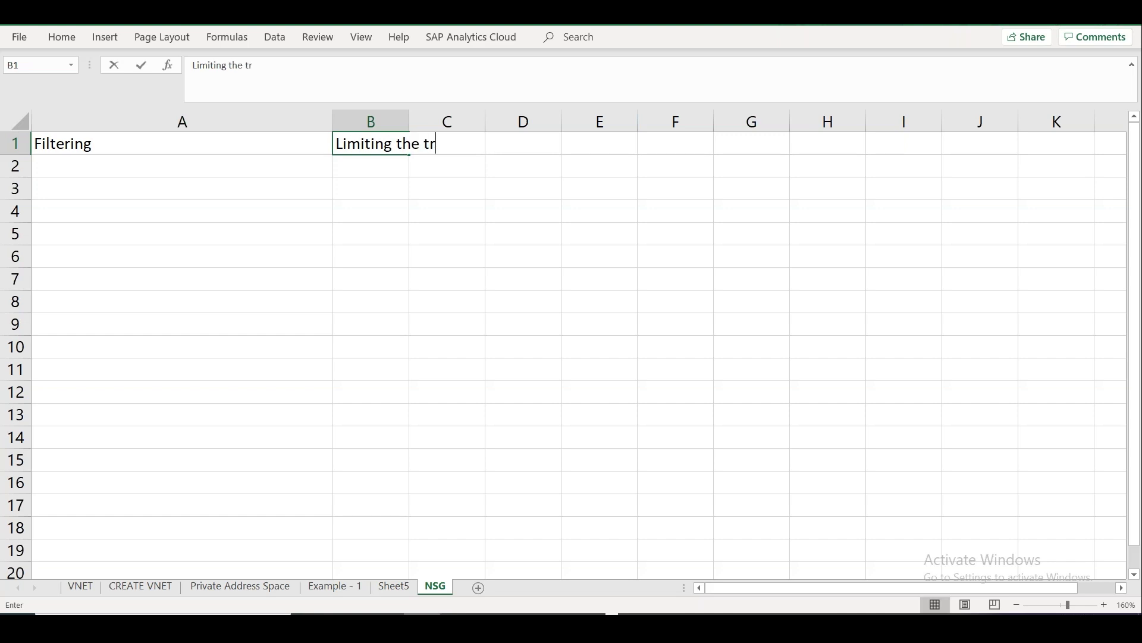
Make B1 read 'Limiting the traffic for specific port / Protocol / IP Range' and narrow column A.
key(BackSpace)
key(BackSpace)
text(fo)
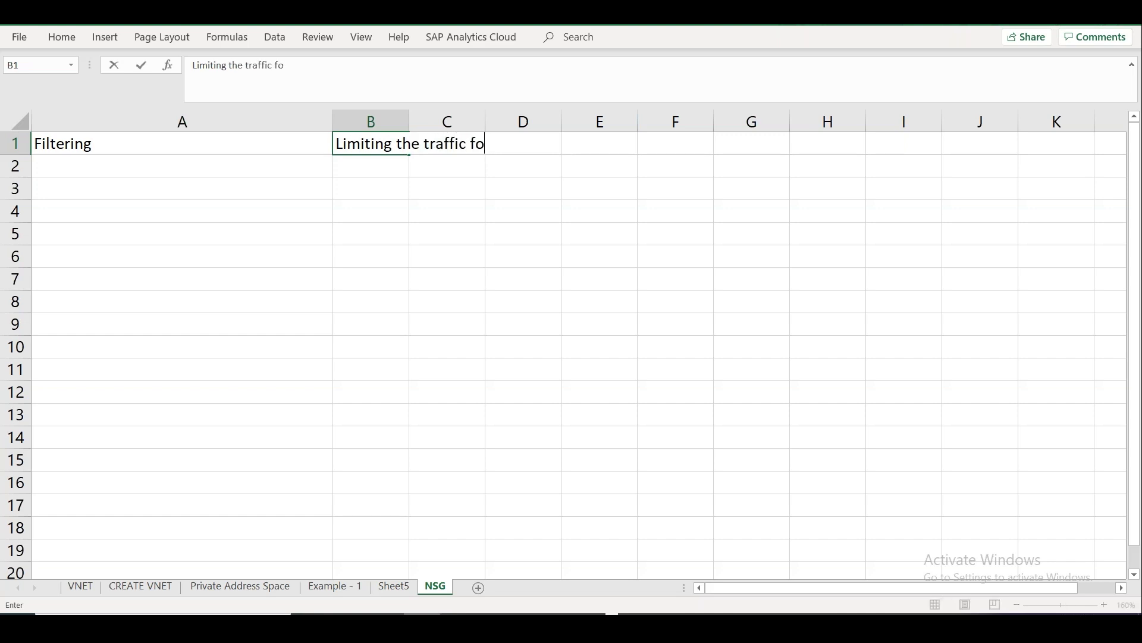
text(r specific po rt)
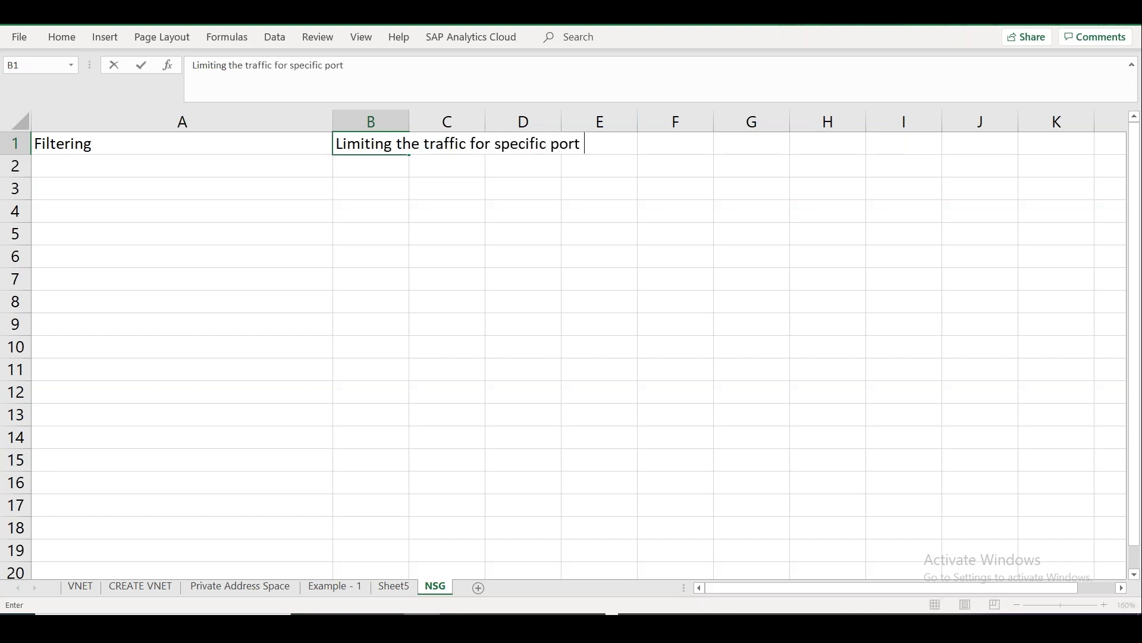
text( / Protocol)
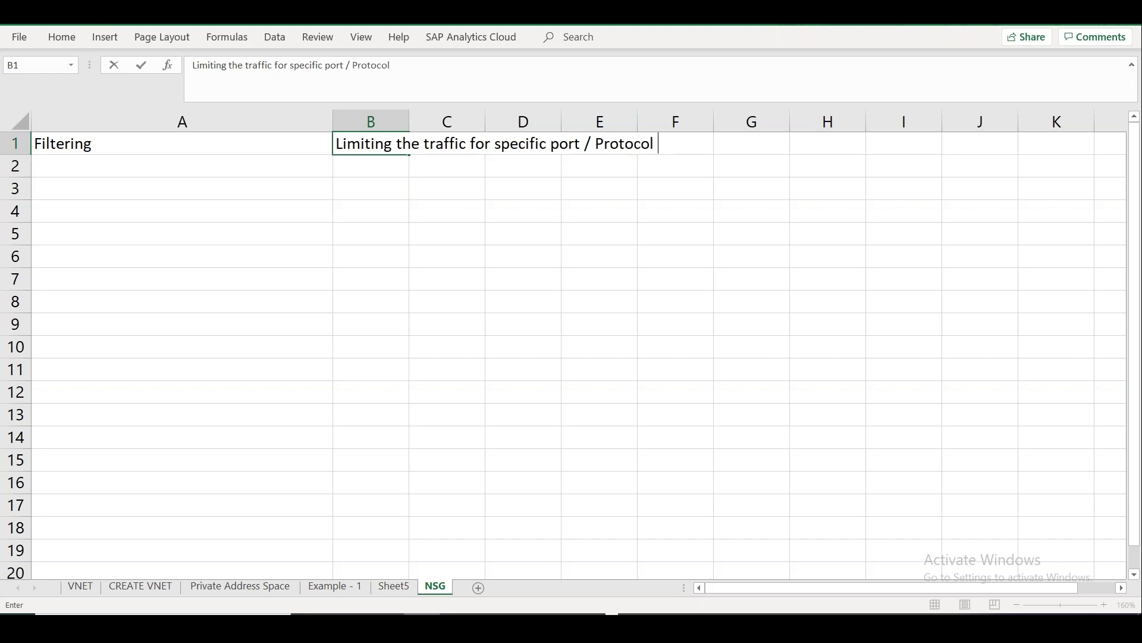
text( / IP Ran)
text(age)
key(BackSpace)
key(BackSpace)
key(BackSpace)
text(ge)
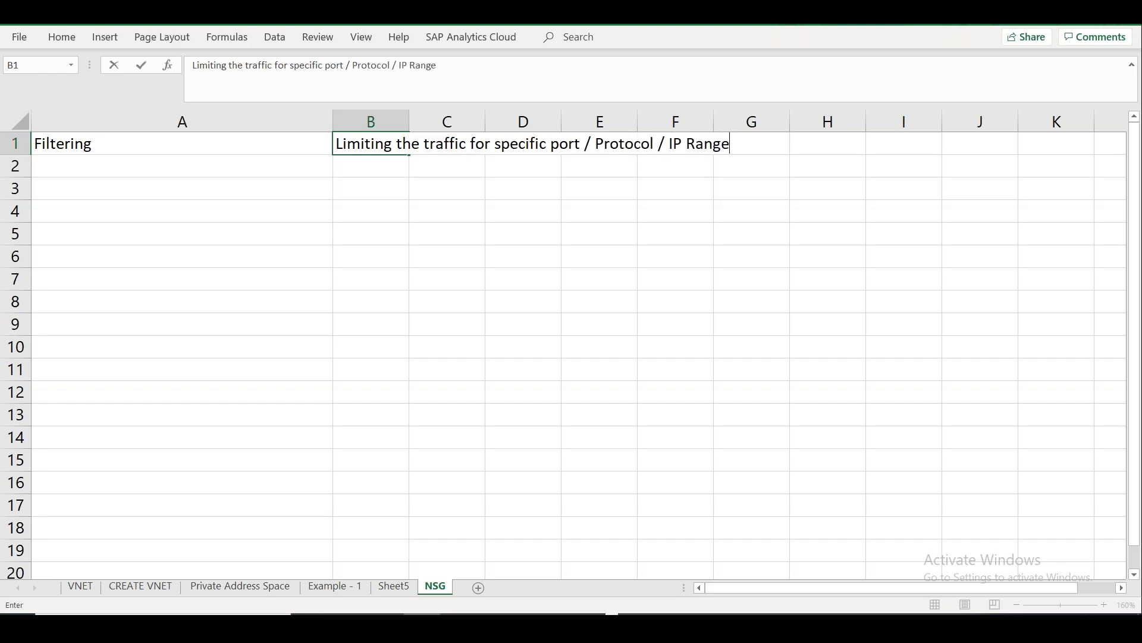
click(356, 166)
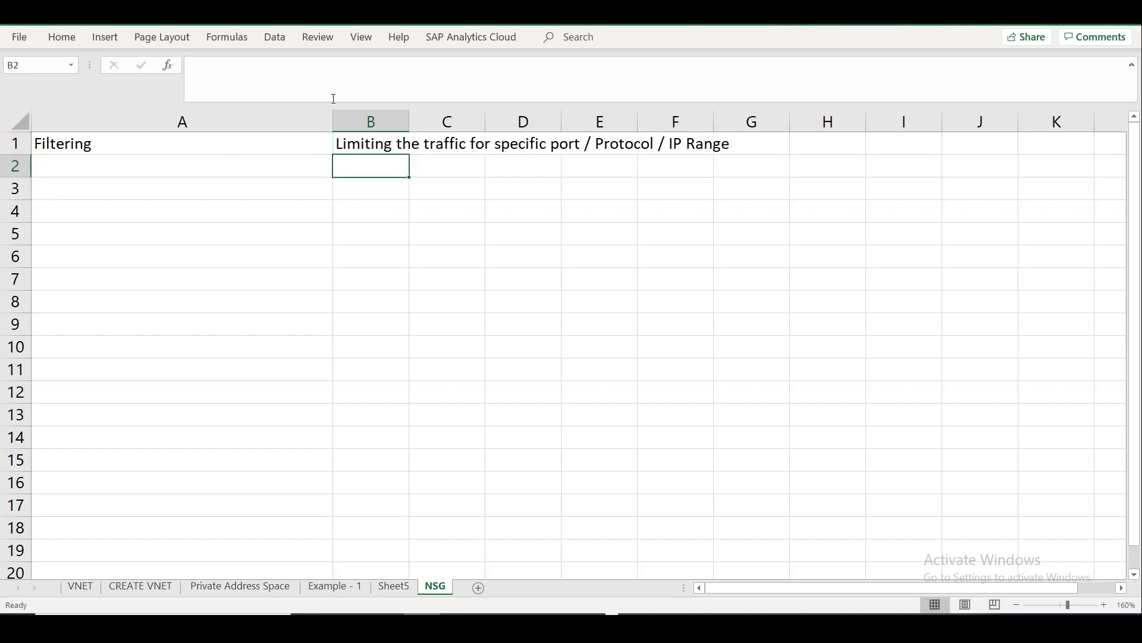
drag(333, 121, 162, 122)
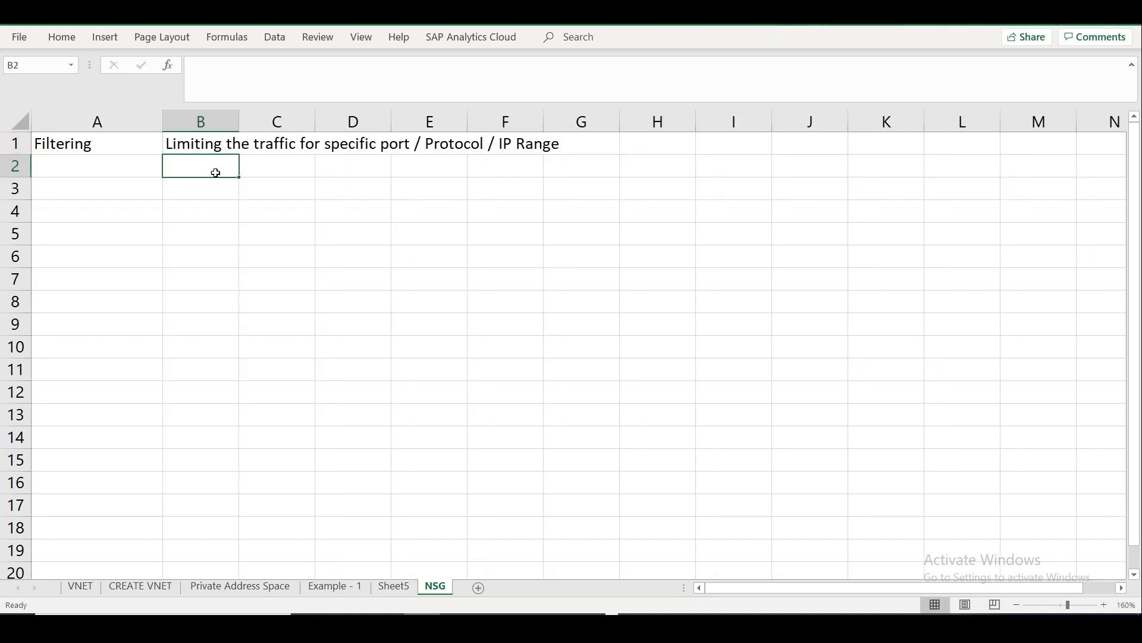
Draft a 'How you want the traffic to flow' note in B2, then clear it.
text(How to)
key(BackSpace)
key(BackSpace)
key(BackSpace)
text(you w)
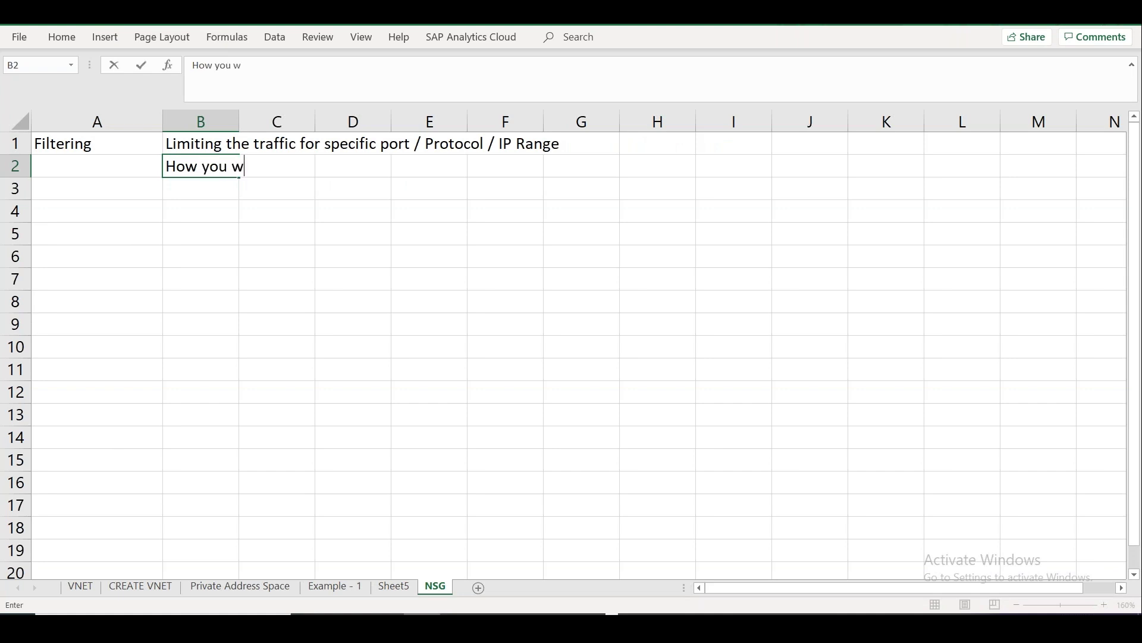
text(ant the traff)
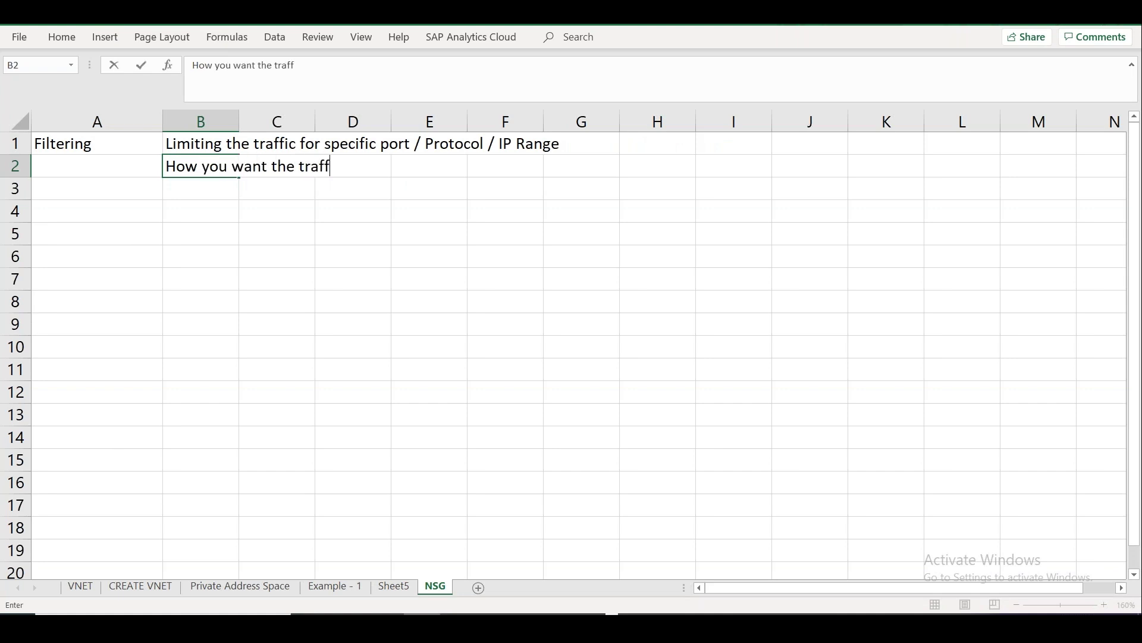
text(ic to flow /)
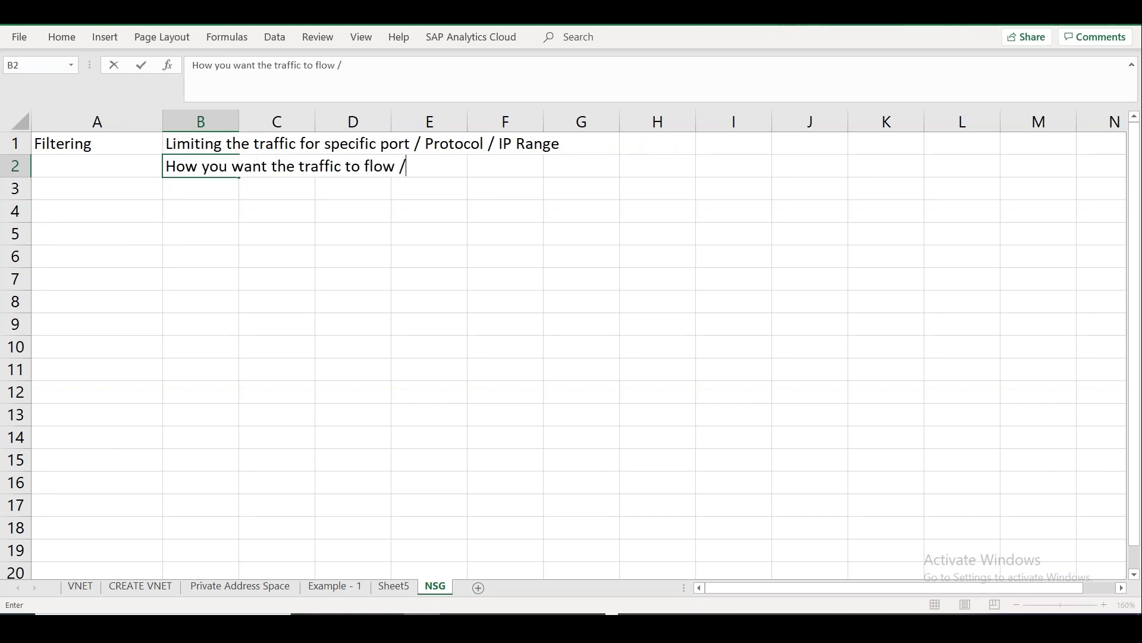
key(BackSpace)
key(BackSpace)
key(BackSpace)
key(BackSpace)
key(BackSpace)
key(BackSpace)
key(BackSpace)
key(BackSpace)
key(BackSpace)
key(BackSpace)
key(BackSpace)
key(BackSpace)
key(BackSpace)
key(BackSpace)
key(BackSpace)
key(BackSpace)
key(BackSpace)
key(BackSpace)
key(BackSpace)
key(BackSpace)
key(BackSpace)
key(BackSpace)
key(BackSpace)
key(BackSpace)
key(BackSpace)
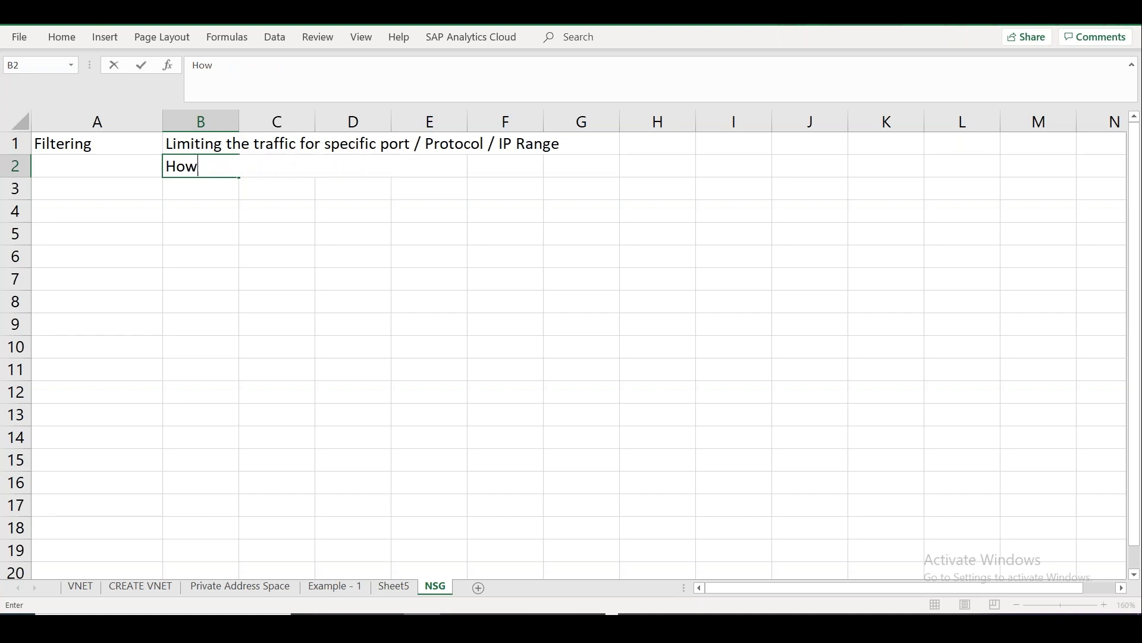
text(L)
key(BackSpace)
key(BackSpace)
Leave B2 empty, autofit column B to the row 1 note and narrow column A further.
click(235, 314)
double_click(239, 119)
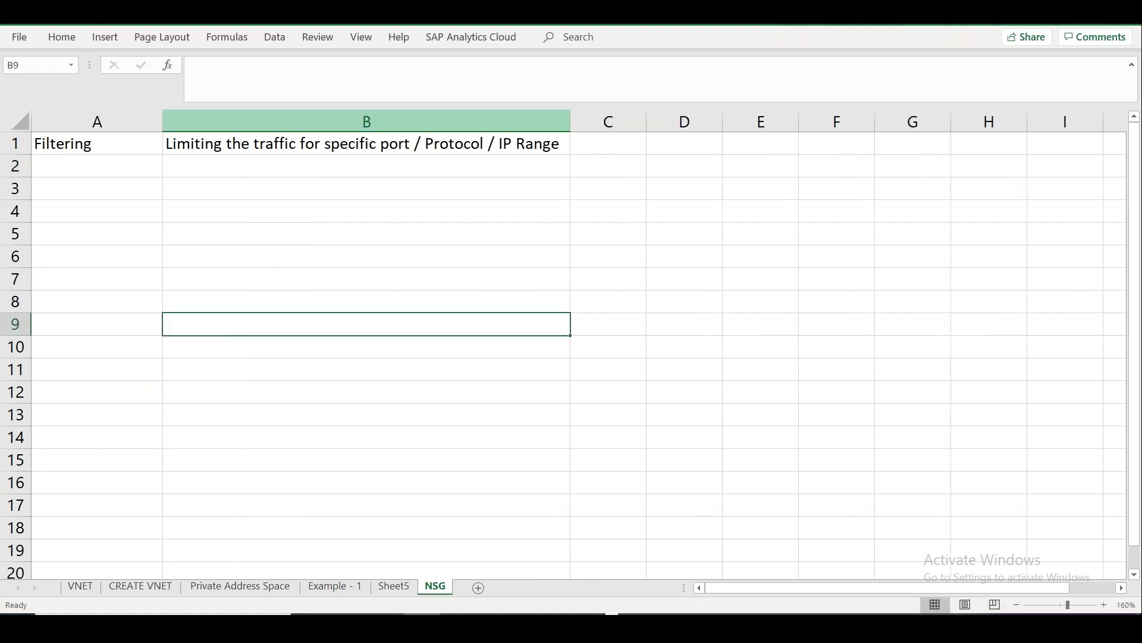
drag(156, 123, 134, 123)
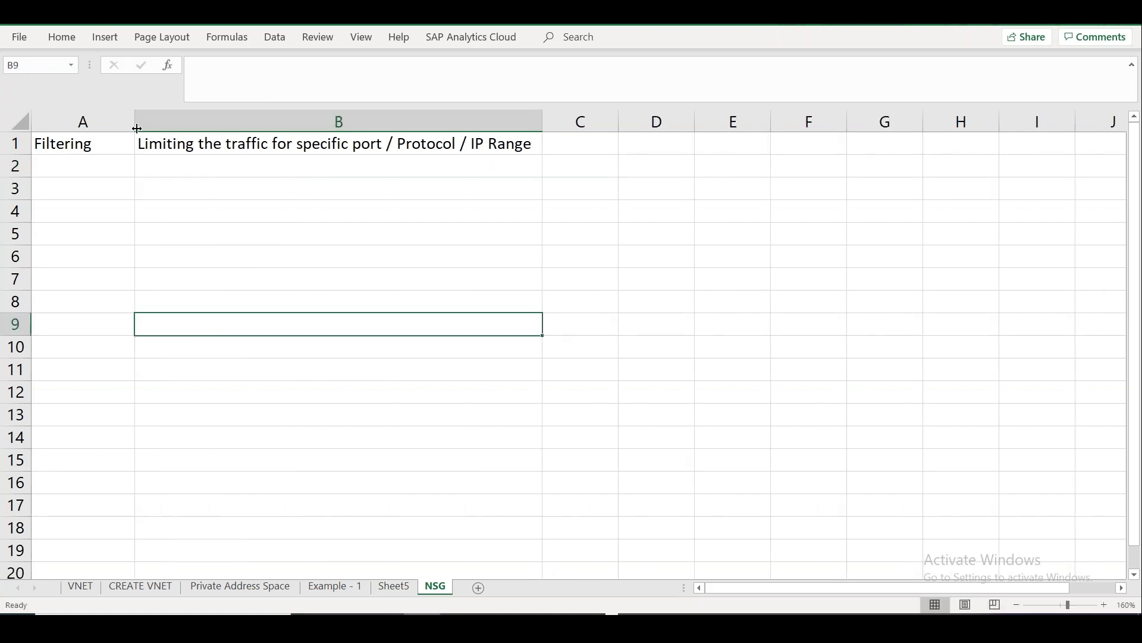
Enter NACL in B3 and Subnet Level in C3, then select both cells.
click(186, 188)
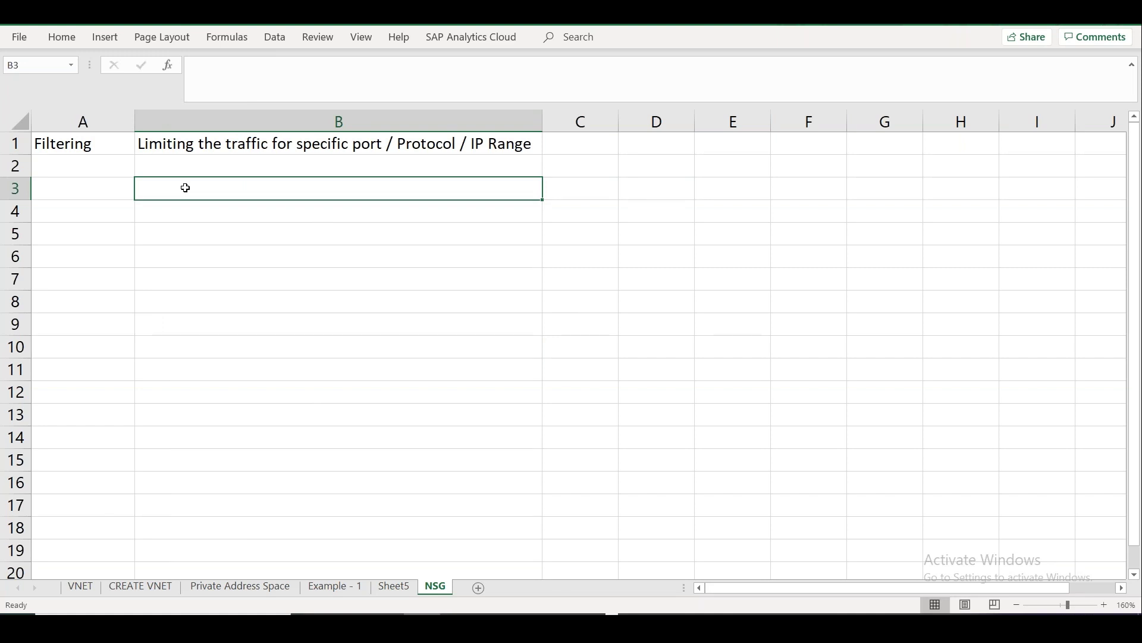
text(NACL)
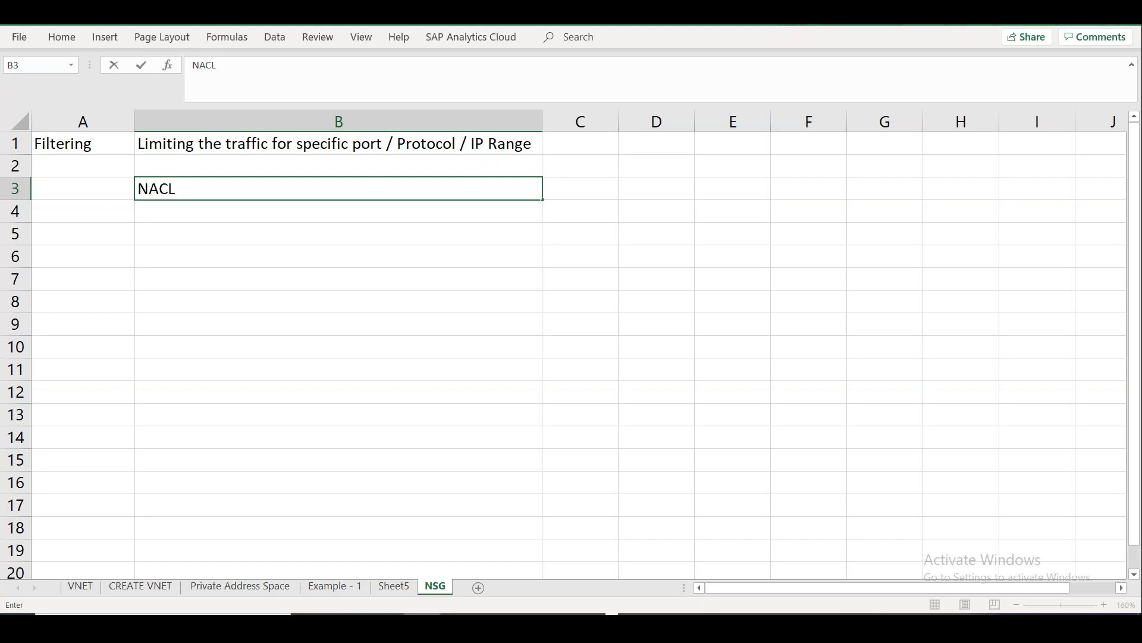
click(581, 188)
text(Su)
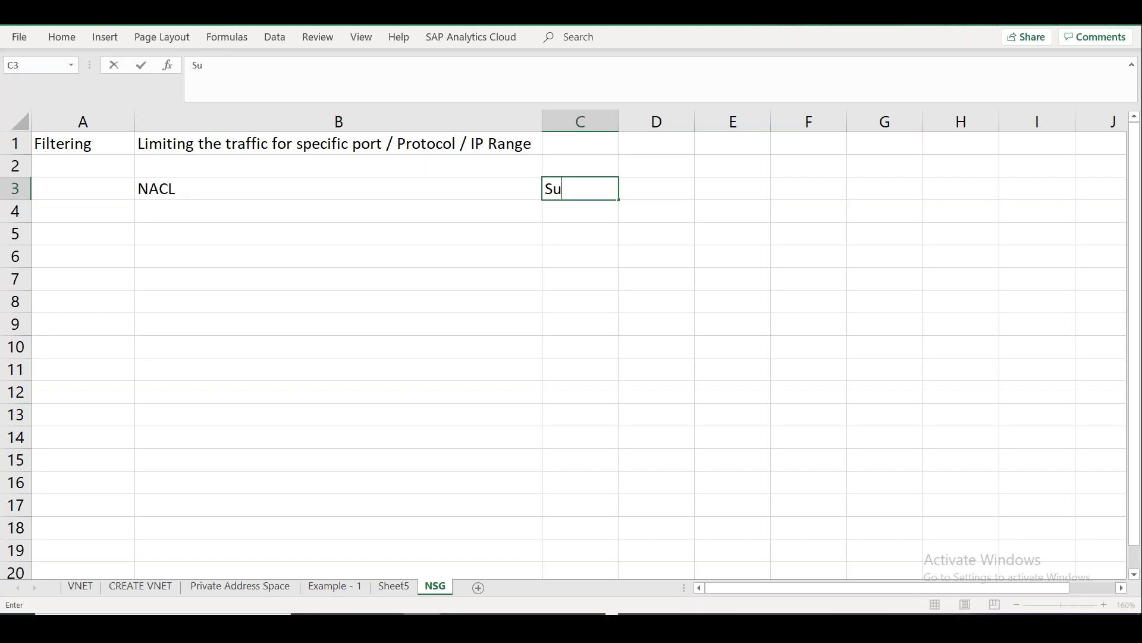
text(bnet Level)
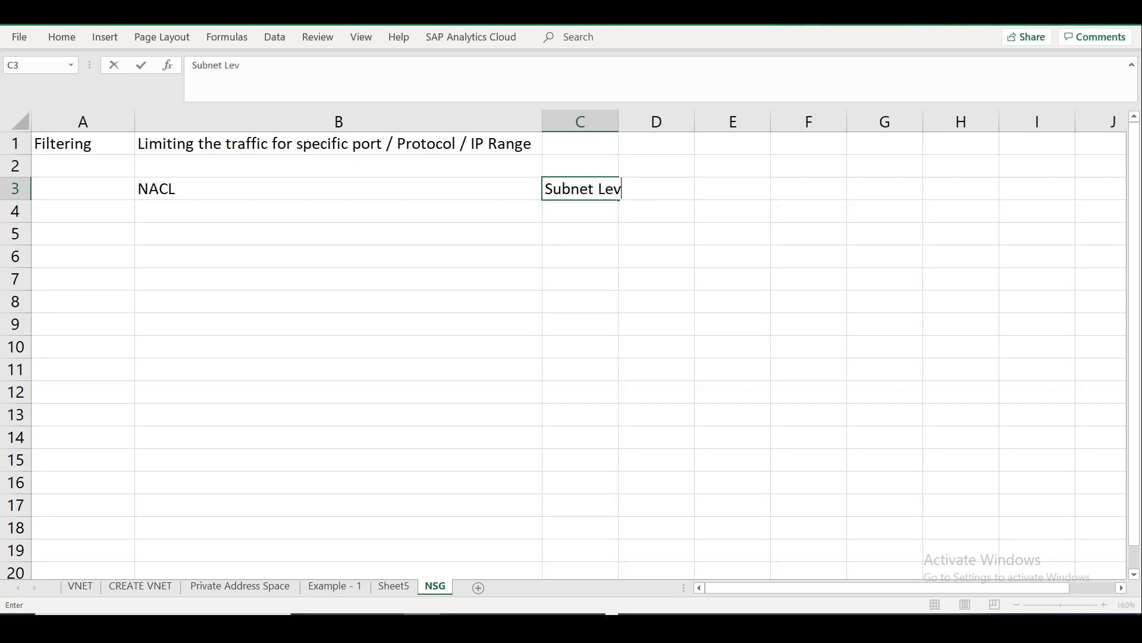
click(145, 186)
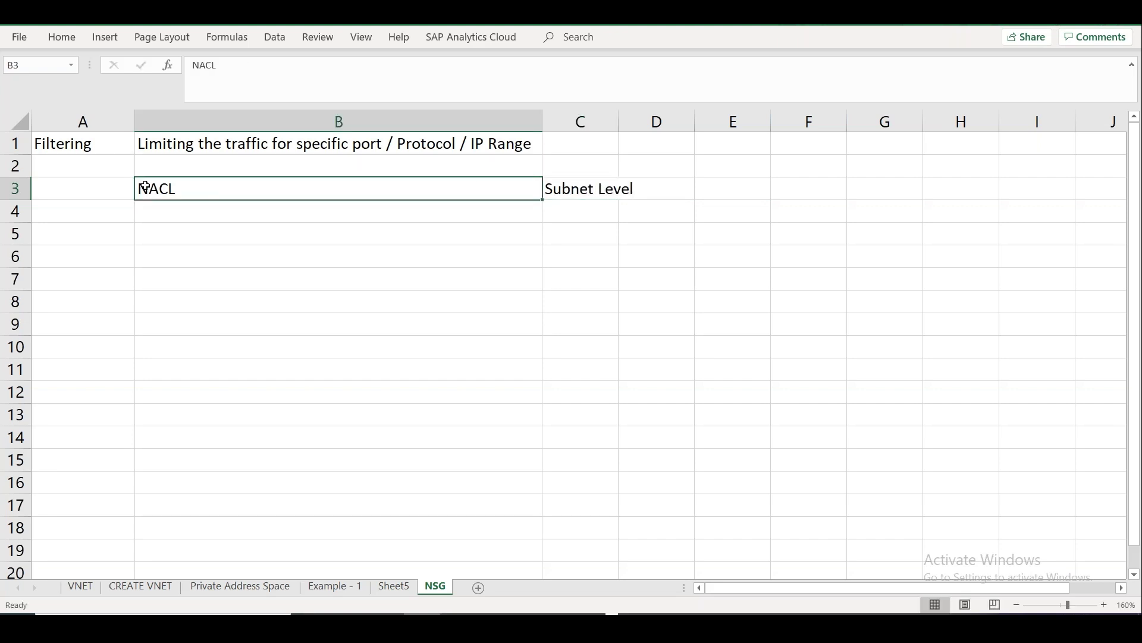
key(shift+Right)
Apply Strikethrough font formatting to NACL and Subnet Level in B3:C3, then widen column C.
right_click(173, 188)
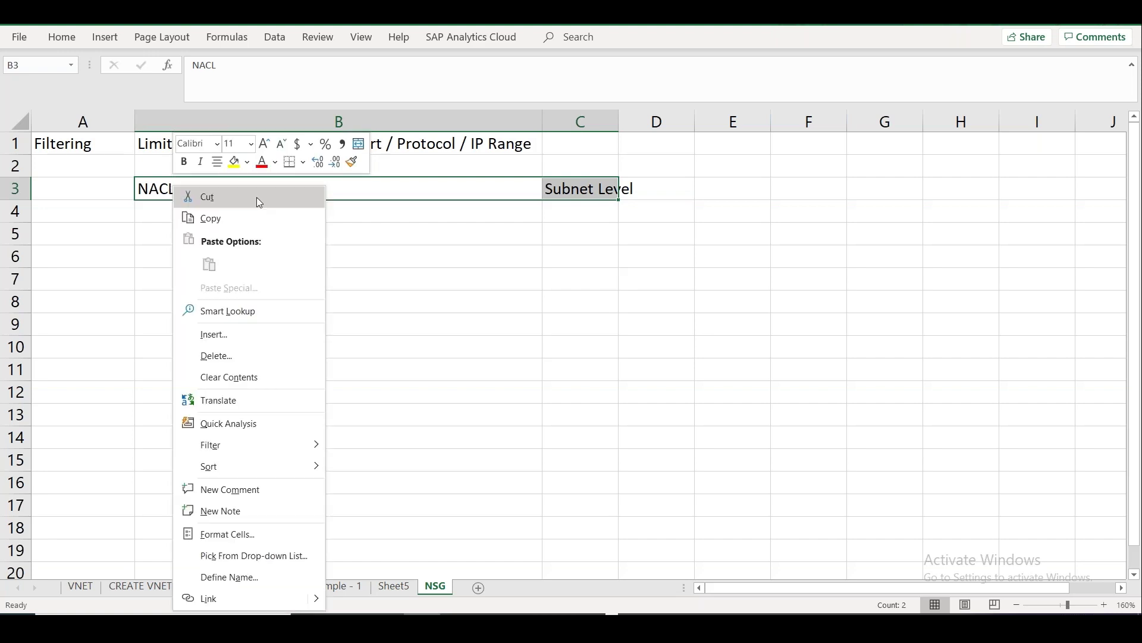
click(69, 37)
click(68, 36)
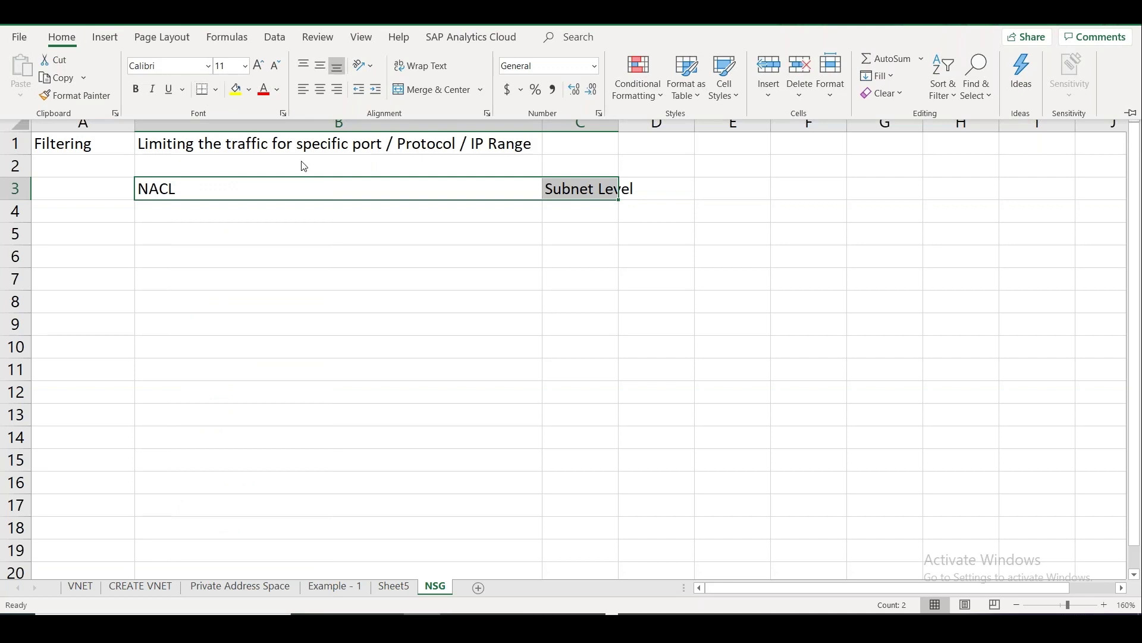
right_click(310, 188)
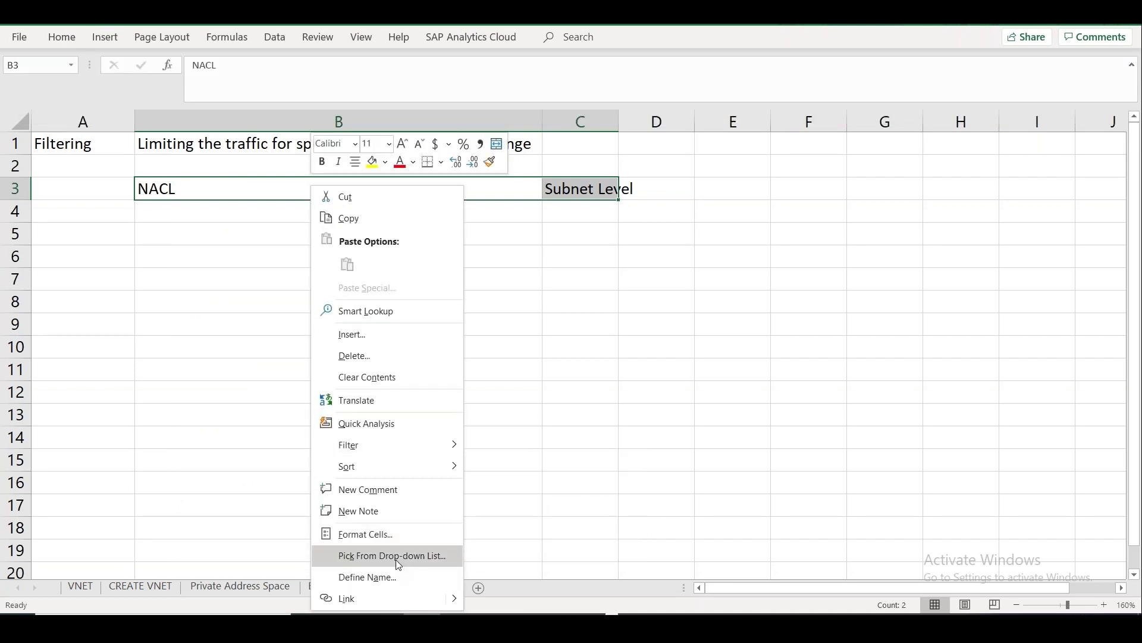
click(389, 535)
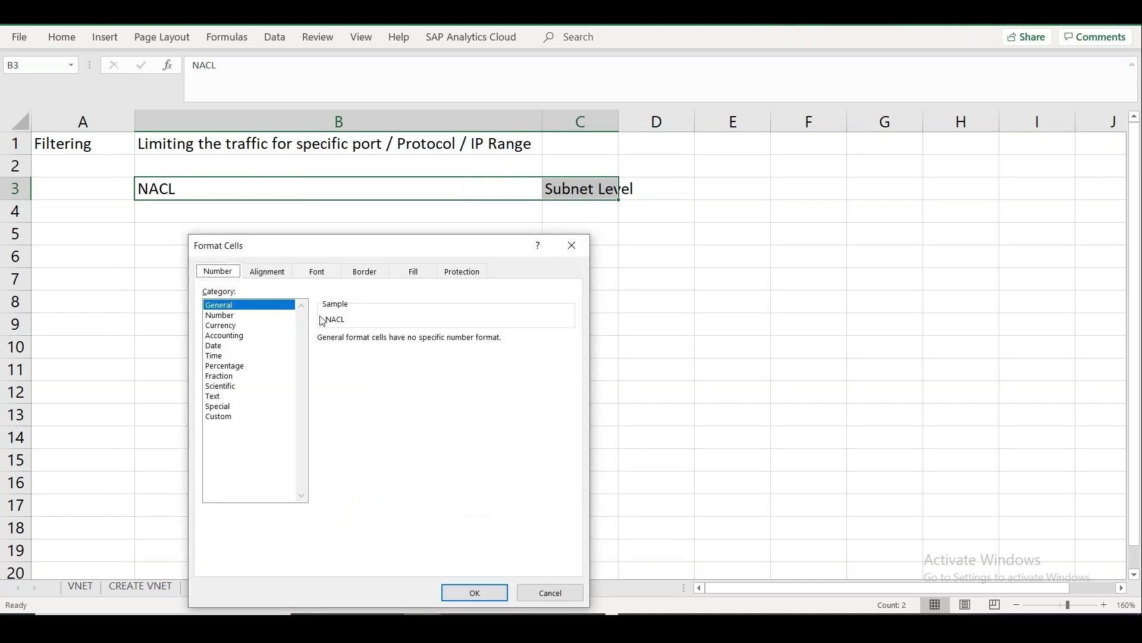
click(267, 272)
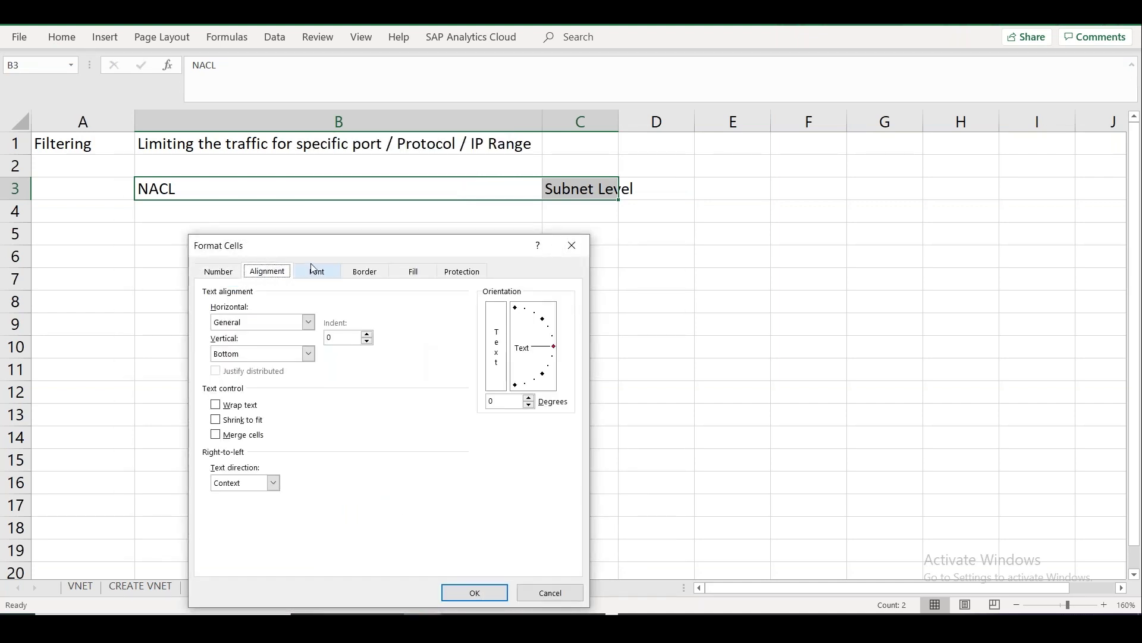
click(316, 271)
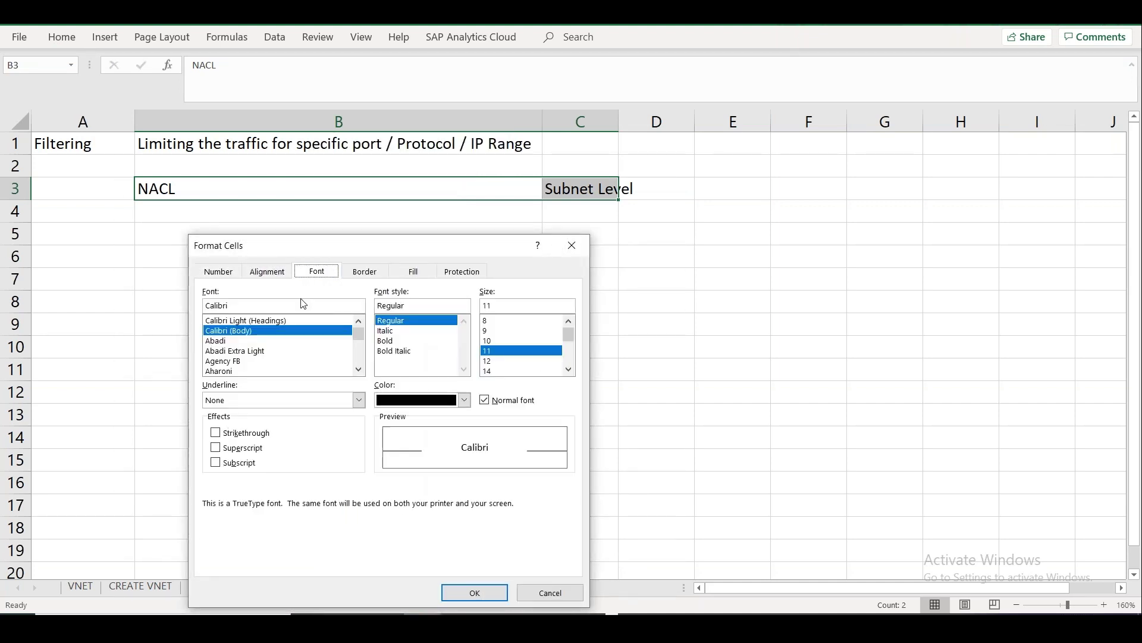
click(235, 434)
click(473, 591)
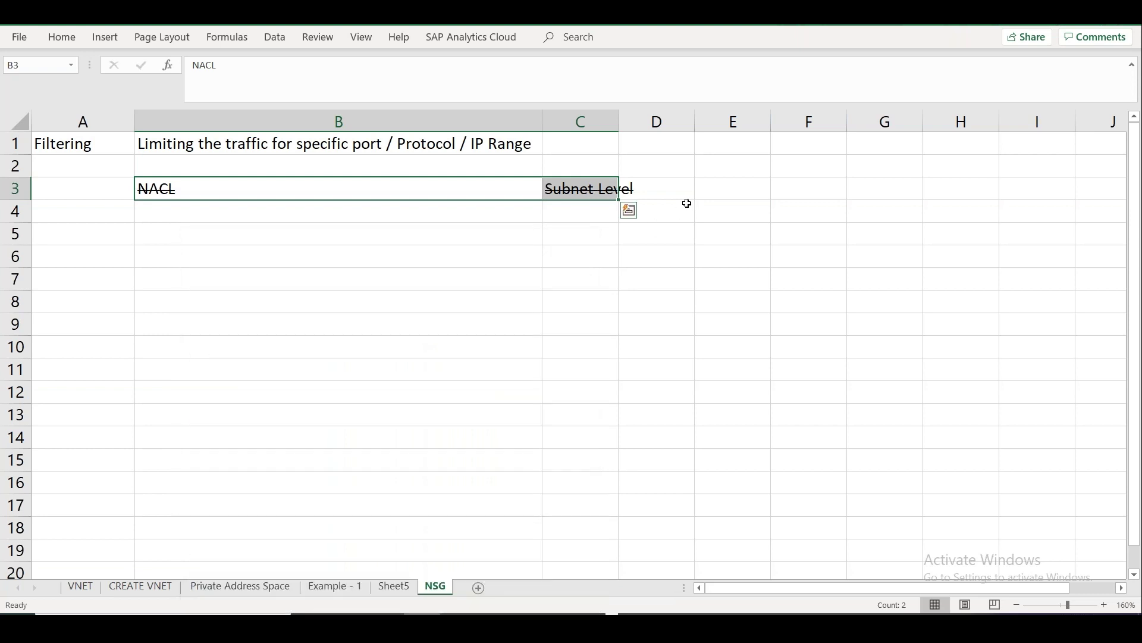
click(686, 204)
drag(622, 119, 694, 115)
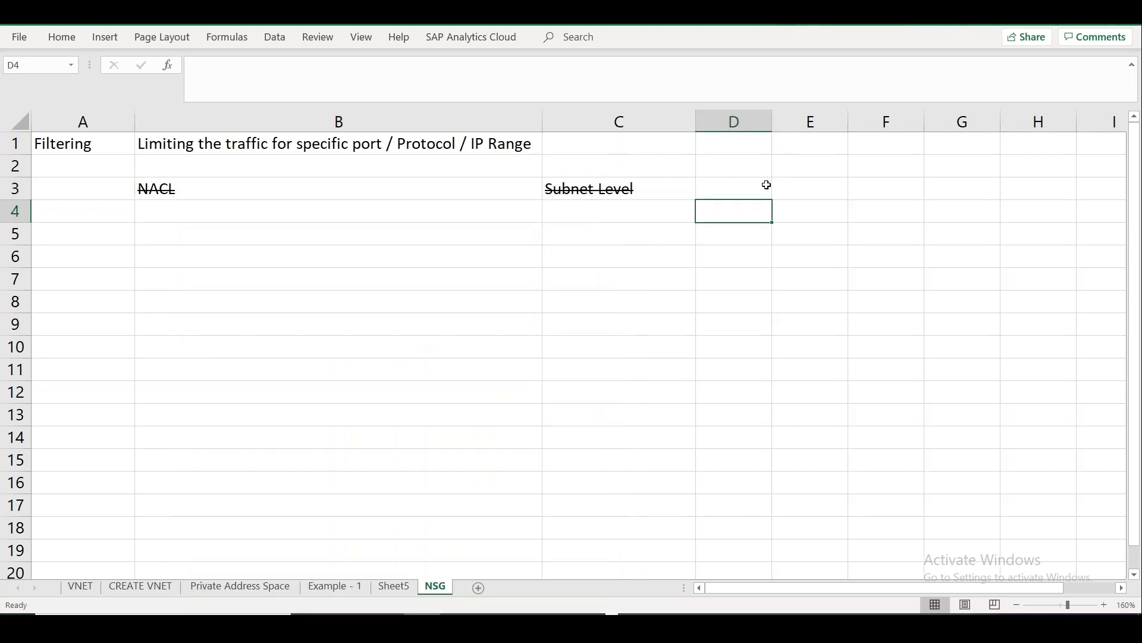
Add the labels ASM, Classic and AWS in D3, E3 and F3.
click(735, 192)
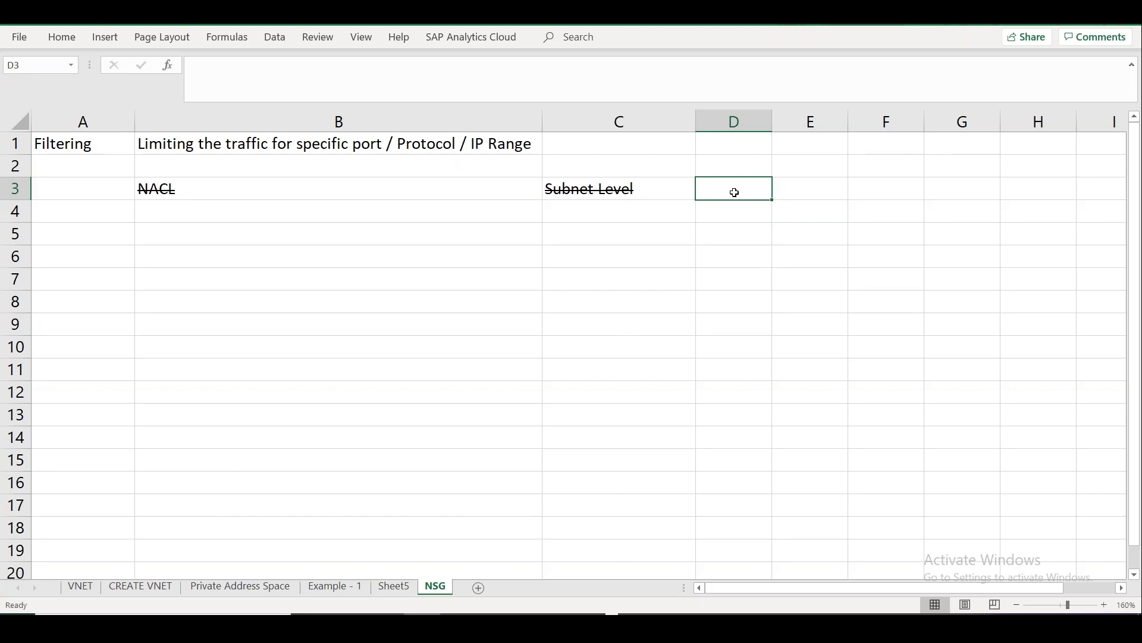
text(ASM)
key(Tab)
text(Classi)
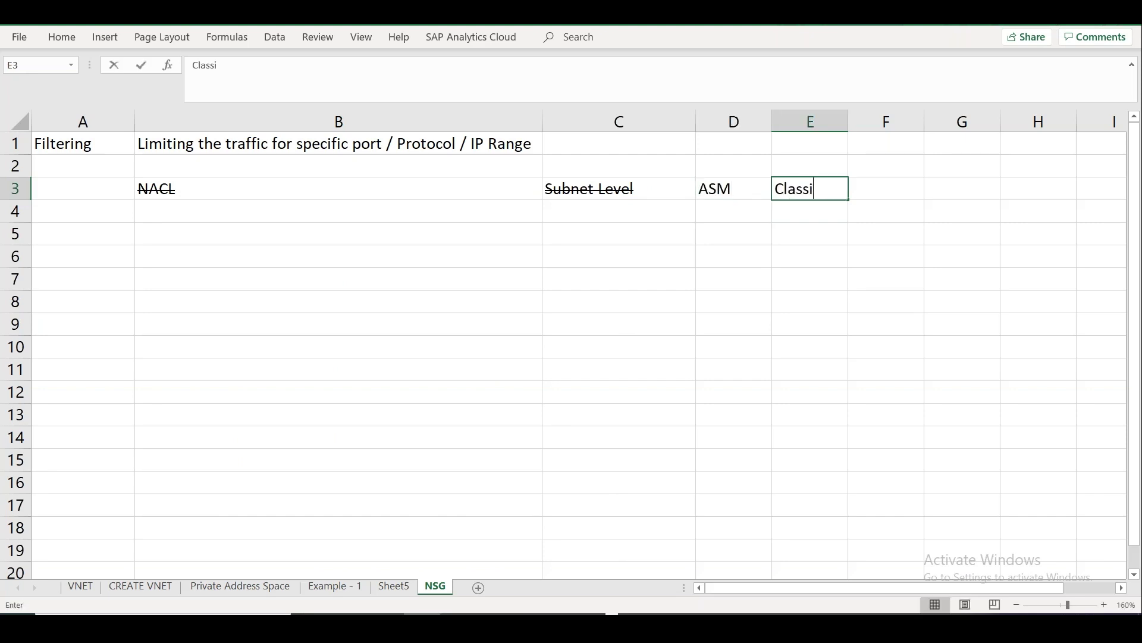
text(c)
key(Tab)
text(AWS)
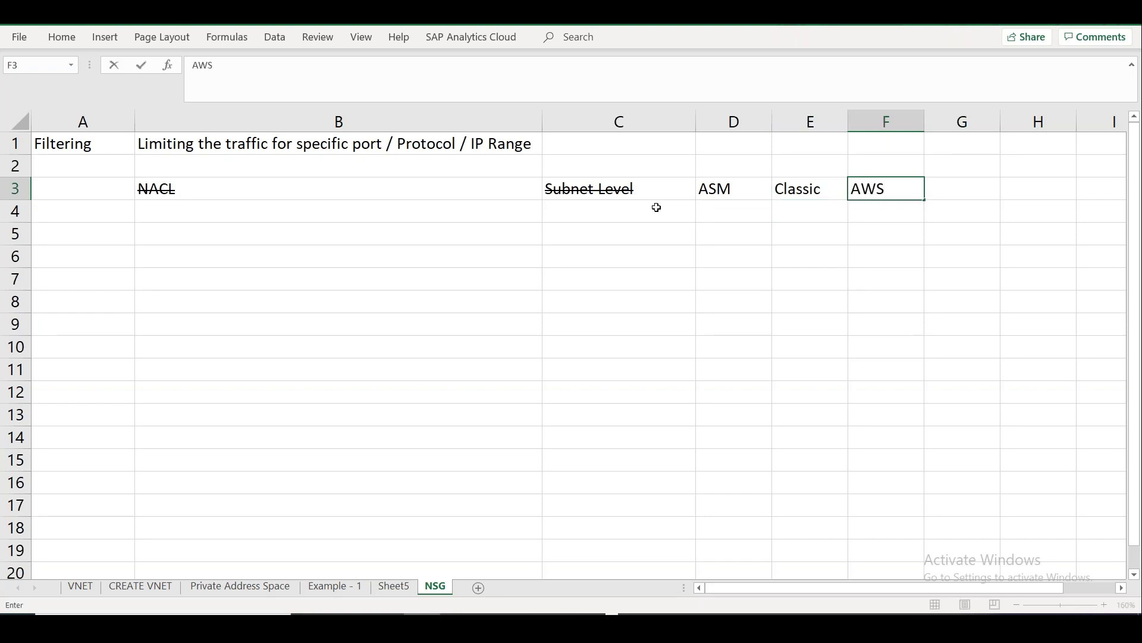
click(512, 219)
Enter Network Security Group in B4, 'Subnet / NIC / VM' in C4 and Application Security Group in B5.
text(N)
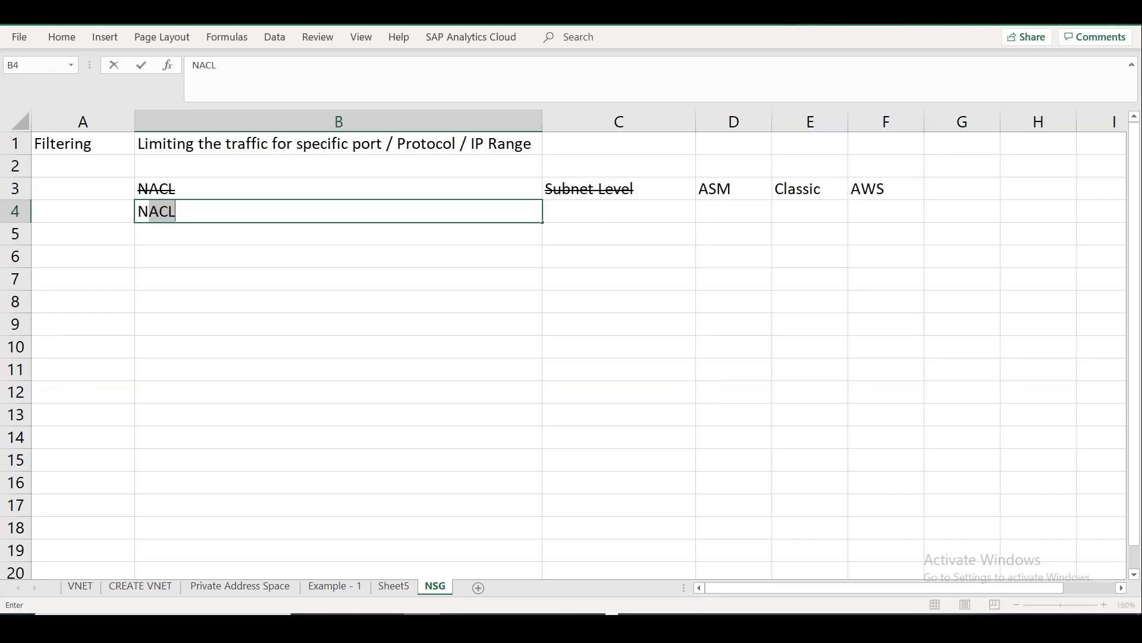
text(etwork Security Group)
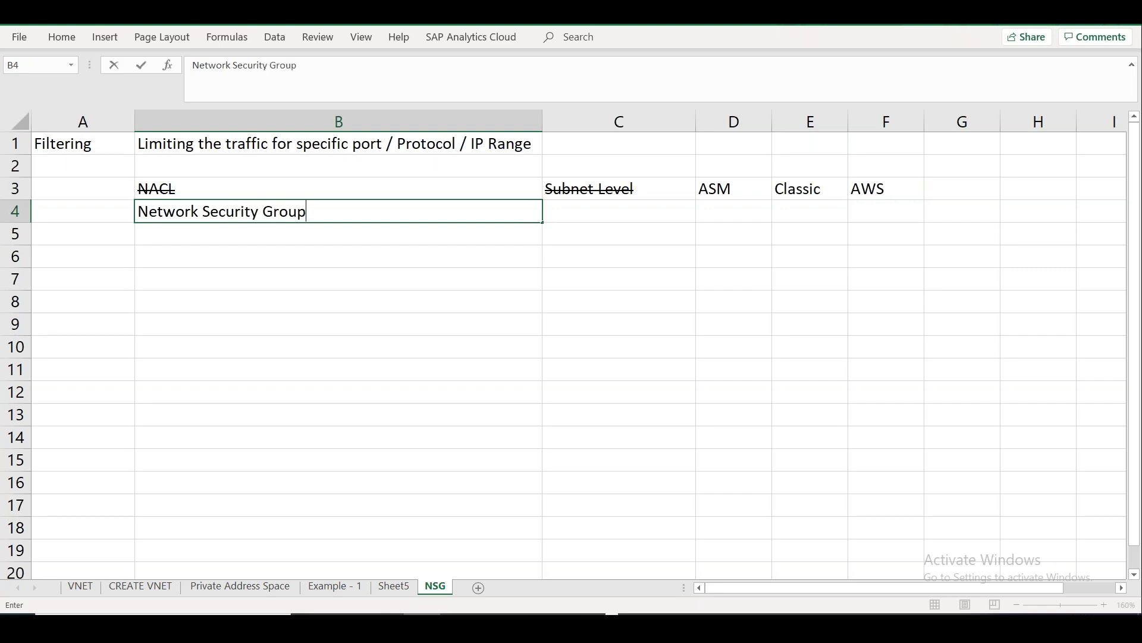
key(Tab)
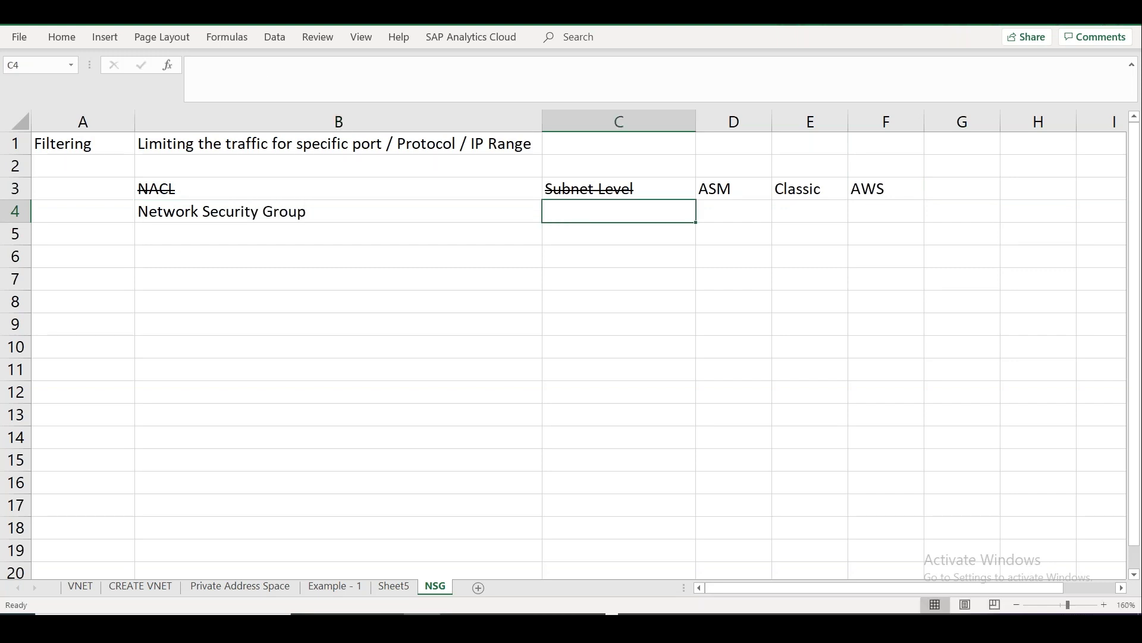
text(Subnet )
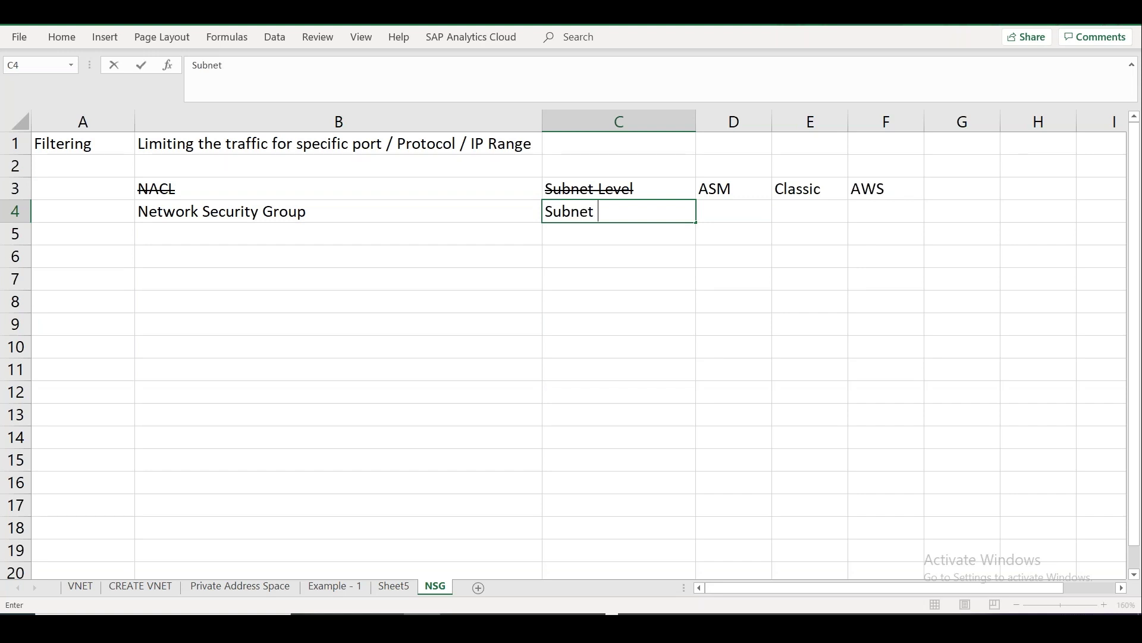
text(/ NIC / VM)
click(611, 273)
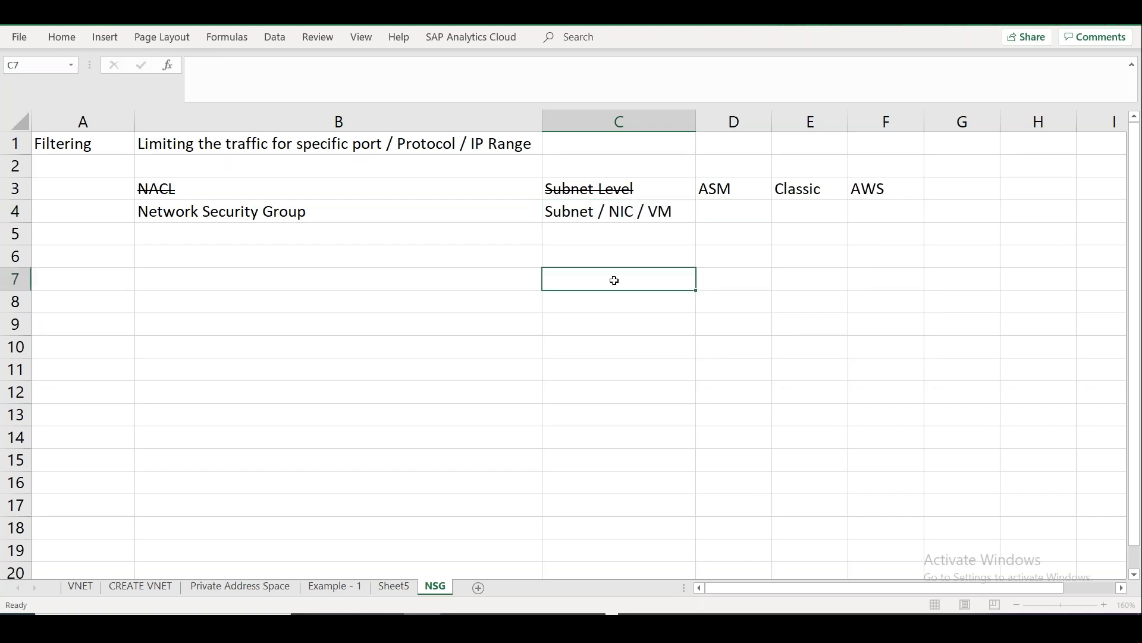
click(310, 217)
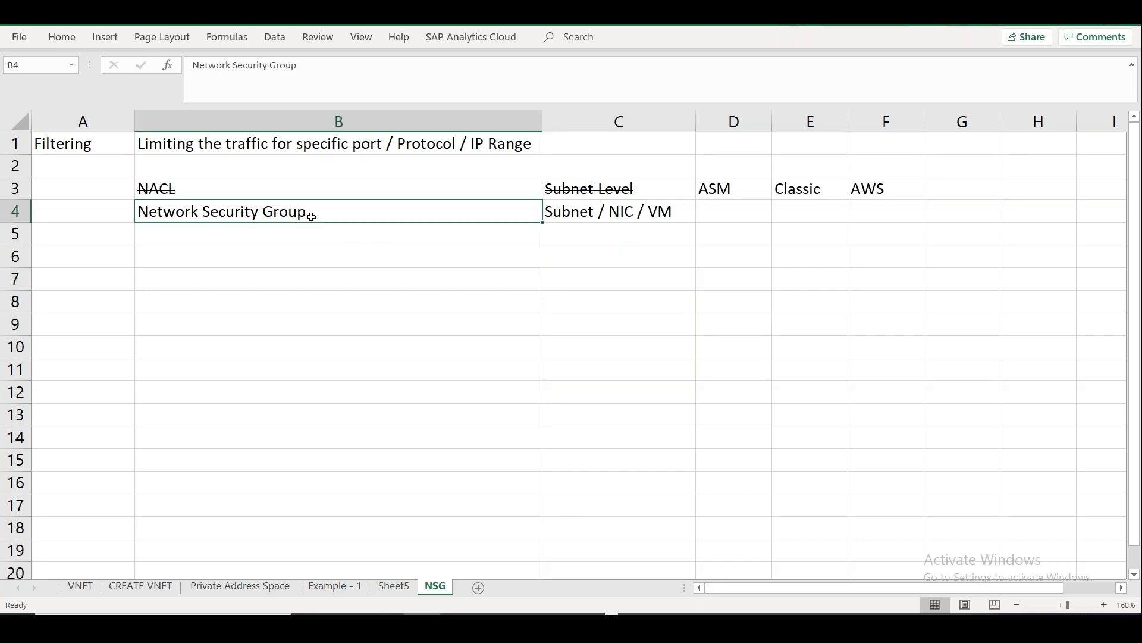
click(284, 227)
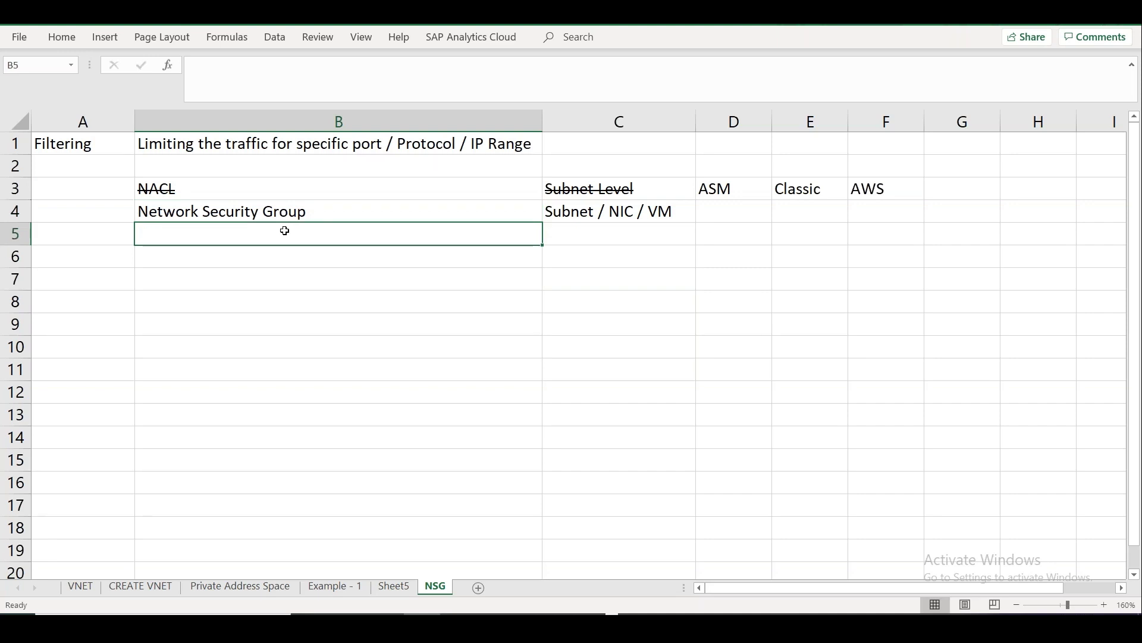
text(Application S)
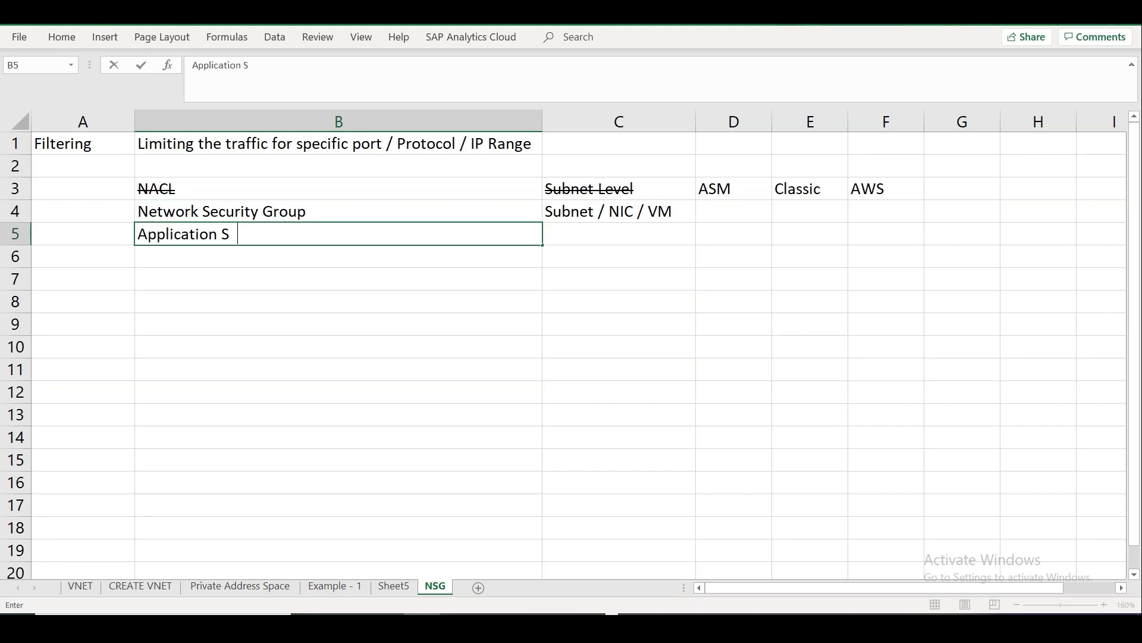
text(ecurity Group)
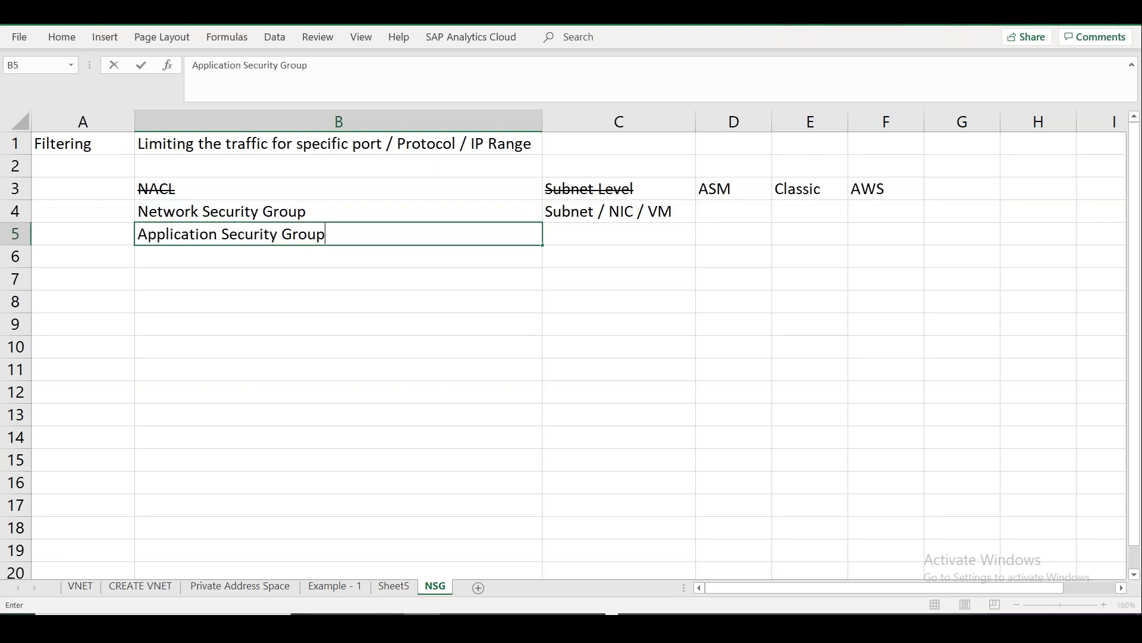
Commit B5 and enter 'Security group - NIC level / Instance level' in G4 under AWS.
click(593, 243)
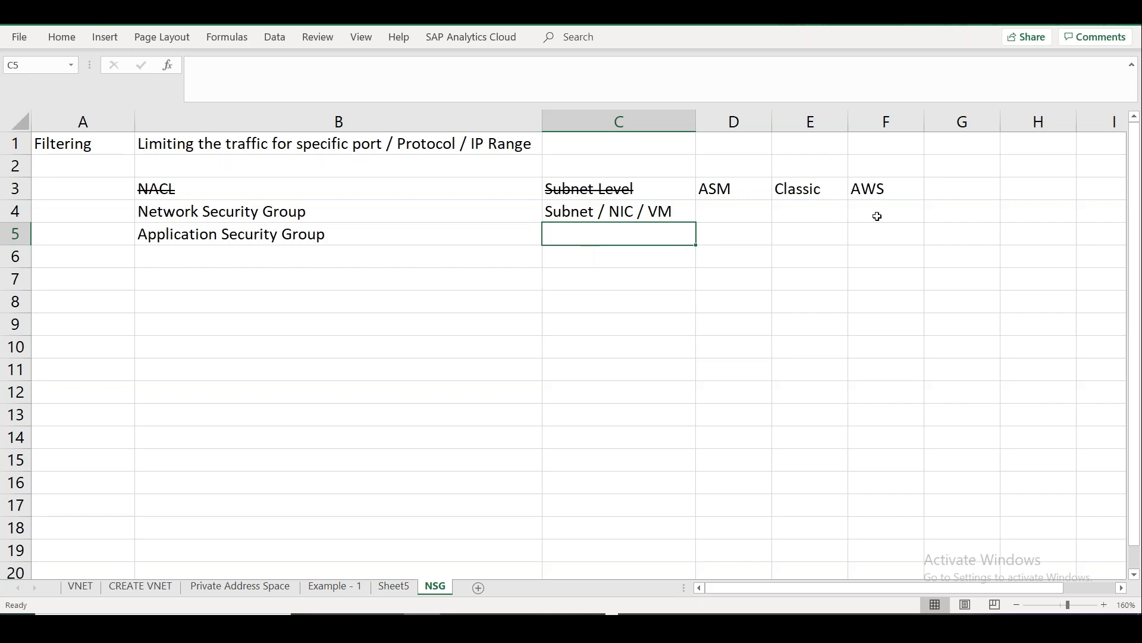
click(942, 211)
text(Secu)
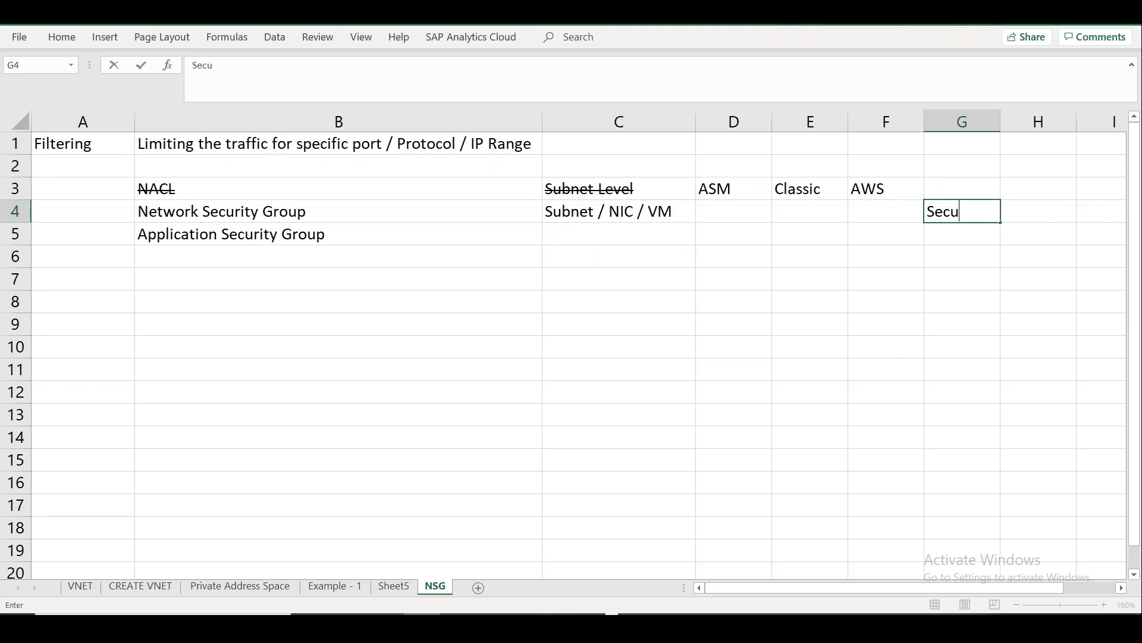
text(rity group -)
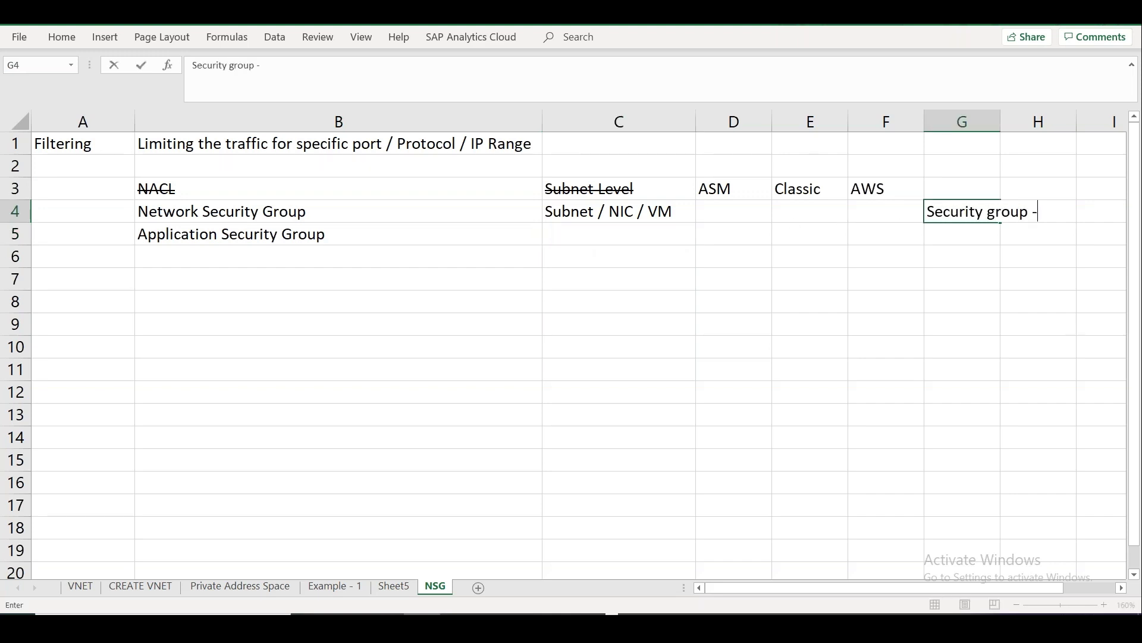
text( NIC level)
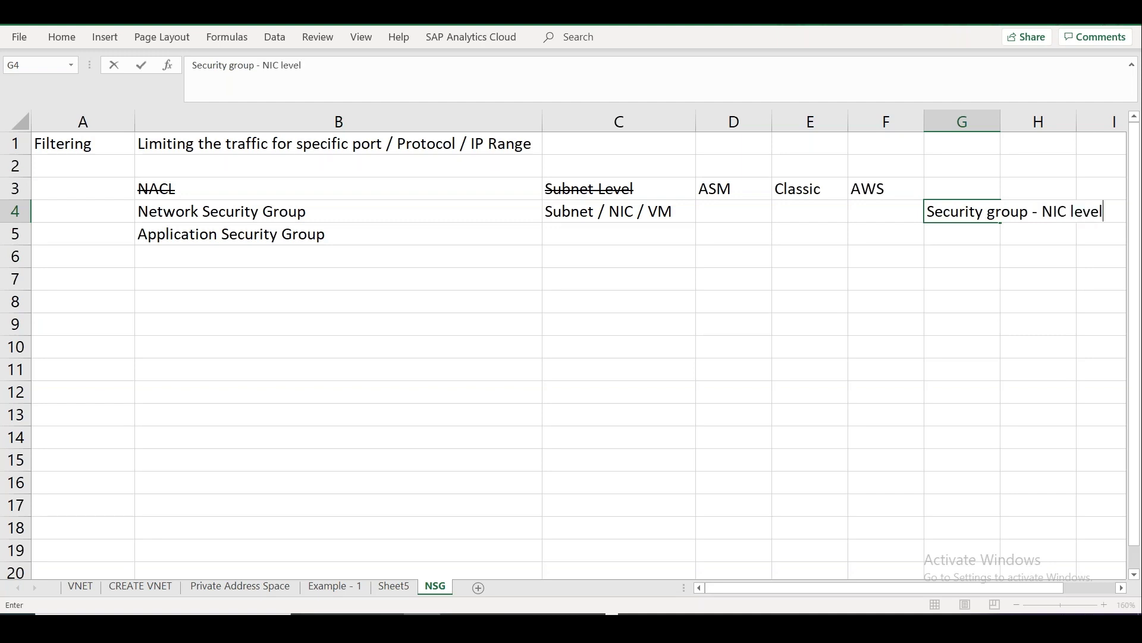
text( / Instance)
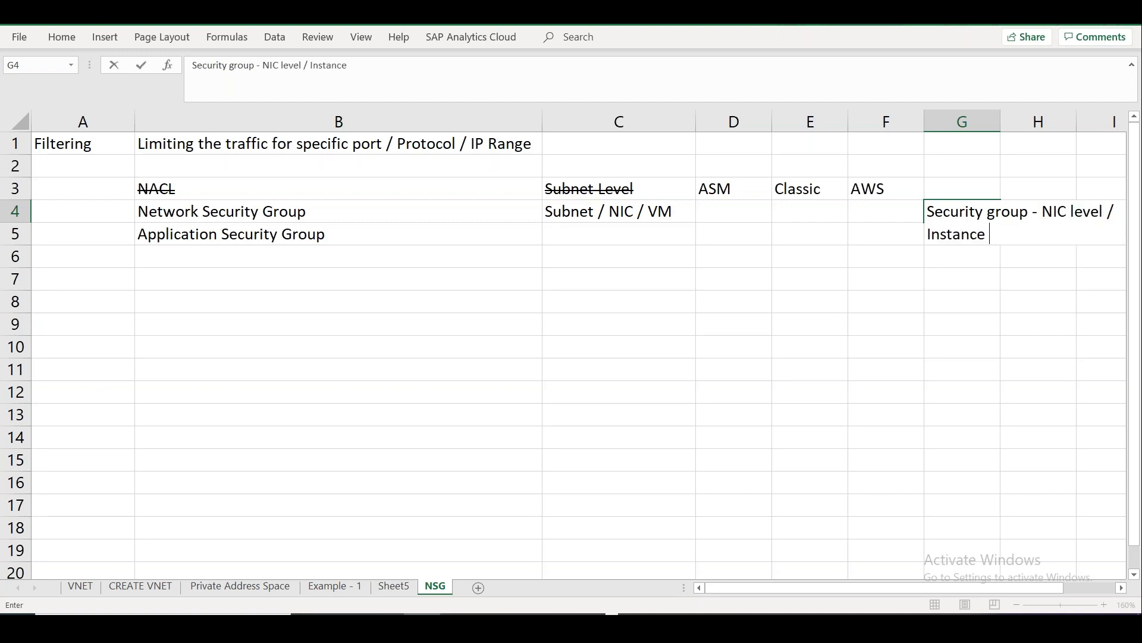
text( level)
click(965, 322)
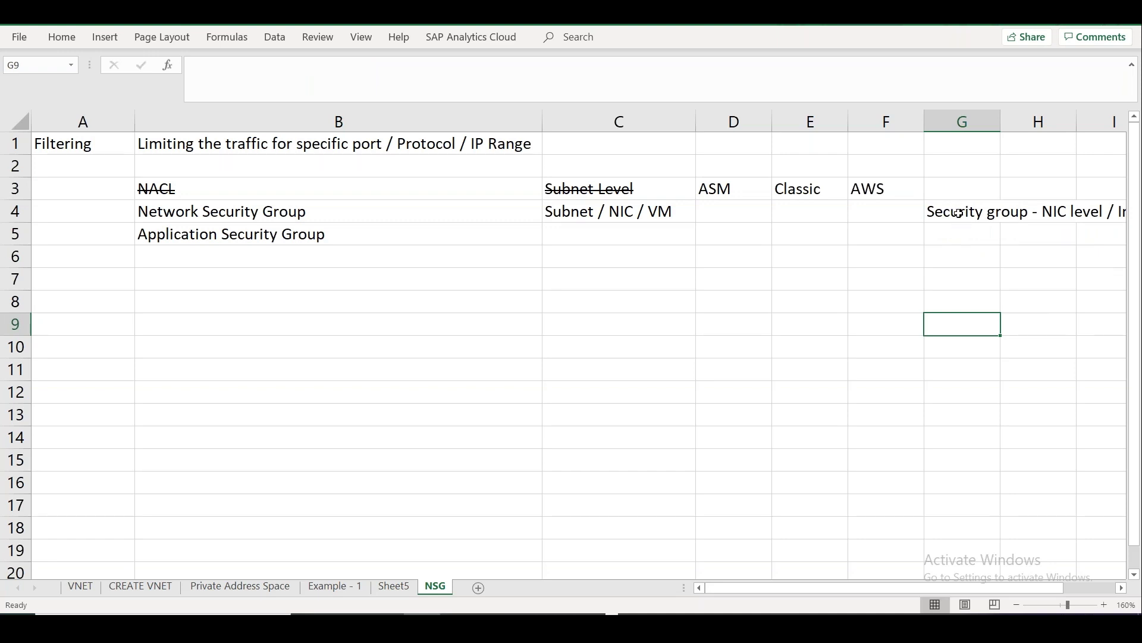
click(83, 141)
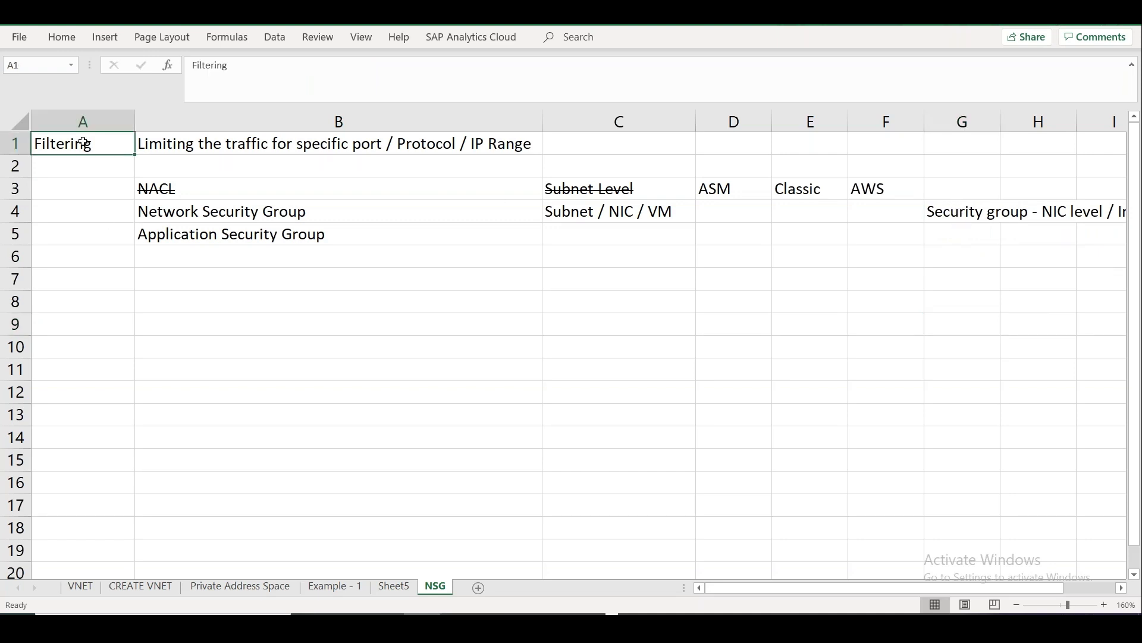
click(77, 40)
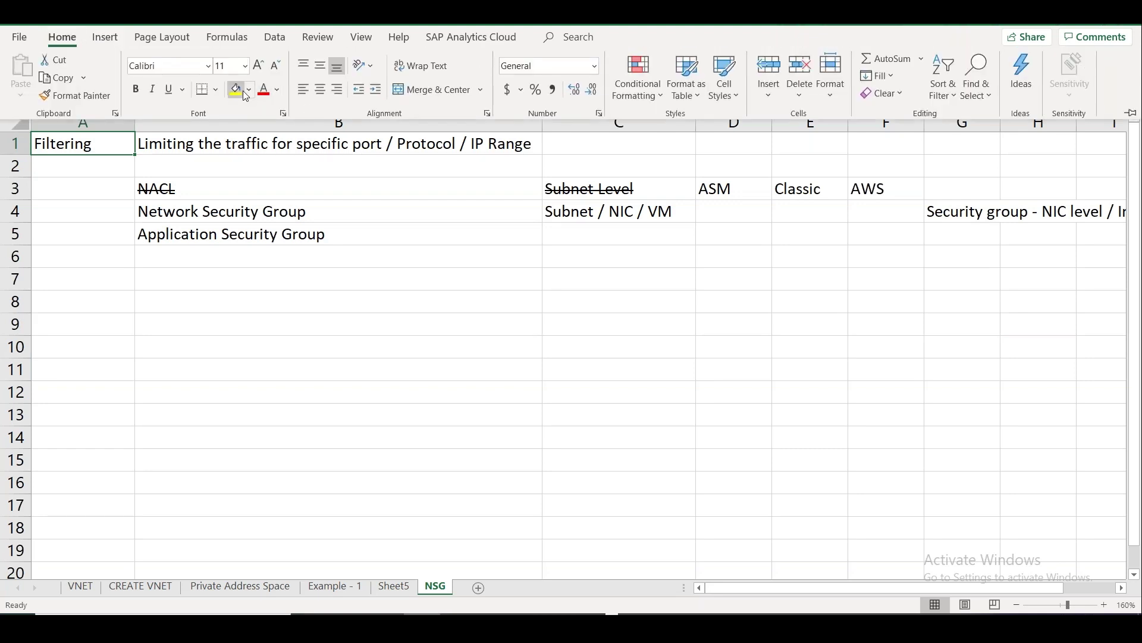
Set the font colour of the Filtering heading in A1 to green.
click(277, 89)
click(370, 151)
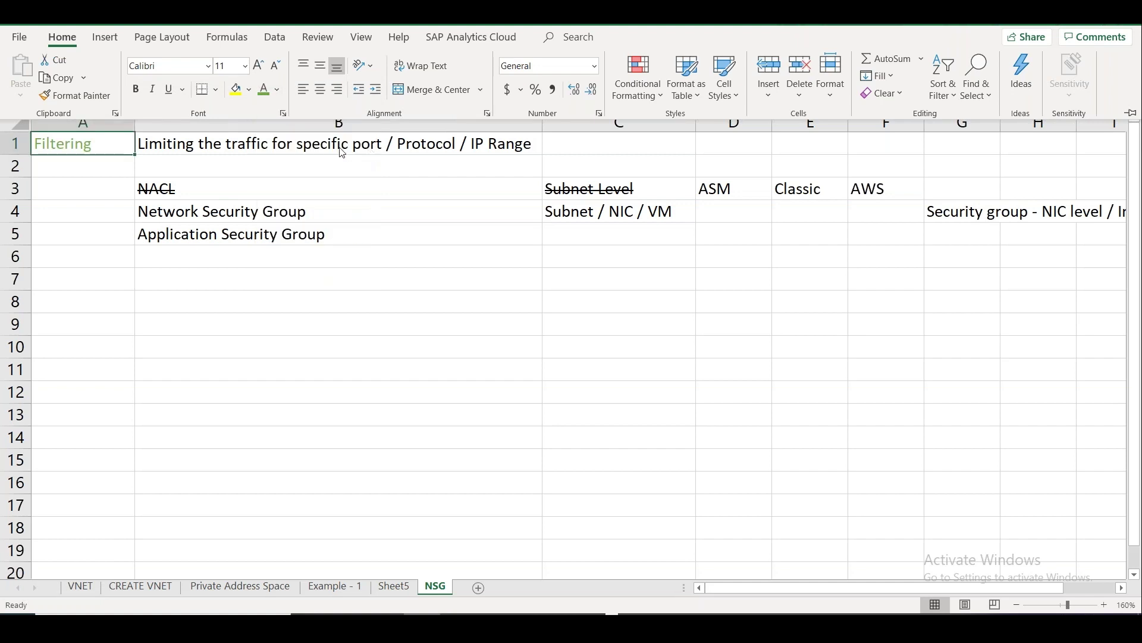
click(277, 90)
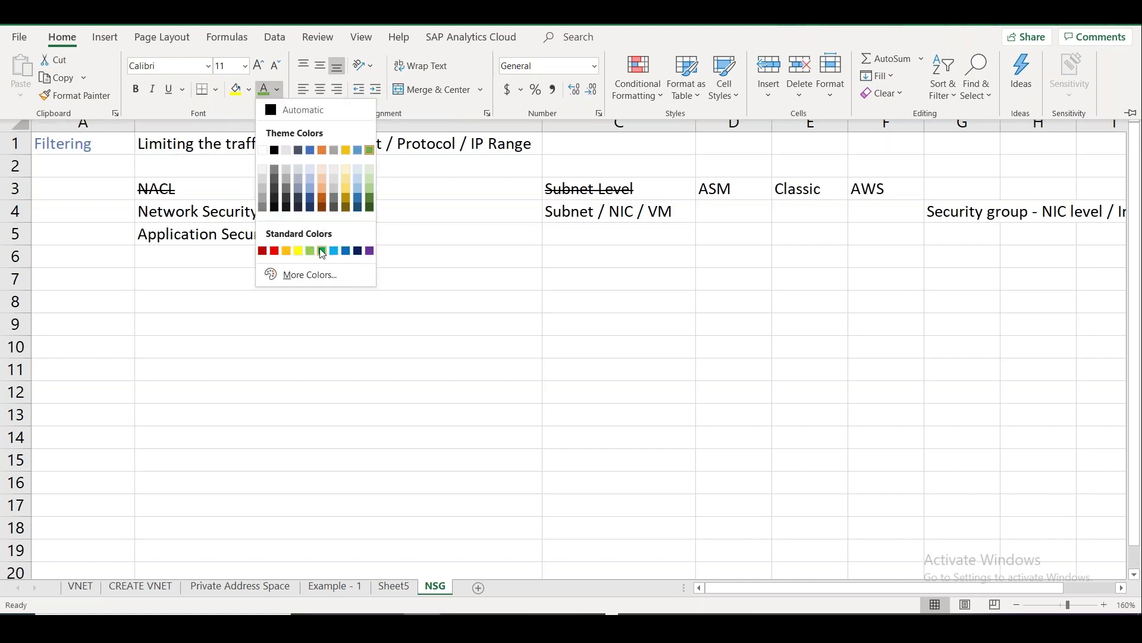
key(Escape)
key(ctrl+F1)
click(204, 176)
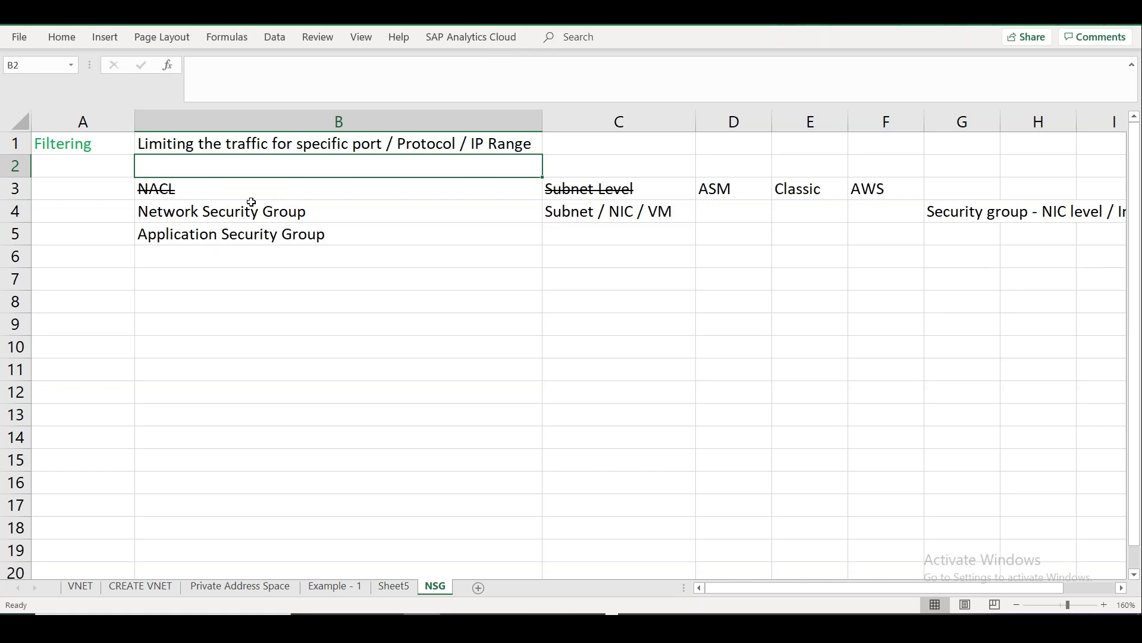
Enter Virtual Firewall in cell B2.
double_click(212, 166)
text(Vi)
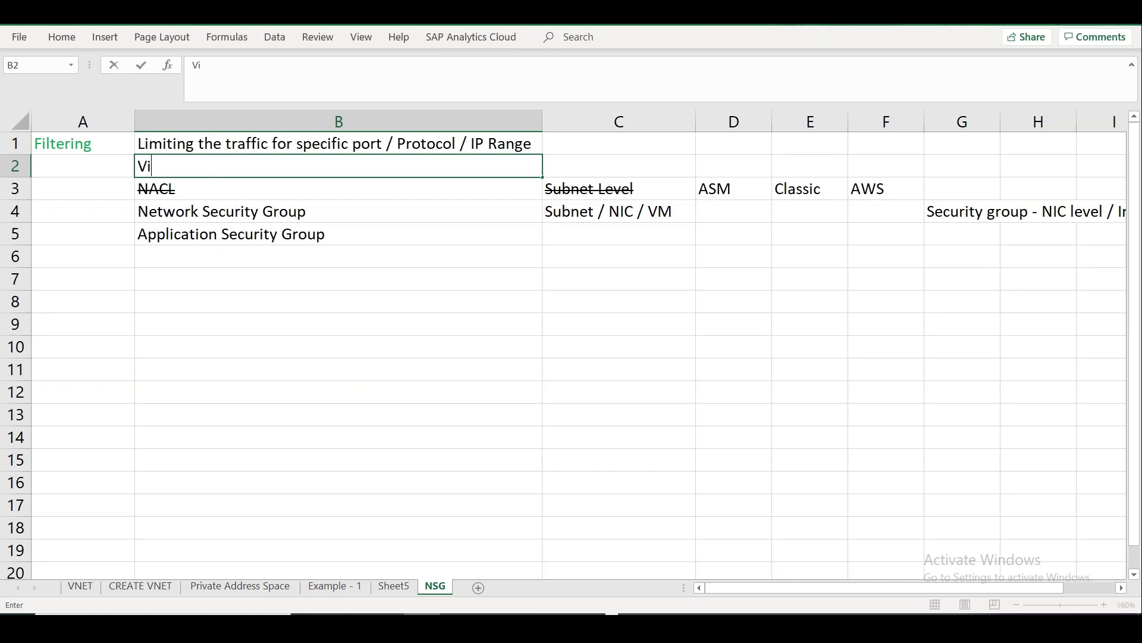
text(rtual Firewall)
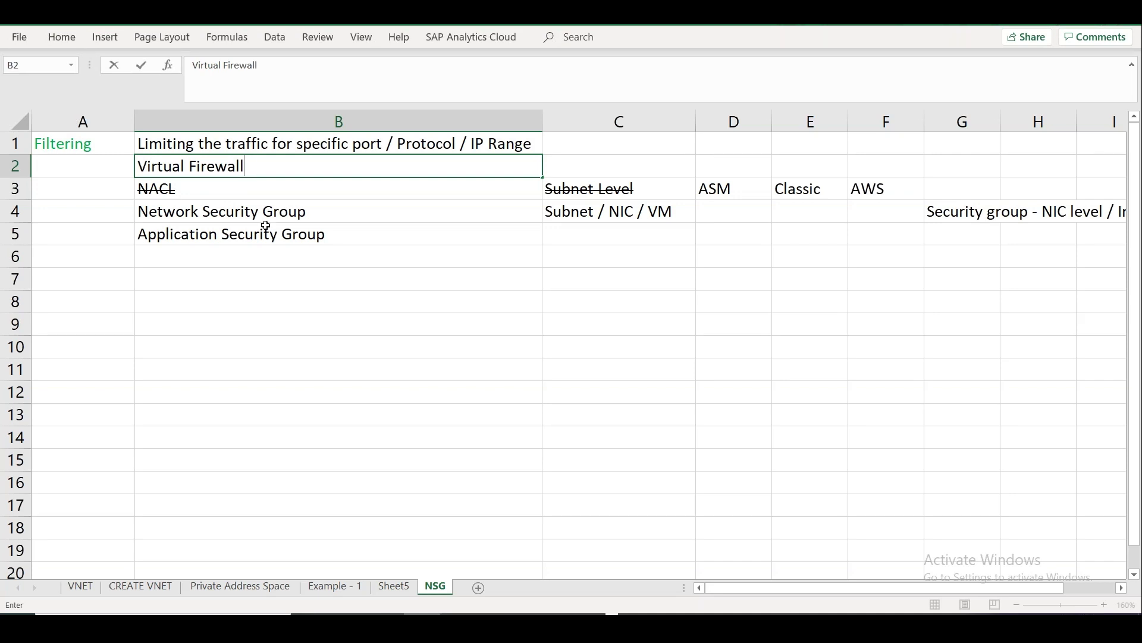
click(266, 263)
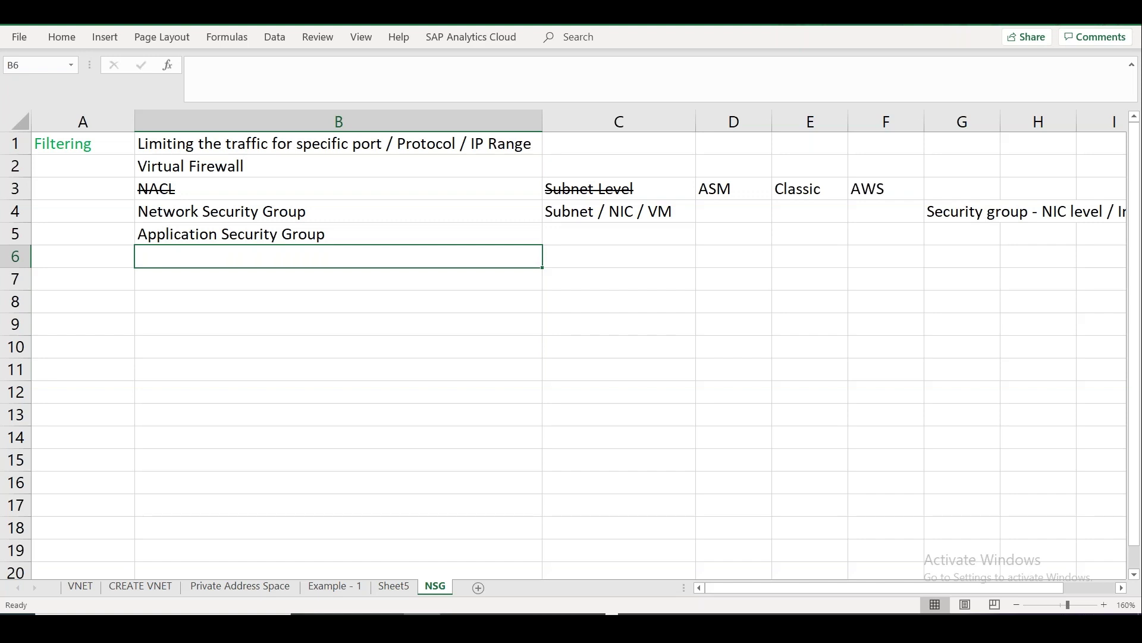
Enter 'Security rules that will decide which traffic to be allowed or denied' in B8.
click(339, 301)
text(Security g)
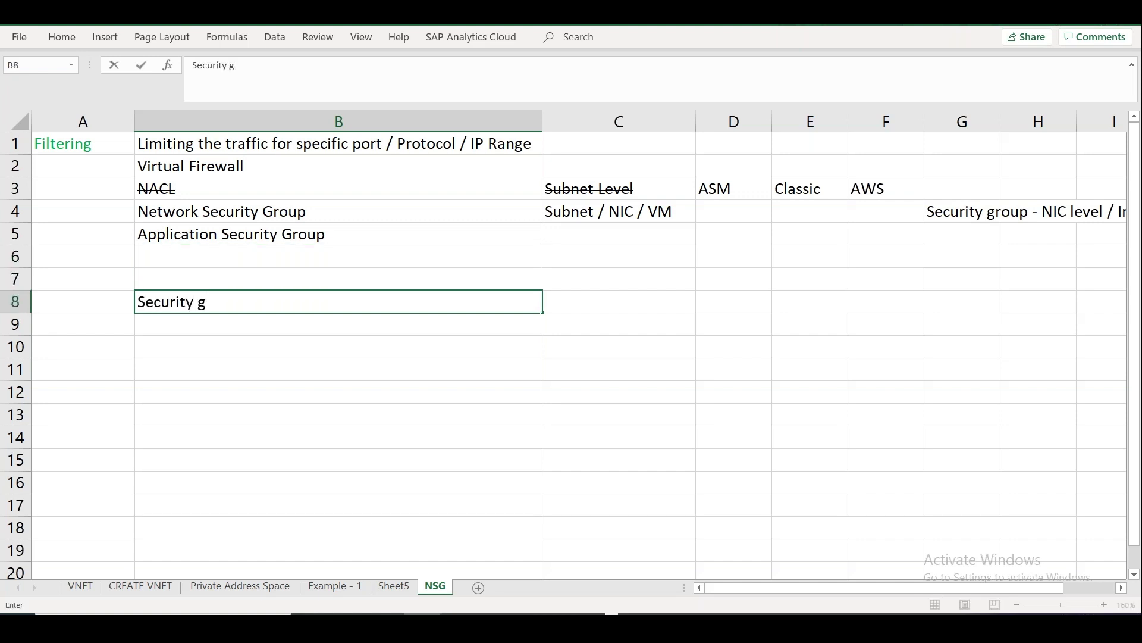
key(BackSpace)
text(rules)
text( that will defi)
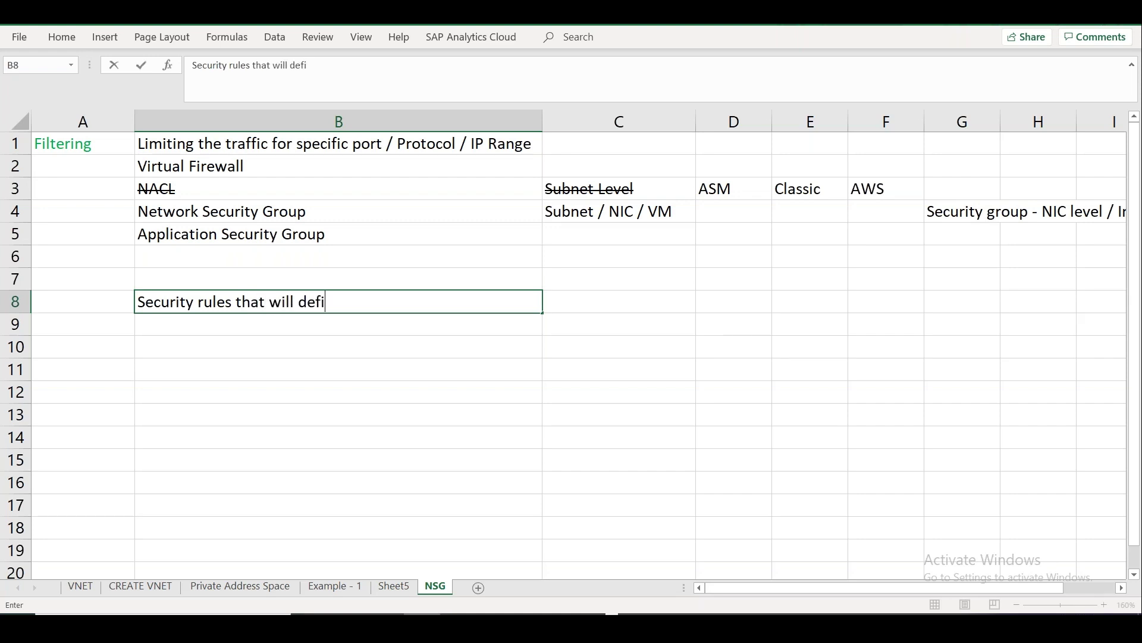
text(n)
key(BackSpace)
key(BackSpace)
key(BackSpace)
key(BackSpace)
key(BackSpace)
text(decide which )
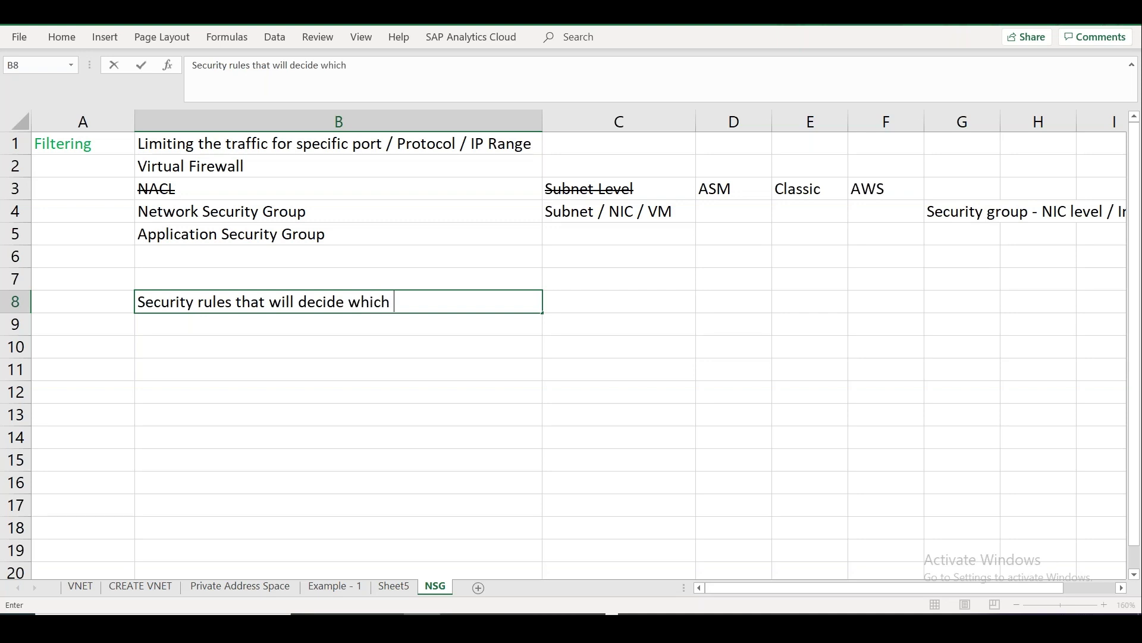
text(traffic to be all)
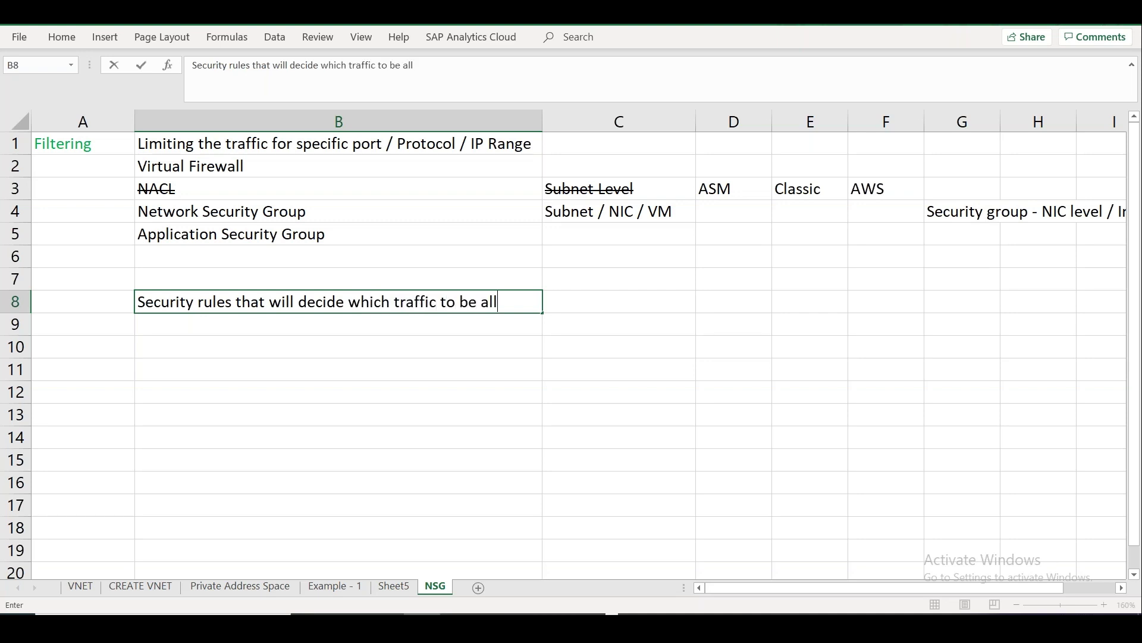
text(owed or denied)
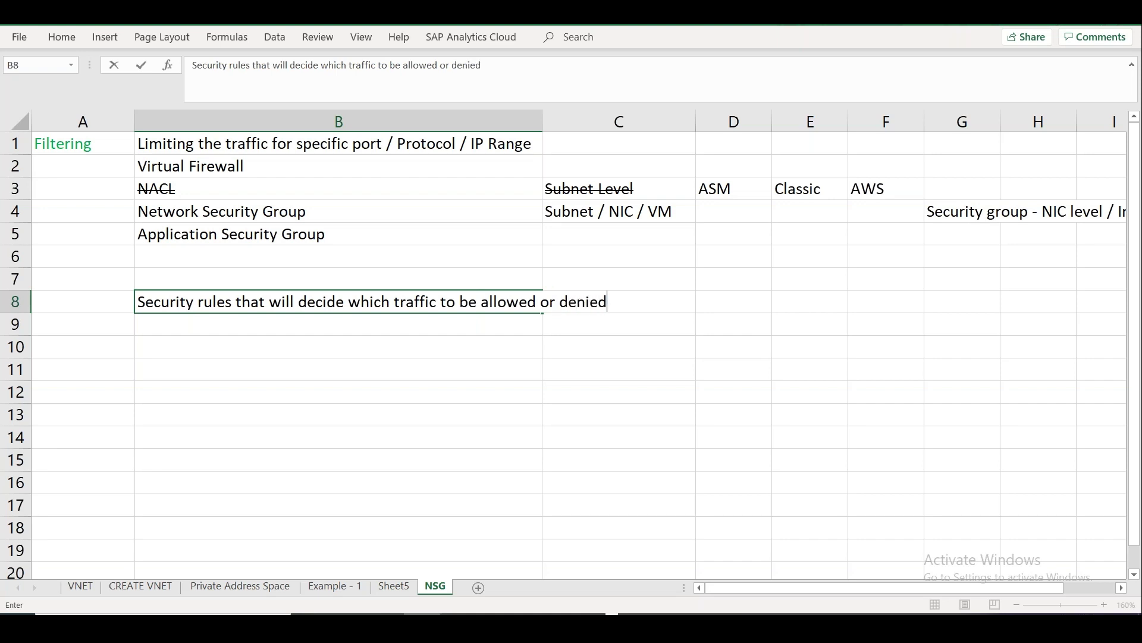
click(586, 328)
Fill row 9 with Inbound traffic, Ingress and Incoming in C9 to E9.
text(I)
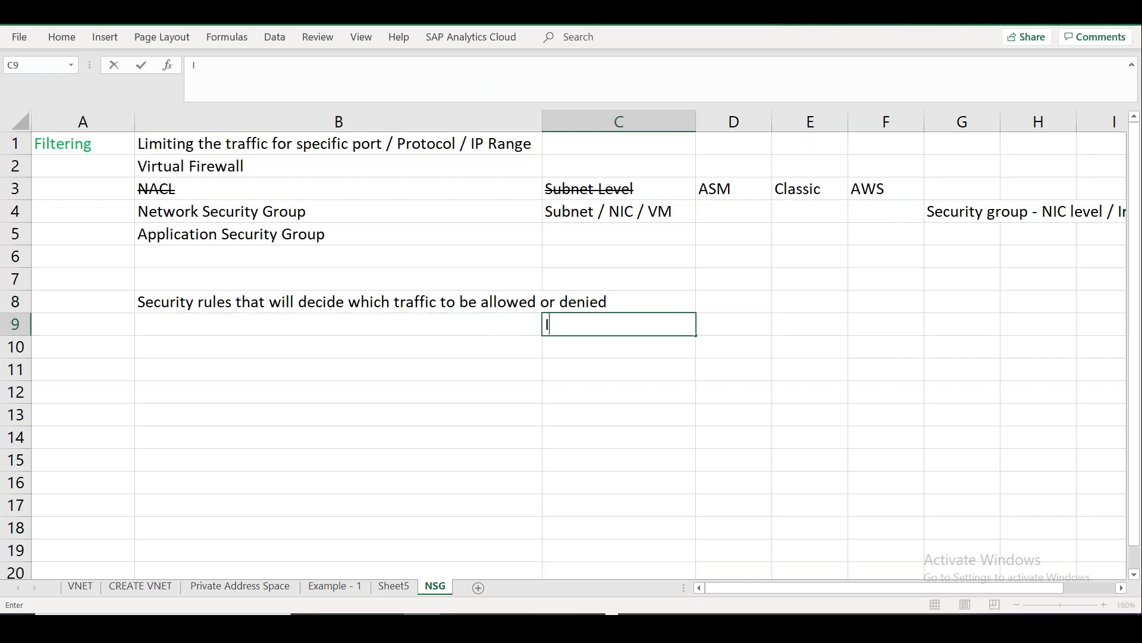
text(nbound traffi)
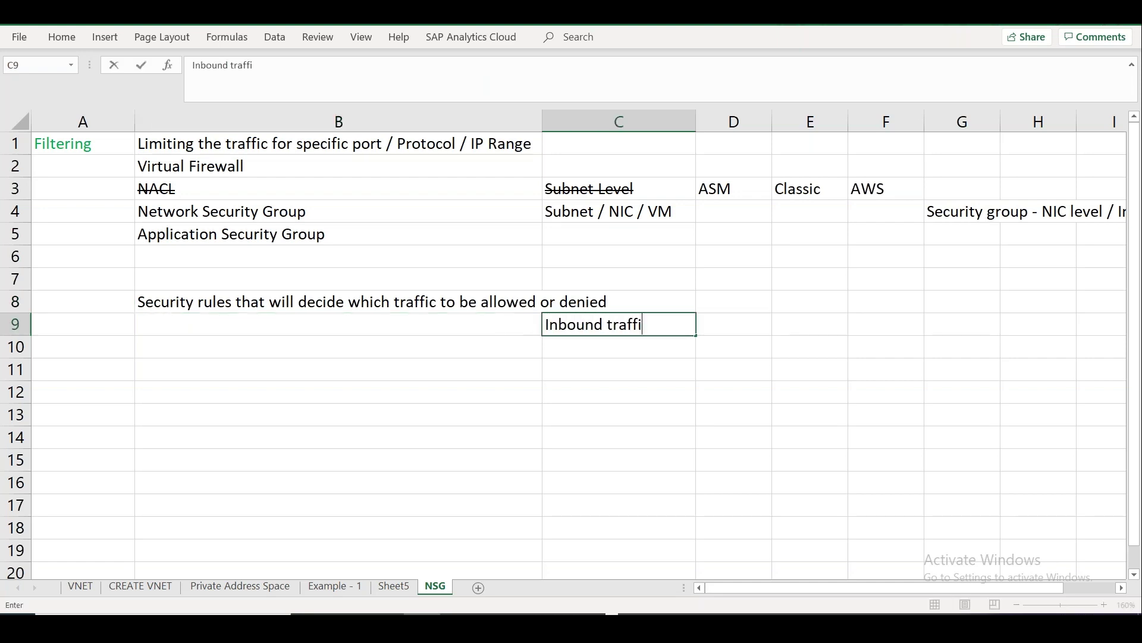
key(Tab)
click(677, 322)
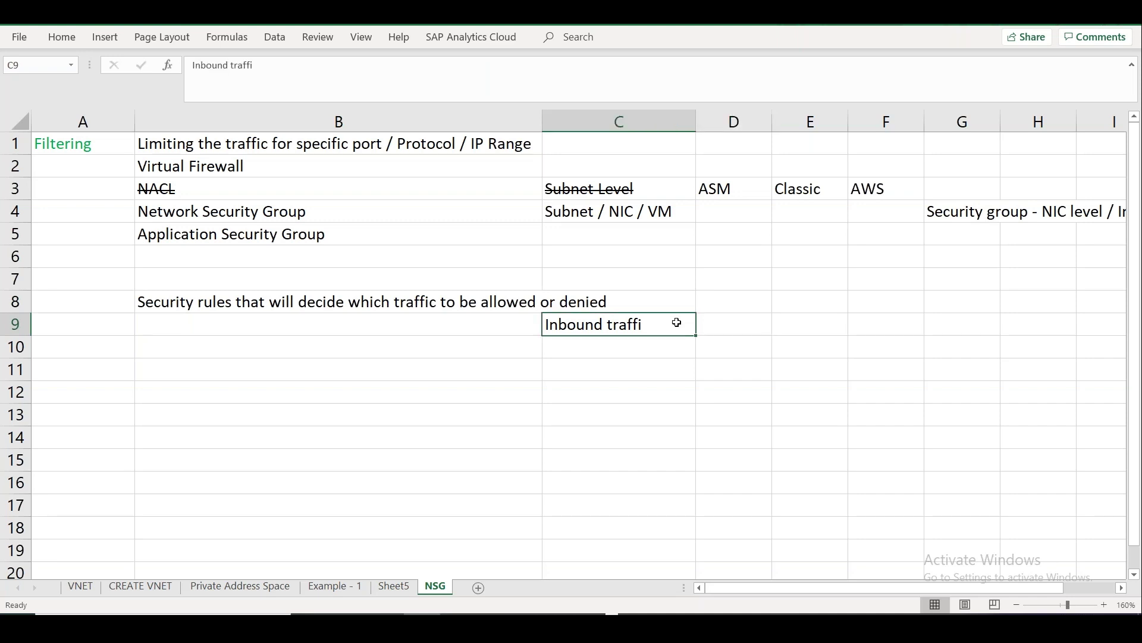
key(F2)
key(Tab)
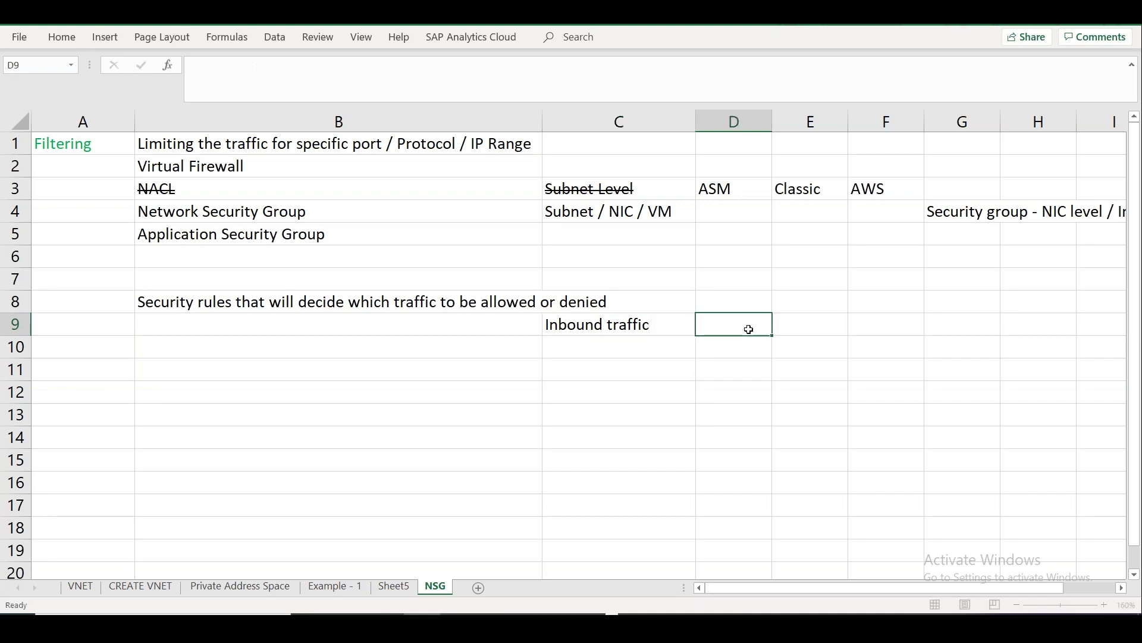
text(Ingress)
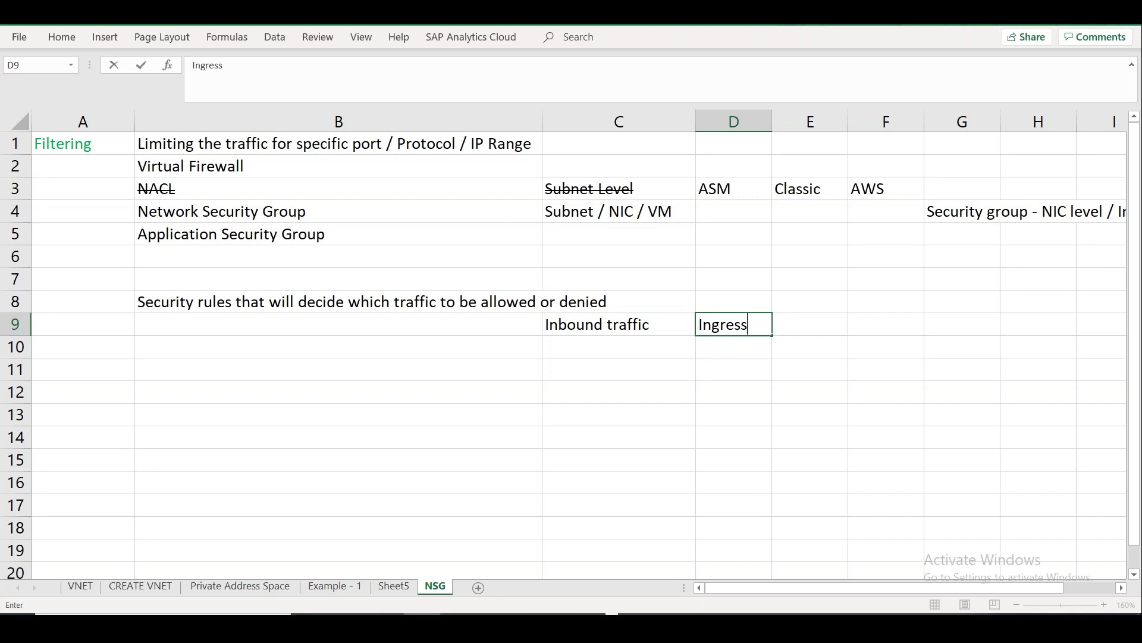
key(Return)
click(734, 324)
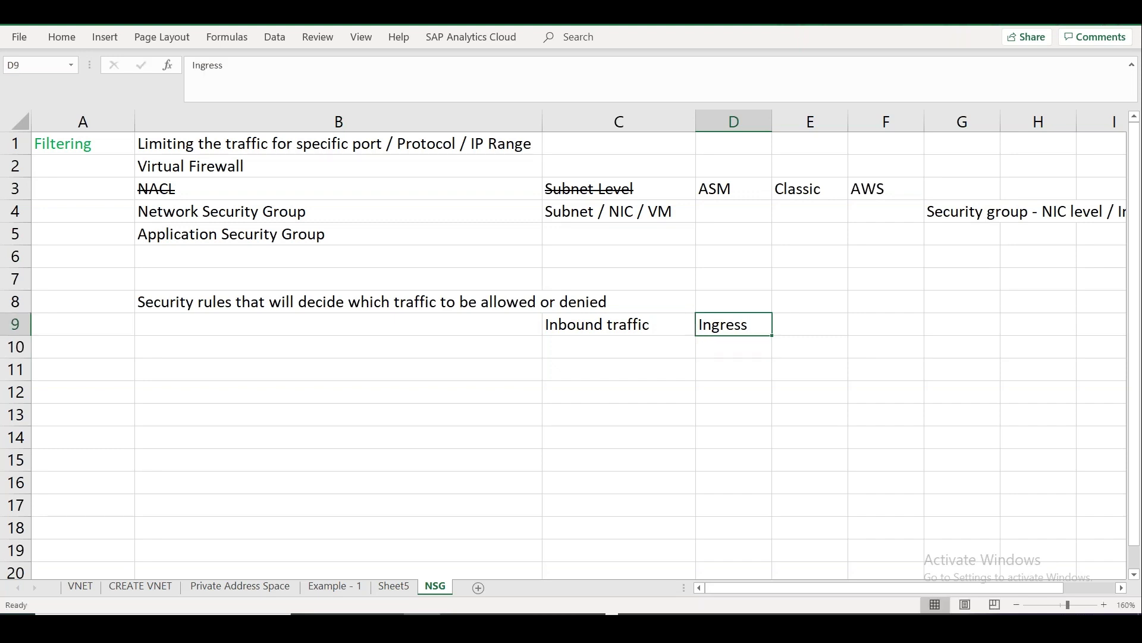
click(810, 325)
text(Incoming)
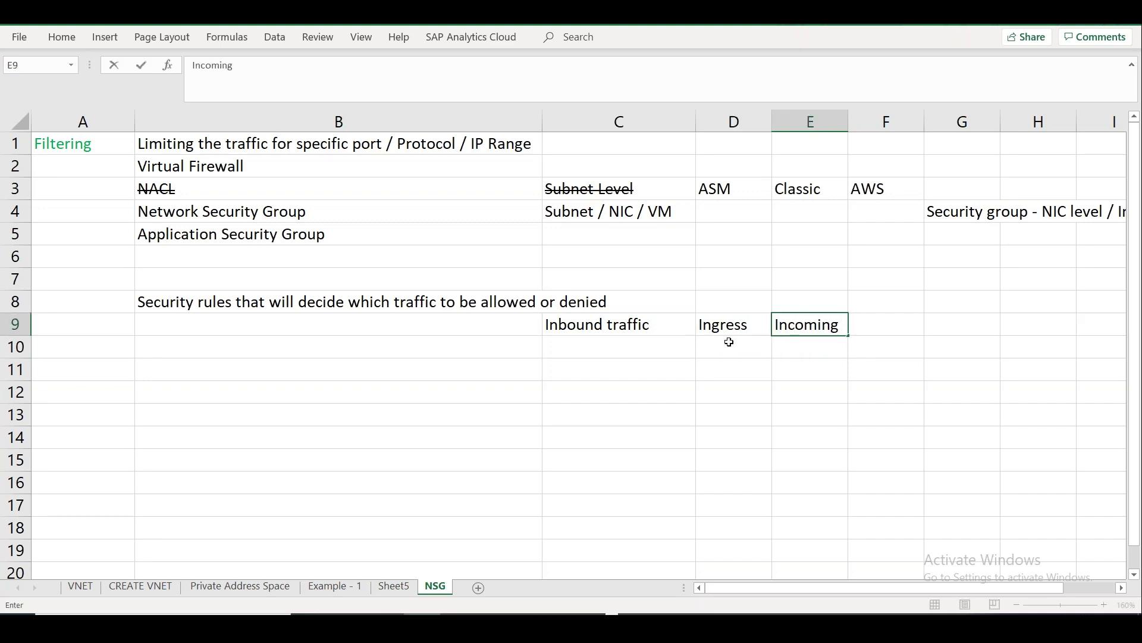
click(648, 342)
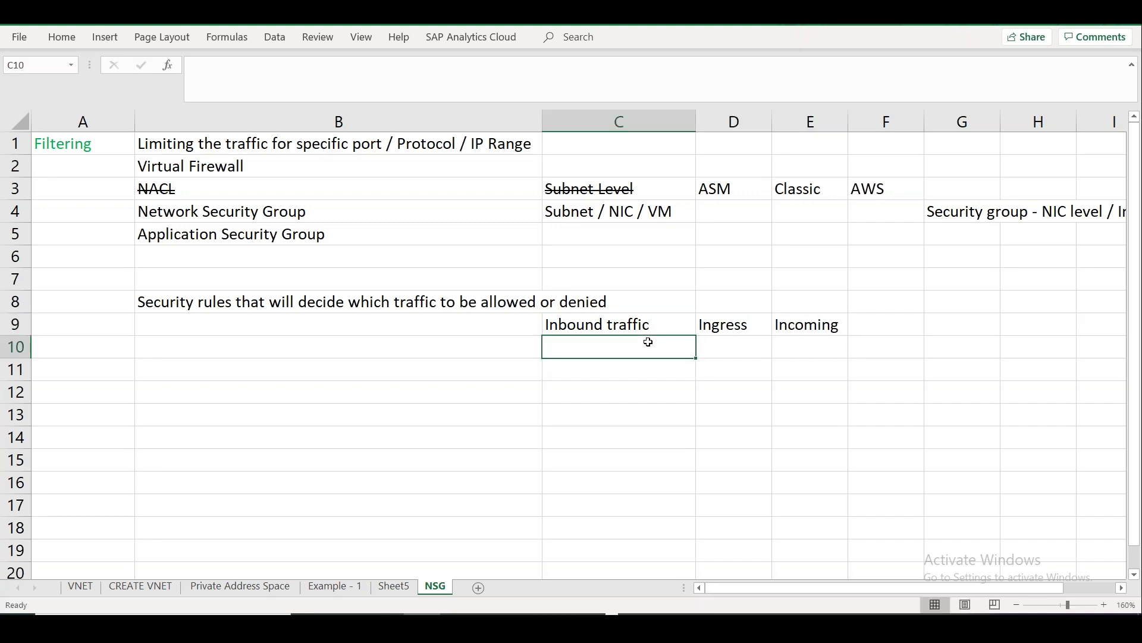
Fill row 10 with Outbound Traffic, Egress and Outgoing in C10 to E10.
text(Outboudn)
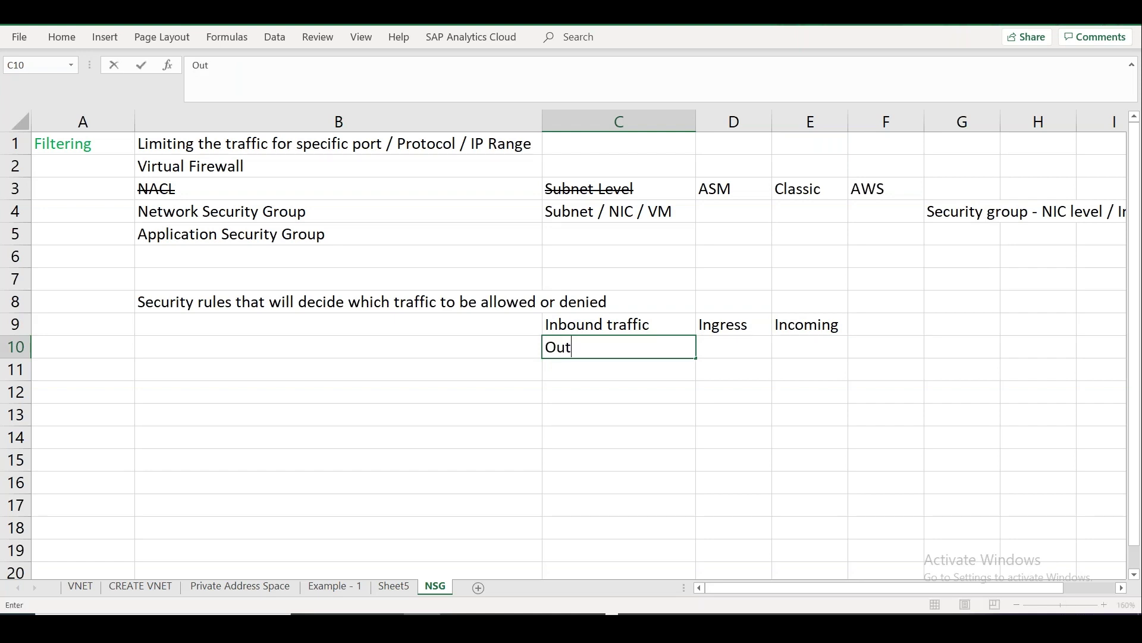
key(BackSpace)
key(BackSpace)
text(nd Traffic)
key(Tab)
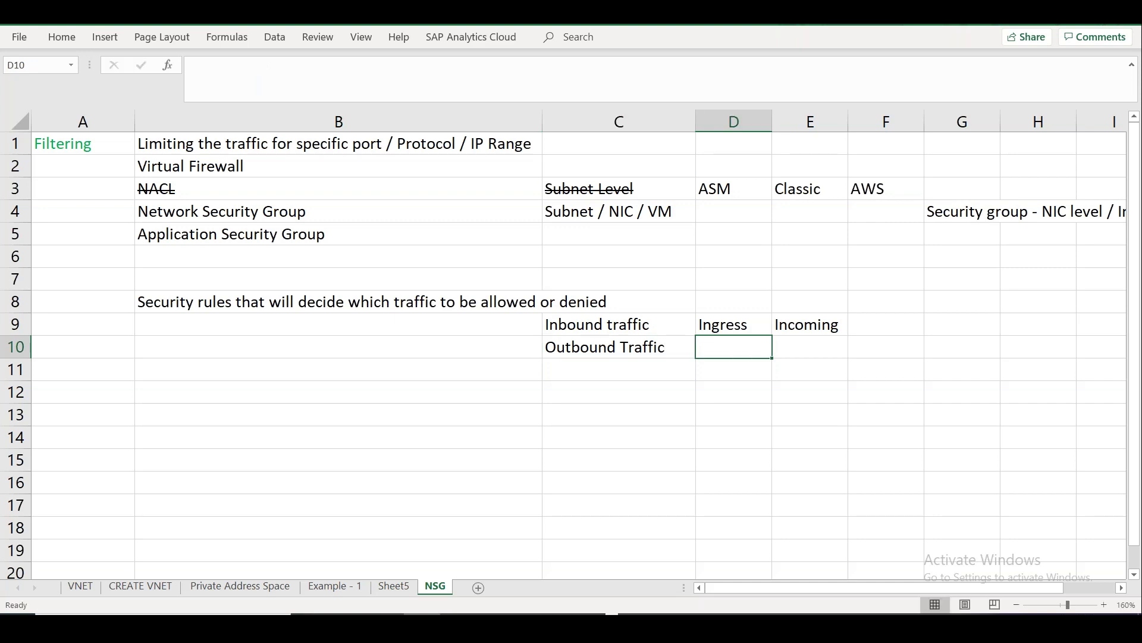
text(Egr)
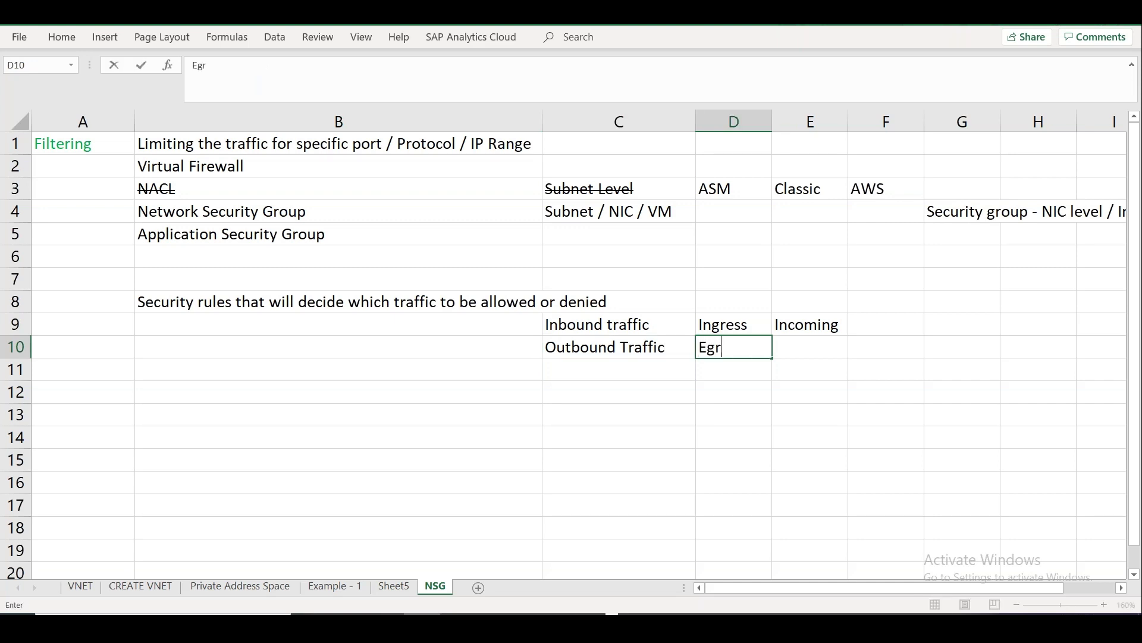
text(ess)
key(Tab)
text(OUto)
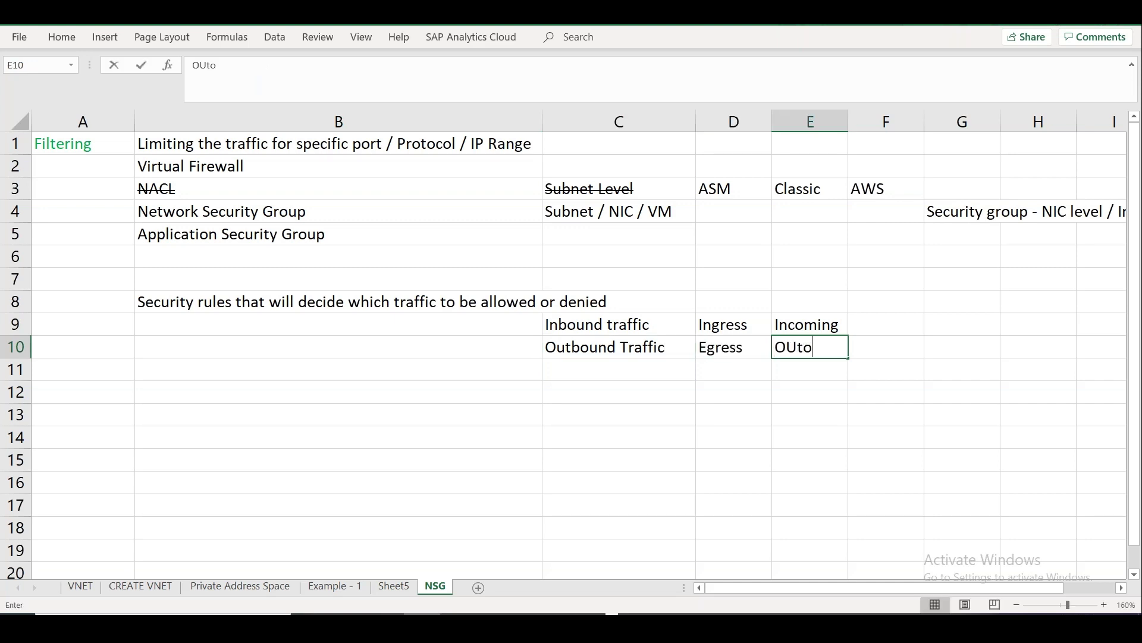
key(BackSpace)
key(BackSpace)
key(BackSpace)
text(utog)
key(BackSpace)
key(BackSpace)
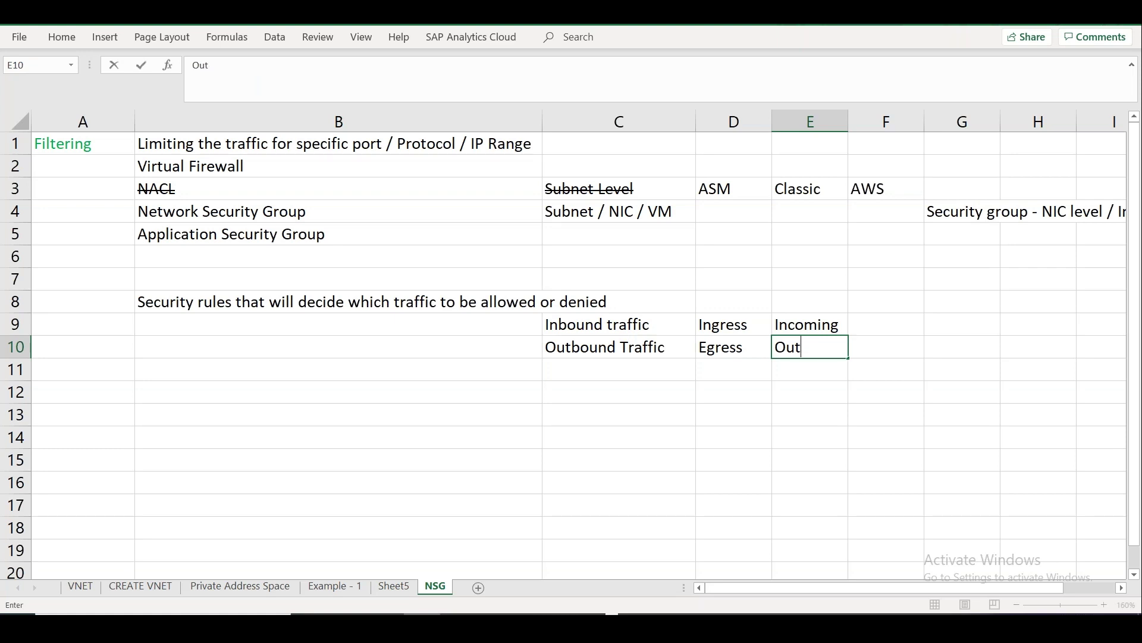
text(going)
click(67, 399)
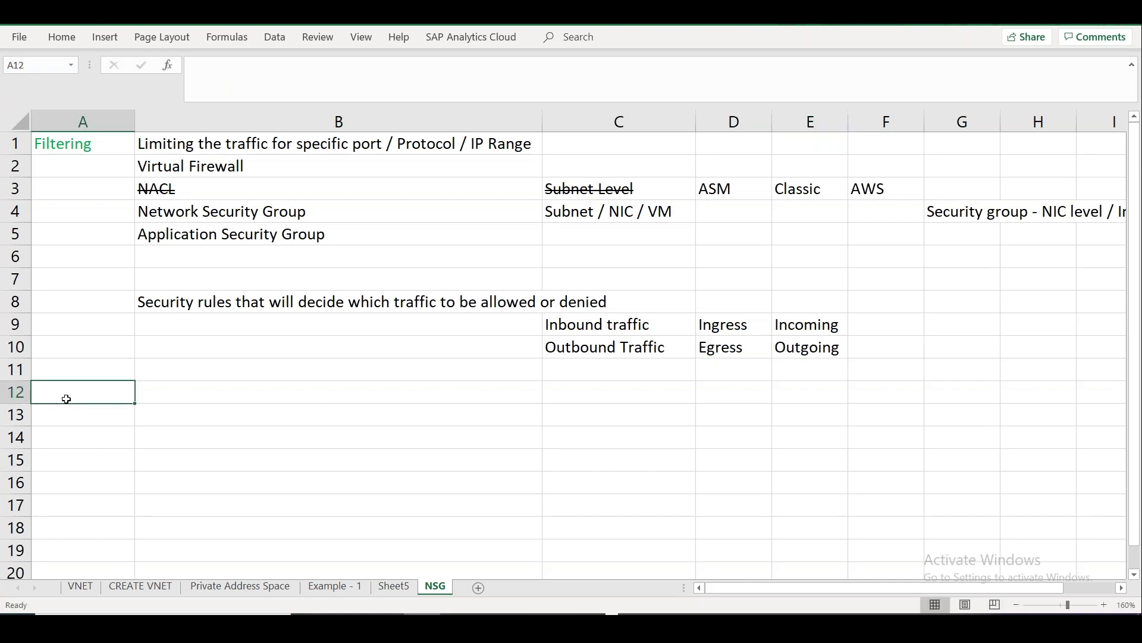
Label A12 as Priority and switch to the Chrome window showing the Azure portal.
text(Priority)
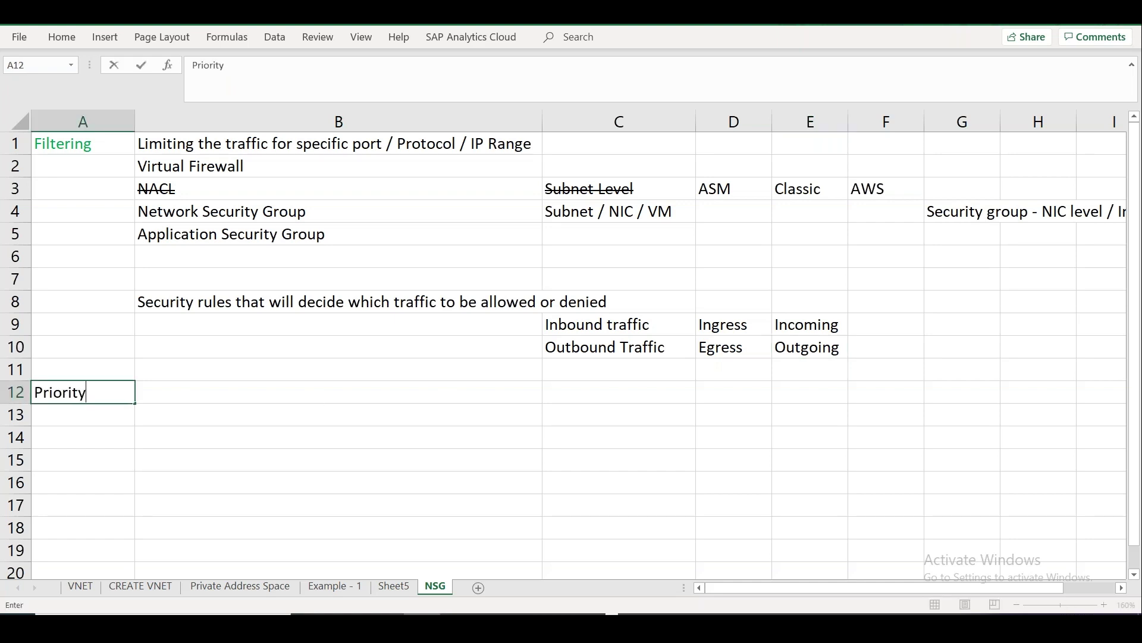
click(199, 392)
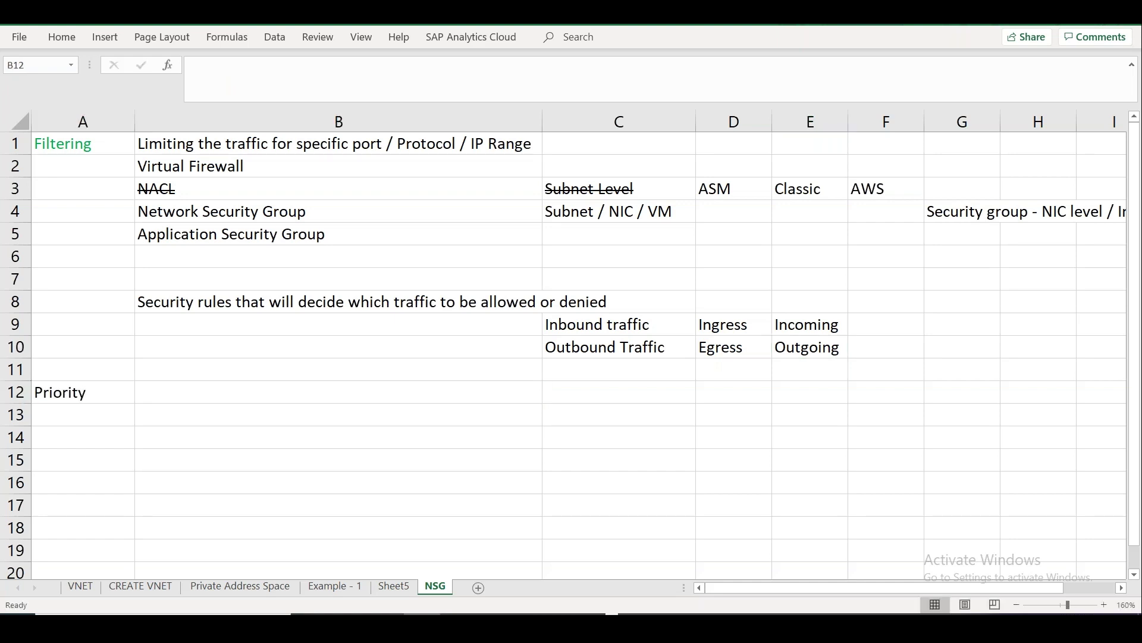
key(alt+Tab)
key(alt+Tab)
key(alt+Tab)
key(alt+Tab)
key(alt+Tab)
key(alt+Tab)
key(alt+Tab)
key(alt+Tab)
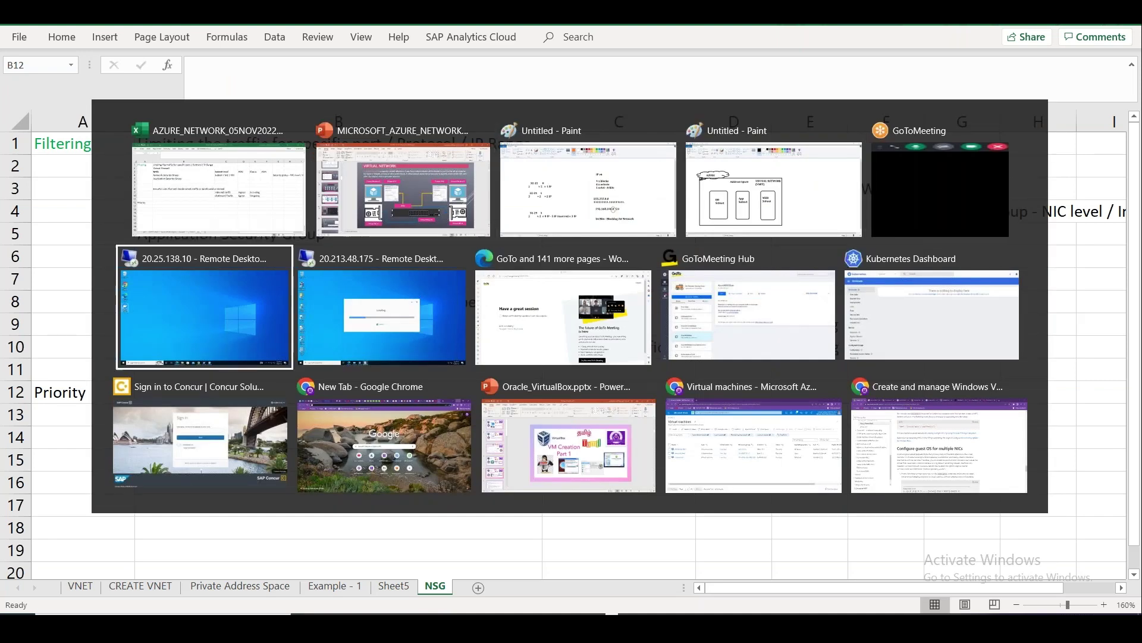
key(alt+Tab)
key(alt+Tab)
key(alt+Tab)
key(alt+Tab)
key(alt+Tab)
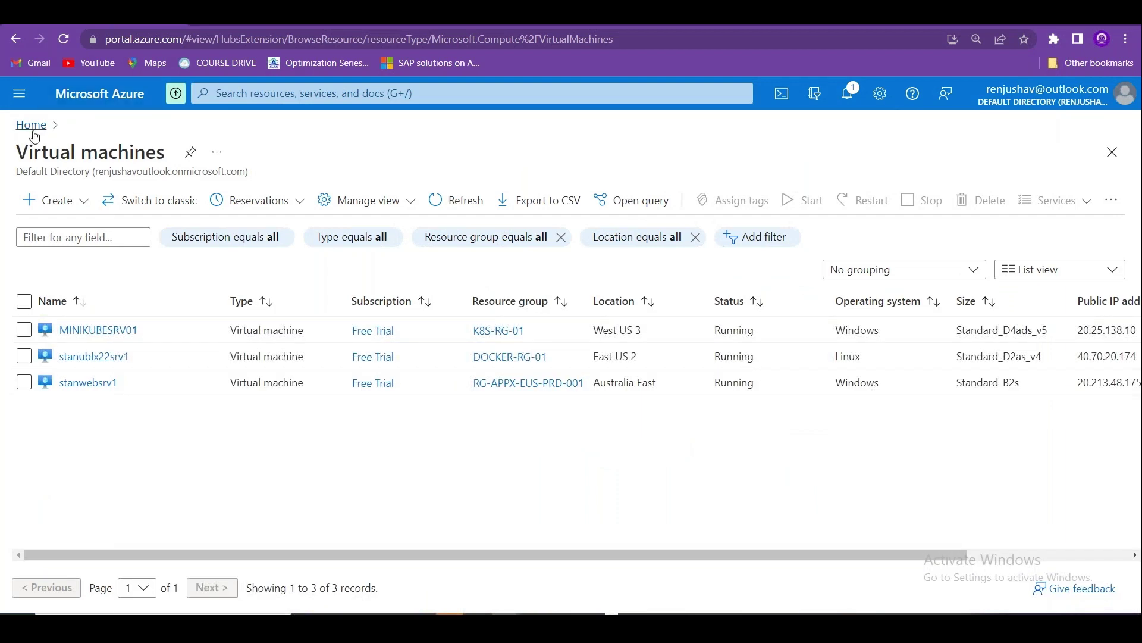
From the portal Home page, search 'Network security' and open Network security groups to browse them.
click(31, 125)
click(249, 95)
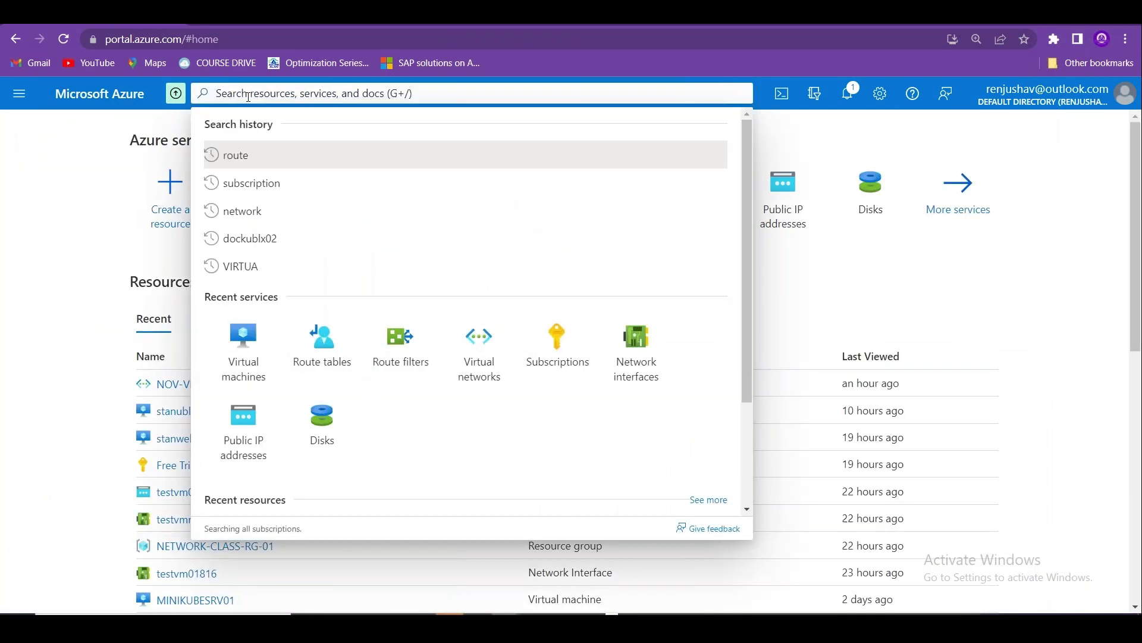
text(Network)
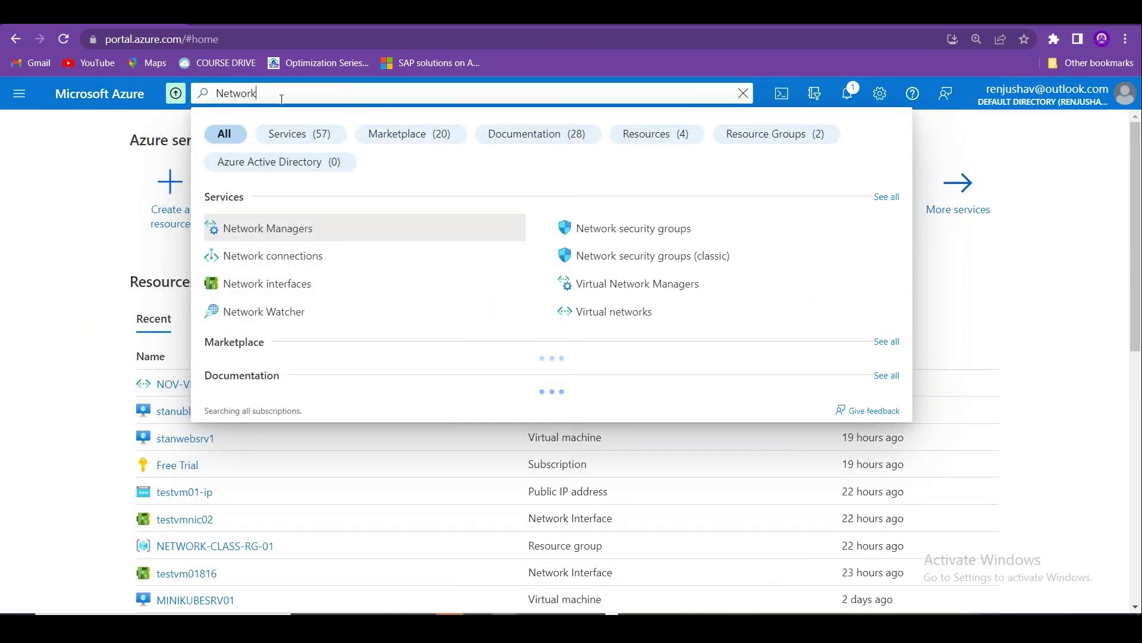
text( security)
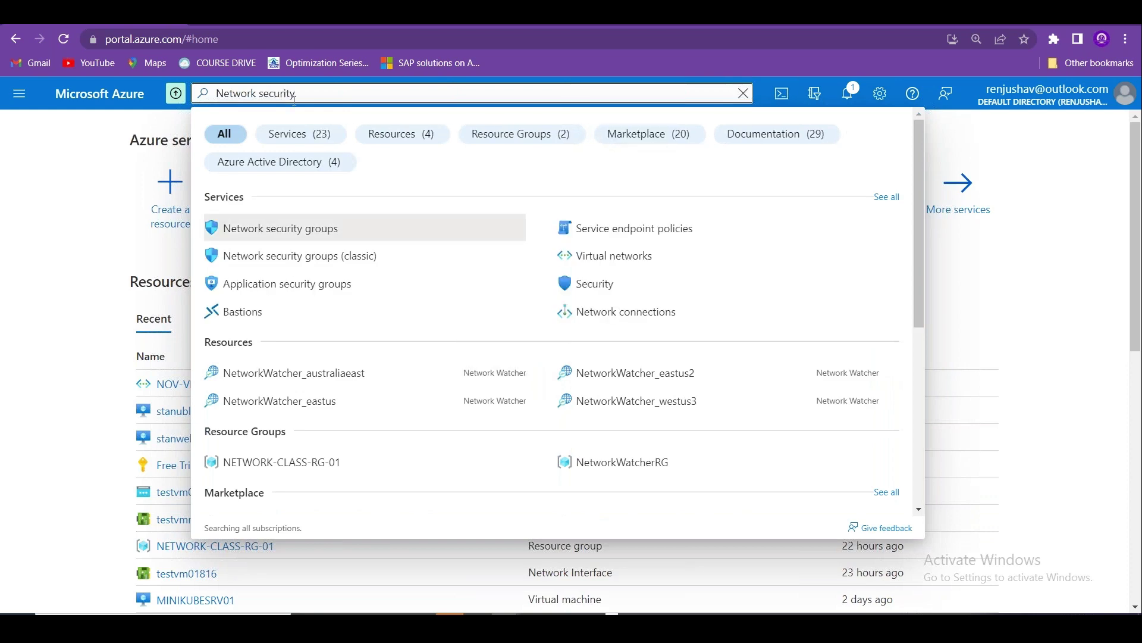
click(315, 234)
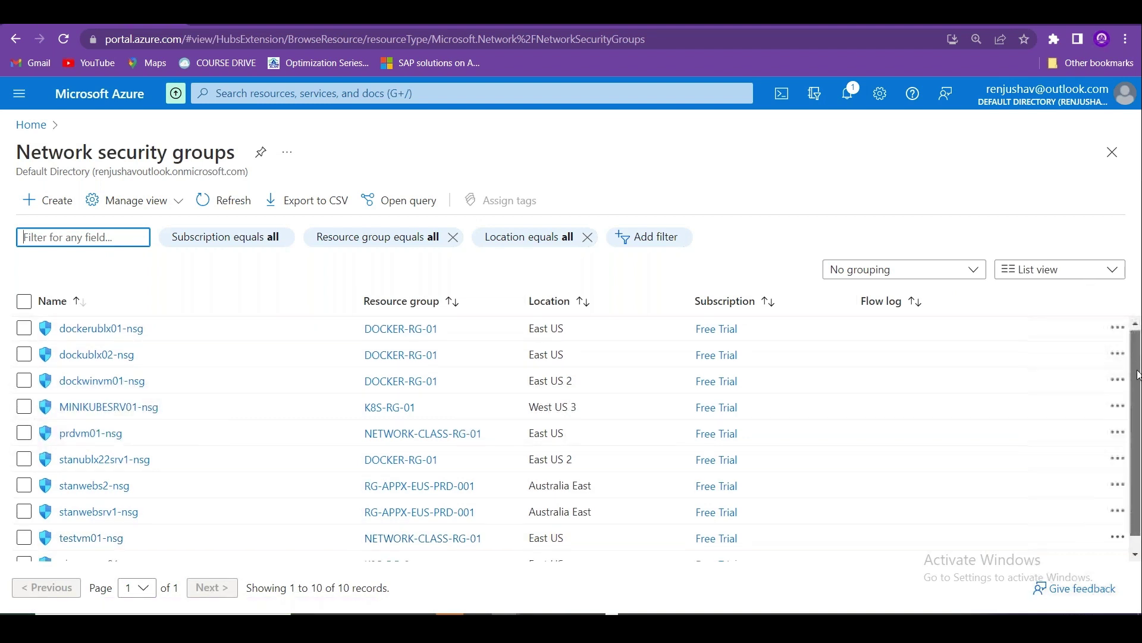
scroll(1138, 412, down, 1)
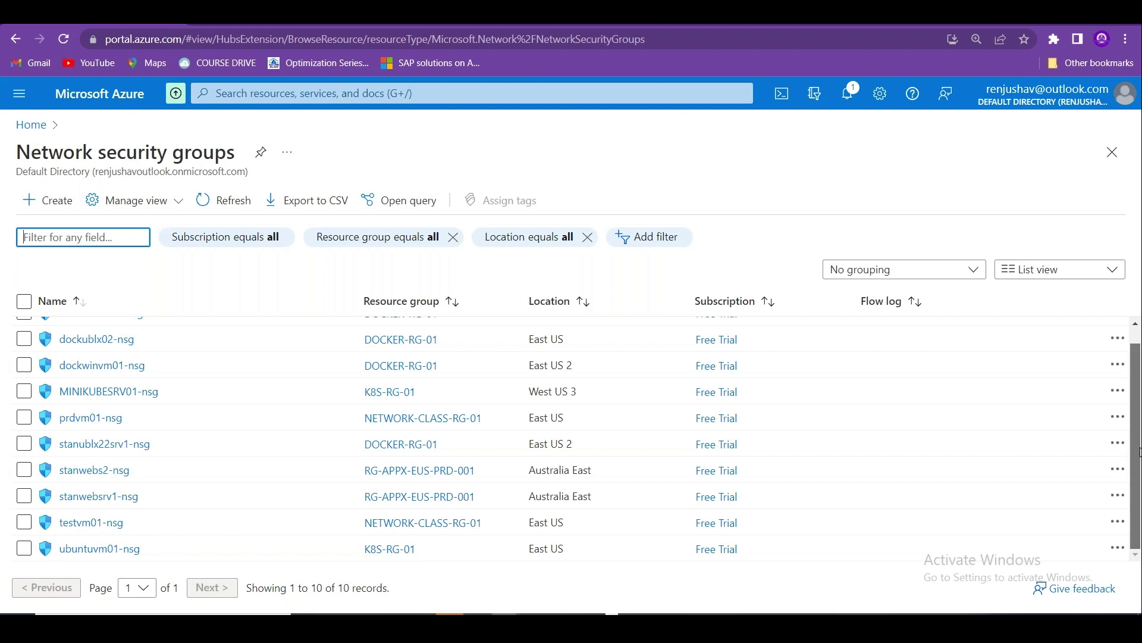
scroll(1139, 382, up, 1)
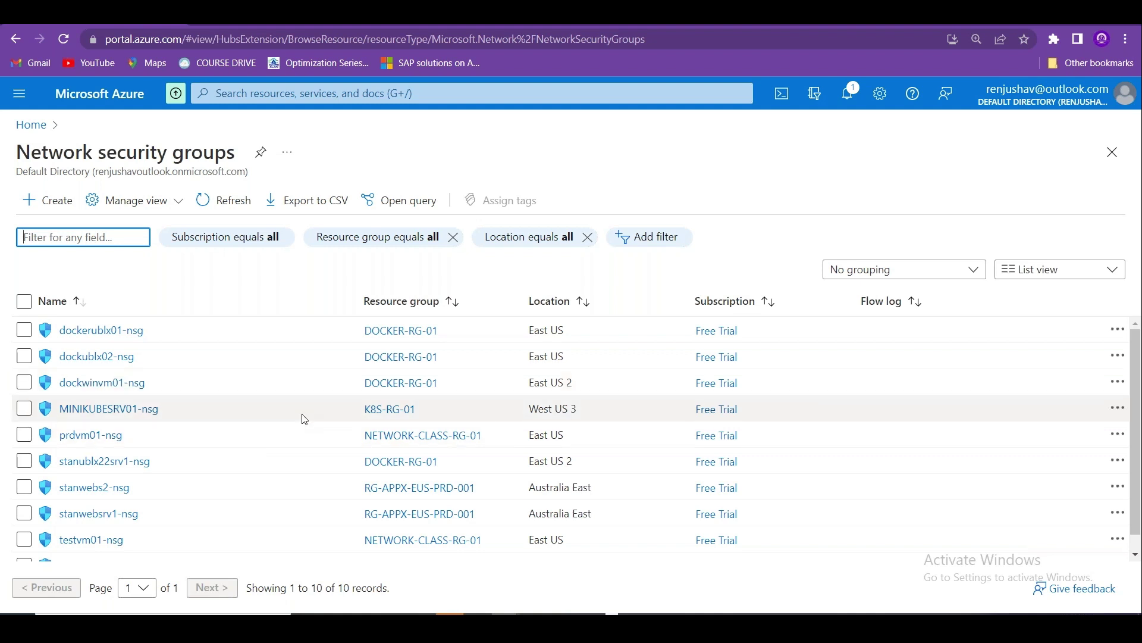
scroll(1135, 351, down, 1)
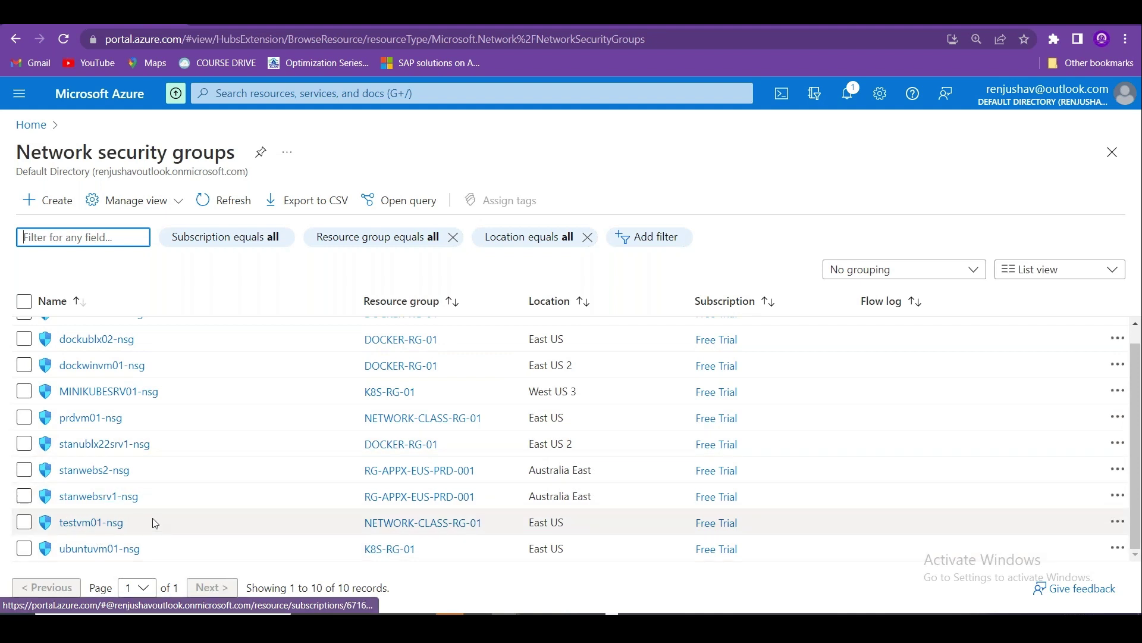
Review prdvm01-nsg's inbound rules, noting priorities 65000, 65001, 65500 and the evaluation note.
click(105, 420)
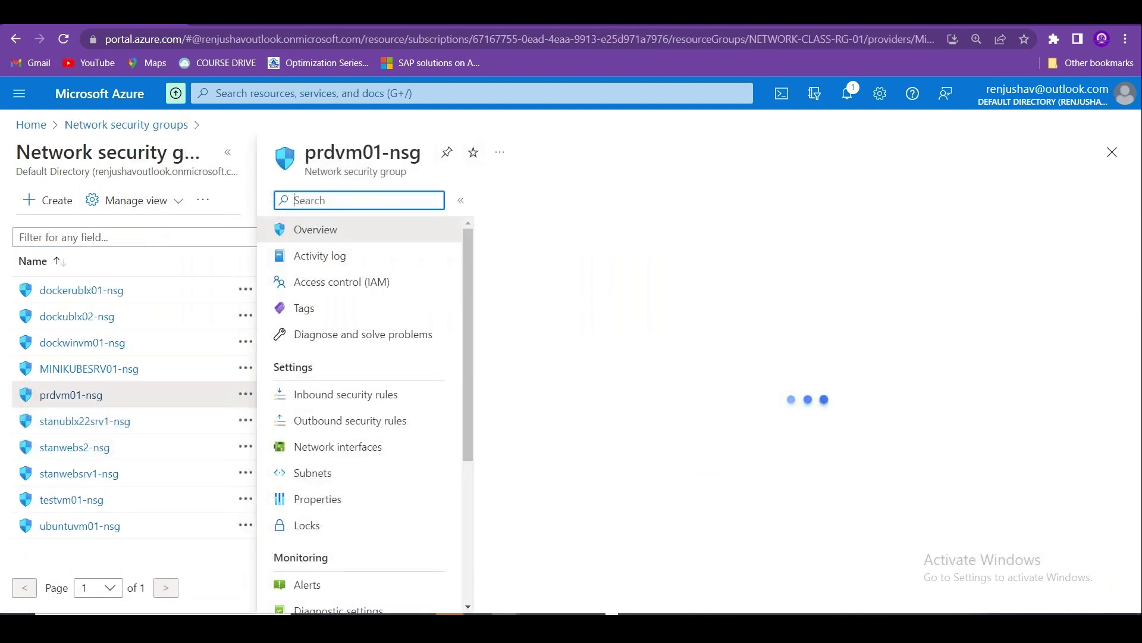
click(227, 152)
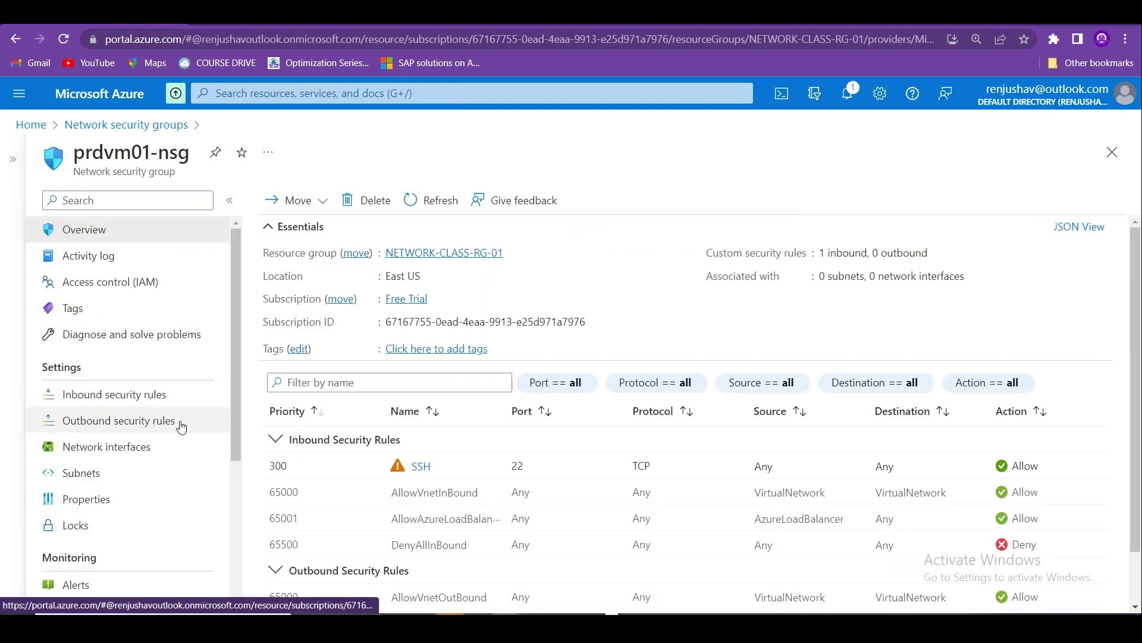
click(154, 395)
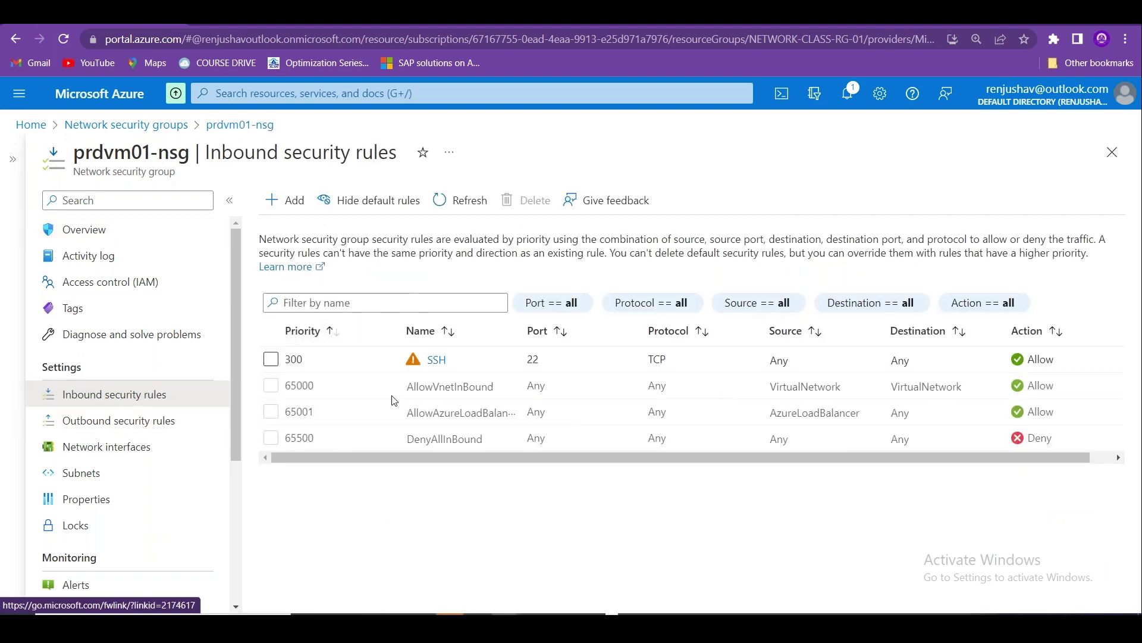
double_click(320, 390)
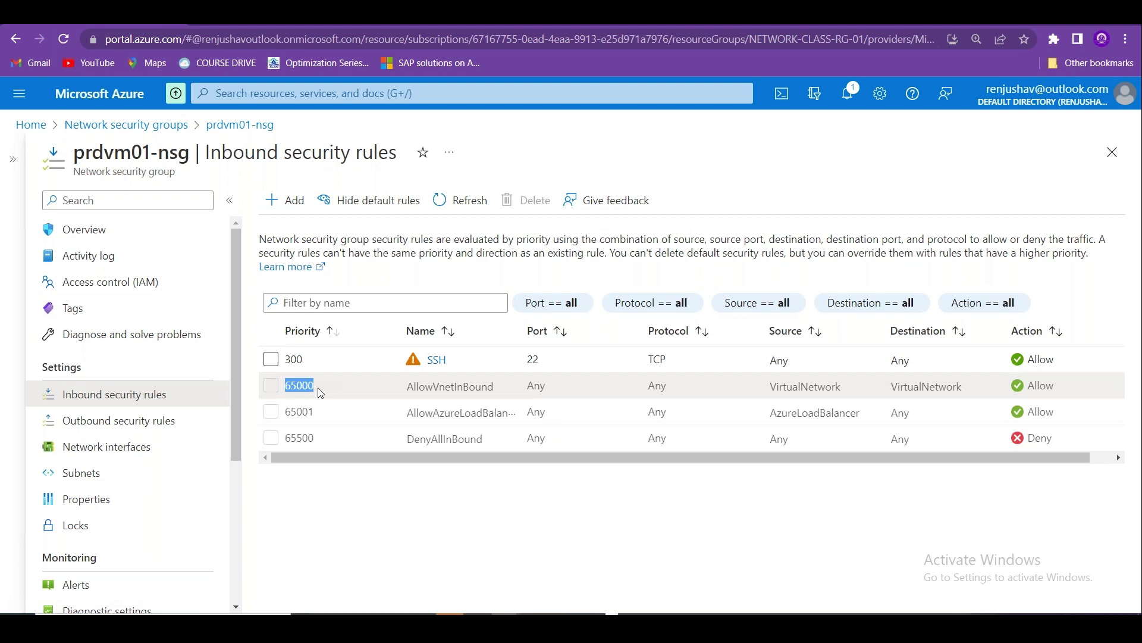
double_click(297, 410)
drag(292, 437, 326, 439)
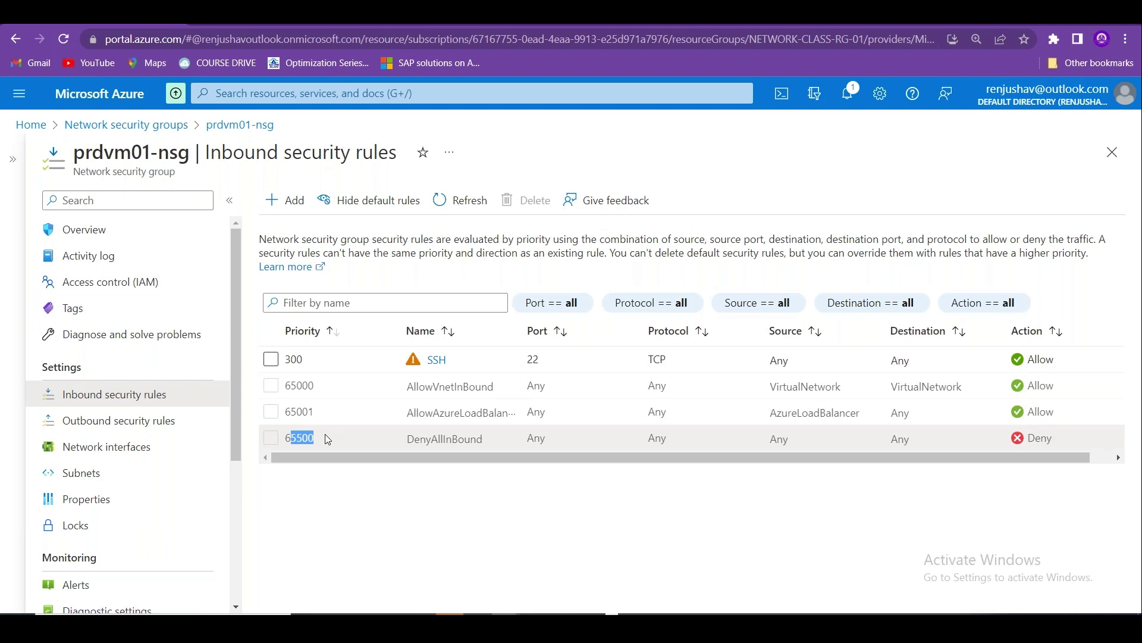
drag(260, 236, 1102, 261)
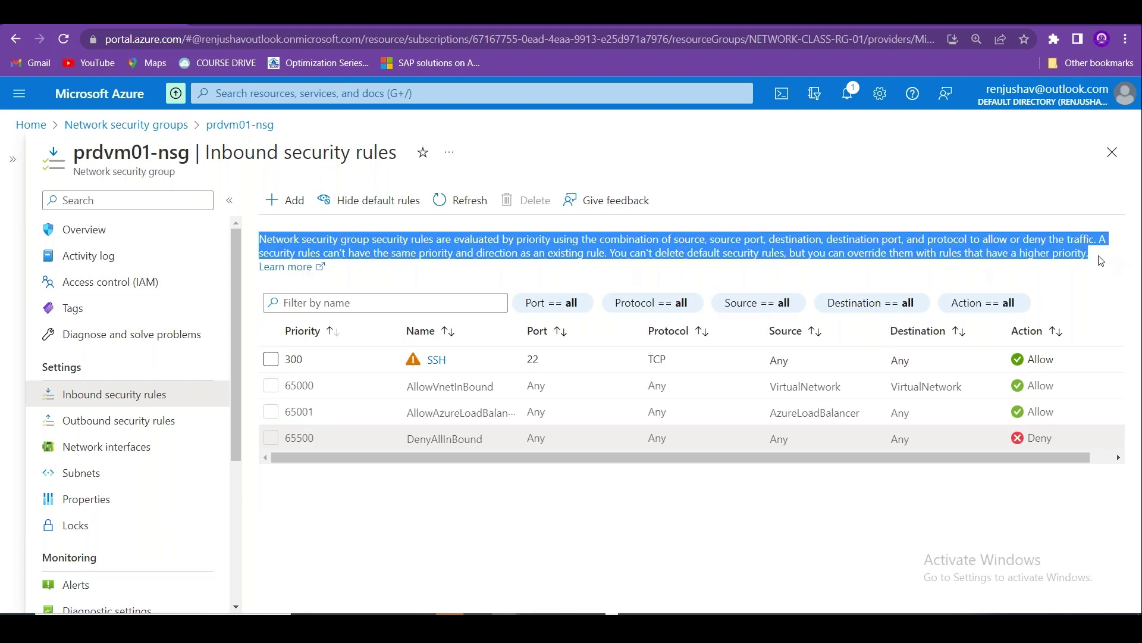
key(alt+Tab)
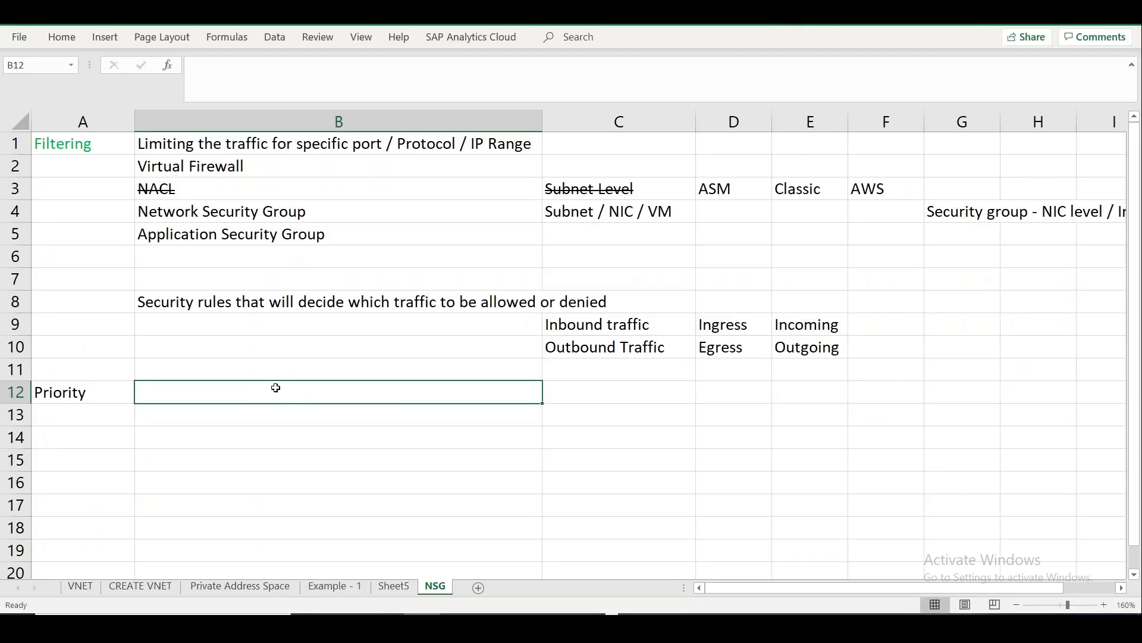
Enter 'Default -Predefined rules' in B12 with '65000 and above' beside it.
click(196, 366)
click(201, 394)
text(Defu)
key(BackSpace)
text(ault)
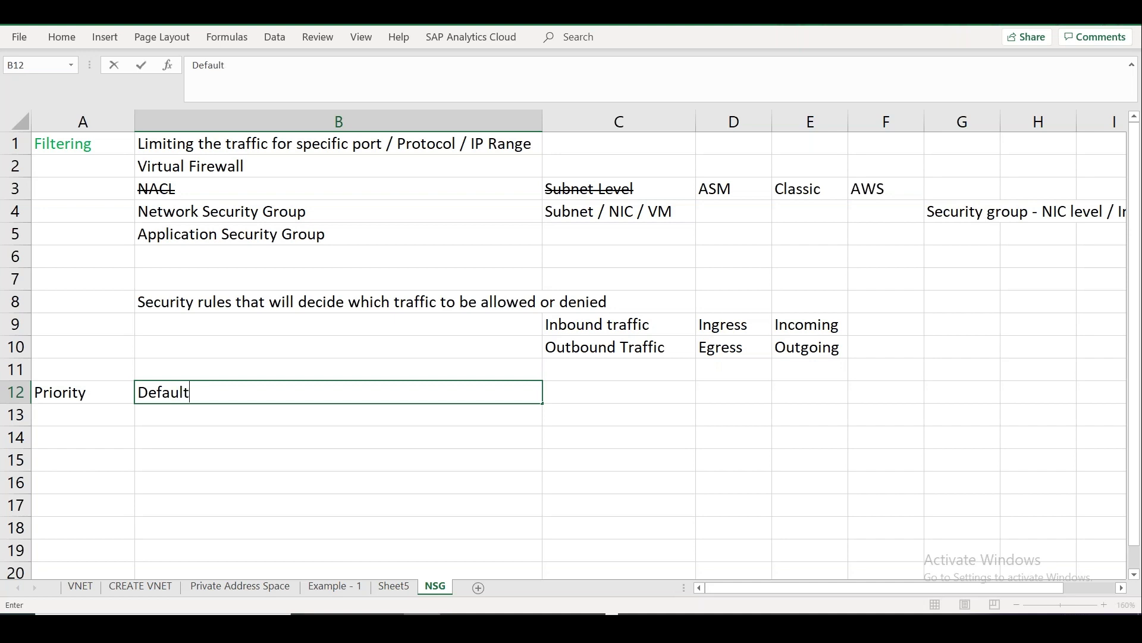
text( -Predefined r)
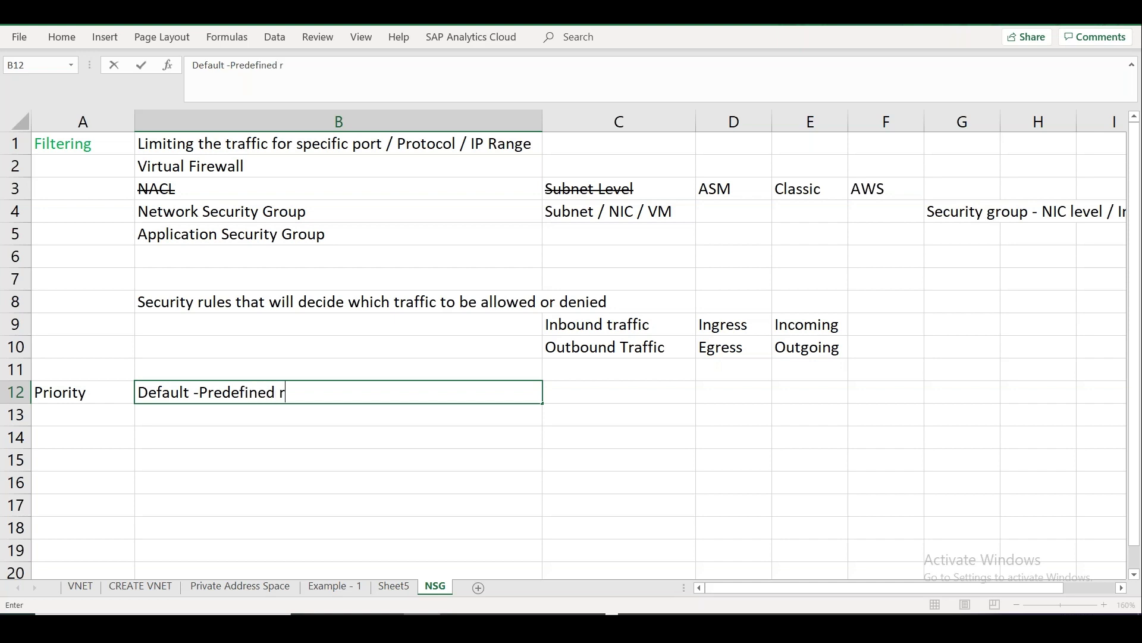
text(ules)
key(Tab)
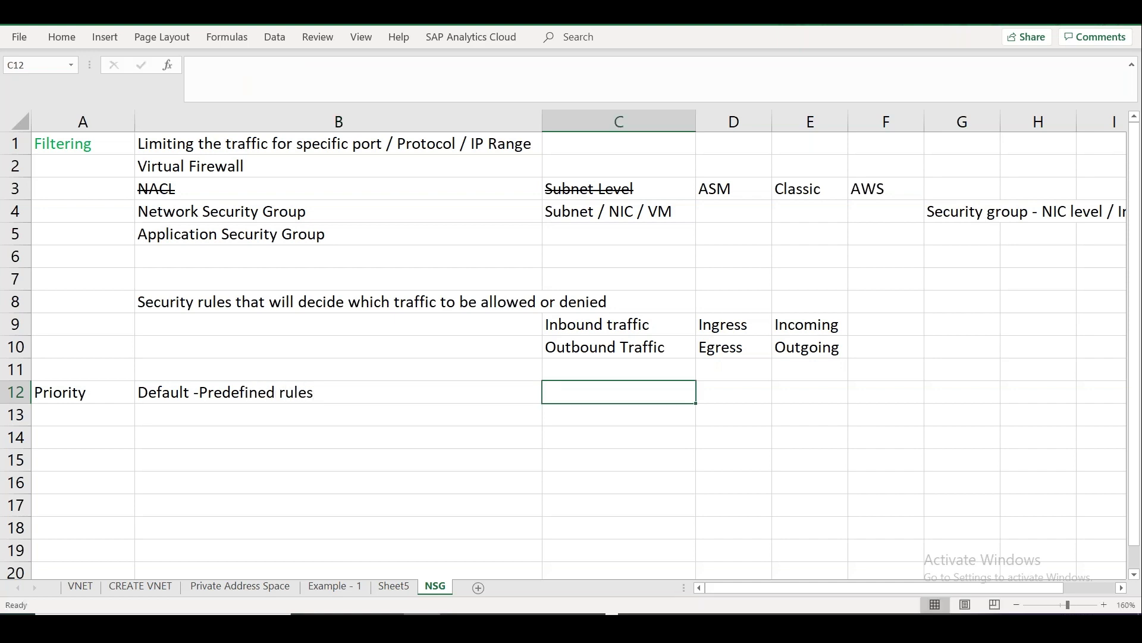
text(6500)
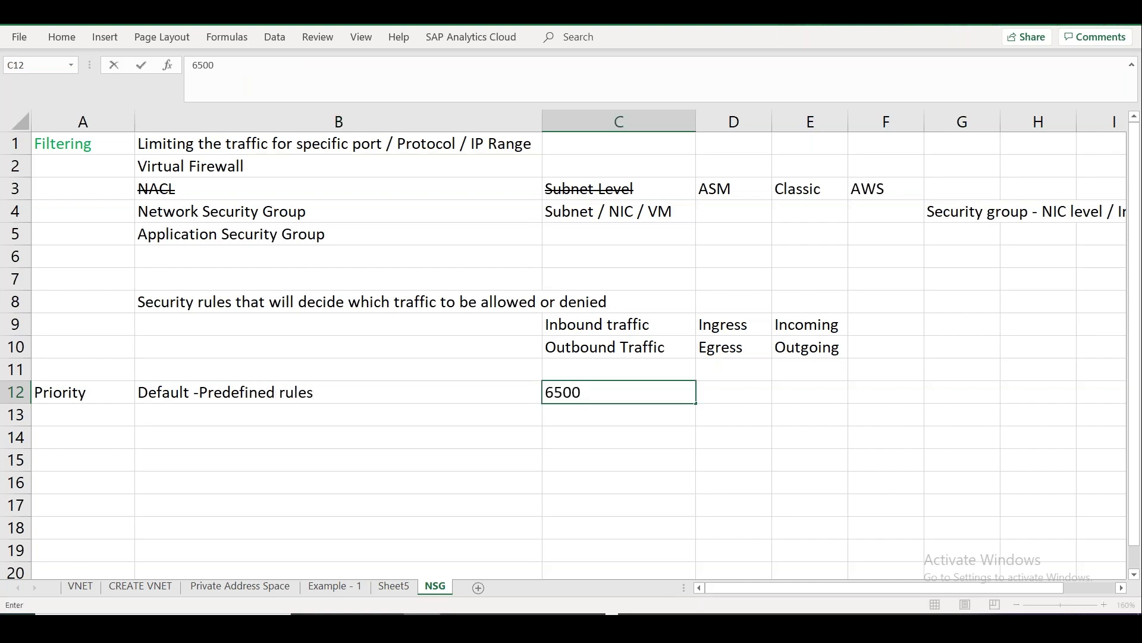
text(0 and above)
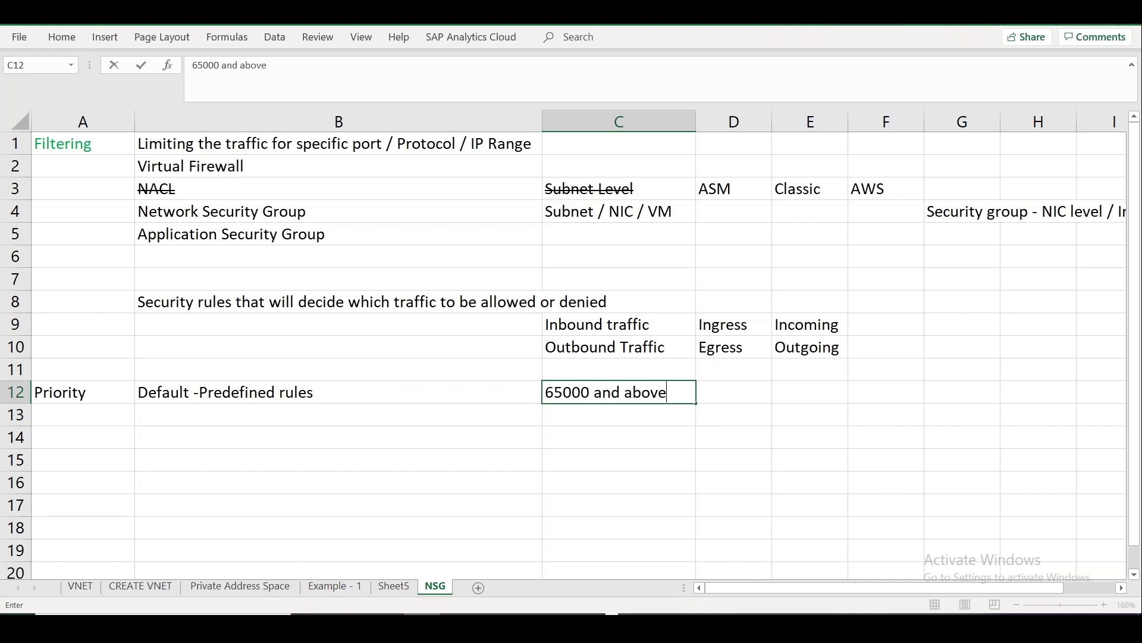
Enter 'User defined rule' in B13.
double_click(205, 417)
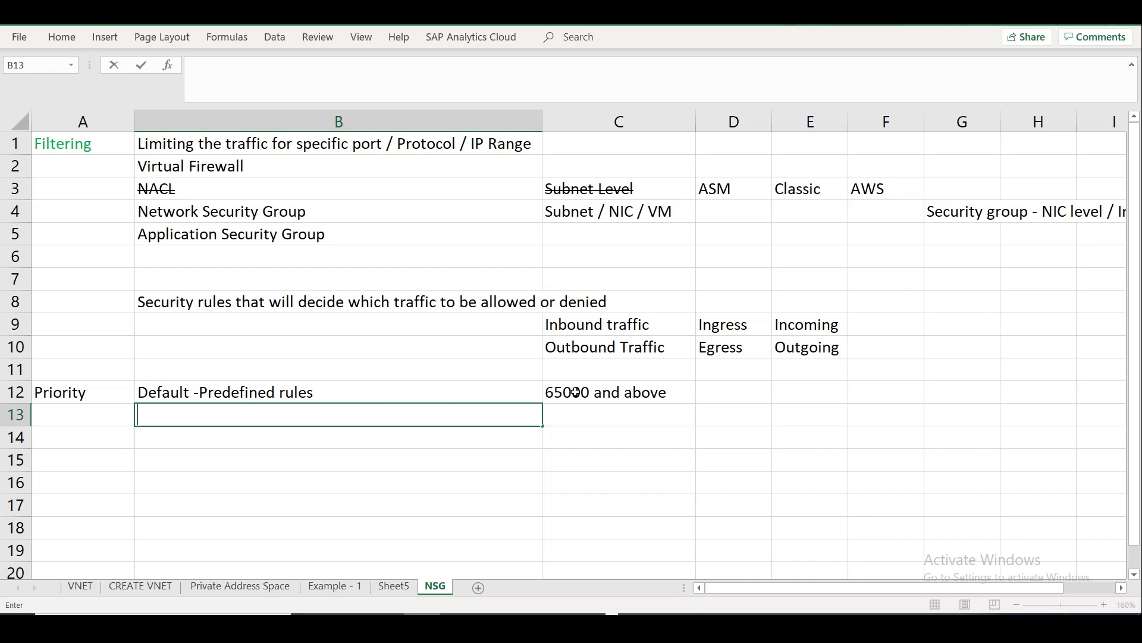
click(389, 408)
text(C)
key(BackSpace)
text(uSer)
key(BackSpace)
key(BackSpace)
key(BackSpace)
key(BackSpace)
text(User define)
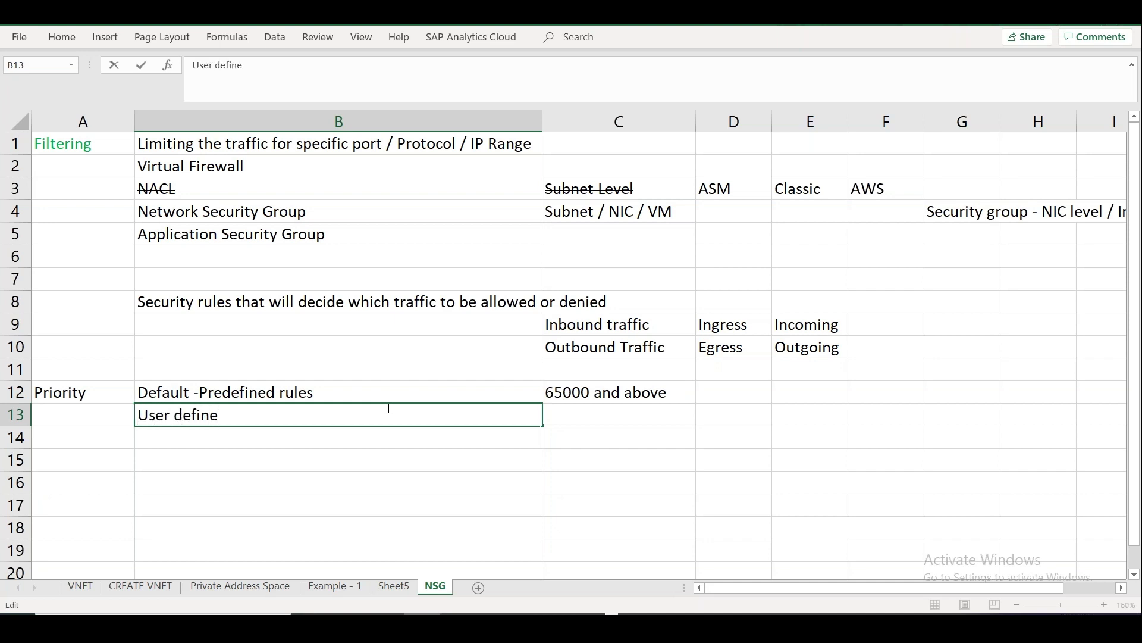
text(d rule)
key(Tab)
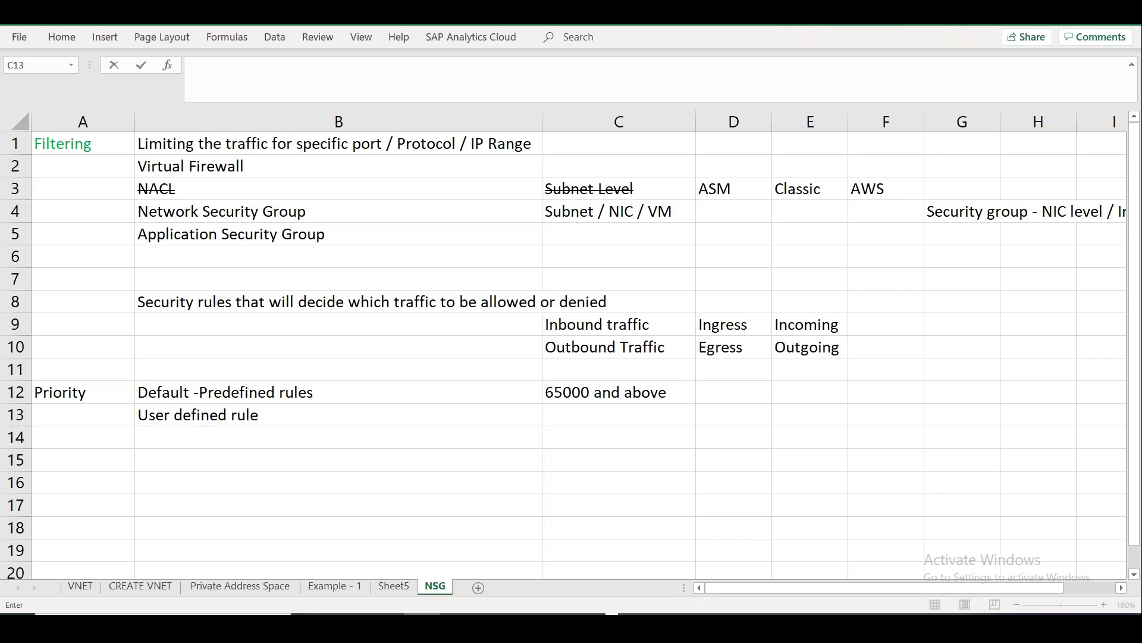
Check the Azure inbound rules page, then return to the NSG sheet.
key(alt+Tab)
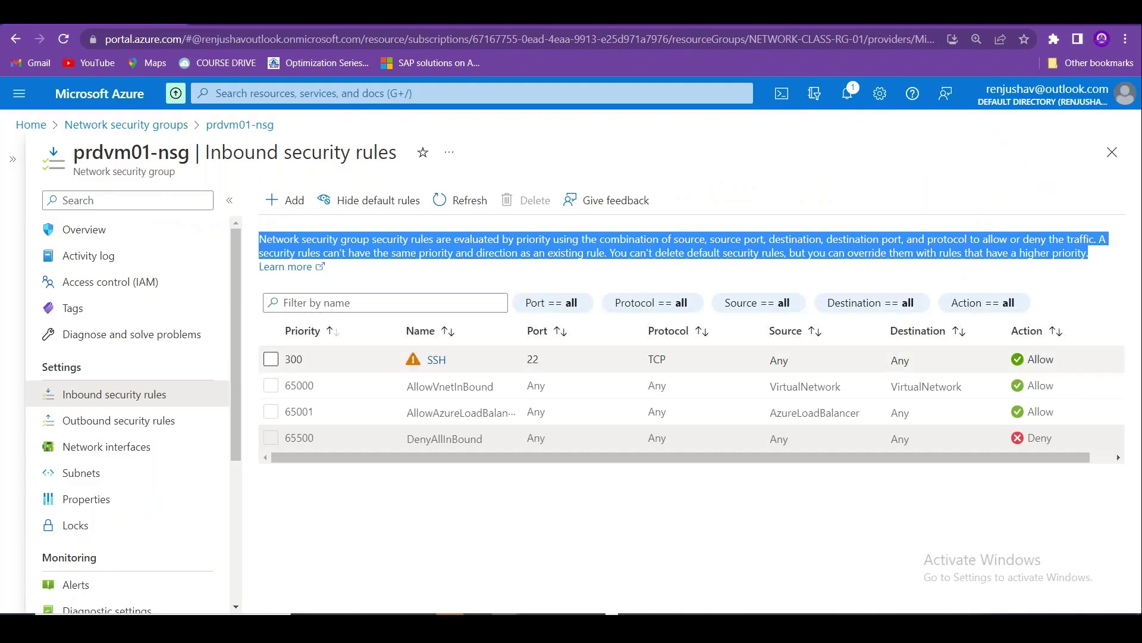
click(482, 544)
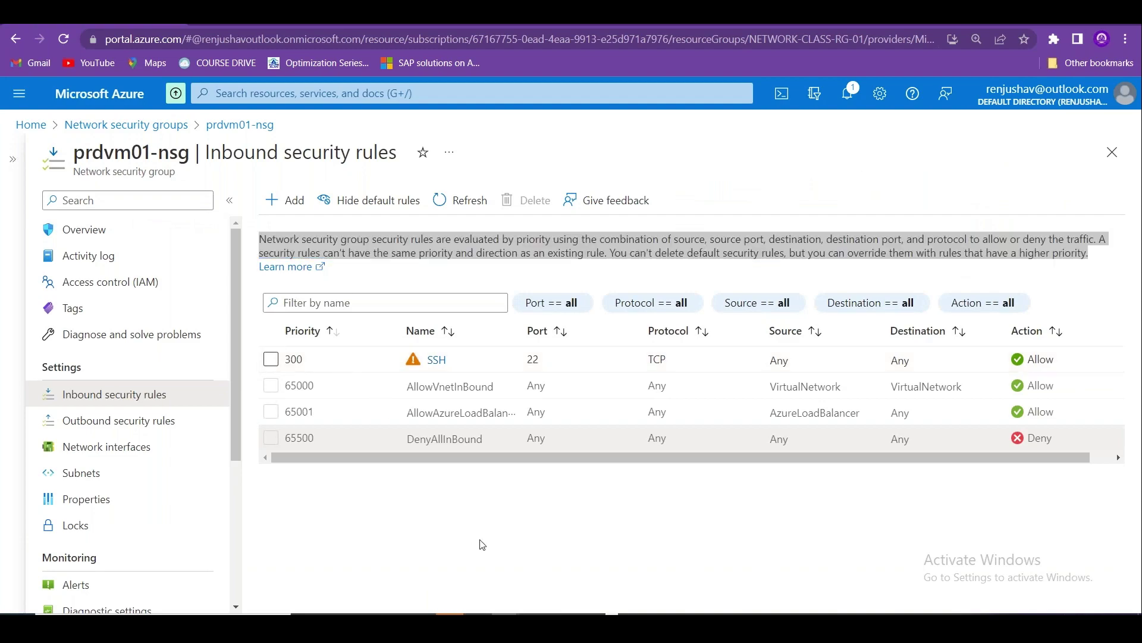
key(alt+Tab)
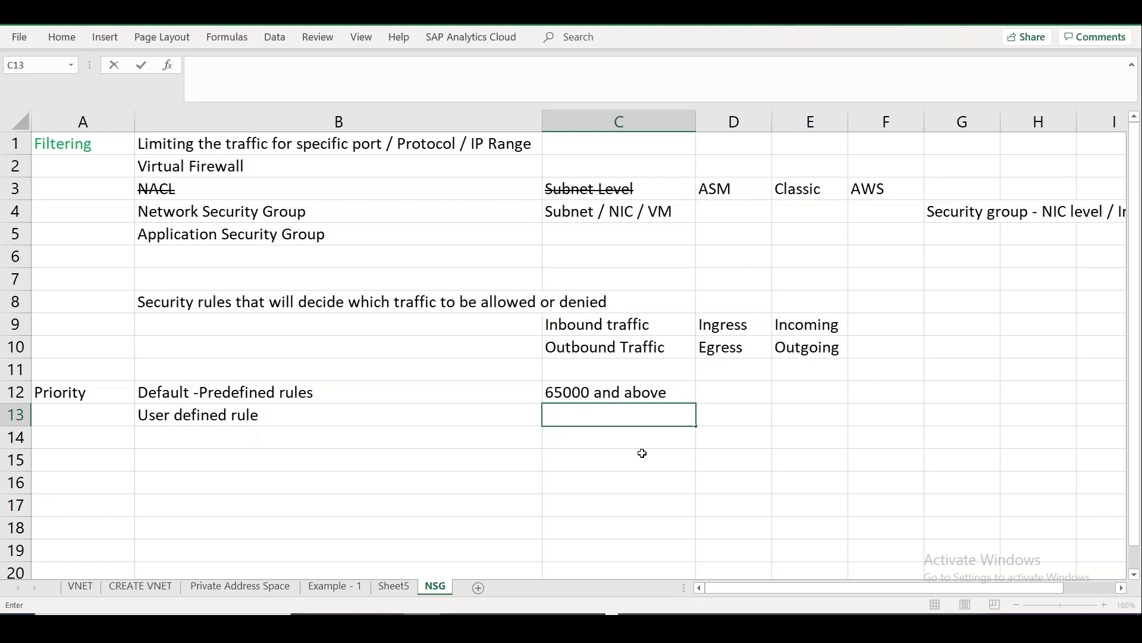
Enter '100 to 4096' as the user-defined rule range in C13.
text(100 to 4096)
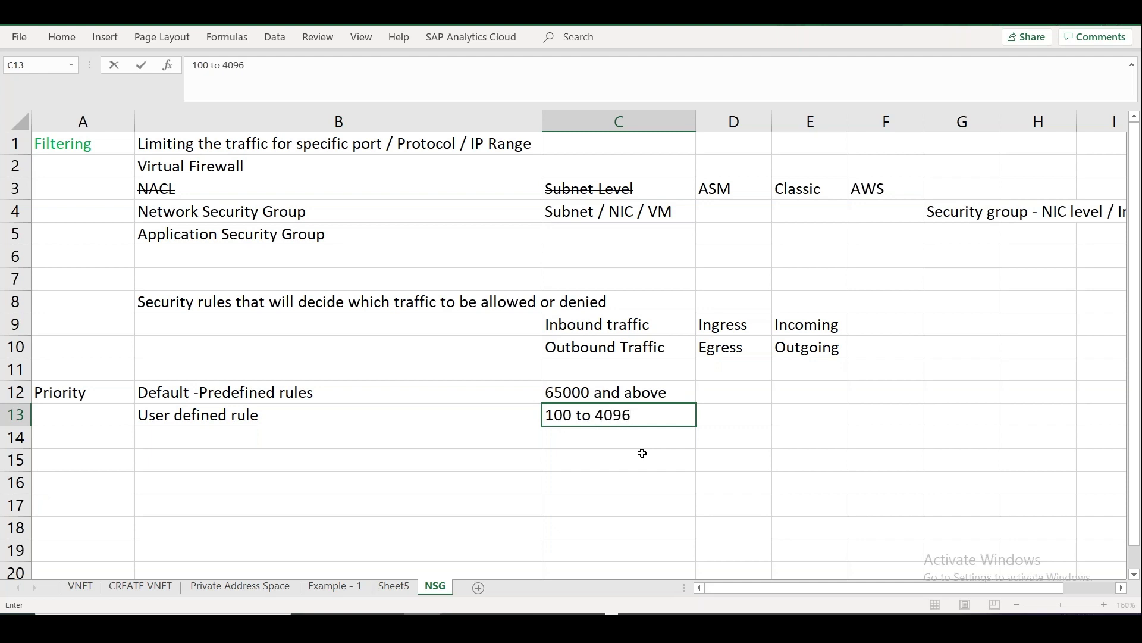
click(446, 438)
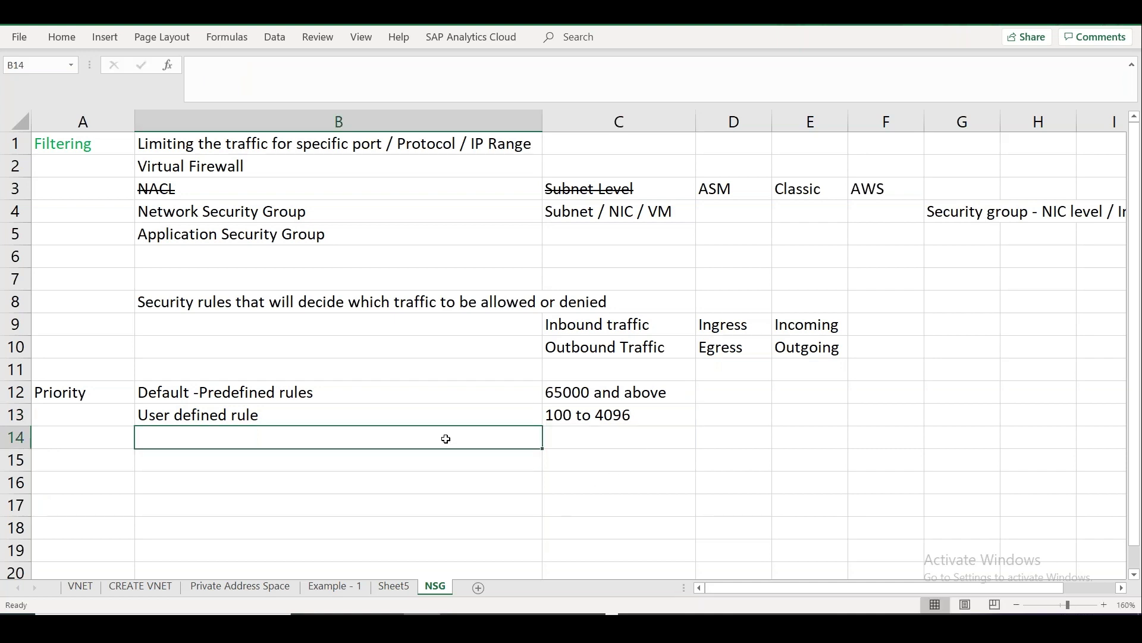
double_click(575, 415)
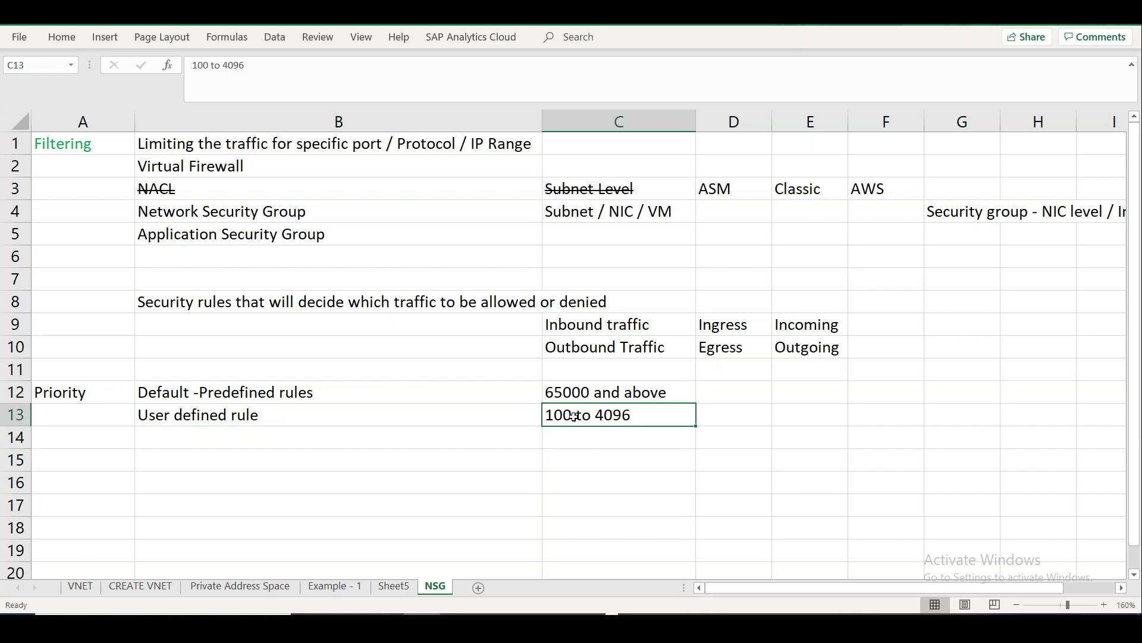
drag(575, 415, 532, 416)
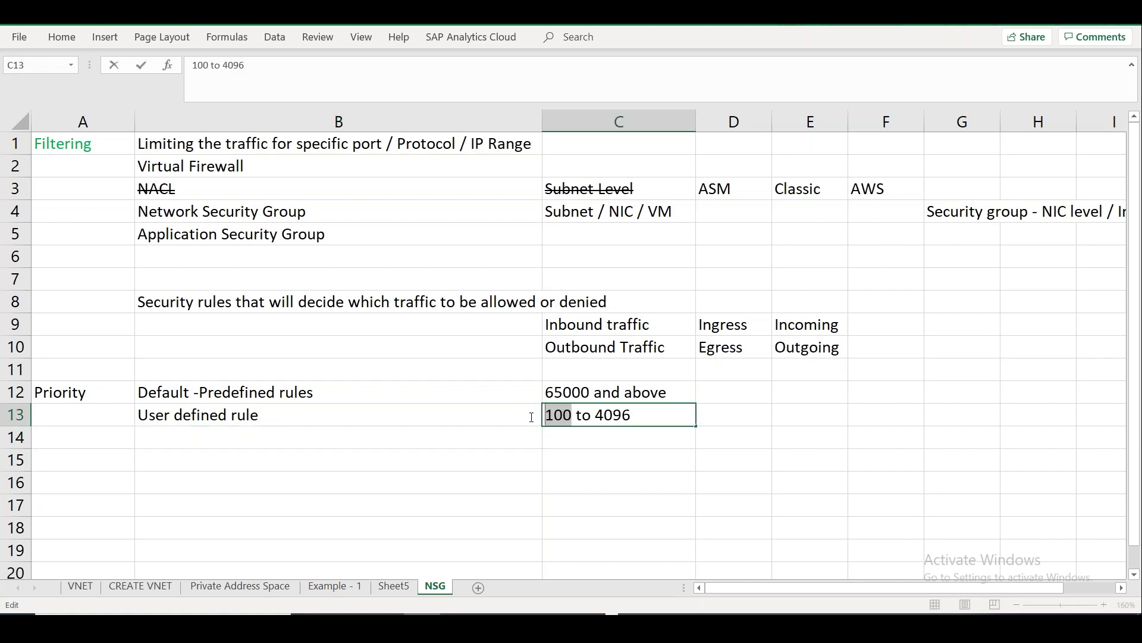
Note 'Rule number with lowest value will have highest precedence' in B14.
click(397, 445)
text(Rl)
key(BackSpace)
text(ule)
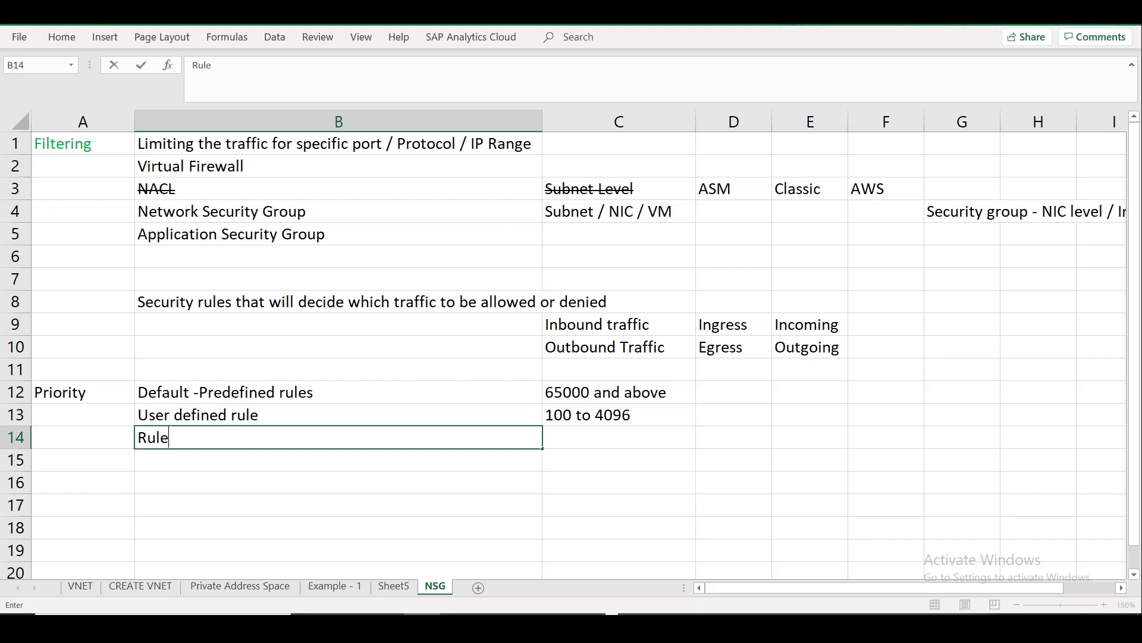
text( number with lo)
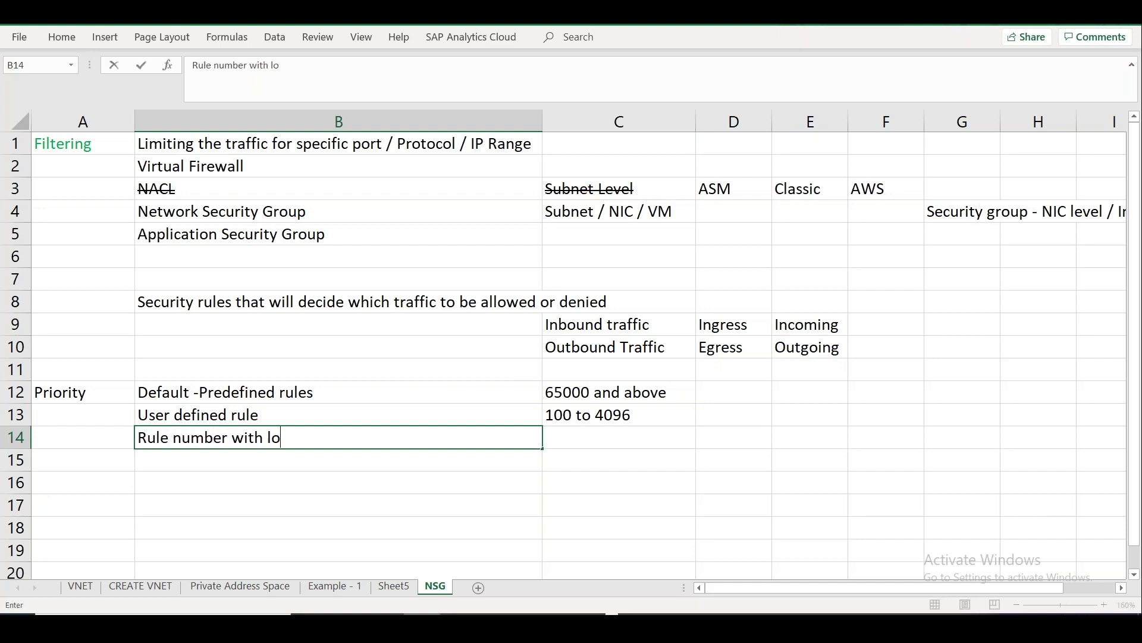
text(west value with)
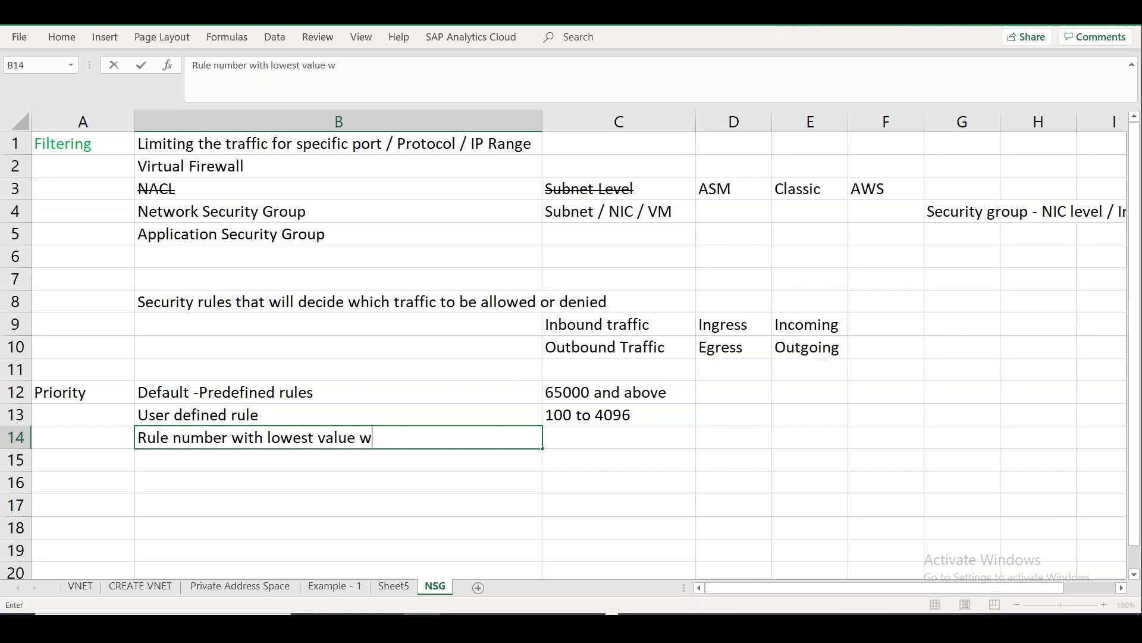
key(BackSpace)
key(BackSpace)
key(BackSpace)
text(ll have highest prced)
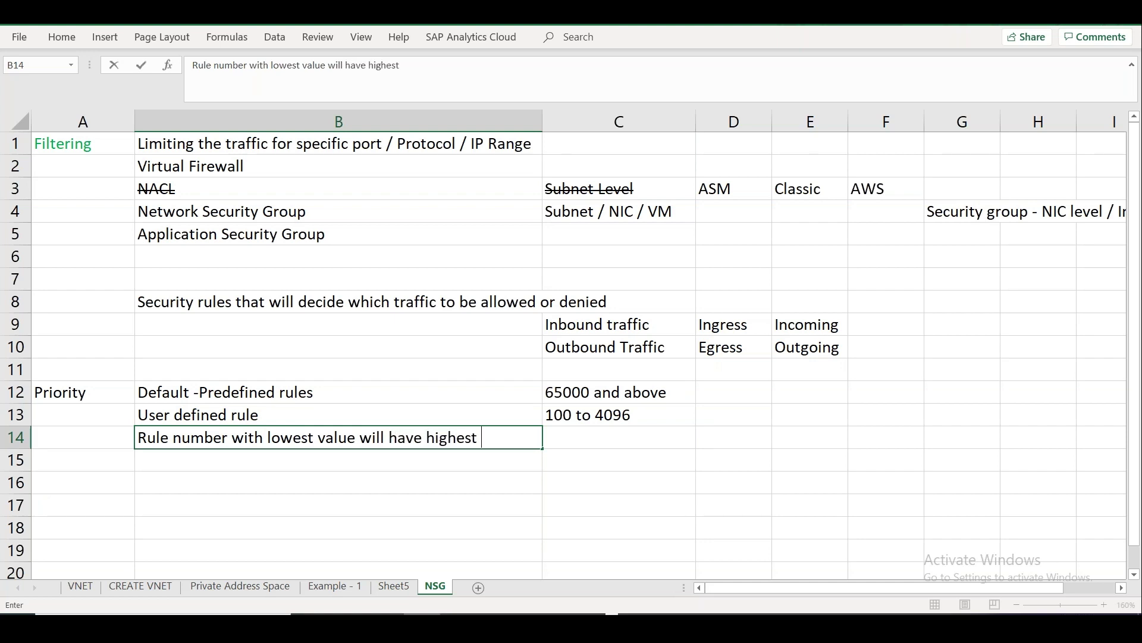
key(BackSpace)
text(ecedence)
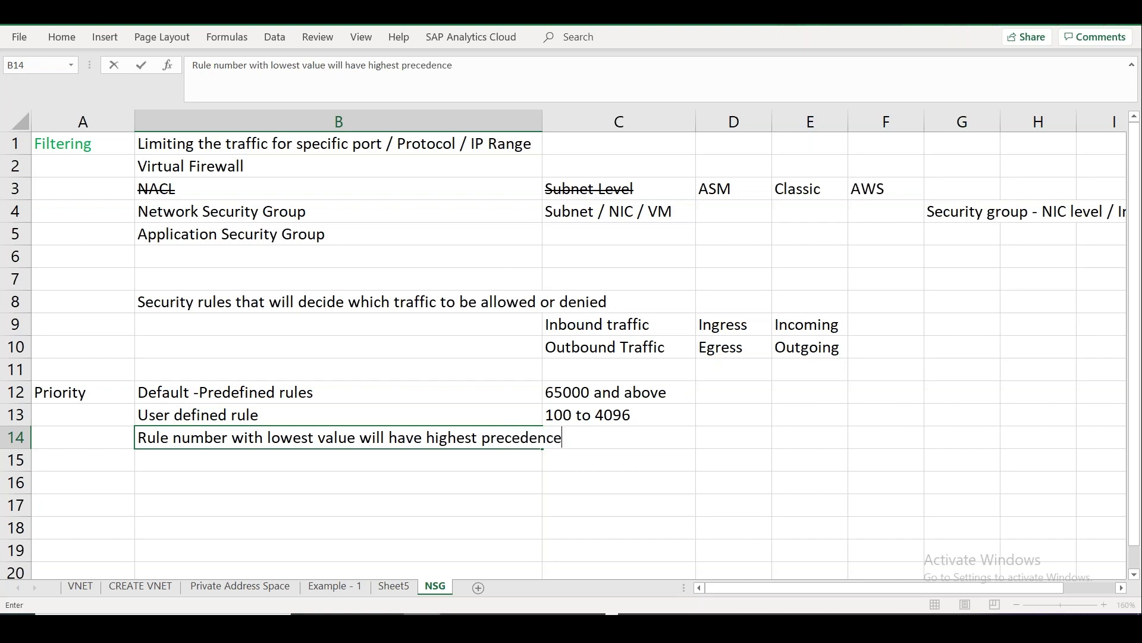
key(alt+Tab)
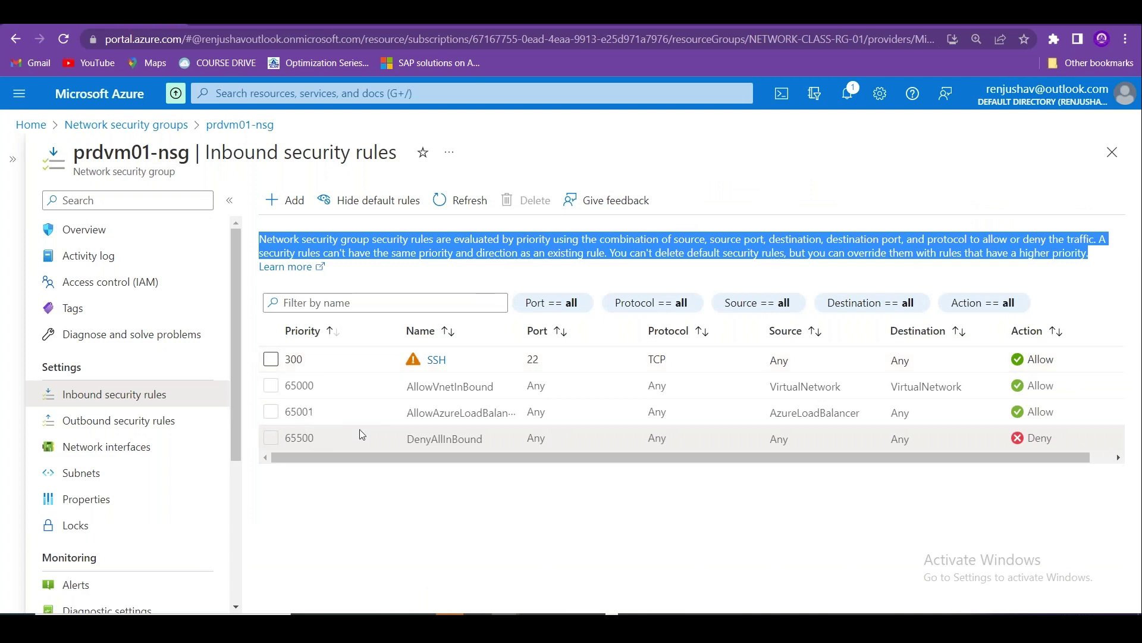
Confirm the SSH rule sits at priority 300, then go back to the Excel sheet.
click(298, 358)
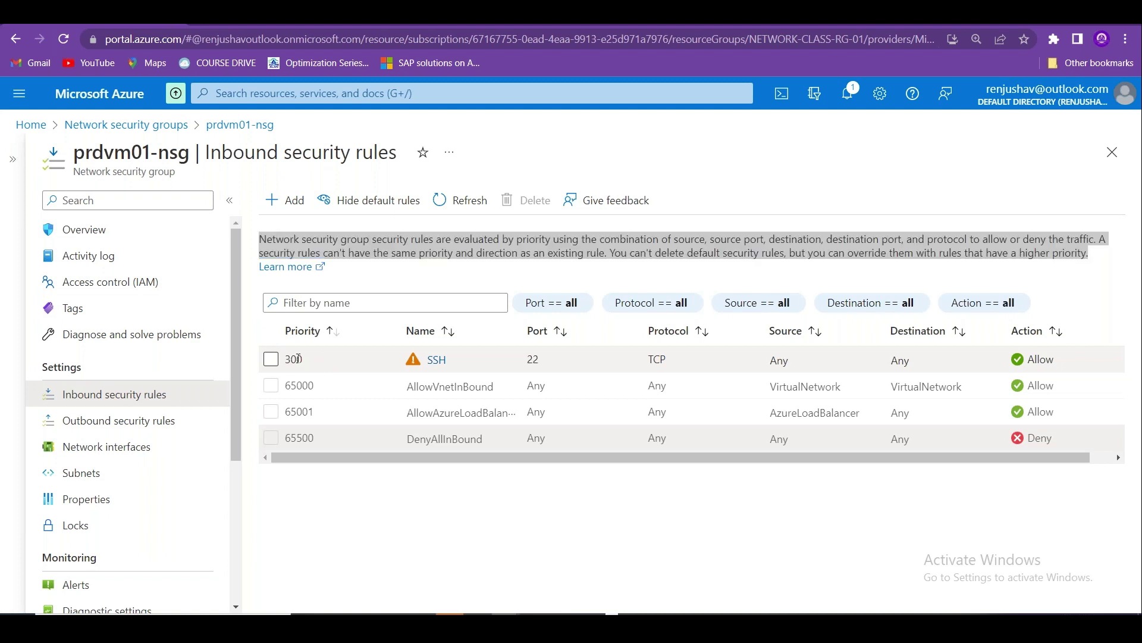
key(alt+Tab)
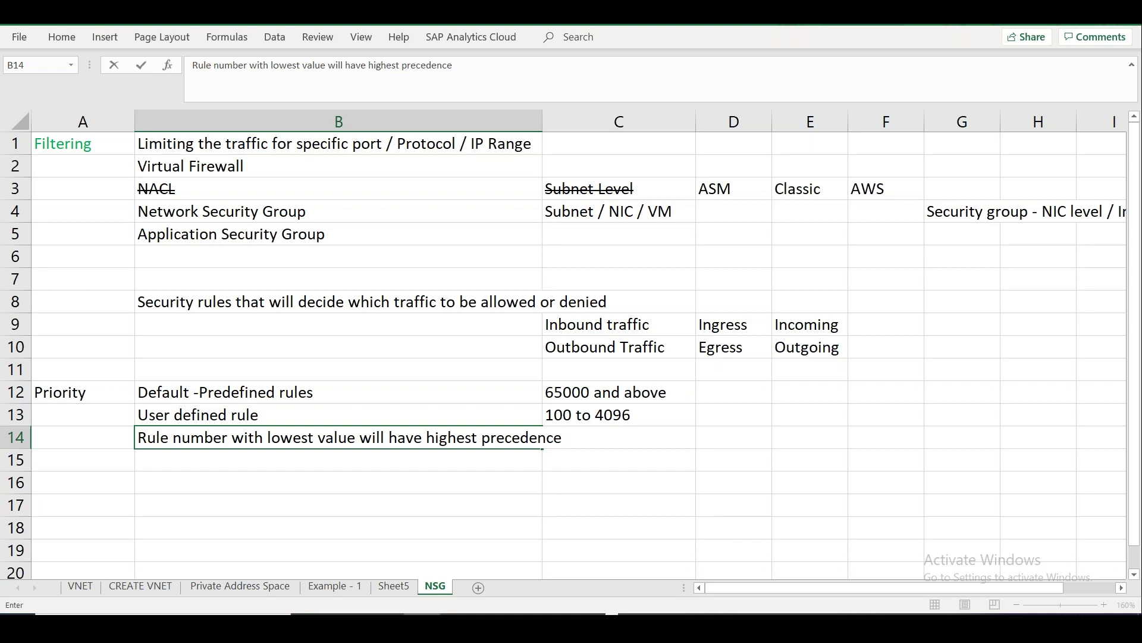
Widen column B and note 'Lower number will be processed before higher numbers' in C14.
click(270, 485)
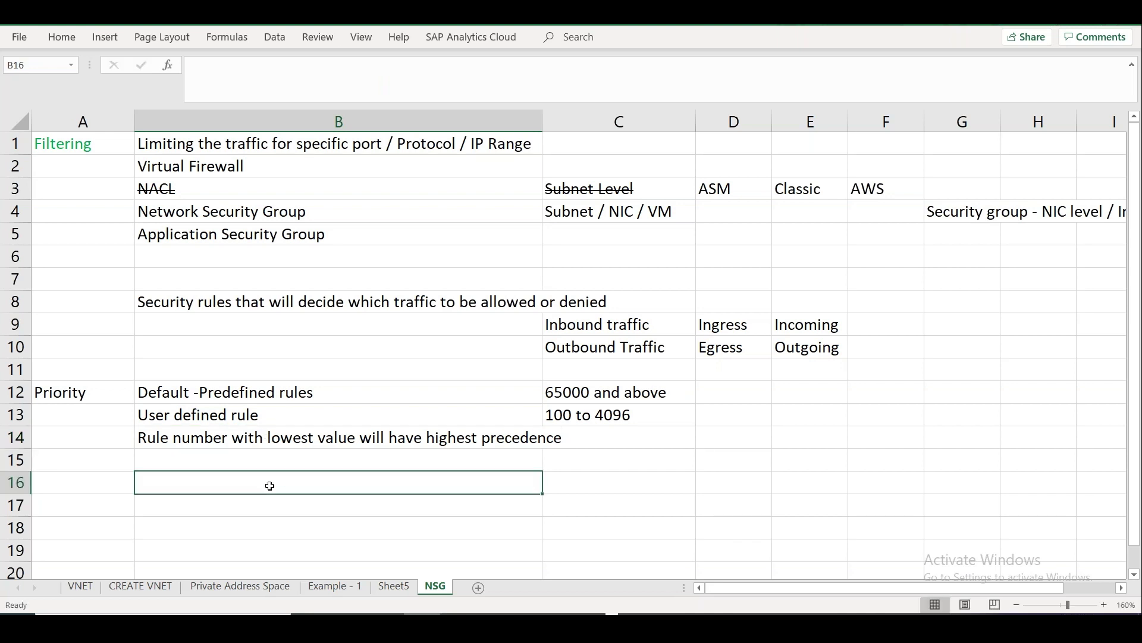
drag(541, 124, 580, 124)
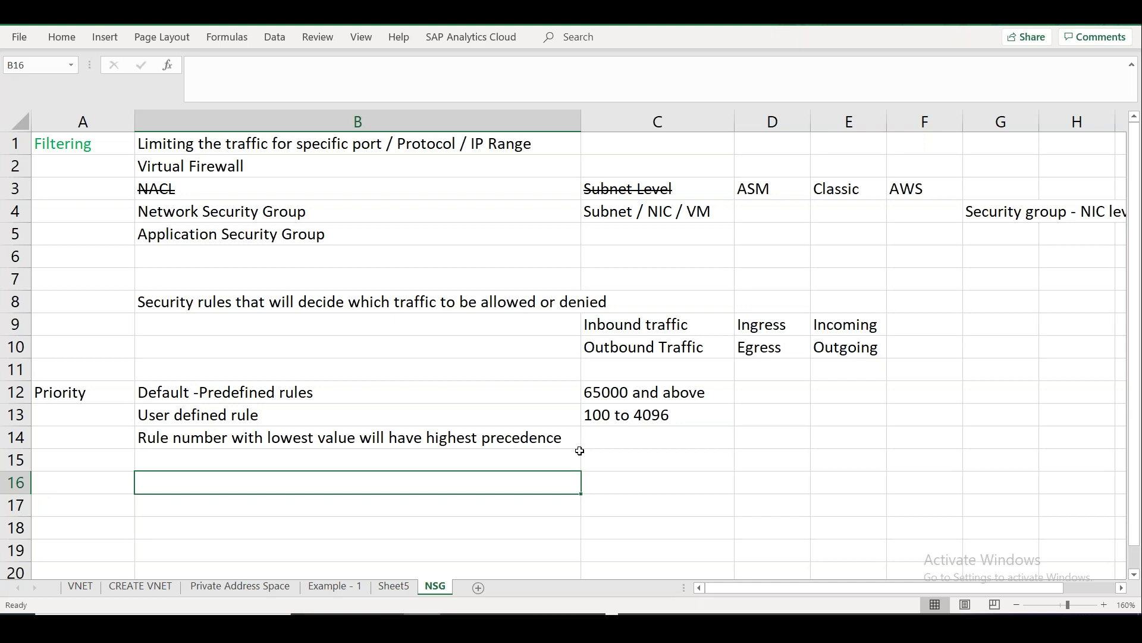
click(629, 436)
text(Lower nu)
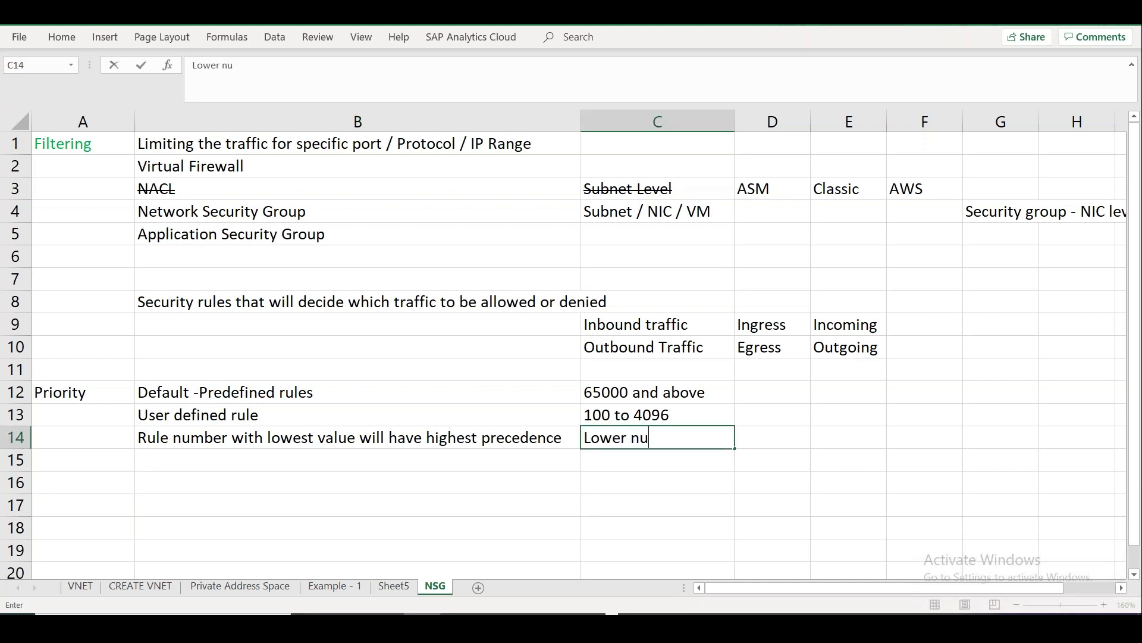
text(mber will be processed e)
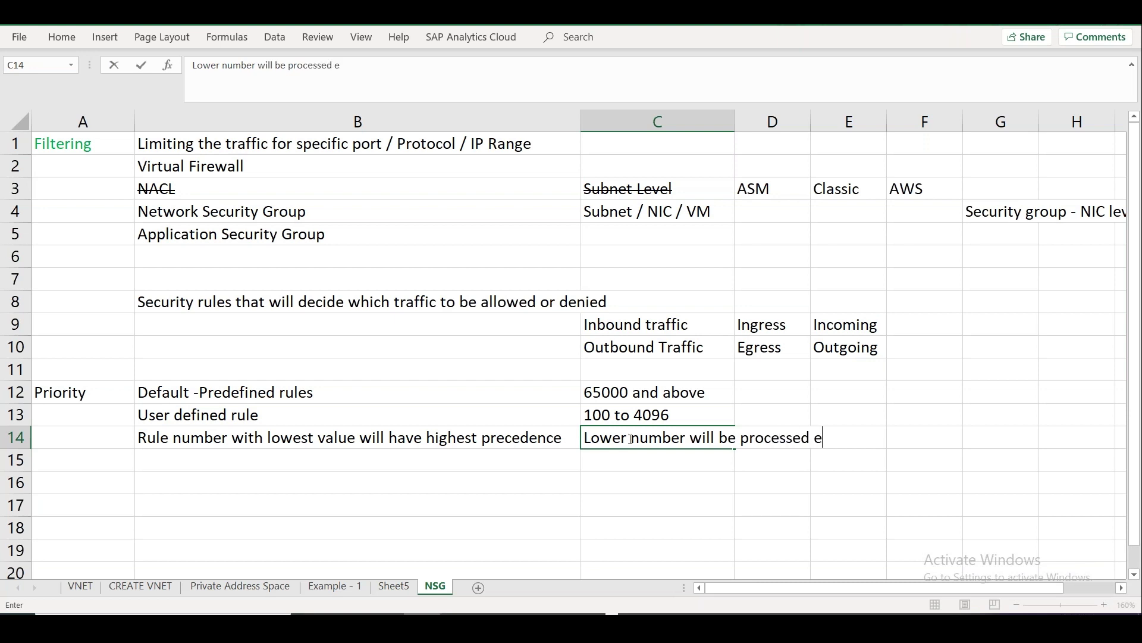
key(BackSpace)
text(before higher numbers)
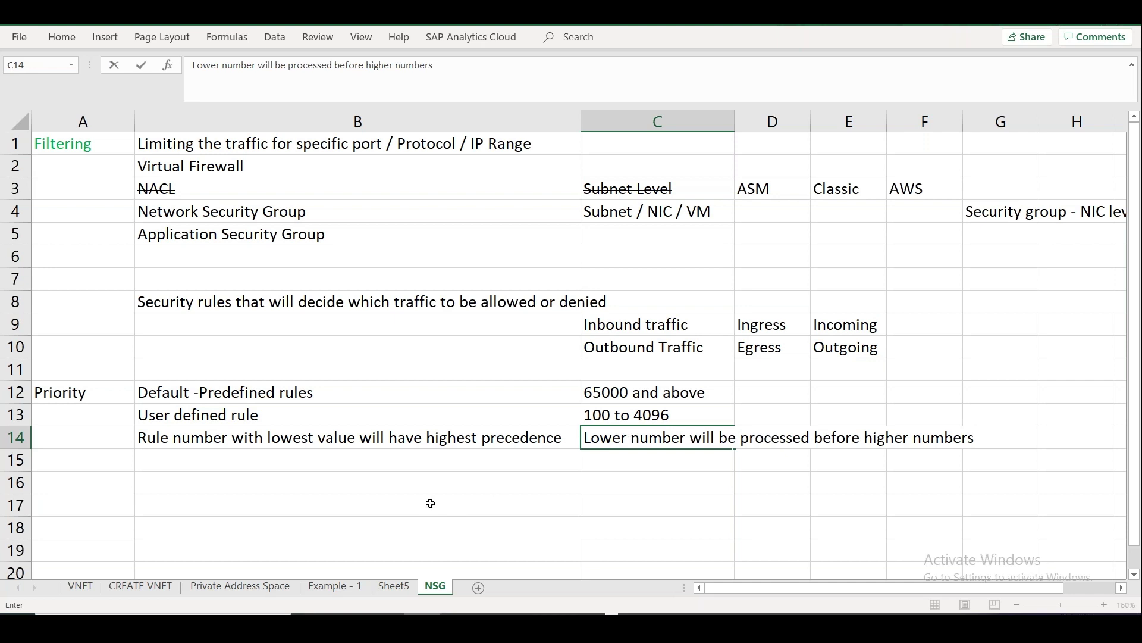
click(398, 466)
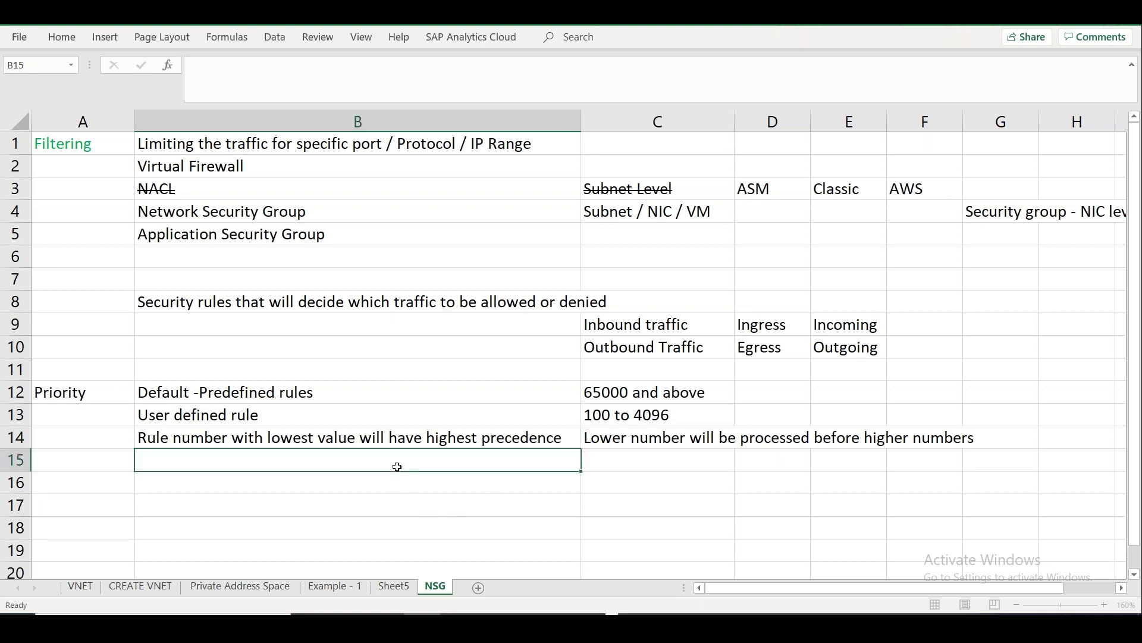
Add 'Lower numbers have higher priority' in D13.
click(759, 413)
text(Lower nu)
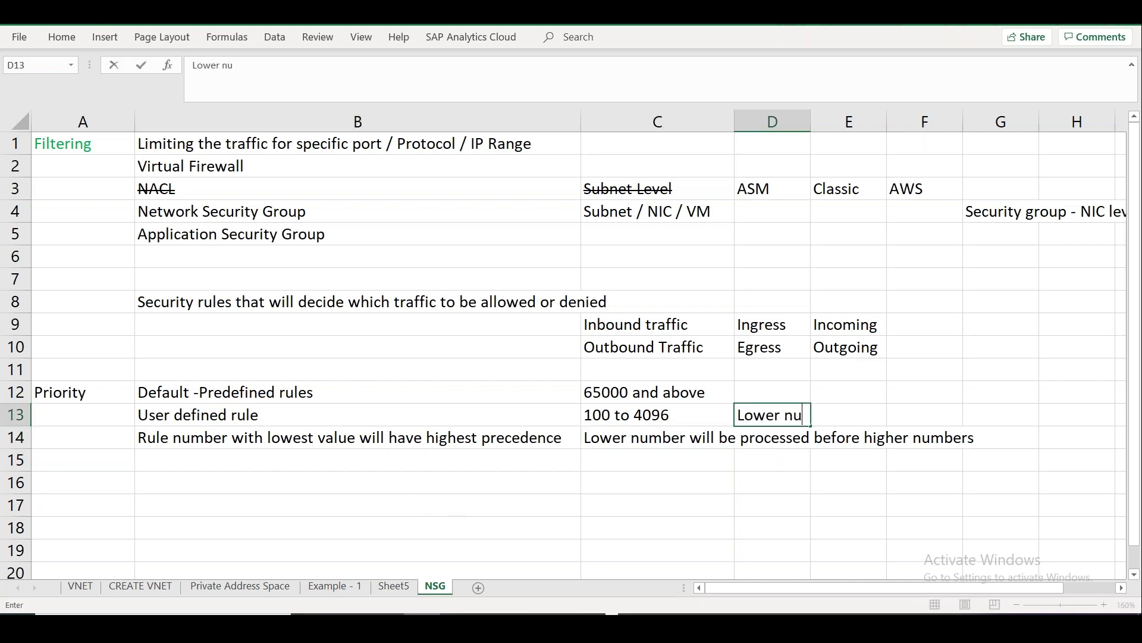
text(mbers have hi)
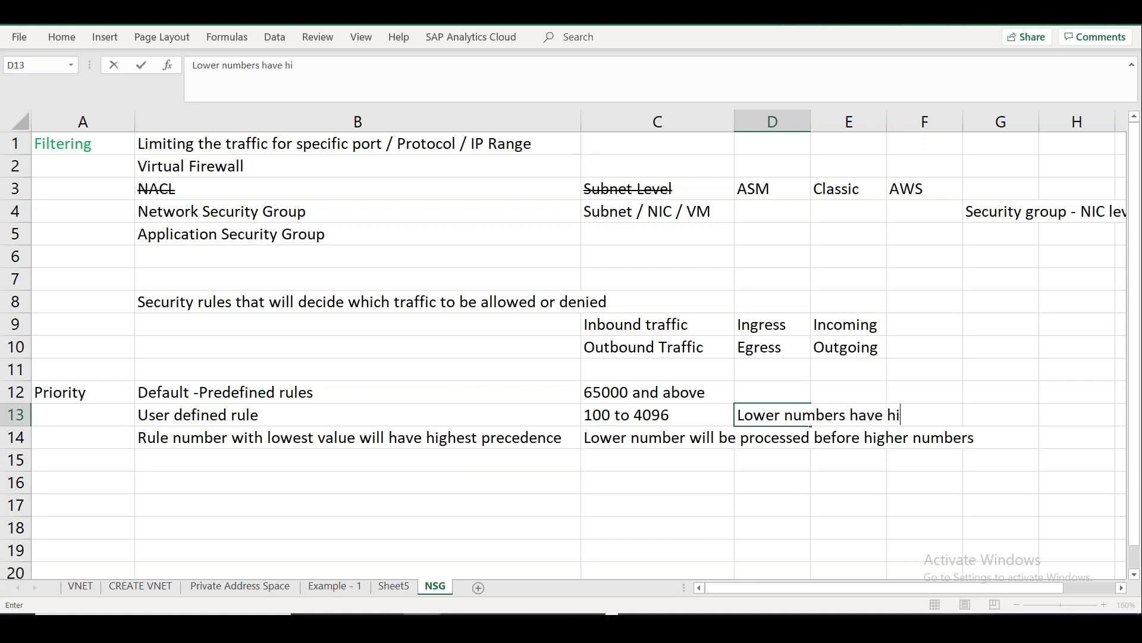
text(gher priority)
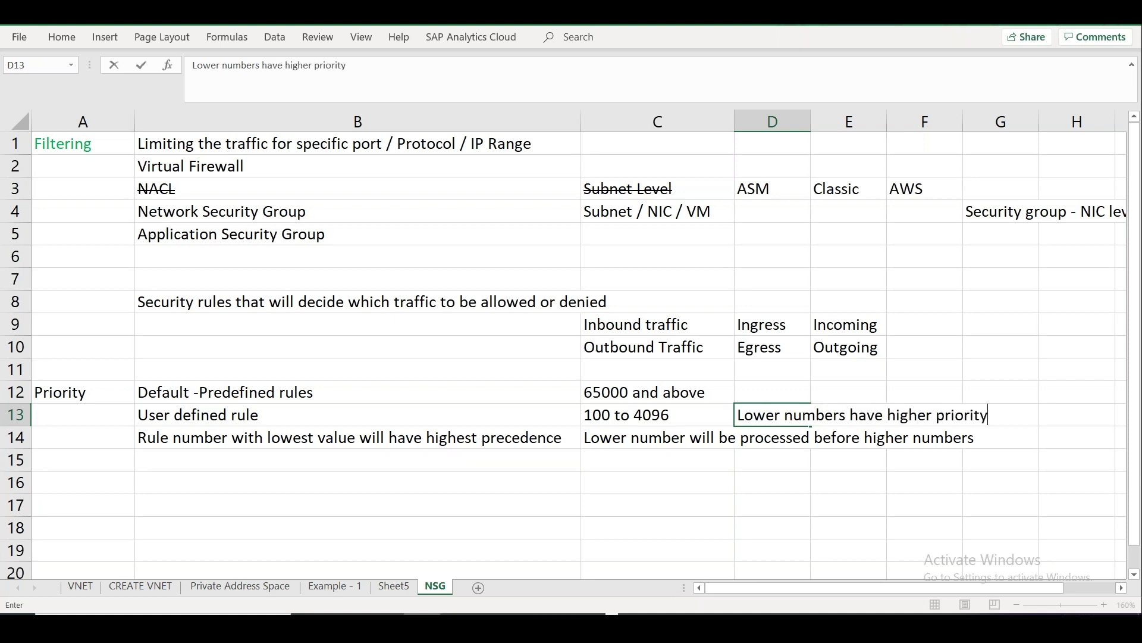
click(296, 500)
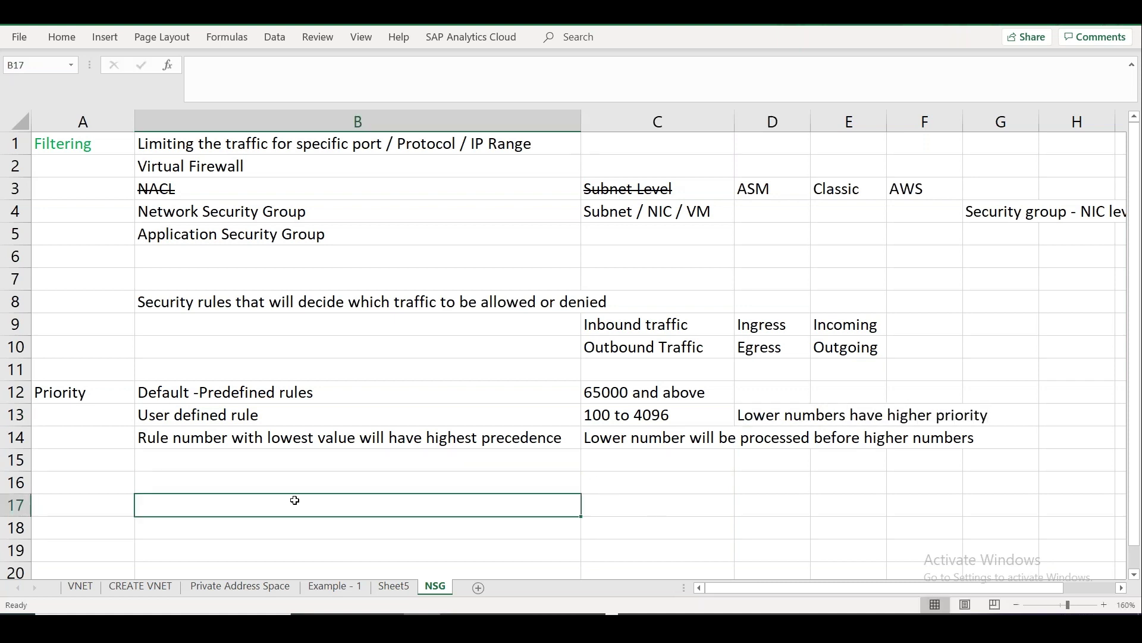
click(274, 460)
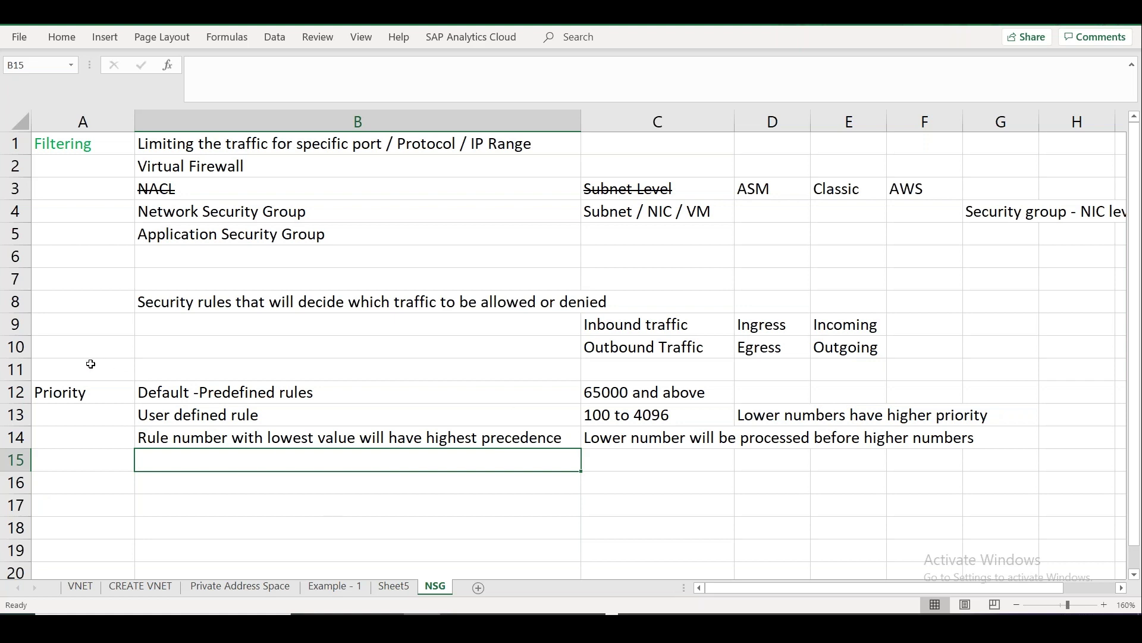
Paste the rule-evaluation paragraph into B7 and trim it to its first sentence.
double_click(97, 277)
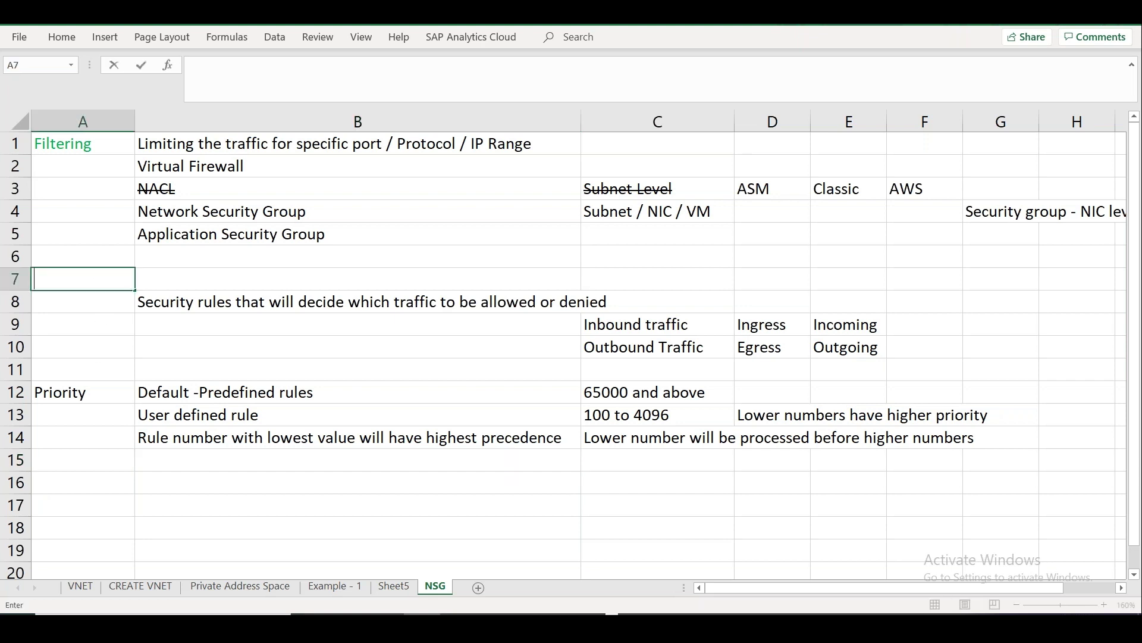
click(159, 275)
text(Network security group security rules are evaluated by priority using the combination of source, source port, destination, destination port, and protocol to allow or deny the traffic. A security rules can't have the same priority and direction as an existing rule. You can't delete default security rules, but you can override them with rules that have a higher priority.)
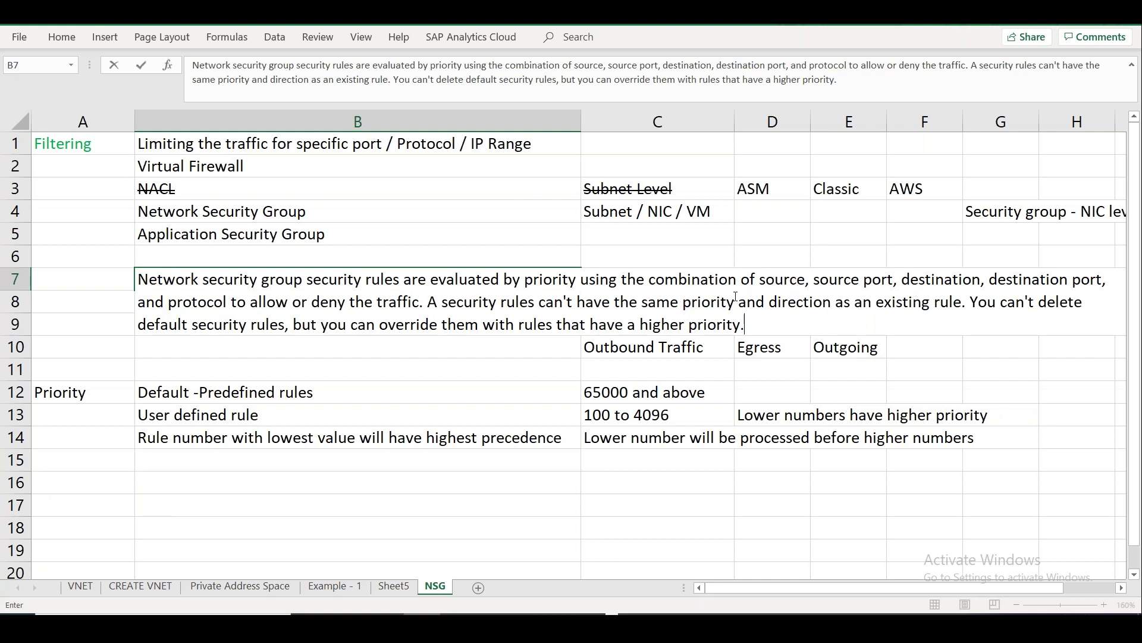
drag(428, 302, 564, 301)
drag(635, 318, 758, 326)
key(ctrl+c)
key(BackSpace)
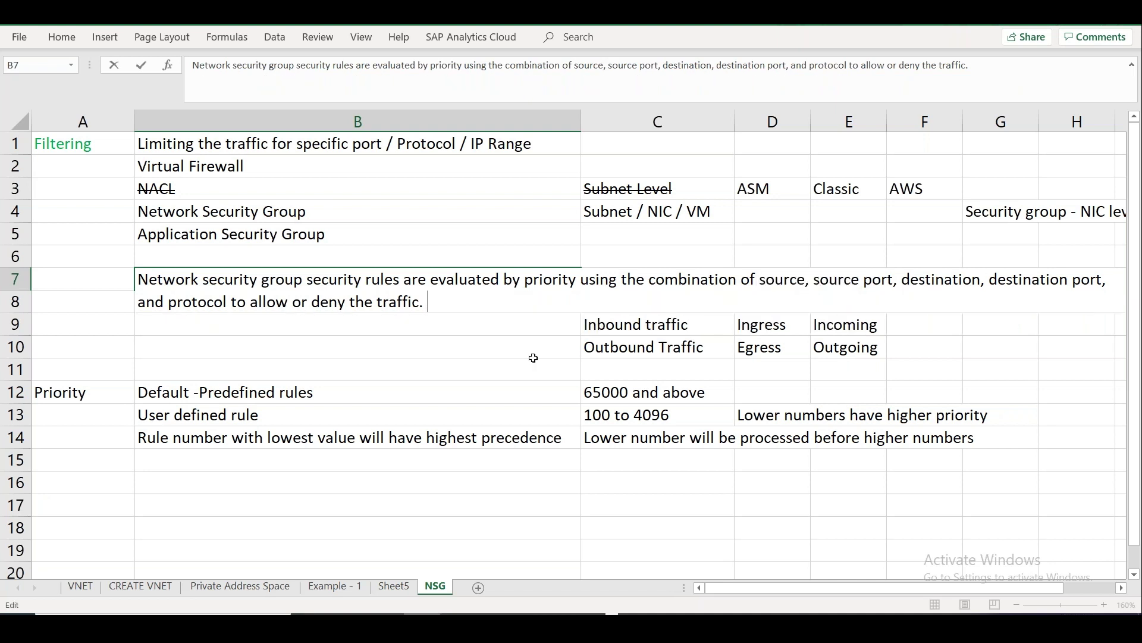
Paste the removed sentences into B11 as a separate note, then view the SSH rule's port 22.
click(353, 361)
key(ctrl+v)
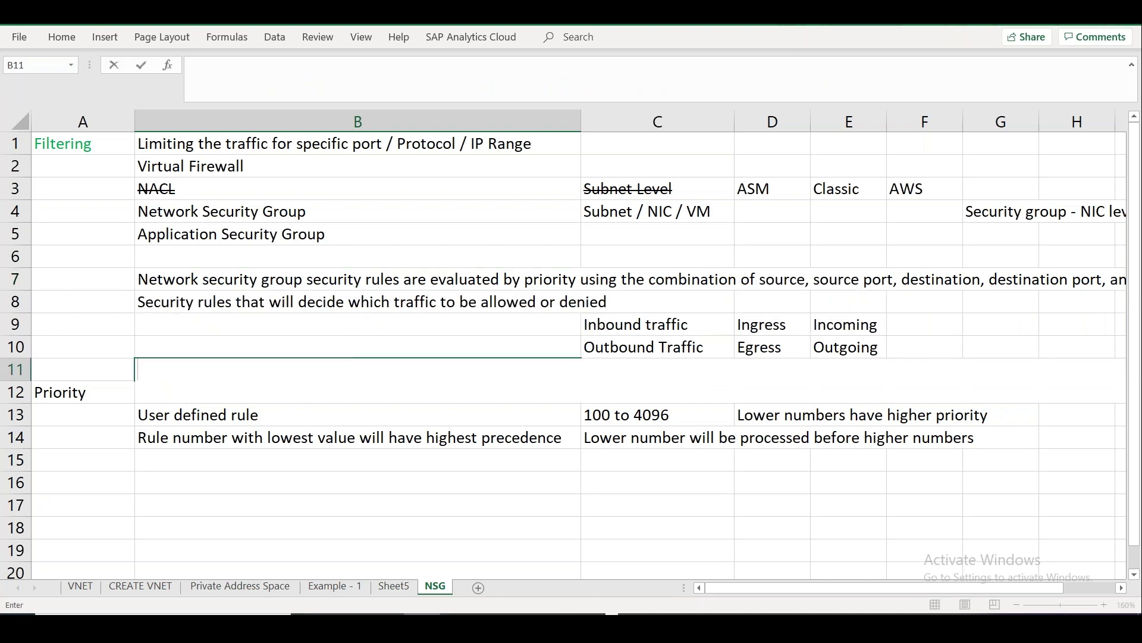
click(633, 552)
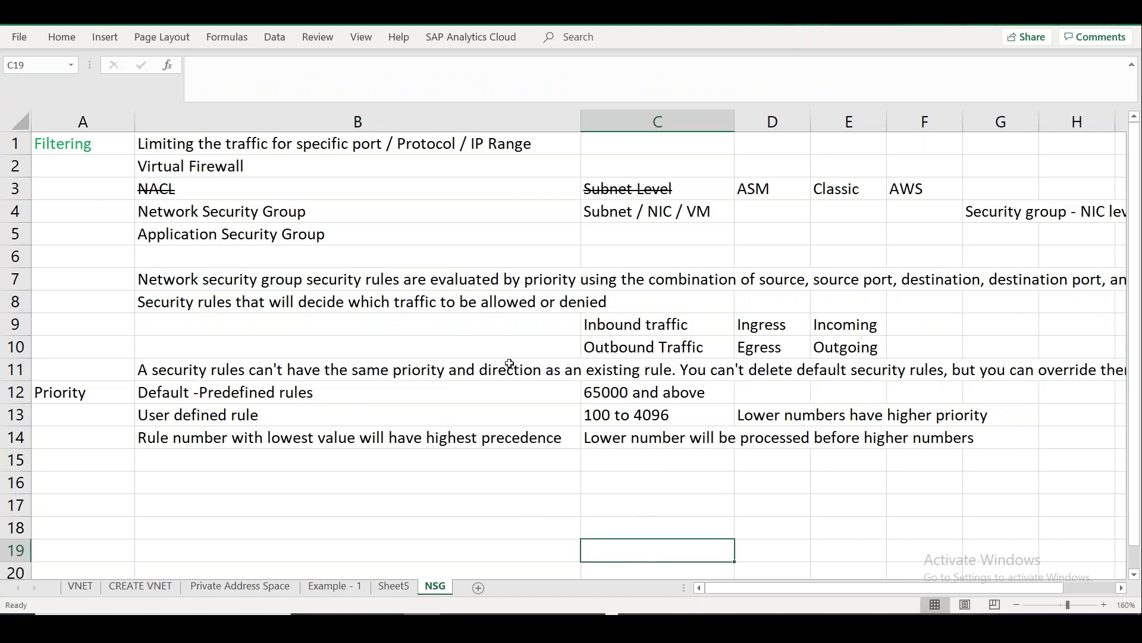
click(415, 509)
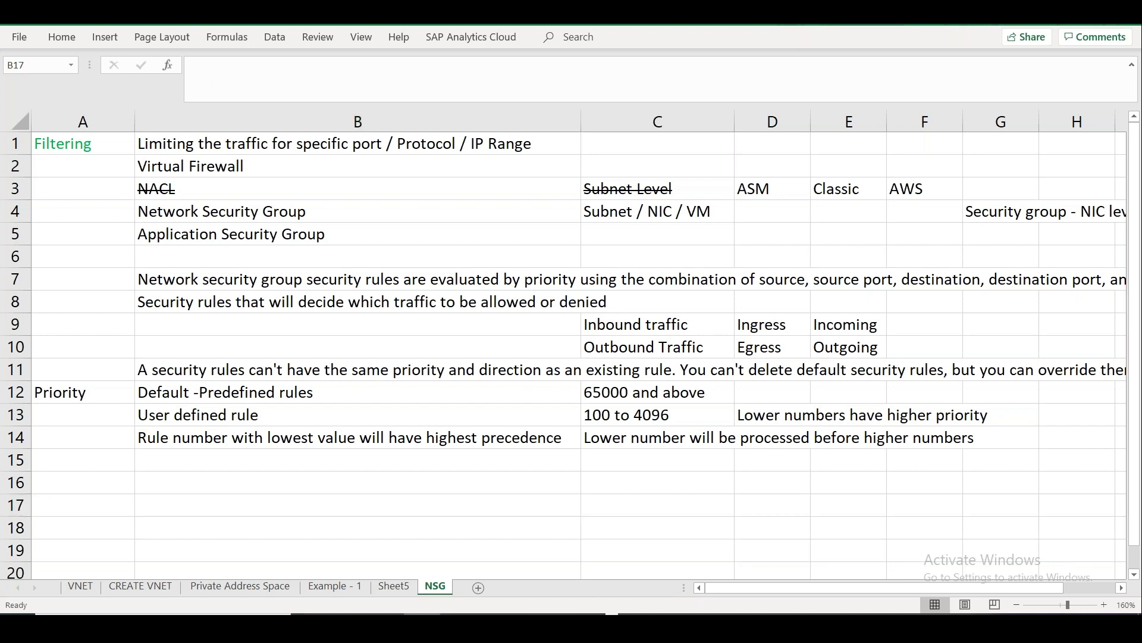
key(alt+Tab)
double_click(533, 359)
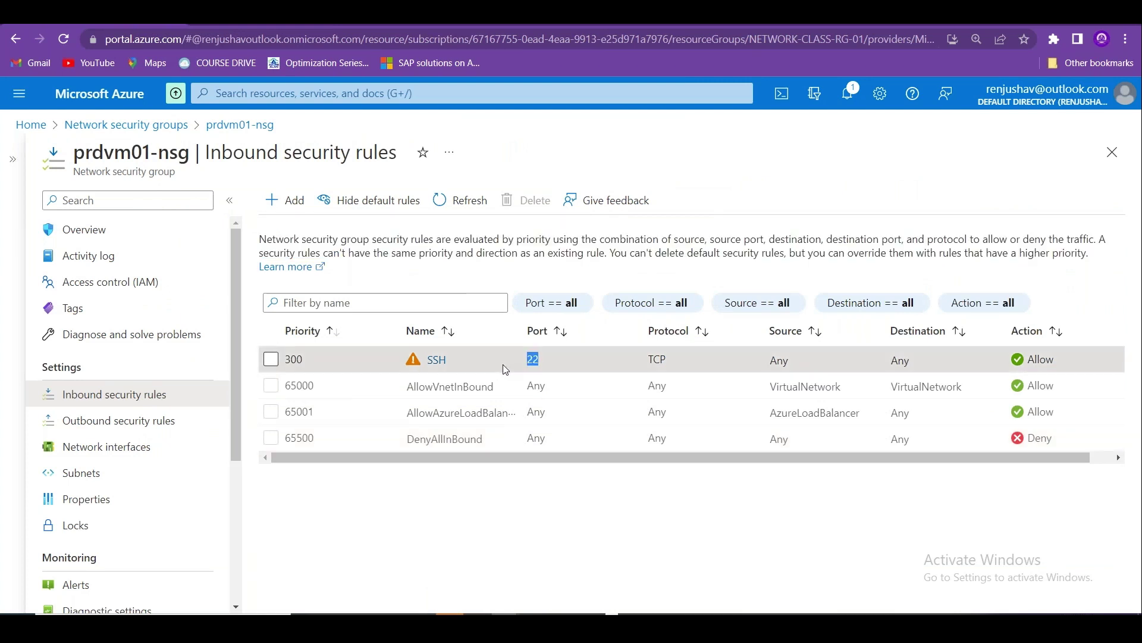
Open the Add inbound security rule panel for prdvm01-nsg, then return to the notes.
drag(151, 154, 87, 154)
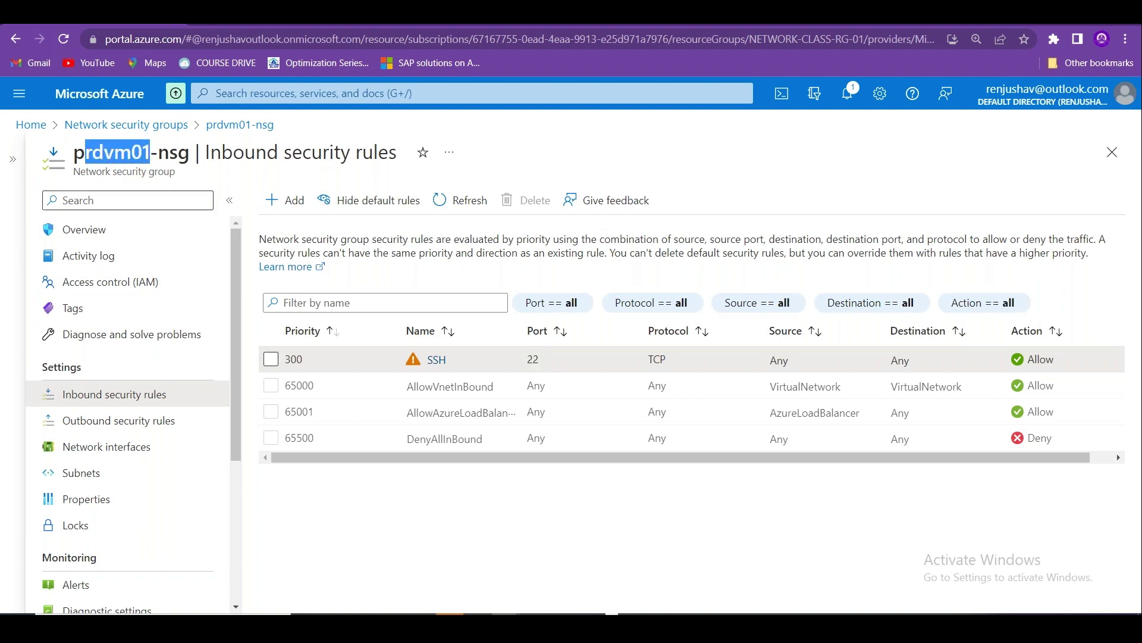
click(287, 202)
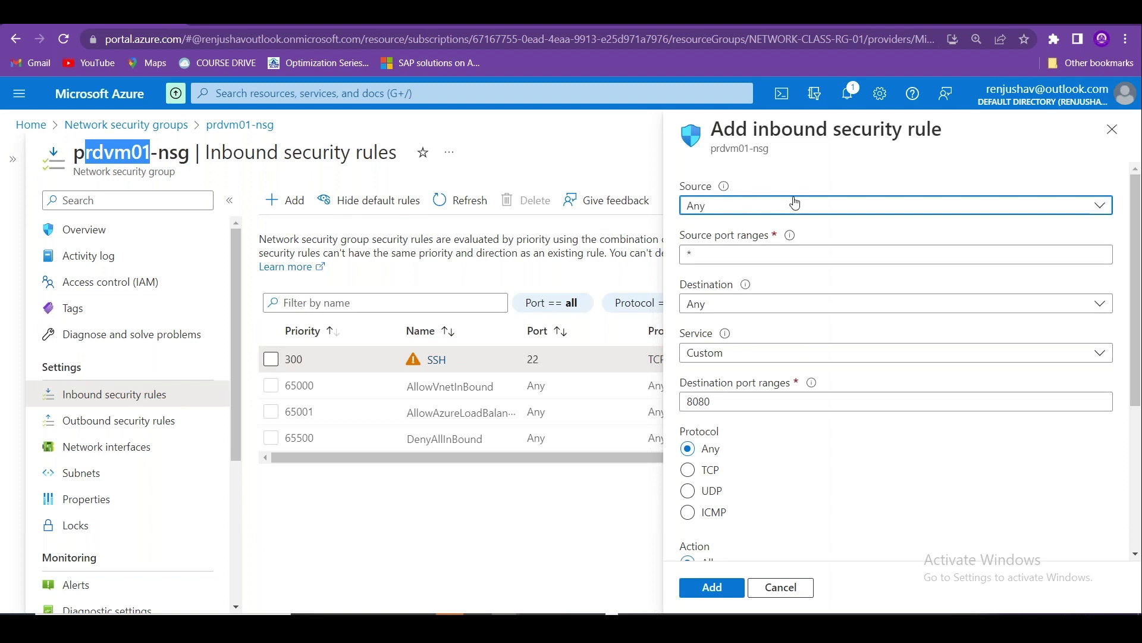
key(alt+Tab)
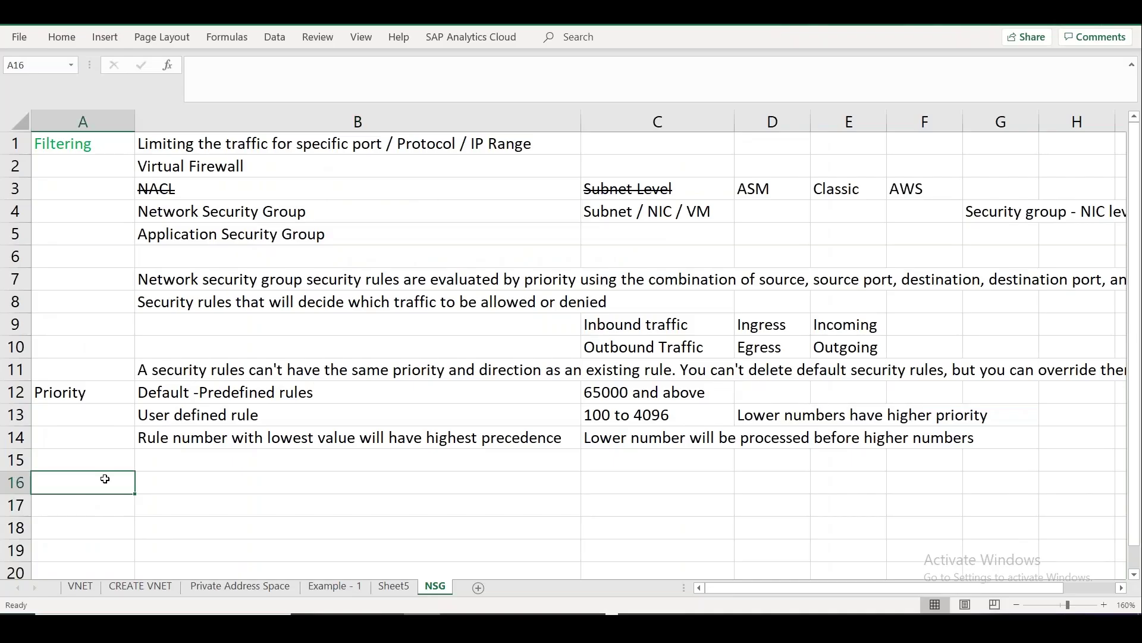
Record Source in A16 as 'Any - Internet', checking Azure's Source options list.
text(Source)
key(Tab)
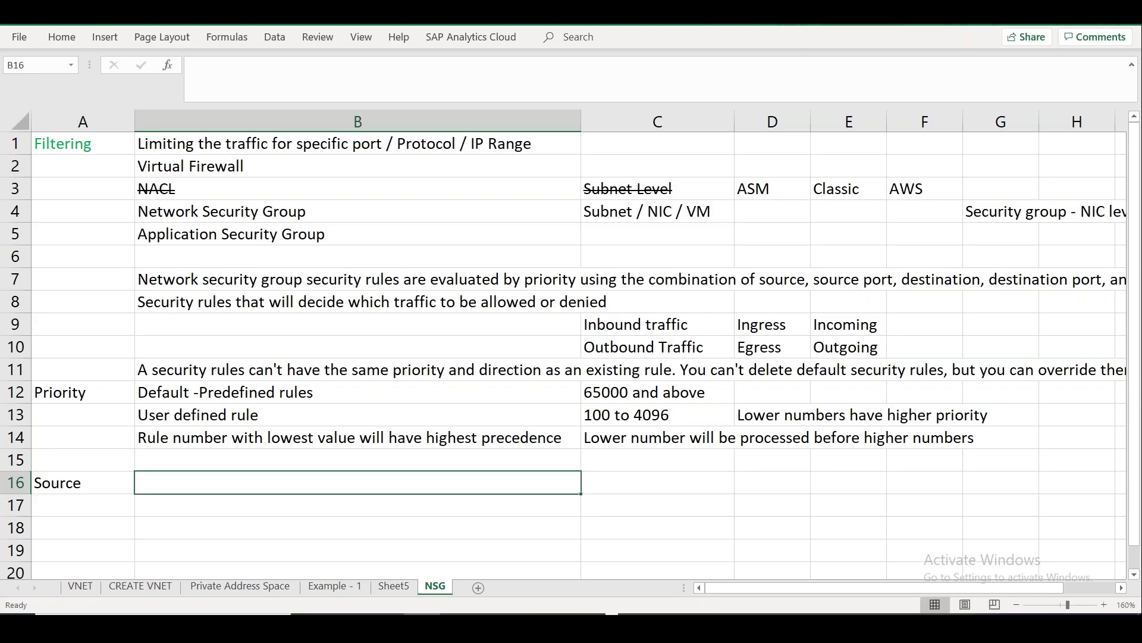
key(alt+Tab)
click(880, 207)
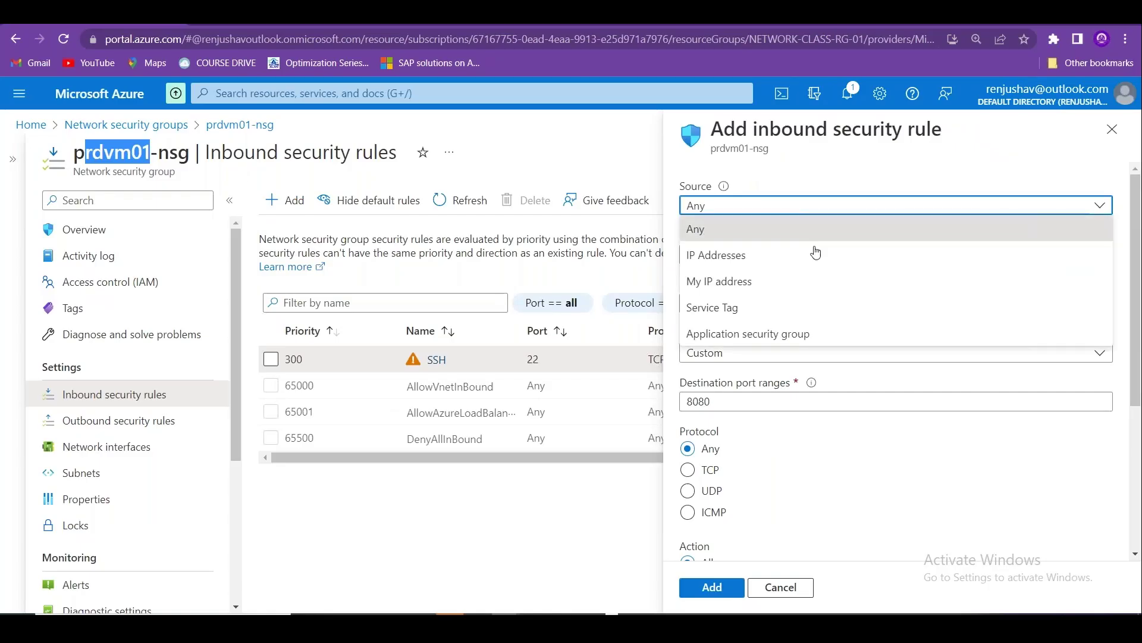
key(alt+Tab)
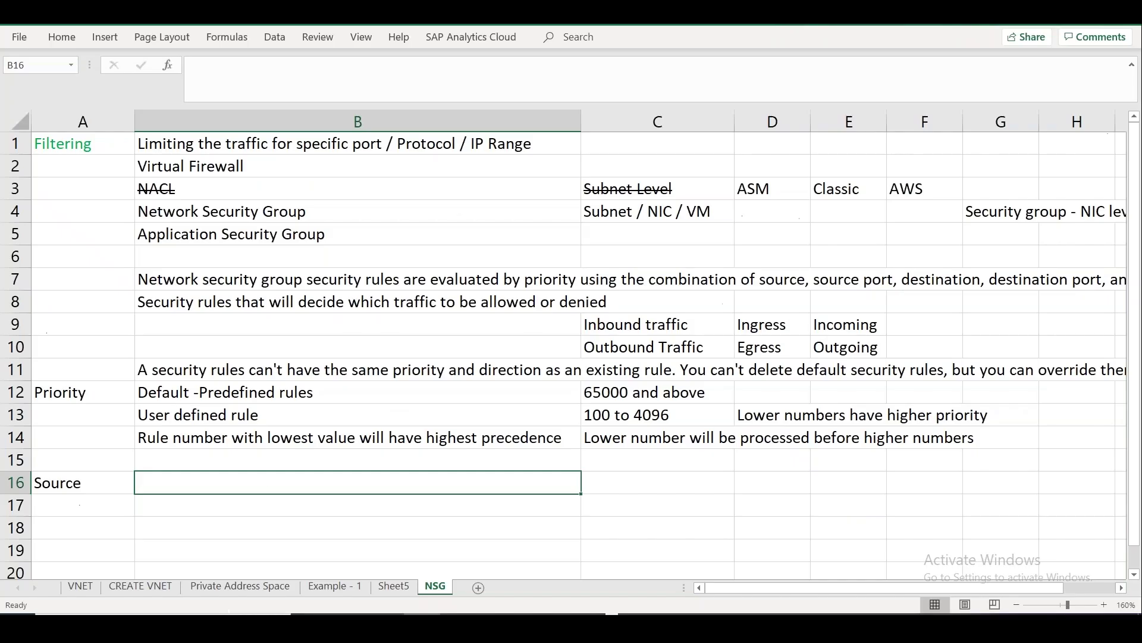
text(Any - Internet)
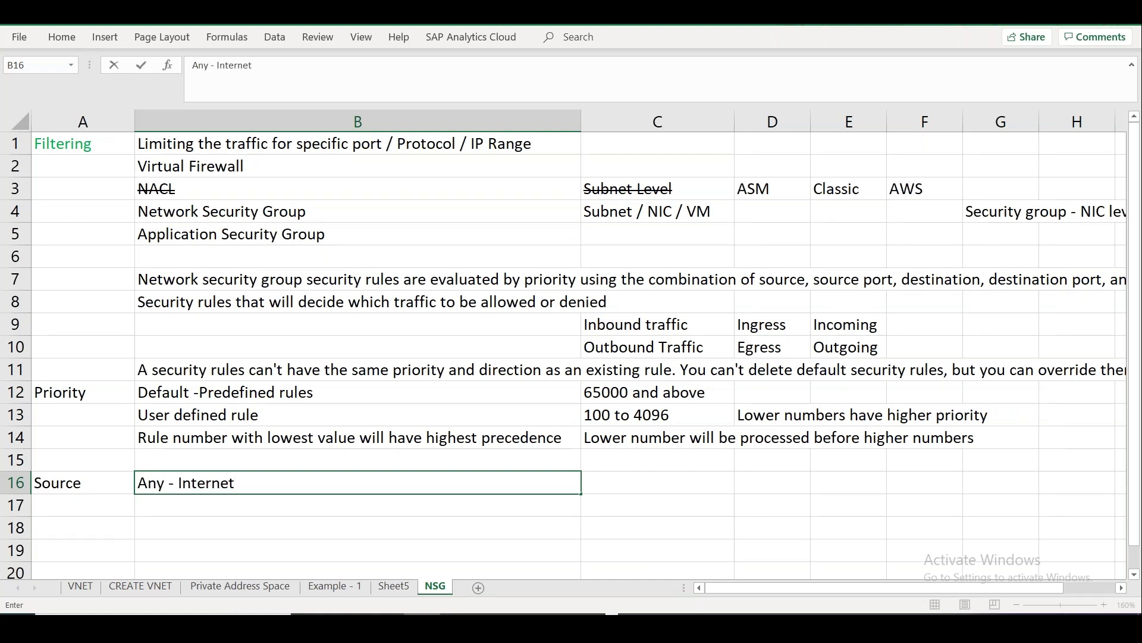
key(Return)
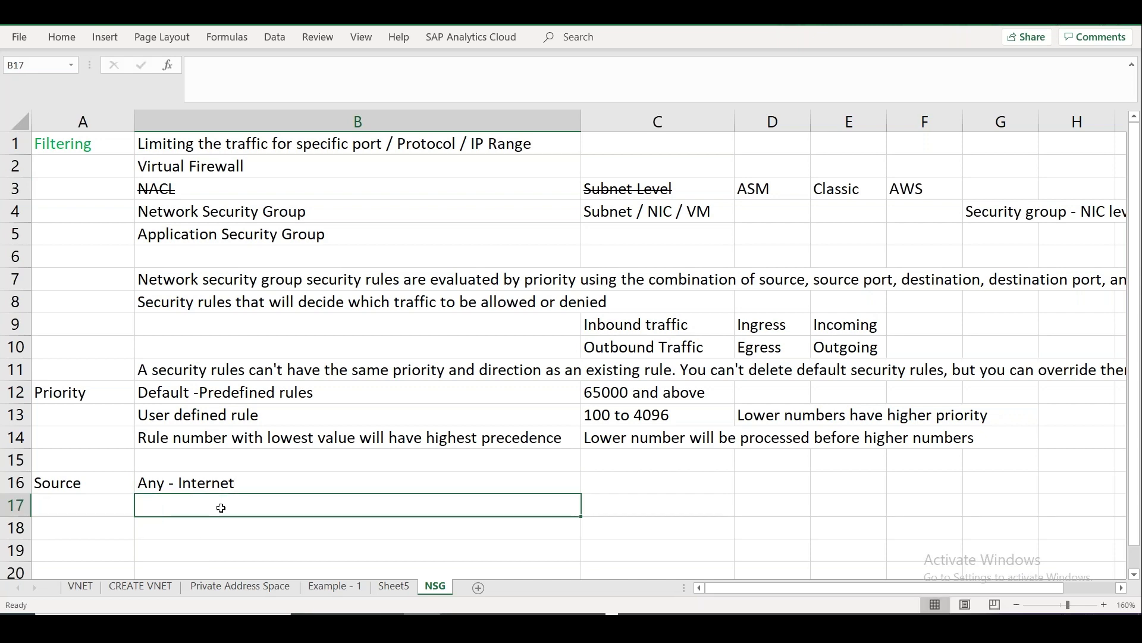
Describe the Any - Internet source as 'General Public' in C16.
key(alt+Tab)
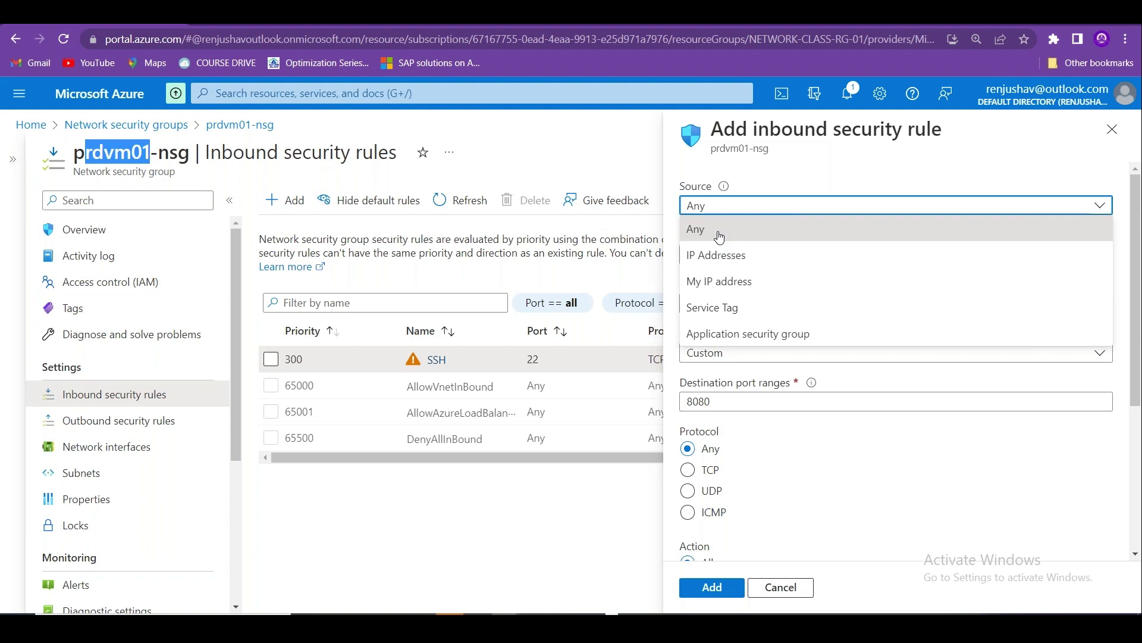
key(alt+Tab)
click(630, 482)
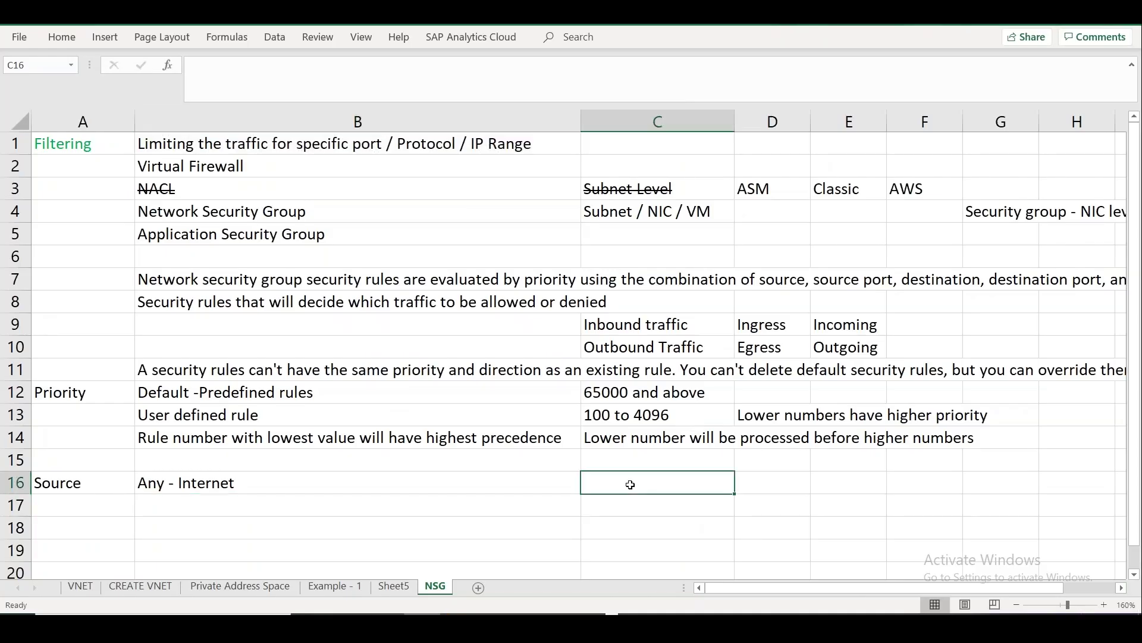
text(General Public)
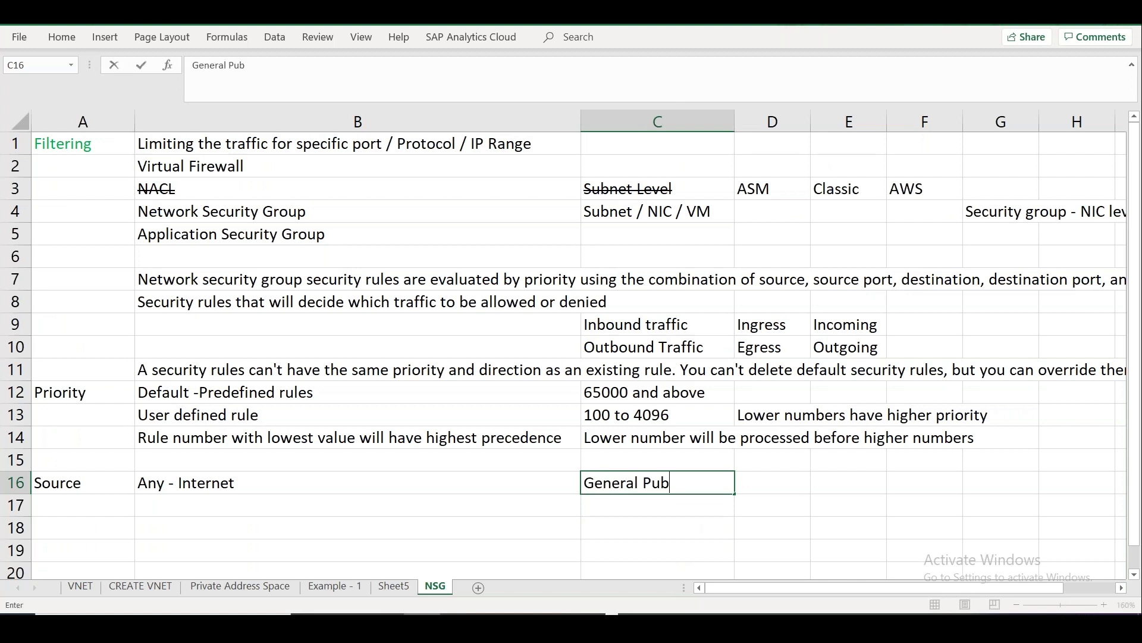
click(490, 501)
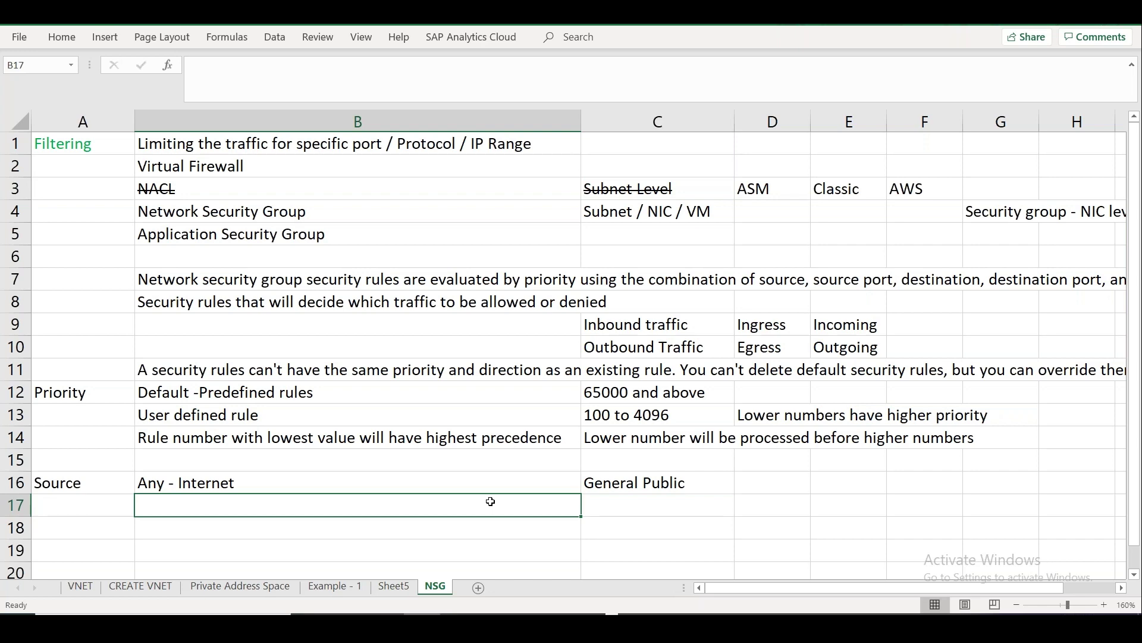
key(alt+Tab)
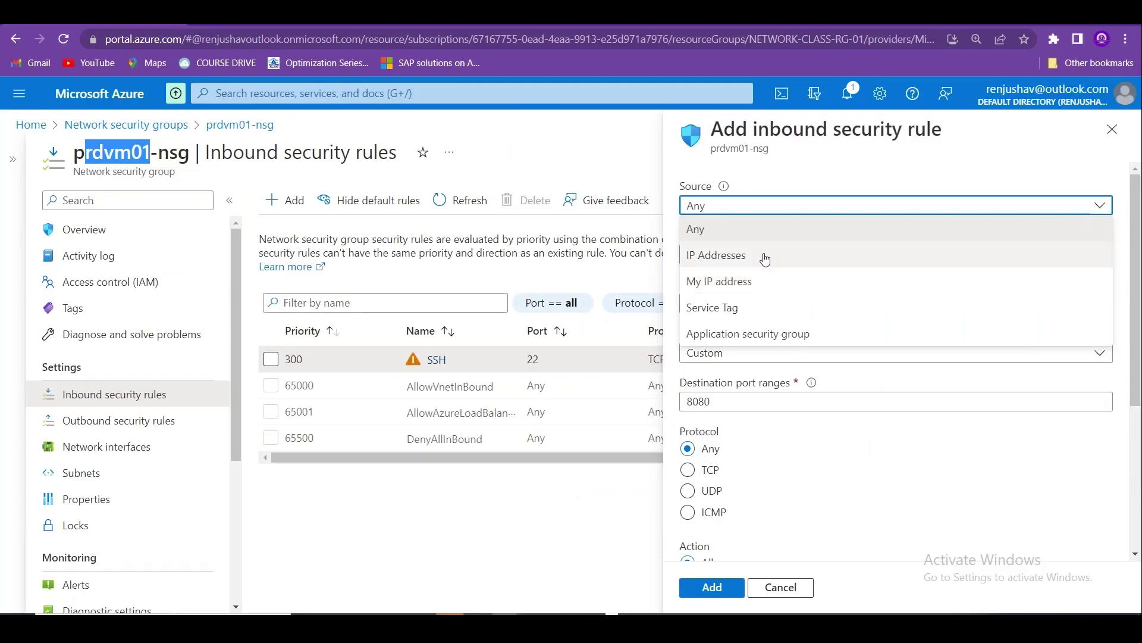
Set the rule's Source to IP Addresses, trying 10.0.0.0/8, then /32, then /16.
click(729, 256)
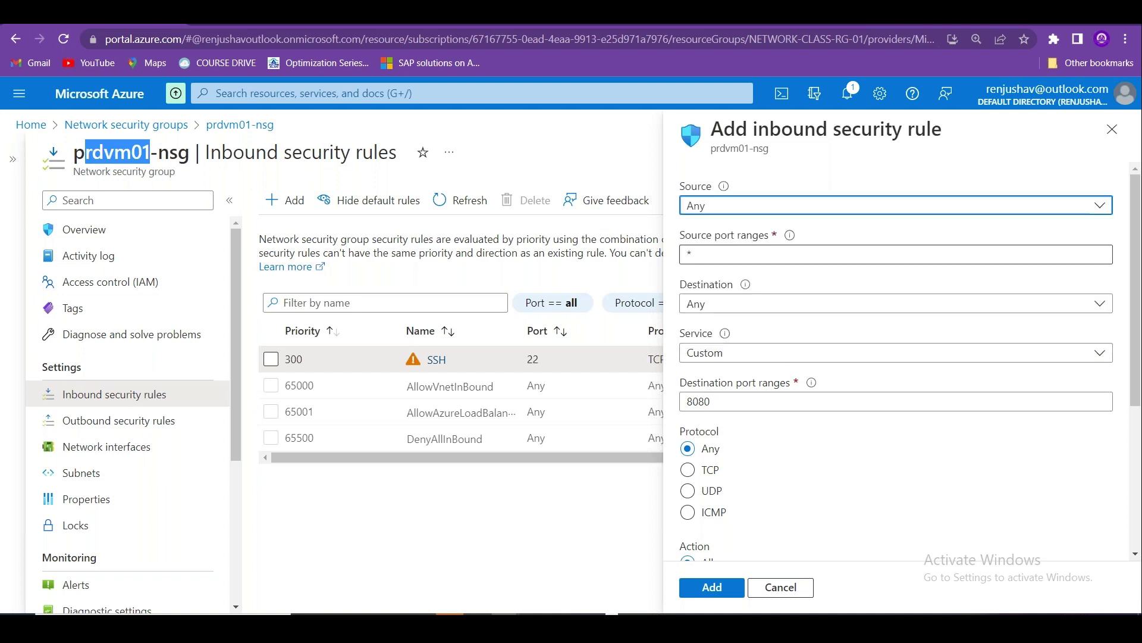
click(720, 258)
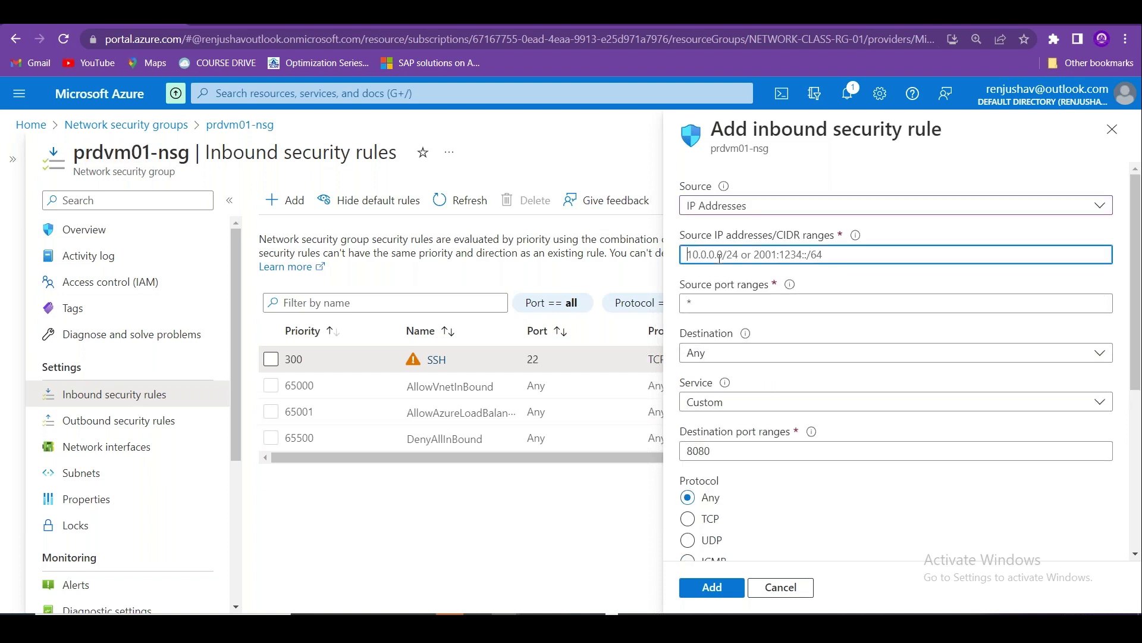
text(10.0.0.0/8)
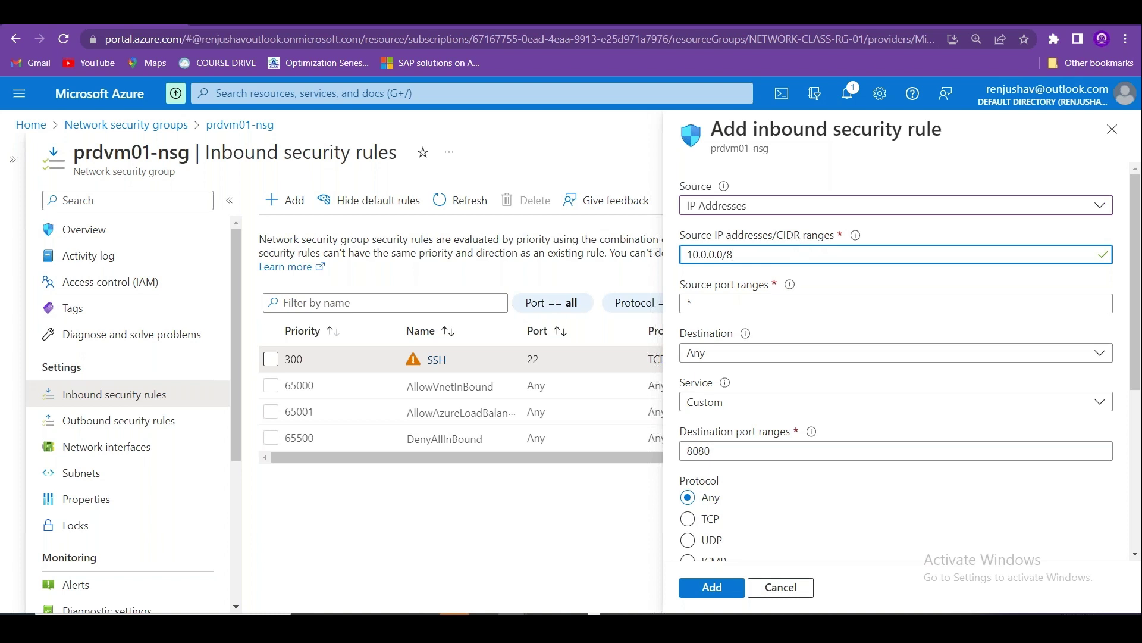
key(BackSpace)
text(32)
drag(739, 258, 727, 256)
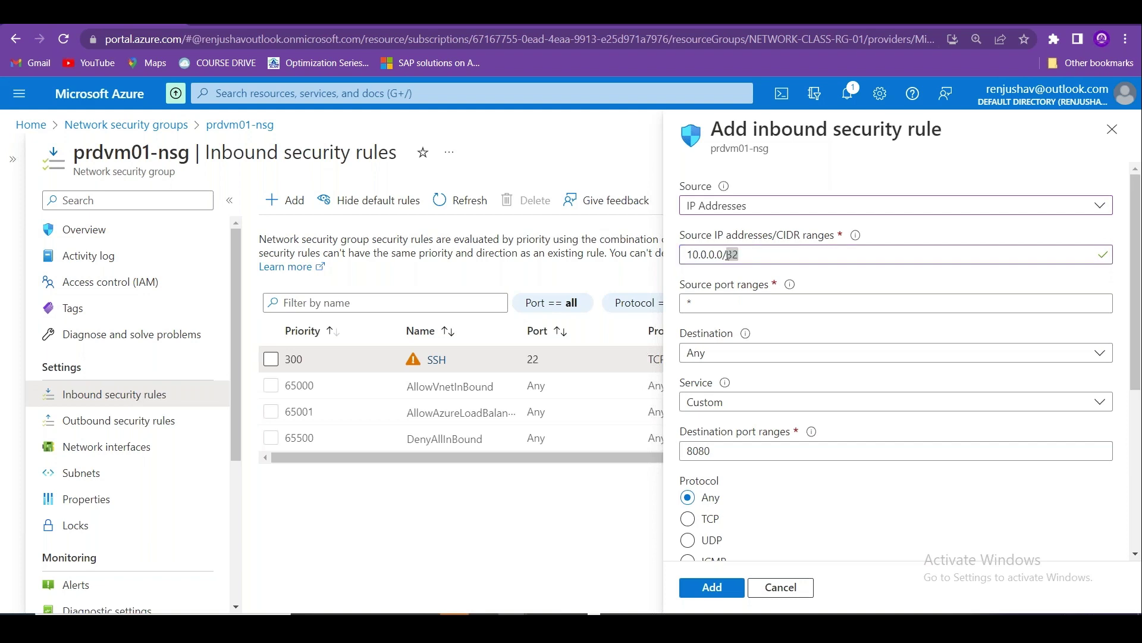
key(alt+Tab)
key(alt+Tab)
key(alt+Tab)
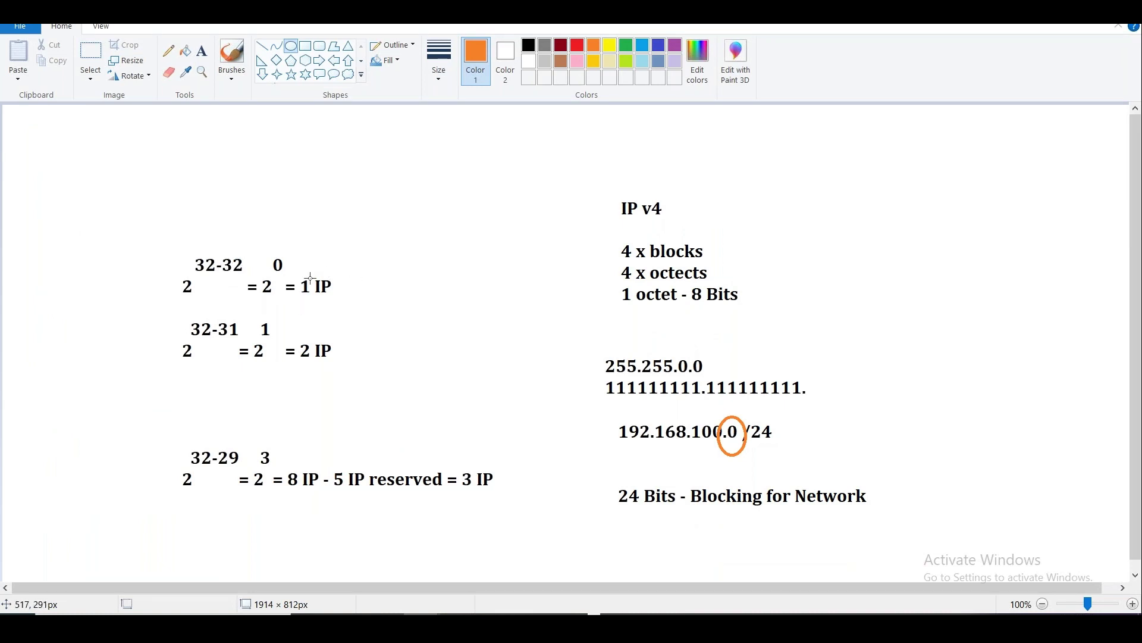
key(alt+Tab)
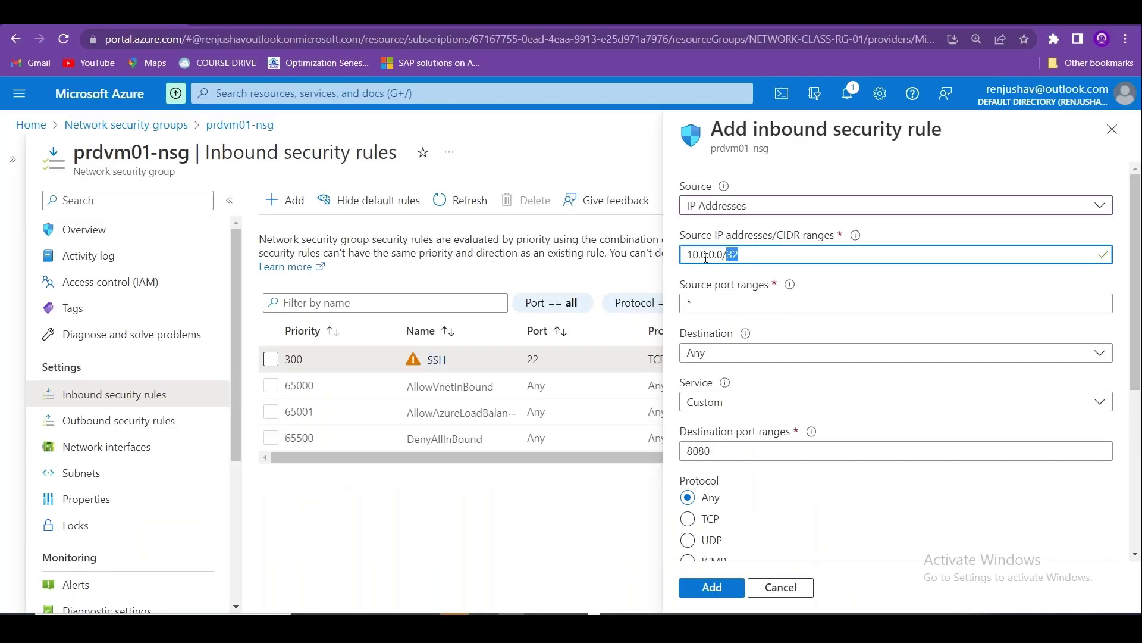
key(BackSpace)
text(16)
Switch the Source to My IP address and highlight the auto-filled public IP.
click(768, 213)
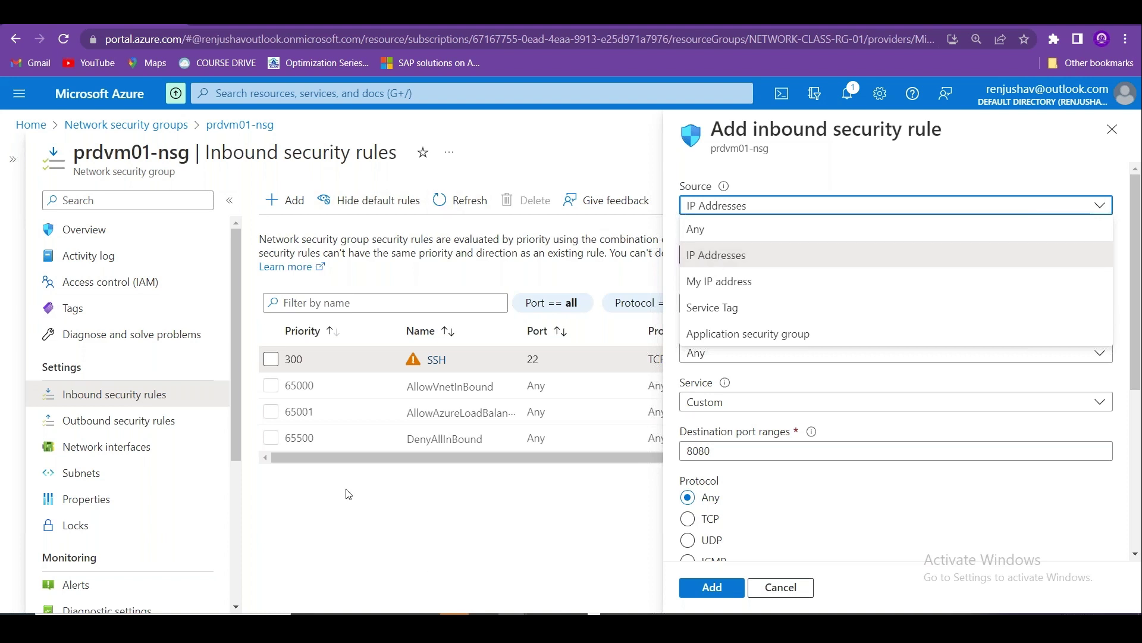
click(739, 281)
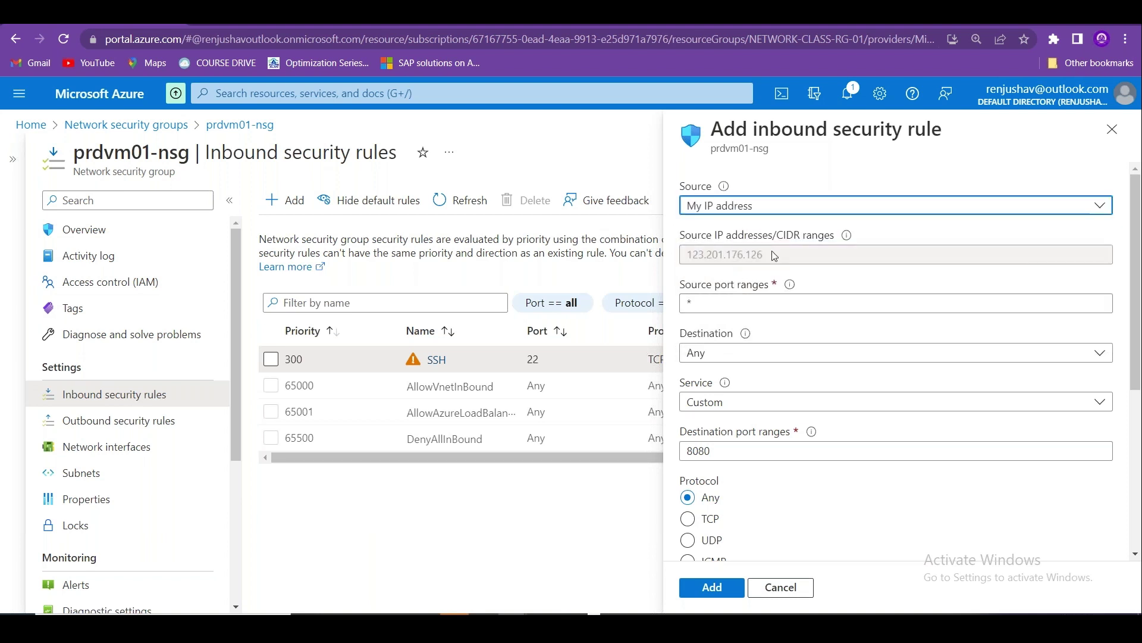
drag(774, 255, 688, 255)
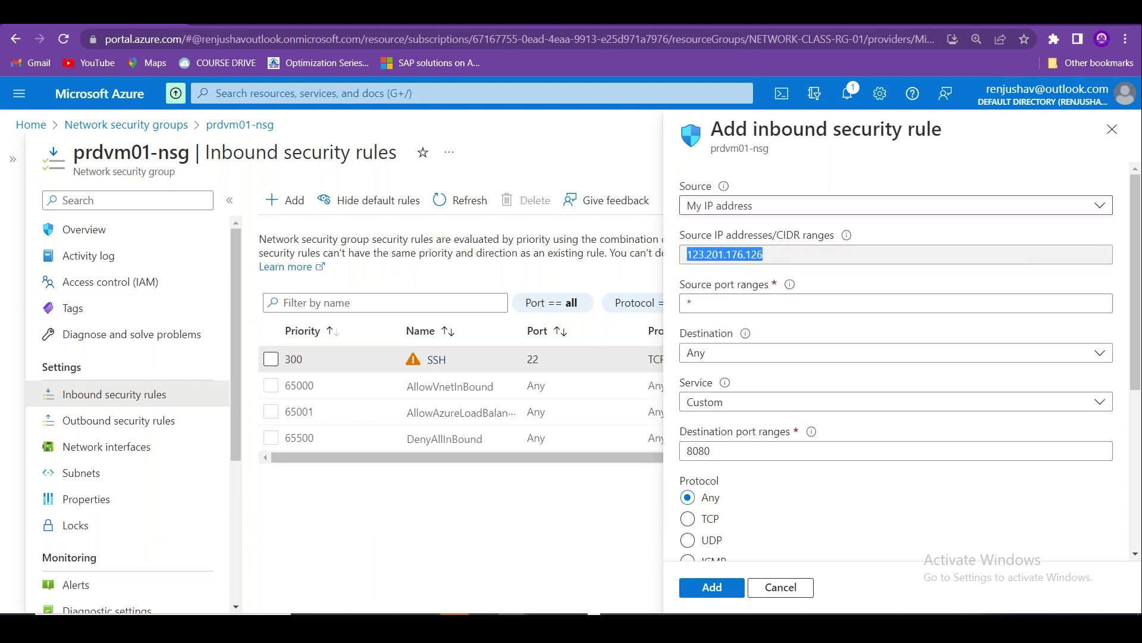
key(ctrl+t)
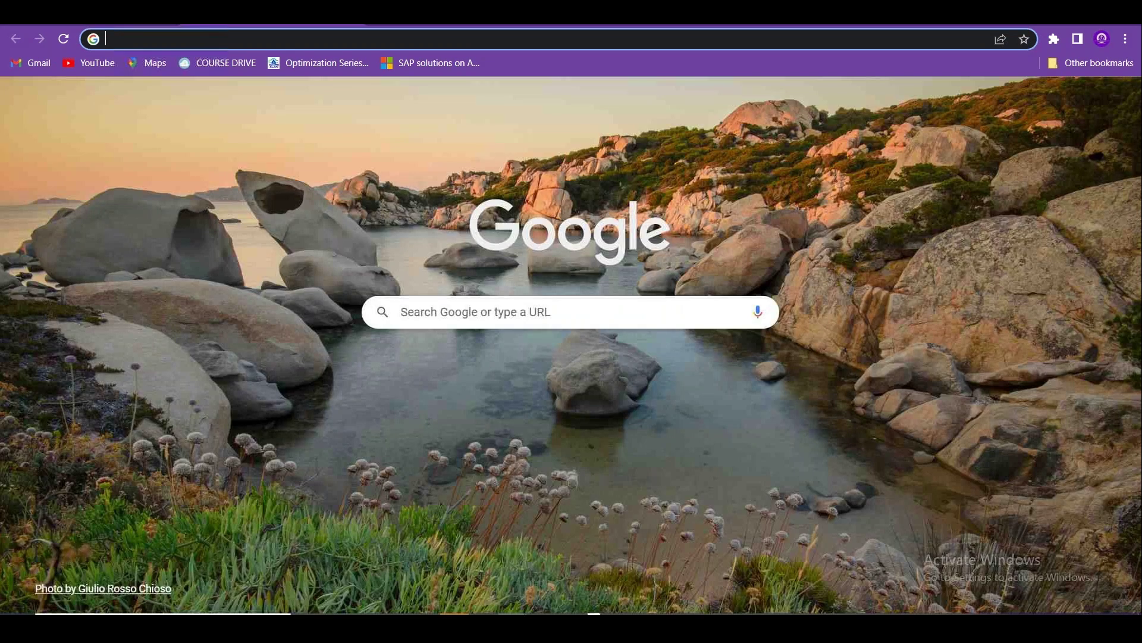
Search whatsmyip and highlight the public IP shown to compare with Azure's.
text(whatsmyip)
key(Return)
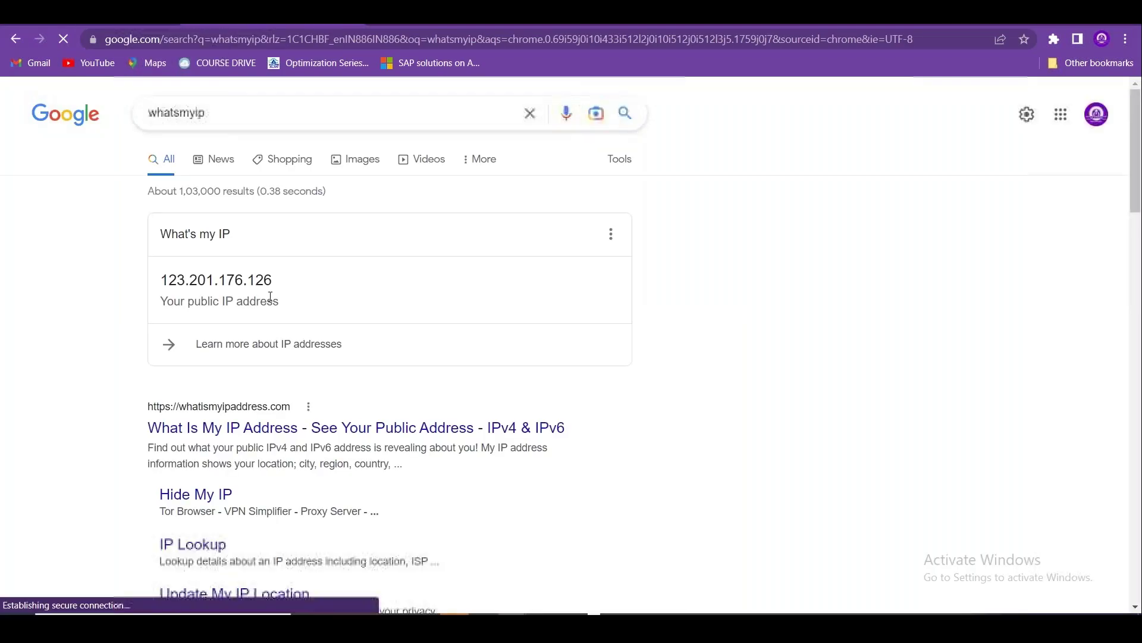
drag(271, 296, 153, 273)
key(ctrl+w)
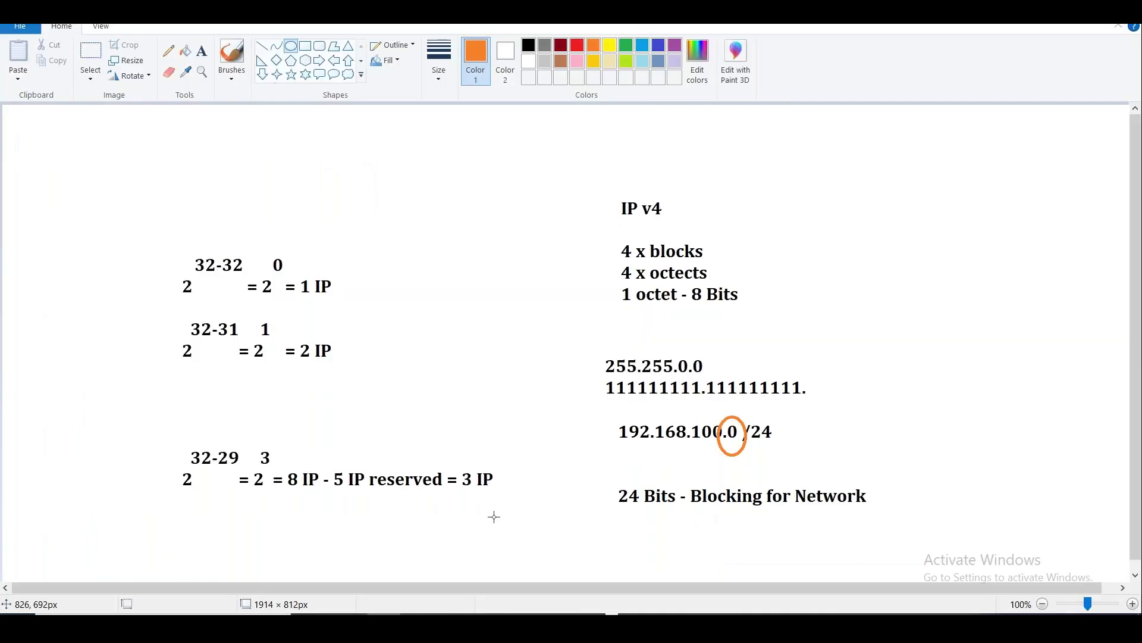
Add the notes 'IP Address or a range of IP Address' and 'My IP Address - User's system IP'.
key(alt+Tab)
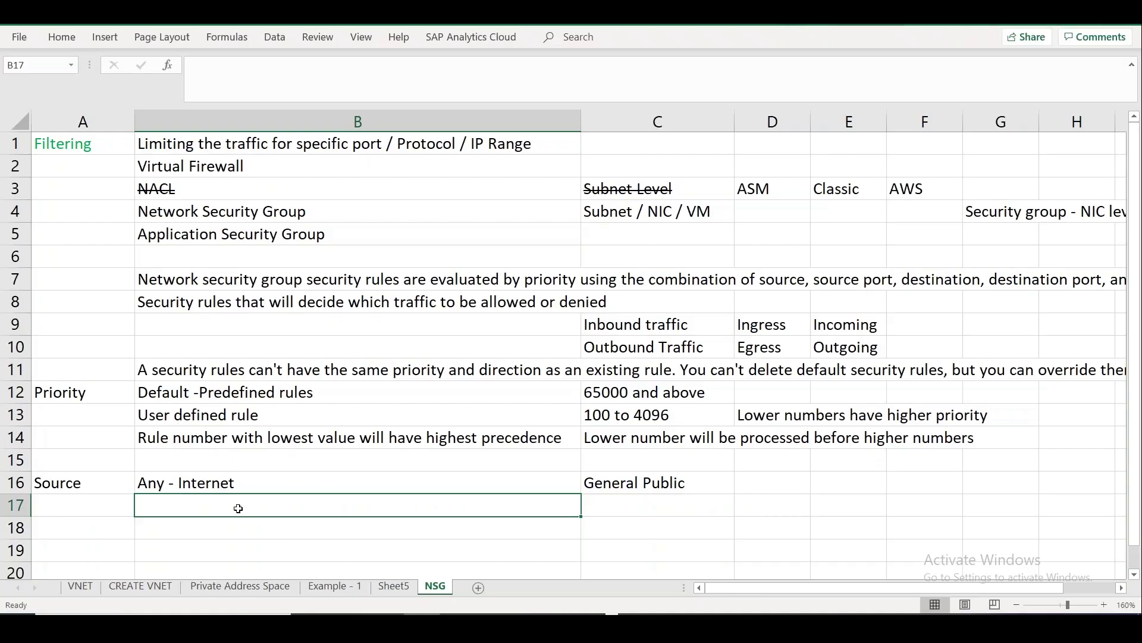
text(IP Addres)
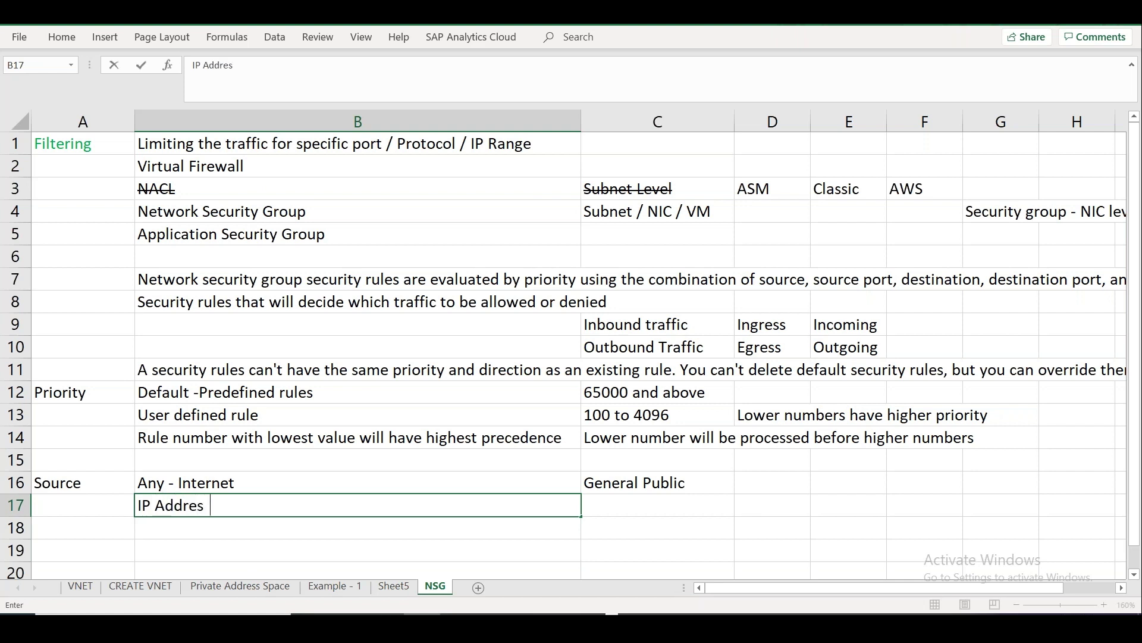
key(BackSpace)
text(s or a range of)
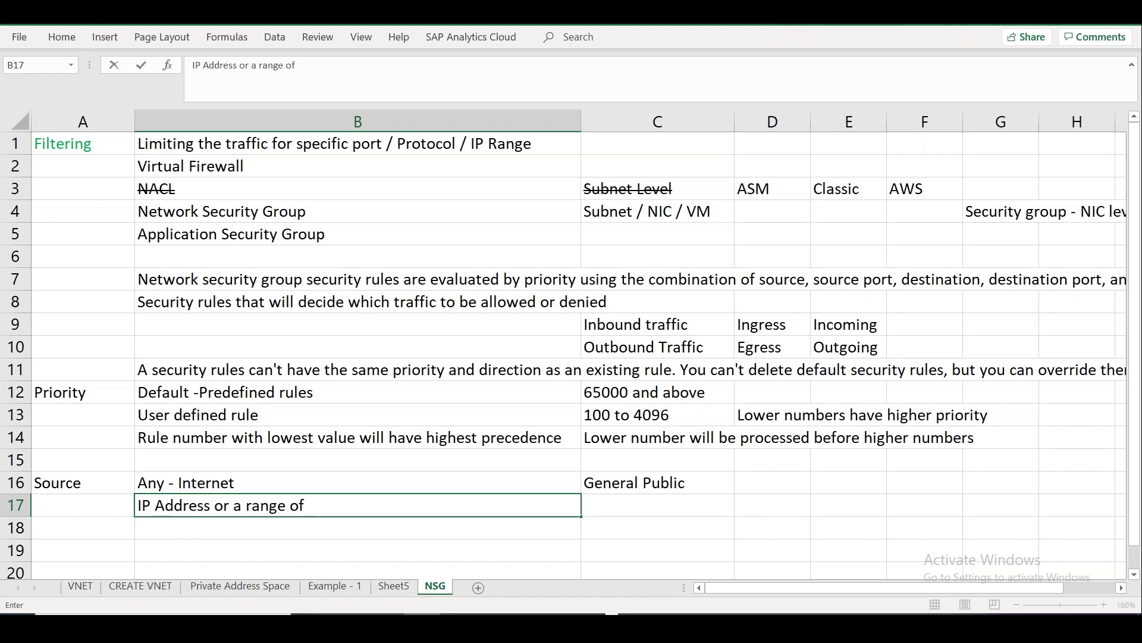
text( IP Address)
key(Return)
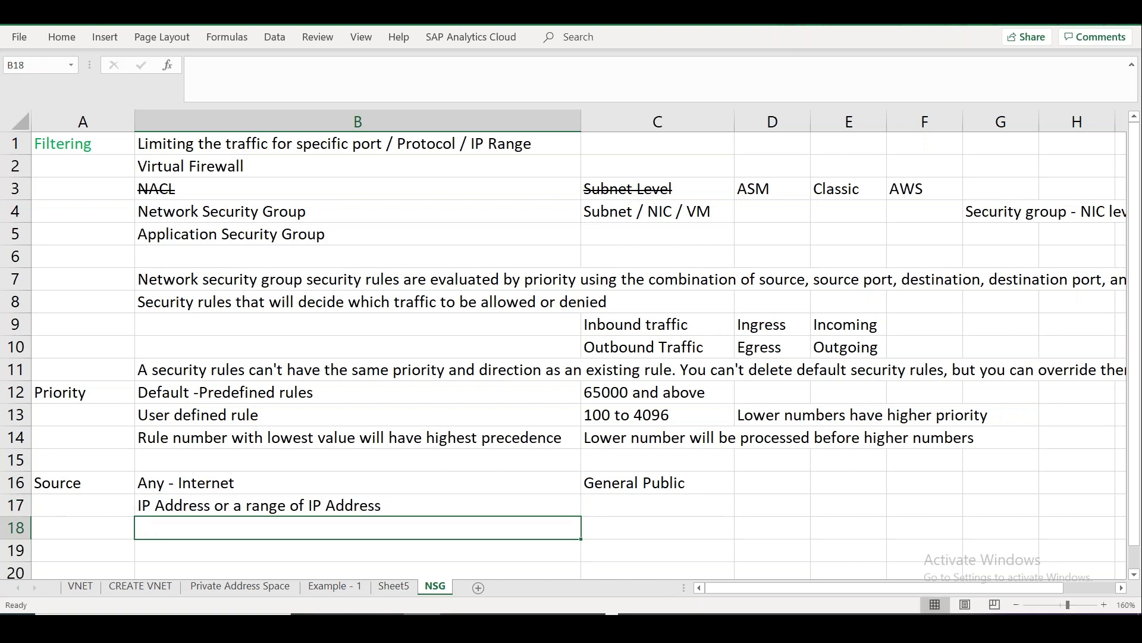
text(My IP Add)
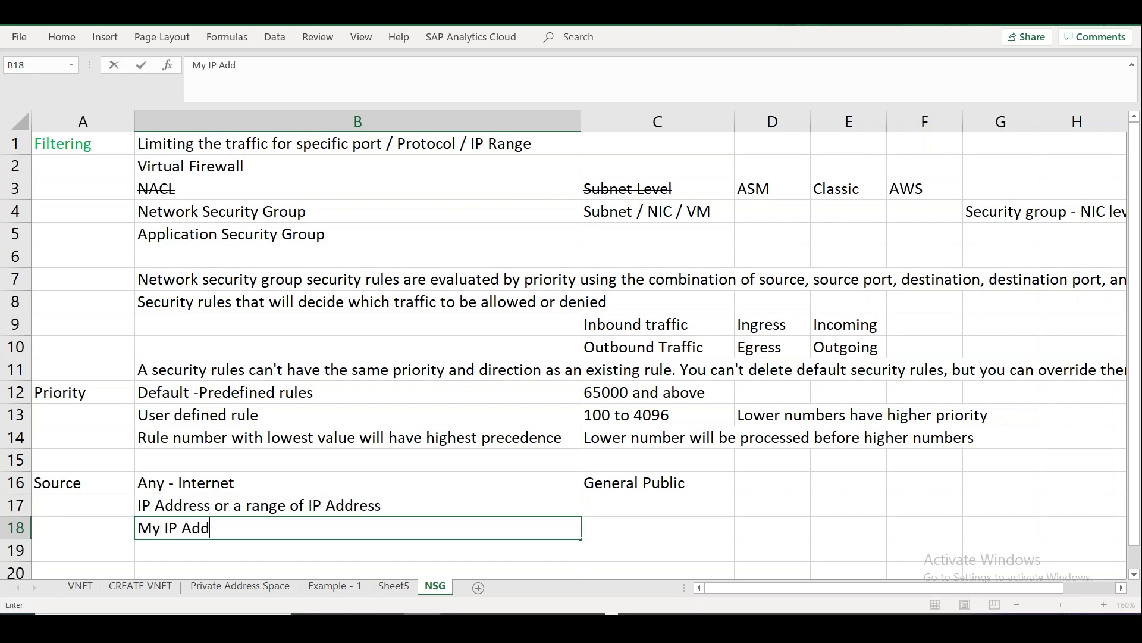
text(ress - User 's system )
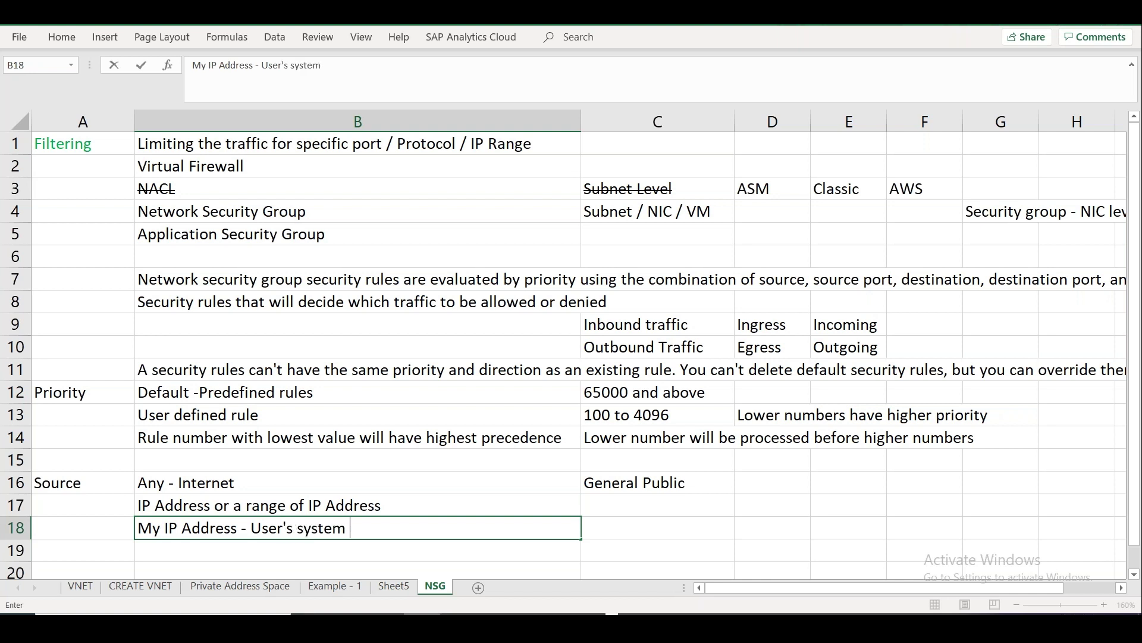
text(IP)
click(289, 549)
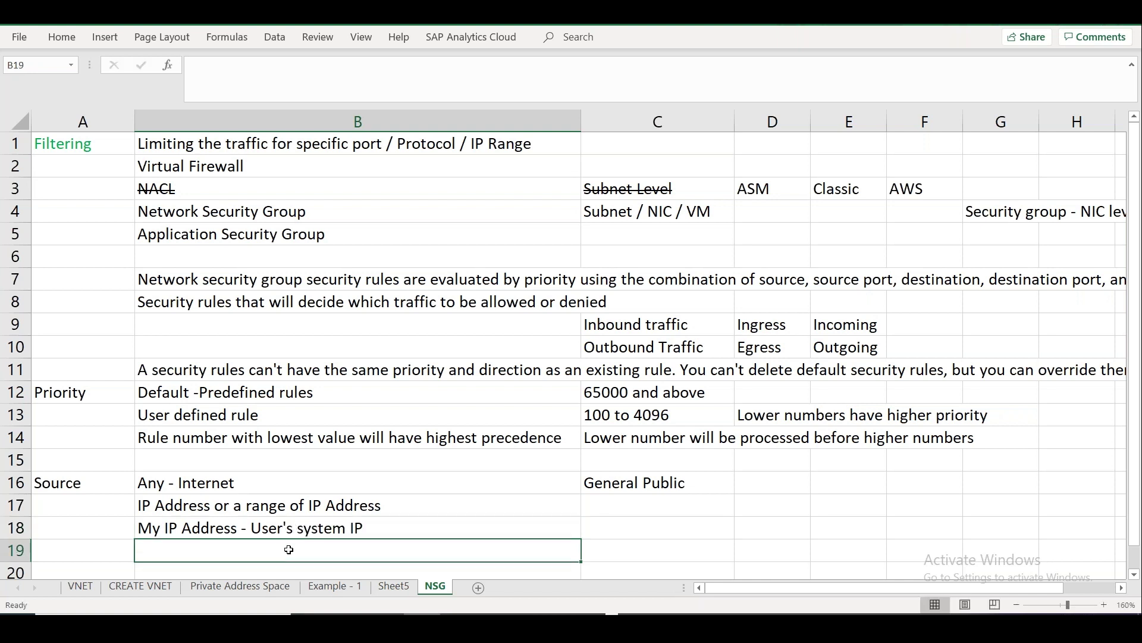
scroll(289, 549, down, 1)
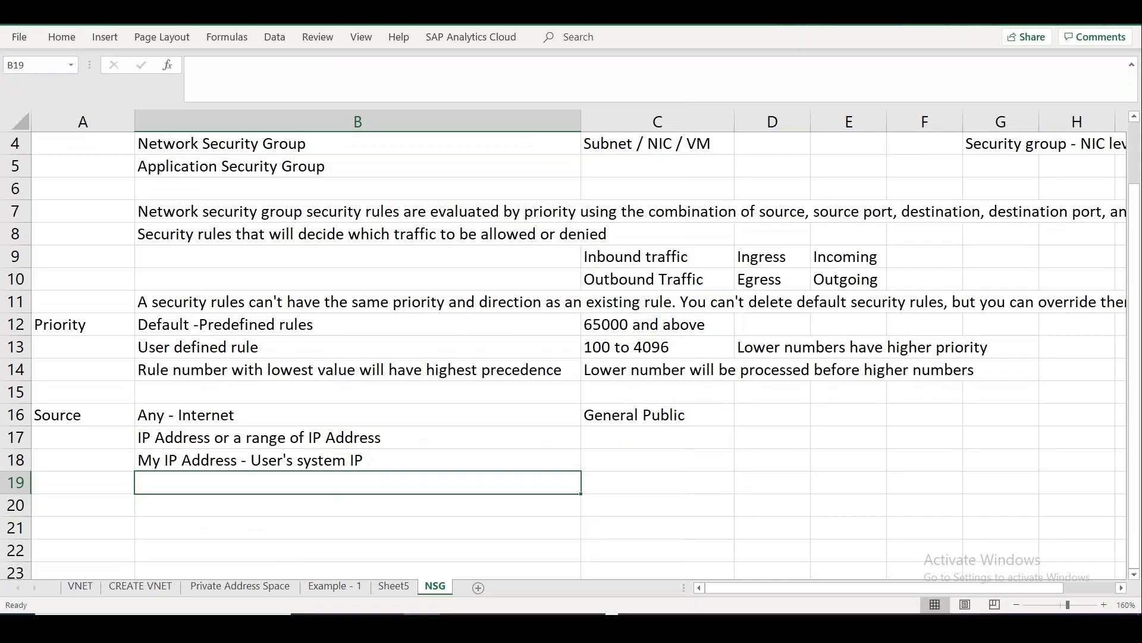
Check Azure's source options, then add Service Tag with examples 'Azure Database, Azure Storage' in row 19.
key(alt+Tab)
key(alt+Tab)
key(alt+Tab)
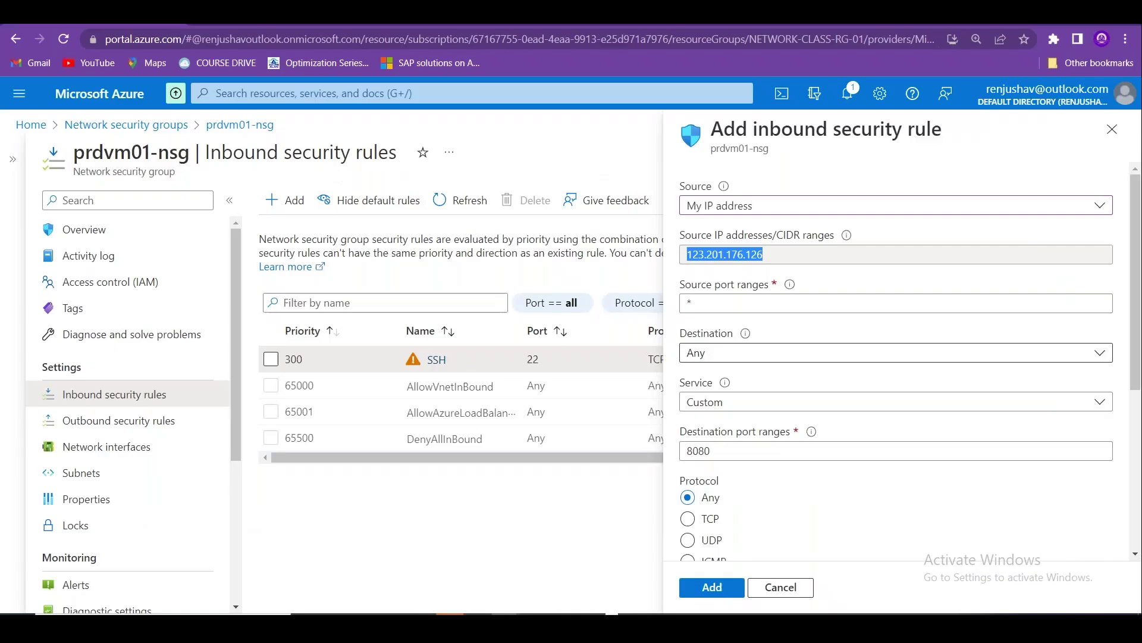
click(780, 208)
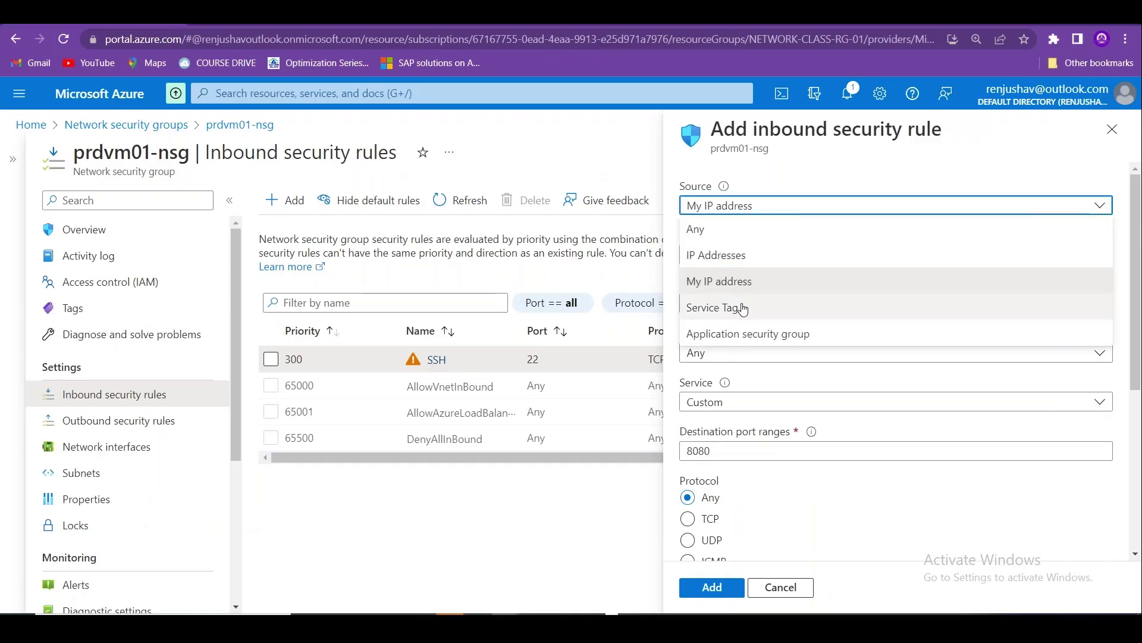
key(alt+Tab)
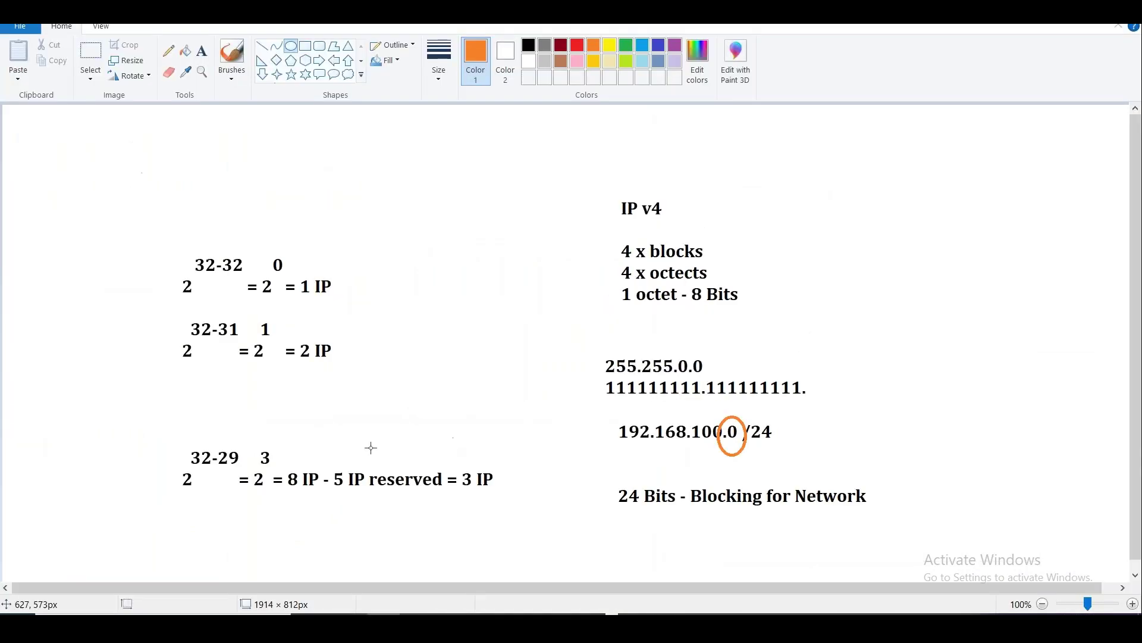
key(alt+Tab)
key(alt+Tab)
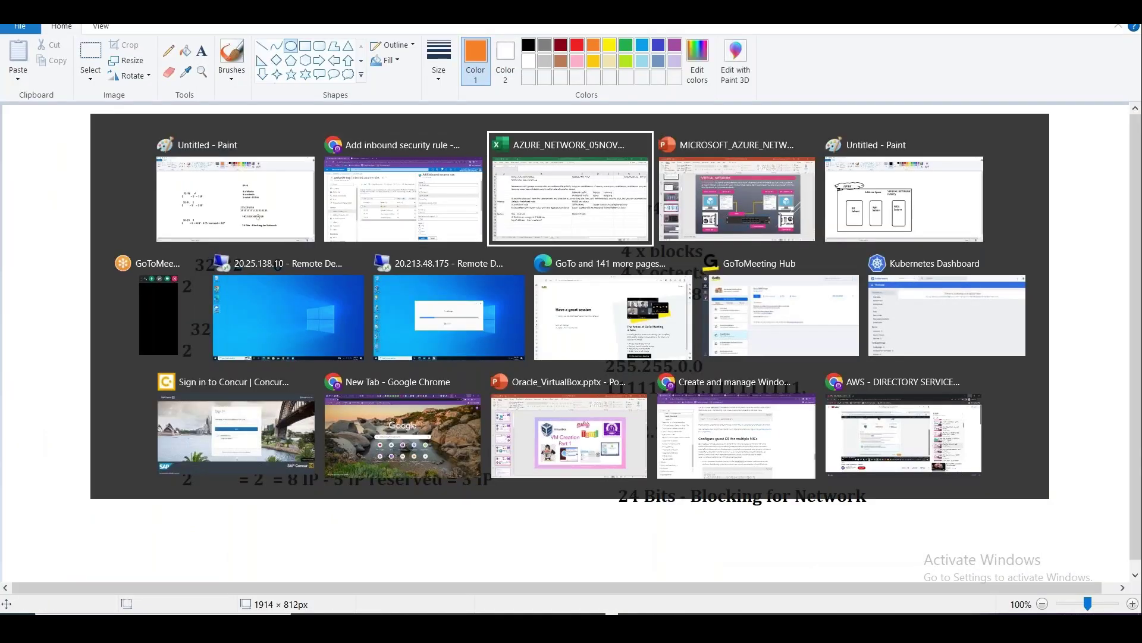
text(Service Tag)
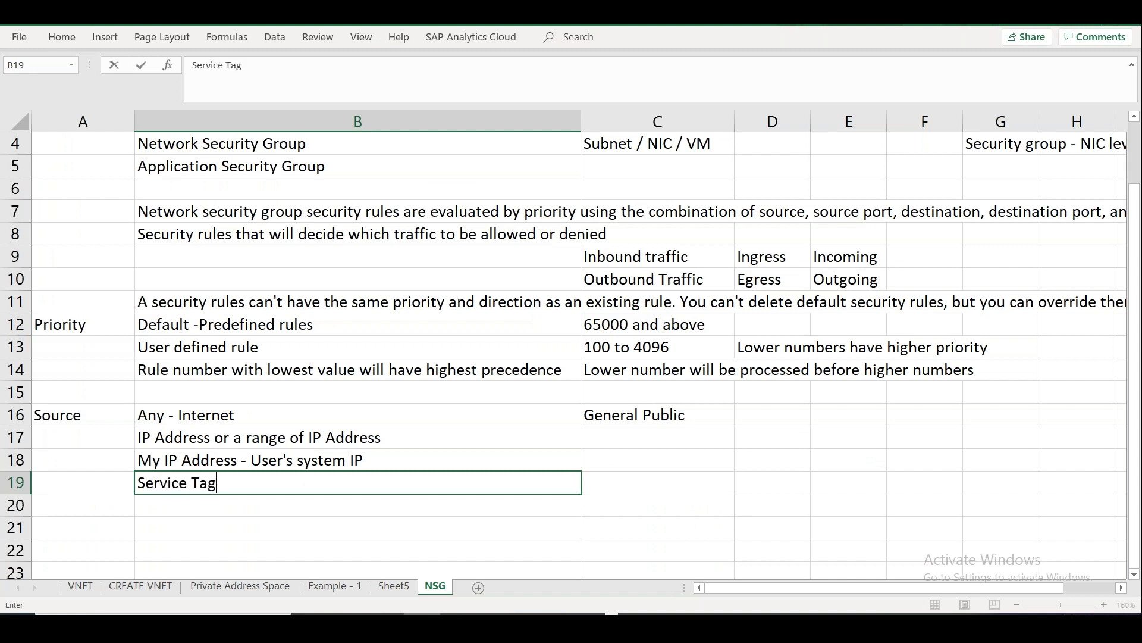
key(Tab)
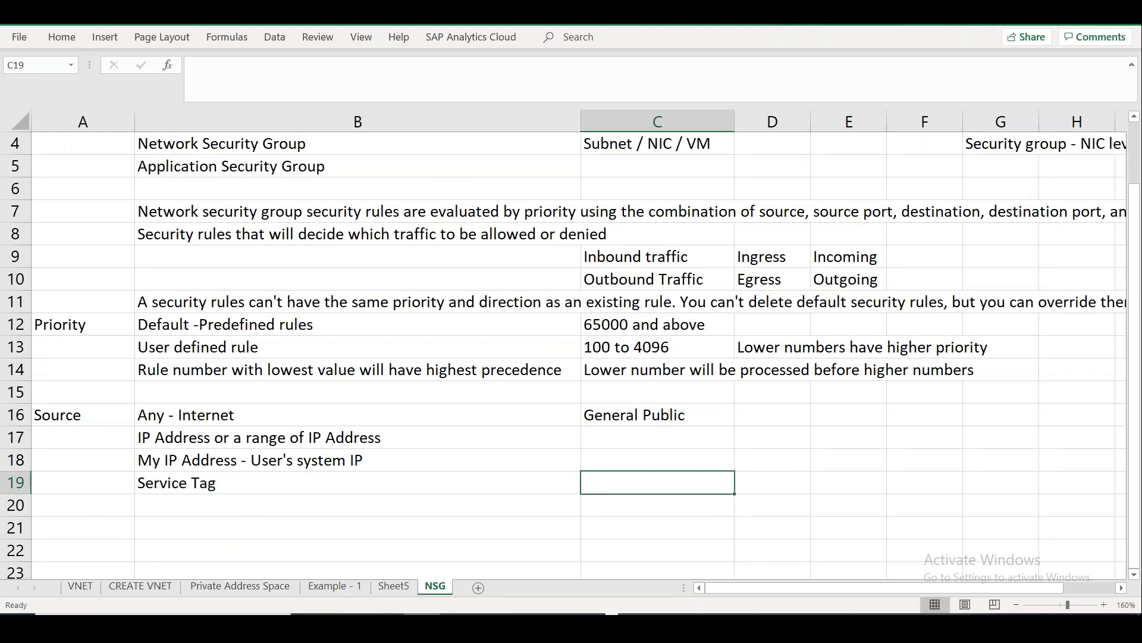
text(Azure Database,)
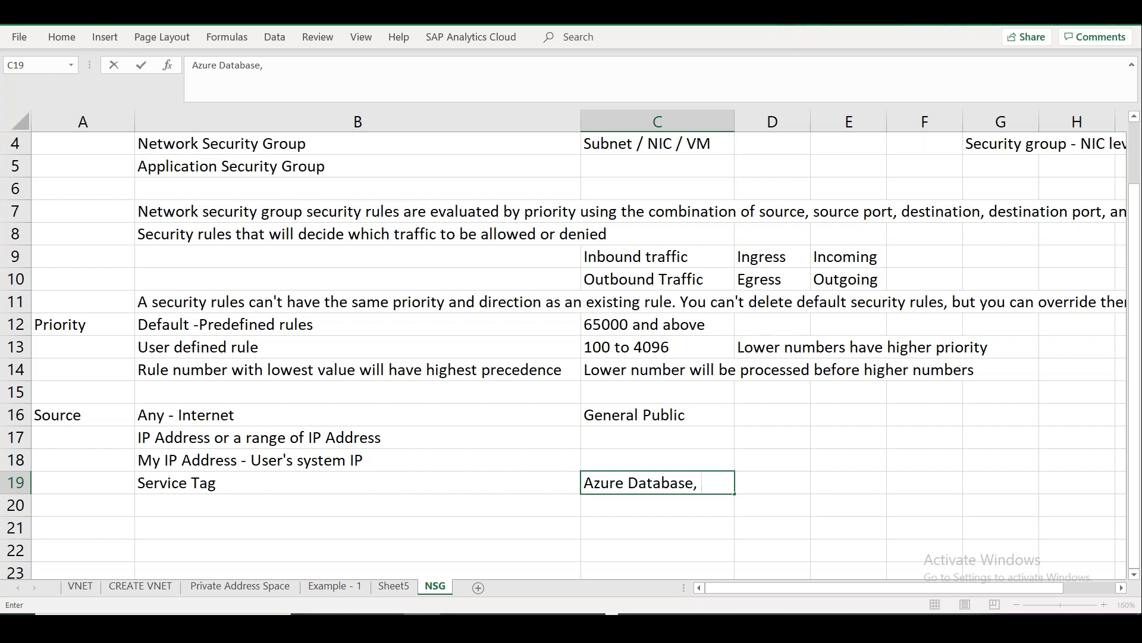
text( Azure Storage)
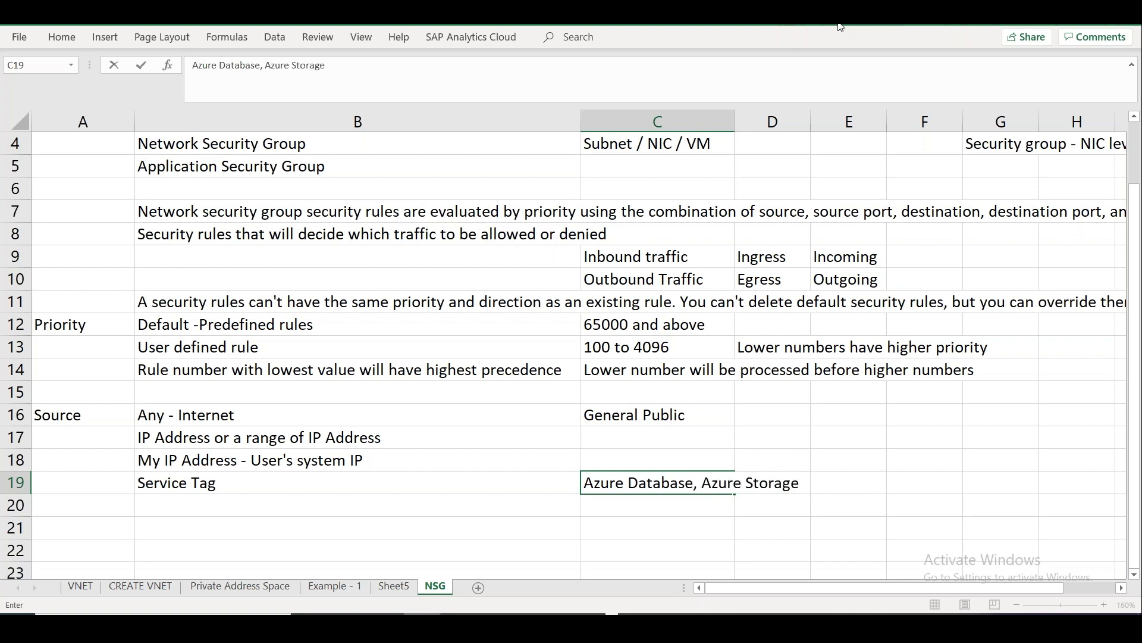
click(794, 375)
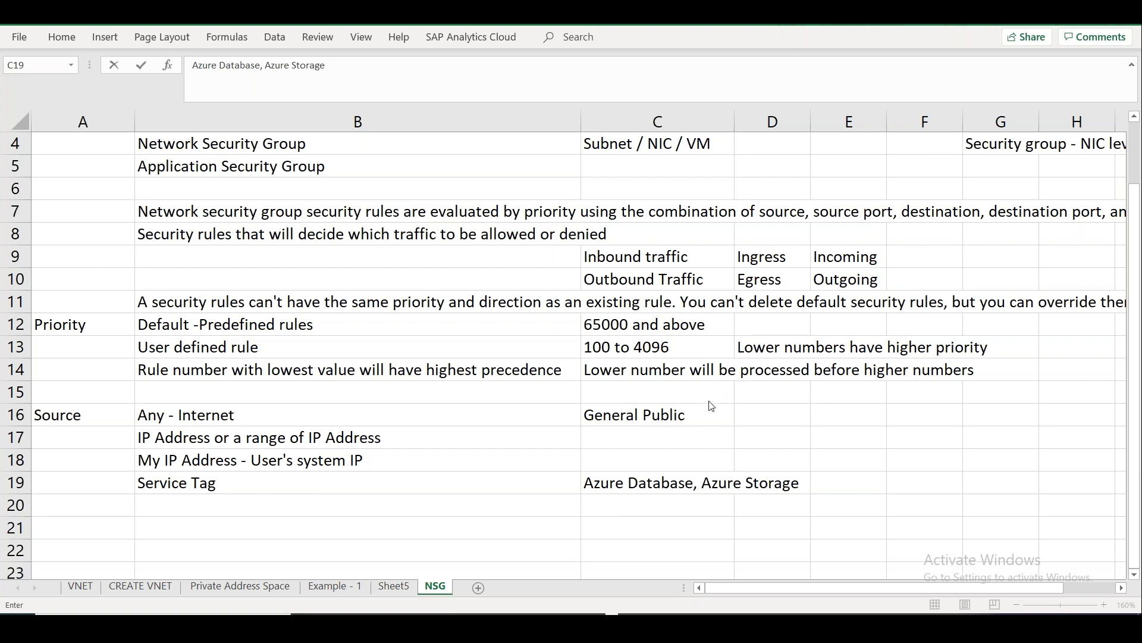
Set the inbound rule's source to IP Addresses and clear the existing address.
key(alt+Tab)
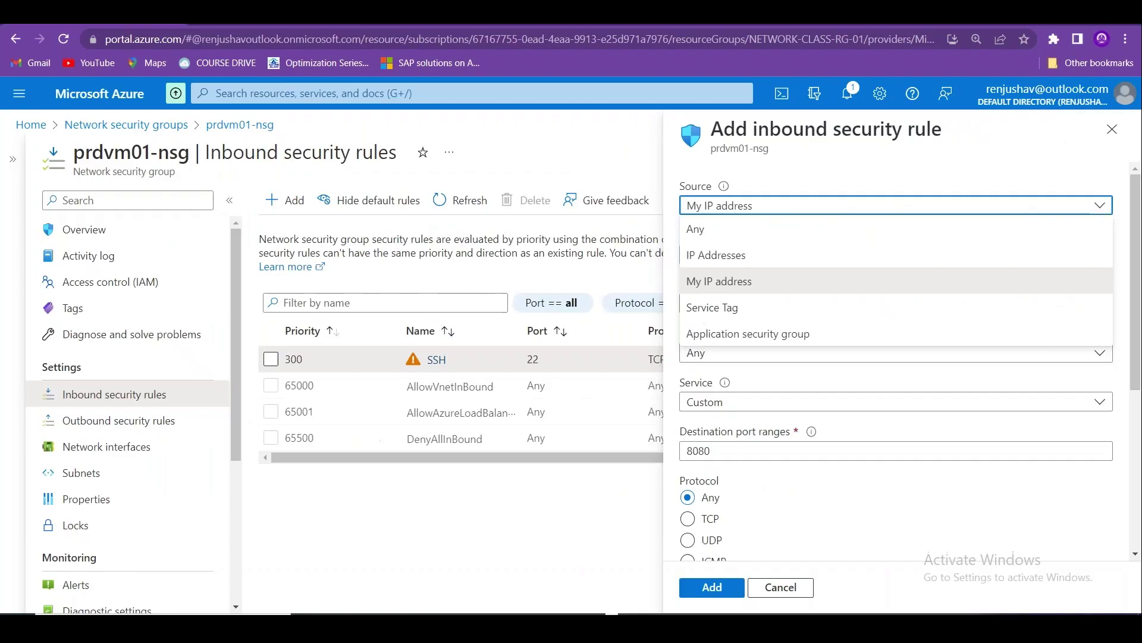
click(710, 201)
click(727, 209)
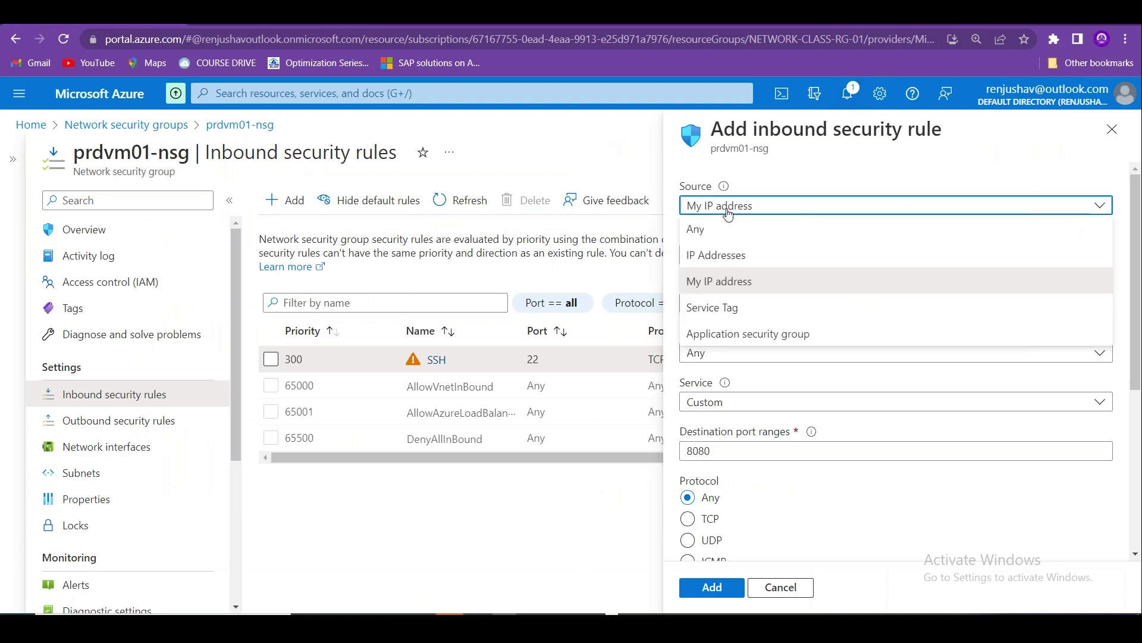
click(740, 261)
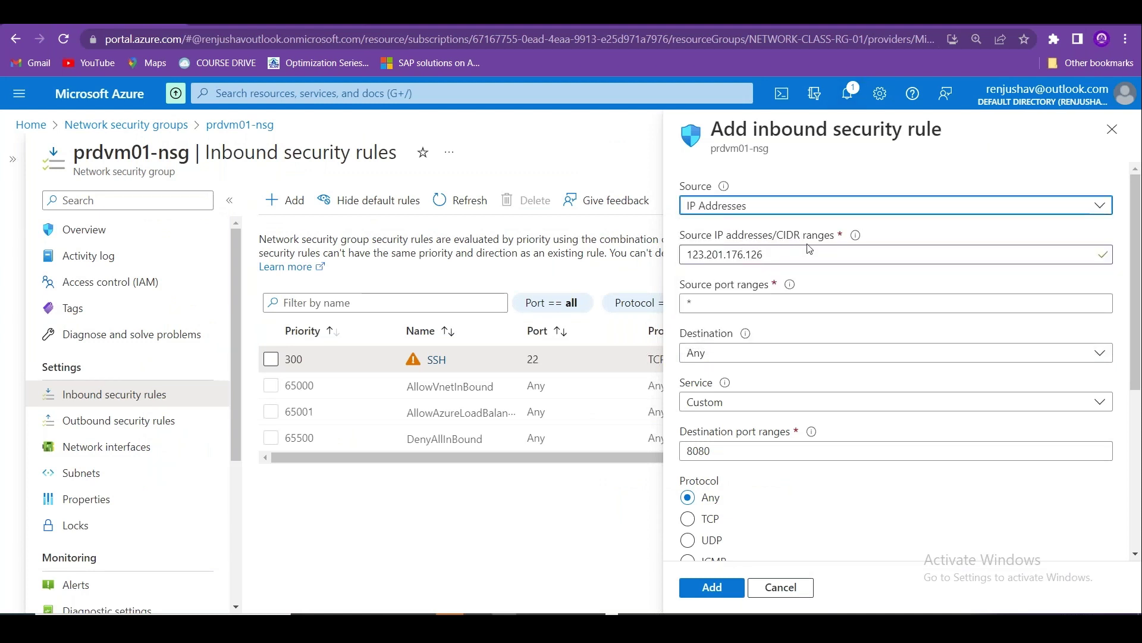
double_click(782, 256)
click(782, 256)
key(BackSpace)
key(BackSpace)
key(BackSpace)
key(BackSpace)
key(BackSpace)
key(BackSpace)
key(BackSpace)
key(BackSpace)
key(BackSpace)
key(BackSpace)
key(BackSpace)
key(BackSpace)
key(BackSpace)
key(BackSpace)
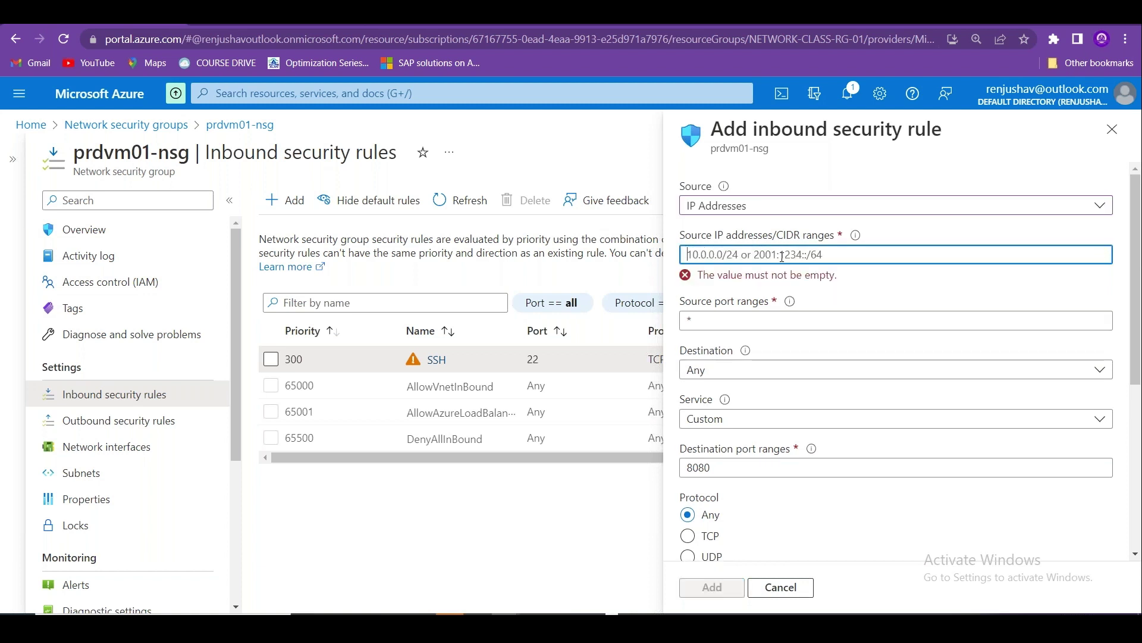
Enter source ranges 10.0.0.0/8 and 192.168.100.0/24, trying comma and semicolon separators.
text(10.)
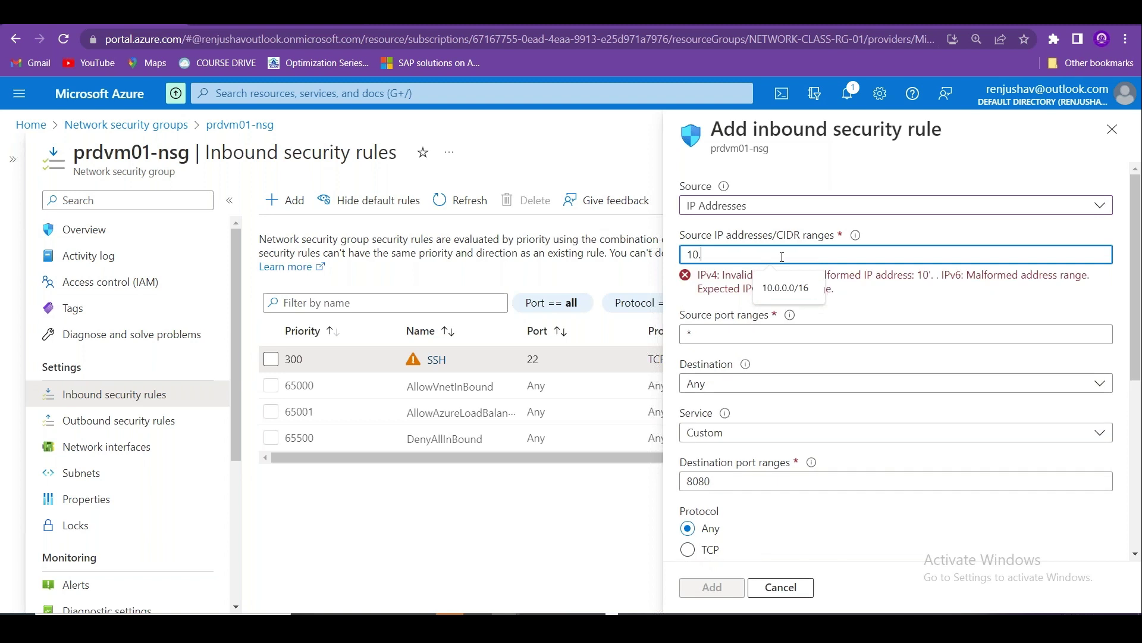
text(0.0.)
text(0)
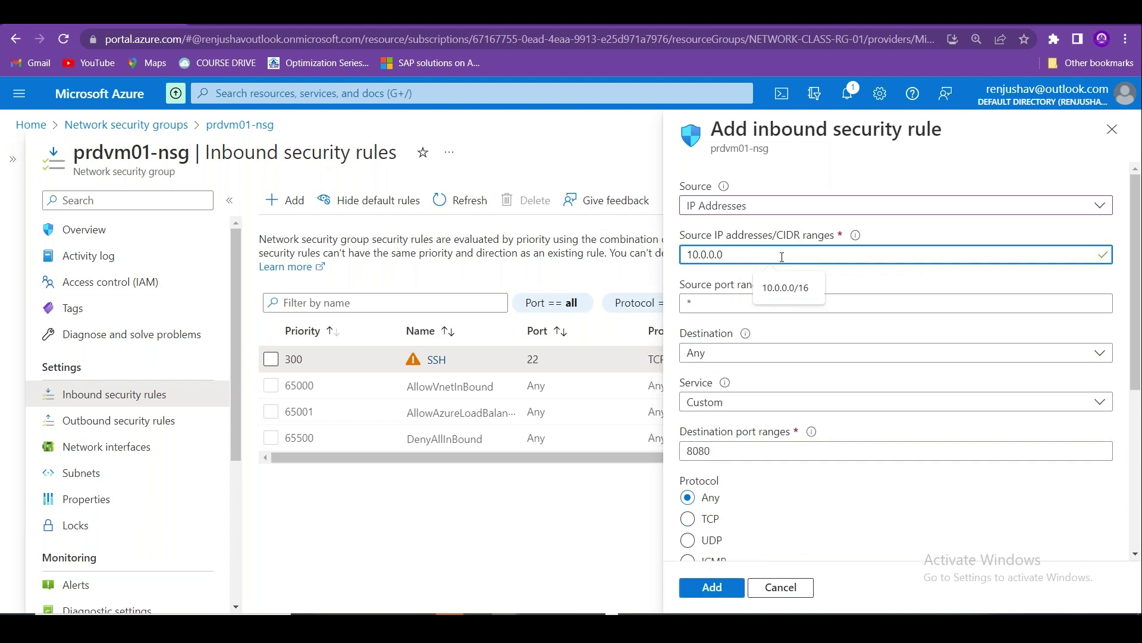
text(/8)
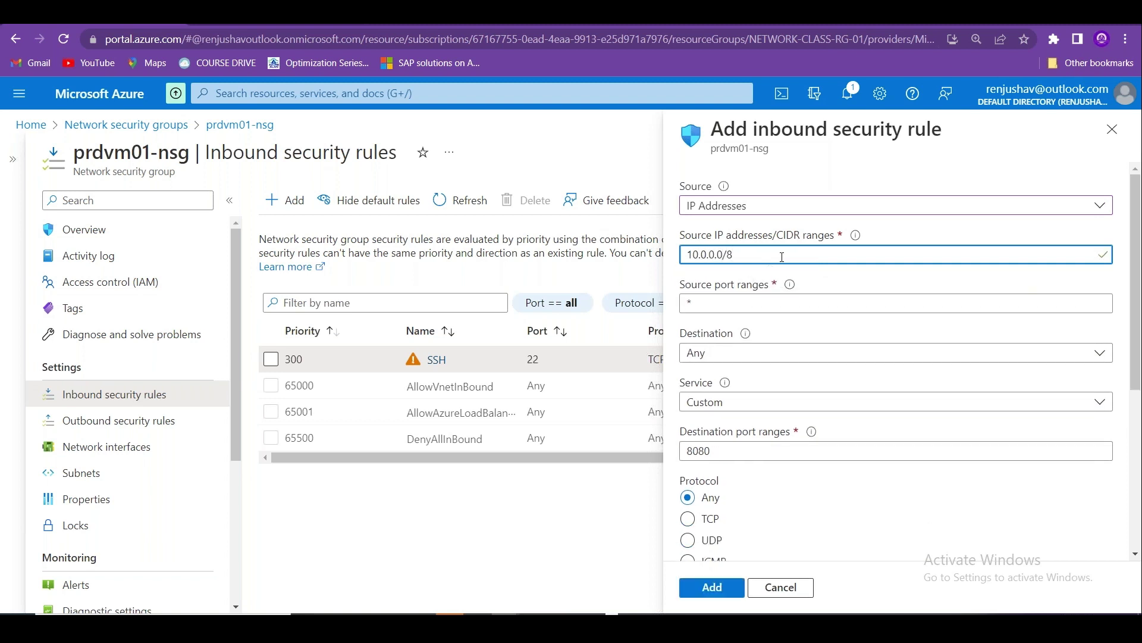
text(,)
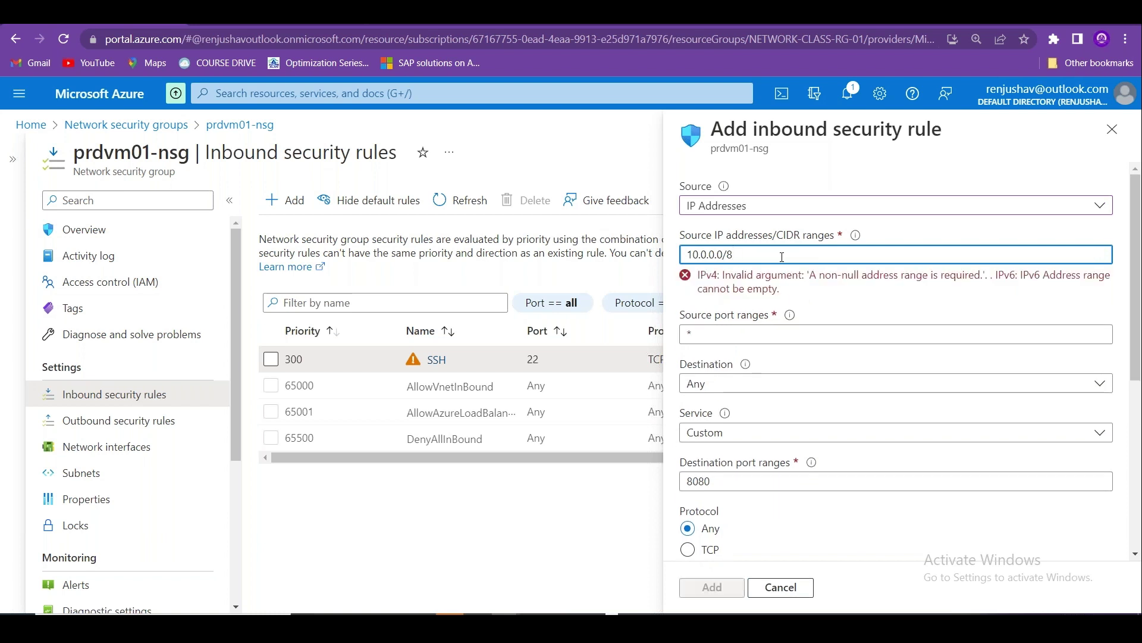
key(BackSpace)
text(;)
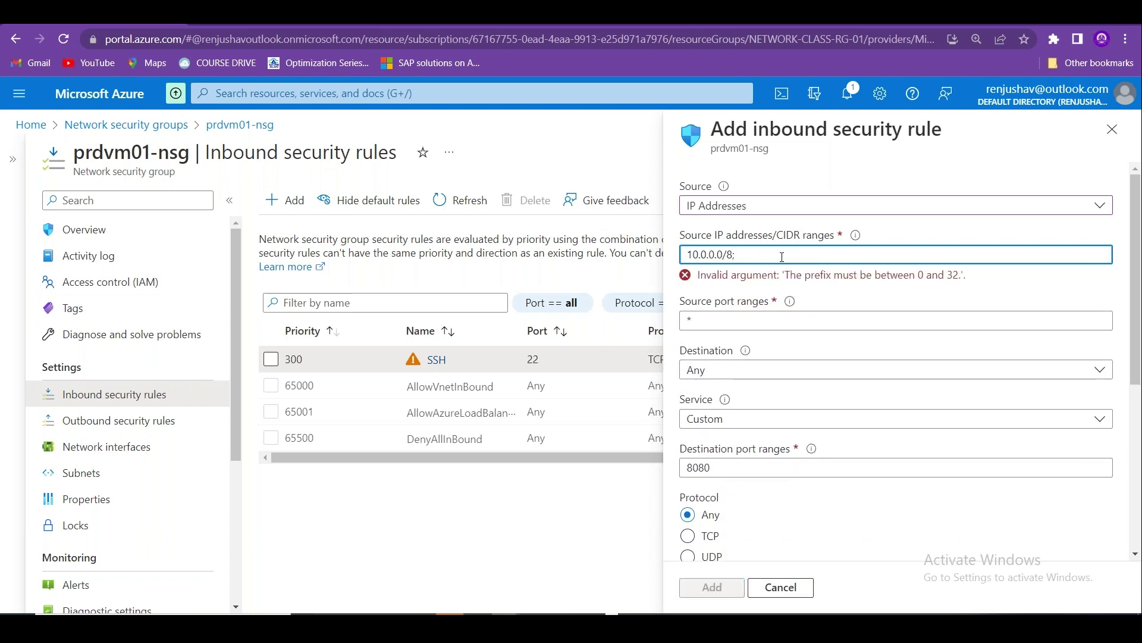
key(BackSpace)
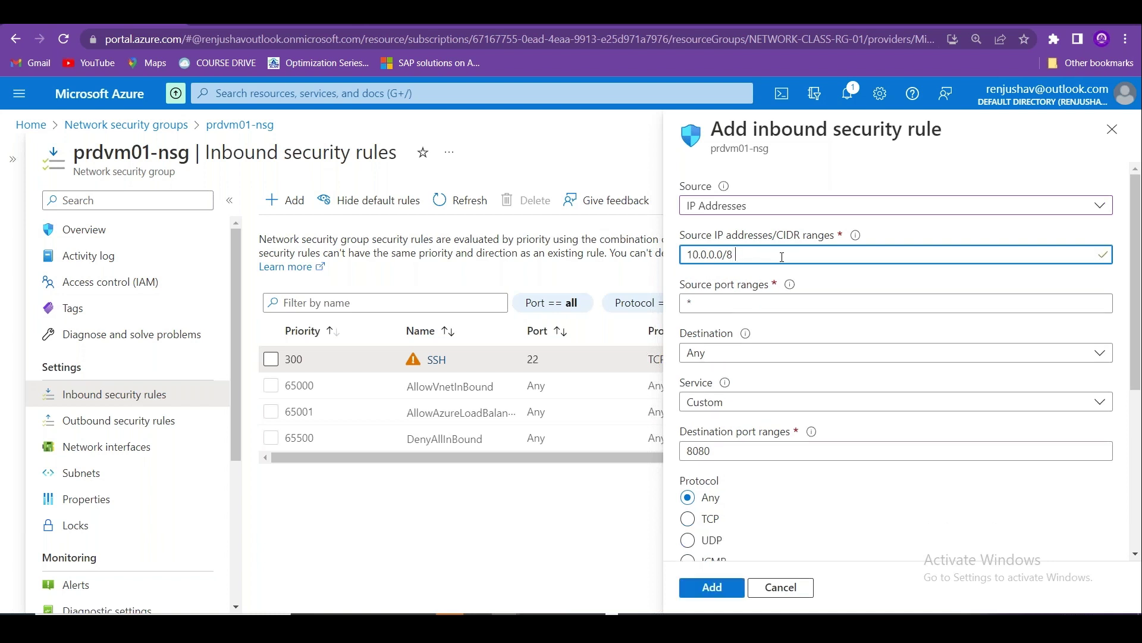
text(10.0.)
key(BackSpace)
key(BackSpace)
key(BackSpace)
key(BackSpace)
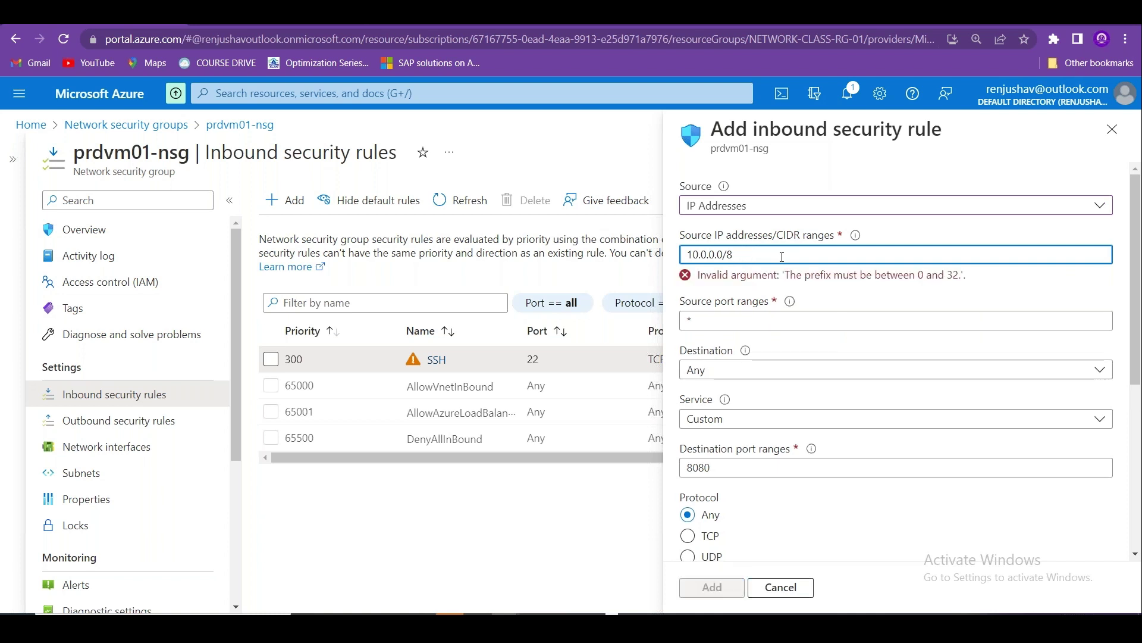
text(82)
key(BackSpace)
key(BackSpace)
text(92)
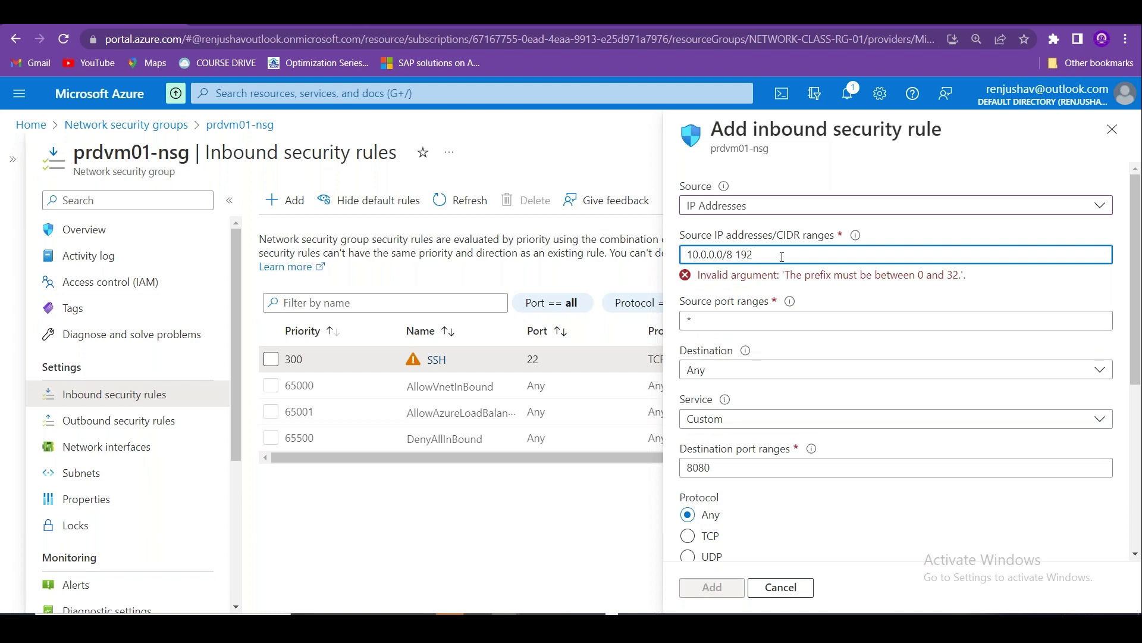
text(.168.100.0/24)
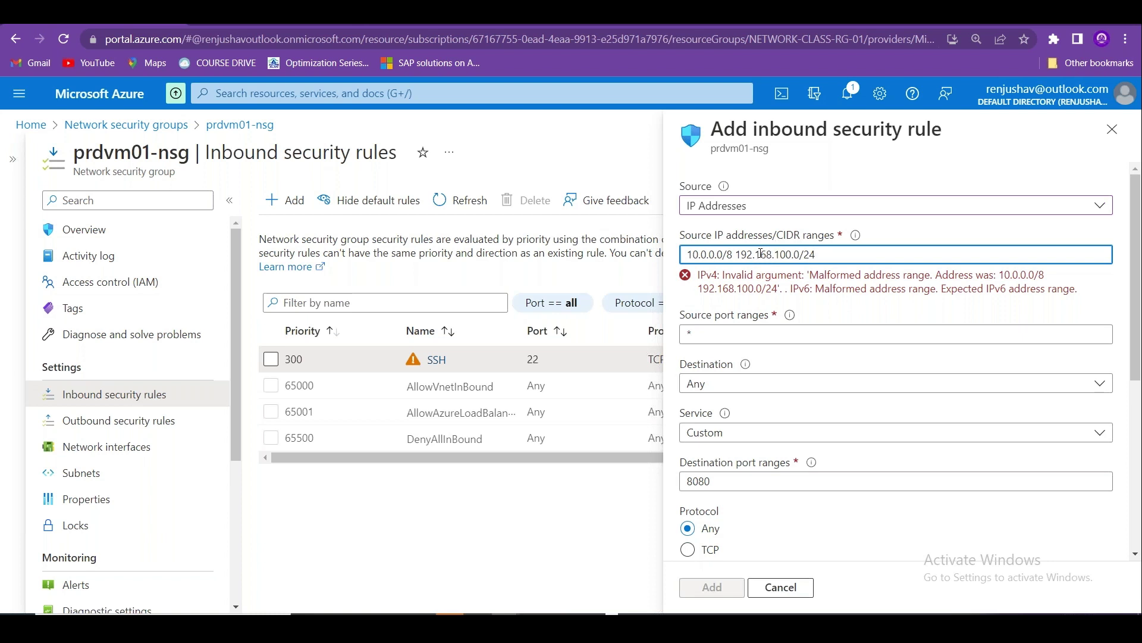
Delete the 192.168.100.0/24 range, leaving only 10.0.0.0/8 as the source.
drag(762, 254, 836, 256)
click(839, 256)
double_click(762, 254)
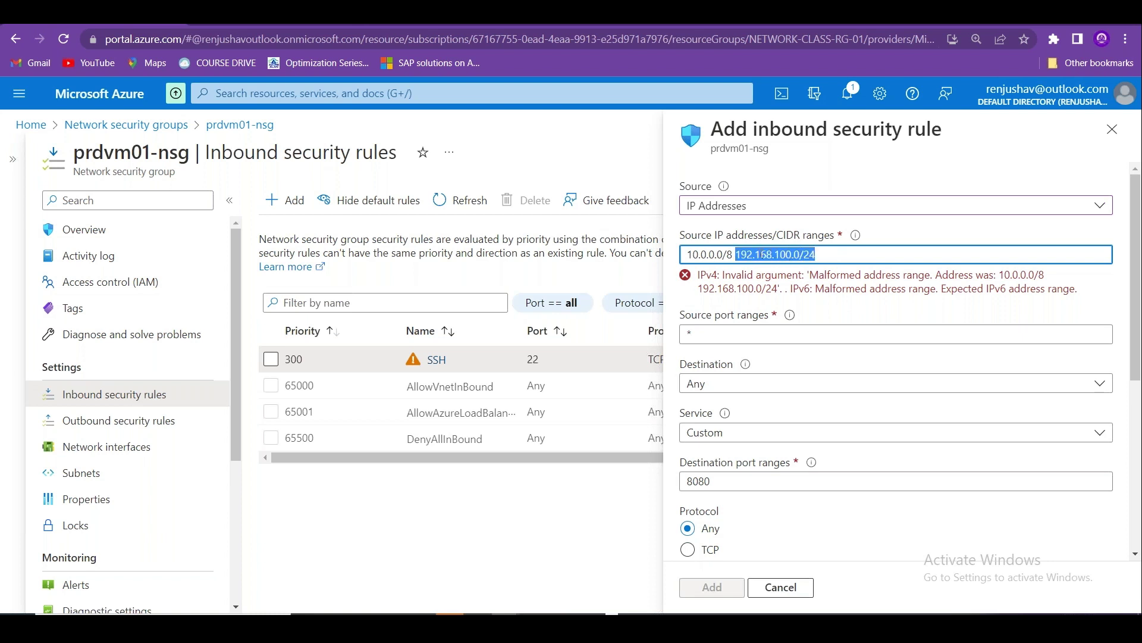
key(BackSpace)
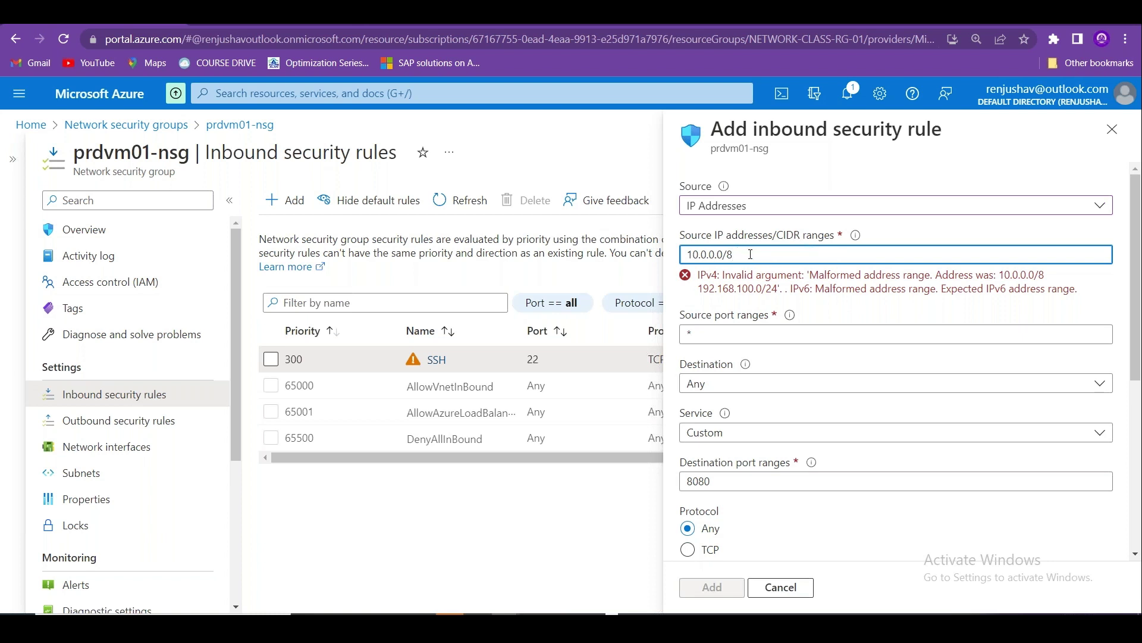
drag(735, 255, 680, 252)
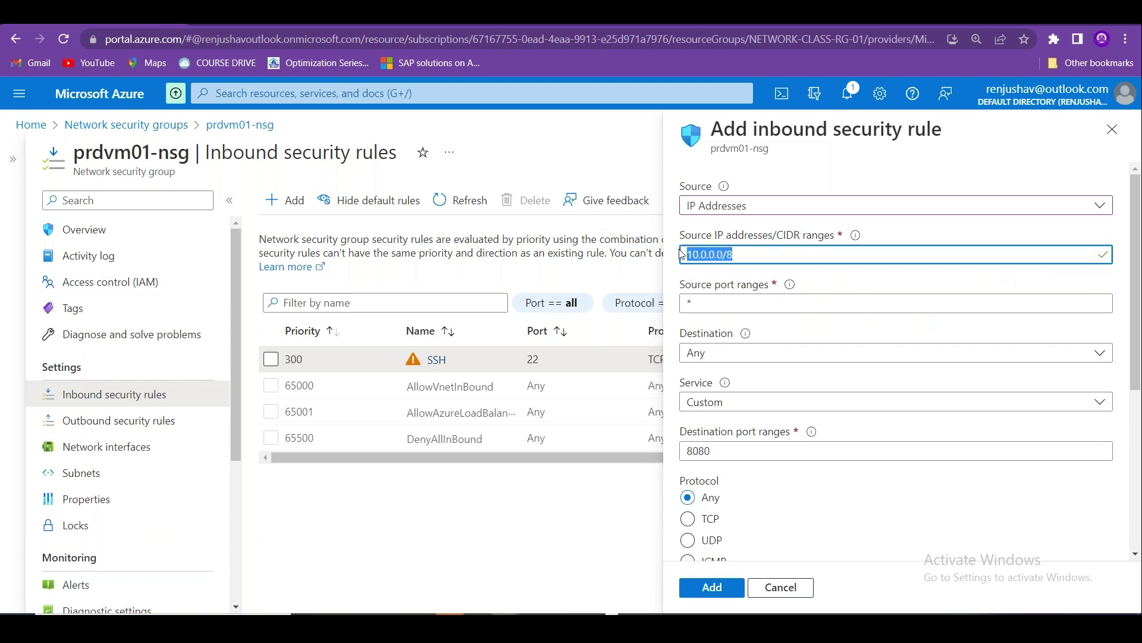
Clear the 10.0.0.0/8 range out of the source IP addresses field.
click(745, 252)
text(.)
key(BackSpace)
key(BackSpace)
key(BackSpace)
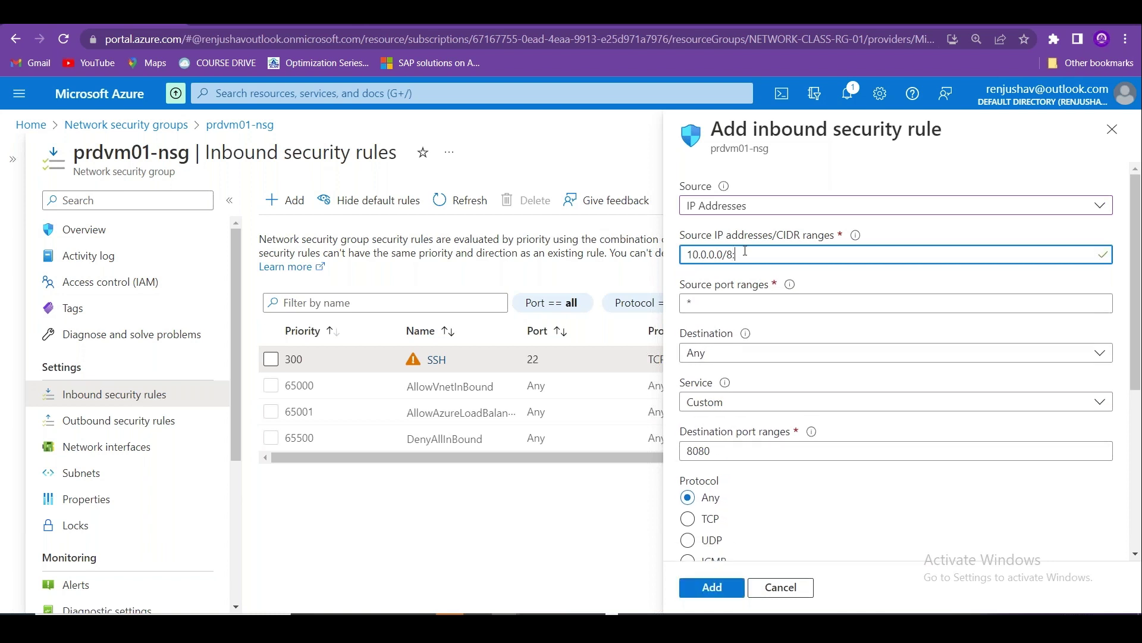
key(BackSpace)
key(BackSpace)
key(BackSpace)
key(BackSpace)
key(BackSpace)
key(BackSpace)
key(BackSpace)
key(BackSpace)
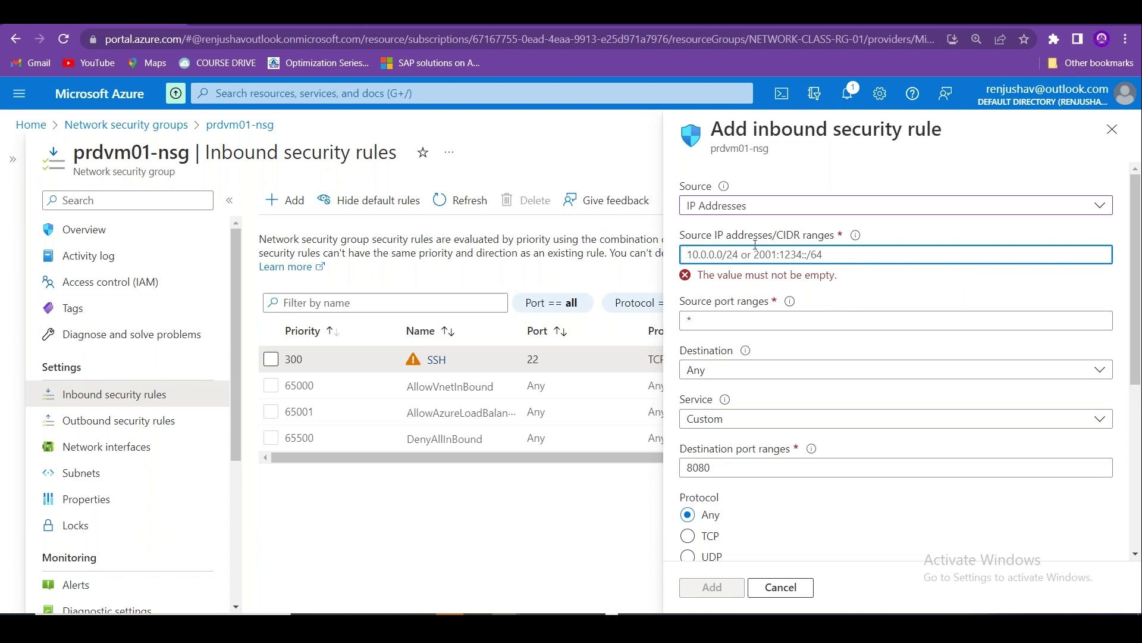
click(845, 27)
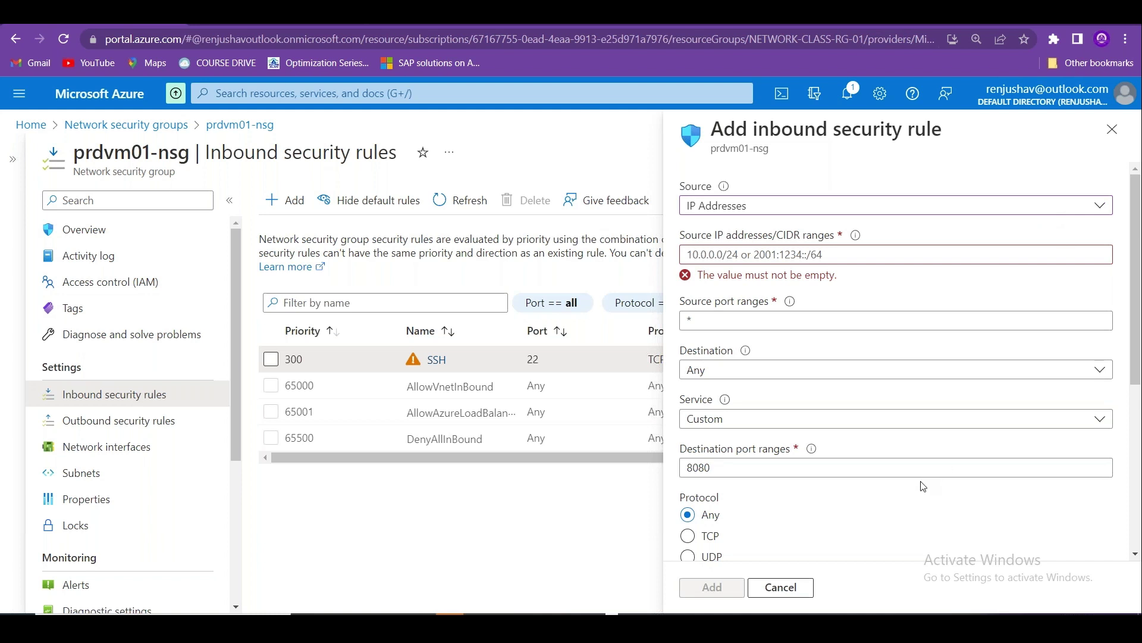
Paste the comma-separated list of /24 CIDR ranges into the source field and select it.
click(715, 248)
text(10.5.120.0/24,10.5.20.0/24,10.6.20.0/24,172.25.20.0/24,205.219.111.32/27,209.144.197.0/24)
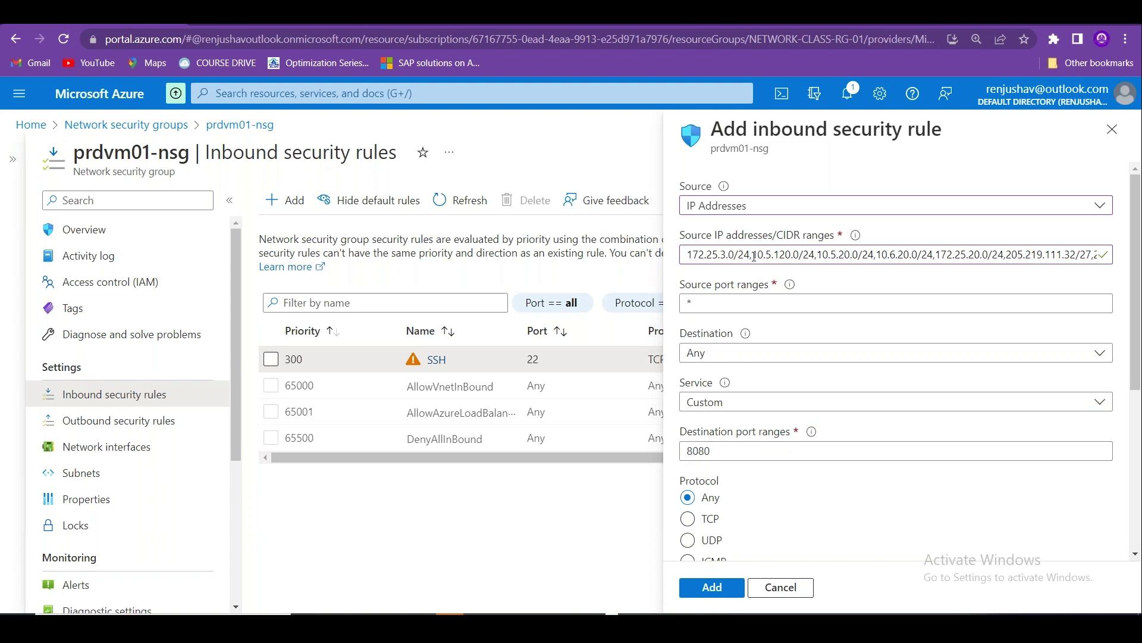
click(755, 257)
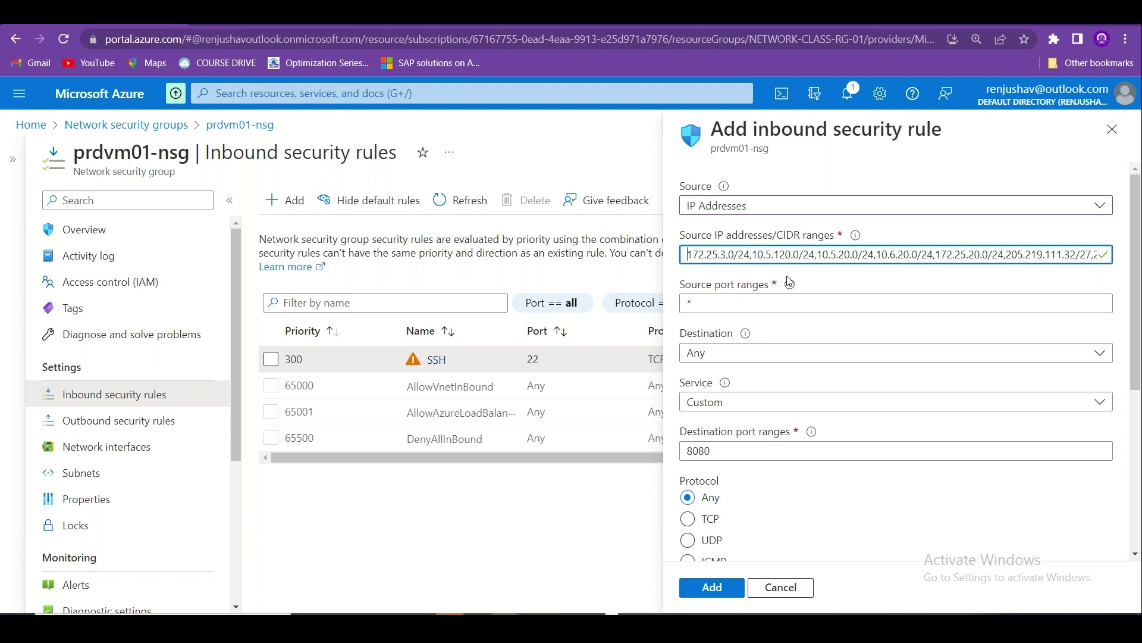
key(shift+Right)
key(shift+Right)
key(shift+Right)
key(shift+Right)
key(shift+Right)
key(shift+Right)
key(shift+Right)
key(shift+Right)
key(shift+Right)
key(shift+Right)
key(shift+Right)
key(shift+Right)
key(shift+Right)
key(shift+Right)
key(shift+Right)
key(shift+Right)
key(shift+Right)
key(shift+Right)
key(shift+Right)
key(shift+Right)
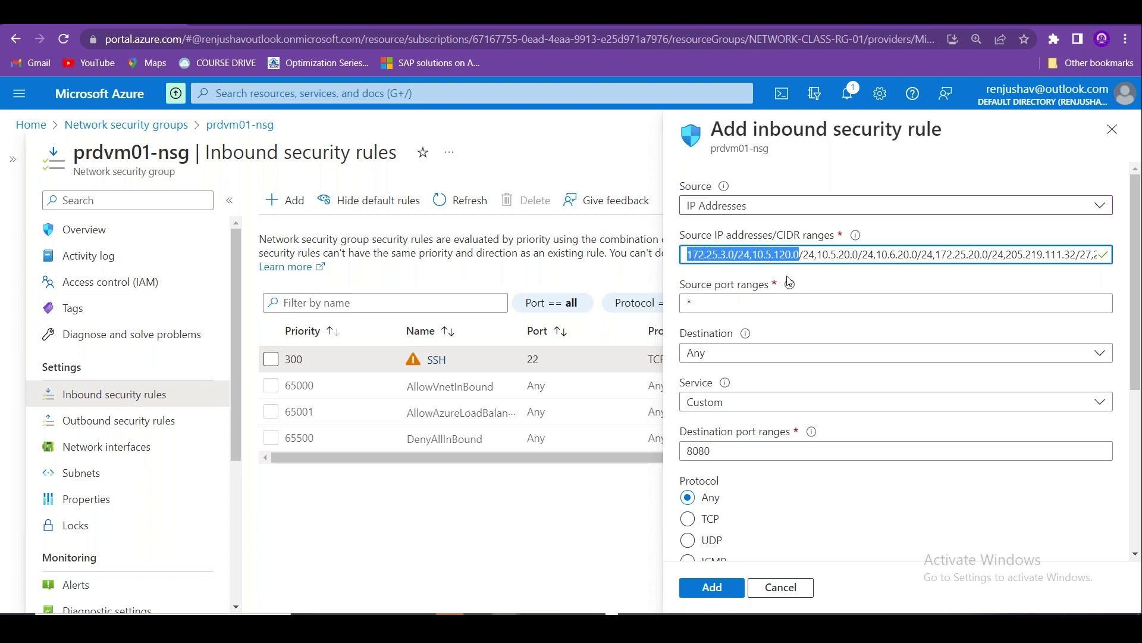
key(shift+Right)
key(shift+Right)
key(shift+Right)
key(shift+Right)
key(shift+Right)
key(shift+Right)
key(shift+Right)
key(shift+Right)
key(shift+Right)
key(shift+Right)
key(shift+Right)
key(shift+Right)
key(shift+Right)
key(shift+Right)
key(shift+Right)
key(shift+Right)
key(shift+Right)
key(shift+Right)
key(shift+Right)
key(shift+Right)
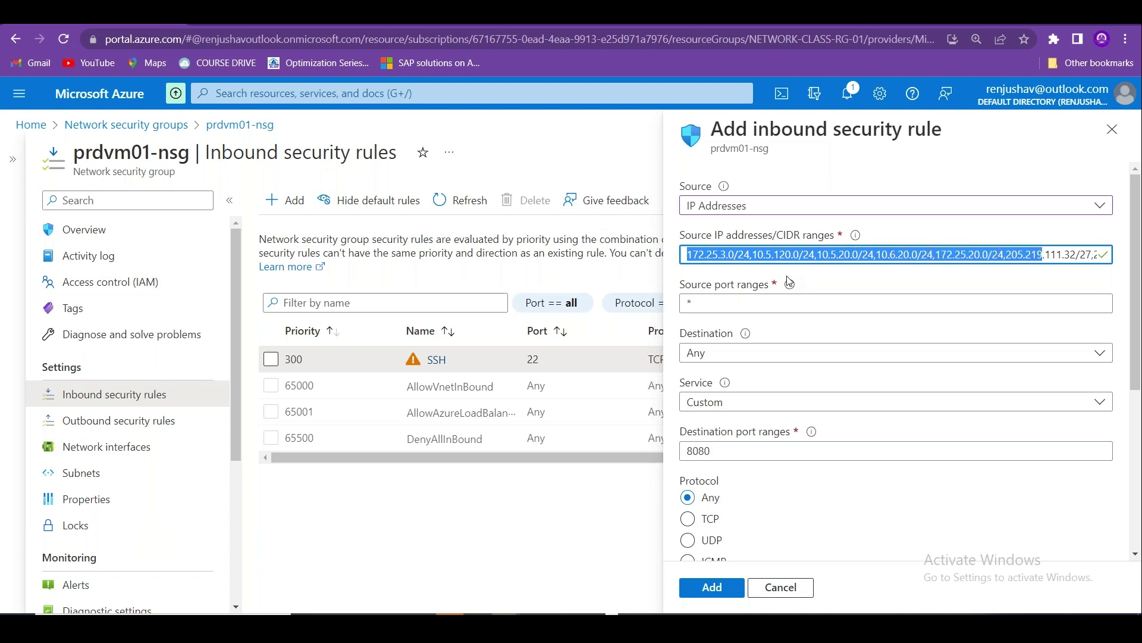
key(shift+Right)
key(shift+Right)
key(shift+Right)
key(shift+Right)
key(shift+Right)
key(shift+Right)
key(shift+Right)
key(shift+Right)
key(shift+Right)
key(shift+Right)
key(shift+Right)
key(shift+Right)
key(shift+Right)
key(shift+Right)
key(shift+Right)
key(shift+Right)
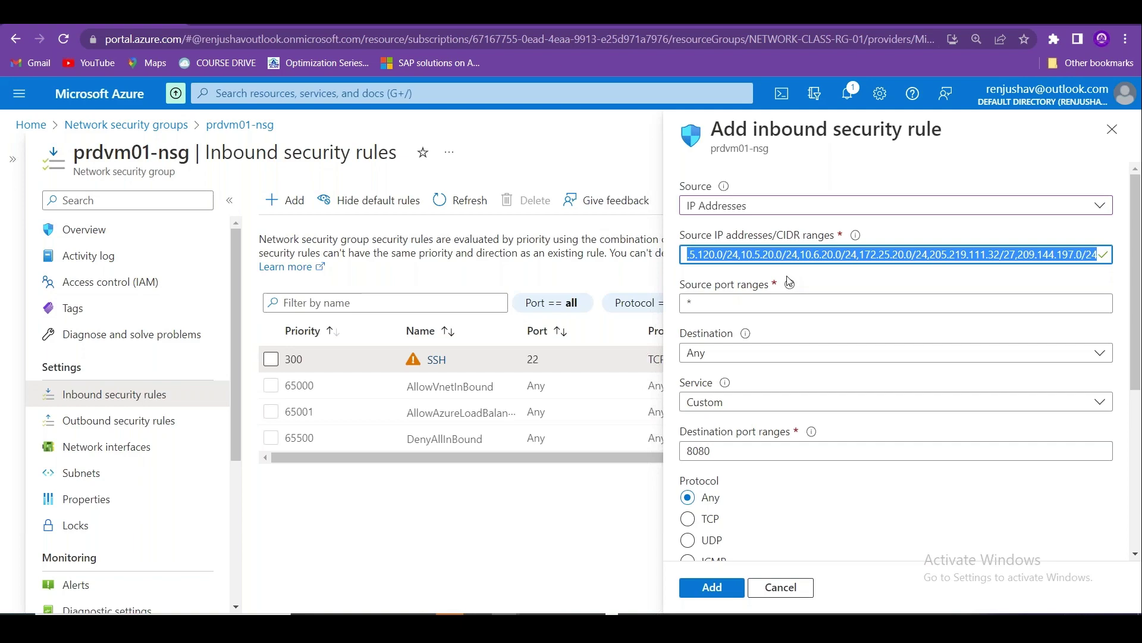
key(alt+Tab)
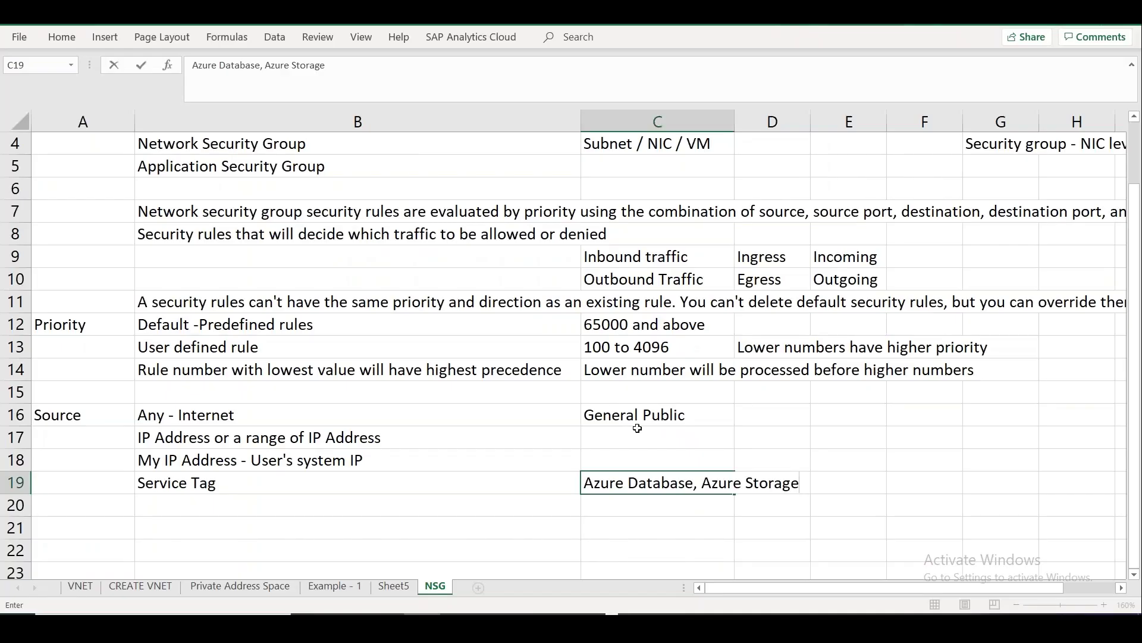
Write 'it should be comma separated and without space' in C17.
click(656, 435)
text(R)
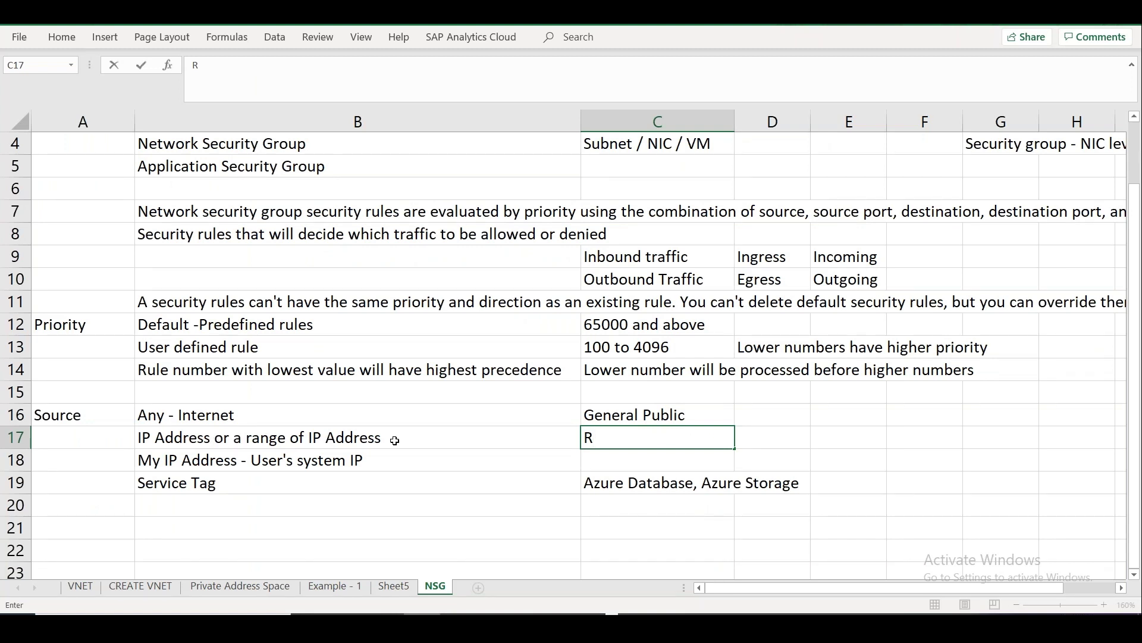
key(BackSpace)
text(it should)
key(BackSpace)
key(BackSpace)
text(d)
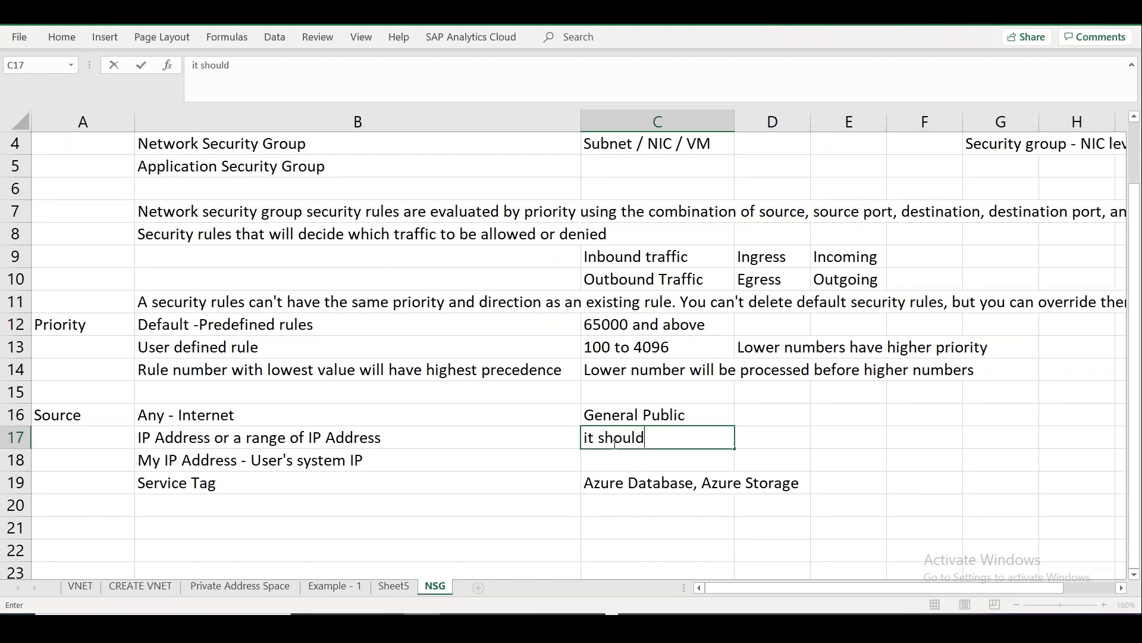
text( be comma sepa)
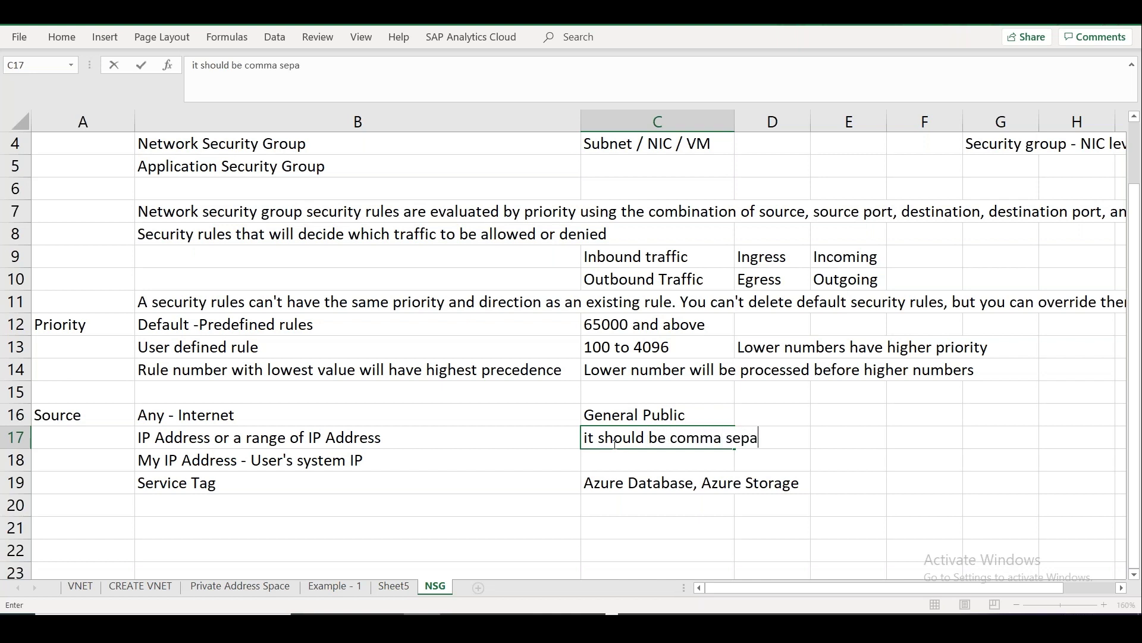
text(rated without sp)
key(BackSpace)
key(BackSpace)
key(BackSpace)
key(BackSpace)
key(BackSpace)
key(BackSpace)
key(BackSpace)
key(BackSpace)
key(BackSpace)
key(BackSpace)
key(BackSpace)
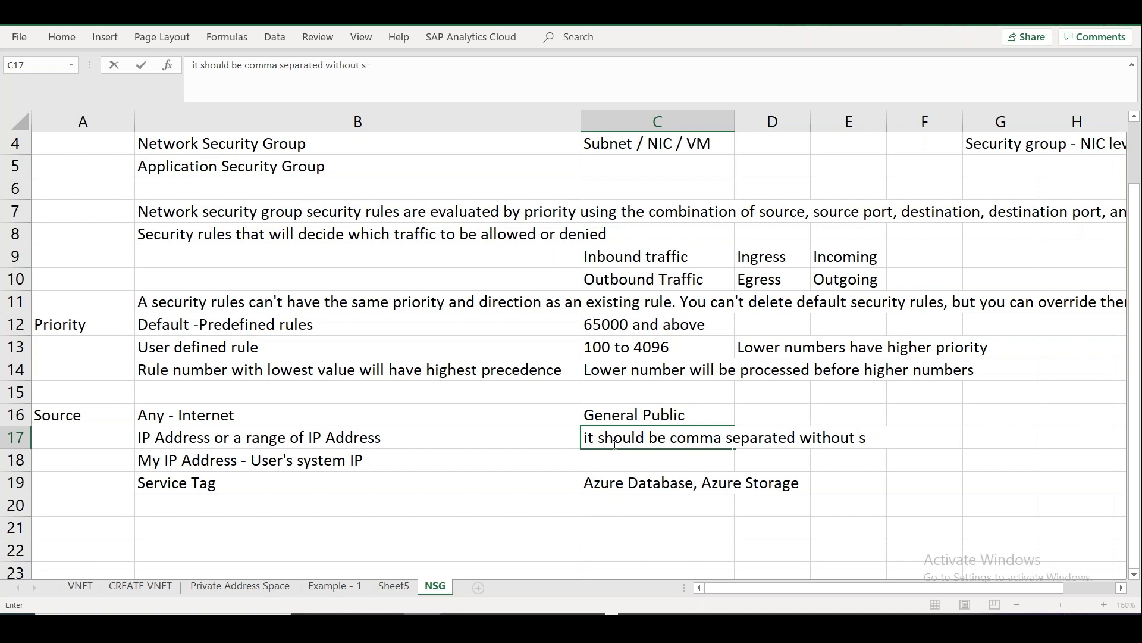
text(and wih)
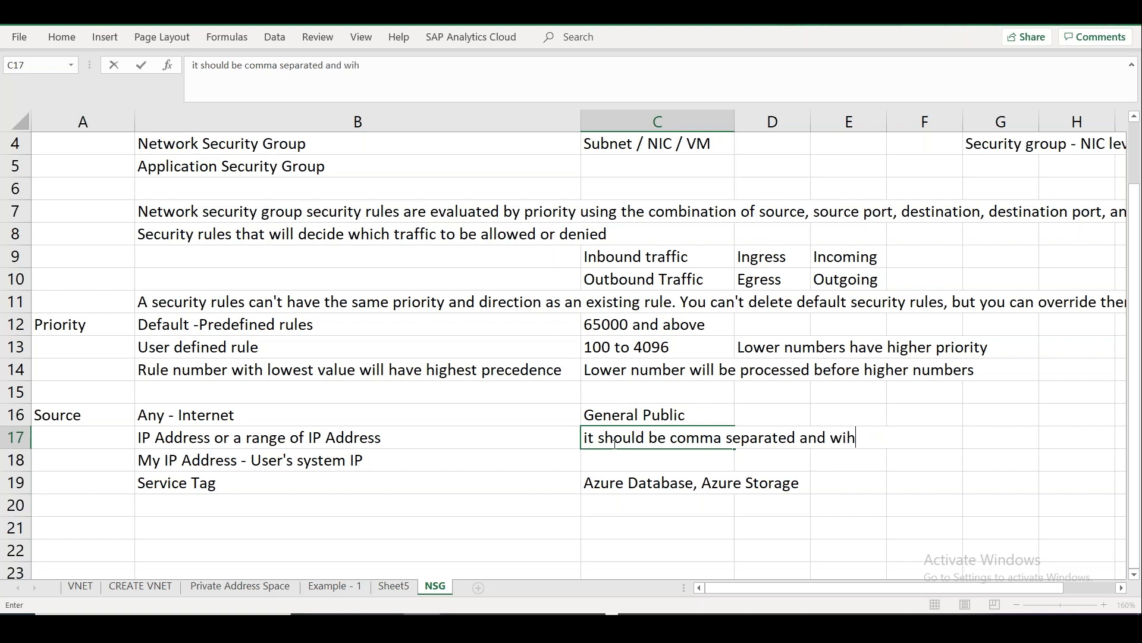
key(BackSpace)
text(thout space)
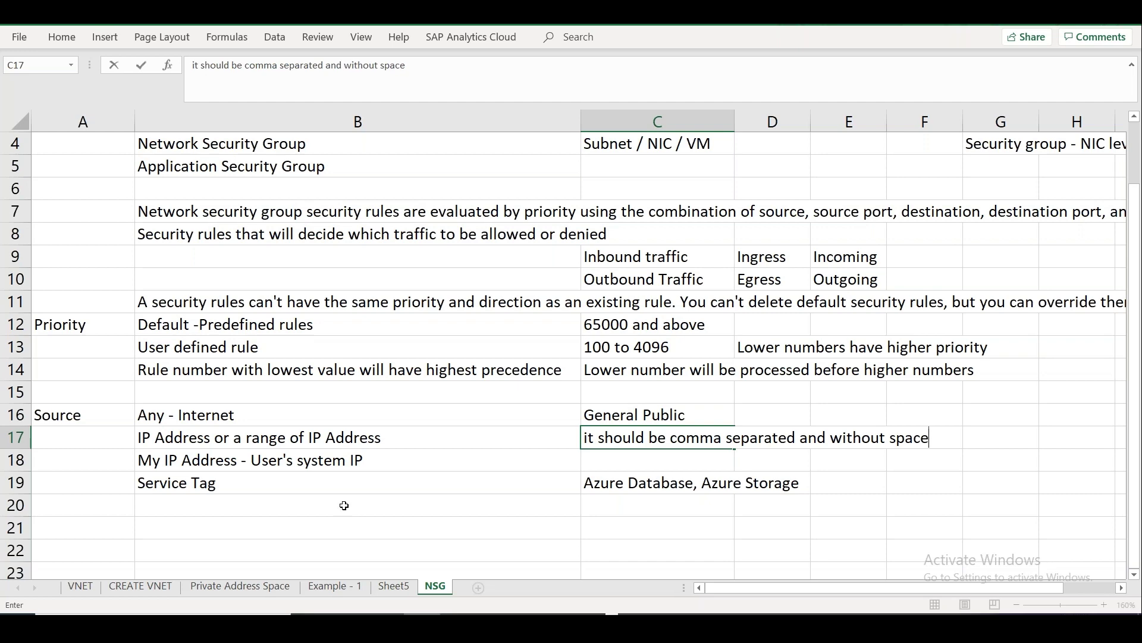
click(344, 506)
click(356, 482)
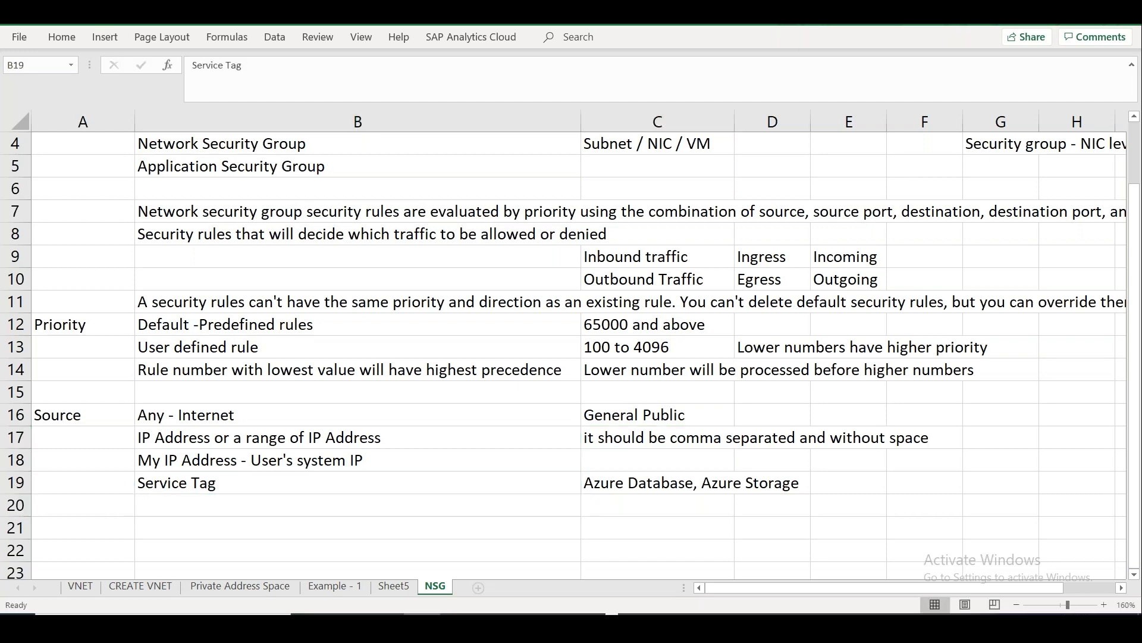
key(alt+Tab)
Set the rule's source to Service Tag and scroll through the available source service tags.
click(782, 204)
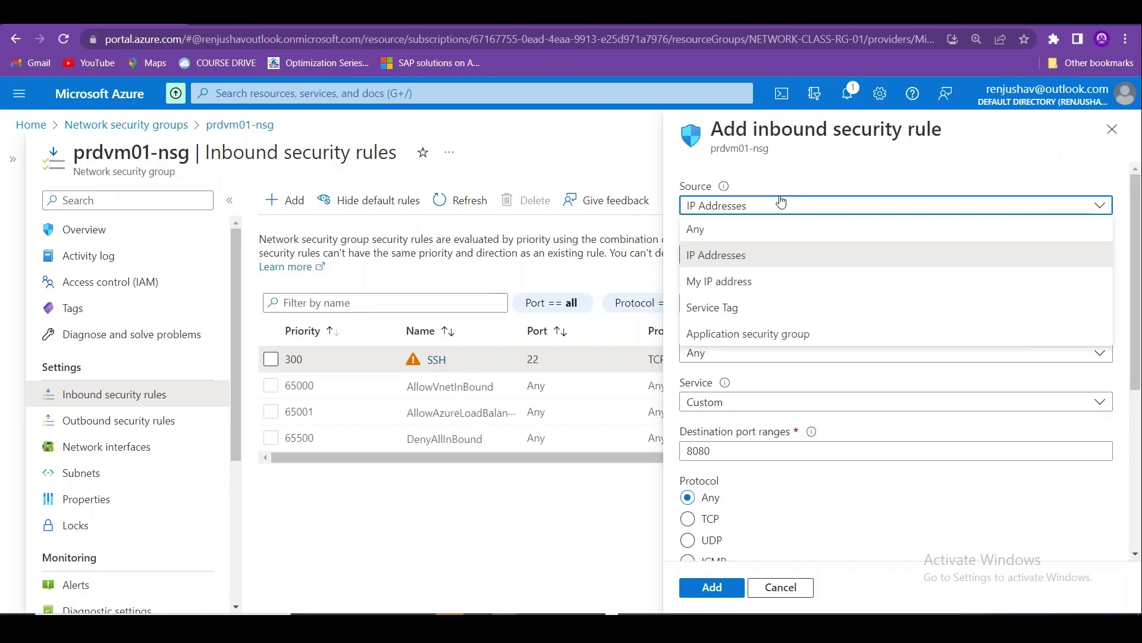
click(757, 308)
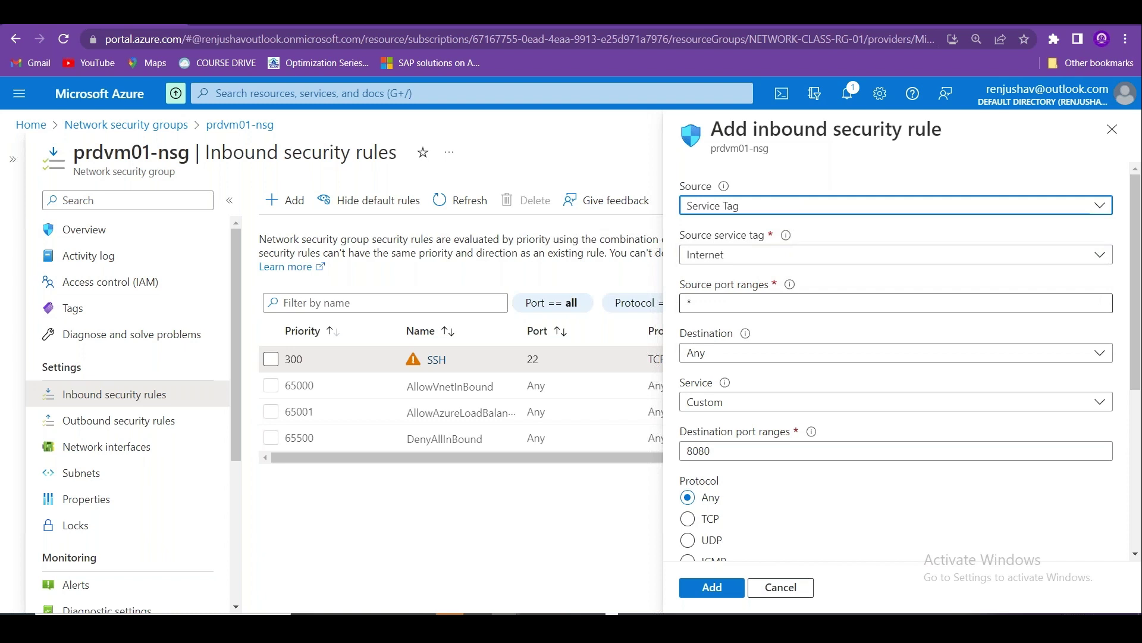
click(751, 256)
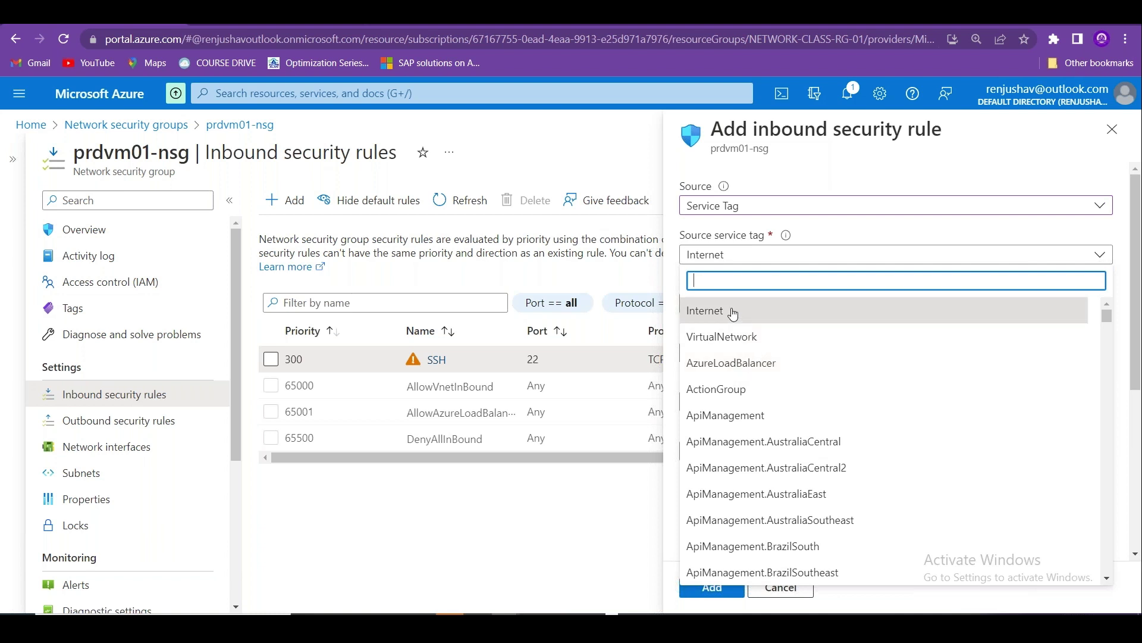
drag(1108, 316, 1112, 388)
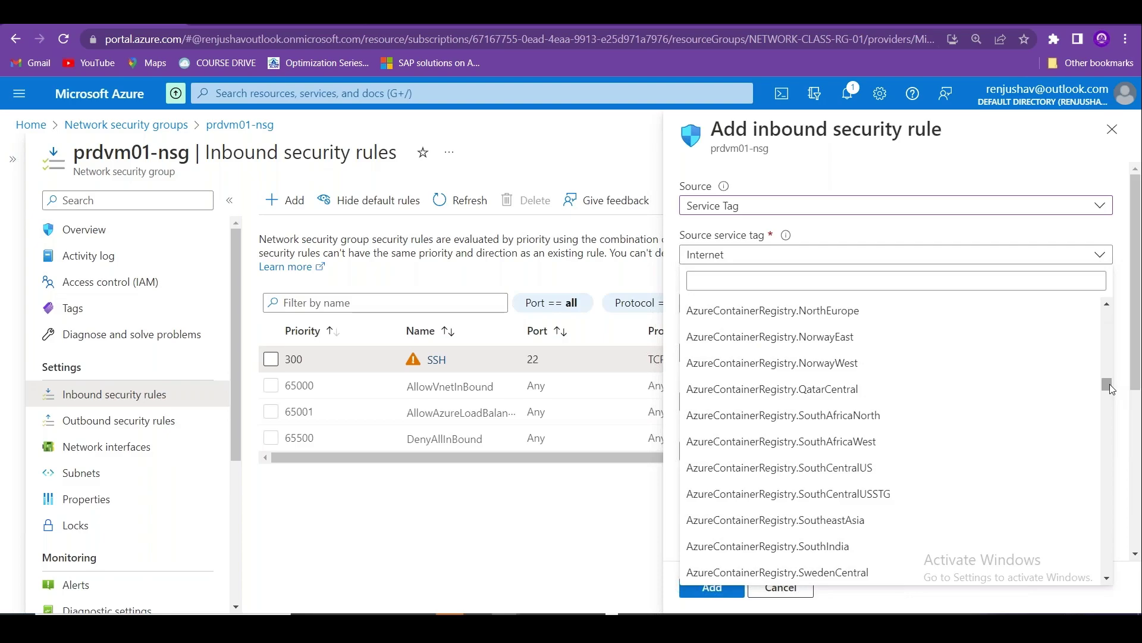
key(alt+Tab)
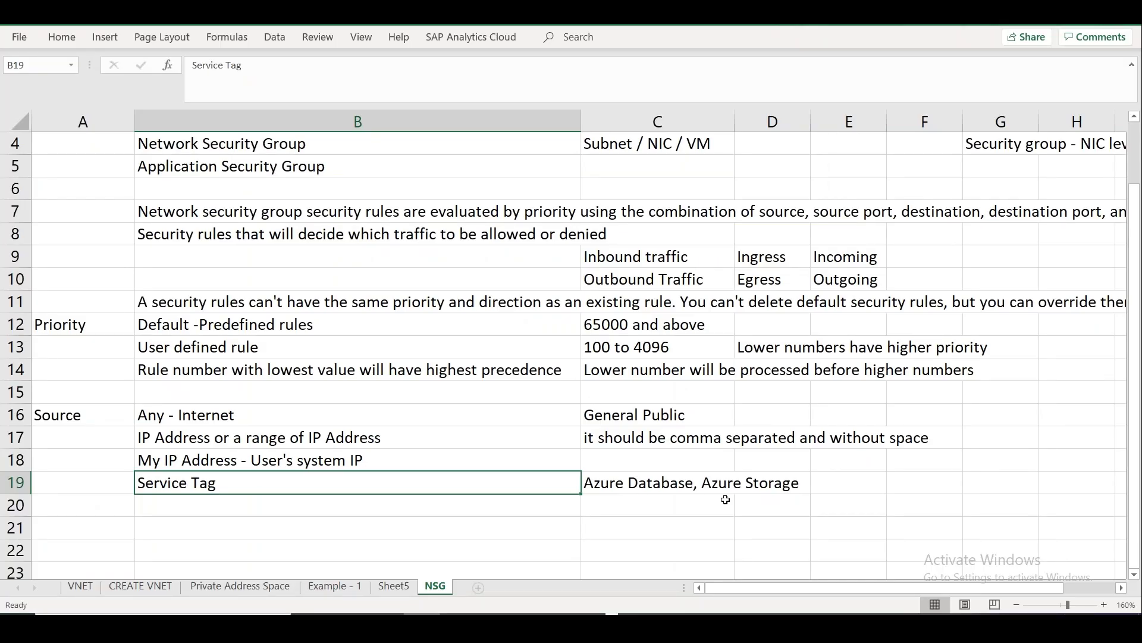
Append ', Load balancer' to the service tag examples in C19.
click(689, 481)
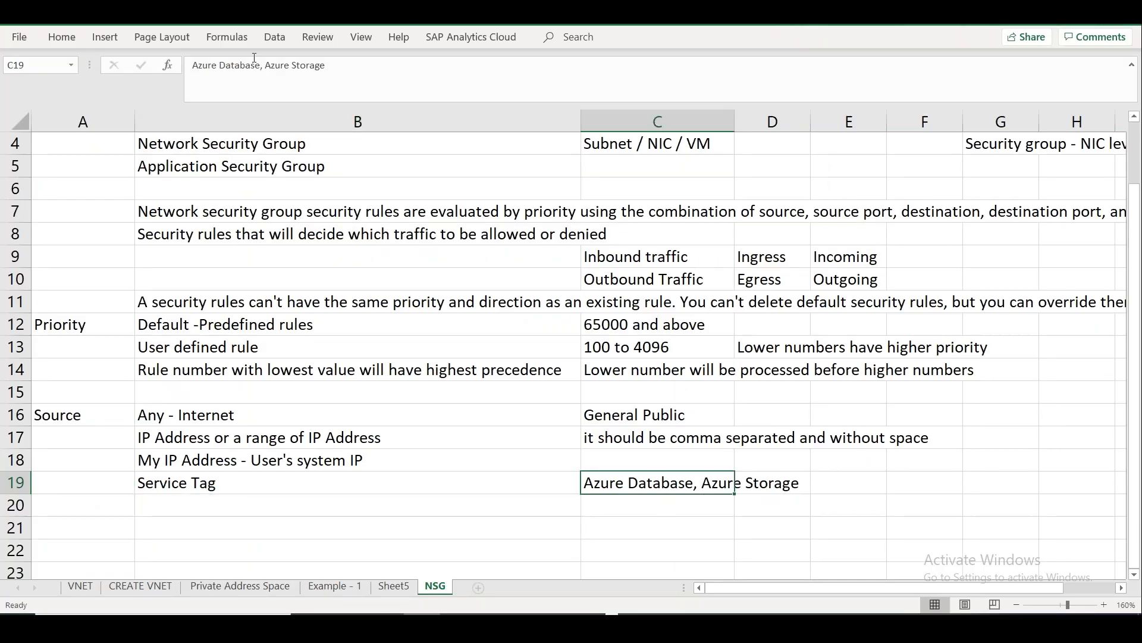
click(331, 58)
text(, L)
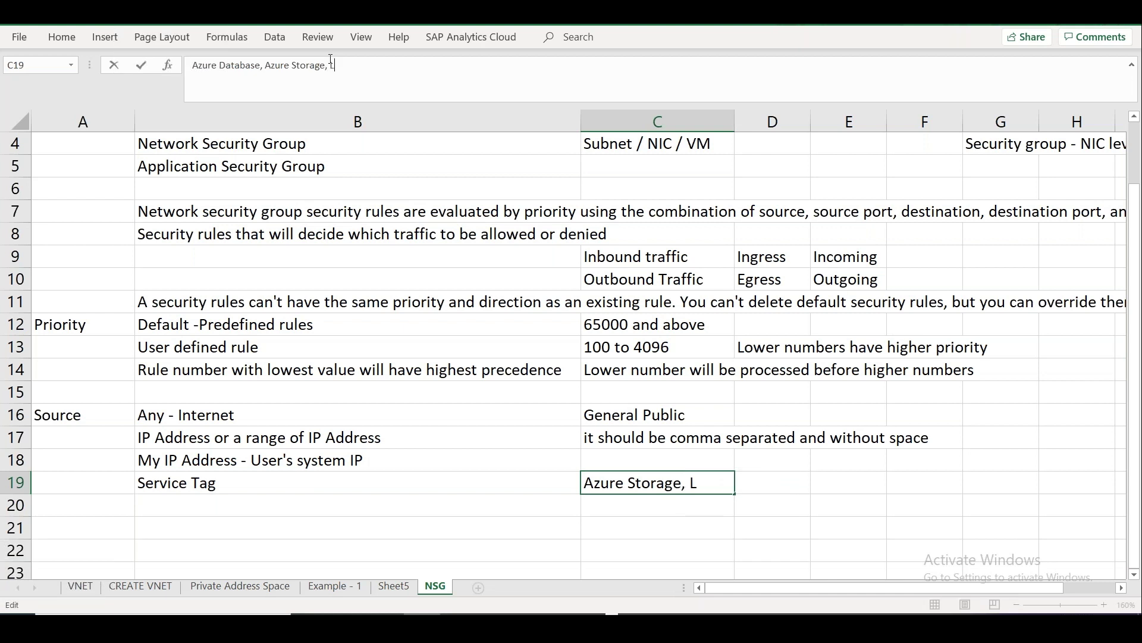
text(oad balancer)
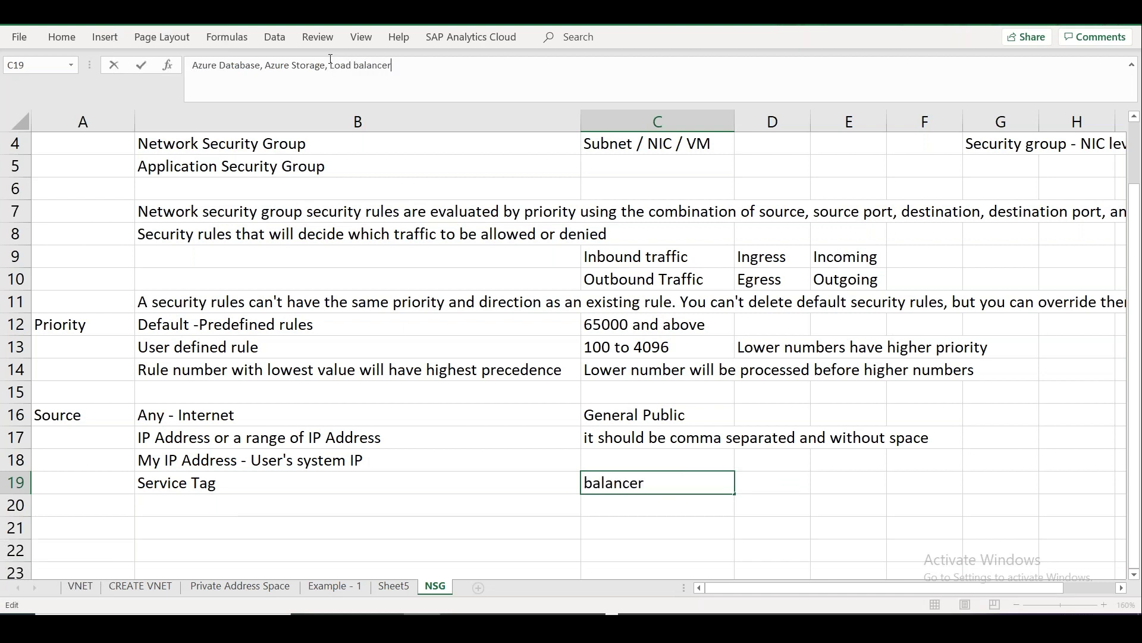
key(alt+Tab)
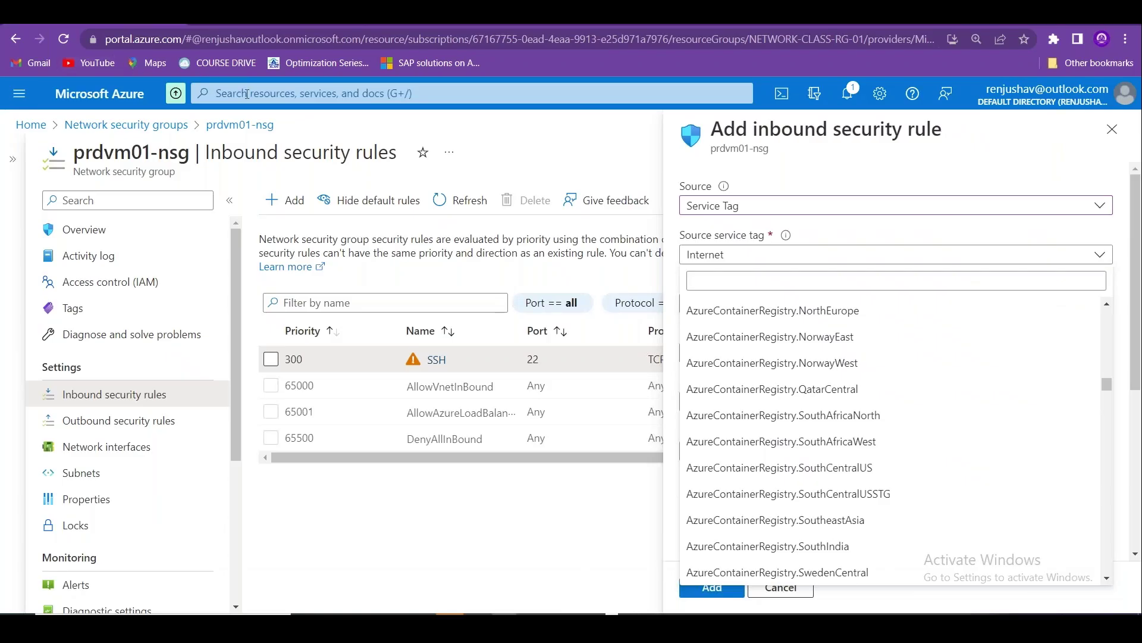
Search the Azure portal for 'Azure database', then change the search to 'Azure storage'.
click(247, 94)
text(Azure database)
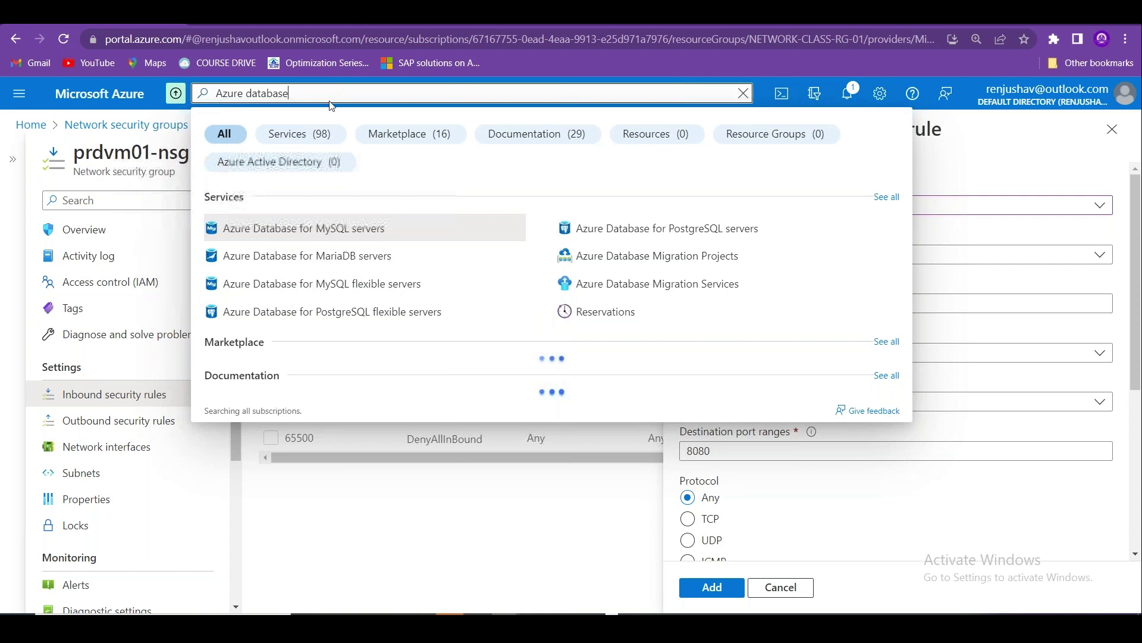
double_click(260, 94)
text(storage)
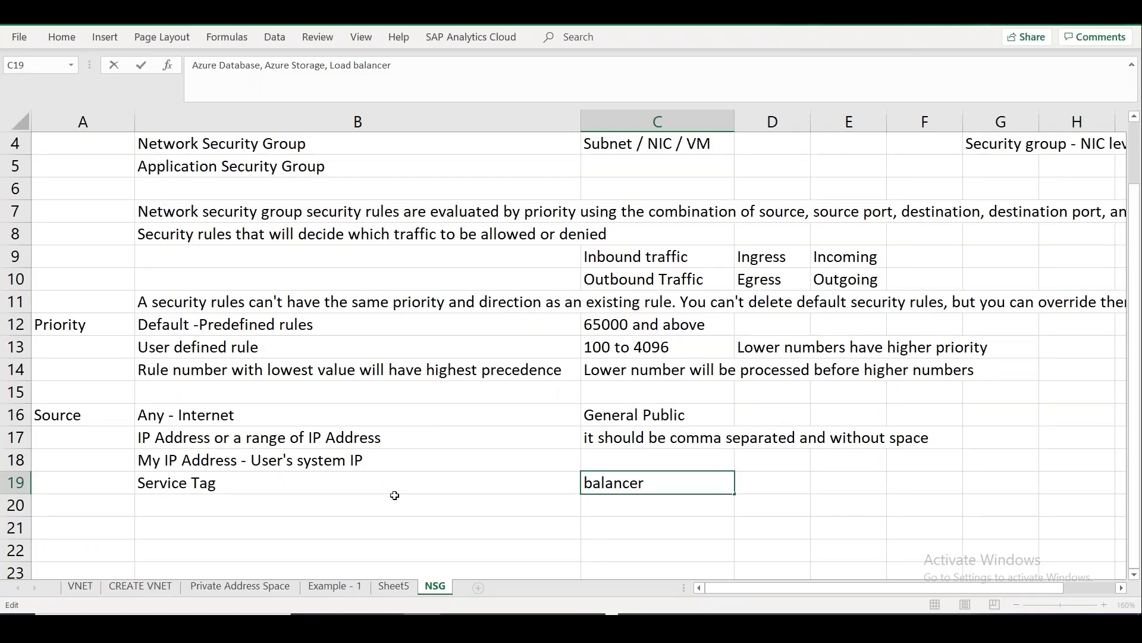
Commit C19's three service tag examples and reopen the Azure rule's Source list.
key(Return)
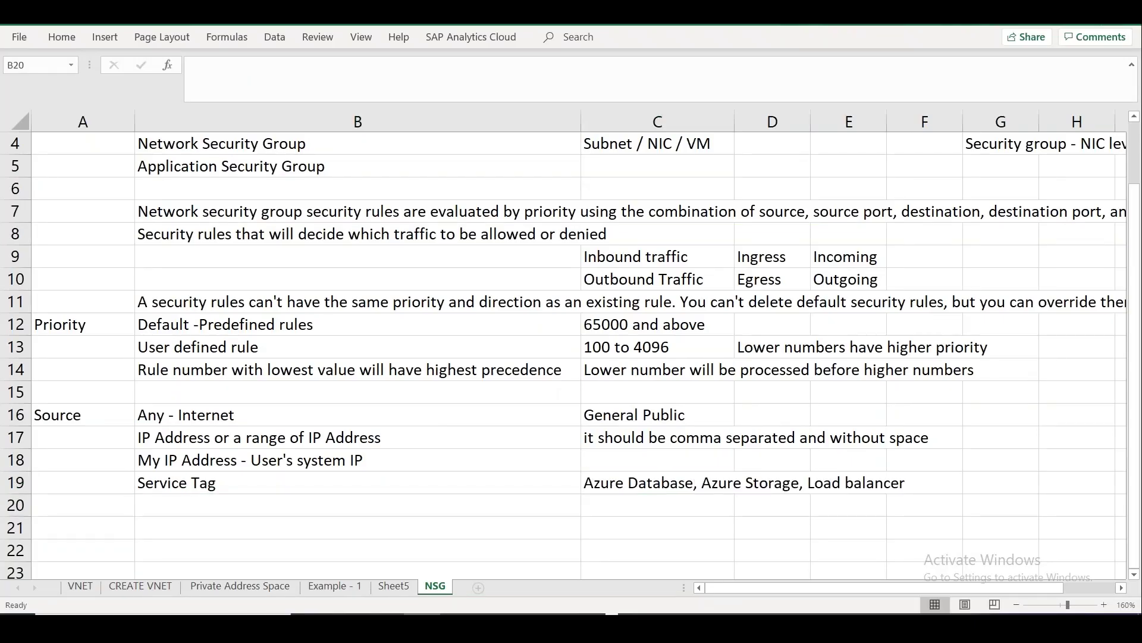
key(alt+Tab)
click(1029, 204)
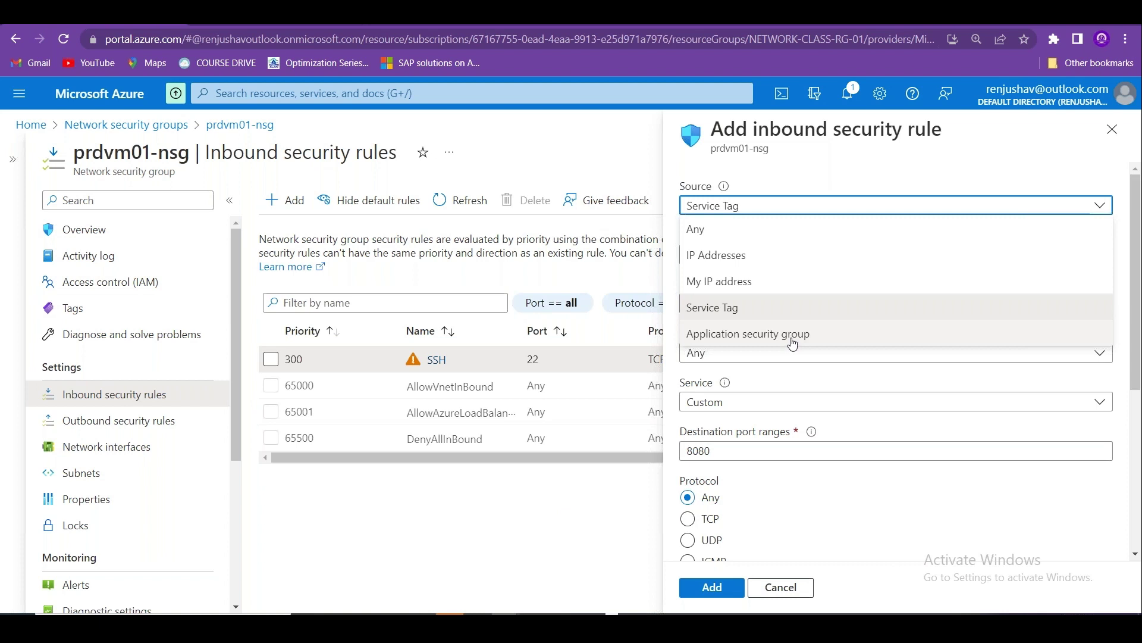
Choose Application security group as the source, then show PowerPoint's Virtual Network slide 24.
click(792, 338)
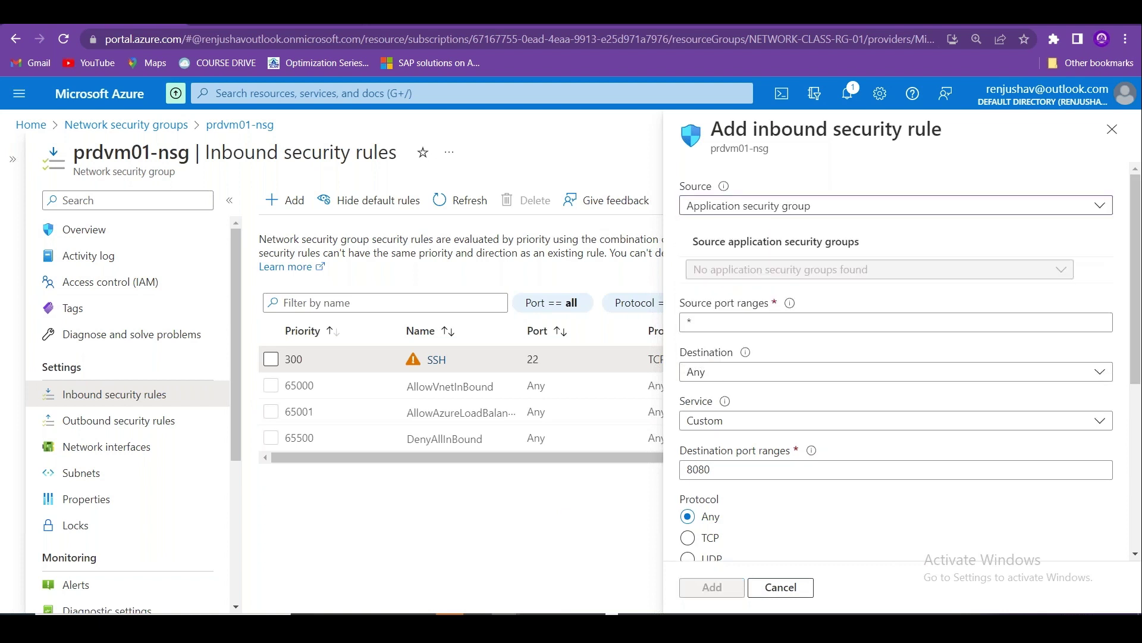
key(alt+Tab)
key(alt+Tab)
key(alt+Tab)
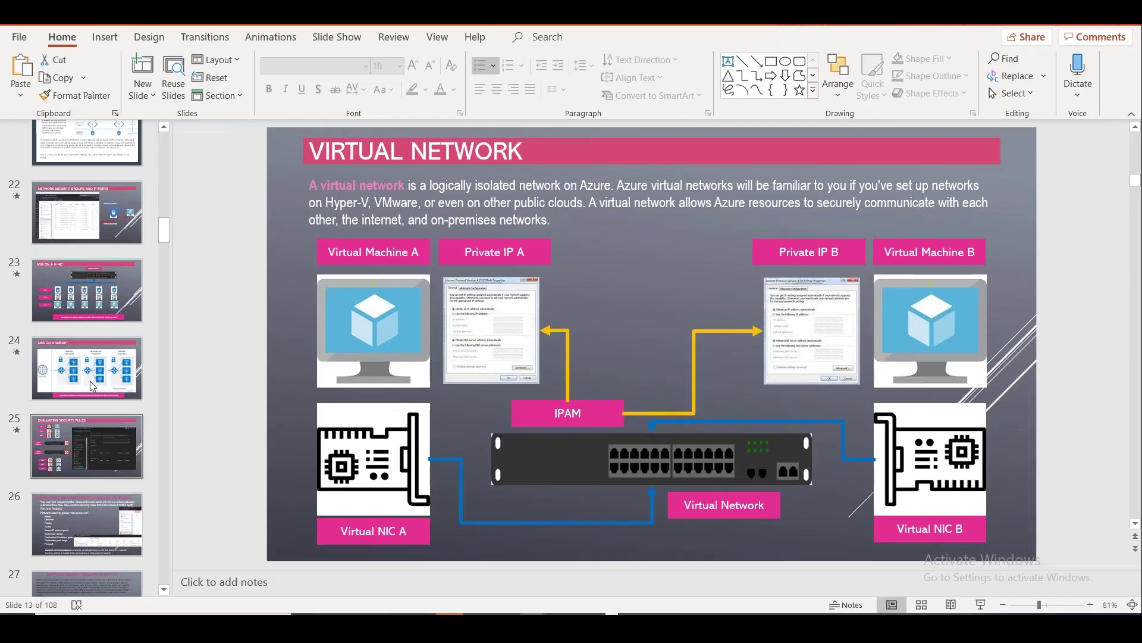
click(94, 378)
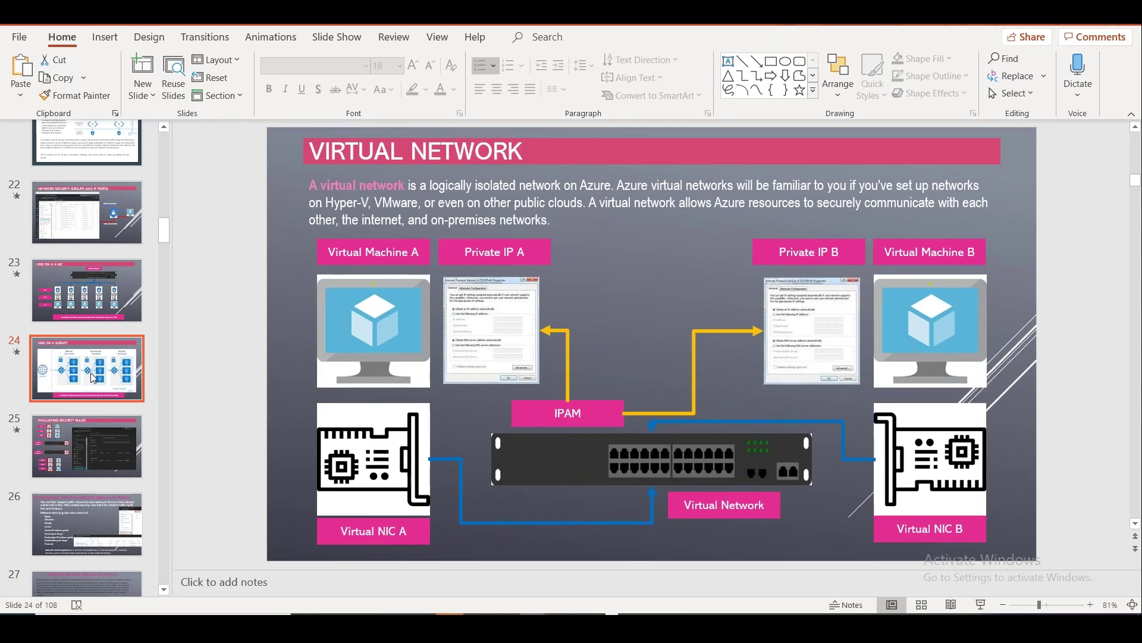
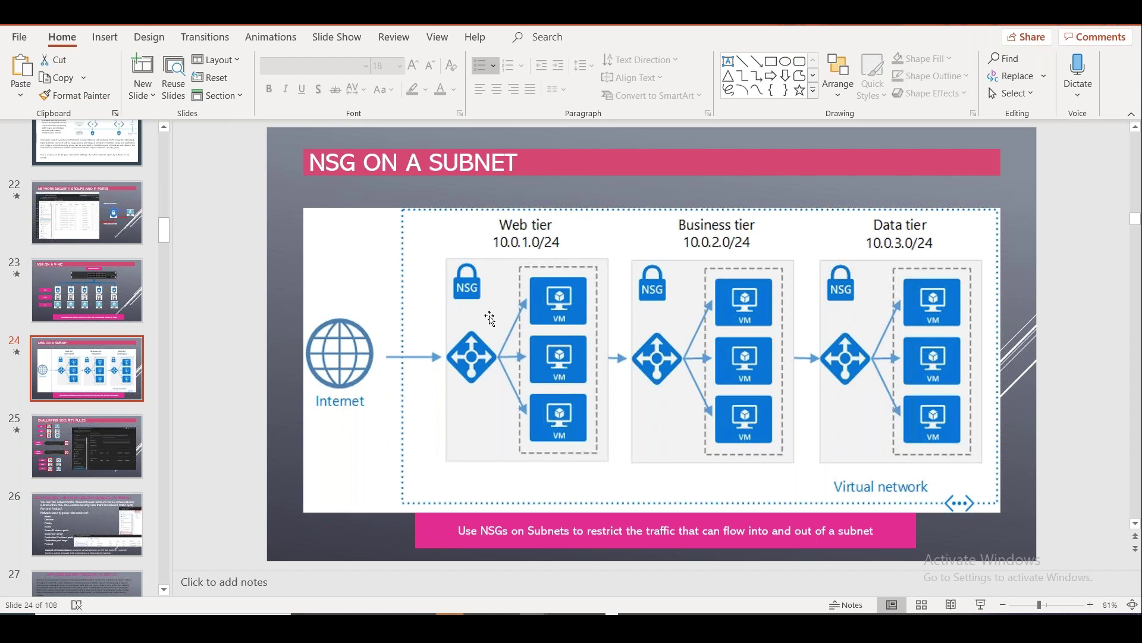
Leave PowerPoint and return to the prdvm01-nsg Add inbound security rule form.
key(alt)
key(Escape)
key(alt+Tab)
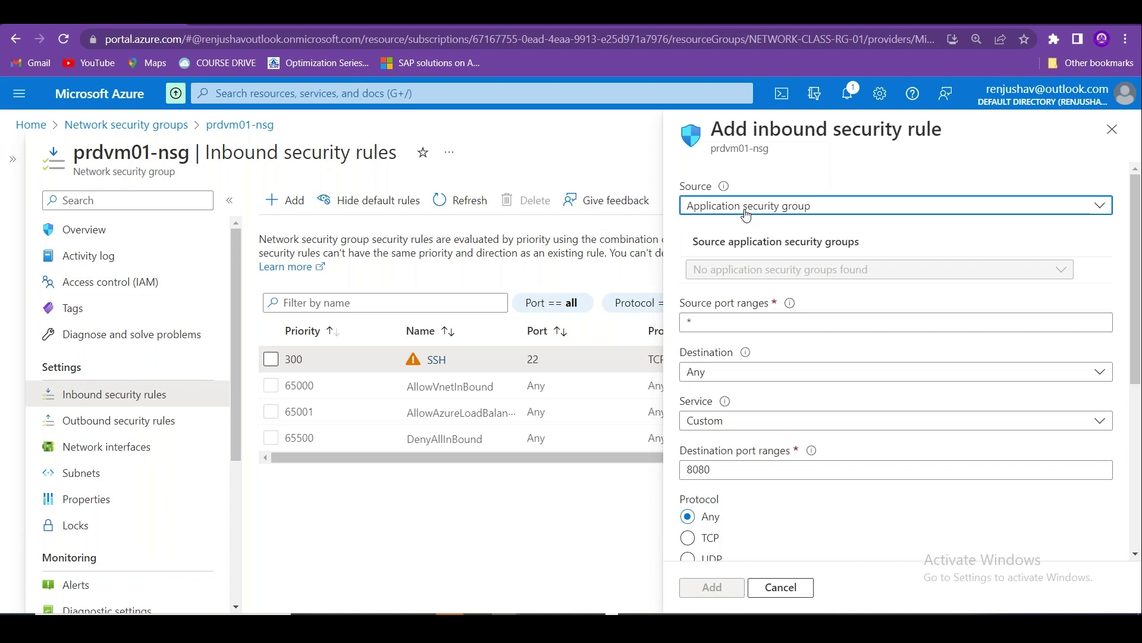
Note 'Application SG' as a rule source option in cell B20 of the NSG sheet.
click(1012, 205)
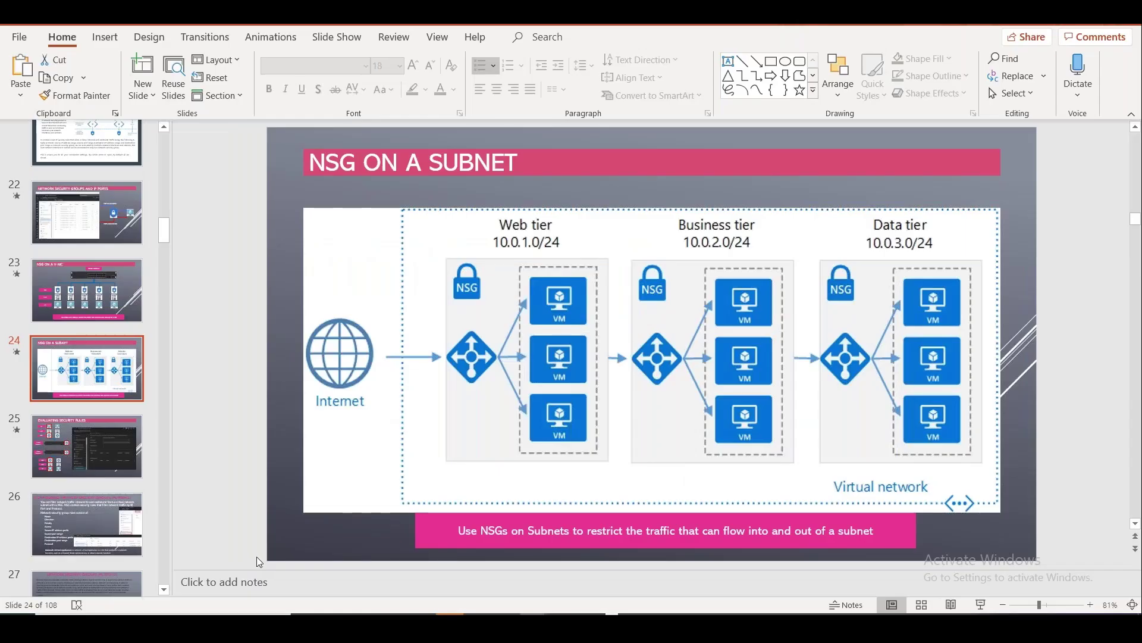
key(alt+Tab)
text(Application S)
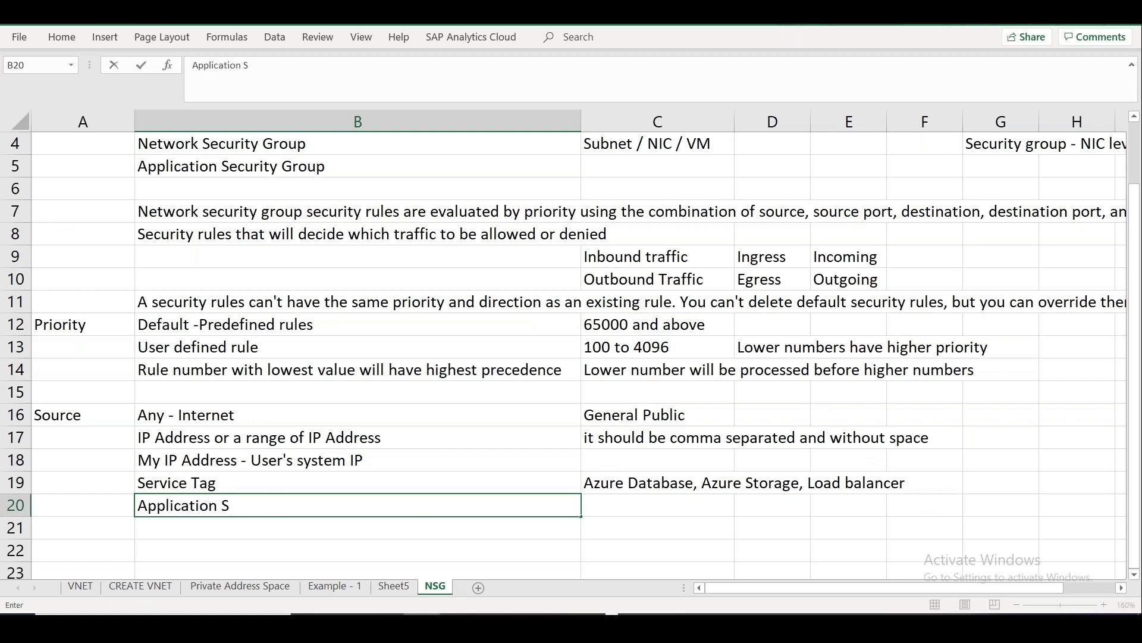
text(G)
Launch Paint with mspaint from the Run prompt.
key(super+r)
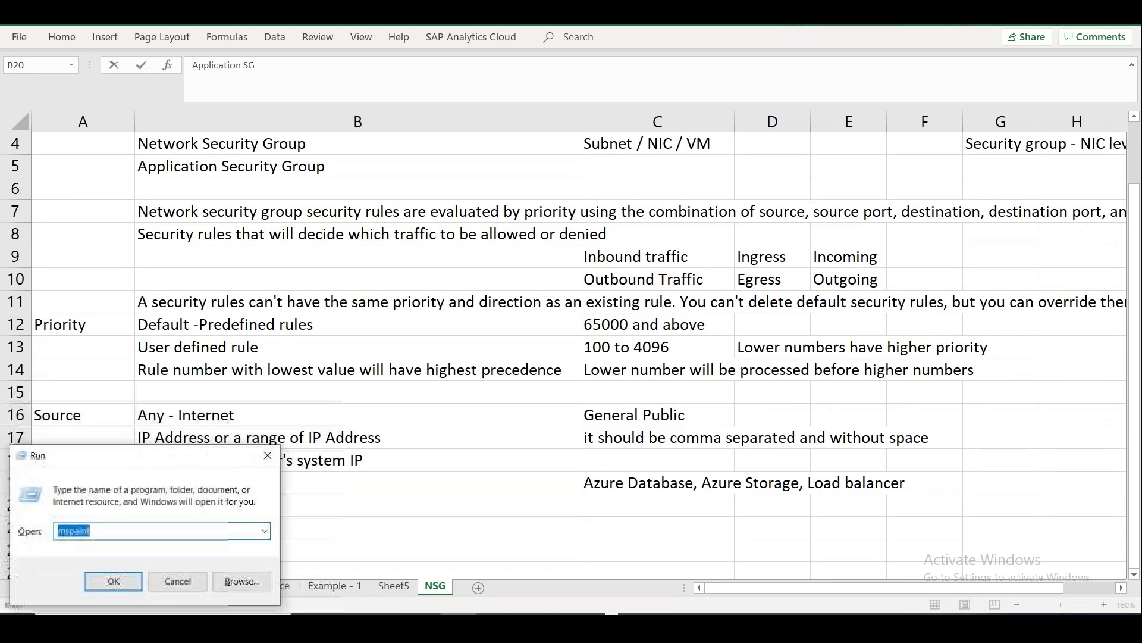
text(mspaint)
key(Return)
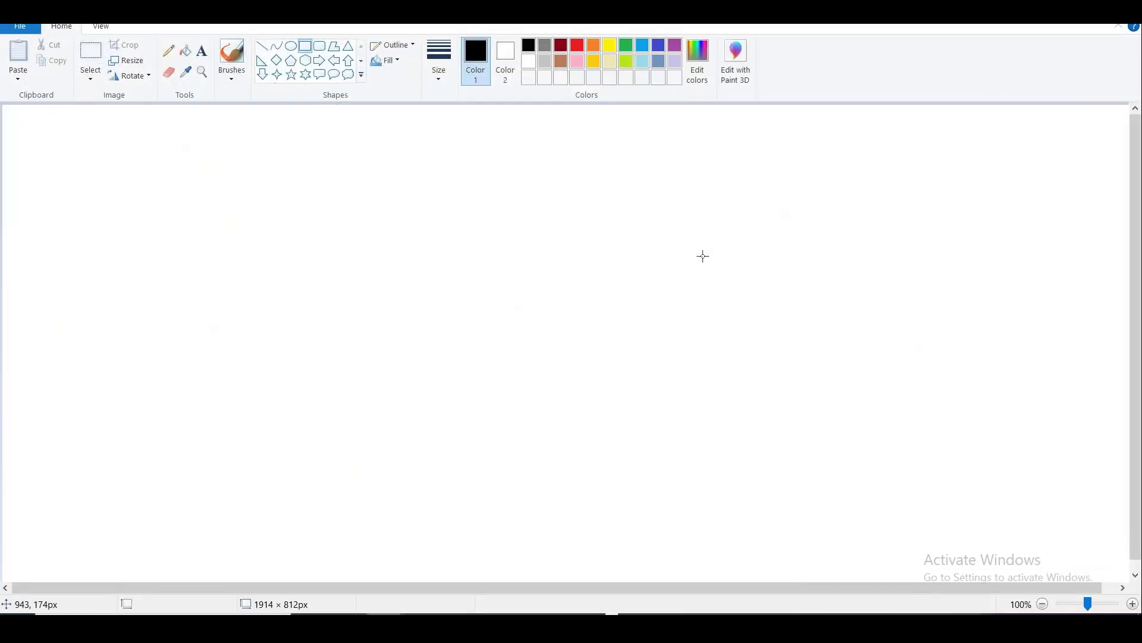
Draw a large box on the right containing three small squares.
mouse_move(713, 206)
mouse_down()
mouse_move(801, 408)
mouse_move(890, 506)
mouse_move(931, 526)
mouse_up()
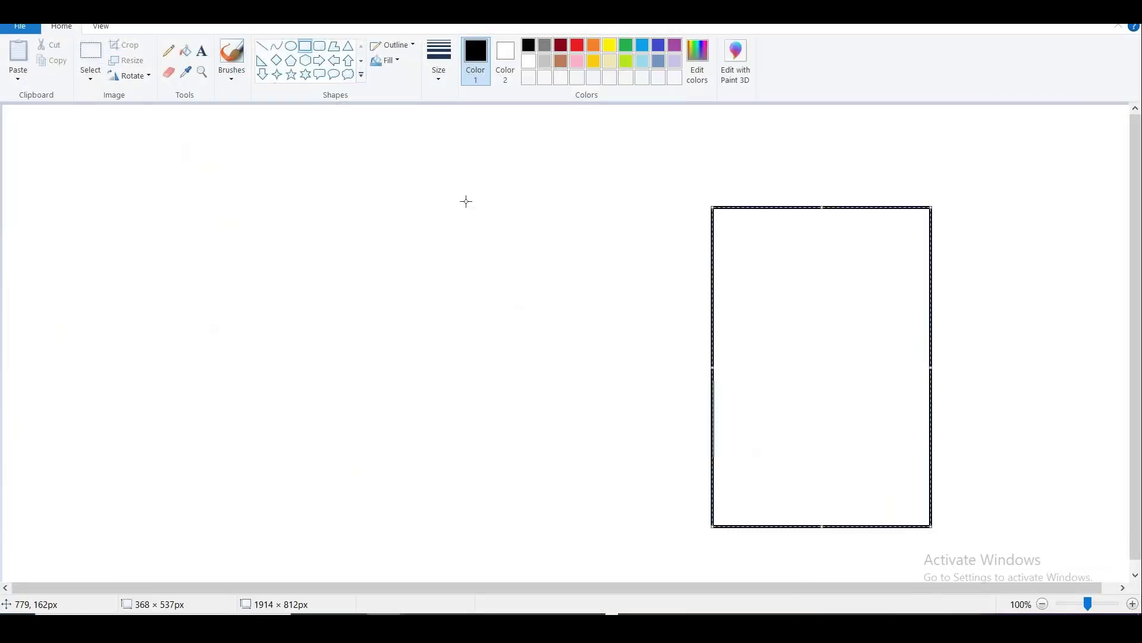
click(305, 46)
drag(789, 243, 839, 310)
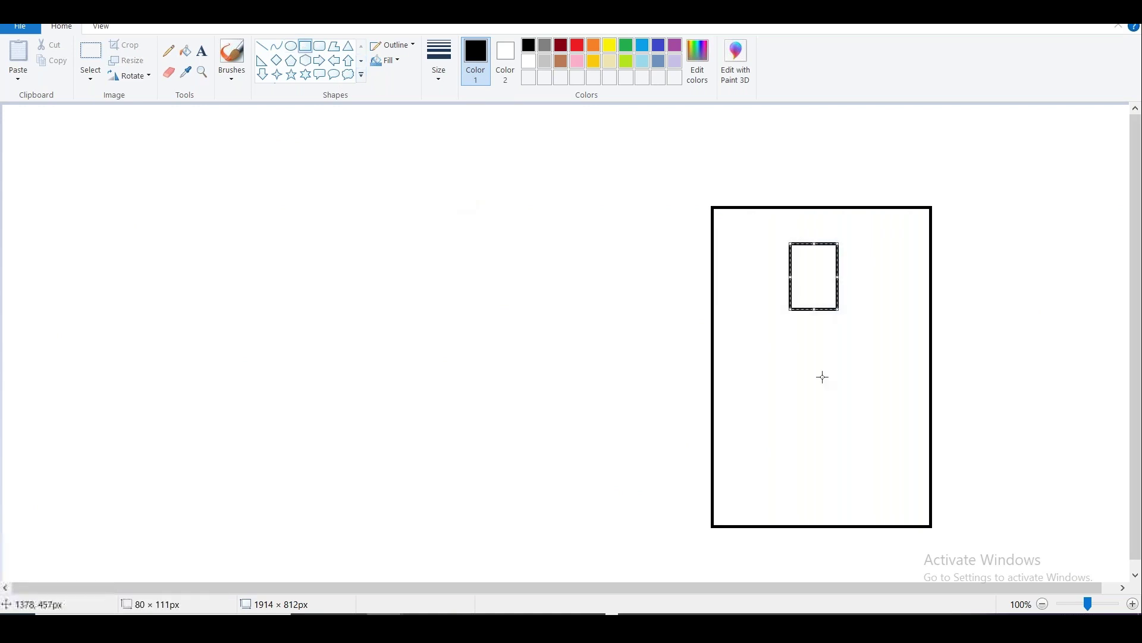
click(799, 347)
drag(799, 346, 840, 390)
click(811, 462)
drag(812, 460, 856, 503)
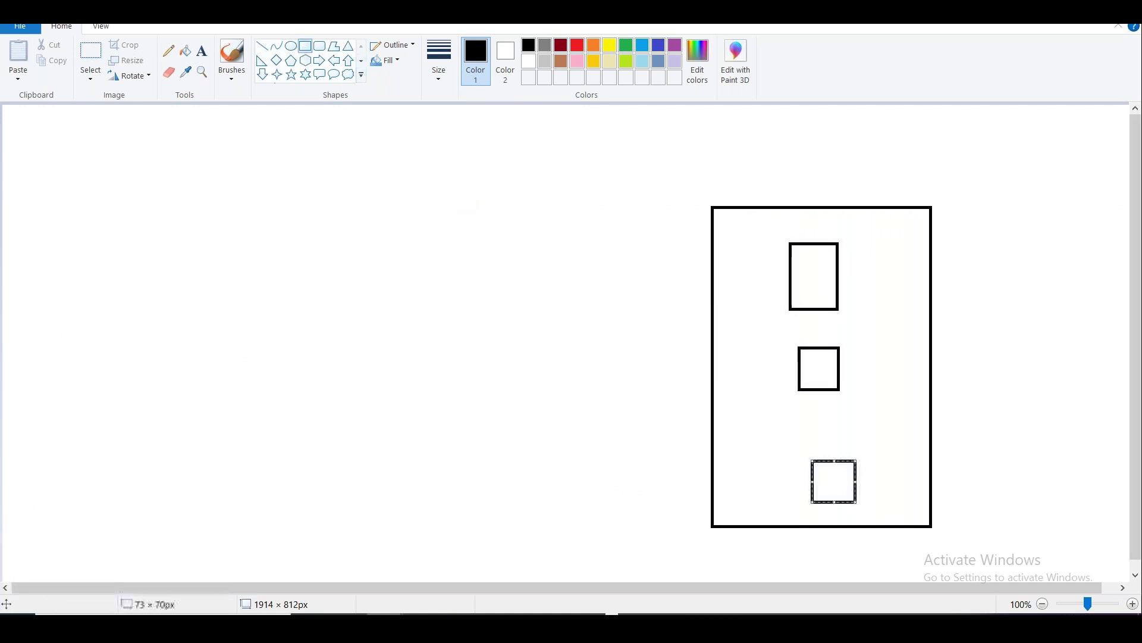
Label the large box 'Database ASG' and the top square 'DB VM1'.
click(203, 51)
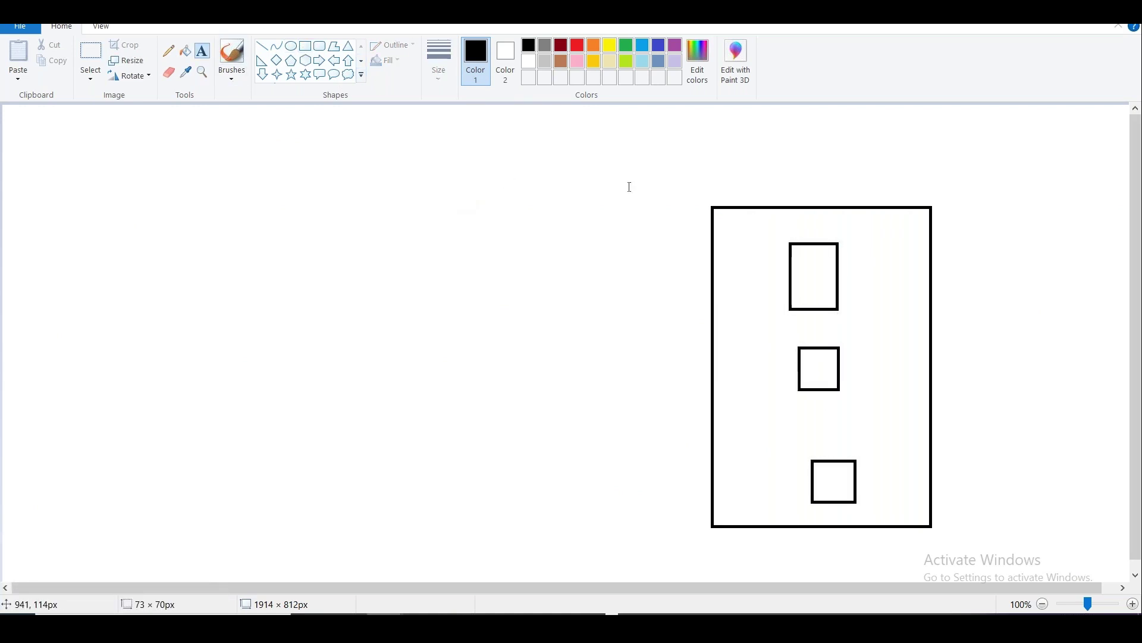
click(721, 215)
text(Databas)
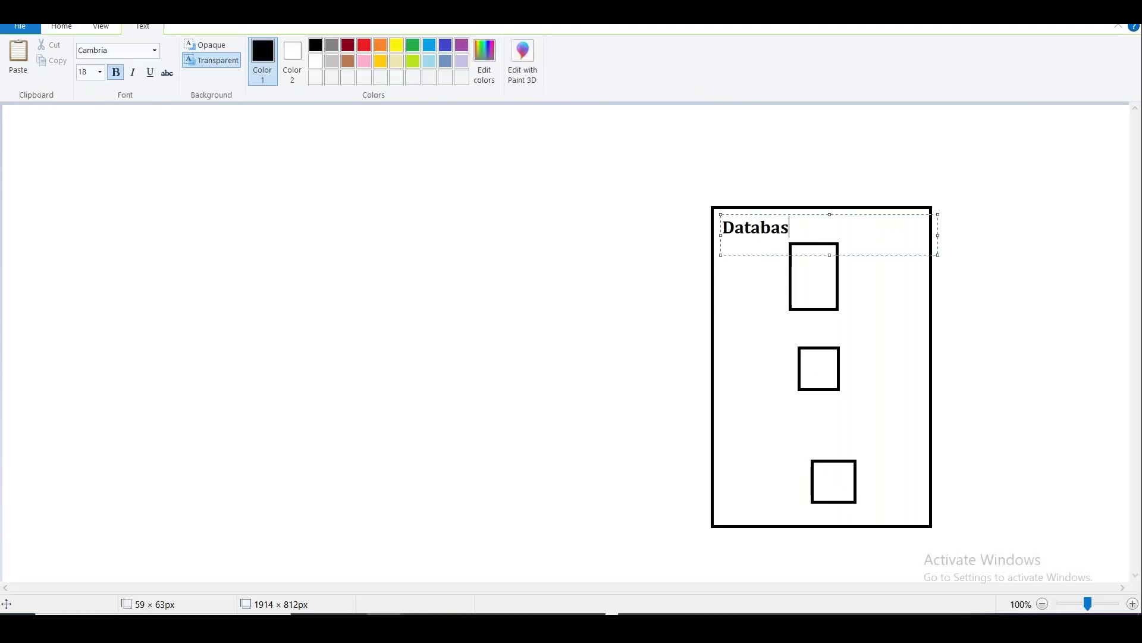
text(e ASG)
click(887, 339)
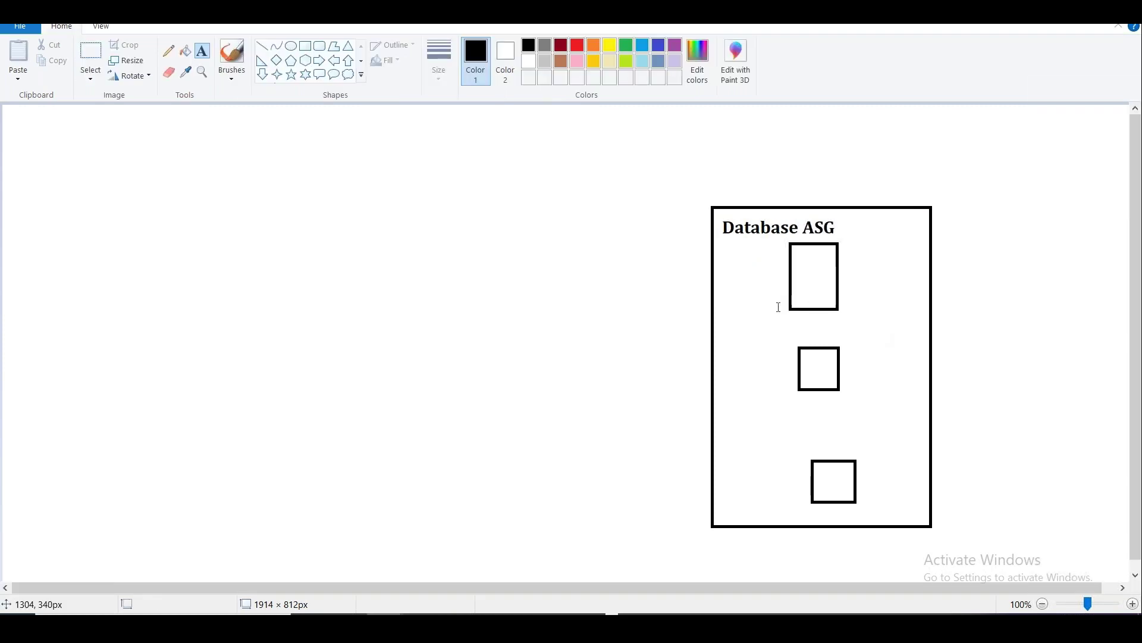
click(799, 262)
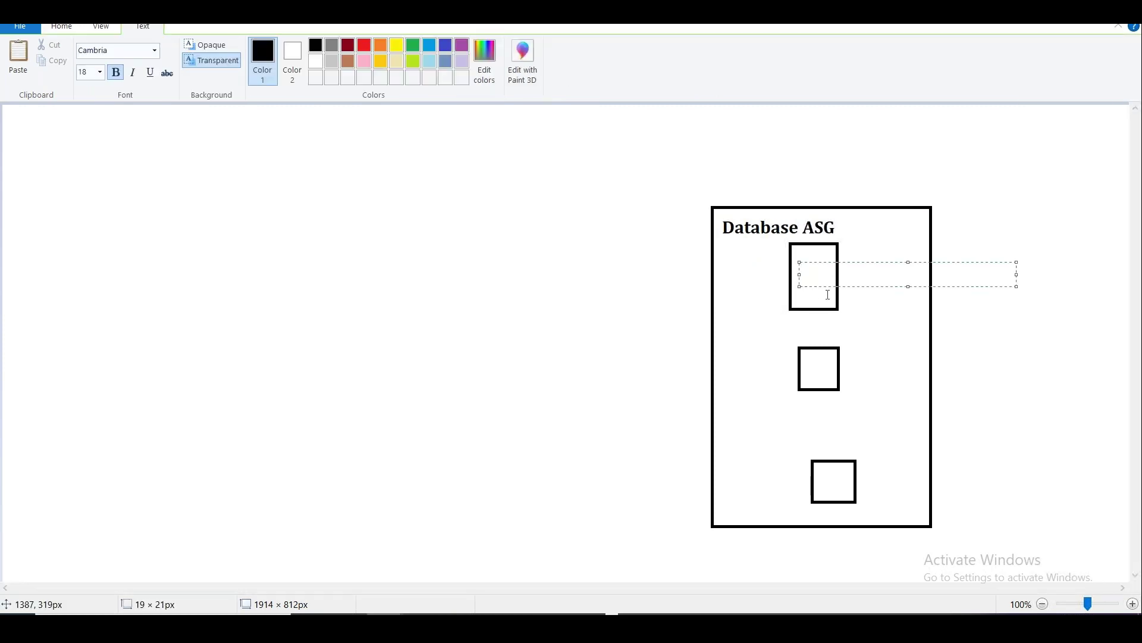
text(DB)
key(Return)
text(VM1)
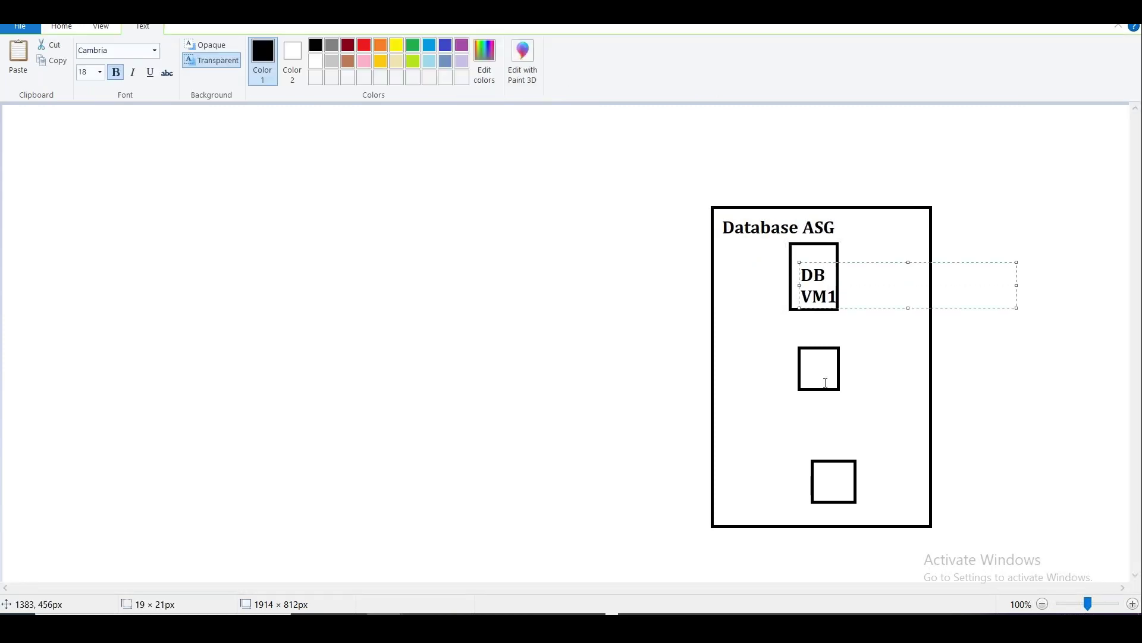
Label the middle square 'DB' and draw a tall empty rectangle to the left.
click(806, 358)
text(DB)
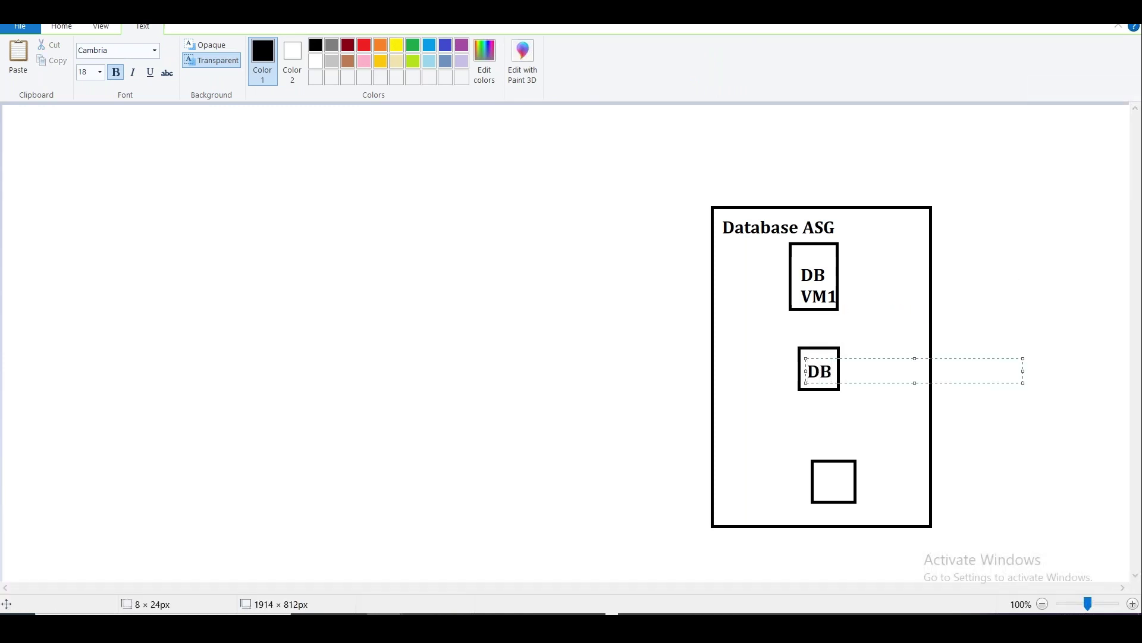
click(751, 415)
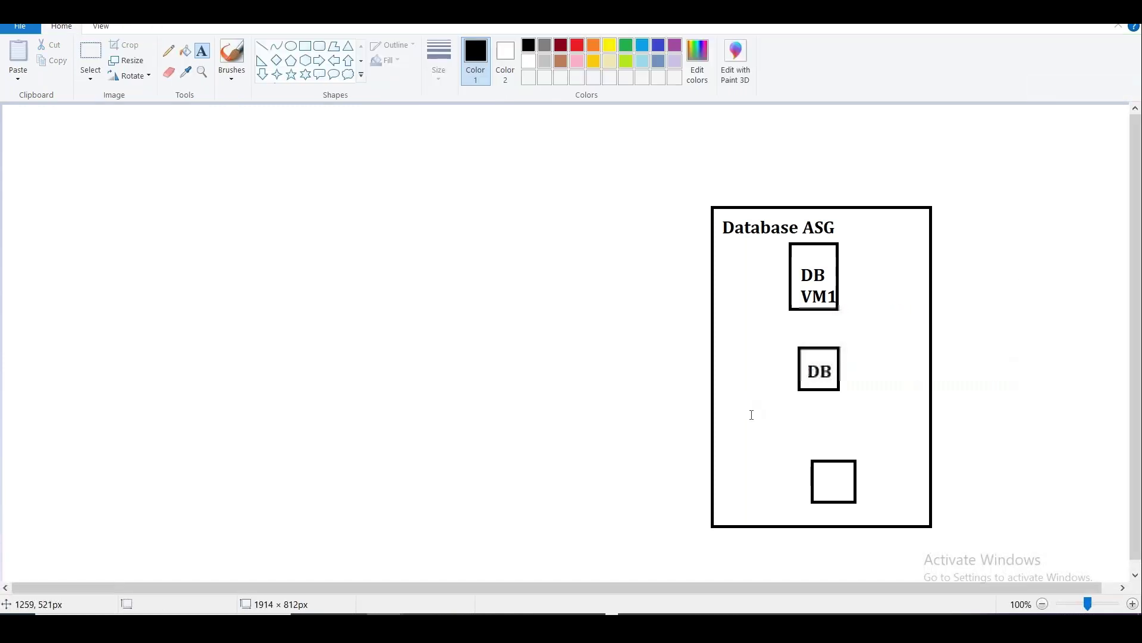
click(305, 46)
mouse_move(415, 193)
mouse_down()
mouse_move(518, 388)
mouse_move(566, 523)
mouse_move(588, 526)
mouse_up()
Draw three rectangles inside the tall box.
click(202, 51)
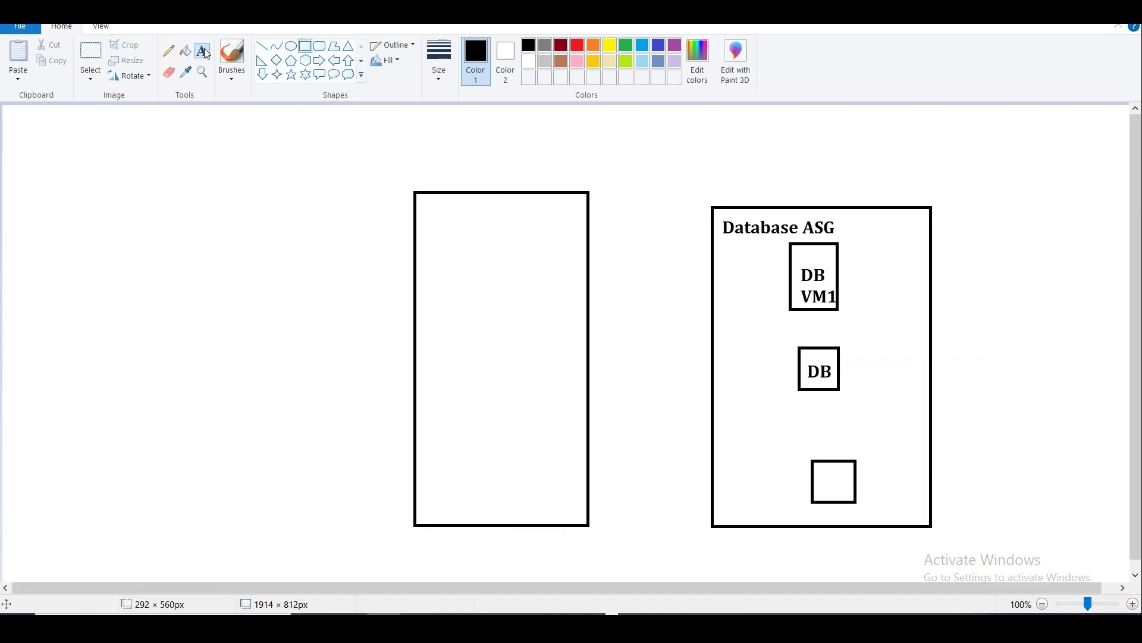
click(306, 50)
drag(456, 226, 544, 302)
drag(462, 359, 547, 428)
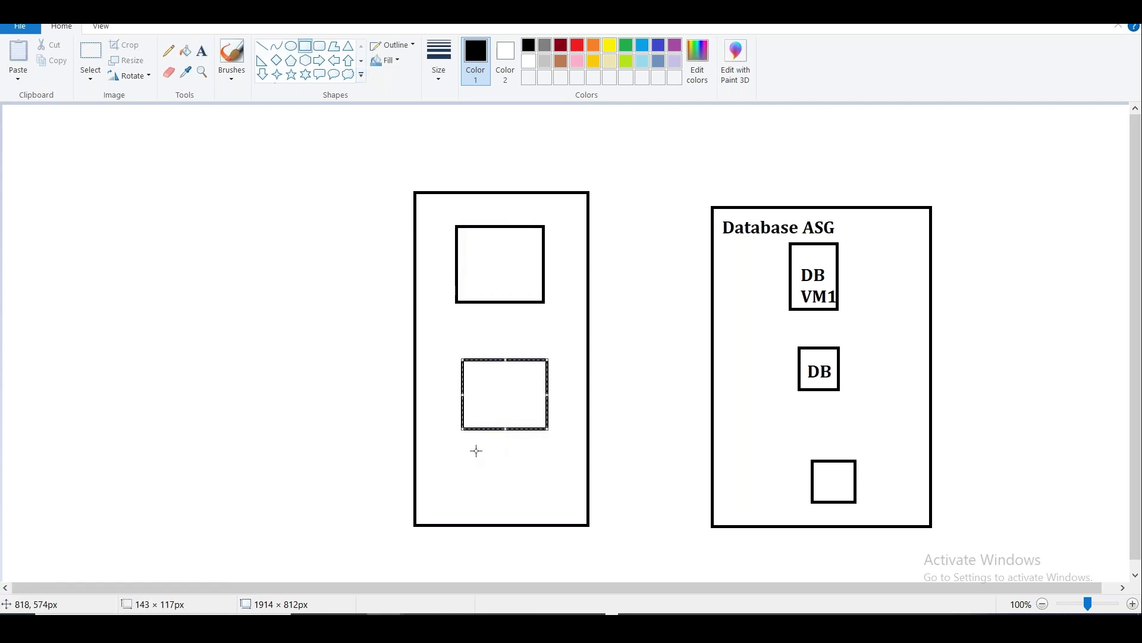
drag(468, 455, 556, 513)
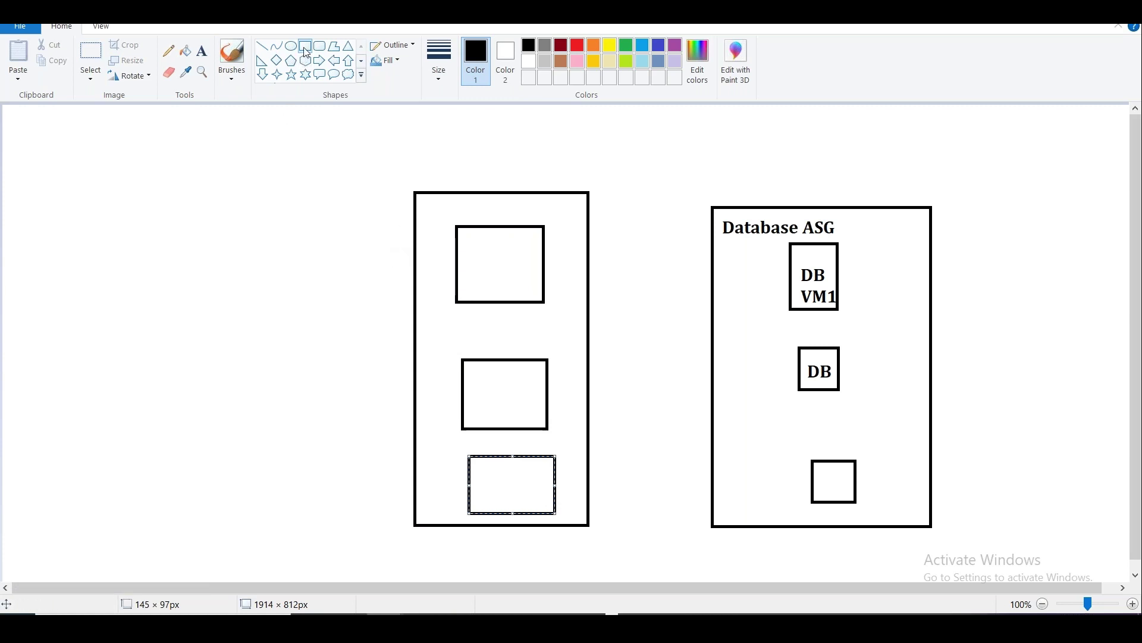
Draw another tall box on the far left with three rectangles inside.
drag(116, 186, 302, 529)
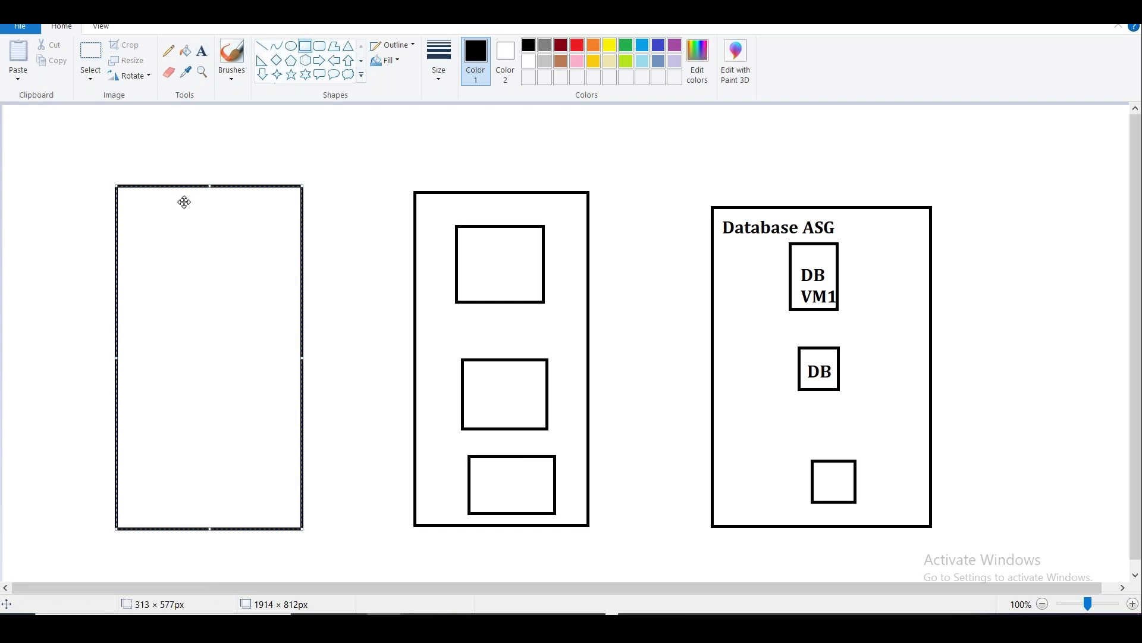
click(56, 253)
drag(145, 236, 238, 301)
drag(151, 377, 256, 425)
drag(156, 475, 254, 510)
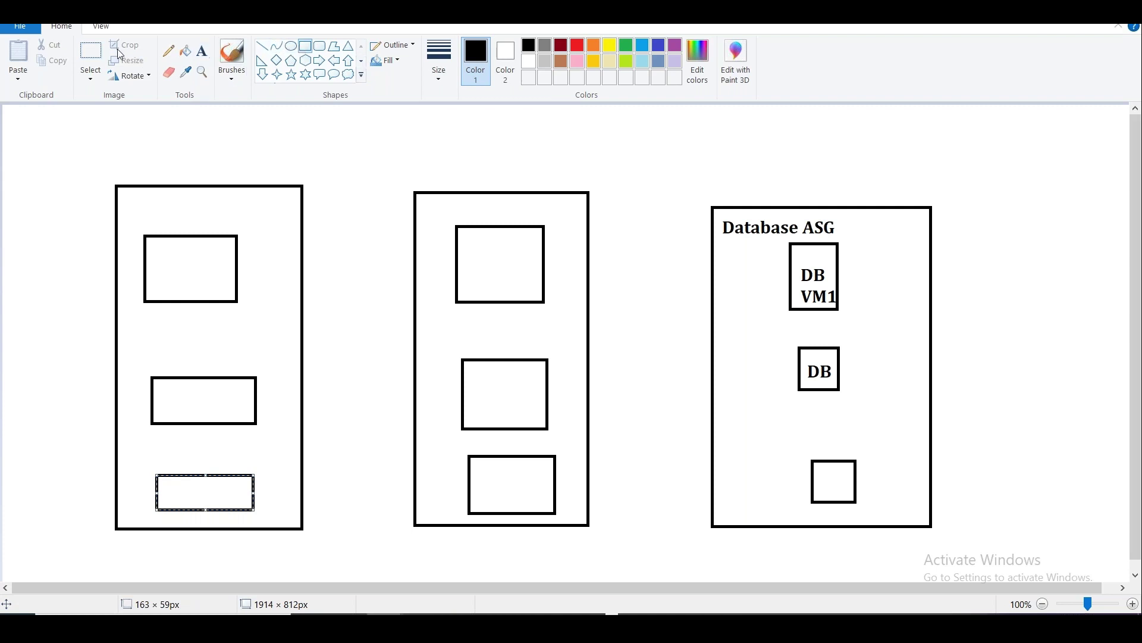
Move both left columns beside the Database ASG box and add a small top-left box.
click(91, 53)
drag(103, 167, 328, 549)
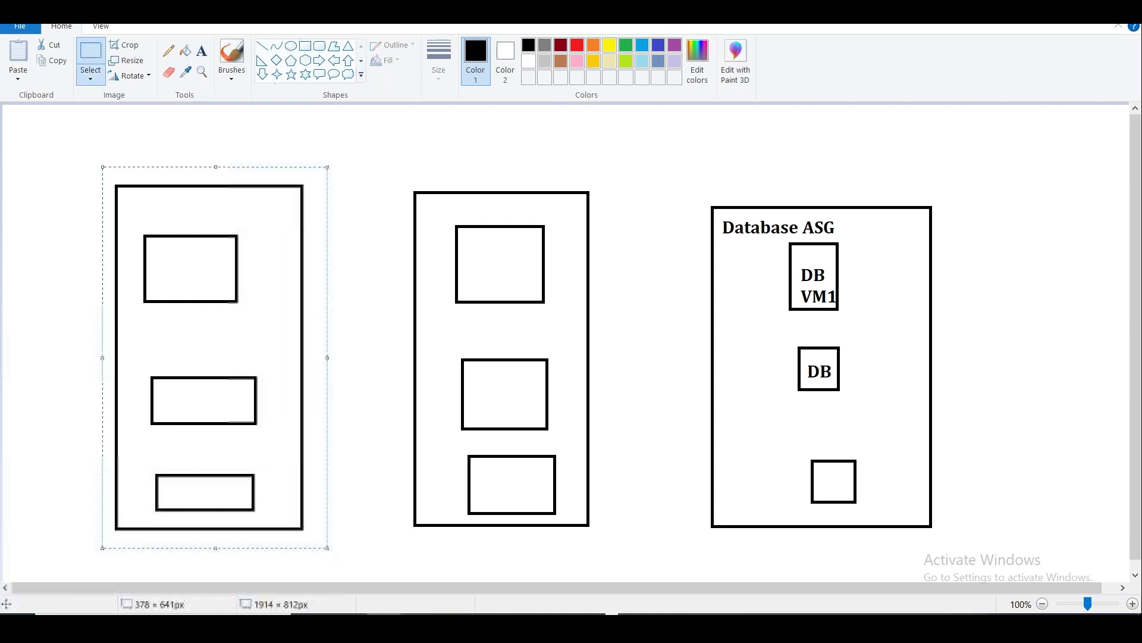
drag(263, 455, 326, 458)
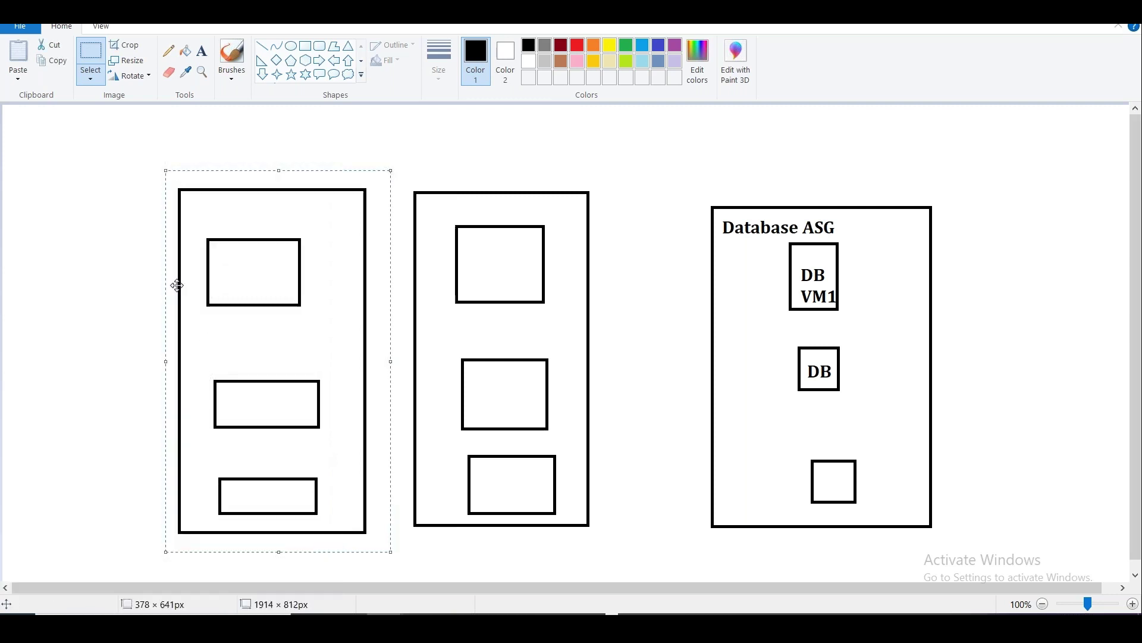
drag(136, 142, 606, 542)
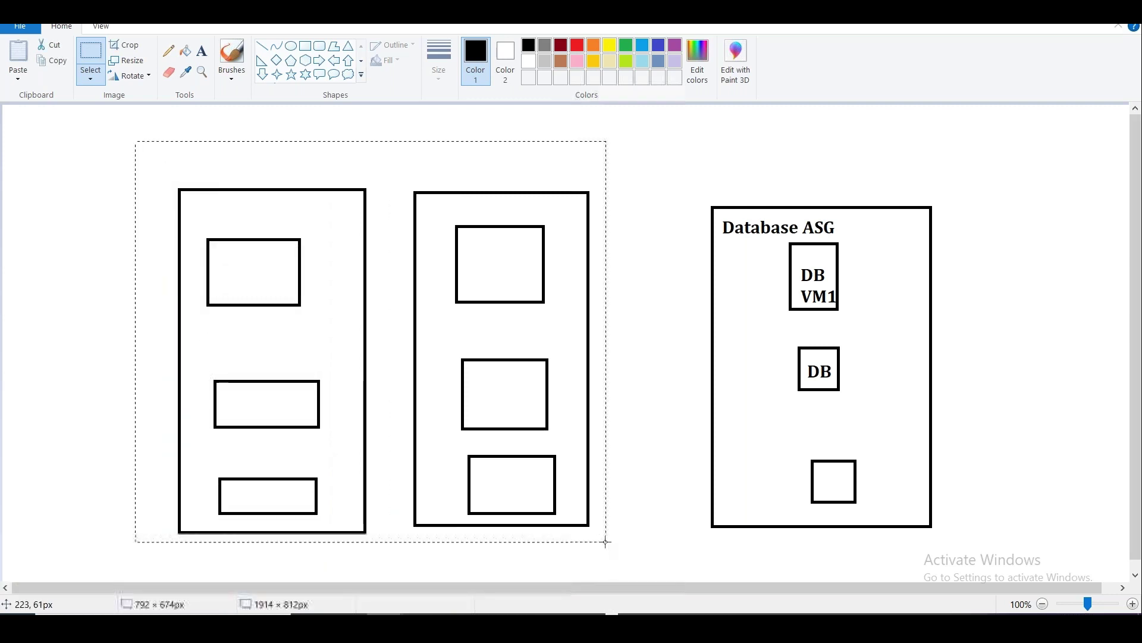
drag(420, 447, 520, 459)
click(737, 249)
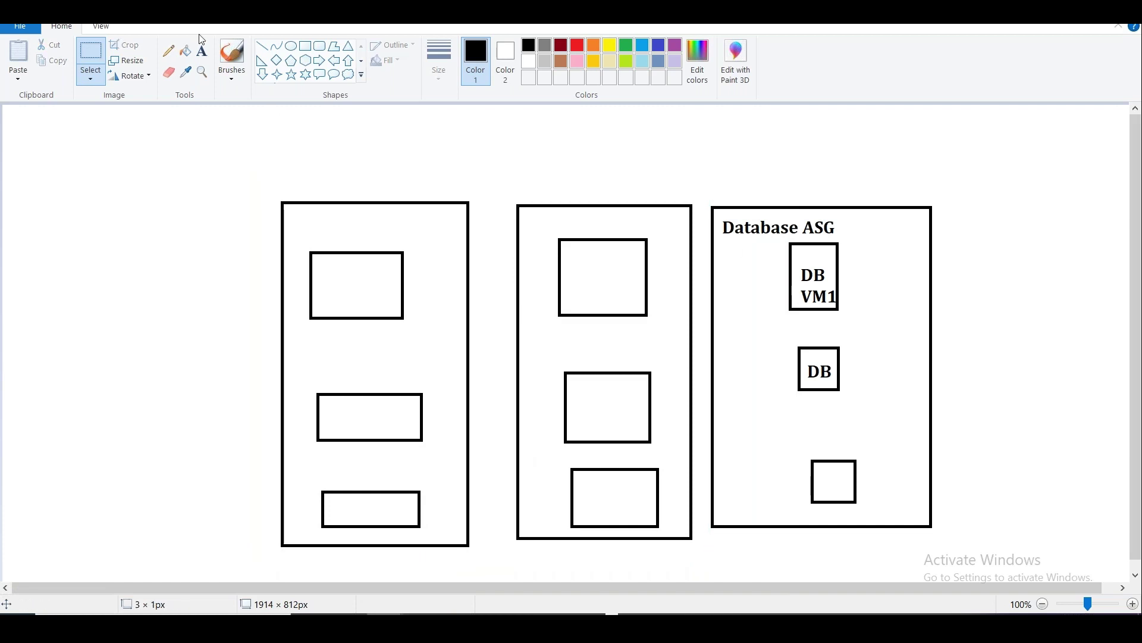
click(306, 46)
mouse_move(73, 181)
mouse_down()
mouse_move(103, 238)
mouse_move(194, 294)
mouse_move(203, 284)
mouse_up()
Label the small top-left box 'Bastion Subnet'.
click(203, 50)
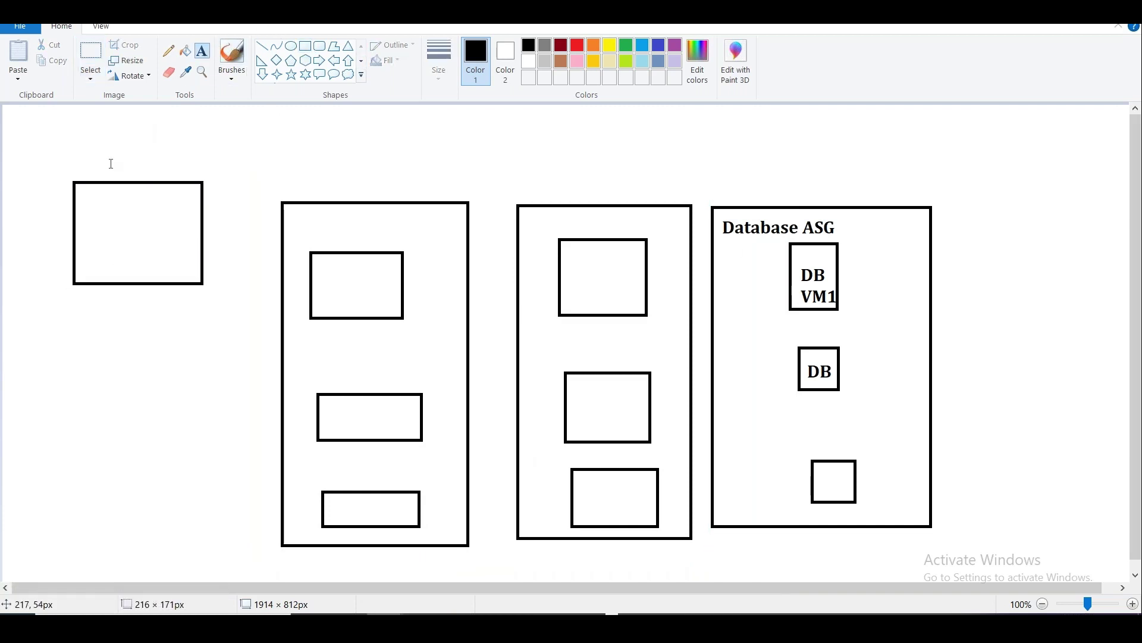
click(73, 200)
text(Bastion)
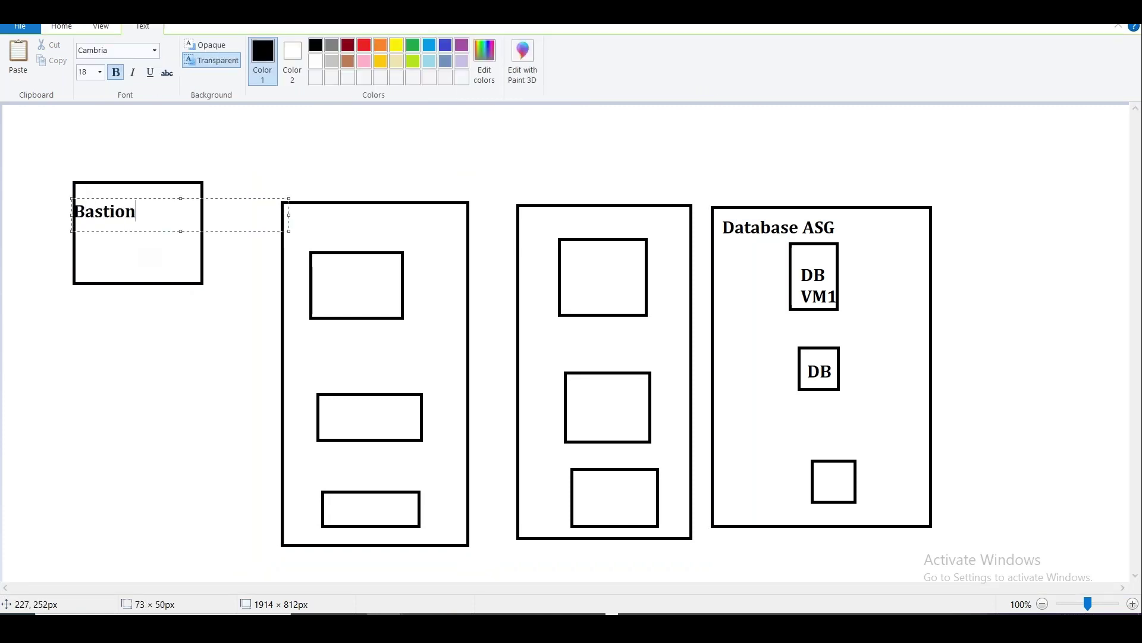
key(Return)
text(Subet)
key(BackSpace)
text(net)
click(319, 161)
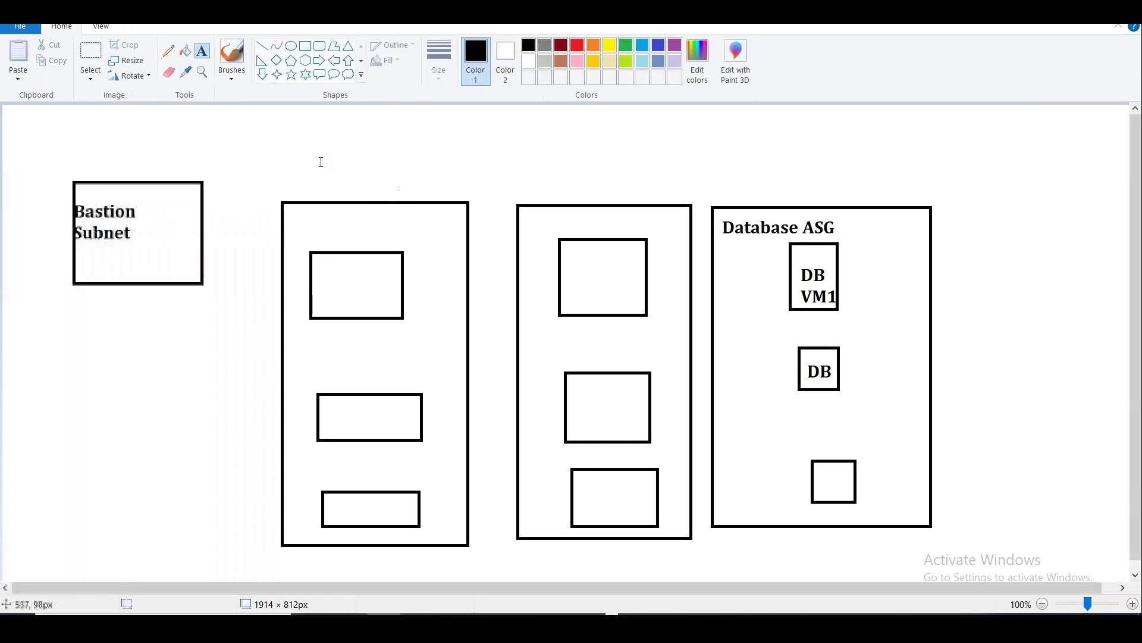
Title the leftmost tall column 'Web Tier/Subnet' with 'Web ASG' below.
drag(319, 161, 535, 242)
text(Web Tie)
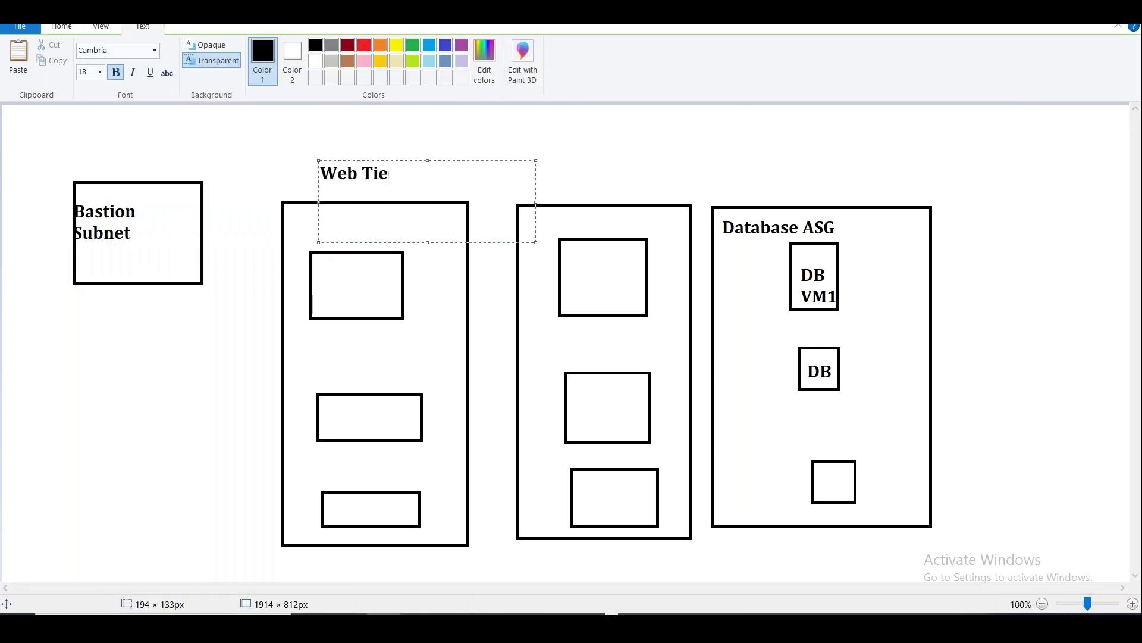
text(r/Subnet)
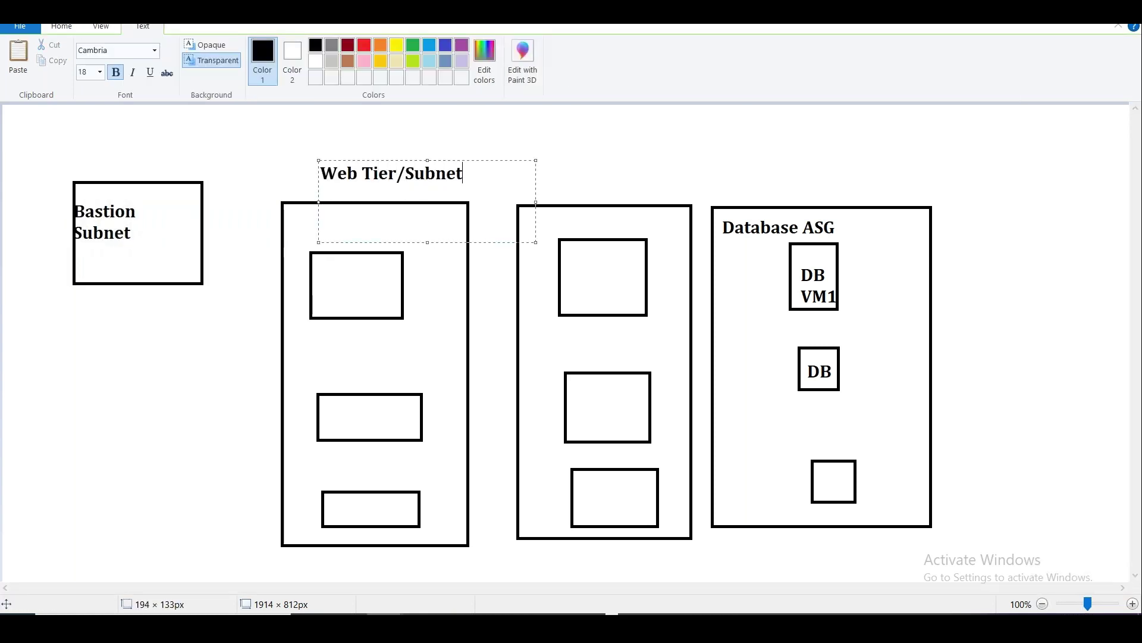
key(Return)
key(Return)
key(Return)
text(Web ASG)
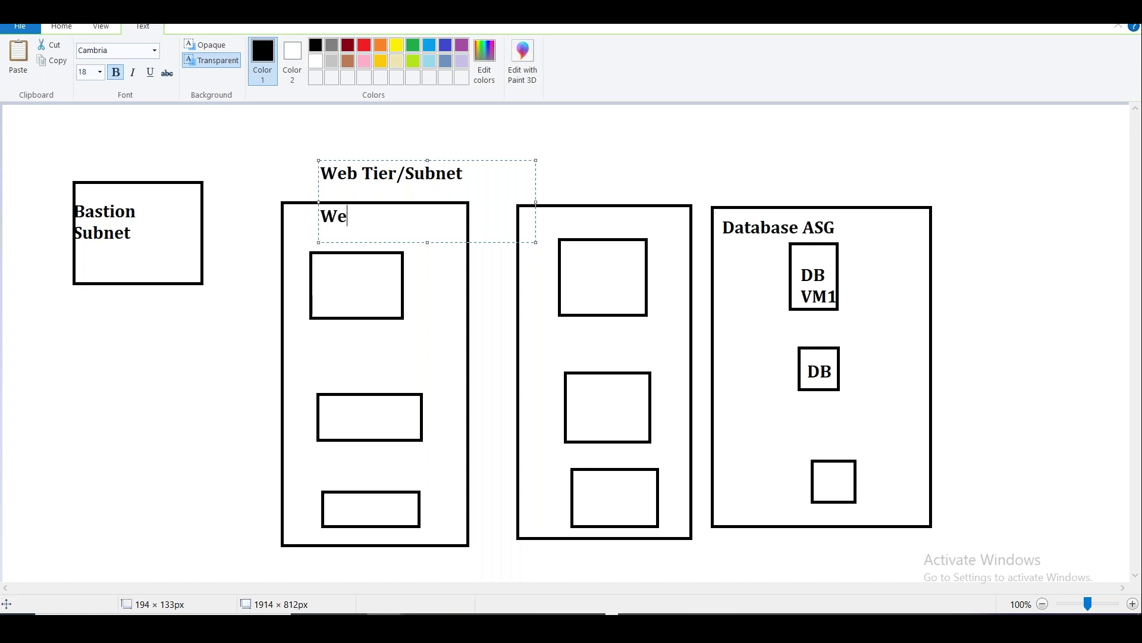
click(701, 169)
Title the third column 'App Subnet/Tier' with 'Business ASG' below.
drag(546, 155, 764, 236)
text(App )
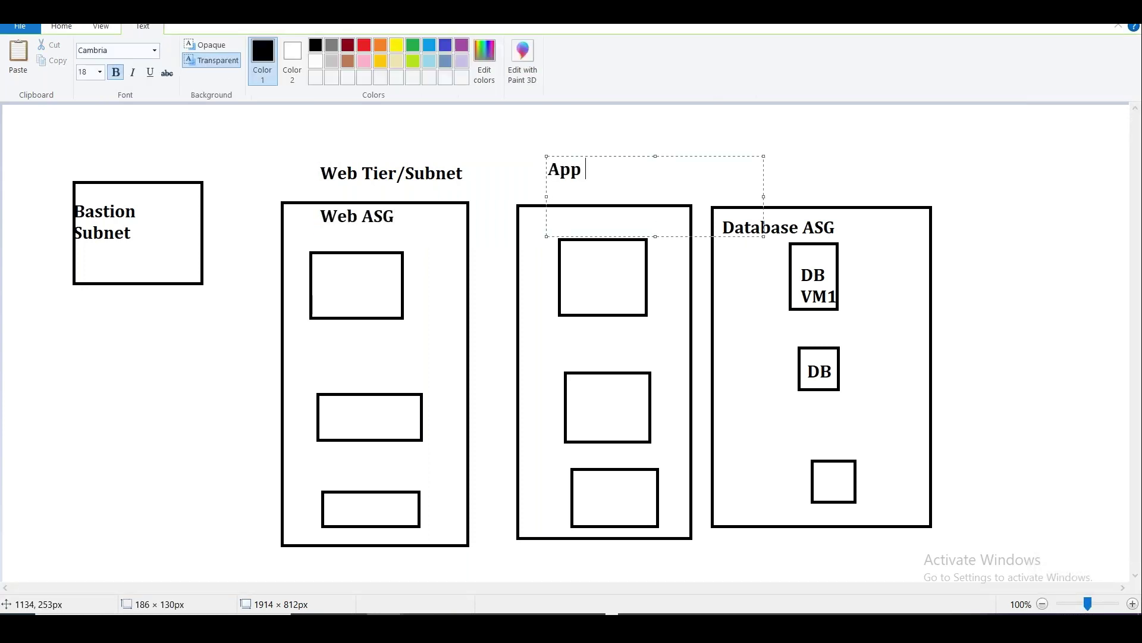
text(Subnet/Tier)
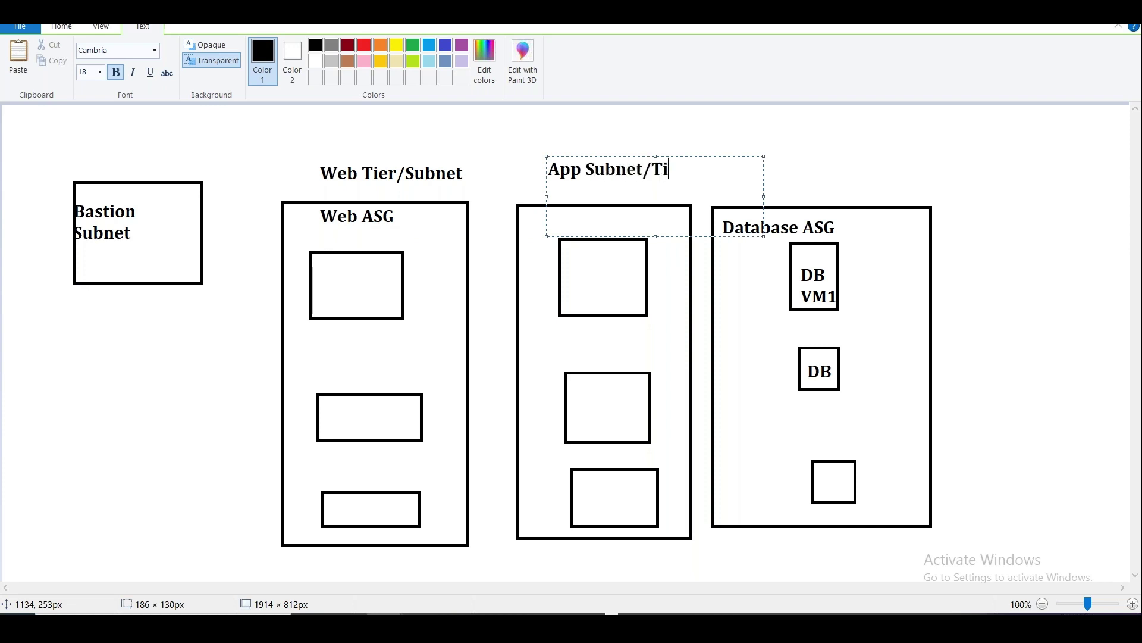
key(Return)
key(Return)
key(Return)
text(App ASG)
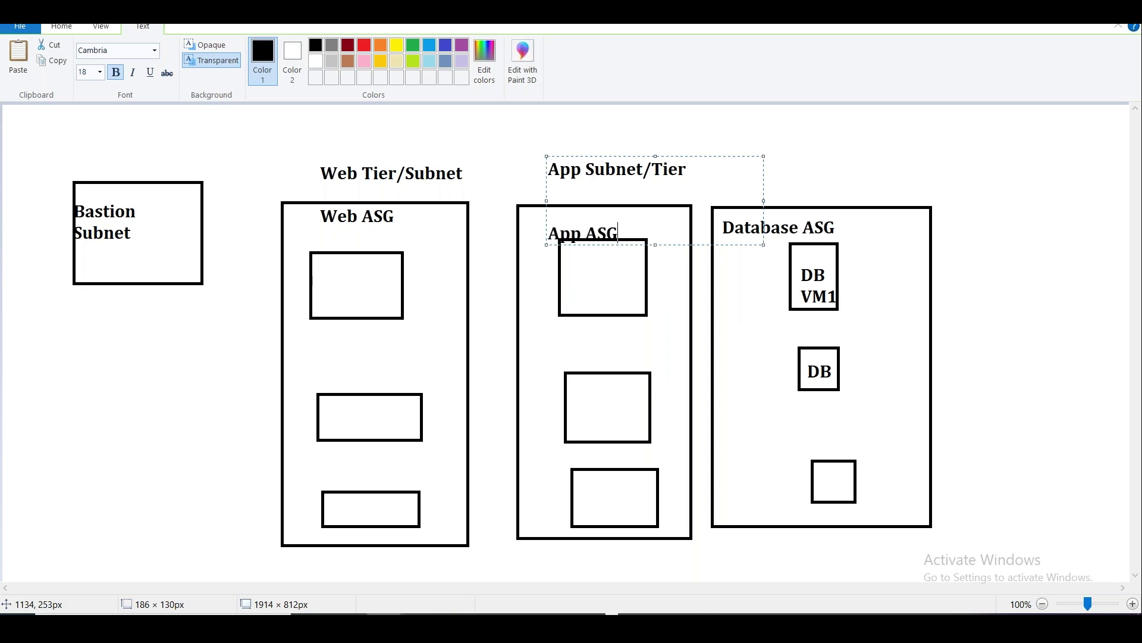
key(BackSpace)
key(BackSpace)
key(BackSpace)
key(BackSpace)
key(BackSpace)
key(BackSpace)
key(BackSpace)
text(Business ASG)
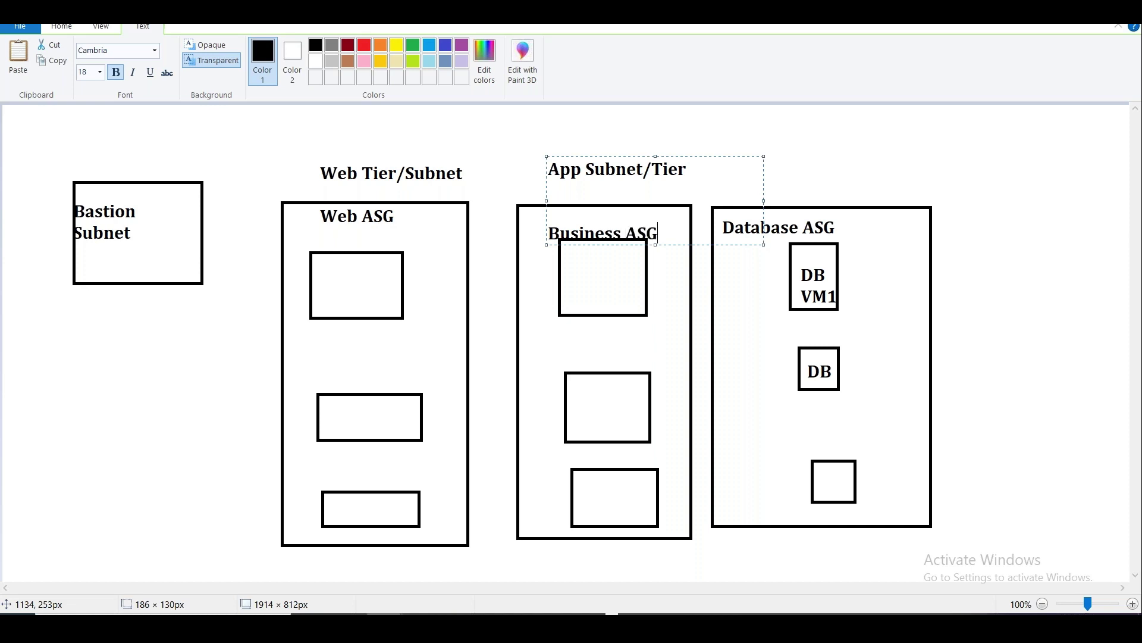
drag(707, 155, 705, 145)
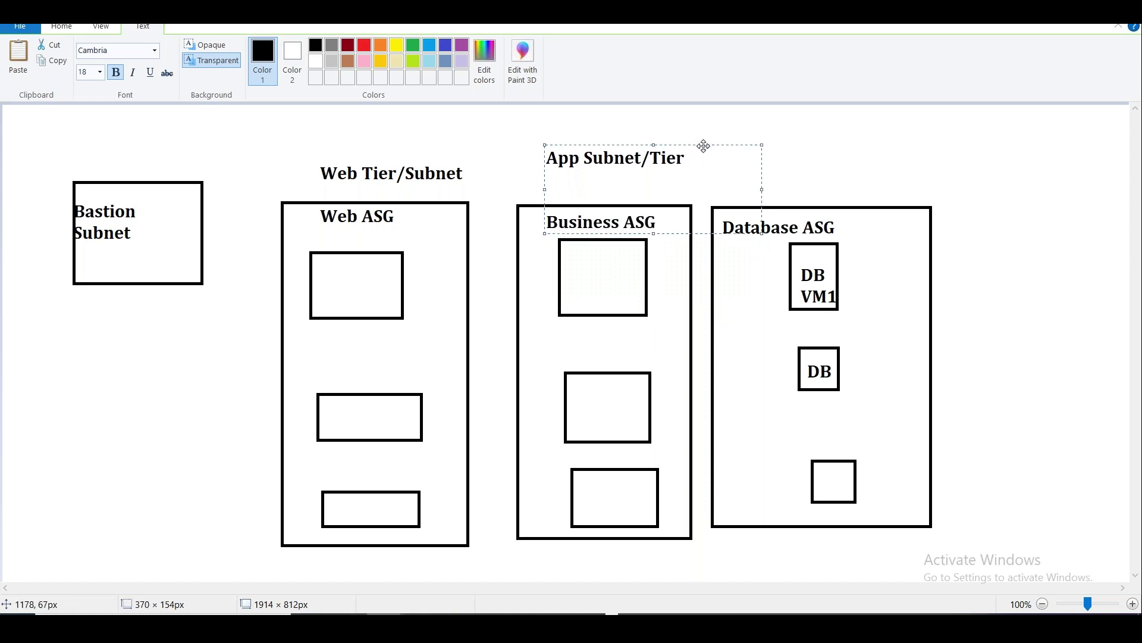
click(788, 156)
Title the database column 'DB Subnet' and draw a line from Business ASG to DB VM1.
click(788, 155)
text(DB)
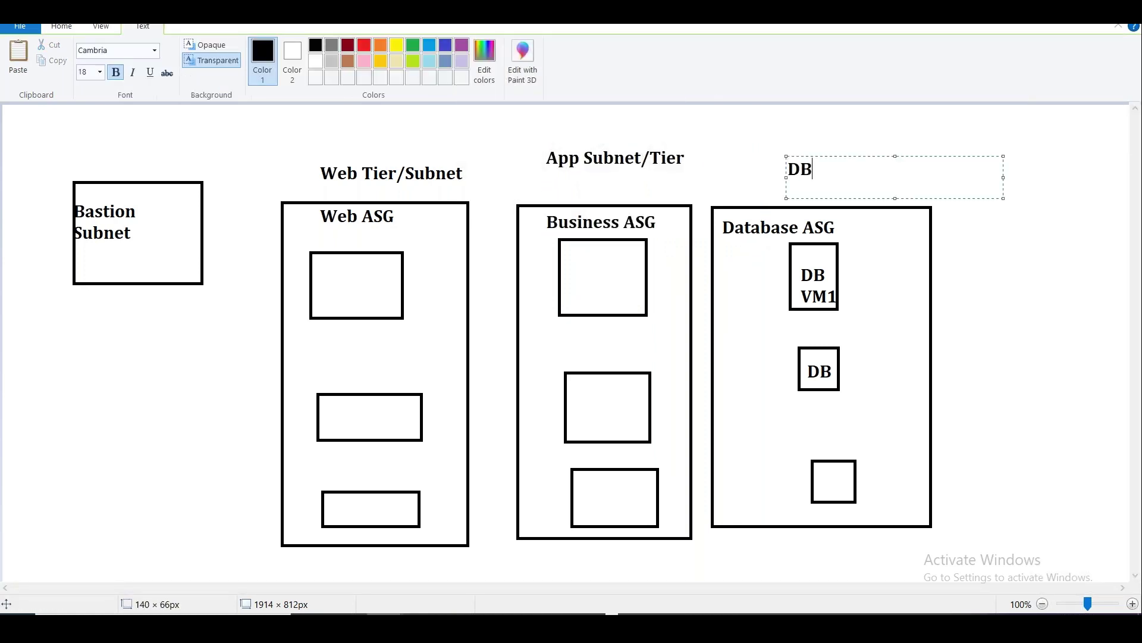
text( Subnet)
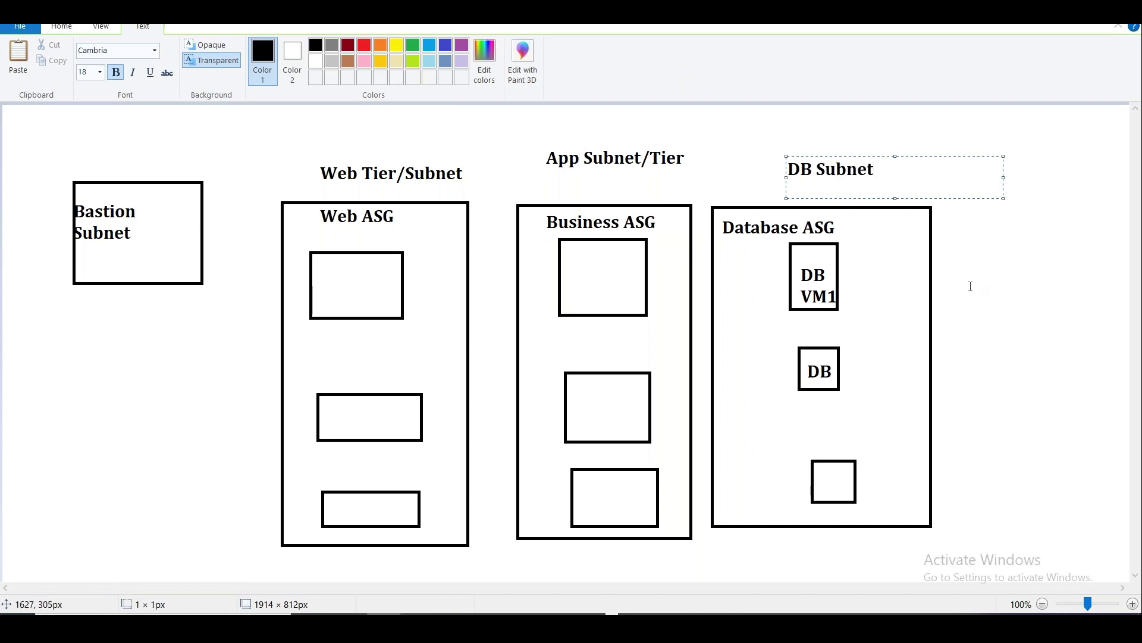
click(967, 286)
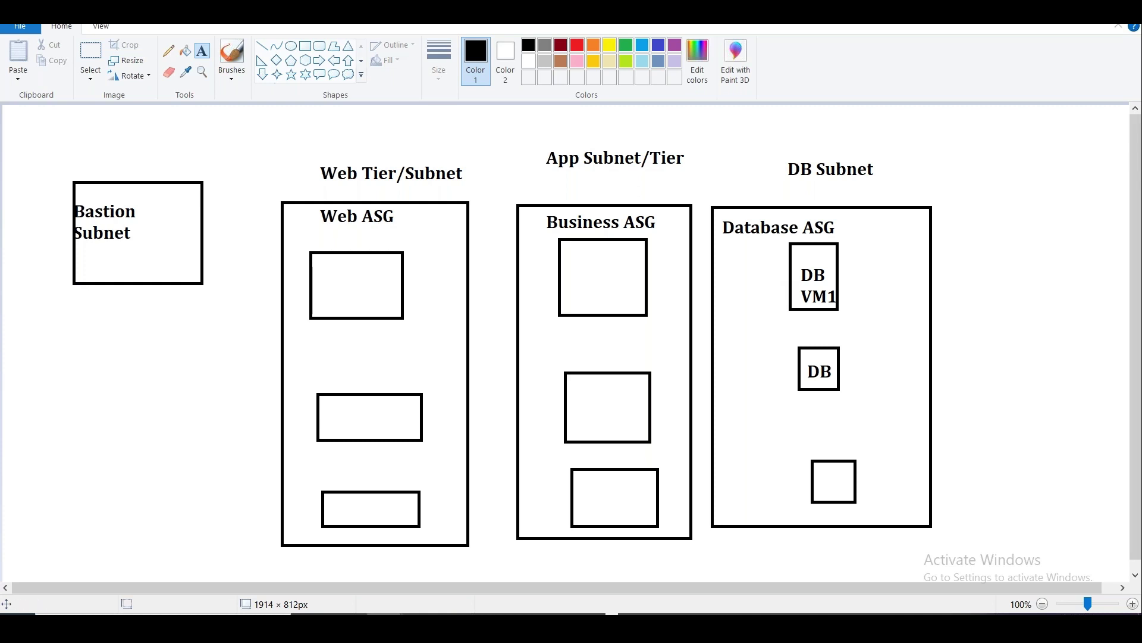
click(262, 45)
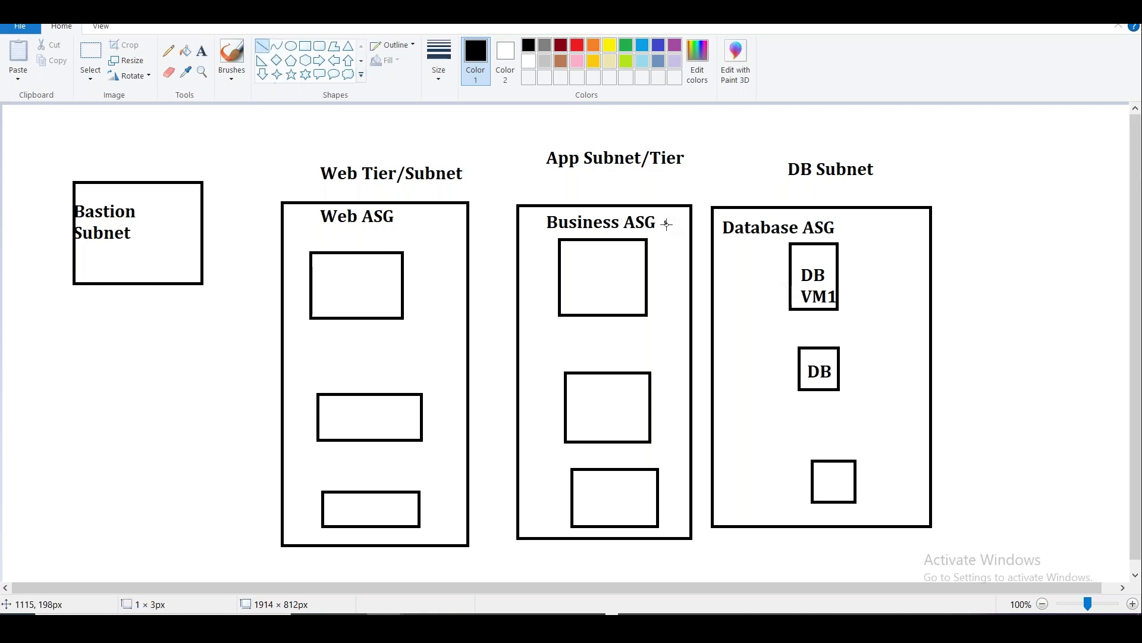
drag(667, 225, 771, 274)
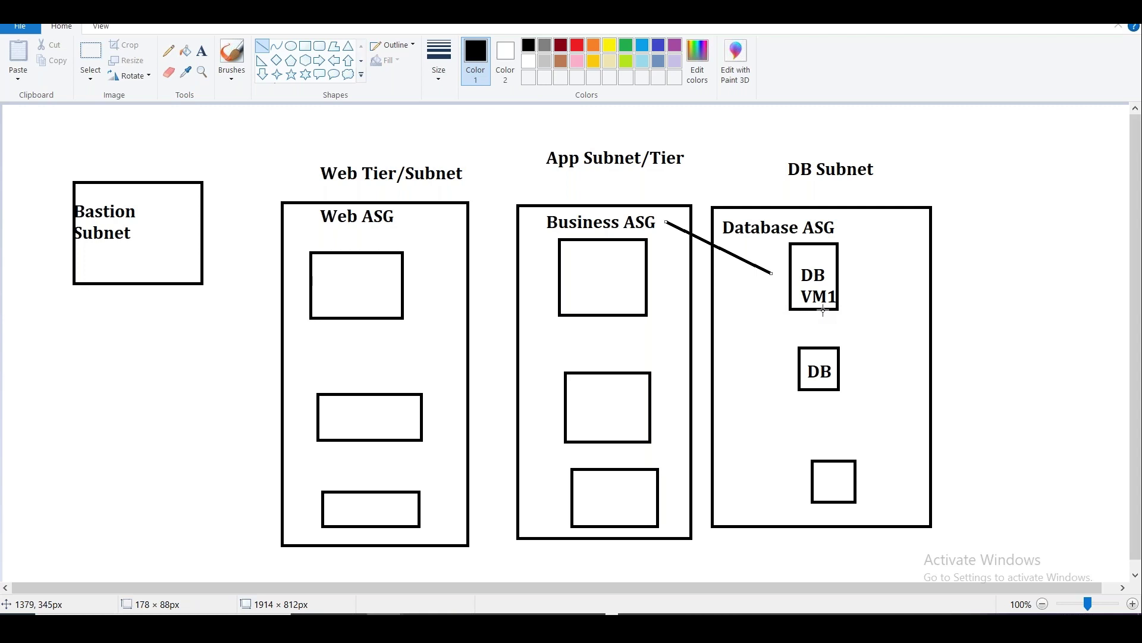
key(alt+Tab)
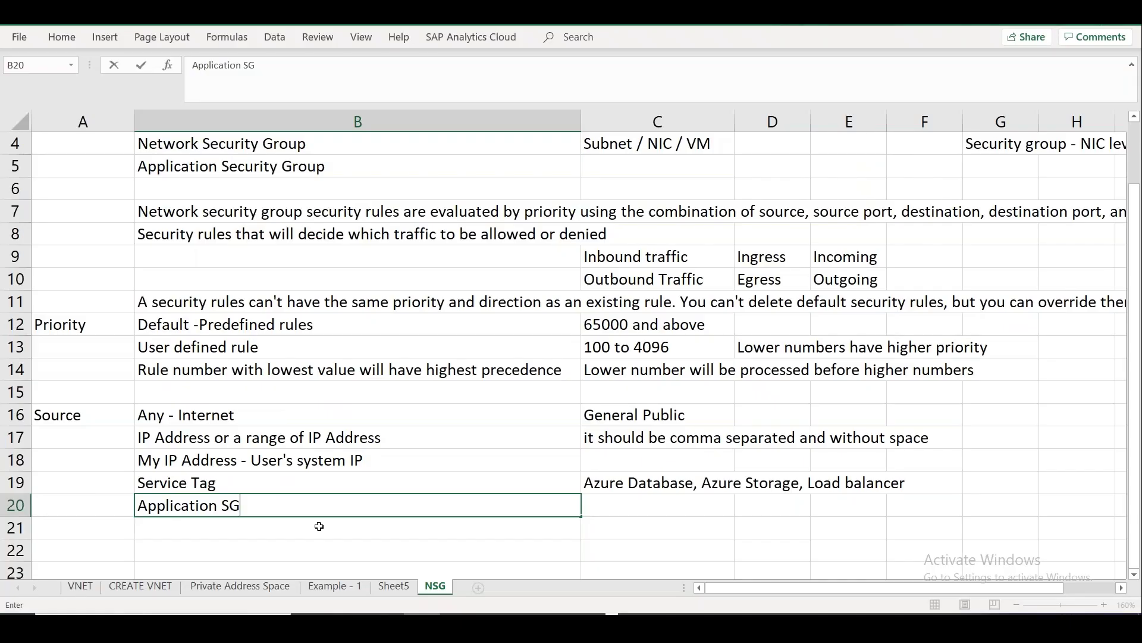
Merge A11:A14 and centre the Priority label vertically.
click(316, 526)
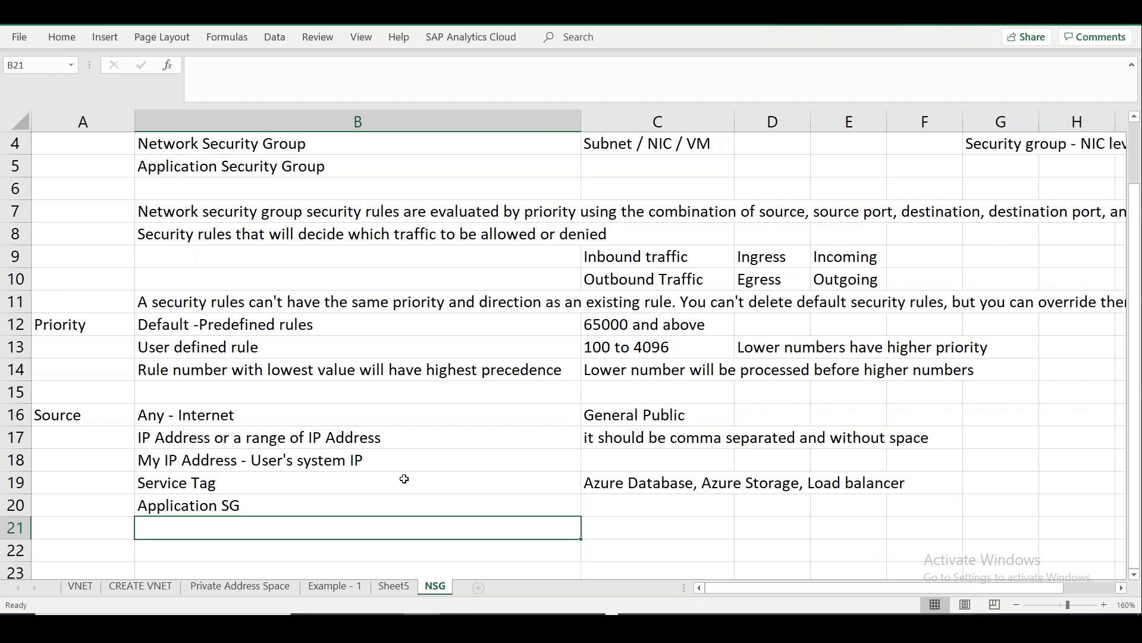
key(Down)
scroll(404, 479, down, 1)
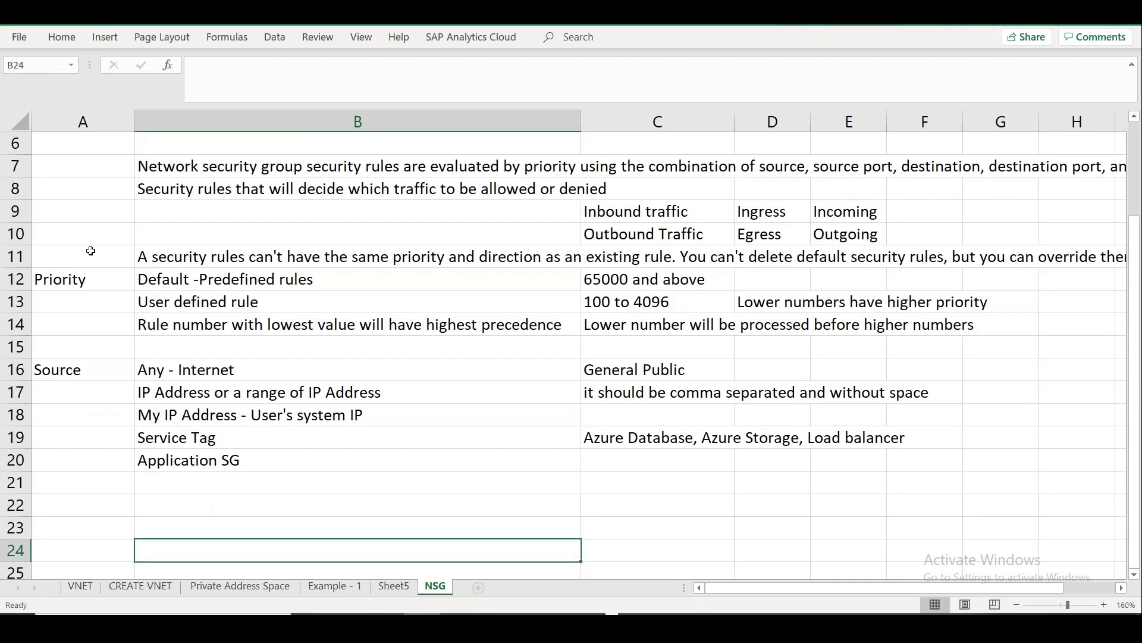
drag(90, 250, 93, 319)
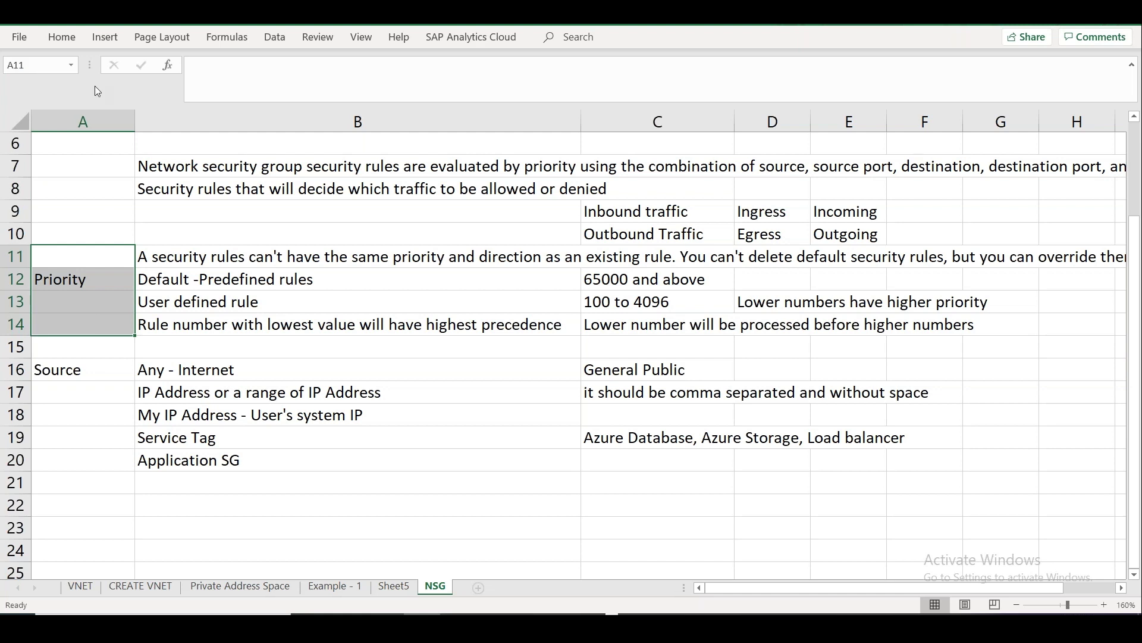
click(64, 38)
click(443, 90)
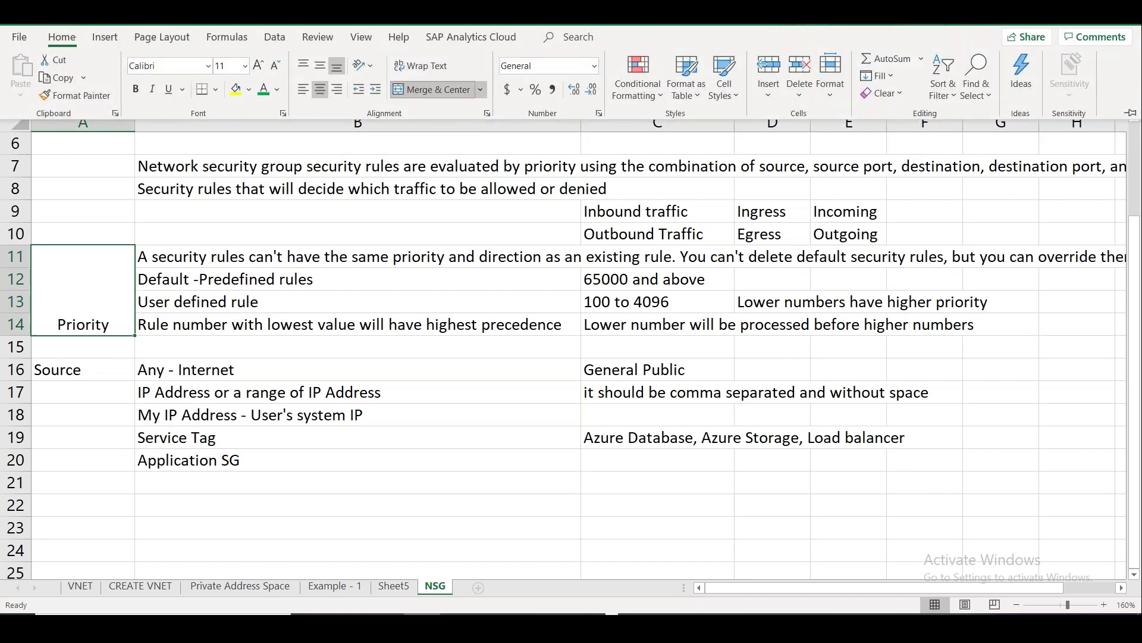
click(337, 67)
Merge A16:A20 and centre the Source label vertically.
click(101, 369)
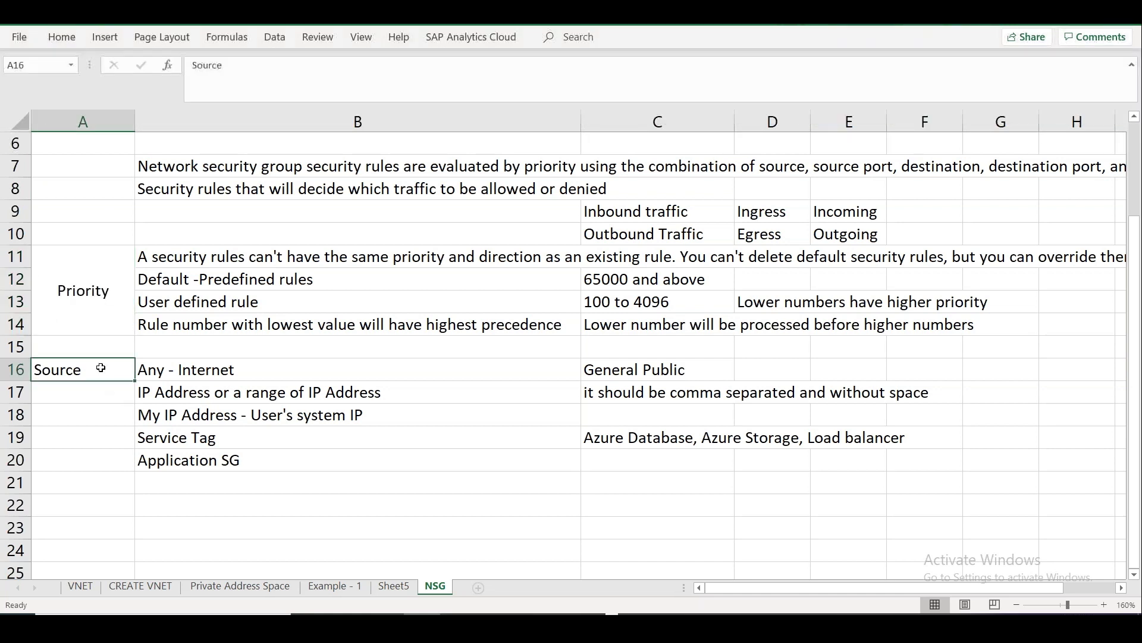
drag(100, 369, 101, 457)
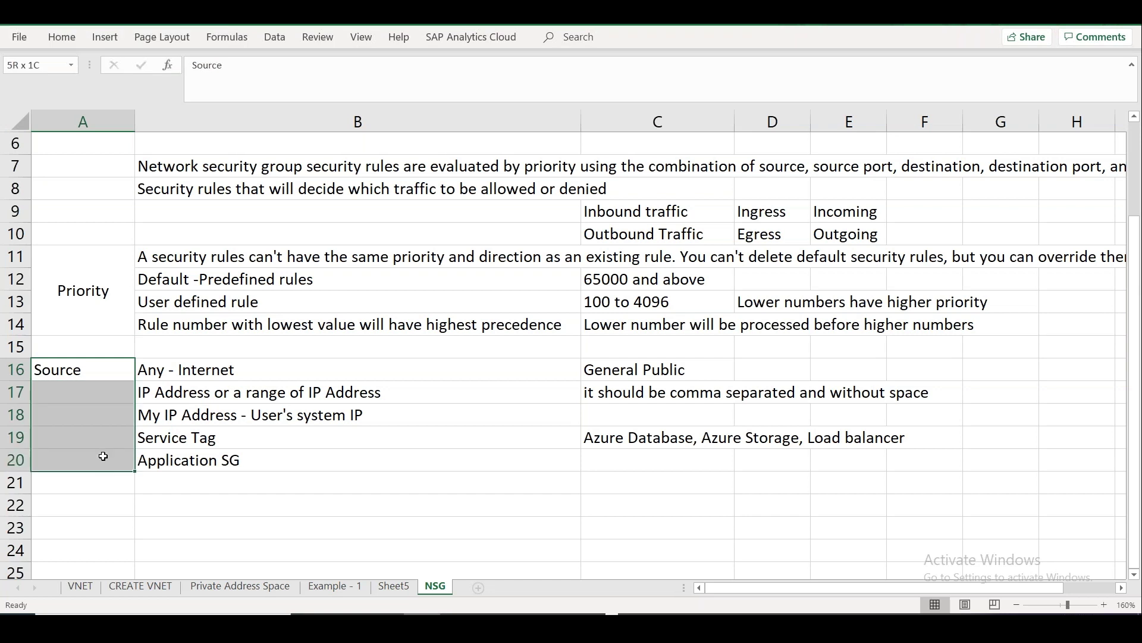
click(77, 40)
click(417, 85)
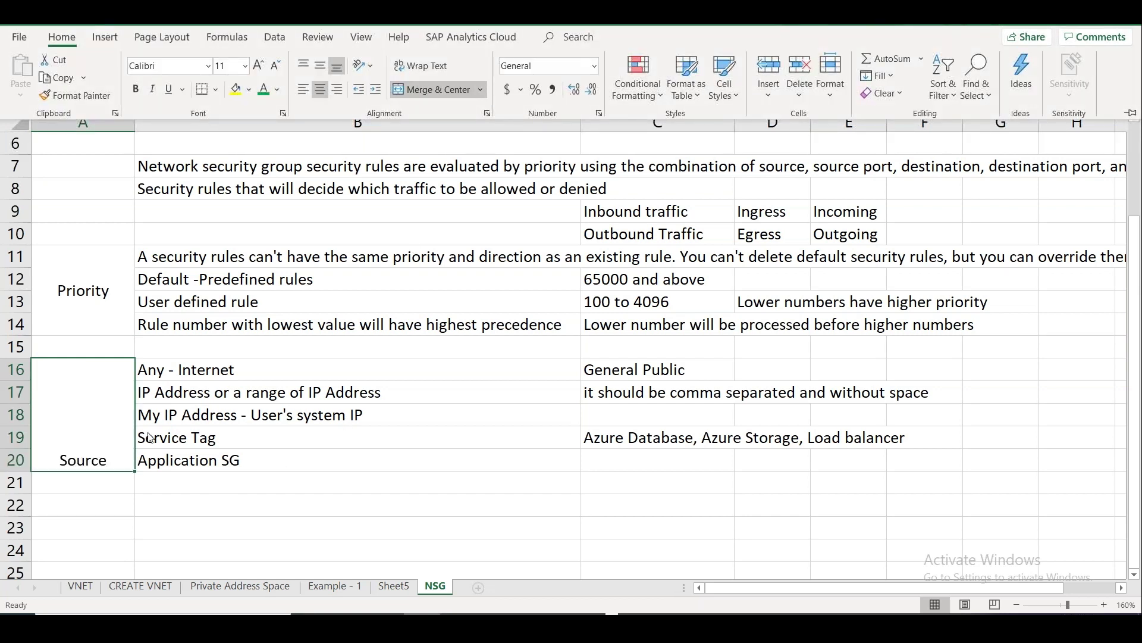
click(320, 66)
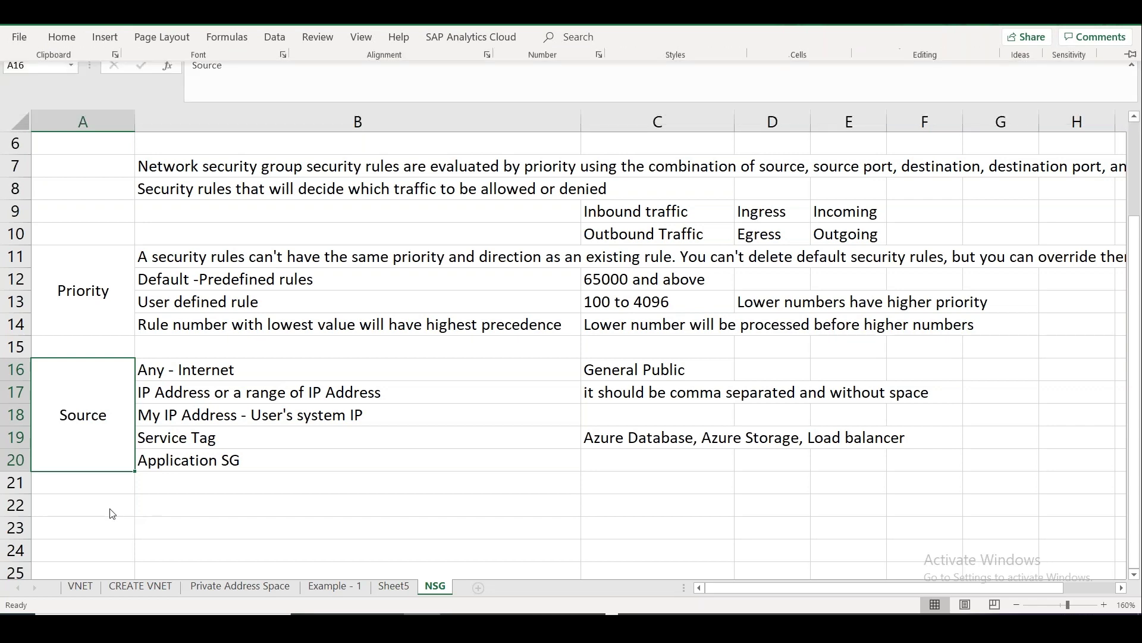
Enter 'Port' in A22, then return to the Azure portal.
click(91, 505)
text(Por)
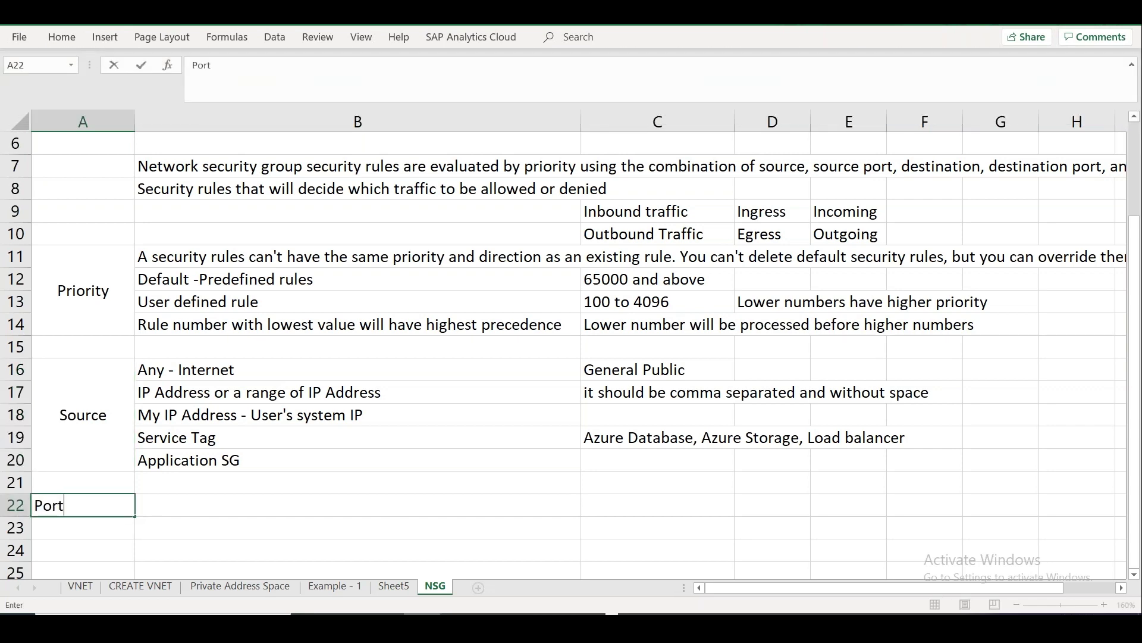
text(t)
key(Return)
key(alt+Tab)
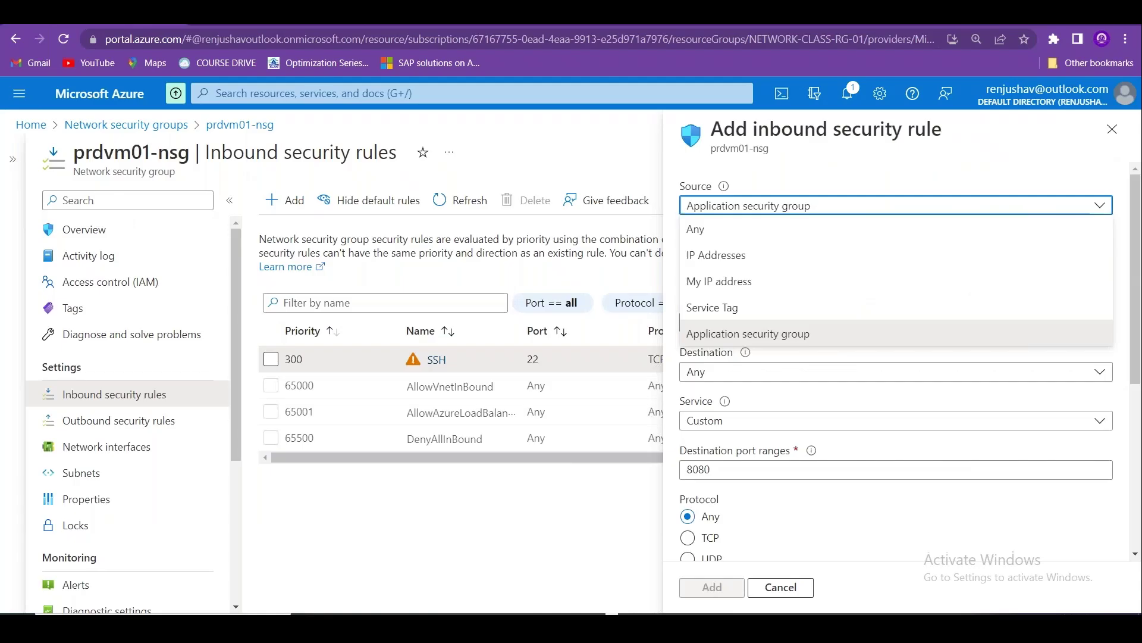
Set the inbound rule's source to Any.
click(772, 207)
click(750, 232)
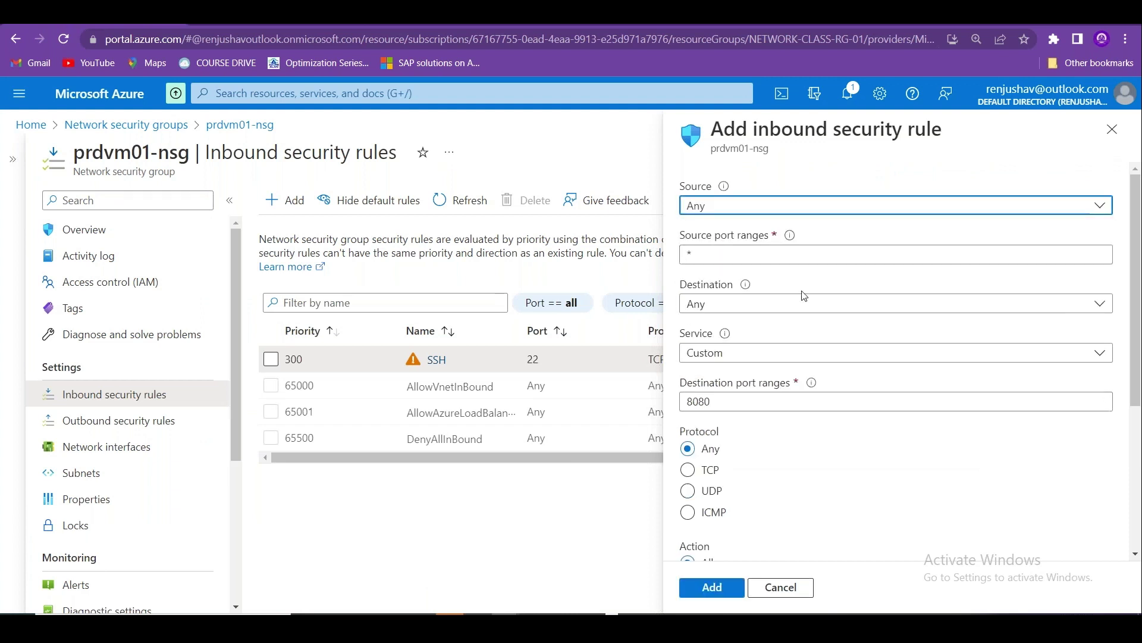
click(749, 257)
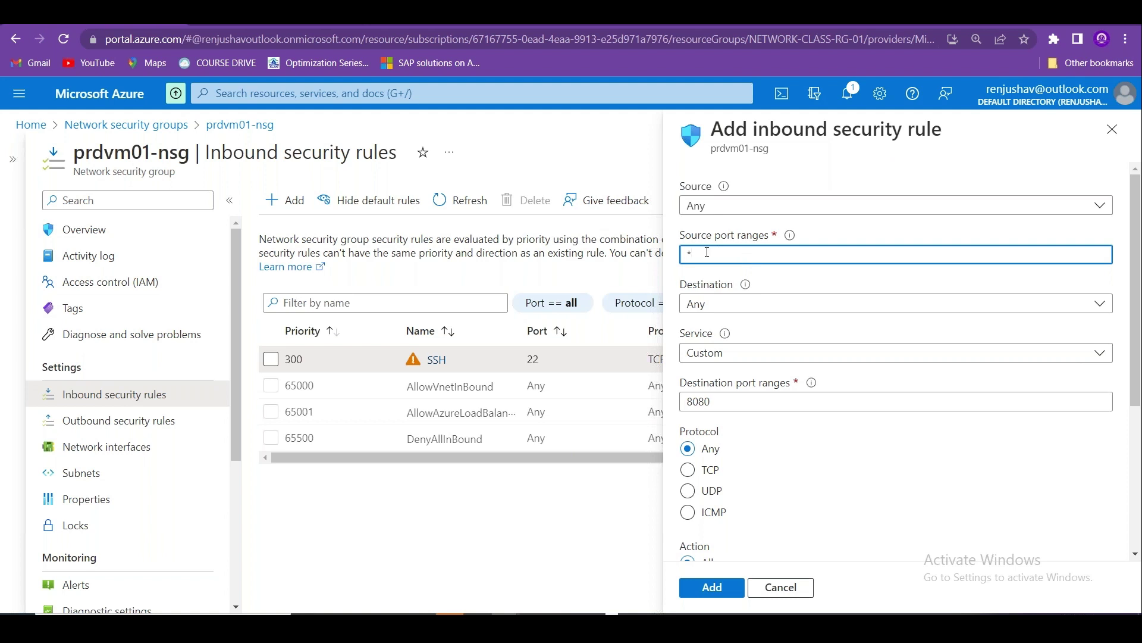
Copy the Source port ranges help text and return to Excel.
mouse_move(792, 243)
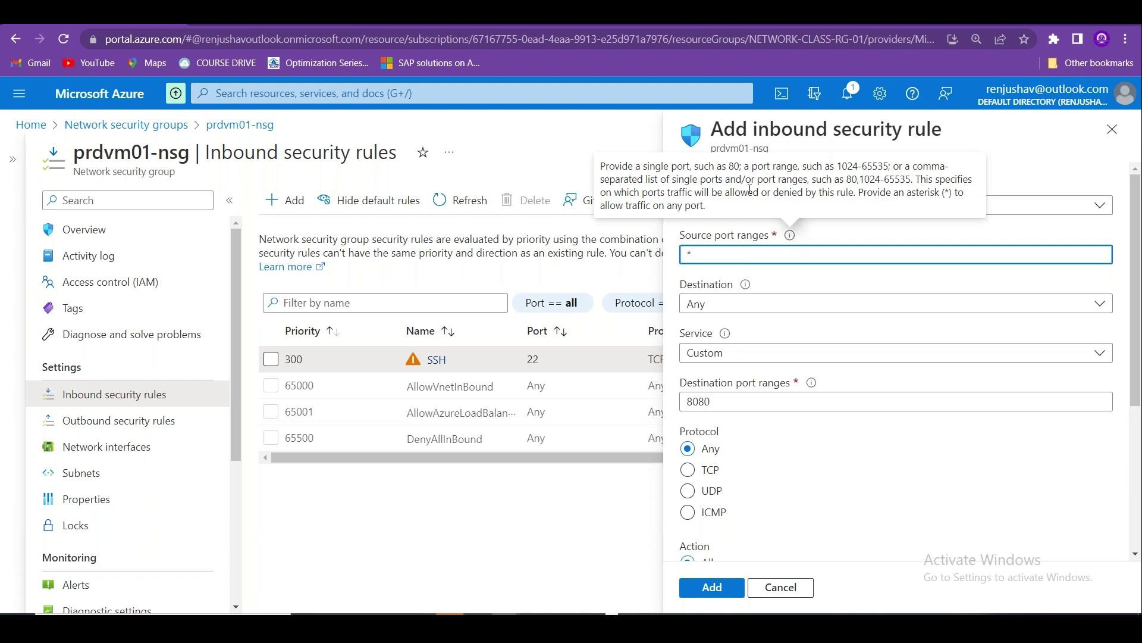
drag(720, 212, 602, 167)
key(ctrl+c)
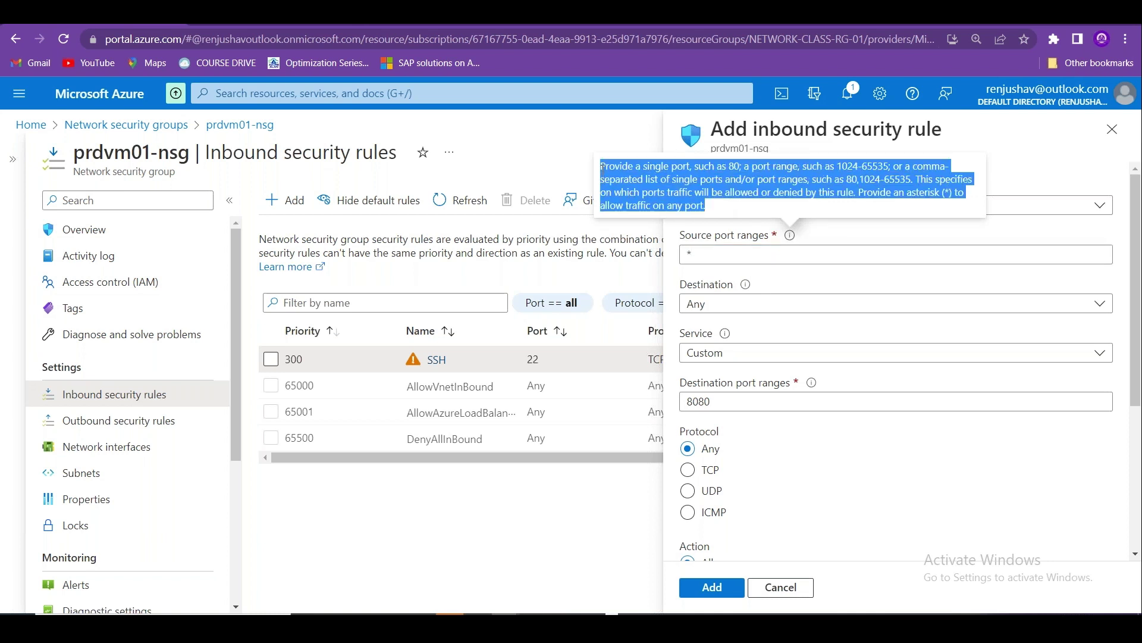
right_click(629, 181)
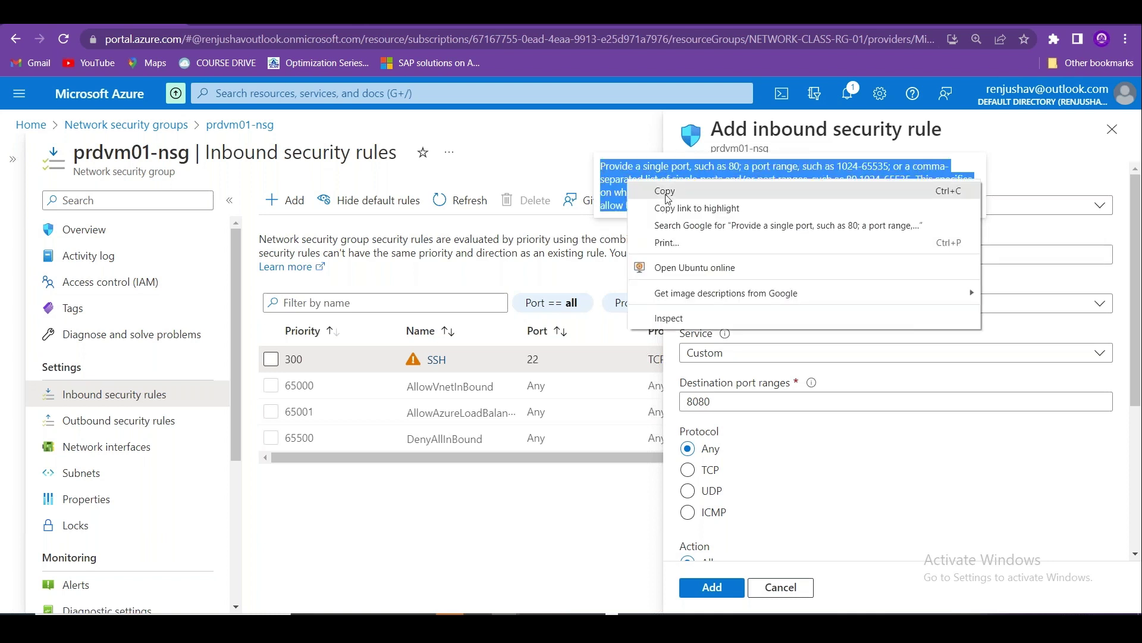
click(666, 191)
key(alt+Tab)
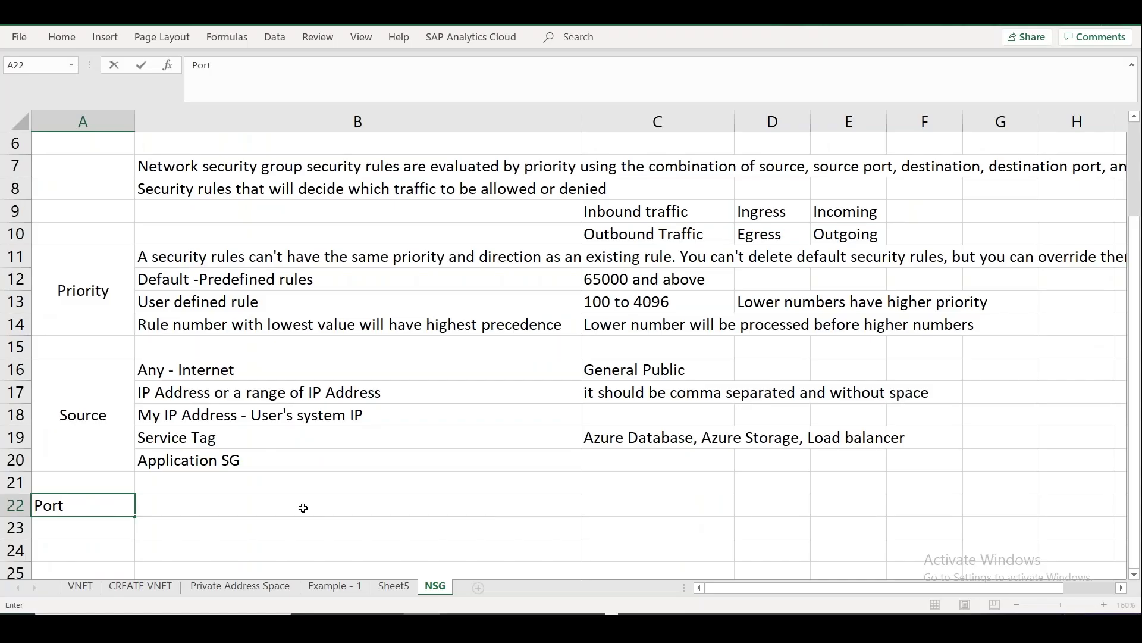
Paste the port help text into B22 and trim it to the port-range example.
click(357, 505)
key(ctrl+v)
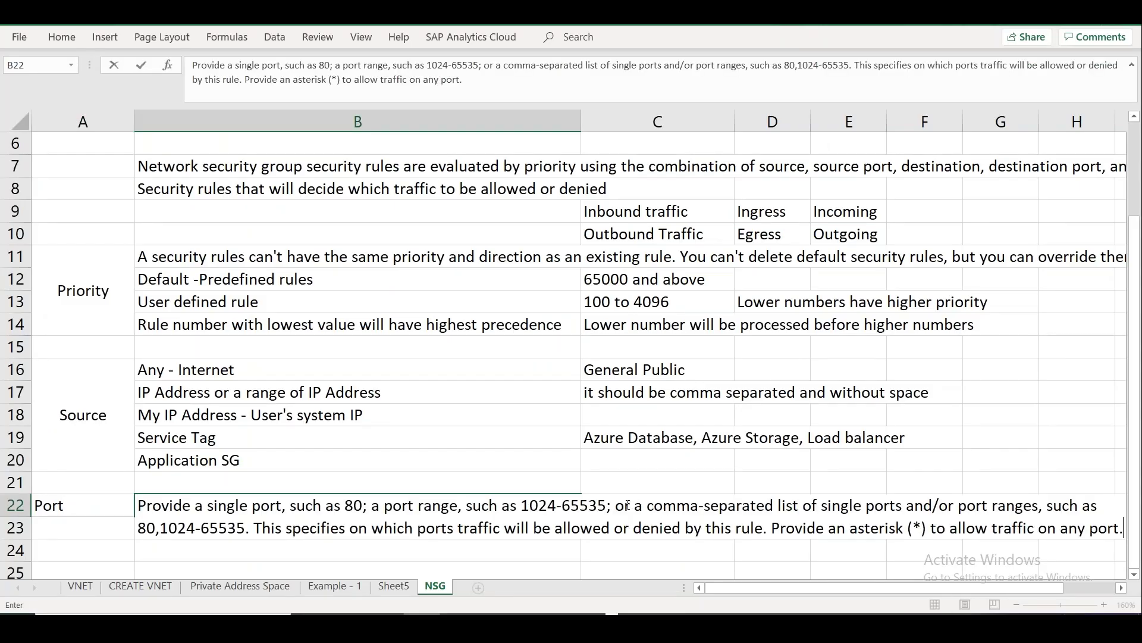
drag(616, 505, 1124, 528)
key(ctrl+c)
key(BackSpace)
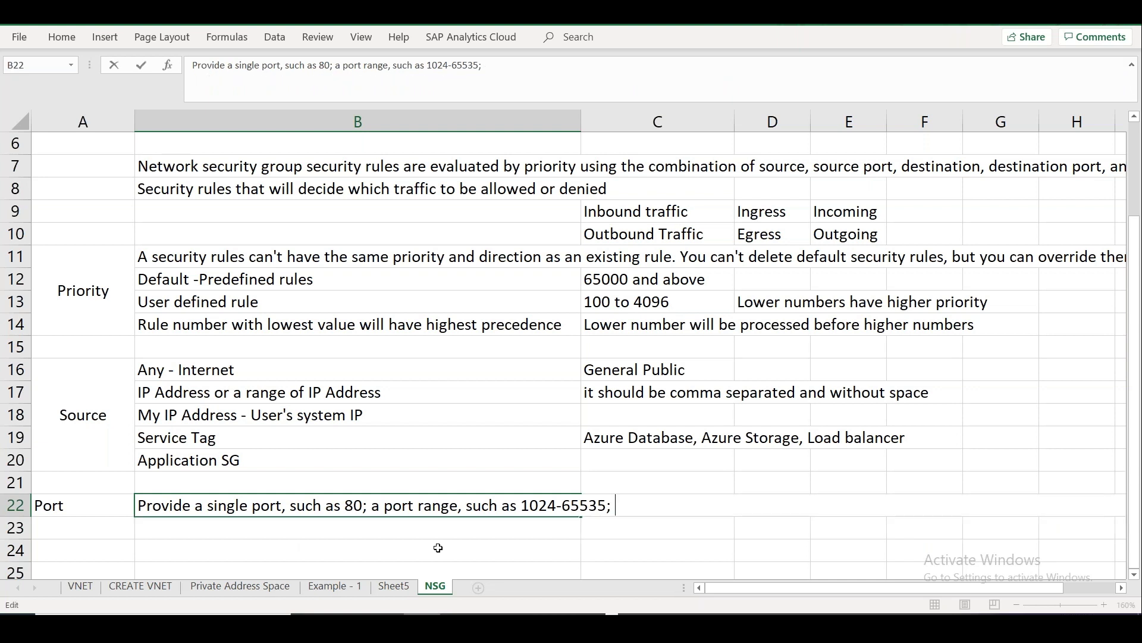
key(Return)
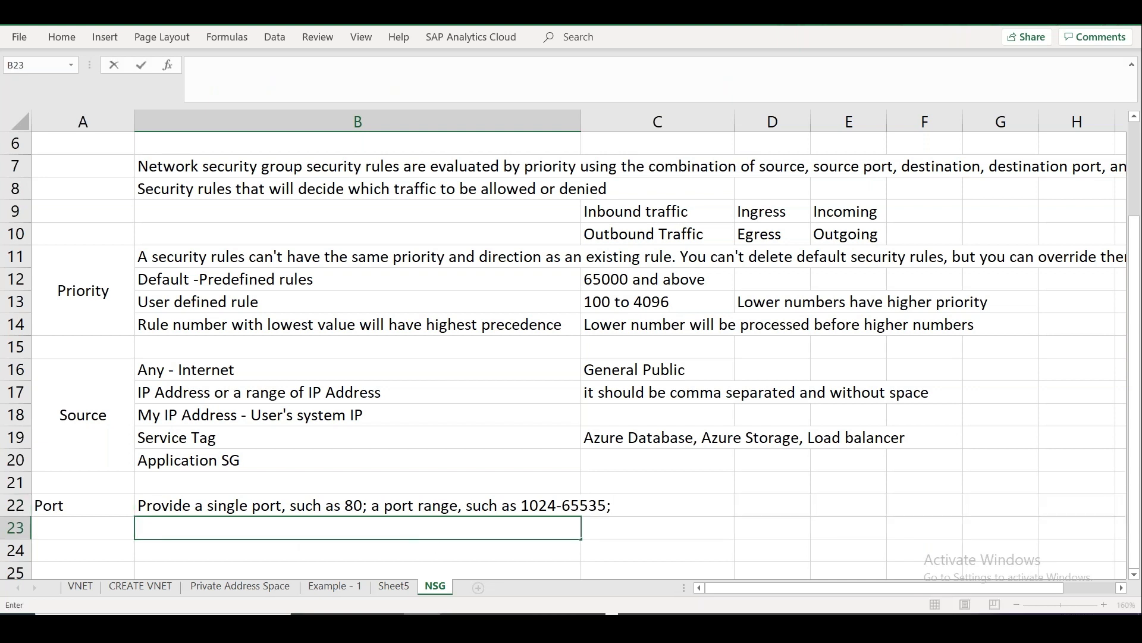
Put the comma-separated port explanation in B23 and the asterisk rule in B24.
key(ctrl+v)
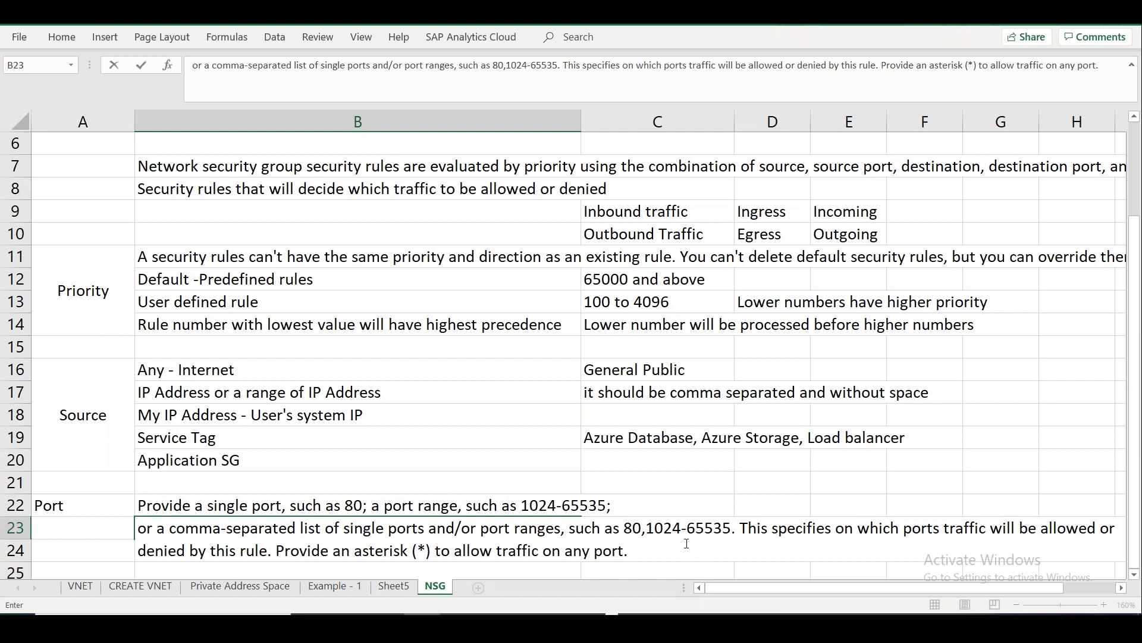
click(745, 526)
key(ctrl+shift+End)
key(ctrl+c)
key(Delete)
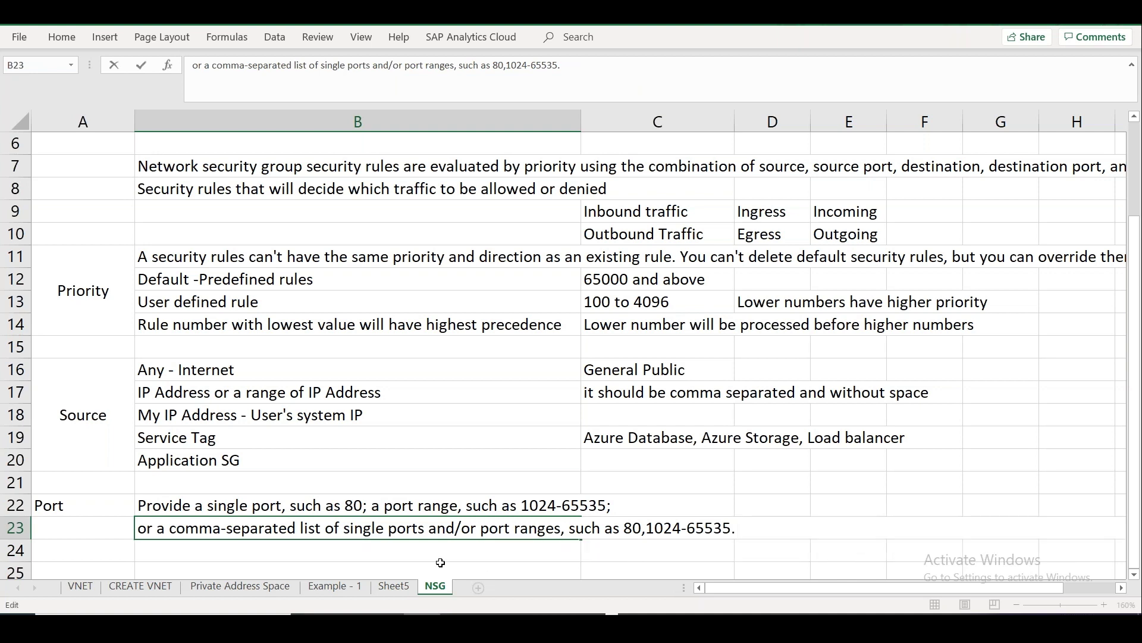
key(Return)
key(ctrl+v)
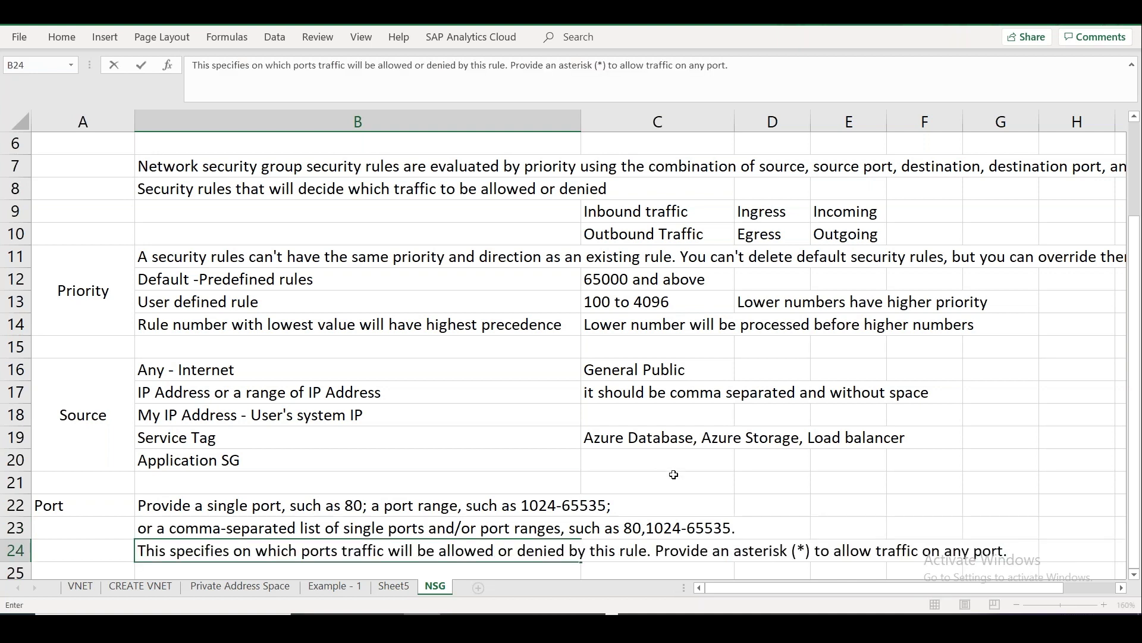
click(673, 474)
key(Down)
key(Down)
key(Down)
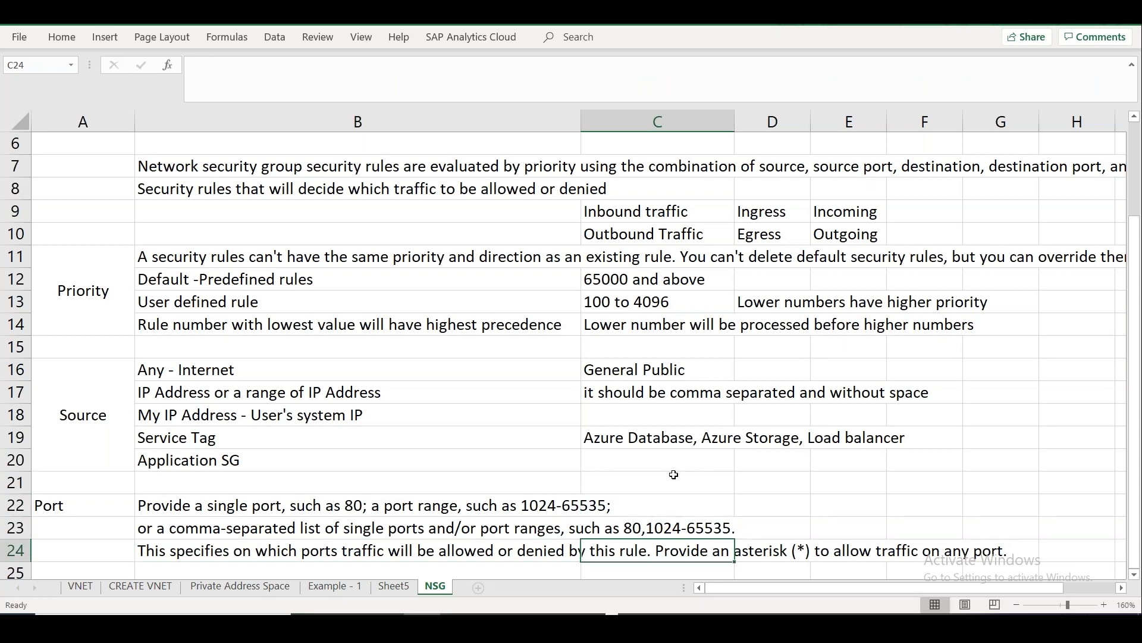
key(Down)
key(Down)
key(Down)
key(Down)
key(Down)
key(Down)
key(Down)
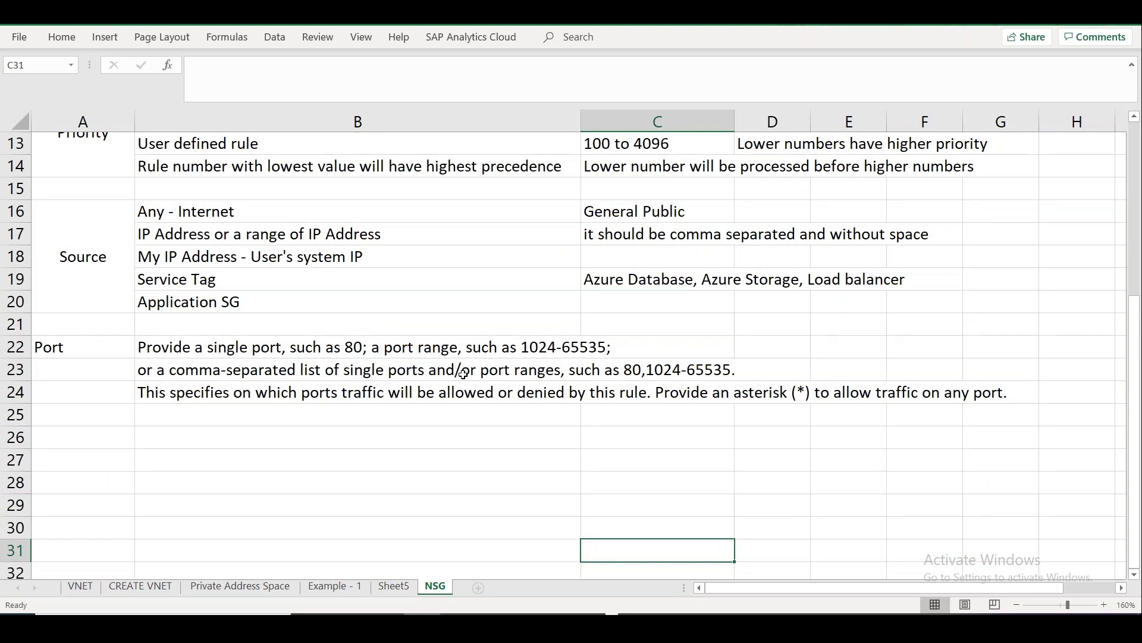
Enter headings Source IP, Destination IP, Port, Protocol, Incoming / Outgoing across A29:E29.
click(104, 504)
text(Source IP)
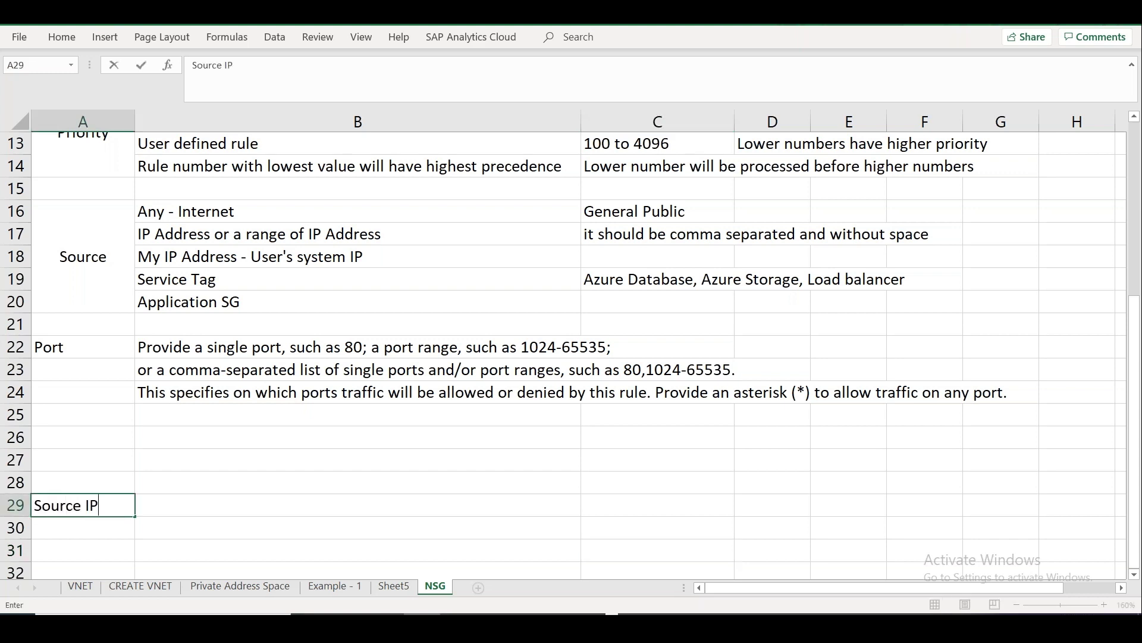
key(Tab)
text(Destination IP)
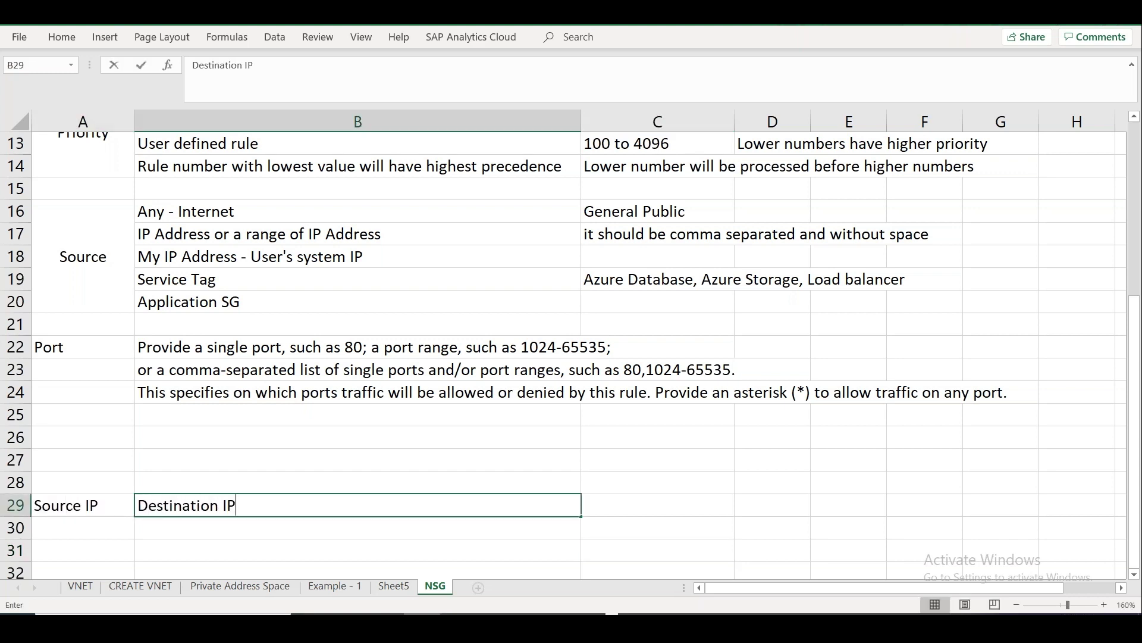
key(Tab)
text(Port)
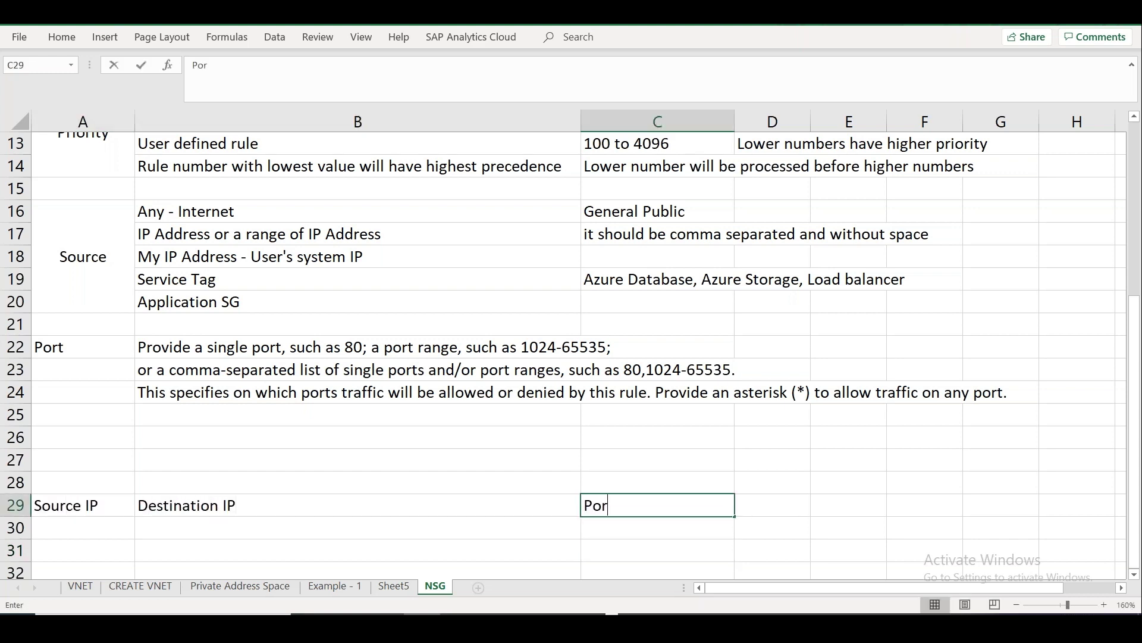
key(Tab)
text(Proc)
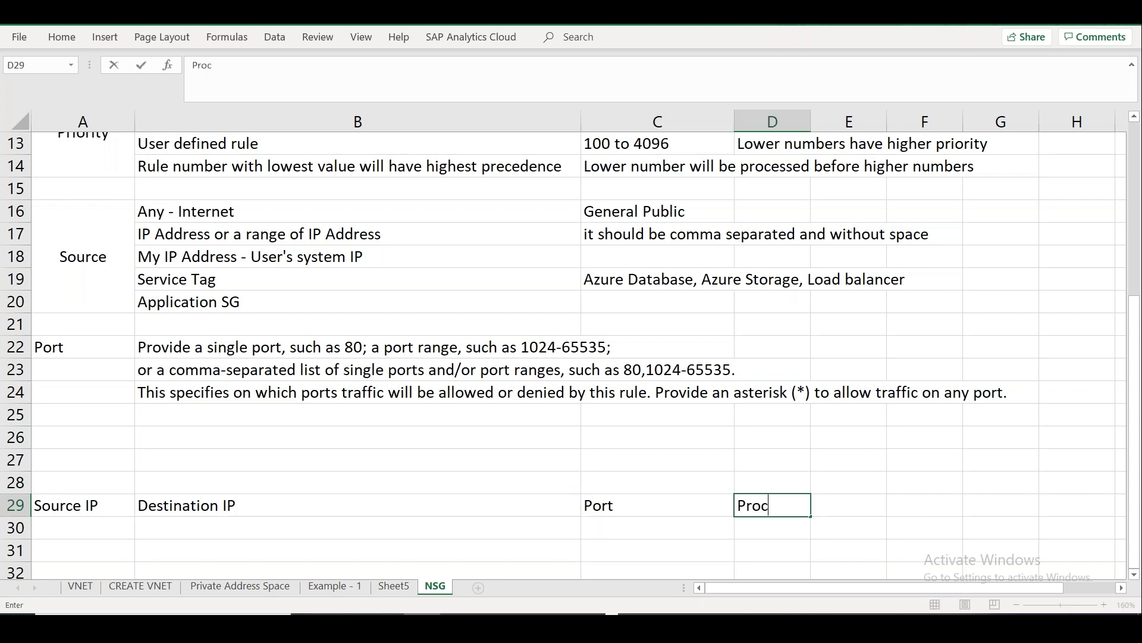
key(BackSpace)
text(tocol)
key(Tab)
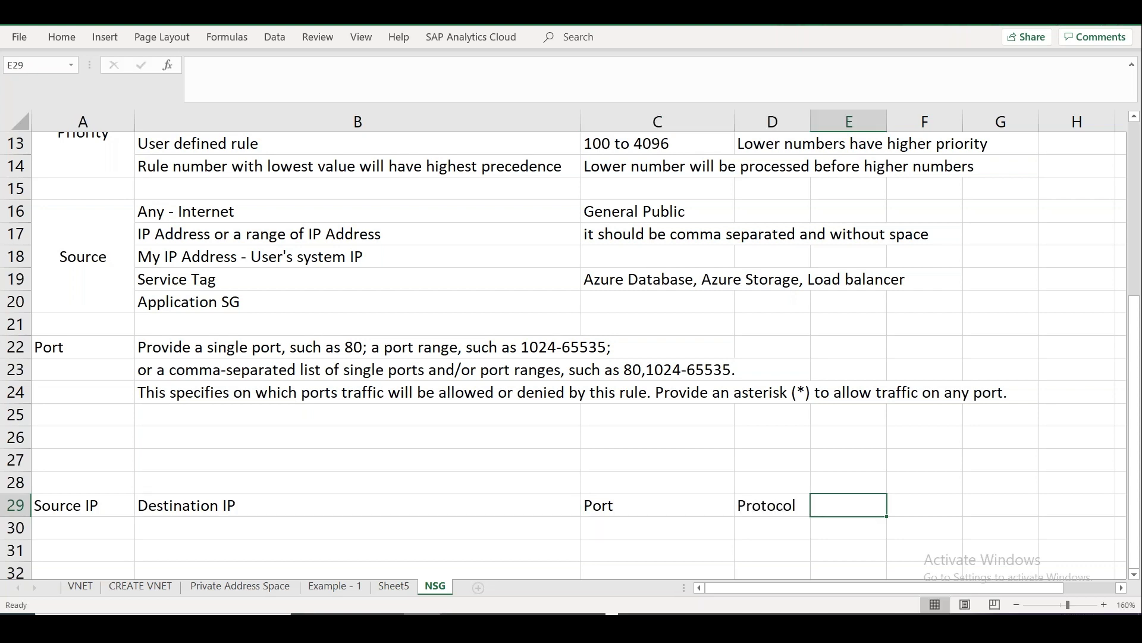
text(Incoming)
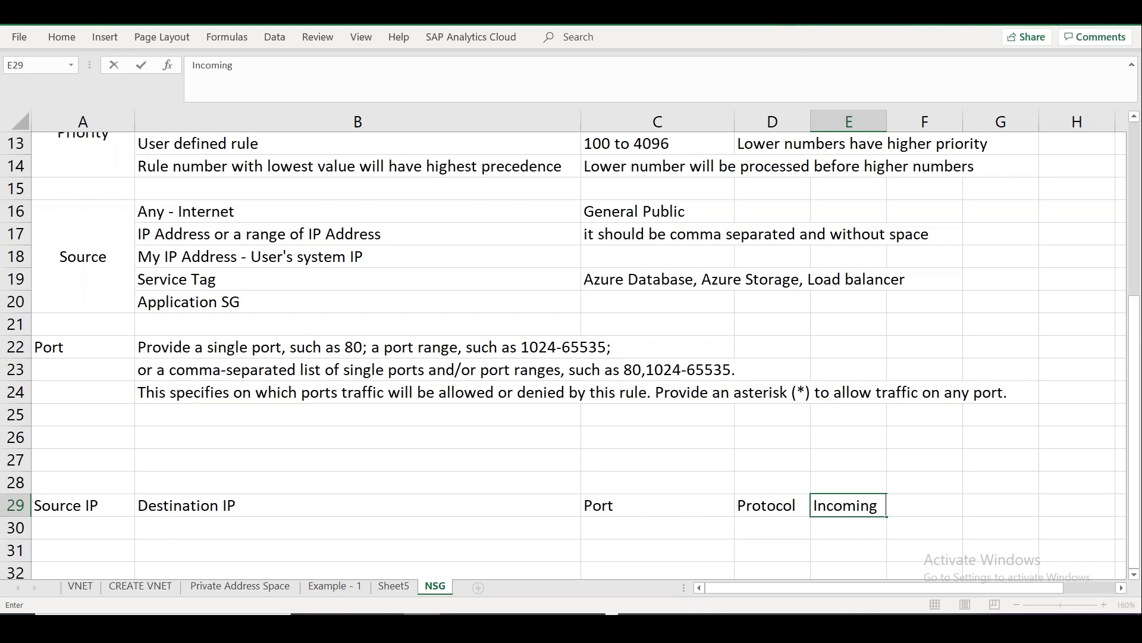
text( / OUtgoing)
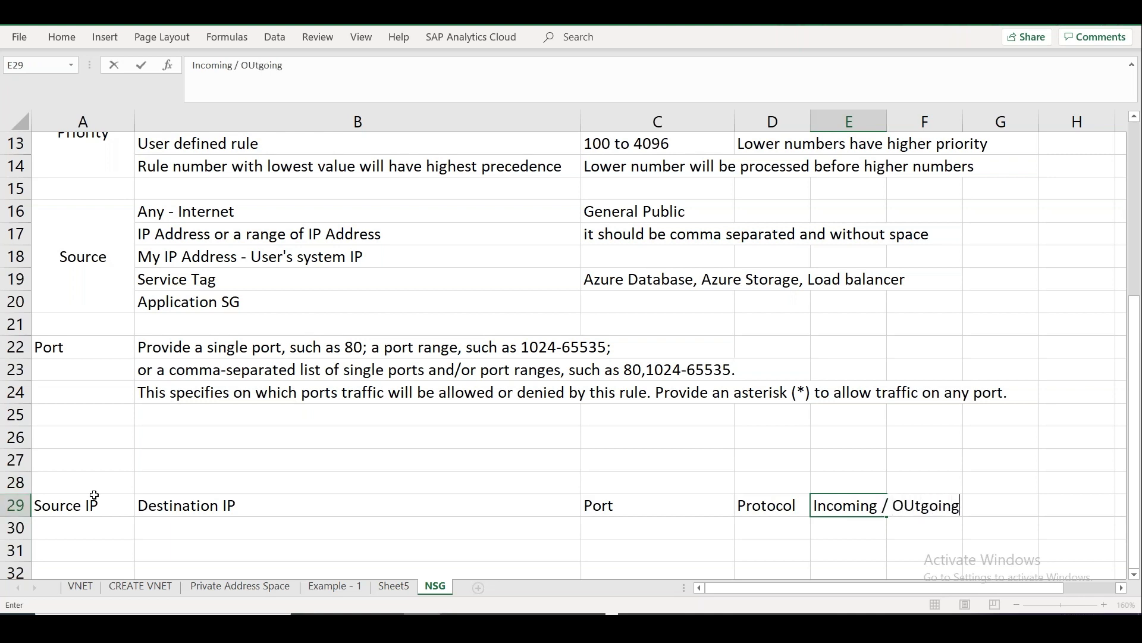
click(97, 483)
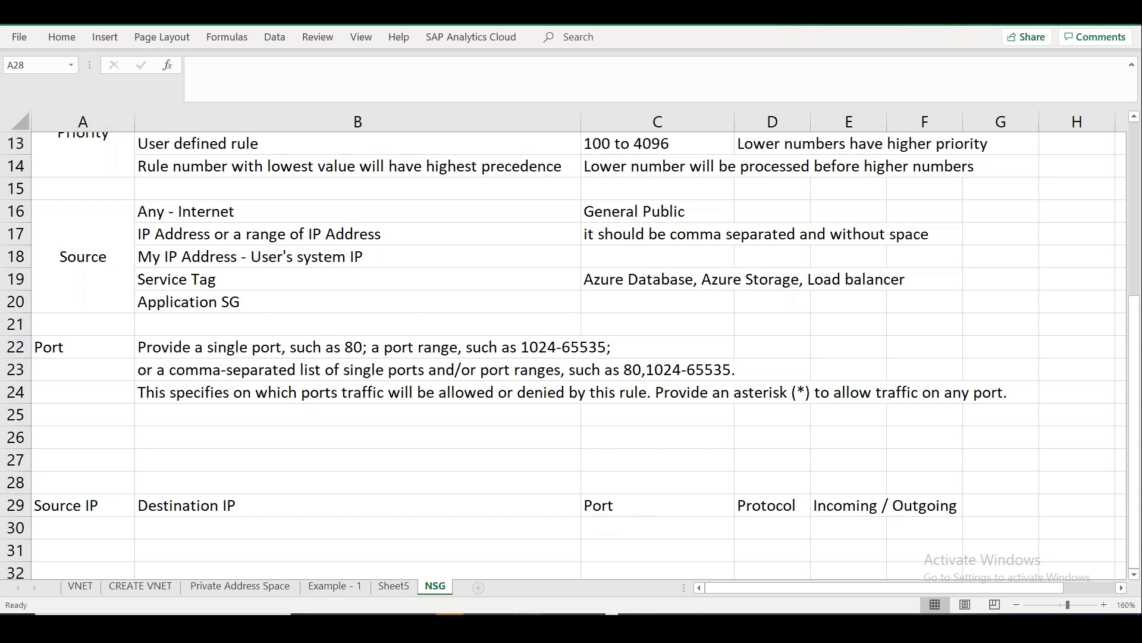
Write 'Web server - 80 (HTTP) / 443 (HTTPS)' in B26, then return to Azure.
mouse_move(450, 614)
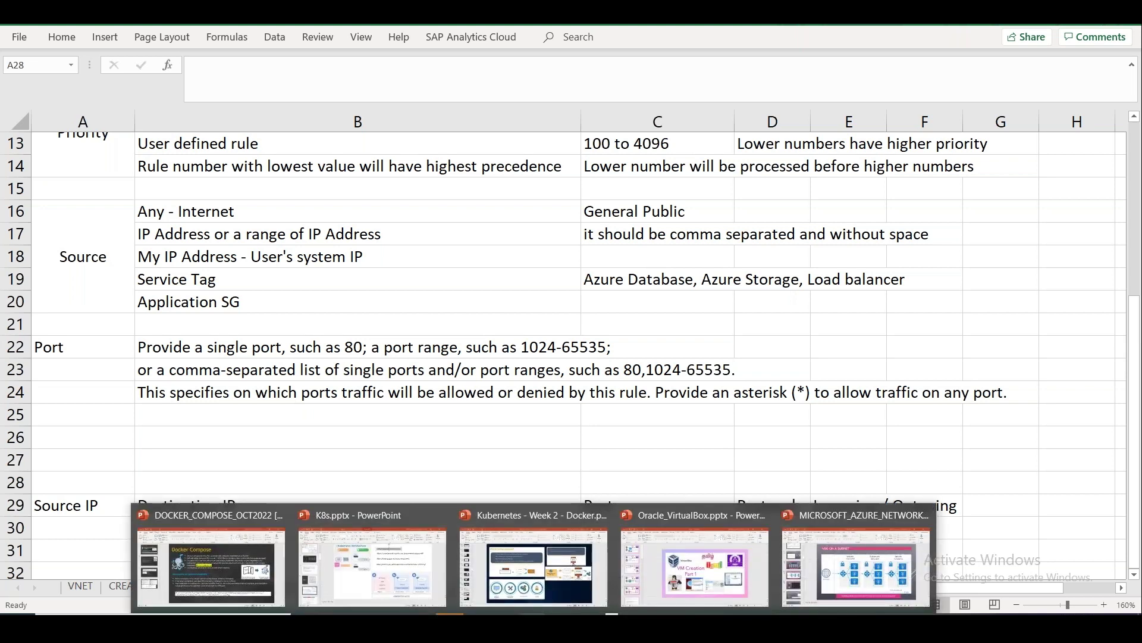
click(833, 452)
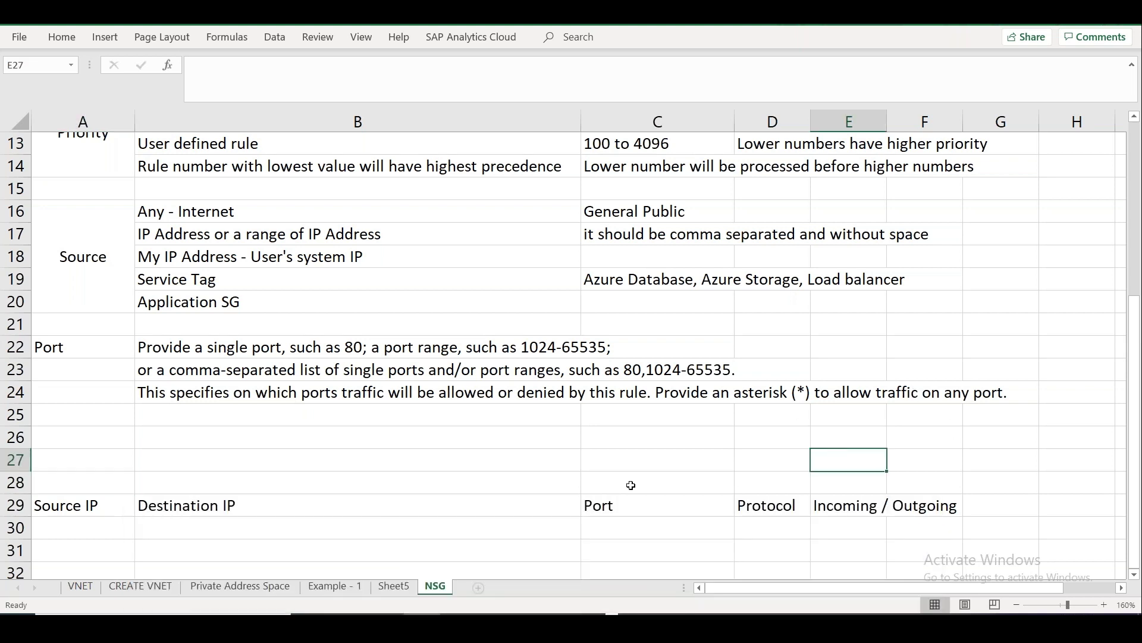
click(525, 436)
text(Web)
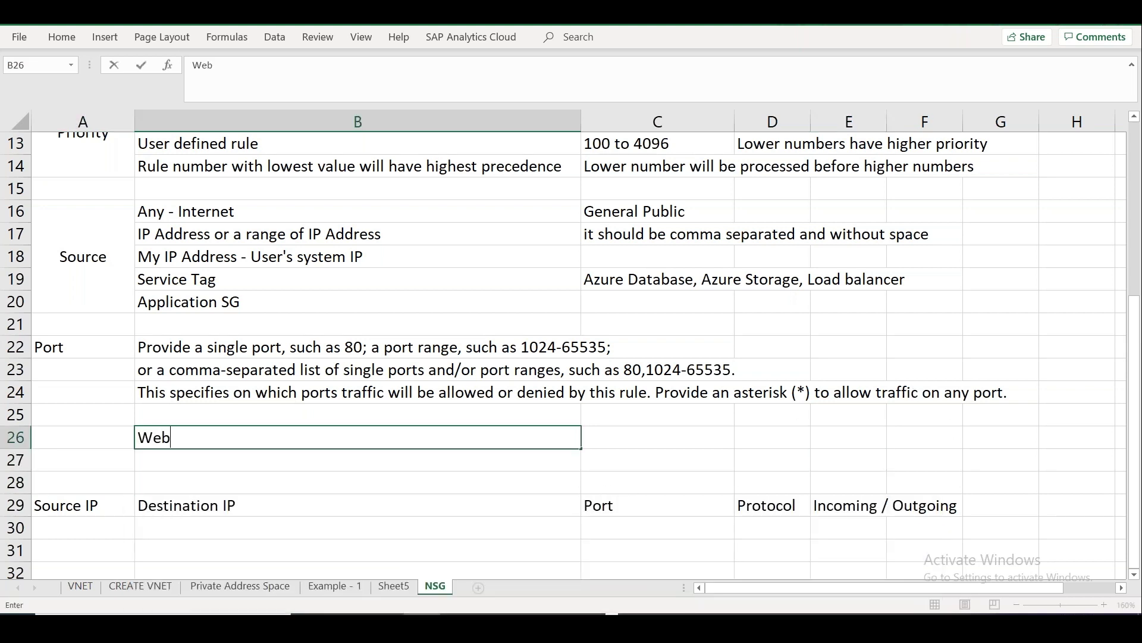
text( server - 80 (HTT)
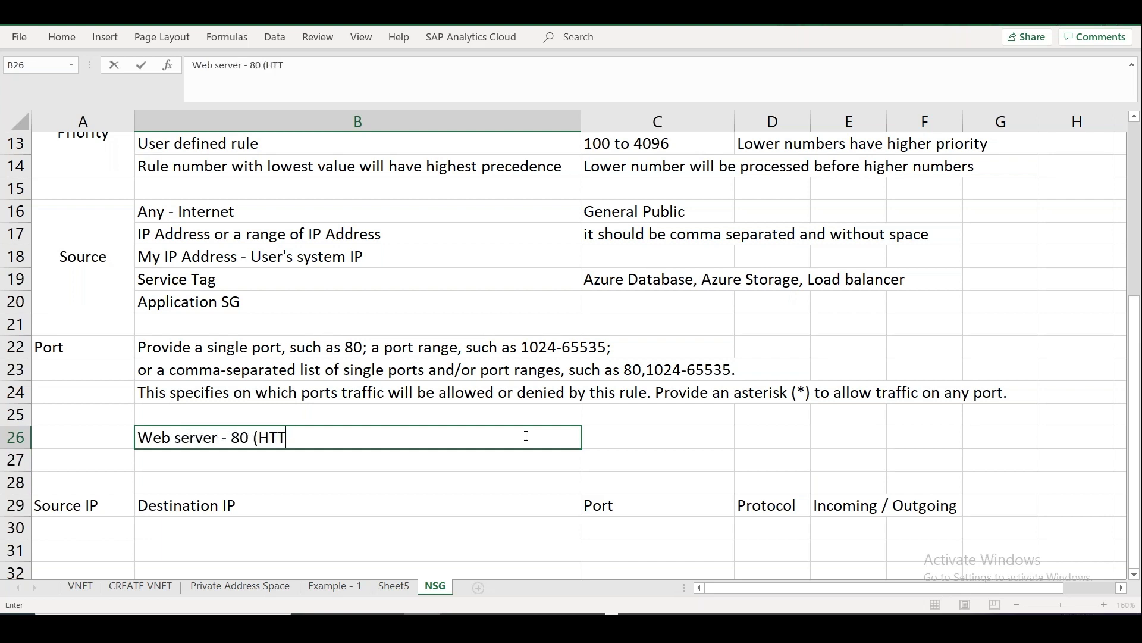
text(P) / 443 (HTTPS))
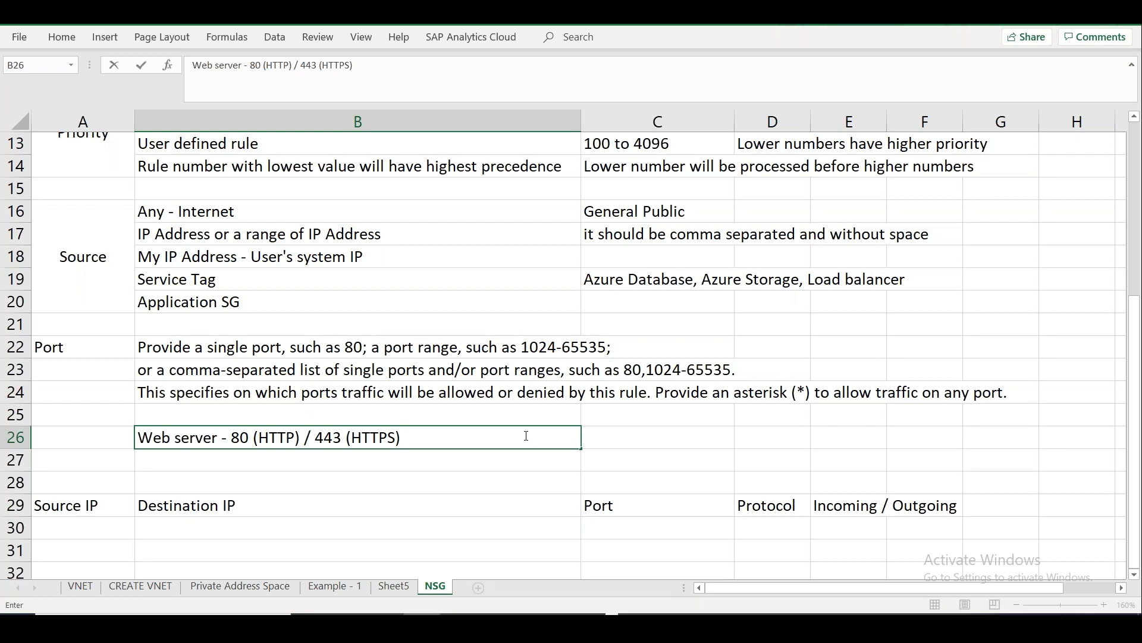
key(Return)
key(alt+Tab)
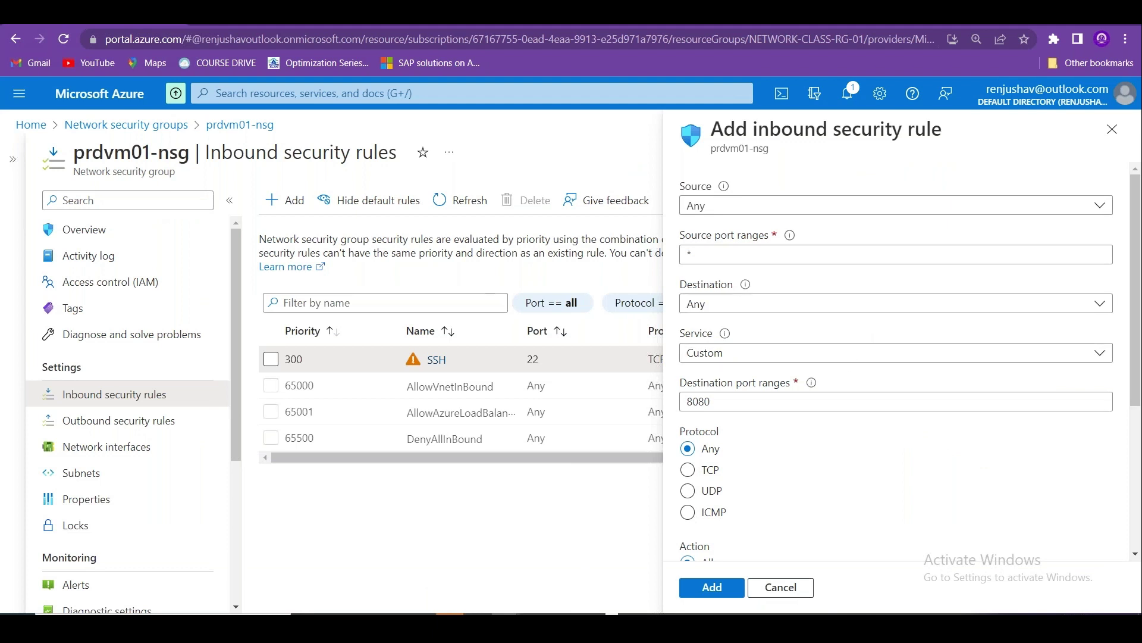
Review the rule's Allow action, priority 310 and name, then return to Excel.
scroll(838, 355, down, 3)
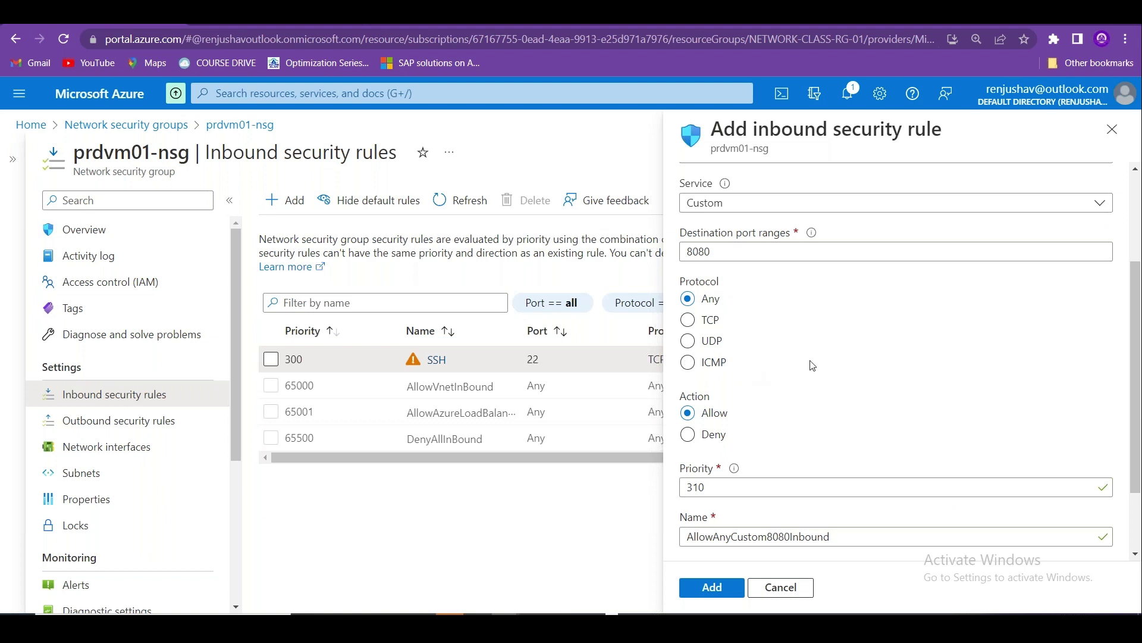
key(alt+Tab)
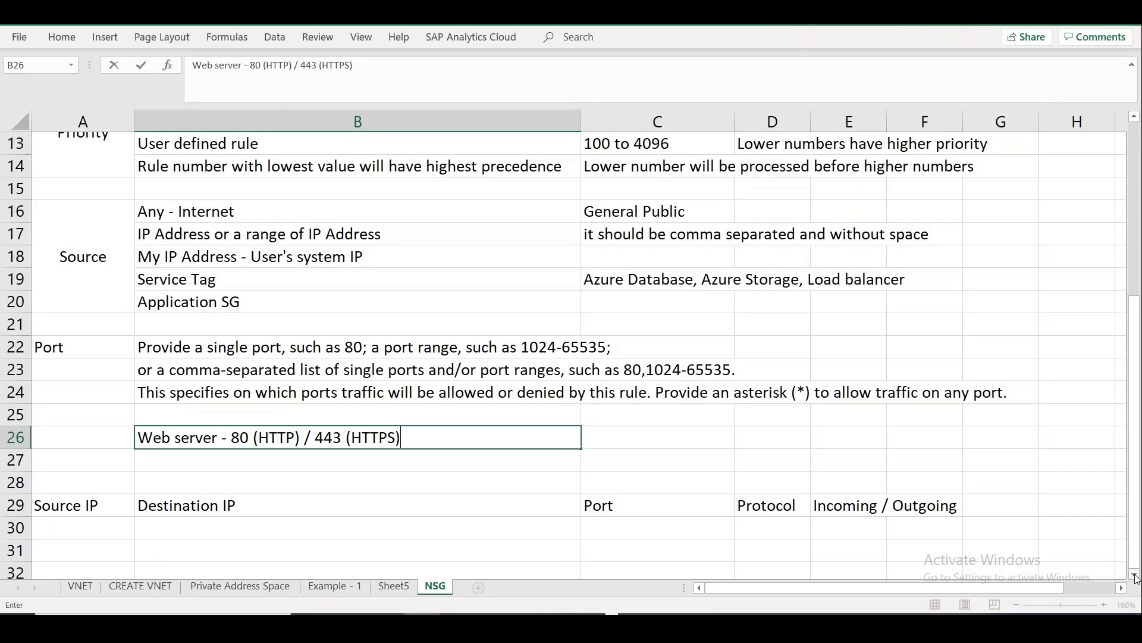
Add the Protocol label in row 31 and list TCP, UDP, ICMP and All in B31:B34.
click(1135, 576)
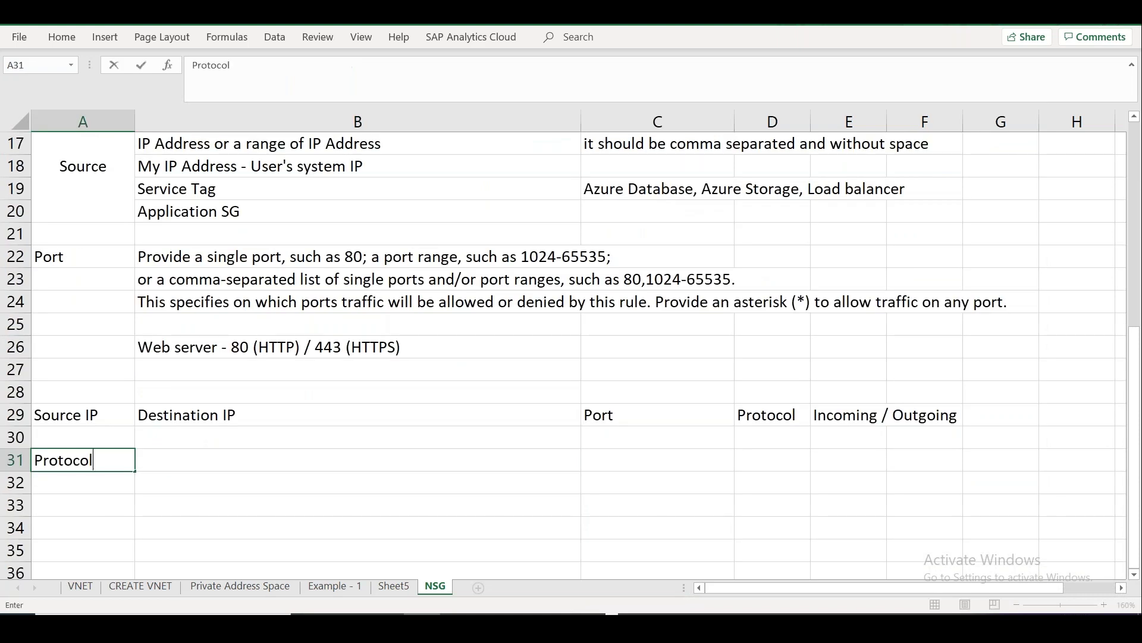
key(Right)
text(TCP)
key(Return)
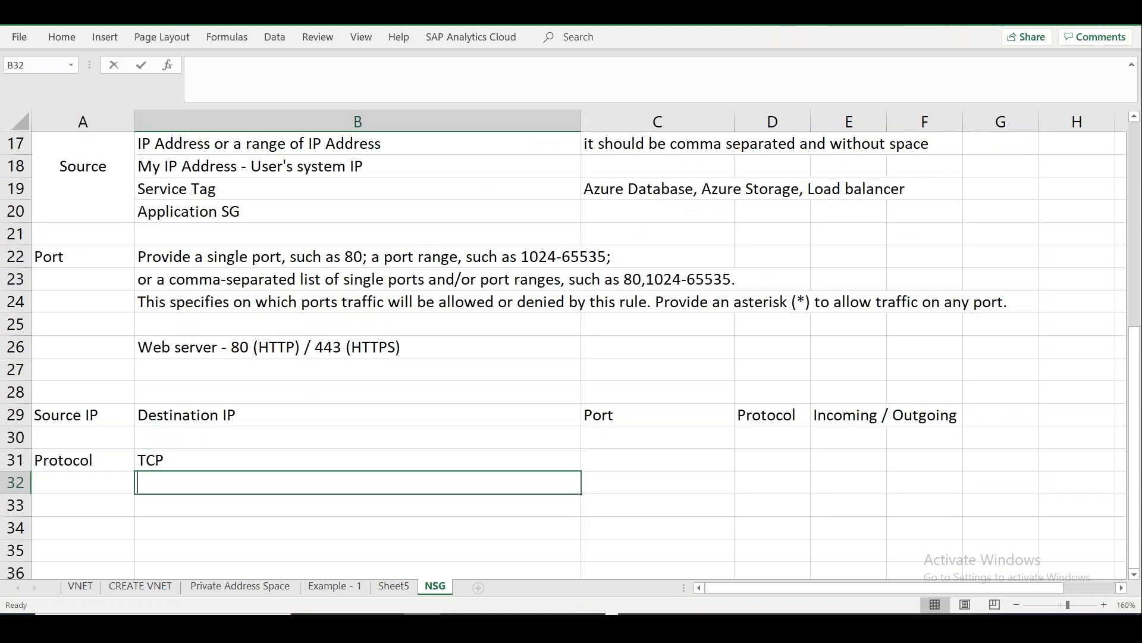
text(UDP)
key(Return)
text(ICMP)
key(Return)
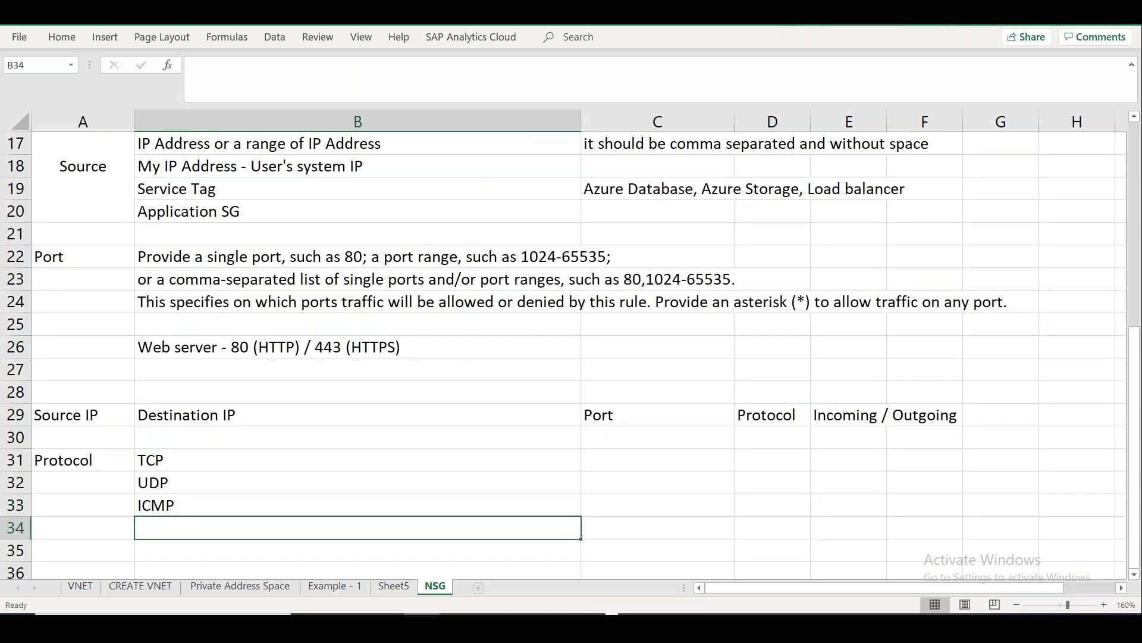
text(All)
key(Return)
key(alt+Tab)
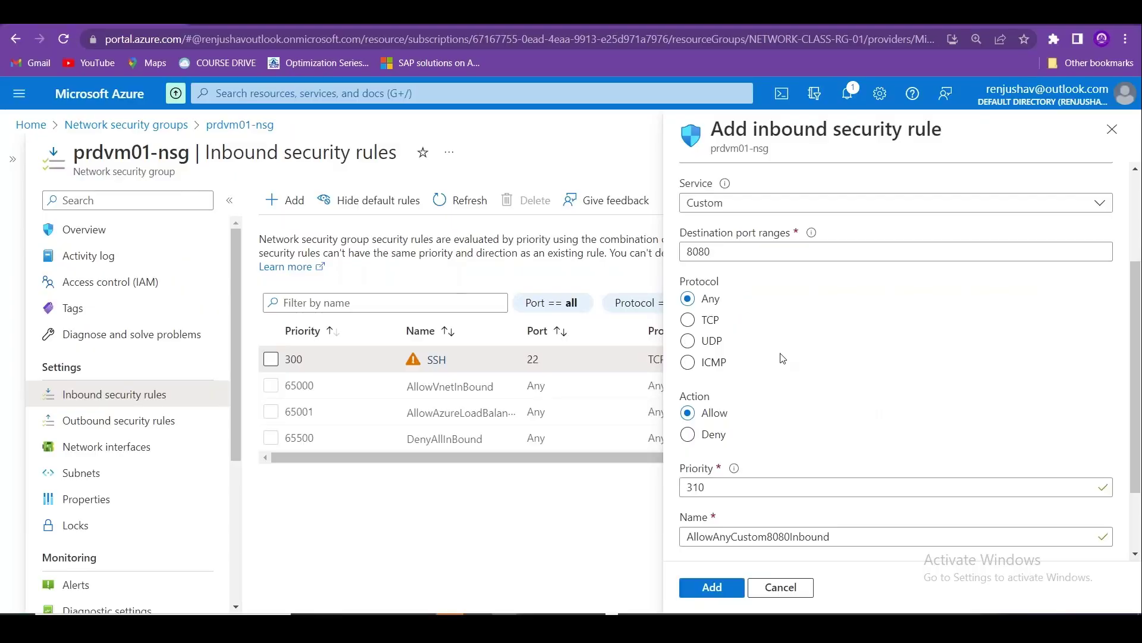
Try HTTP, MySQL and PostgreSQL as the rule's Service, then browse the full predefined service list.
scroll(1138, 327, up, 2)
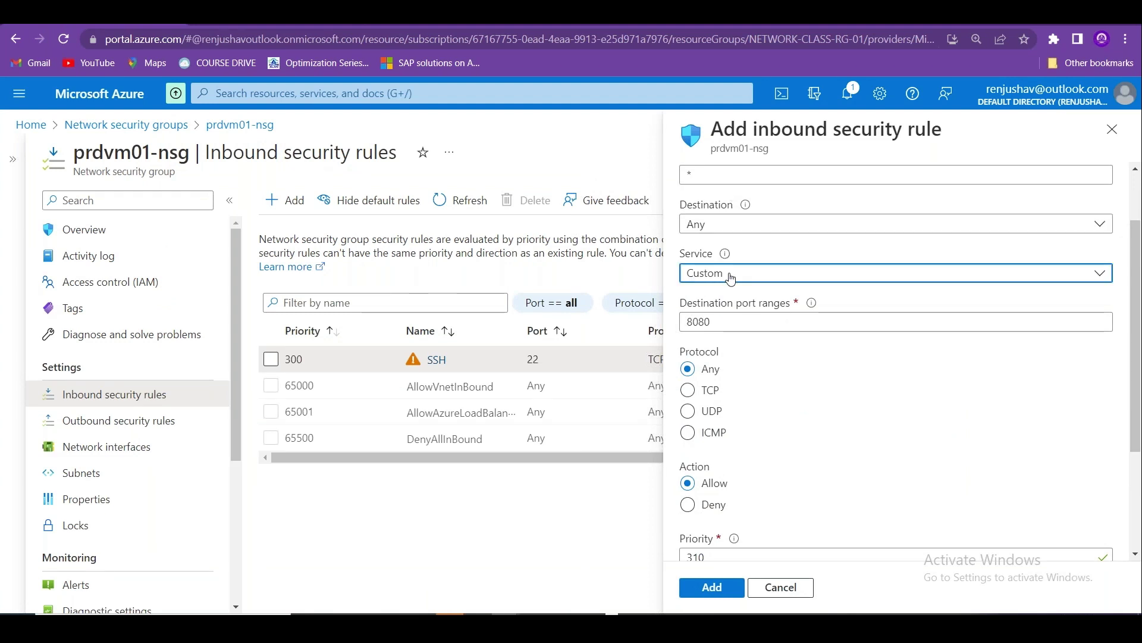
click(724, 273)
click(719, 301)
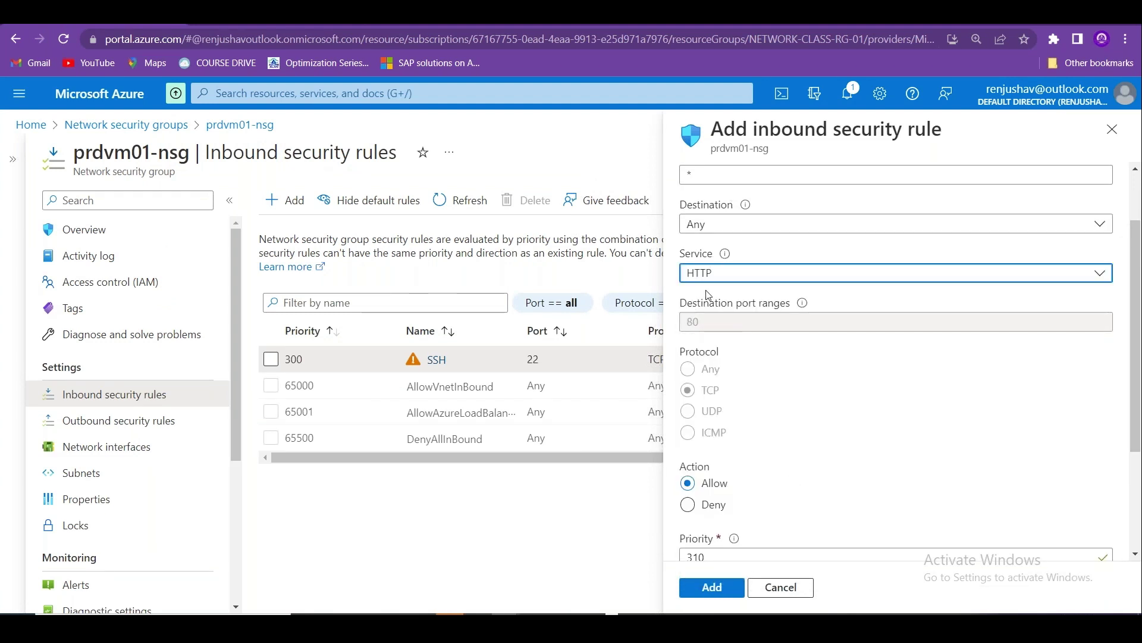
click(741, 275)
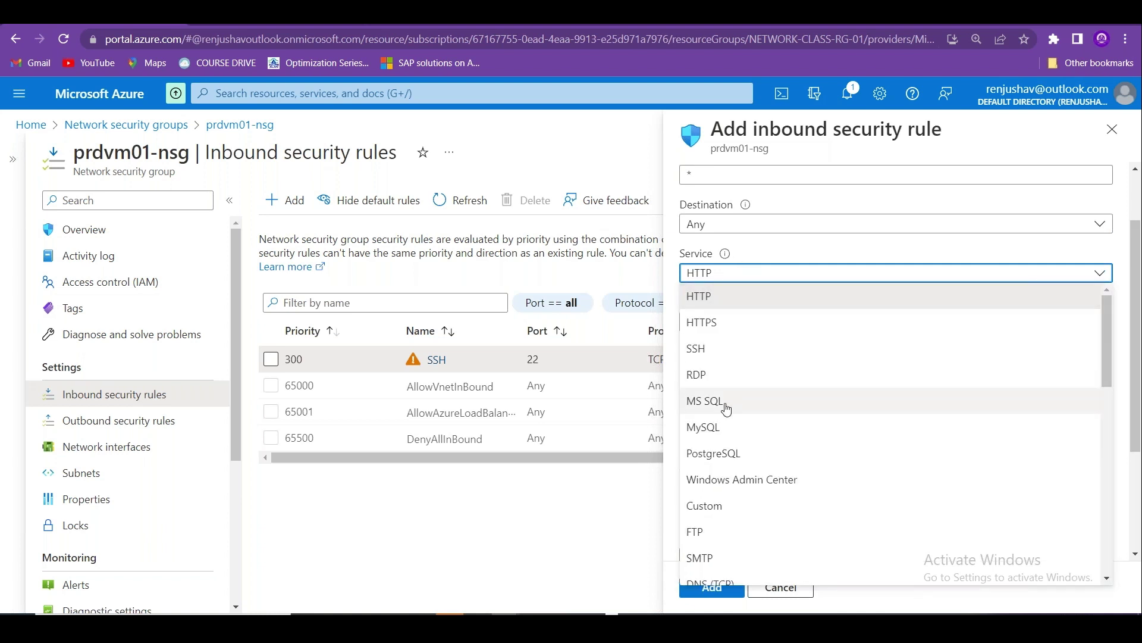
click(719, 427)
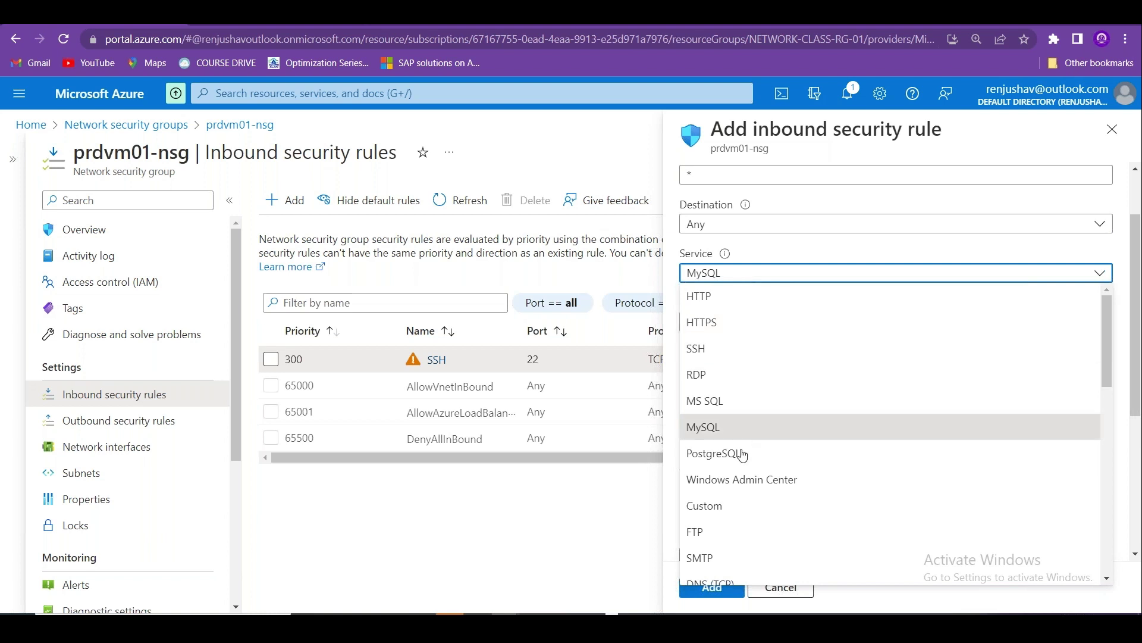
click(708, 453)
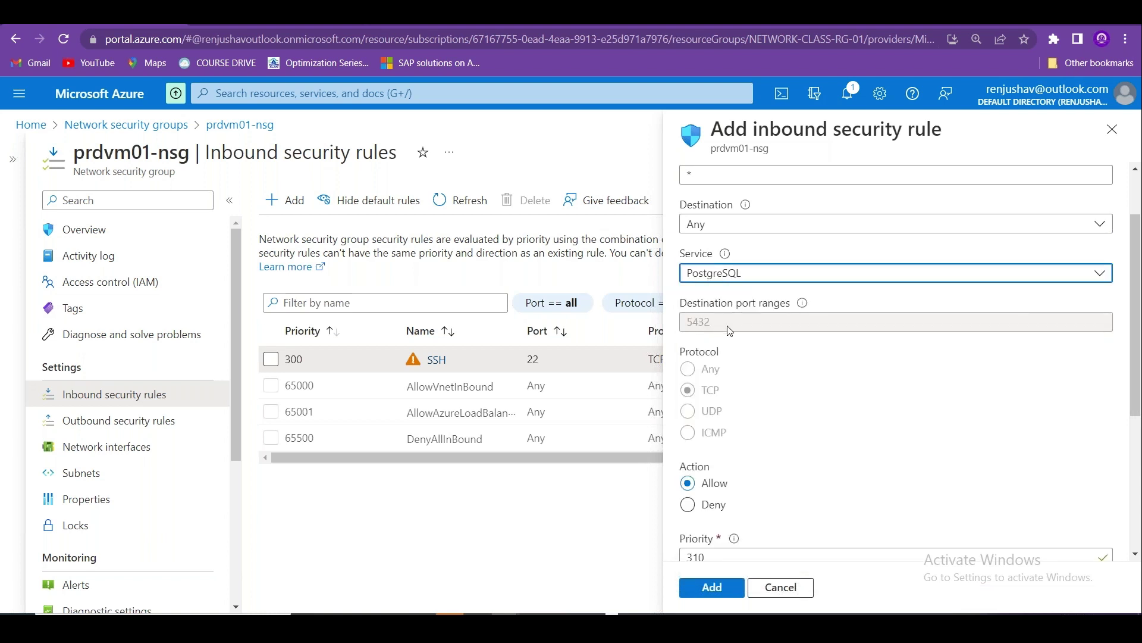
click(752, 272)
scroll(1111, 337, down, 10)
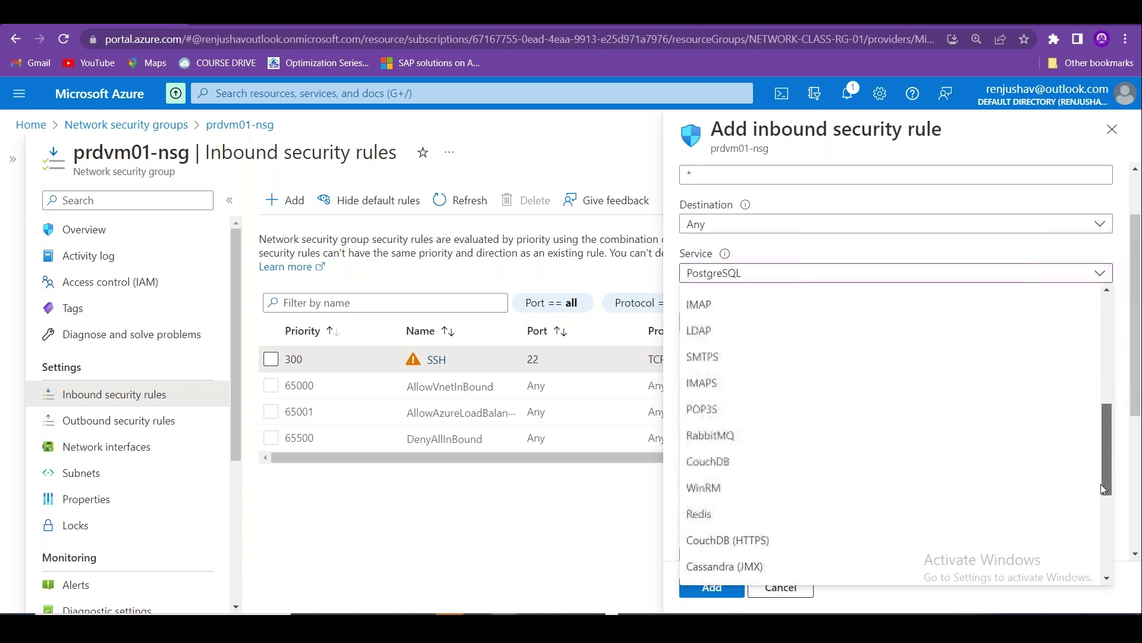
scroll(1111, 337, up, 10)
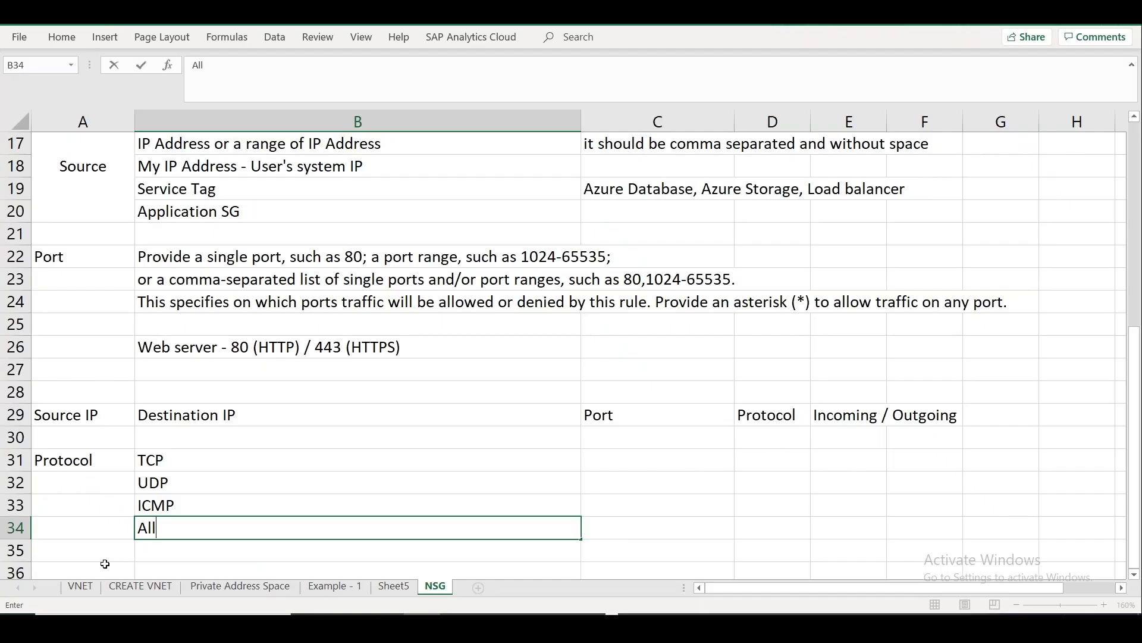
Add a Service label in A36 with 'Service Name - HTTP, SSH, MYSQL, ...etc' in B36.
text(Service)
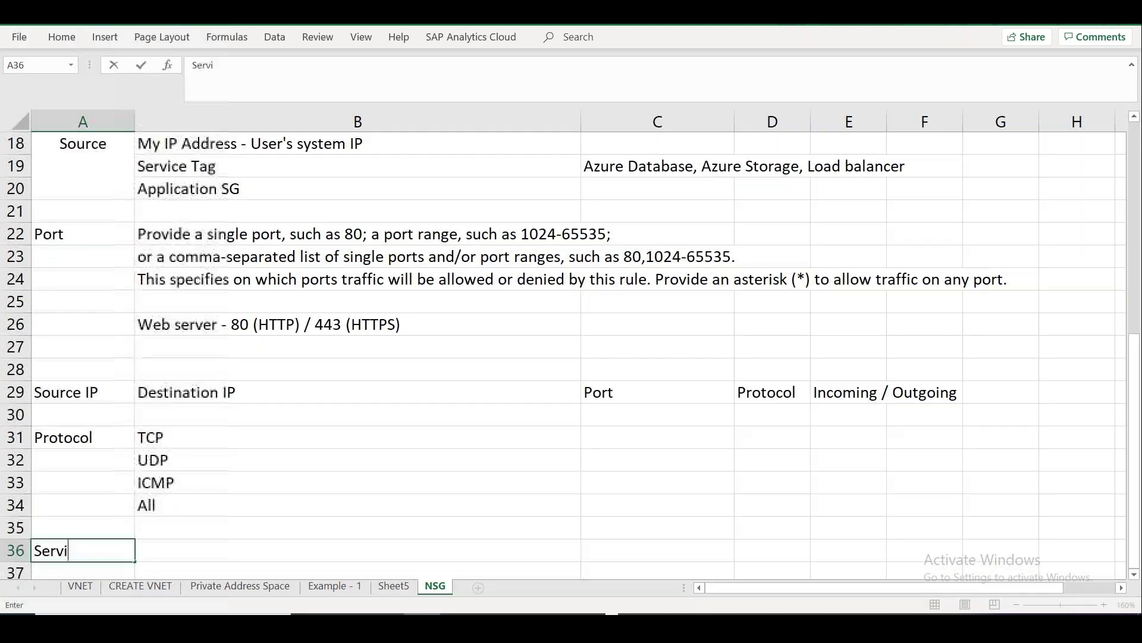
key(Tab)
text(Serv)
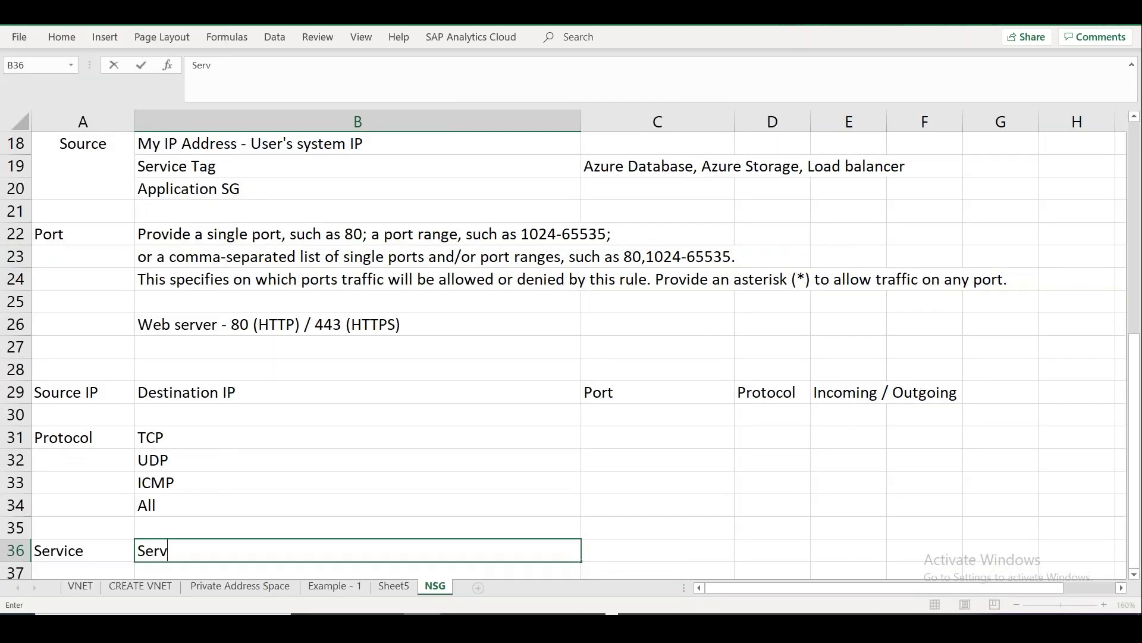
text(ice Name - HTTP)
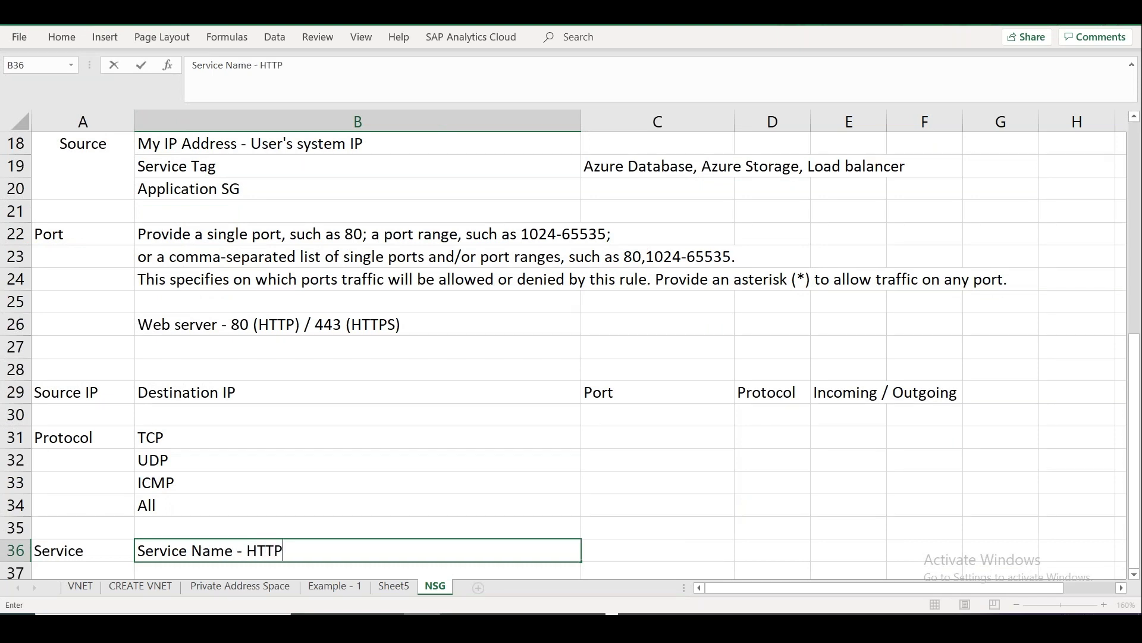
text(, SSH, MYSQL)
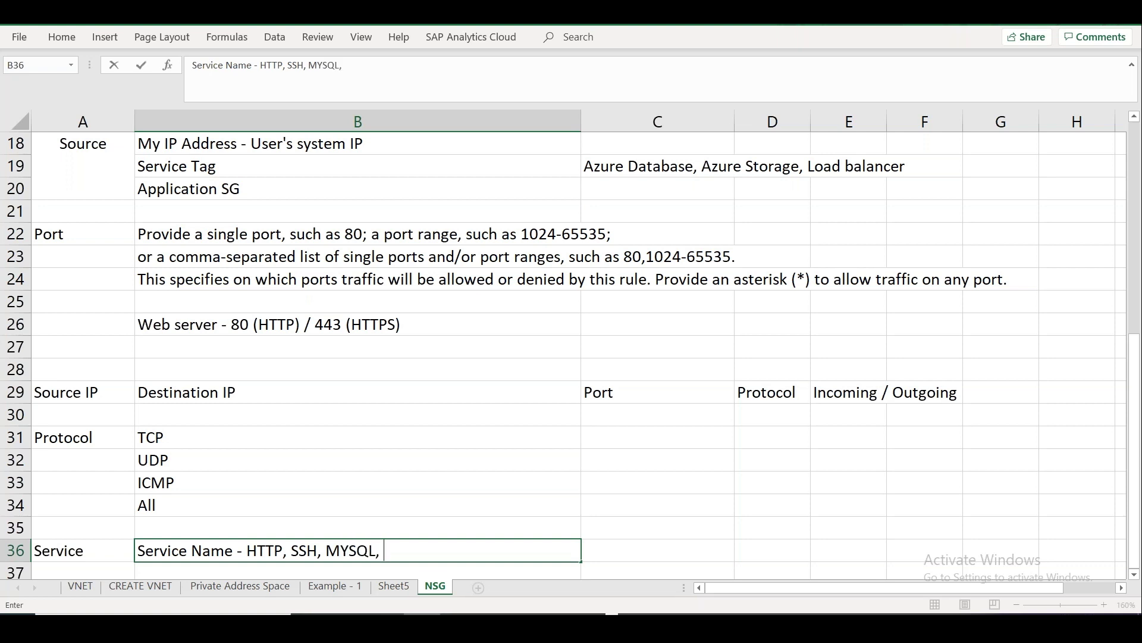
text(, ...etc)
key(Return)
key(Return)
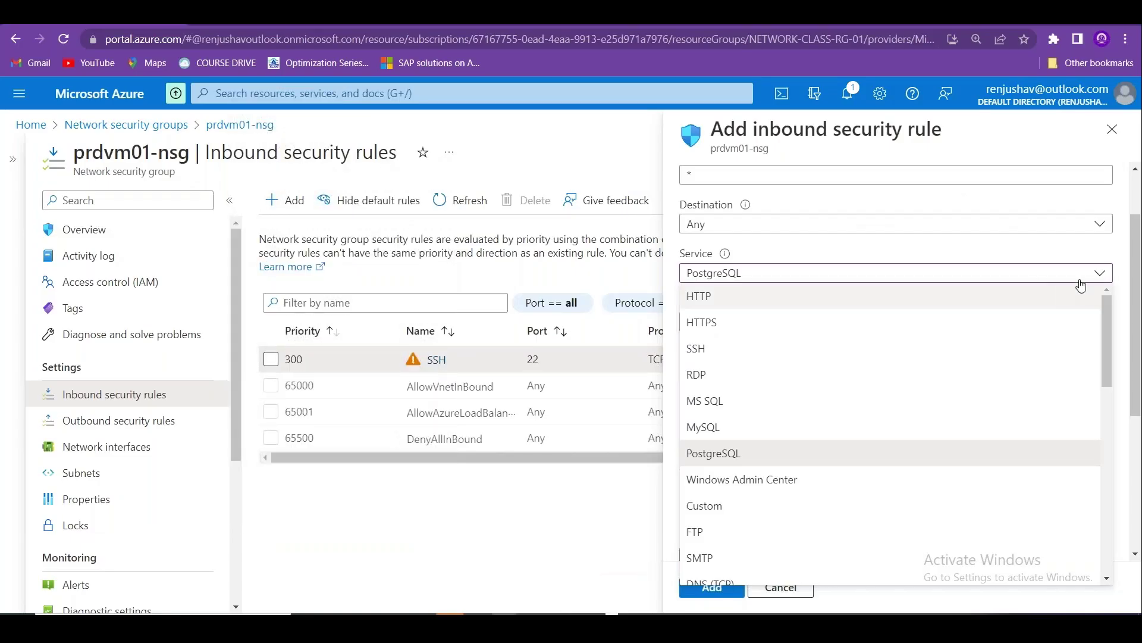
Close the Azure service list with PostgreSQL kept, and begin the Action heading in E30.
click(1052, 153)
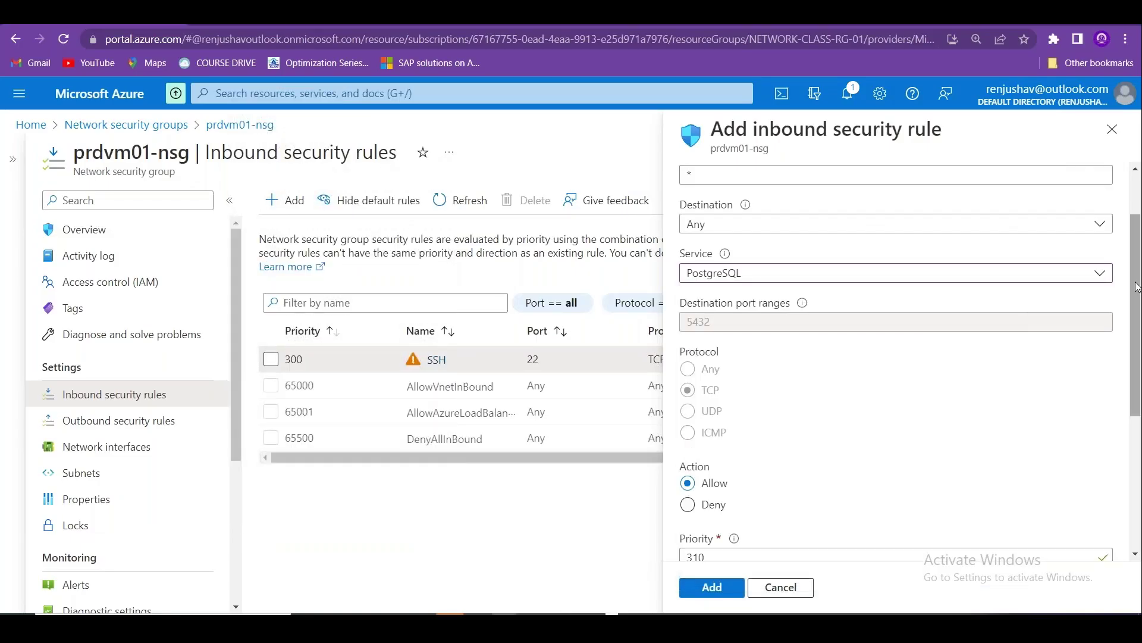
scroll(732, 282, down, 4)
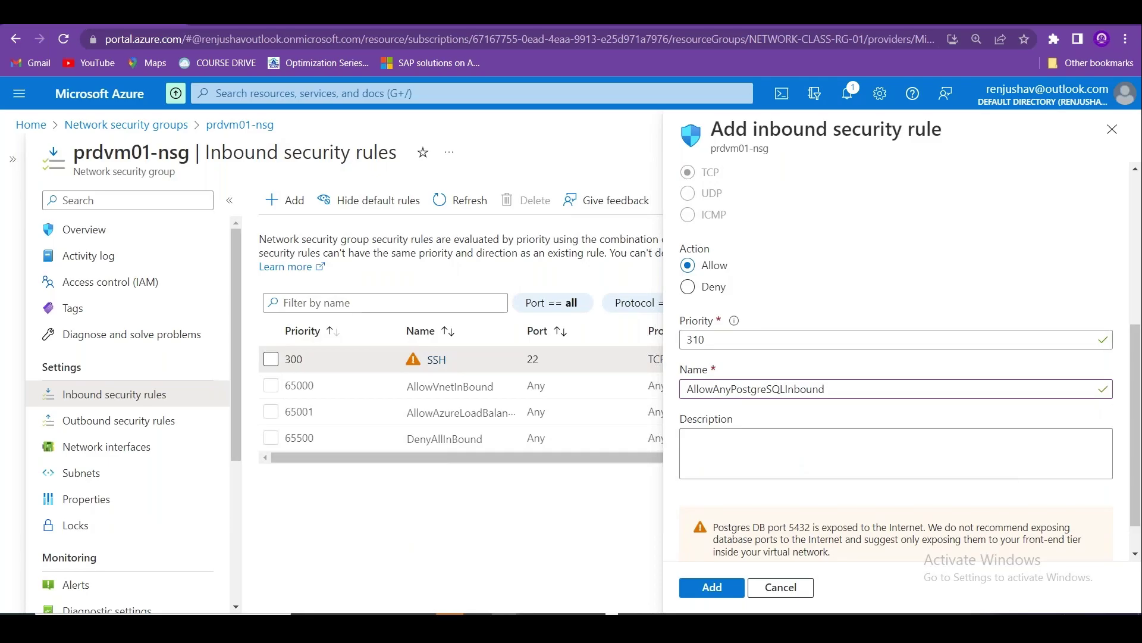
key(alt+Tab)
click(854, 373)
text(Action - )
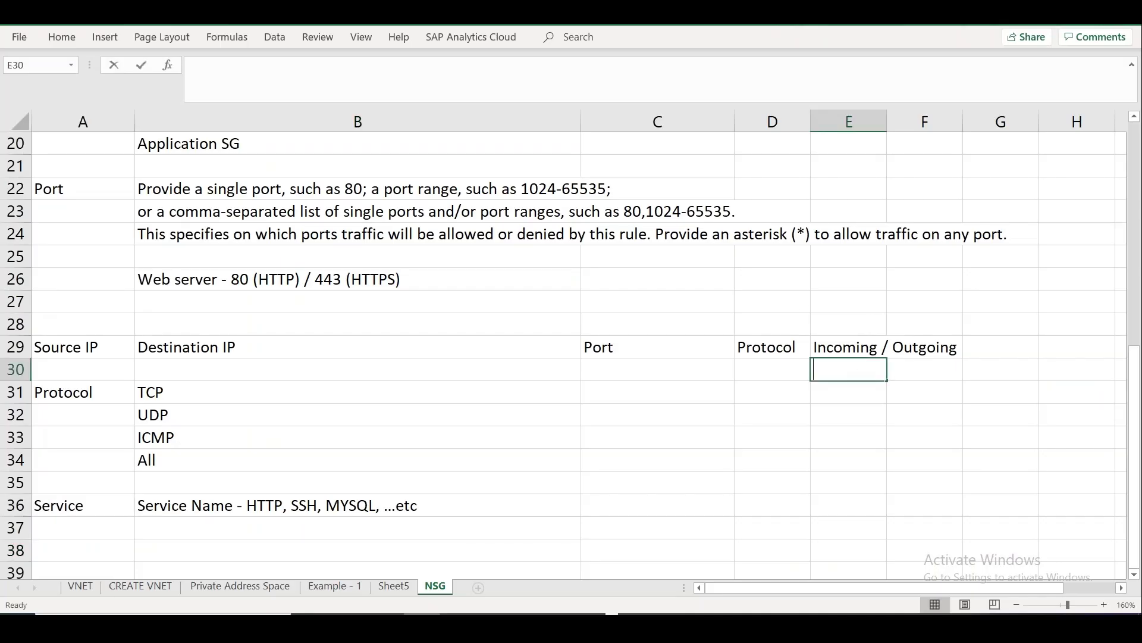
text(Al)
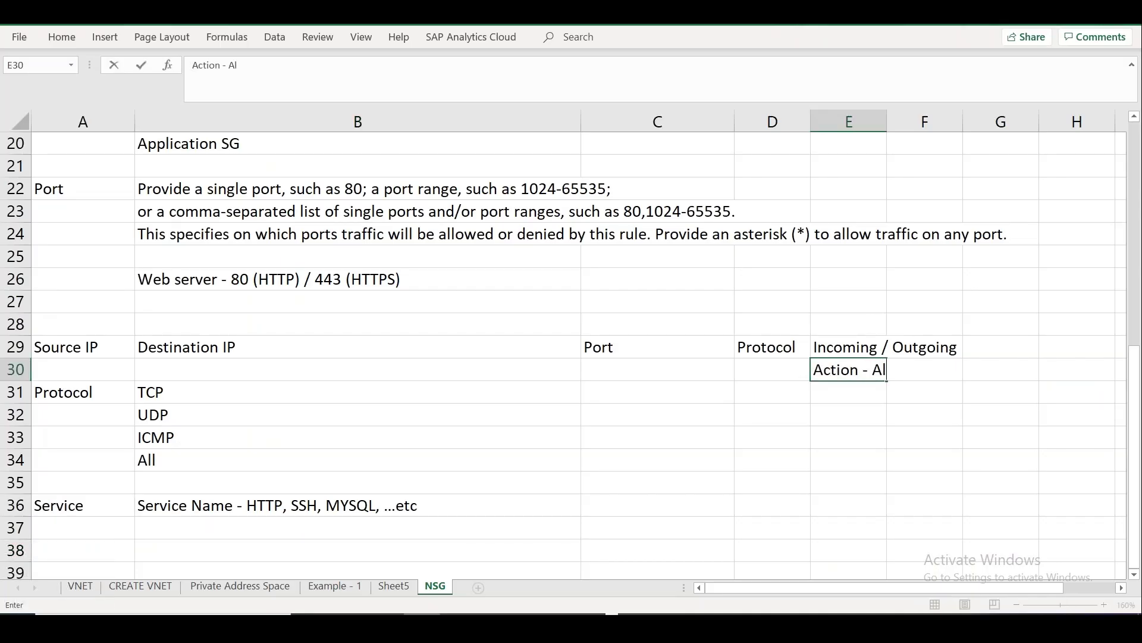
text(low /Dem)
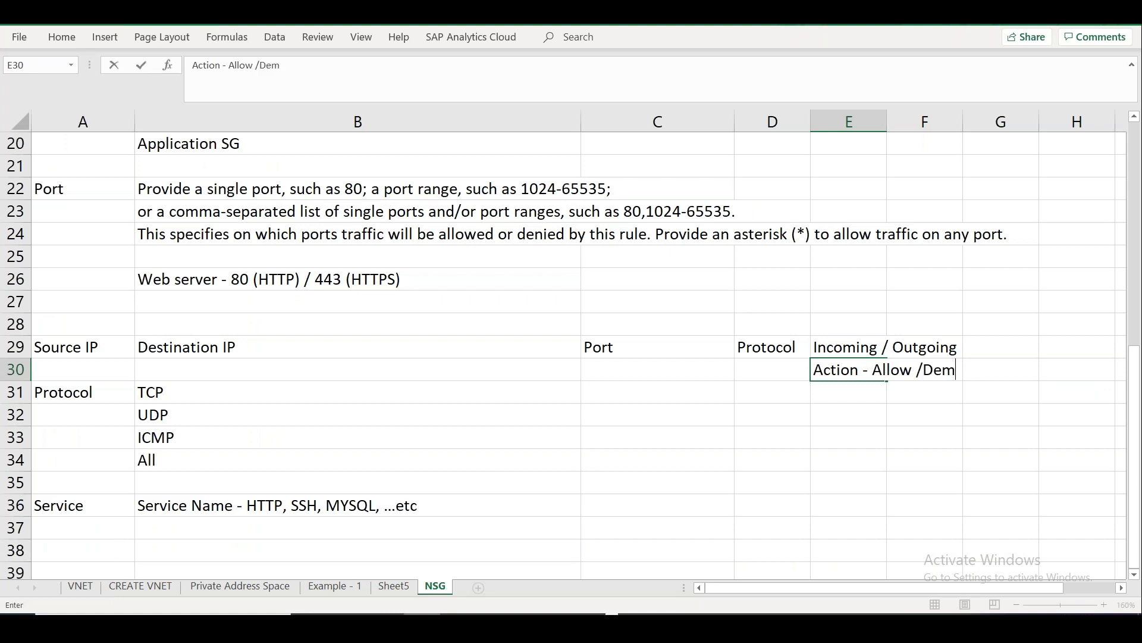
Finish the 'Action - Allow /Deny' heading in E30 and move it up to F29.
key(BackSpace)
text(ny)
click(925, 460)
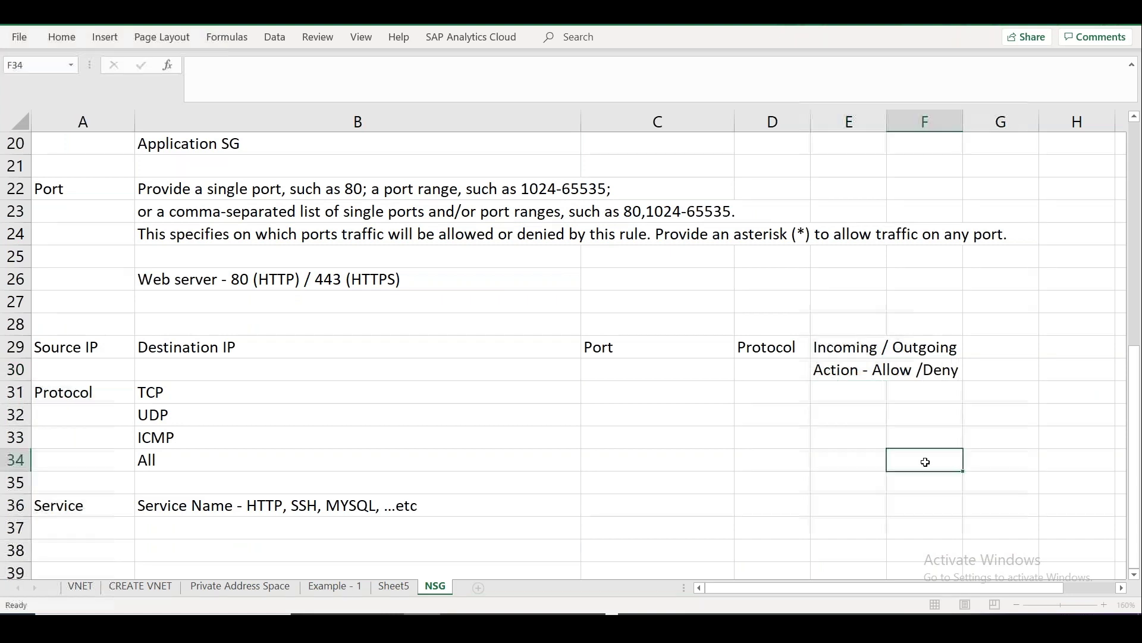
click(846, 376)
key(ctrl+c)
drag(889, 359, 911, 341)
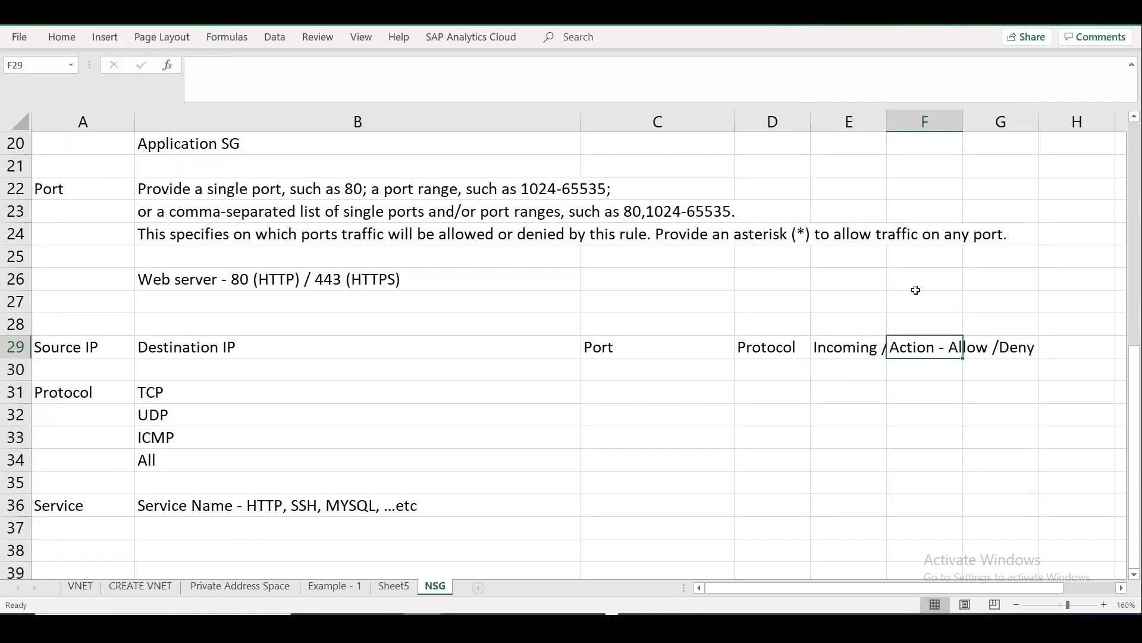
Widen column E and narrow column C so Incoming / Outgoing and the headings fit.
drag(886, 122, 927, 121)
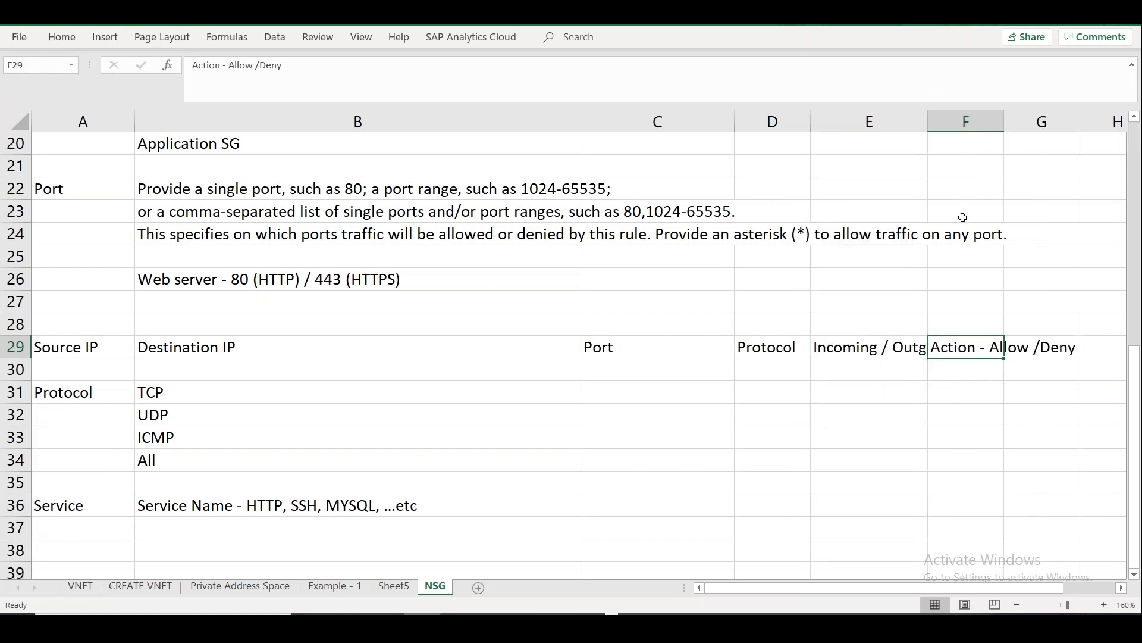
drag(733, 121, 679, 128)
click(877, 138)
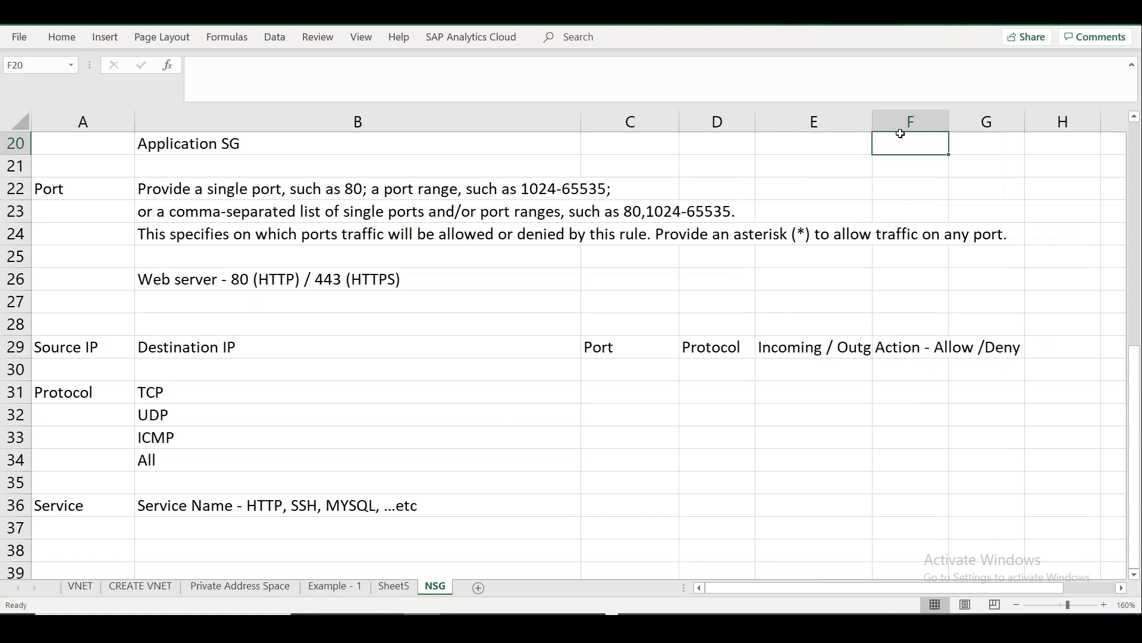
click(812, 157)
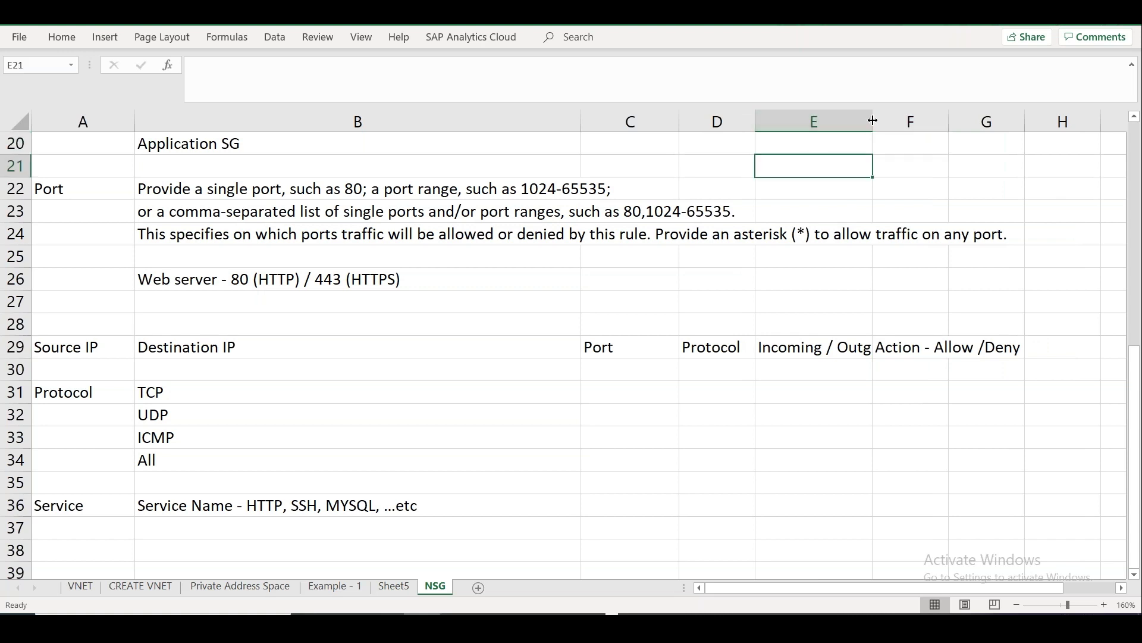
drag(873, 121, 925, 121)
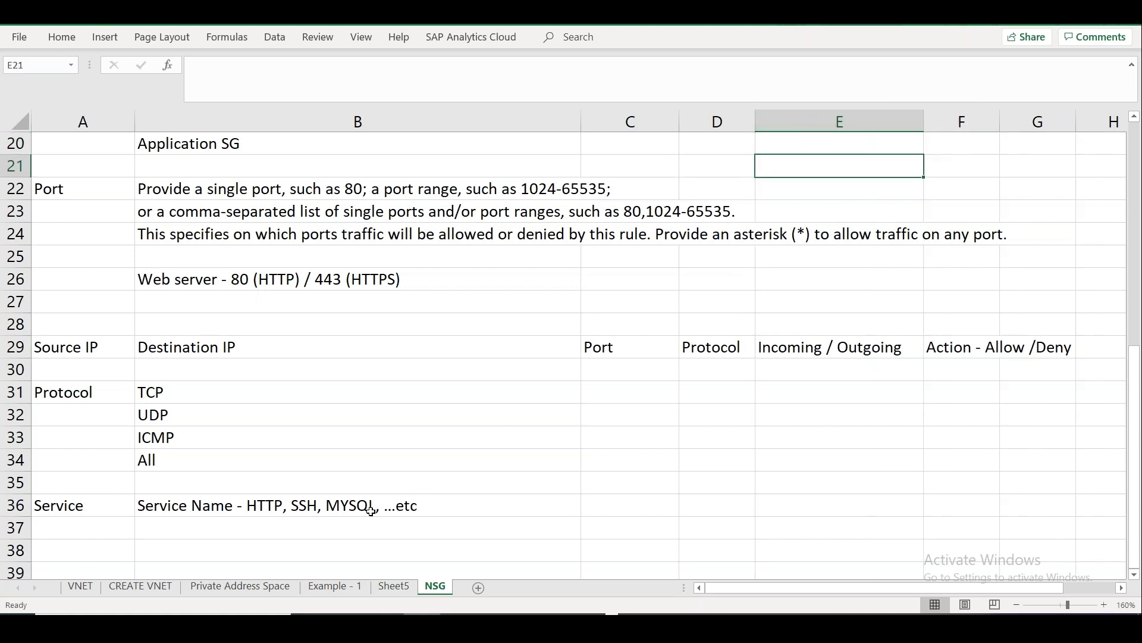
click(308, 523)
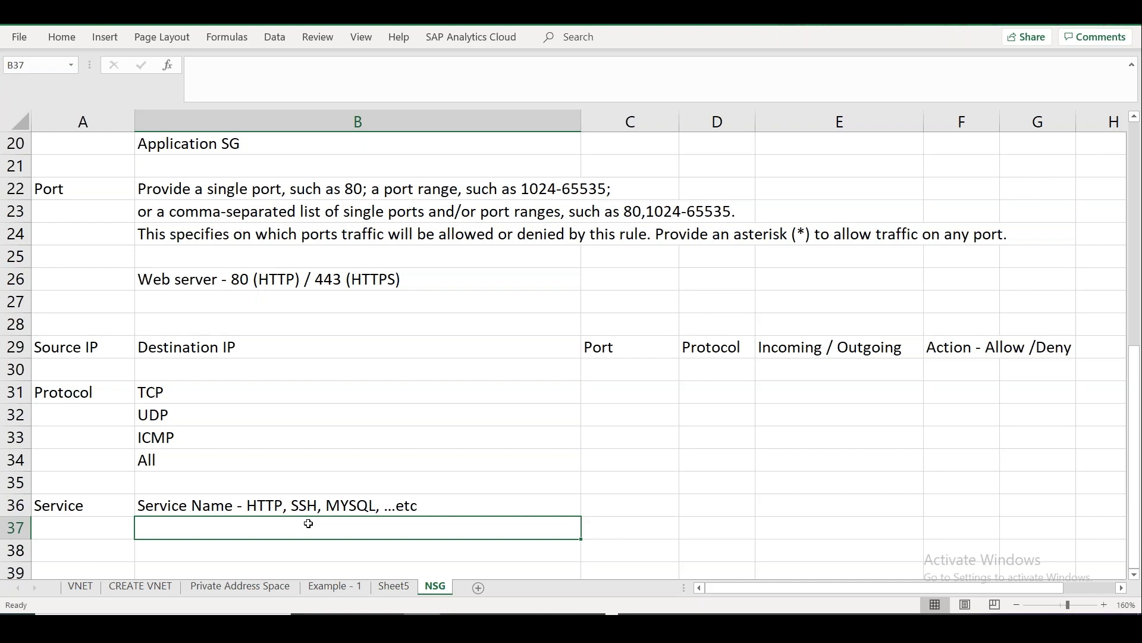
Add an Action label in A38 with 'Allow / Deny' beside it in B38.
key(Down)
key(Left)
text(Action)
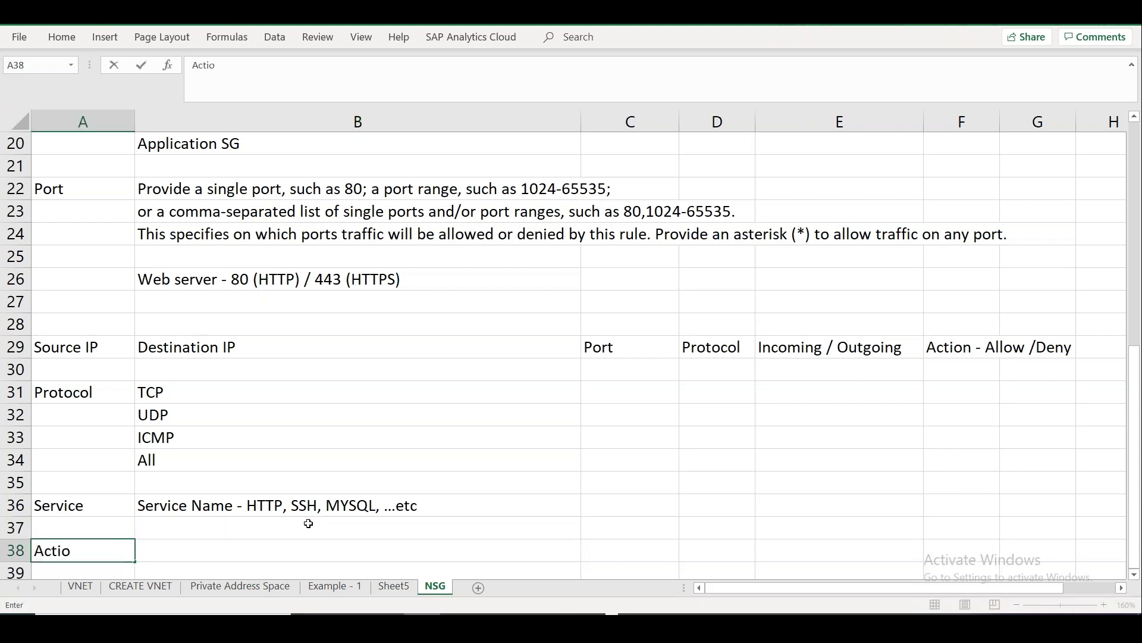
key(Tab)
text(Allow )
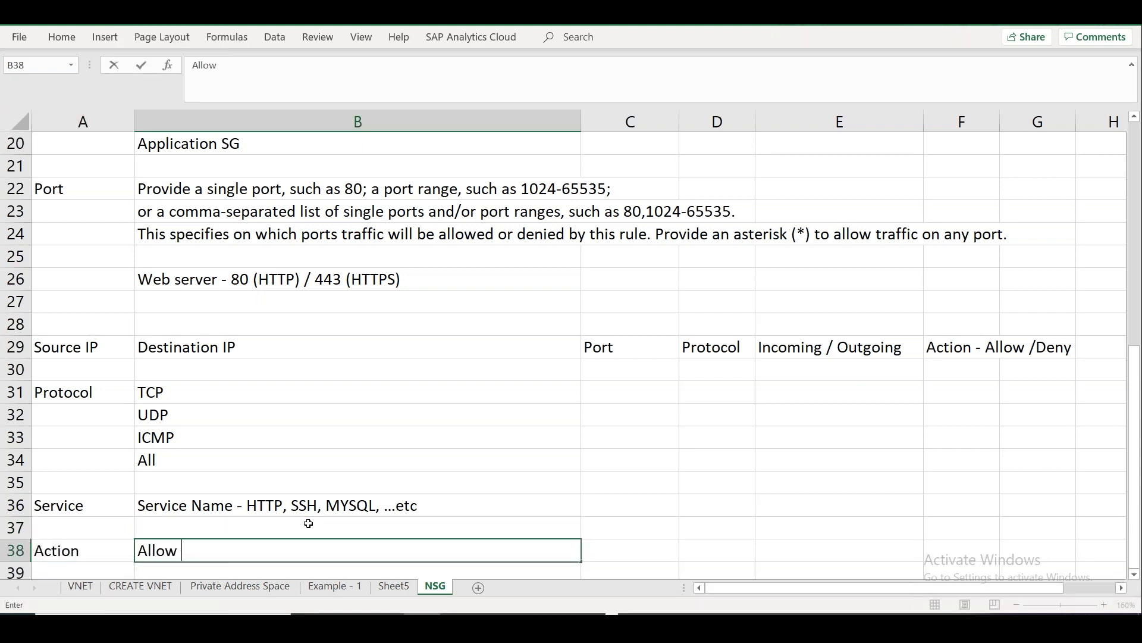
text(/ Deny)
key(Return)
key(Return)
Enter 'Service Tag, ASG,' below the Allow / Deny entry.
text(Ser)
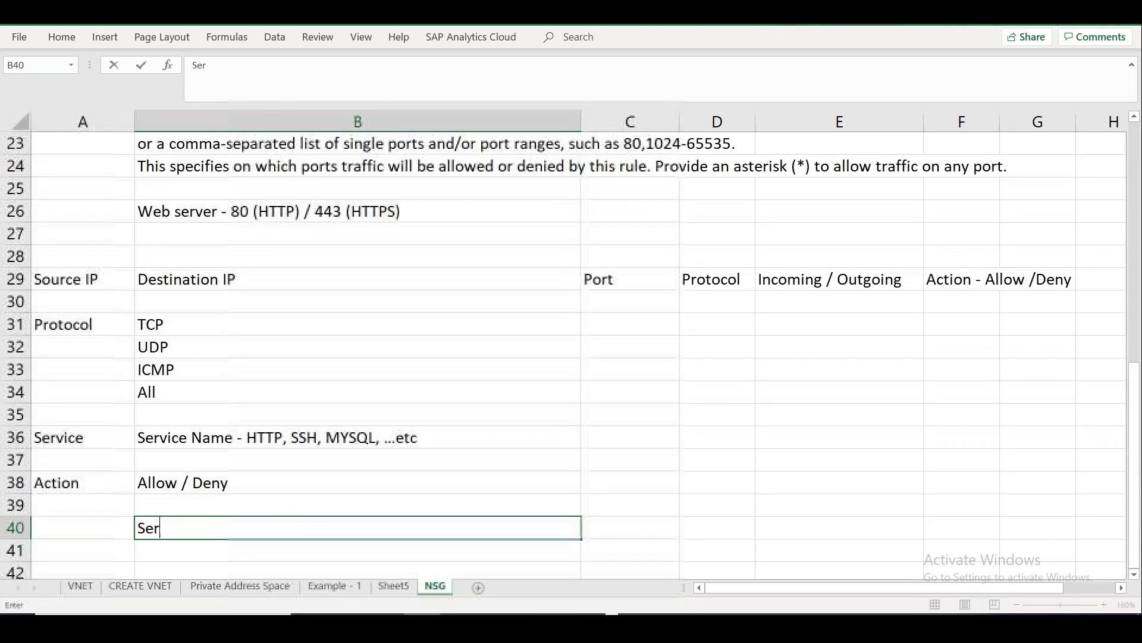
text(vice Tag, )
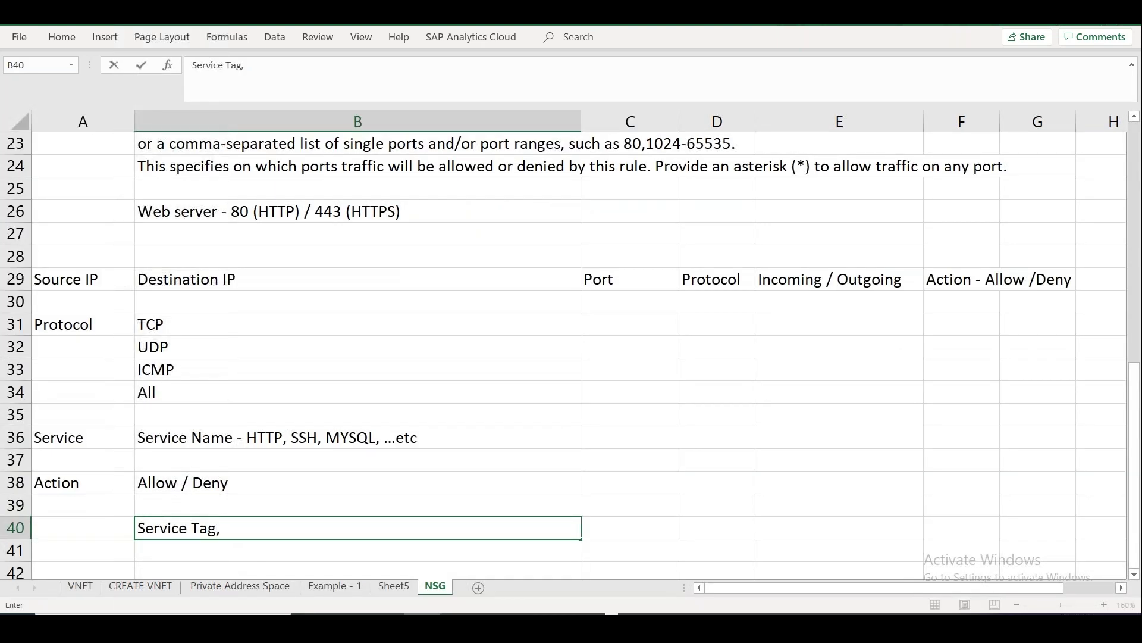
text(App)
key(BackSpace)
key(BackSpace)
text(SG,)
click(714, 503)
drag(1137, 396, 1137, 399)
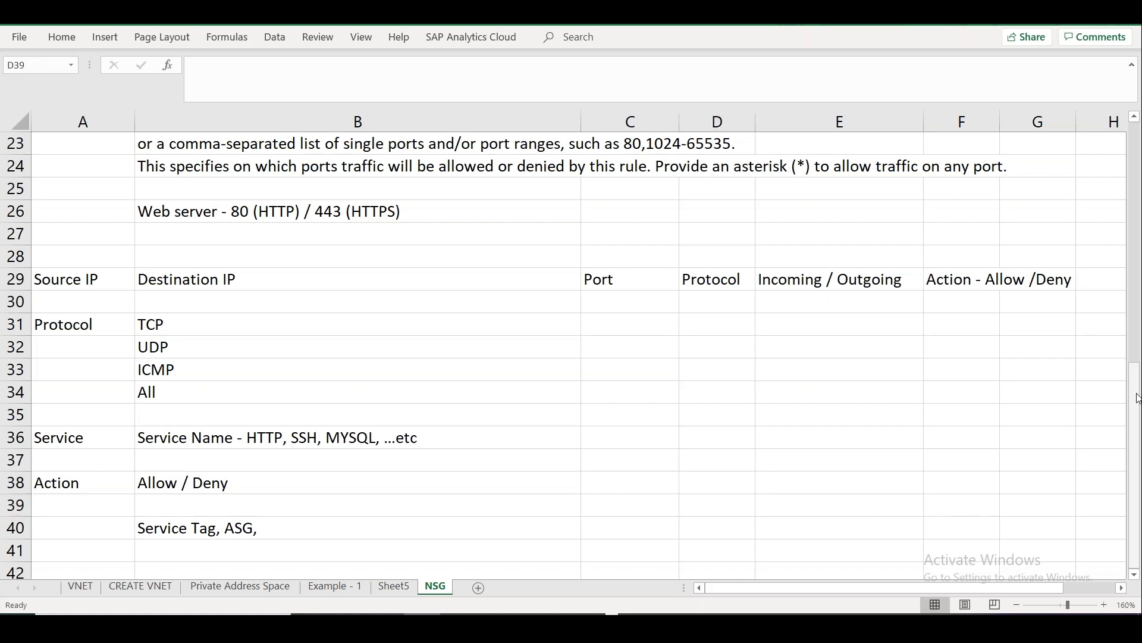
key(alt+Tab)
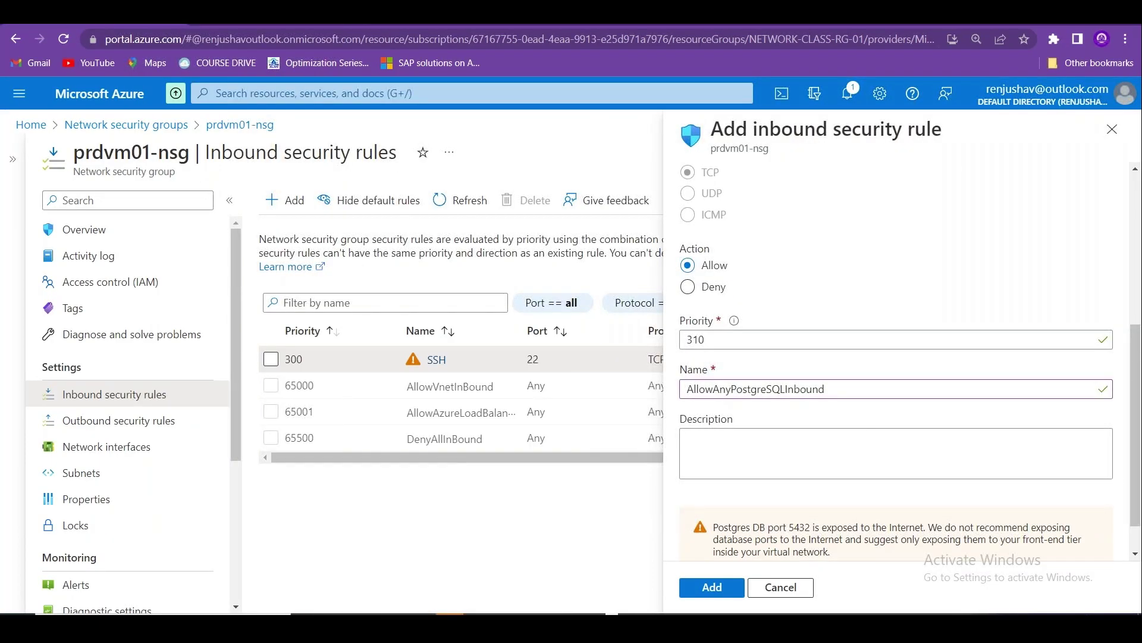
Search 'Azure Public IP address ranges', then download and open the ServiceTags_Public_20221031.json file.
key(ctrl+t)
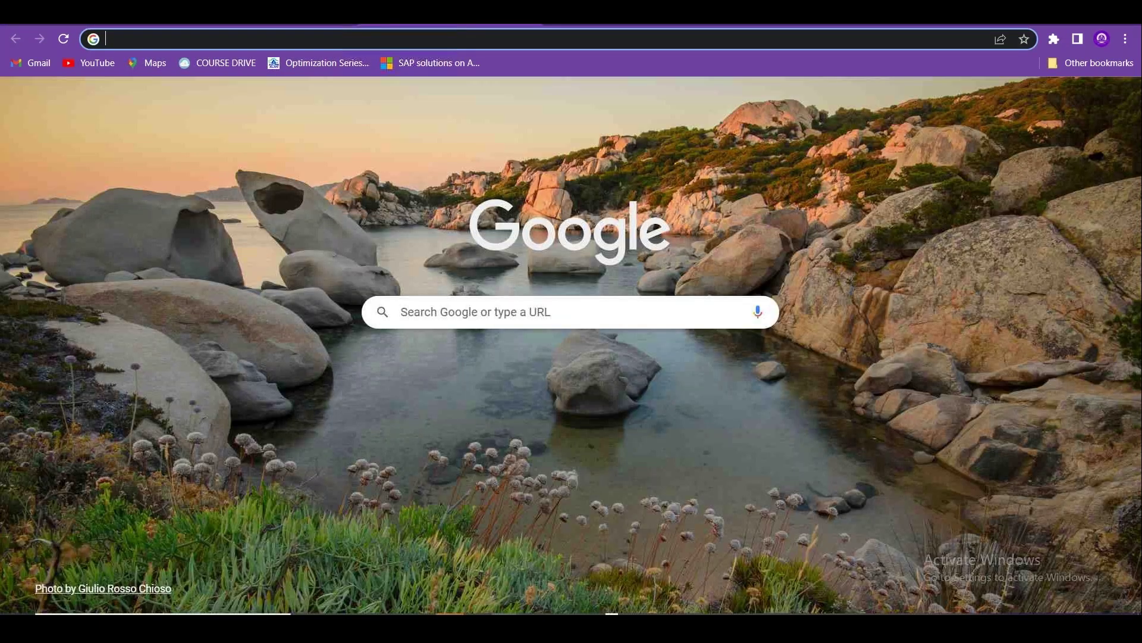
text(Azure Public IP)
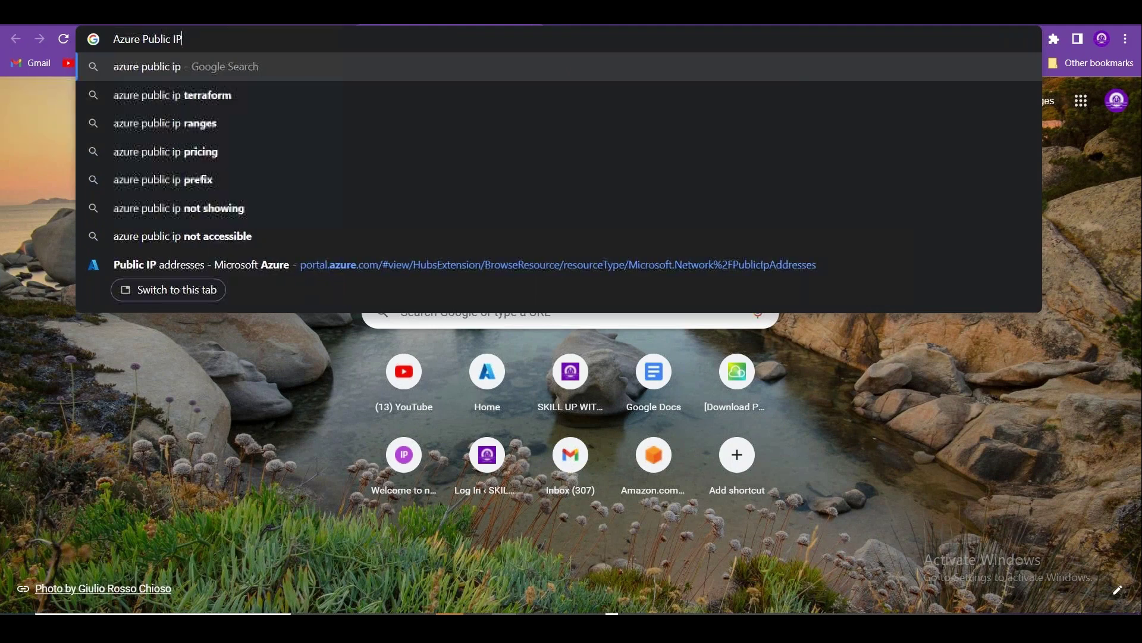
text( address ra)
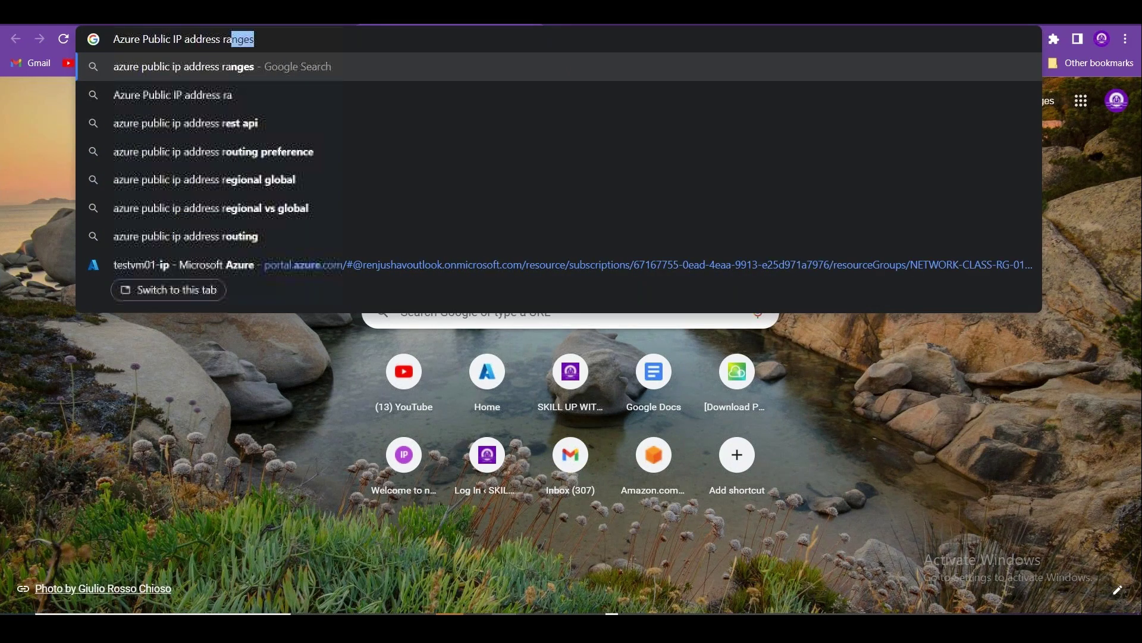
text(nges)
key(Return)
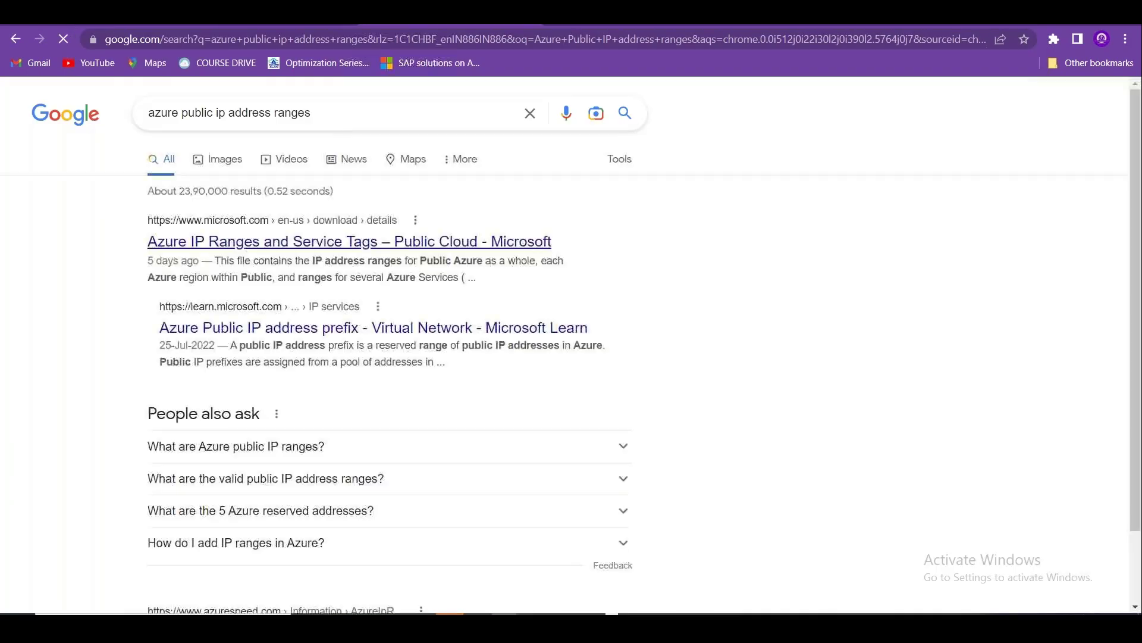
click(329, 247)
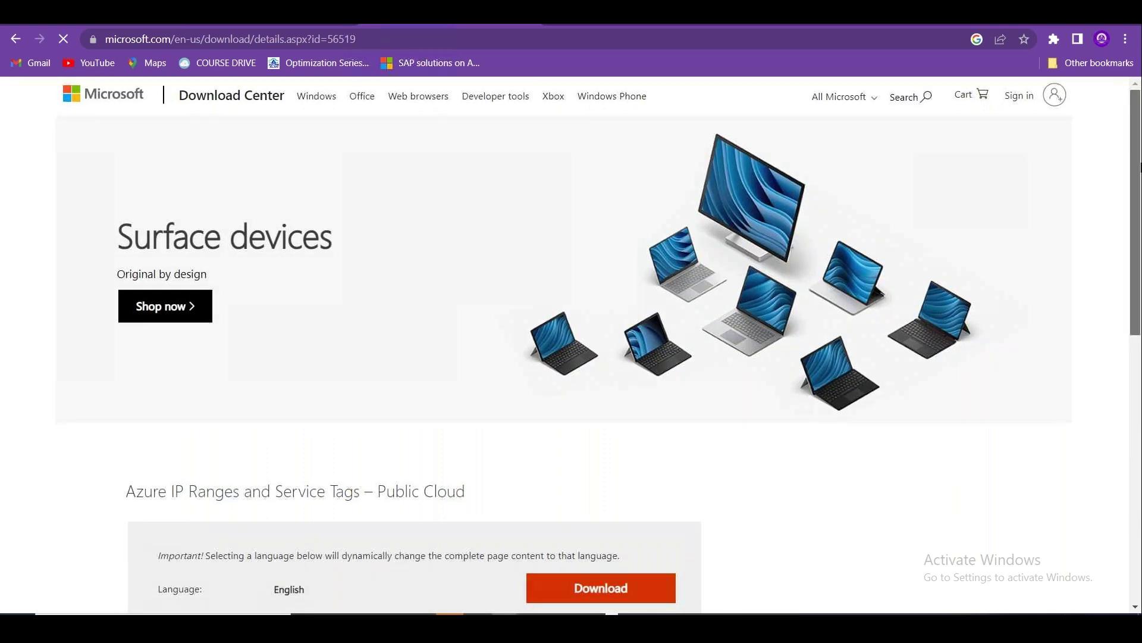
drag(1134, 141, 1139, 313)
click(554, 244)
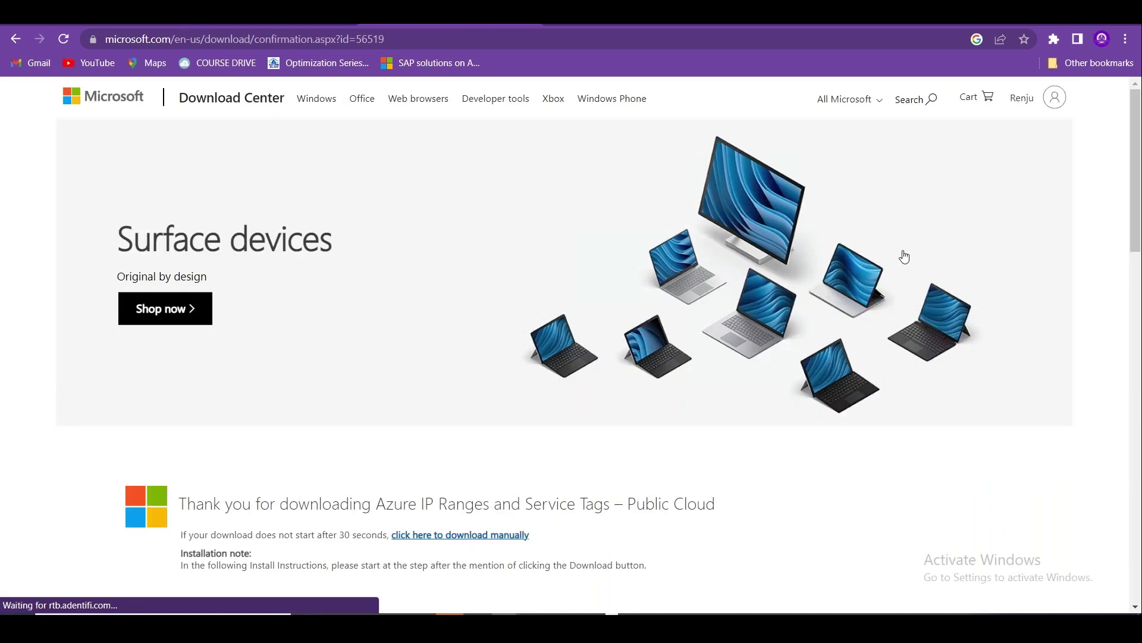
click(68, 597)
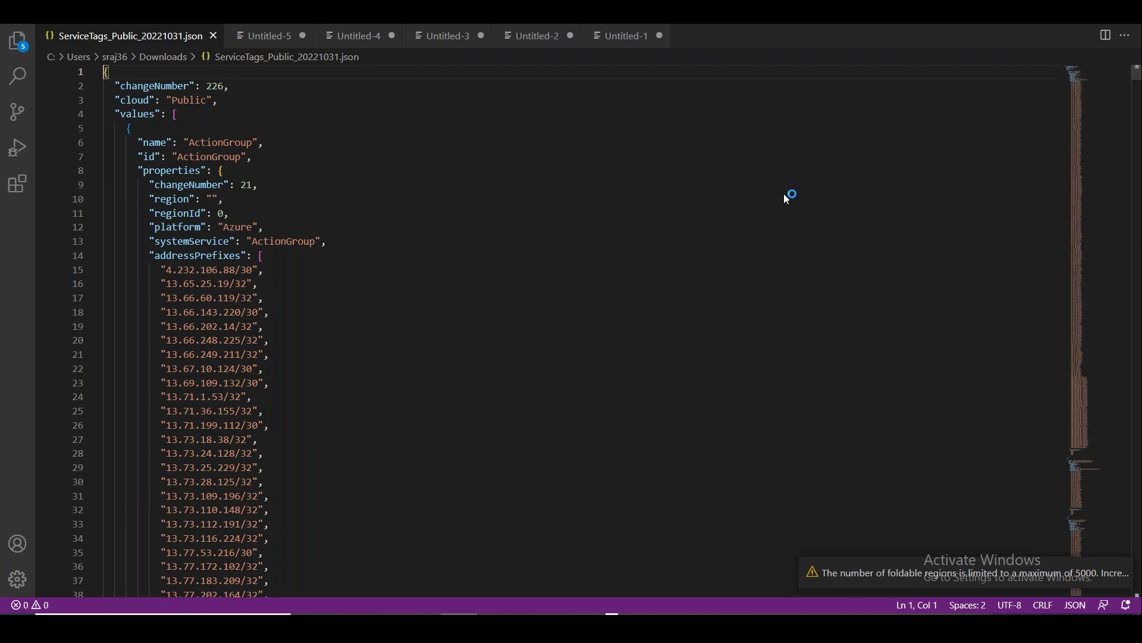
Scroll down through the JSON address prefixes, exit full screen and return to Chrome.
key(Down)
key(Down)
key(Down)
key(Down)
key(Down)
key(Down)
key(Down)
key(Down)
key(Down)
key(Down)
key(Down)
key(Down)
key(Down)
key(Down)
key(Down)
key(Down)
key(Down)
key(Down)
key(Down)
key(Down)
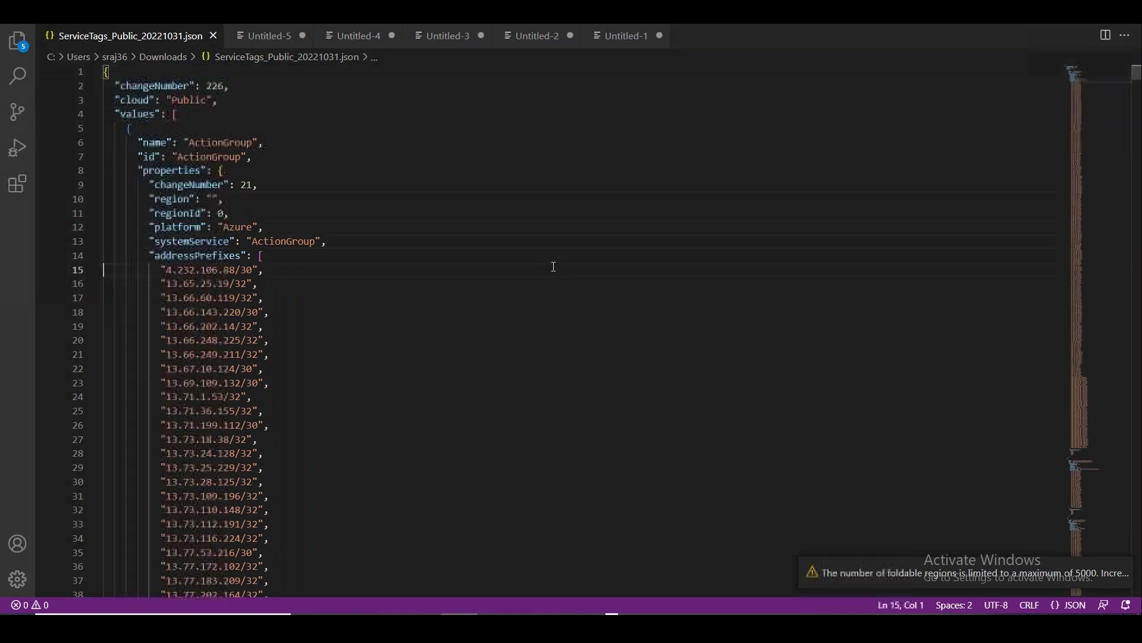
key(Down)
key(Down)
key(Down)
key(Down)
key(Down)
key(Down)
key(Down)
key(Down)
key(Down)
key(Down)
key(Down)
key(Down)
key(Down)
key(Down)
key(Down)
key(Down)
key(Down)
key(Down)
key(Down)
key(Down)
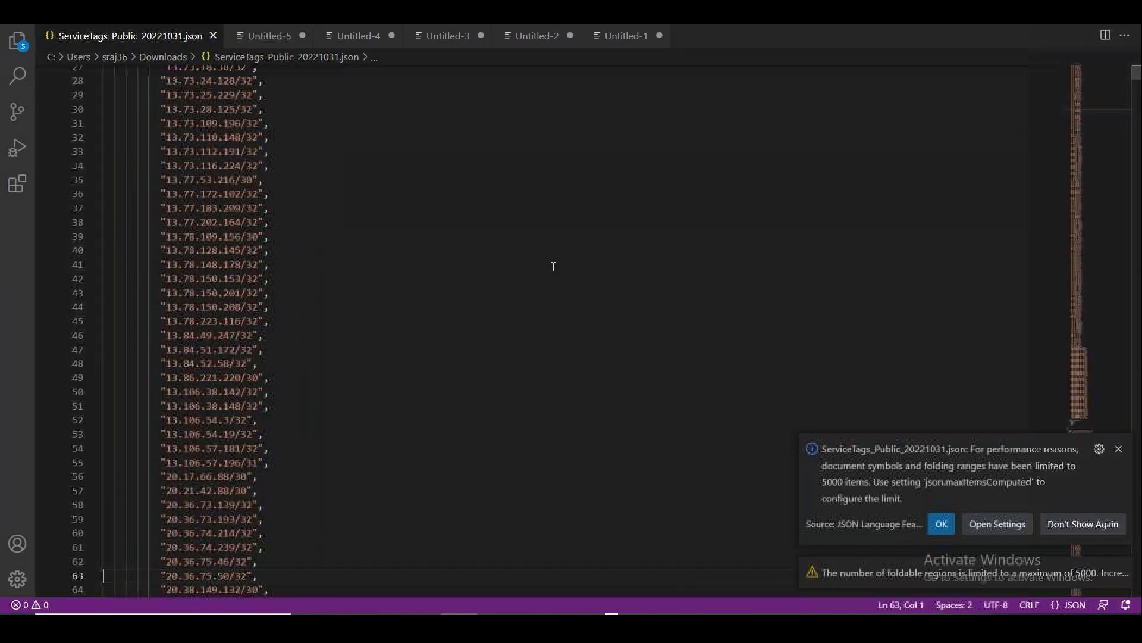
key(Down)
key(Down)
key(Down)
key(Down)
key(Down)
key(Down)
key(Down)
key(Down)
key(Down)
key(Down)
key(Down)
key(Down)
key(Down)
key(Down)
key(Down)
key(Down)
key(Down)
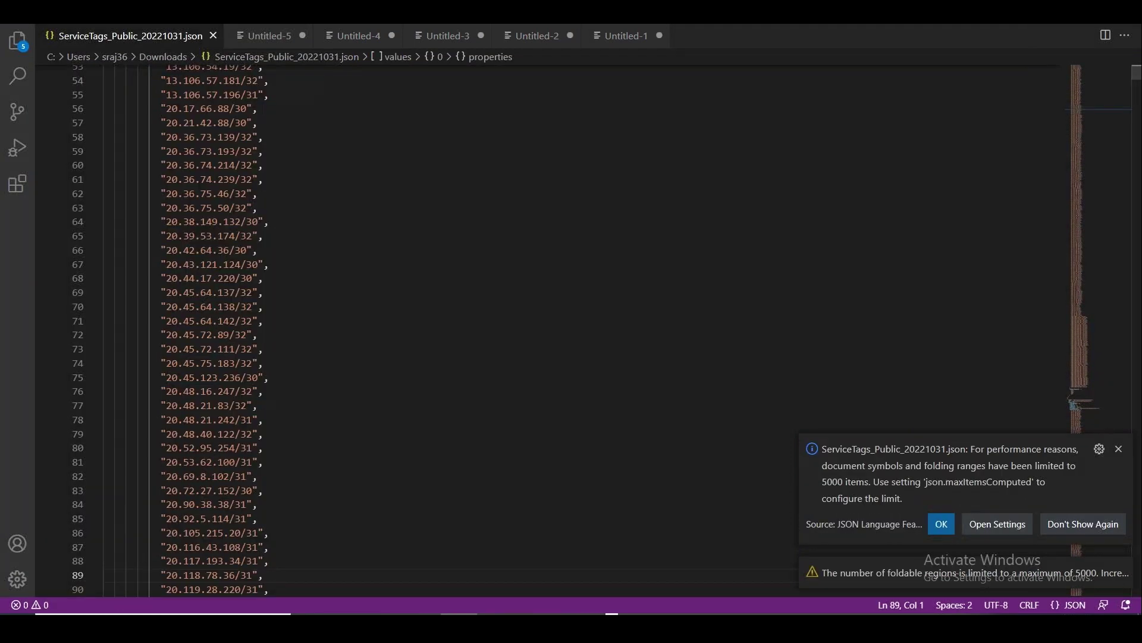
key(F11)
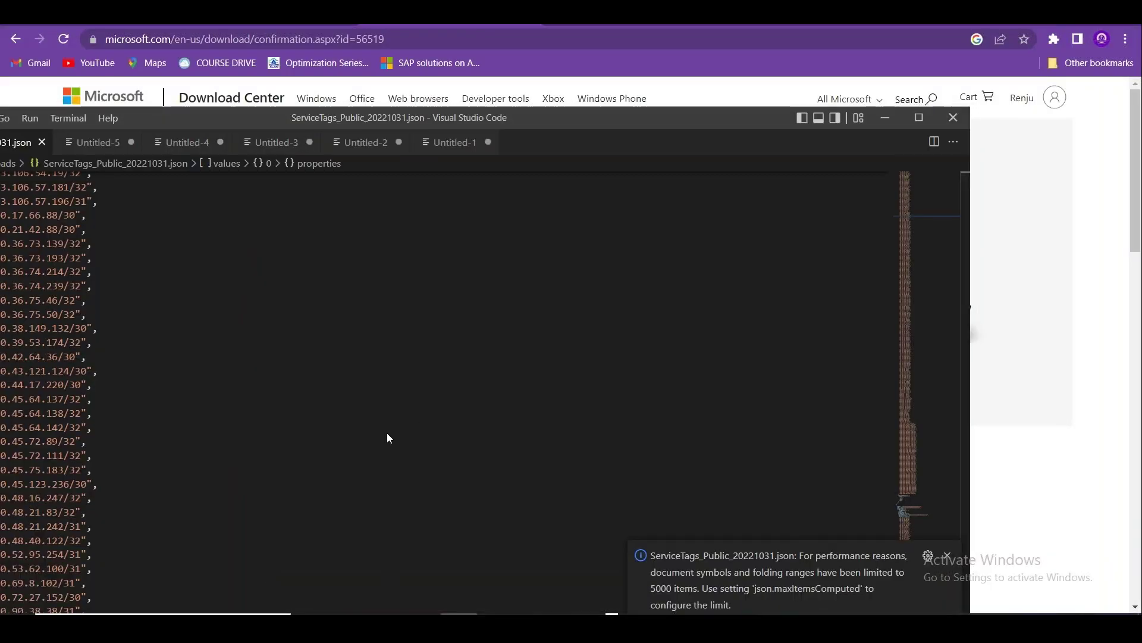
key(alt+Tab)
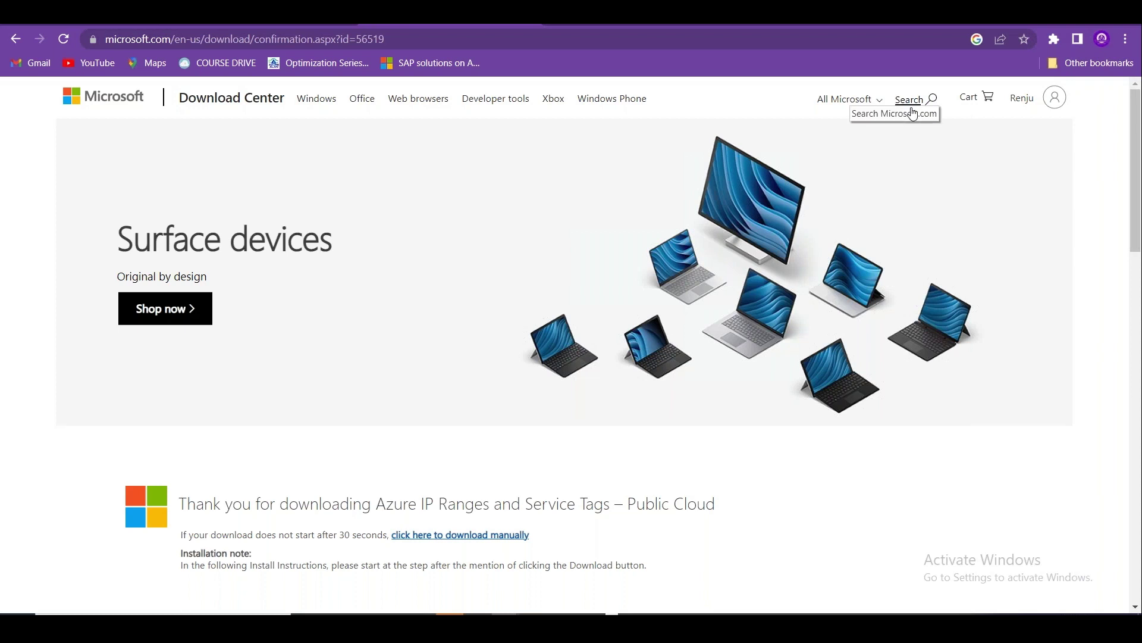
From Chrome's Downloads list, show ServiceTags_Public_20221031.json in its folder.
click(1126, 39)
click(990, 137)
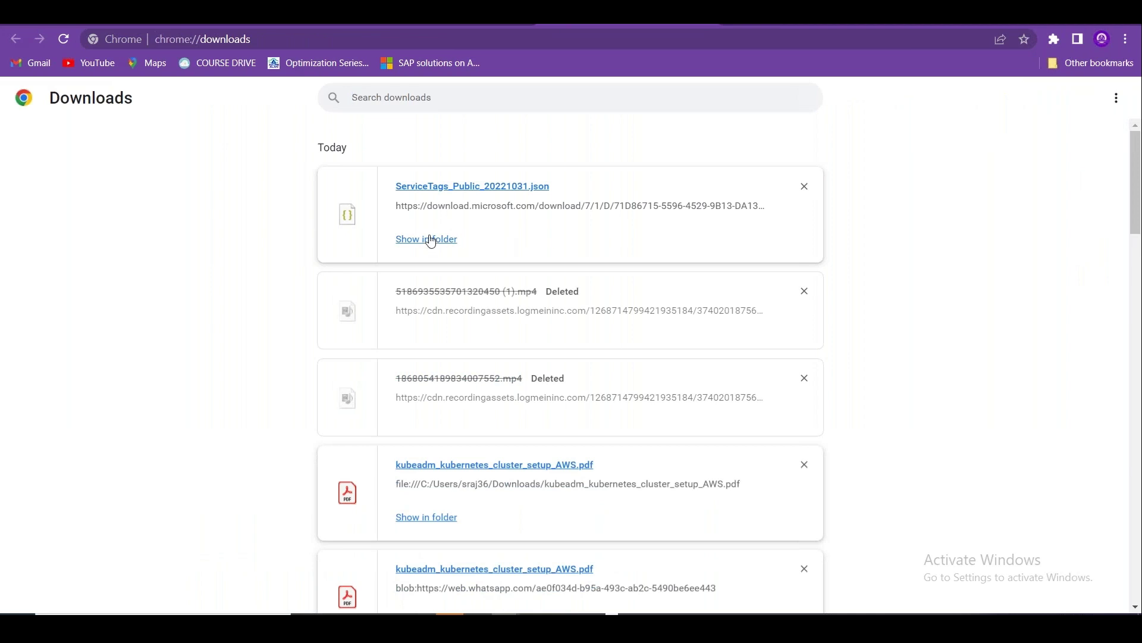
right_click(424, 182)
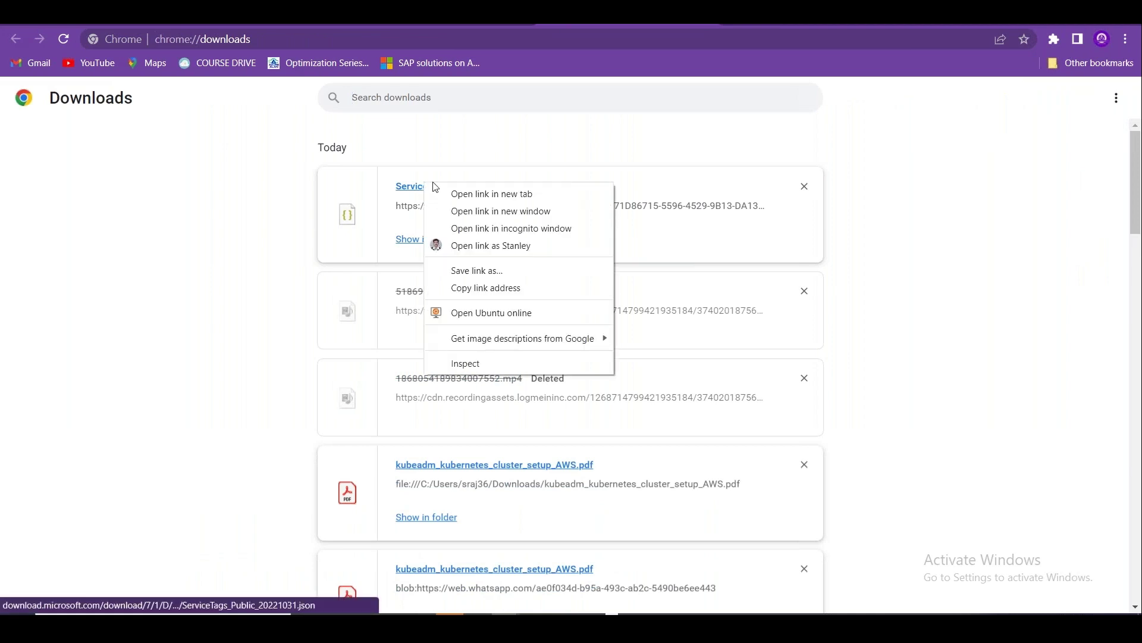
click(407, 239)
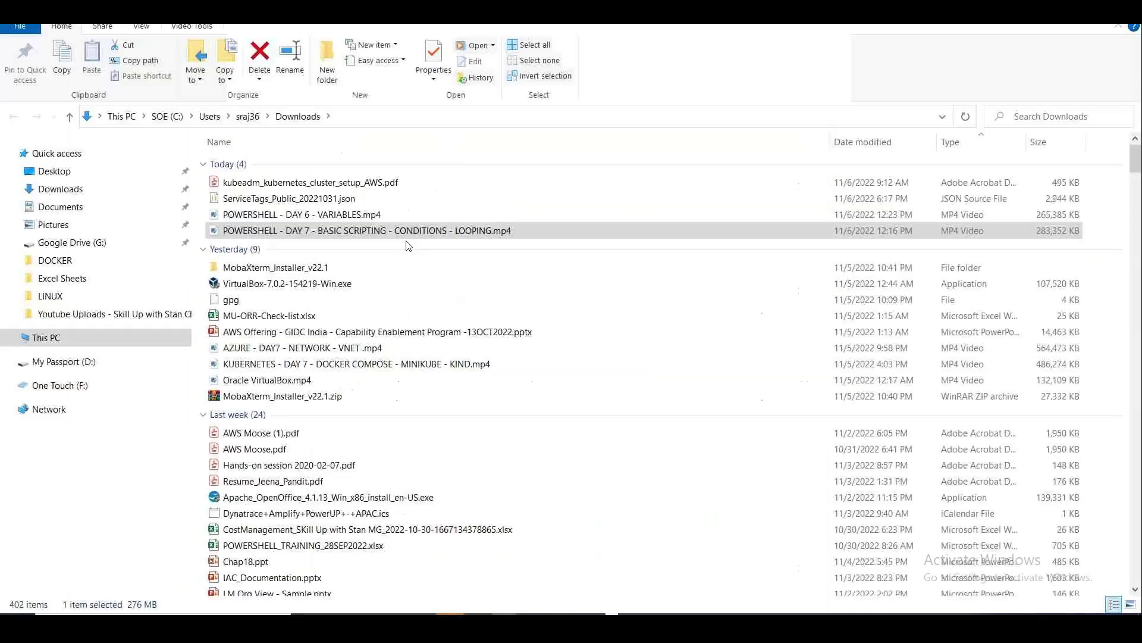
Open ServiceTags_Public_20221031.json with Edit with Notepad++ from its context menu.
right_click(344, 203)
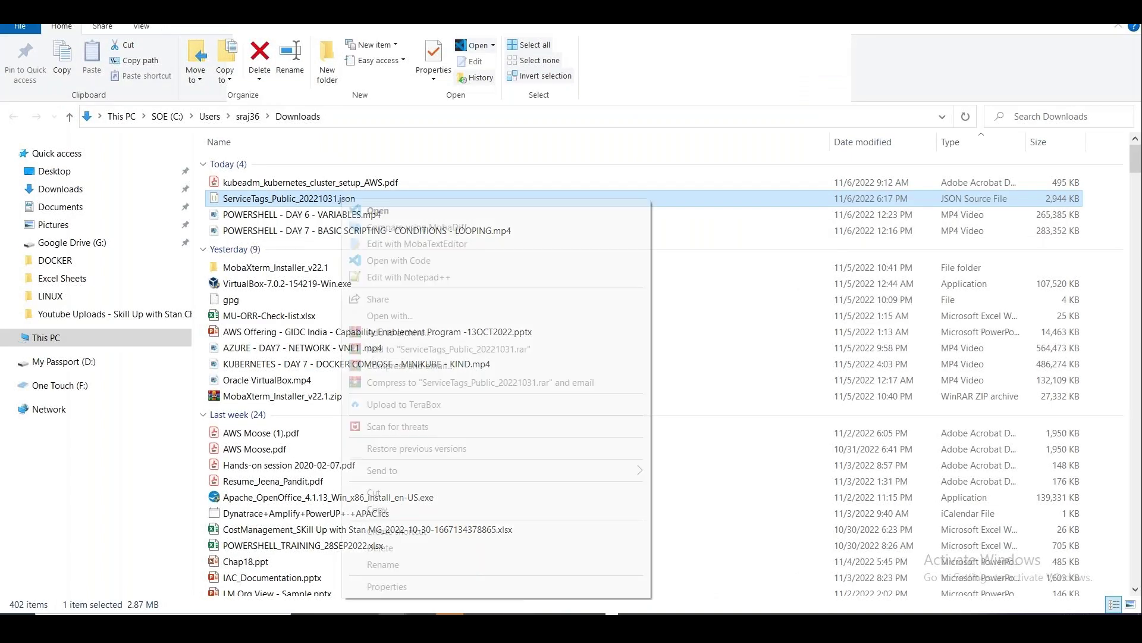
click(426, 280)
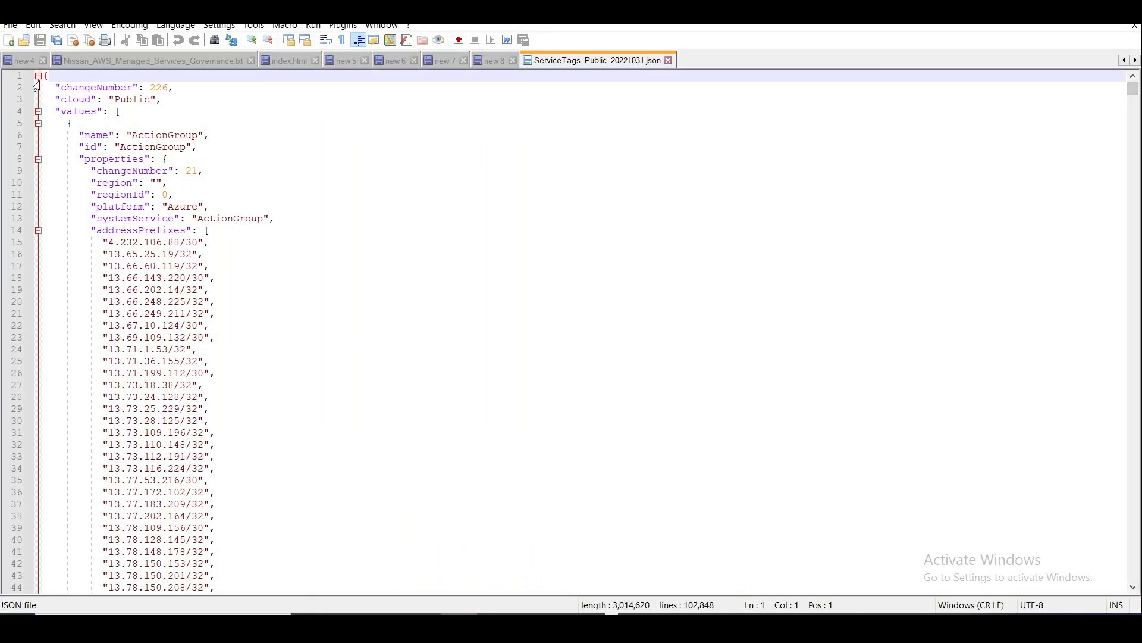
Fold the ActionGroup, ApplicationInsightsAvailability, AzureActiveDirectory, ApiManagement and AppConfiguration blocks in the margin.
click(38, 123)
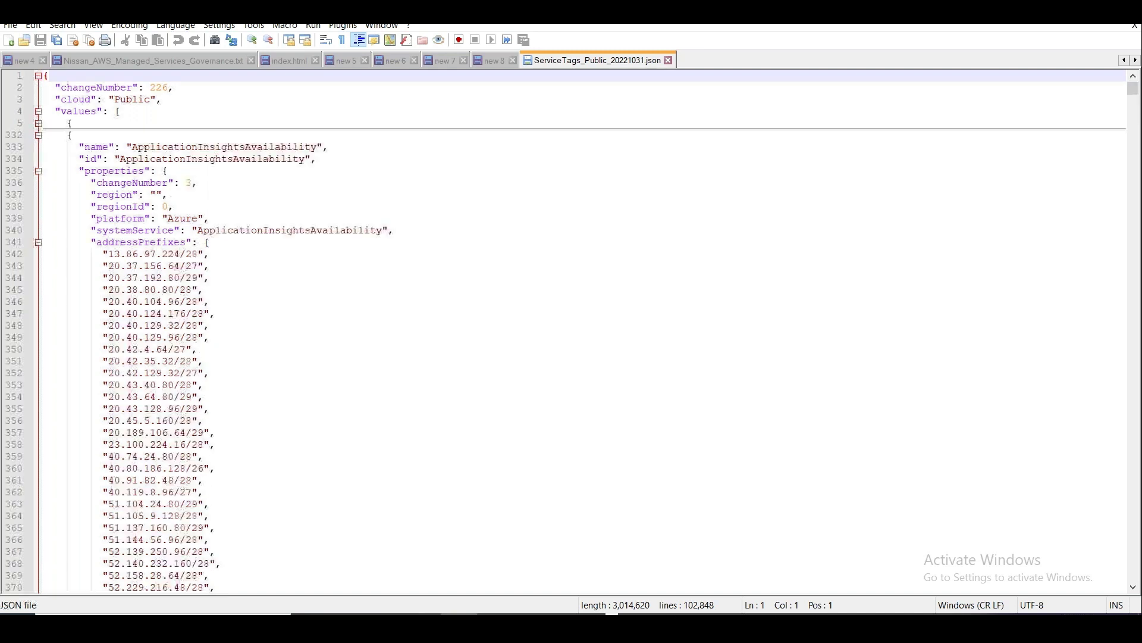
click(38, 135)
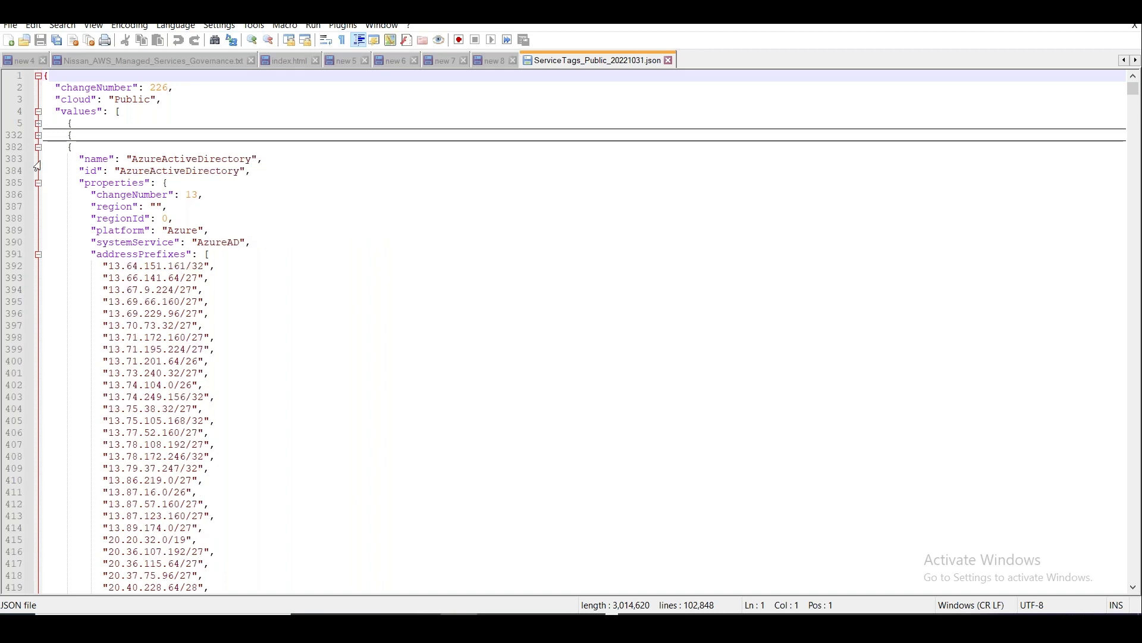
click(39, 147)
click(38, 158)
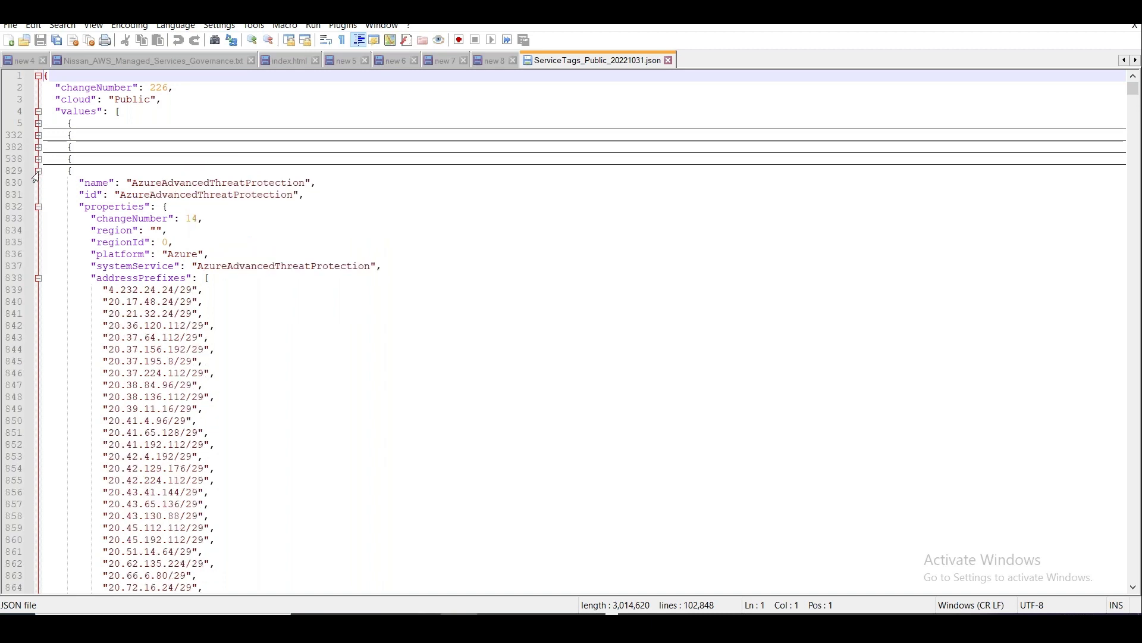
click(38, 171)
click(45, 218)
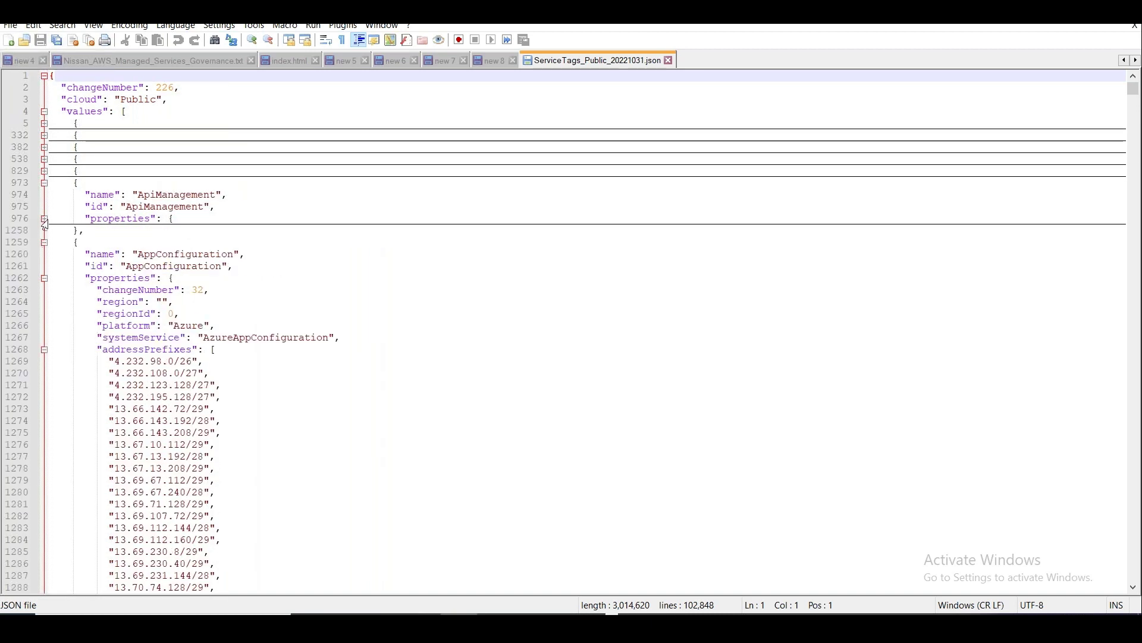
click(38, 183)
click(44, 231)
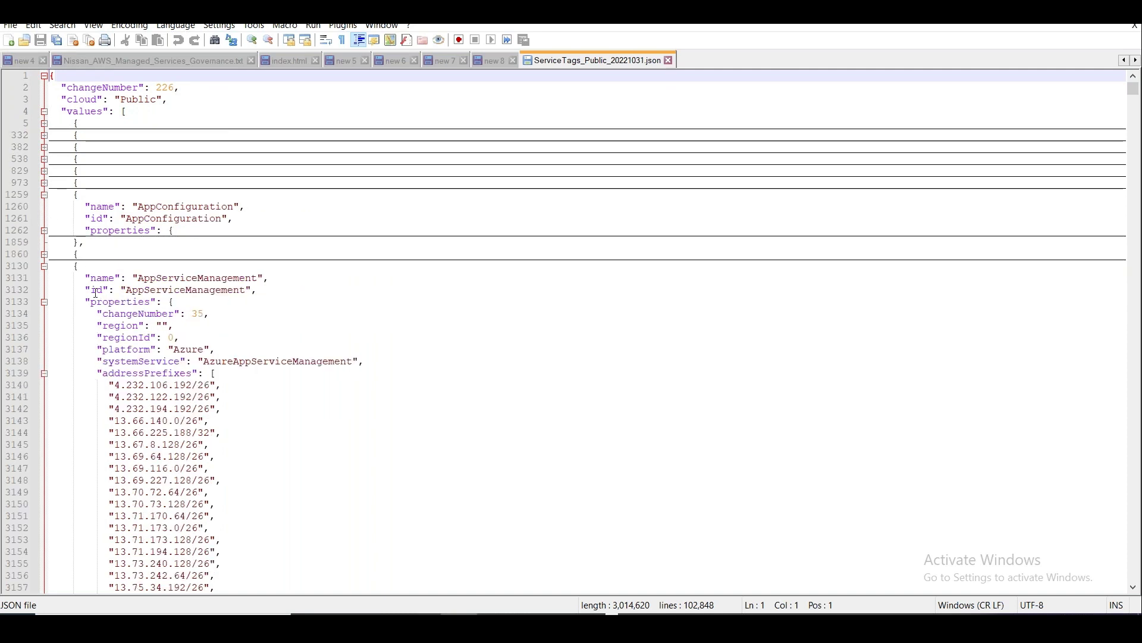
Search the service tags file for 'storage' and select the AzureStorage address prefix lines.
key(ctrl+f)
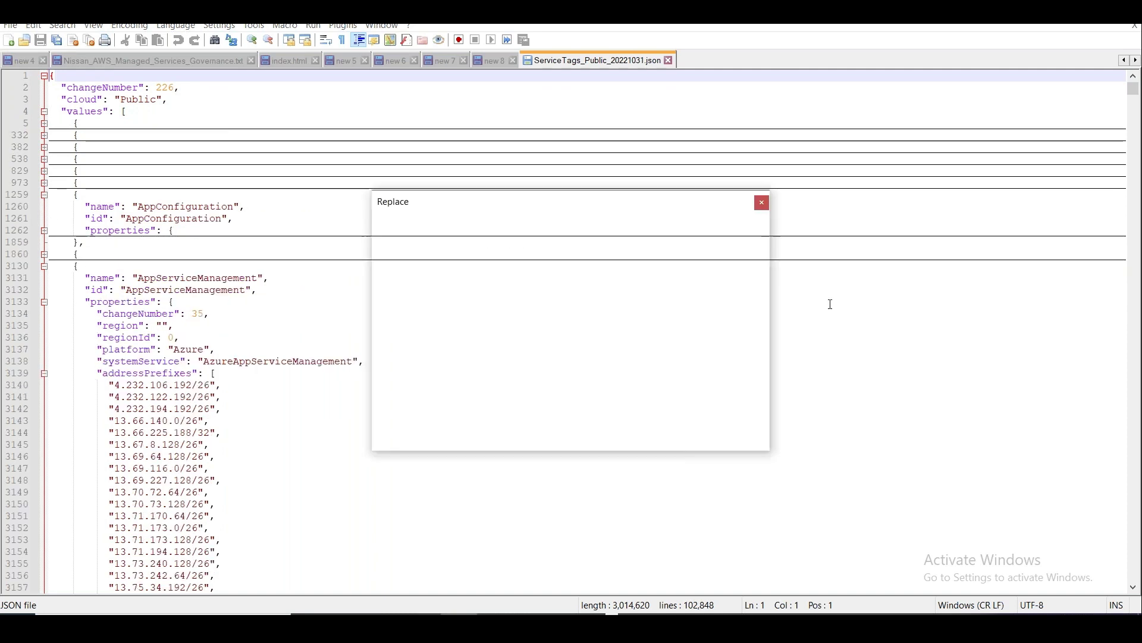
text(Azure storage)
key(Return)
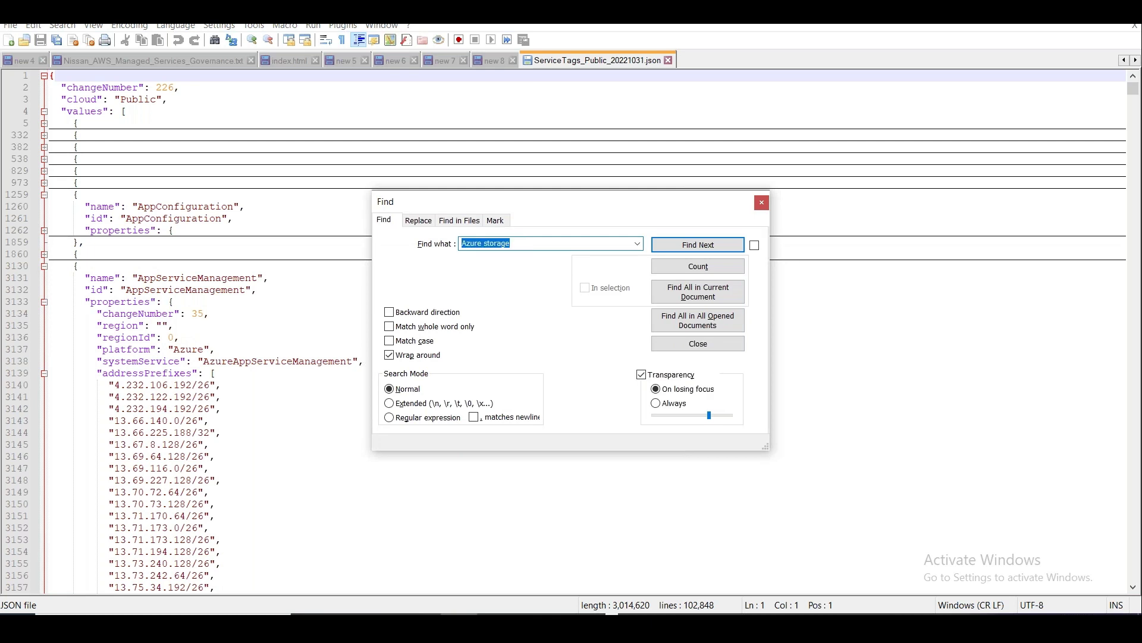
key(BackSpace)
text(storage)
key(Return)
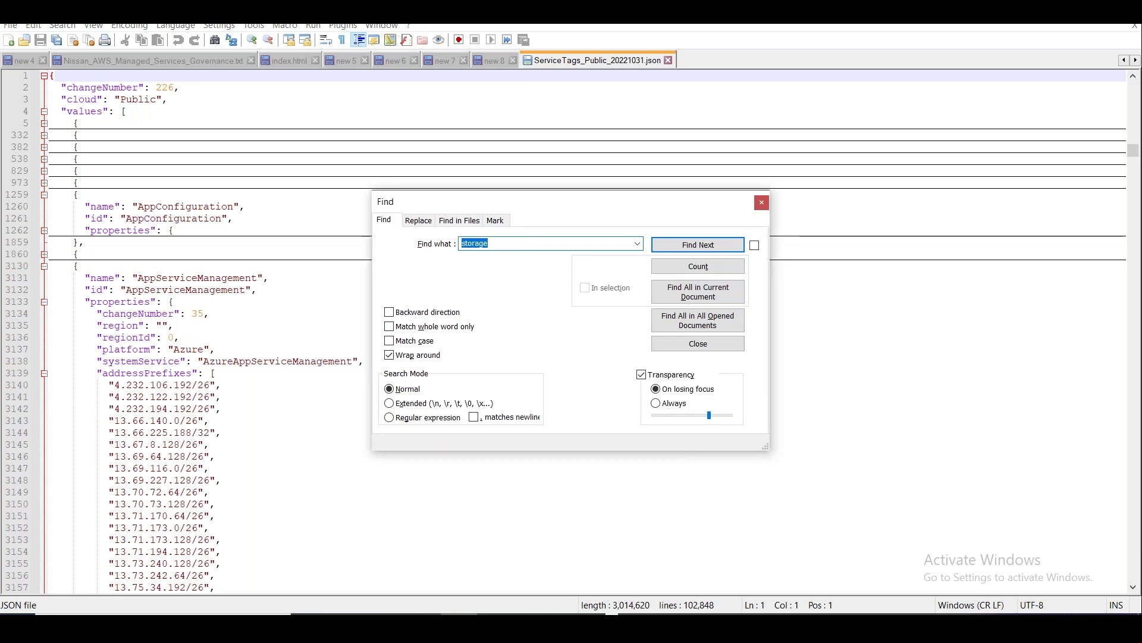
key(Escape)
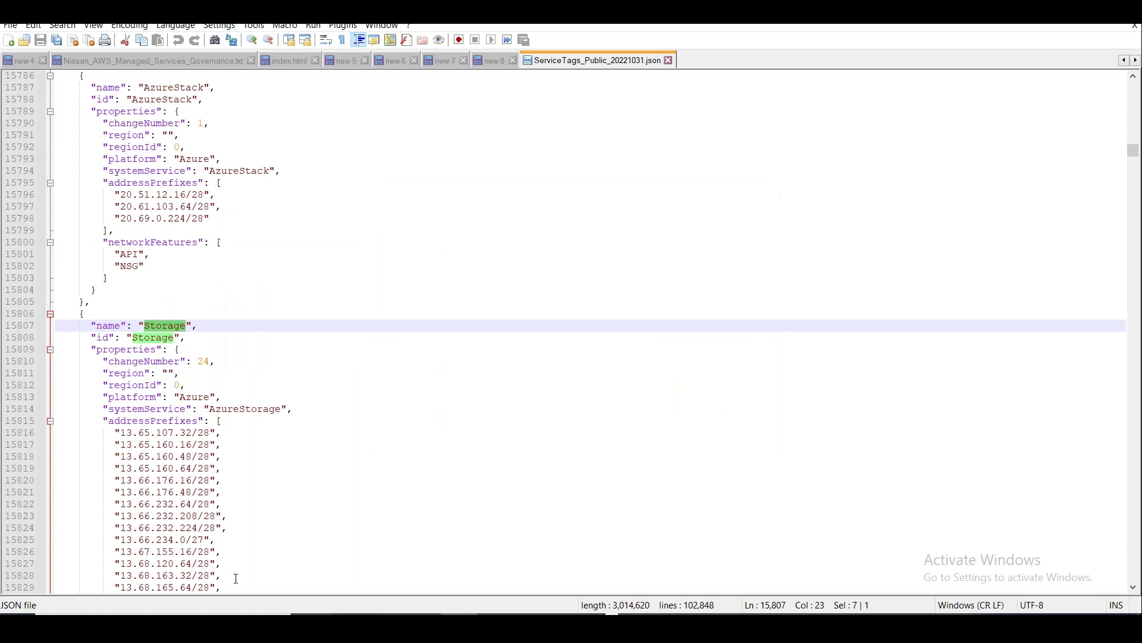
double_click(229, 410)
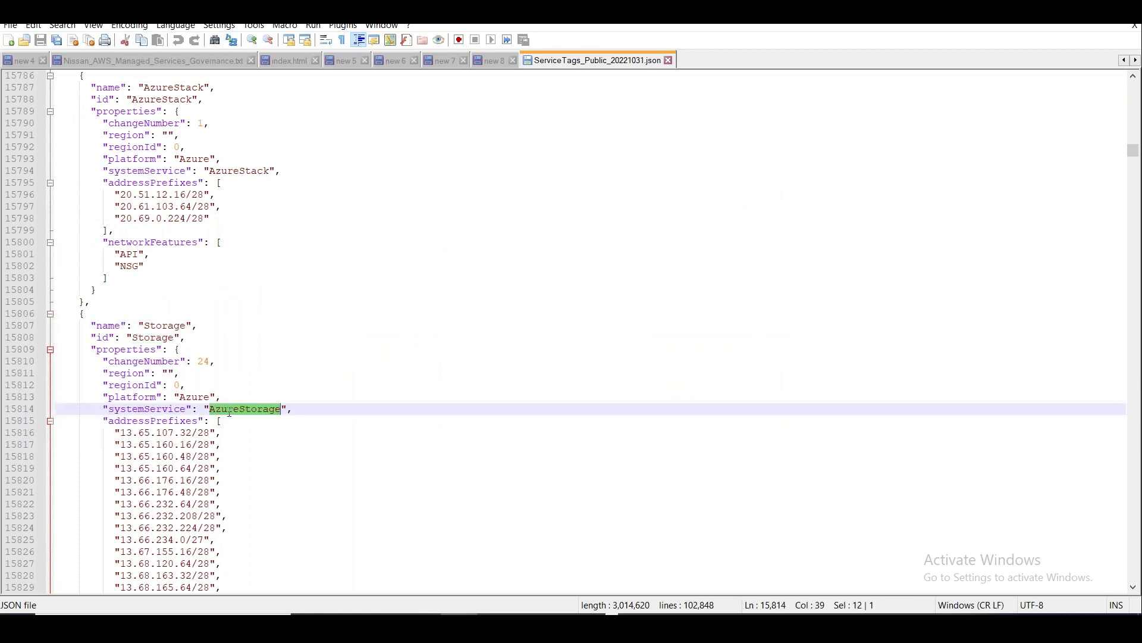
drag(120, 436, 235, 602)
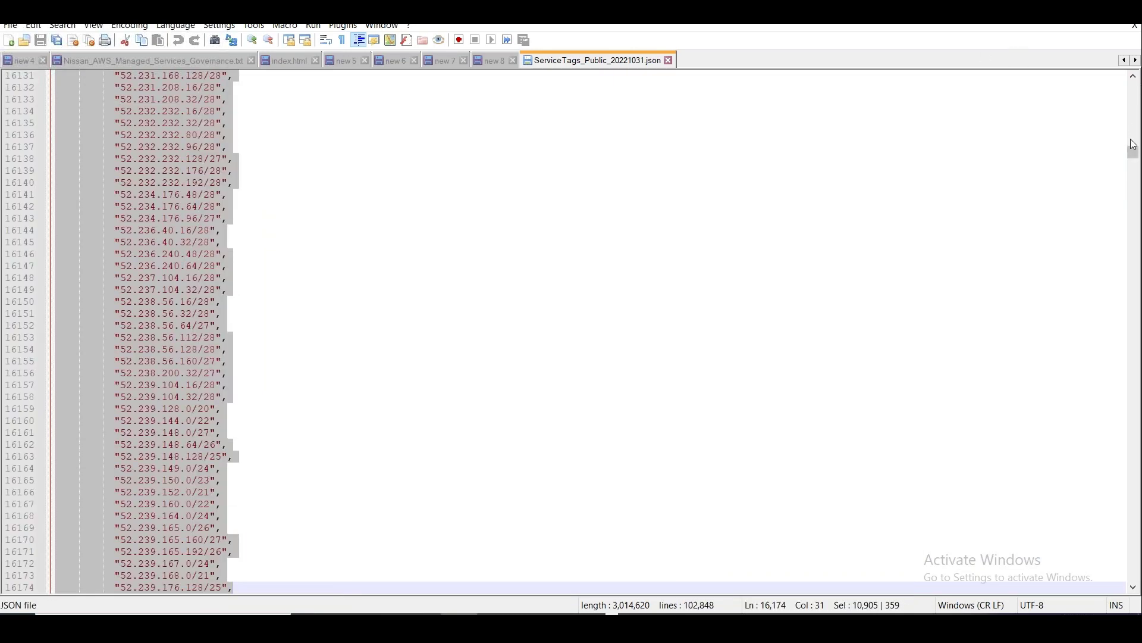
Fold the AppServiceManagement address prefixes and networkFeatures list, and the AzureArcInfrastructure entry.
drag(1133, 144, 1137, 88)
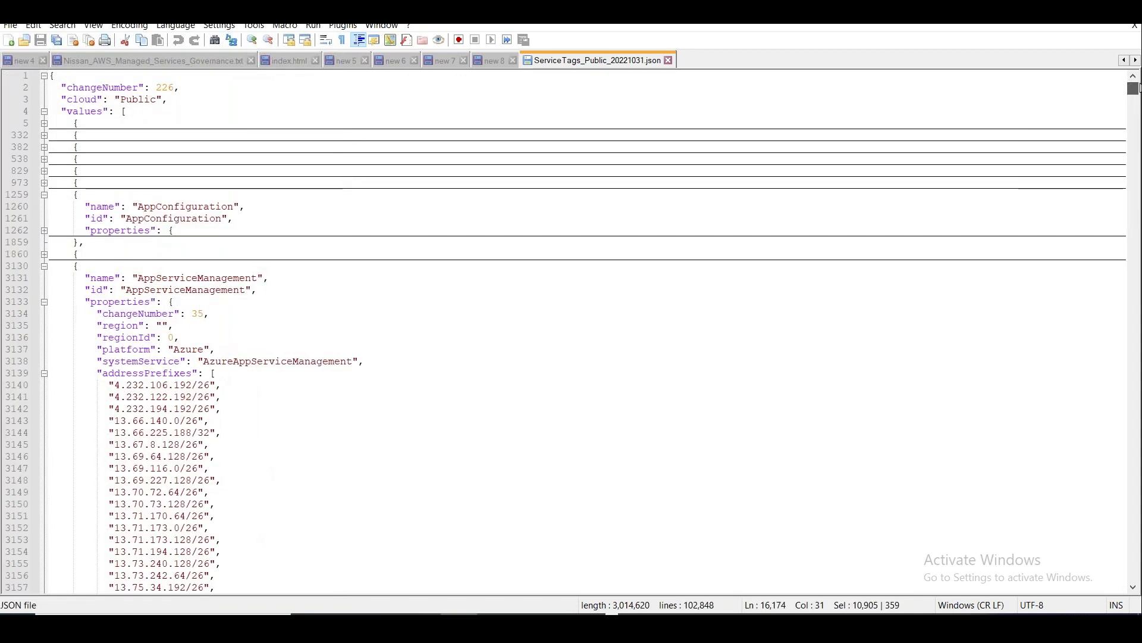
click(43, 308)
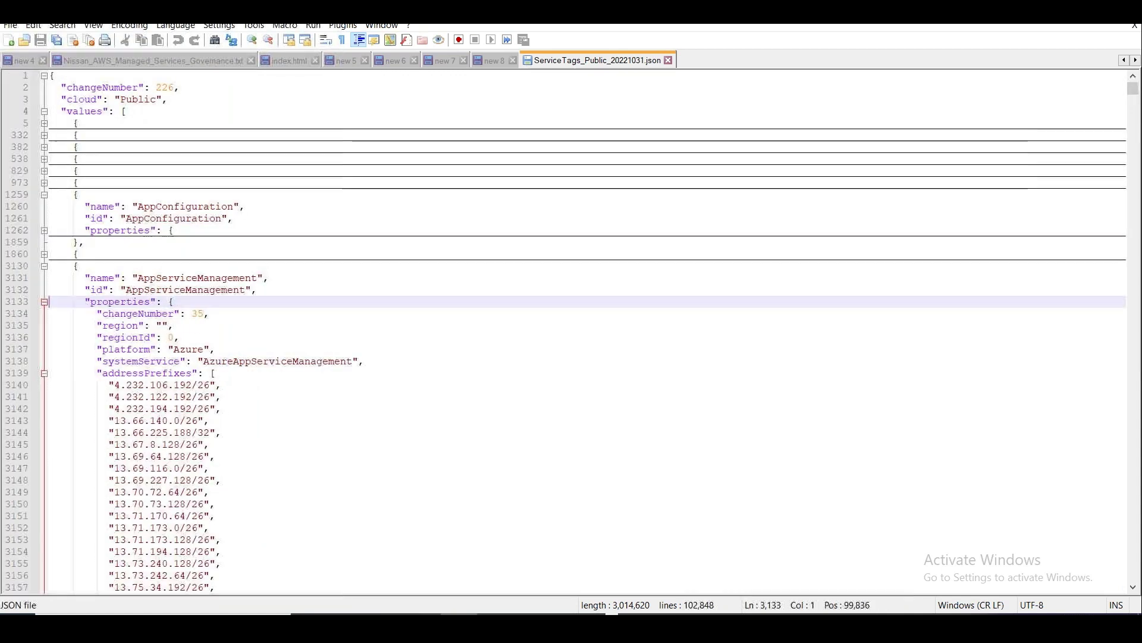
click(43, 375)
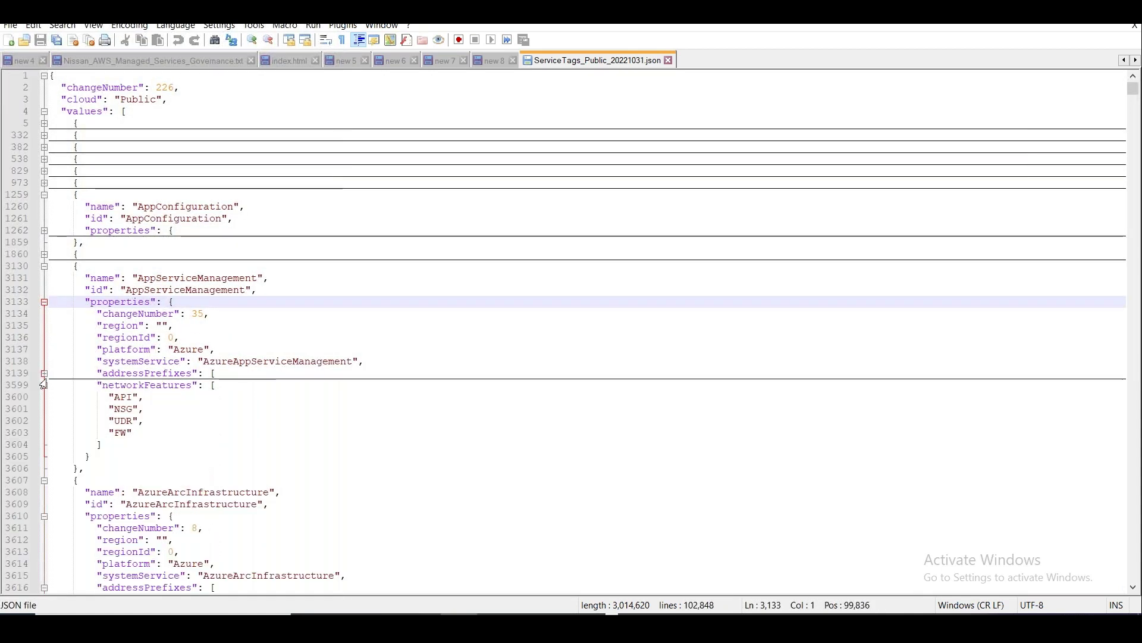
click(43, 517)
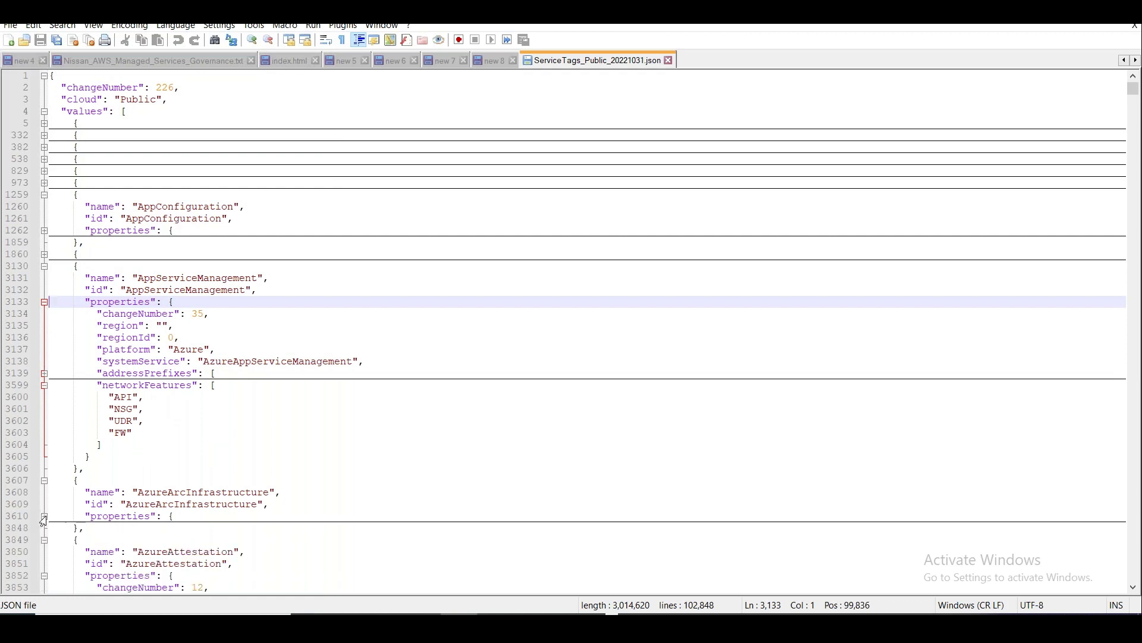
click(43, 482)
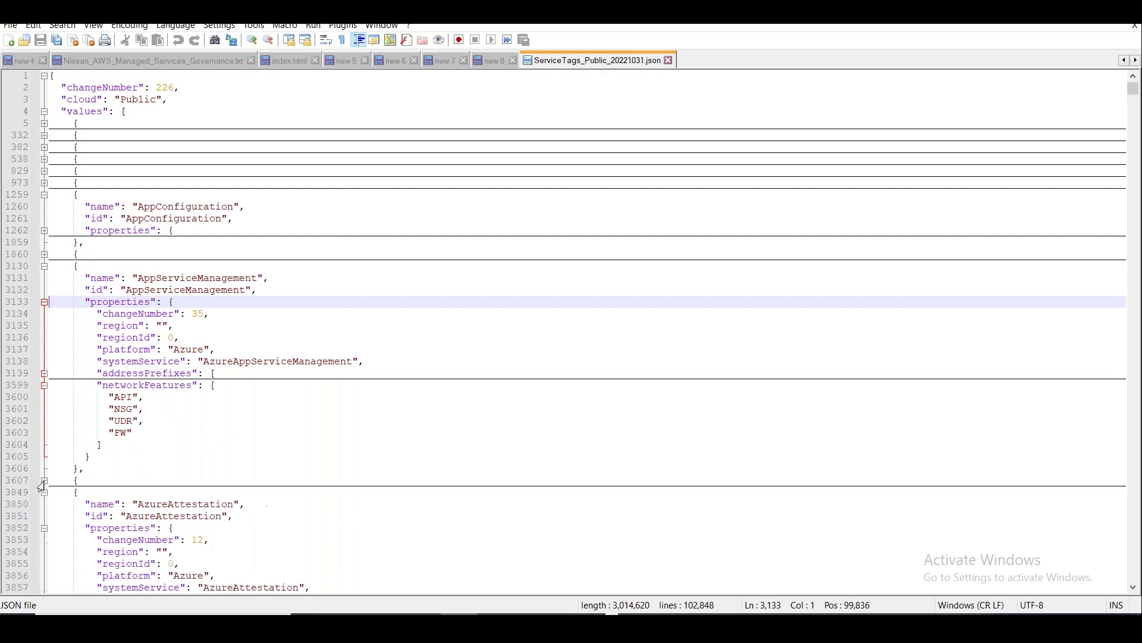
click(43, 386)
Search the service tags file for SouthIndia and view the first match.
key(ctrl+f)
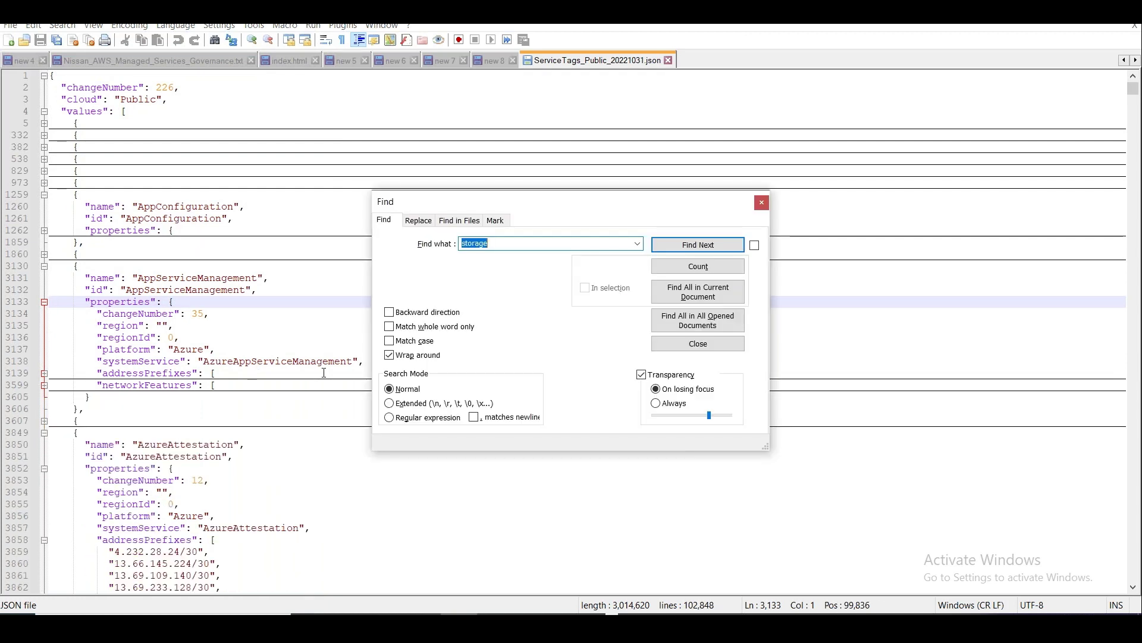
text(sto)
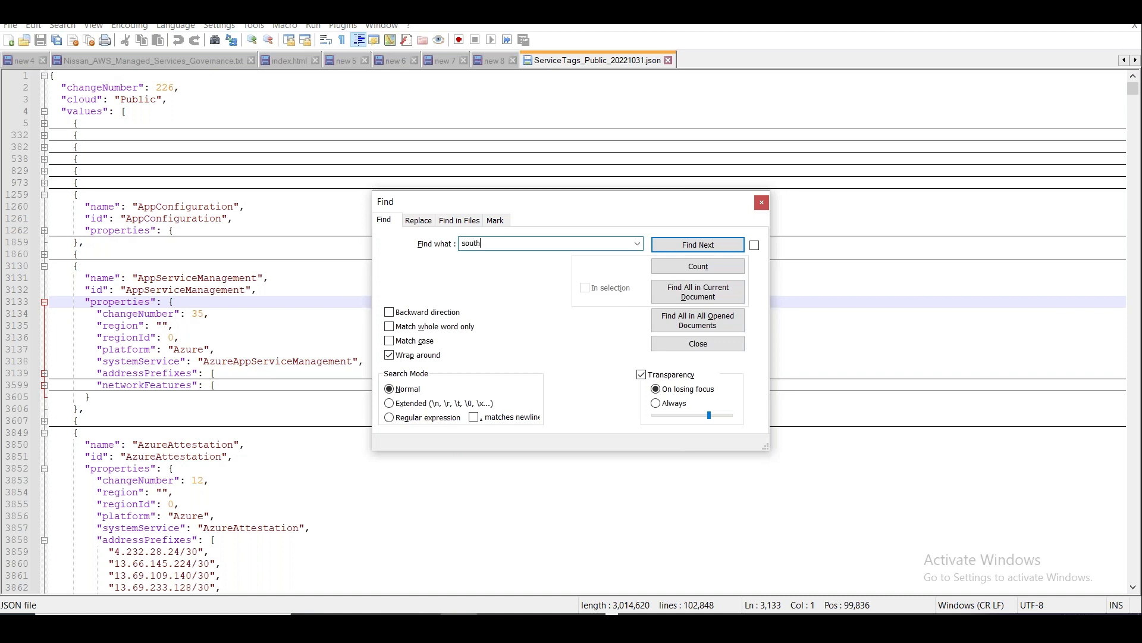
text(thindia)
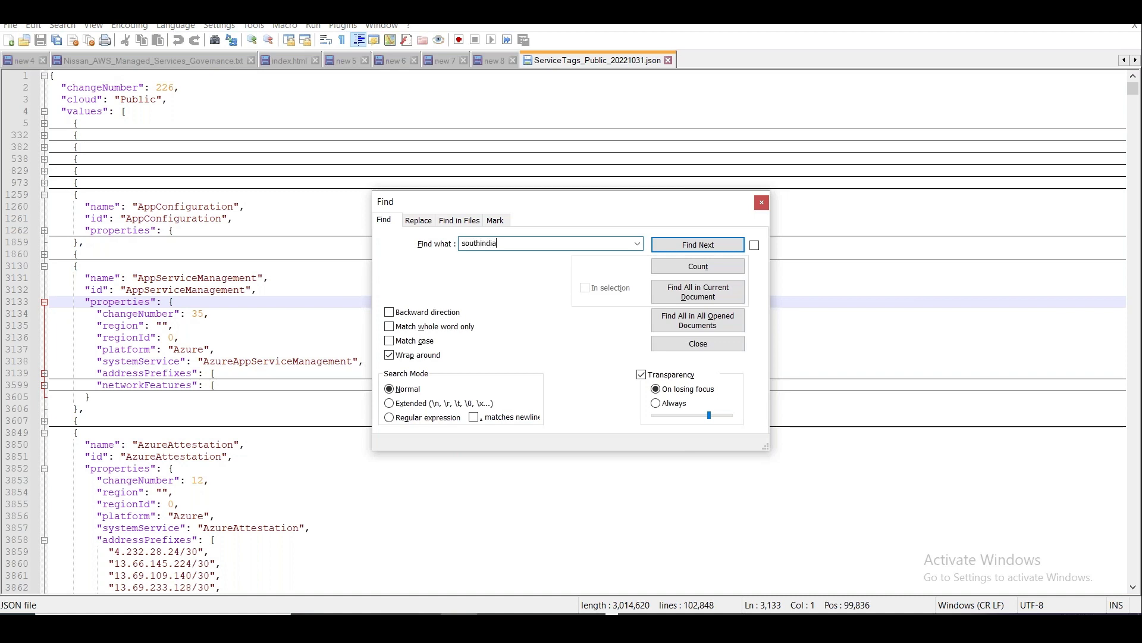
key(Return)
key(Escape)
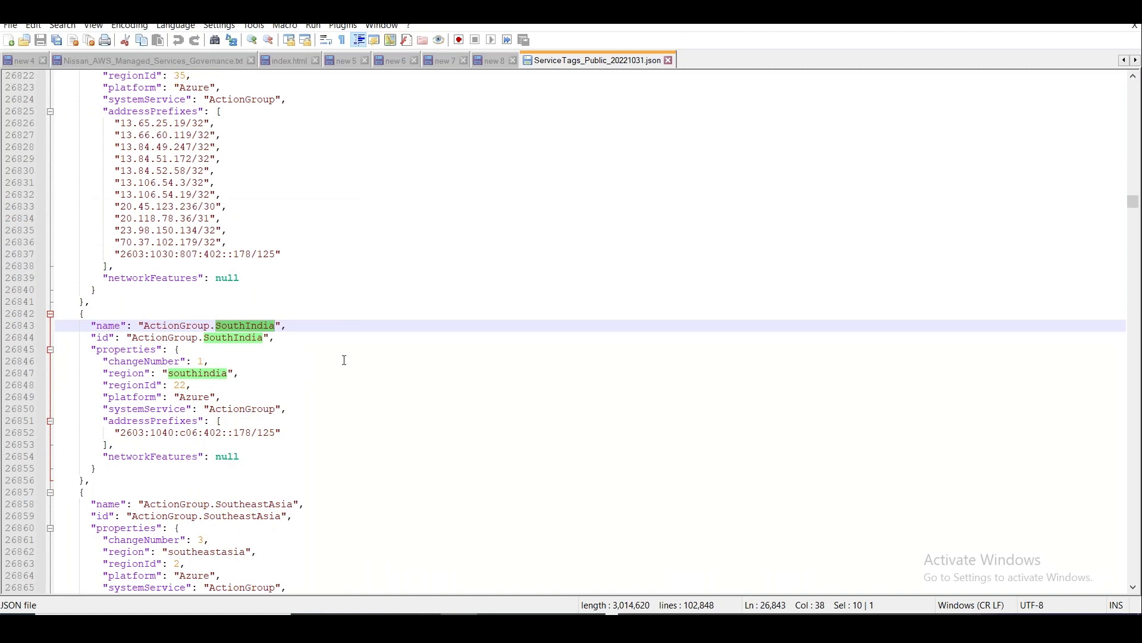
Step through the SouthIndia matches until reaching the AzureContainerRegistry.SouthIndia address prefixes.
key(ctrl+f)
click(724, 245)
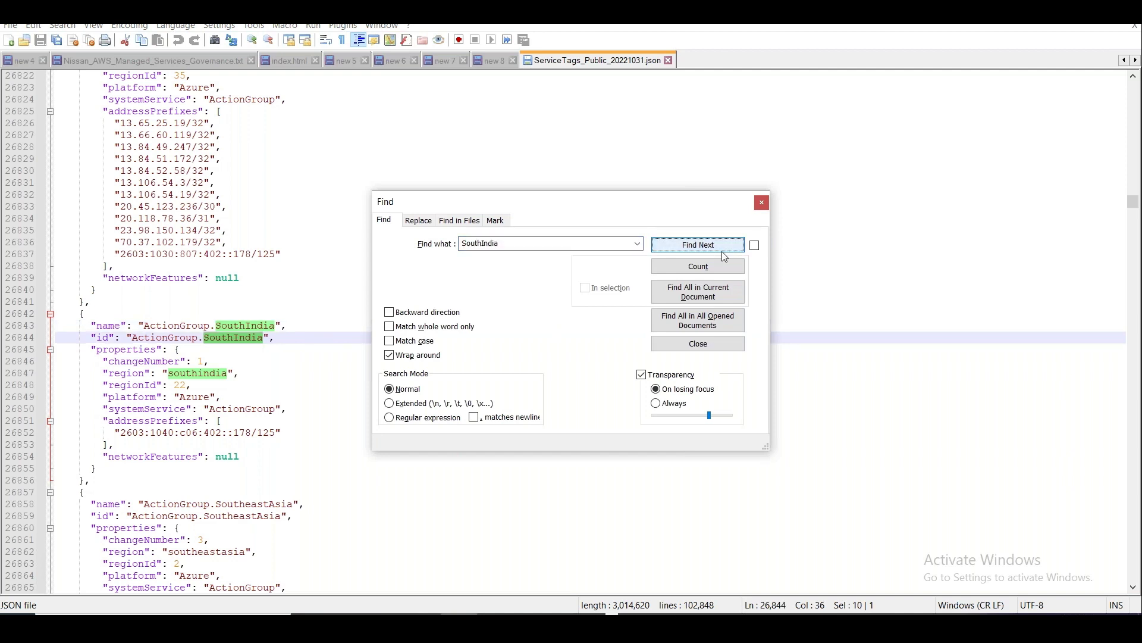
click(723, 246)
click(724, 250)
click(724, 253)
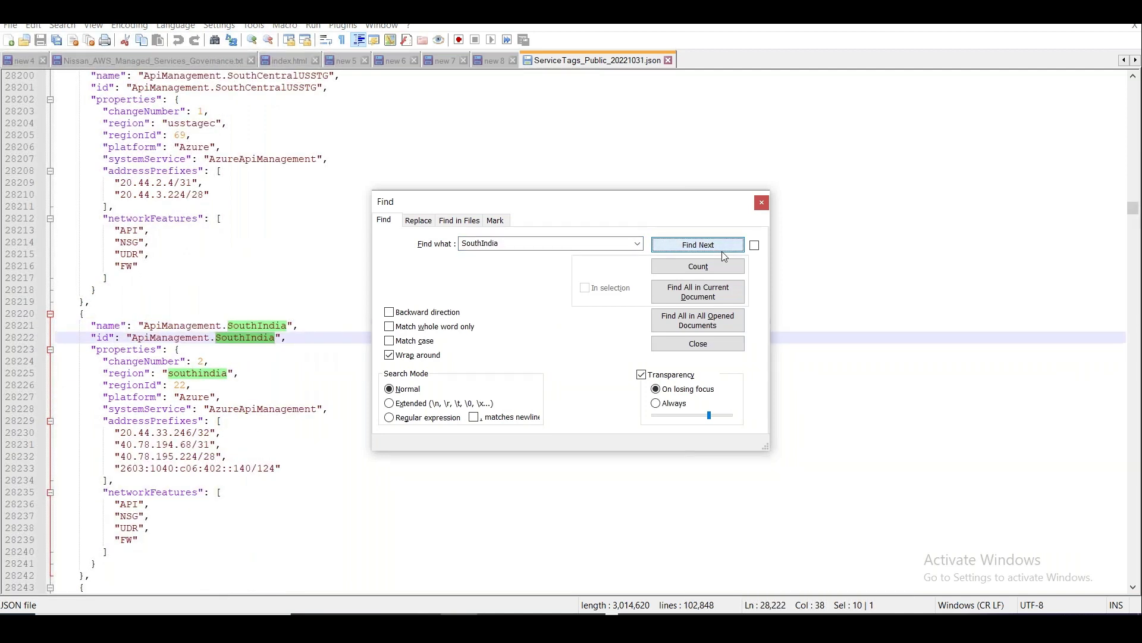
click(723, 252)
click(723, 253)
click(724, 252)
click(723, 252)
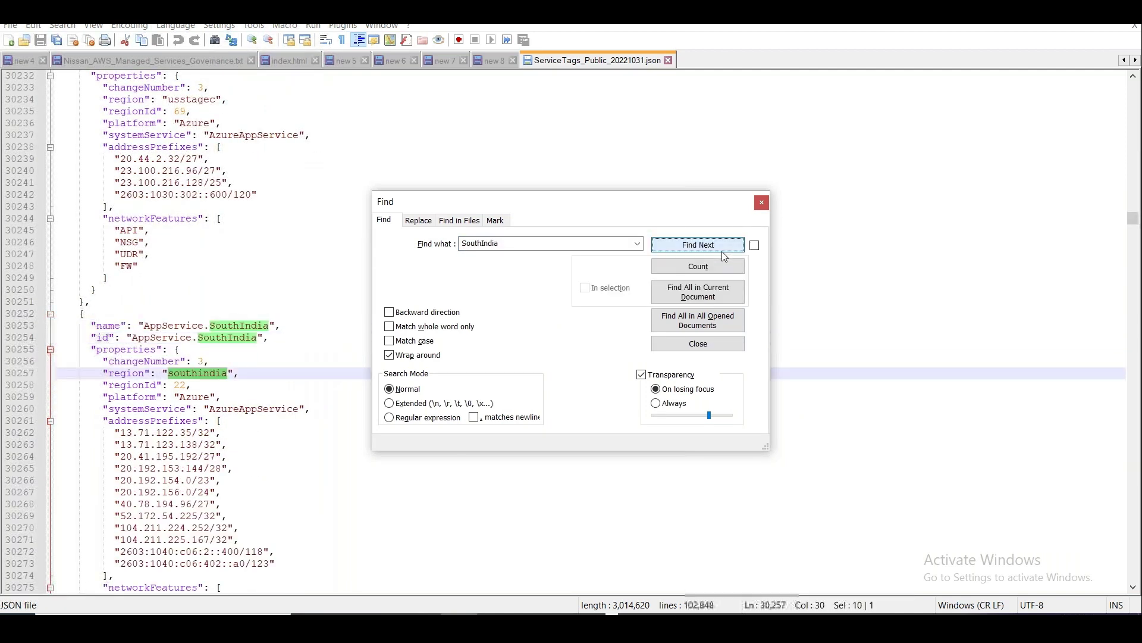
click(723, 252)
click(723, 252)
click(723, 252)
click(724, 253)
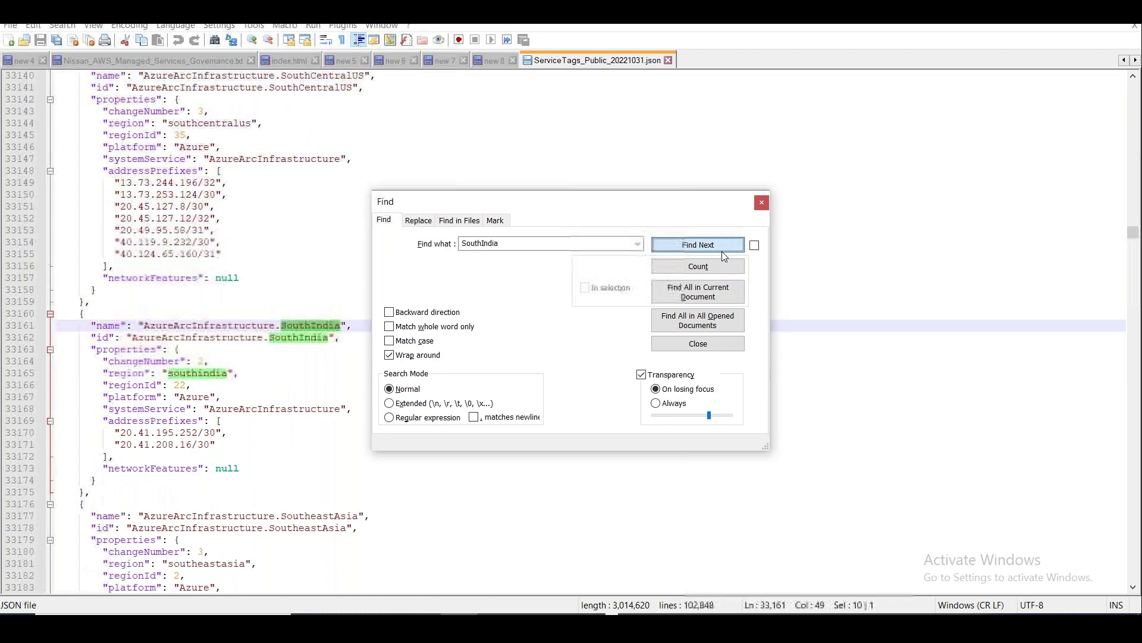
click(723, 253)
click(724, 252)
click(724, 253)
click(723, 253)
click(724, 253)
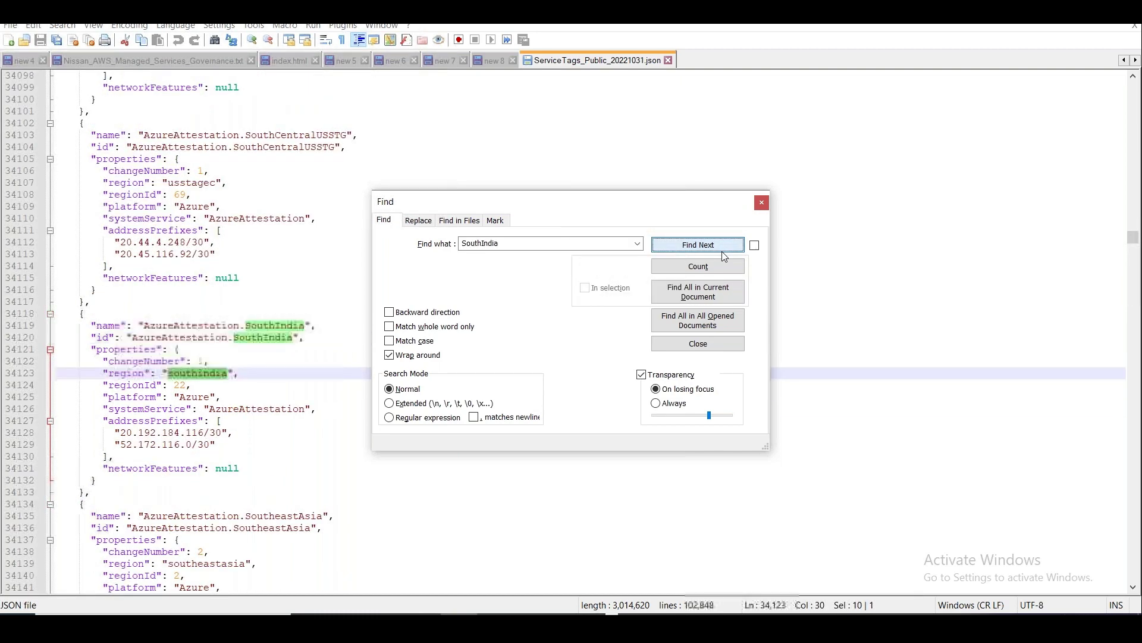
click(723, 253)
click(724, 253)
click(724, 253)
click(723, 253)
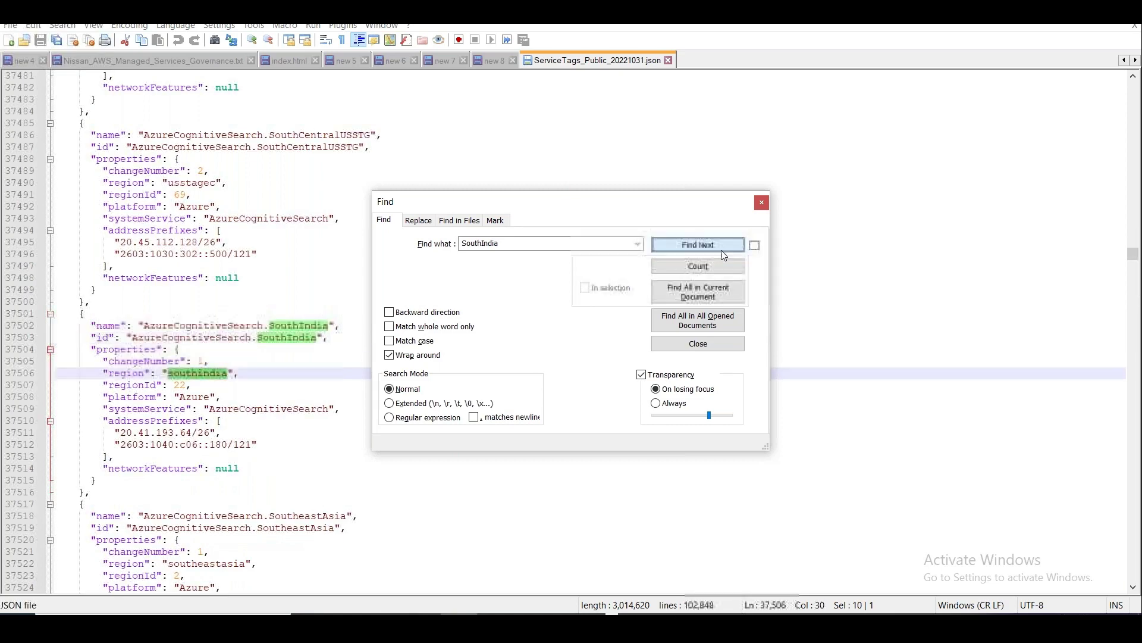
click(722, 251)
click(721, 250)
click(721, 249)
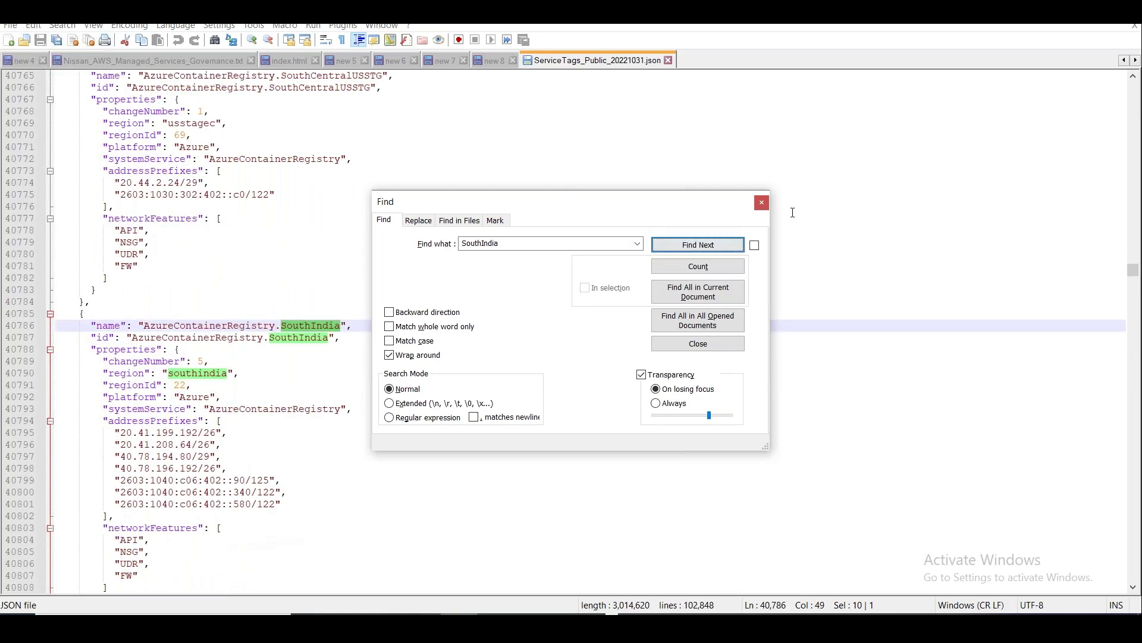
click(762, 202)
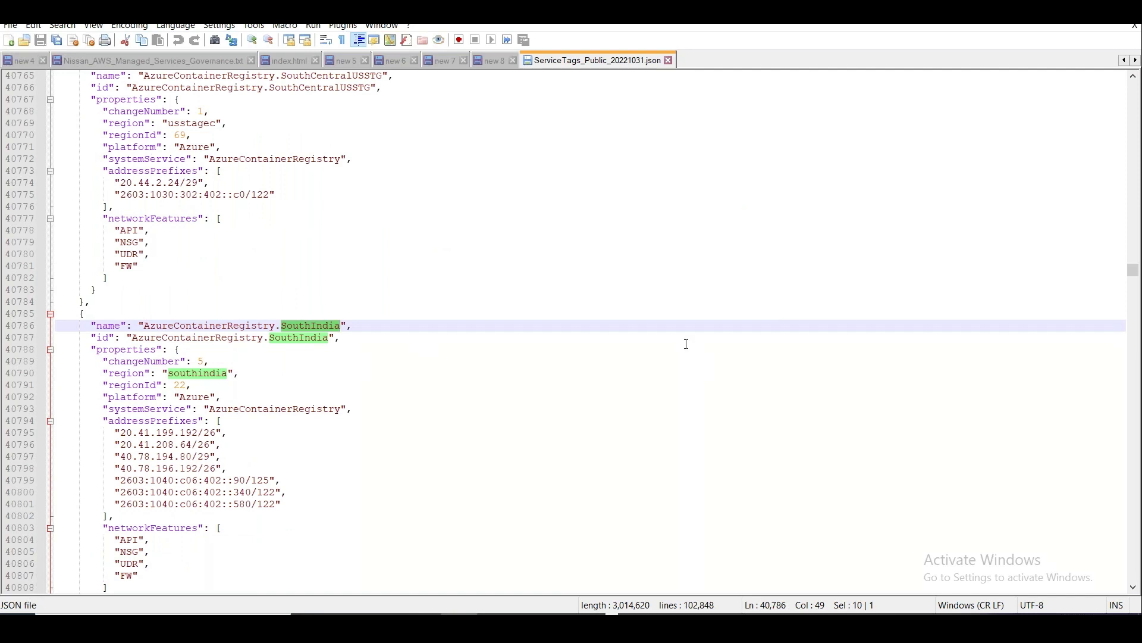
key(alt+Tab)
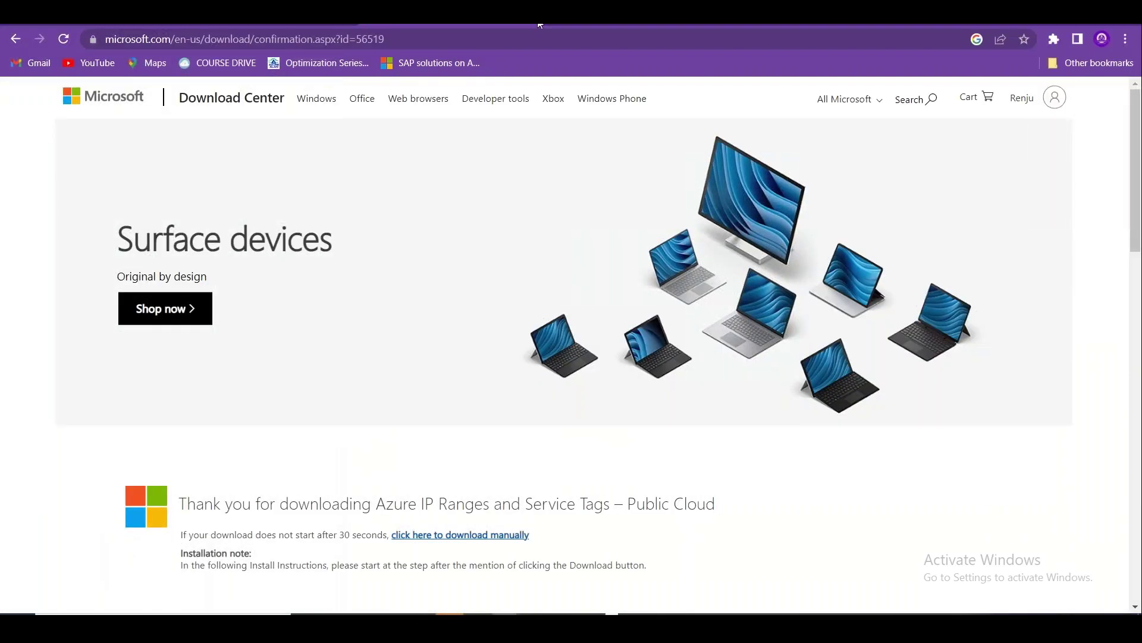
Back in the Azure portal, discard the unfinished inbound security rule for prdvm01-nsg.
click(481, 17)
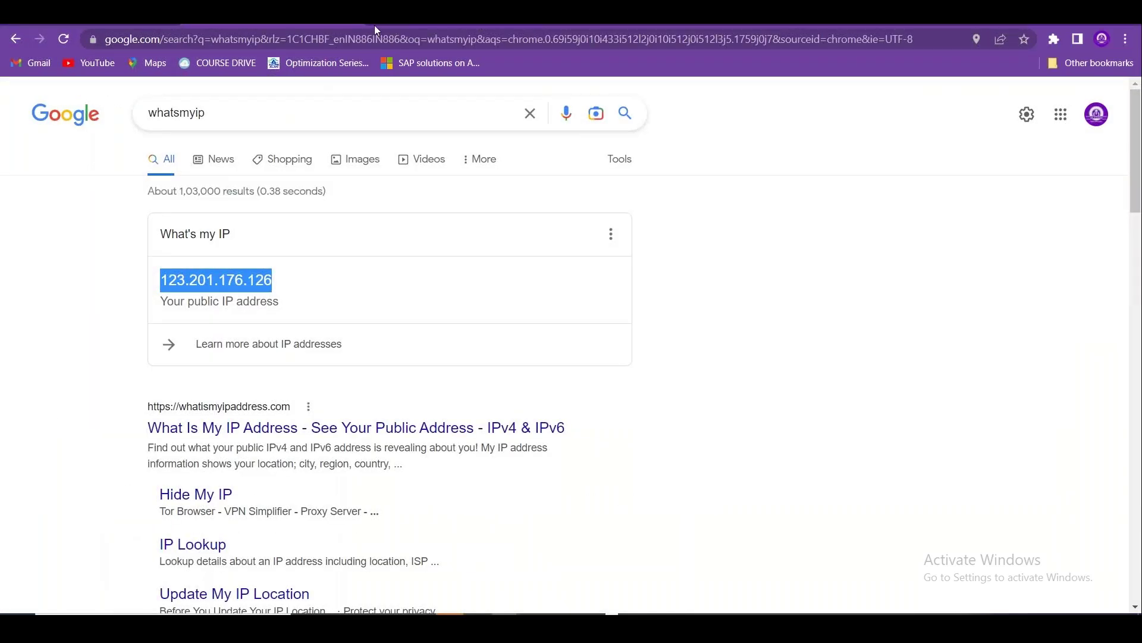
click(355, 23)
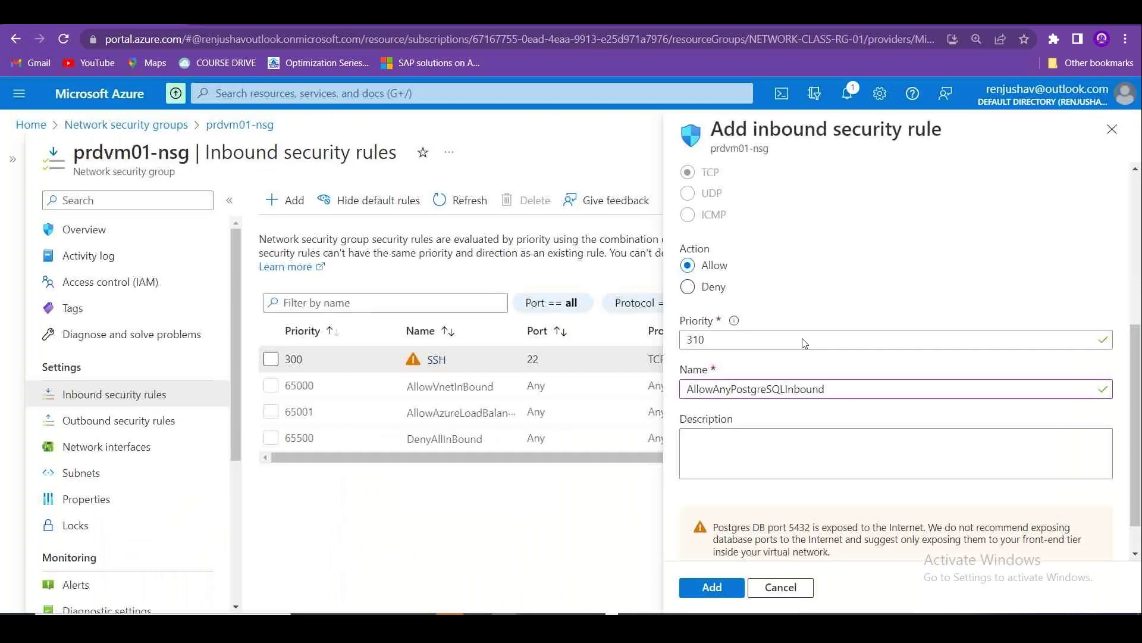
click(1113, 129)
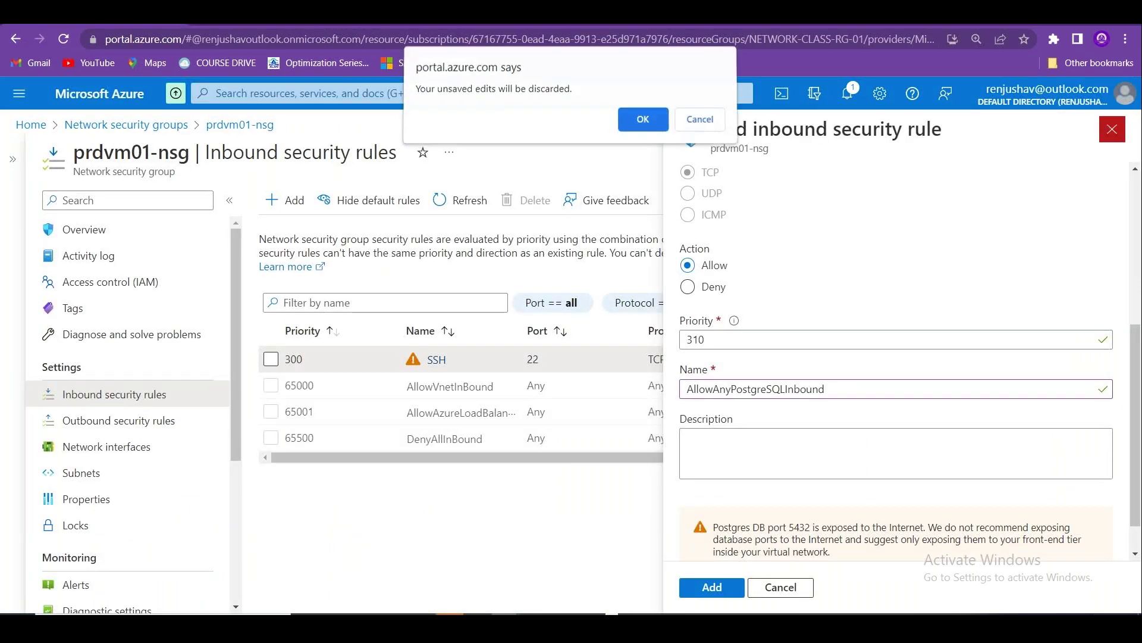
click(643, 124)
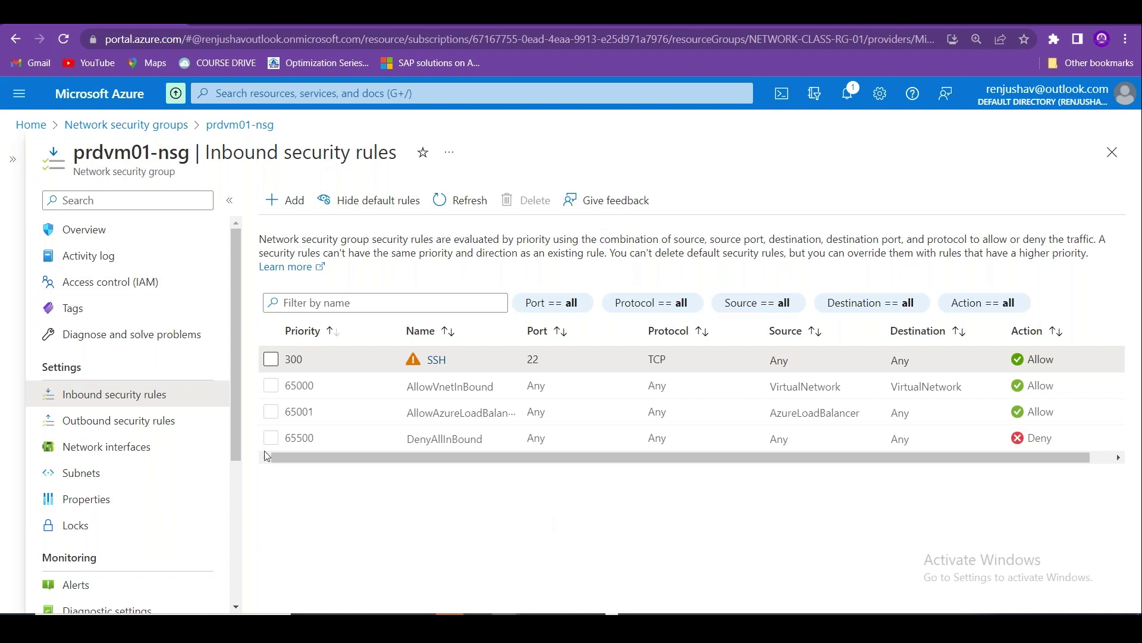
Review prdvm01-nsg's three default outbound rules, then return to the Network security groups list.
mouse_move(233, 405)
mouse_down()
mouse_move(238, 536)
mouse_move(238, 398)
mouse_up()
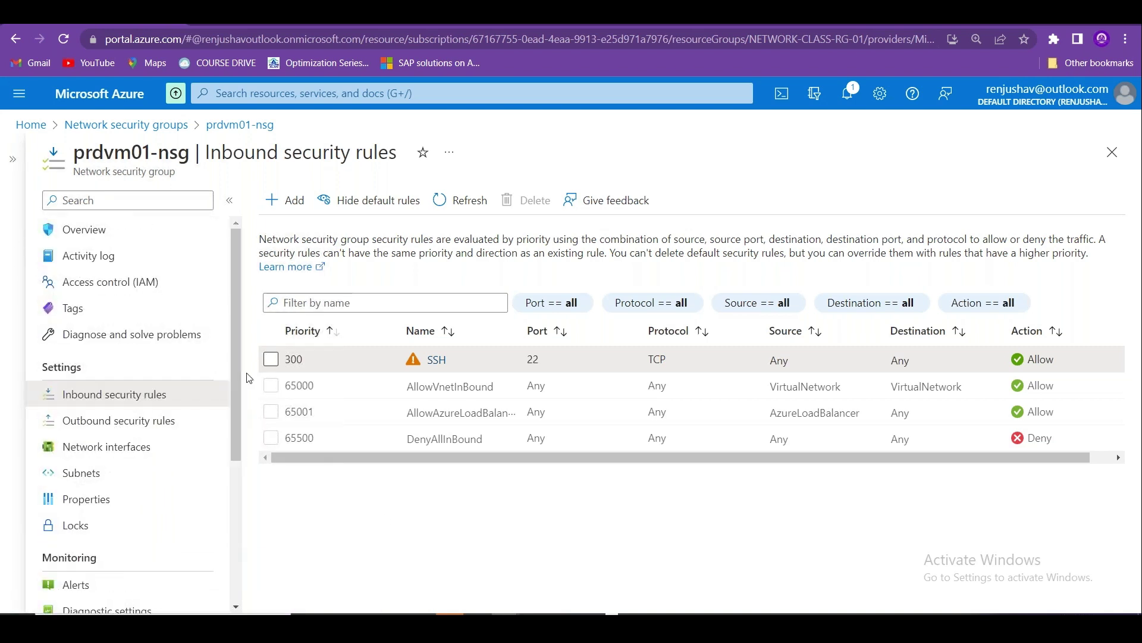
click(184, 434)
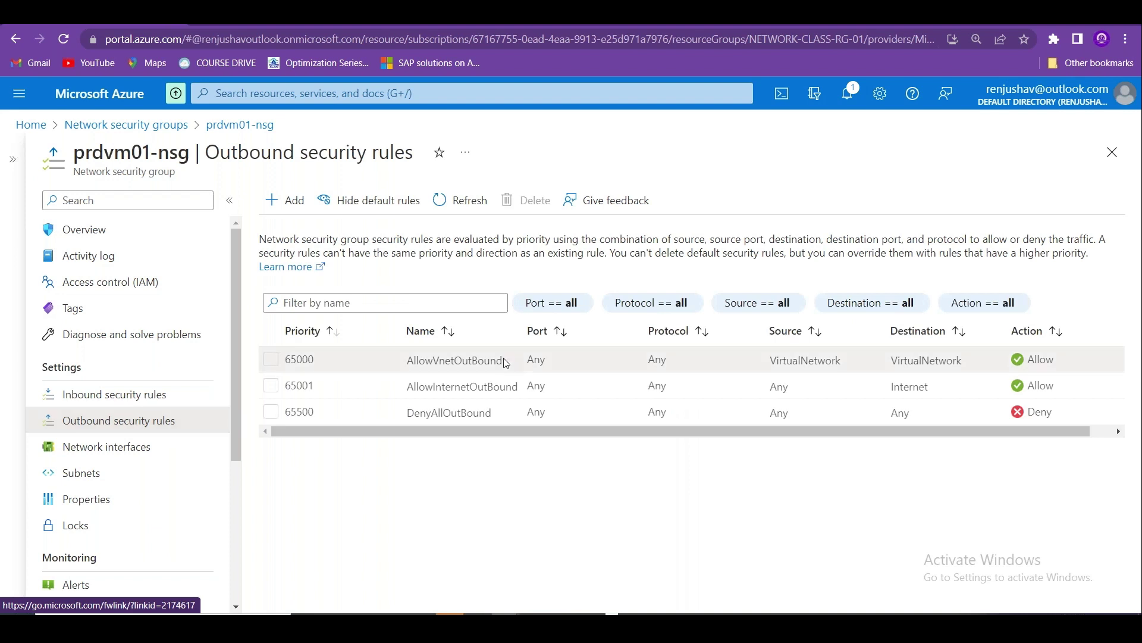
drag(504, 360, 452, 362)
click(422, 542)
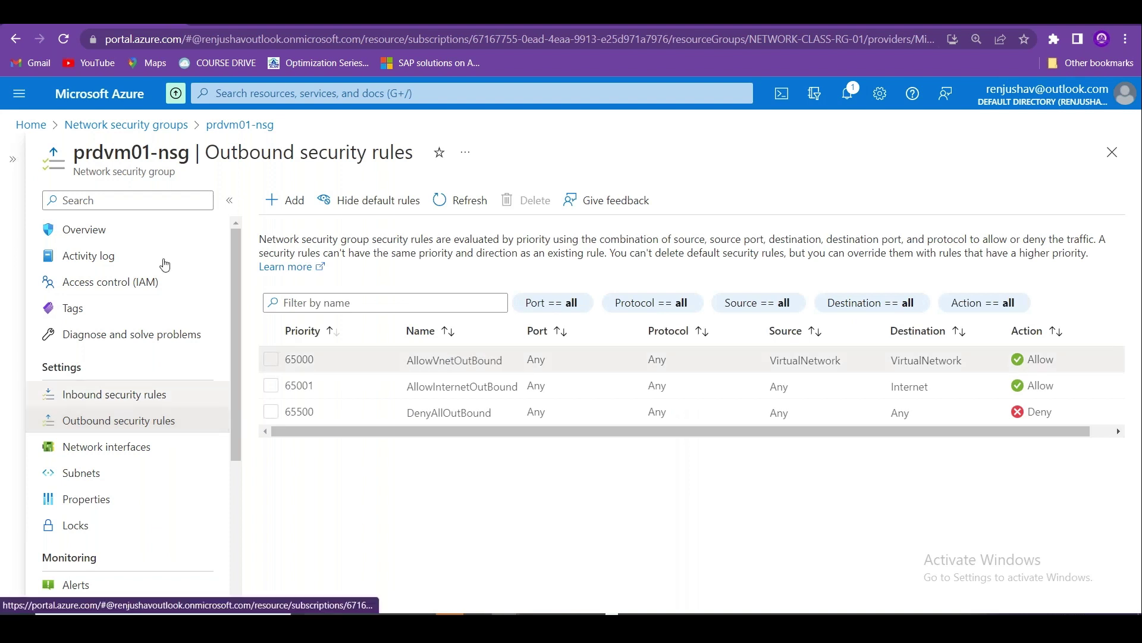
click(159, 127)
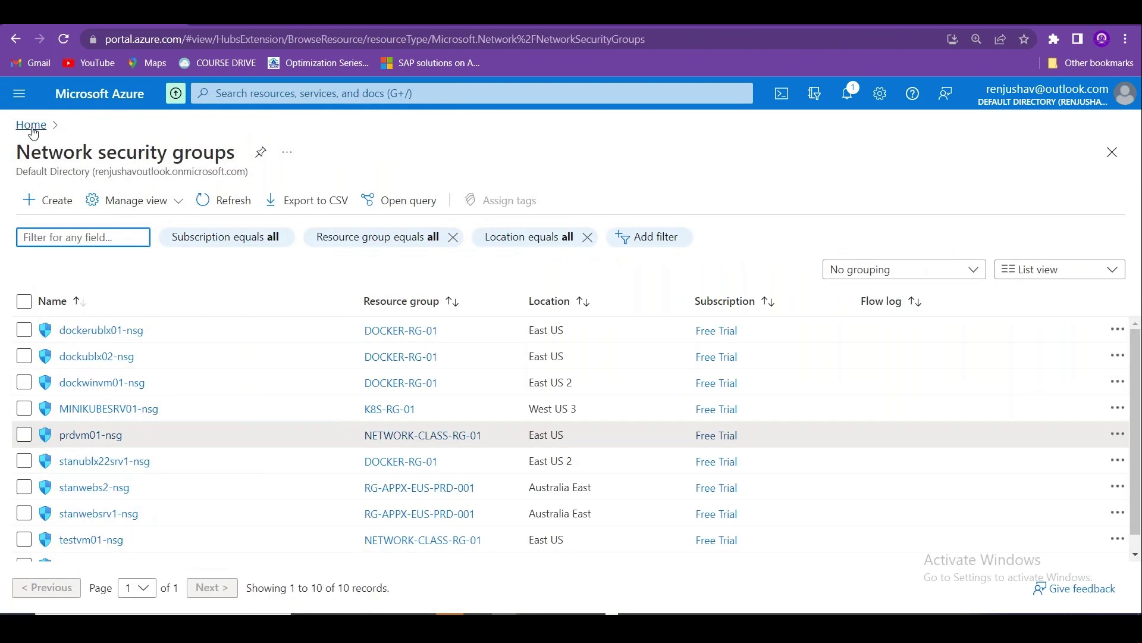
Look up the Virtual networks list and note the NOV-VNET-01 network.
click(30, 125)
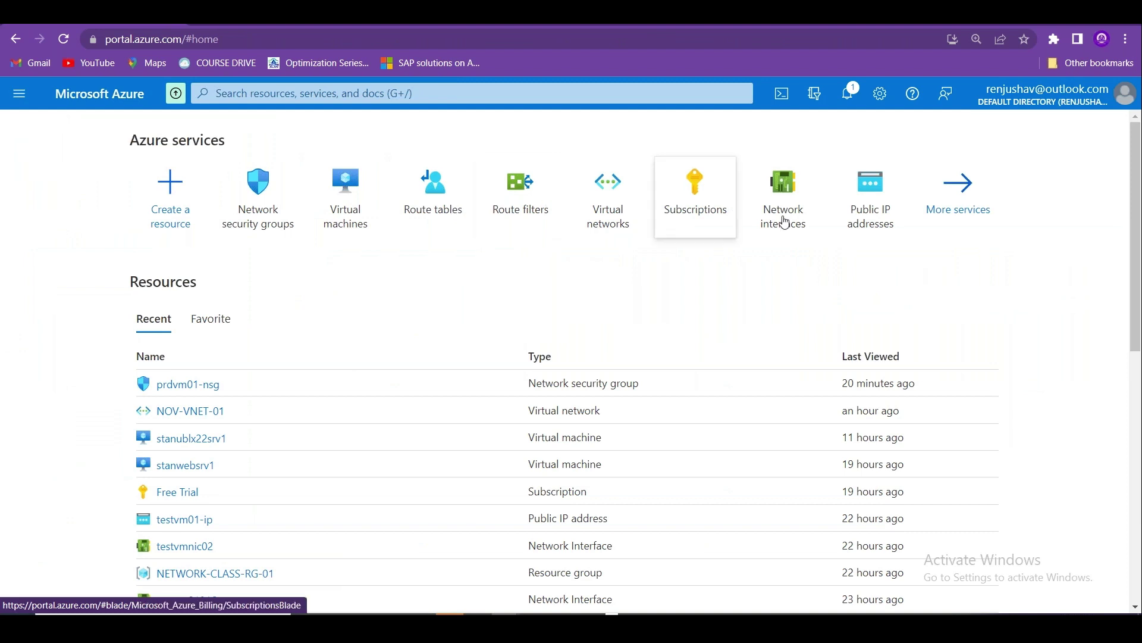
click(300, 92)
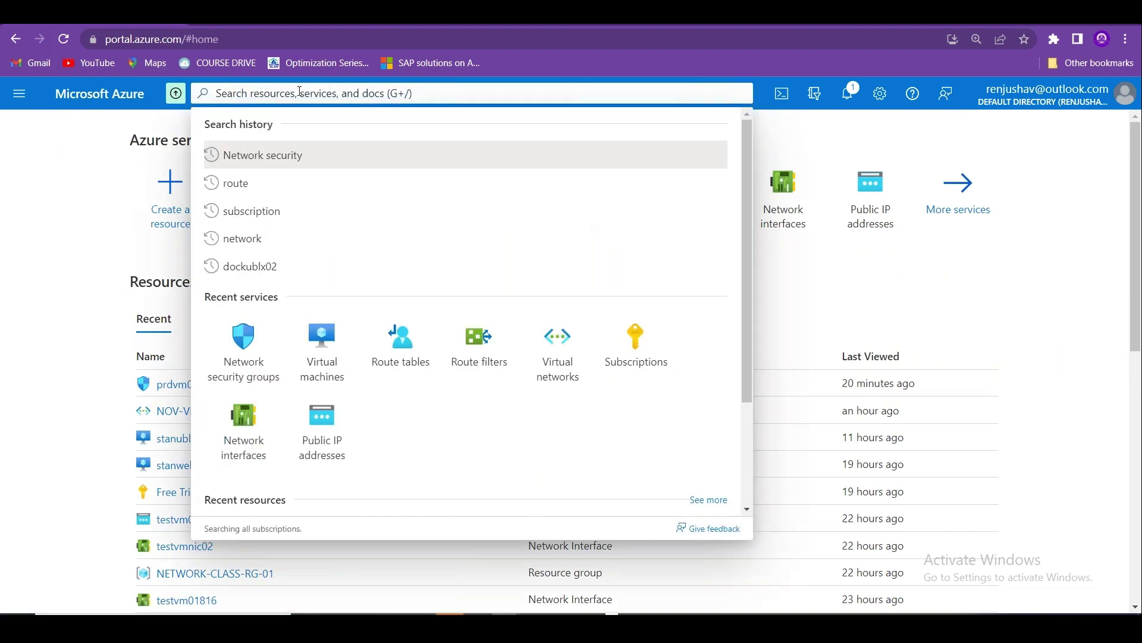
text(Virtual)
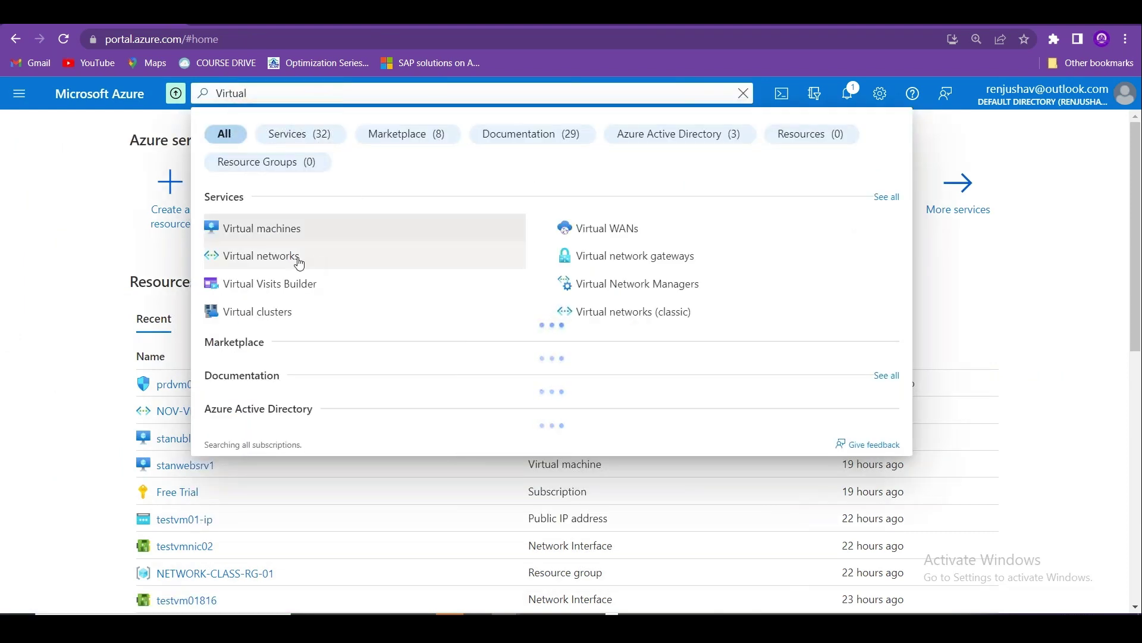
click(299, 260)
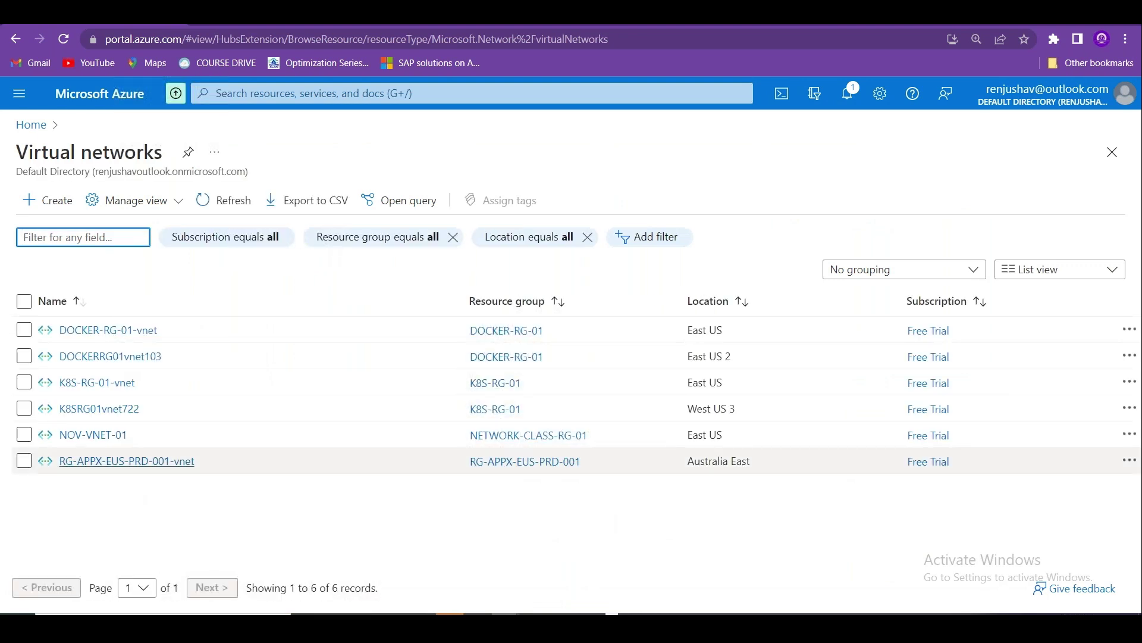
drag(143, 437, 62, 438)
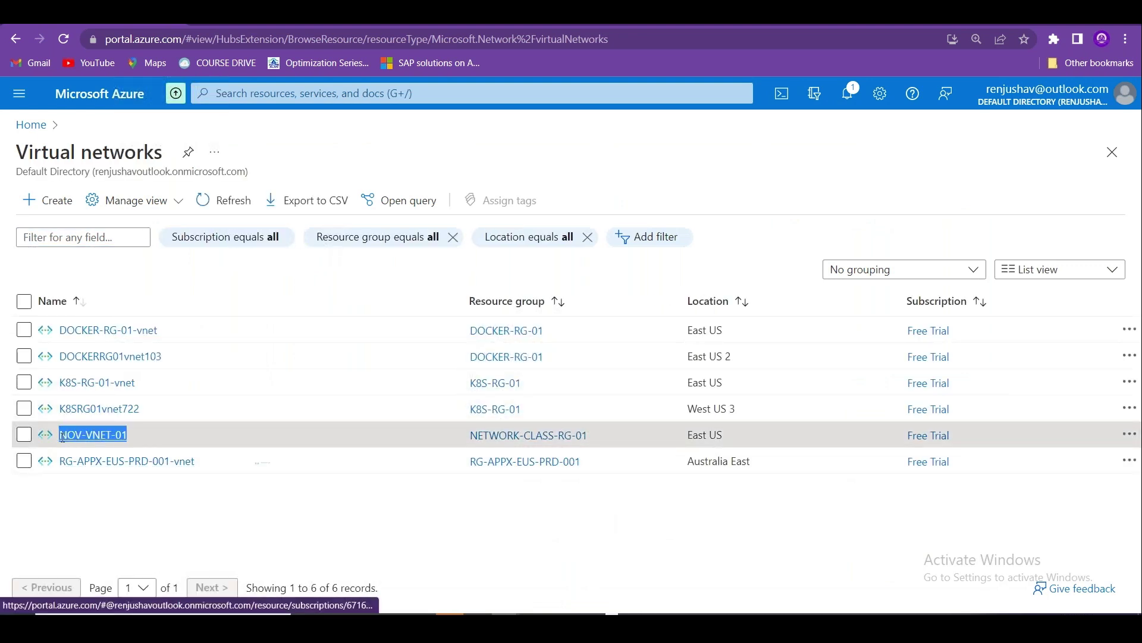
click(86, 530)
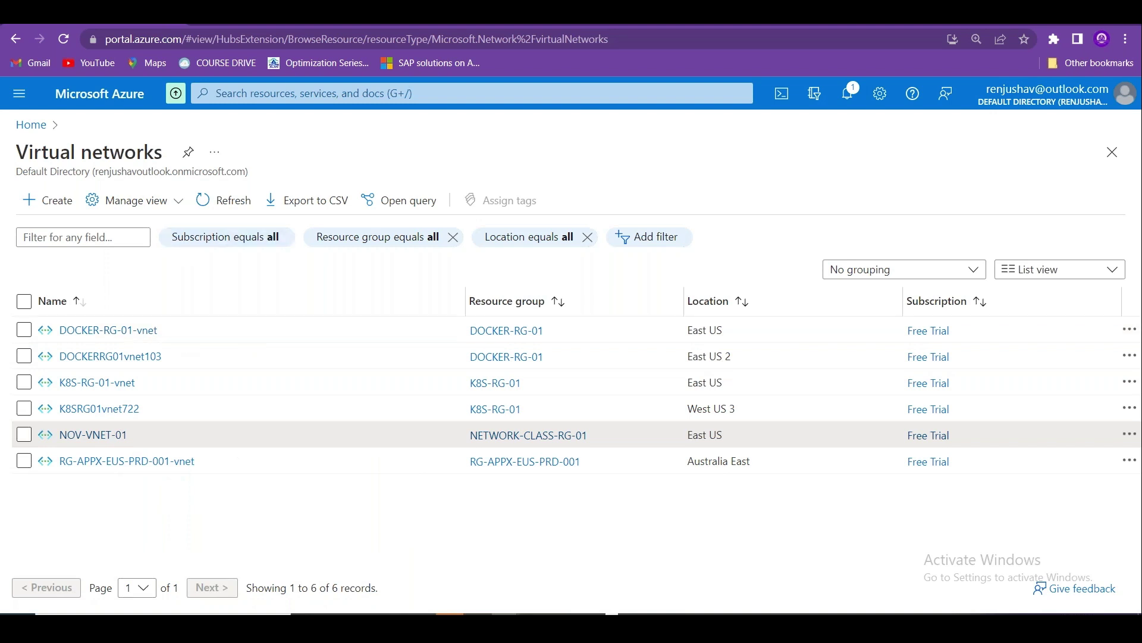
Open the stanwebsrv1 virtual machine from Virtual machines and go to its Networking settings.
click(41, 133)
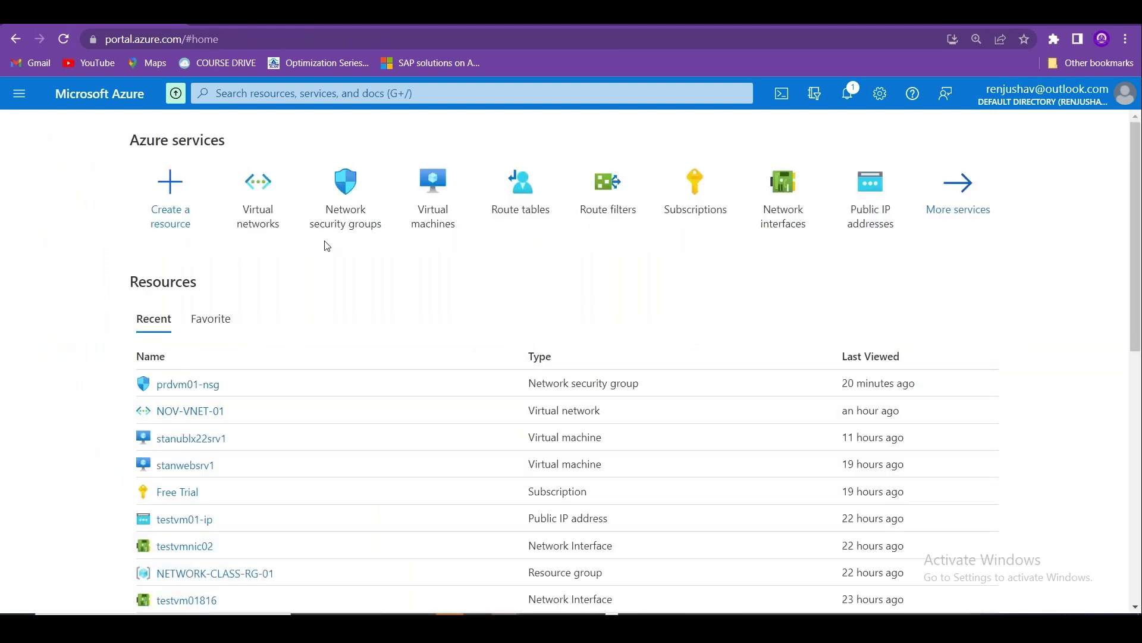
click(438, 218)
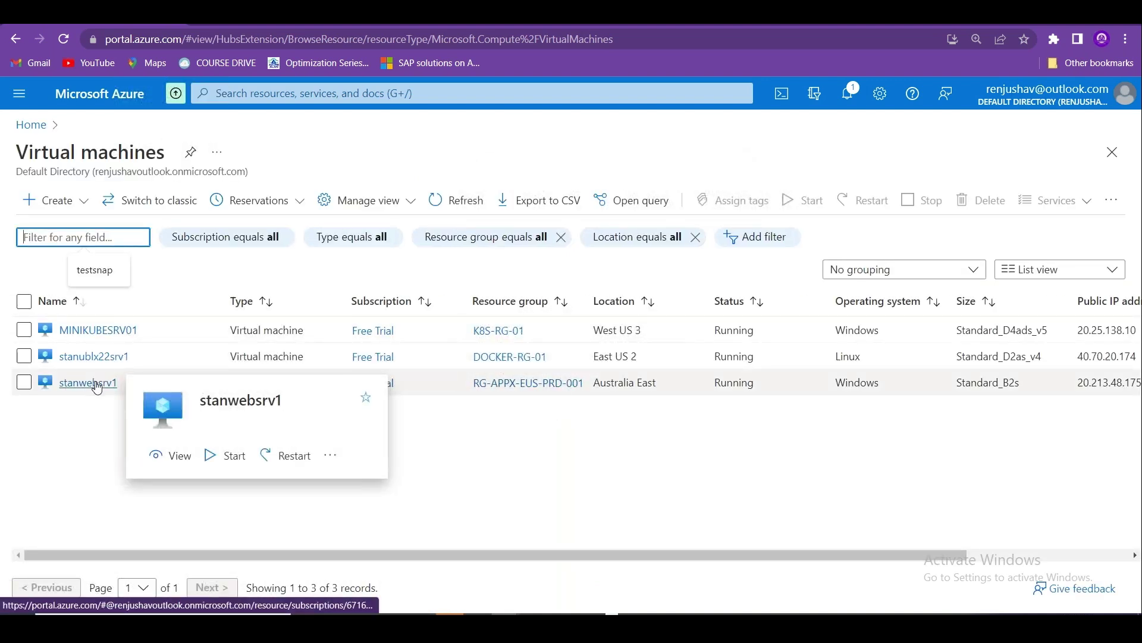
click(95, 384)
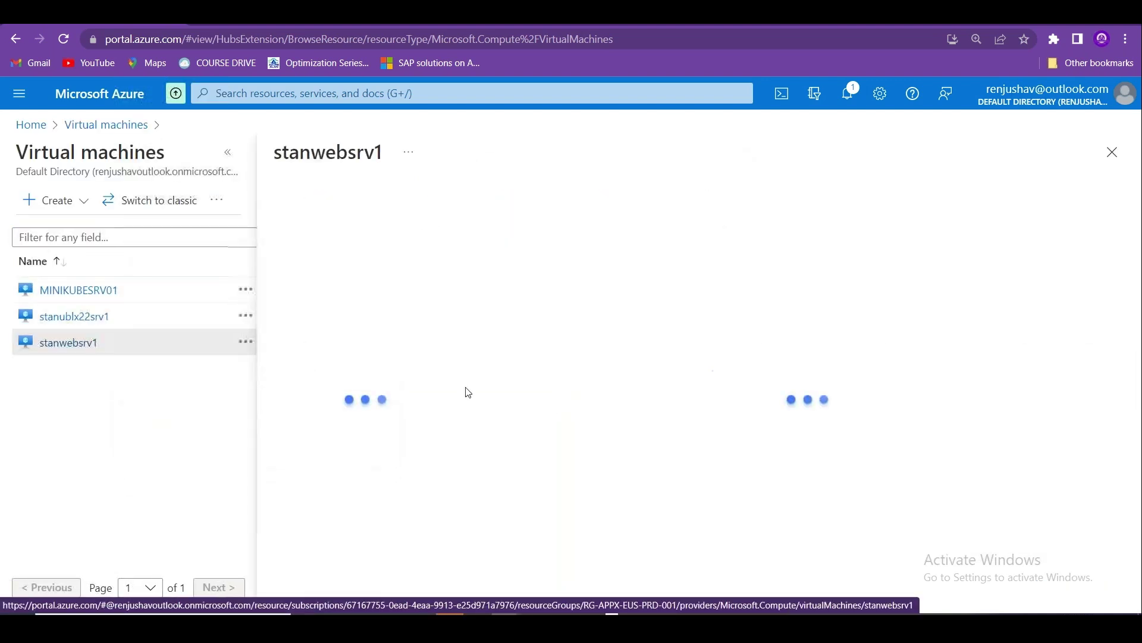
click(228, 153)
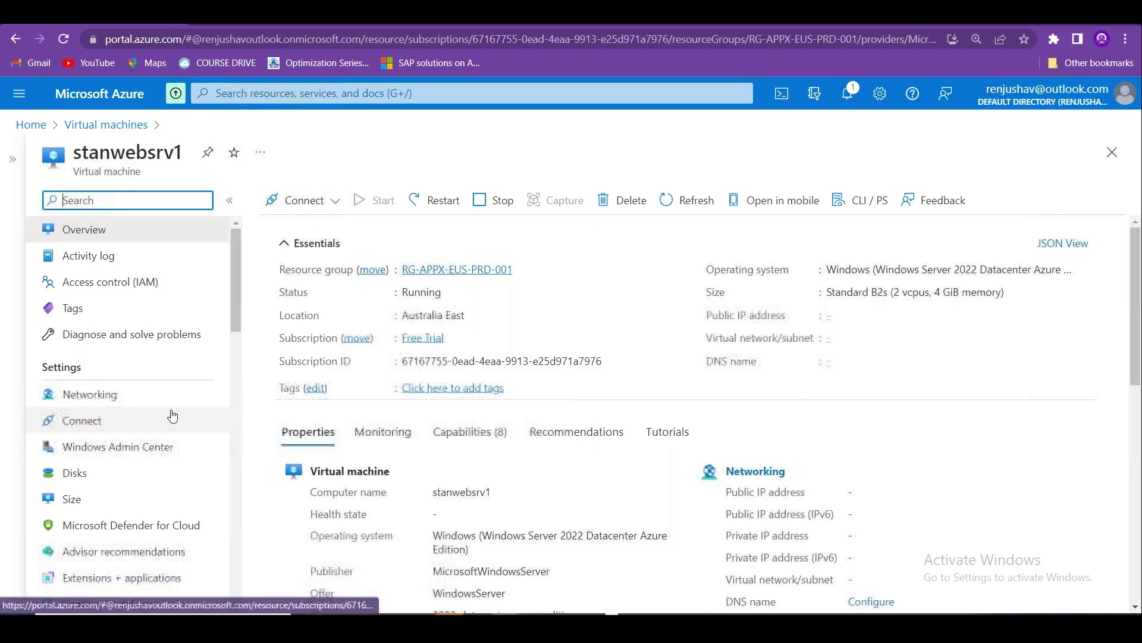
click(90, 394)
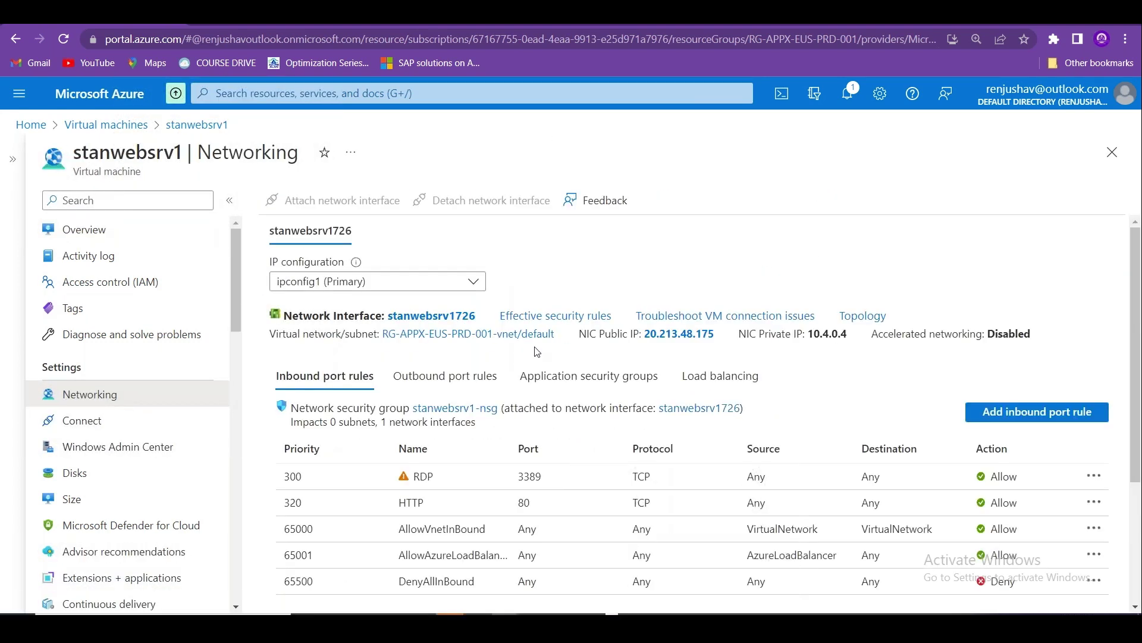
Back on the Virtual machines list, note stanwebsrv1's resource group RG-APPX-EUS-PRD-001 and open + Create.
drag(565, 338, 390, 339)
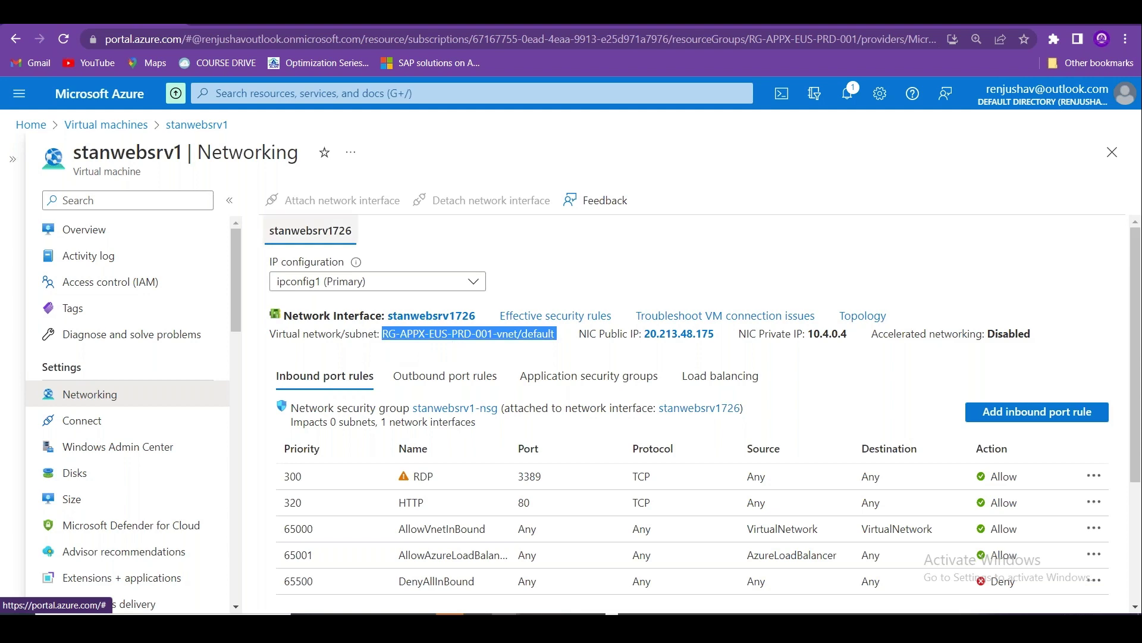
click(116, 132)
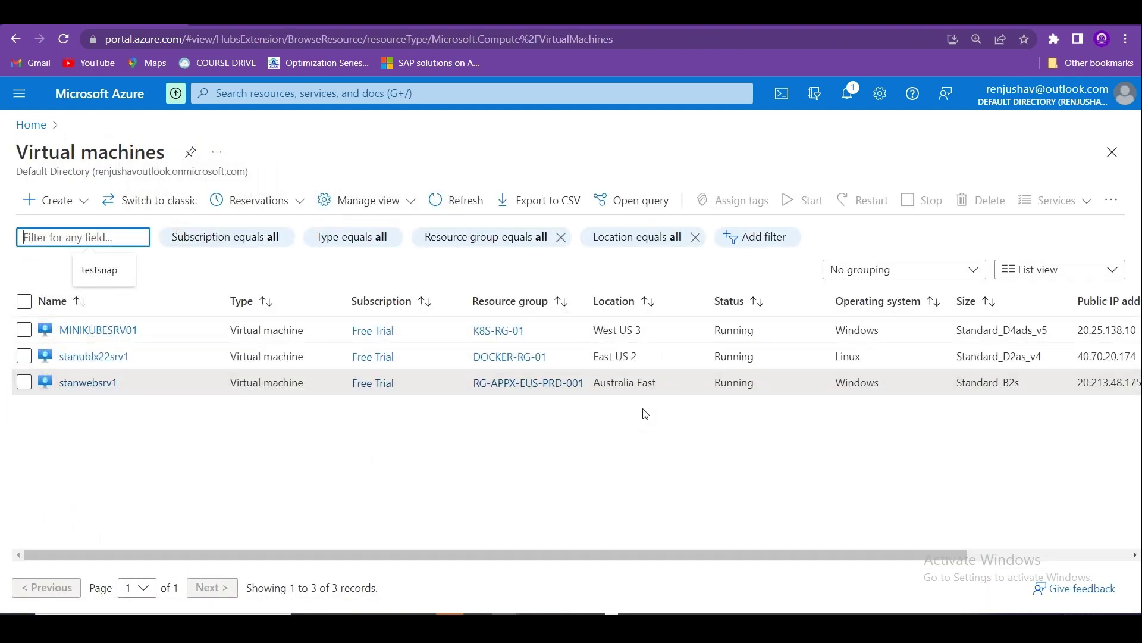
drag(665, 382, 477, 391)
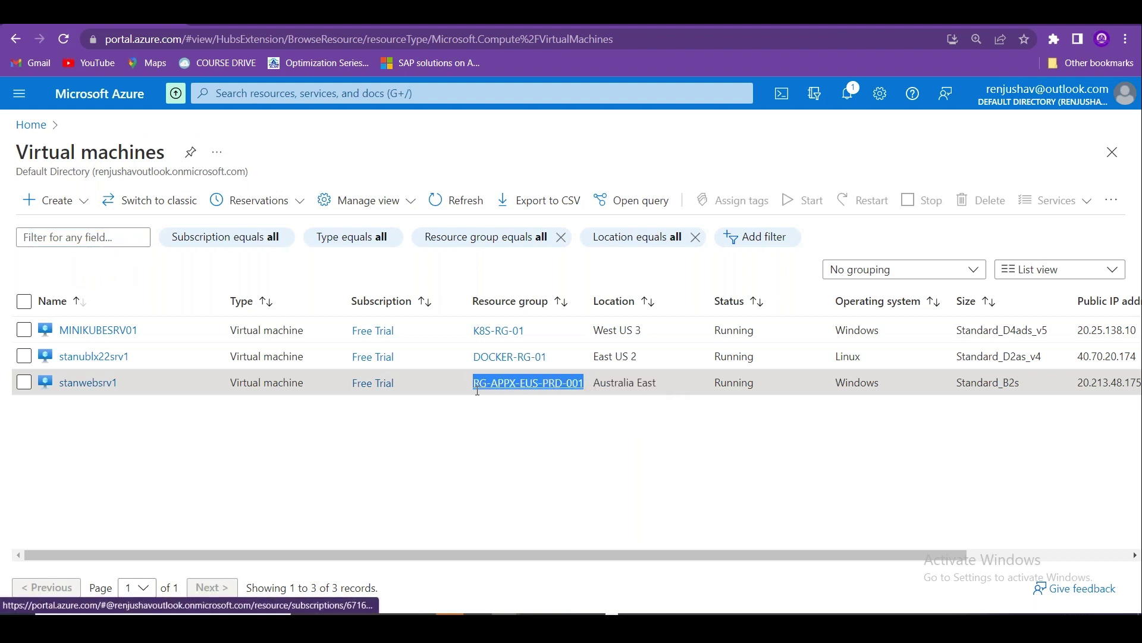
click(517, 479)
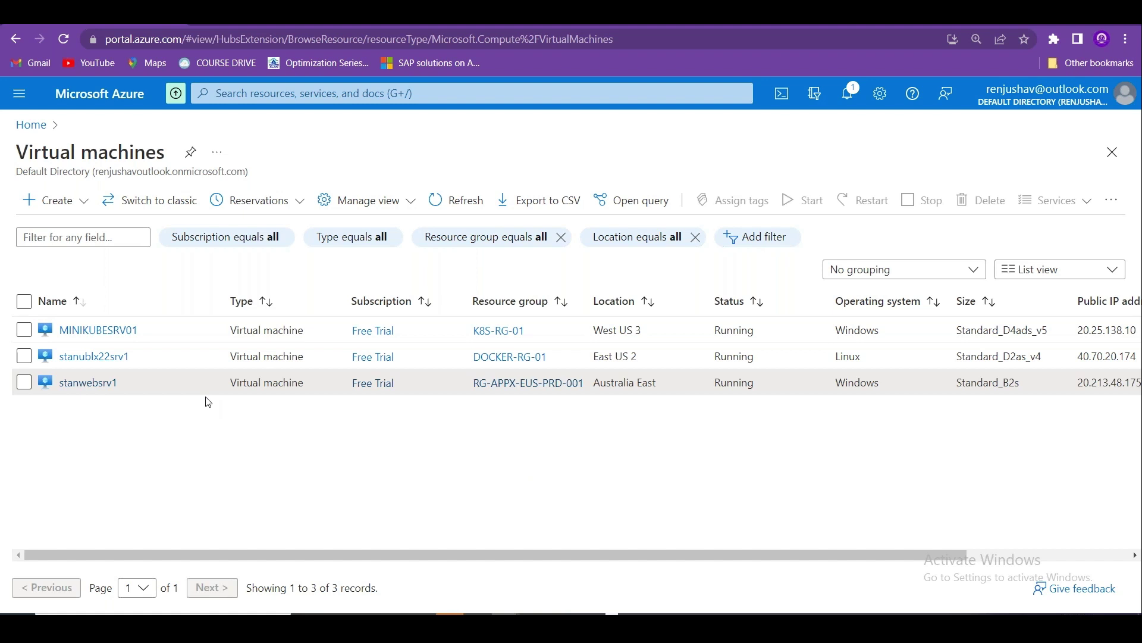
click(84, 202)
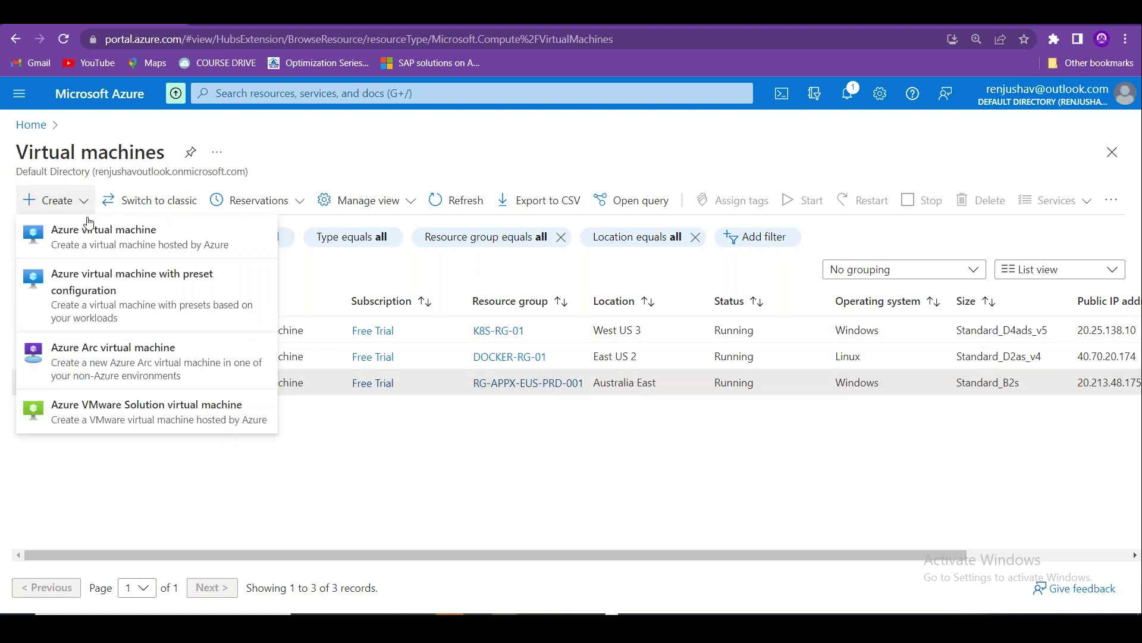
Start an Azure virtual machine in resource group NETWORK-CLASS-RG-01.
click(84, 203)
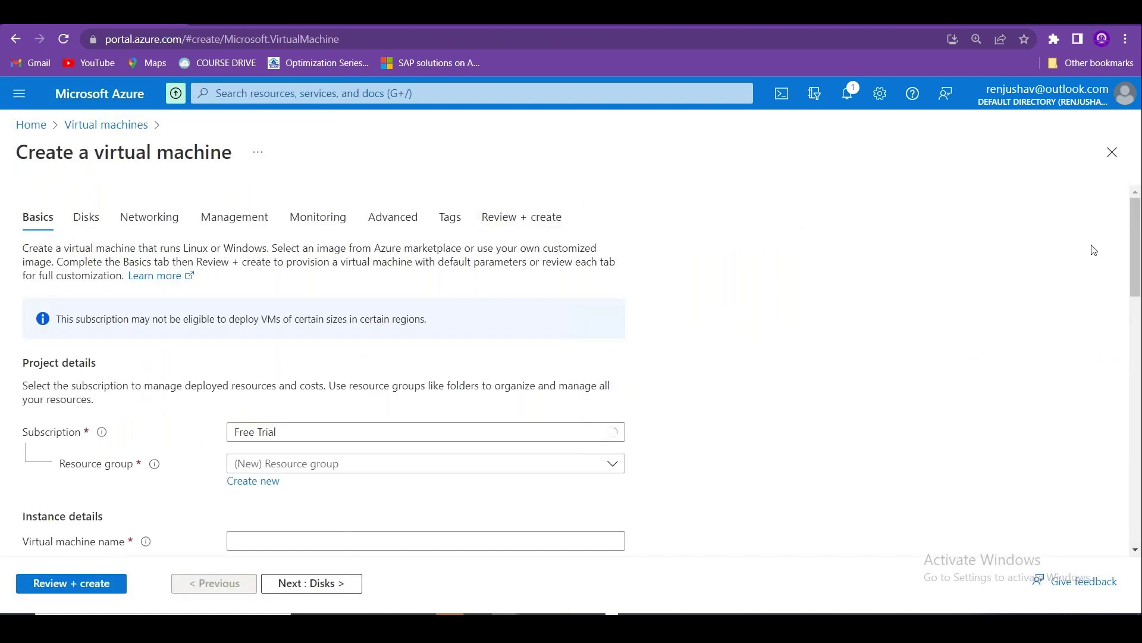
scroll(690, 213, down, 3)
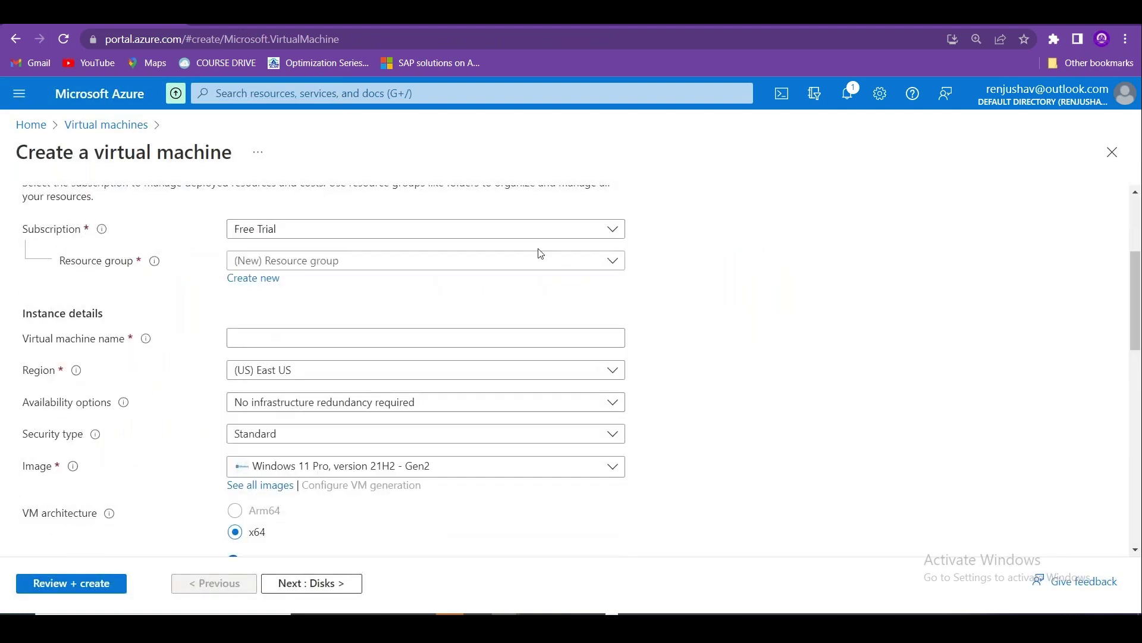
click(540, 257)
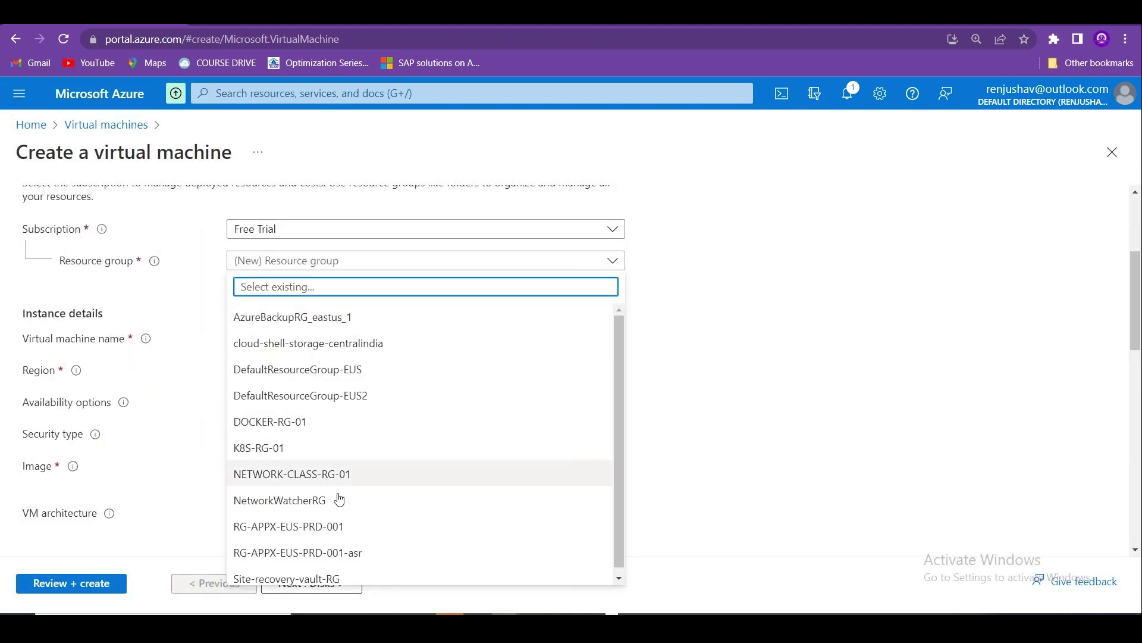
scroll(595, 416, down, 1)
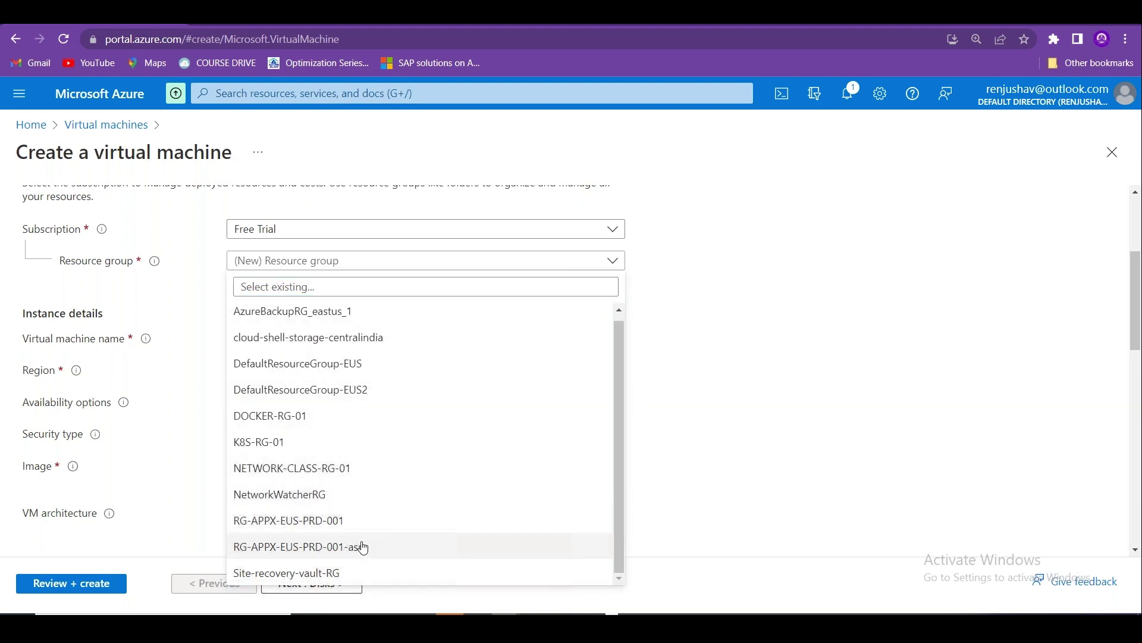
click(309, 468)
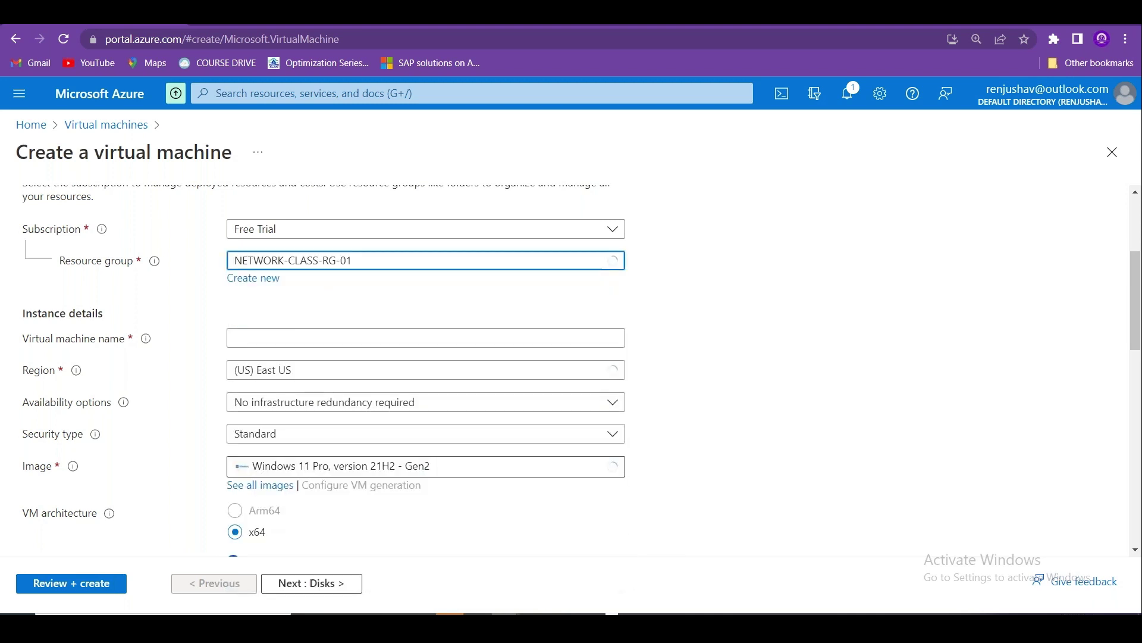
Name the virtual machine novwebsrv1.
click(304, 346)
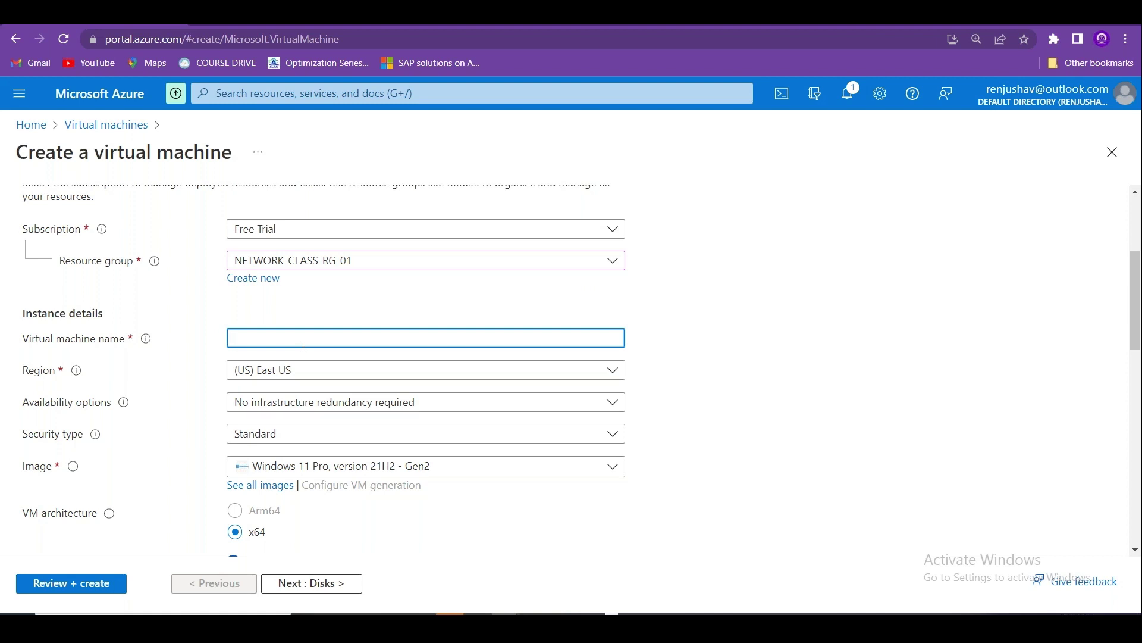
text(we)
text(bserver)
key(BackSpace)
key(BackSpace)
key(BackSpace)
key(BackSpace)
key(BackSpace)
key(BackSpace)
key(BackSpace)
key(BackSpace)
key(BackSpace)
text(novwe)
scroll(416, 357, down, 3)
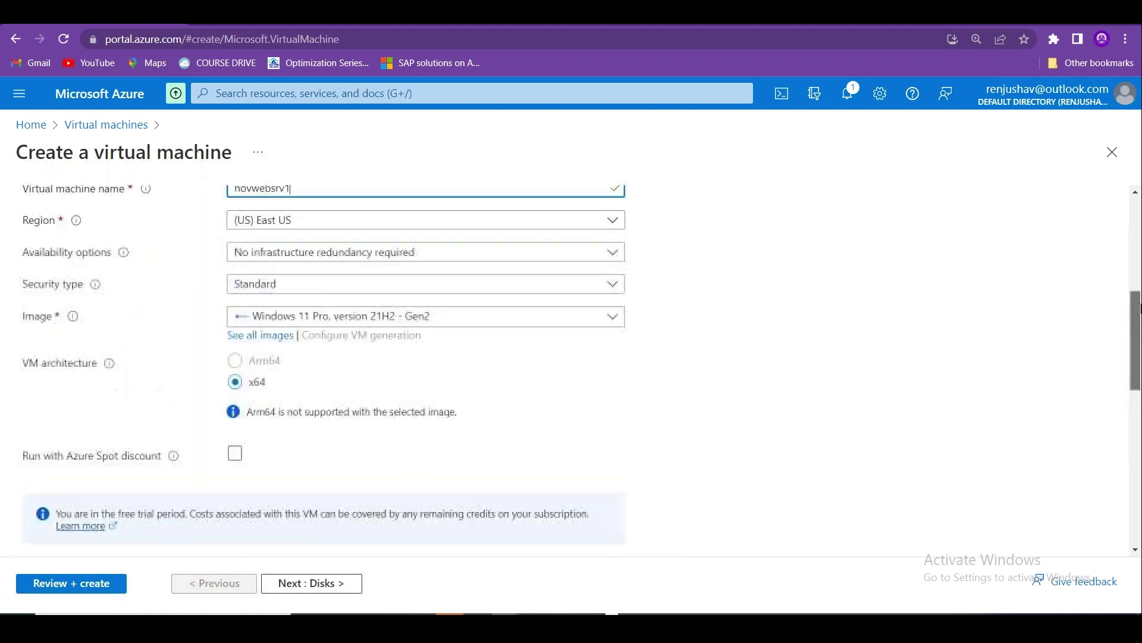
scroll(417, 357, up, 1)
Choose the Windows Server 2019 Datacenter - Gen2 image.
click(466, 365)
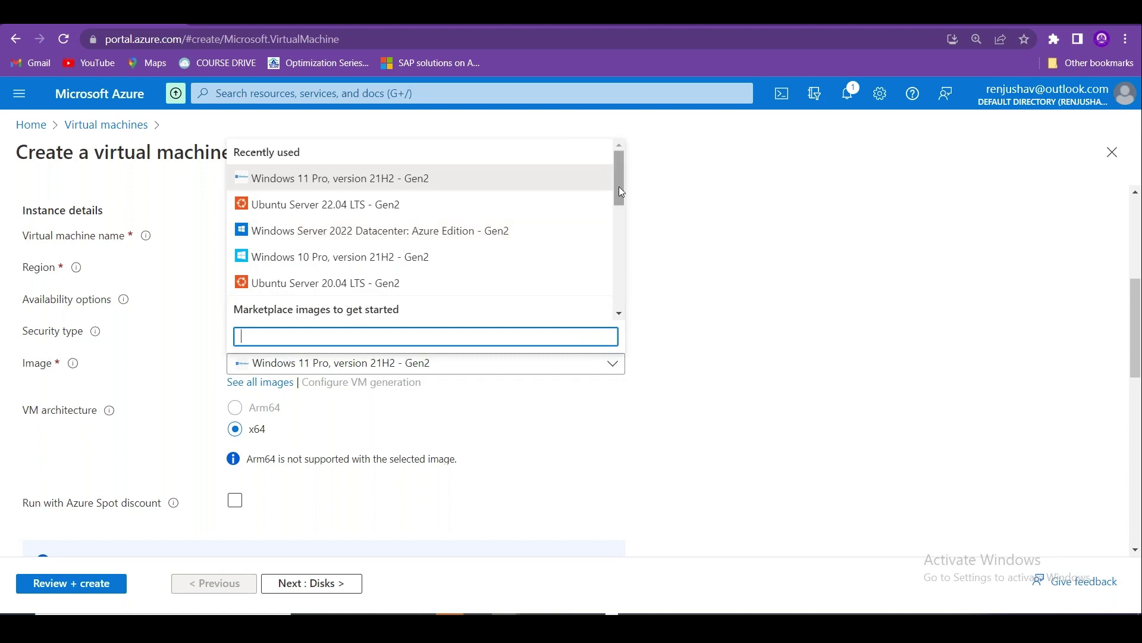
drag(622, 192, 616, 273)
click(383, 252)
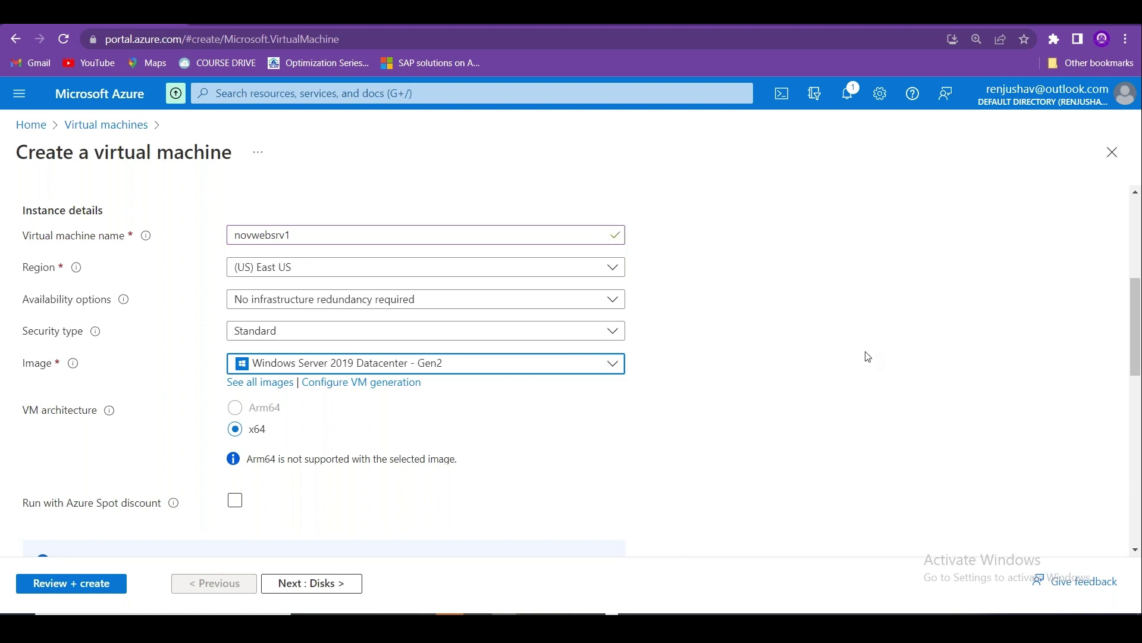
click(850, 140)
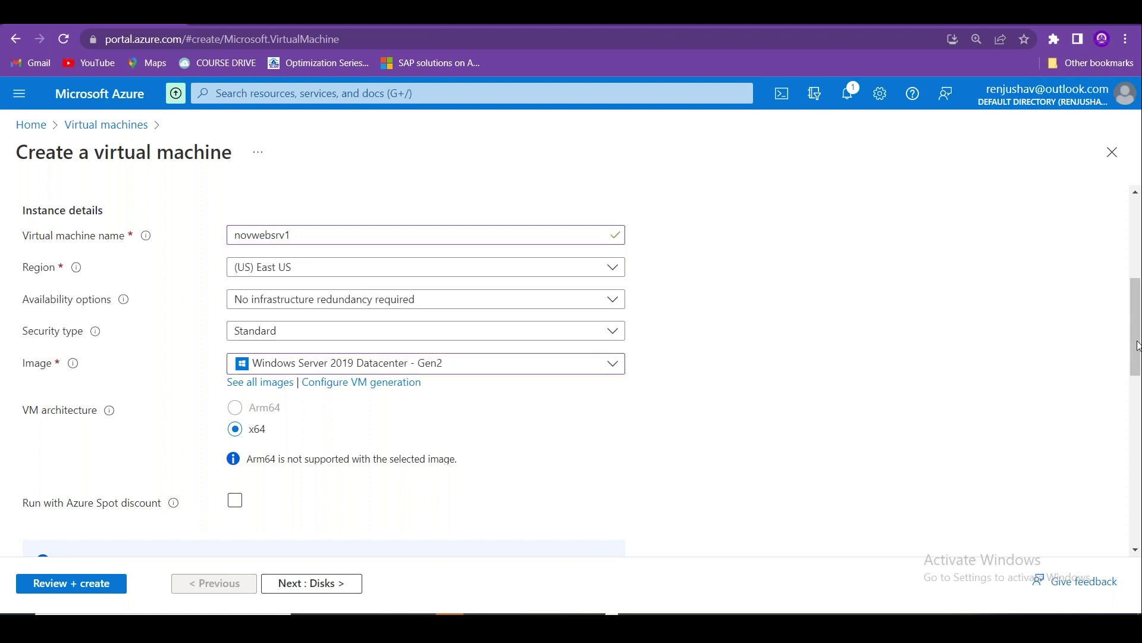
drag(1137, 345, 1139, 401)
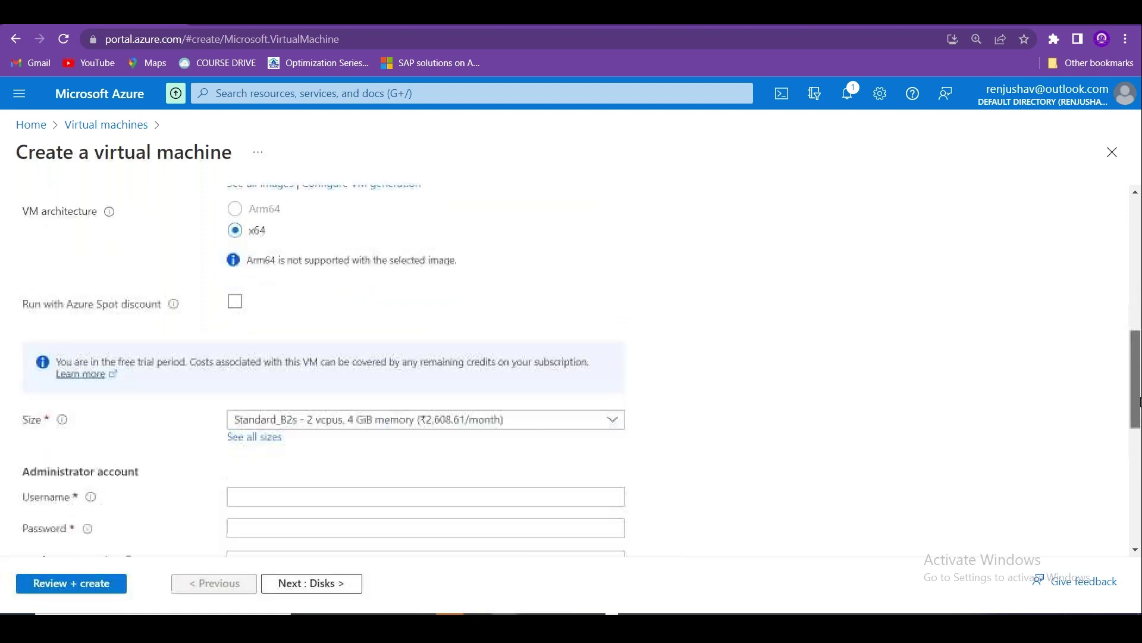
Enter the administrator username, password and password confirmation.
scroll(501, 316, down, 2)
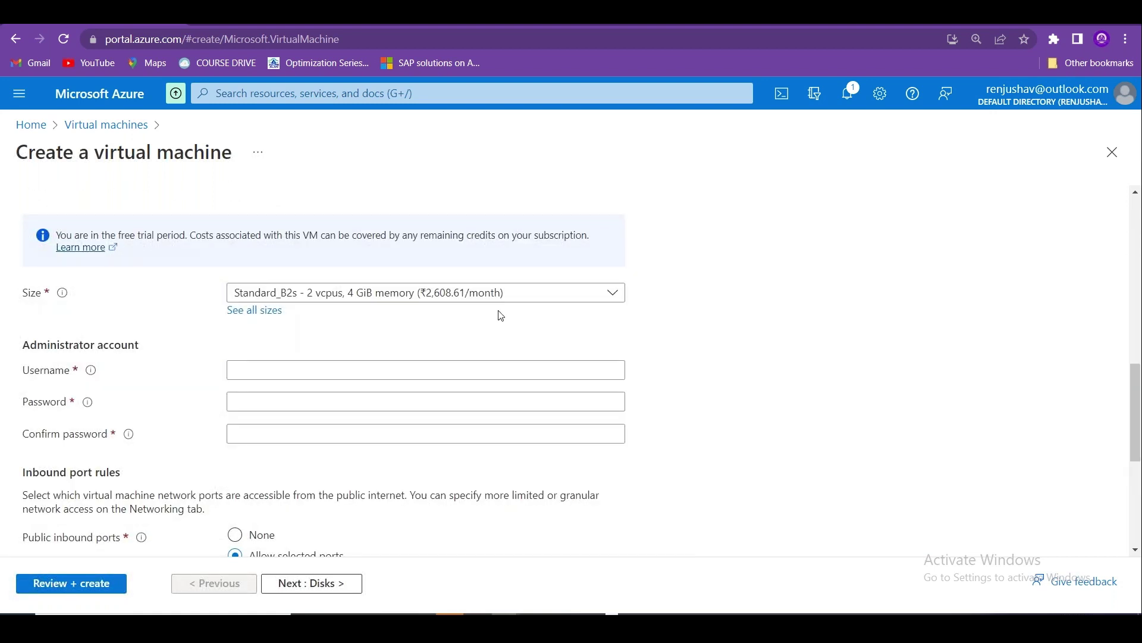
click(395, 363)
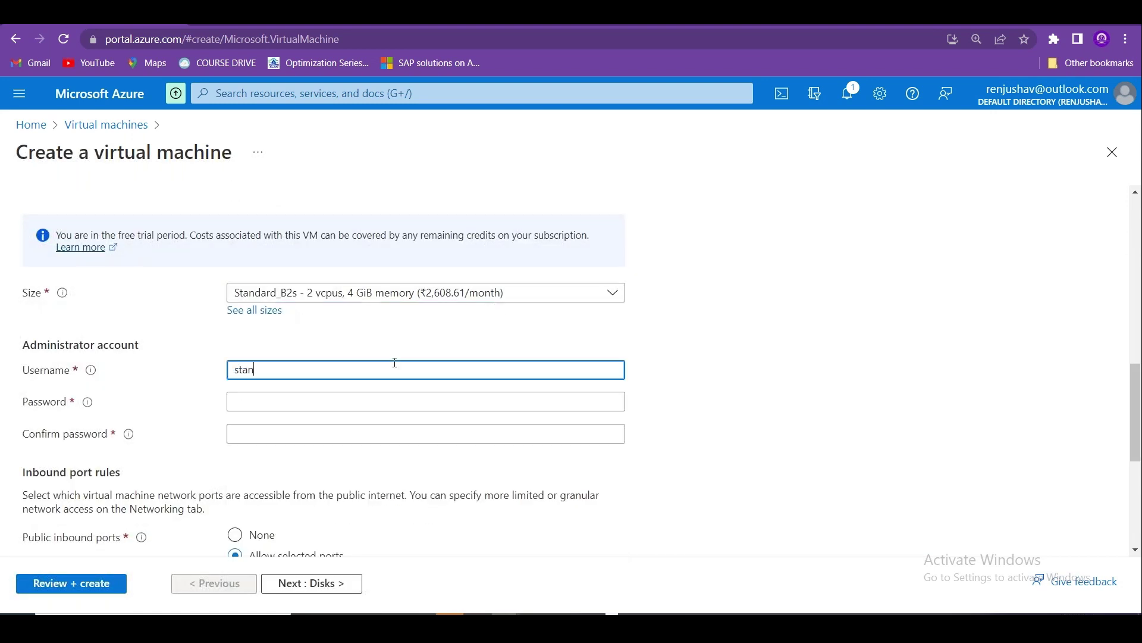
key(Tab)
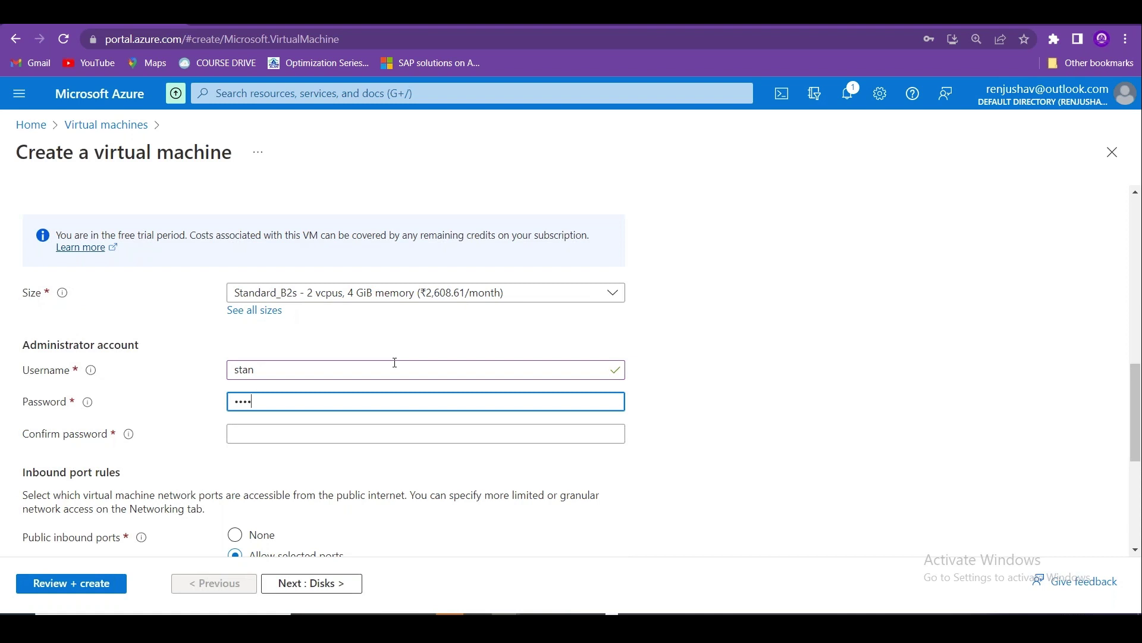
text(12)
key(Tab)
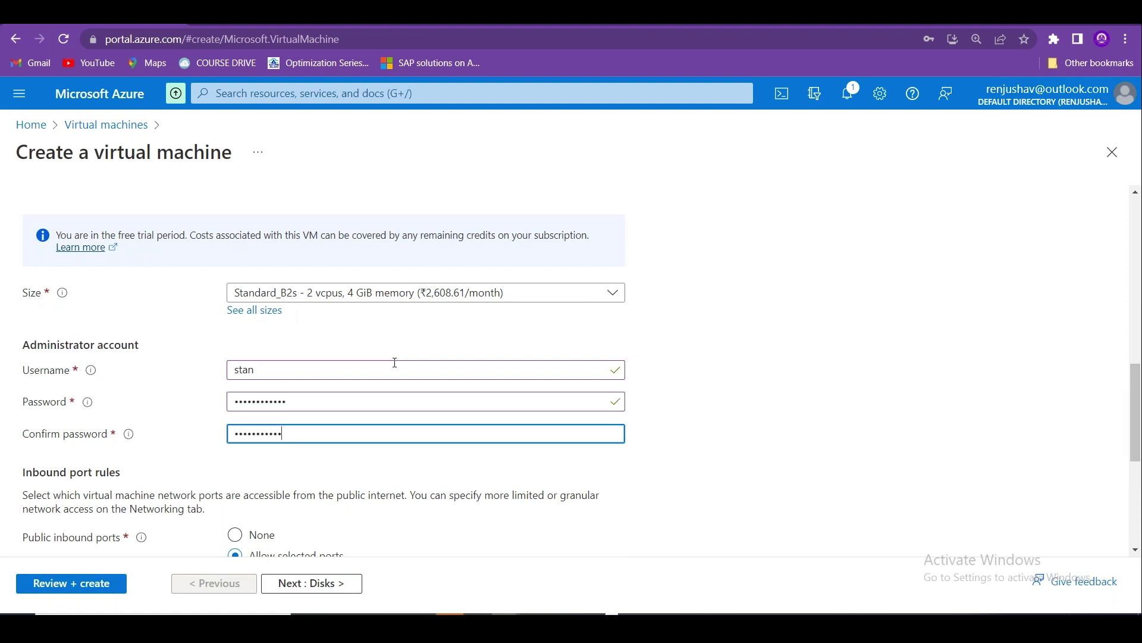
drag(1138, 355, 1139, 454)
click(961, 385)
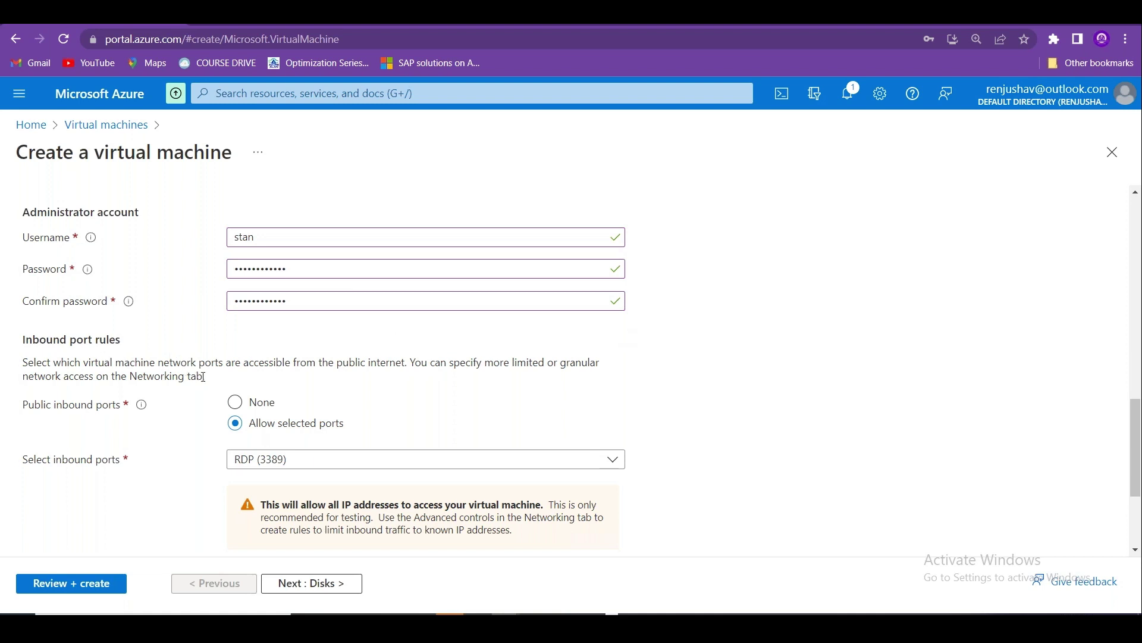
Keep RDP (3389) as the allowed inbound port and continue to the Disks tab.
drag(204, 377, 23, 366)
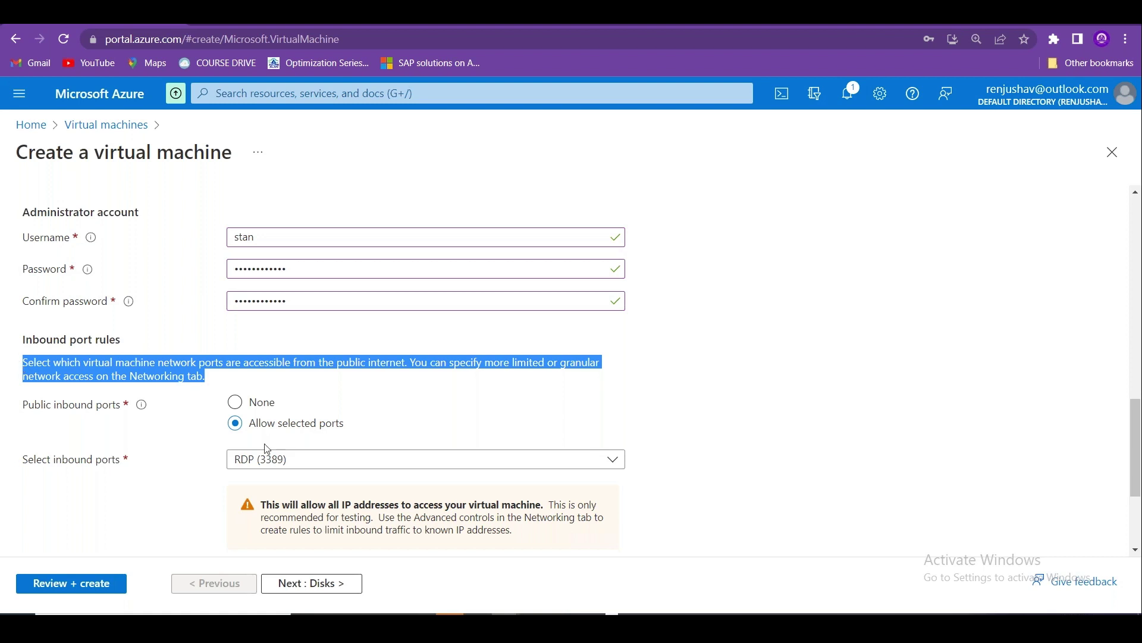
click(351, 466)
click(285, 510)
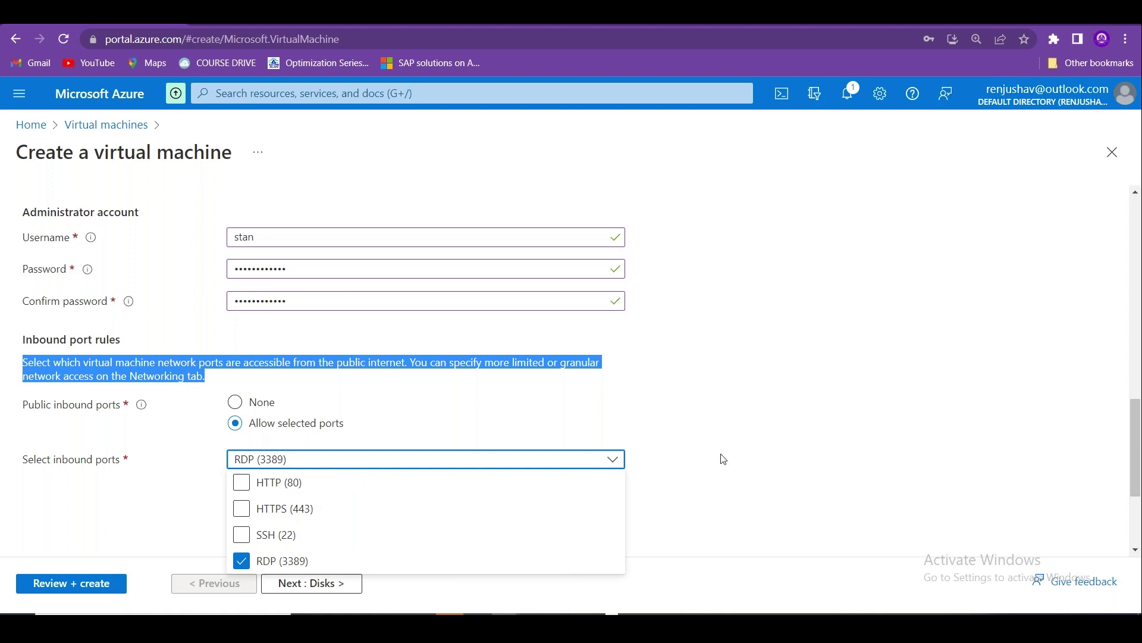
click(634, 458)
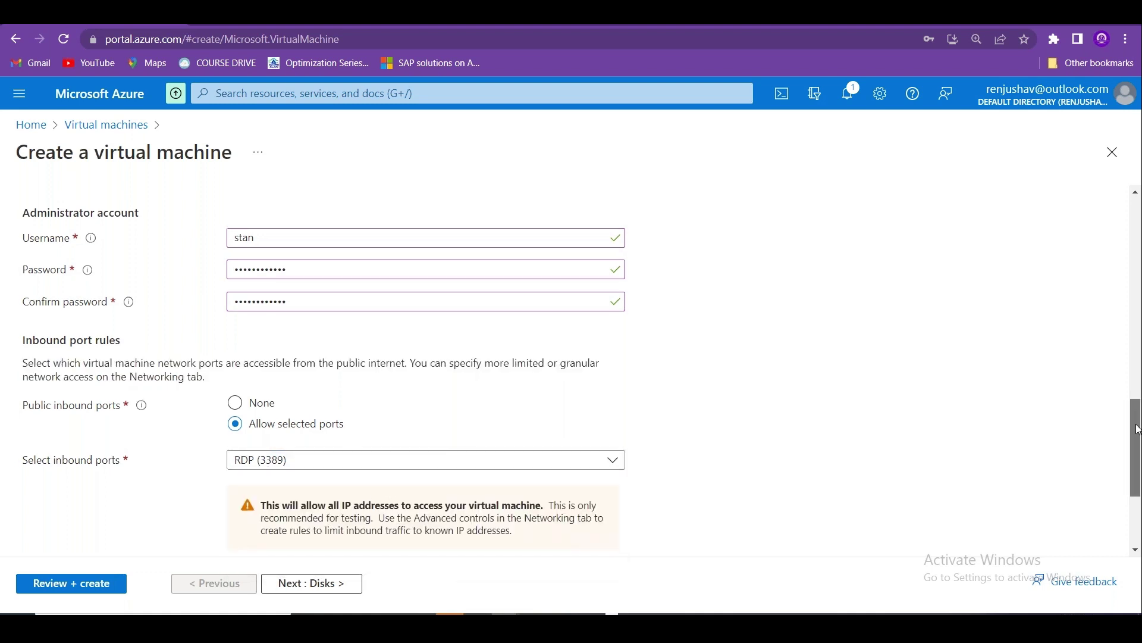
drag(1138, 429, 1138, 479)
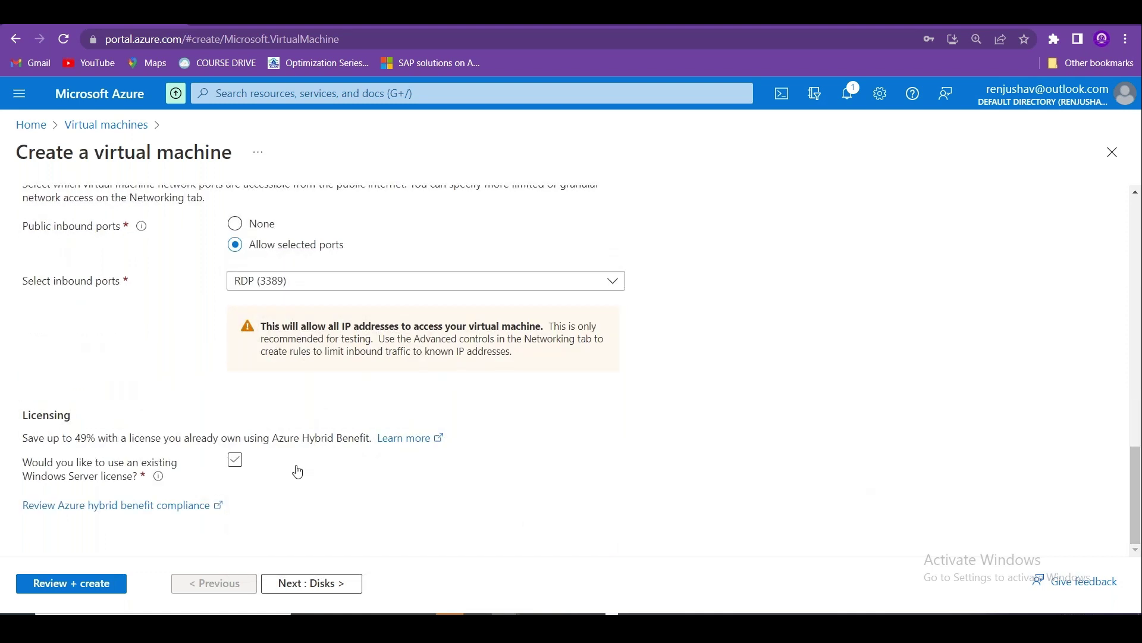
click(304, 583)
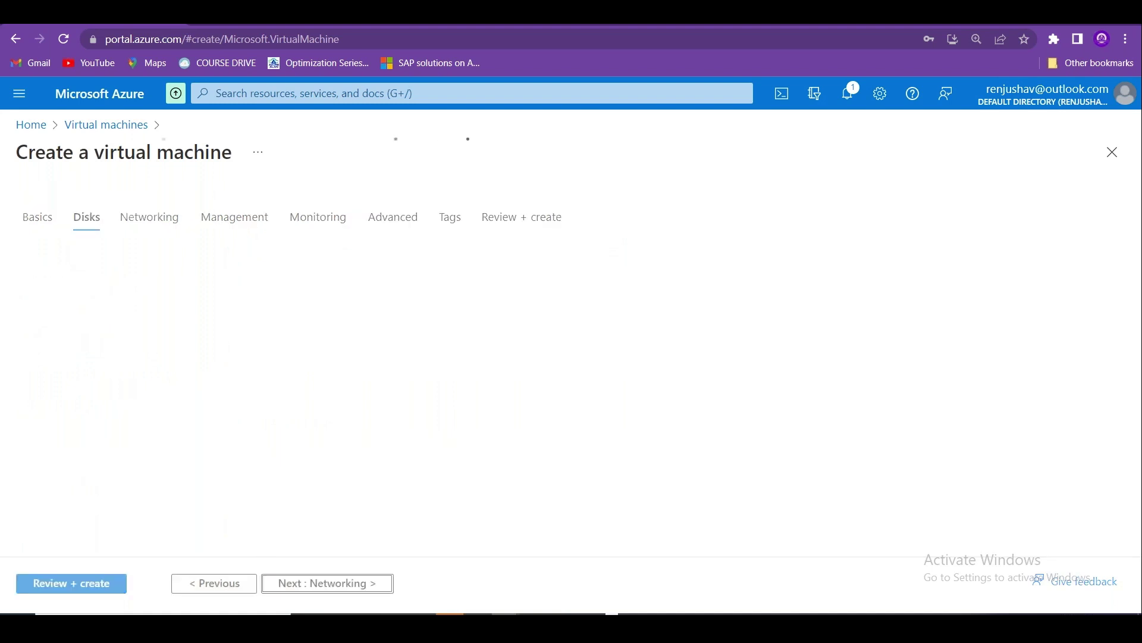
Attach the VM to NOV-VNET-01's ProdSubnet (192.168.100.192/27), then leave the wizard via Virtual machines.
click(304, 582)
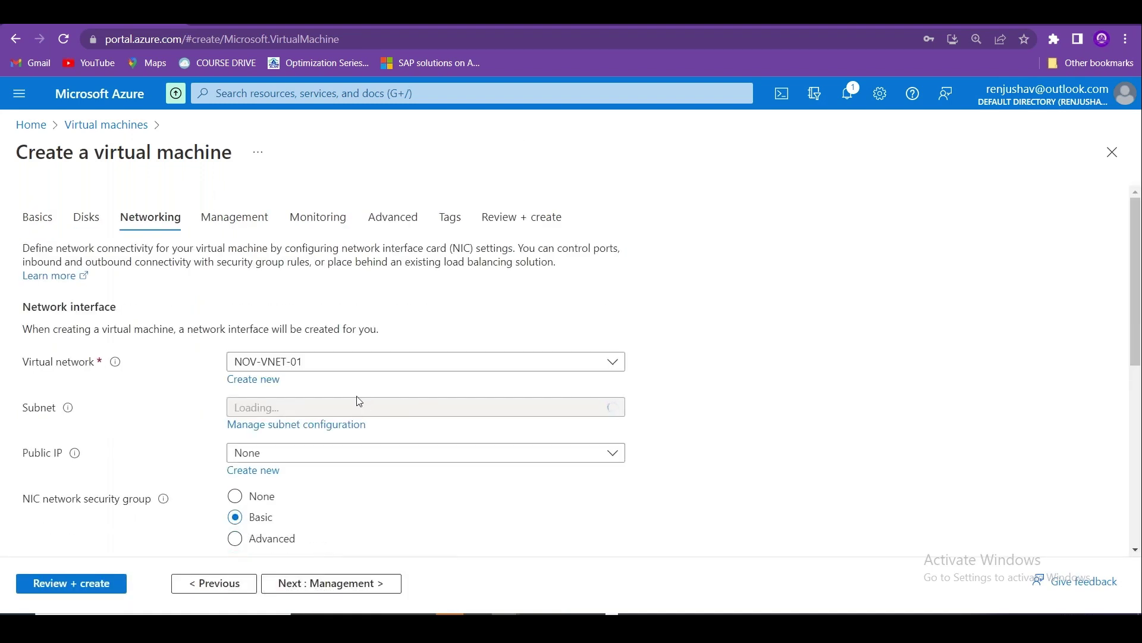
click(345, 407)
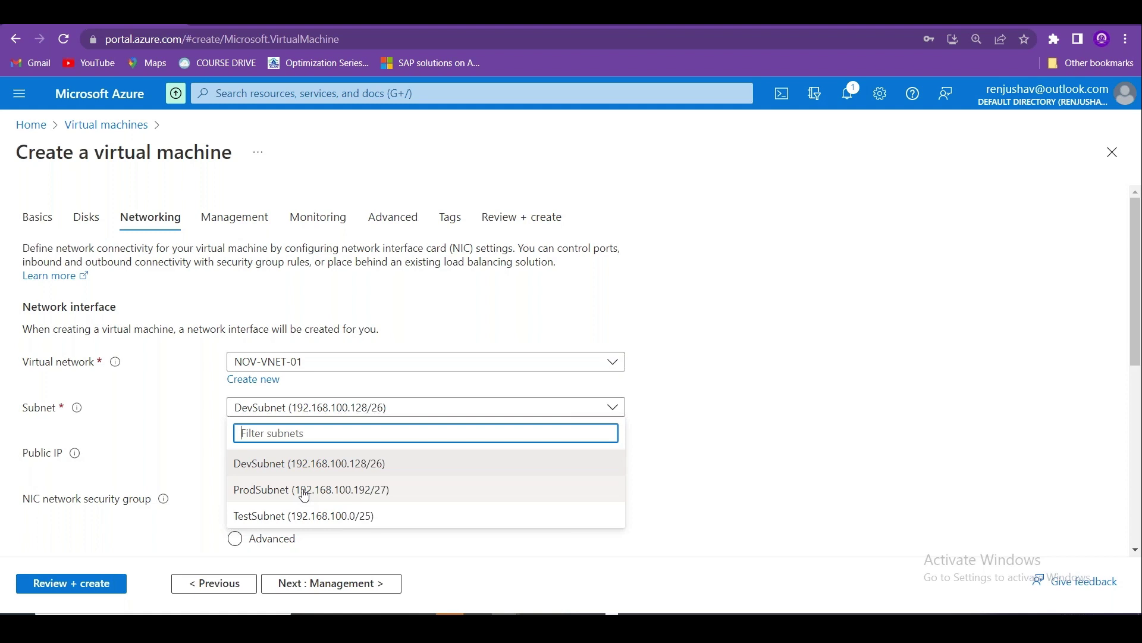
click(305, 496)
mouse_move(1134, 298)
mouse_down()
mouse_move(1139, 449)
mouse_move(1140, 298)
mouse_up()
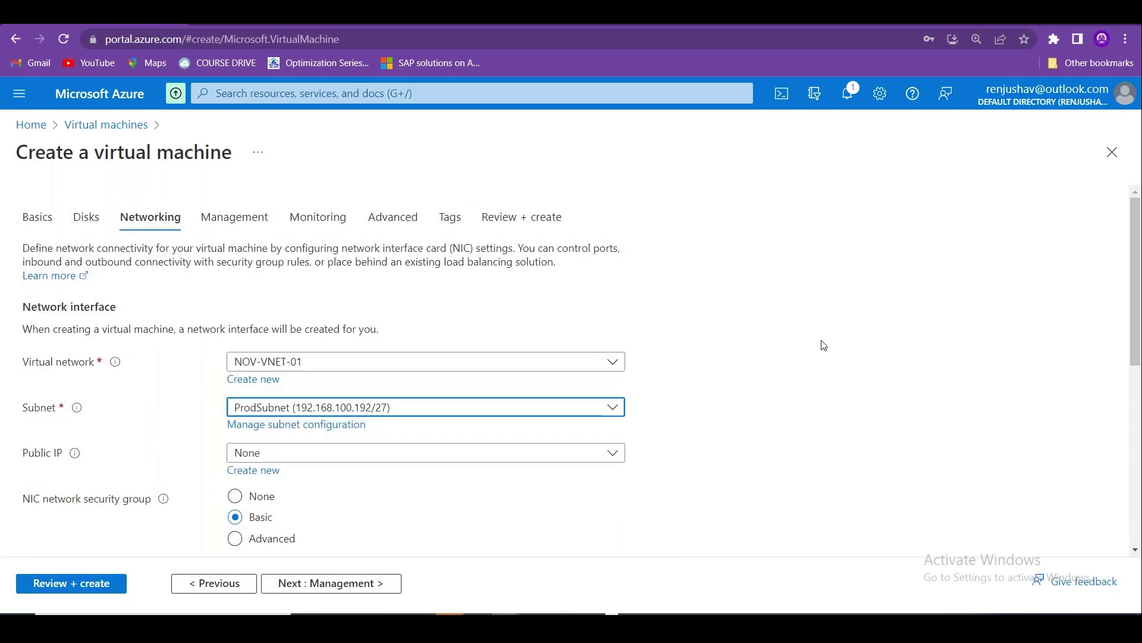
click(797, 342)
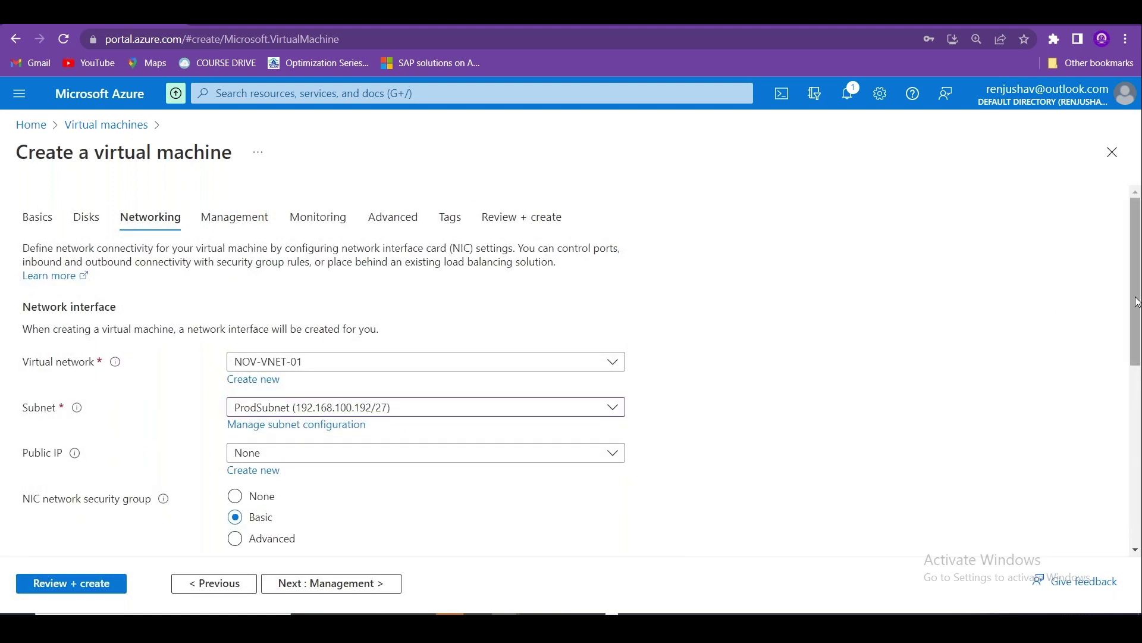
drag(1139, 301, 1138, 357)
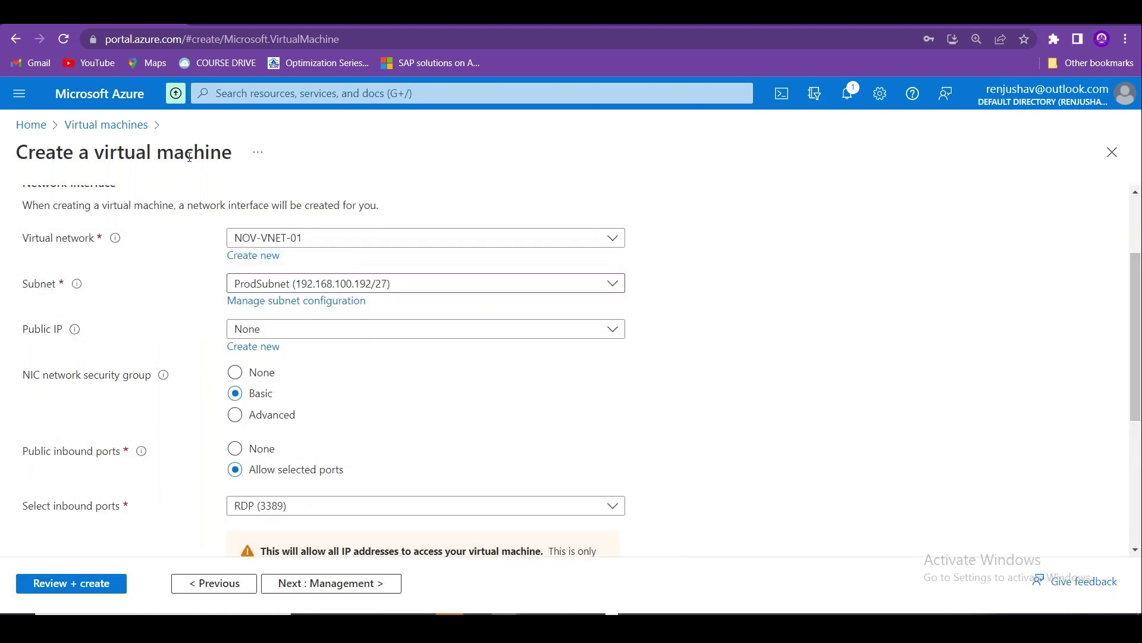
scroll(581, 213, up, 2)
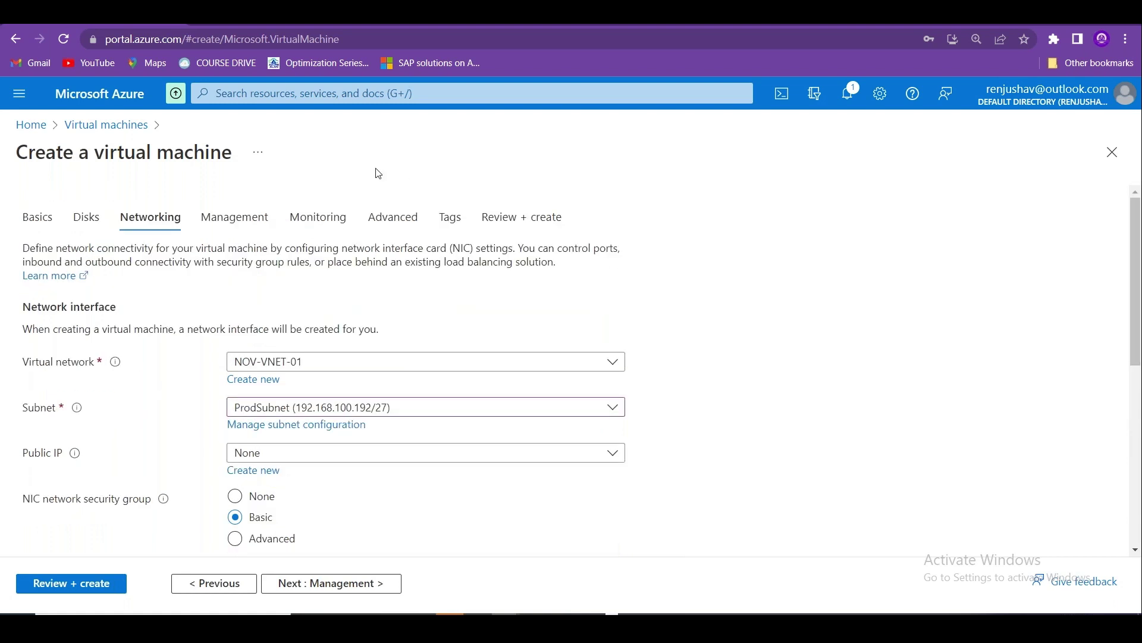
click(90, 132)
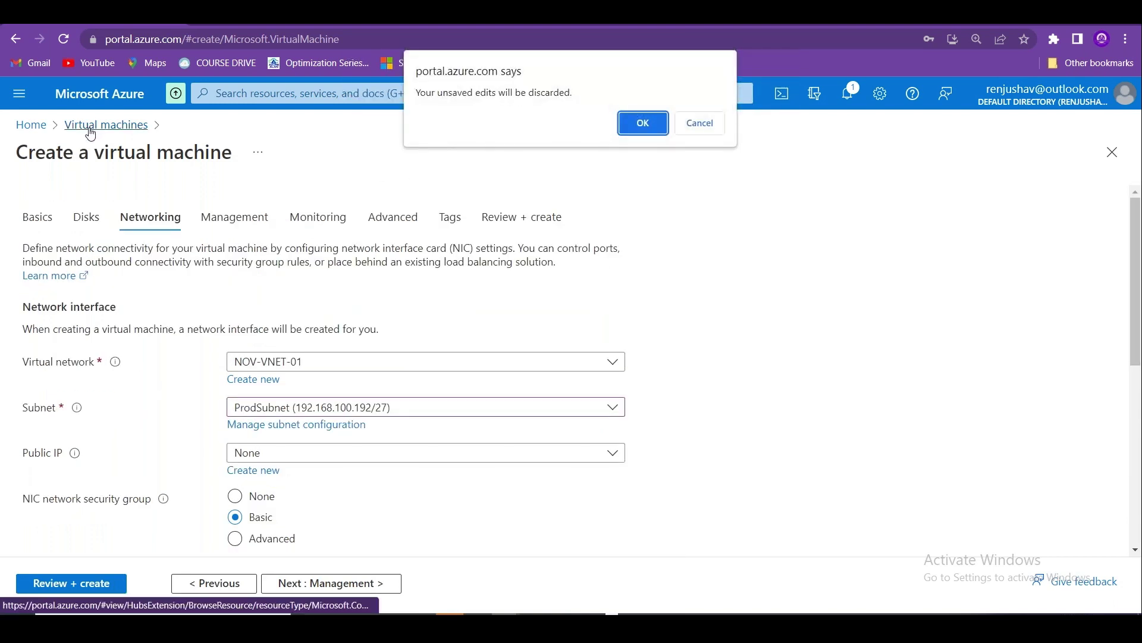
Confirm discarding the VM edits, then go to Virtual networks and choose + Create.
click(644, 123)
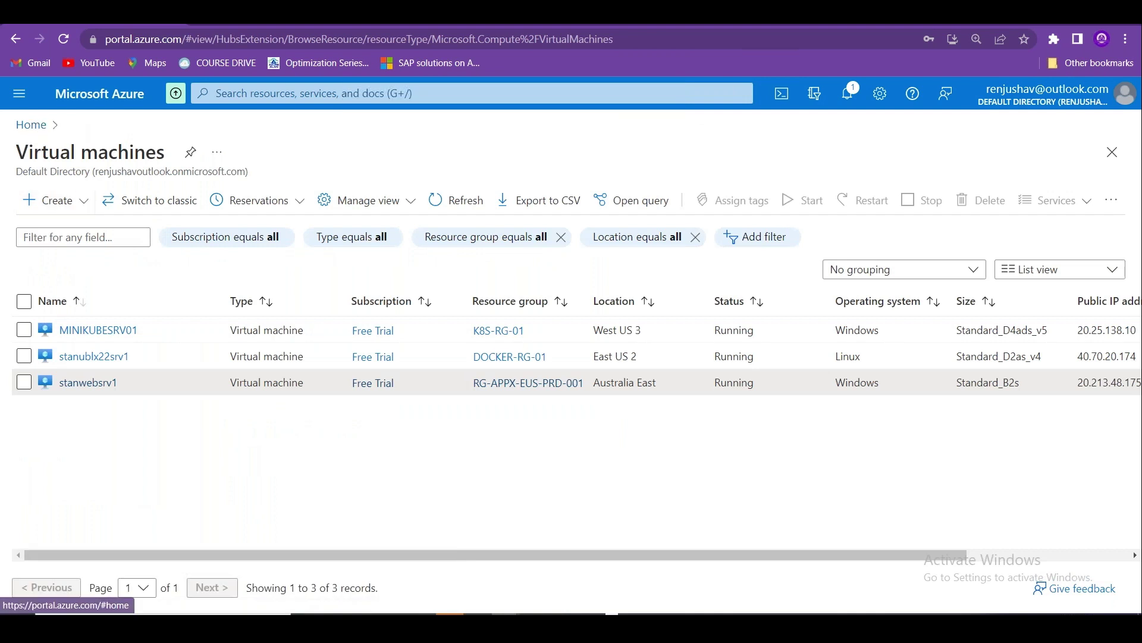
click(31, 125)
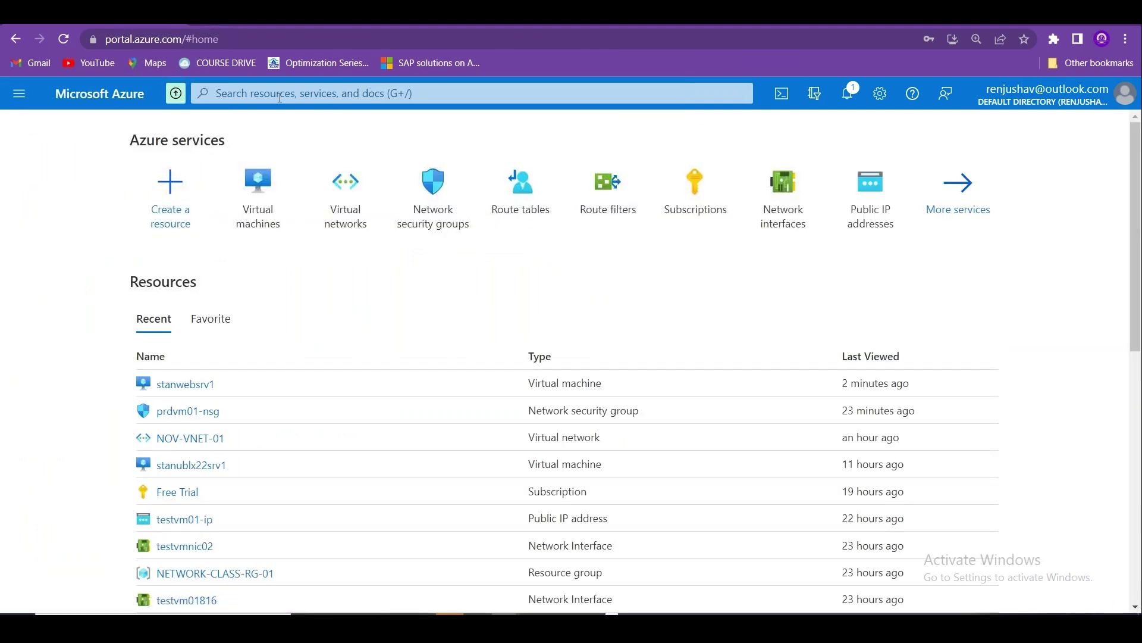
click(279, 95)
click(1090, 240)
click(345, 194)
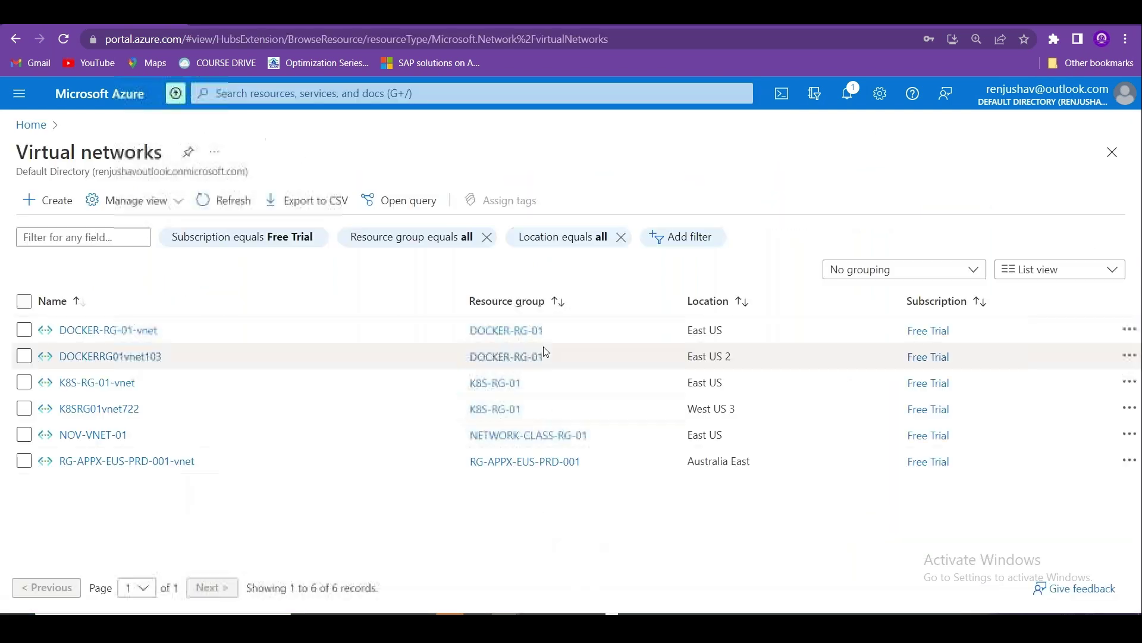
click(71, 441)
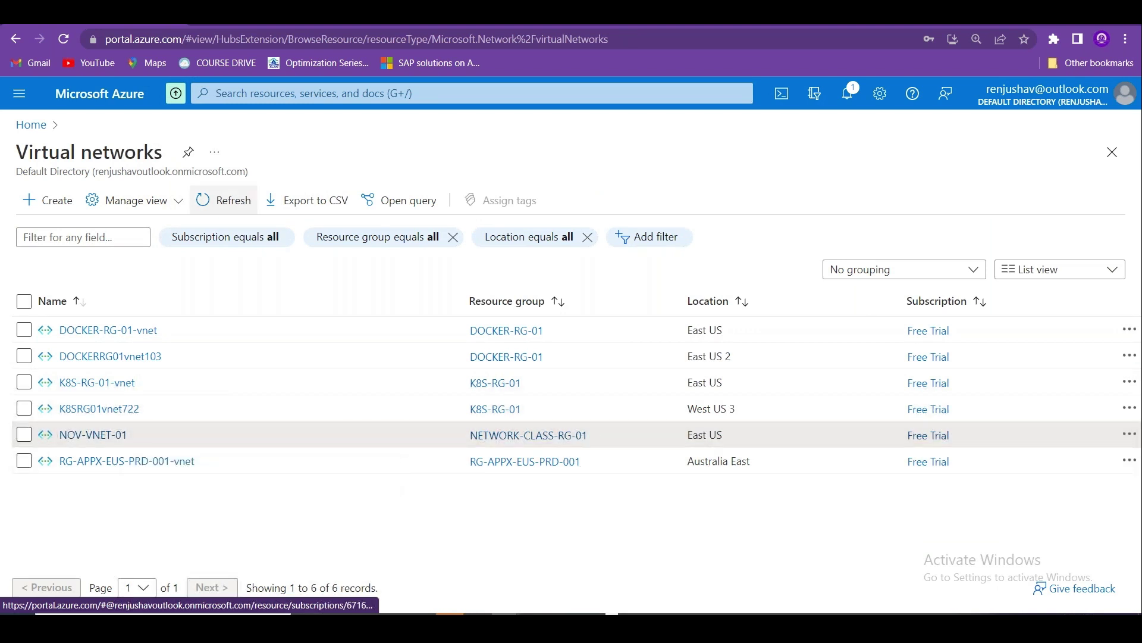
click(49, 201)
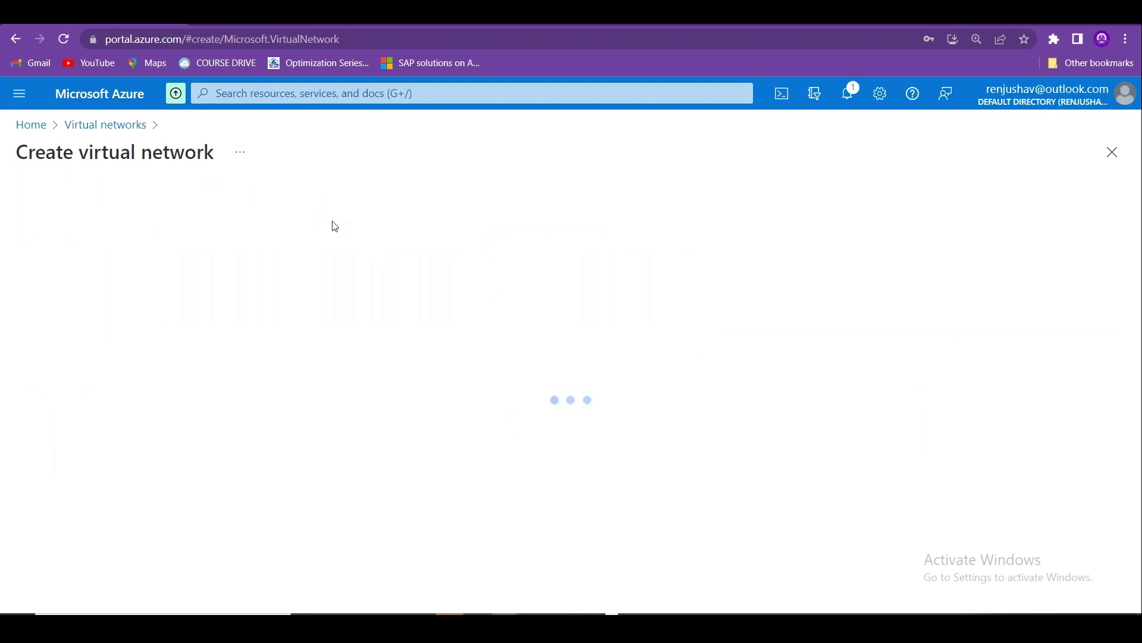
Select NETWORK-CLASS-RG-01 as the virtual network's resource group.
click(303, 452)
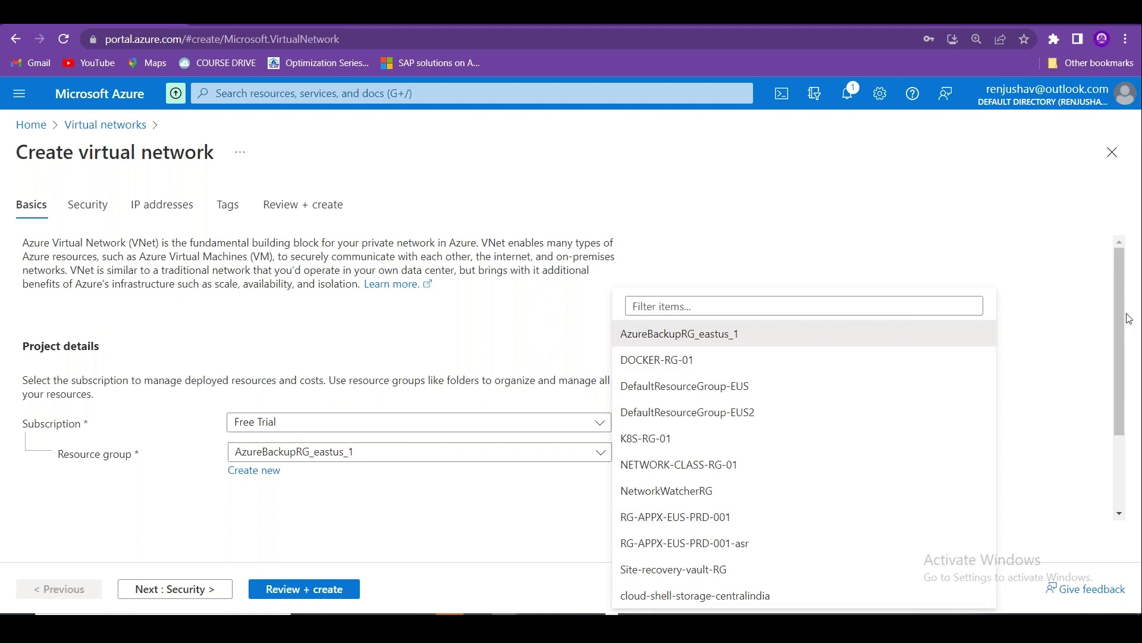
scroll(1129, 319, down, 2)
click(596, 365)
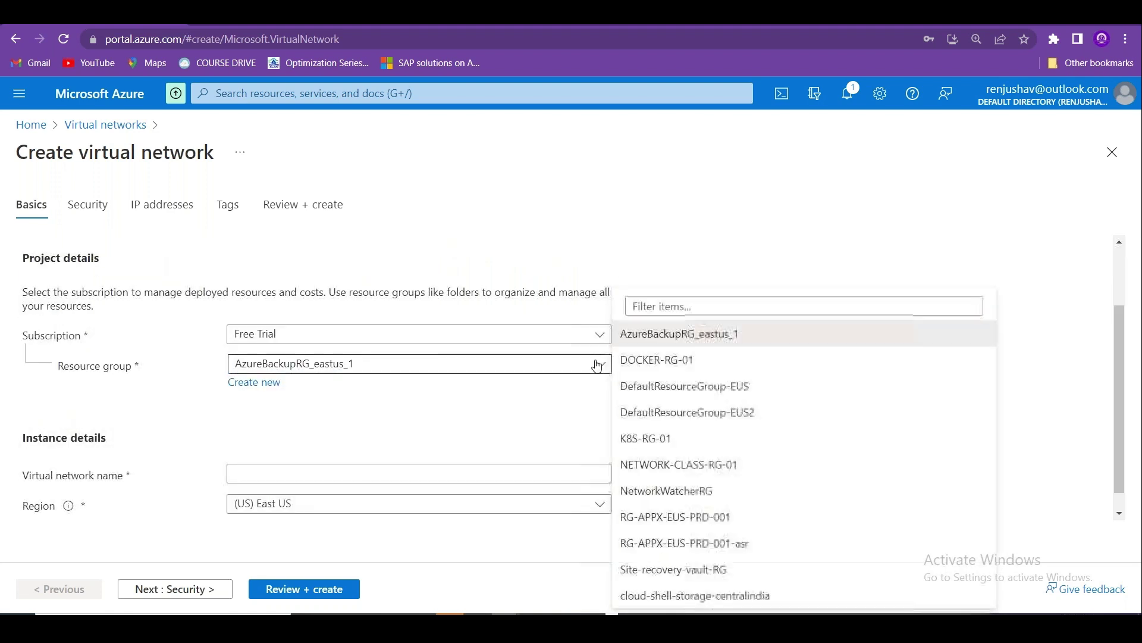
click(708, 466)
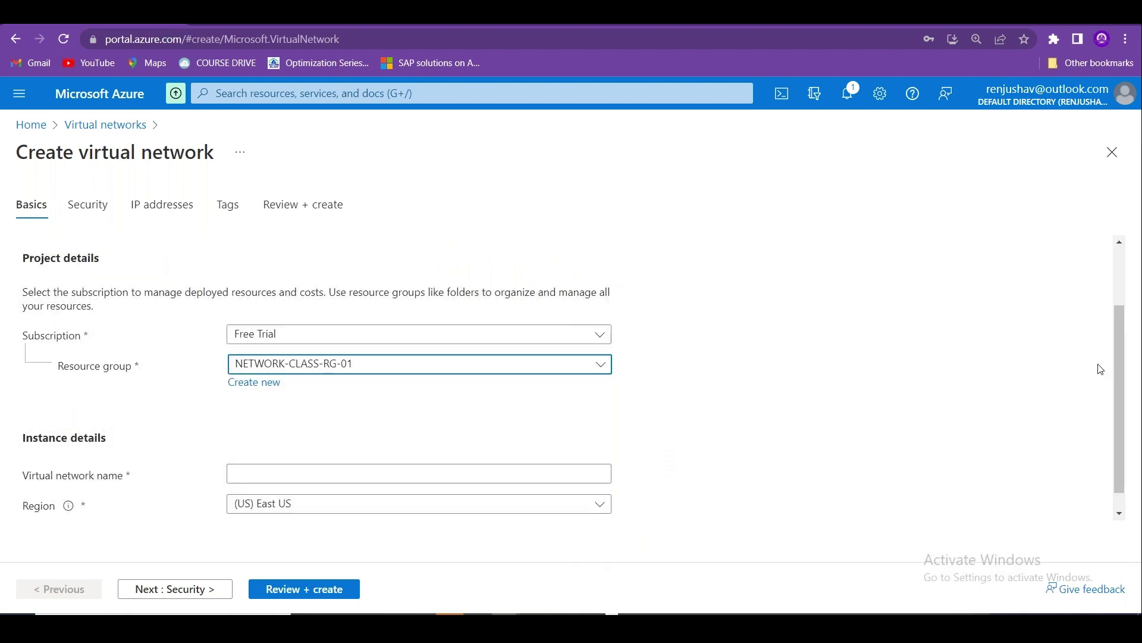
scroll(1117, 366, down, 1)
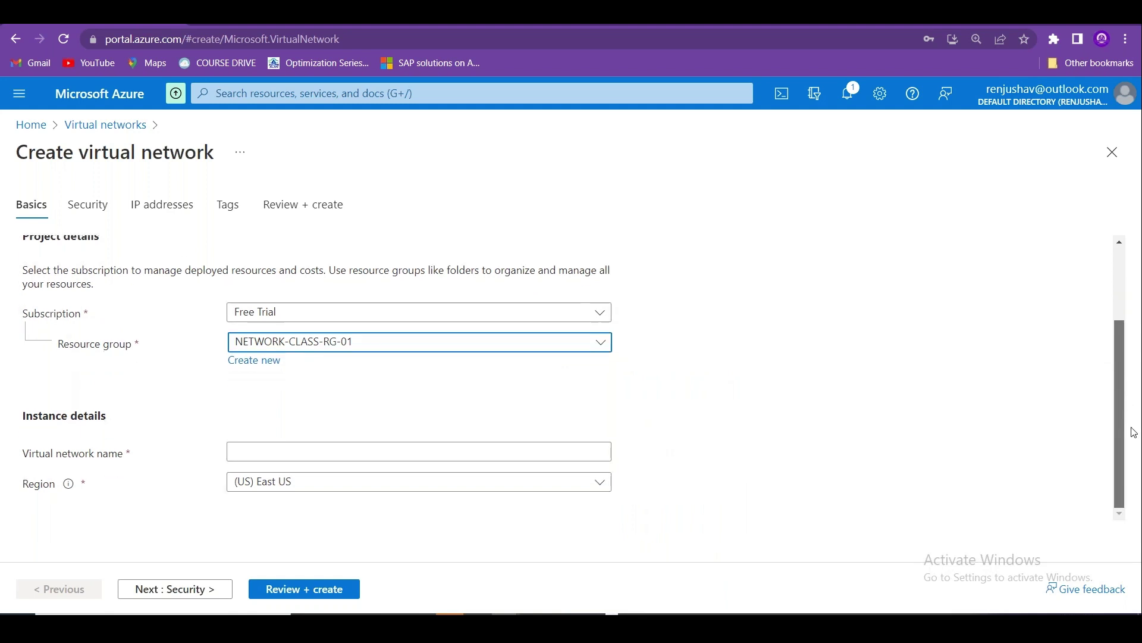
Name the virtual network DEC-VNET-01 and set its region to South India.
click(422, 454)
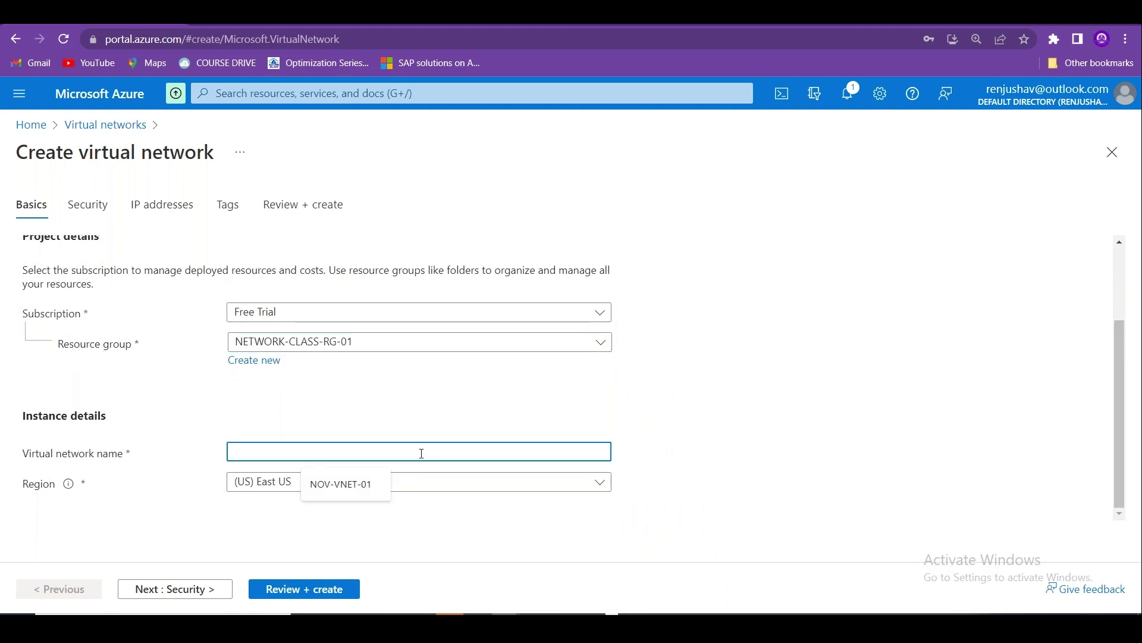
text(DEC)
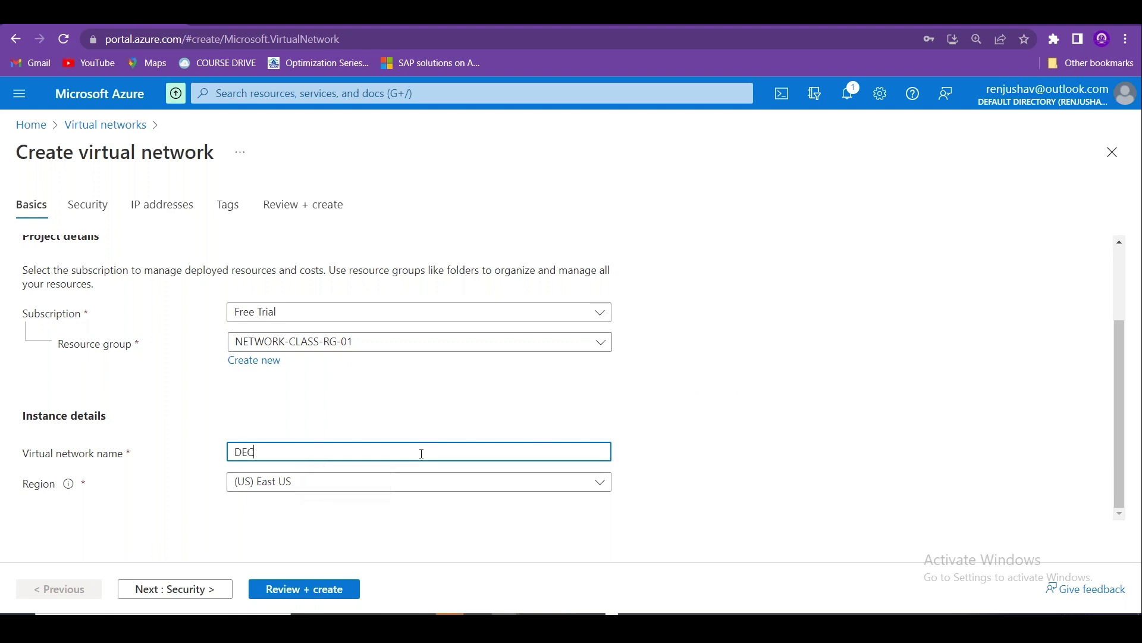
text(-VNET-01)
click(367, 483)
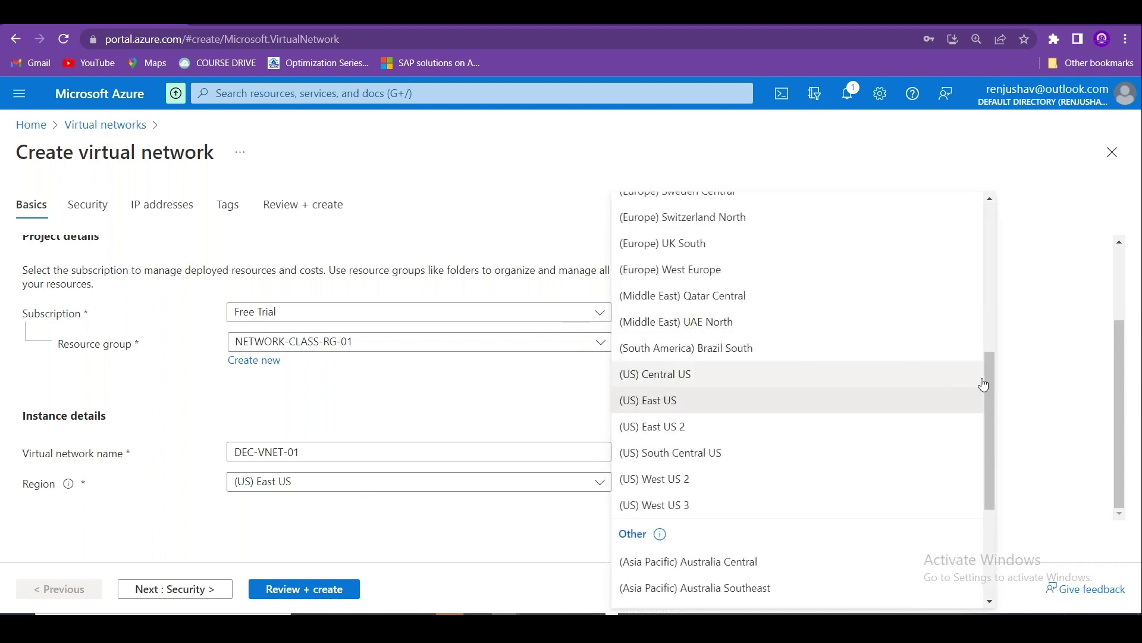
drag(987, 383, 1002, 482)
click(733, 446)
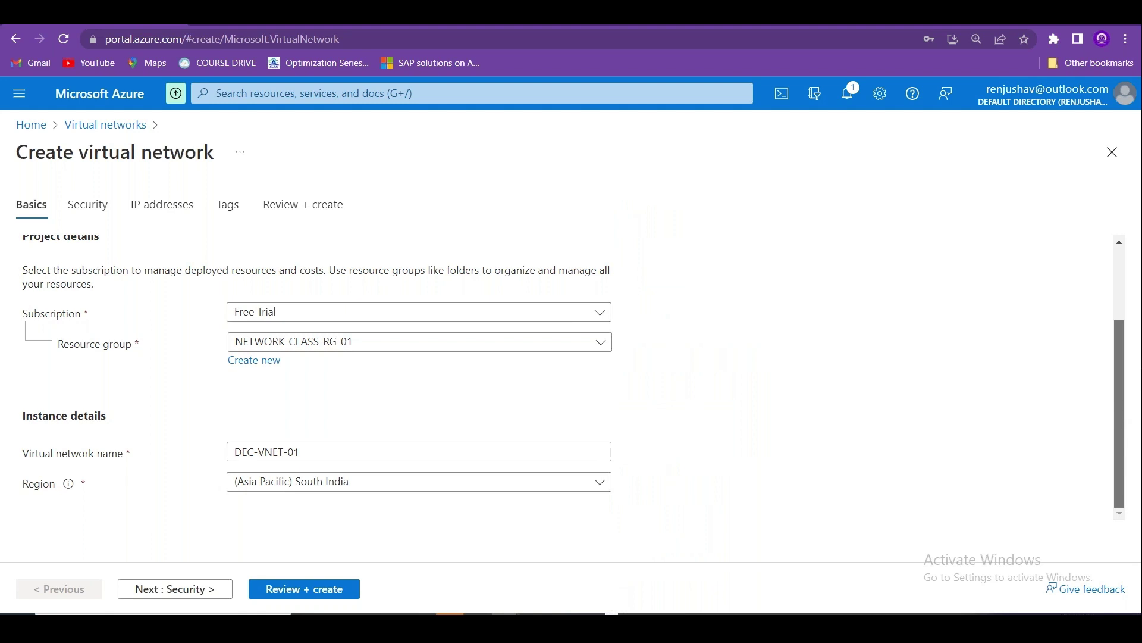
Run Review + create validation, then view the IP addresses tab showing 10.0.0.0/16.
scroll(1139, 361, up, 2)
scroll(1140, 361, down, 2)
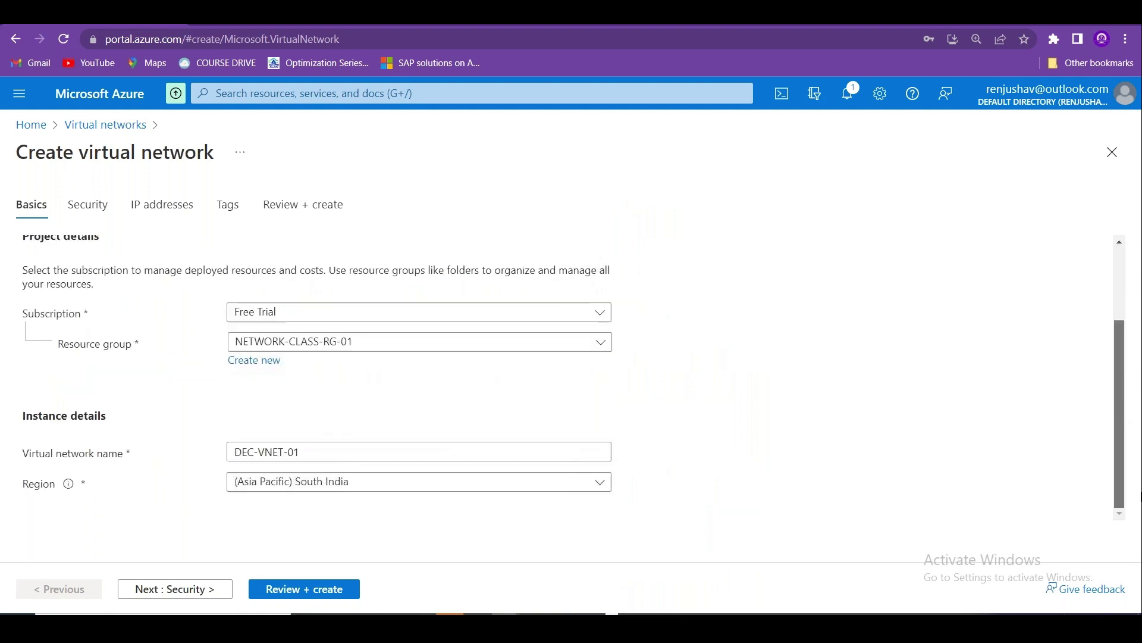
click(289, 591)
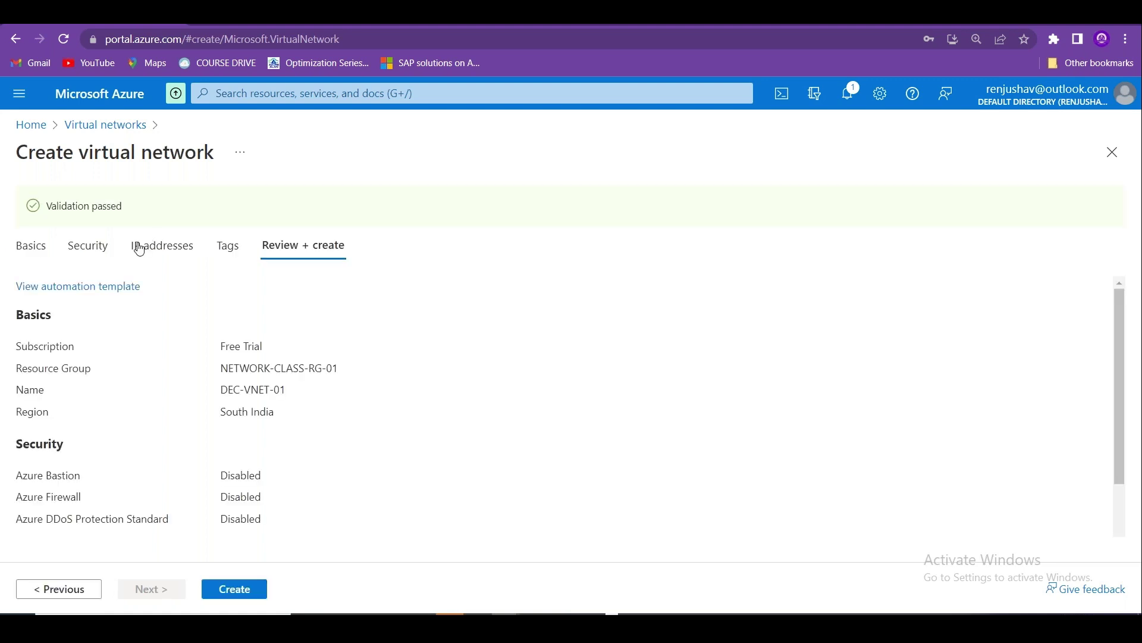
click(136, 249)
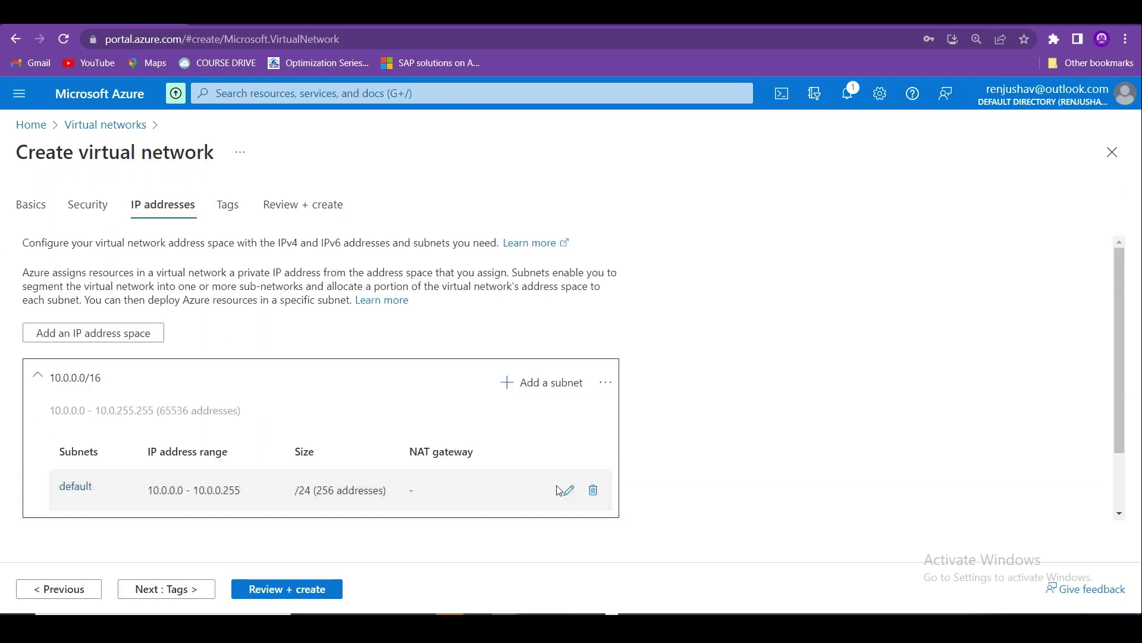
Delete the default subnet and the 10.0.0.0/16 address space.
click(593, 490)
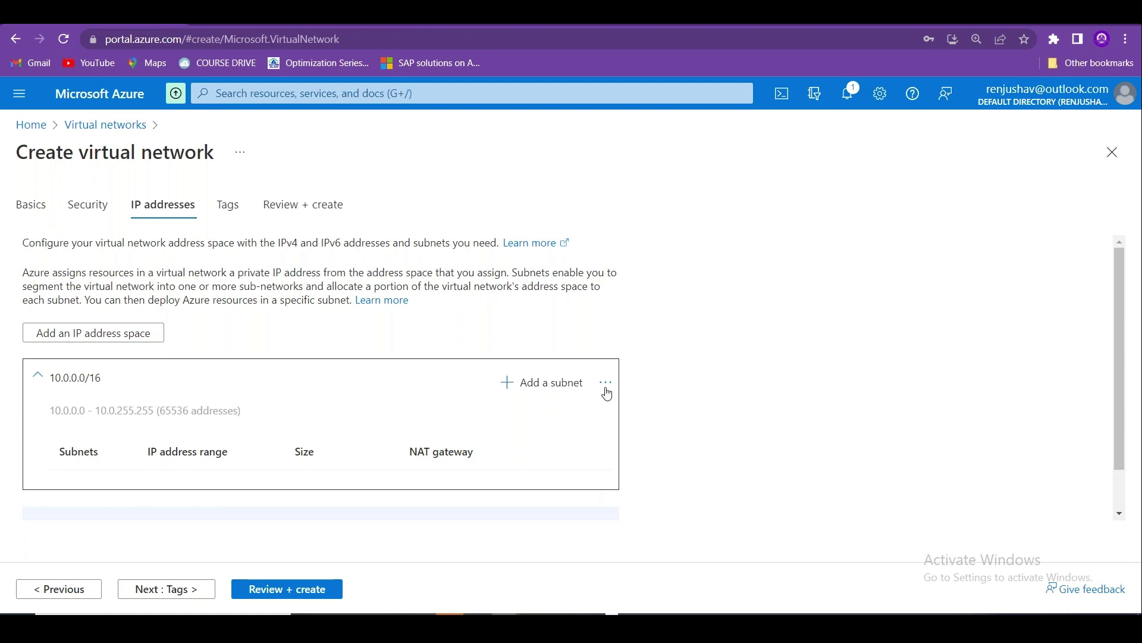
click(606, 383)
click(532, 435)
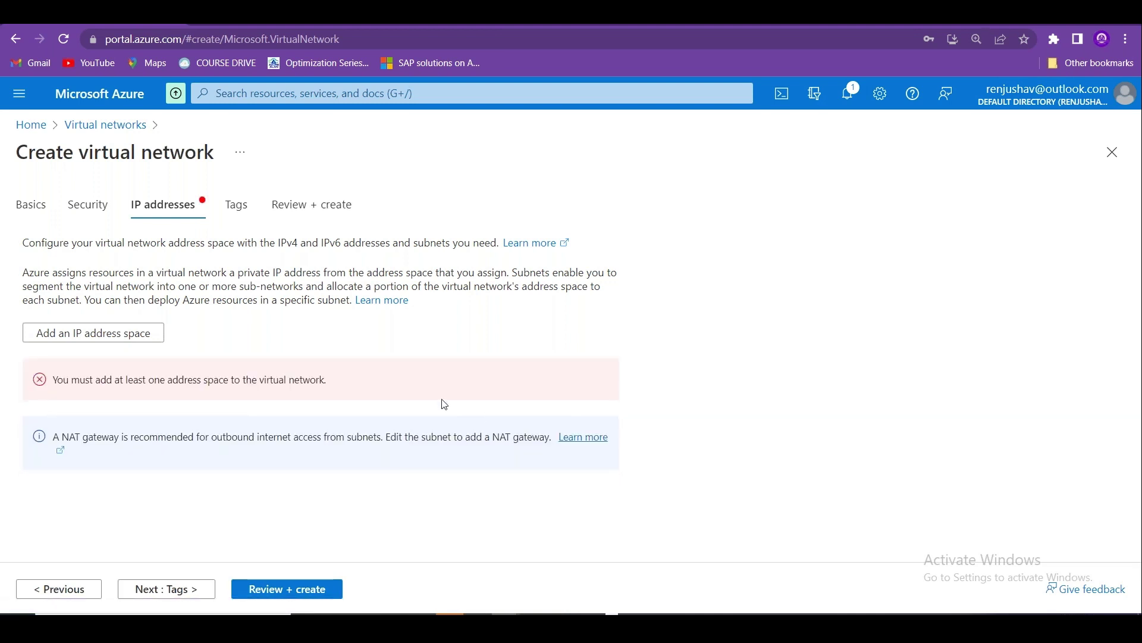
Add a new address space starting at 172.16.0.0, correcting the mistyped address.
click(129, 333)
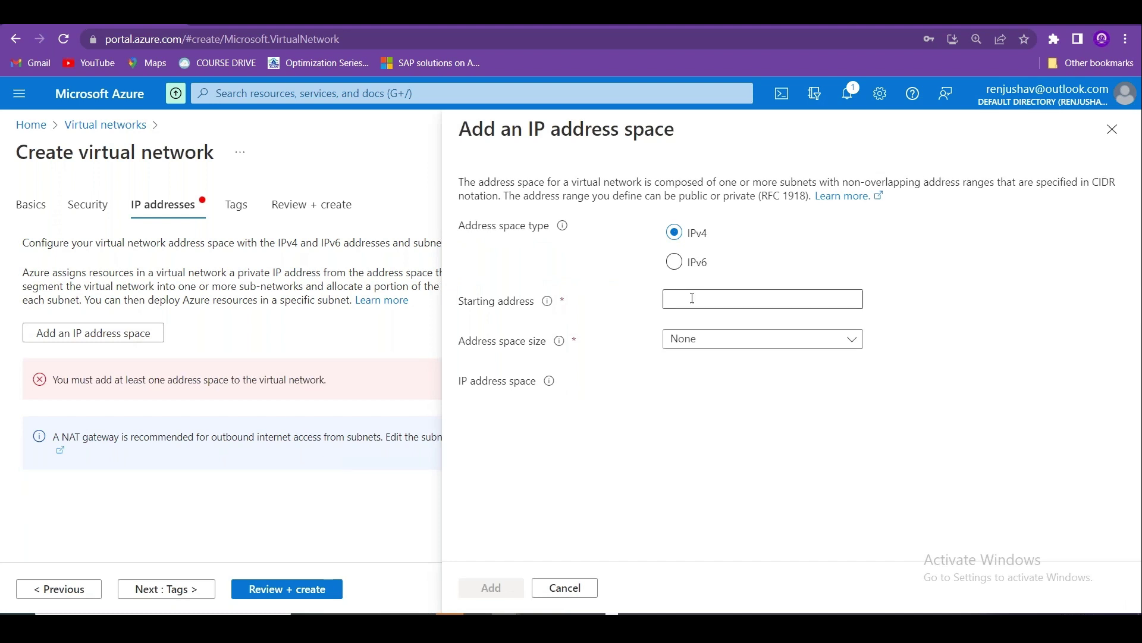
click(692, 298)
text(172.)
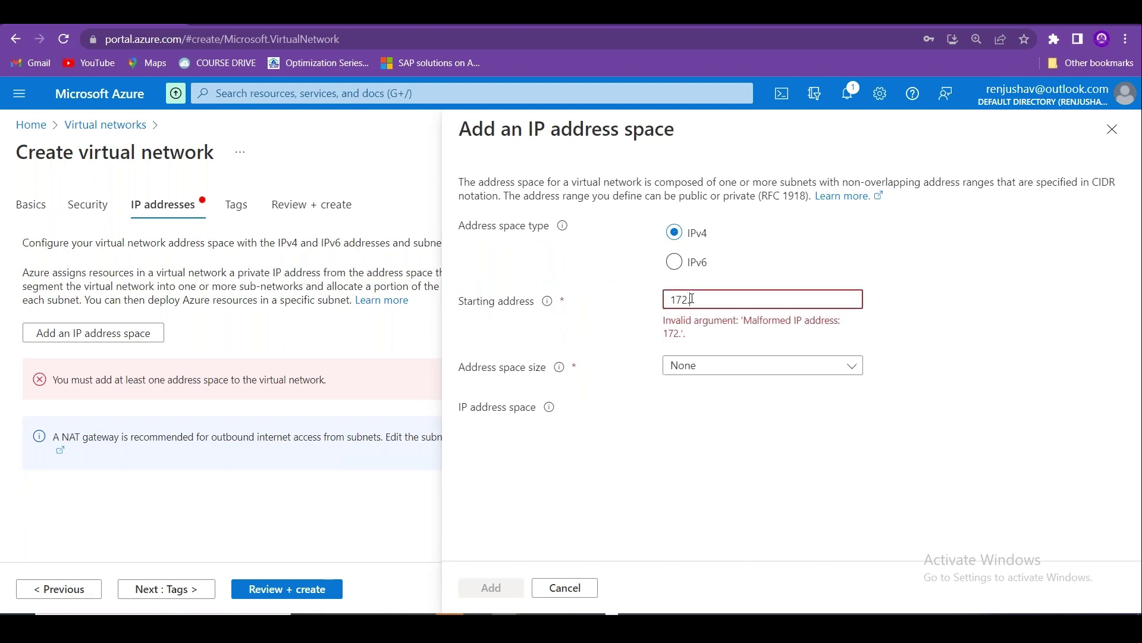
text(16.200.0/200,.0/24)
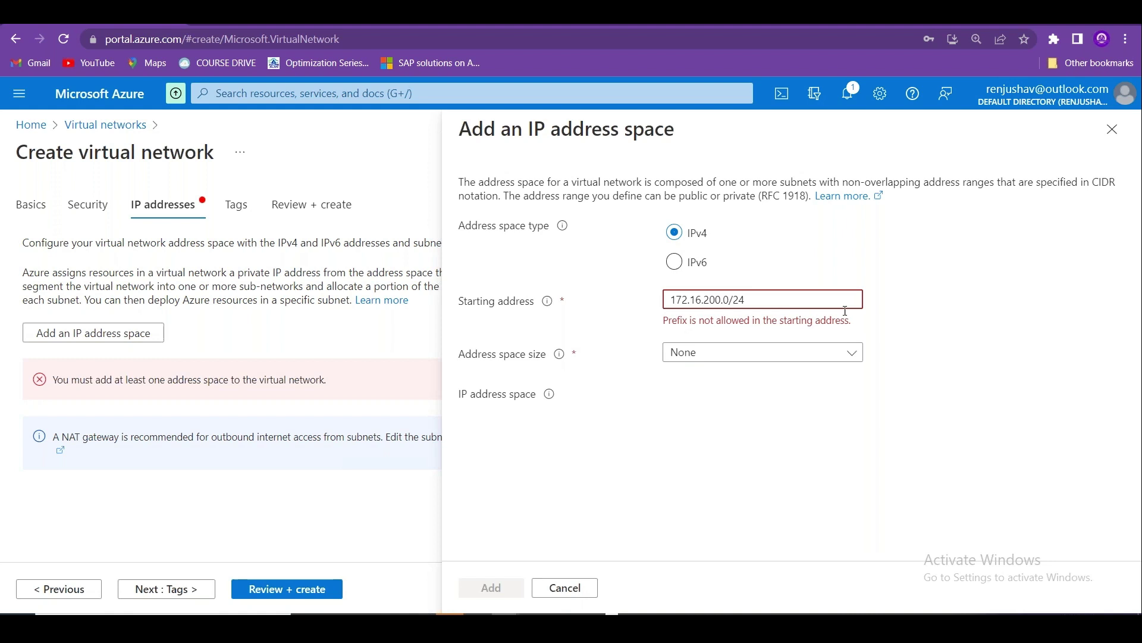
click(816, 419)
click(679, 300)
drag(704, 298, 763, 302)
key(BackSpace)
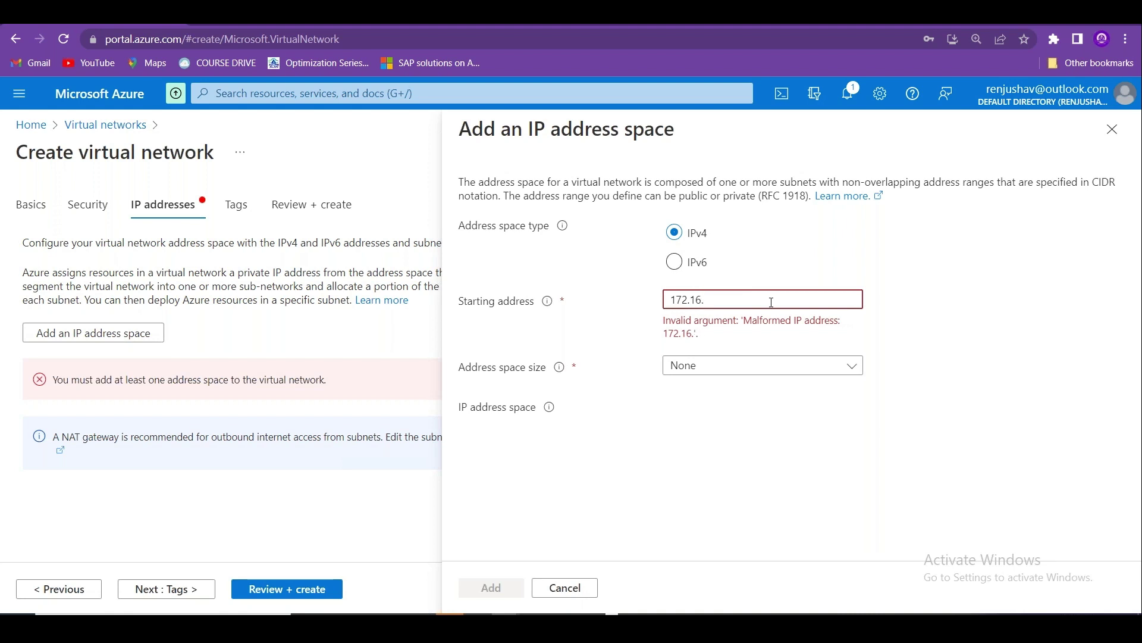
text(0.0/)
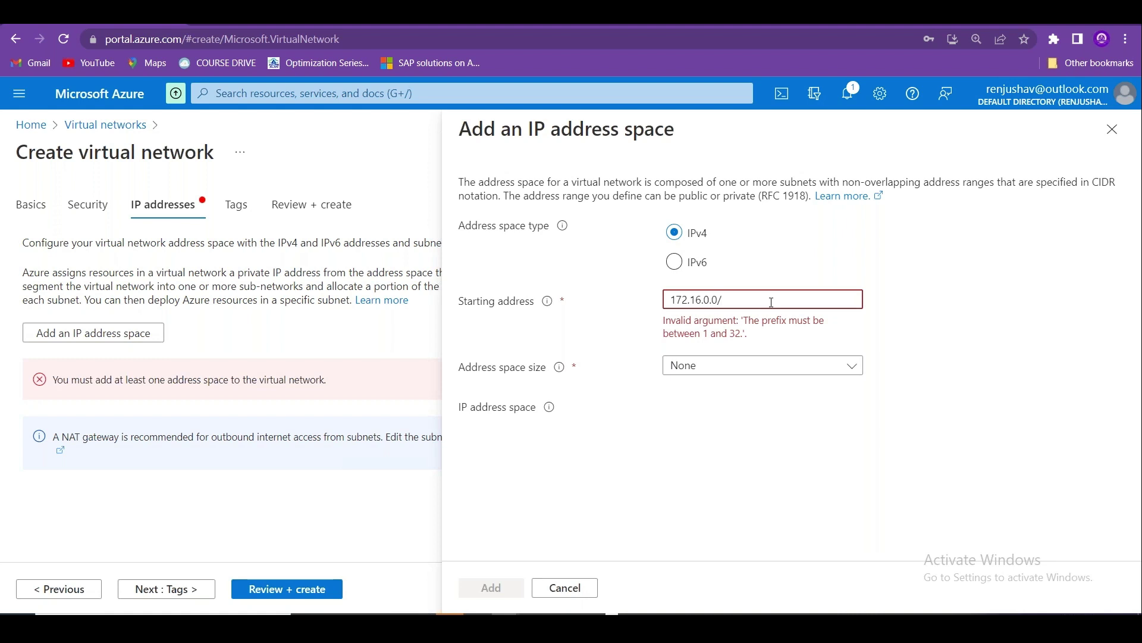
text(24)
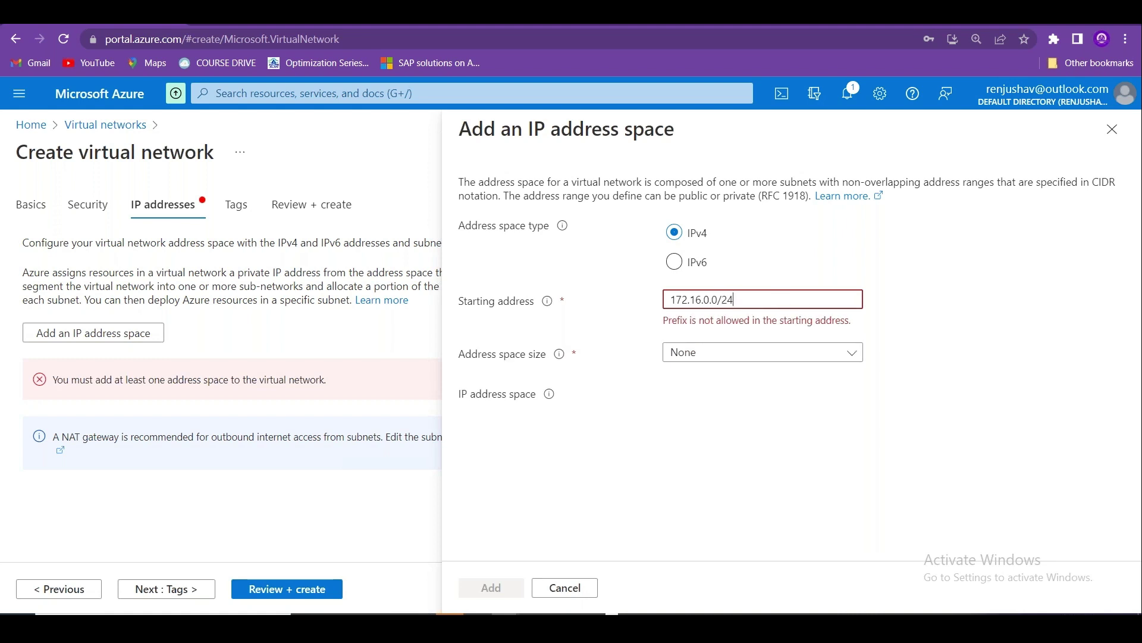
Choose /24 (256 addresses) as the size and drop the /24 suffix from the starting address.
click(727, 355)
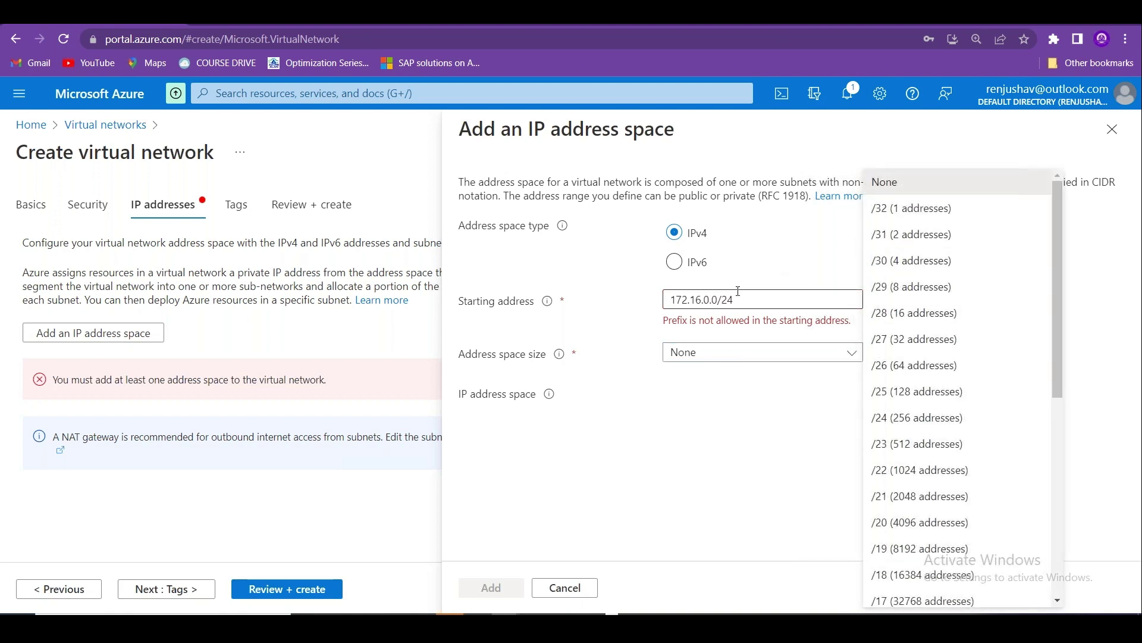
click(924, 407)
click(760, 307)
key(BackSpace)
key(BackSpace)
key(BackSpace)
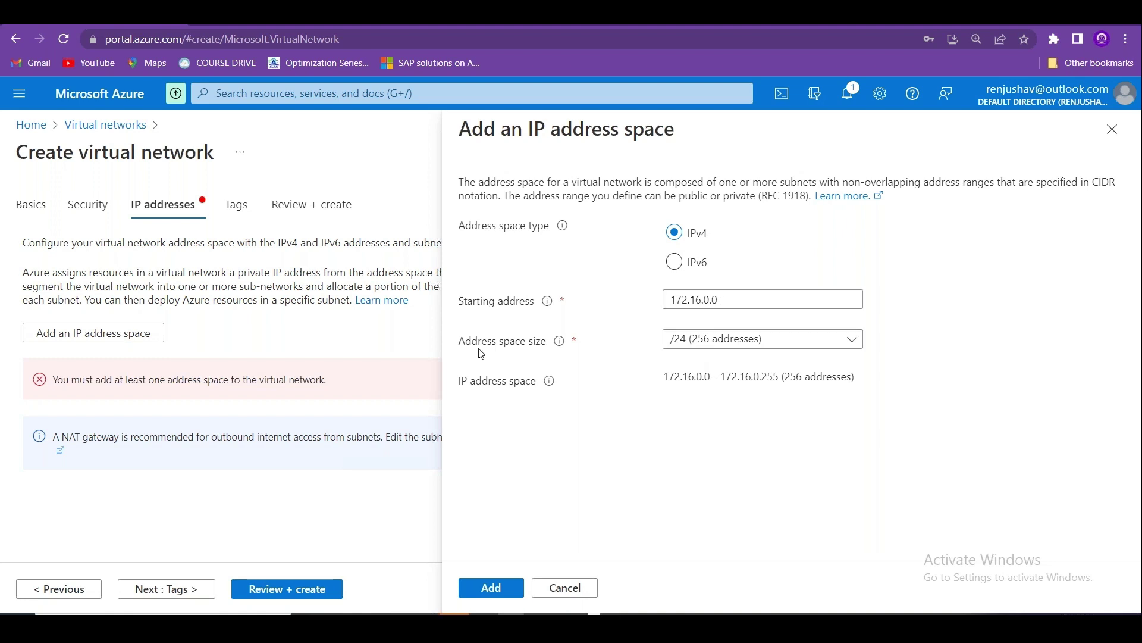
drag(467, 351, 527, 349)
Add the 172.16.0.0/24 address space to DEC-VNET-01.
click(499, 590)
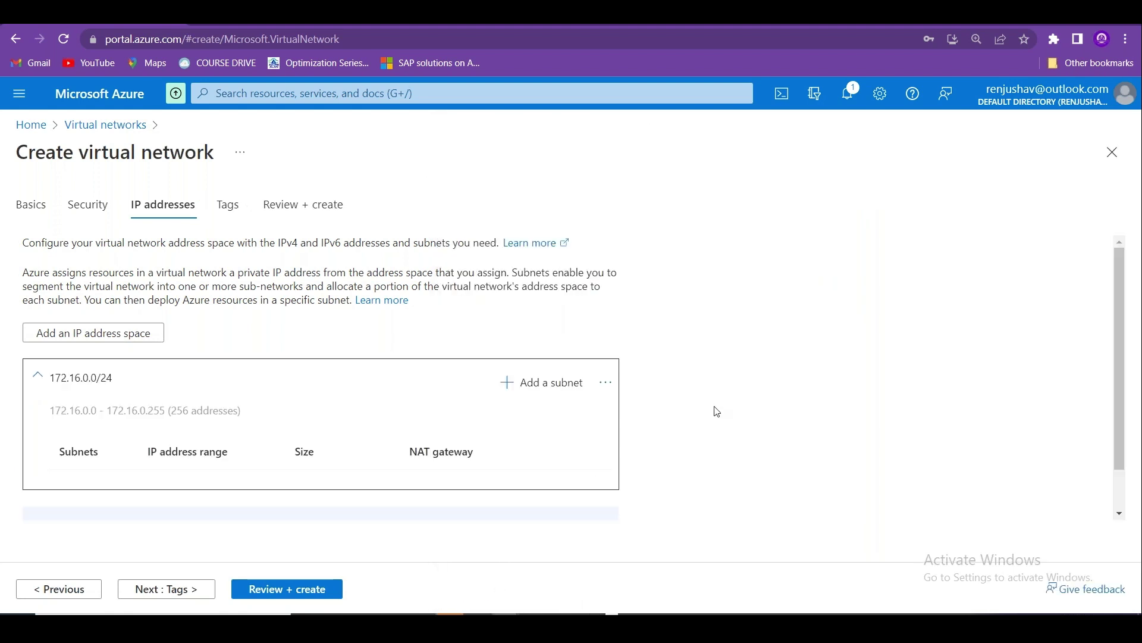
scroll(733, 343, down, 1)
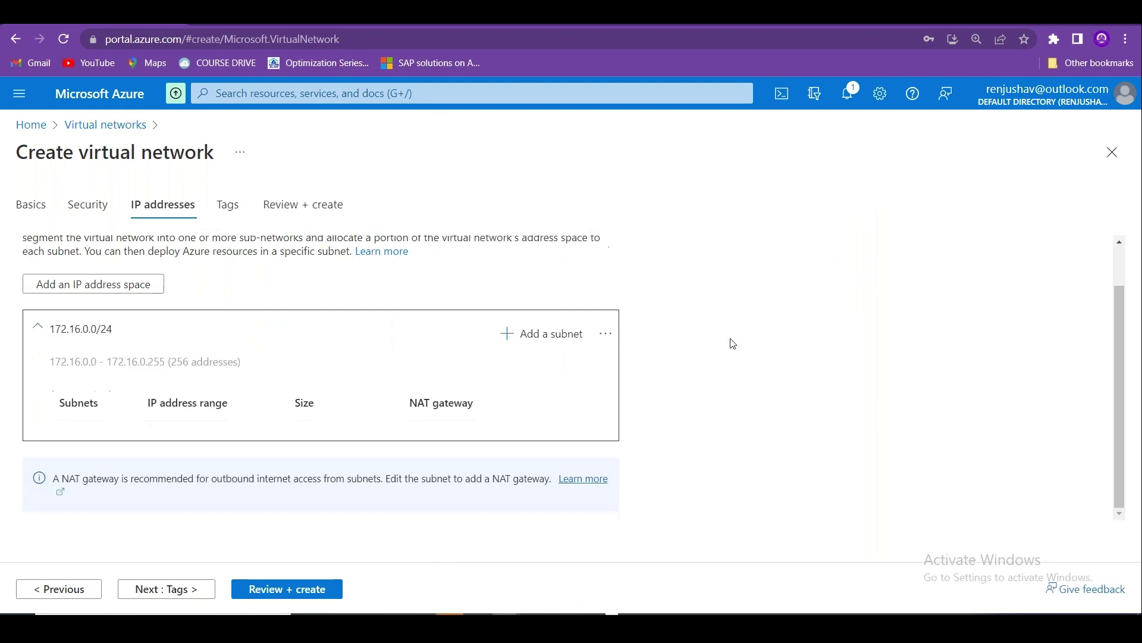
drag(44, 326, 110, 339)
click(120, 339)
Start a Default-template subnet named WebSubnet with starting address 172.16.0.0.
click(547, 335)
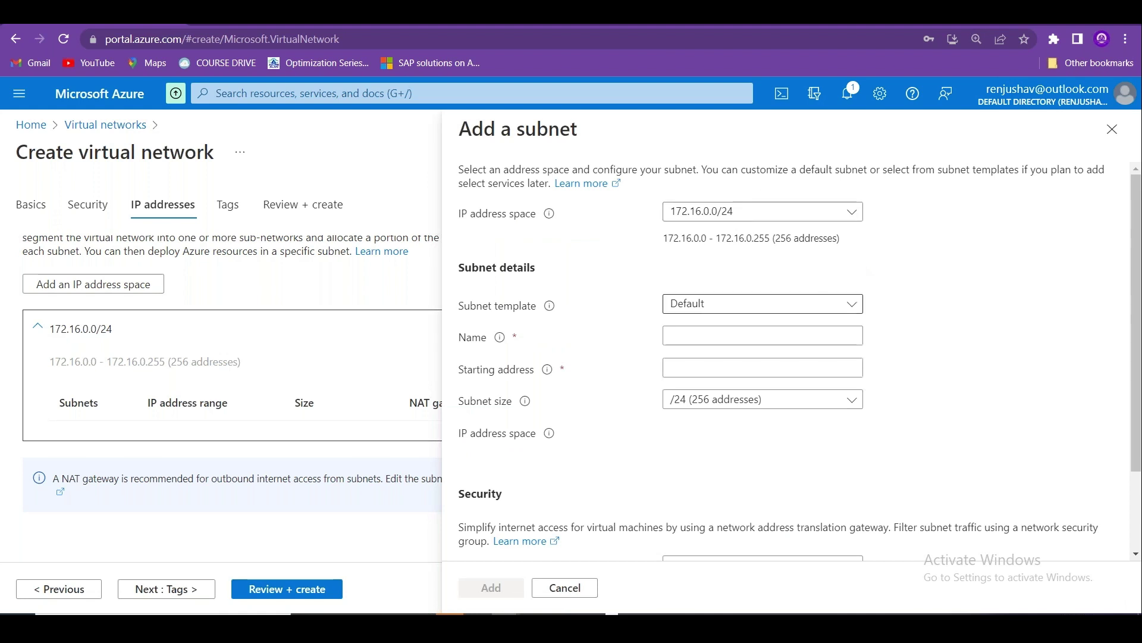
click(727, 304)
click(742, 331)
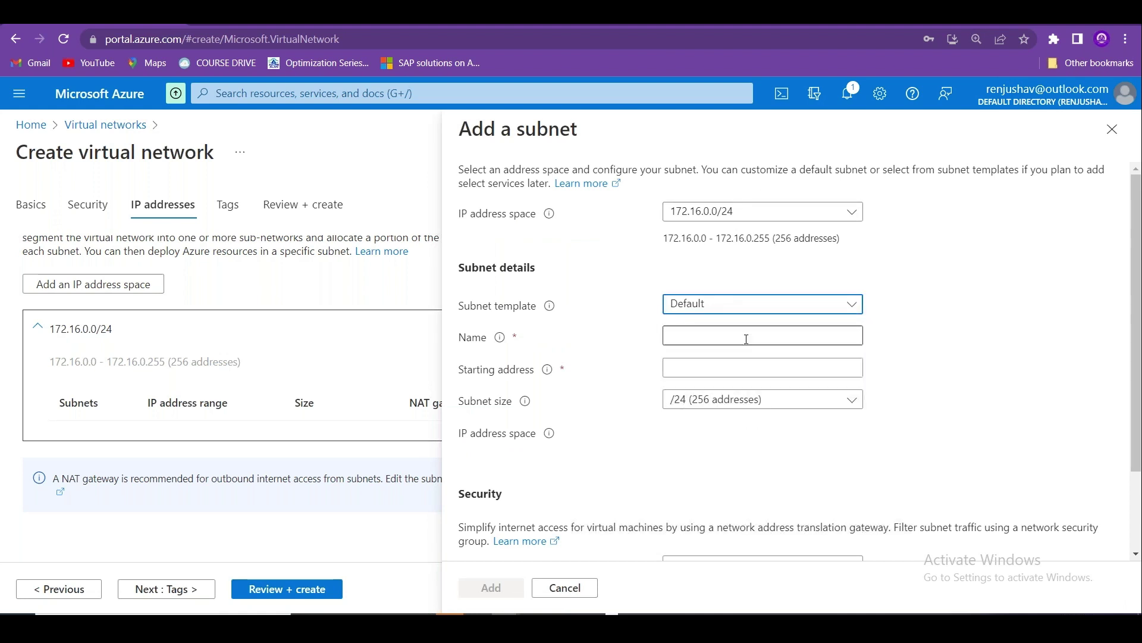
click(709, 335)
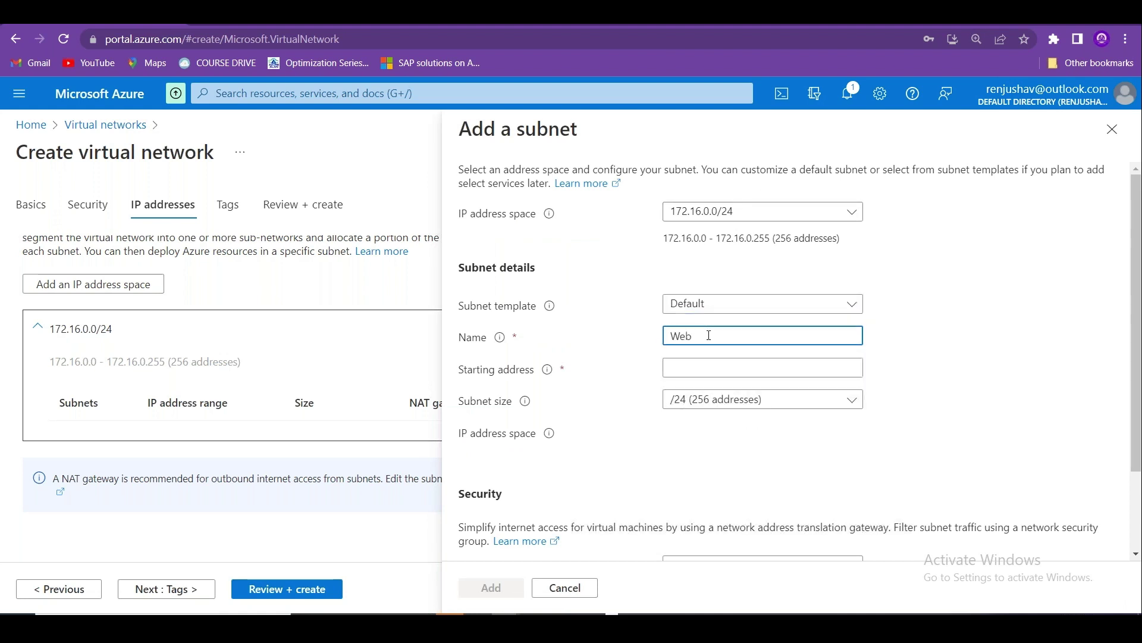
text(WebSubnet)
click(694, 375)
text(172)
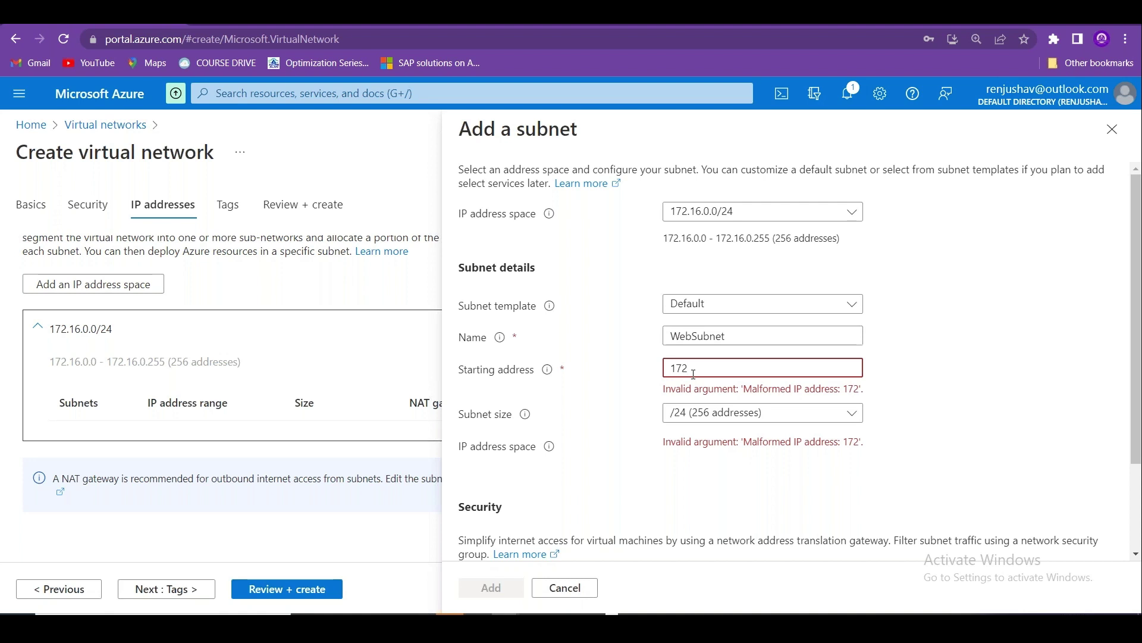
text(.16)
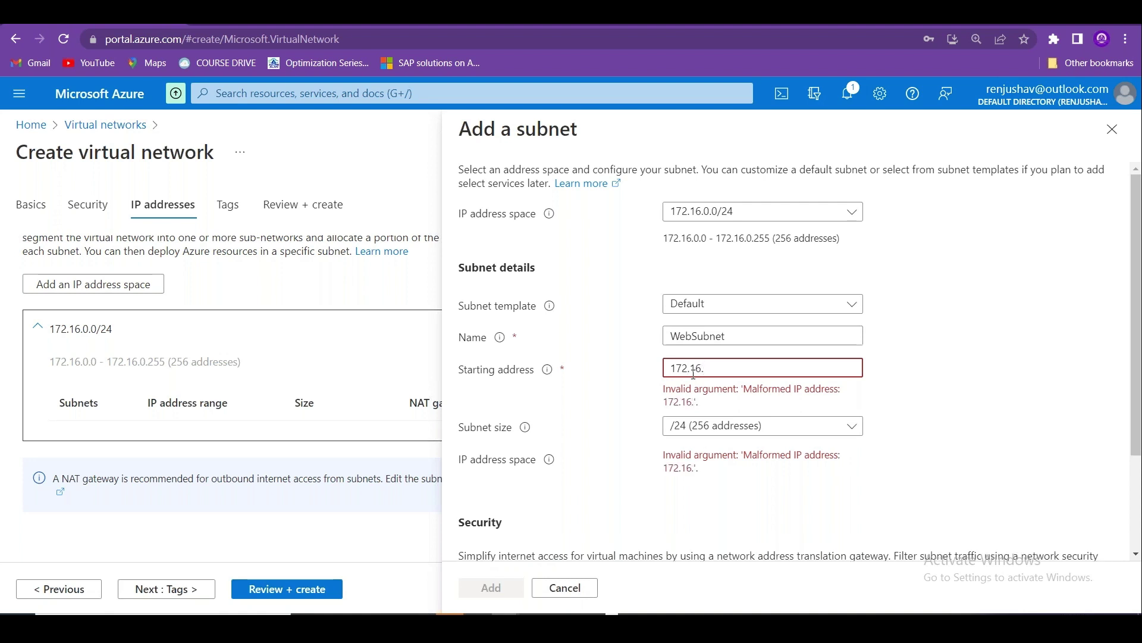
text(.0.0/)
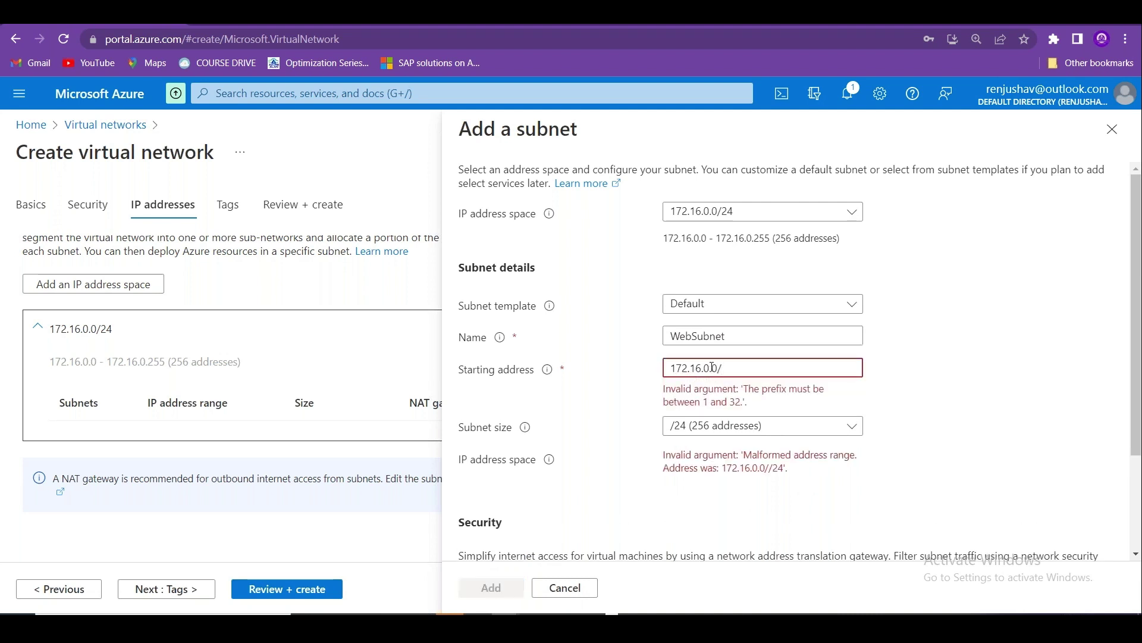
key(BackSpace)
Size WebSubnet as /28 with 16 addresses and add it to the address space.
click(792, 399)
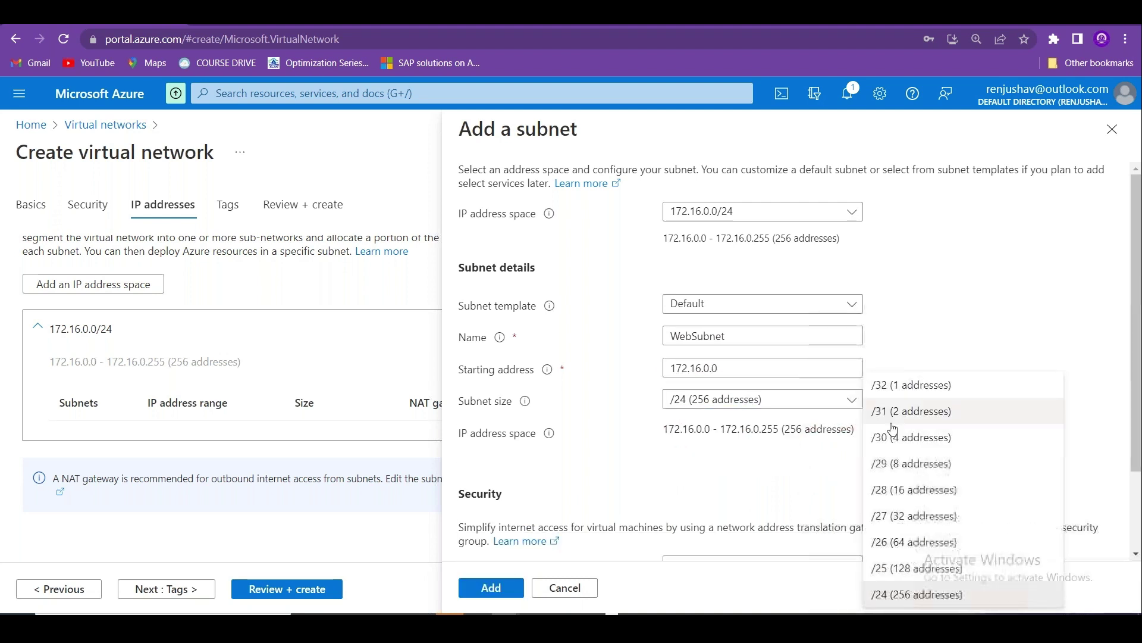
click(916, 498)
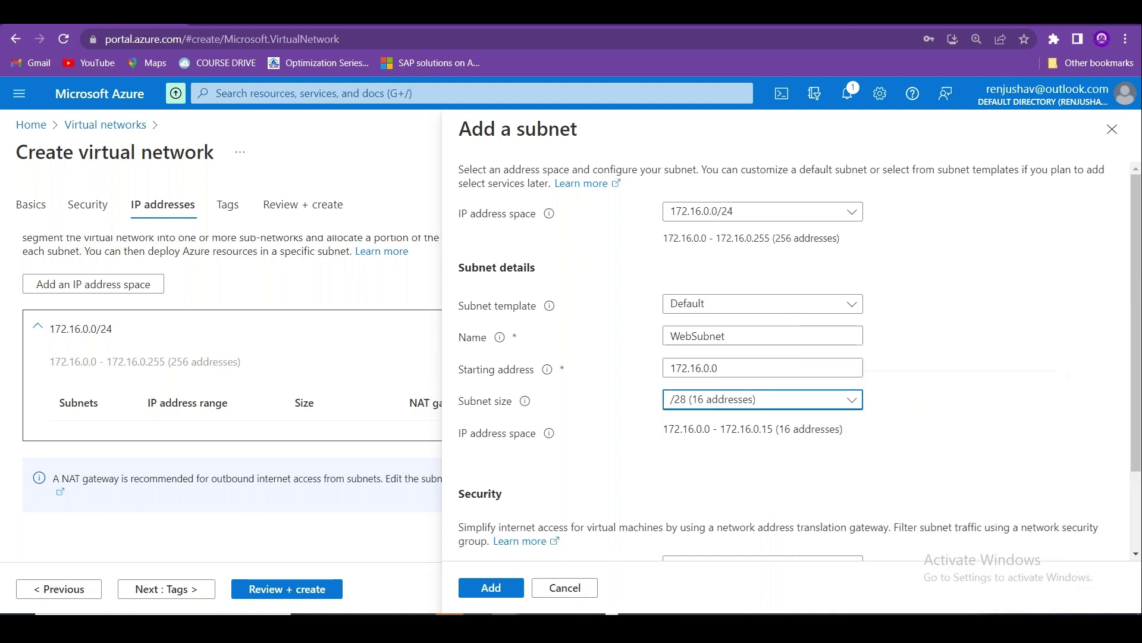
scroll(773, 357, down, 2)
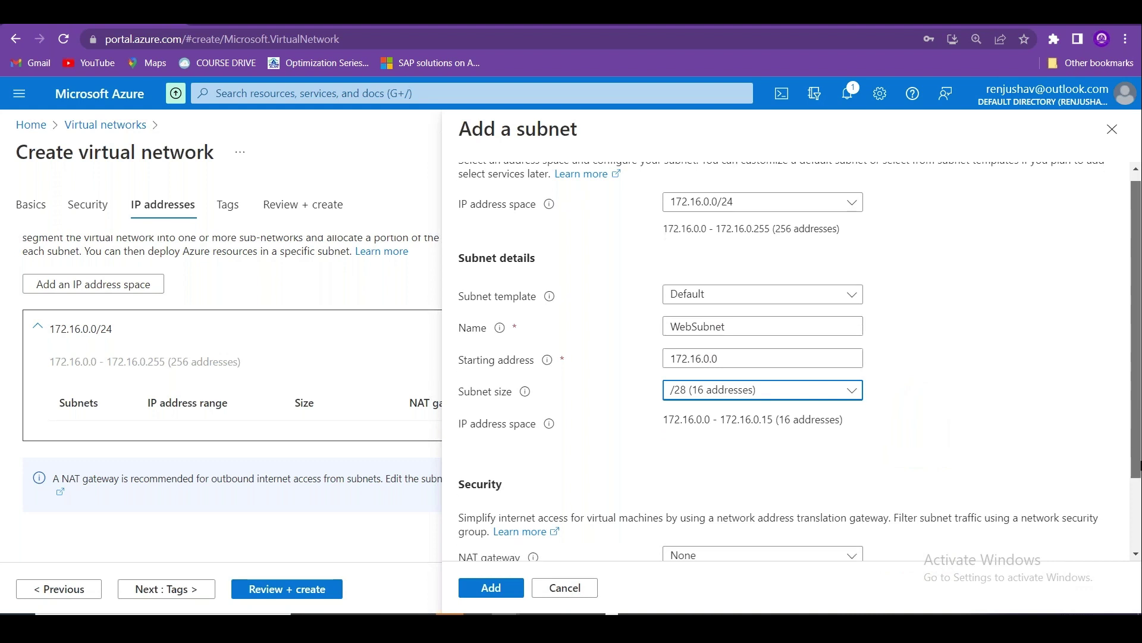
click(504, 586)
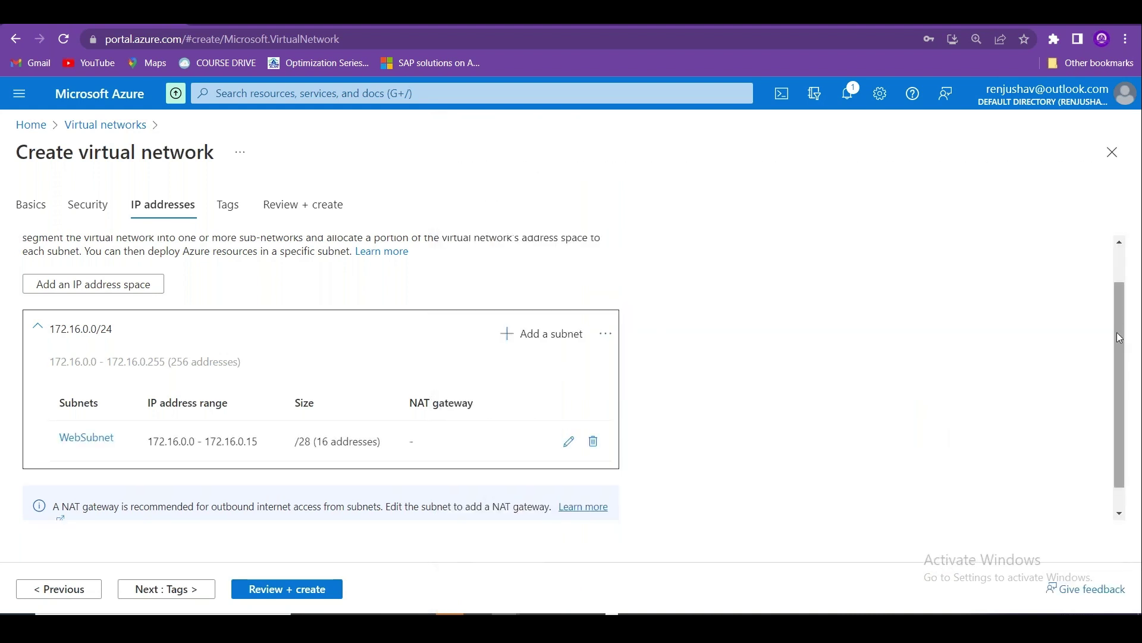
drag(1117, 332, 1117, 352)
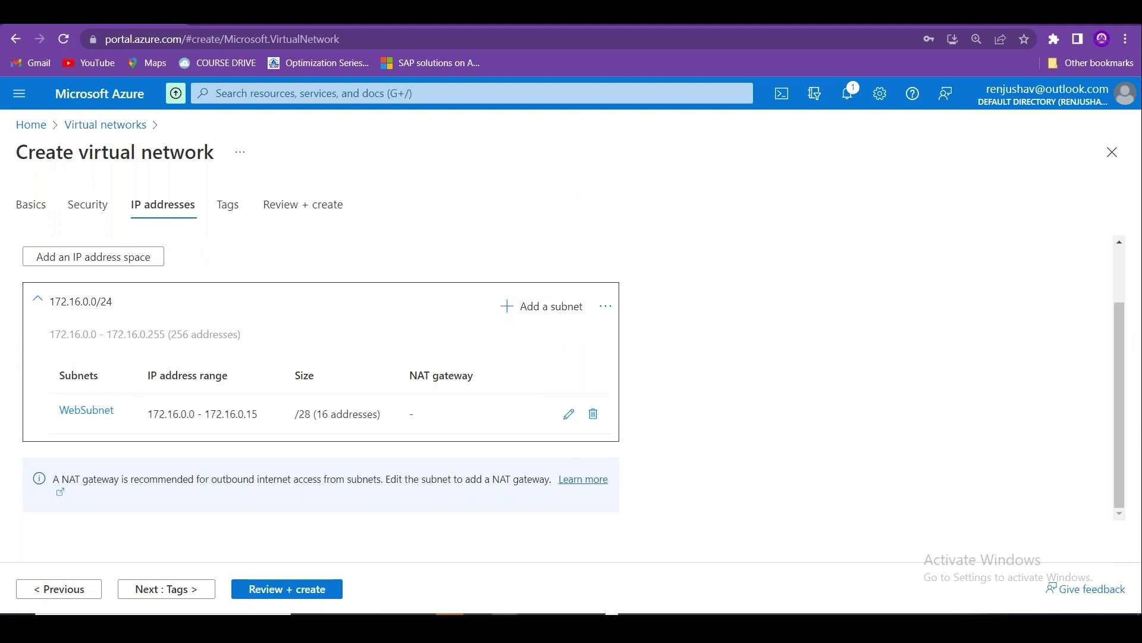
Duplicate the browser tab and open Network security groups via a portal search for 'Netw'.
right_click(70, 14)
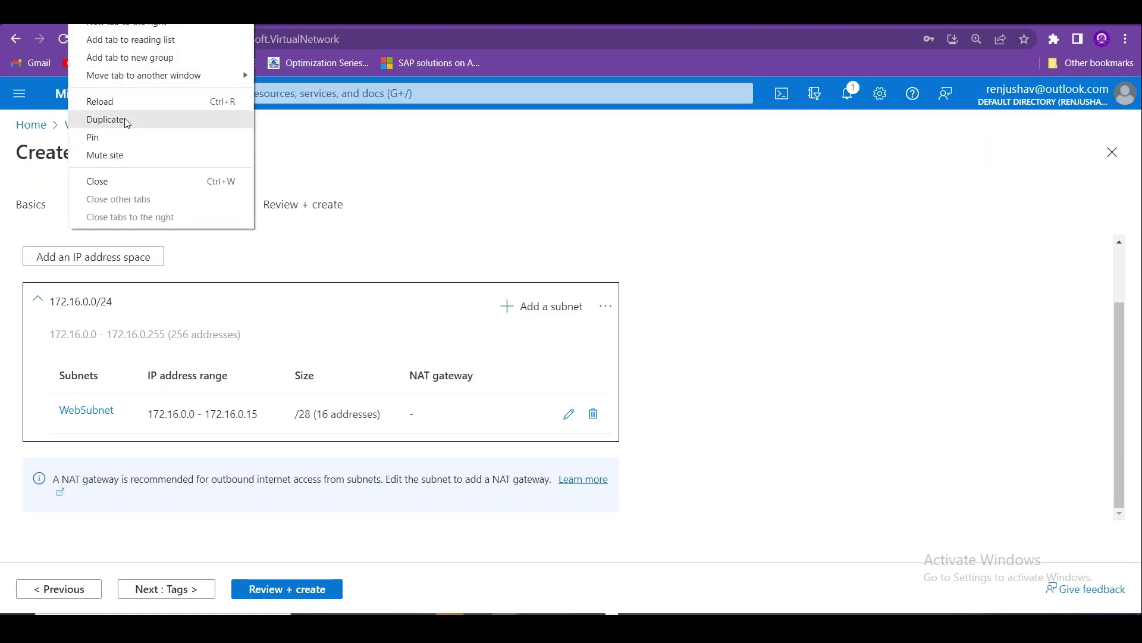
click(127, 122)
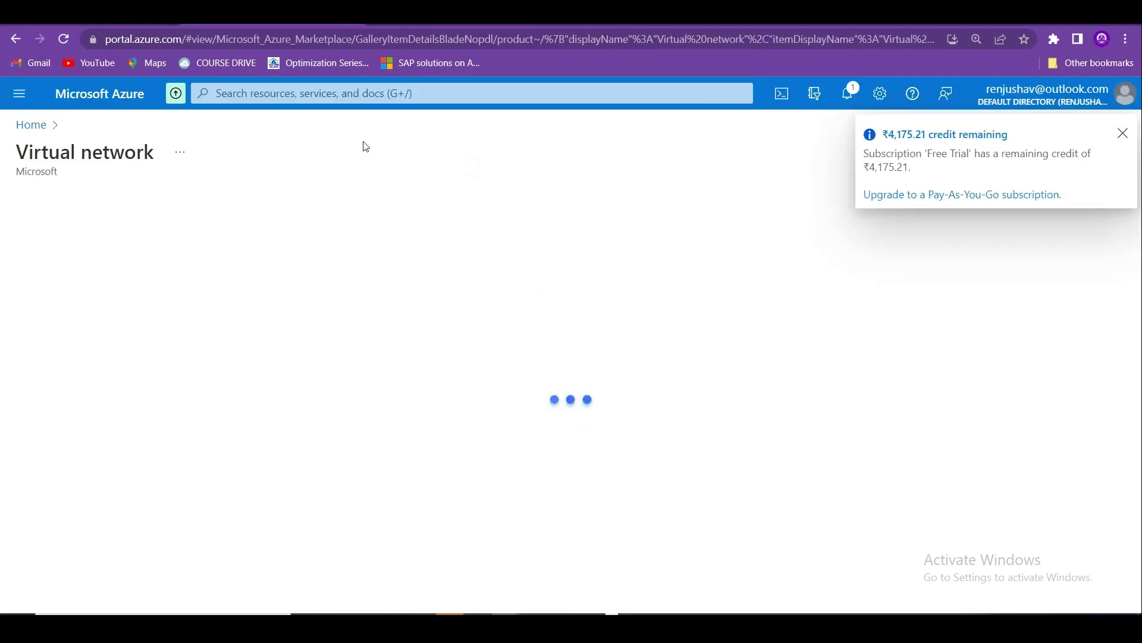
click(315, 93)
text(Netw)
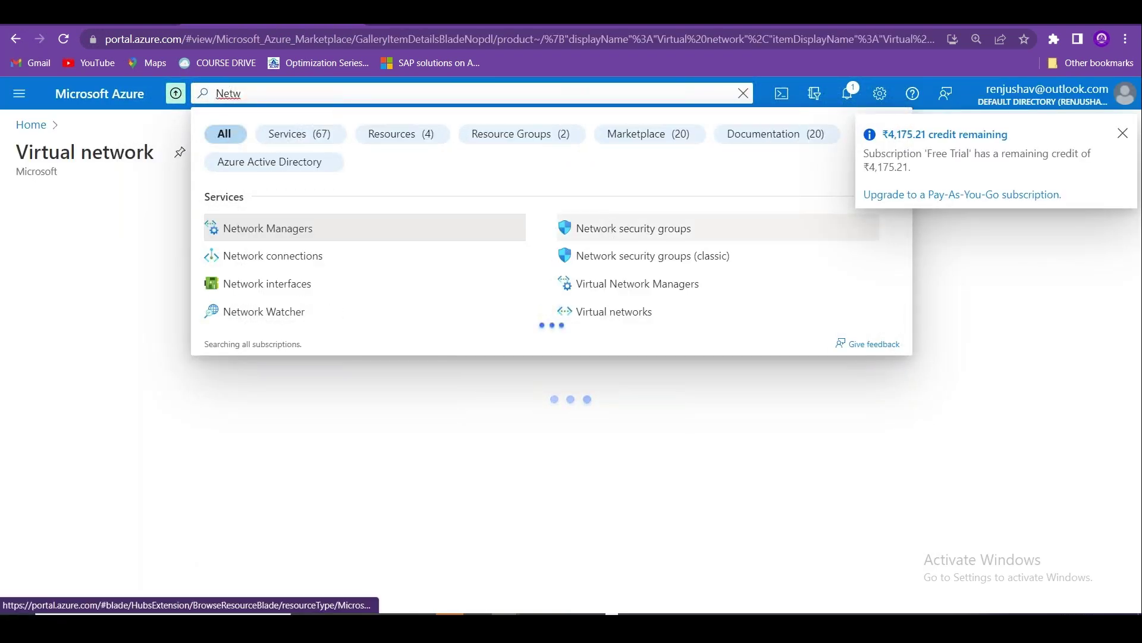
click(568, 228)
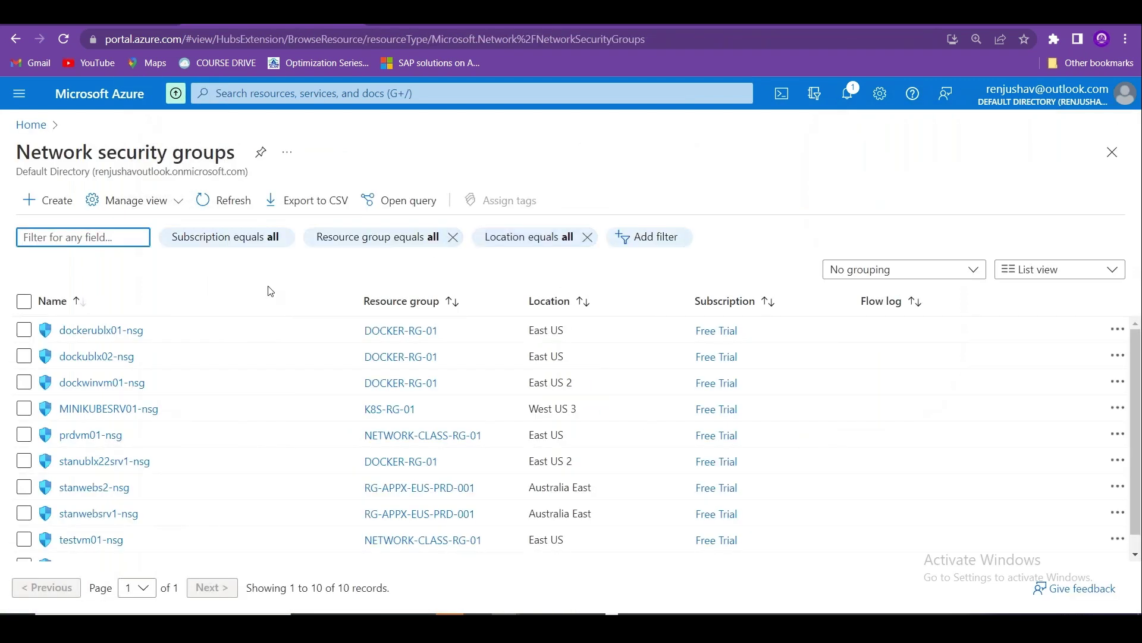
Start a new network security group in NETWORK-CLASS-RG-01 named Web-NSG-01.
click(47, 200)
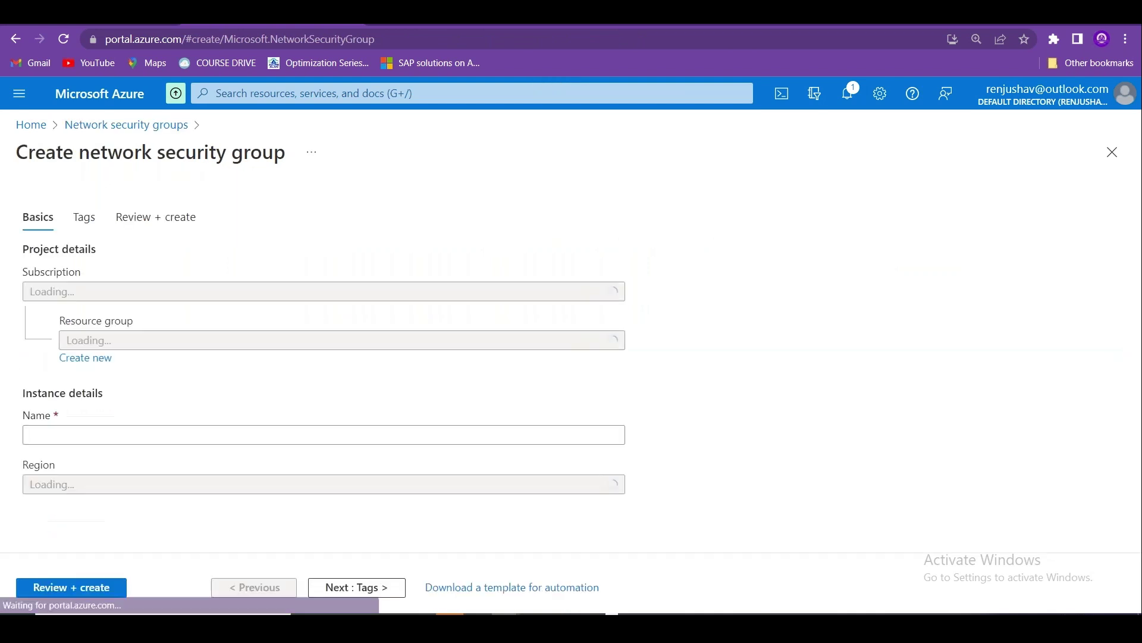
click(285, 308)
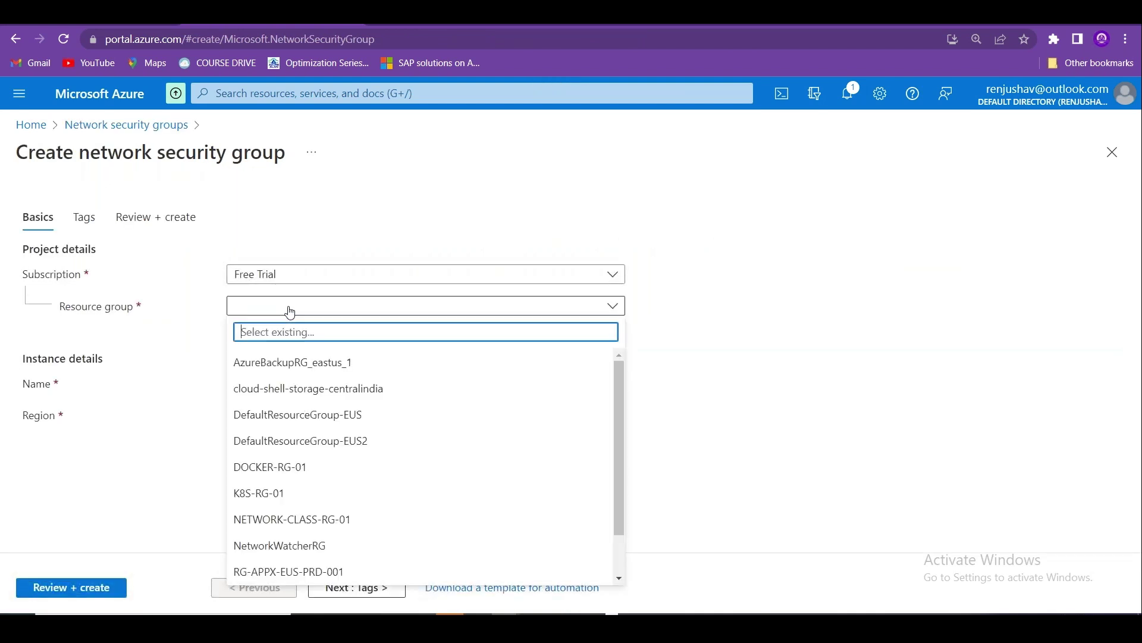
click(315, 520)
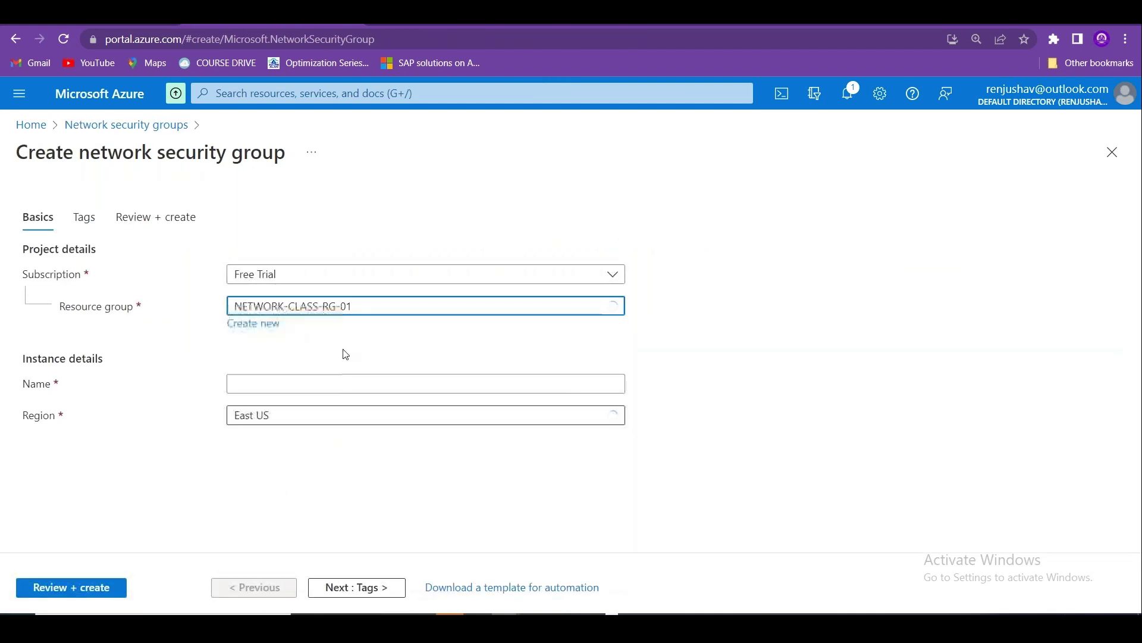
click(296, 384)
text(N)
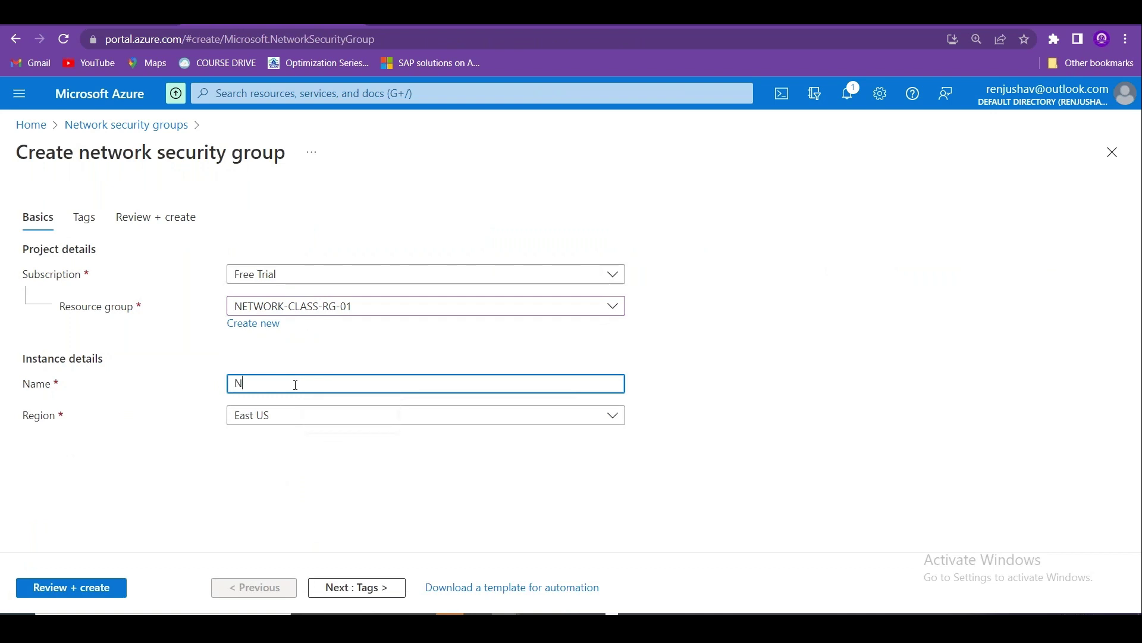
key(BackSpace)
text(WebNSG-01)
click(259, 383)
text(-)
Set the region to South India, review, and create the security group.
click(310, 420)
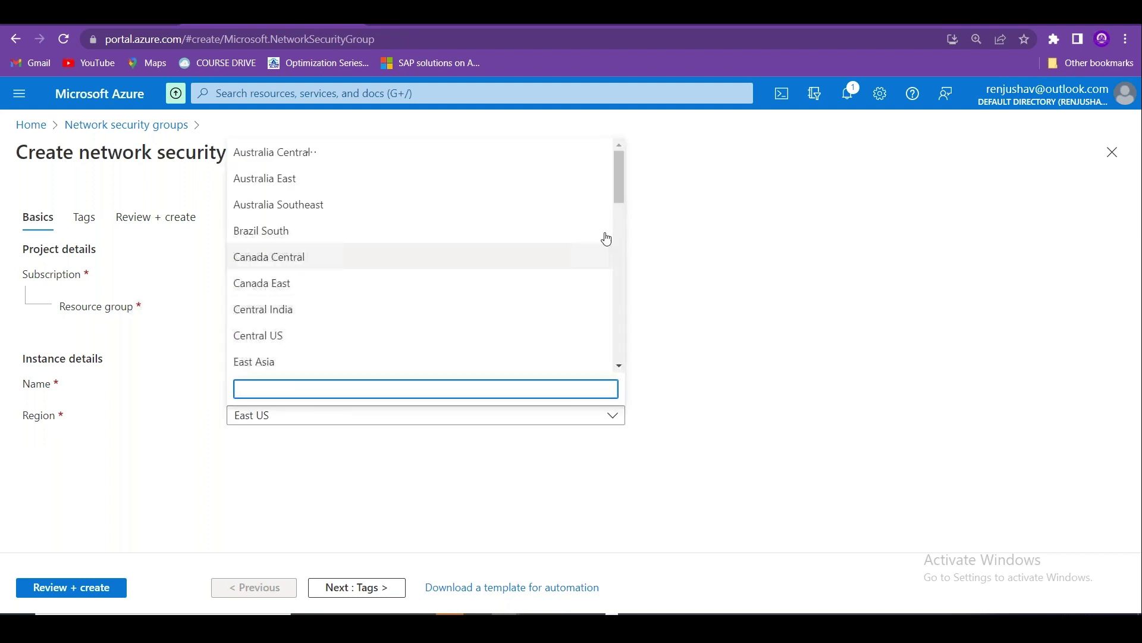
drag(619, 188, 619, 321)
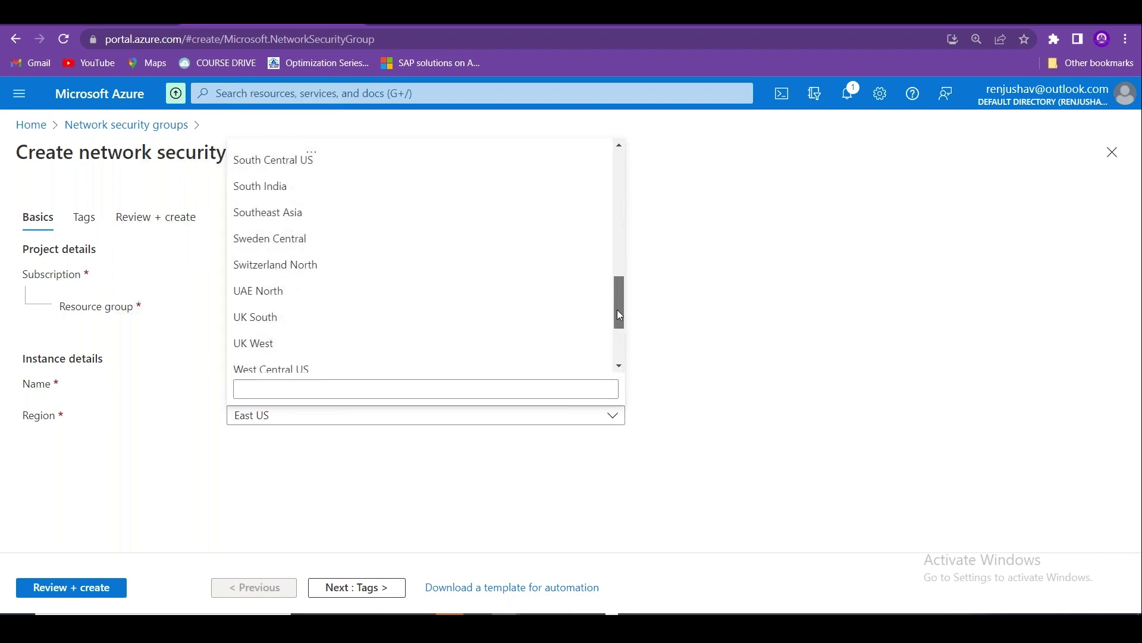
click(313, 185)
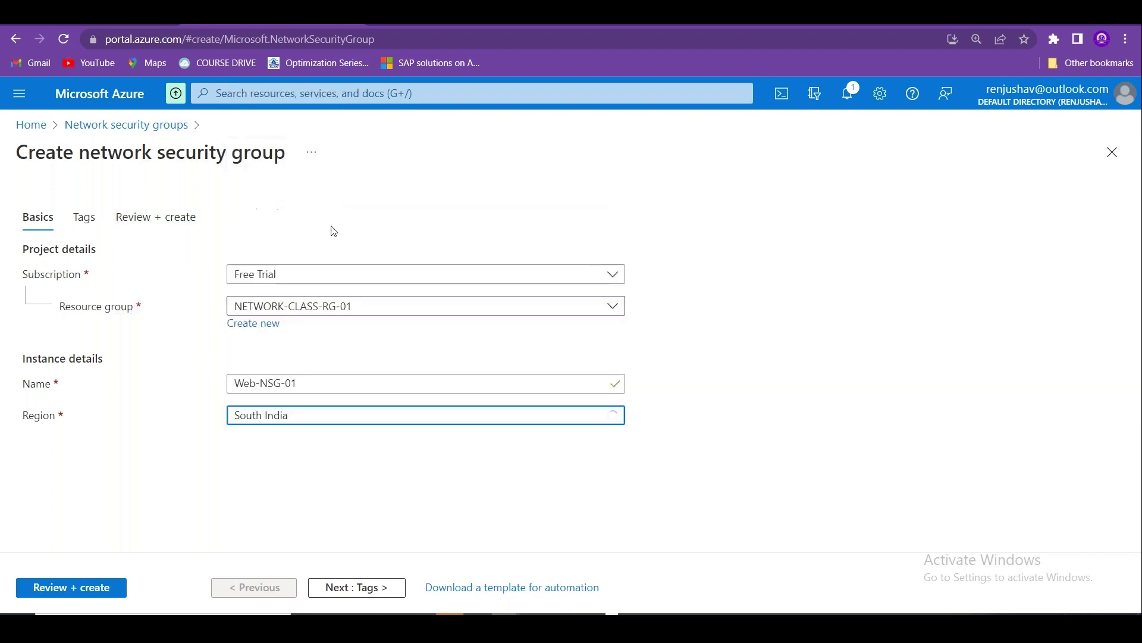
click(347, 580)
click(339, 590)
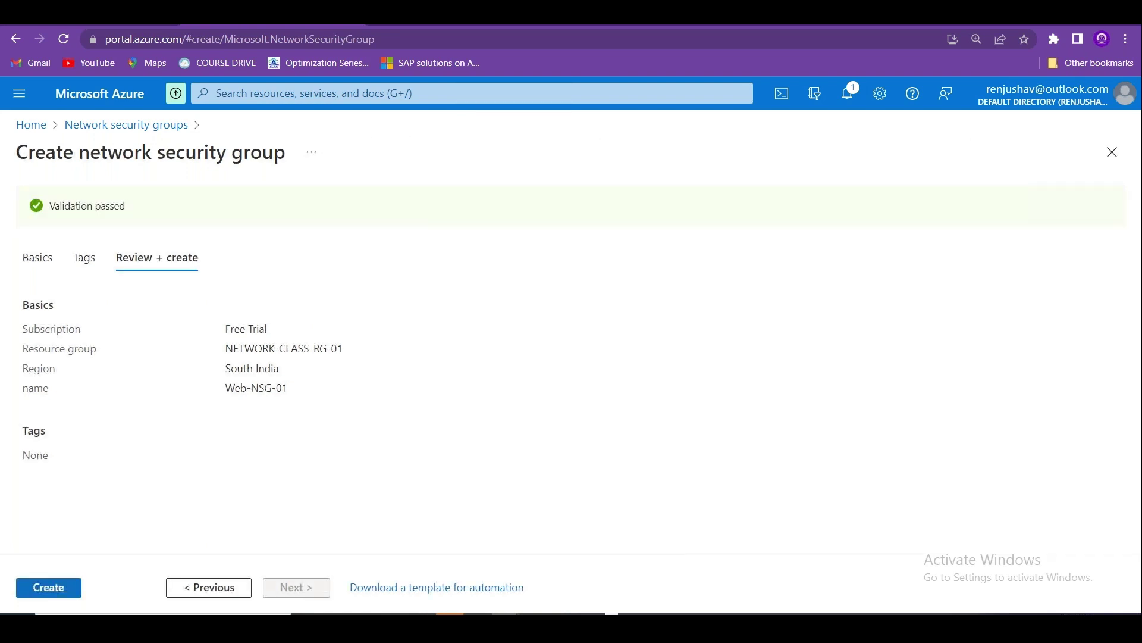
click(50, 588)
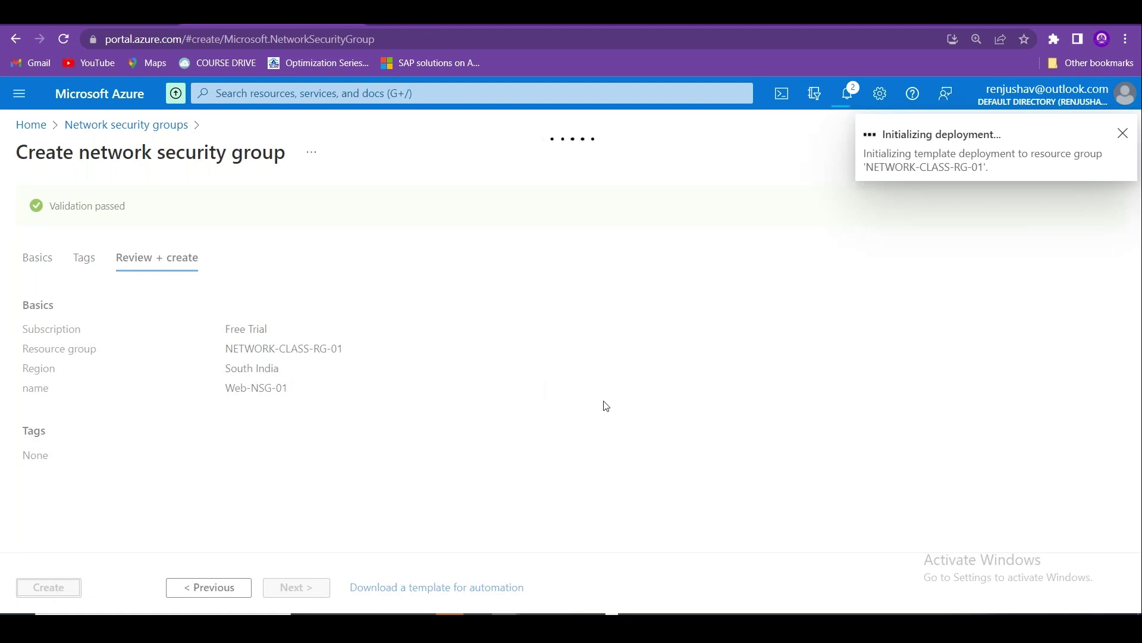
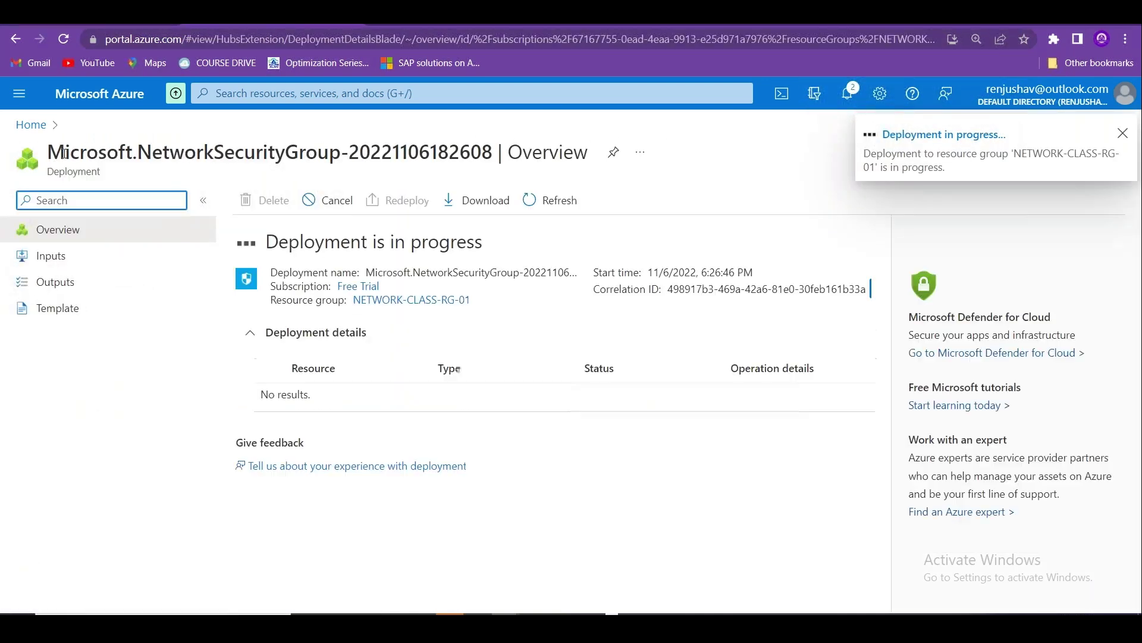
Start a new network security group named DB-NSG-01 in NETWORK-CLASS-RG-01.
click(30, 125)
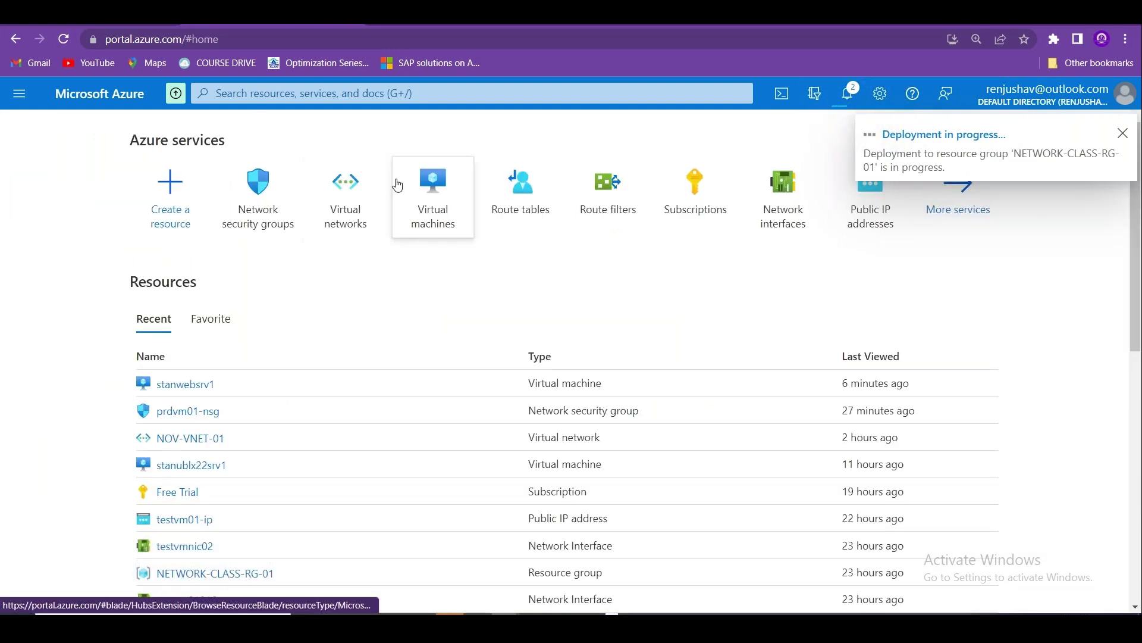
click(289, 198)
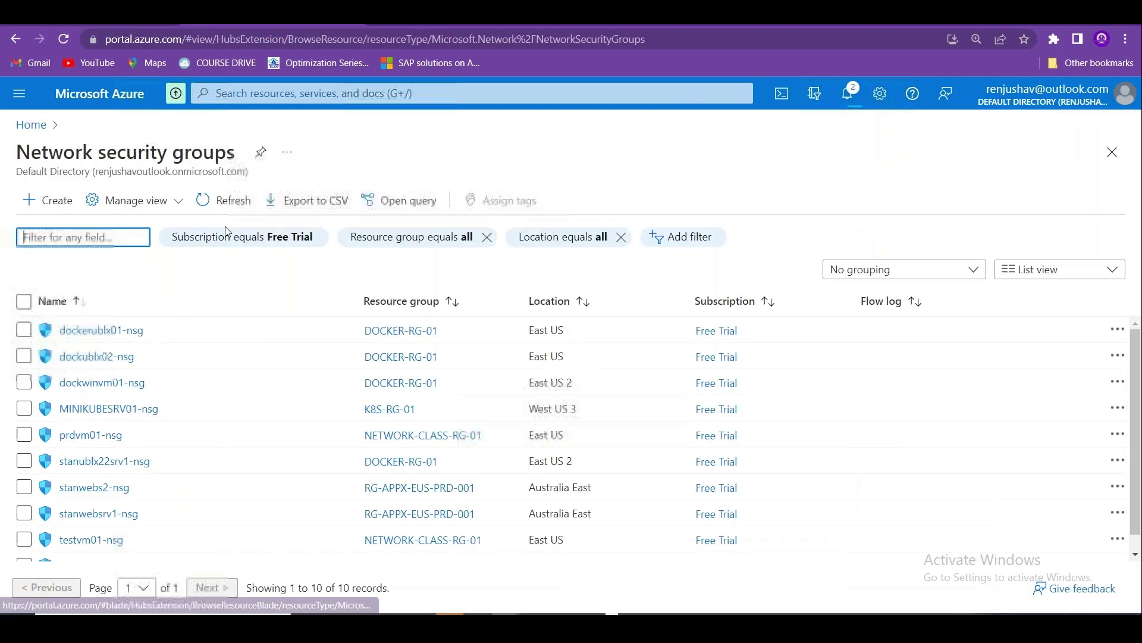
click(51, 200)
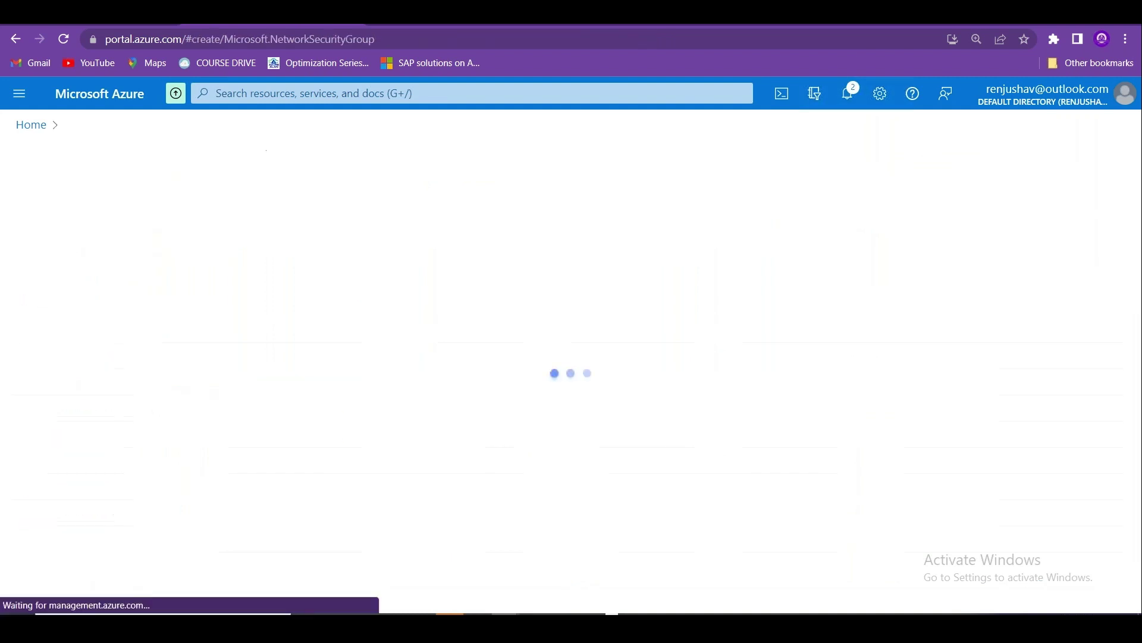
click(298, 306)
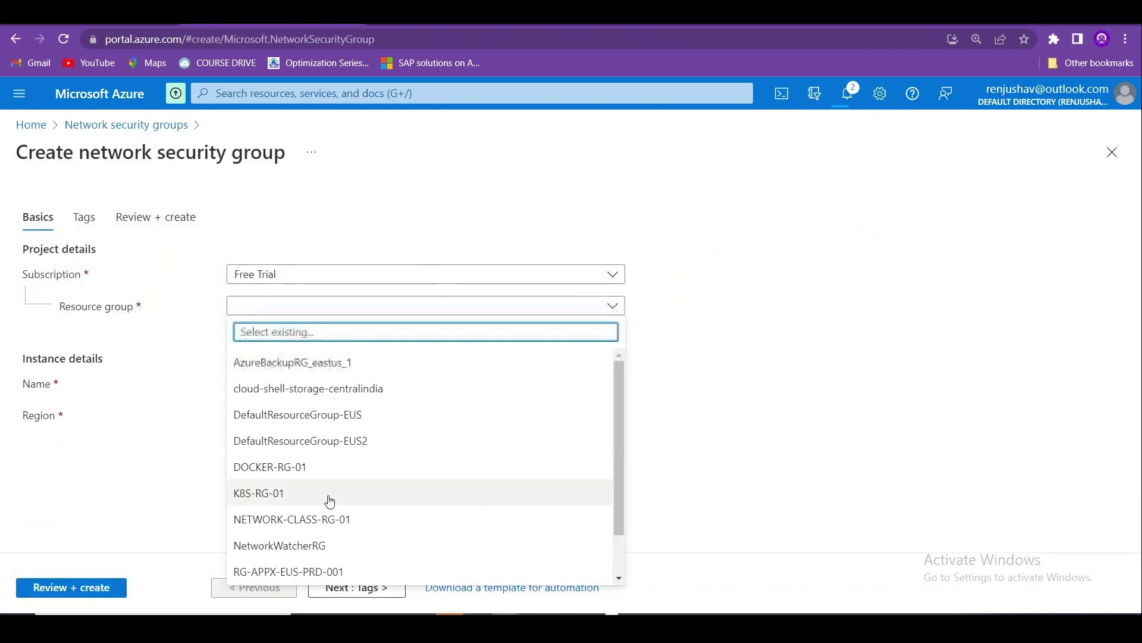
click(327, 520)
click(275, 385)
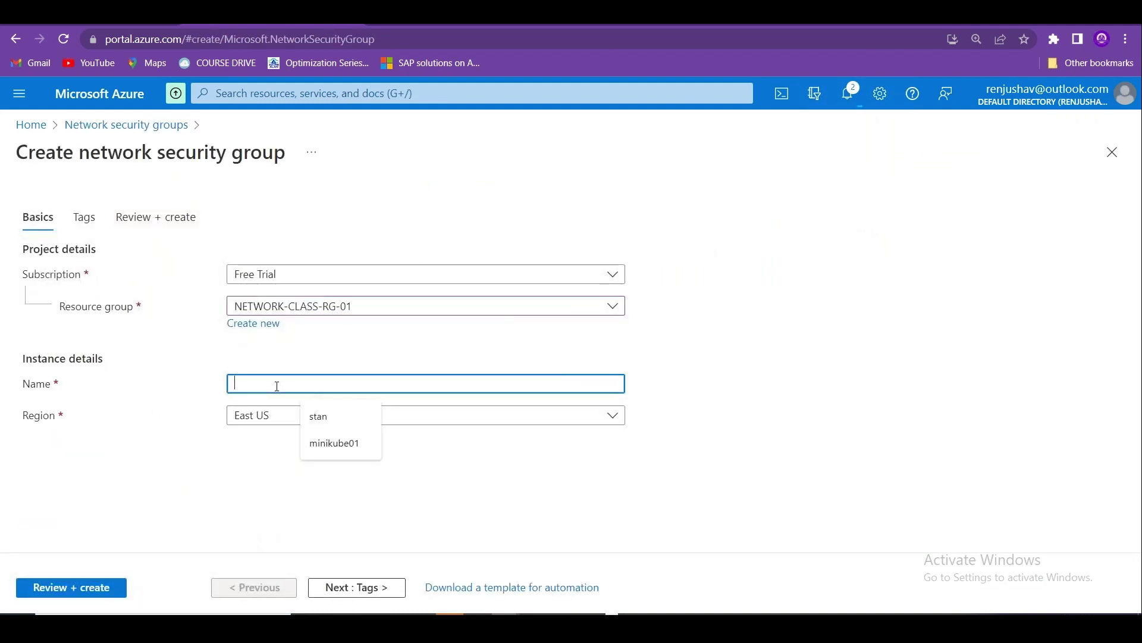
text(DB)
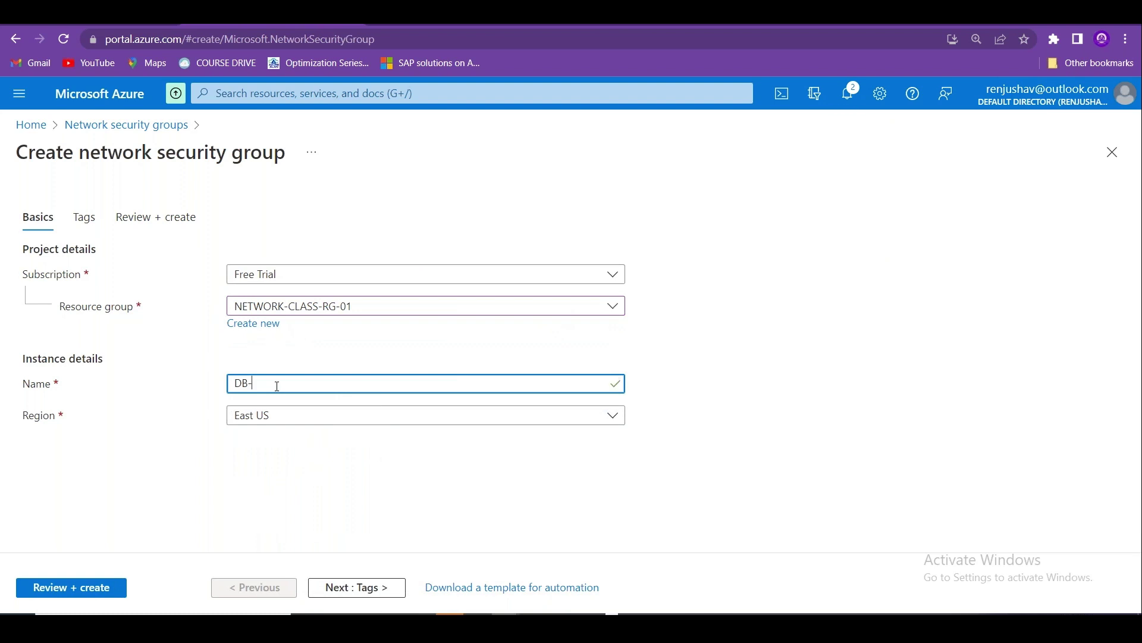
text(-NSG)
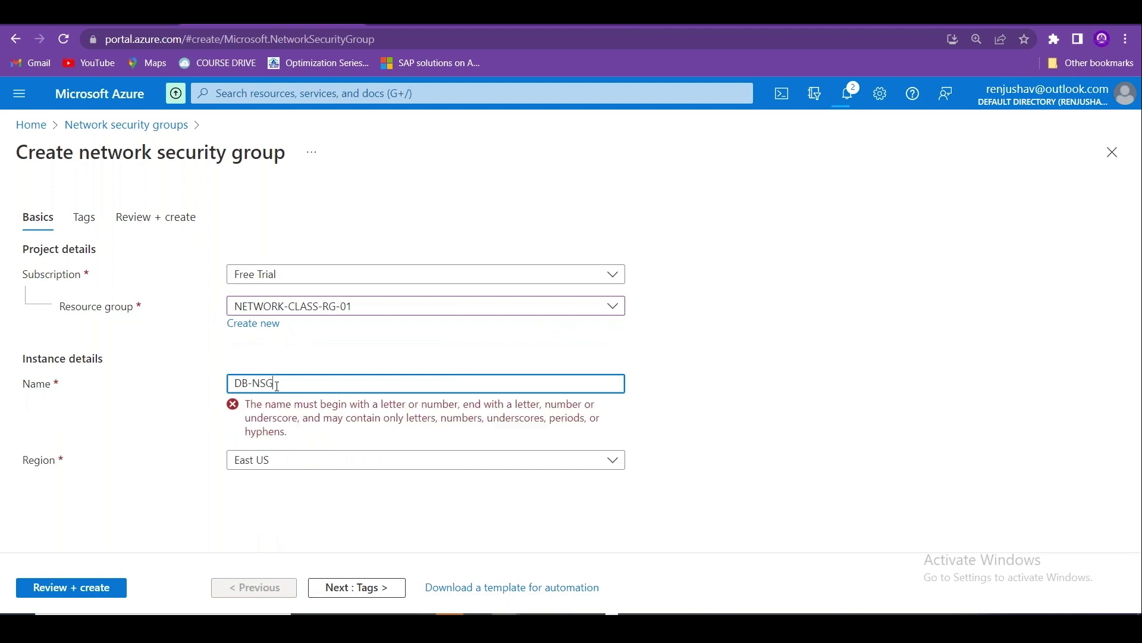
text(-01)
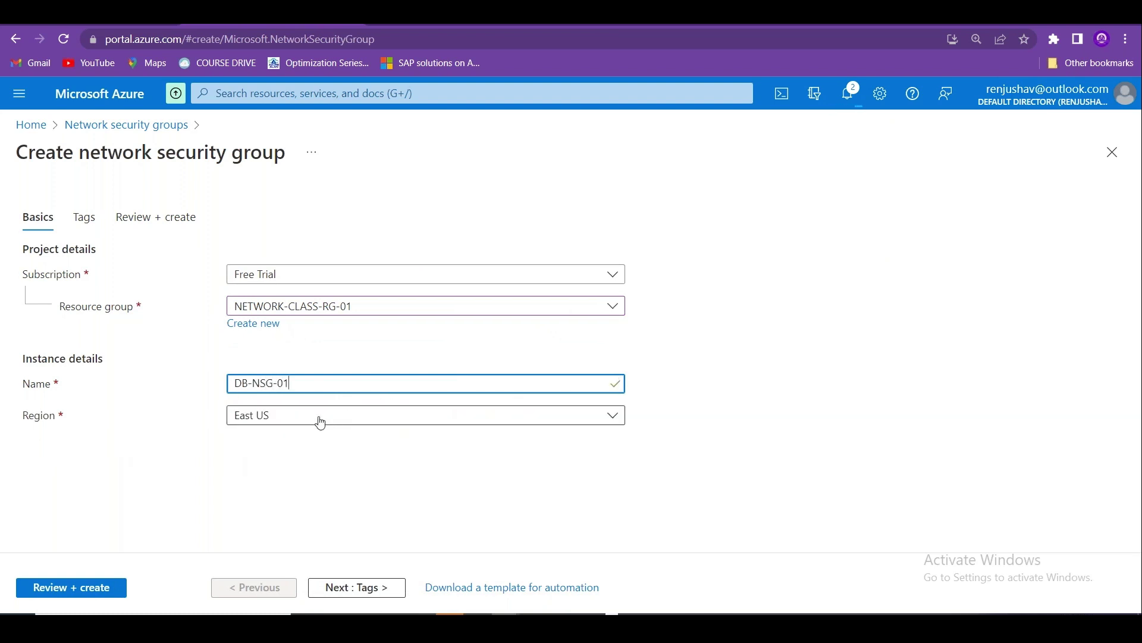
Set the region to South India, then review and create DB-NSG-01.
click(319, 421)
drag(620, 176, 621, 300)
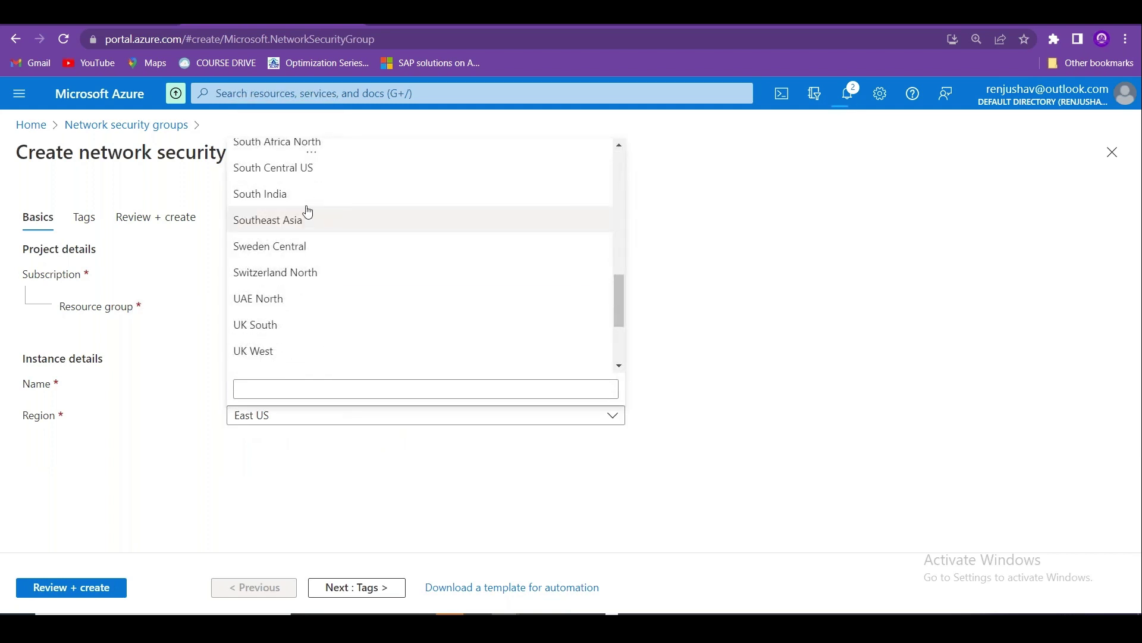
click(279, 193)
click(95, 588)
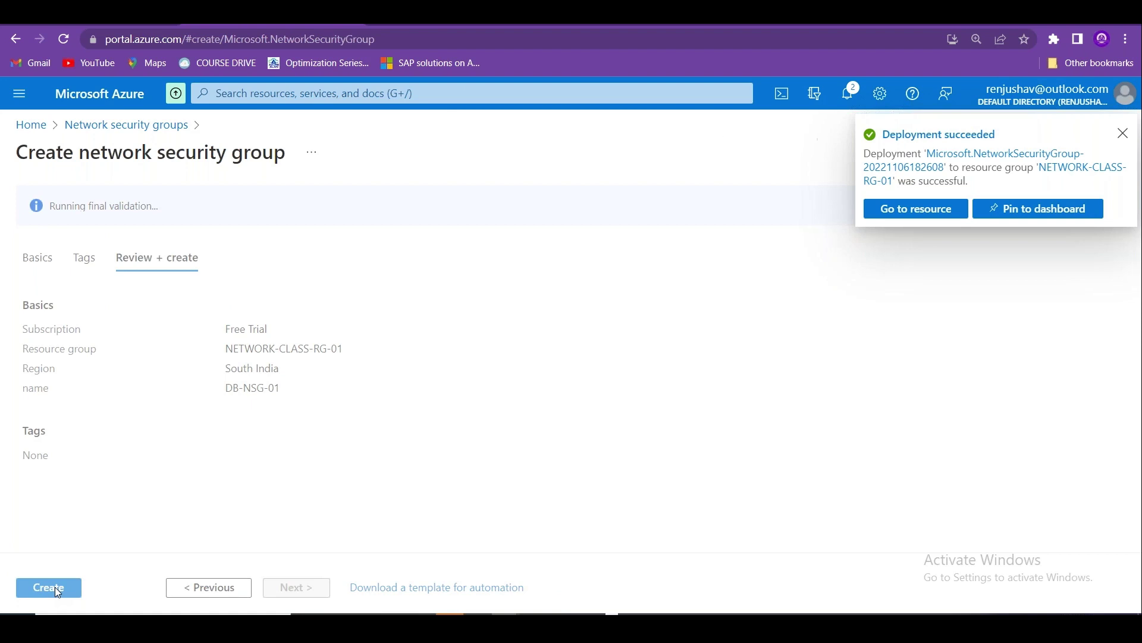
click(48, 588)
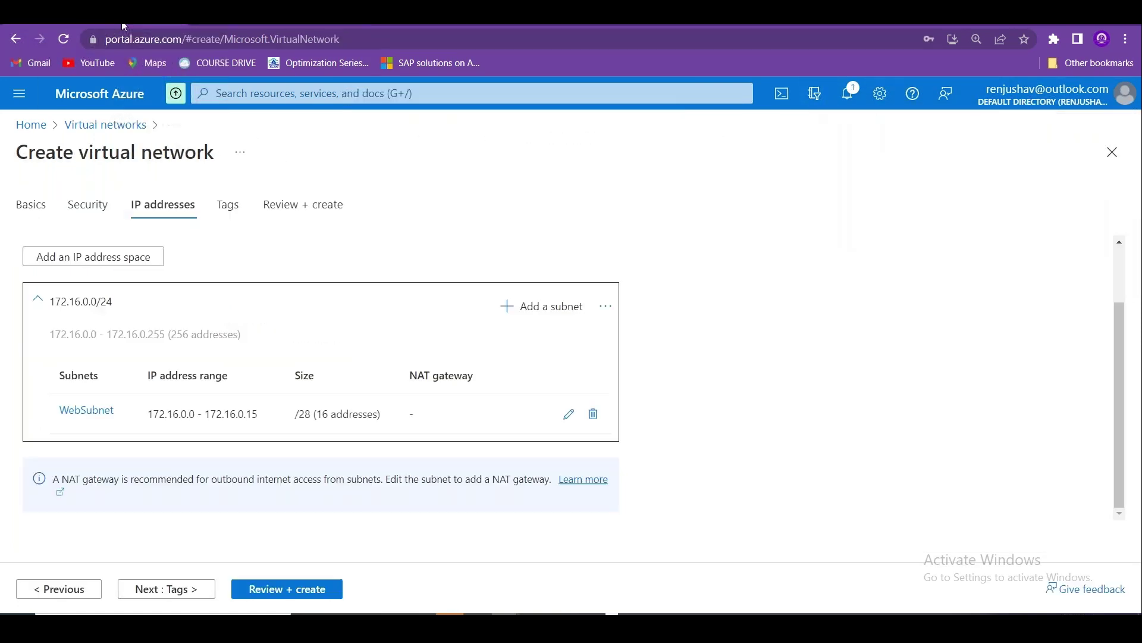
Edit WebSubnet to use Web-NSG-01 as its network security group and save.
click(568, 415)
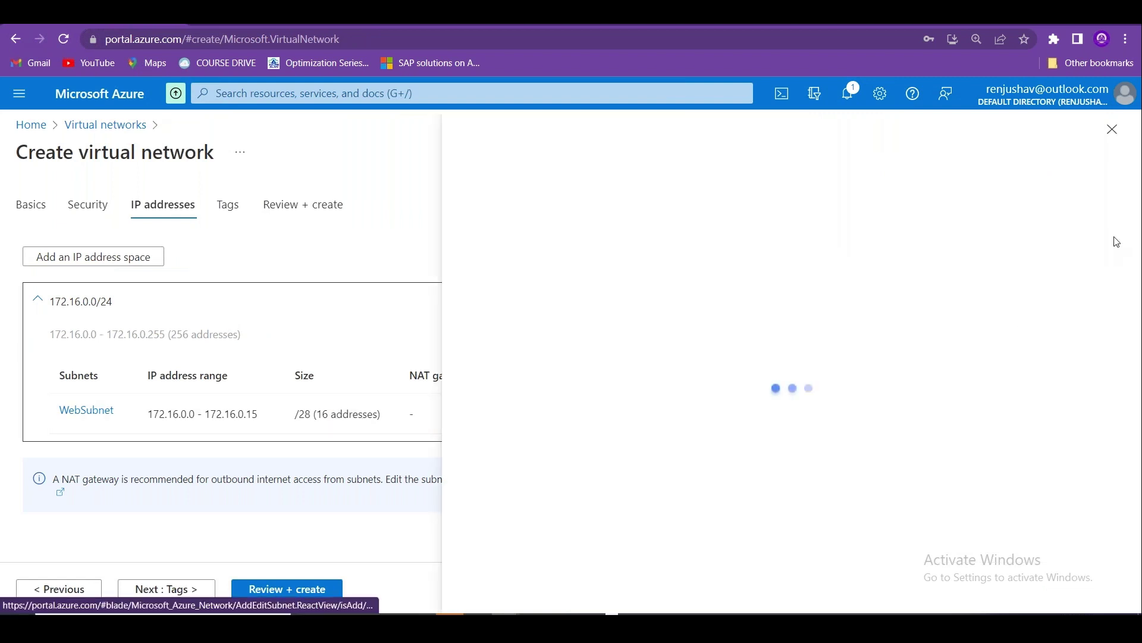
scroll(1131, 226, down, 2)
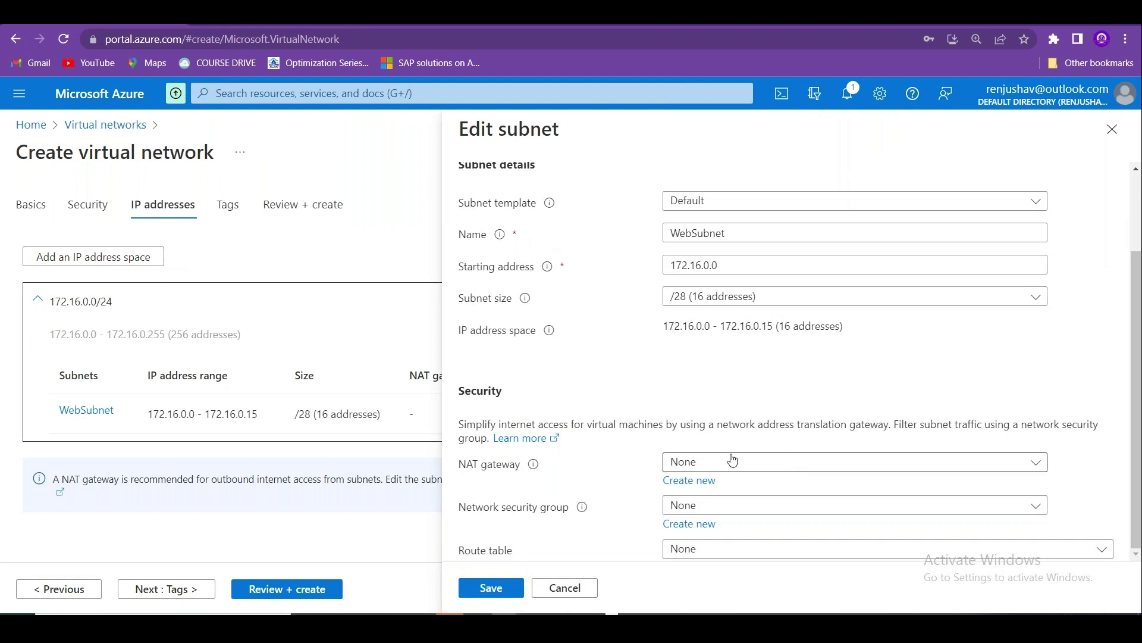
click(718, 511)
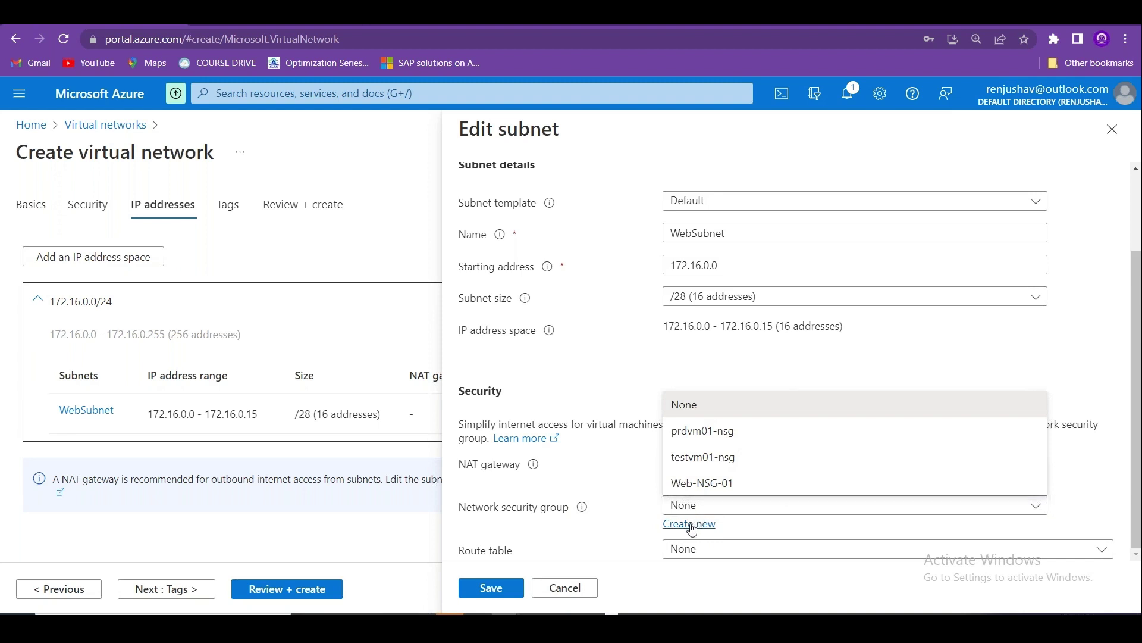
click(695, 485)
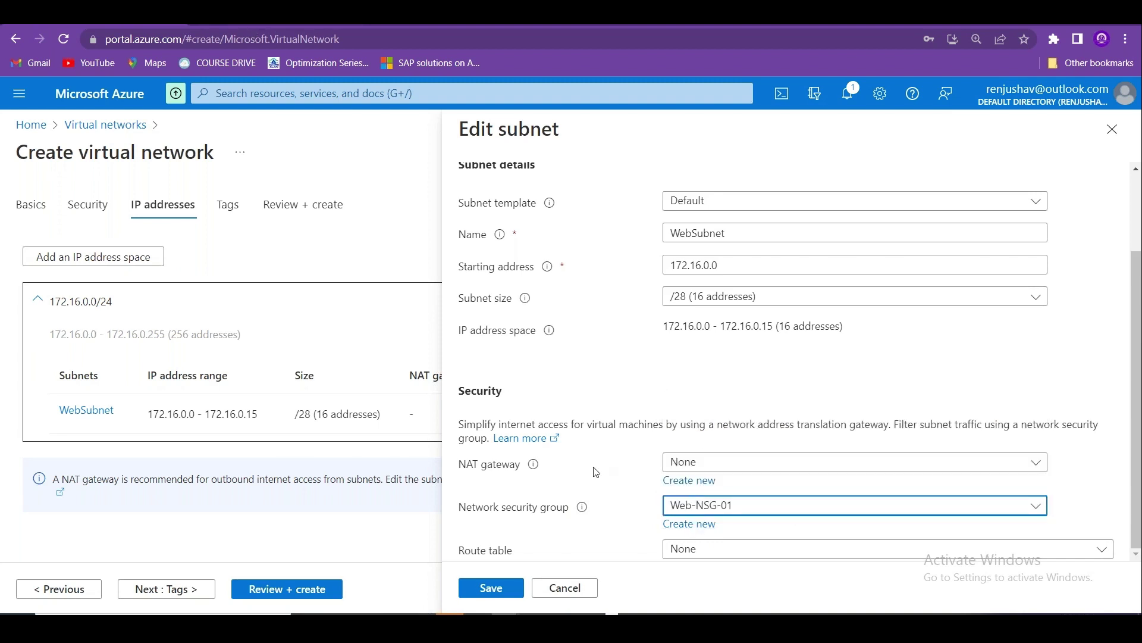
click(495, 588)
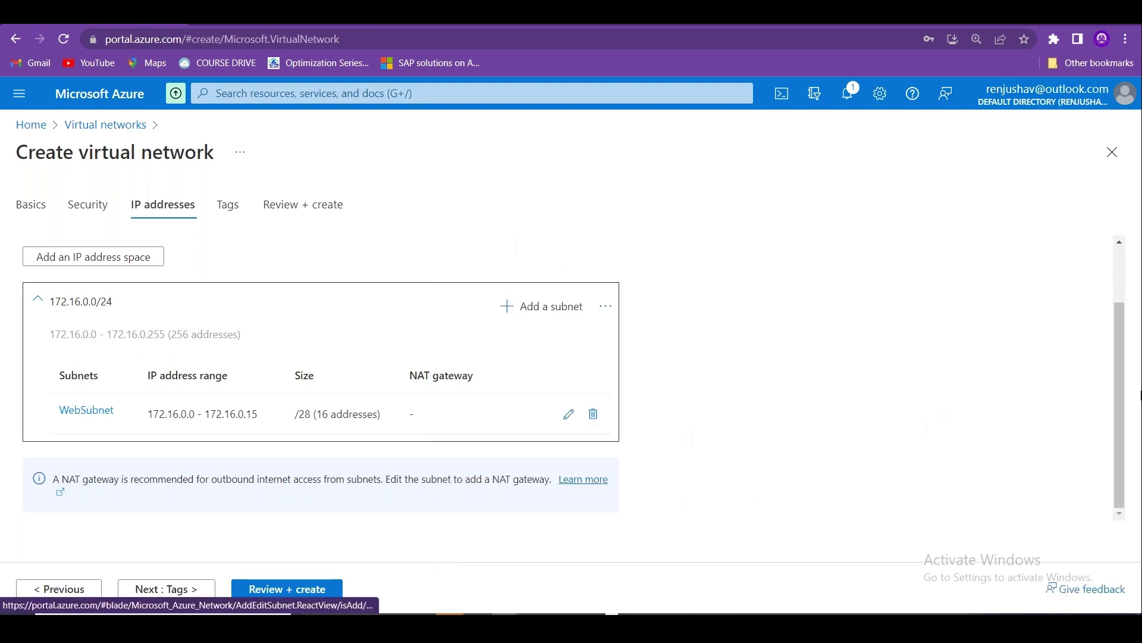
Define a new subnet AppSubnet starting at 172.16.0.16 with size /29 (8 addresses).
click(535, 315)
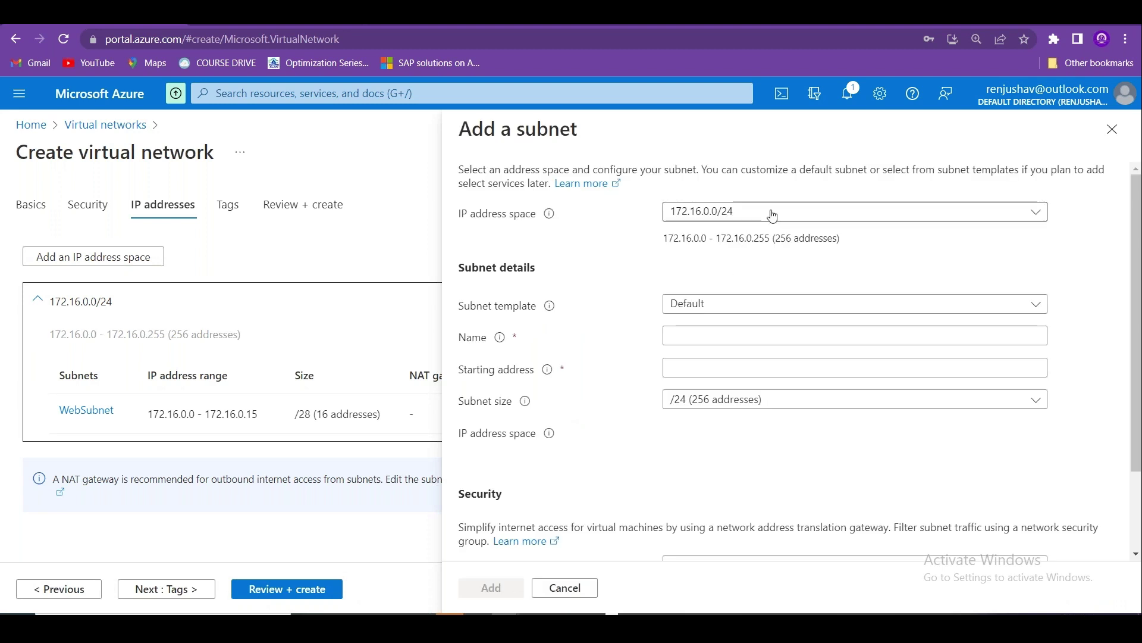
click(709, 334)
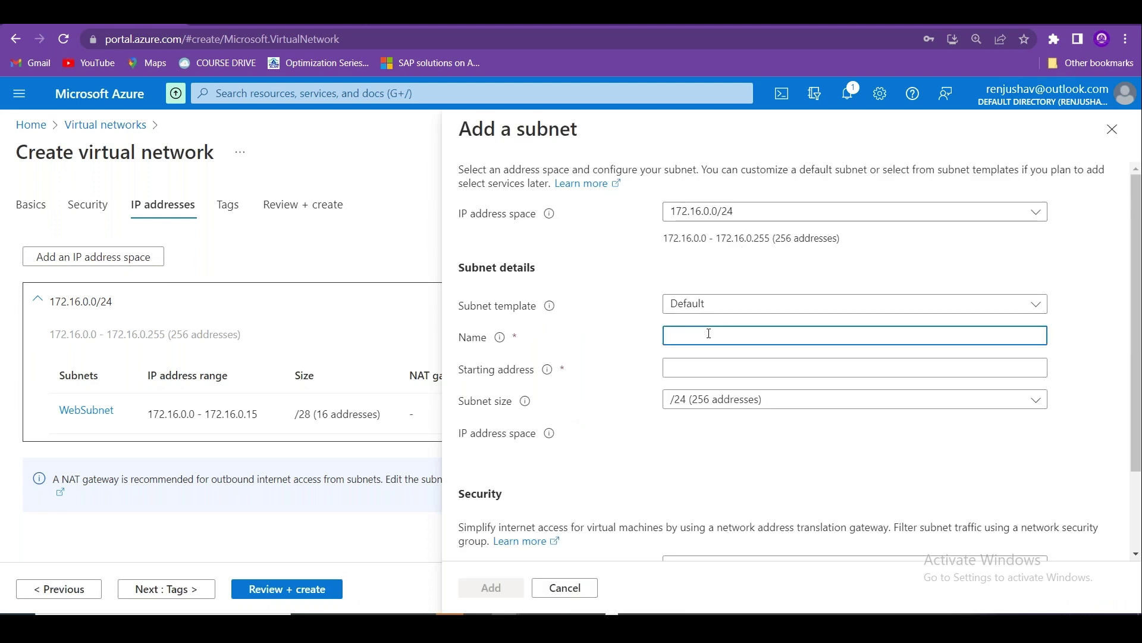
text(AppSubnet)
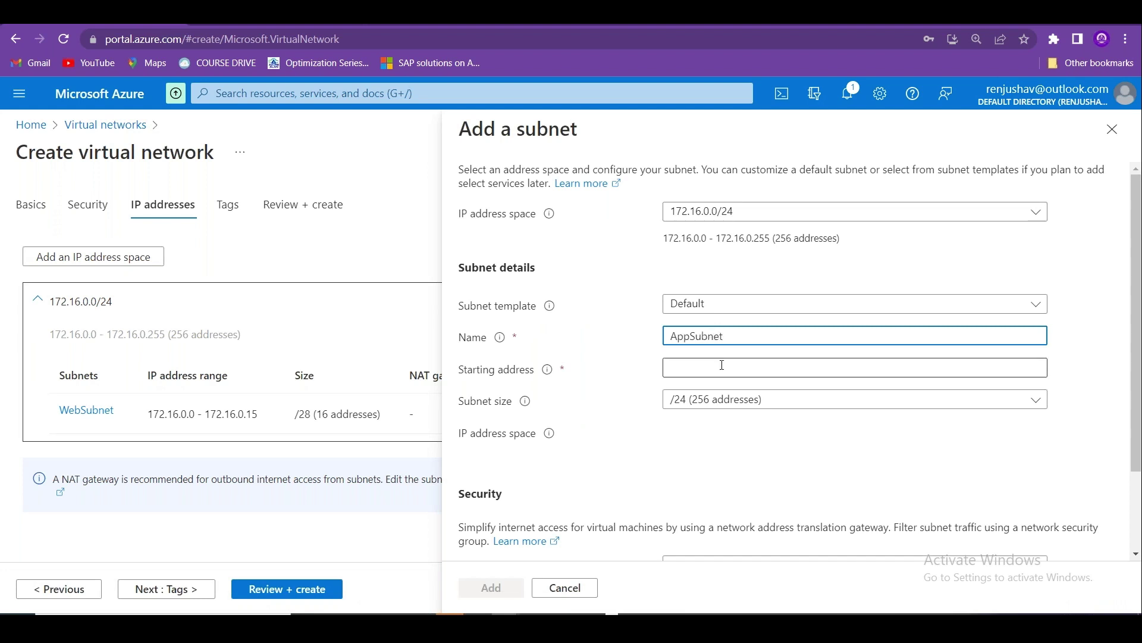
click(722, 365)
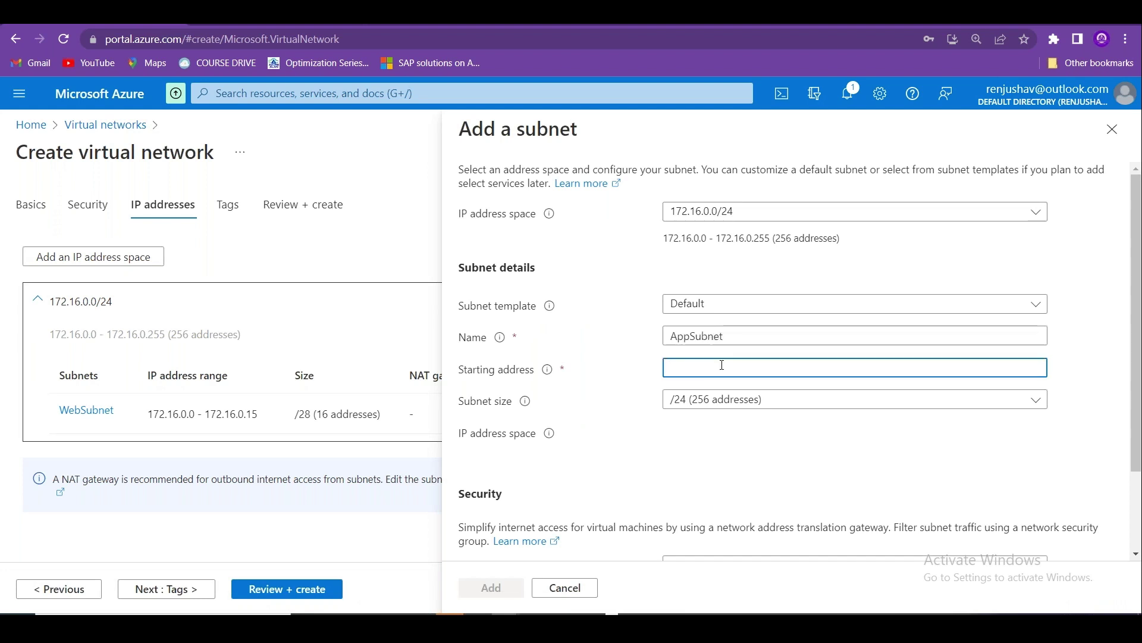
text(172.1)
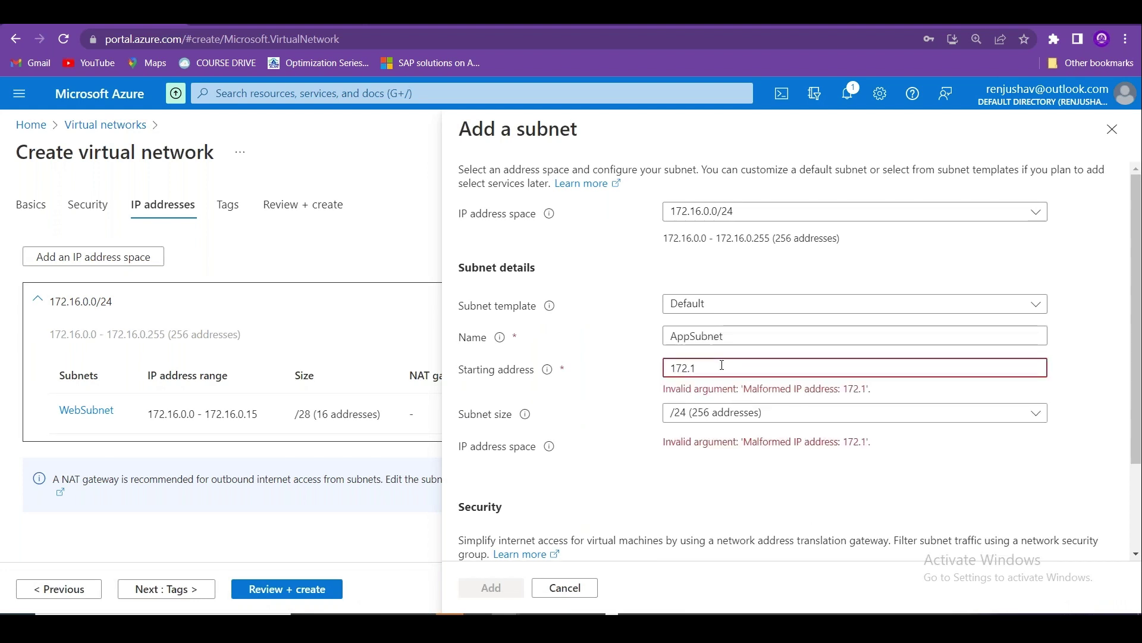
text(6.0)
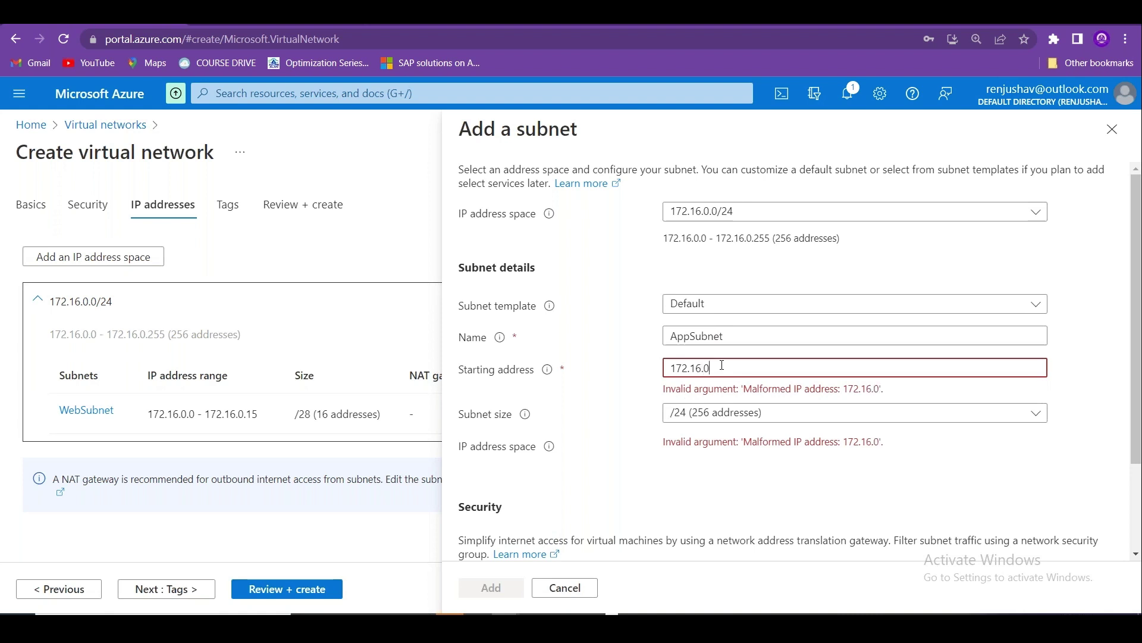
text(.0)
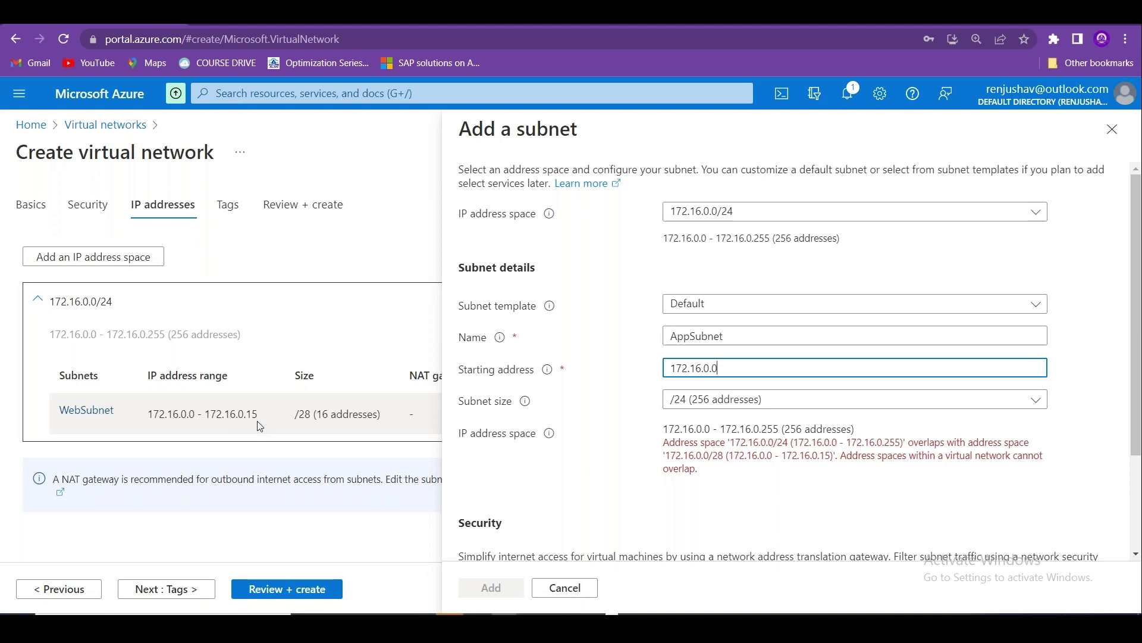
key(BackSpace)
text(16)
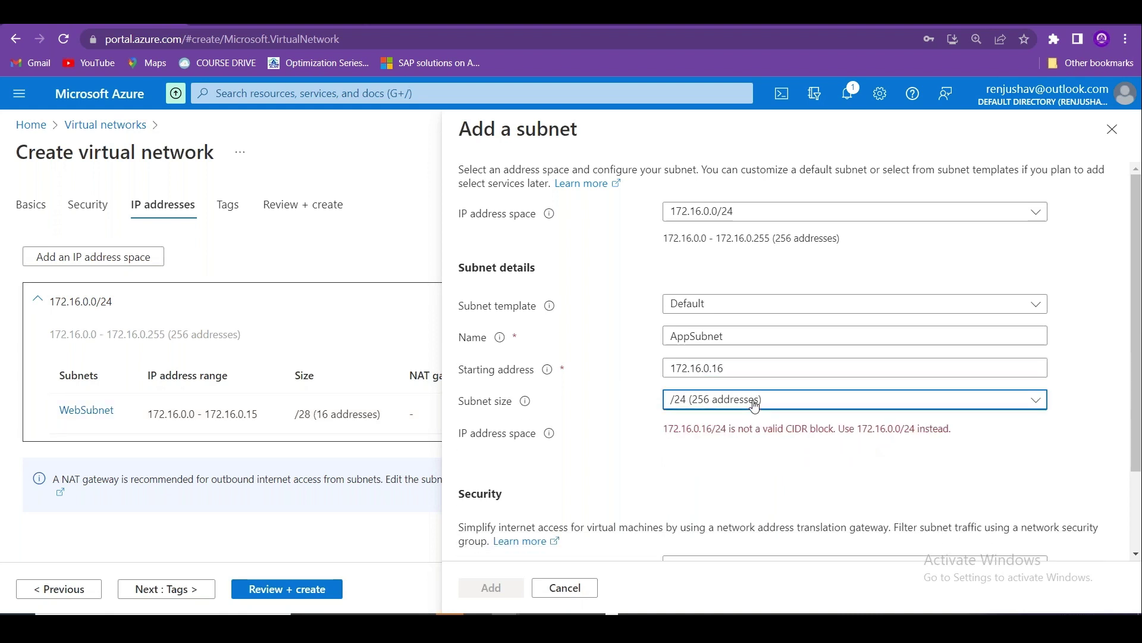
click(755, 400)
click(519, 464)
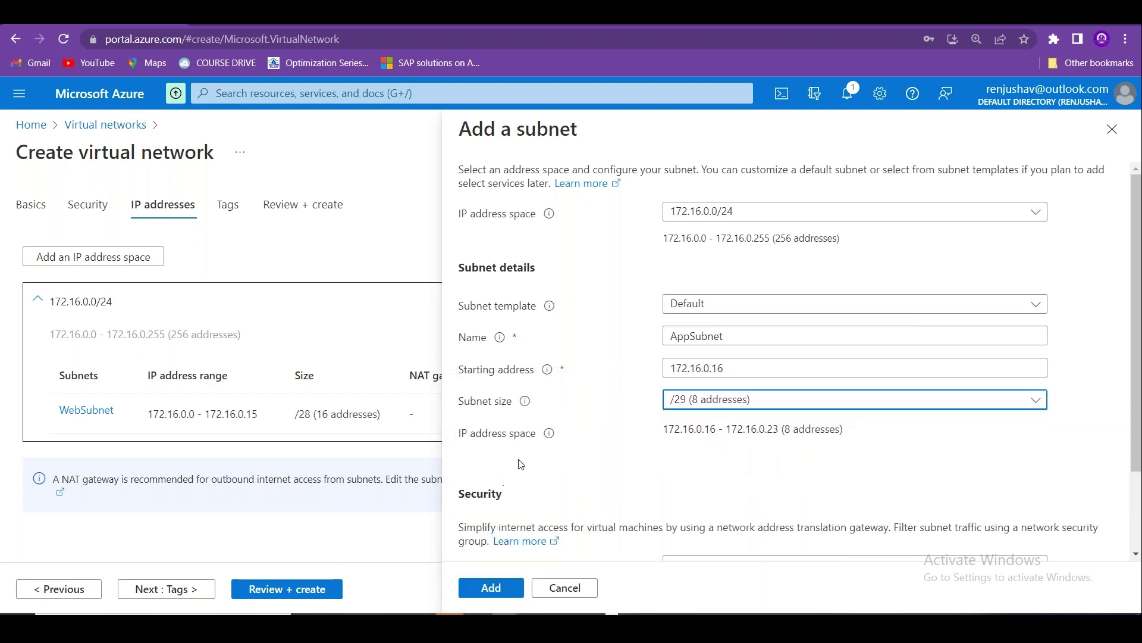
Create a new APP-NSG-01 security group for AppSubnet and add the subnet.
scroll(952, 452, down, 2)
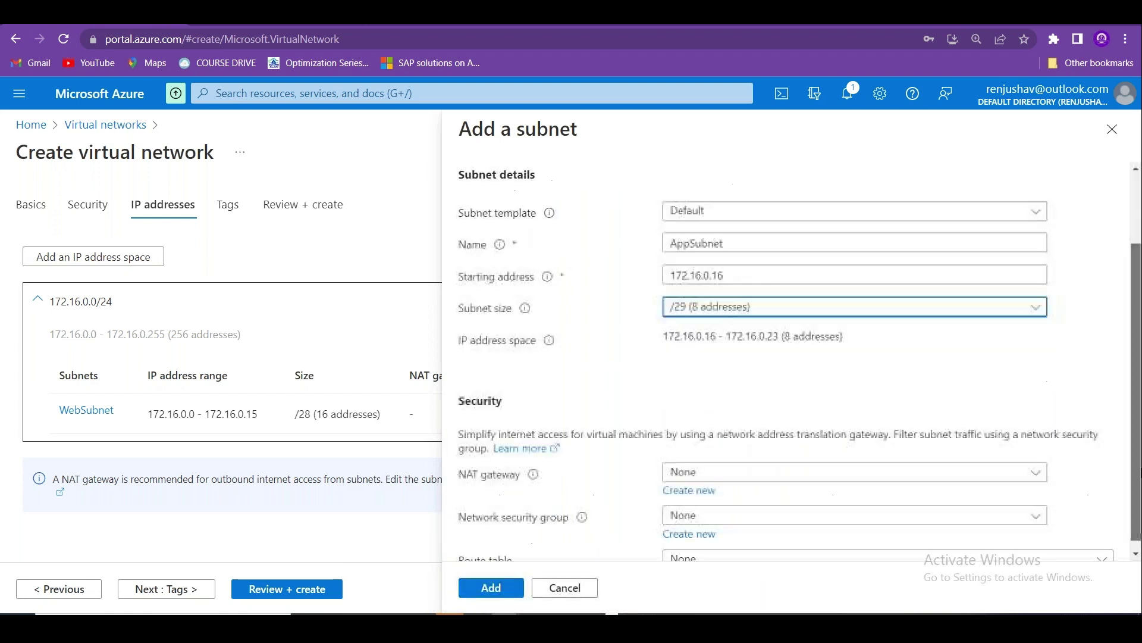
click(707, 525)
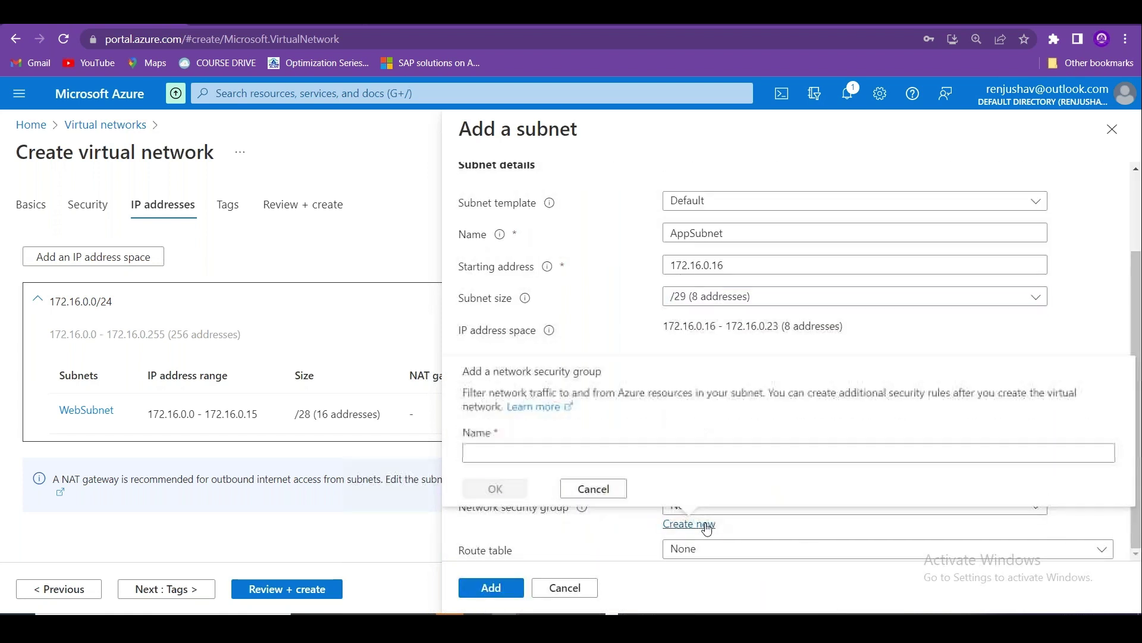
click(566, 450)
text(W)
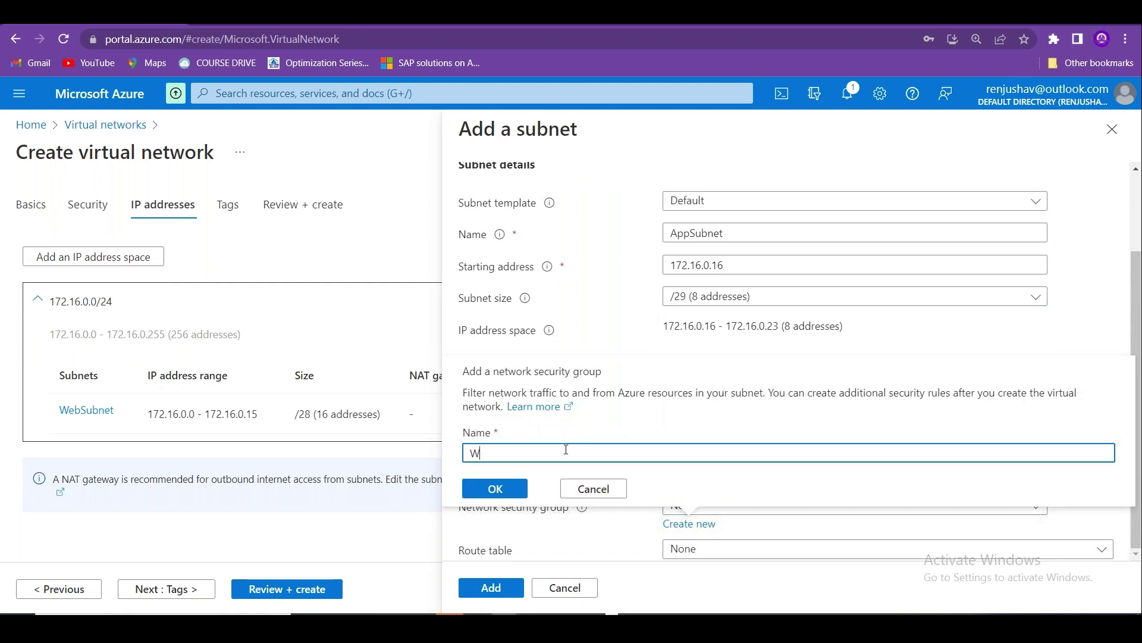
text(PP-NSG-01)
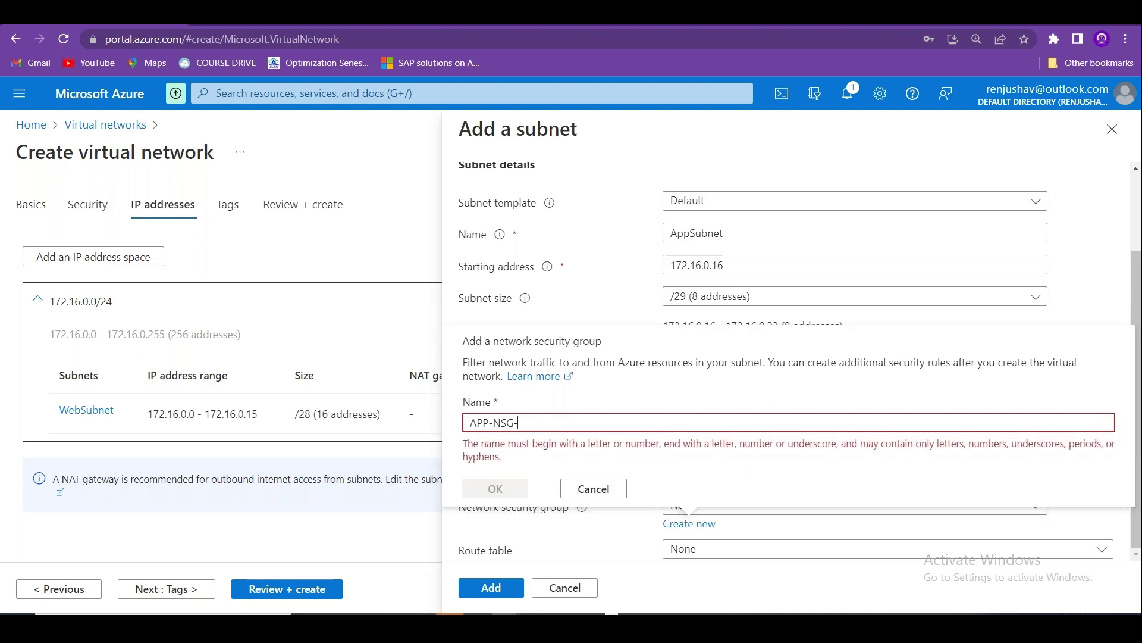
click(493, 491)
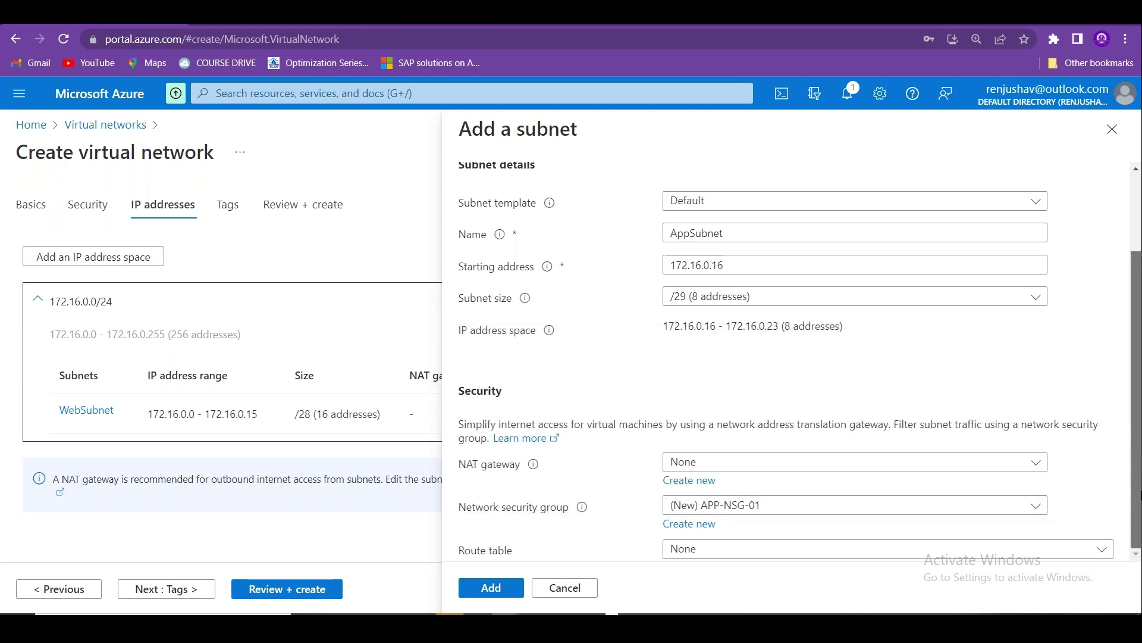
click(505, 589)
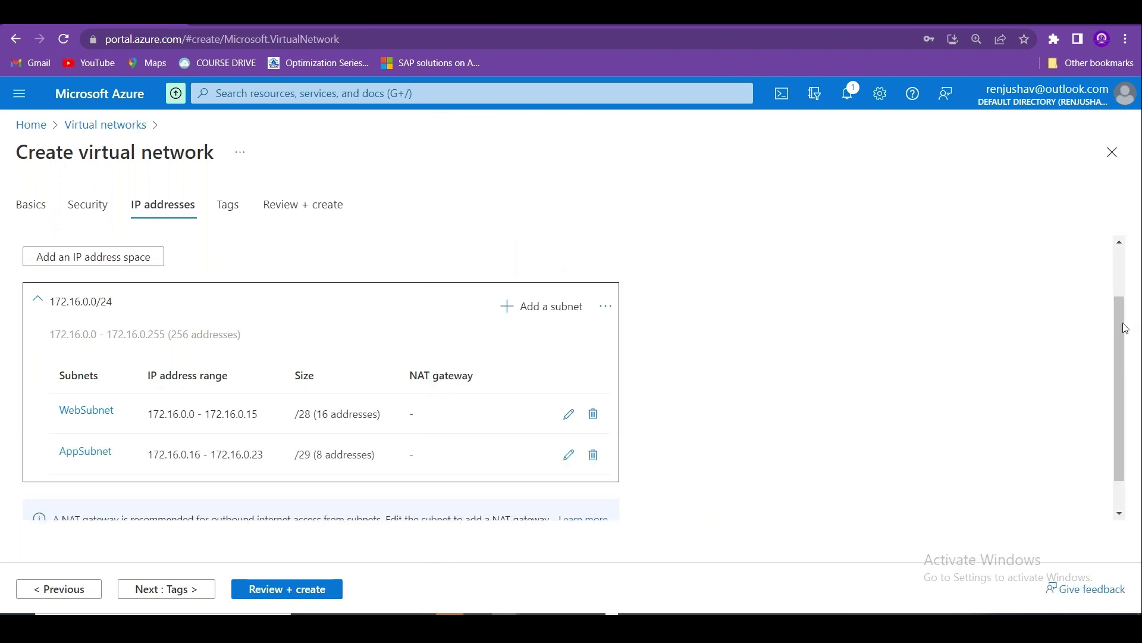
scroll(1126, 328, down, 1)
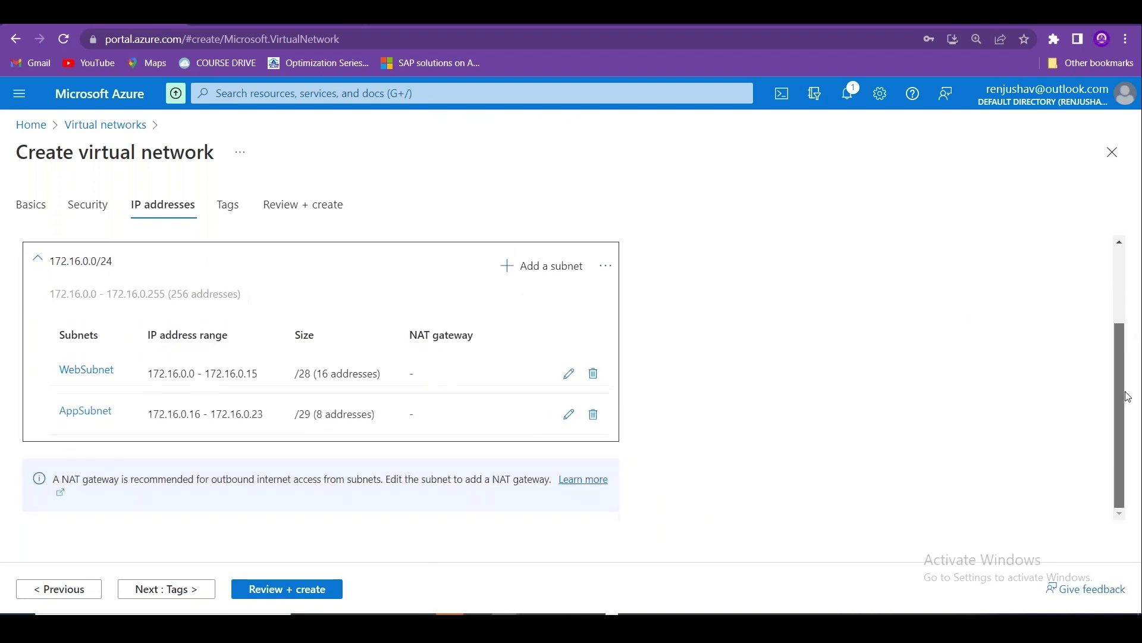
Define a new subnet DBSubnet starting at 172.16.0.24 with size /30 (4 addresses).
click(536, 265)
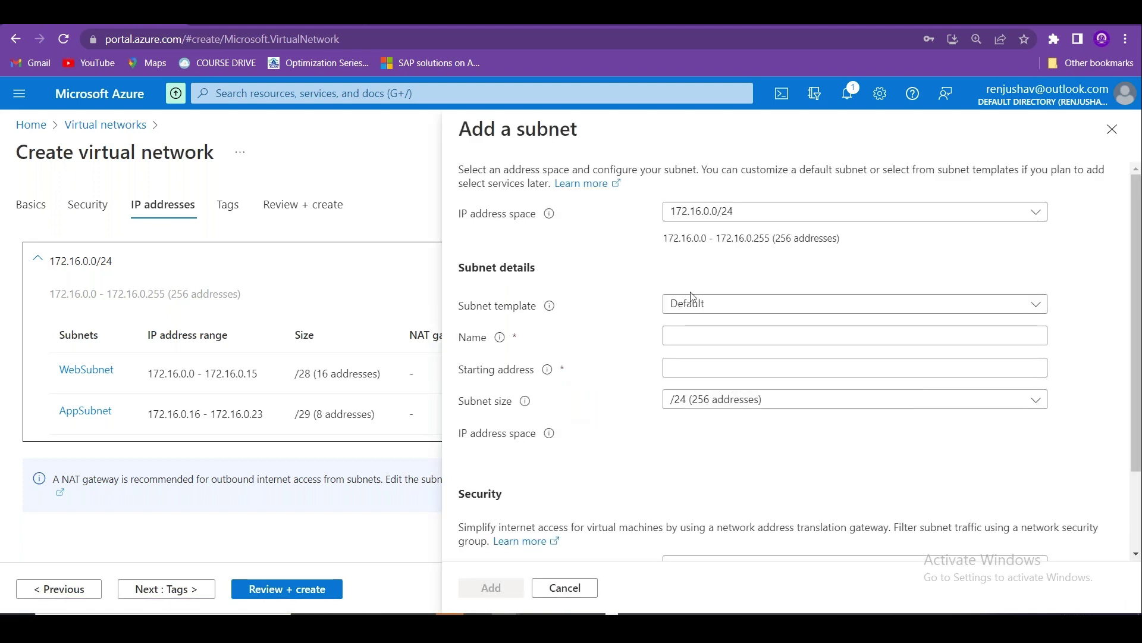
click(720, 333)
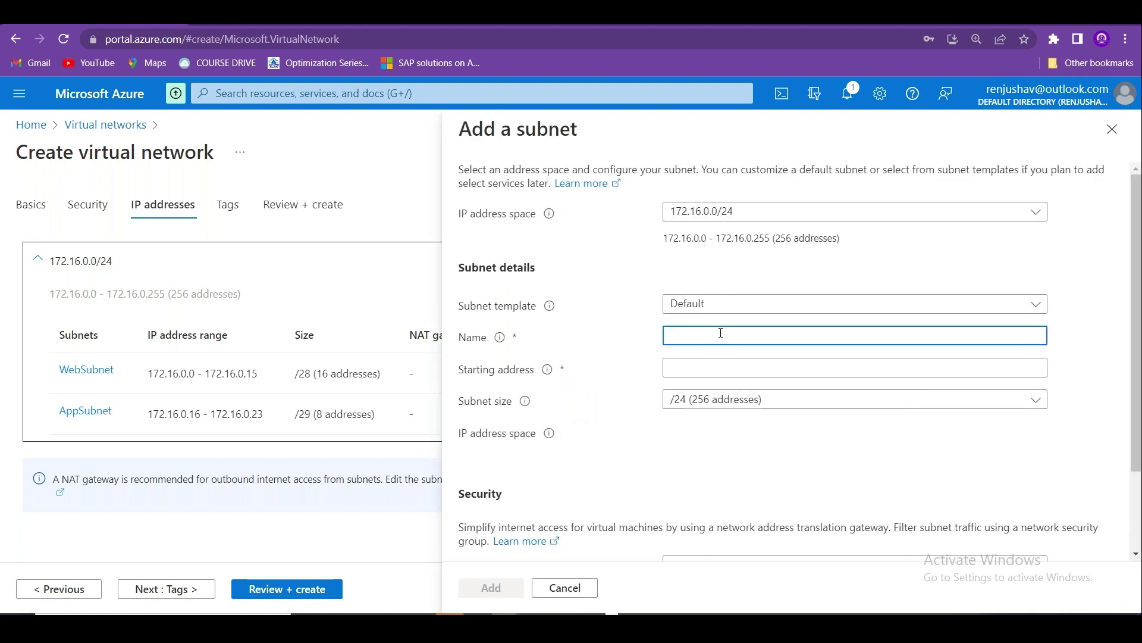
text(ba)
text(ubnet)
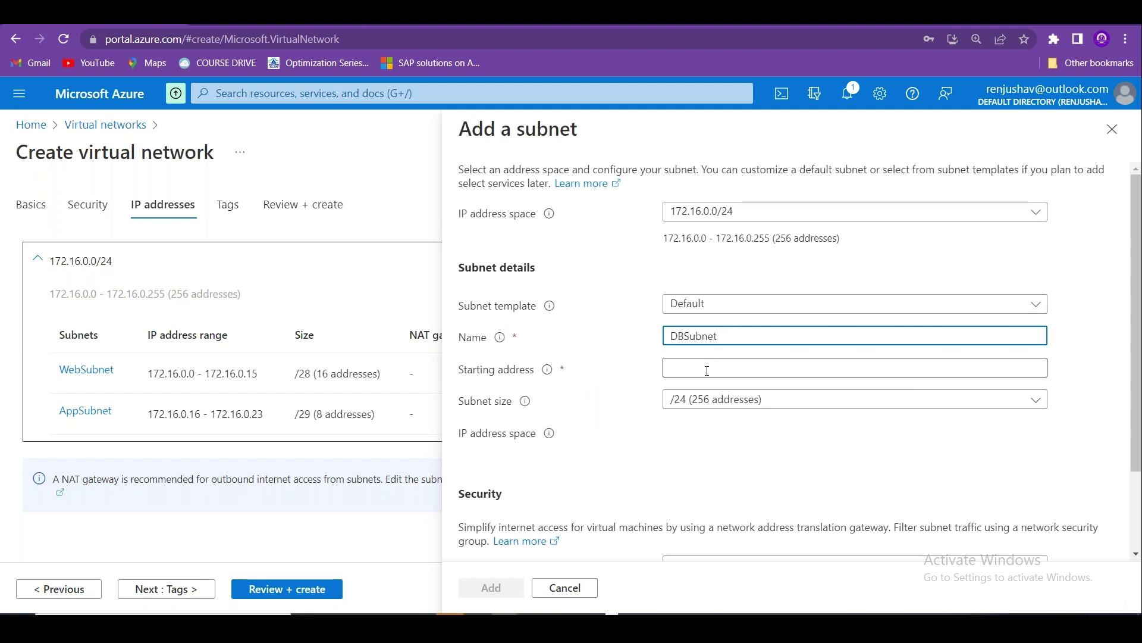
click(705, 368)
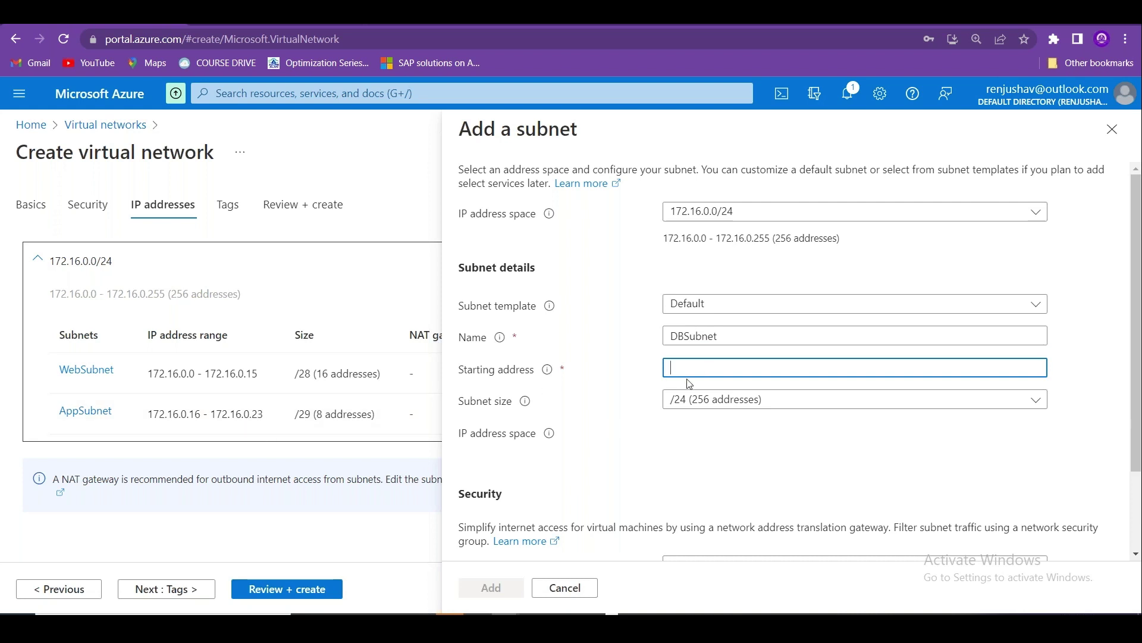
text(172.)
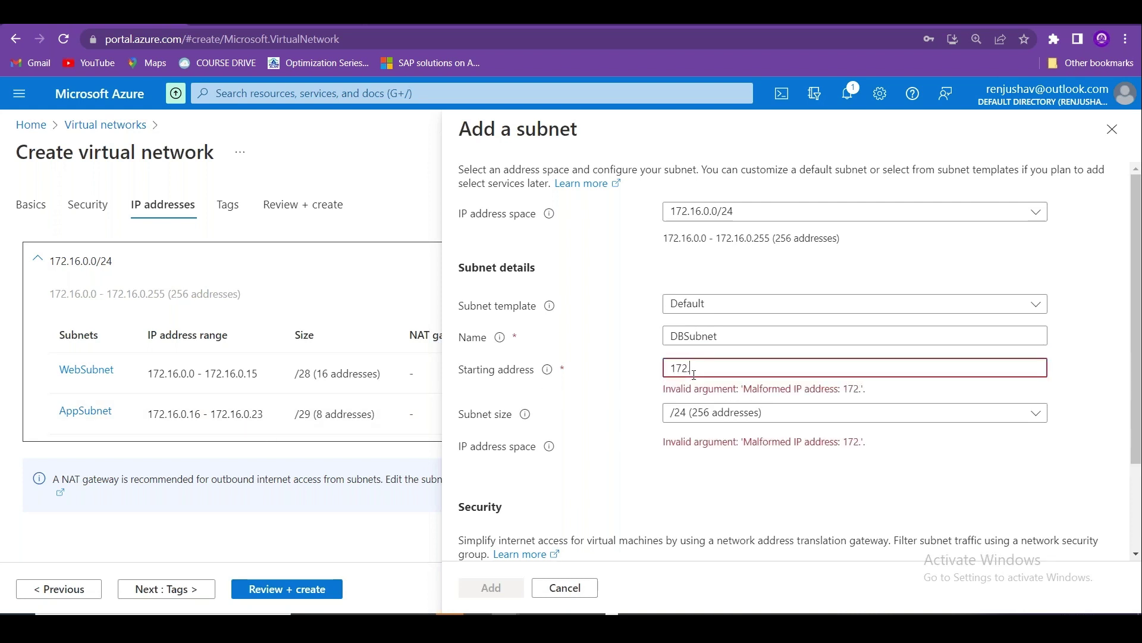
text(16.0.24)
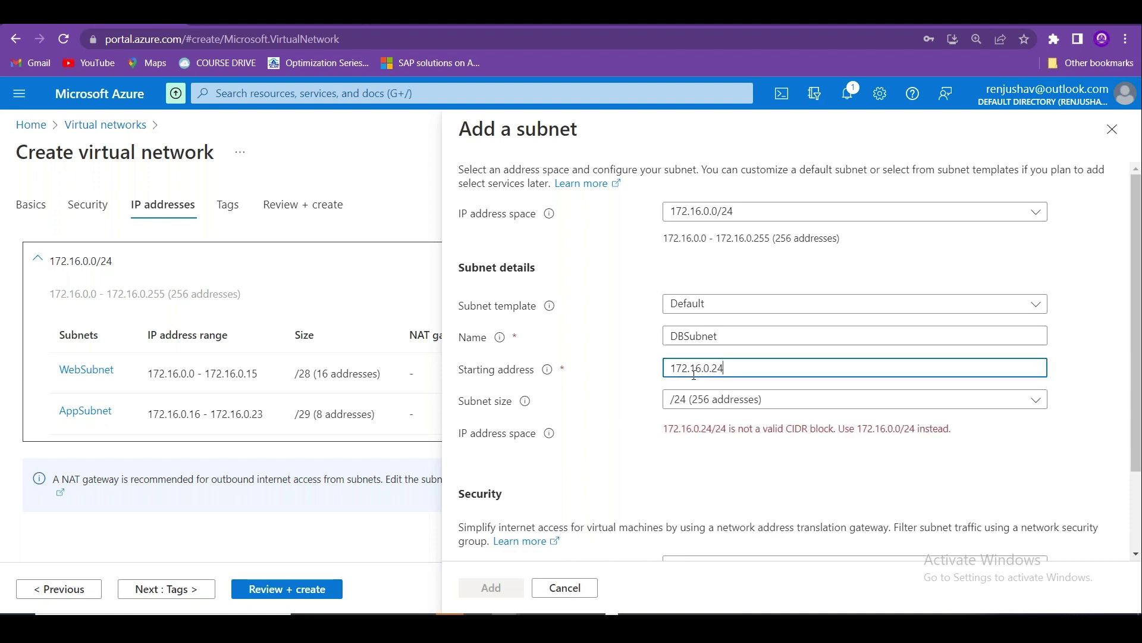
click(676, 397)
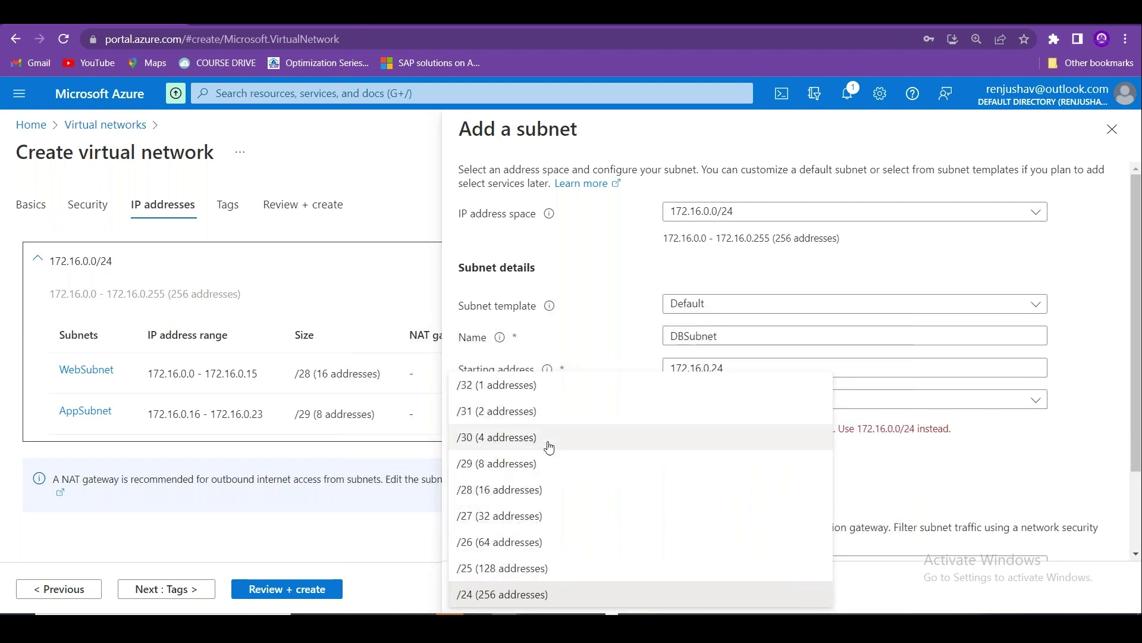
click(549, 437)
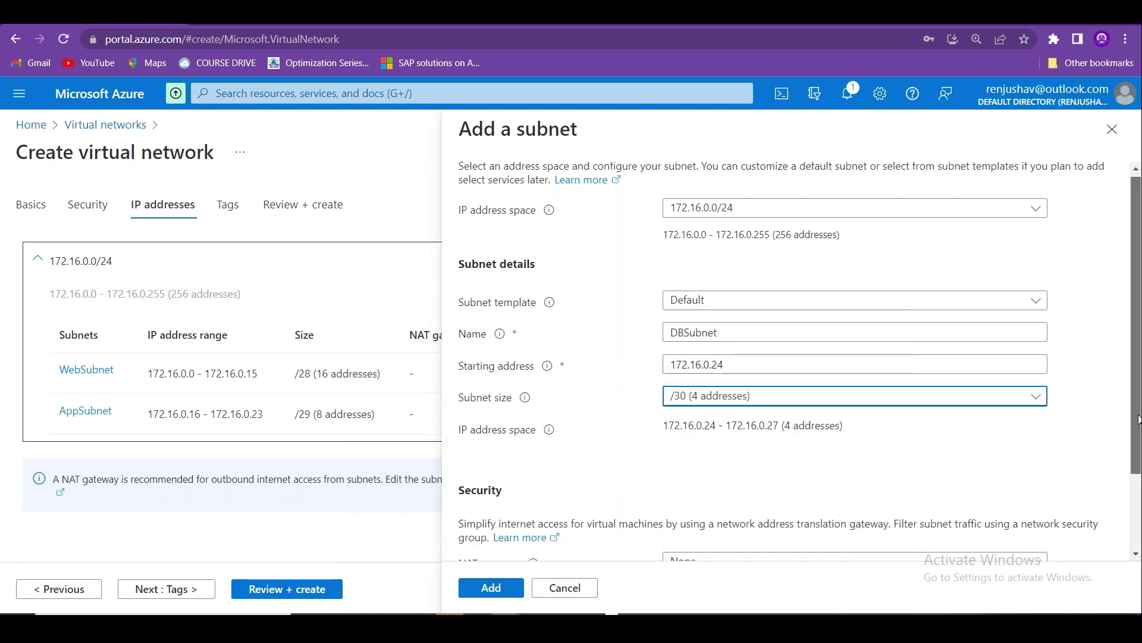
Attach DB-NSG-01 to DBSubnet, add it, and check the subnet address counts.
scroll(1136, 494, down, 2)
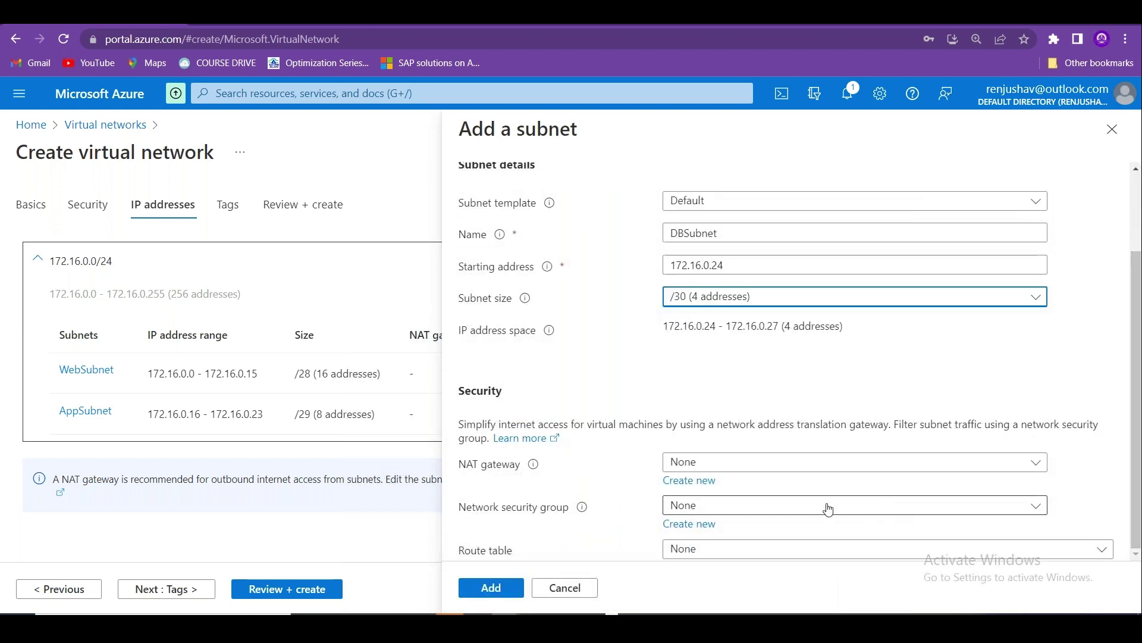
click(791, 506)
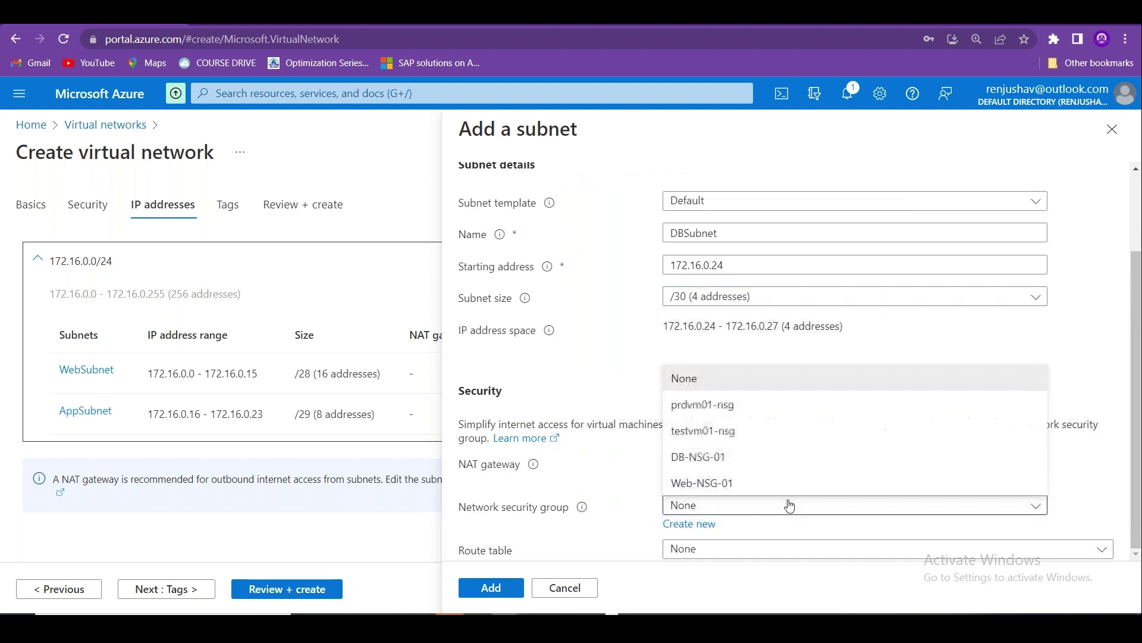
click(702, 456)
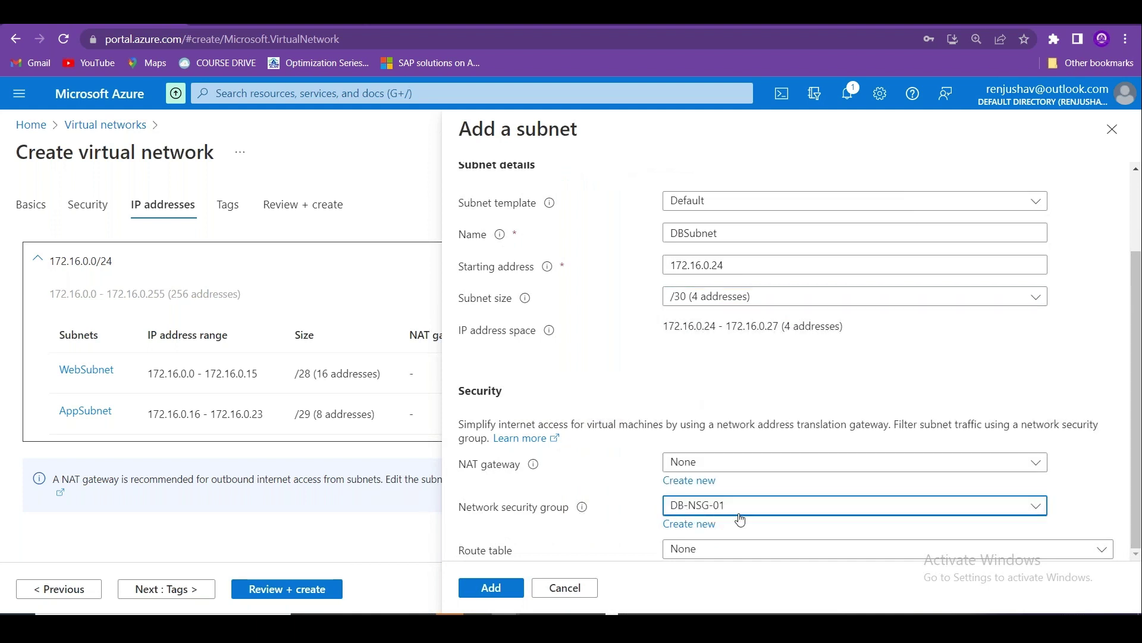
click(484, 588)
scroll(1125, 347, down, 1)
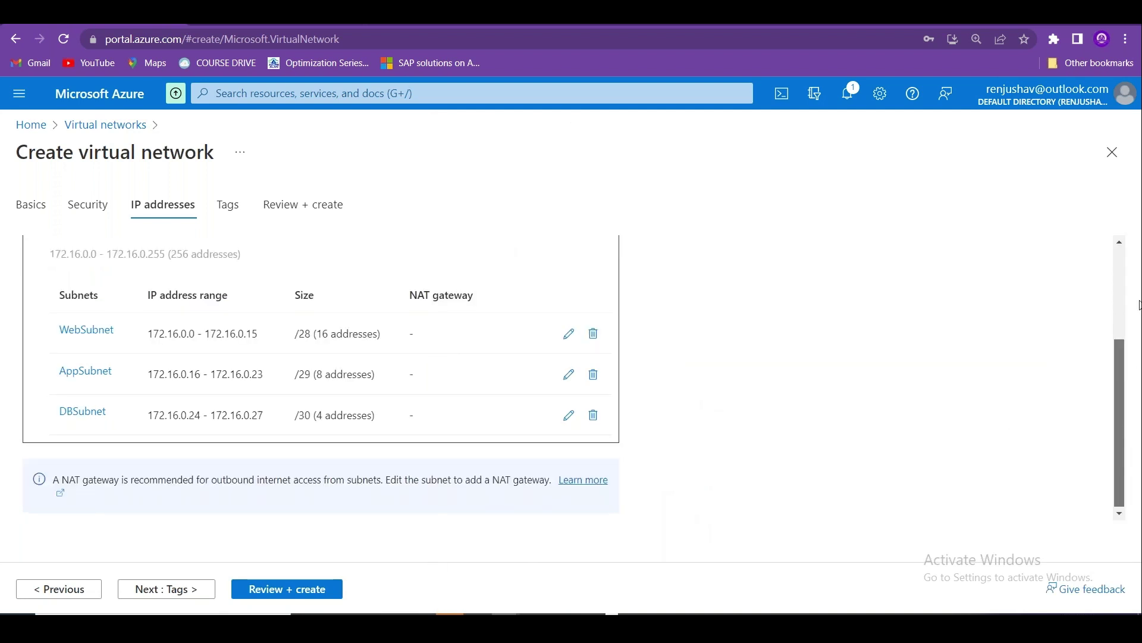
scroll(1042, 369, up, 3)
scroll(966, 391, down, 3)
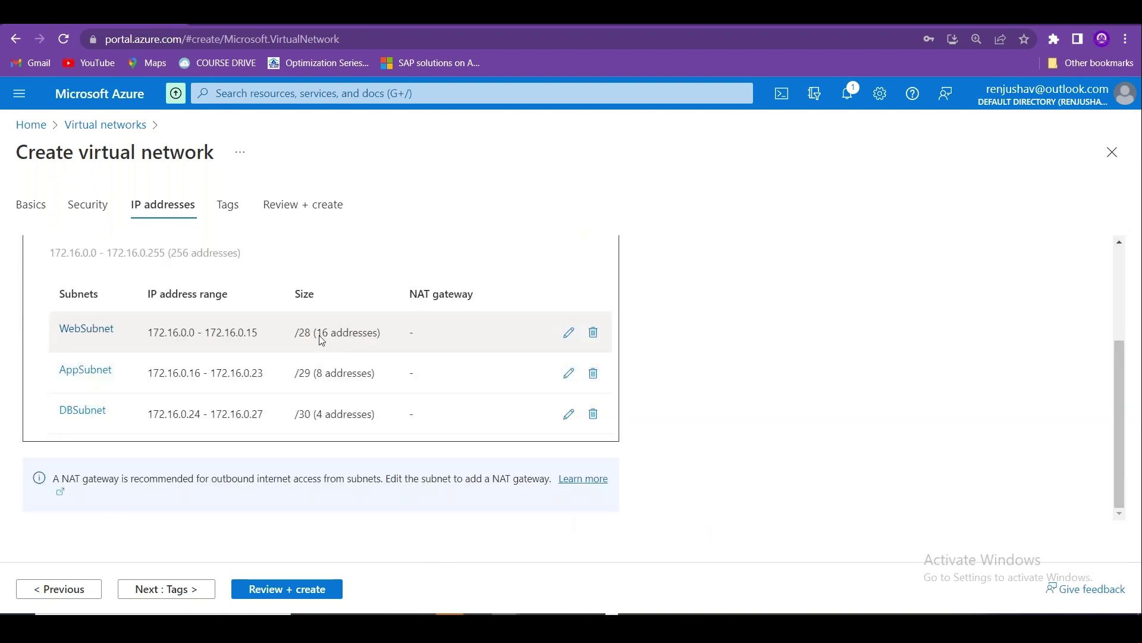
drag(337, 333, 317, 373)
Look over the three subnet sizes and proceed to Review + create for the virtual network.
drag(337, 412, 311, 413)
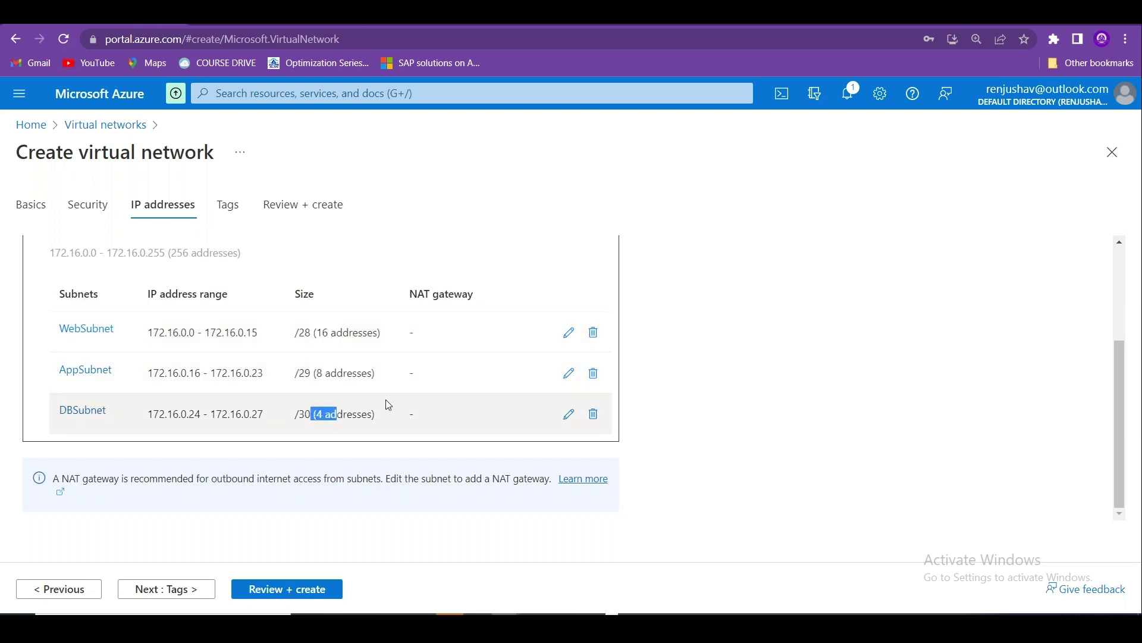
scroll(1123, 431, up, 3)
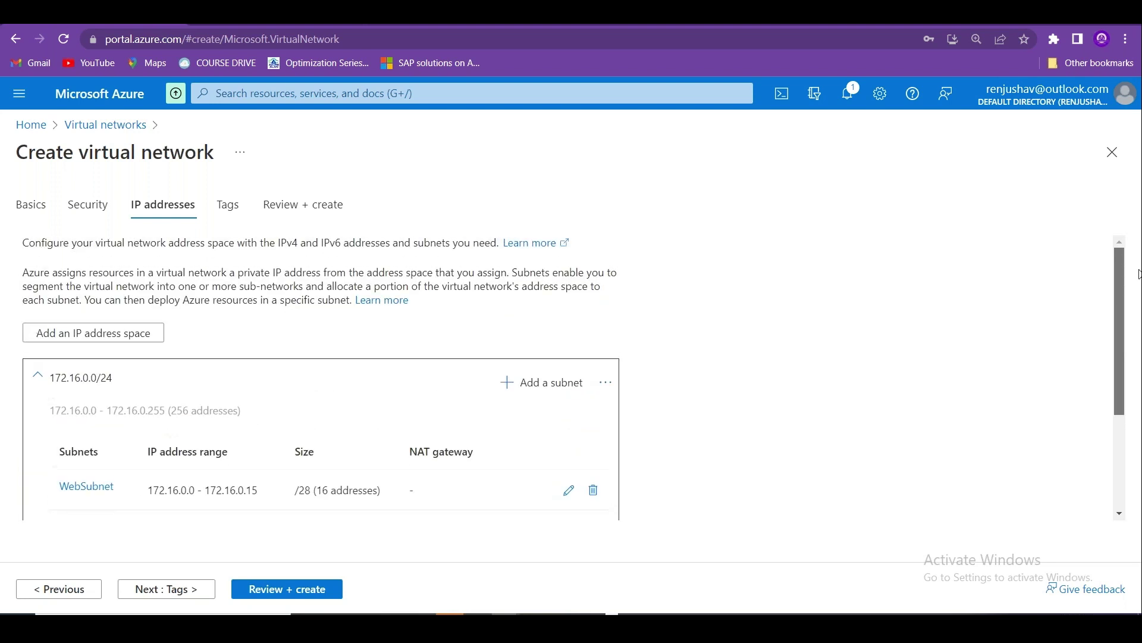
click(272, 591)
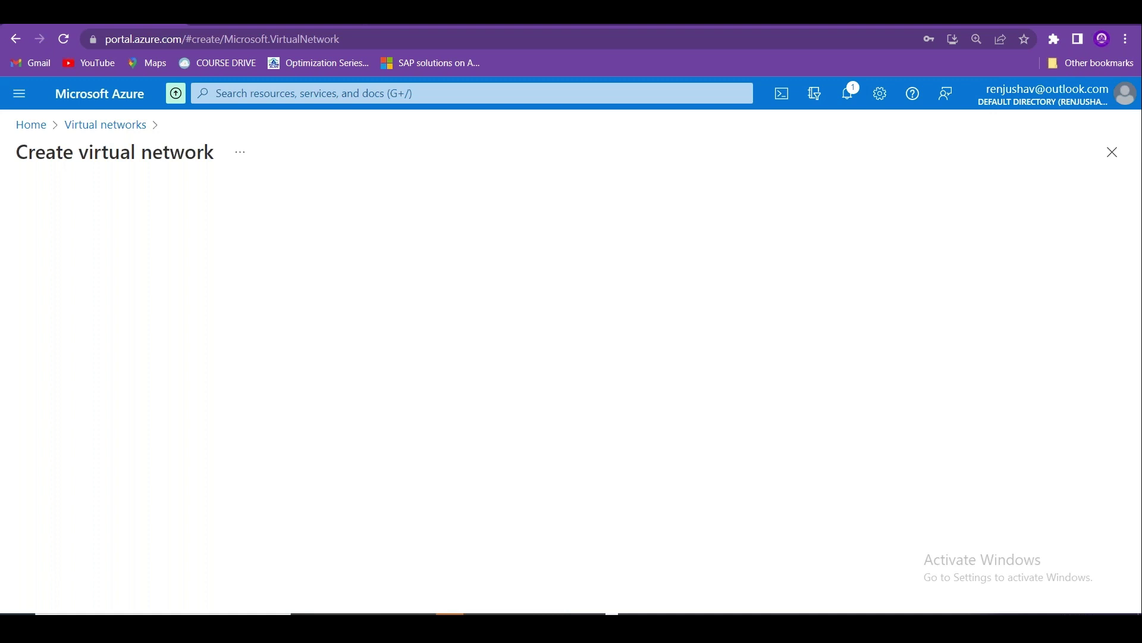
In the AZURE_NETWORK workbook's Example - 1 sheet, confirm /29 gives 8 addresses.
key(alt+Tab)
key(alt+Tab)
key(alt+Tab)
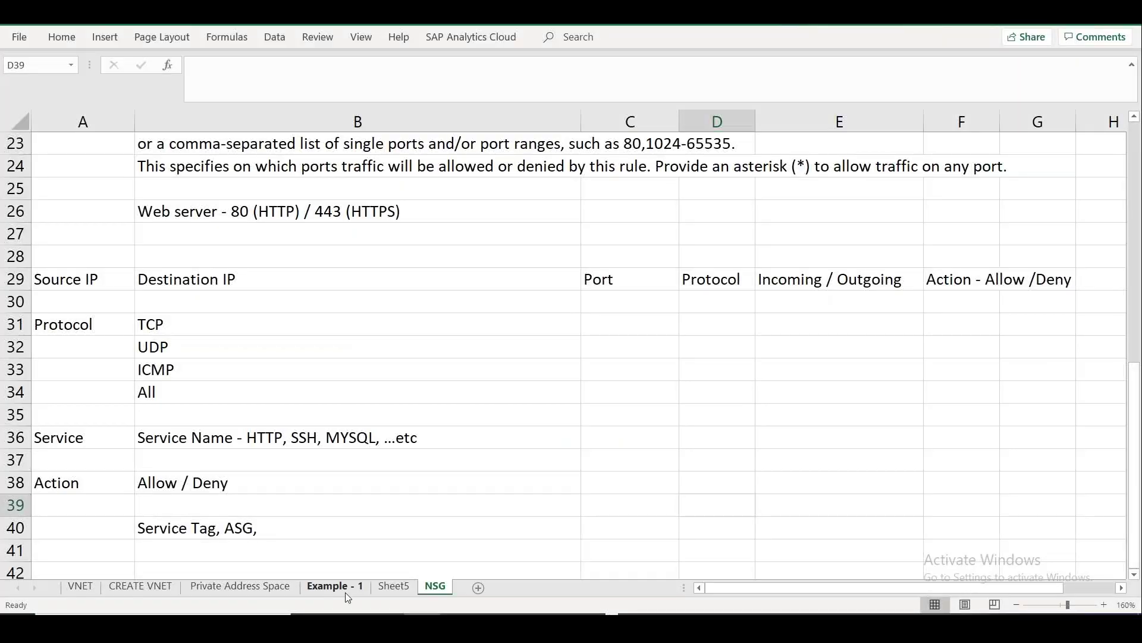
click(329, 585)
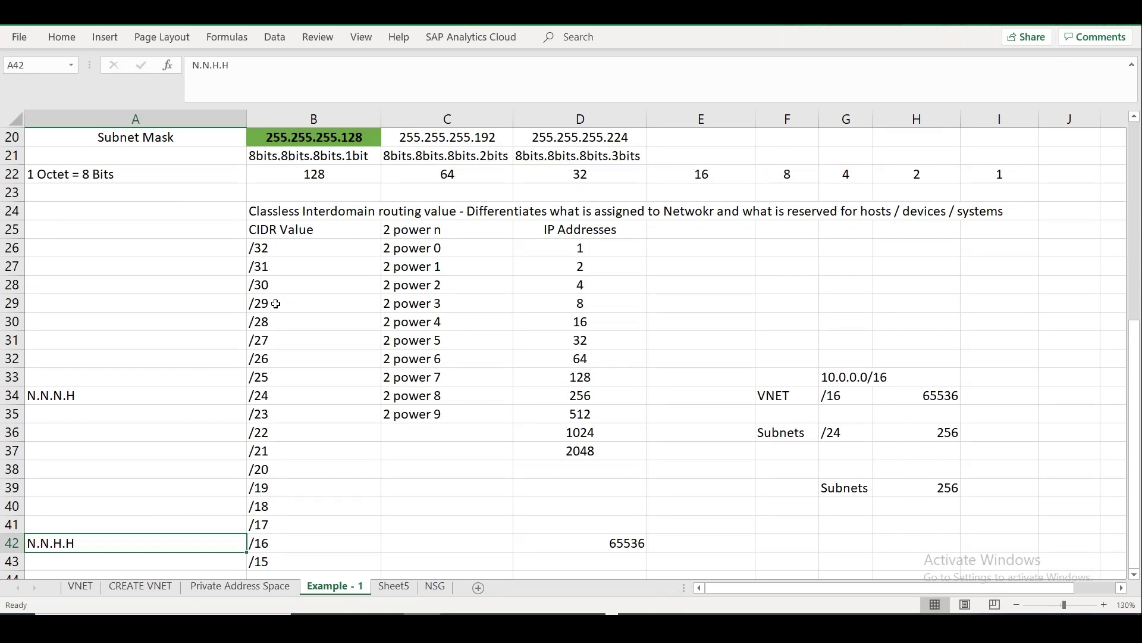
click(276, 304)
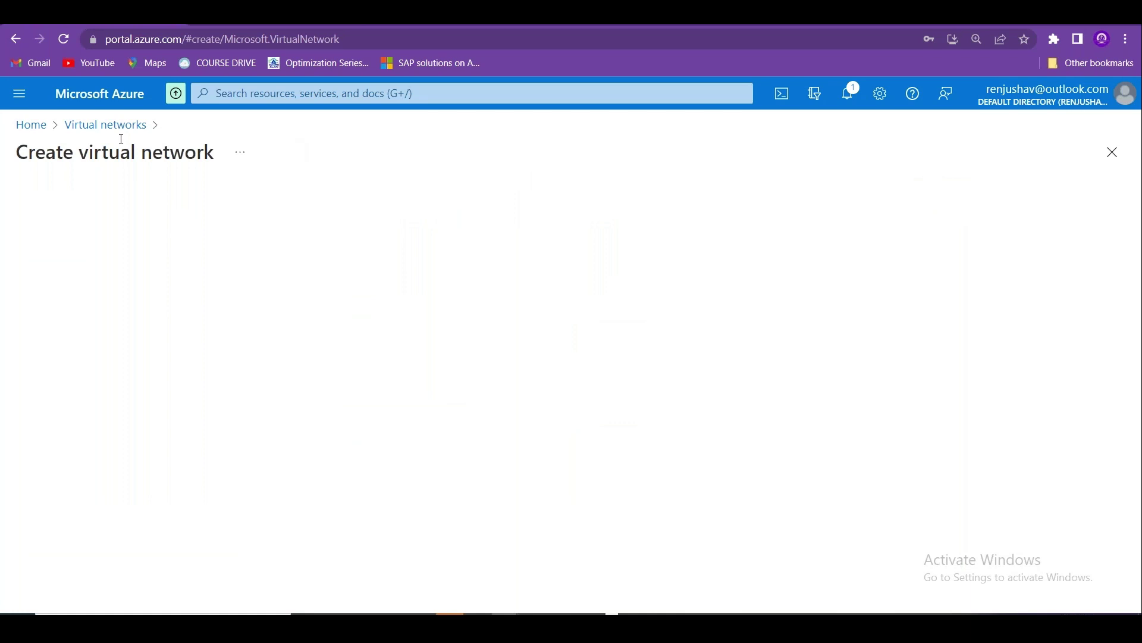
Revisit the virtual networks list, viewing NOV-VNET-01 and refreshing the list several times.
click(109, 125)
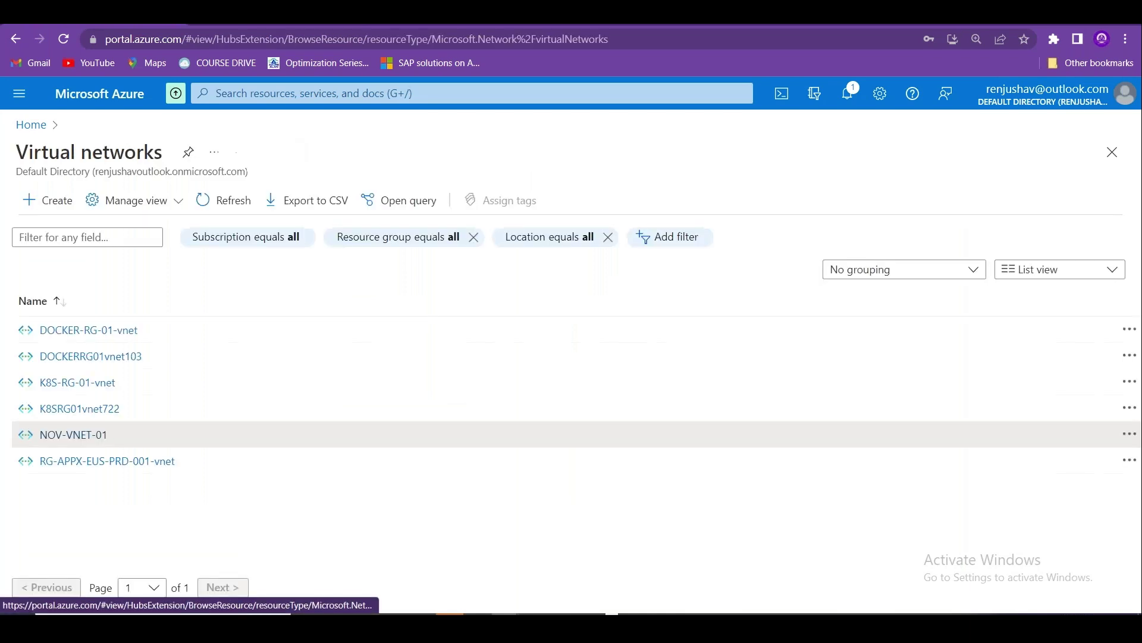
click(92, 435)
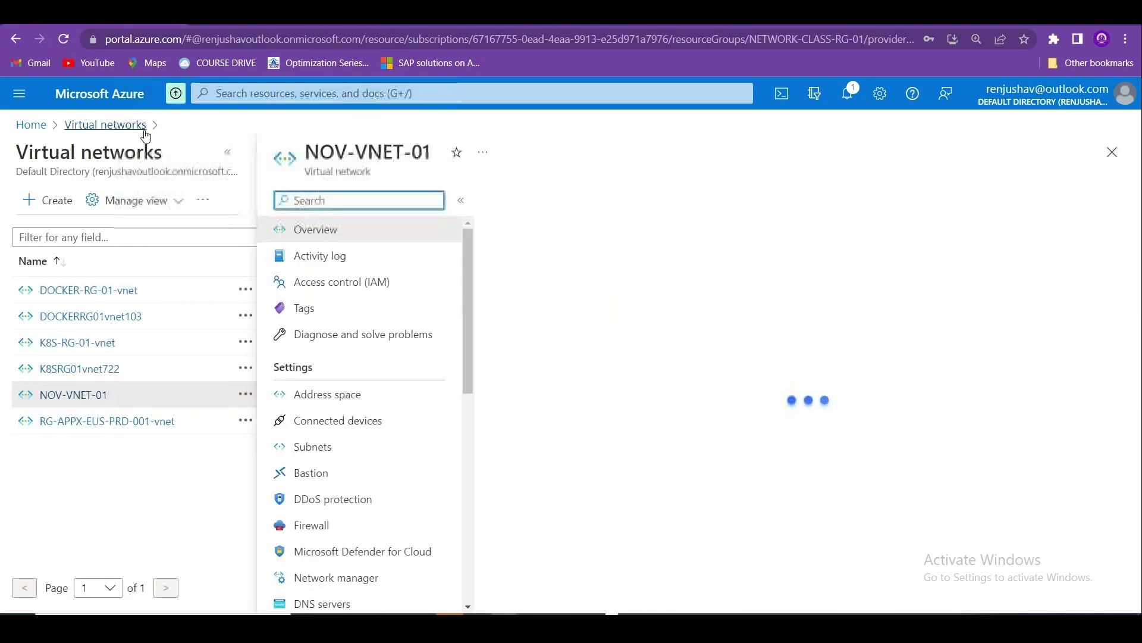
click(113, 124)
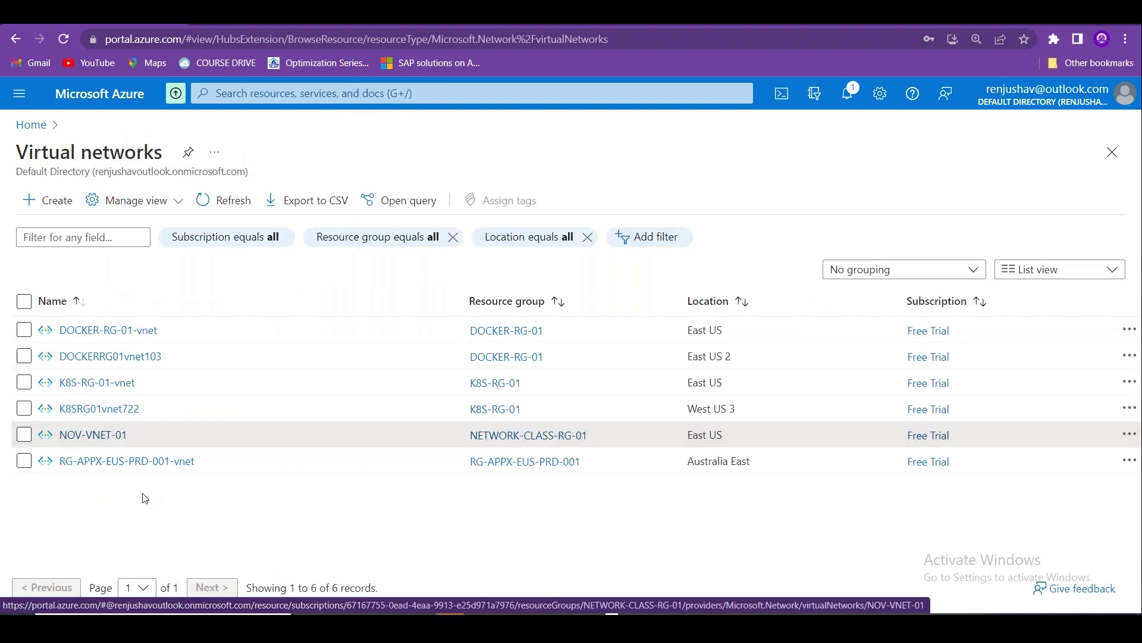
click(225, 200)
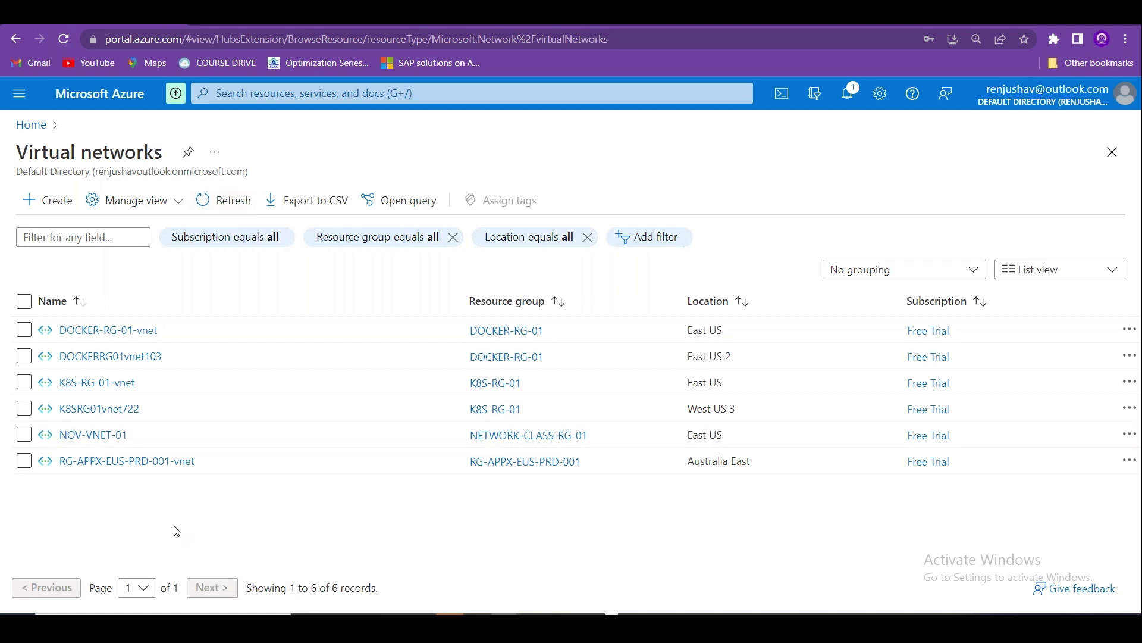
click(221, 199)
click(849, 93)
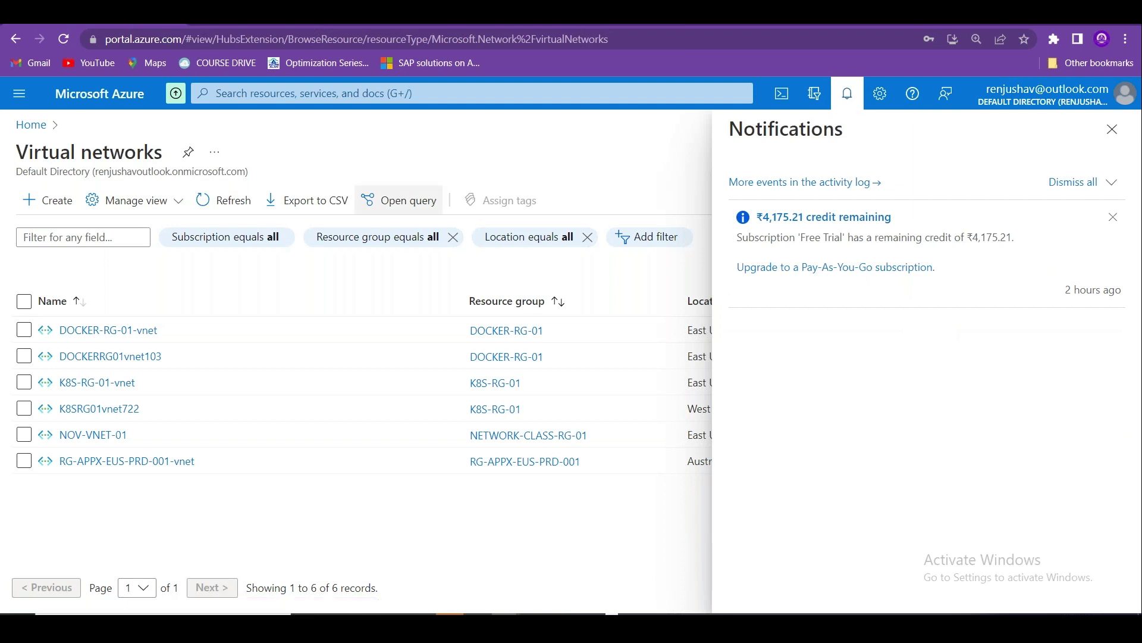
click(226, 204)
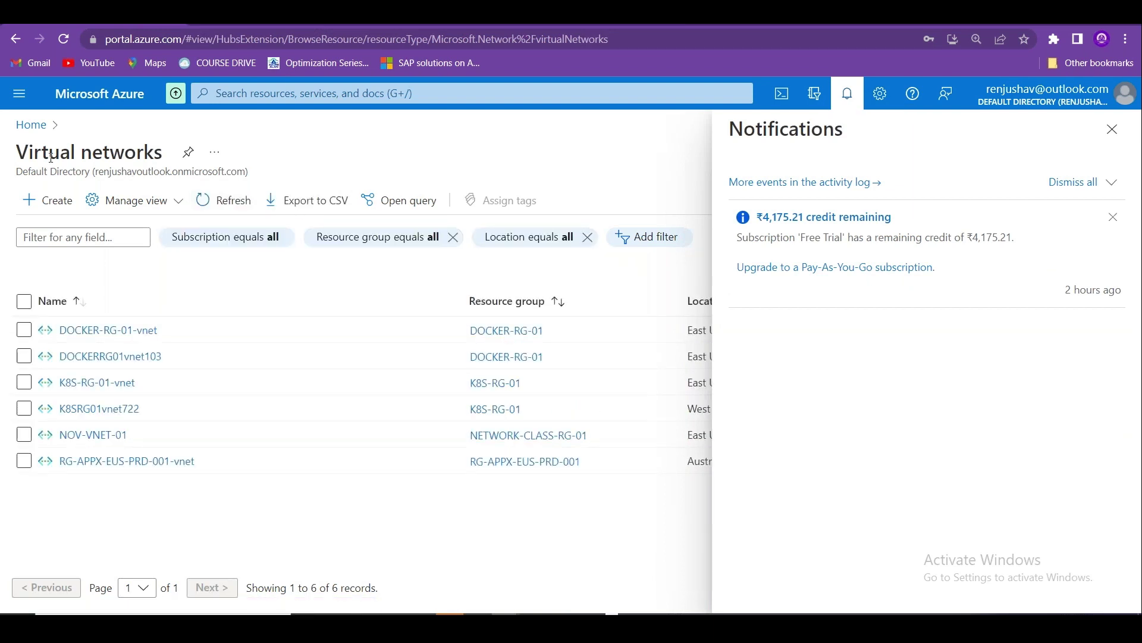
Return to Home, dismiss notifications, and open the Network security groups list.
click(31, 125)
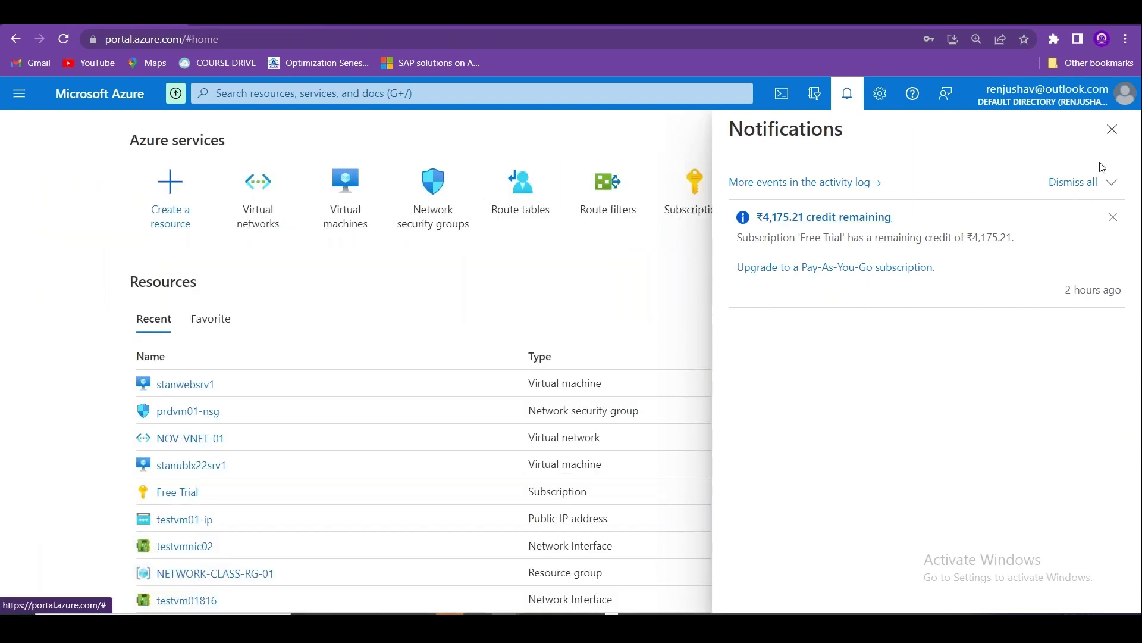
click(1112, 129)
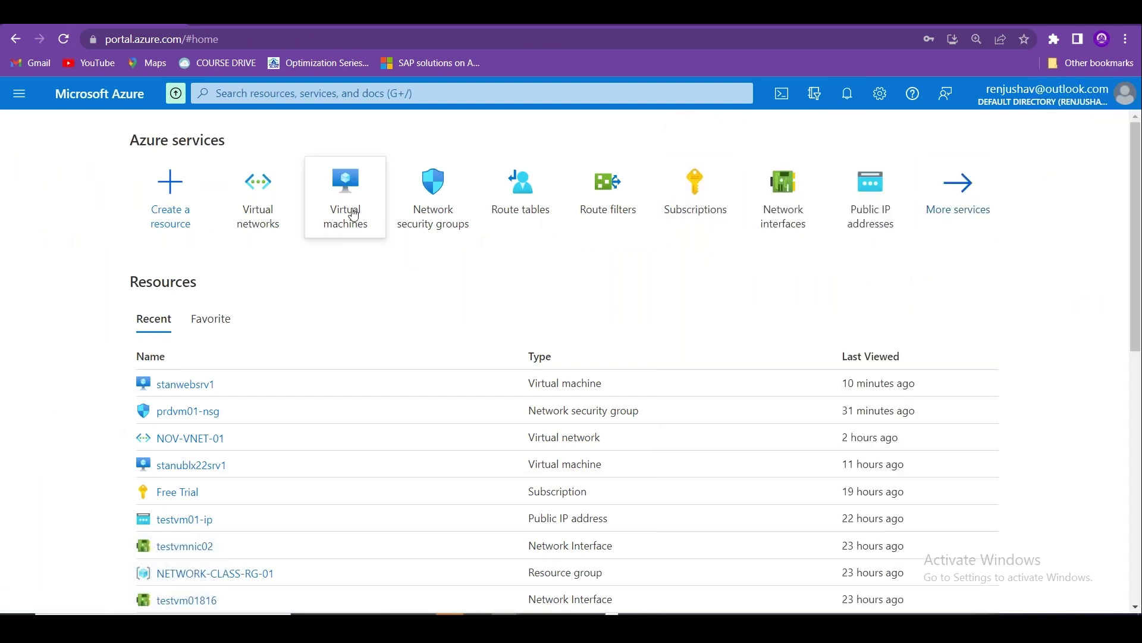
click(431, 214)
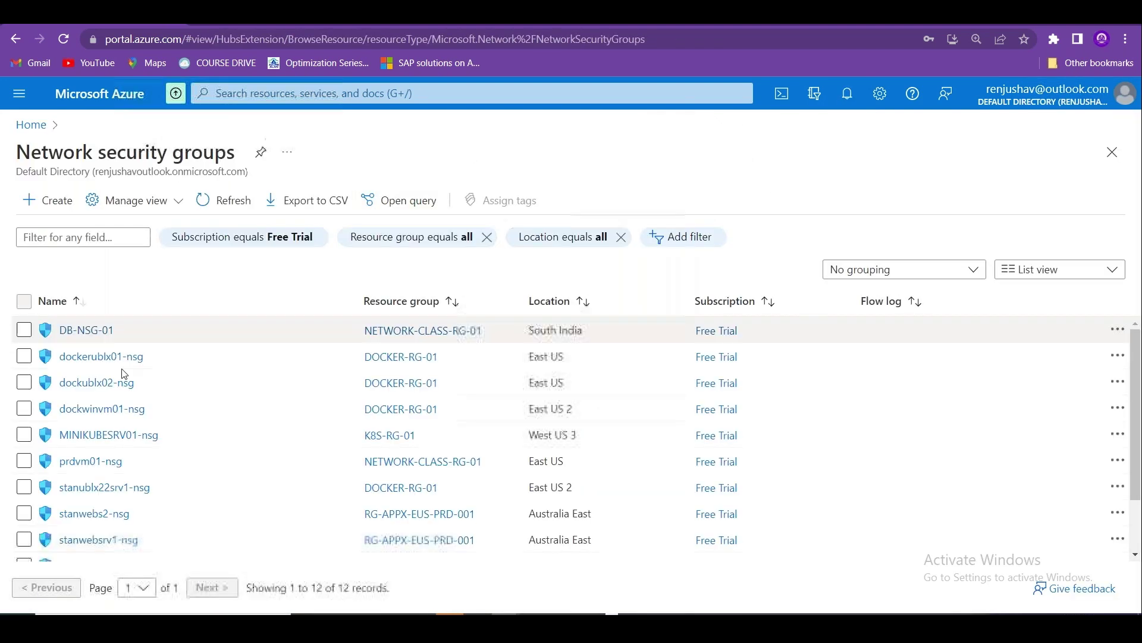
Open the virtual networks list via search, check the subscription filter, and filter names by 'D'.
click(37, 125)
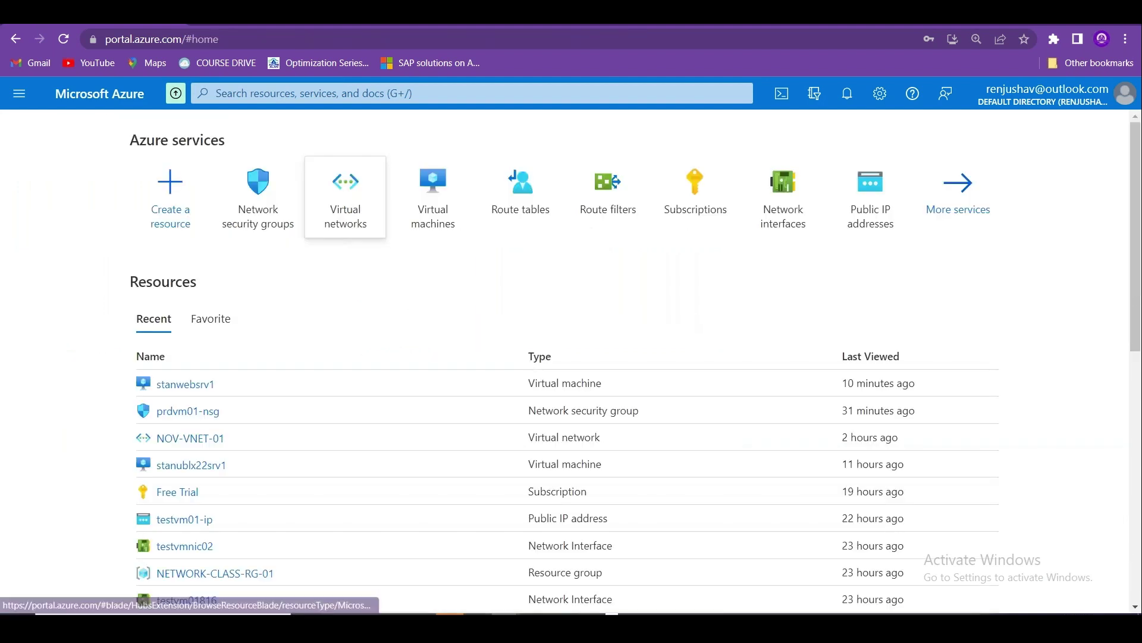
click(289, 96)
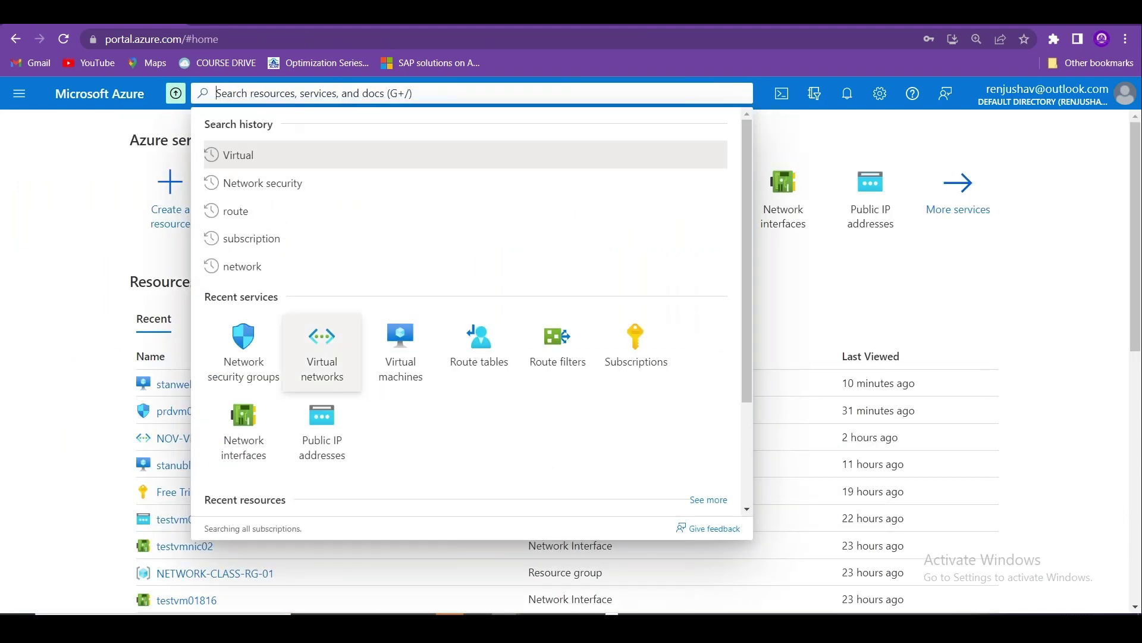
click(322, 351)
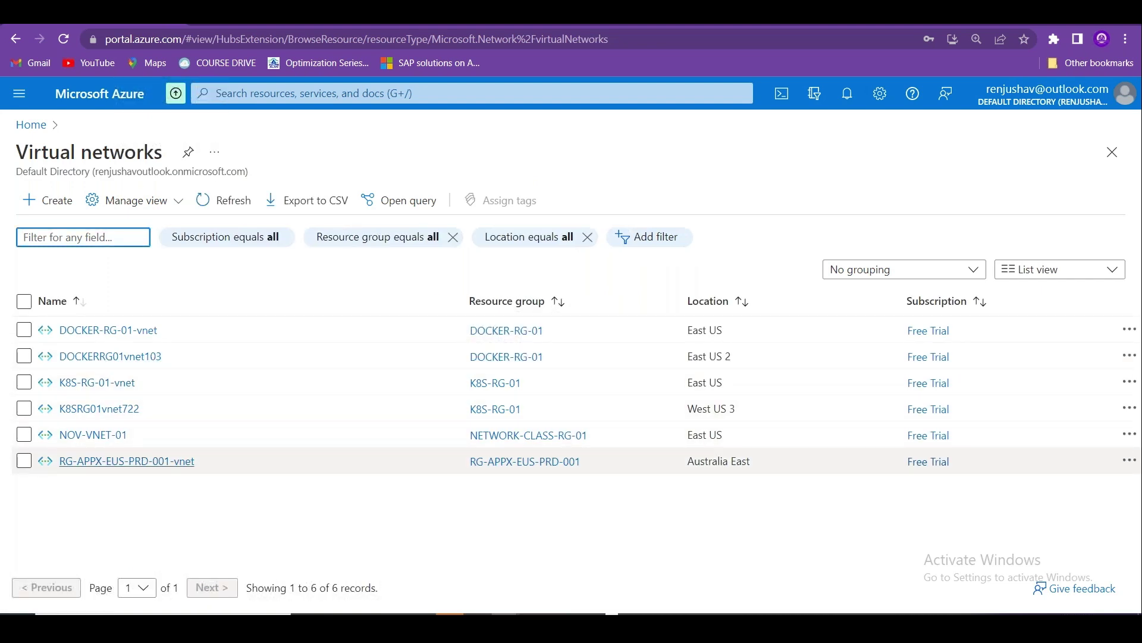
click(251, 243)
click(539, 150)
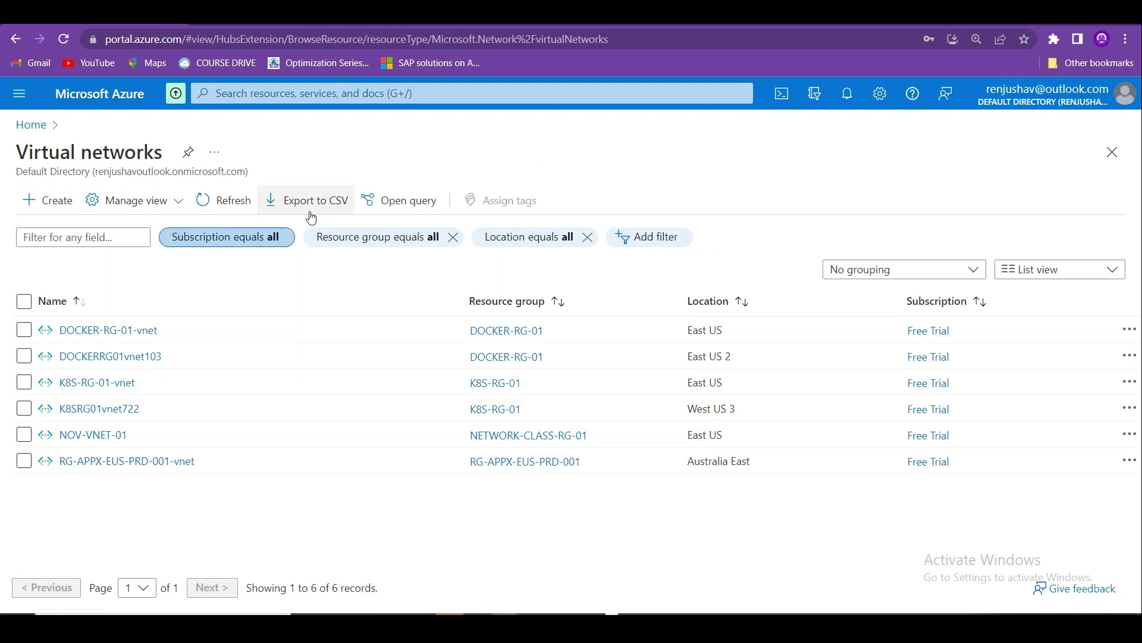
click(117, 241)
text(DEC)
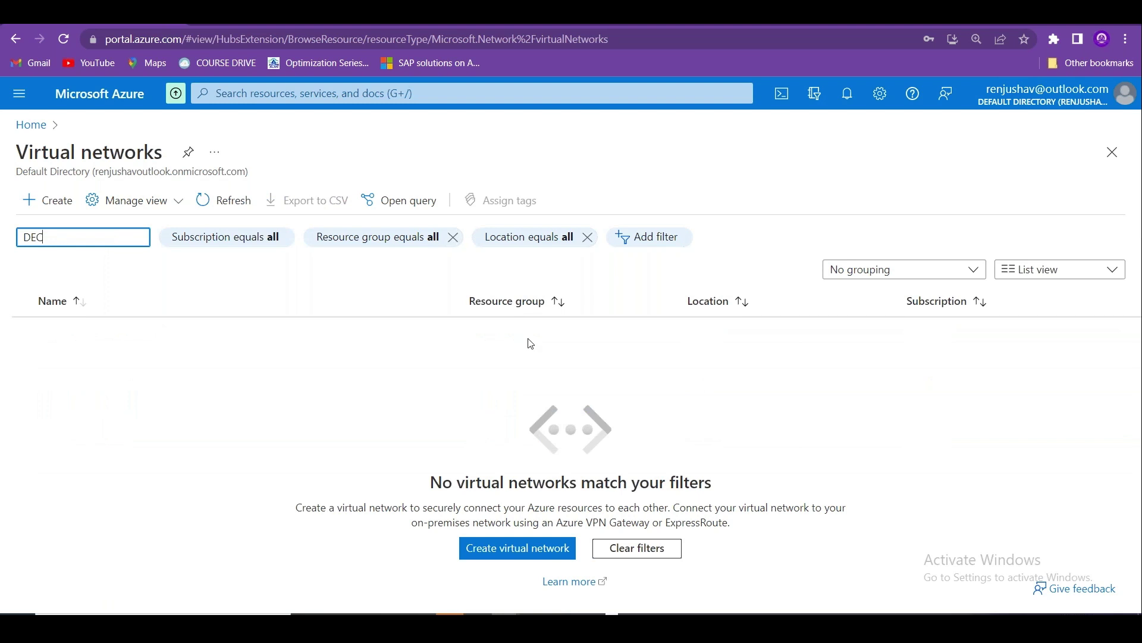
Review the activity log from Notifications, then reopen the Virtual networks list from Home.
click(31, 124)
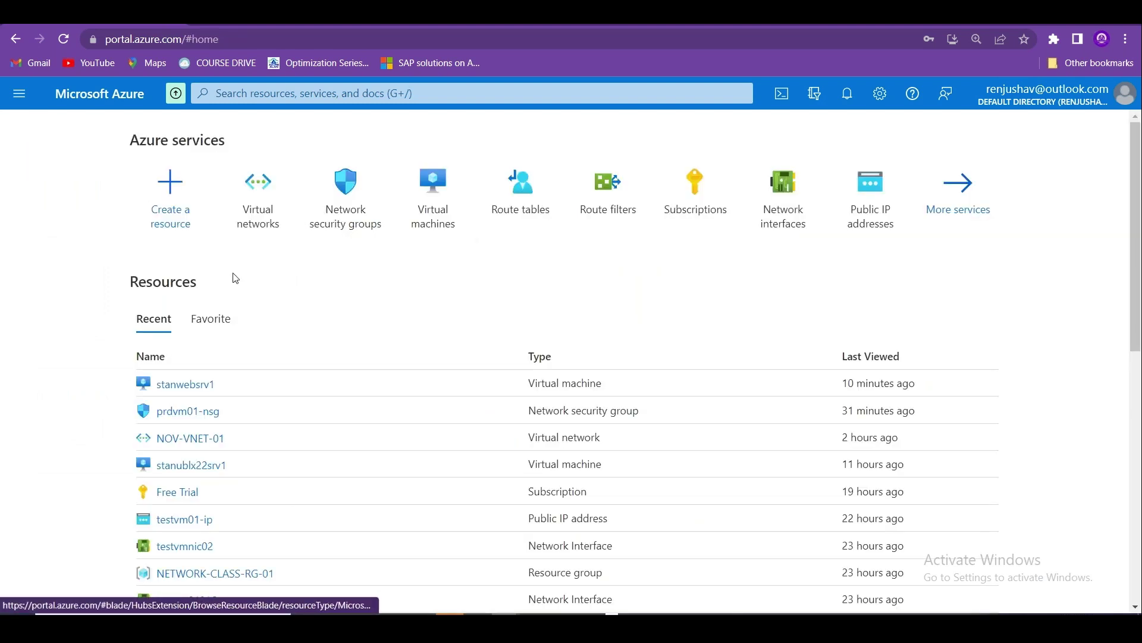
double_click(1134, 281)
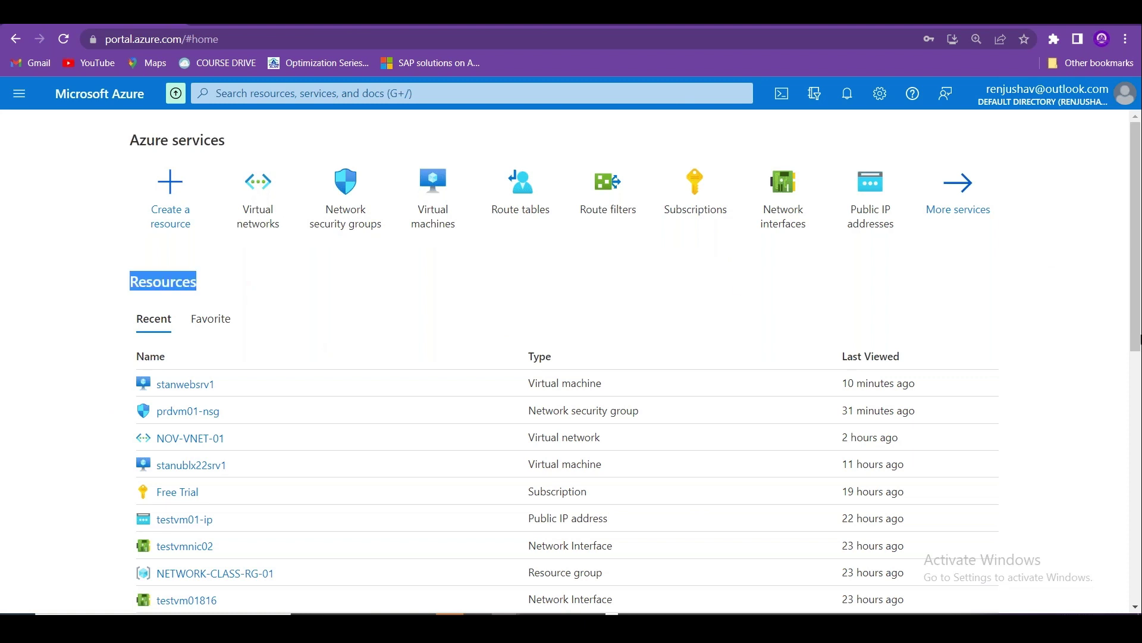
drag(1139, 339, 1083, 342)
click(1083, 342)
drag(1132, 299, 908, 132)
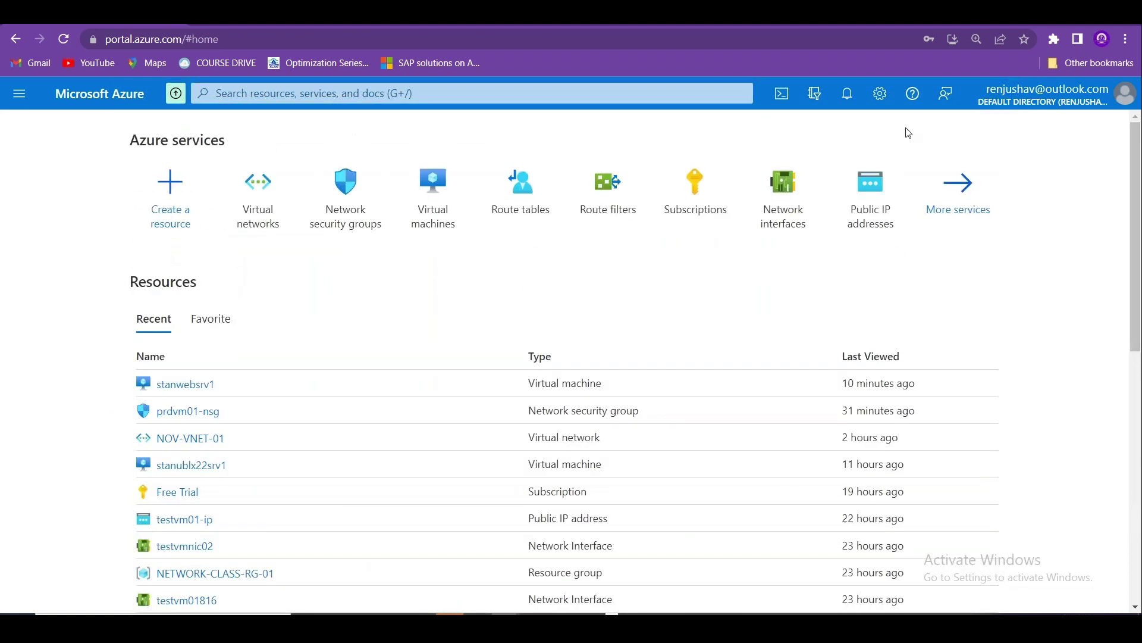
click(845, 99)
click(831, 181)
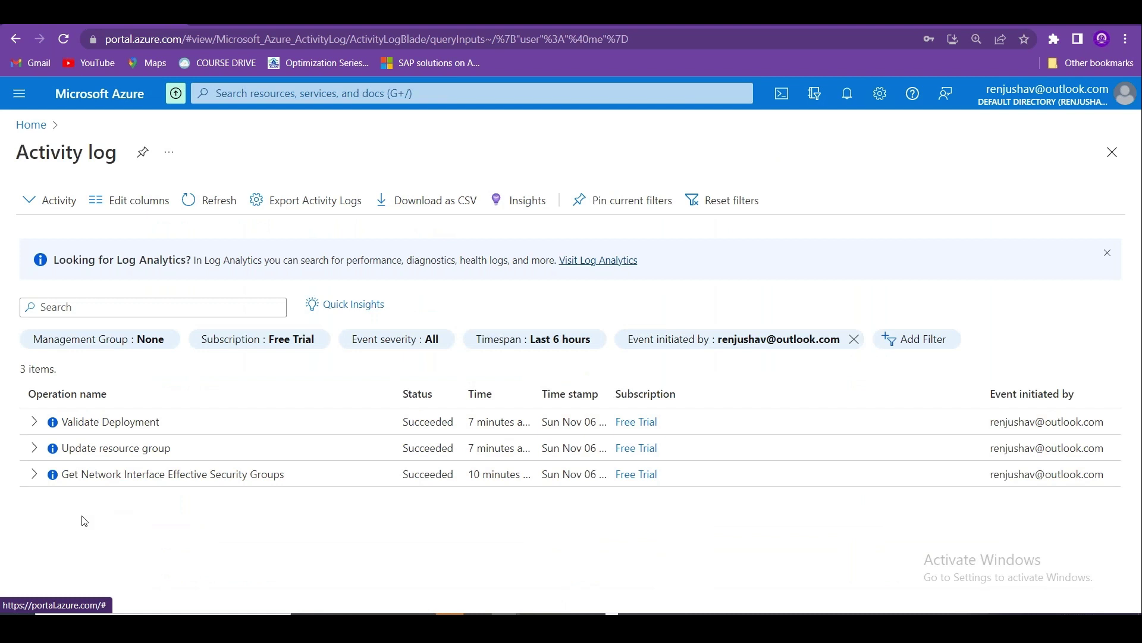
click(37, 125)
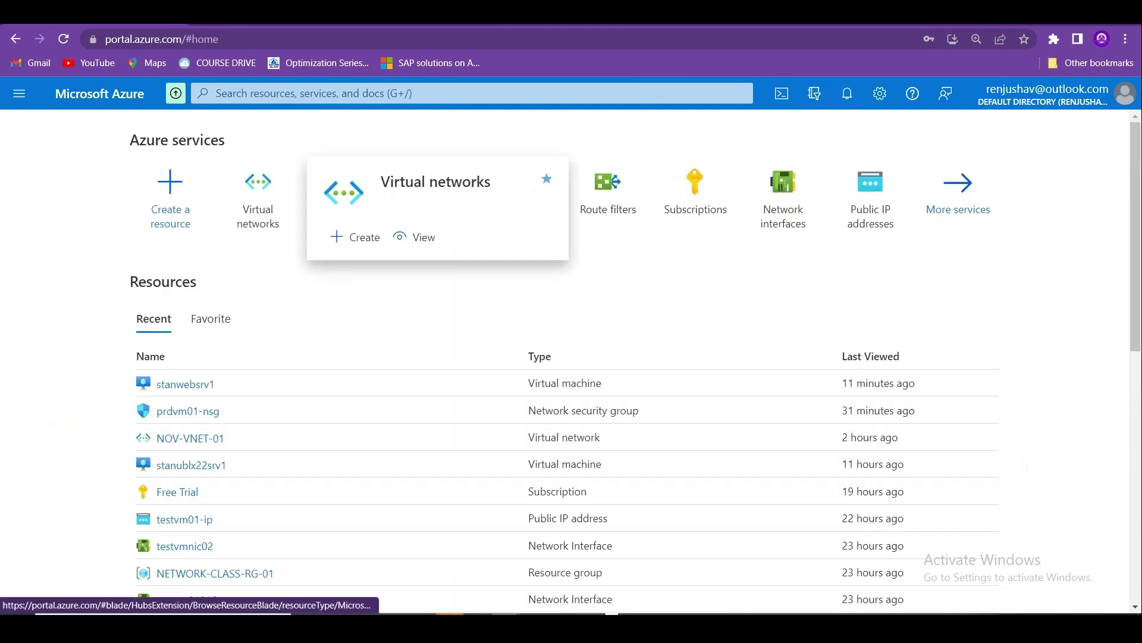
click(258, 196)
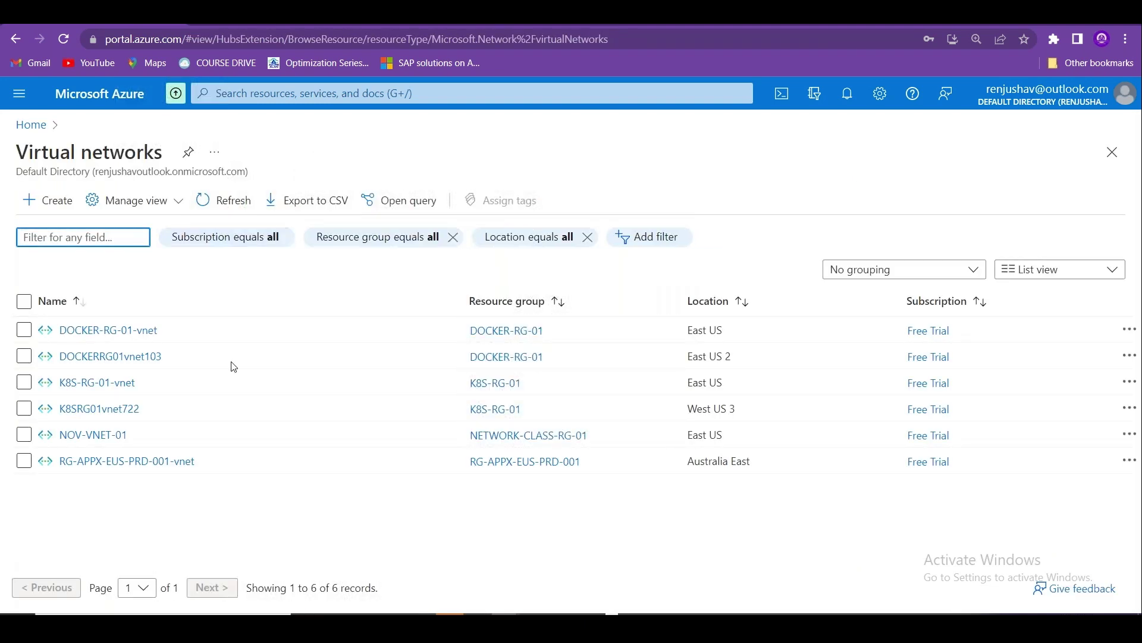
Start a new virtual network named DEC-VNET-01 in NETWORK-CLASS-RG-01.
click(57, 202)
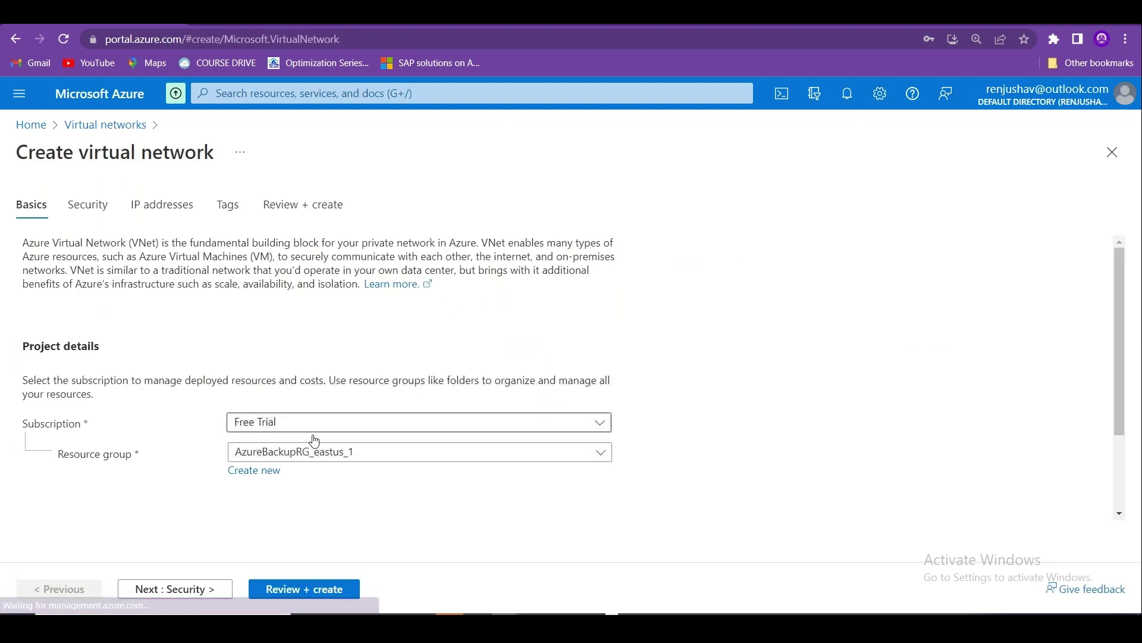
click(411, 447)
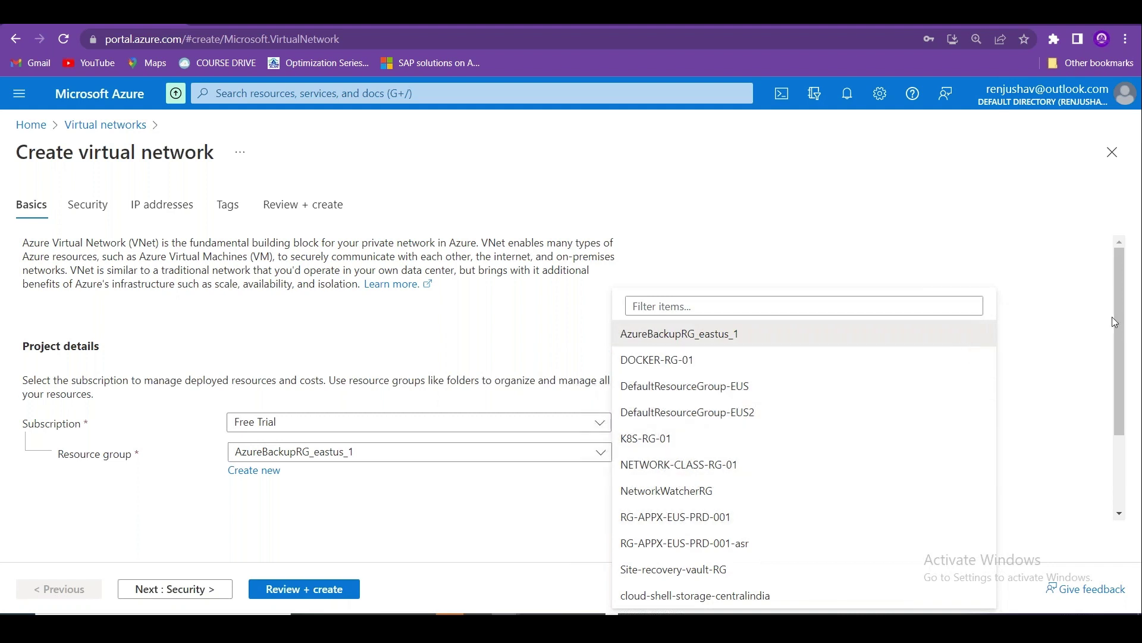
drag(1118, 320, 1124, 401)
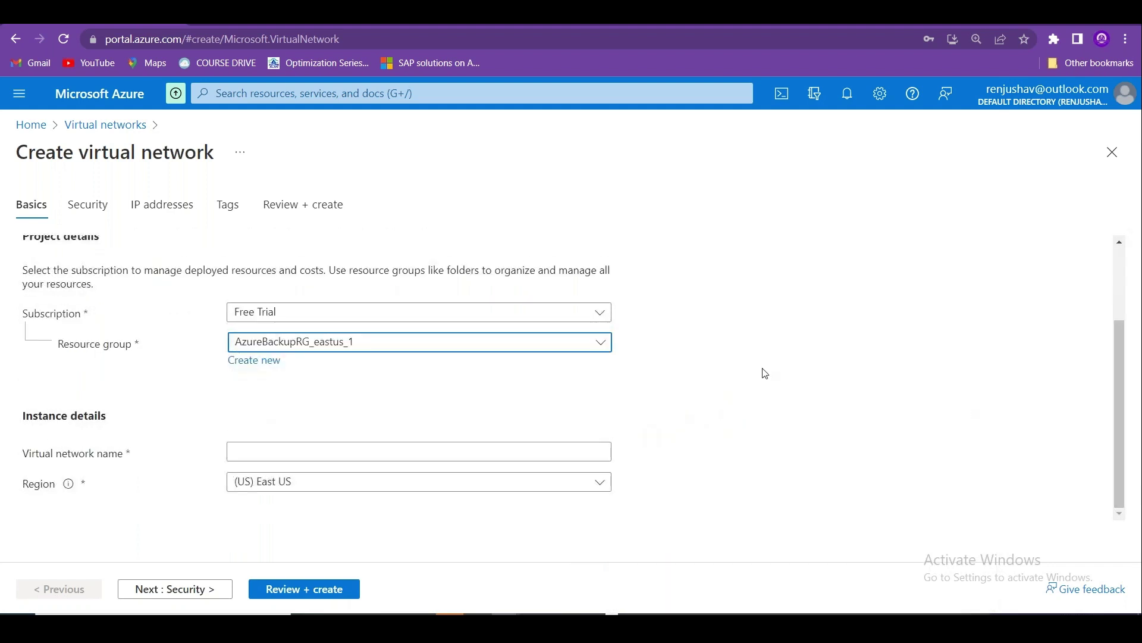
click(604, 341)
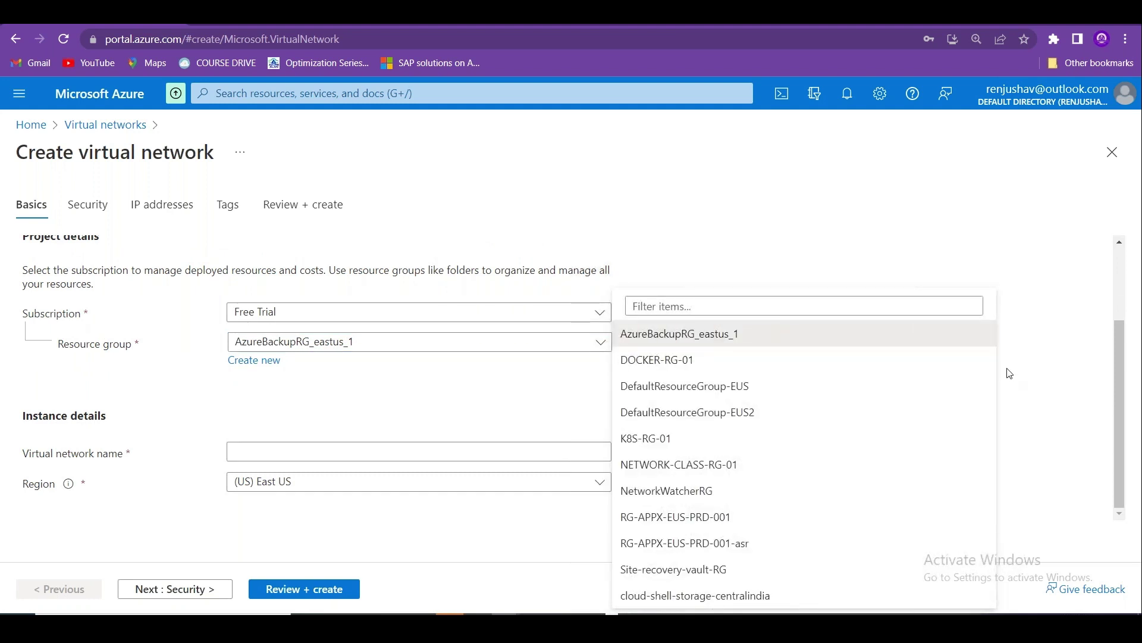
click(711, 464)
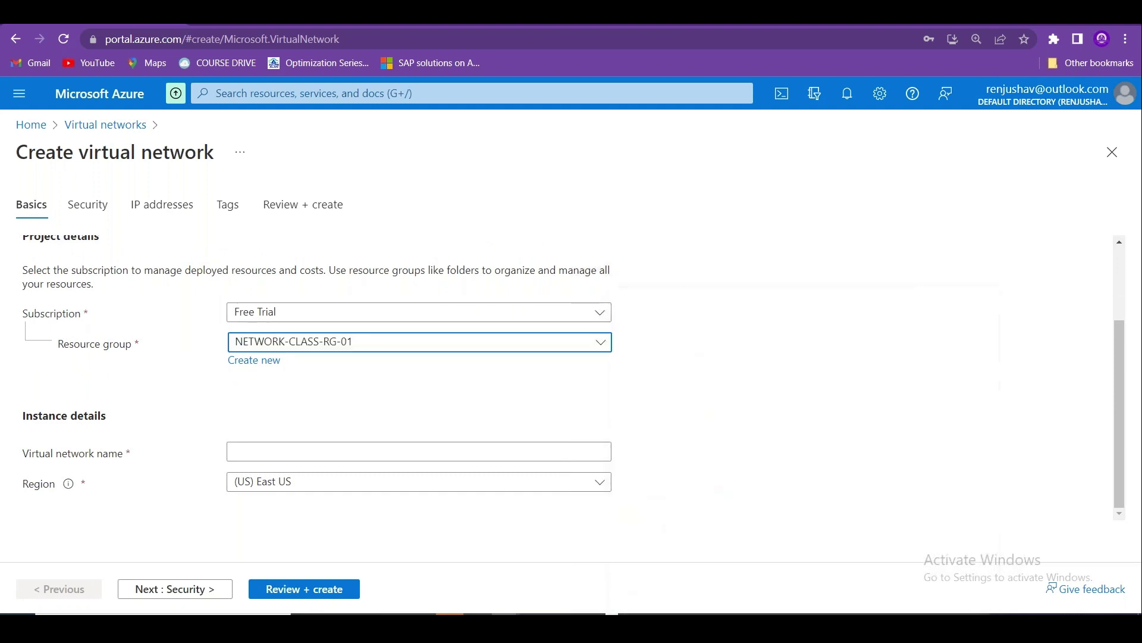
click(348, 452)
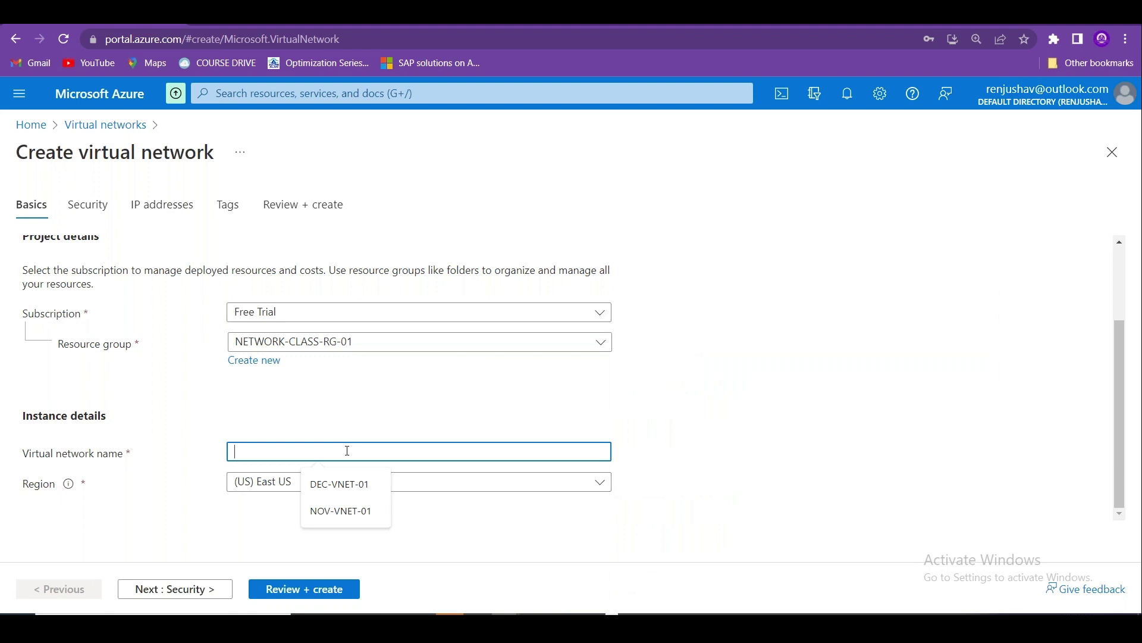
text(DEC-)
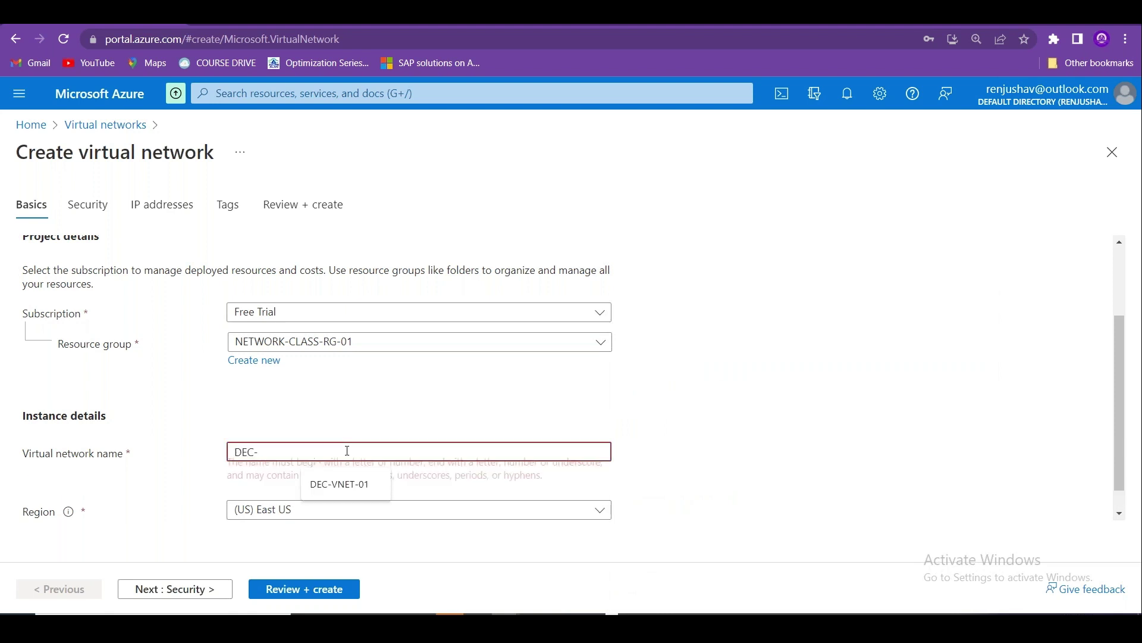
text(VNET-01)
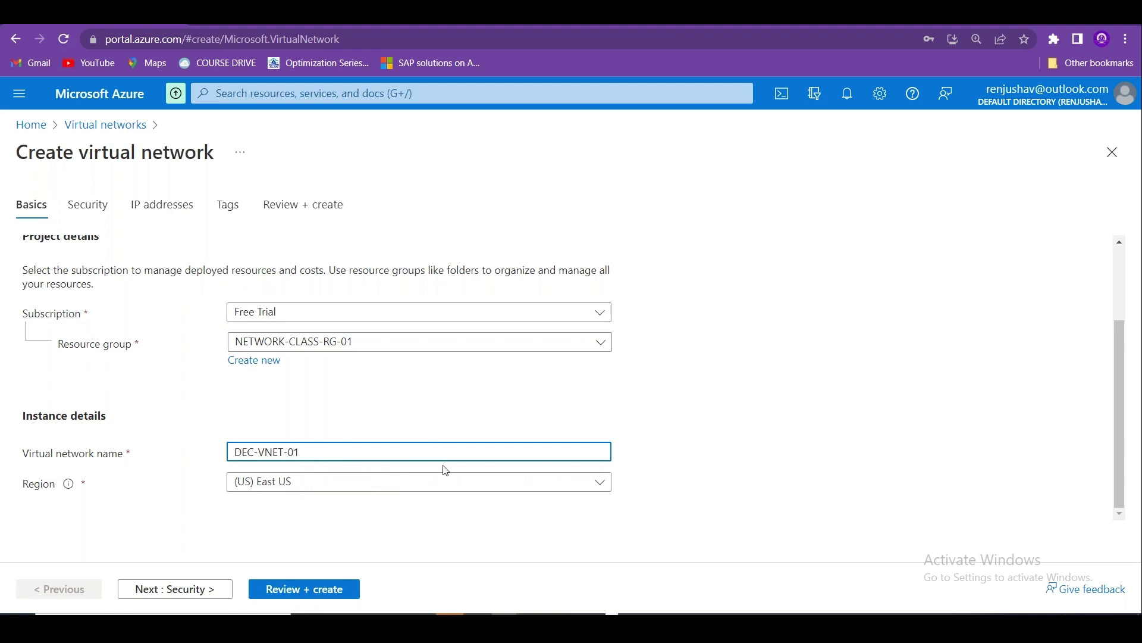
Set the virtual network's region to (Asia Pacific) South India.
click(446, 482)
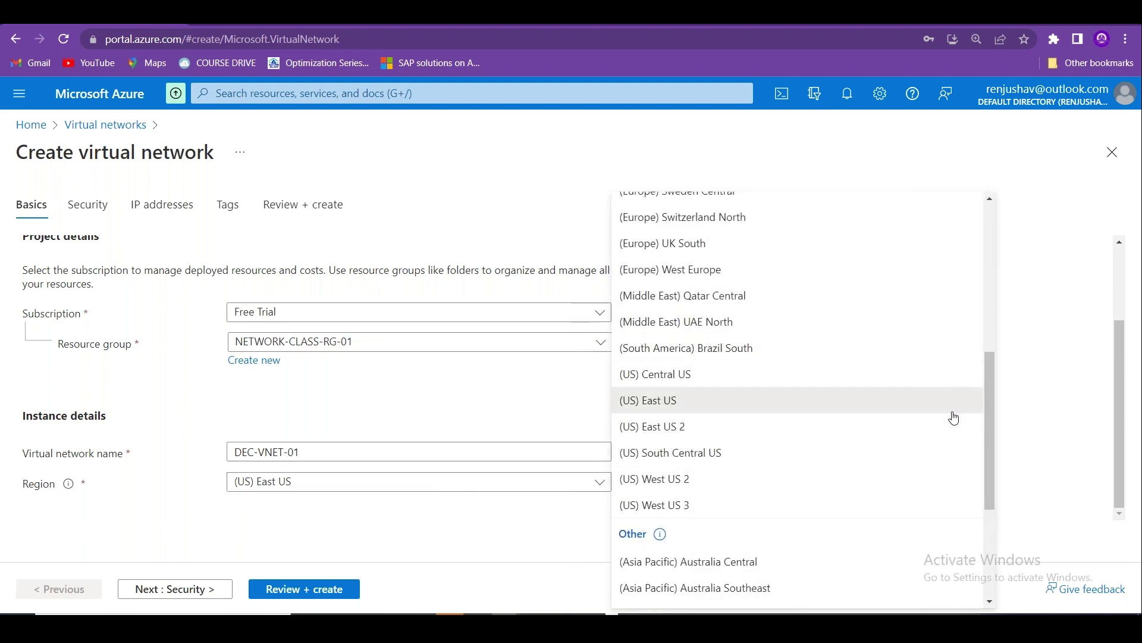
drag(987, 420, 1004, 260)
drag(1004, 254, 996, 530)
click(740, 439)
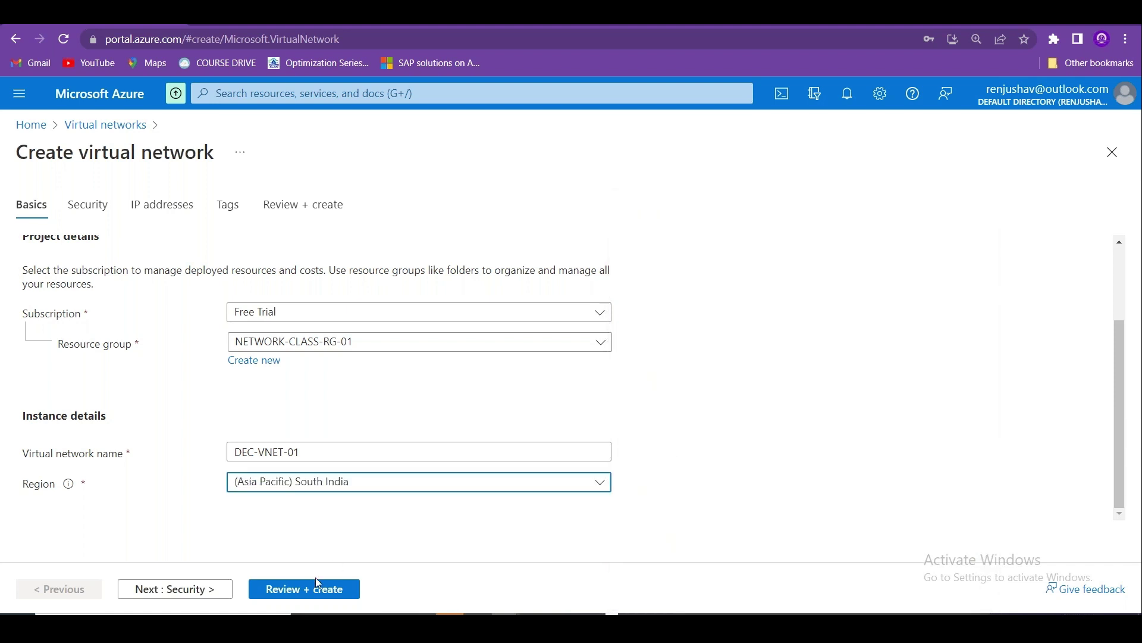
On the IP addresses page, remove the default subnet and the 10.0.0.0/16 address space.
click(179, 589)
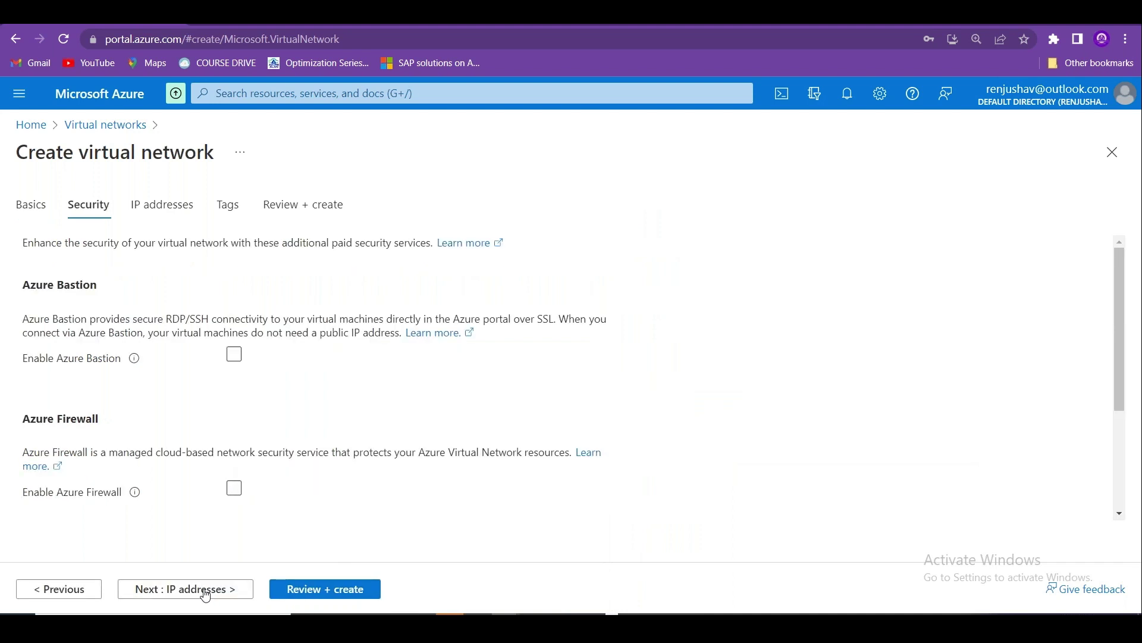
click(205, 592)
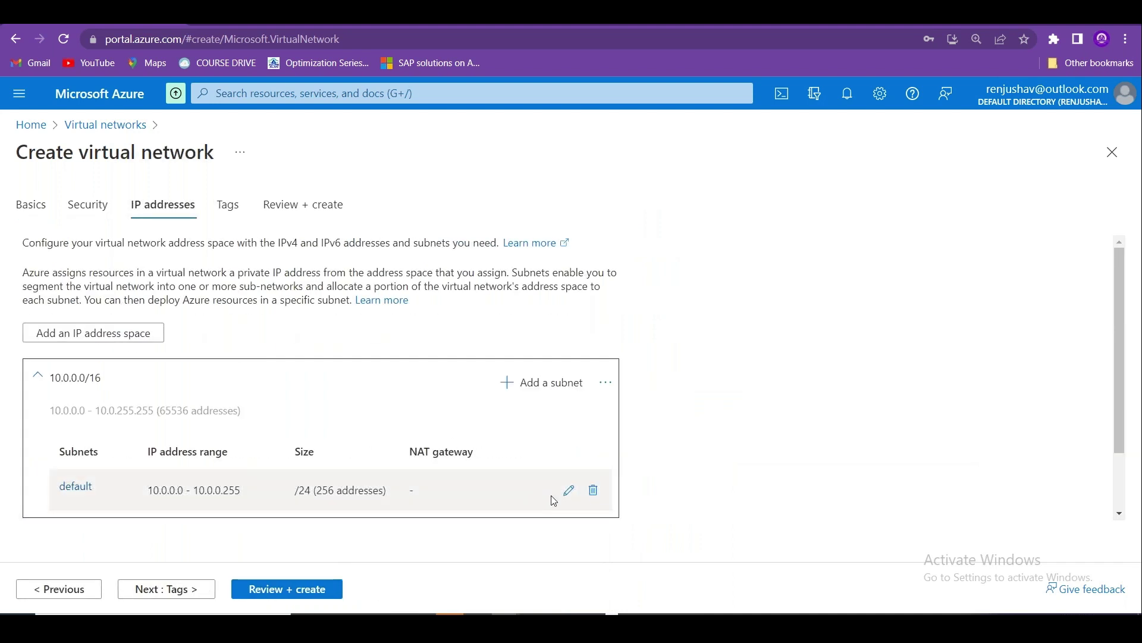
click(598, 492)
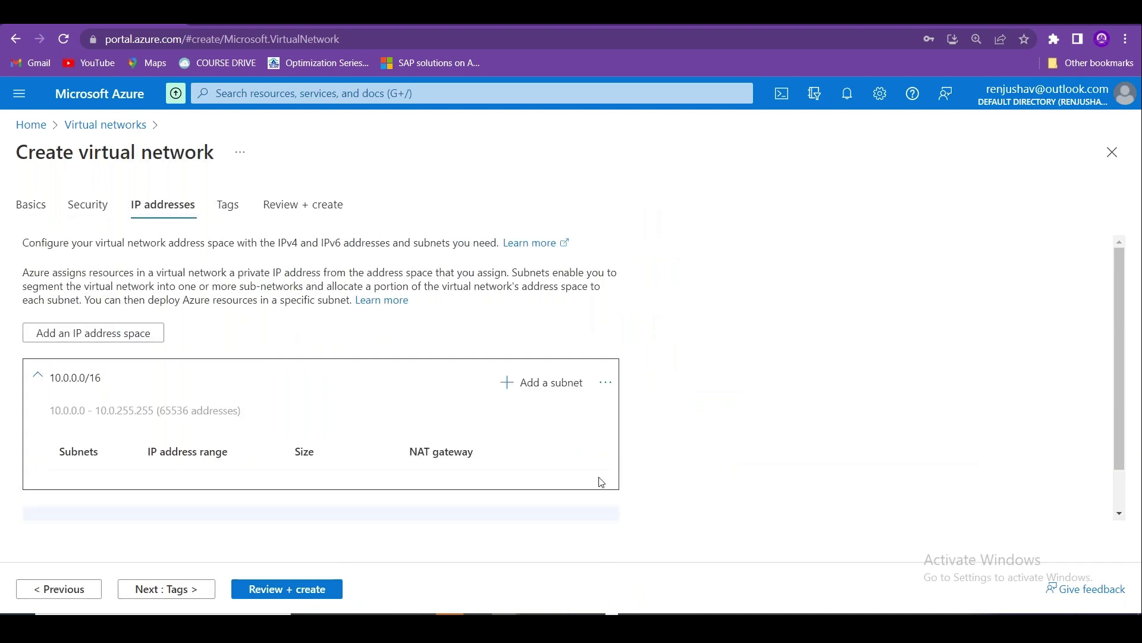
click(605, 384)
click(534, 438)
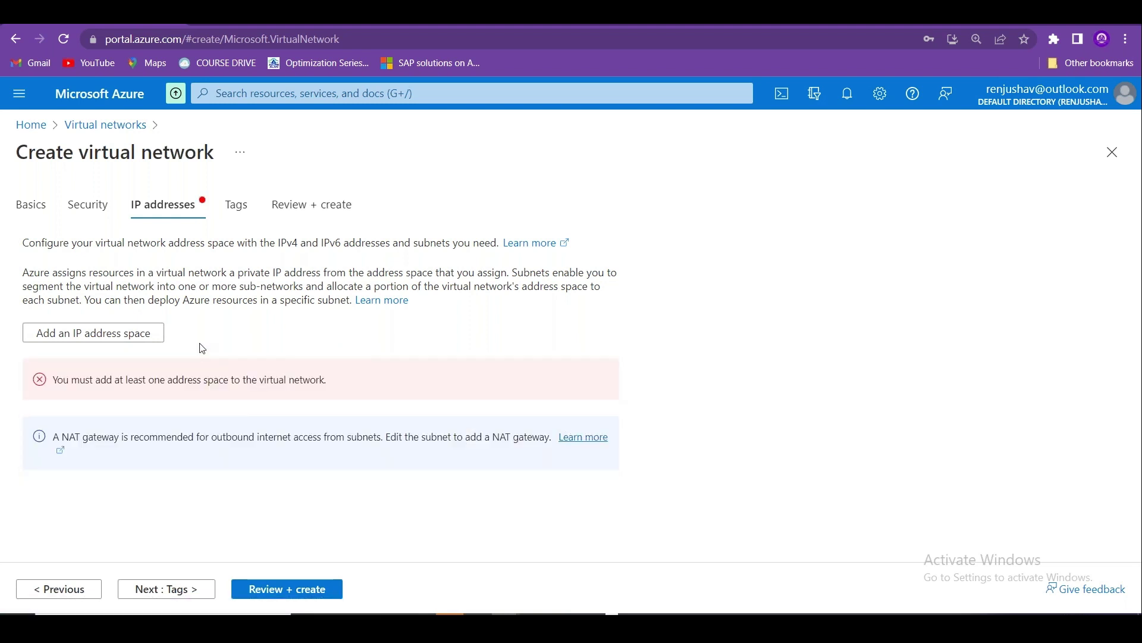
Add the IPv4 address space 172.16.0.0 with size /20 (4096 addresses).
click(152, 333)
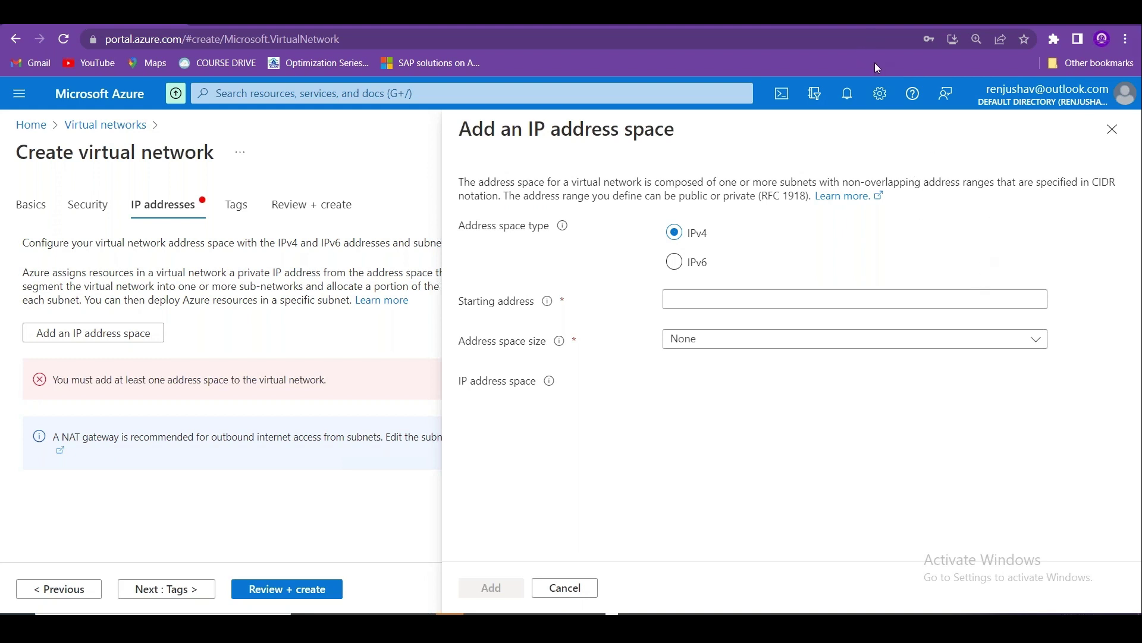
key(Tab)
text(1)
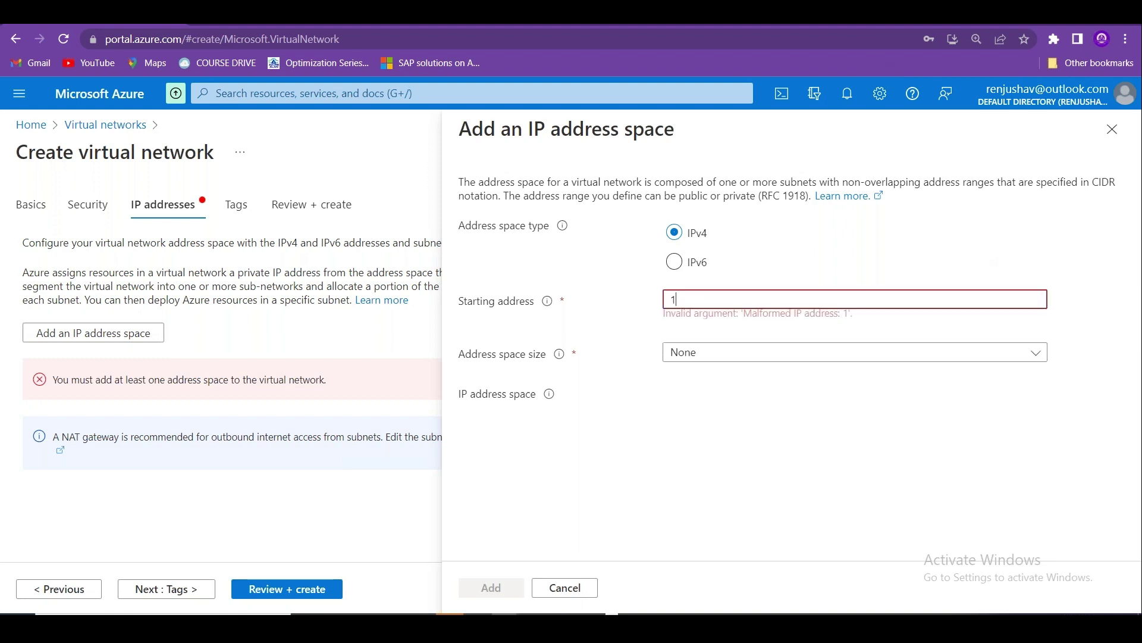
text(72.16)
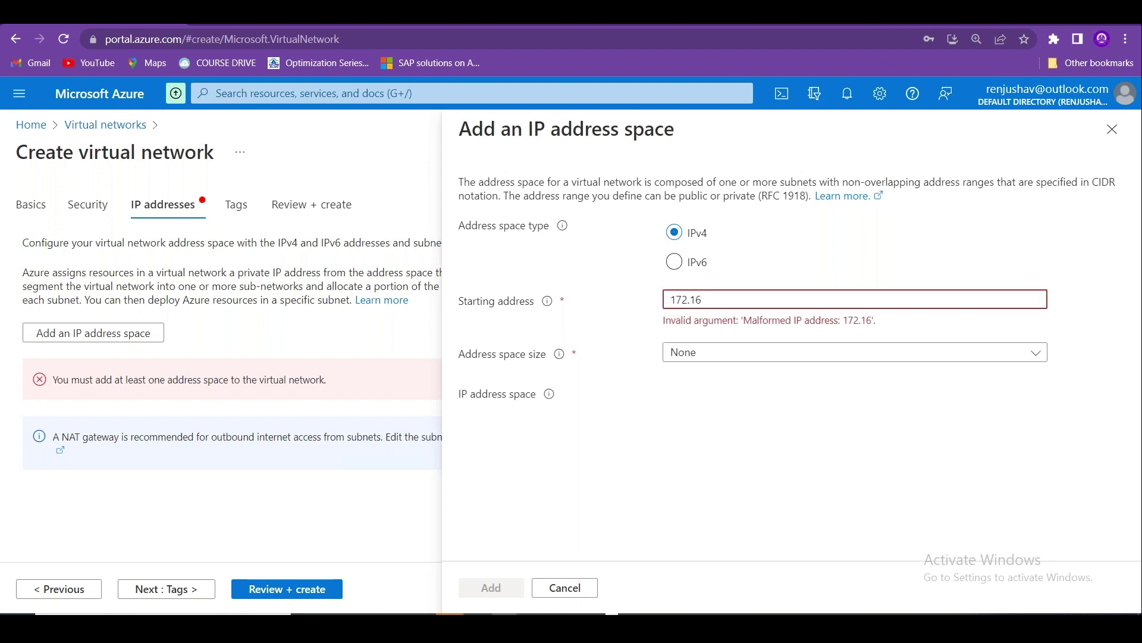
text(.0.0)
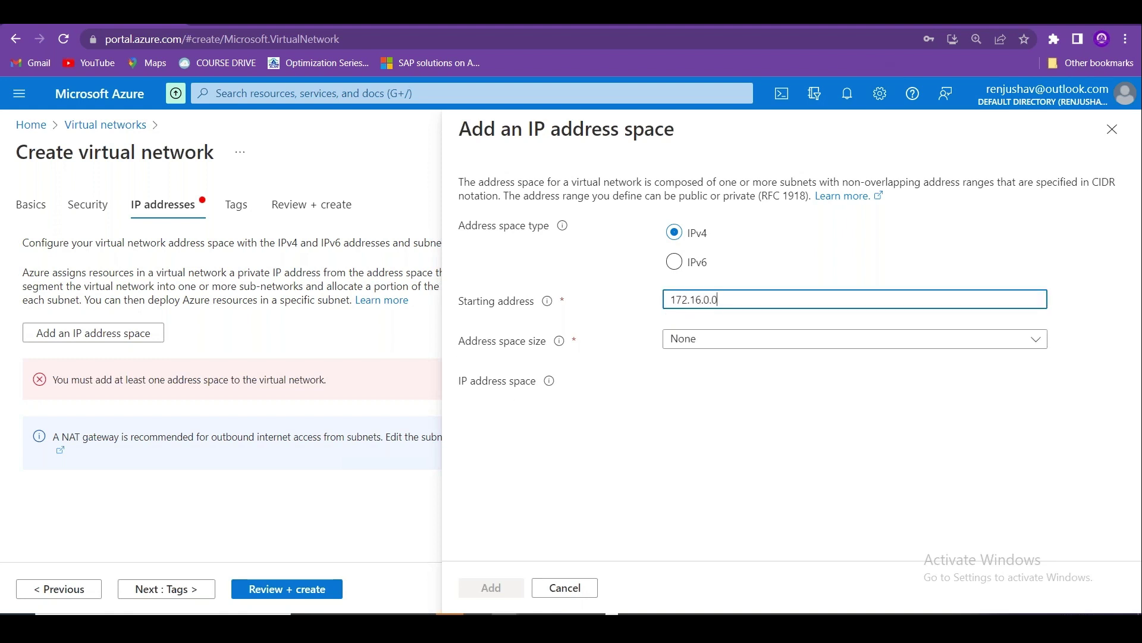
text(/)
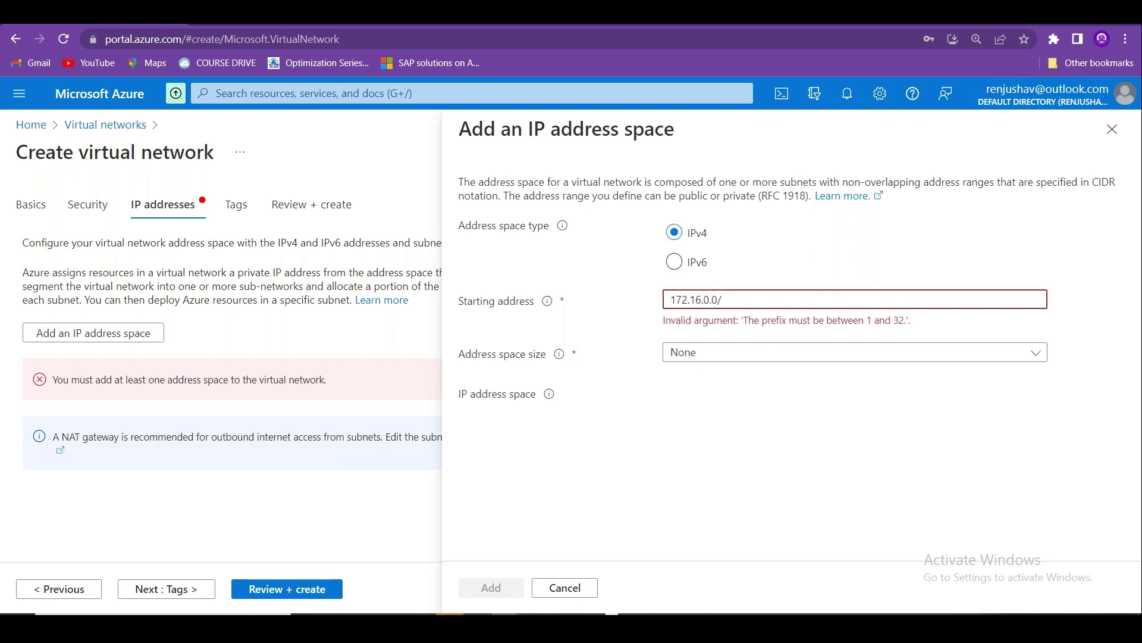
text(24)
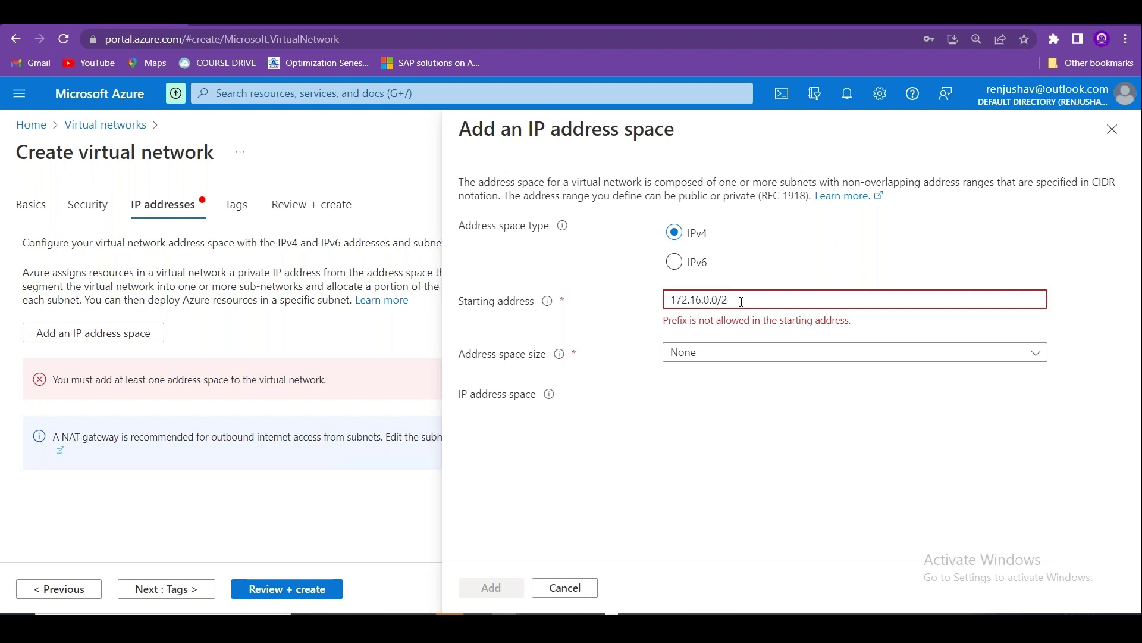
key(BackSpace)
key(BackSpace)
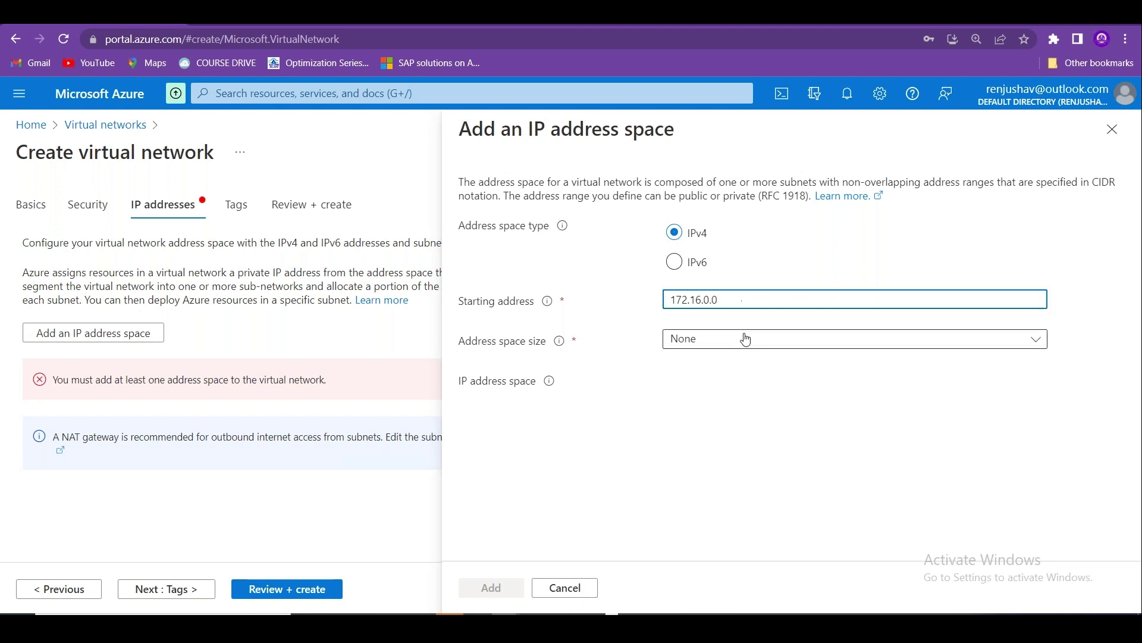
click(745, 337)
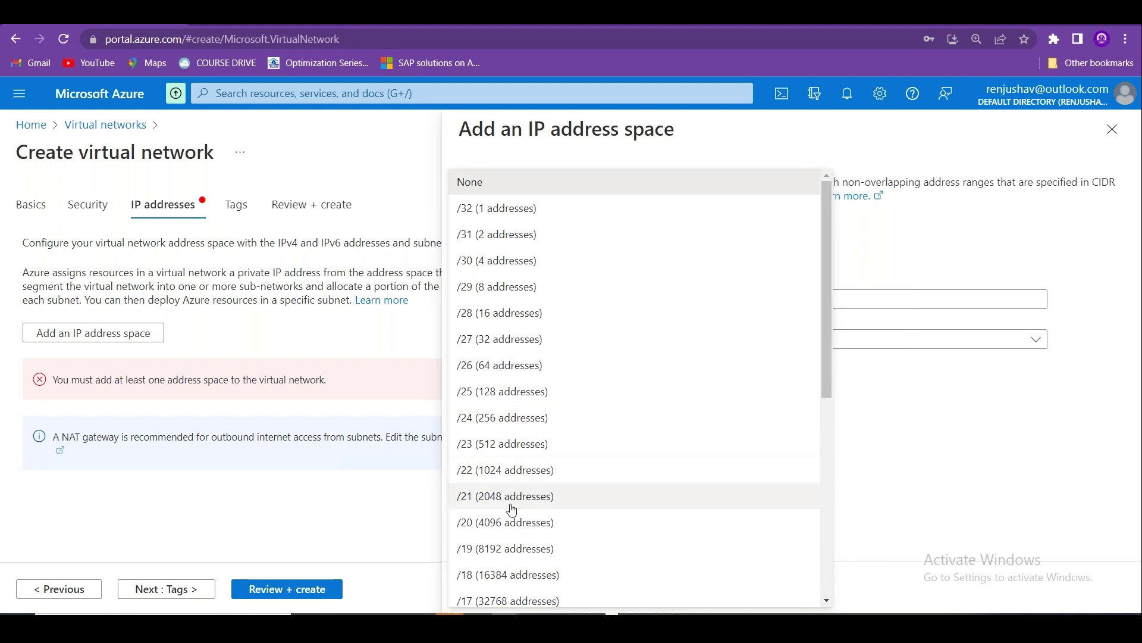
click(506, 524)
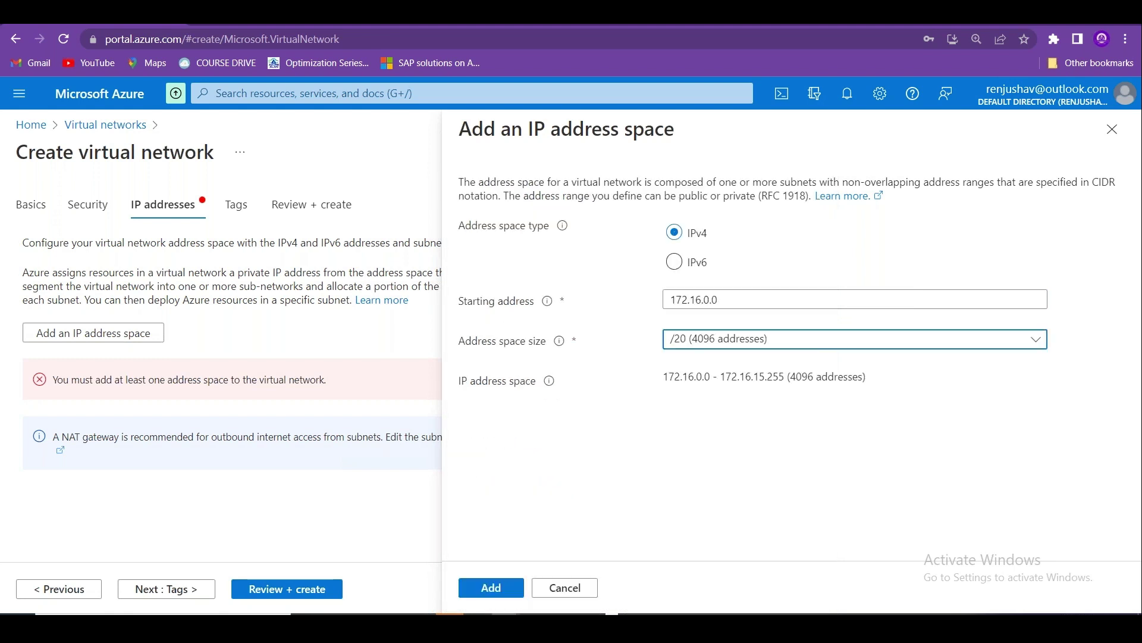
click(492, 588)
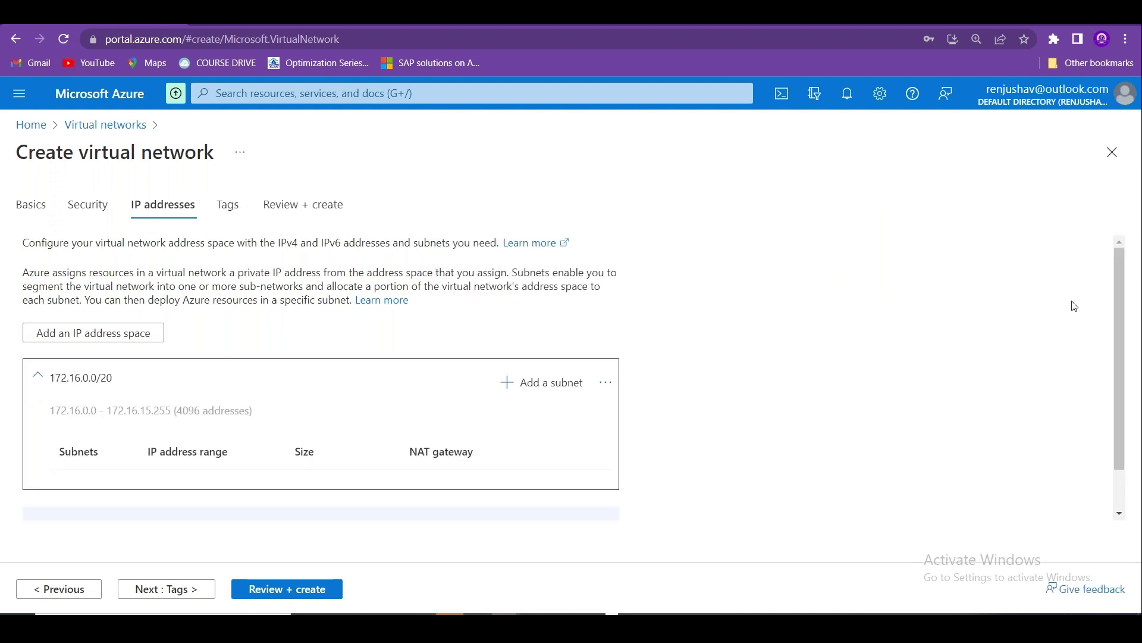
Open the Add a subnet form on the 172.16.0.0/20 address space.
scroll(604, 365, down, 2)
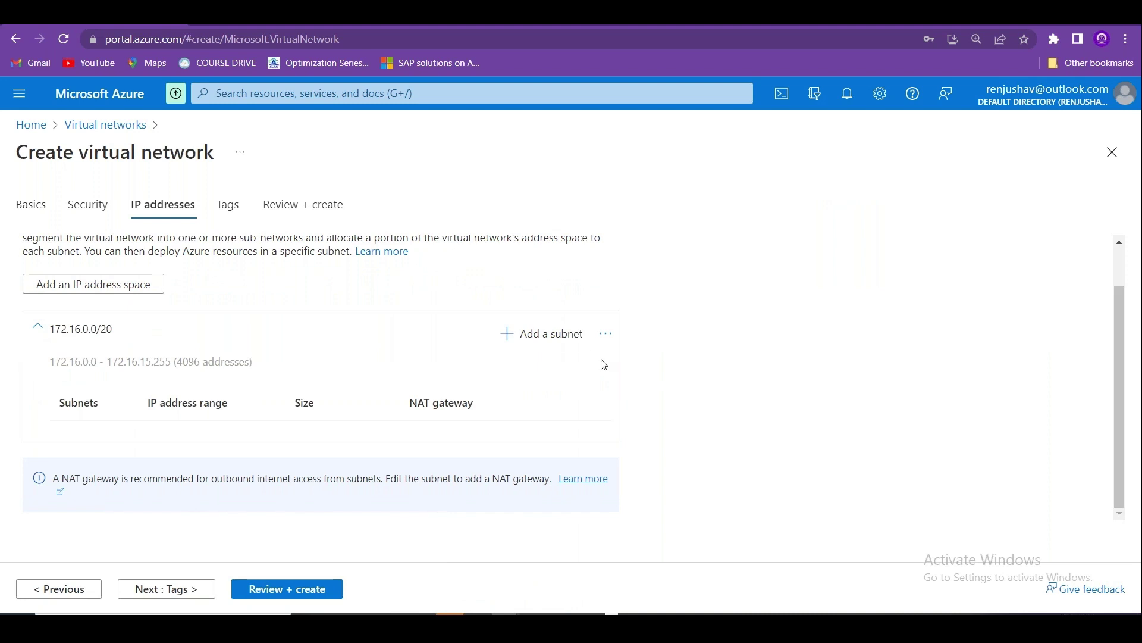
click(523, 343)
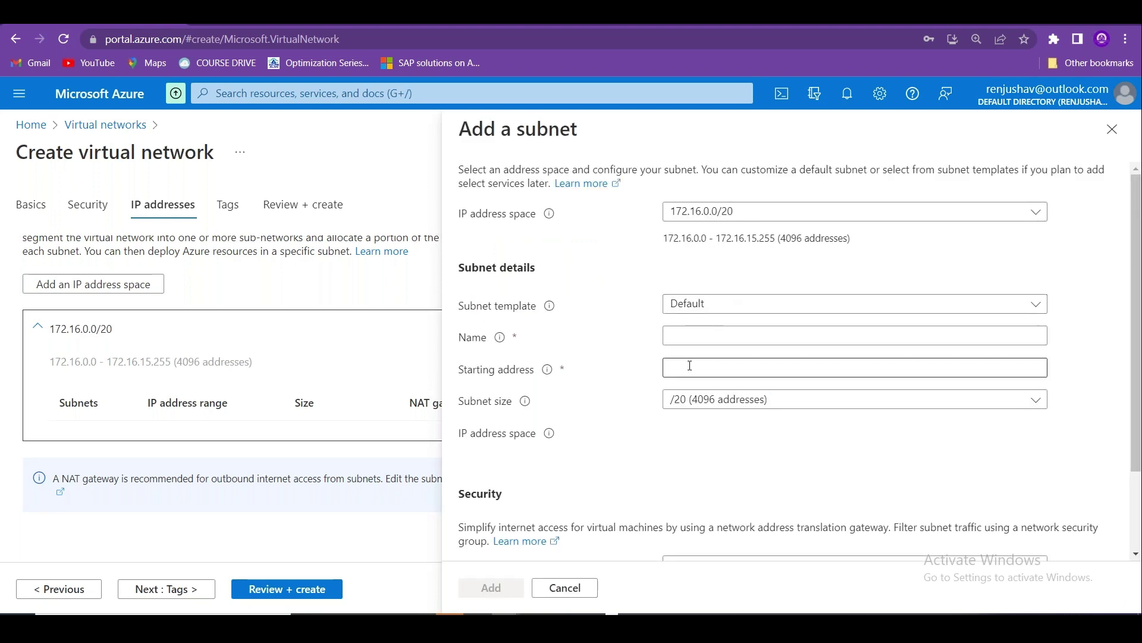
Name the subnet WebSubnet and set its size to /23 (512 addresses).
click(686, 343)
text(We)
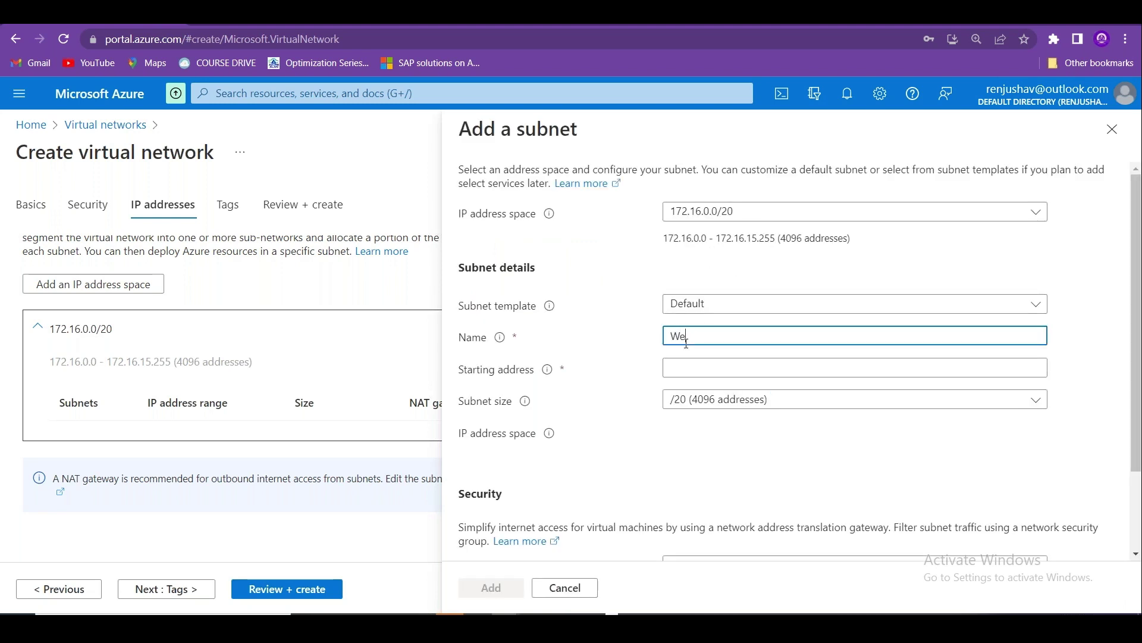
text(bSubnet)
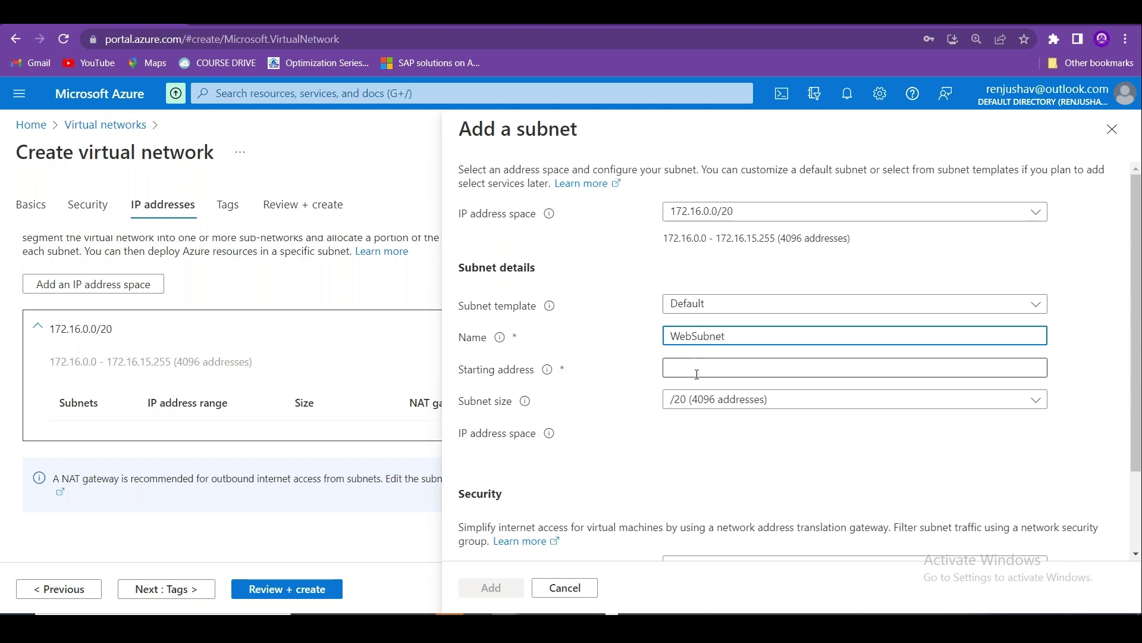
click(700, 400)
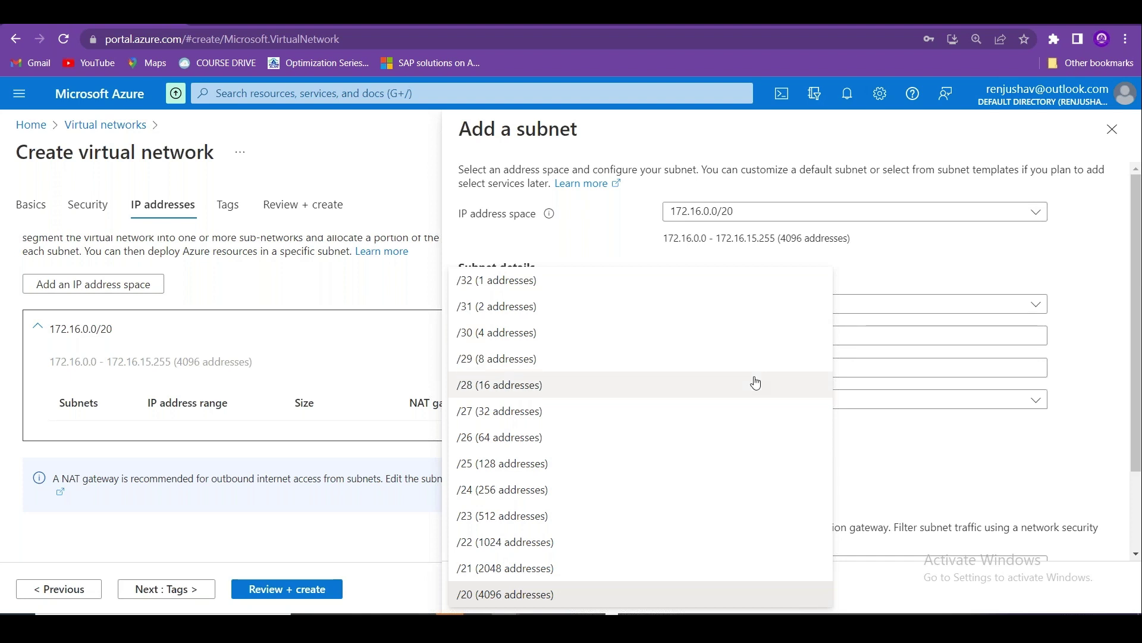
click(927, 458)
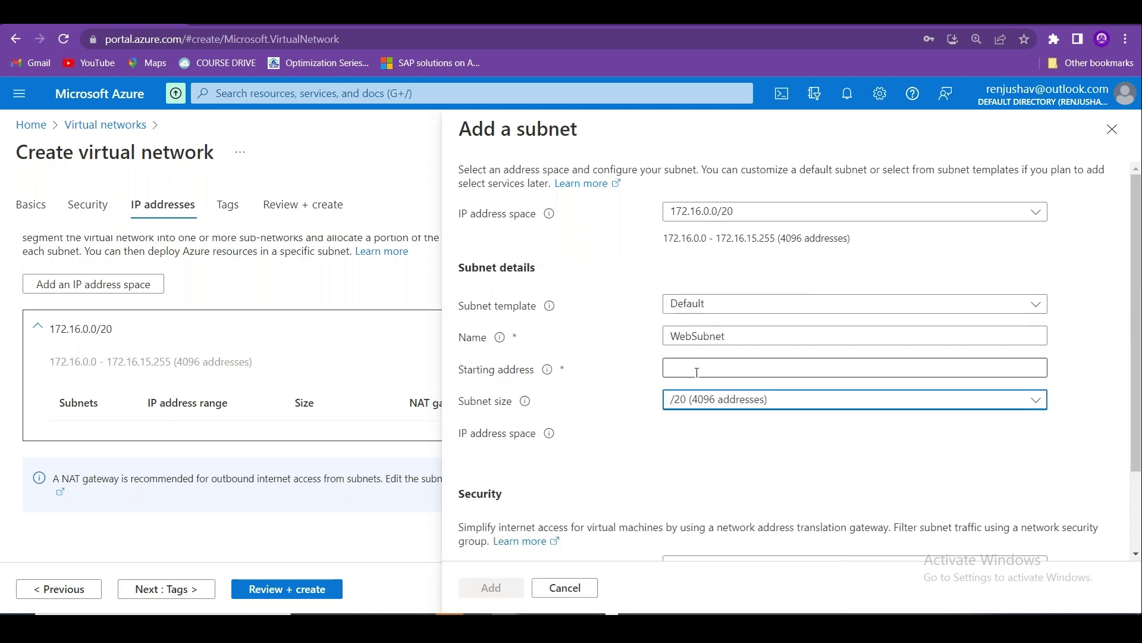
click(730, 401)
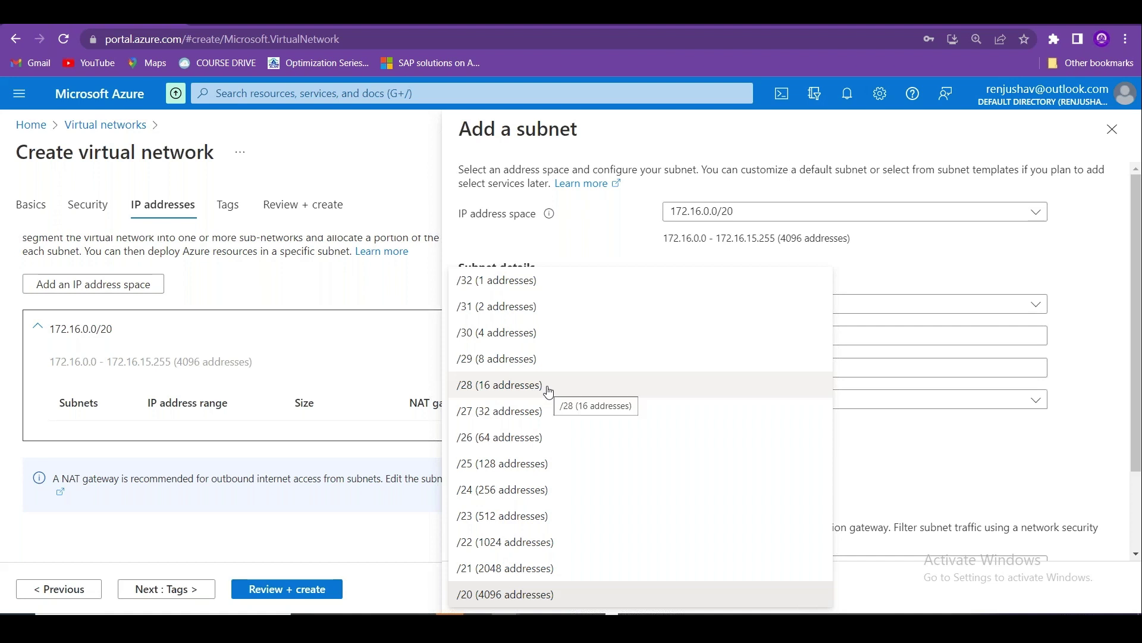
key(Escape)
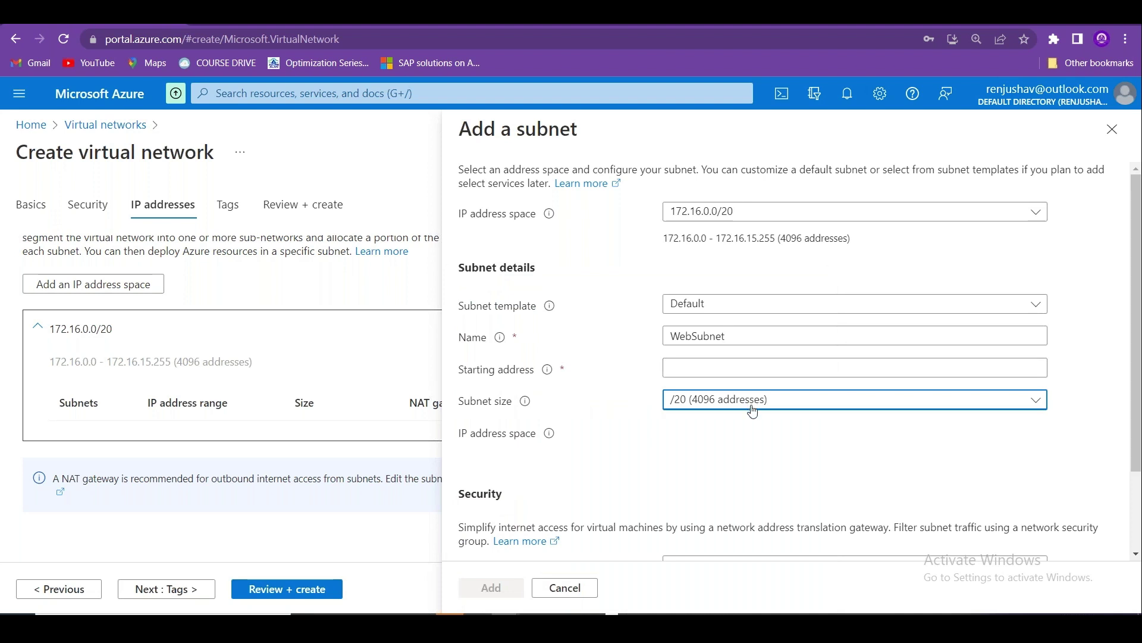
click(753, 410)
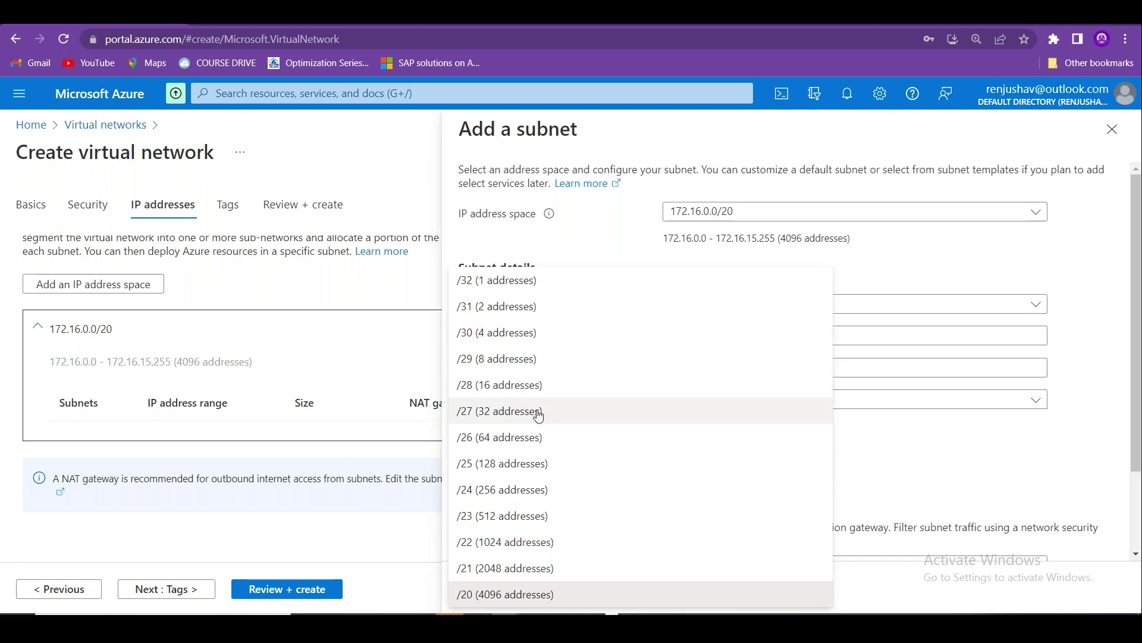
click(512, 515)
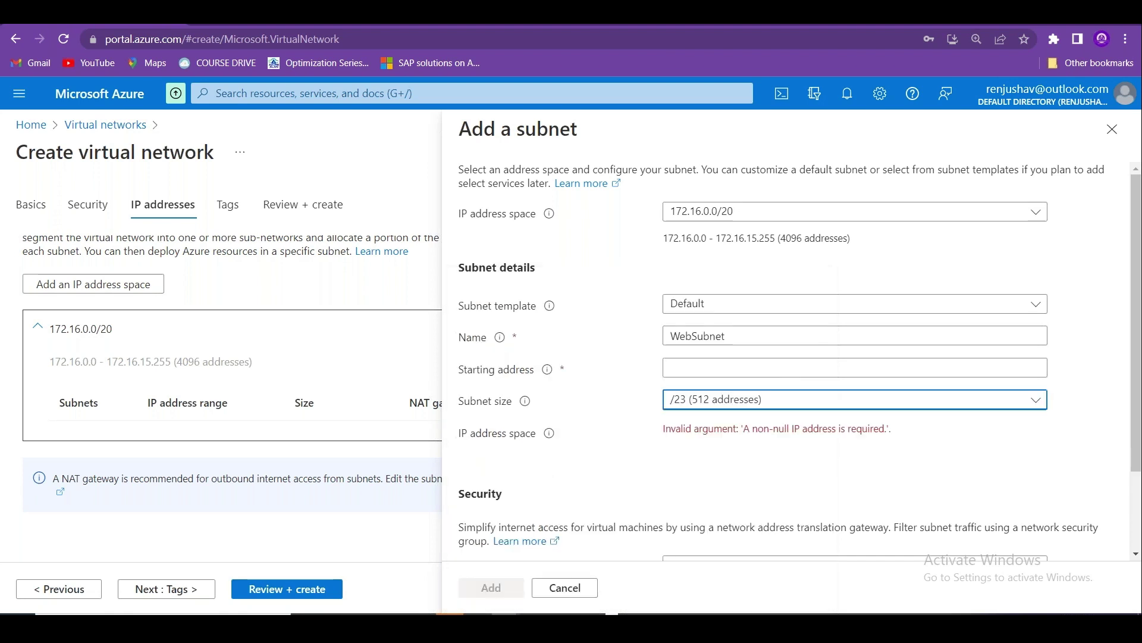
Set starting address 172.16.0.0, attach Web-NSG-01, and add WebSubnet.
click(732, 370)
text(17)
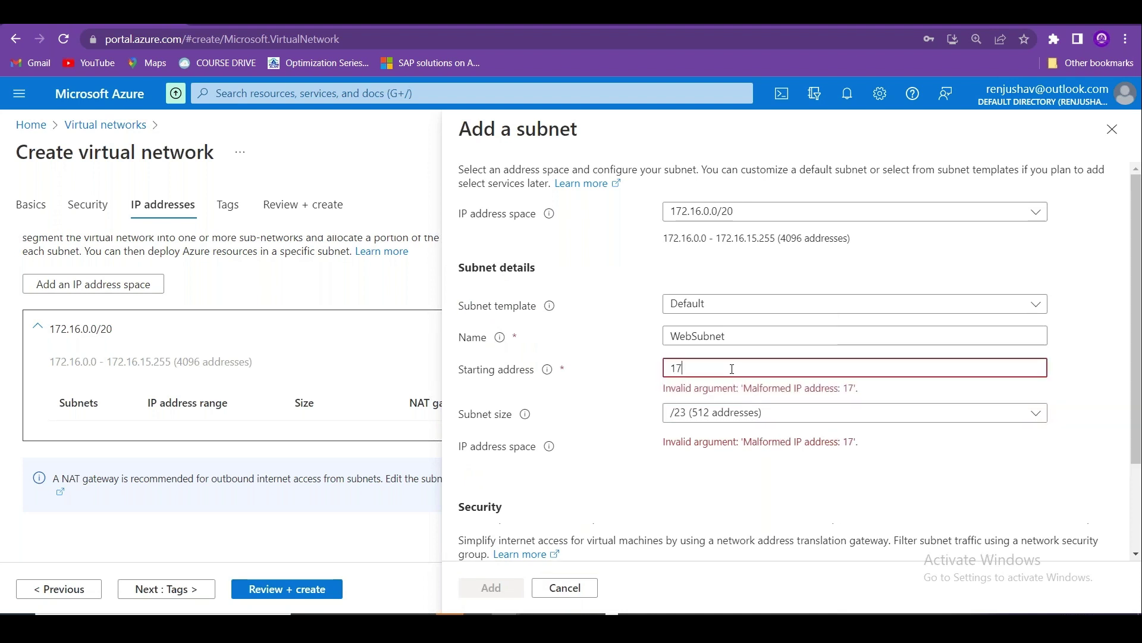
text(2.16.0.0)
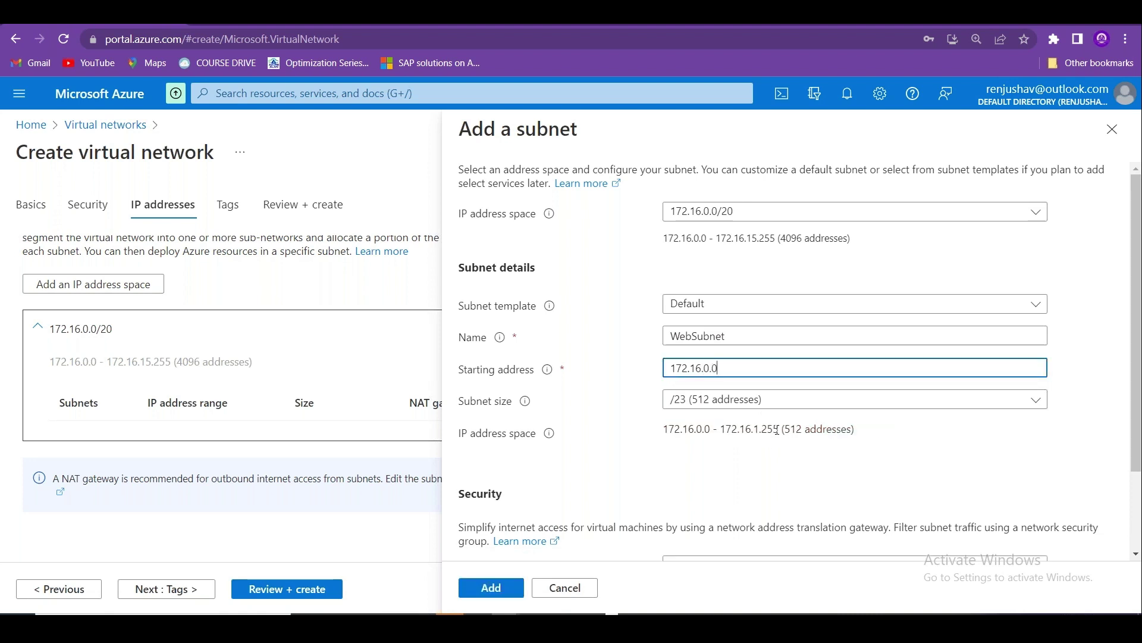
scroll(833, 423, down, 2)
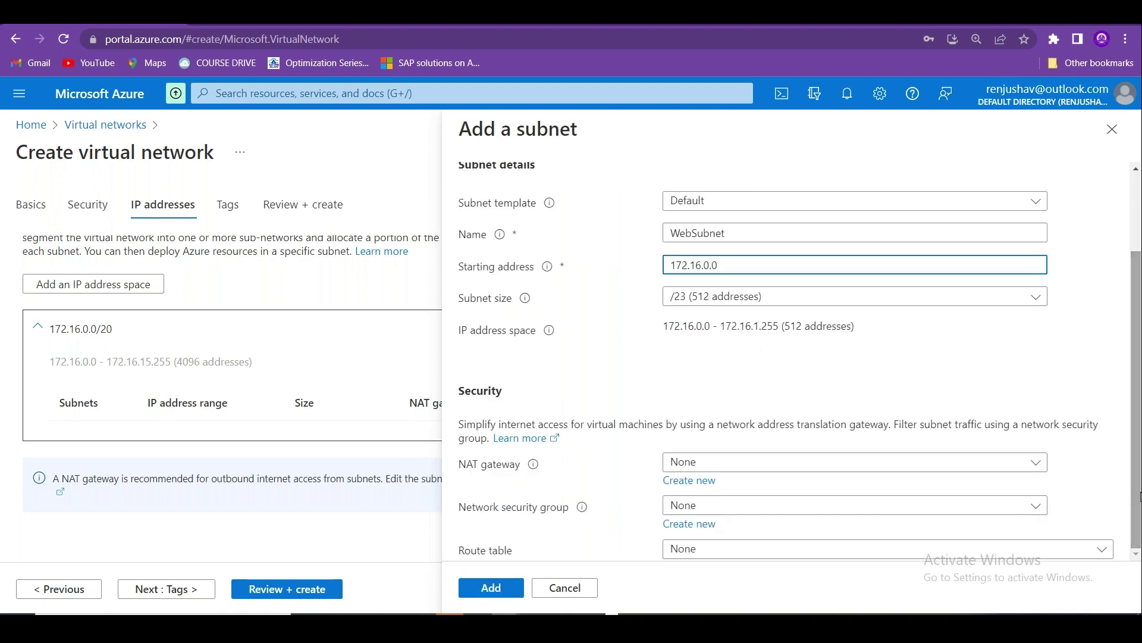
click(809, 507)
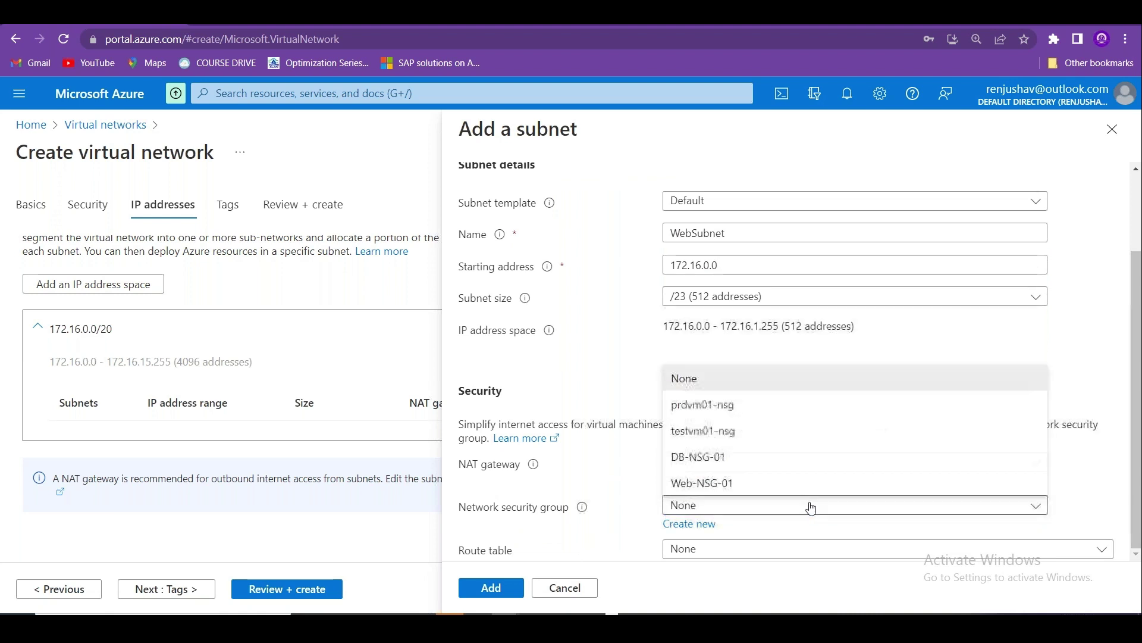
click(719, 483)
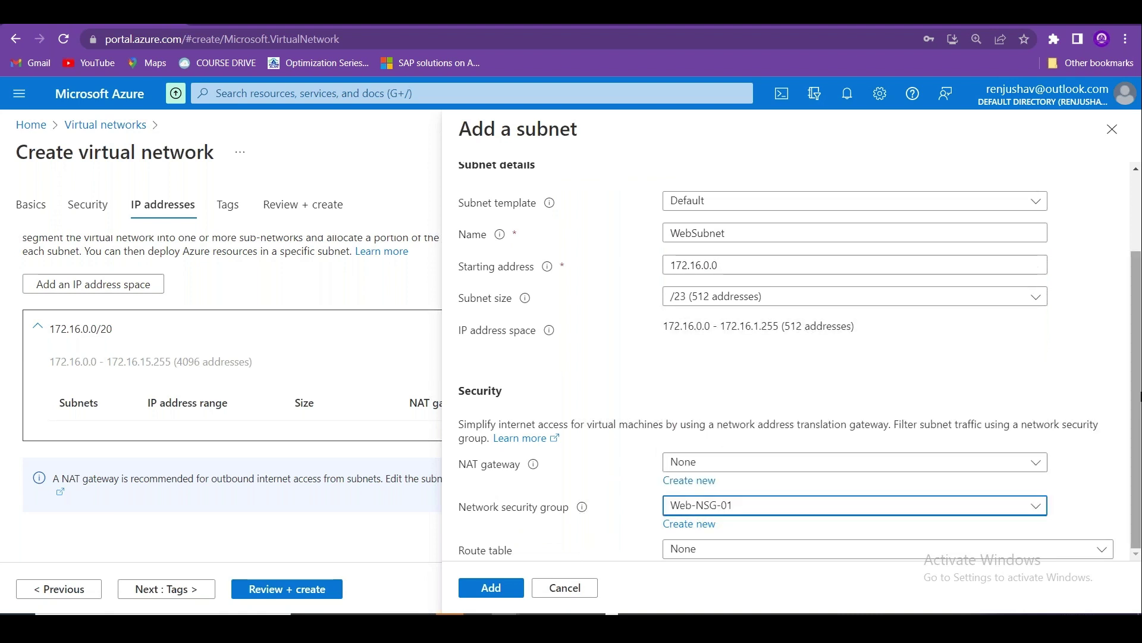
click(721, 512)
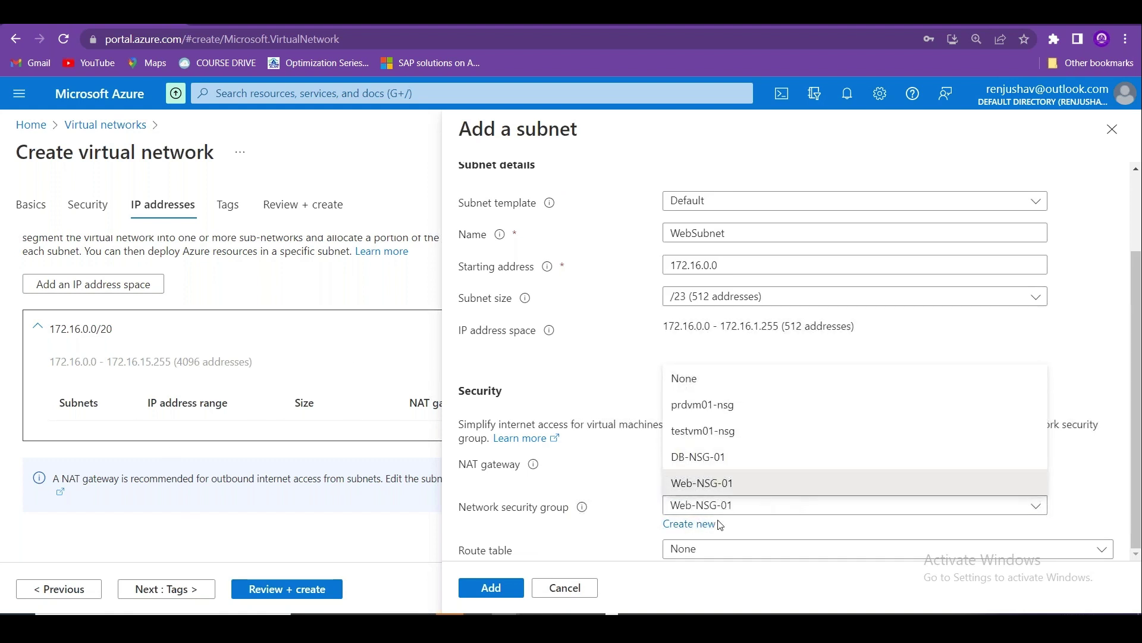
click(605, 375)
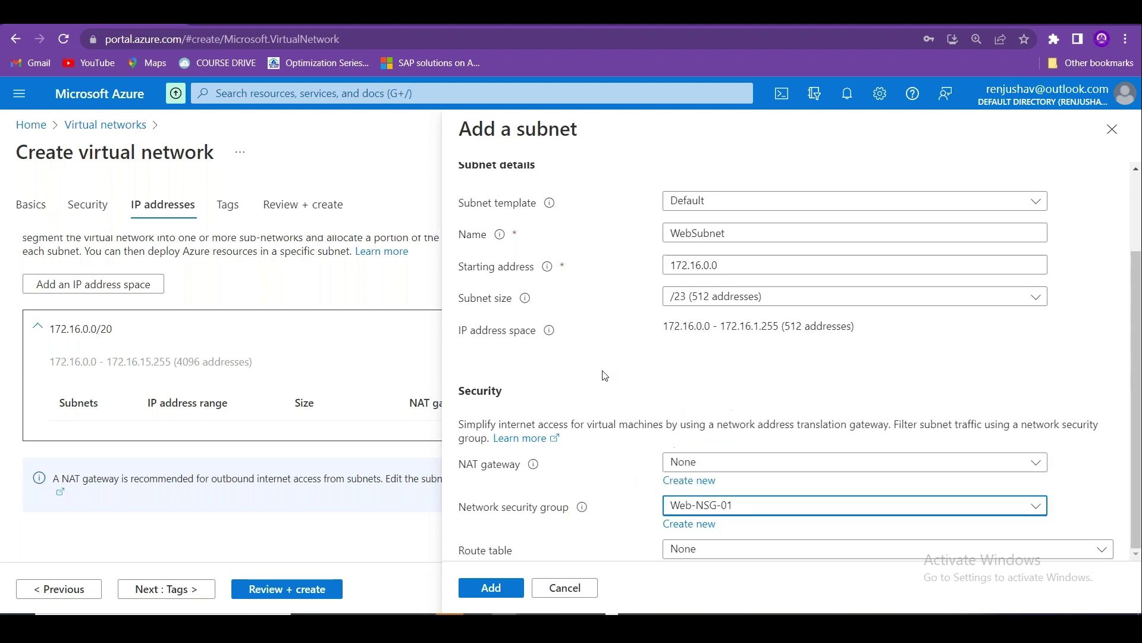
click(489, 588)
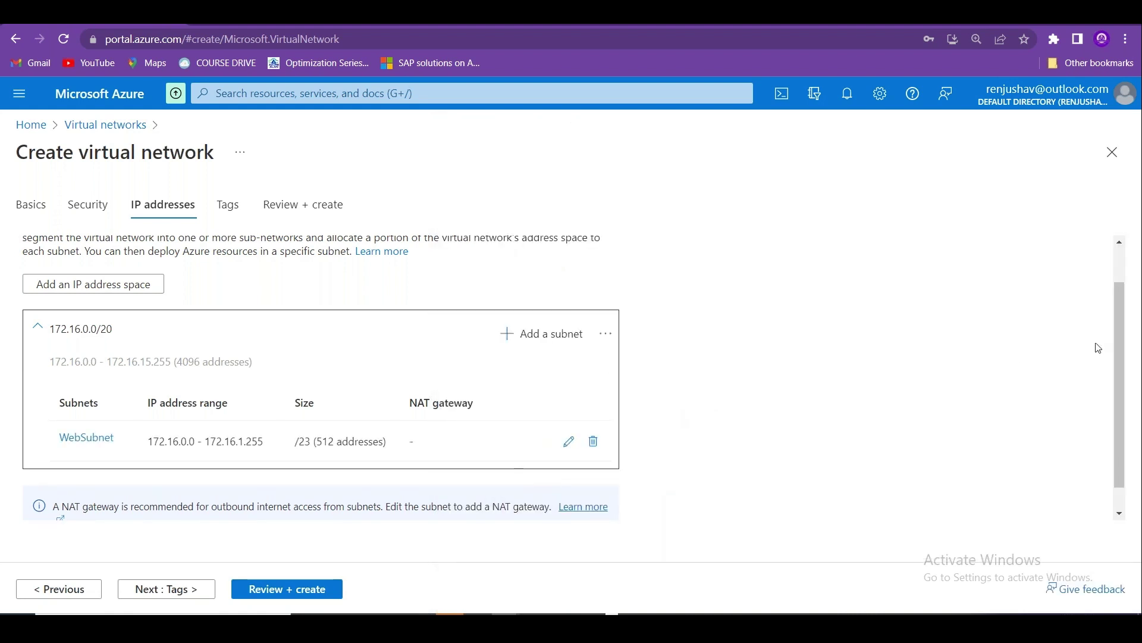
Start another subnet named AppSubnet at 172.16.2.0 with size /24 (256 addresses).
scroll(1115, 349, down, 1)
click(553, 308)
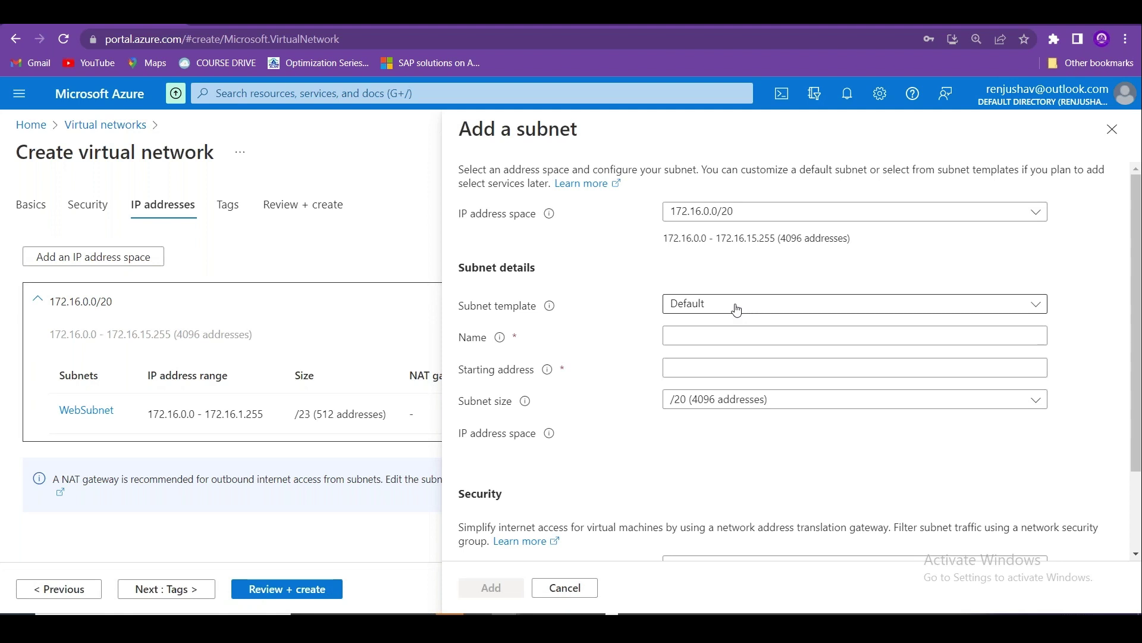
click(697, 335)
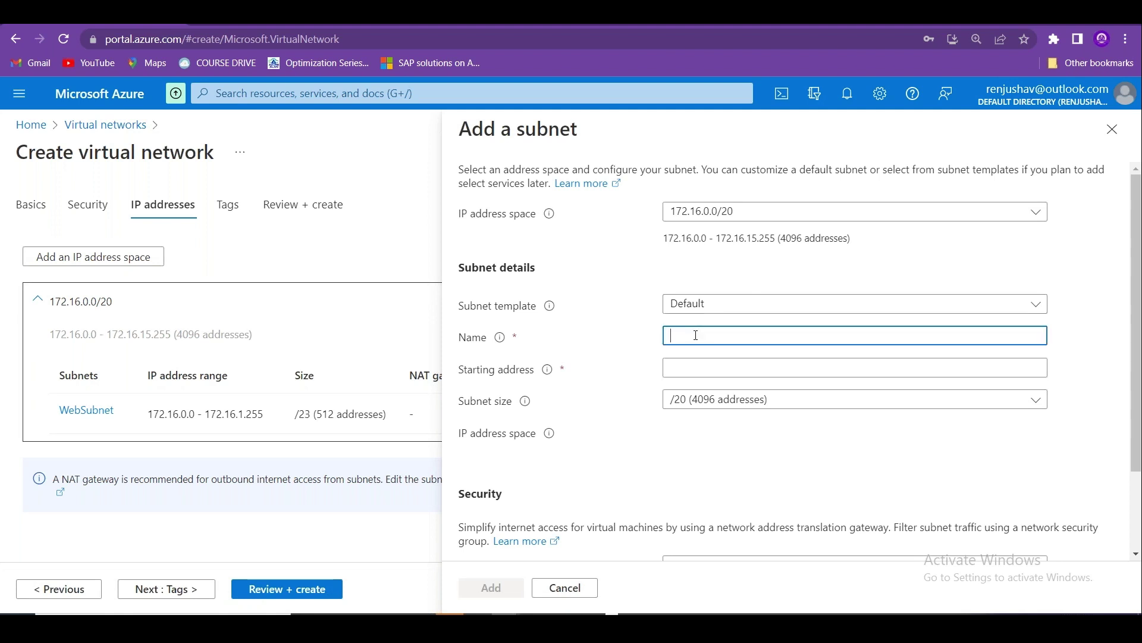
text(AppSubnet)
click(704, 367)
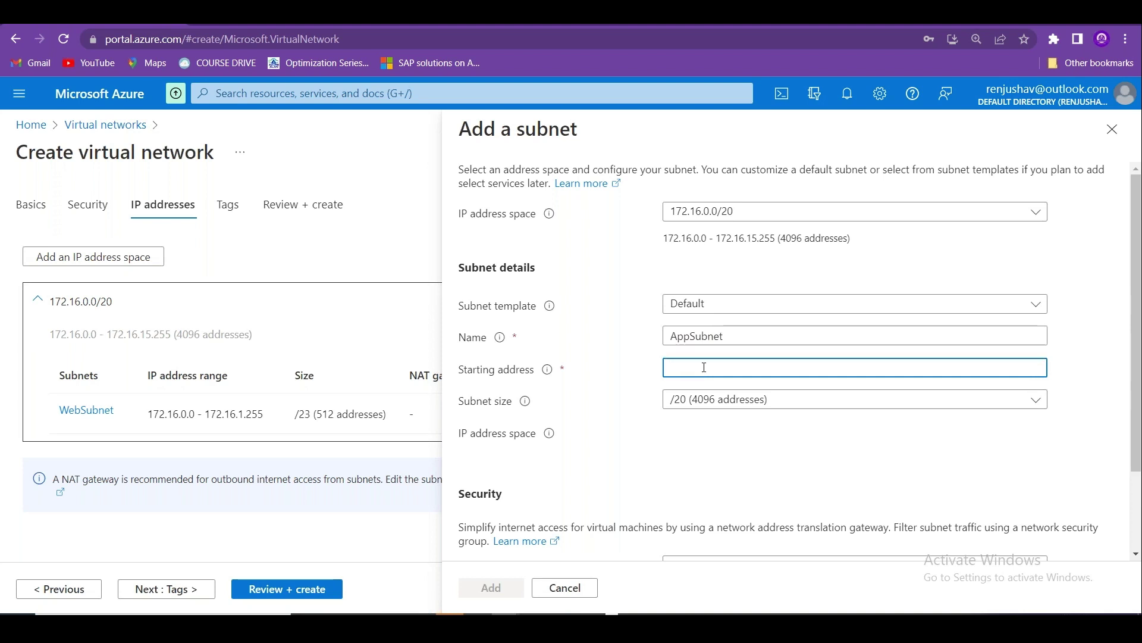
text(172.16)
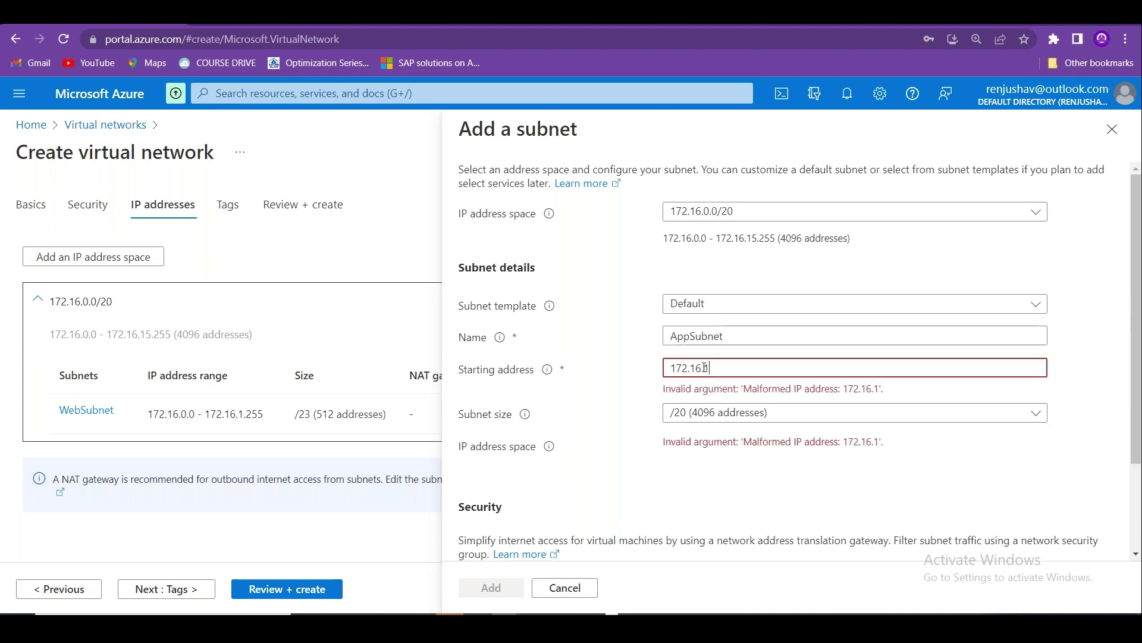
text(.2.0)
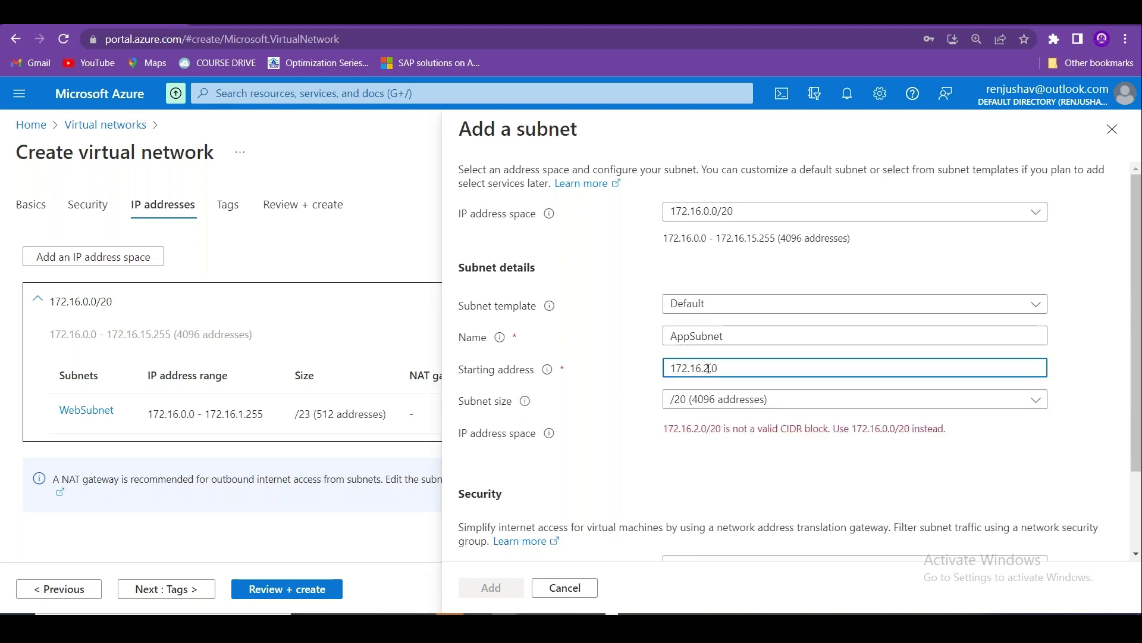
click(765, 400)
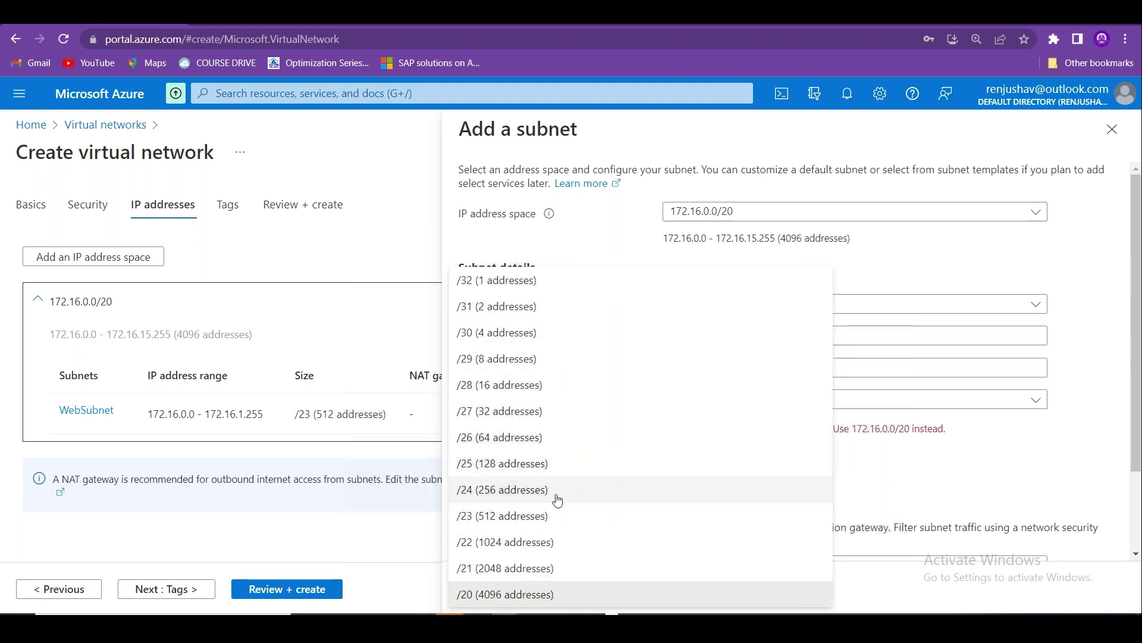
click(515, 499)
Create a new network security group APP-NSG-01 for it and add AppSubnet.
scroll(794, 503, down, 2)
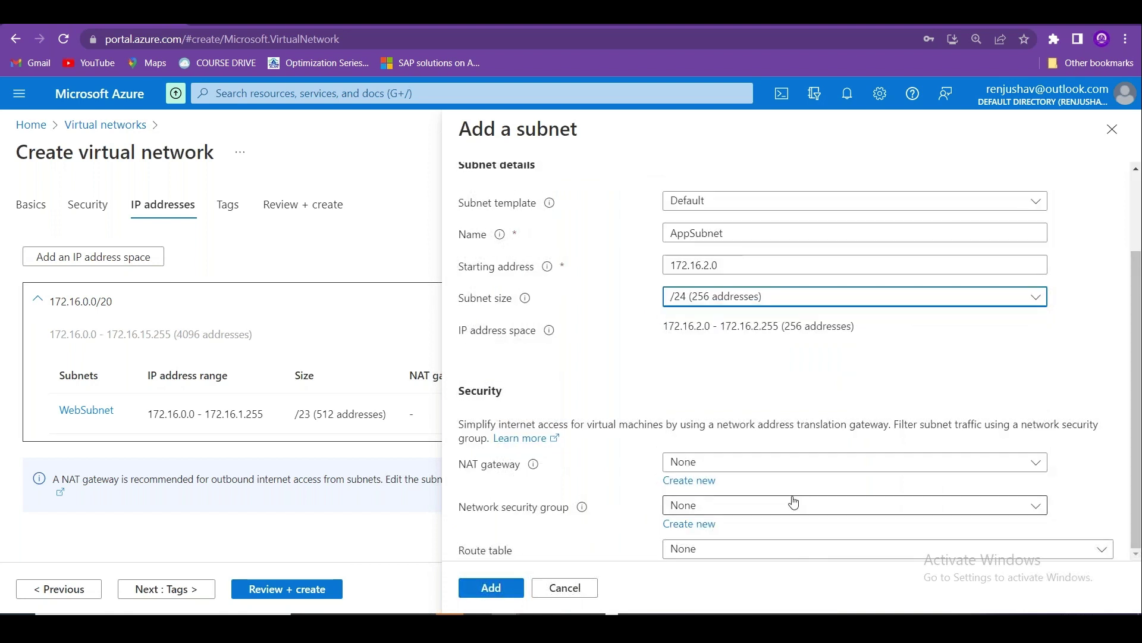
click(699, 523)
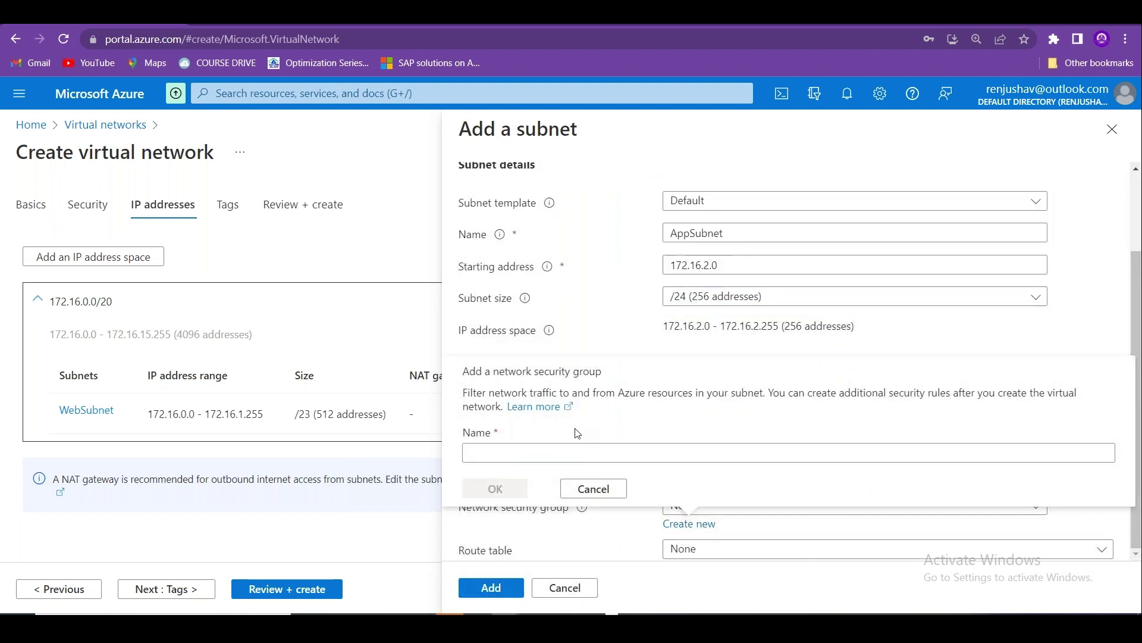
click(577, 451)
text(APP-)
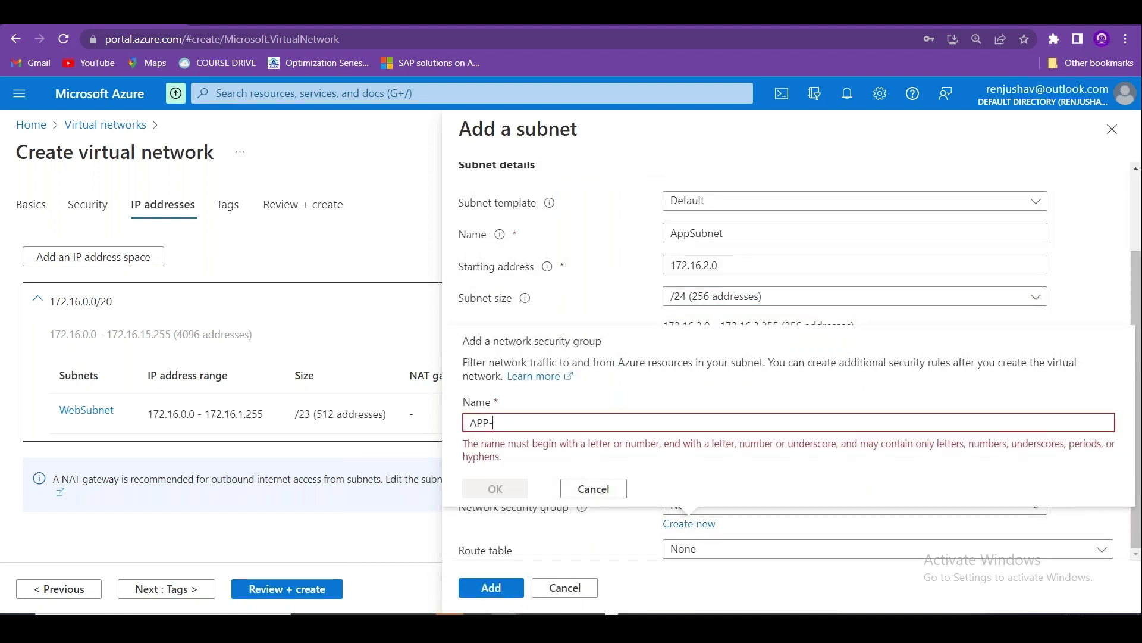
text(NSG-01)
click(494, 488)
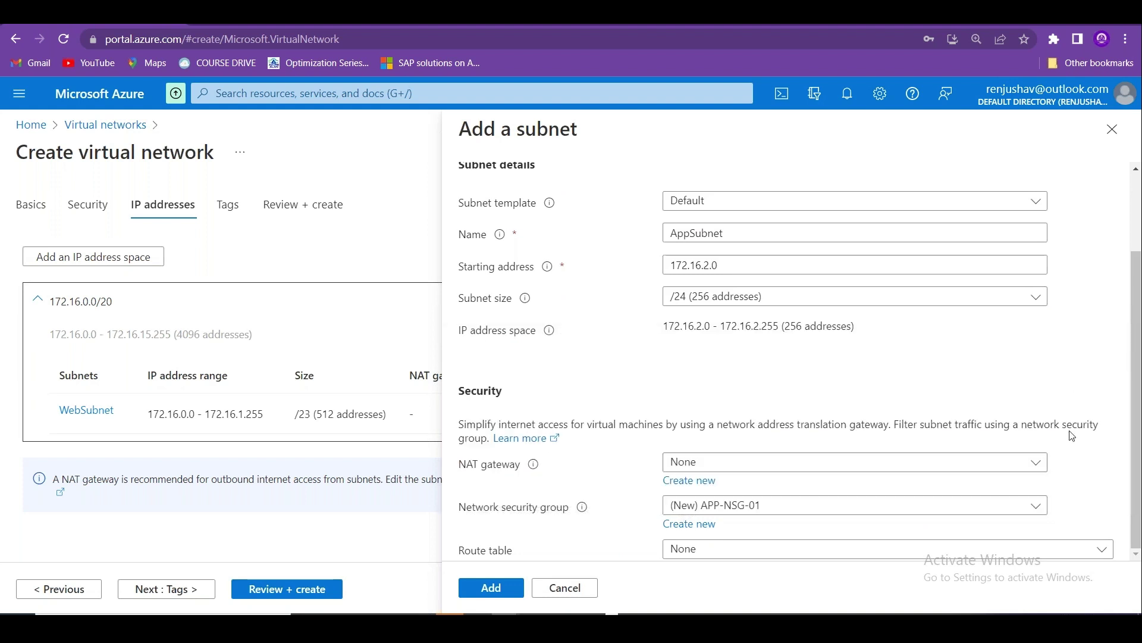
click(513, 590)
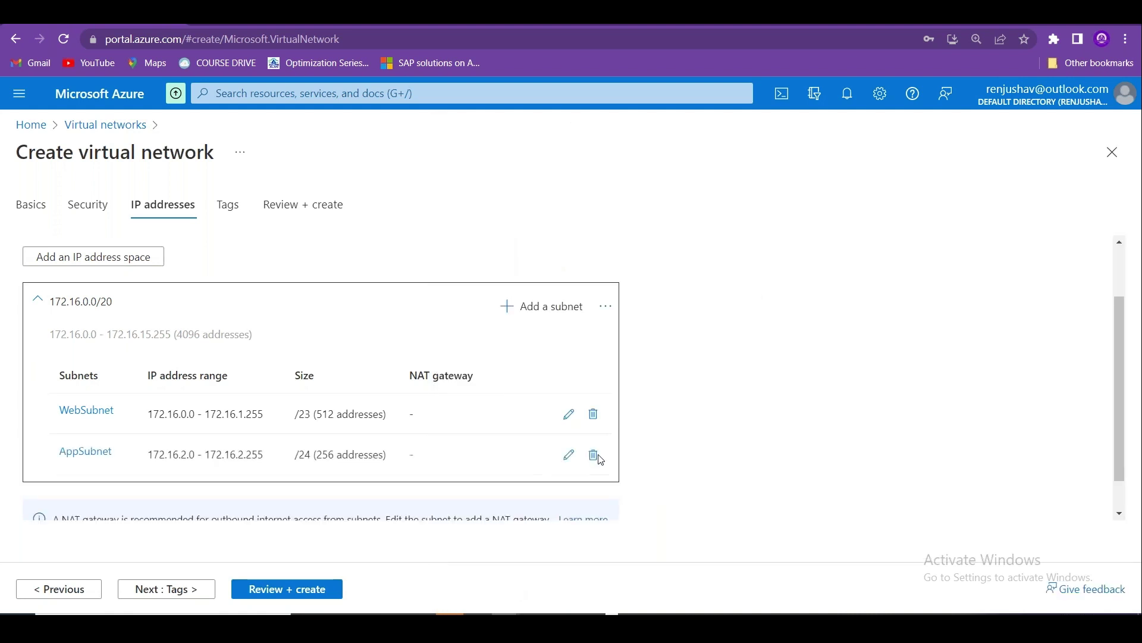
Start a third subnet, DBSubnet, at 172.16.3.0, checking where the existing subnets end.
click(561, 303)
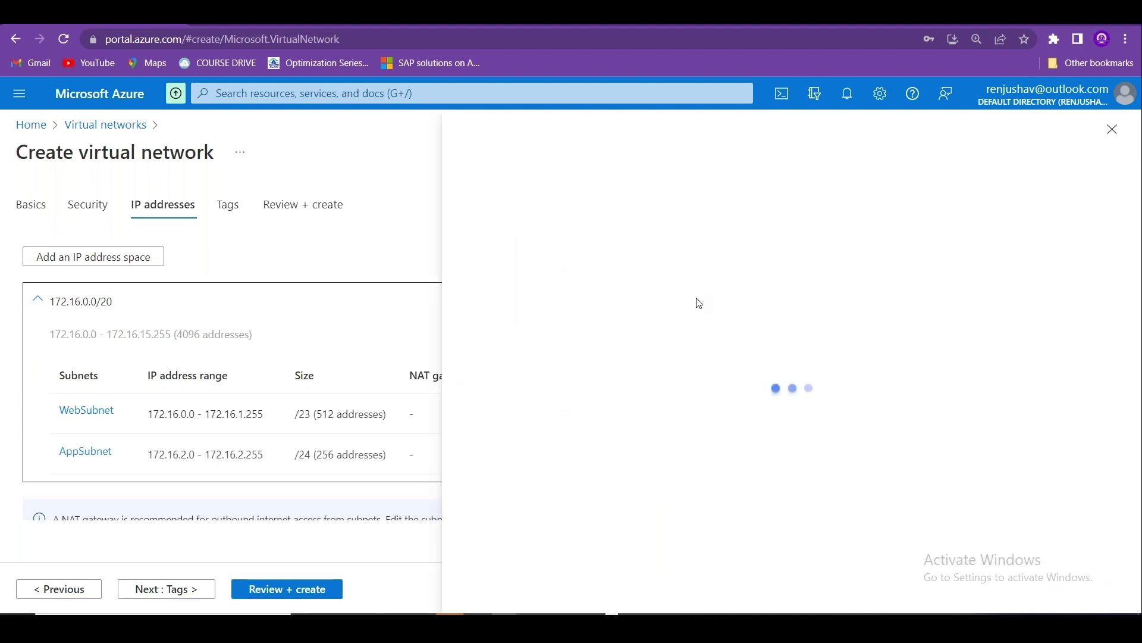
click(711, 332)
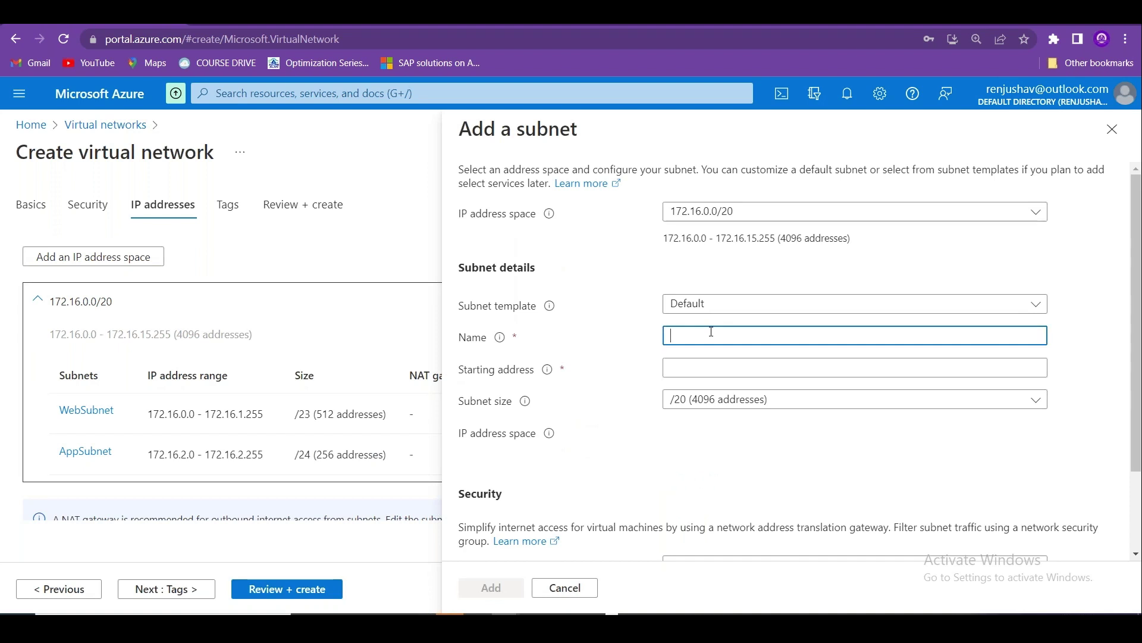
text(DBSubnet)
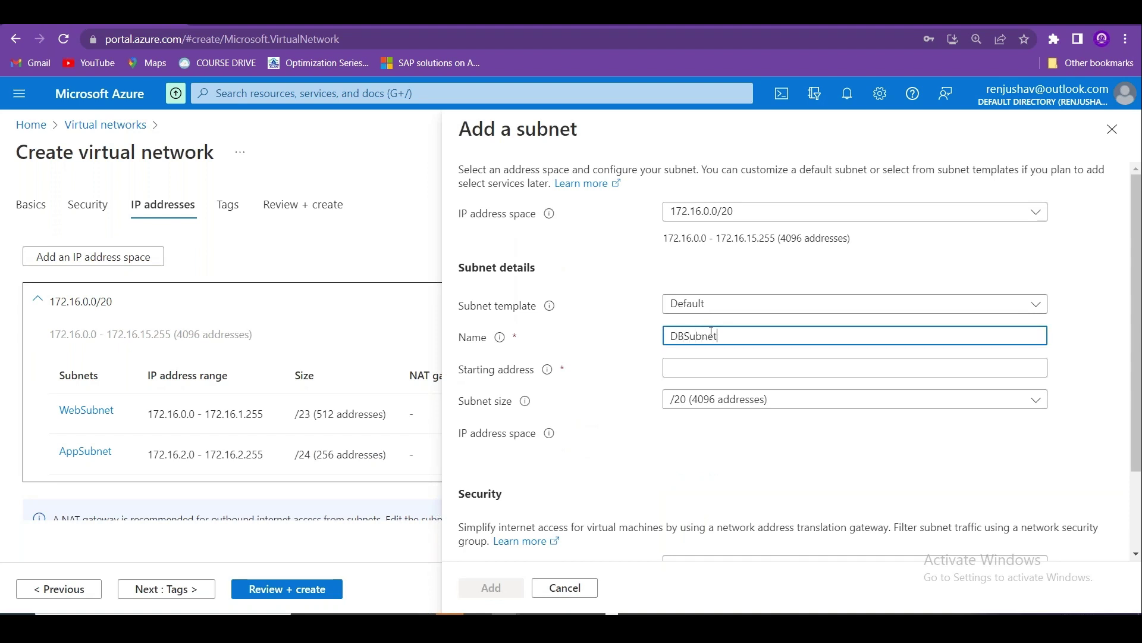
click(678, 369)
text(172.)
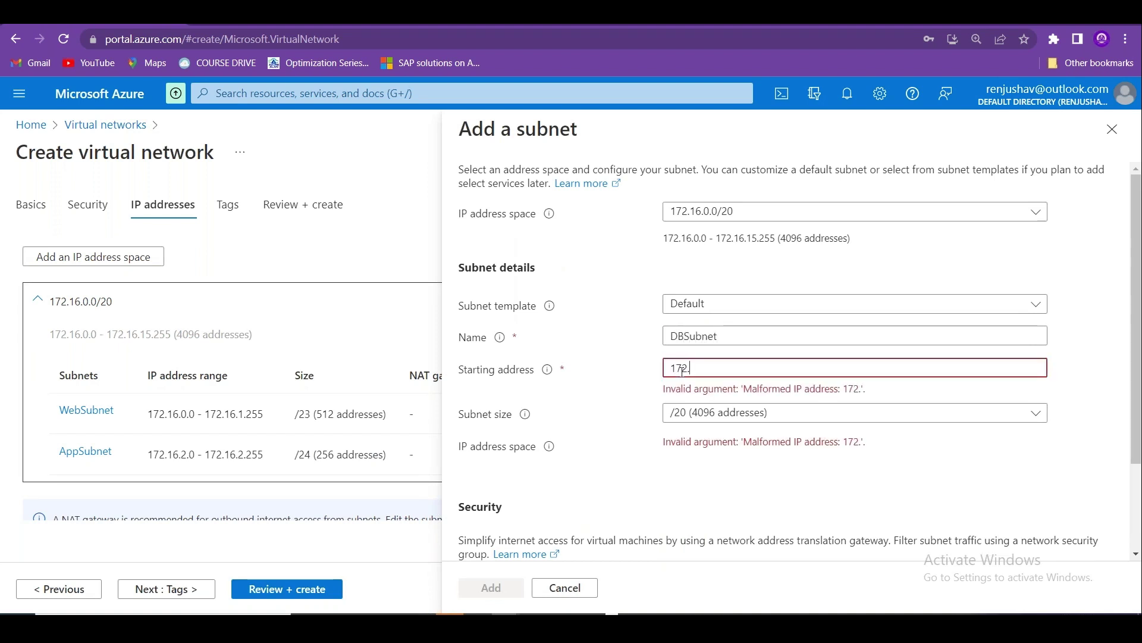
text(16.3.0)
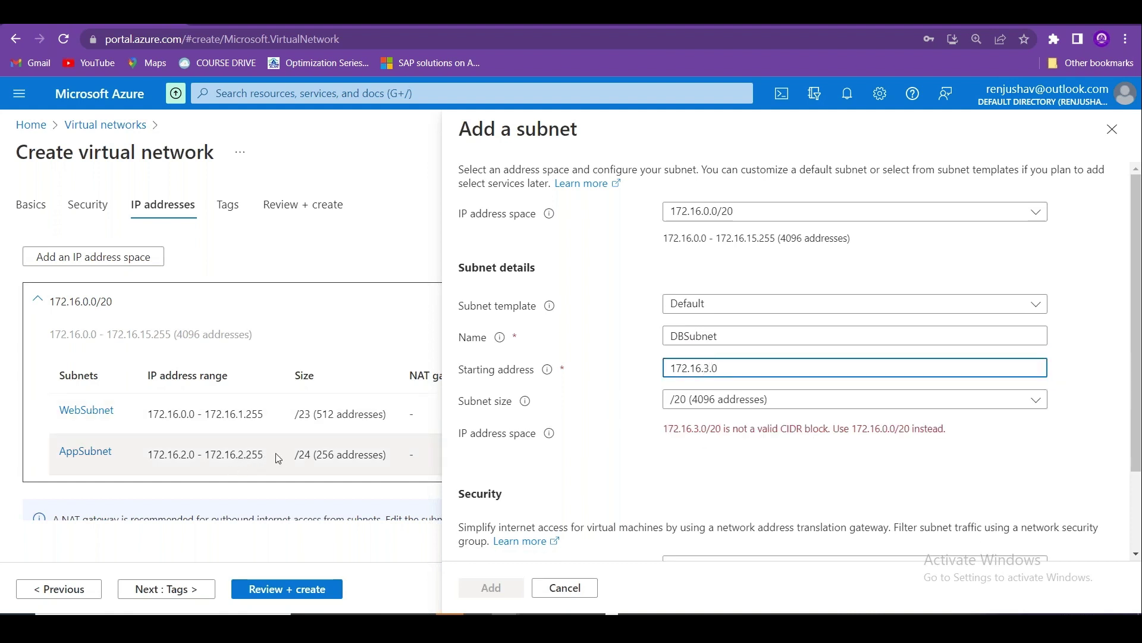
drag(279, 459, 237, 455)
drag(263, 414, 236, 420)
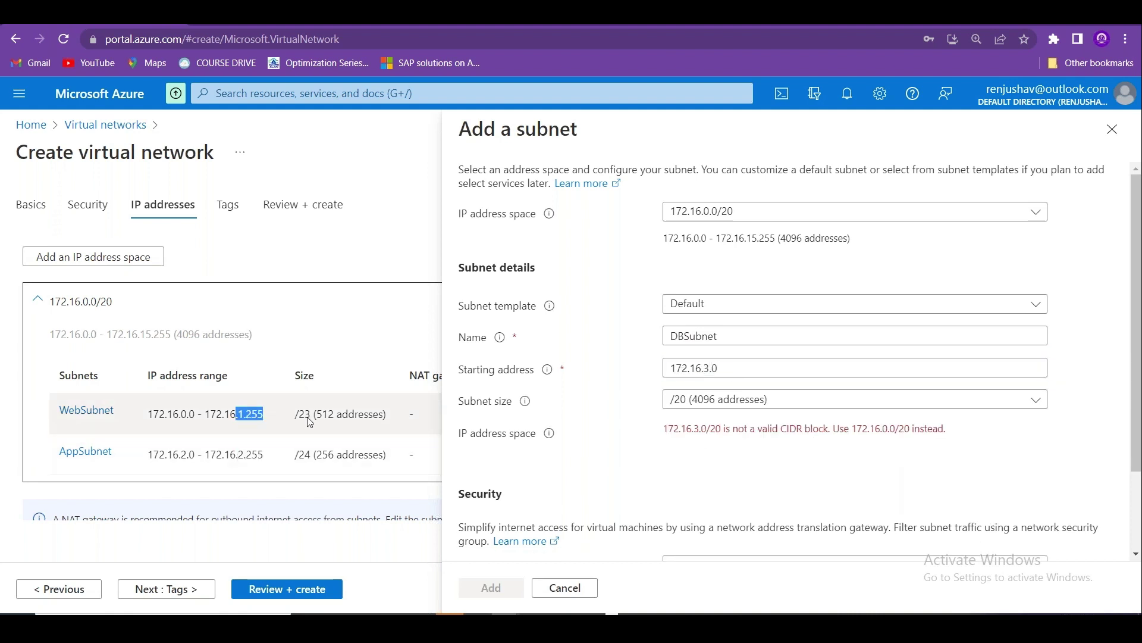
Size DBSubnet /25 (128 addresses), assign DB-NSG-01, and add it.
click(747, 408)
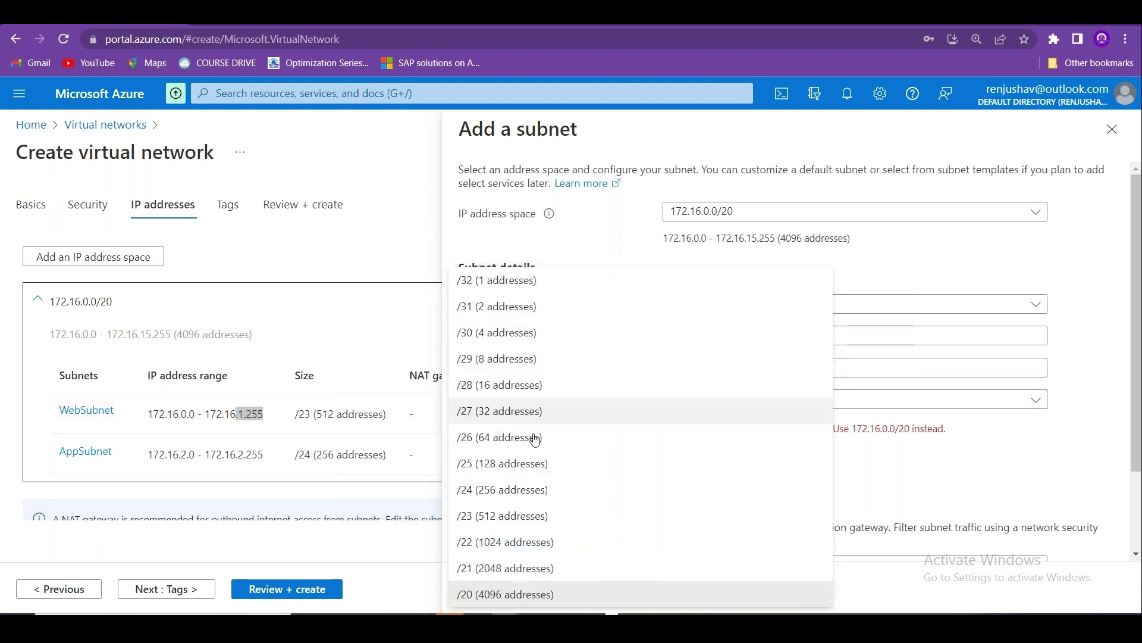
click(521, 464)
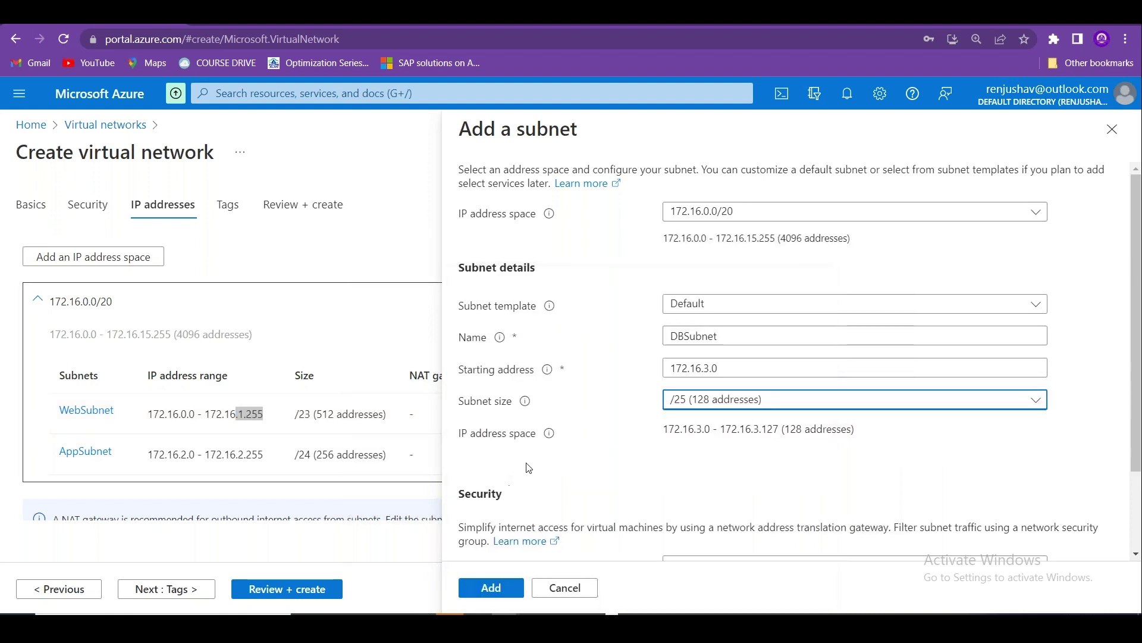
scroll(774, 357, down, 2)
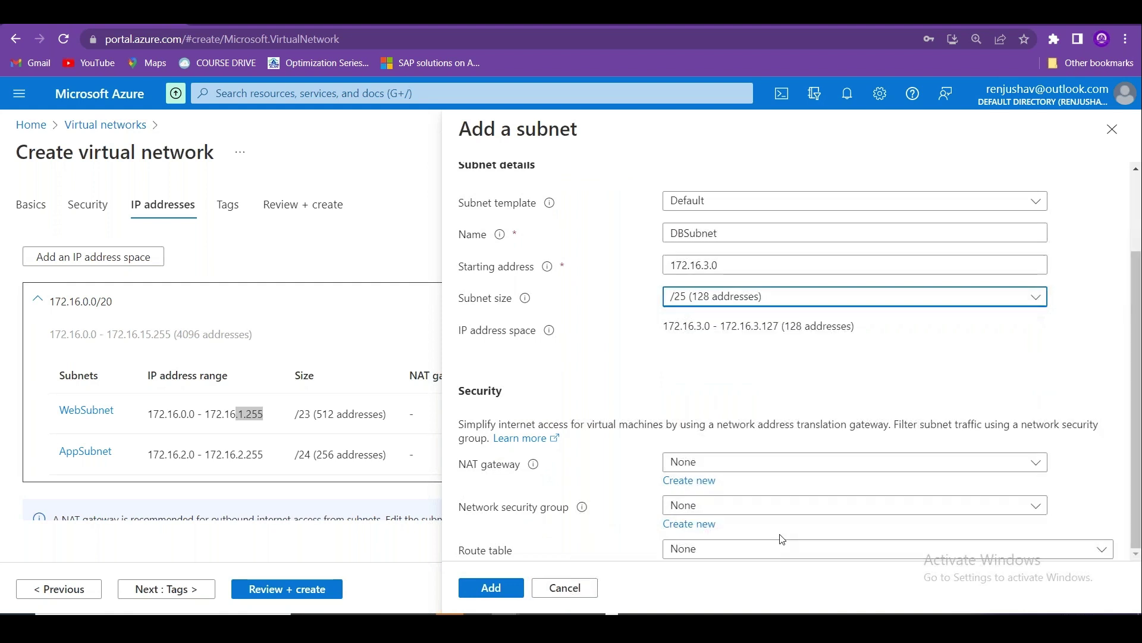
click(757, 507)
click(713, 461)
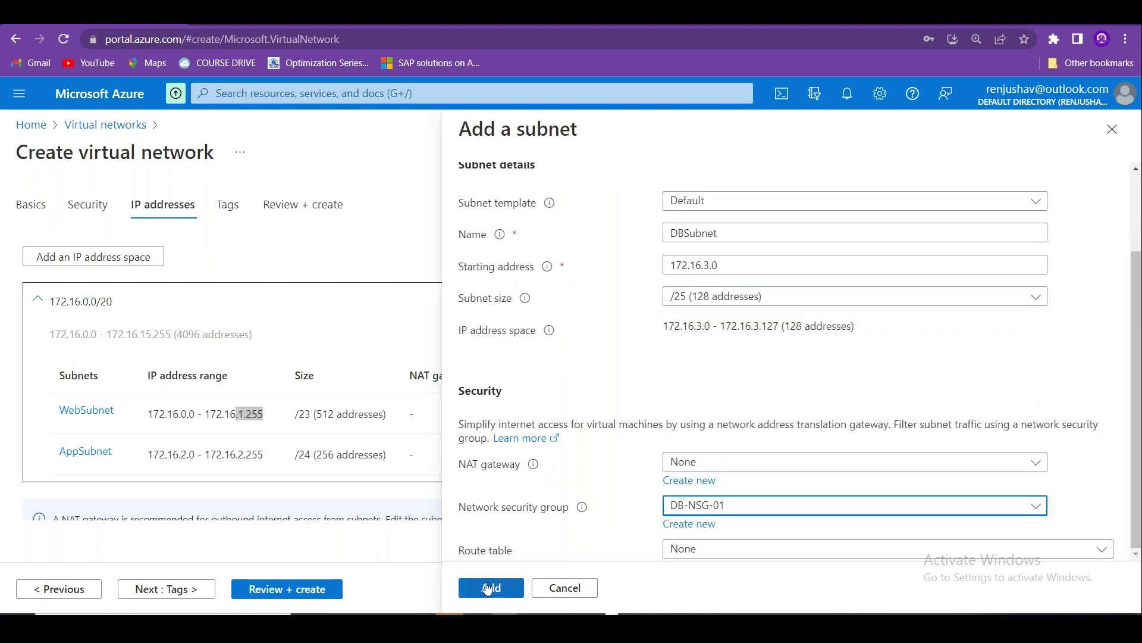
click(487, 588)
Submit DEC-VNET-01 with its three subnets to Review + create.
scroll(1131, 390, down, 3)
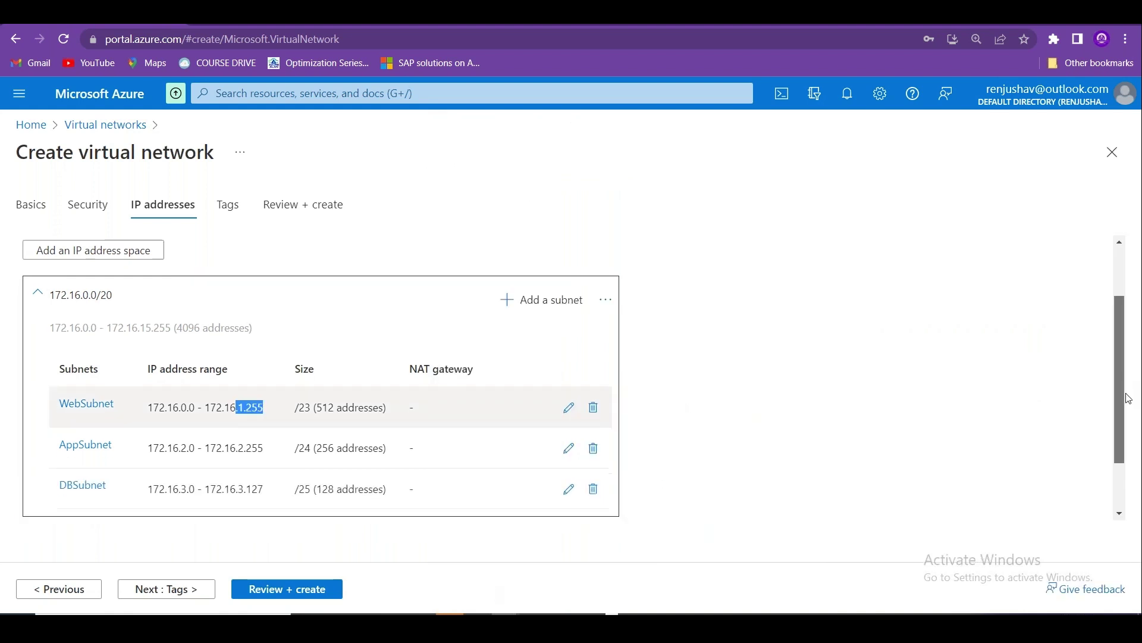
scroll(1112, 494, up, 5)
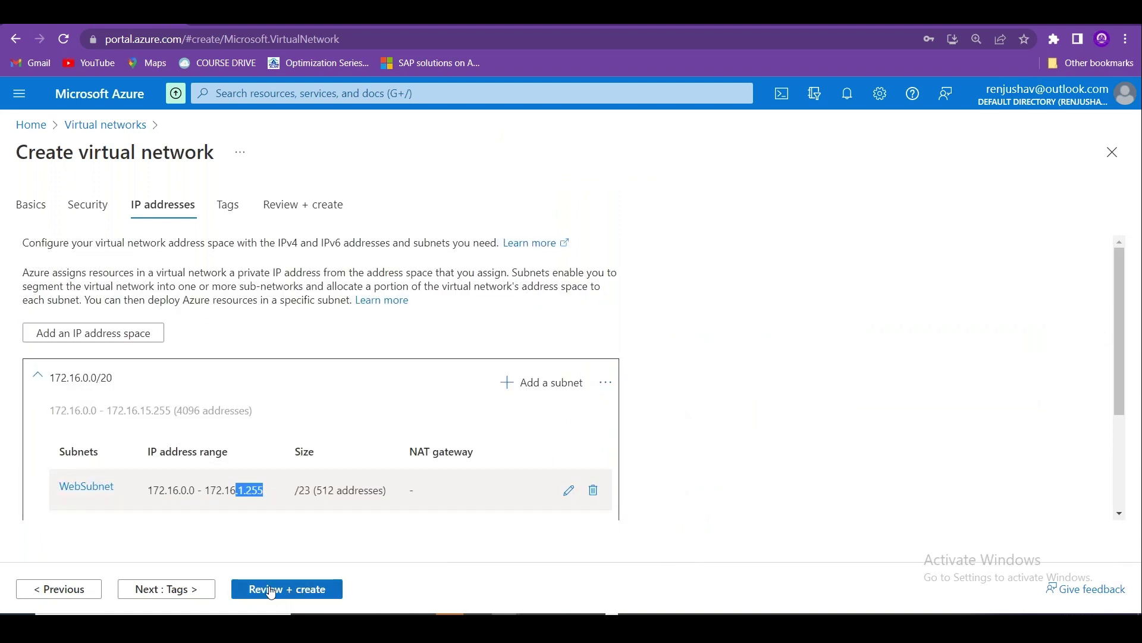
click(193, 589)
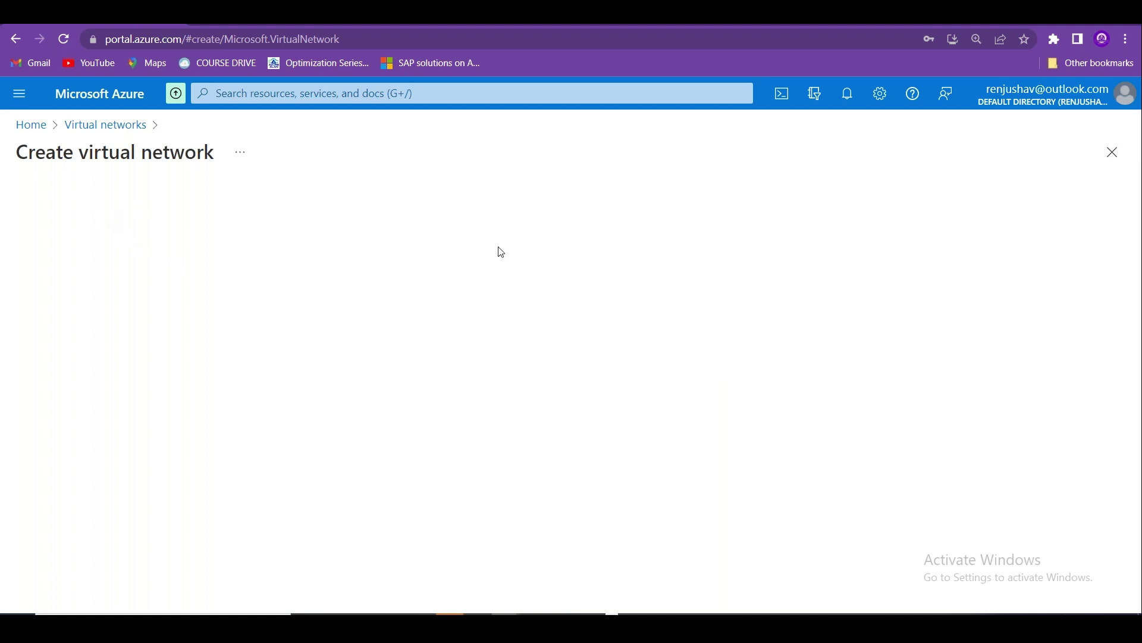
Leave the stalled form with the browser Back button, returning to Virtual networks.
click(238, 154)
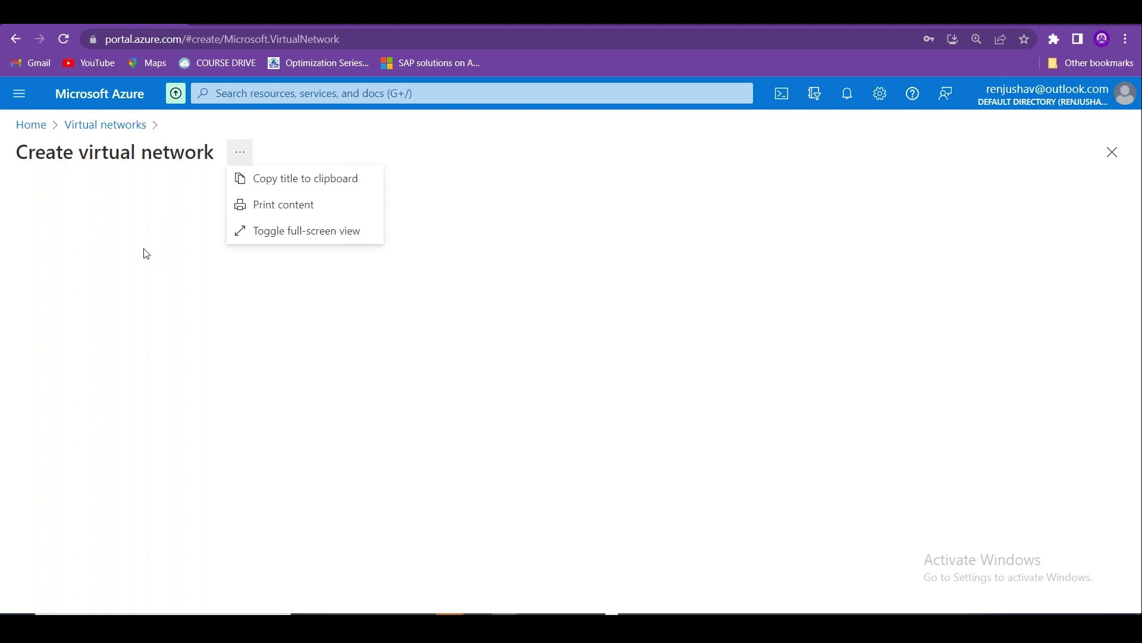
click(15, 41)
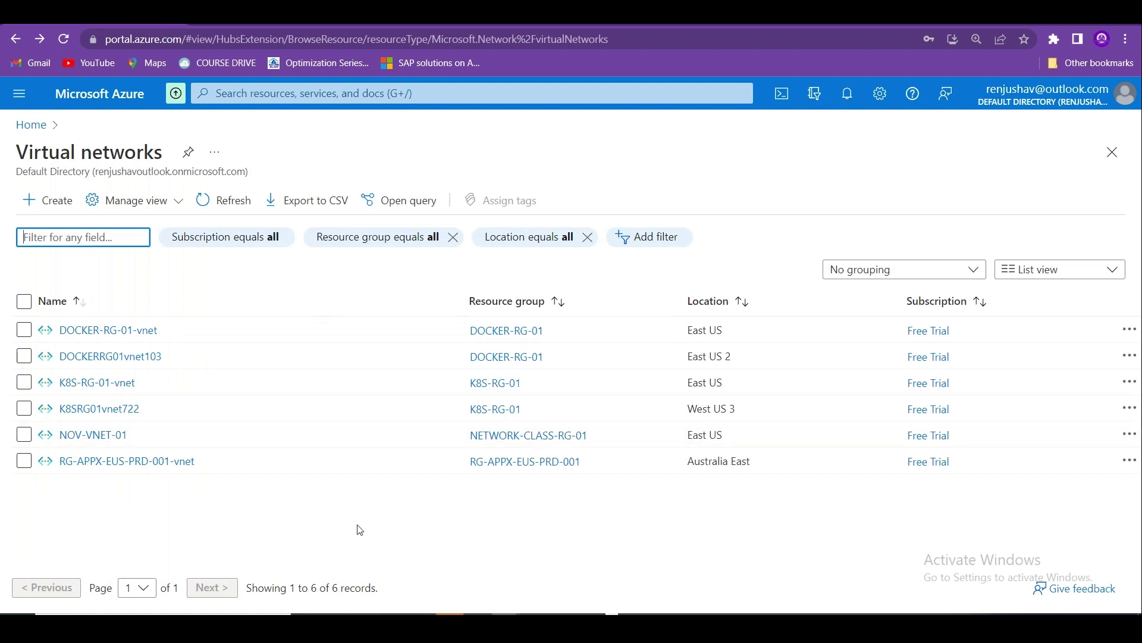
Start a new virtual network in resource group NETWORK-CLASS-RG-01.
click(37, 199)
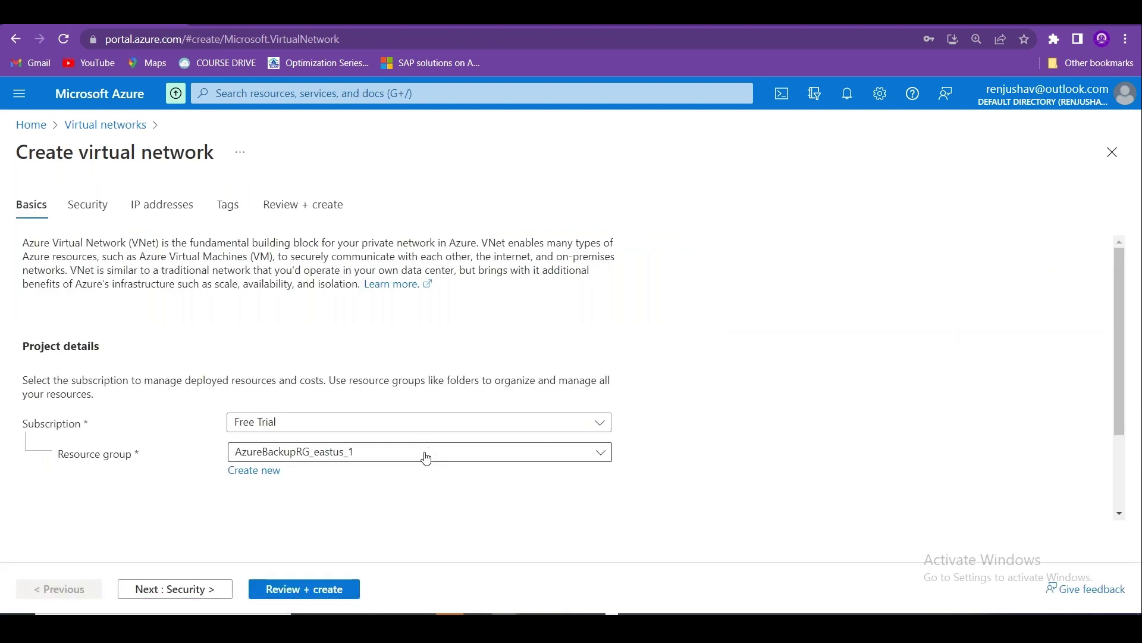
click(427, 455)
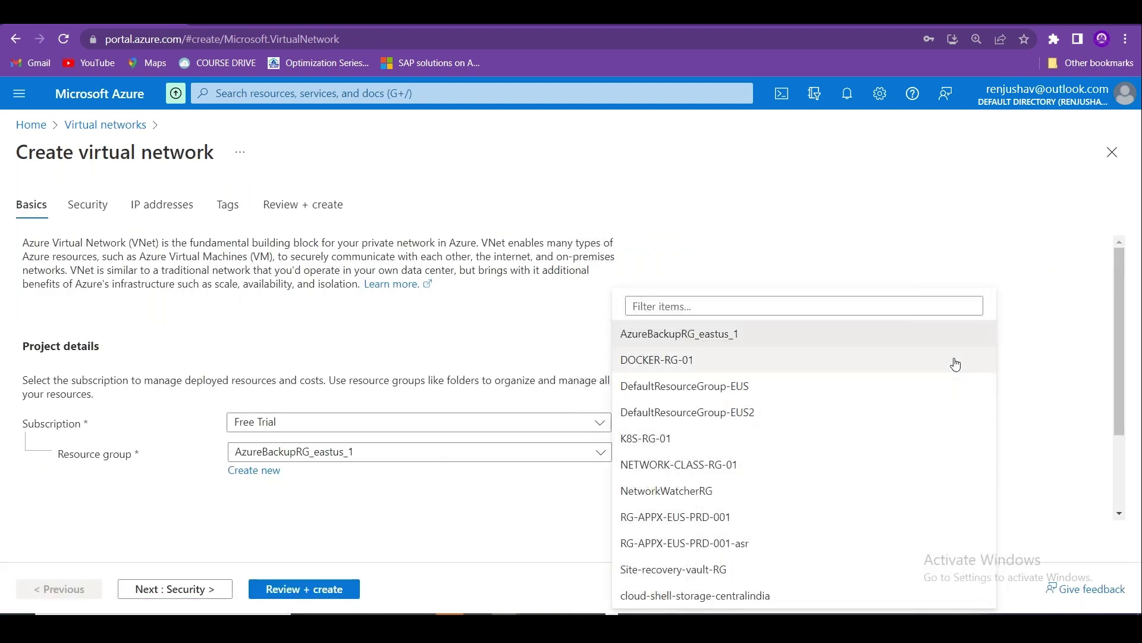
scroll(1133, 381, down, 2)
scroll(816, 359, up, 3)
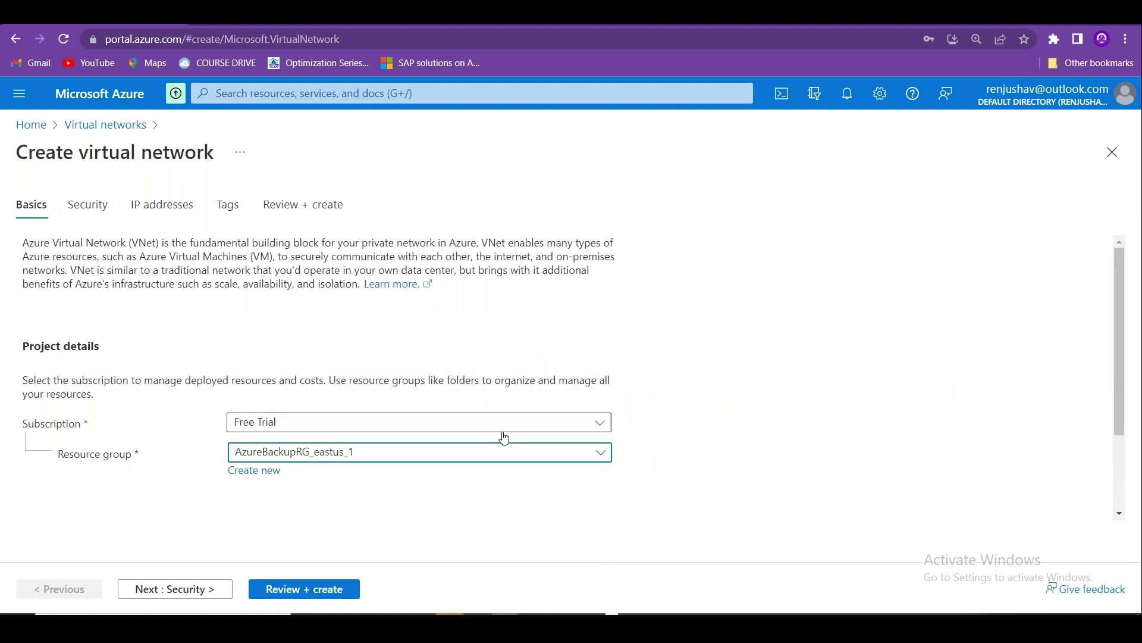
click(502, 452)
click(684, 465)
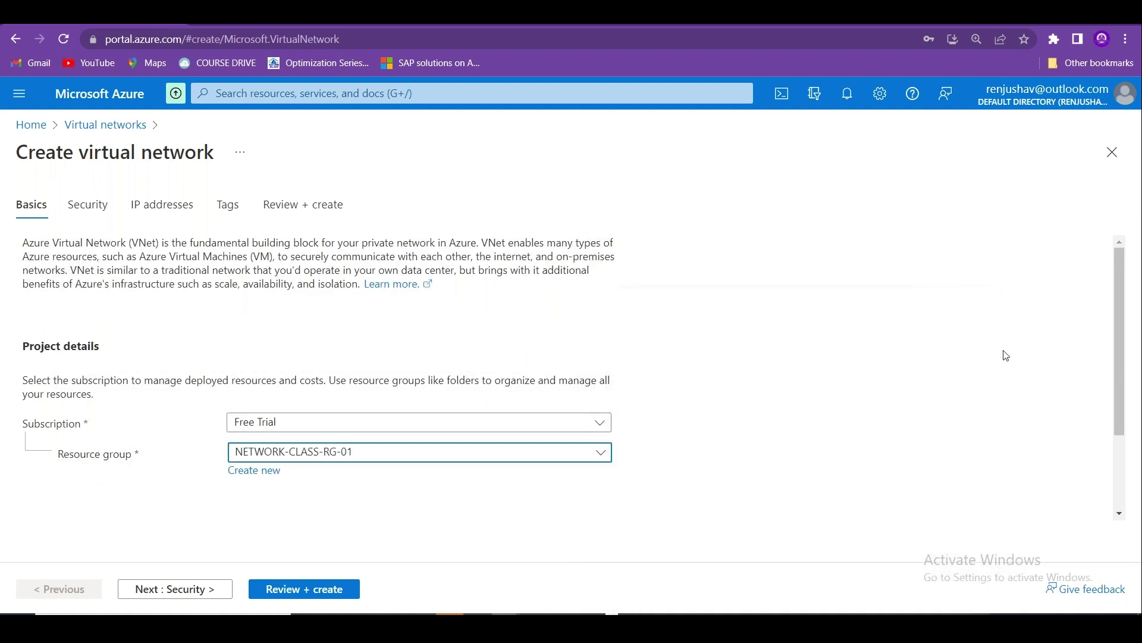
Set the network's region to (Europe) UK South.
scroll(1028, 465, down, 2)
click(441, 489)
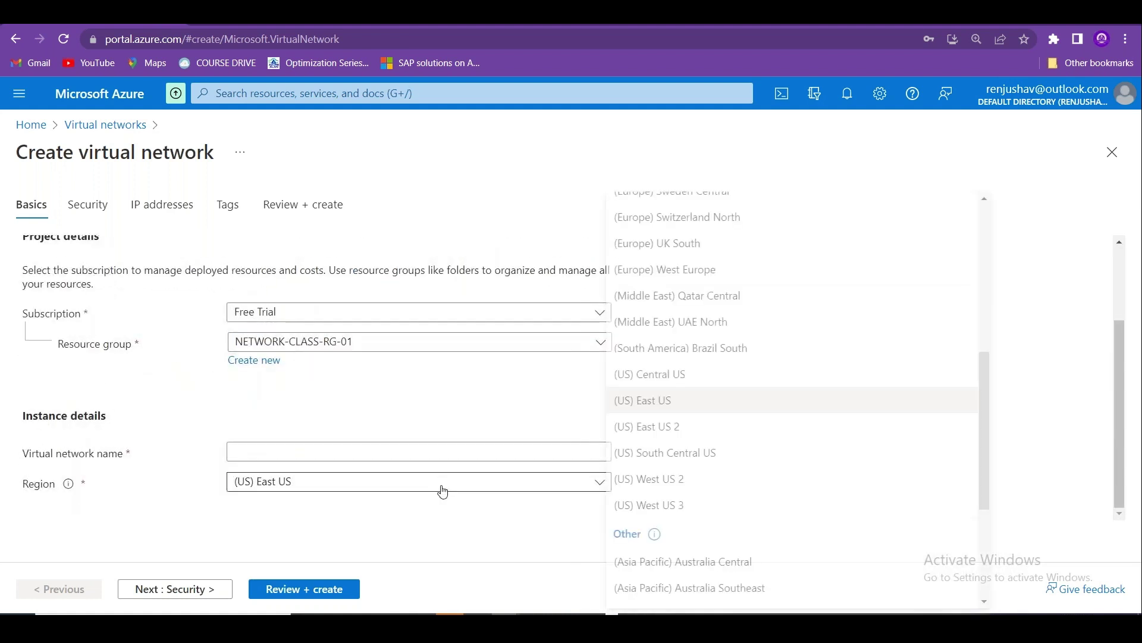
drag(987, 418, 990, 506)
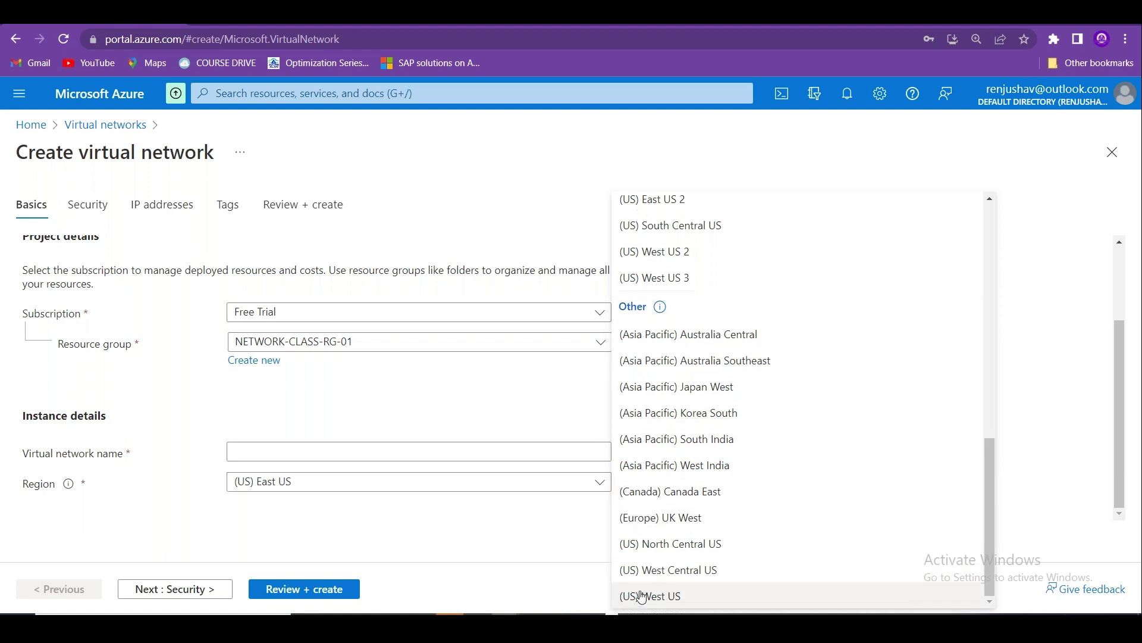
drag(987, 497, 990, 366)
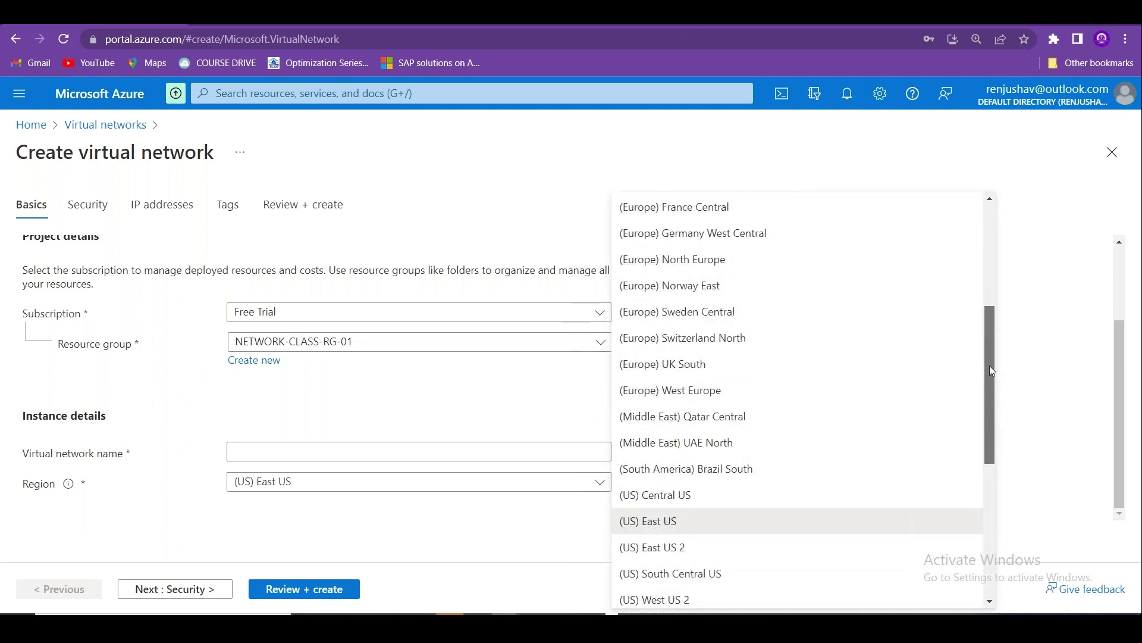
click(683, 363)
Name the network UKS-VNET-01 and advance to its IP addresses step.
click(303, 458)
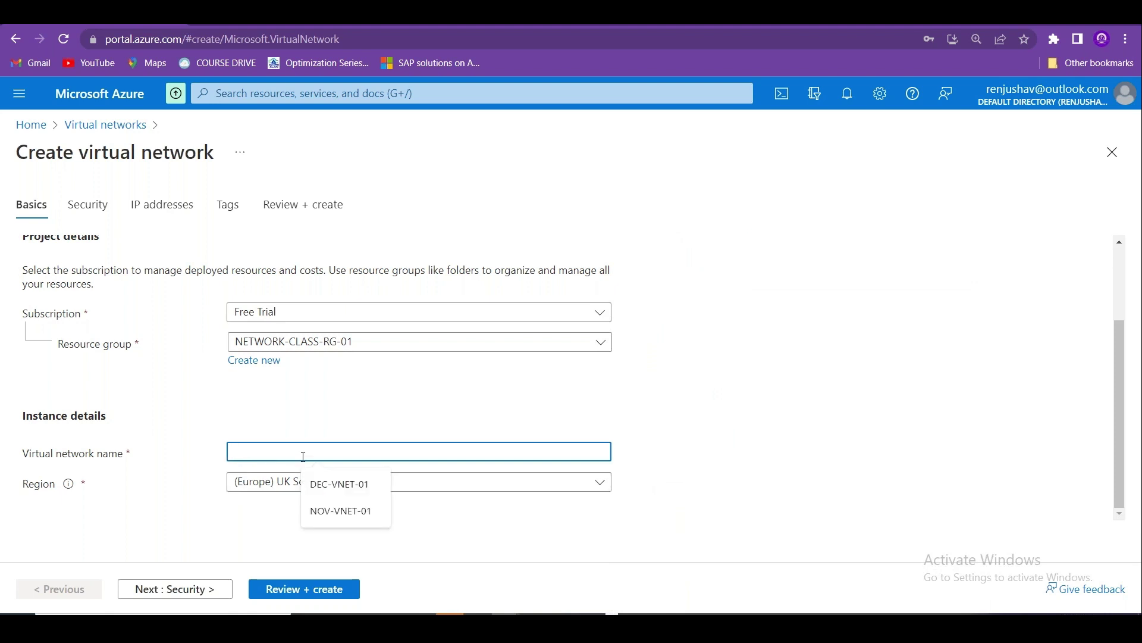
text(DE)
key(BackSpace)
key(BackSpace)
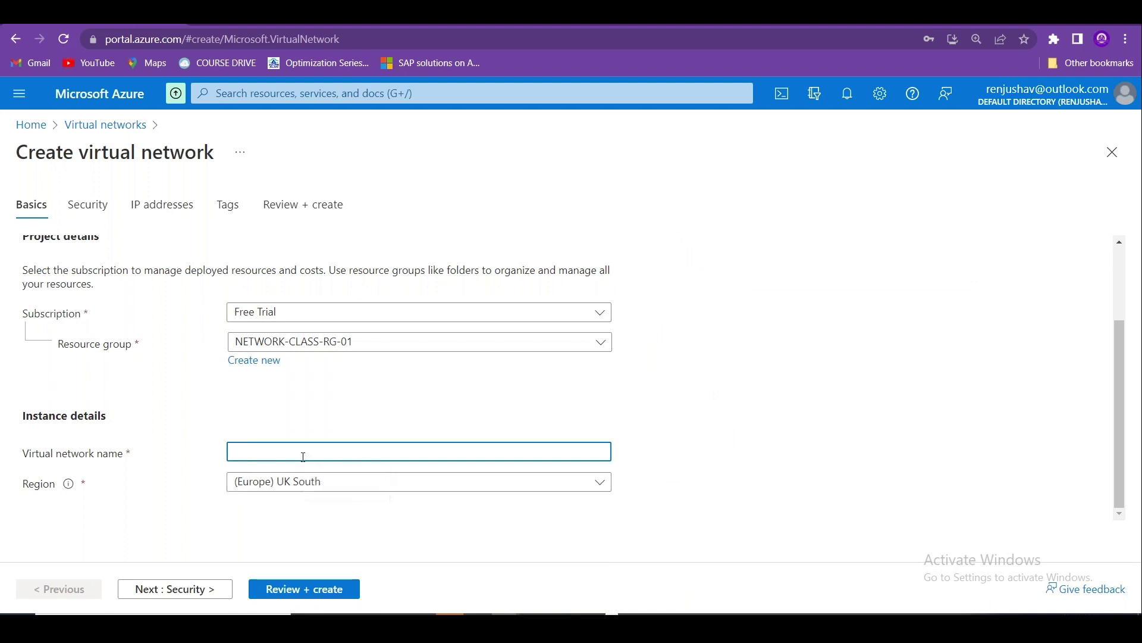
text(UKS-VNET-01)
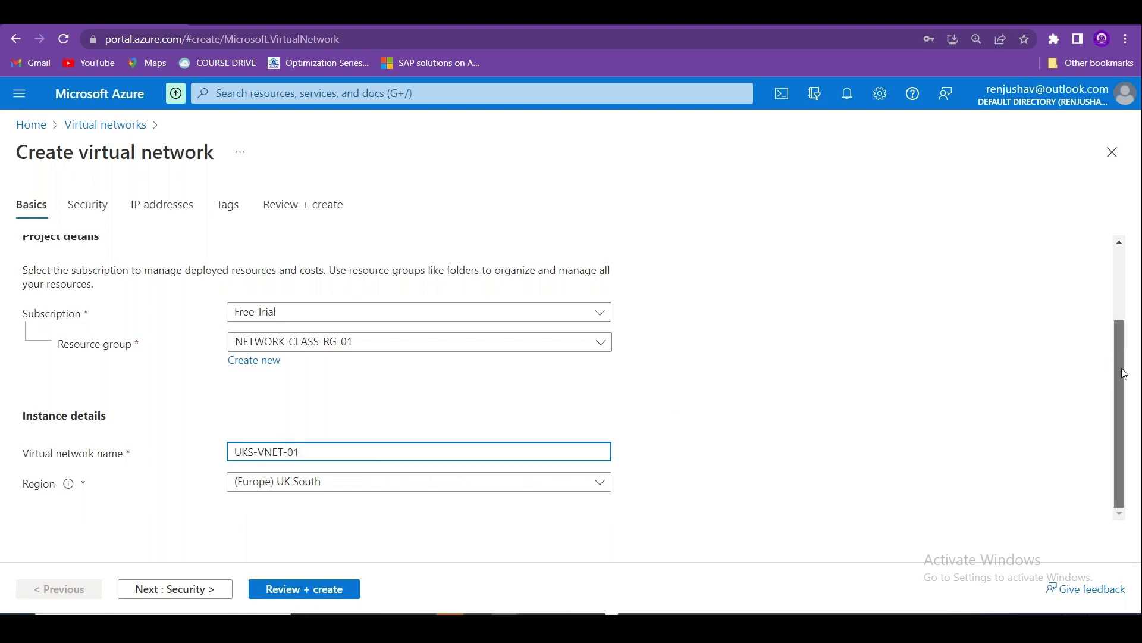
click(208, 591)
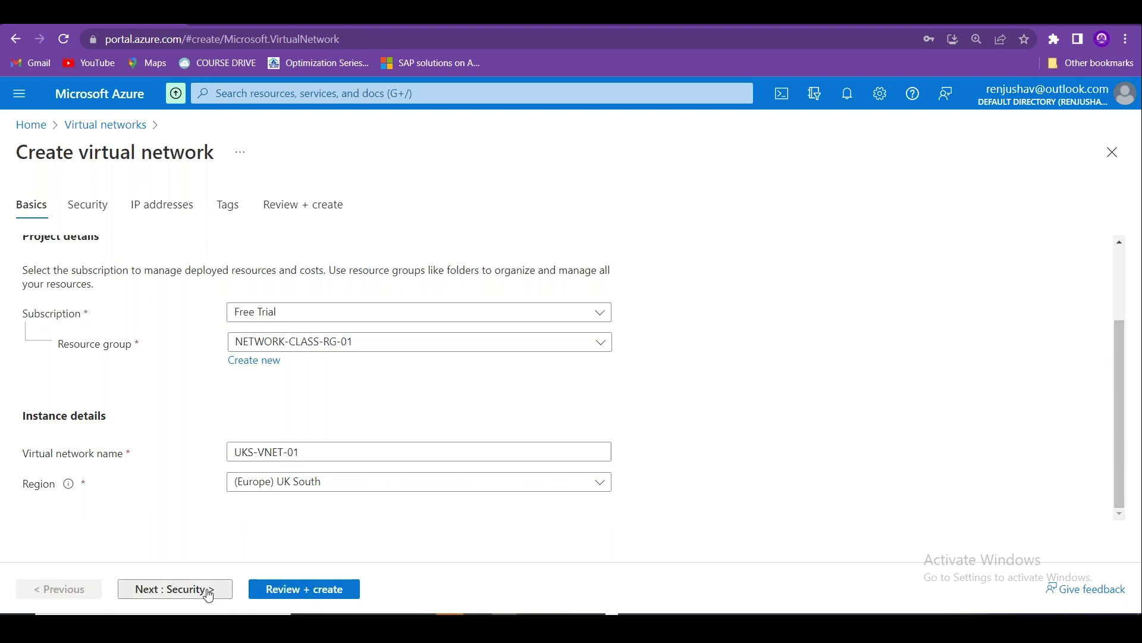
click(230, 590)
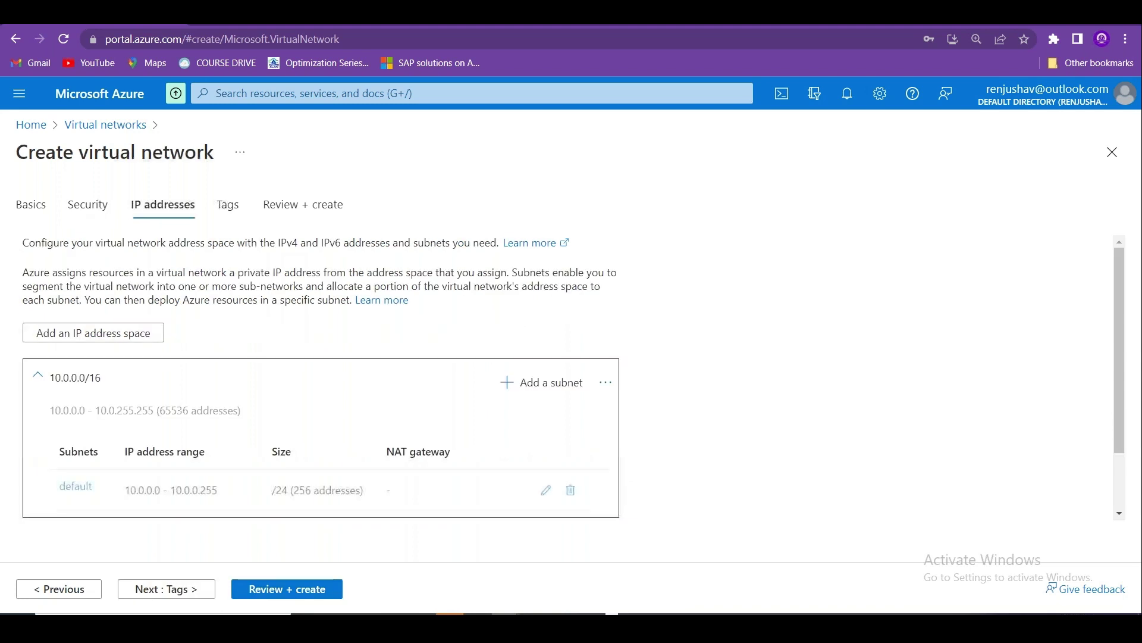
Delete the default subnet and start WebSubnet at starting address 10.0.0.0.
click(593, 490)
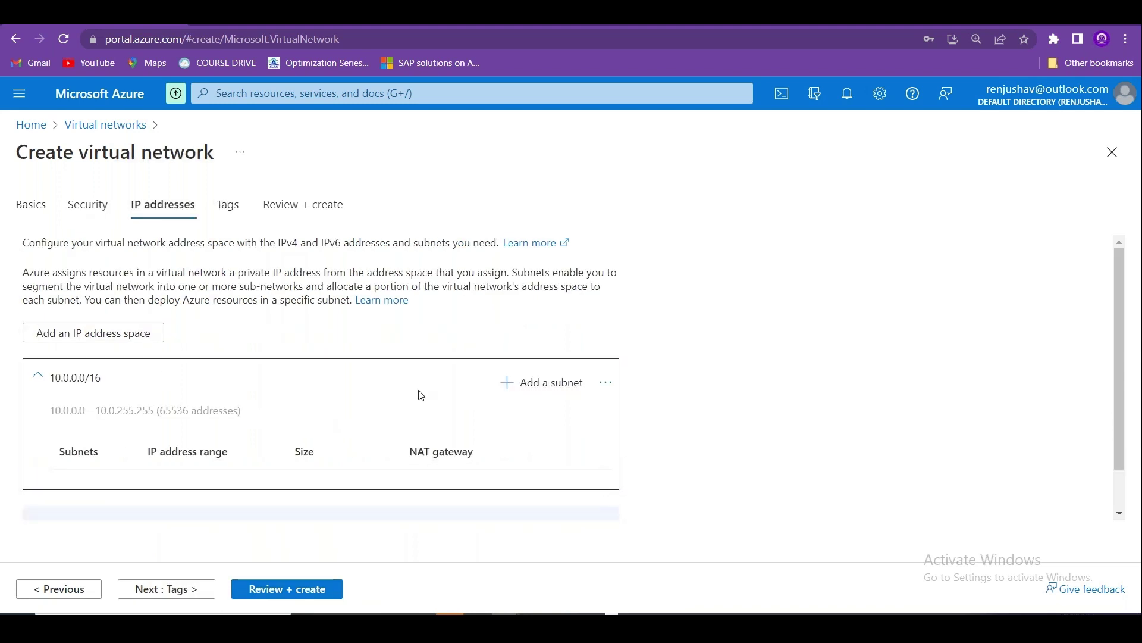
click(527, 384)
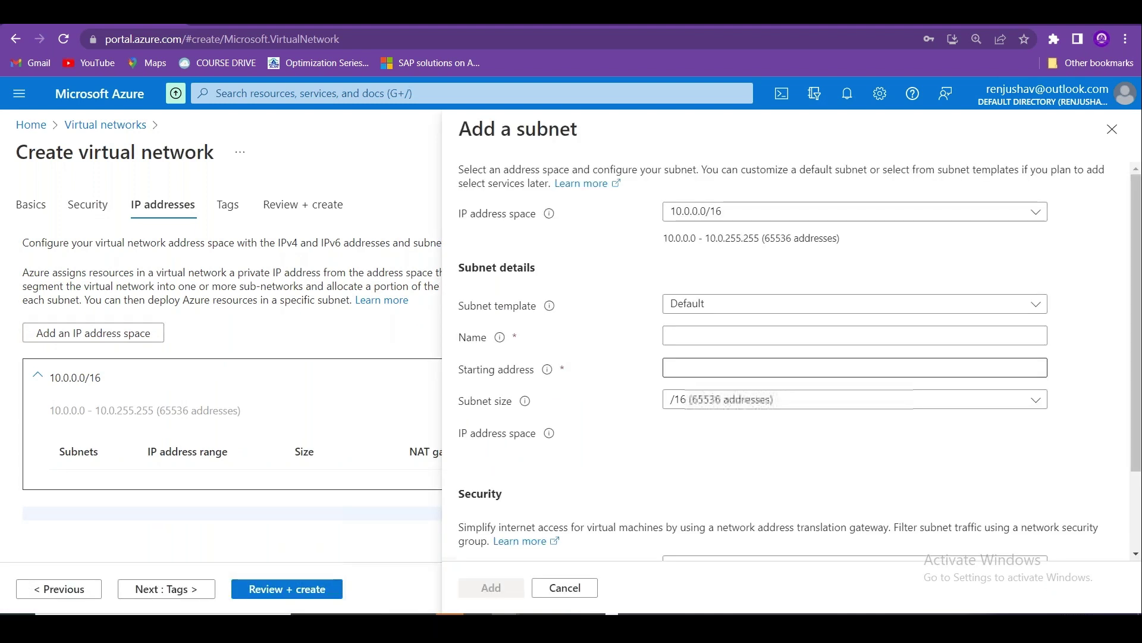
click(705, 331)
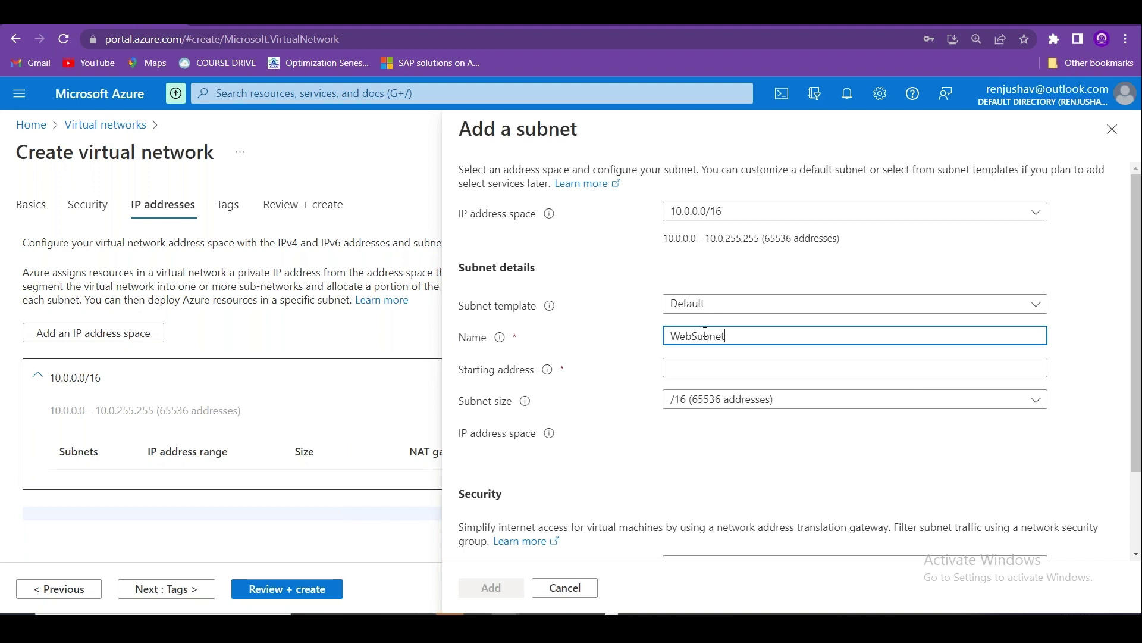
click(708, 366)
text(10.0.0.0)
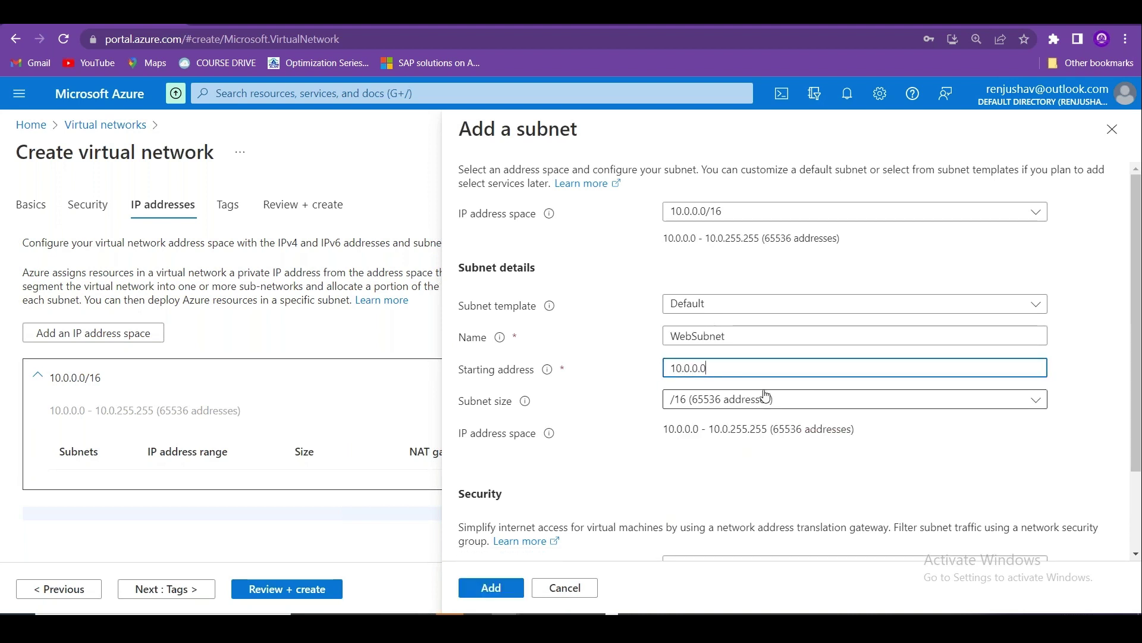
Make WebSubnet /23 with Web-NSG-01, add it, and submit for Review + create.
click(762, 400)
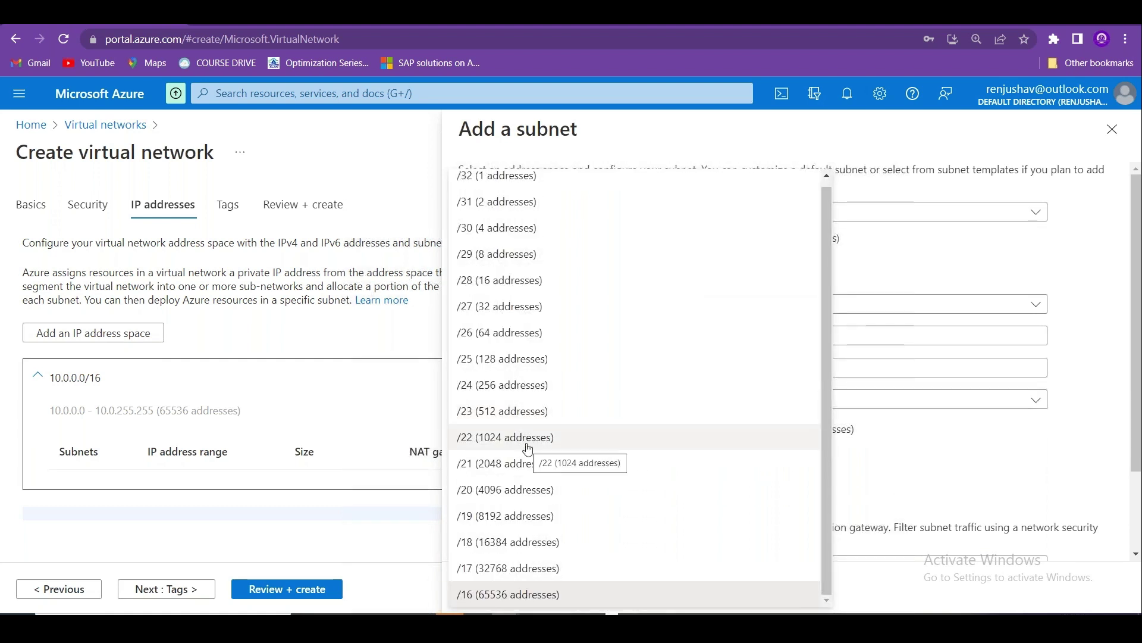
click(524, 411)
drag(1136, 414, 1137, 481)
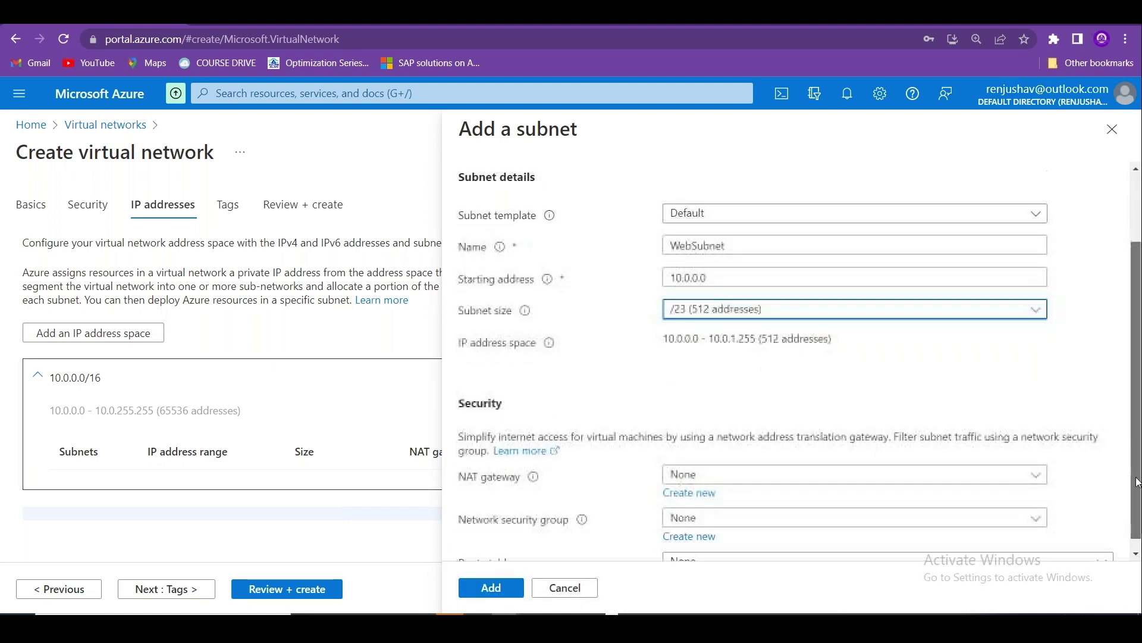
click(785, 519)
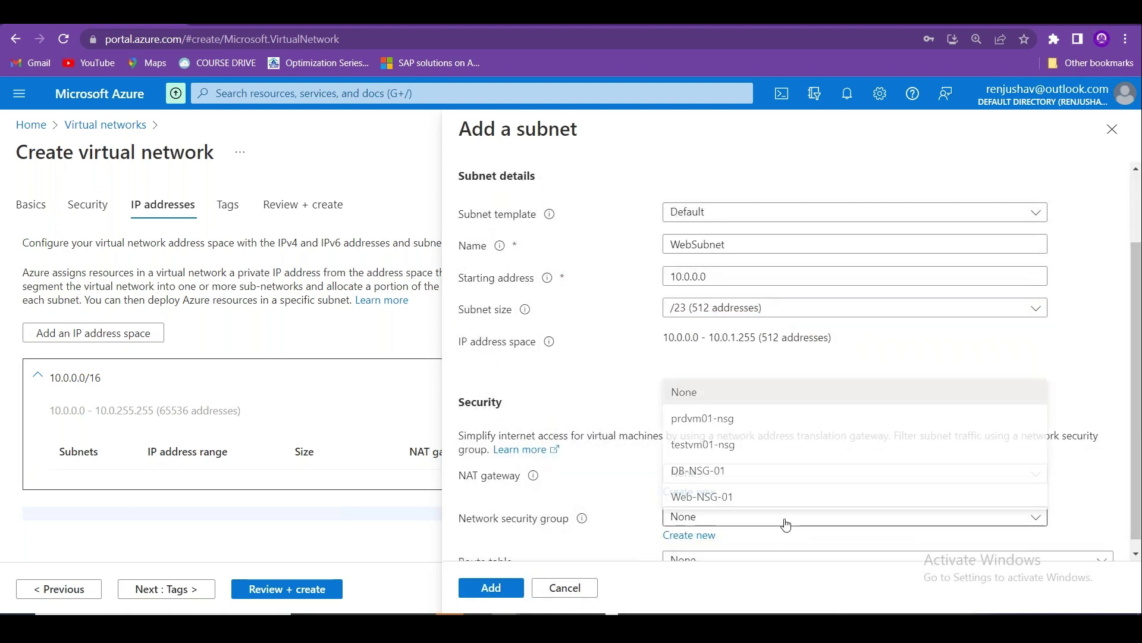
click(727, 494)
scroll(513, 542, down, 1)
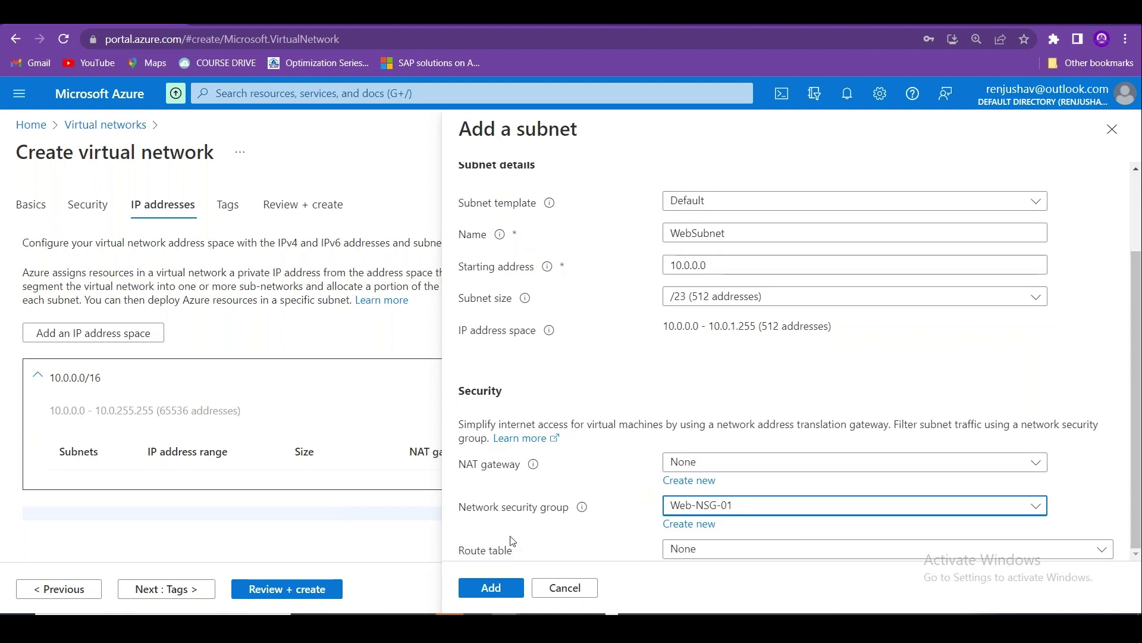
click(491, 586)
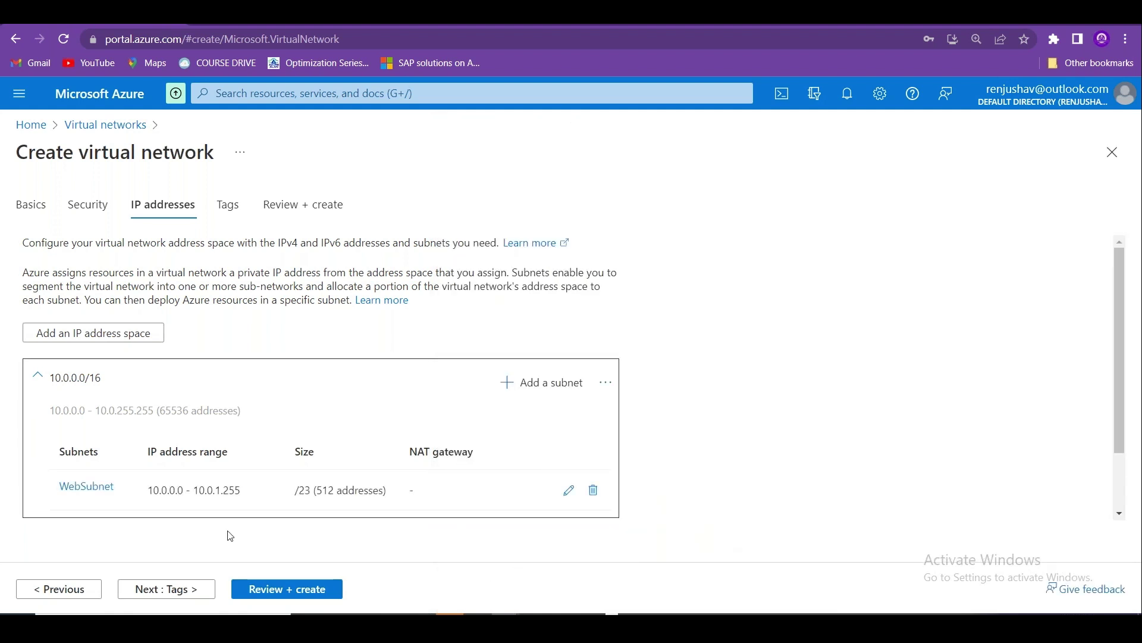
click(263, 587)
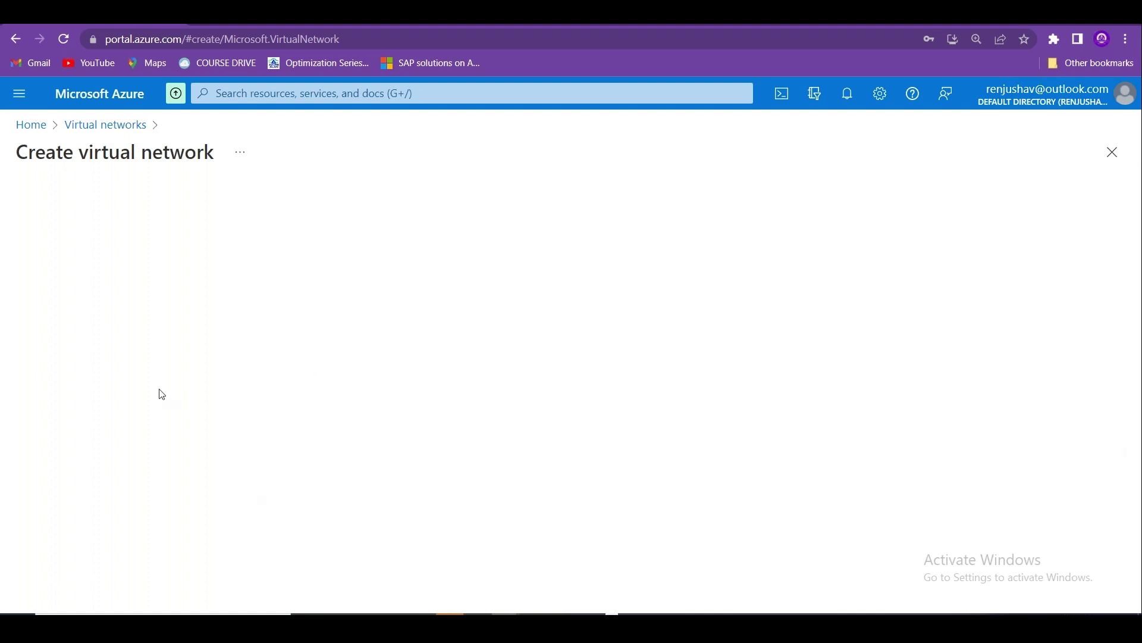
Close the stalled creation form, reload Virtual networks, and dismiss the credit notice.
key(ctrl+minus)
key(ctrl+minus)
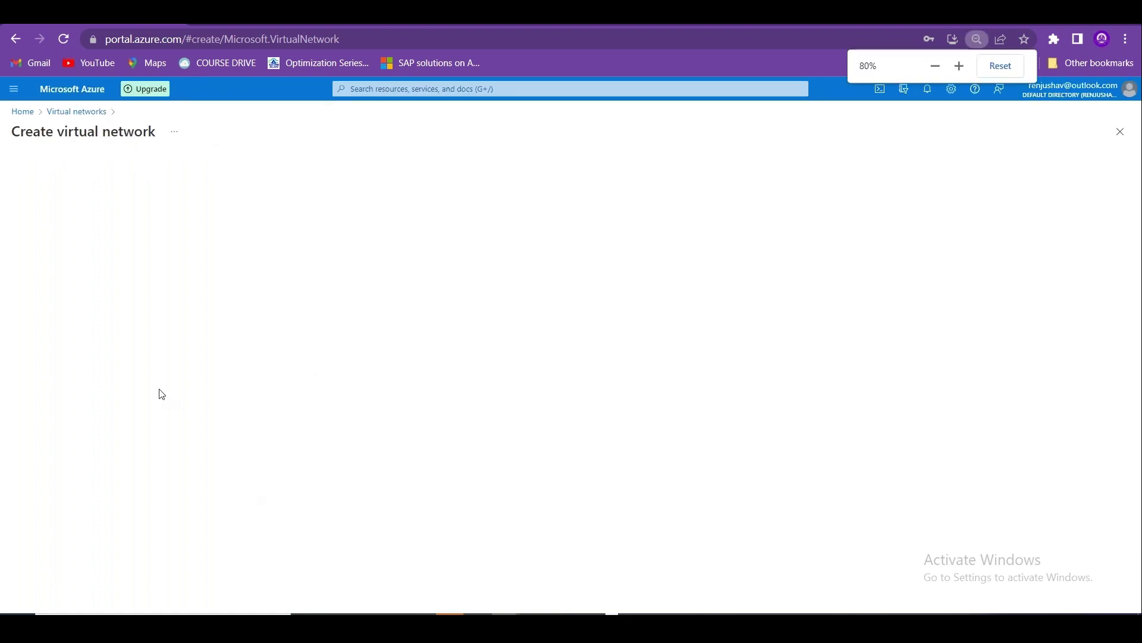
key(ctrl+plus)
key(ctrl+plus)
key(ctrl+plus)
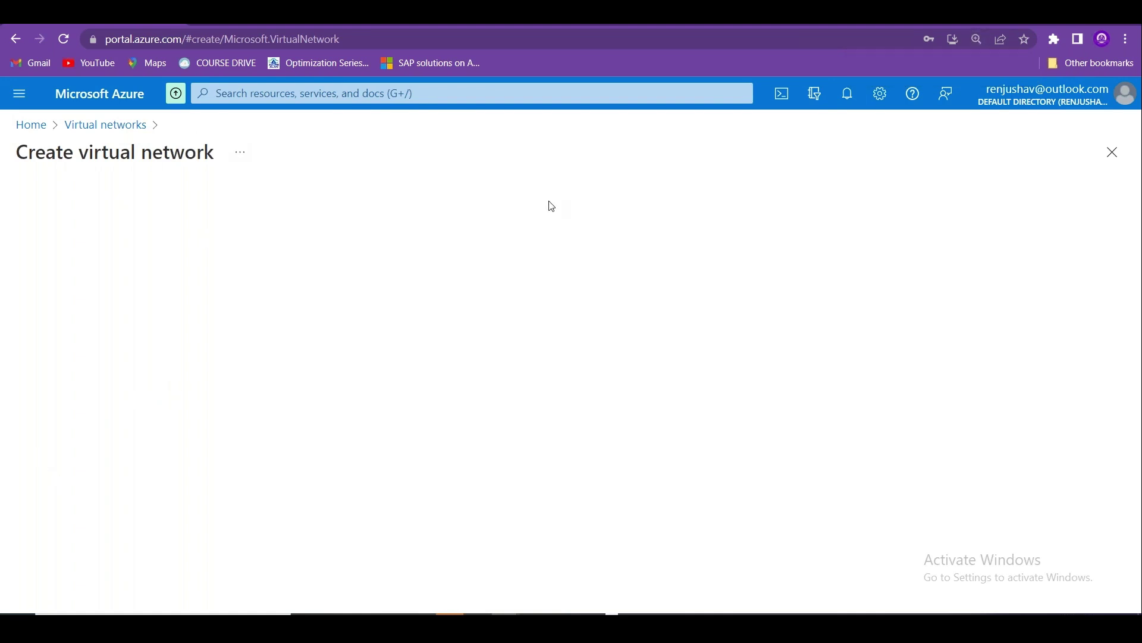
click(1112, 152)
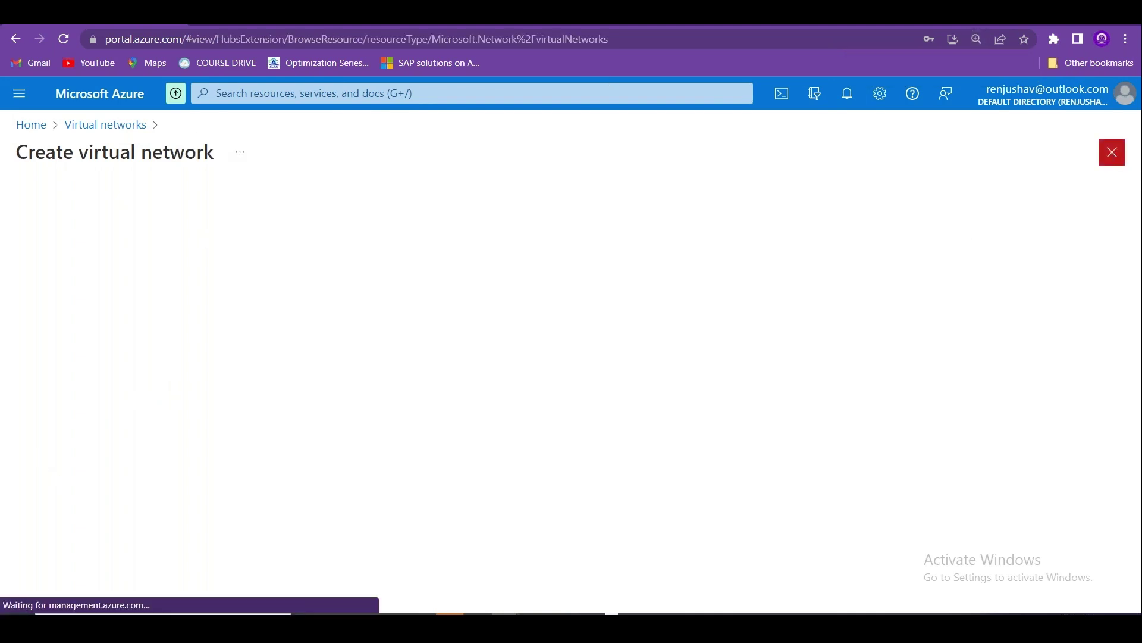
click(616, 41)
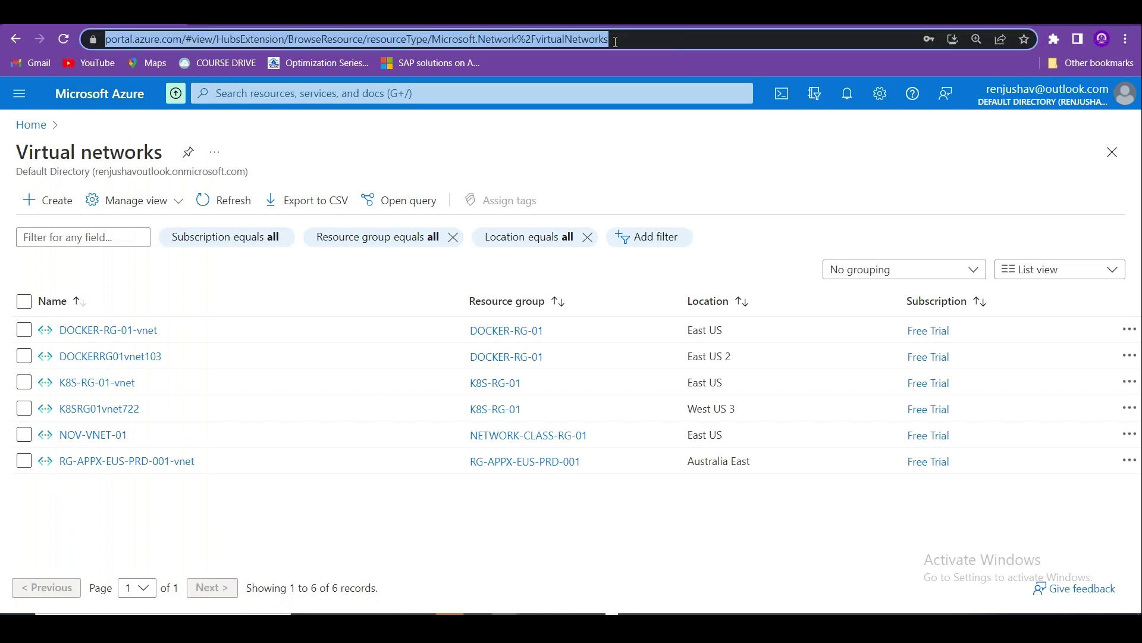
key(Return)
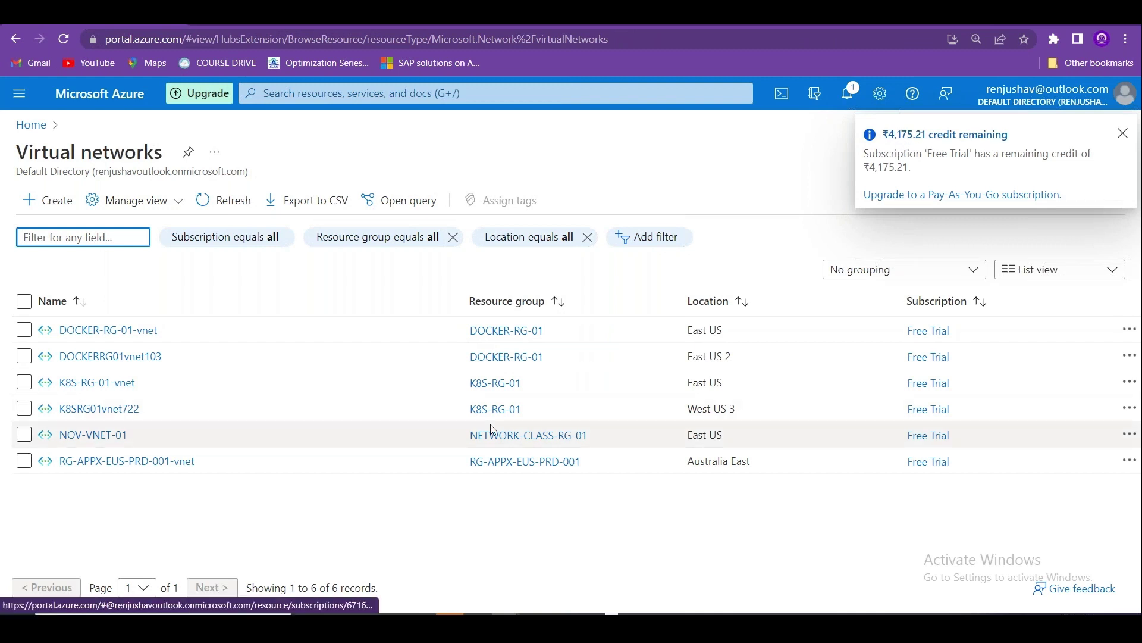
click(1123, 134)
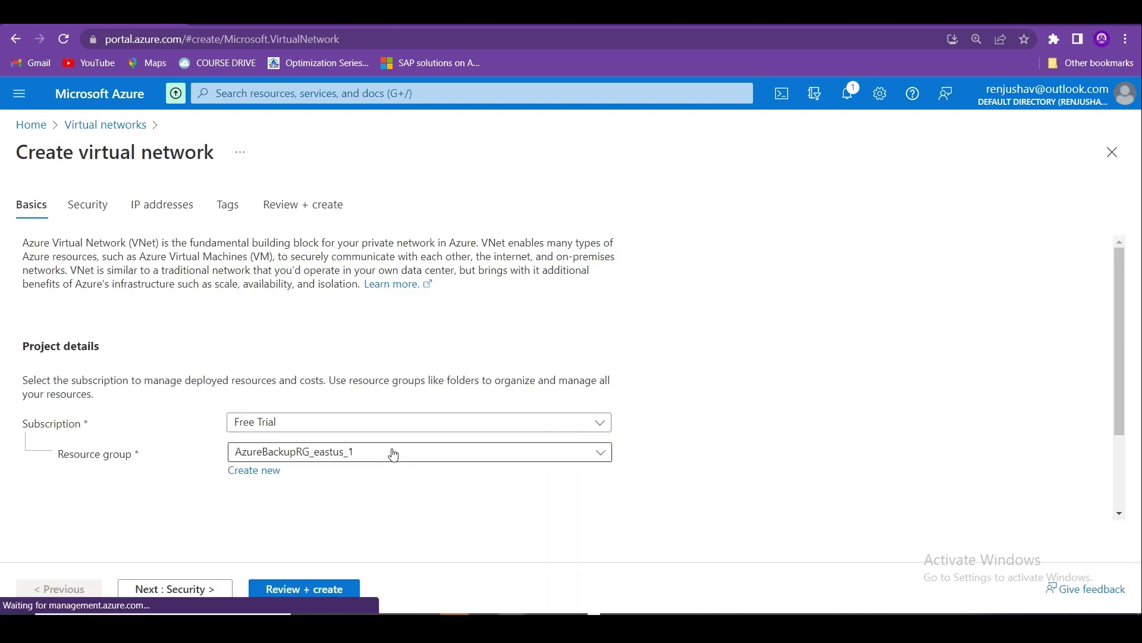
Put the new network in NETWORK-CLASS-RG-01 and name it UKS-VNET-01.
click(395, 454)
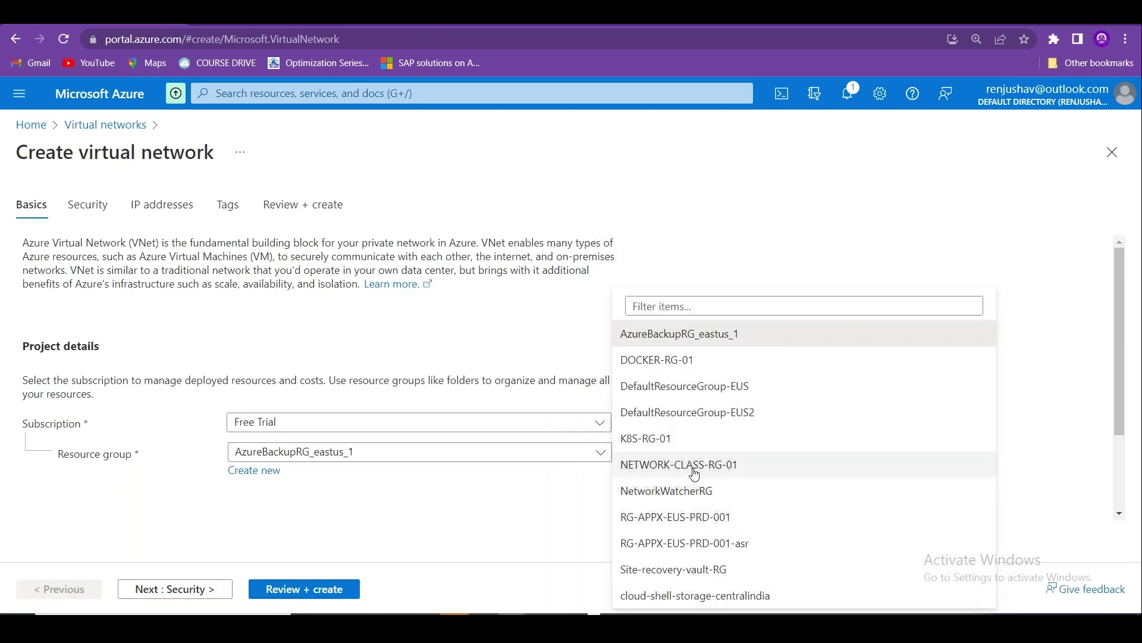
scroll(1119, 345, down, 2)
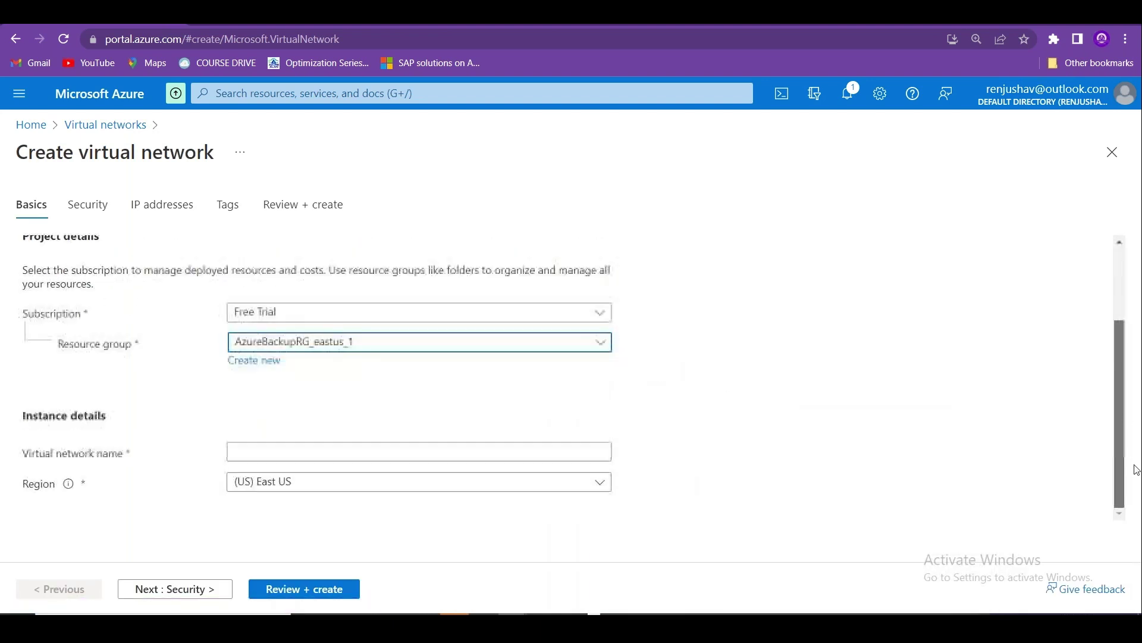
click(583, 343)
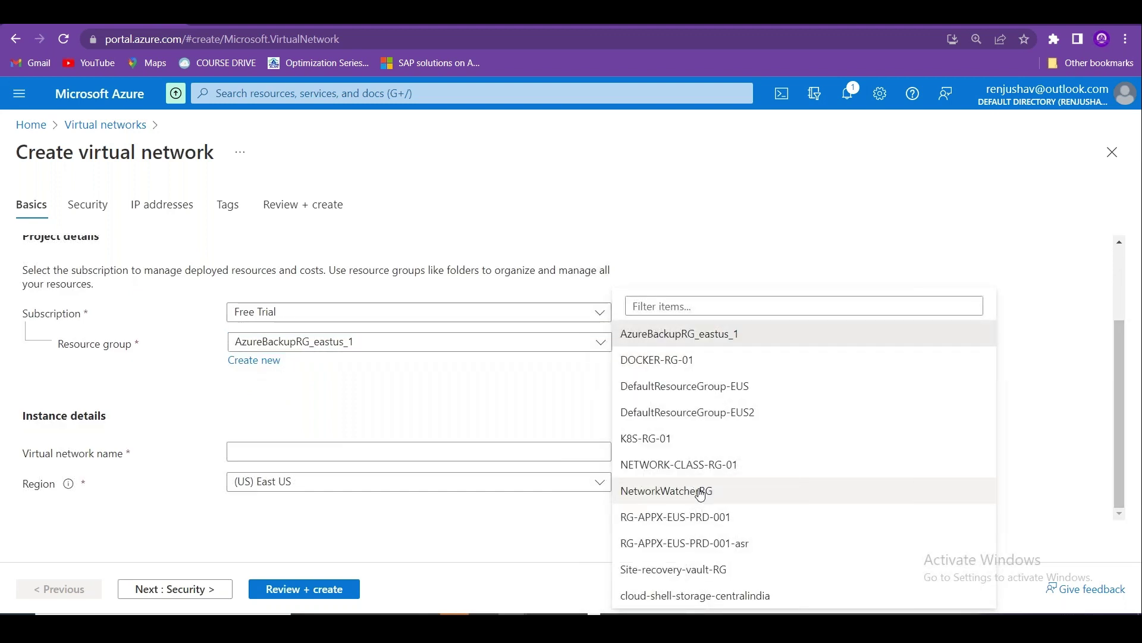
click(678, 464)
click(298, 450)
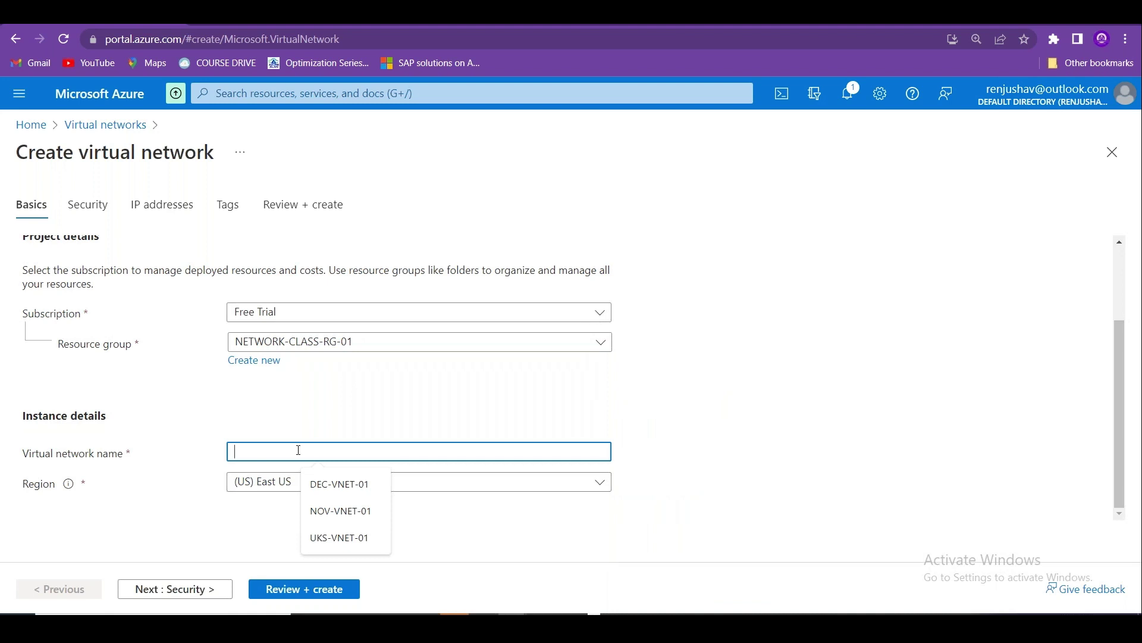
text(UKS-V)
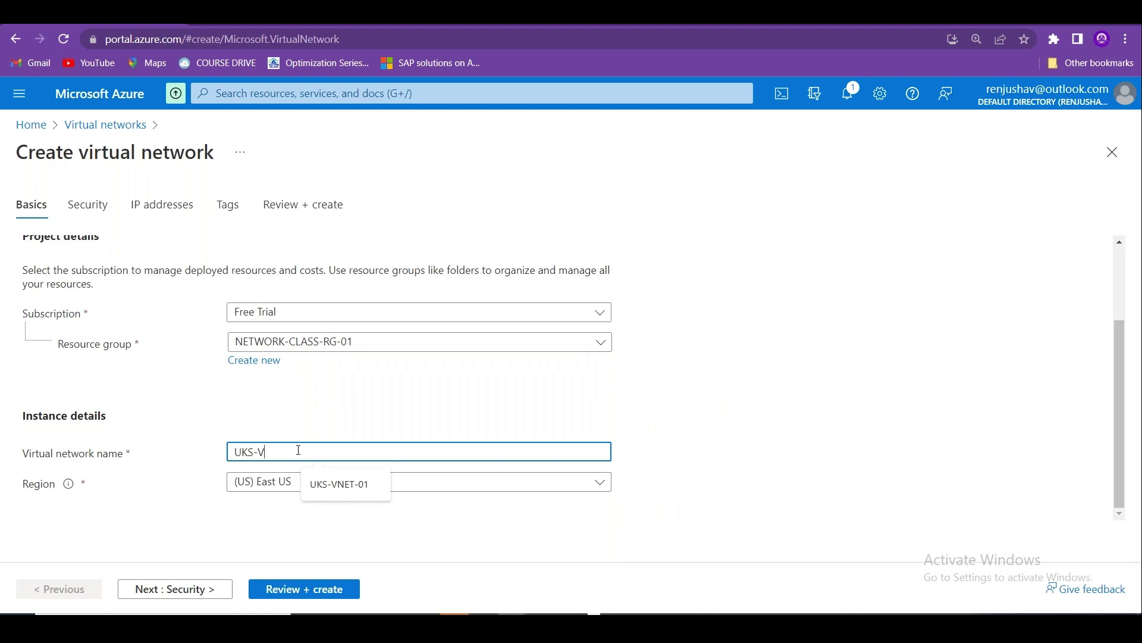
text(NET-01)
Set the region to UK South and advance to the IP addresses step.
click(331, 482)
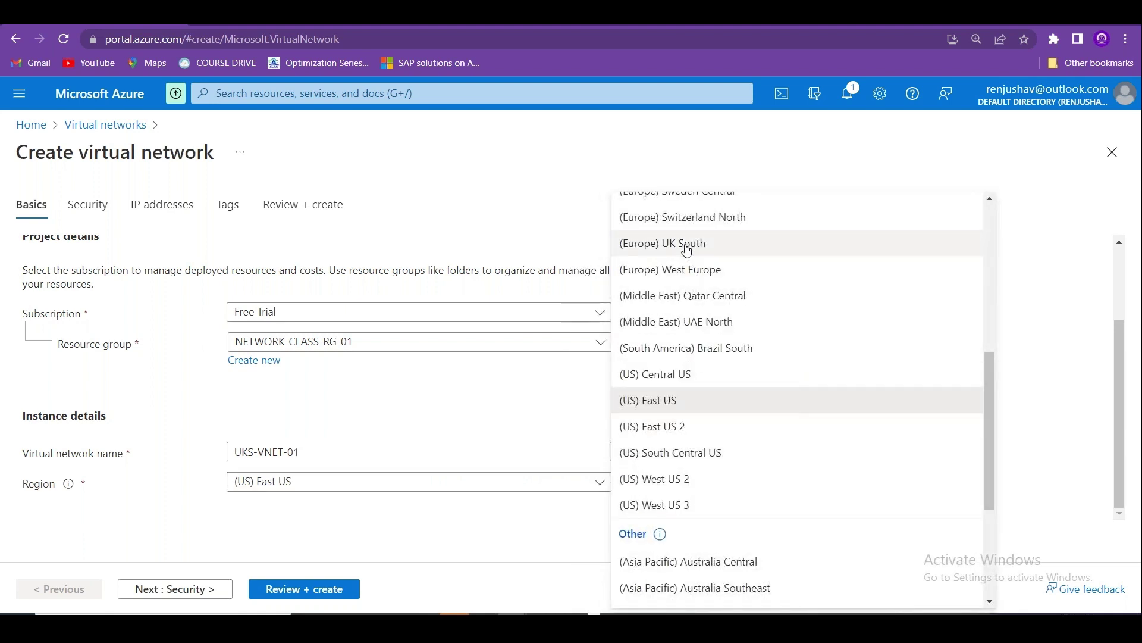
click(687, 244)
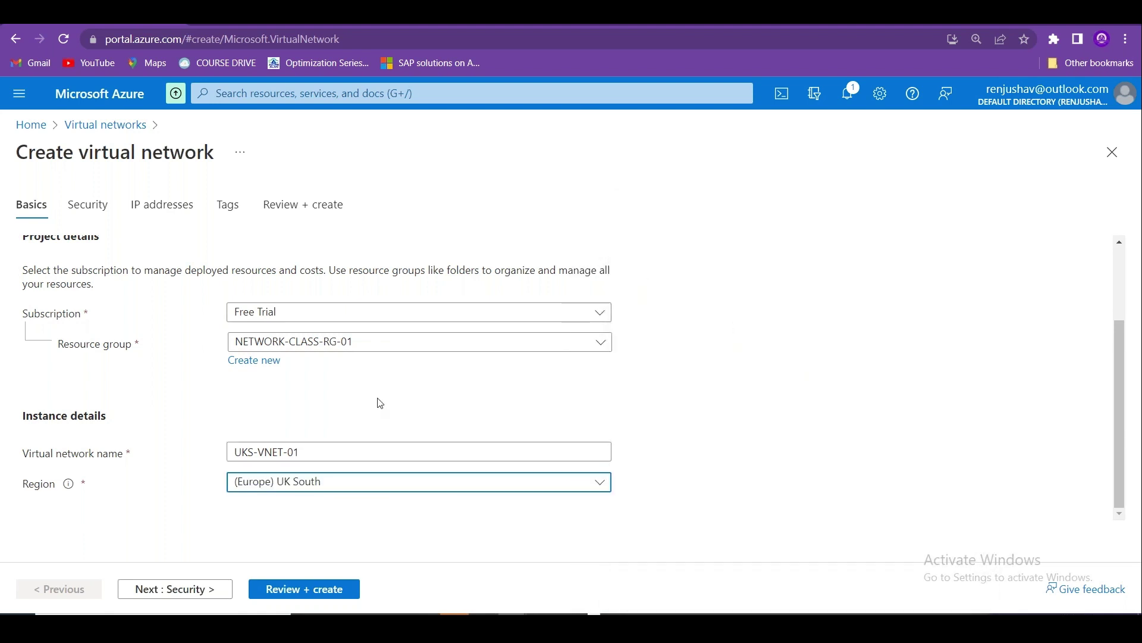
click(164, 591)
click(171, 588)
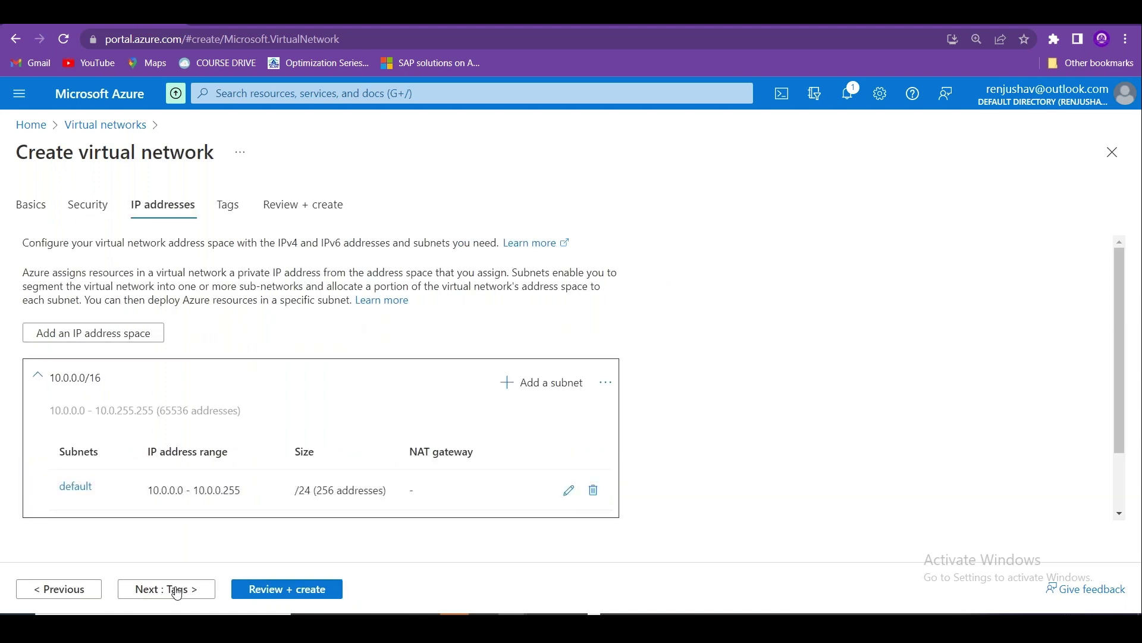
Resize the default subnet to /23 (512 addresses) and rename it WebSubnet.
click(177, 591)
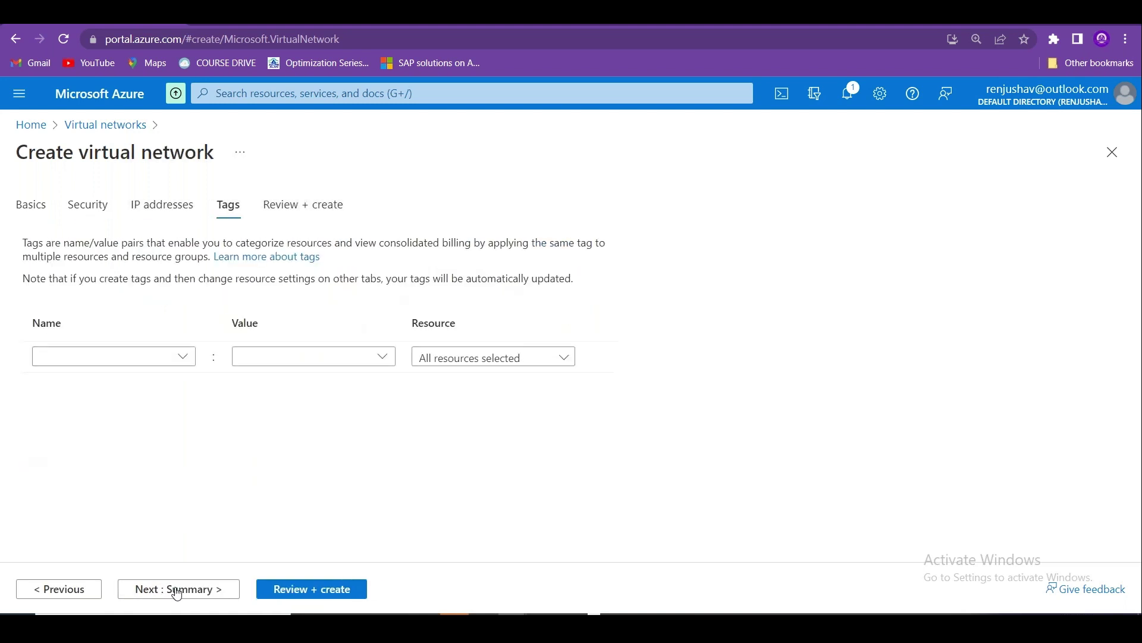
click(87, 590)
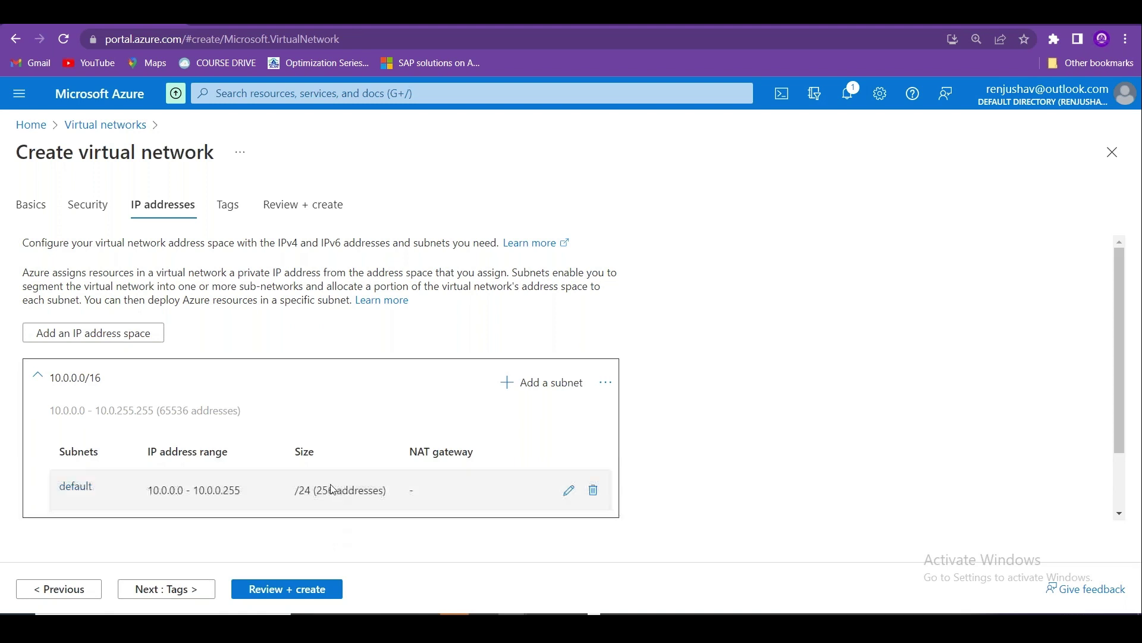
click(569, 494)
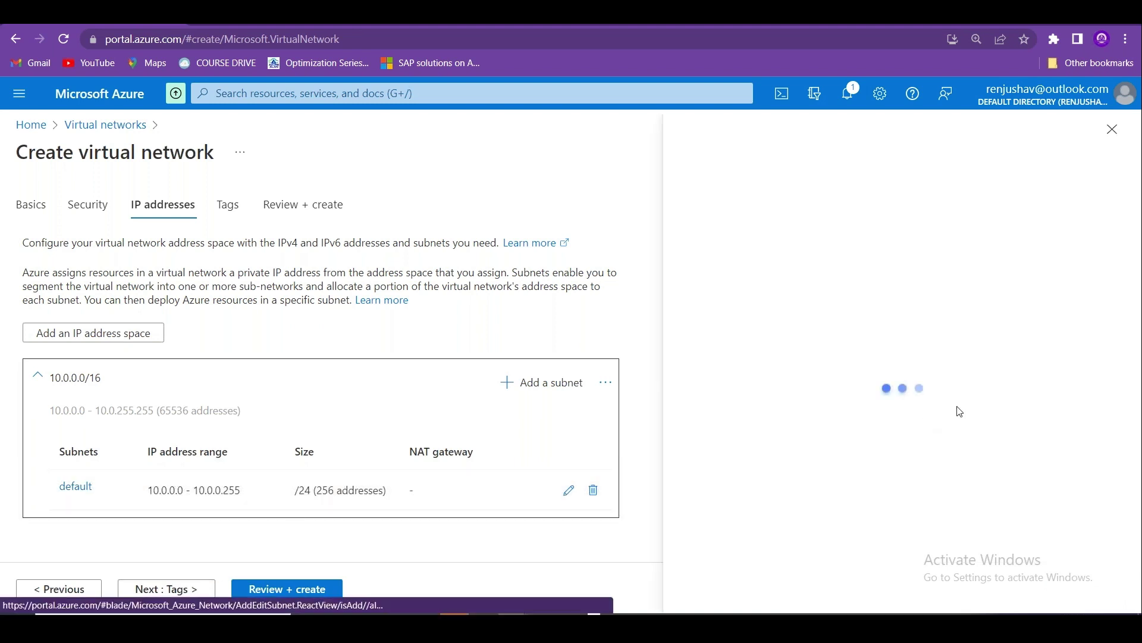
click(833, 400)
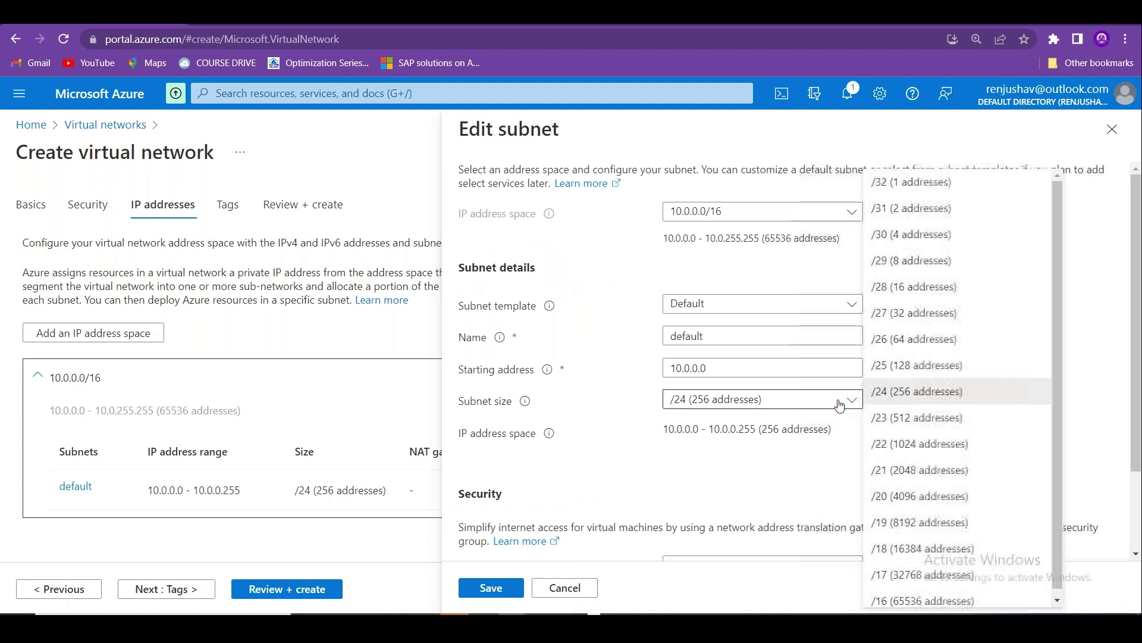
click(924, 416)
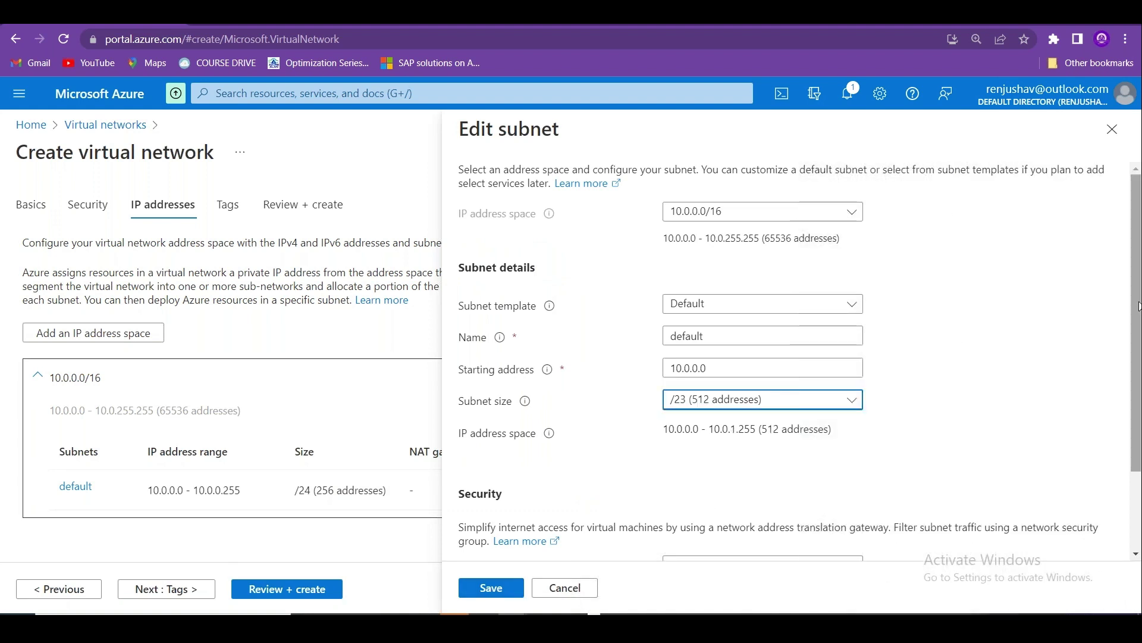
scroll(1137, 306, down, 2)
drag(708, 233, 640, 233)
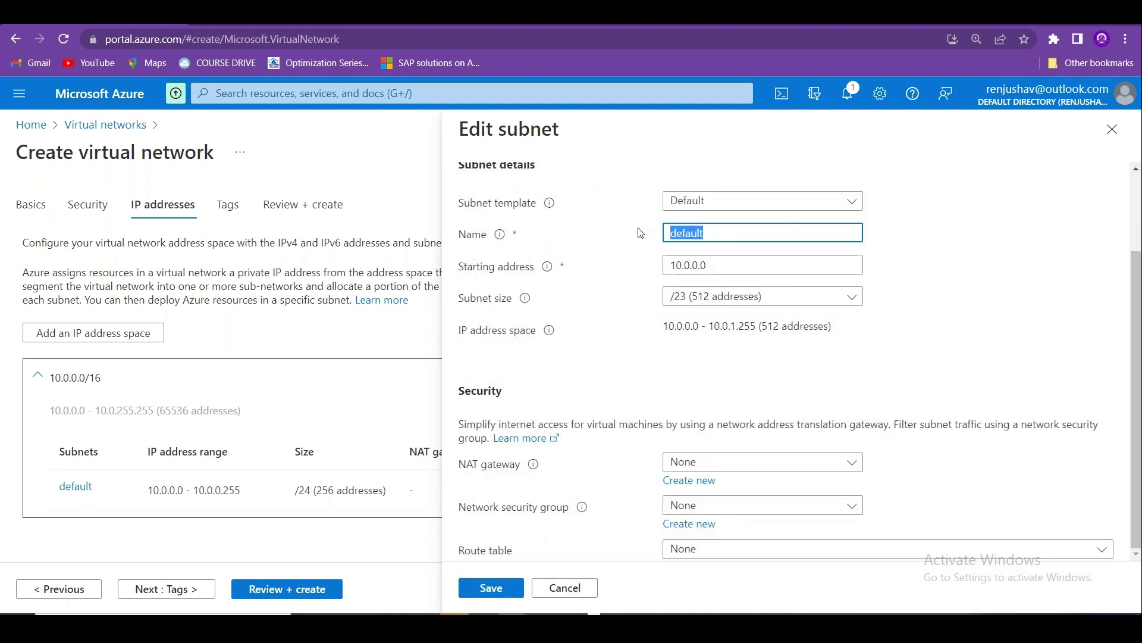
text(WebSubne)
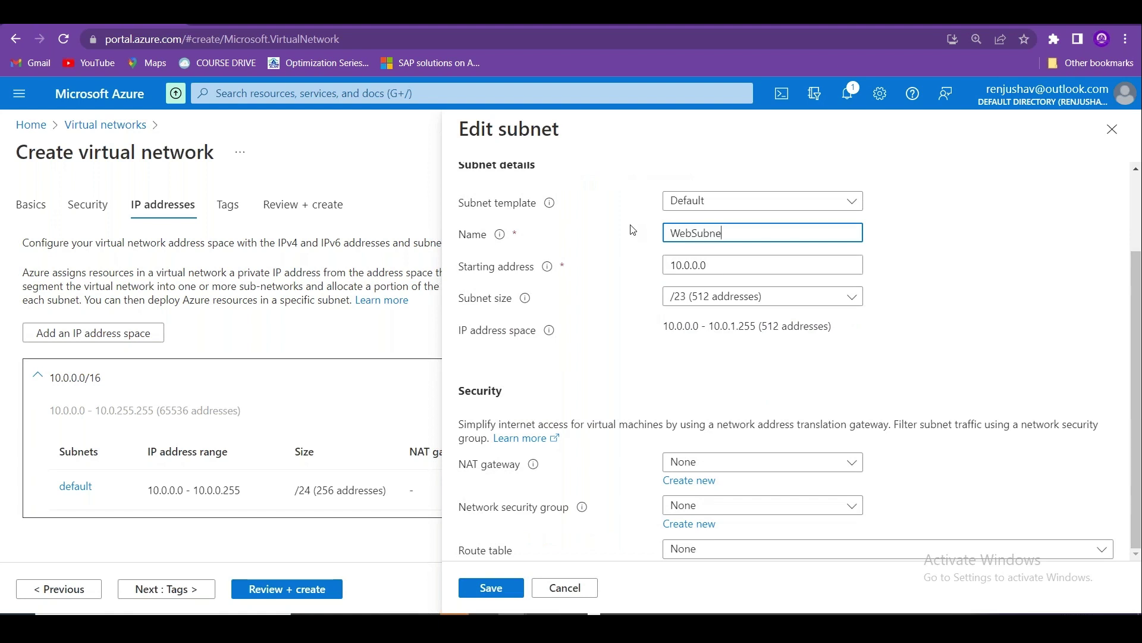
text(t)
Attach the Web-NSG-01 security group to WebSubnet, save, and advance to Review + create.
click(713, 506)
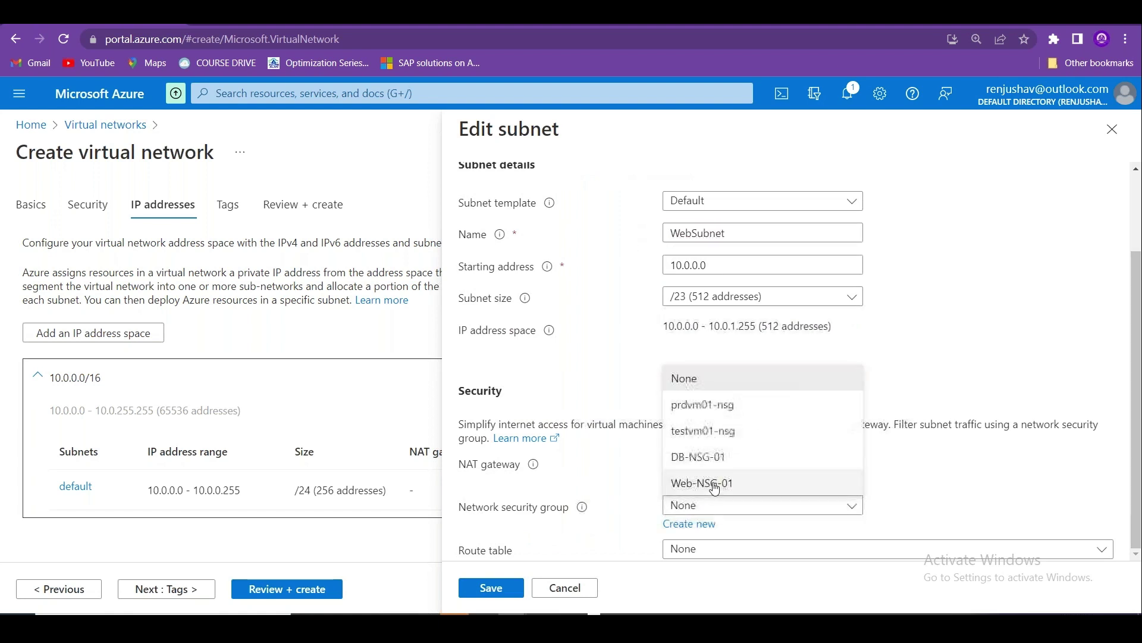
click(713, 483)
click(504, 588)
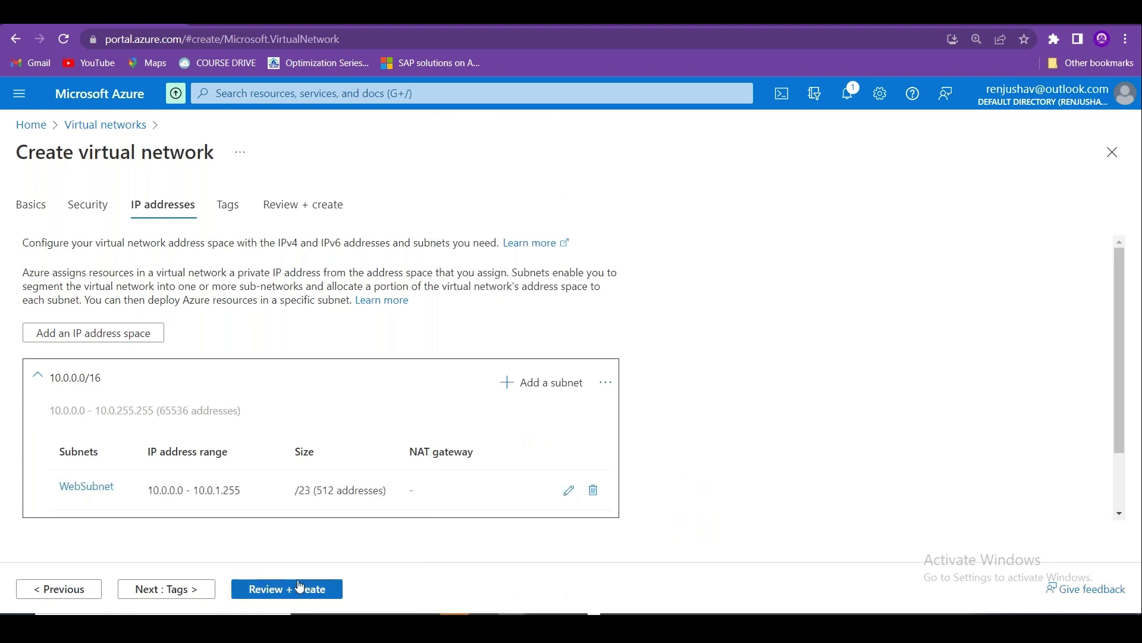
click(179, 588)
click(178, 588)
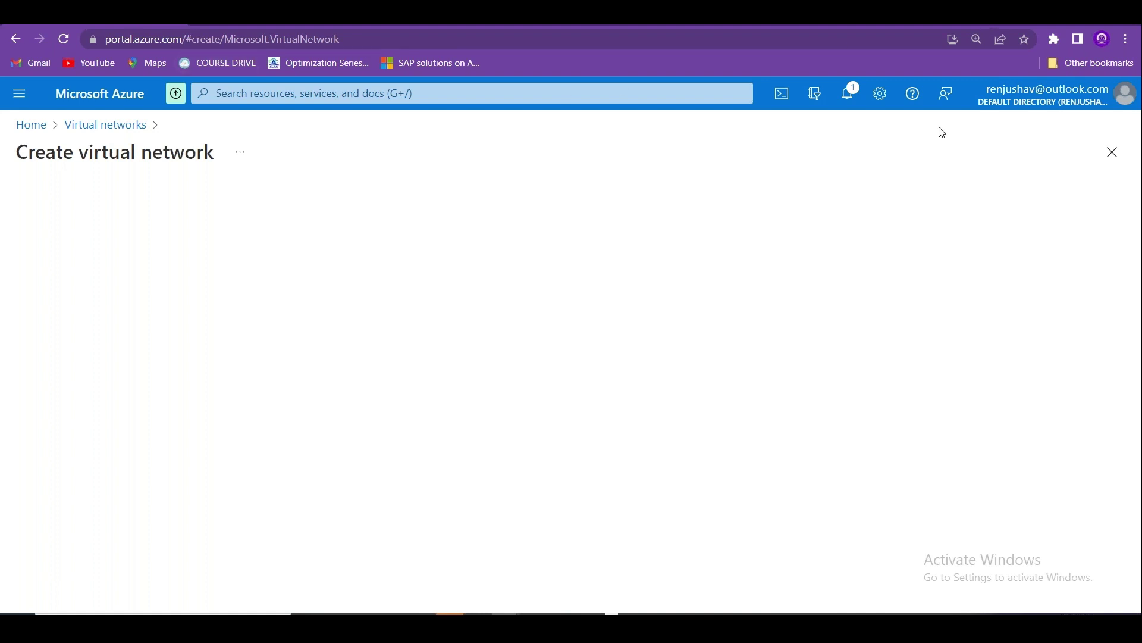
Reload the Azure portal and open the K8SRG01vnet722 virtual network.
click(374, 42)
text(p)
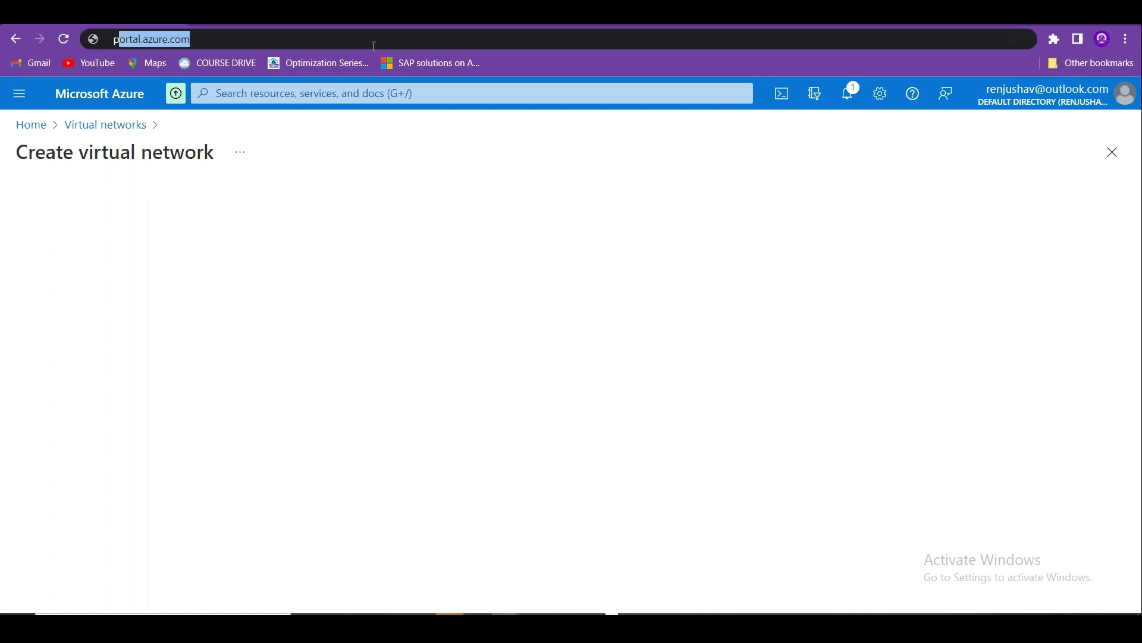
text(ortal)
key(Return)
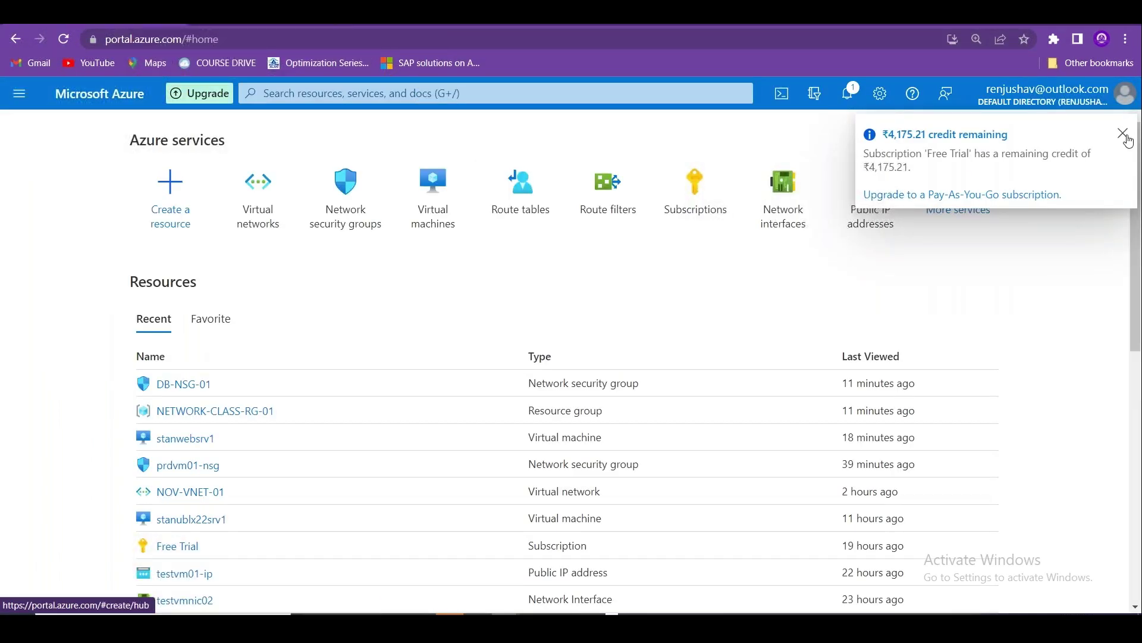
click(1127, 137)
click(264, 221)
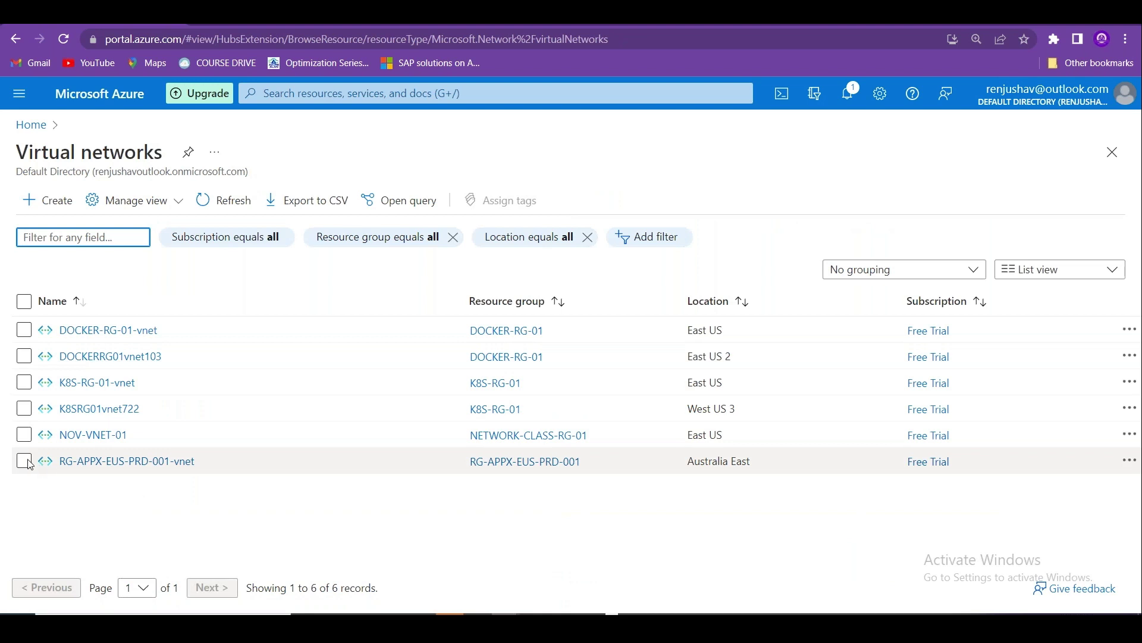
click(78, 409)
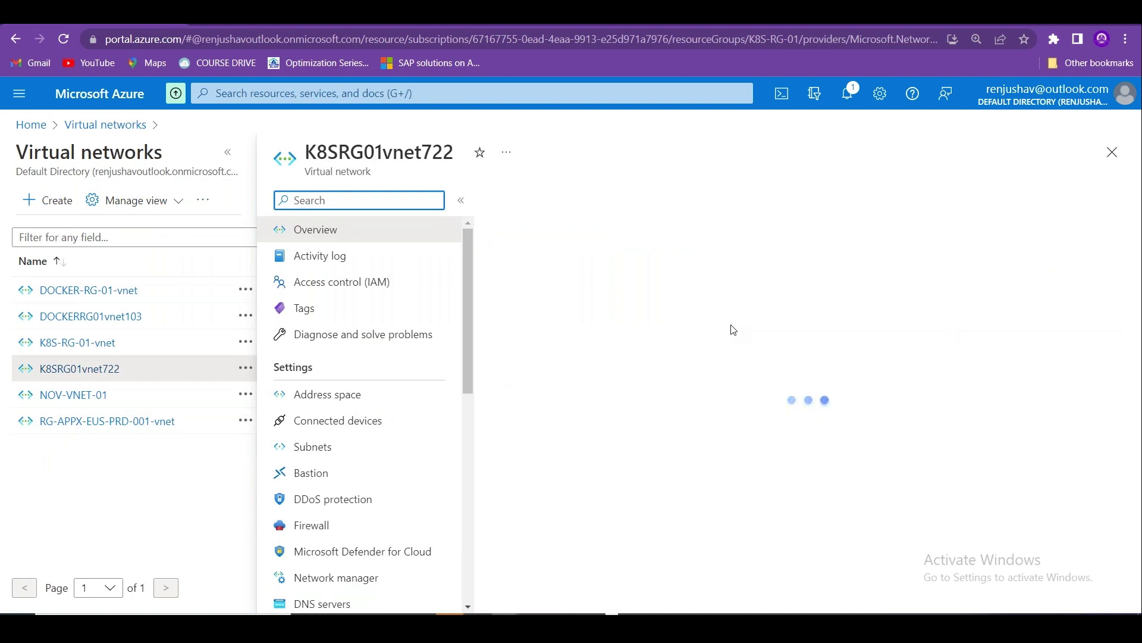
Try deleting K8SRG01vnet722, then inspect its connected devices after the deletion fails.
click(598, 209)
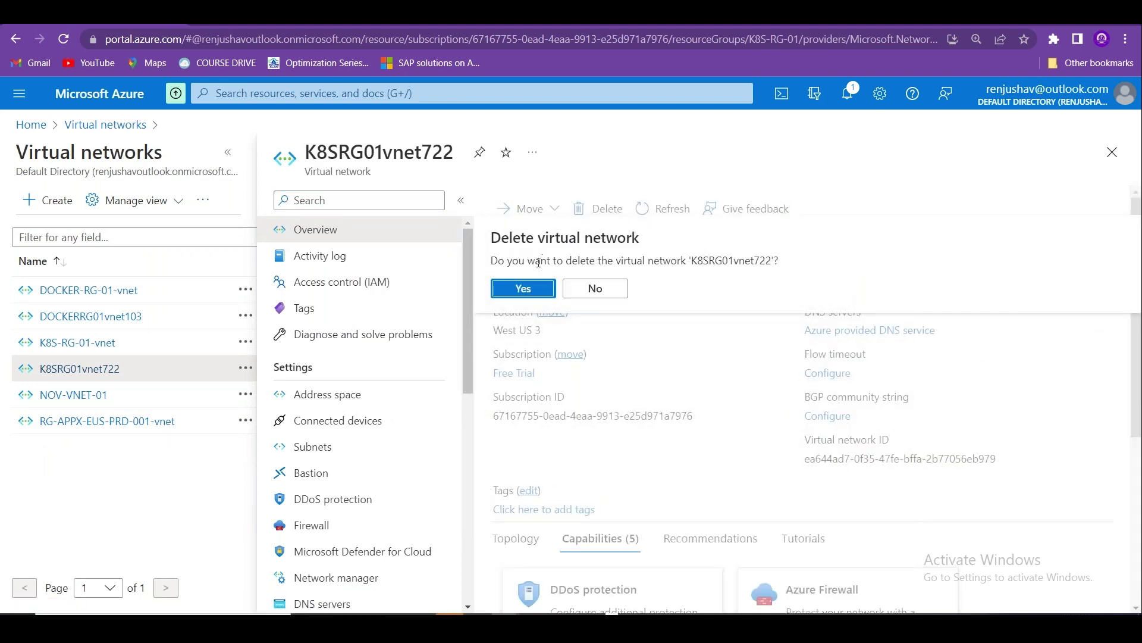
click(523, 288)
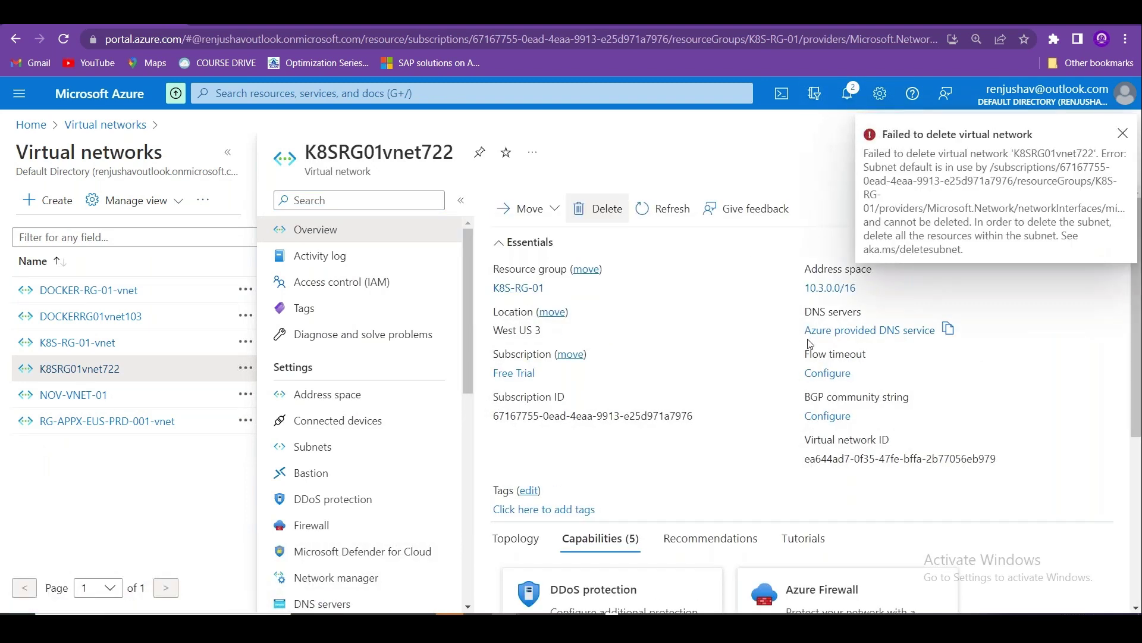
click(1123, 135)
click(389, 418)
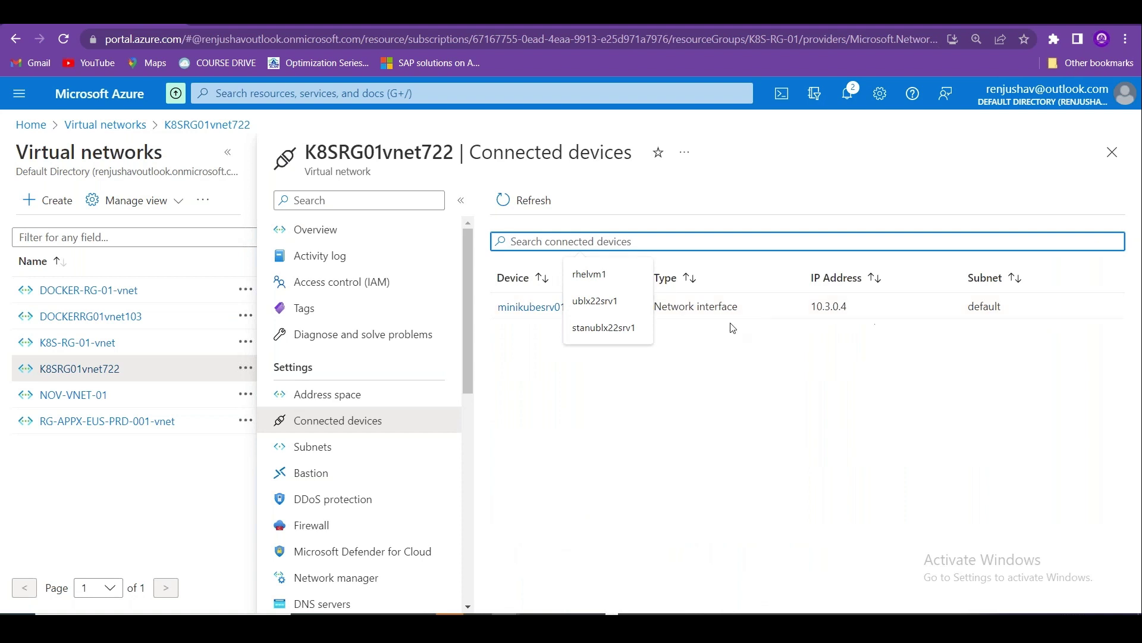
click(790, 360)
click(1110, 153)
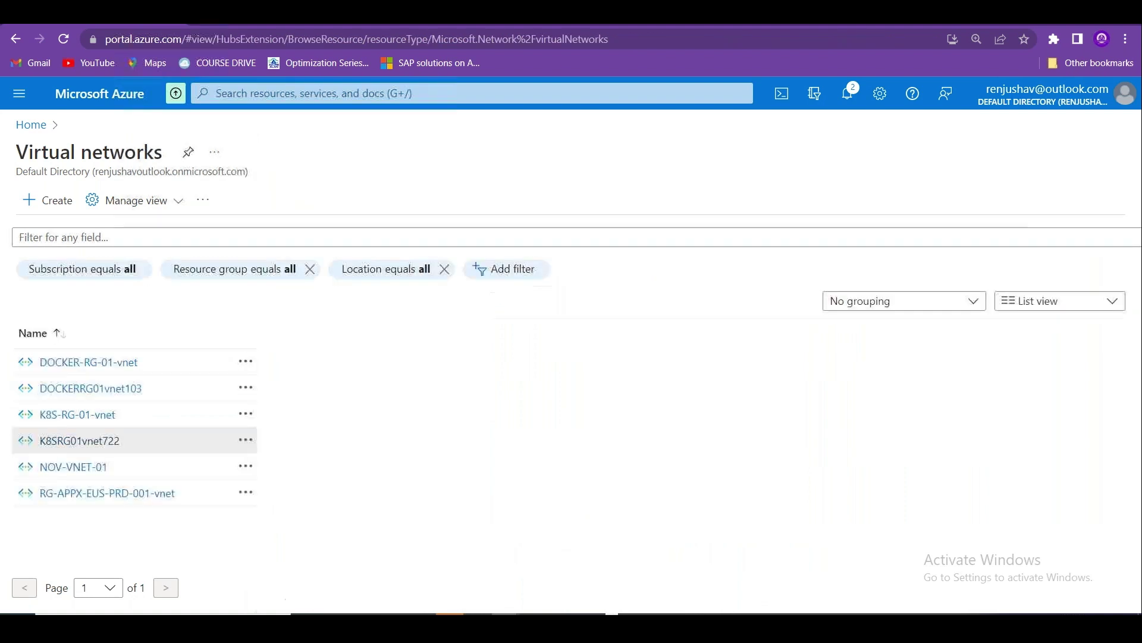
Glance at the new virtual network form, then return to the Azure home page.
click(53, 204)
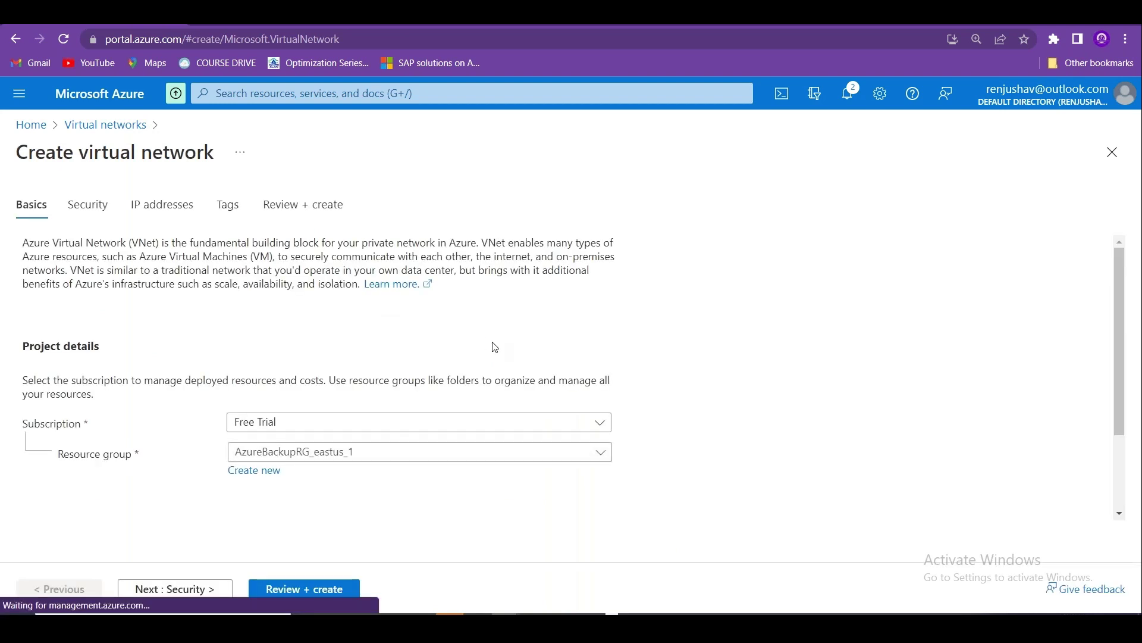
scroll(1127, 361, down, 1)
scroll(1127, 360, down, 1)
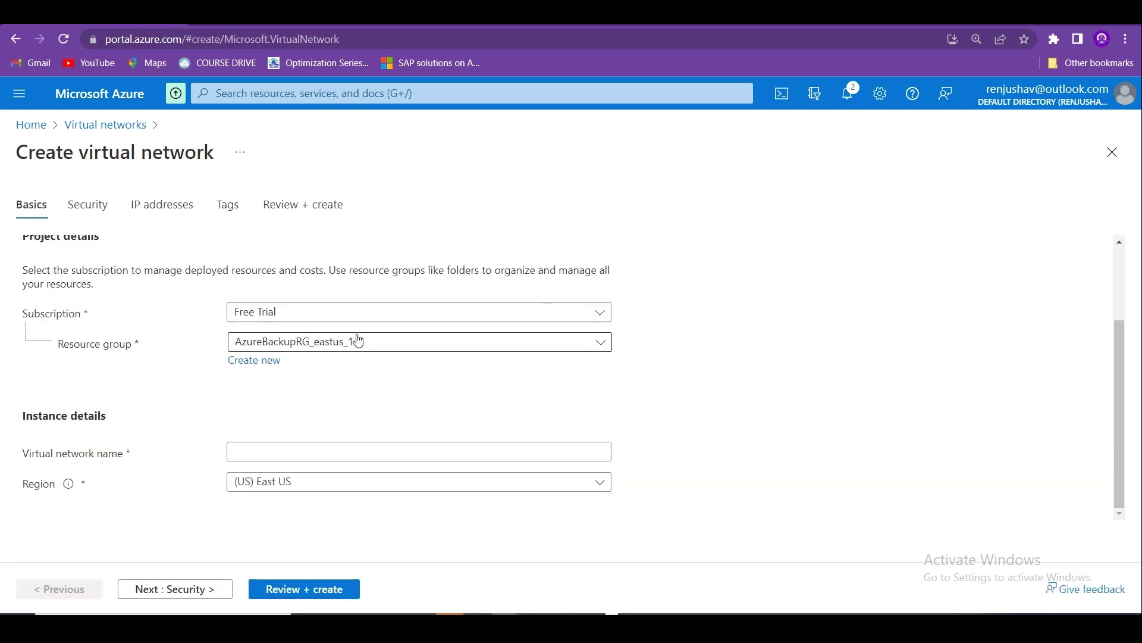
click(33, 126)
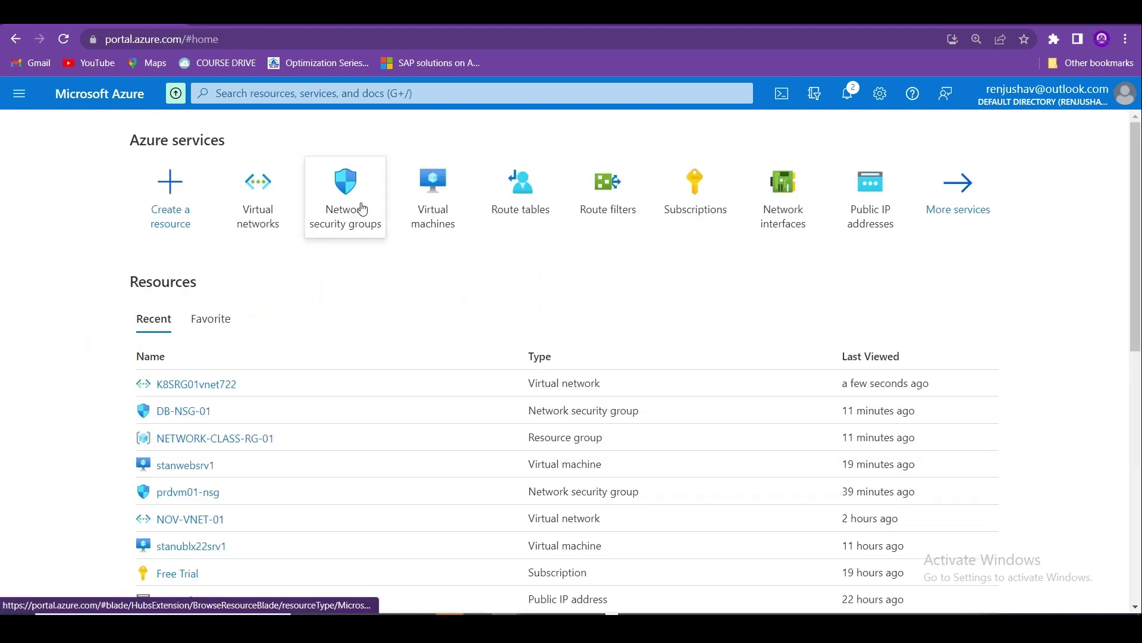
Start a new virtual machine named ukswebsrv01 in resource group NETWORK-CLASS-RG-01.
click(431, 201)
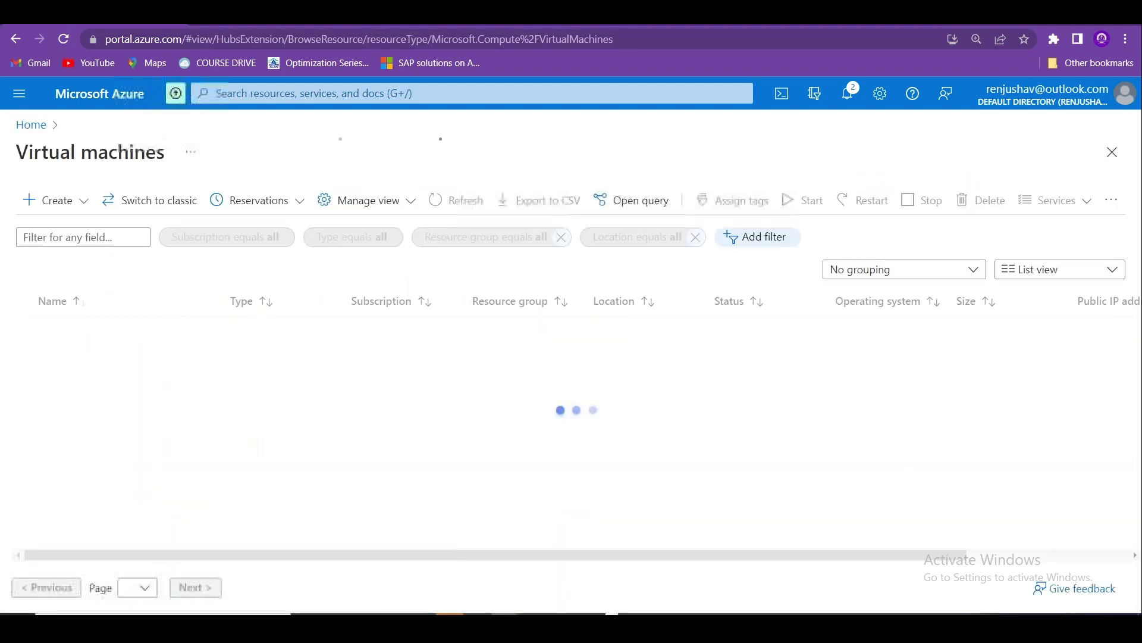
click(81, 201)
click(329, 364)
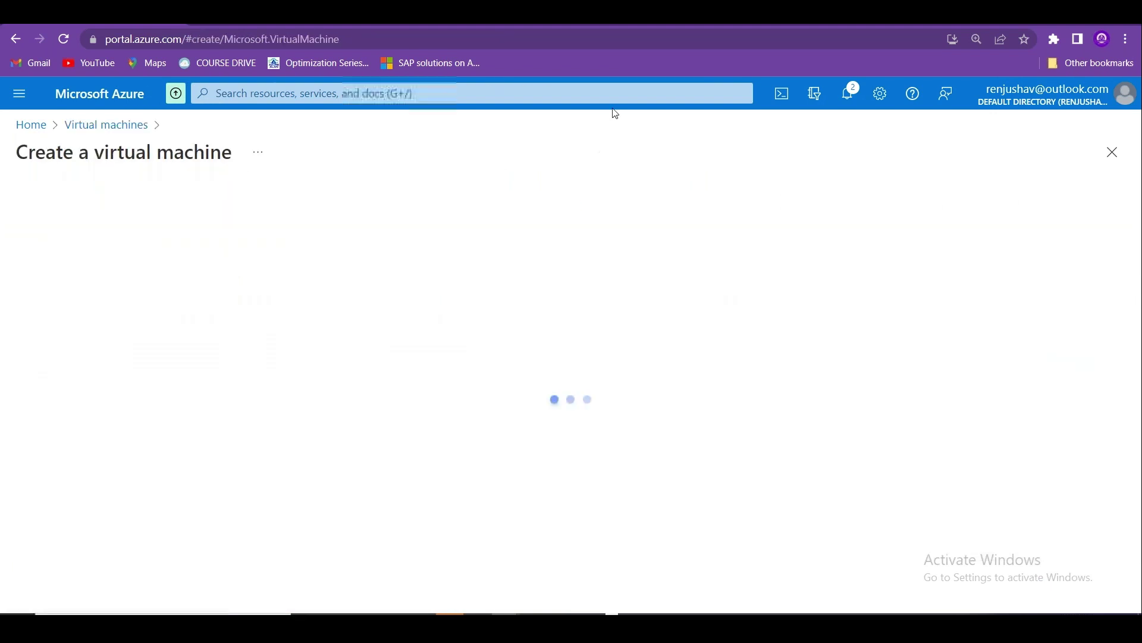
scroll(1136, 232, down, 3)
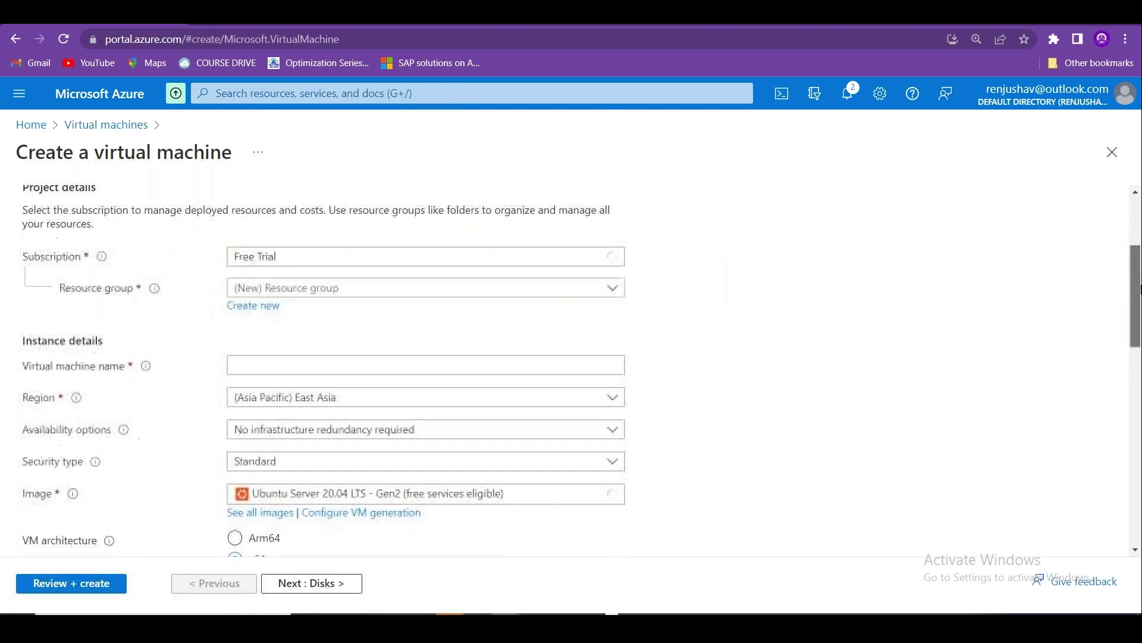
click(371, 286)
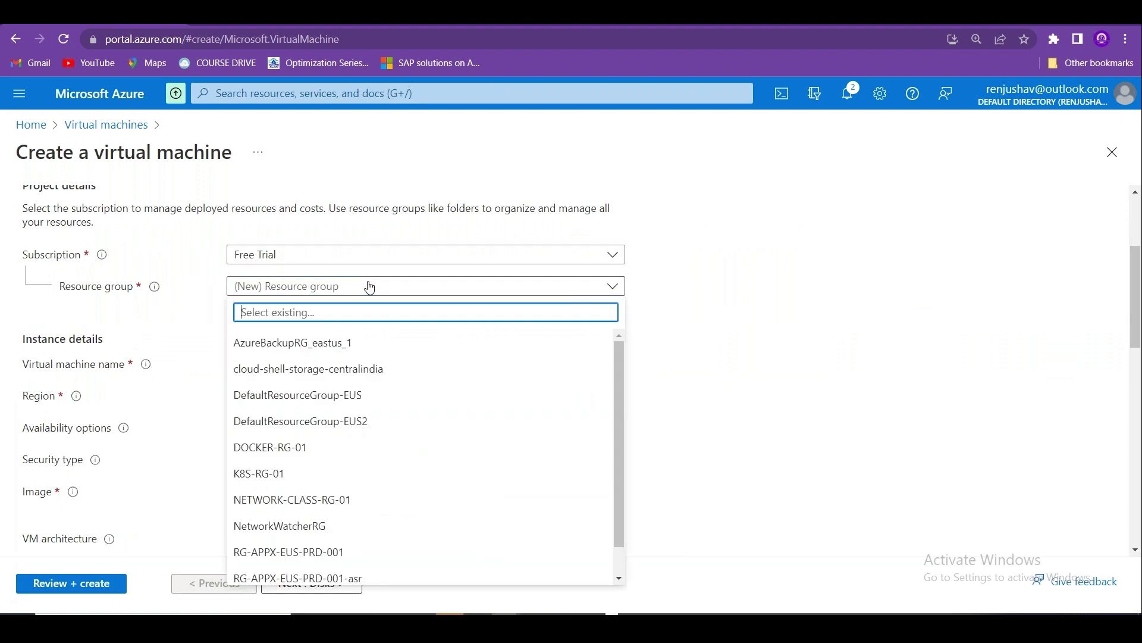
click(345, 500)
click(252, 364)
text(web)
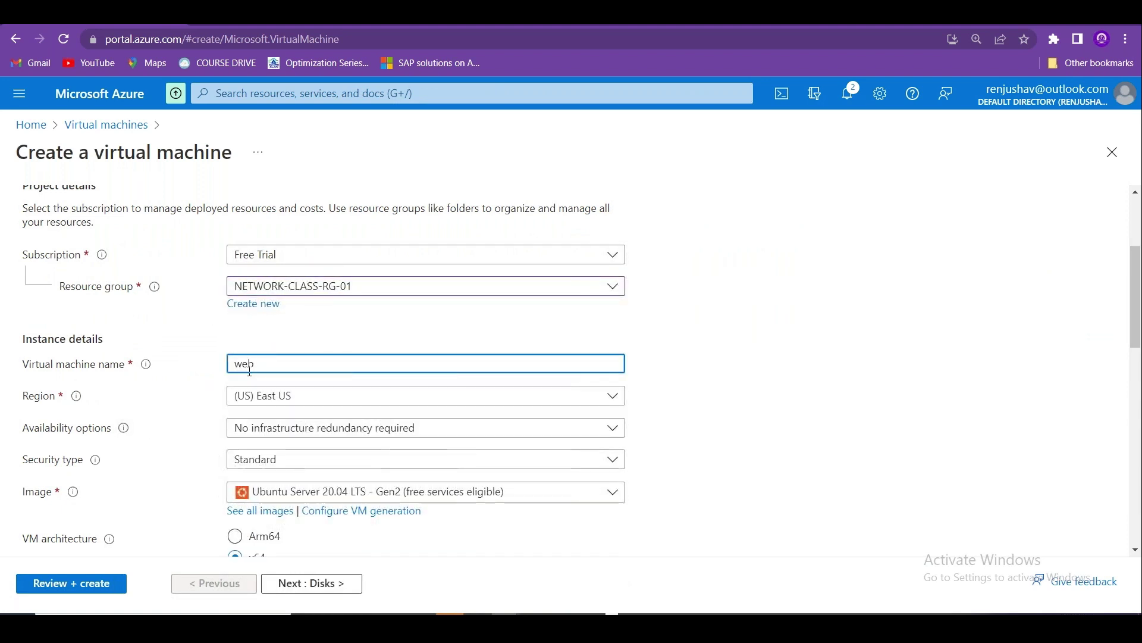
key(BackSpace)
key(BackSpace)
key(BackSpace)
text(ukswebsrv0)
Set region UK South, image Windows Server 2019 Datacenter - Gen2, and size Standard_B2s.
click(268, 395)
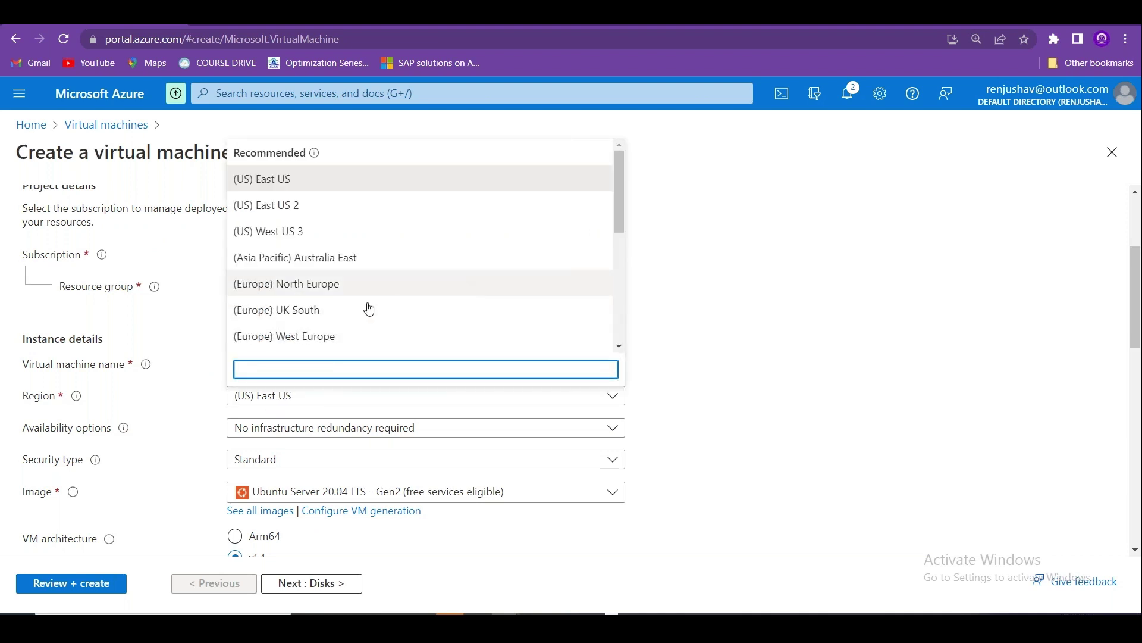
click(349, 320)
scroll(1137, 298, down, 3)
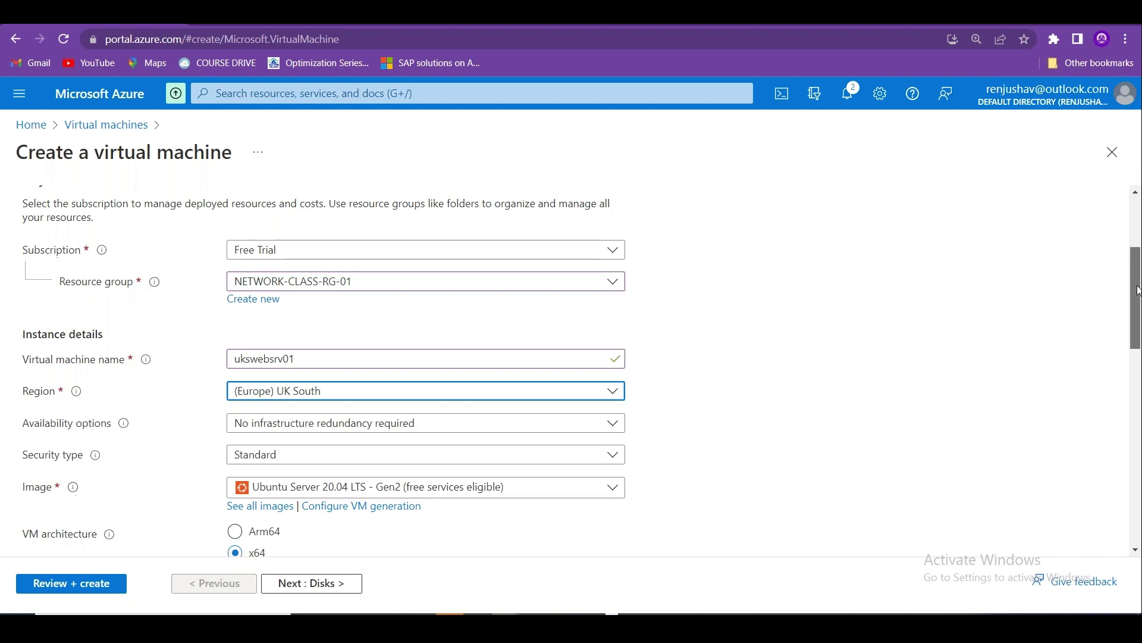
click(443, 329)
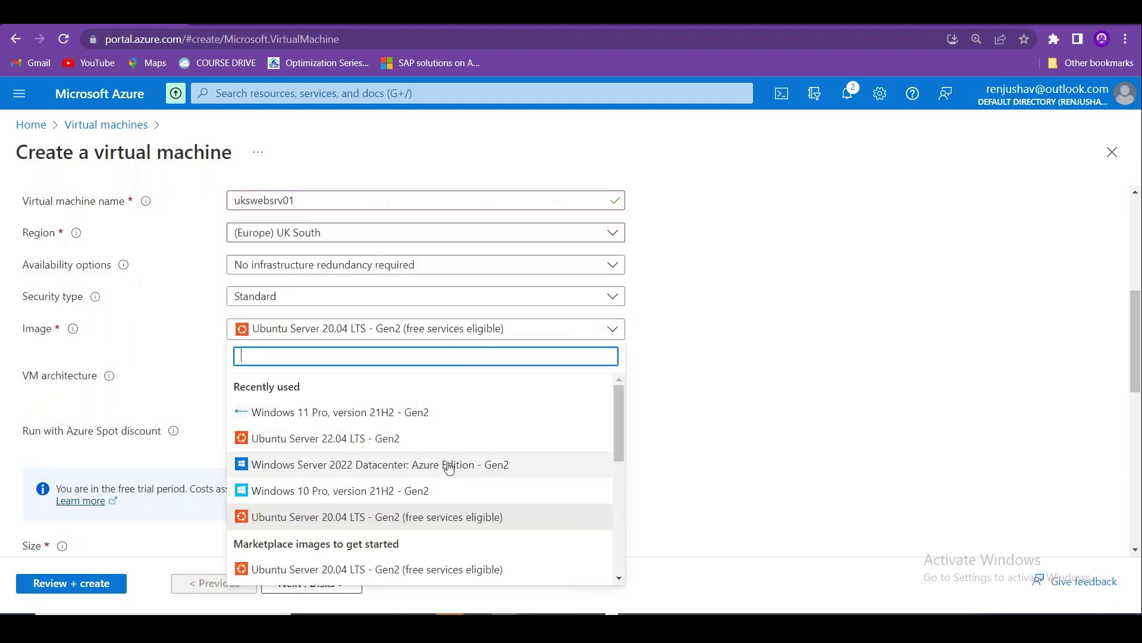
drag(618, 425, 615, 512)
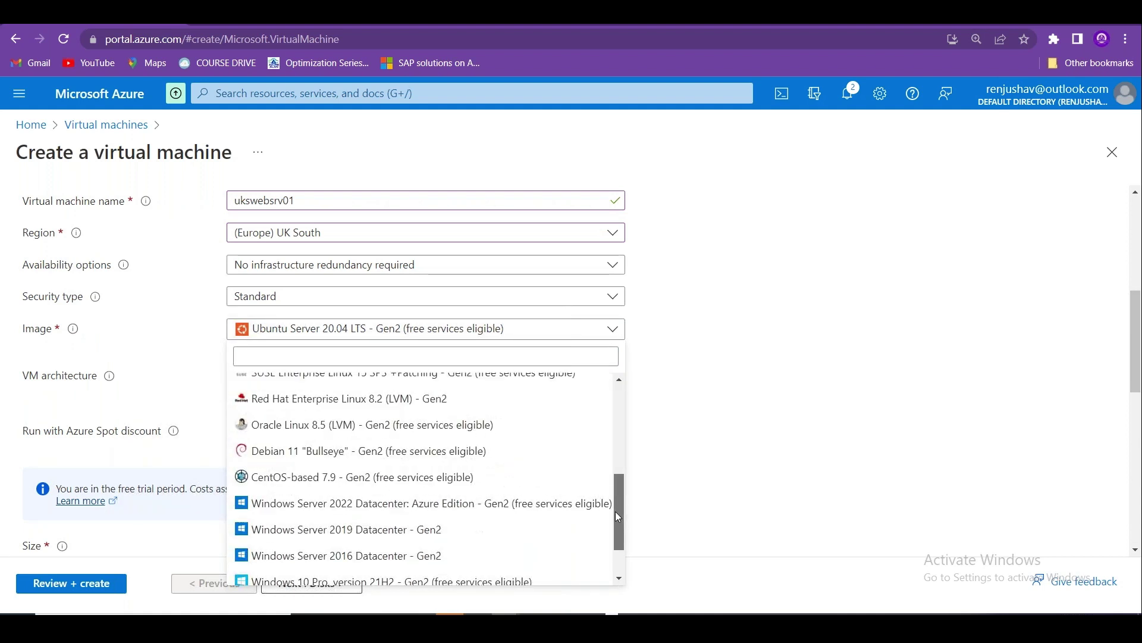
click(498, 505)
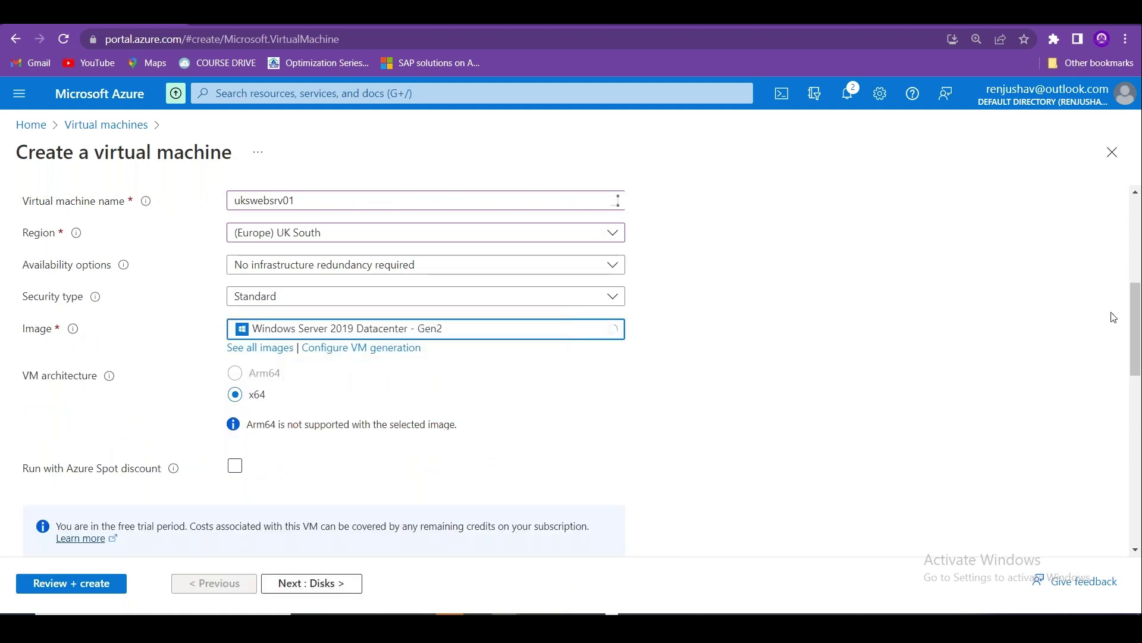
scroll(504, 262, down, 5)
click(504, 262)
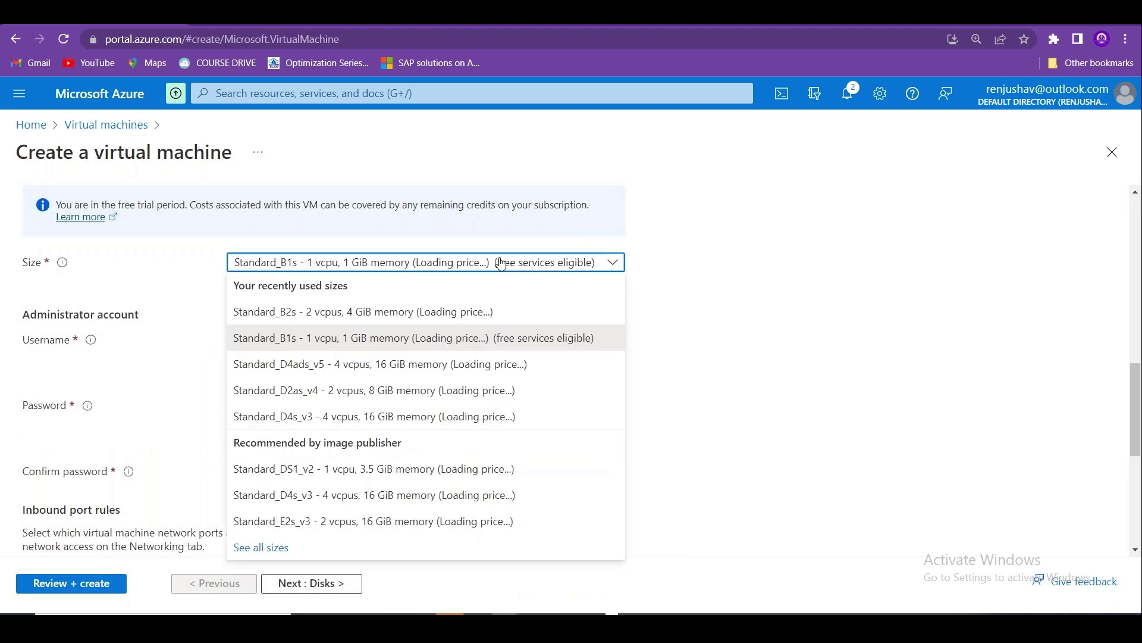
click(369, 312)
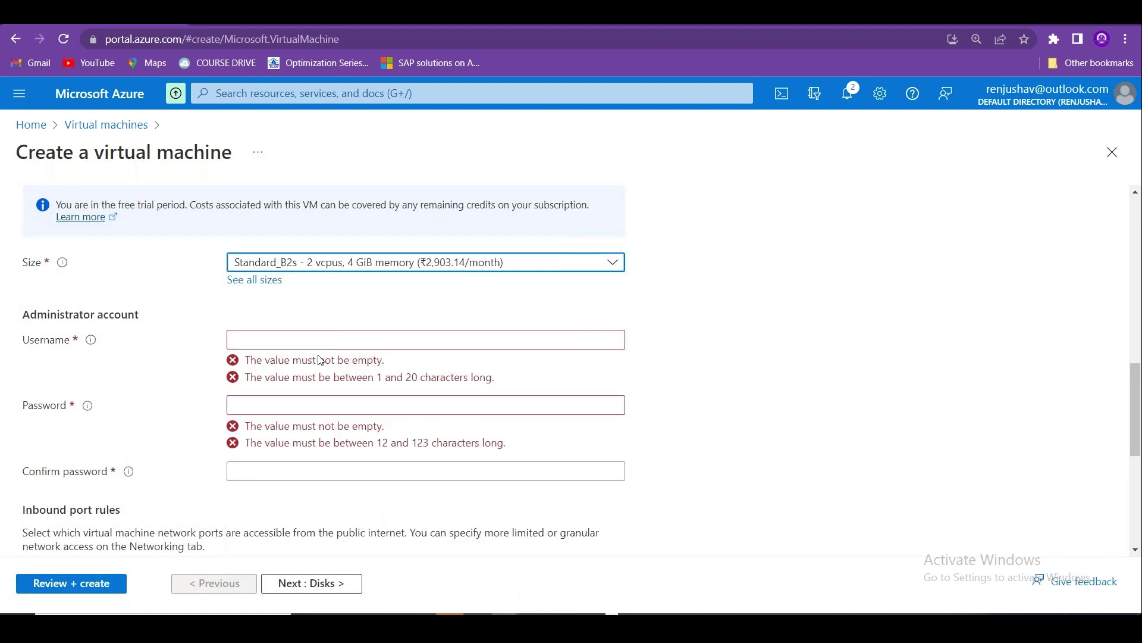
Enter the administrator username and password, keep RDP 3389 inbound, and continue to Disks.
click(293, 341)
text(stan)
key(Tab)
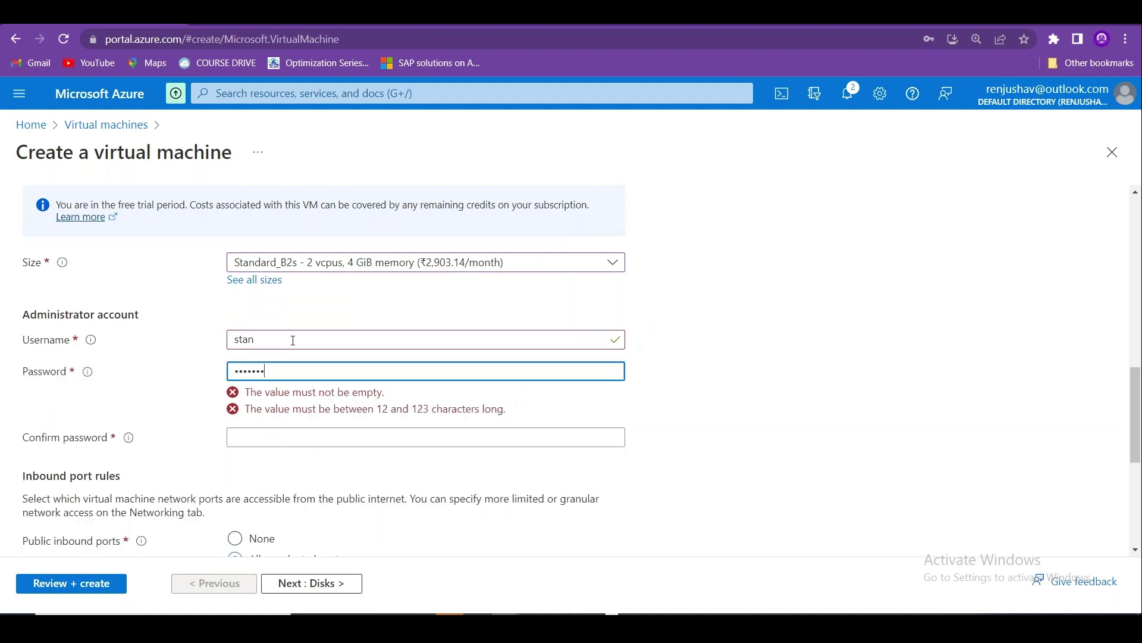
key(Tab)
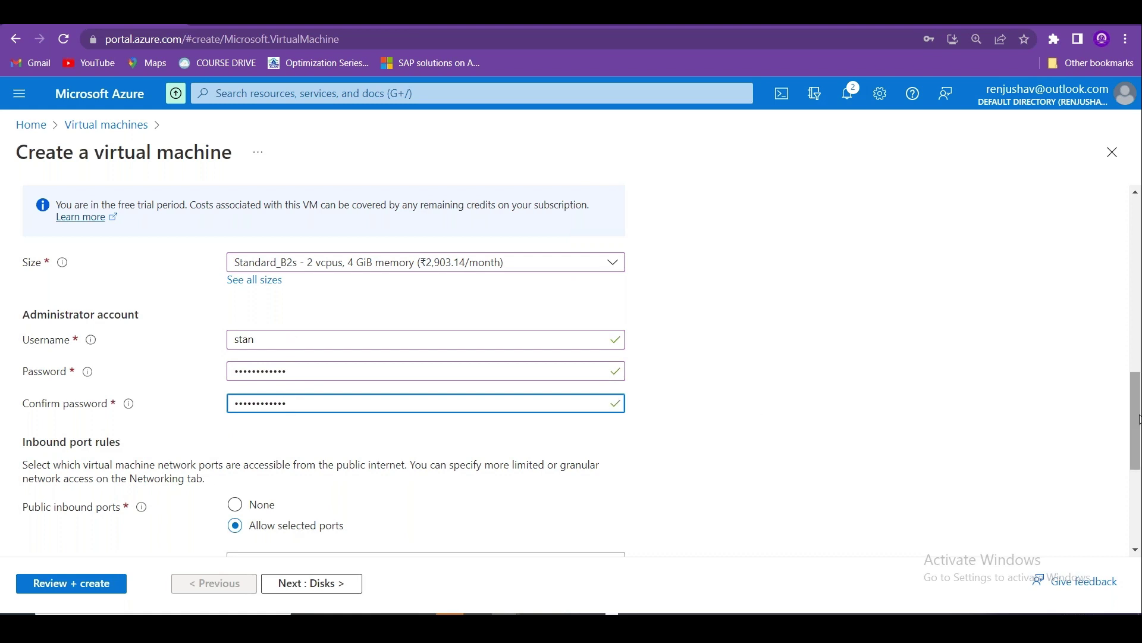
drag(1136, 420, 1136, 477)
click(426, 348)
click(322, 401)
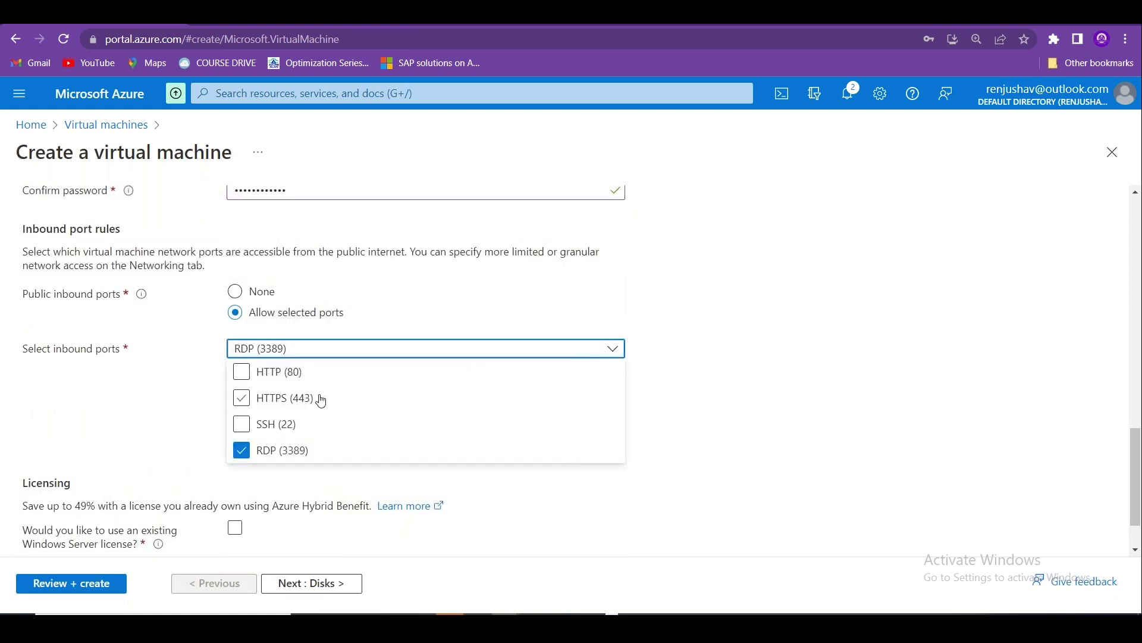
click(783, 408)
click(312, 583)
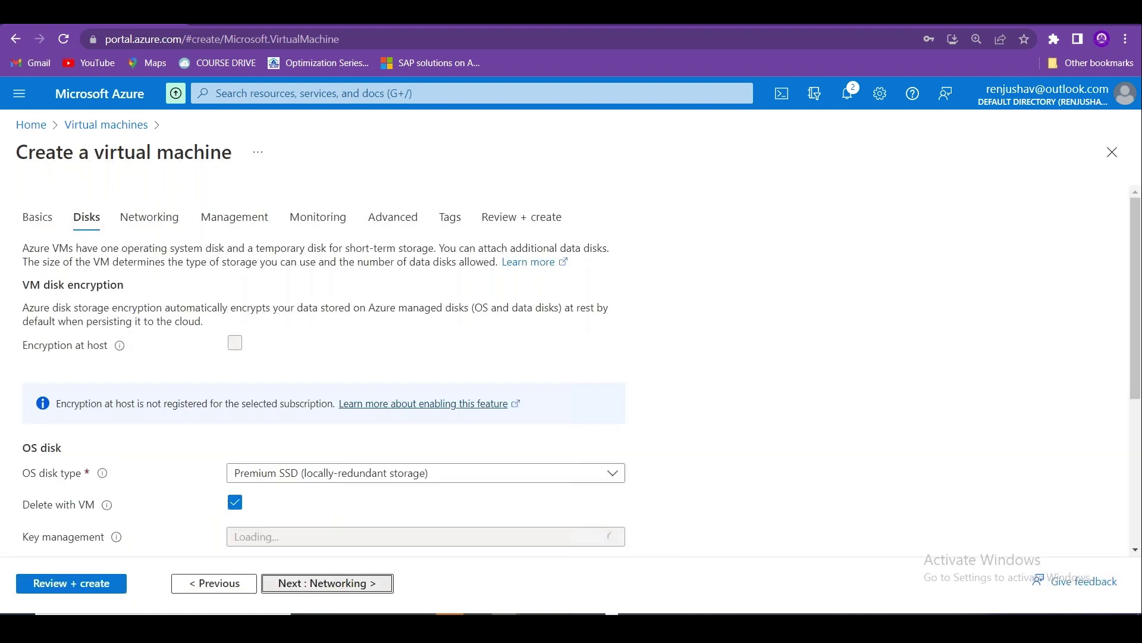
Create virtual network UKS-APP-VNET-01 for the VM with its subnet renamed WebSubnet (10.5.0.0/24).
click(321, 583)
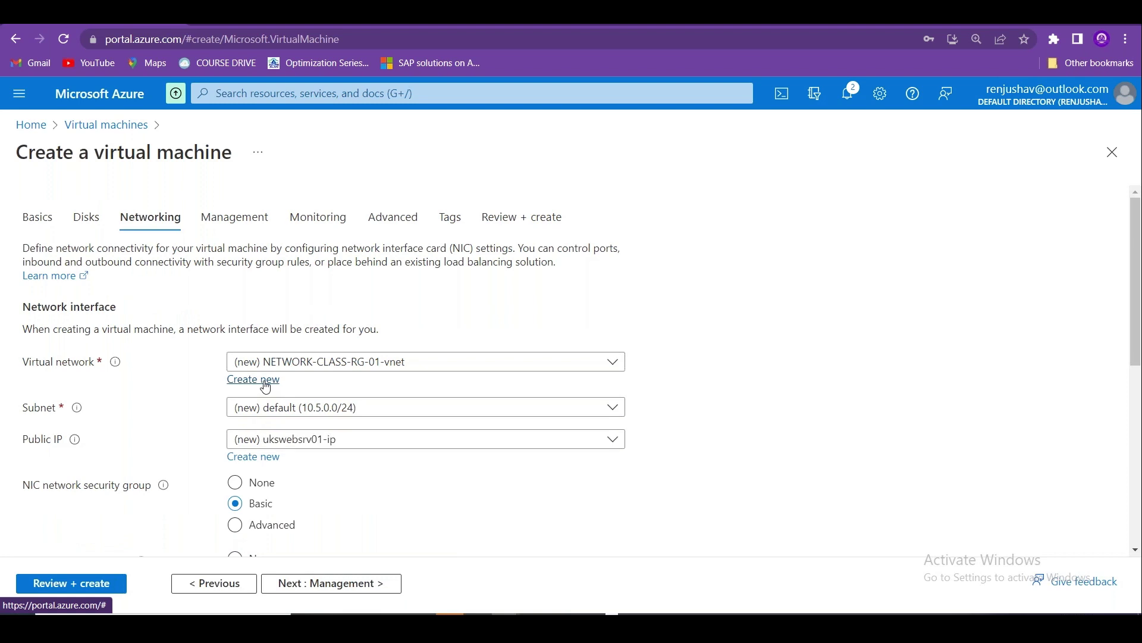
click(265, 383)
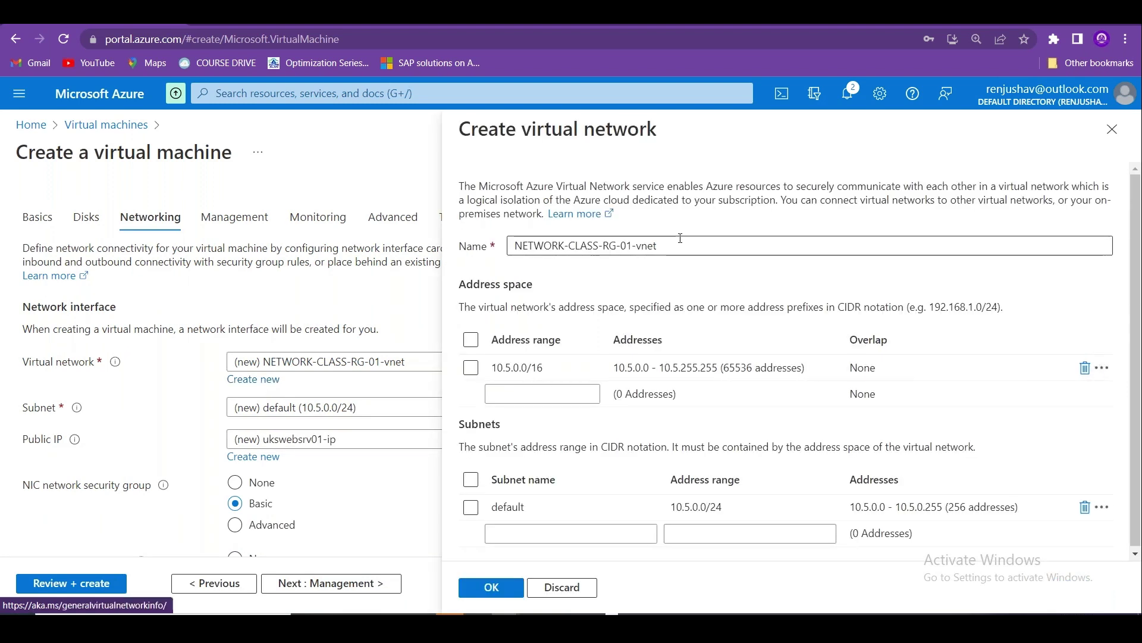
click(486, 250)
text(UKS)
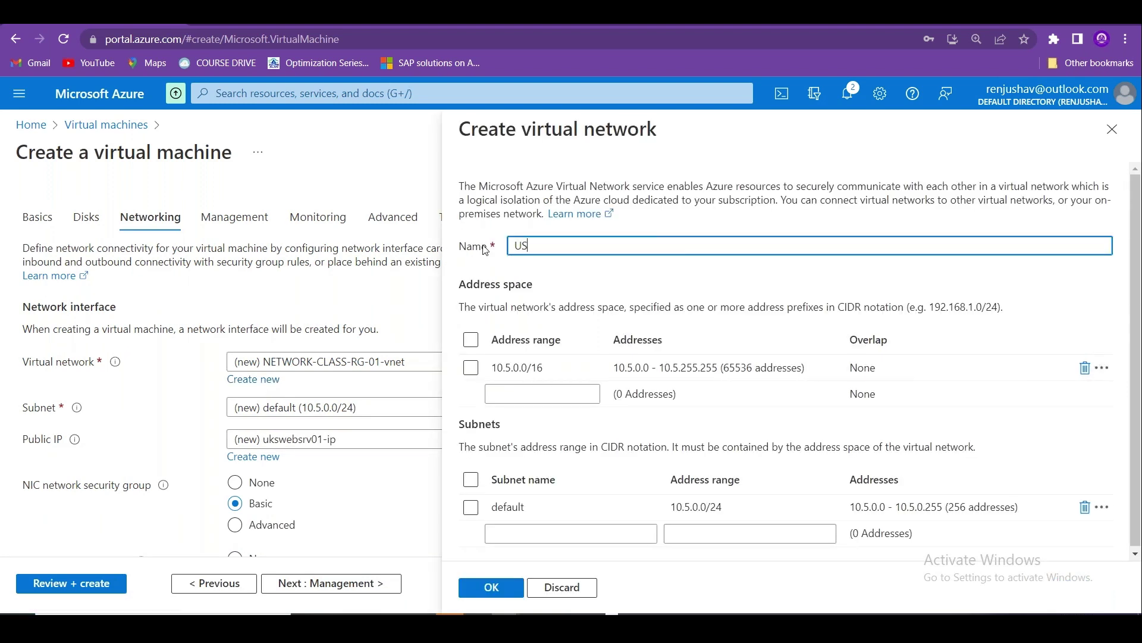
text(-AP)
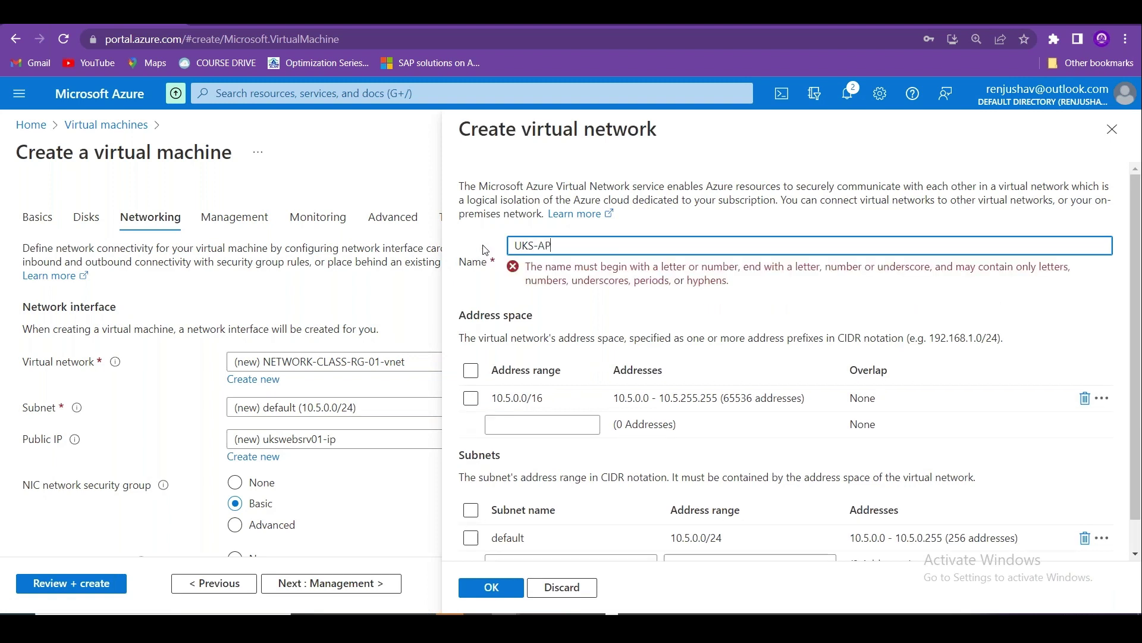
text(P-)
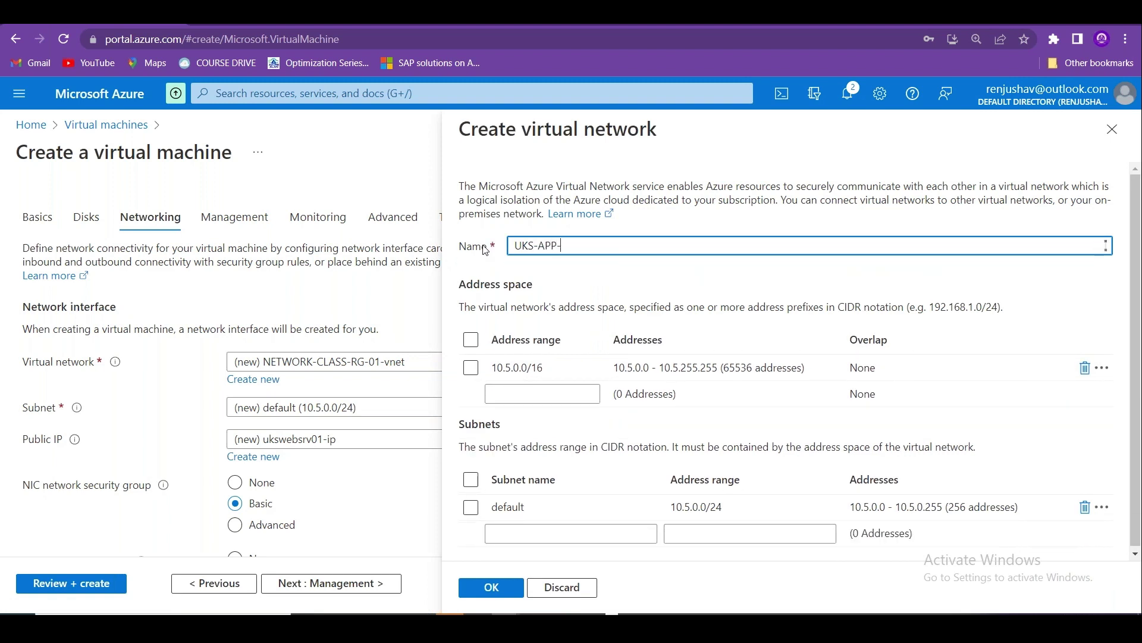
text(VNET-01)
click(544, 369)
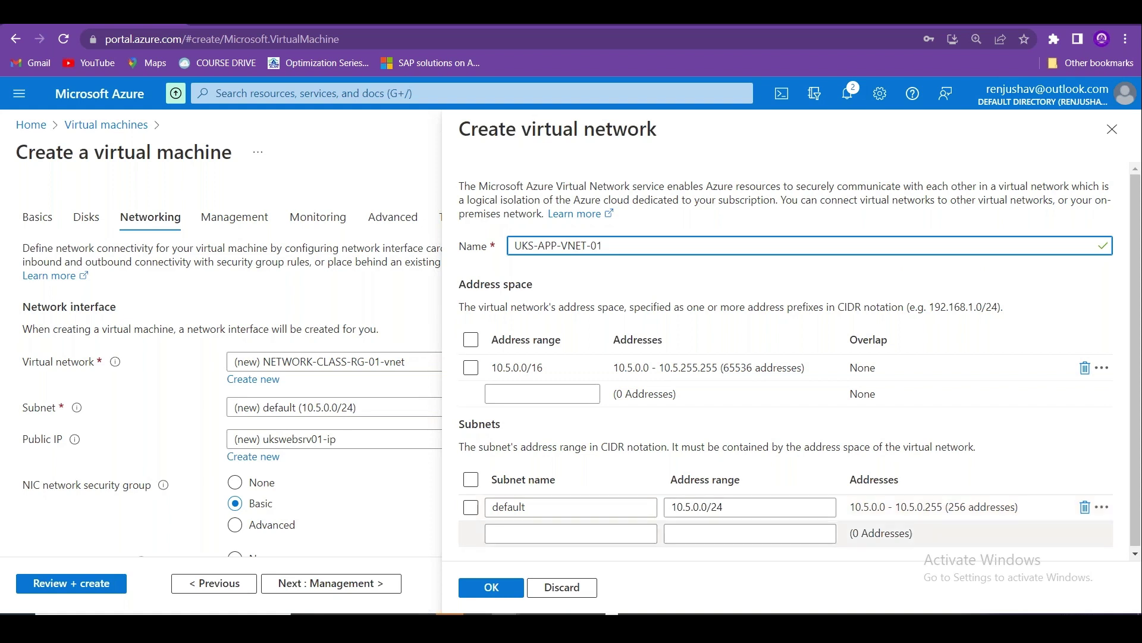
double_click(488, 510)
text(WebSubnet)
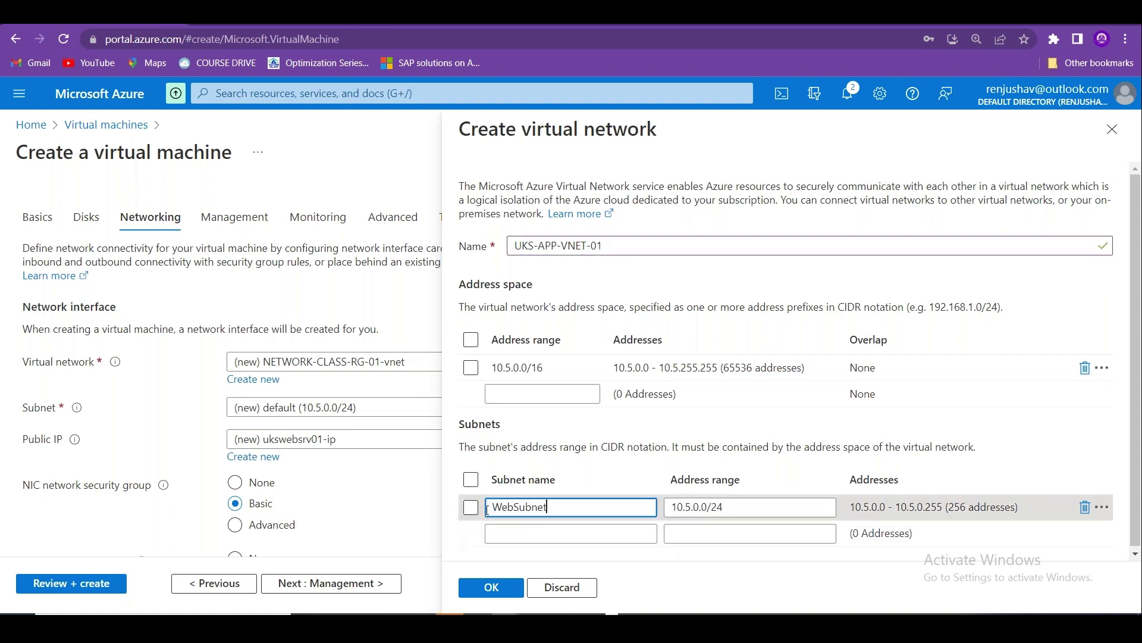
click(493, 589)
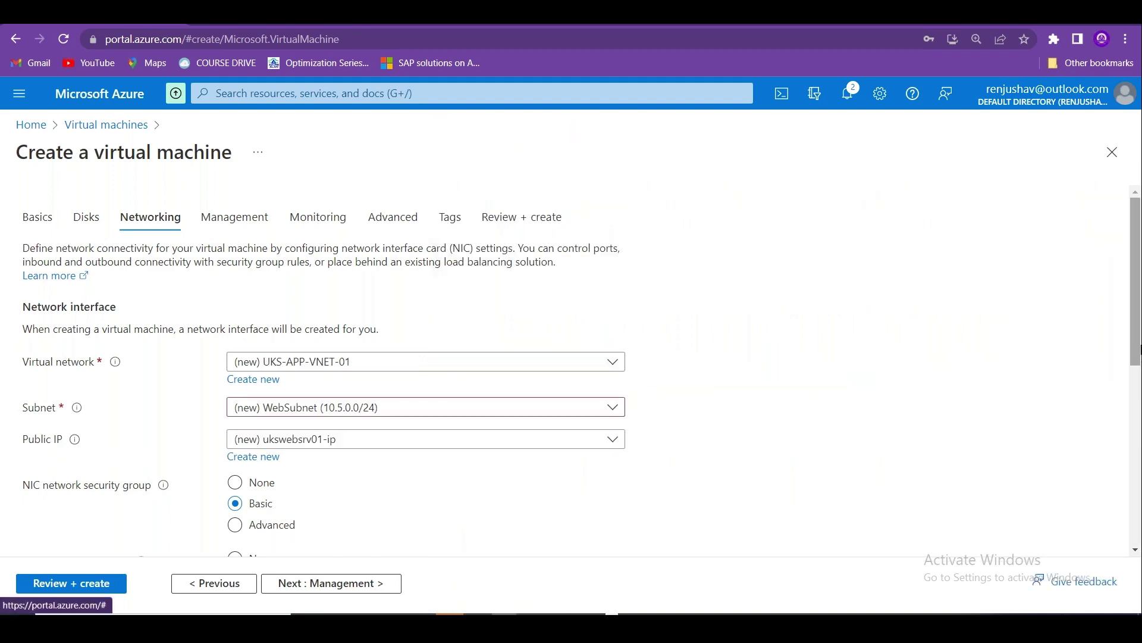
Skip through Management, Monitoring, Advanced and Tags, pass validation, and create ukswebsrv01.
scroll(617, 530, down, 5)
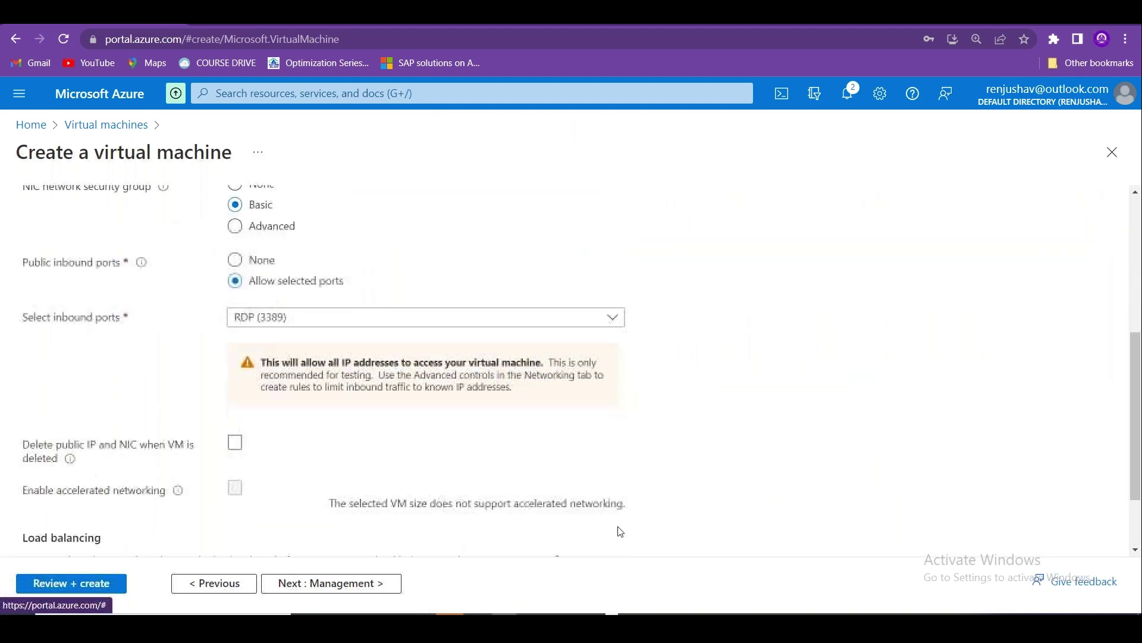
click(391, 582)
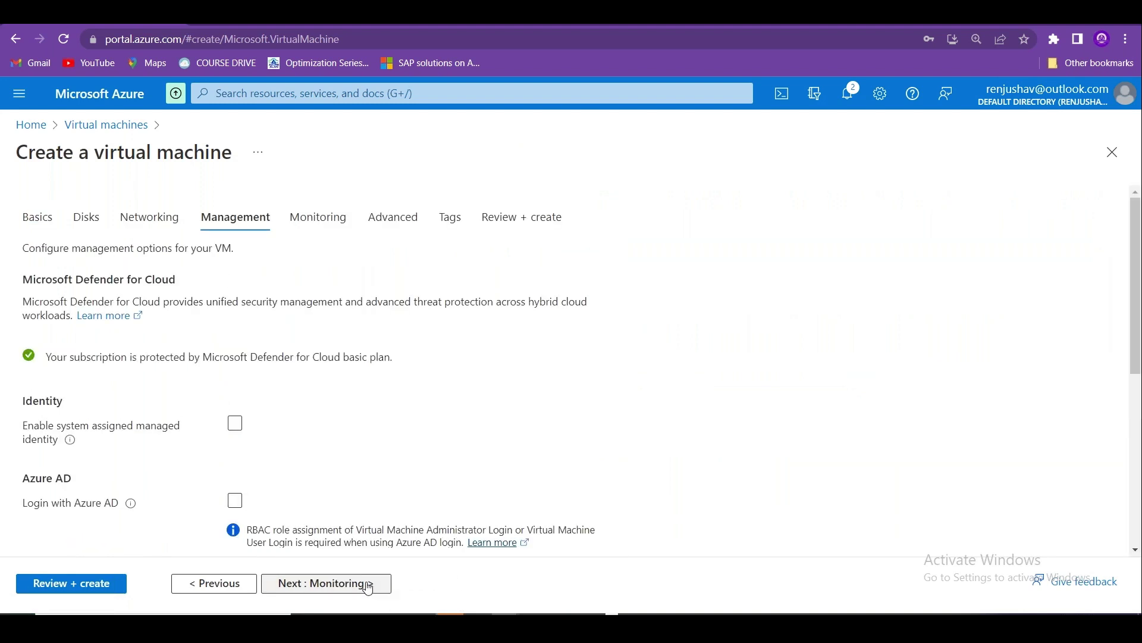
click(369, 588)
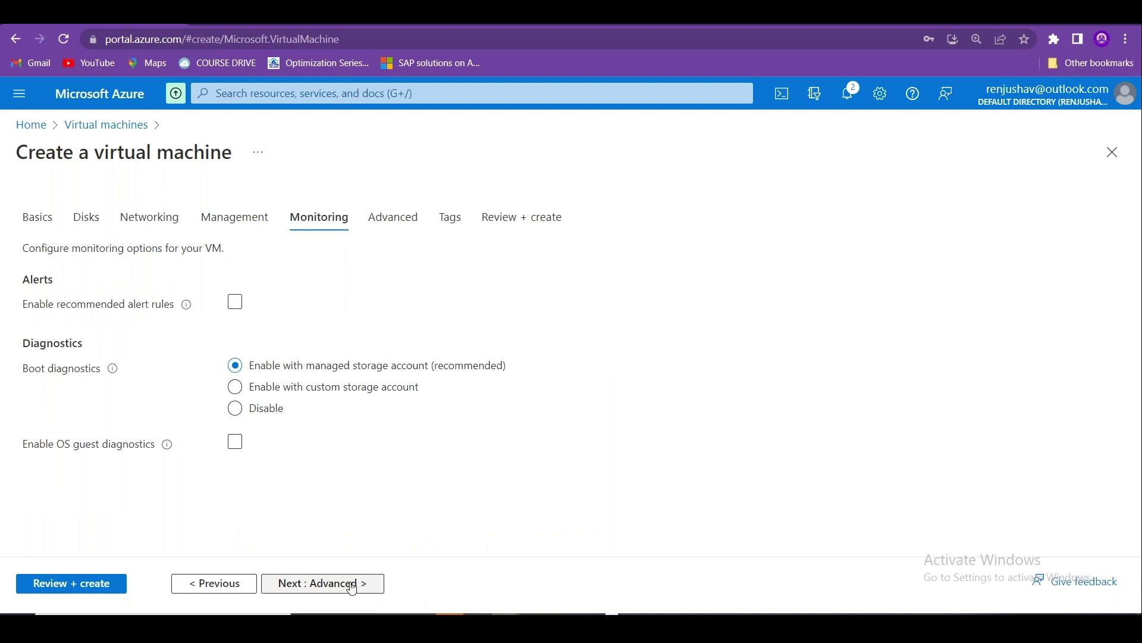
click(351, 588)
click(336, 586)
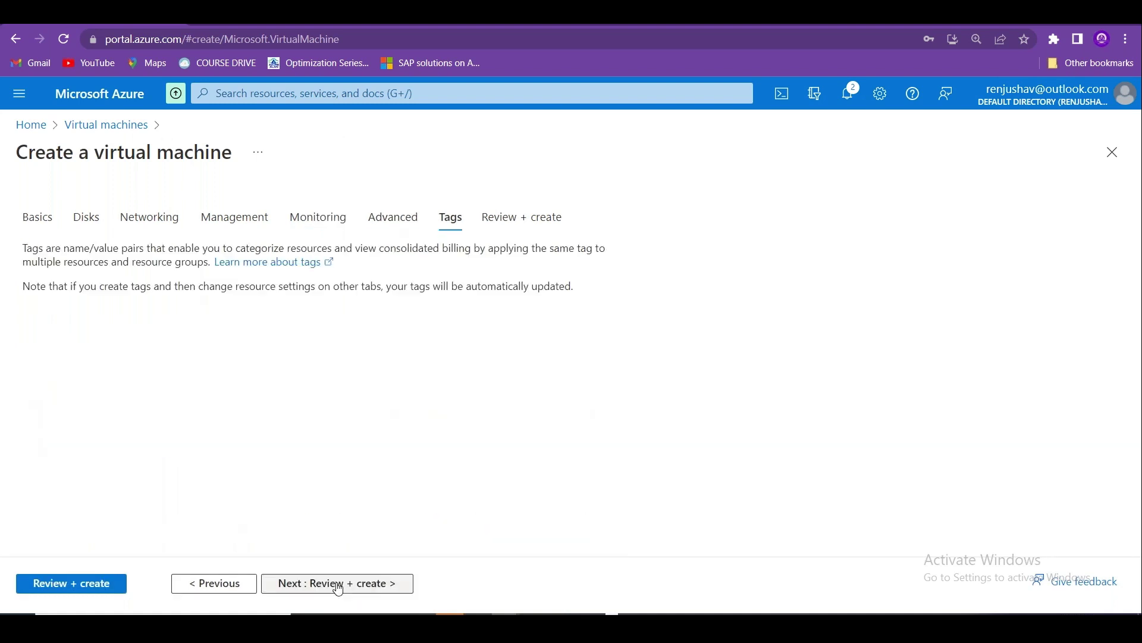
click(337, 585)
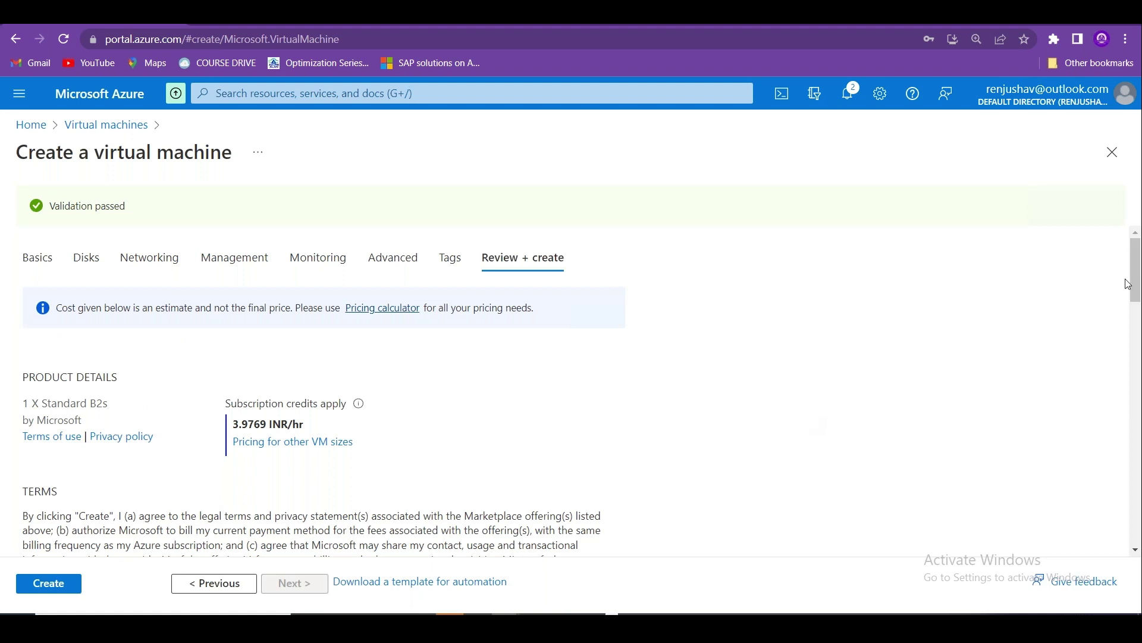
scroll(276, 474, down, 9)
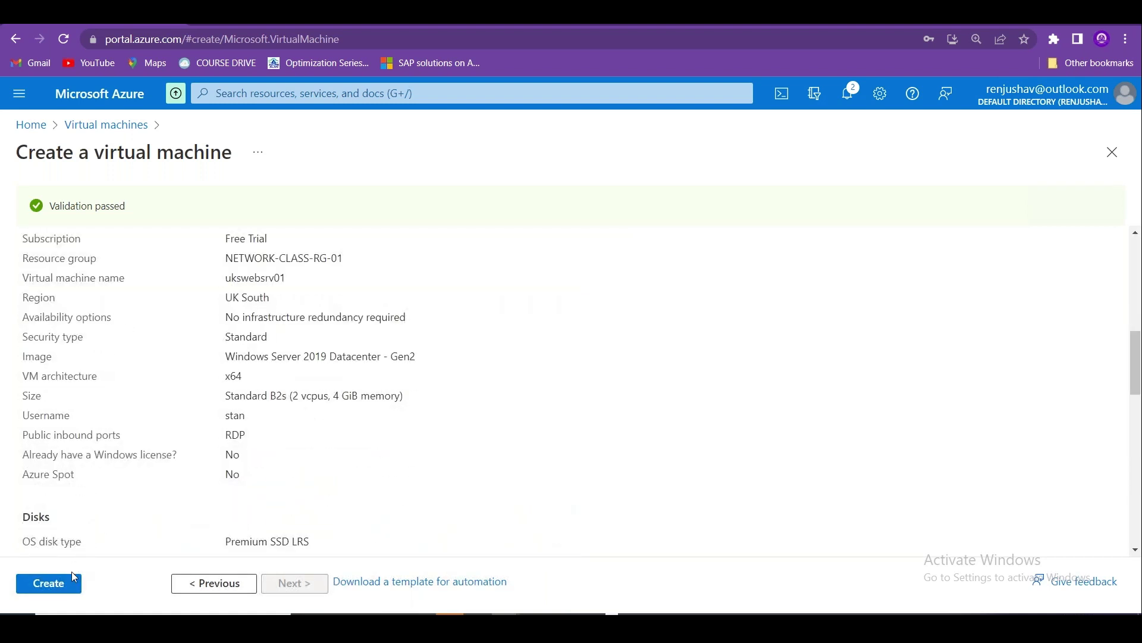
click(71, 582)
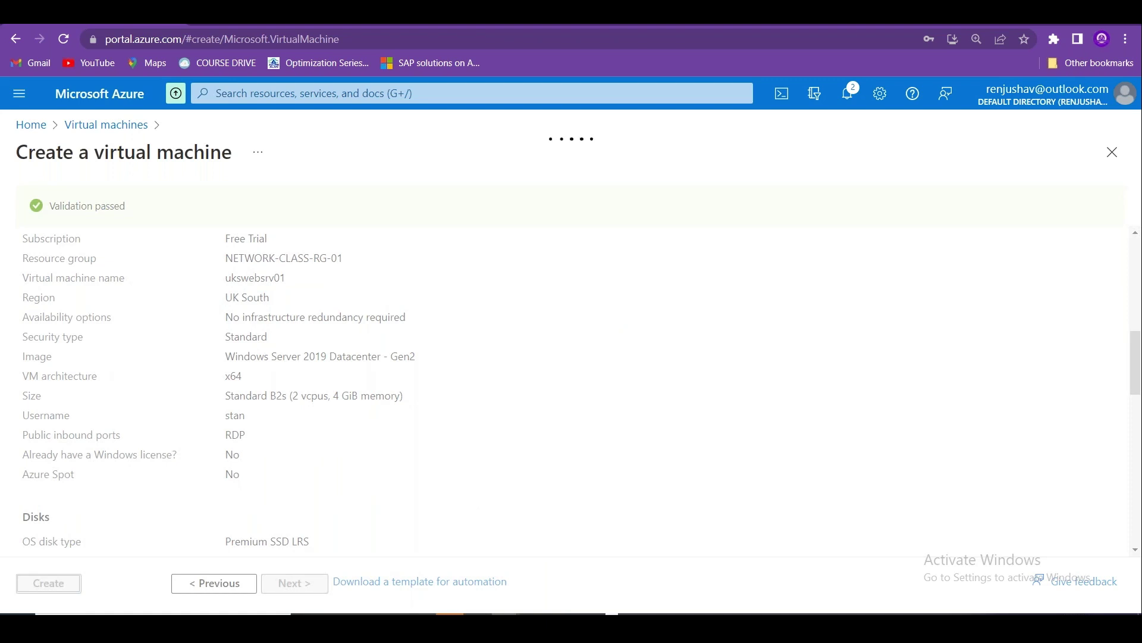
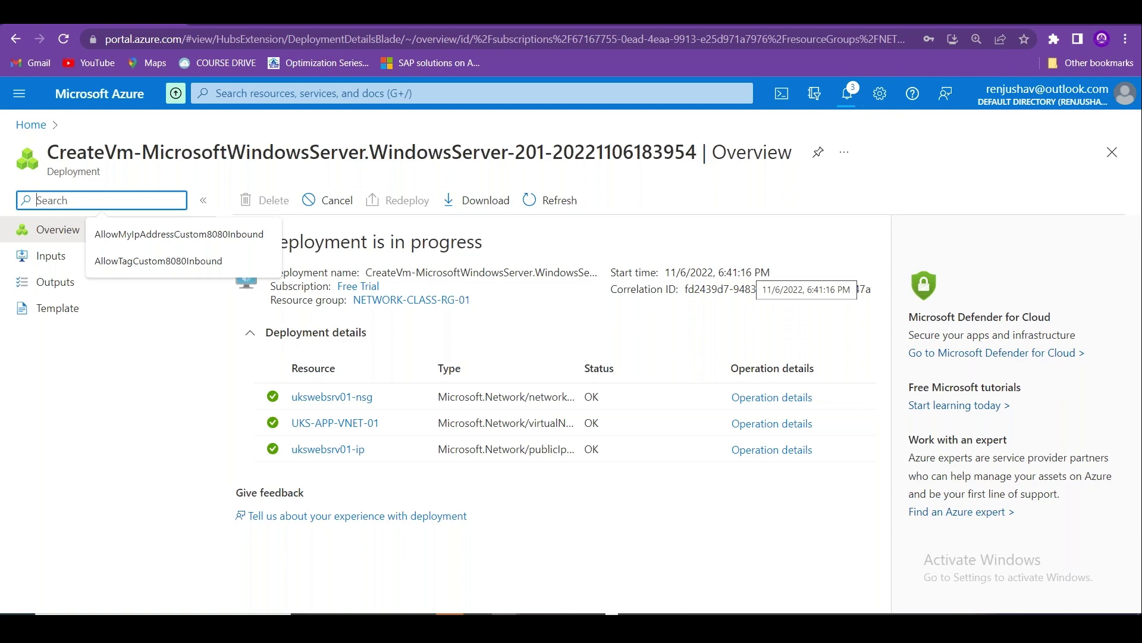
Open the Virtual networks list and refresh until UKS-APP-VNET-01 in UK South appears.
click(31, 124)
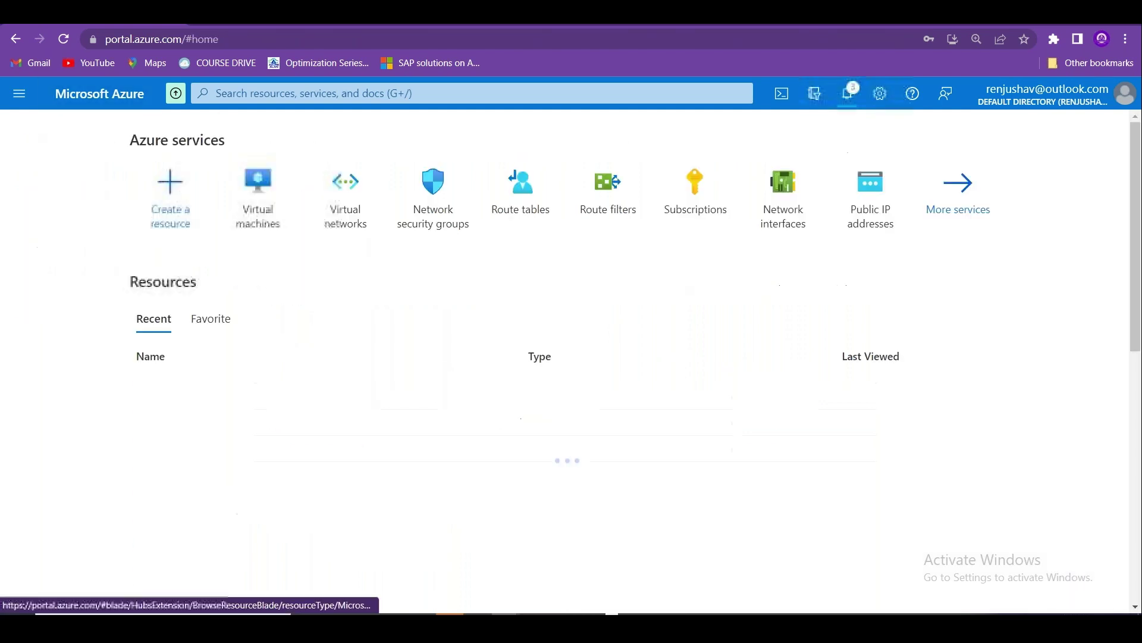
click(335, 219)
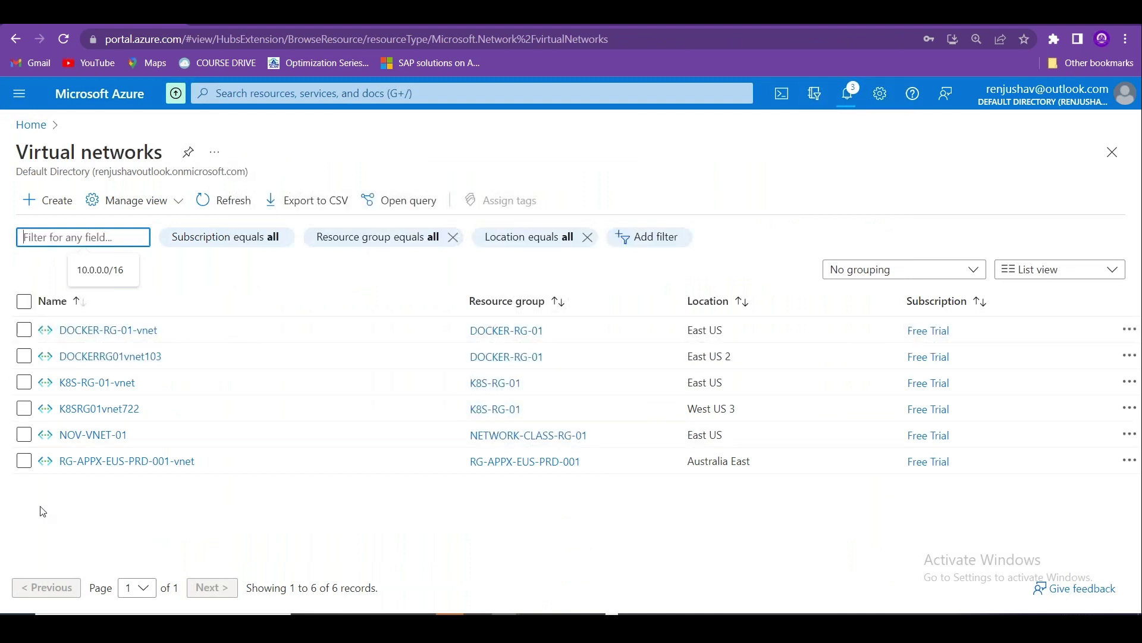
click(223, 200)
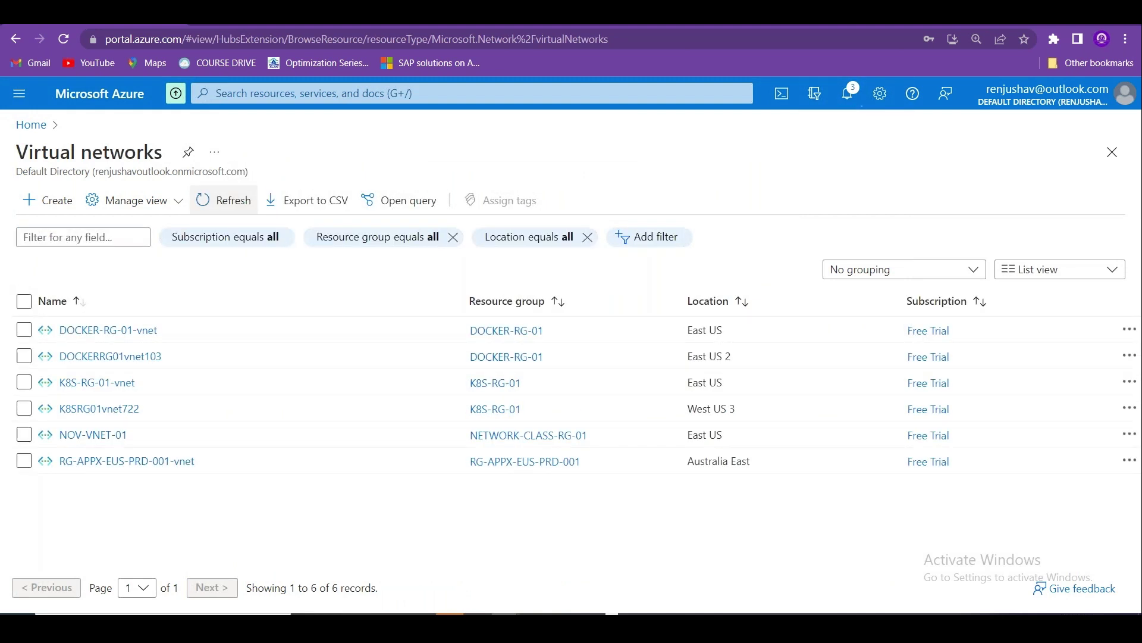
click(223, 200)
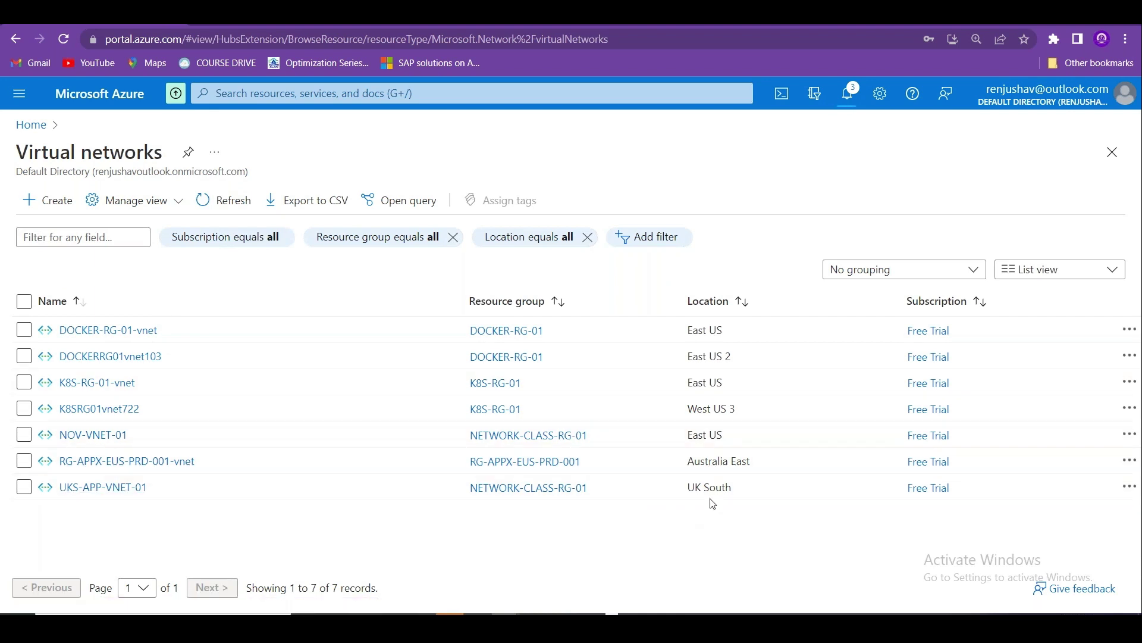
drag(735, 489, 675, 486)
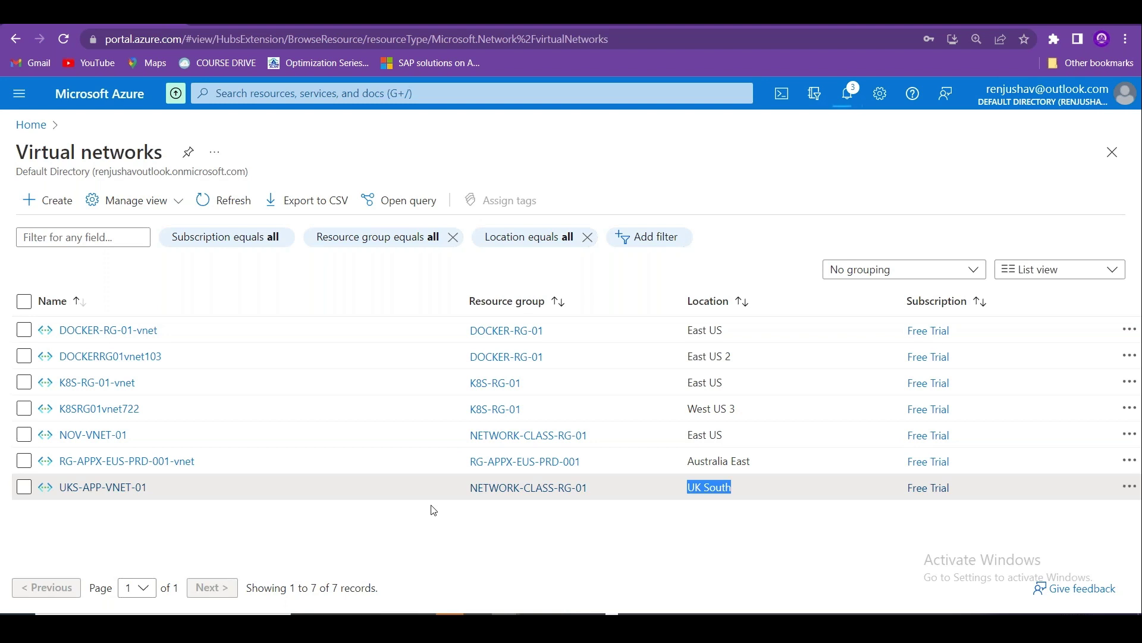
Open the ukswebsrv01 VM from Virtual machines and go to its Extensions + applications page.
click(41, 127)
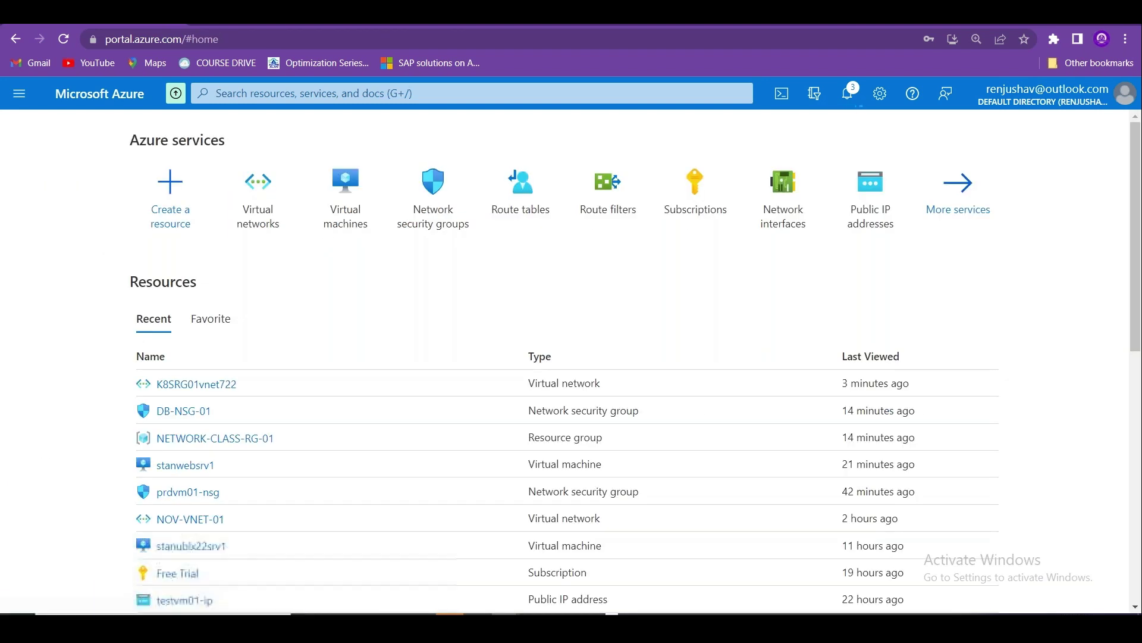
mouse_move(348, 213)
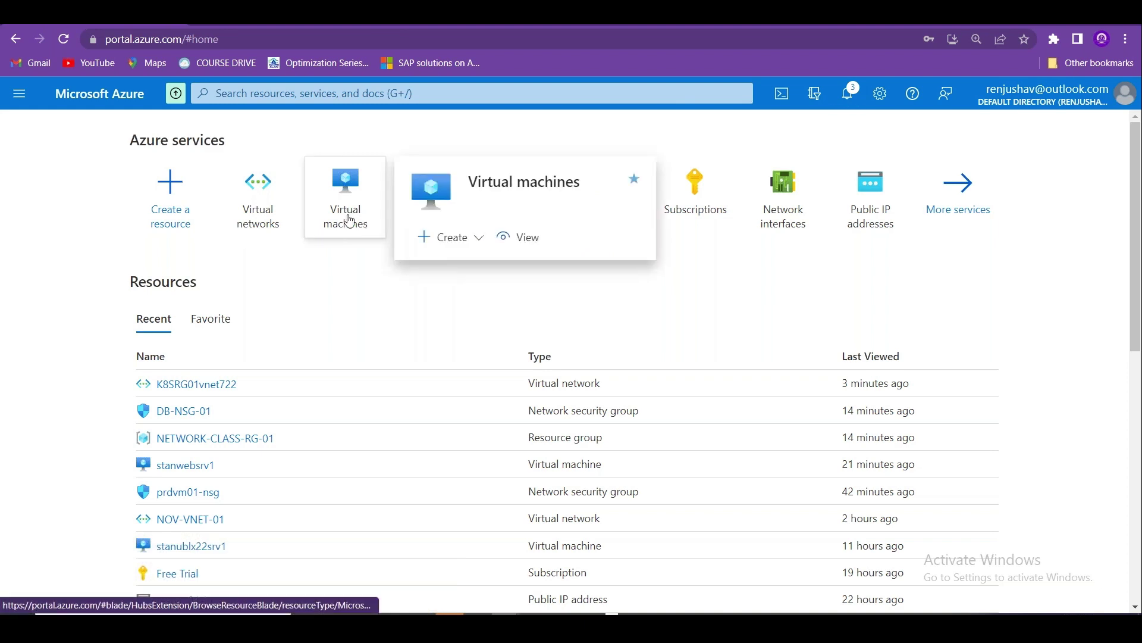
click(348, 194)
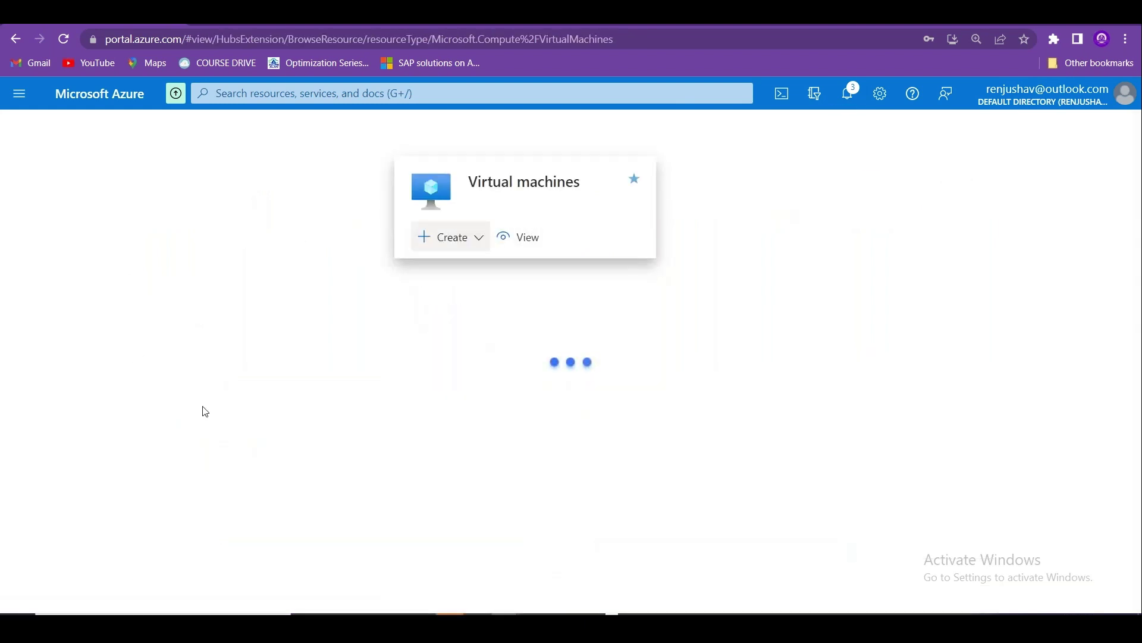
click(98, 409)
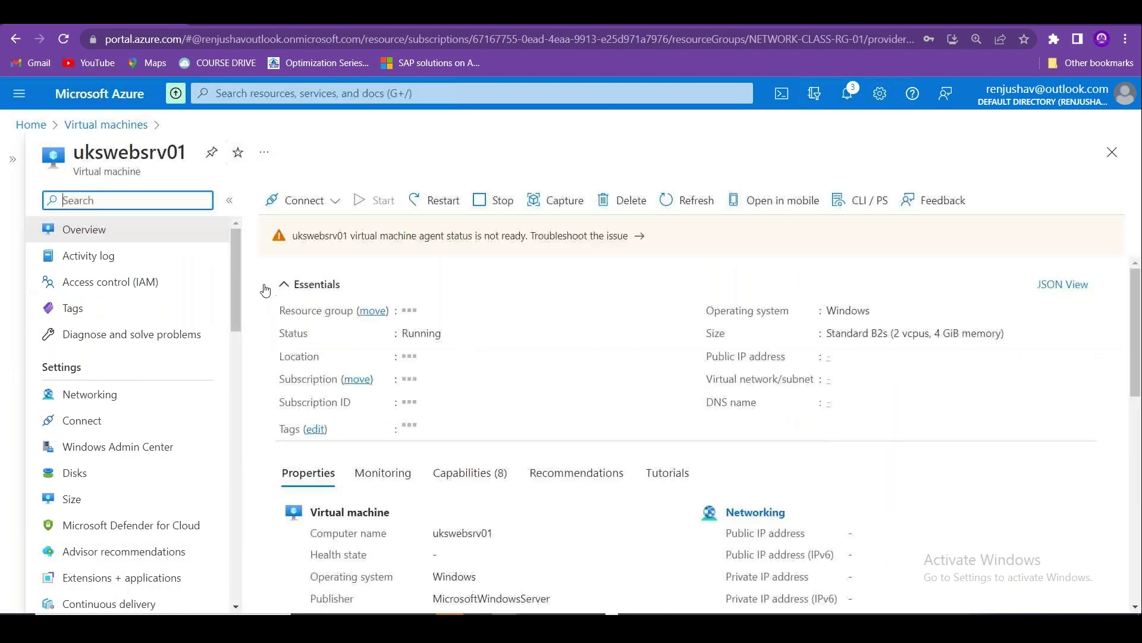
drag(238, 295, 242, 347)
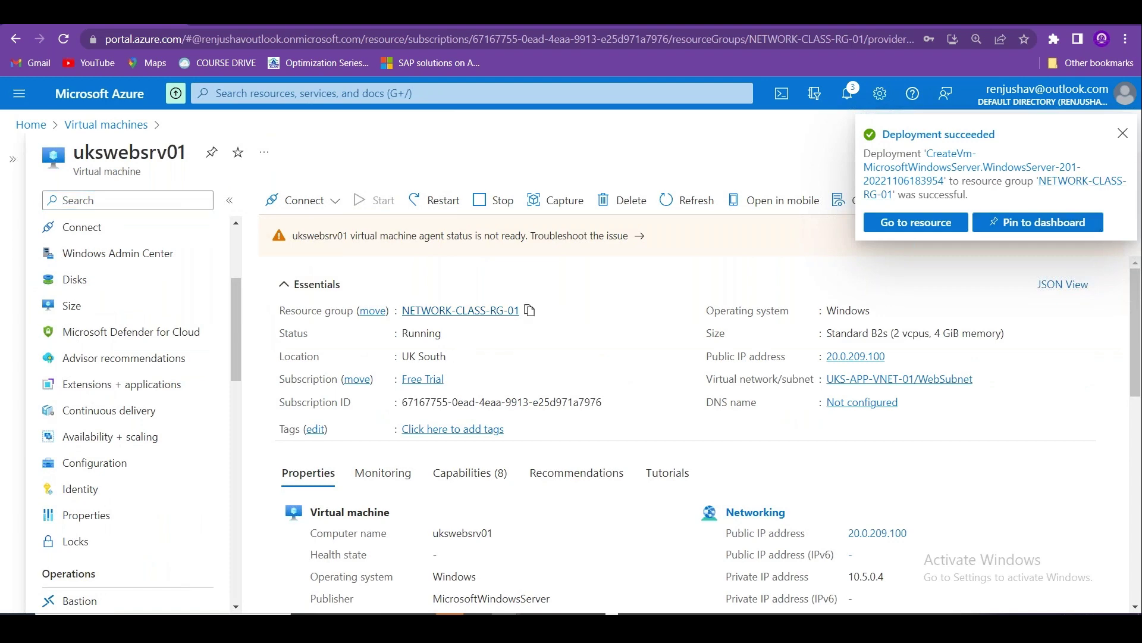
mouse_move(235, 337)
mouse_down()
mouse_move(236, 308)
mouse_move(244, 445)
mouse_move(238, 353)
mouse_up()
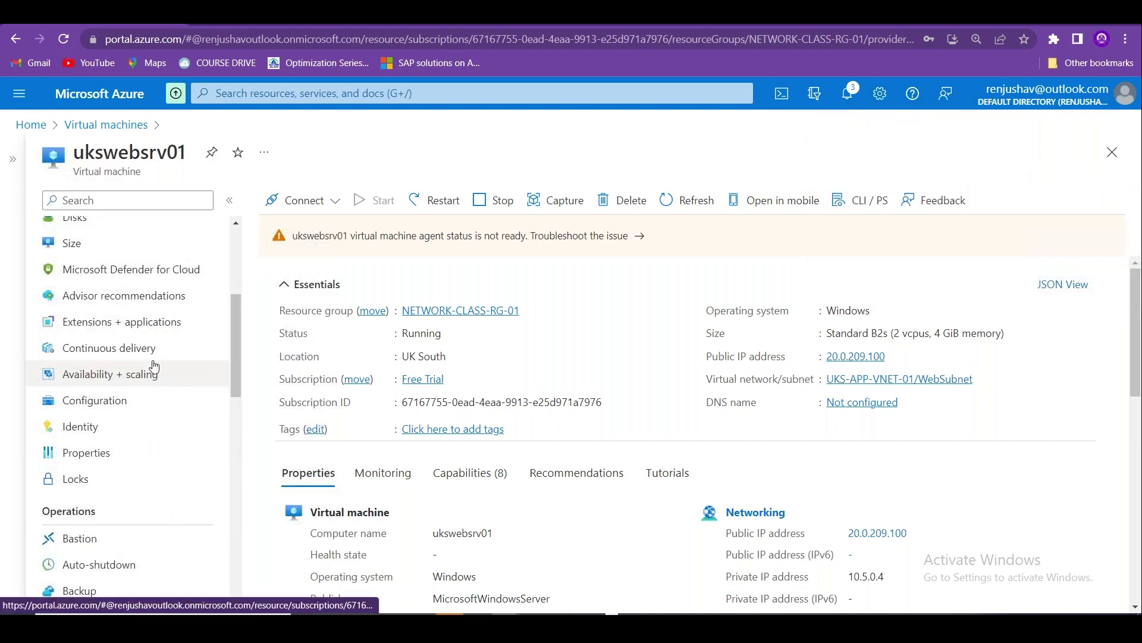
click(146, 321)
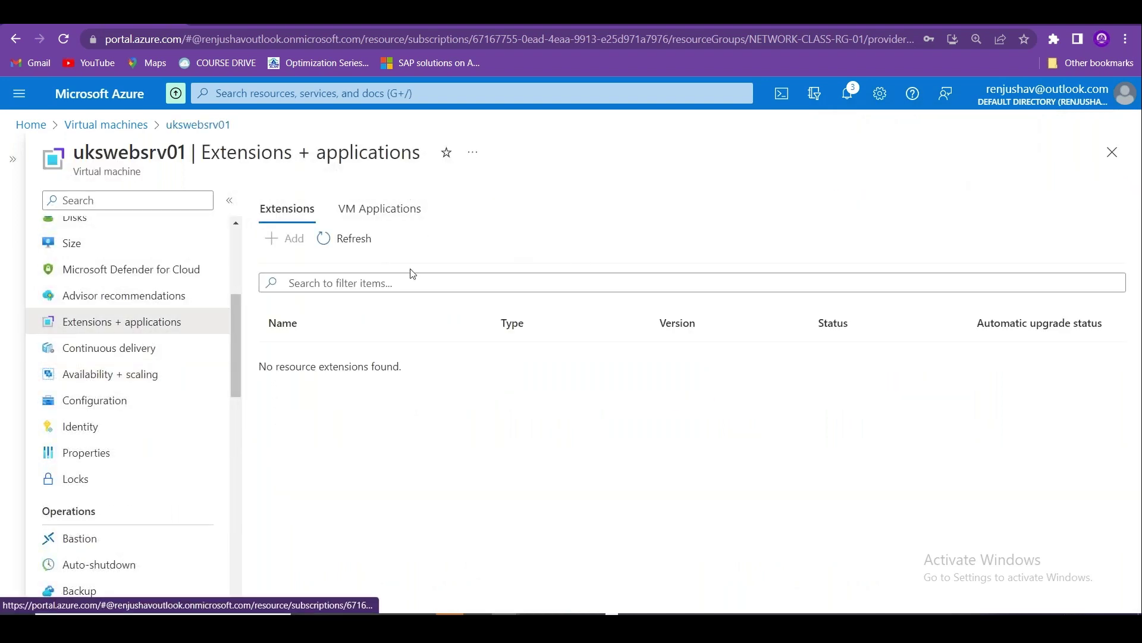
Add an extension by searching 'custom script', selecting Custom Script Extension and continuing.
click(292, 252)
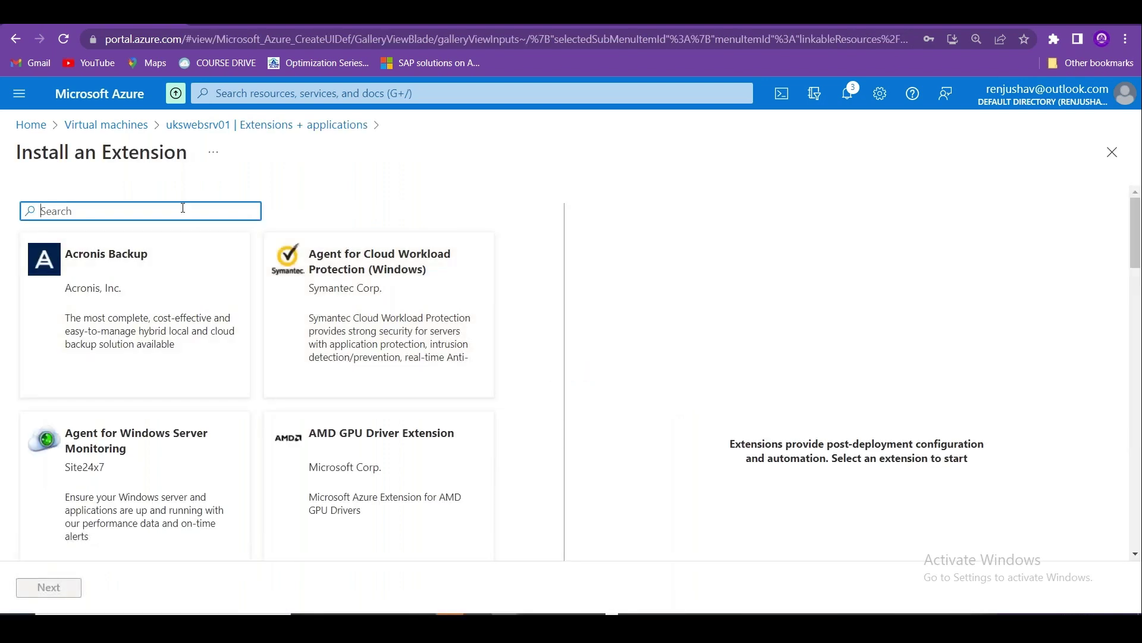
text(custom script)
click(119, 237)
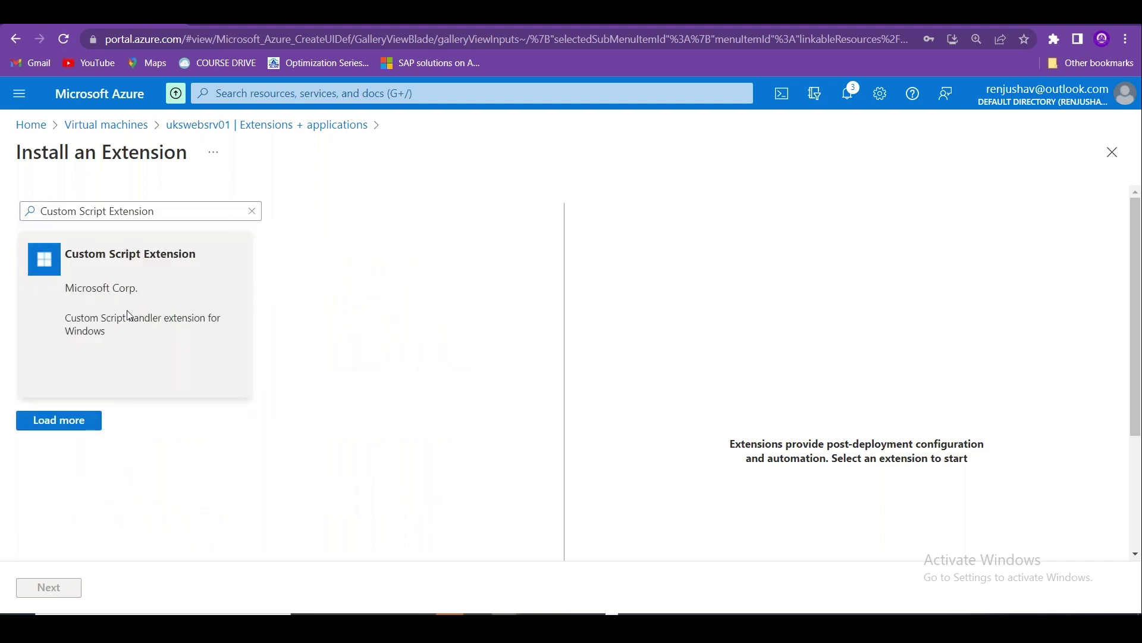
click(113, 298)
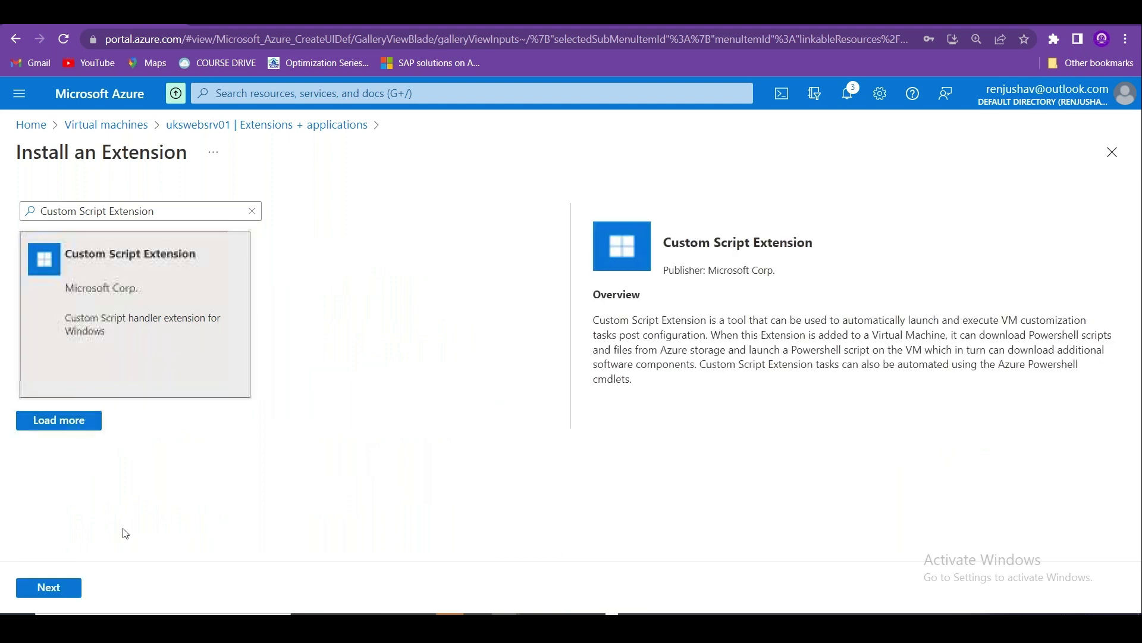
click(52, 594)
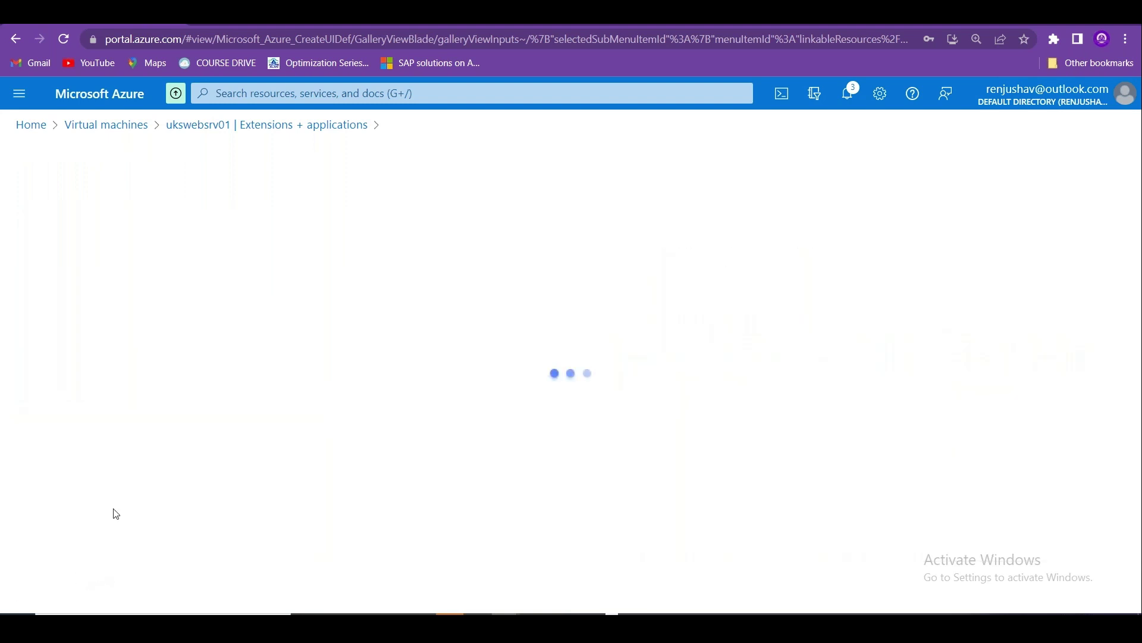
Select Install_IIS.ps1 from the scripts container of storage account wus3stgacc1 as the script file.
click(533, 254)
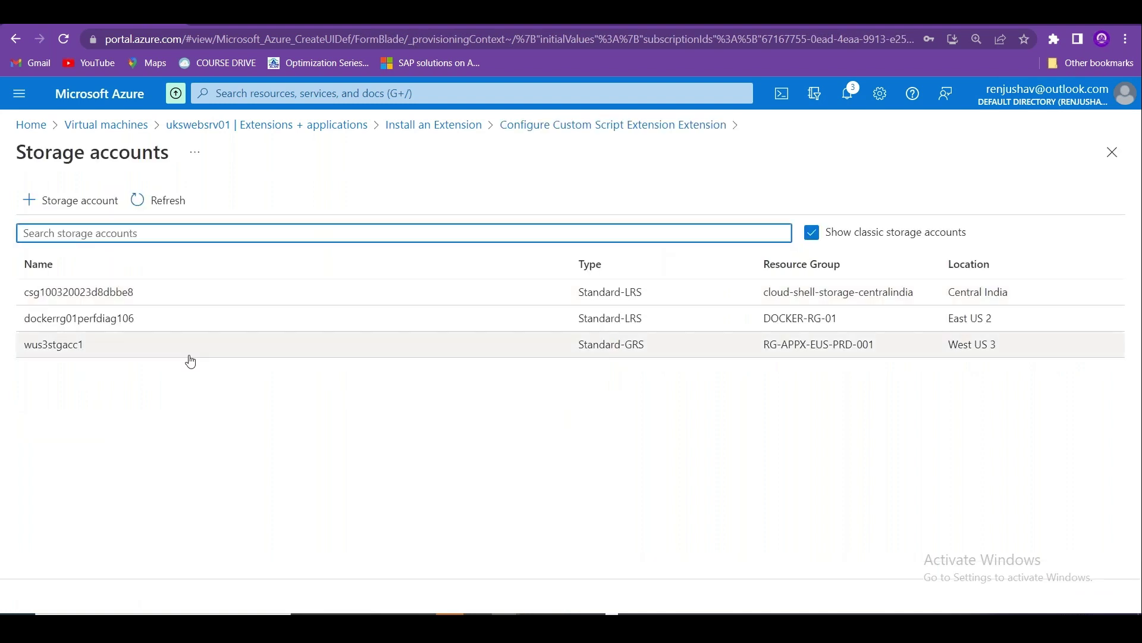
click(110, 329)
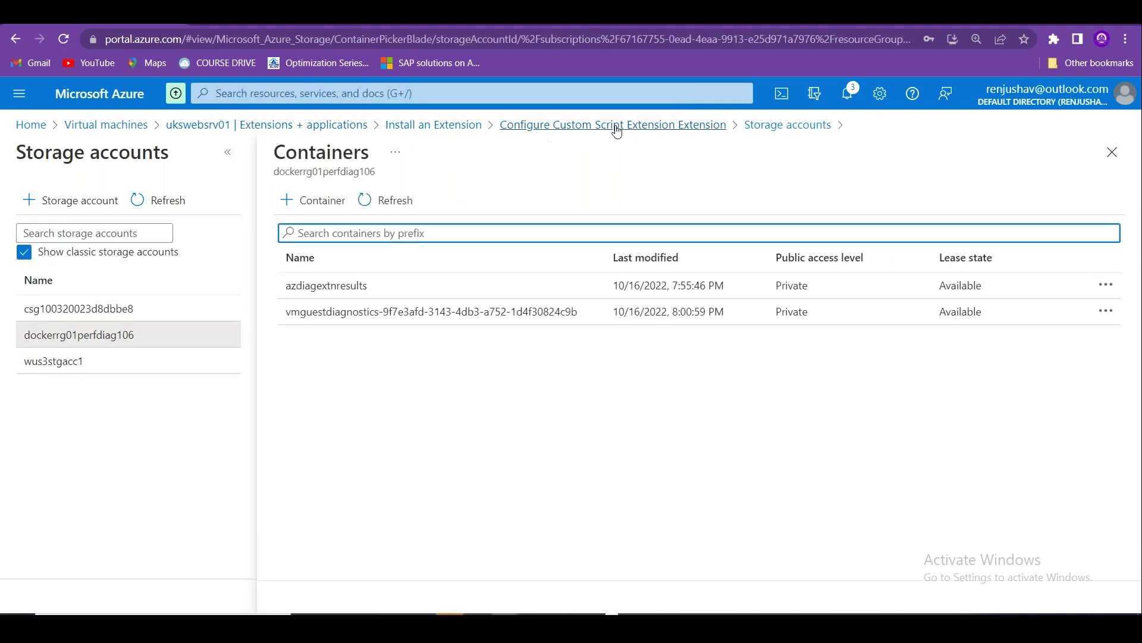
click(787, 125)
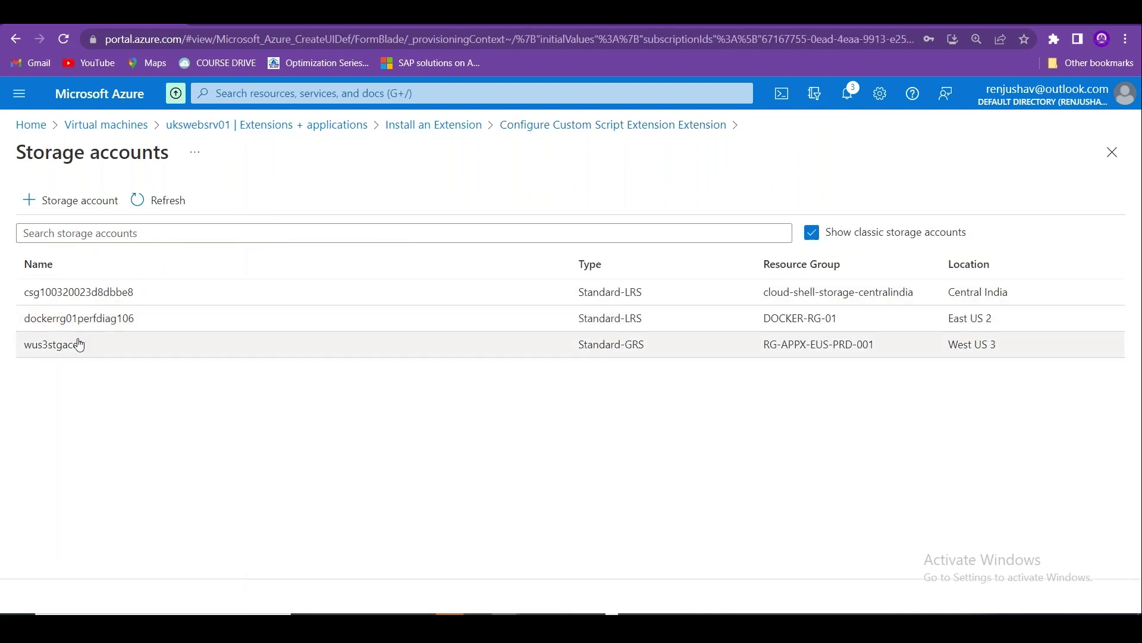
click(79, 294)
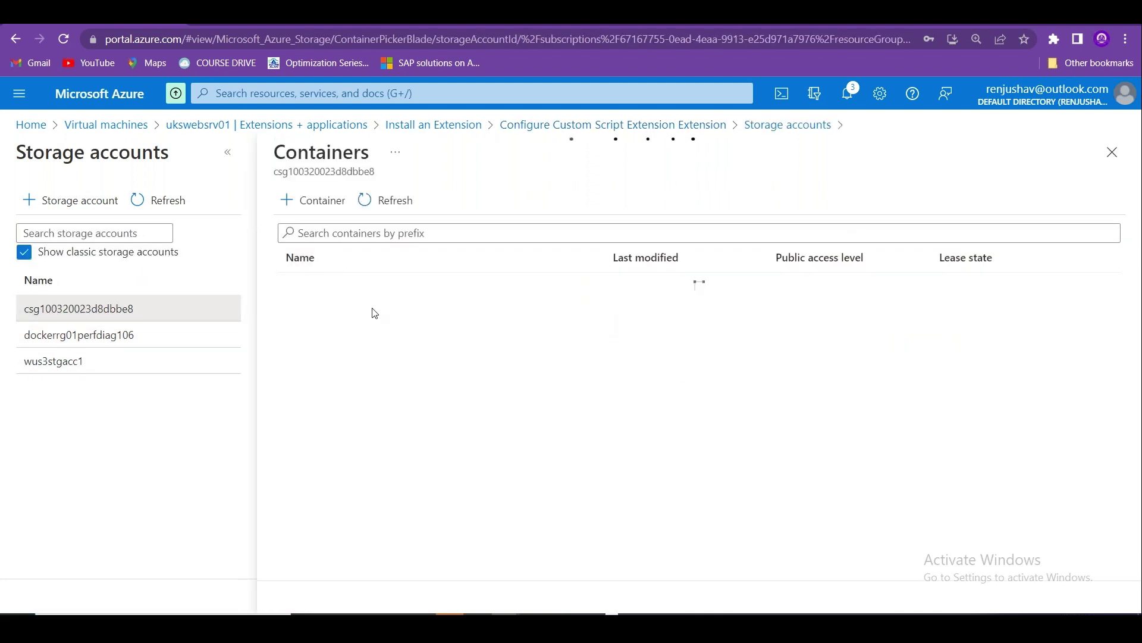
click(79, 357)
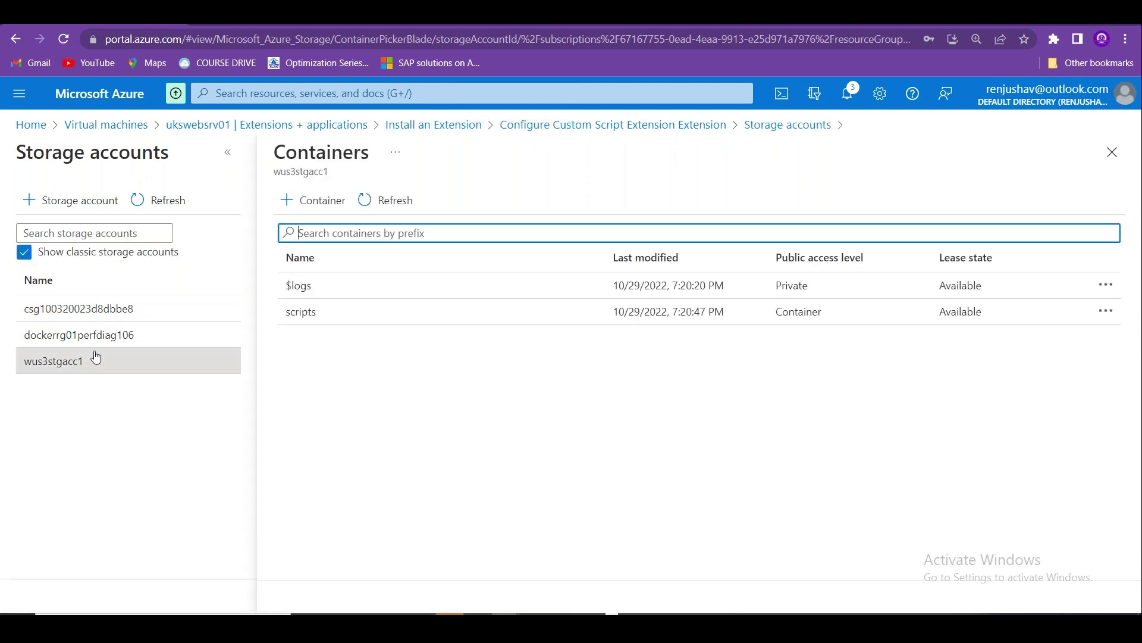
click(301, 313)
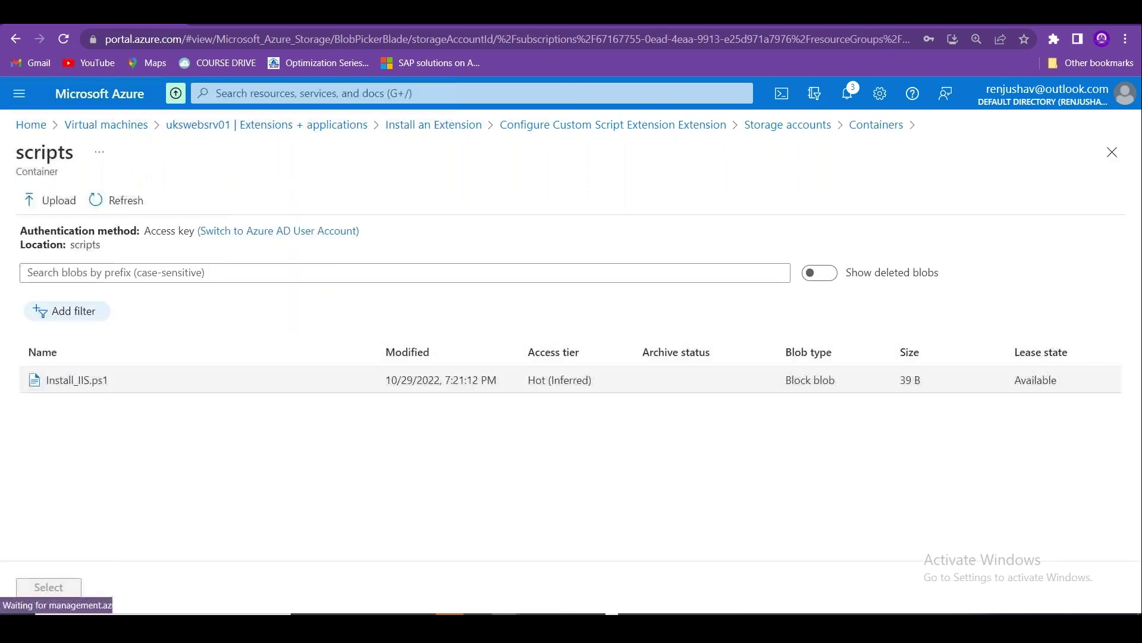
click(74, 380)
click(48, 587)
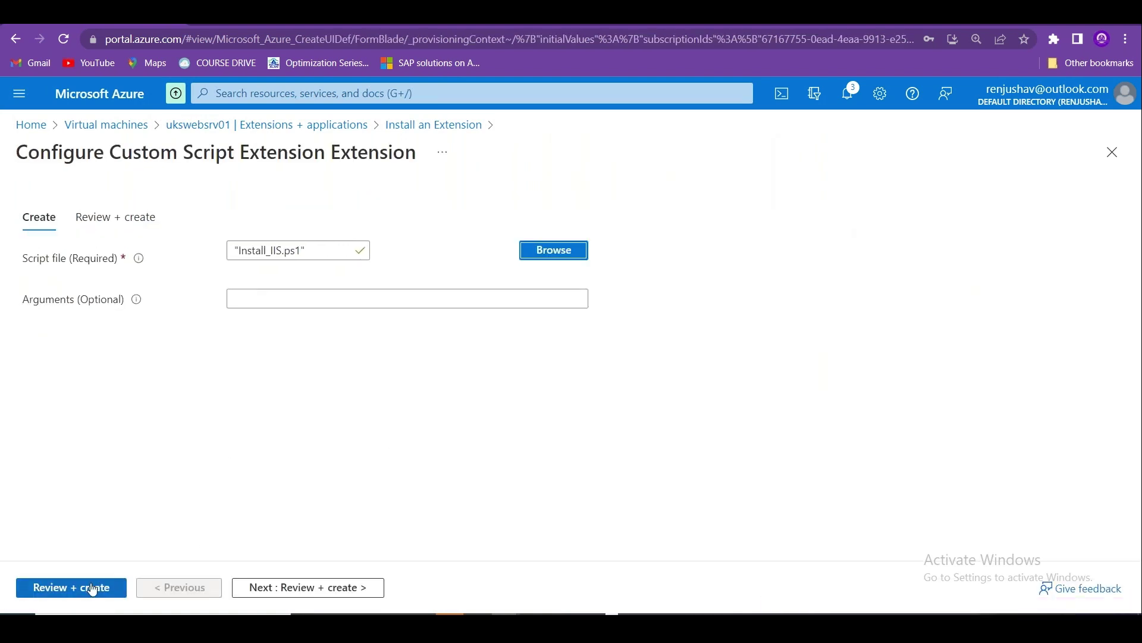
Review and create the Custom Script Extension deployment, then return to the Home page.
click(298, 588)
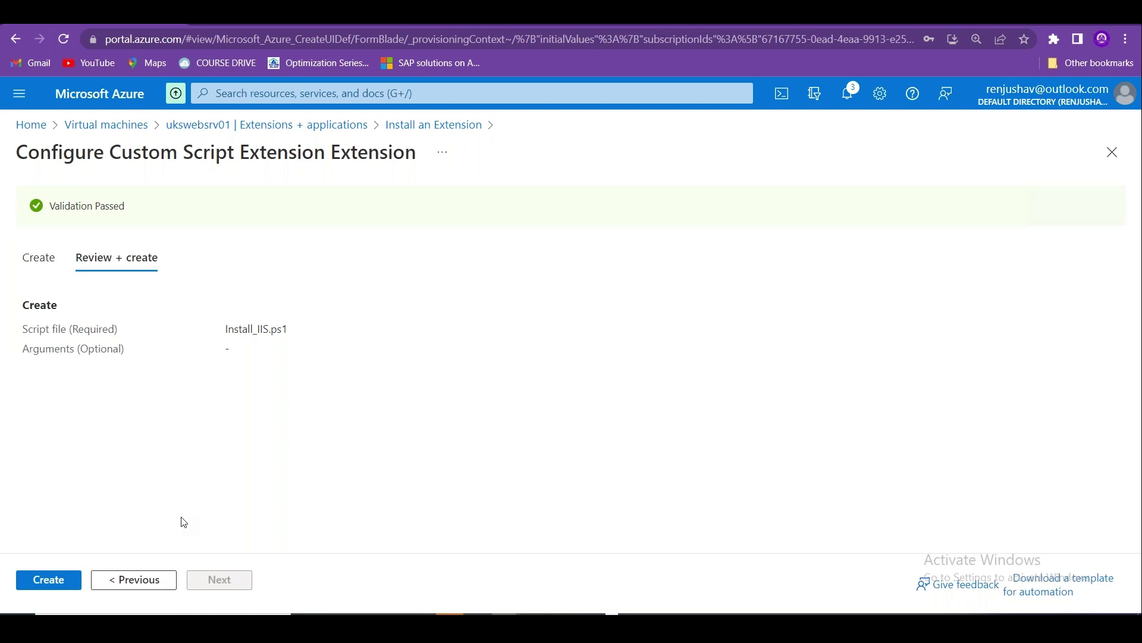
click(37, 579)
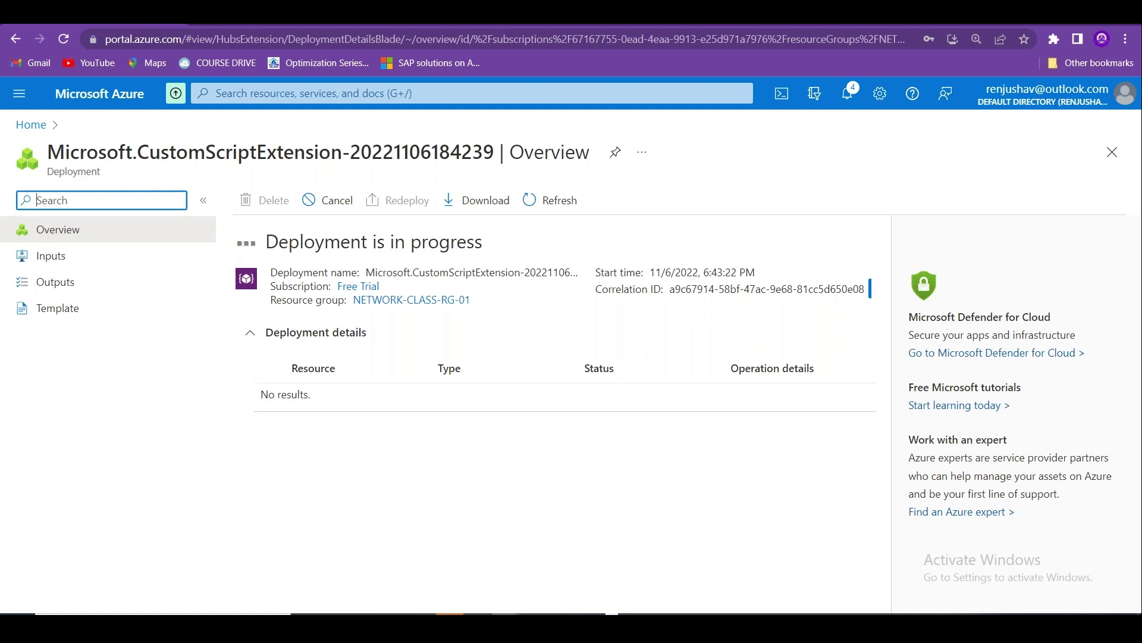
click(30, 124)
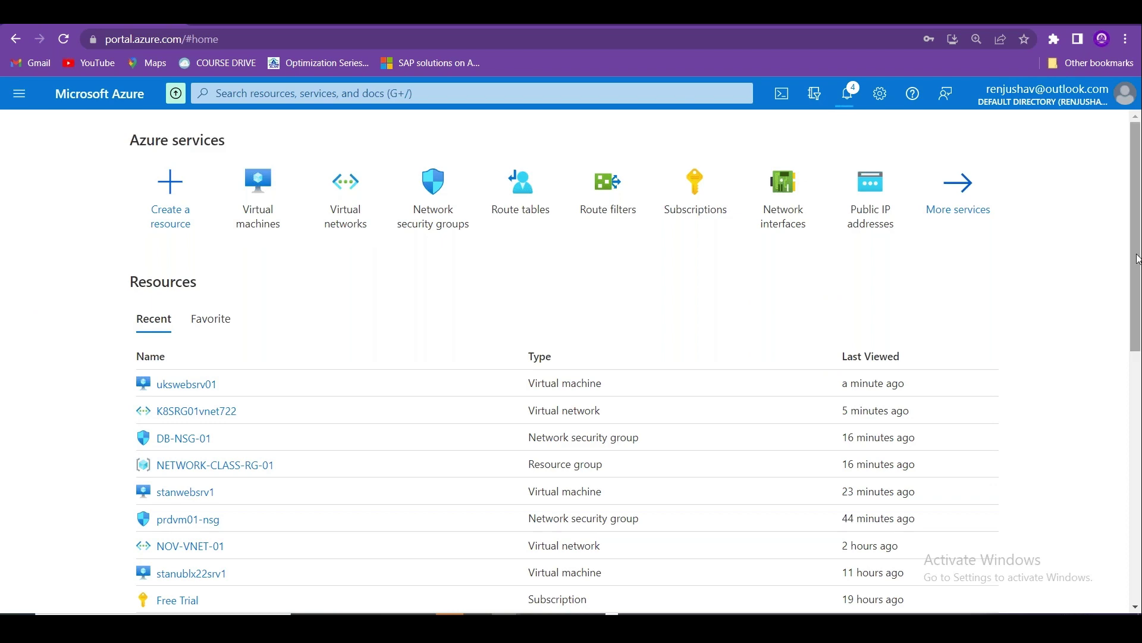
Open ukswebsrv01 from Virtual machines and copy its public IP address 20.0.209.100.
scroll(1135, 256, down, 1)
scroll(634, 361, down, 5)
scroll(634, 362, up, 5)
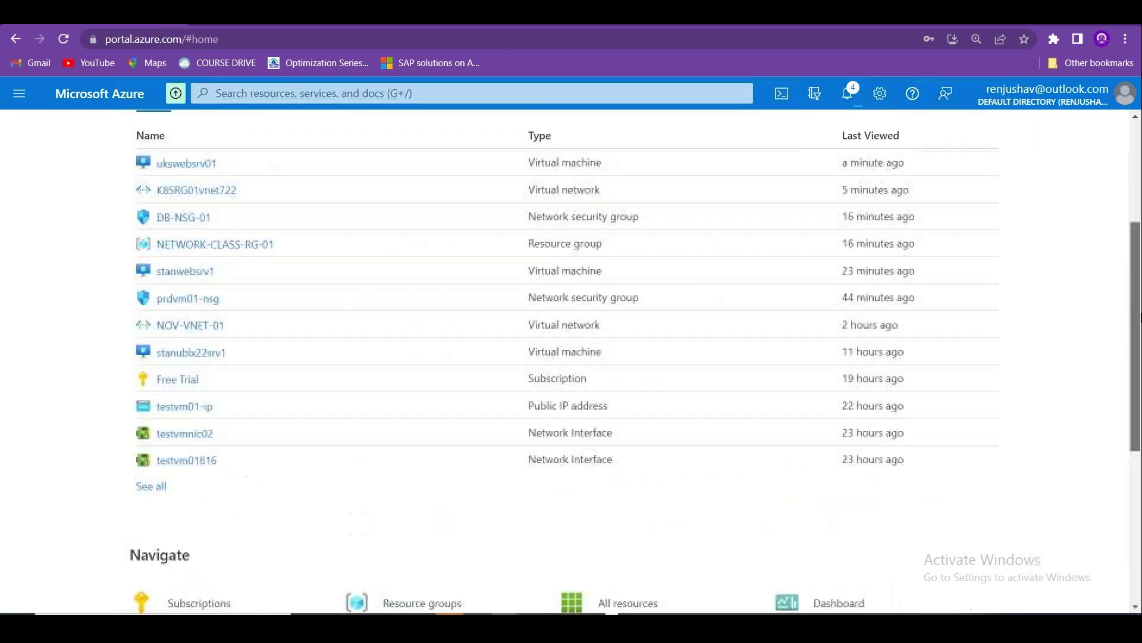
scroll(423, 298, up, 2)
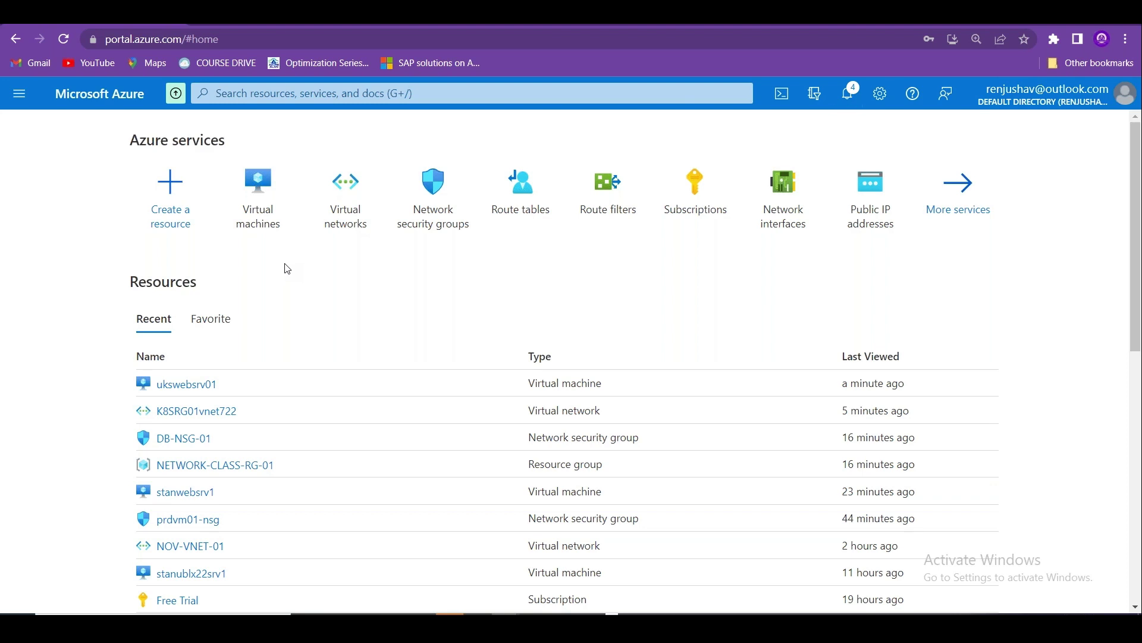
click(258, 190)
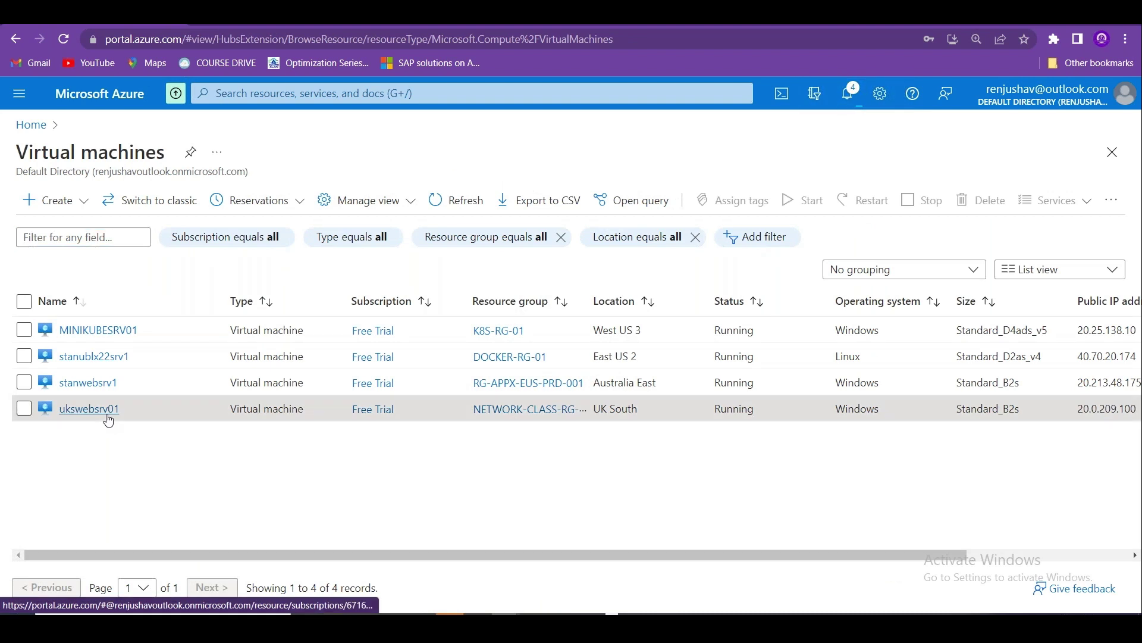
click(104, 410)
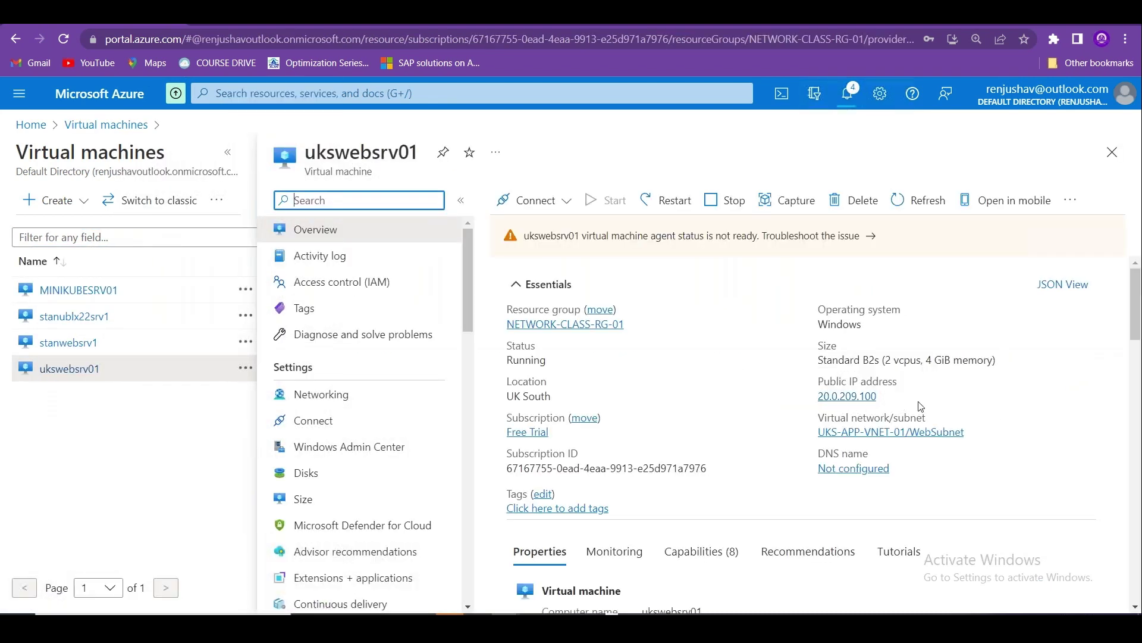
click(887, 397)
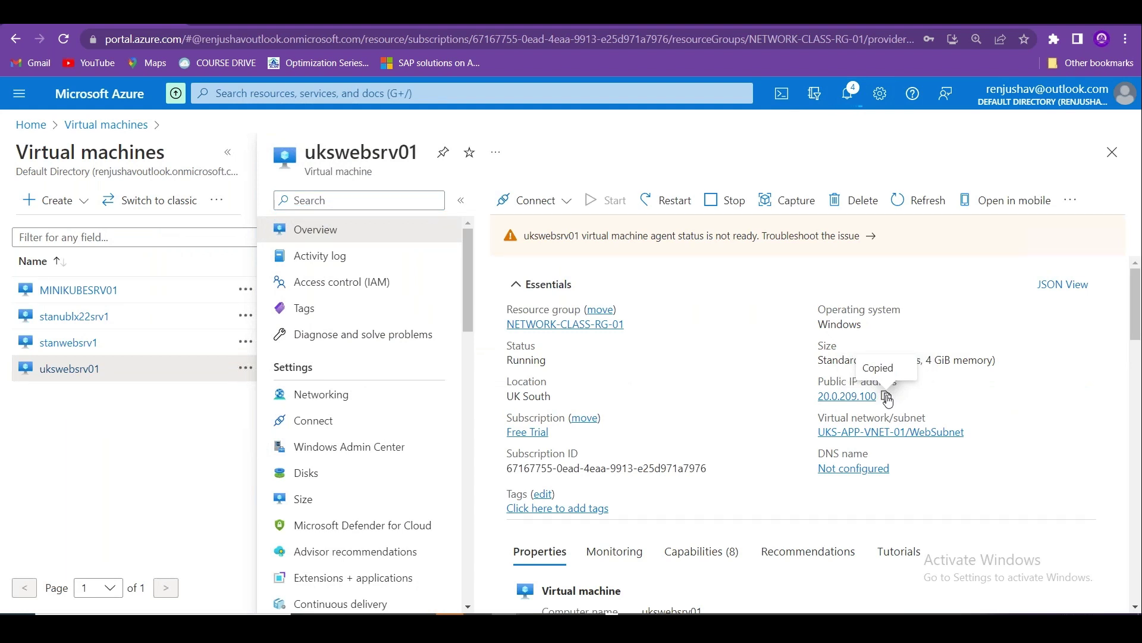
Launch Remote Desktop Connection (mstsc) and connect to the pasted IP 20.0.209.100.
key(super)
text(mstsc)
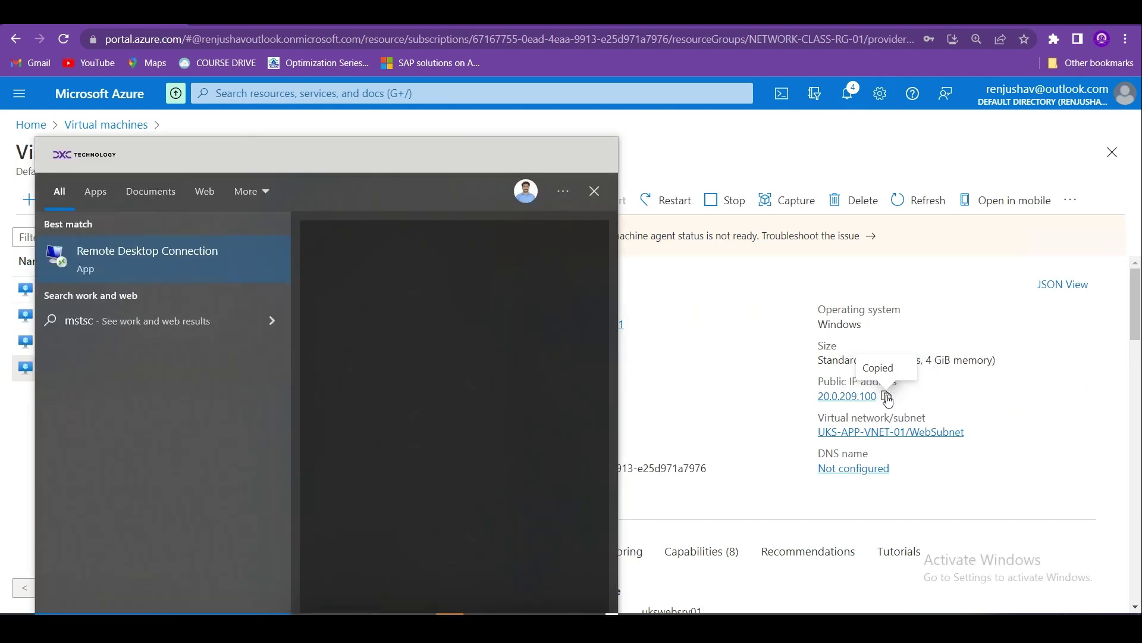
key(Return)
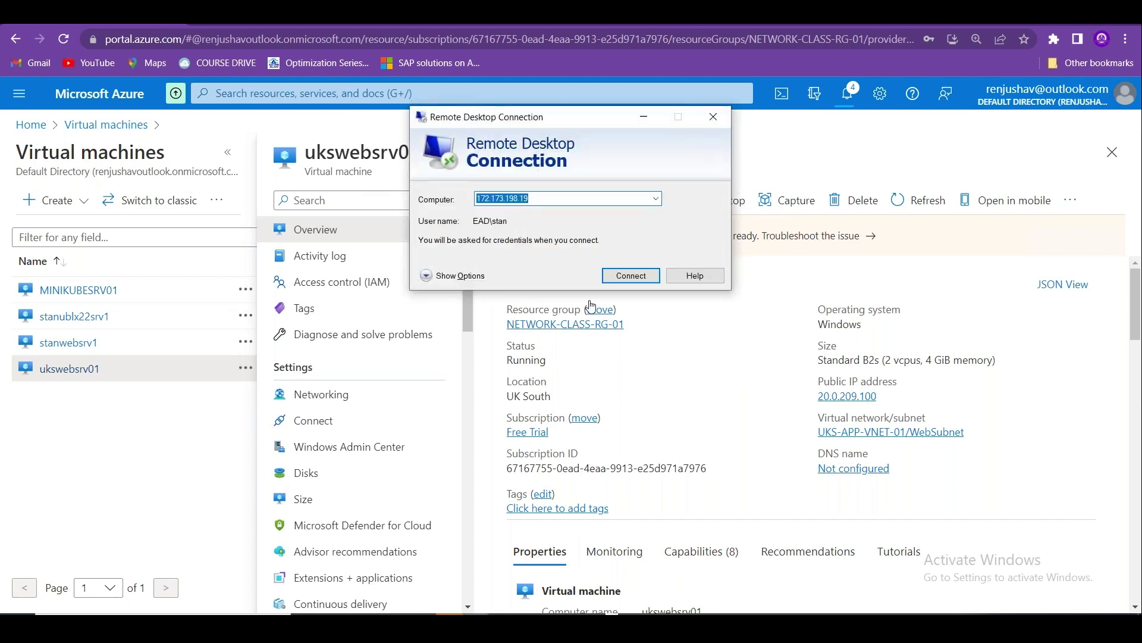
key(ctrl+v)
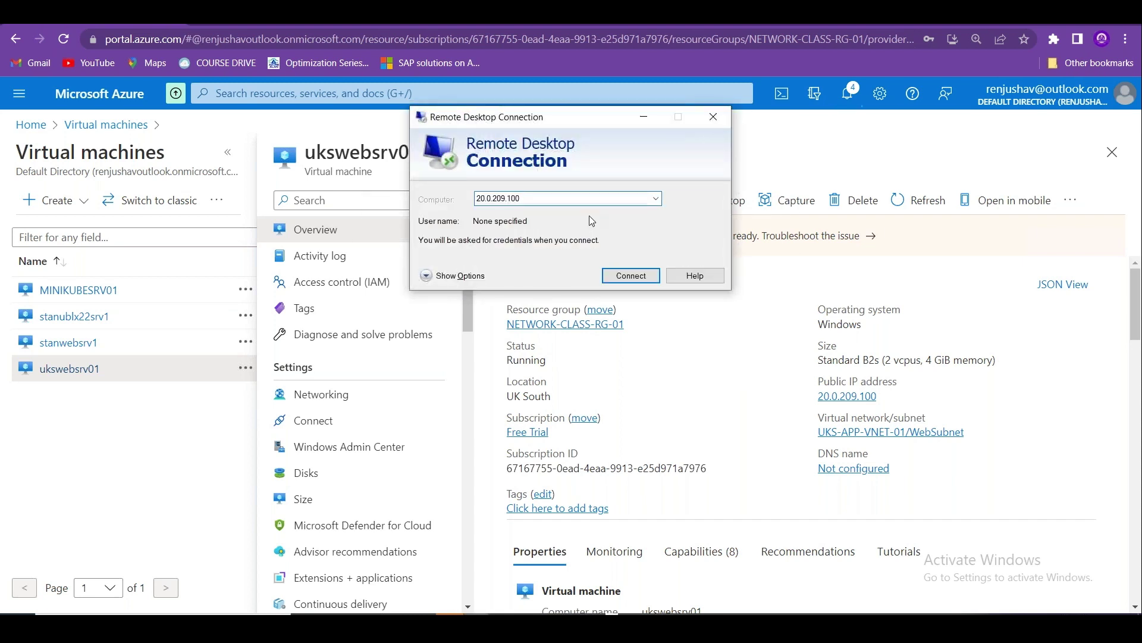
key(Return)
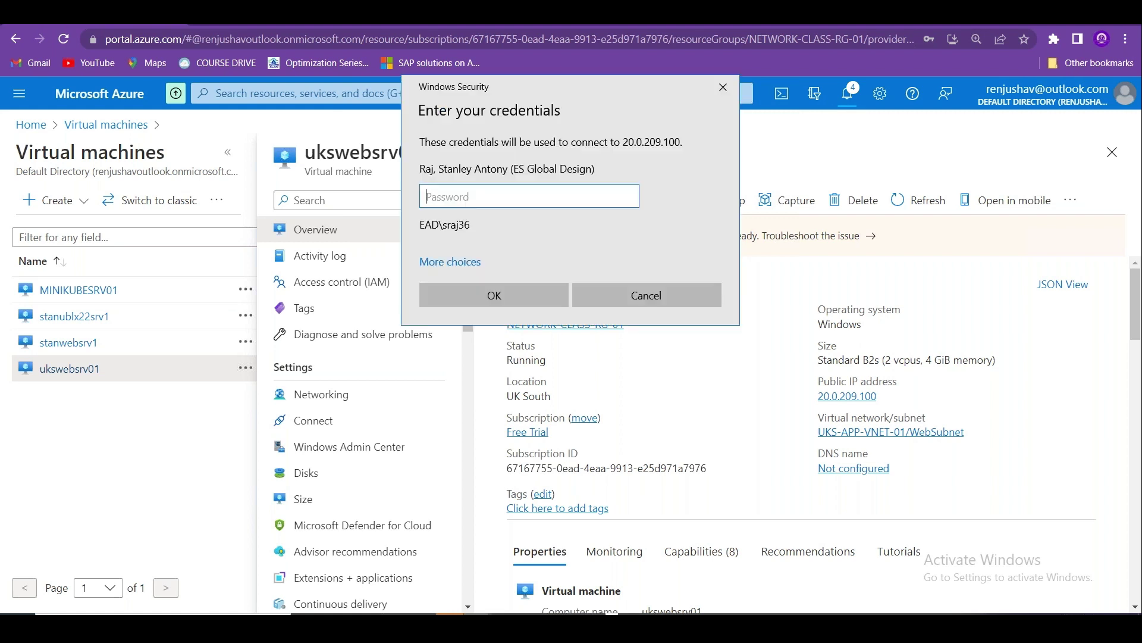
Sign in with a different account's username and password and accept the certificate warning.
click(467, 265)
click(517, 345)
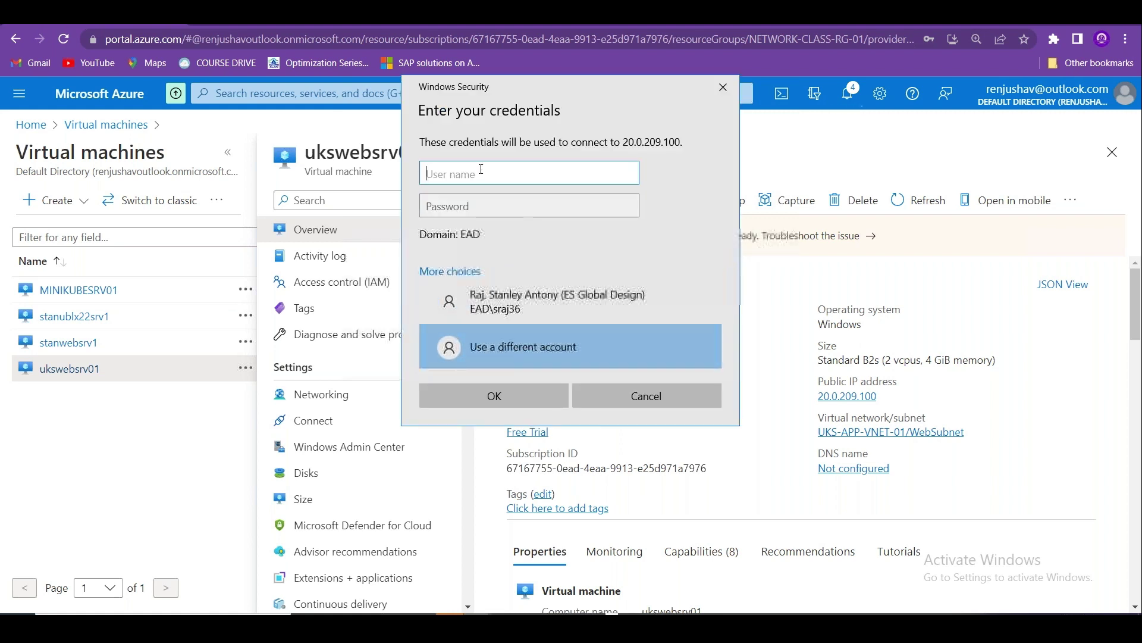
text(stan)
key(Tab)
text(••)
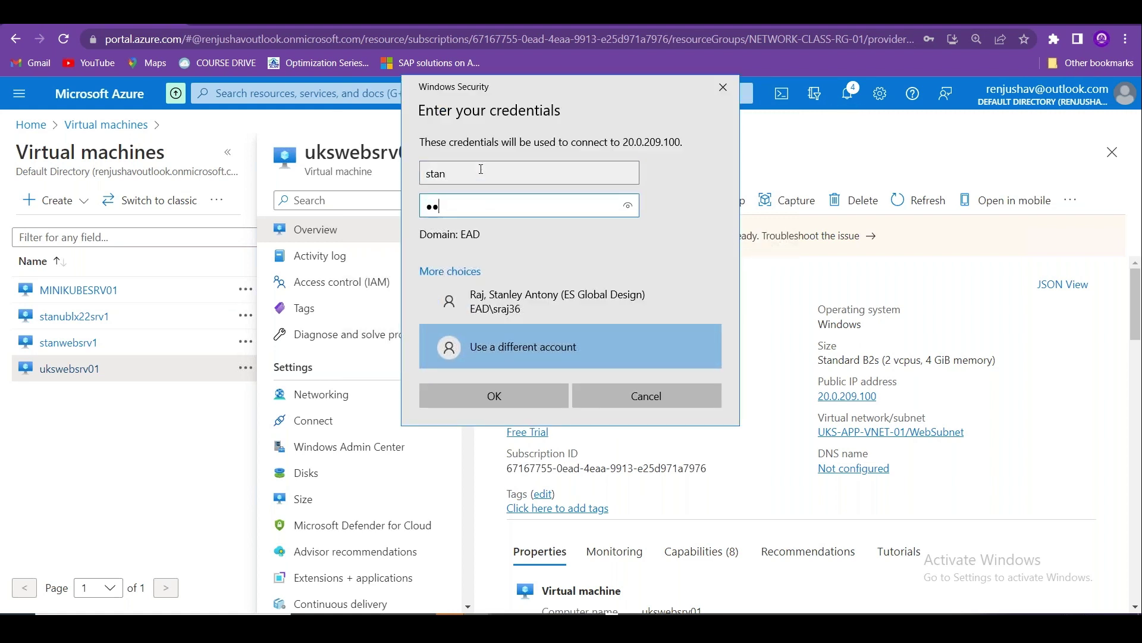
text(•••••••)
key(Return)
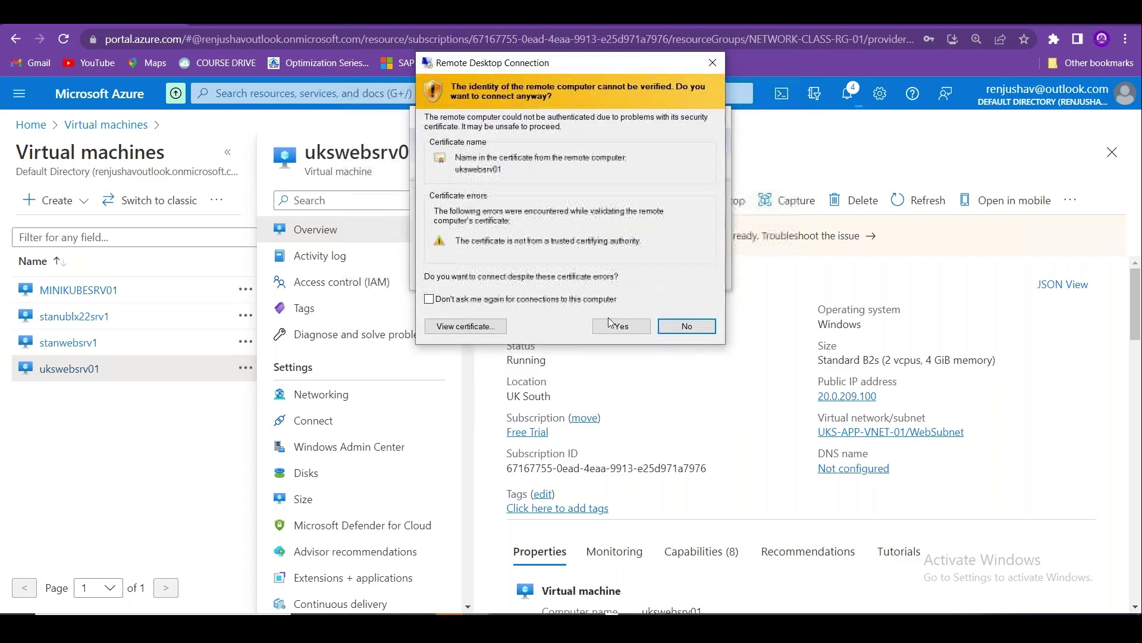
click(621, 324)
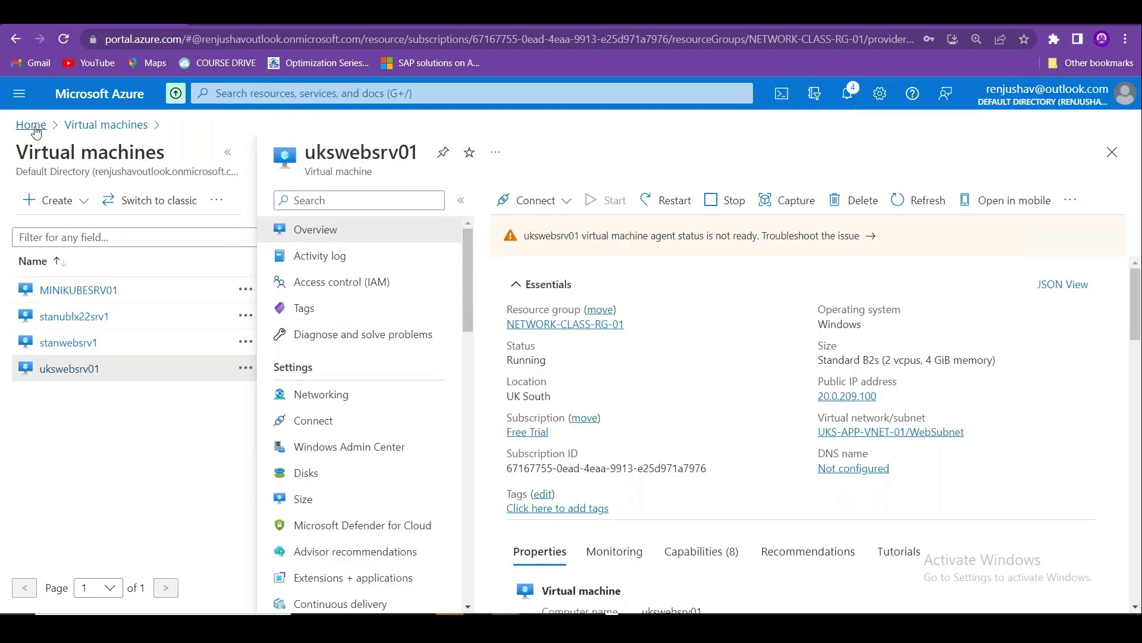
click(33, 126)
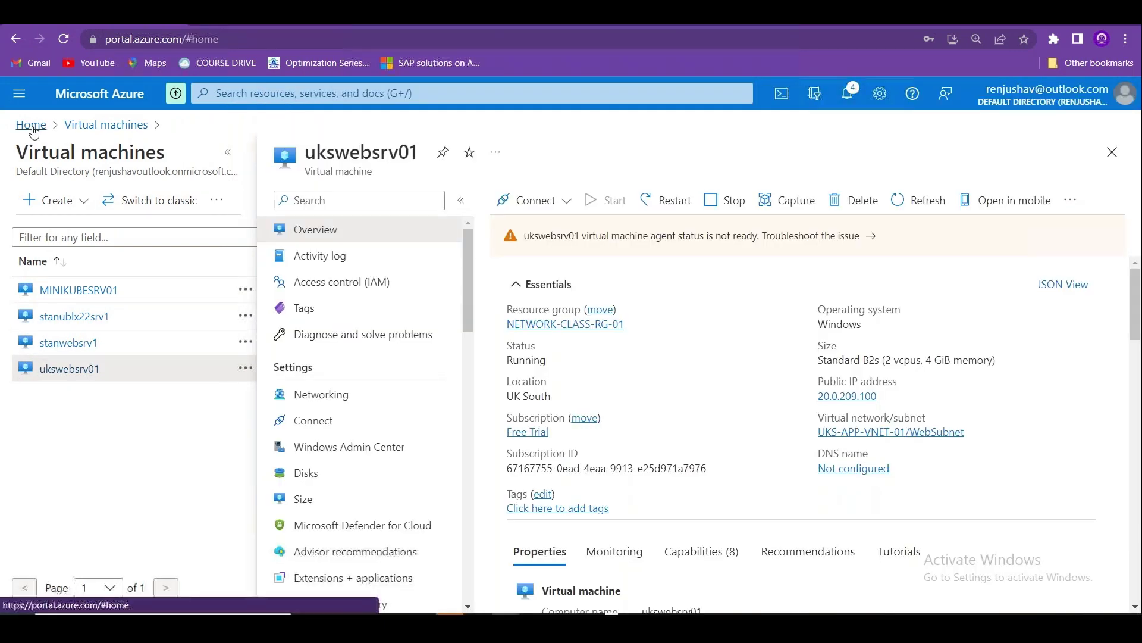
Open the Subnets page of the UKS-APP-VNET-01 virtual network.
click(362, 224)
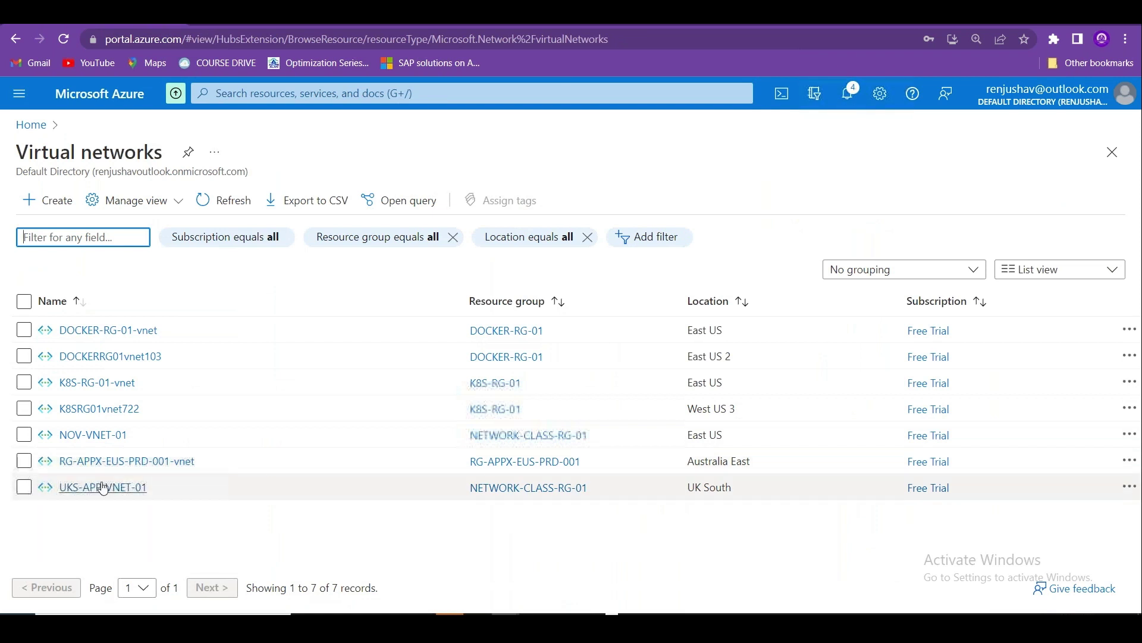
click(103, 488)
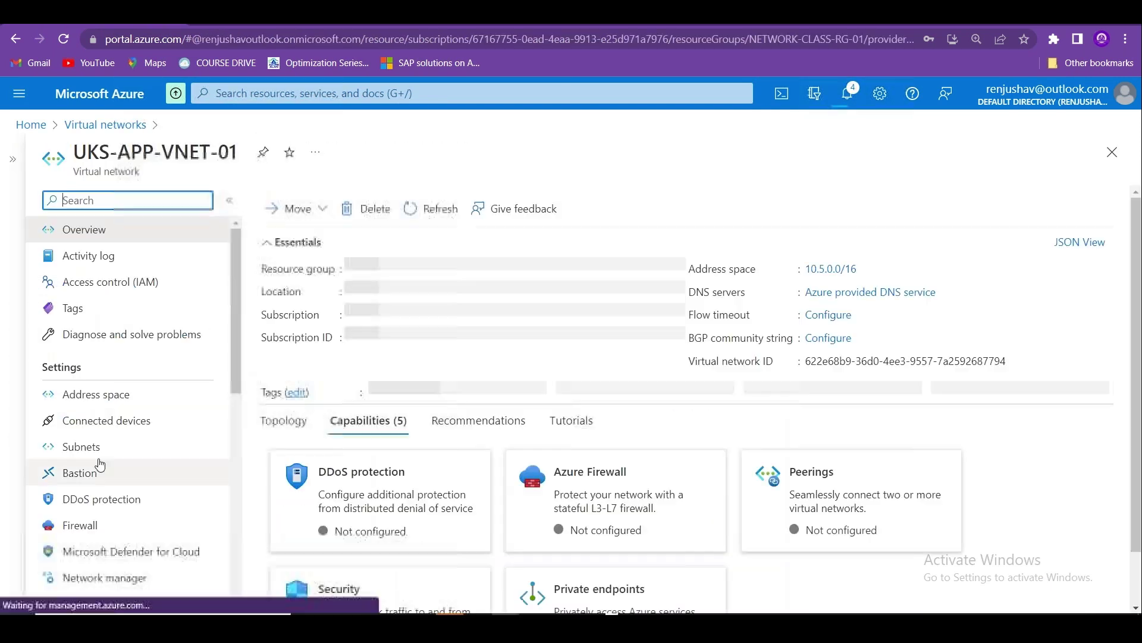
click(97, 446)
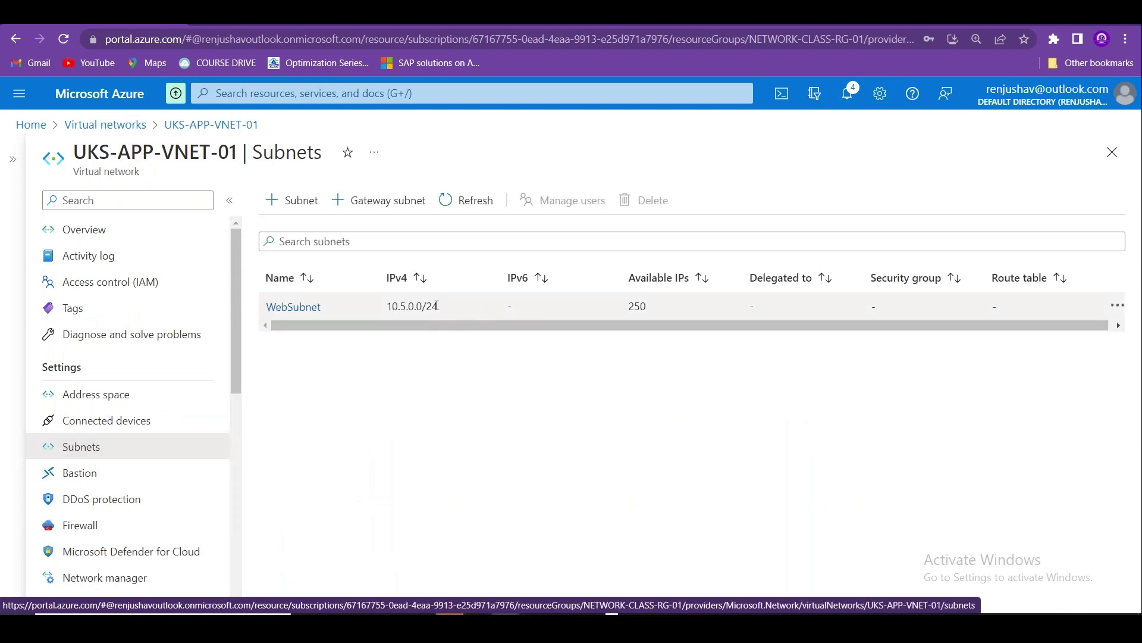
Change WebSubnet's range from 10.5.0.0/24 to 10.5.0.0/23, save, and close the panel.
drag(439, 310, 381, 305)
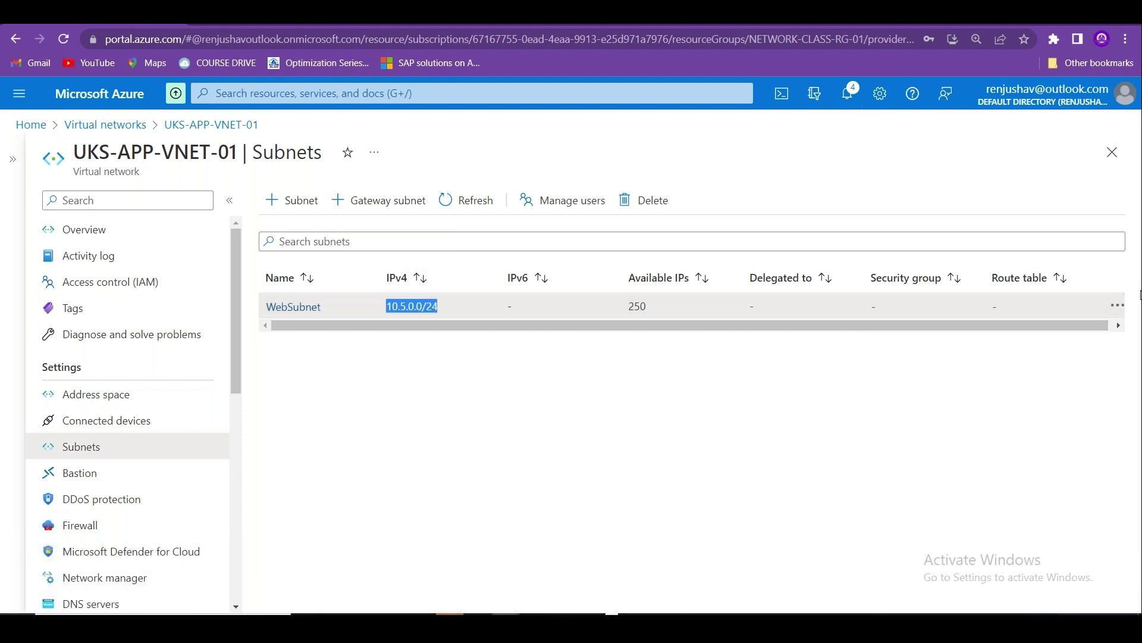
click(1118, 307)
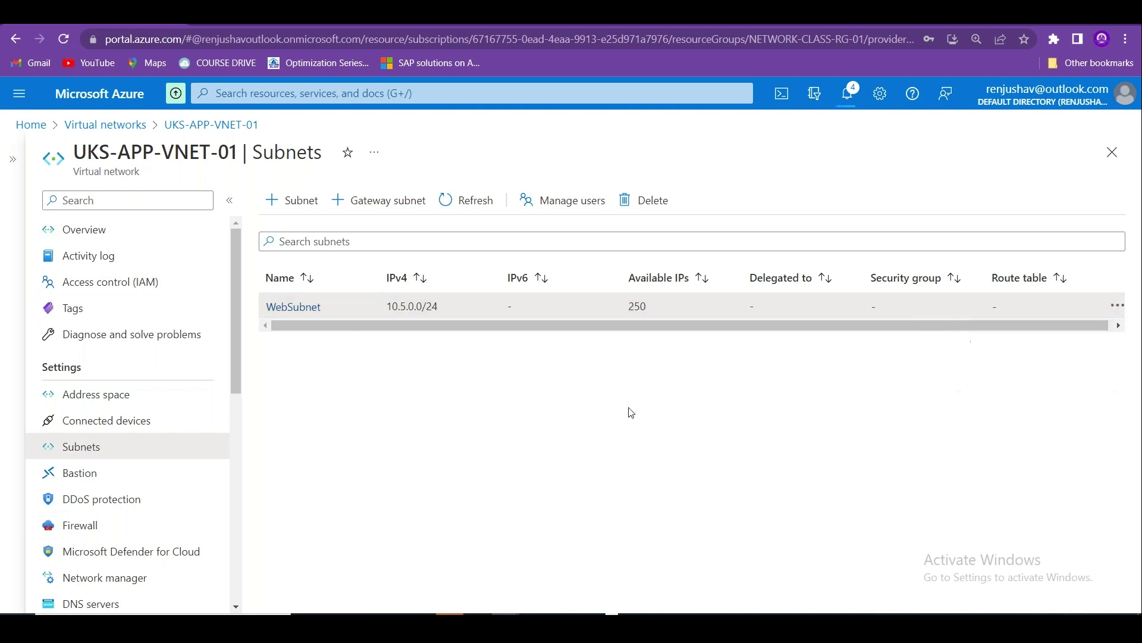
click(313, 309)
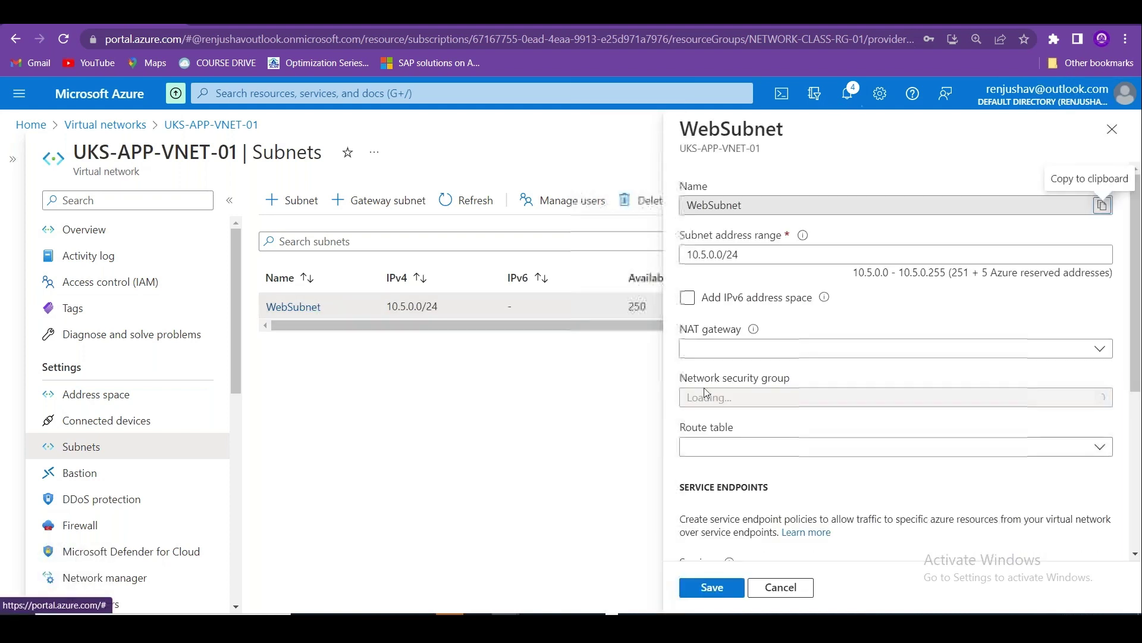
double_click(735, 254)
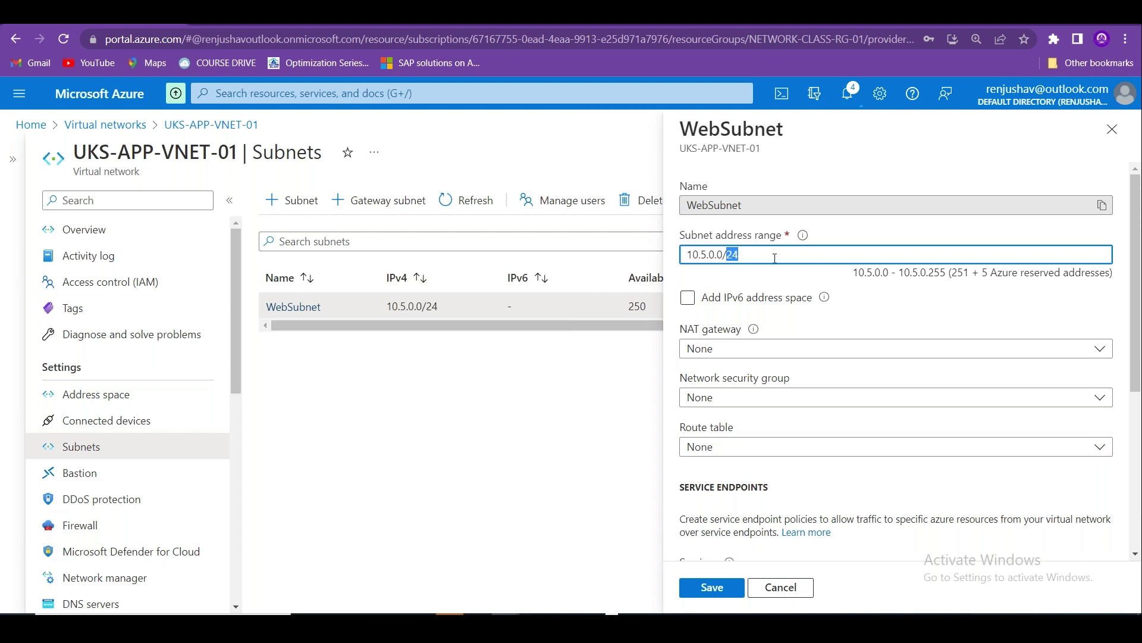
text(23)
click(712, 587)
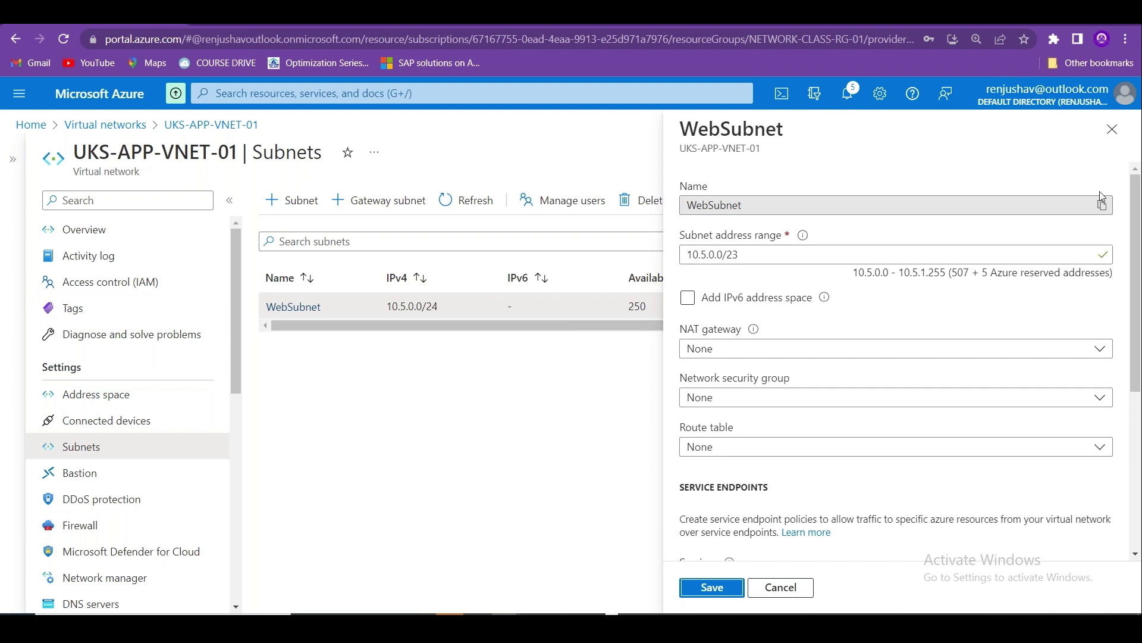
click(1112, 130)
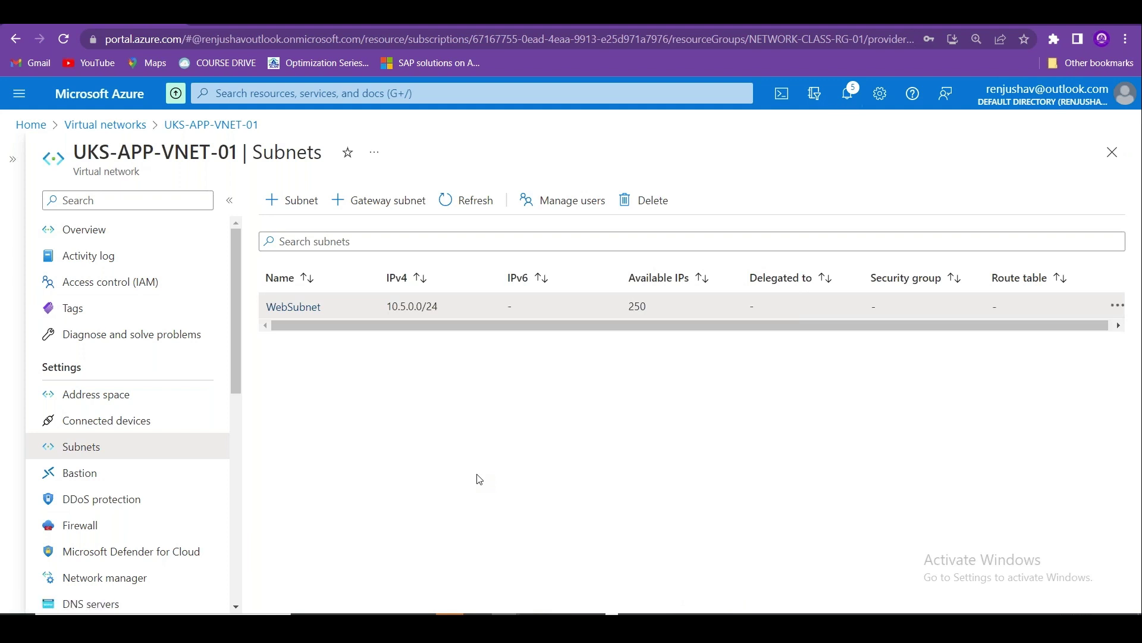
Maximise the Remote Desktop session and dismiss the network and Windows Admin Center prompts.
key(alt+Tab)
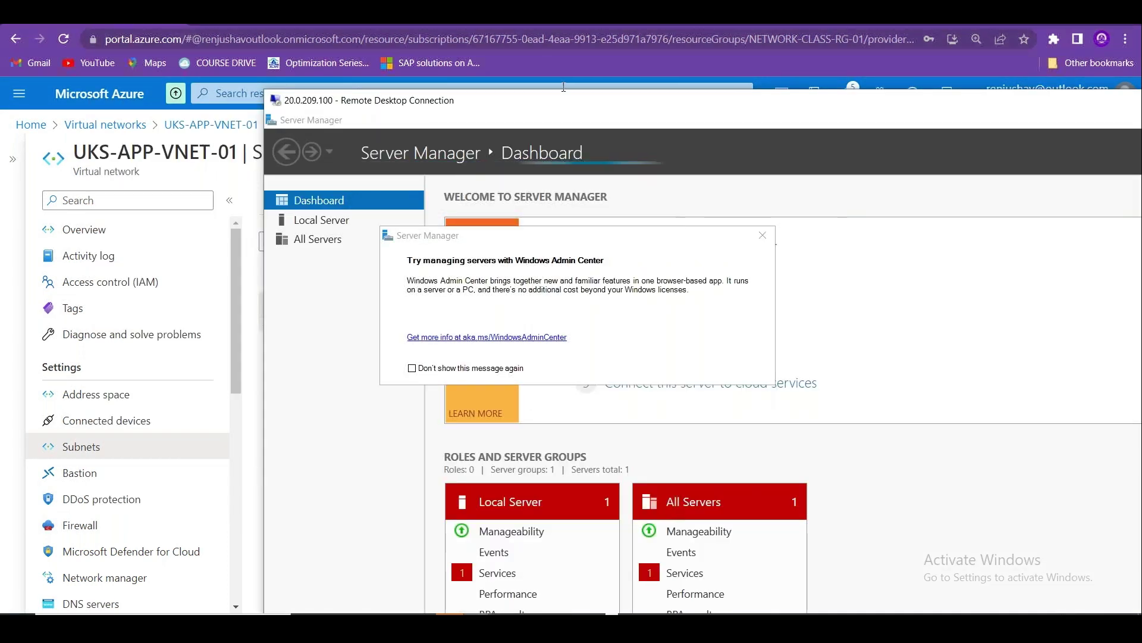
double_click(595, 100)
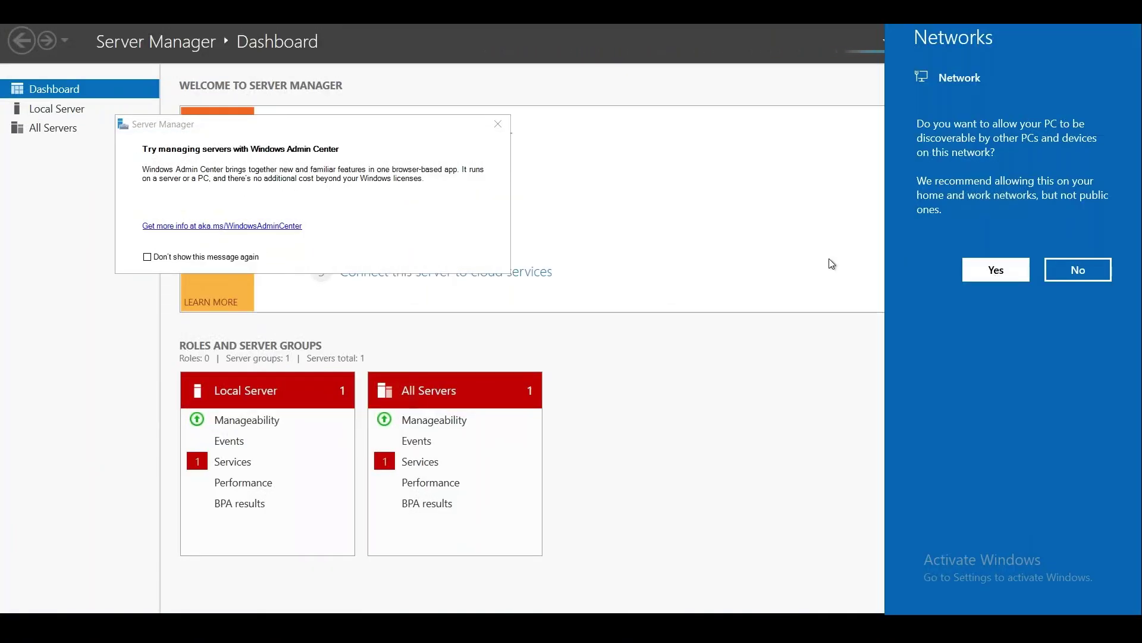
click(622, 227)
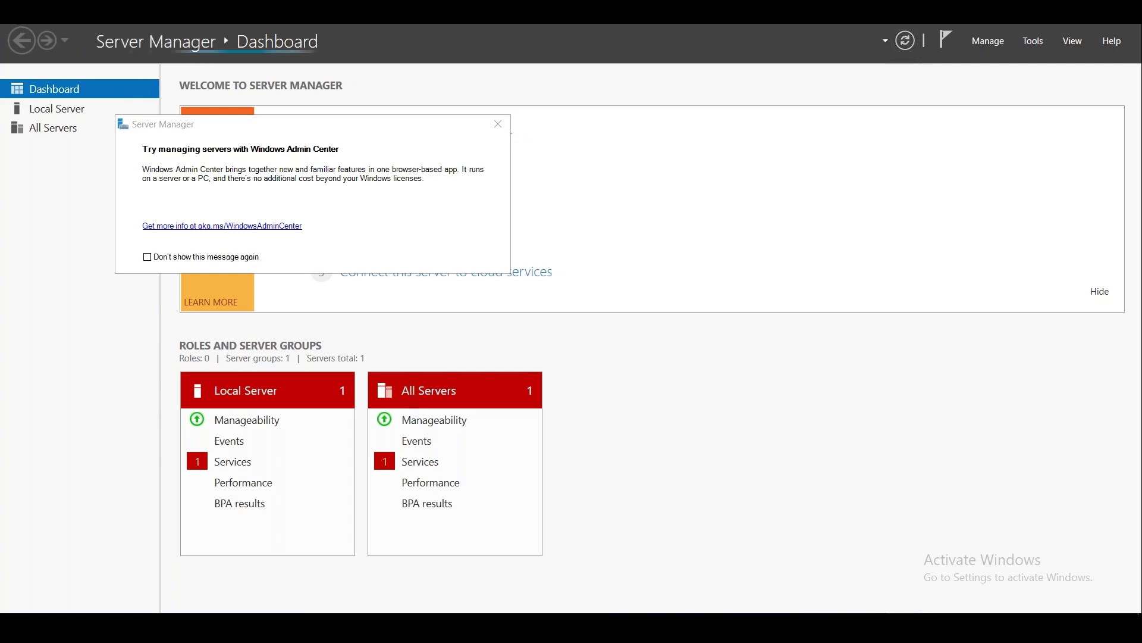
click(499, 128)
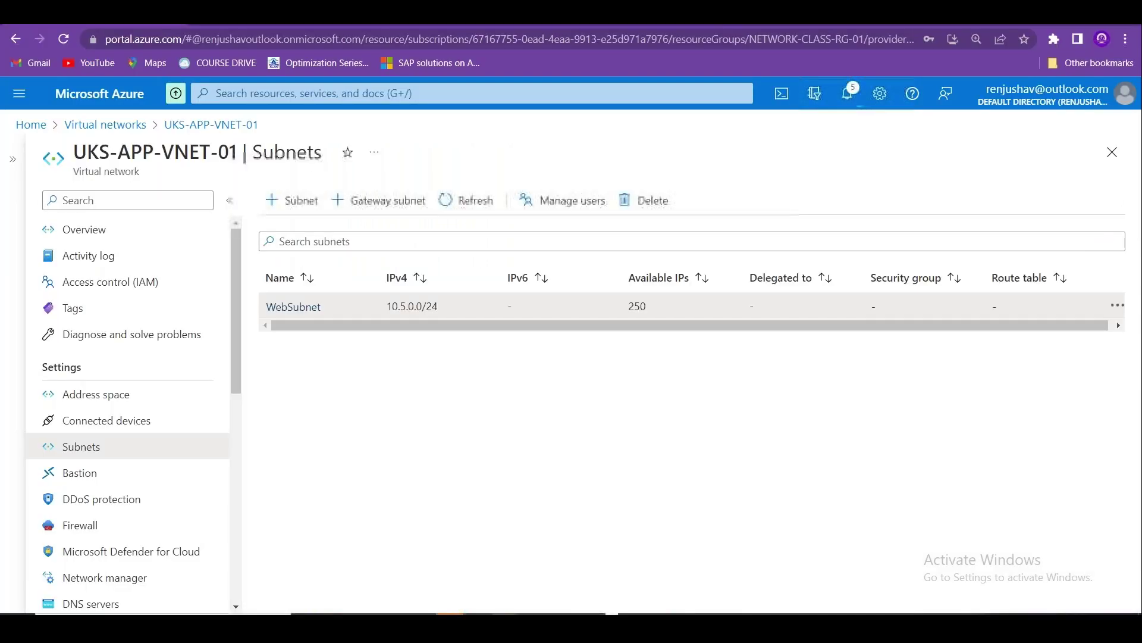
Begin adding a subnet named DBSubnet, then cancel and discard the unsaved edits.
click(307, 200)
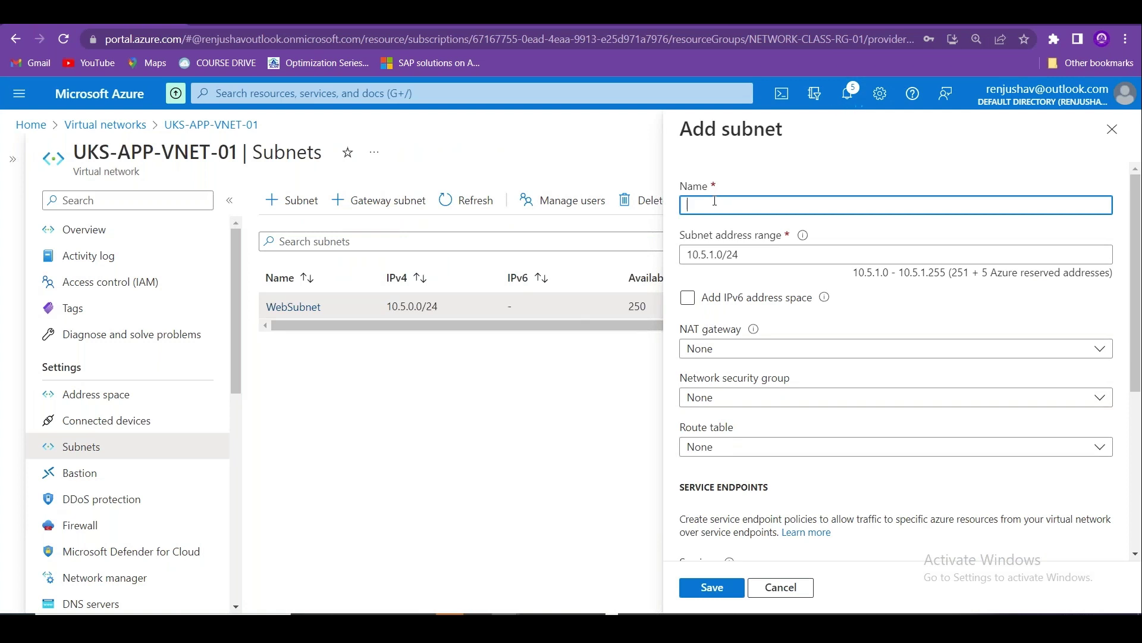
text(DBSubnet)
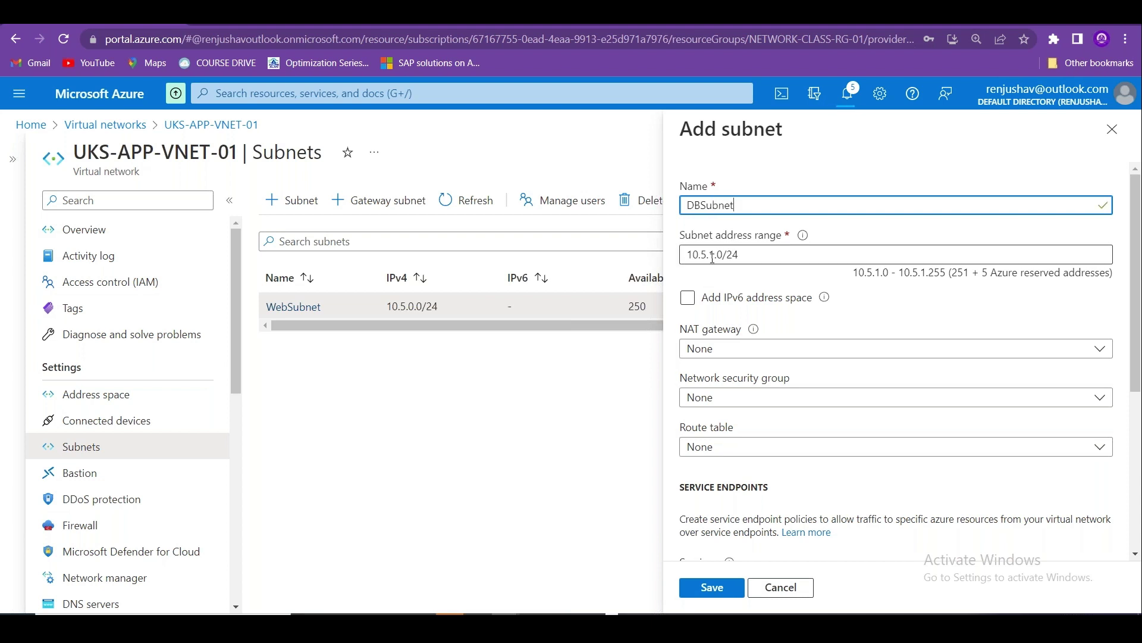
click(711, 255)
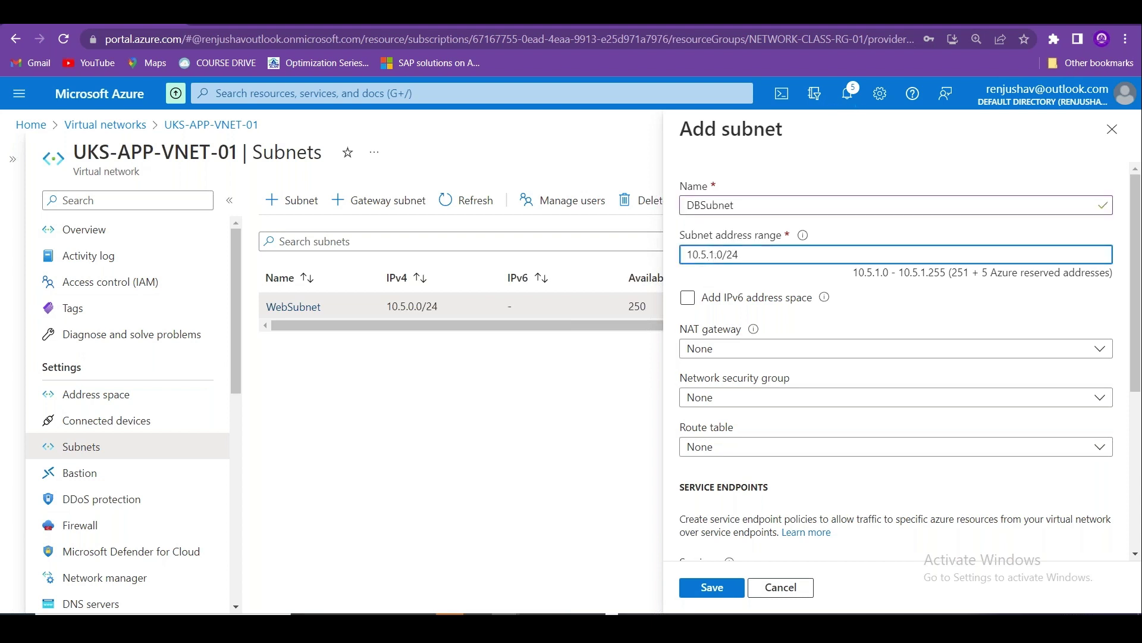
key(Delete)
text(3)
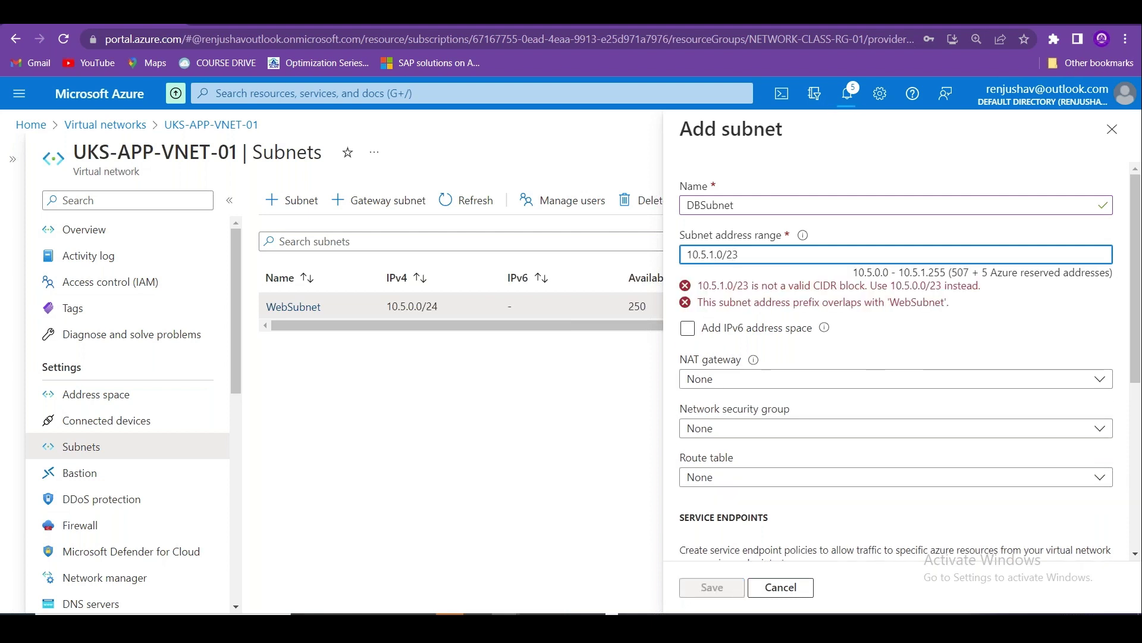
key(BackSpace)
key(BackSpace)
key(BackSpace)
key(BackSpace)
key(BackSpace)
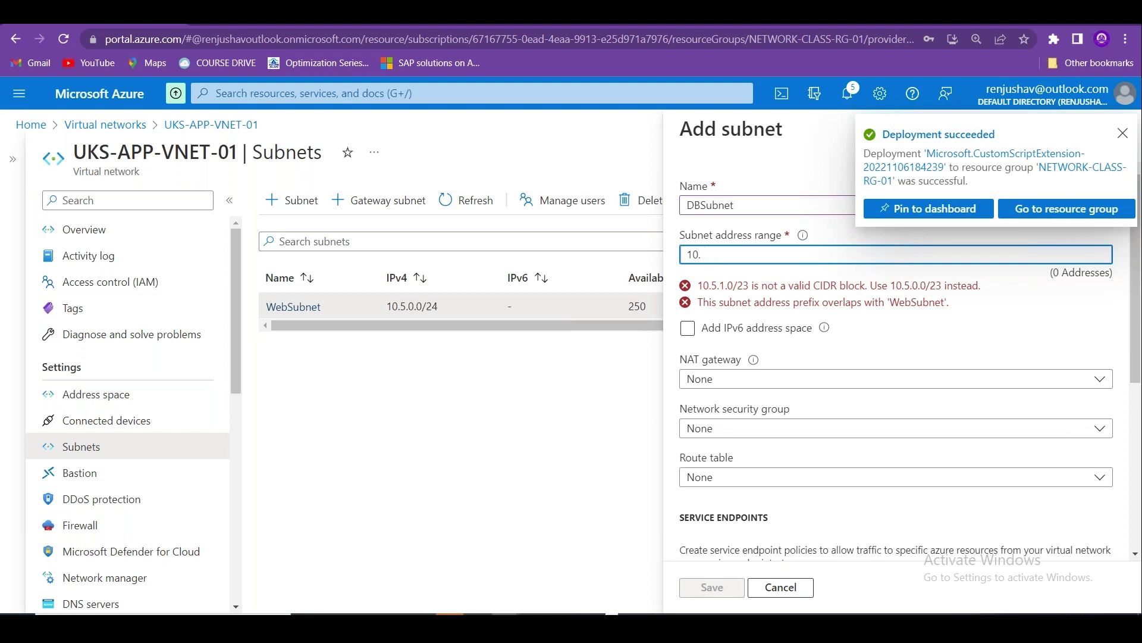
click(781, 587)
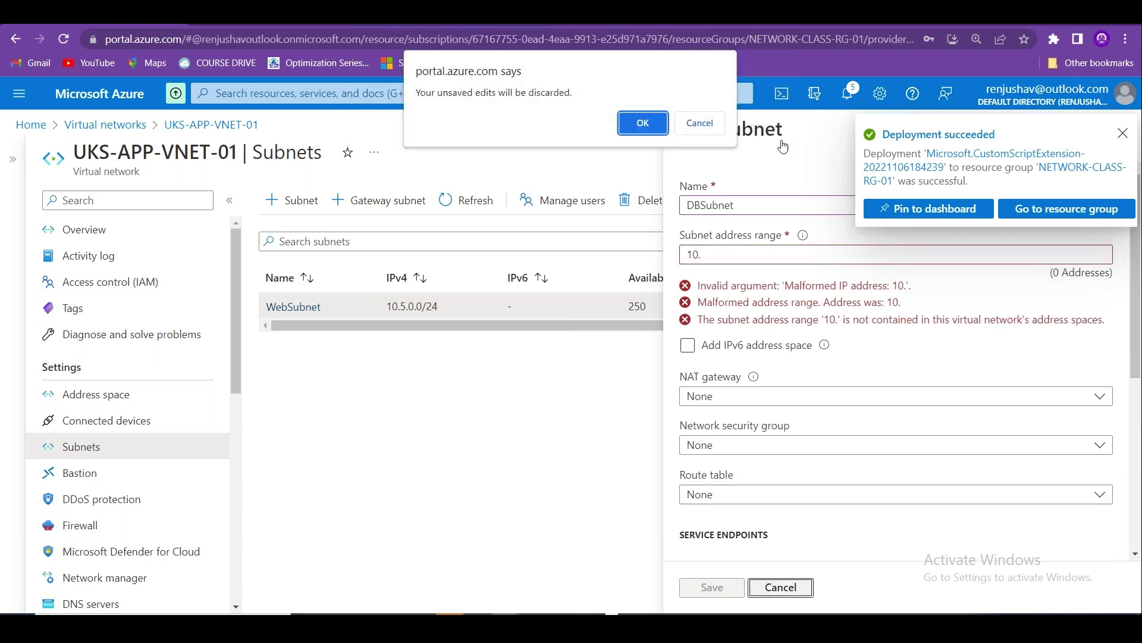
click(644, 122)
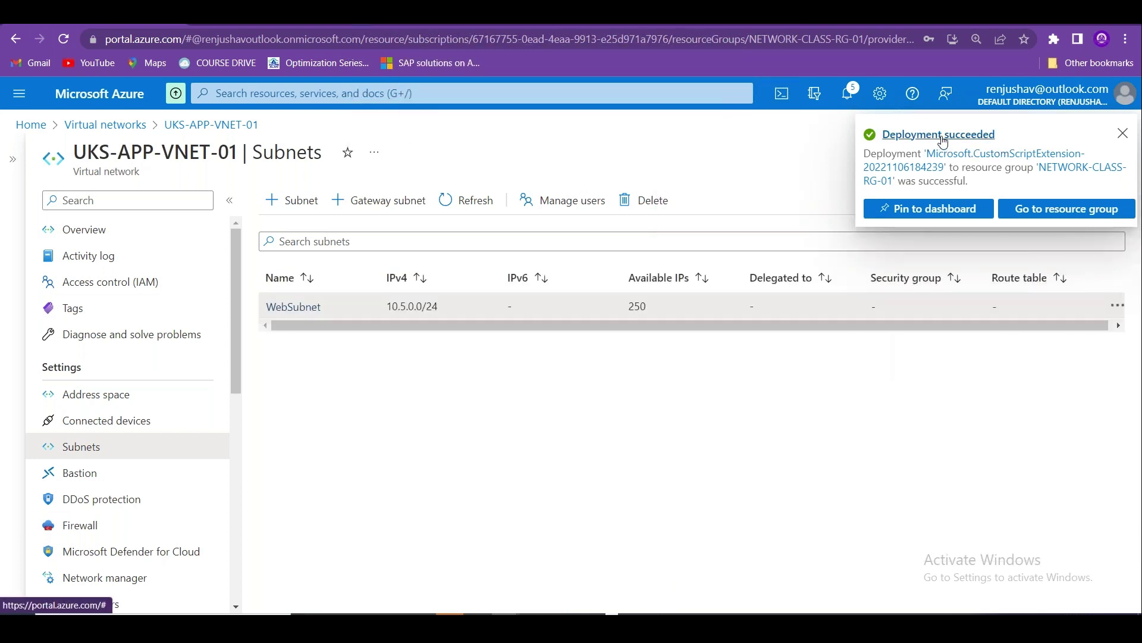
Check the succeeded Custom Script Extension deployment, then return Home and switch to the RDP session.
click(943, 135)
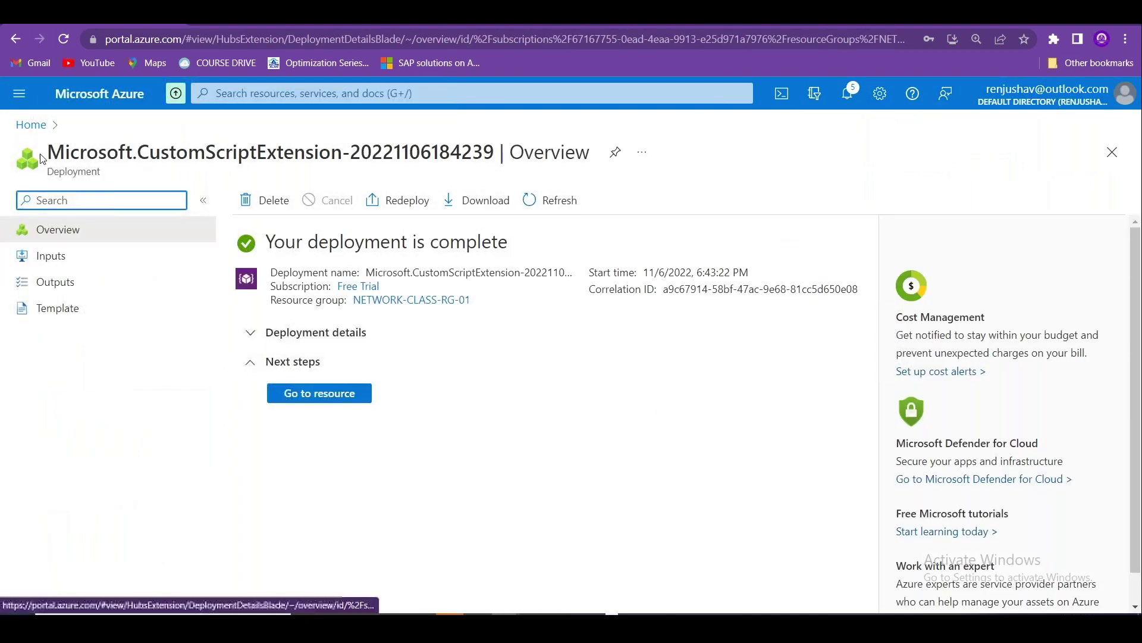
click(31, 125)
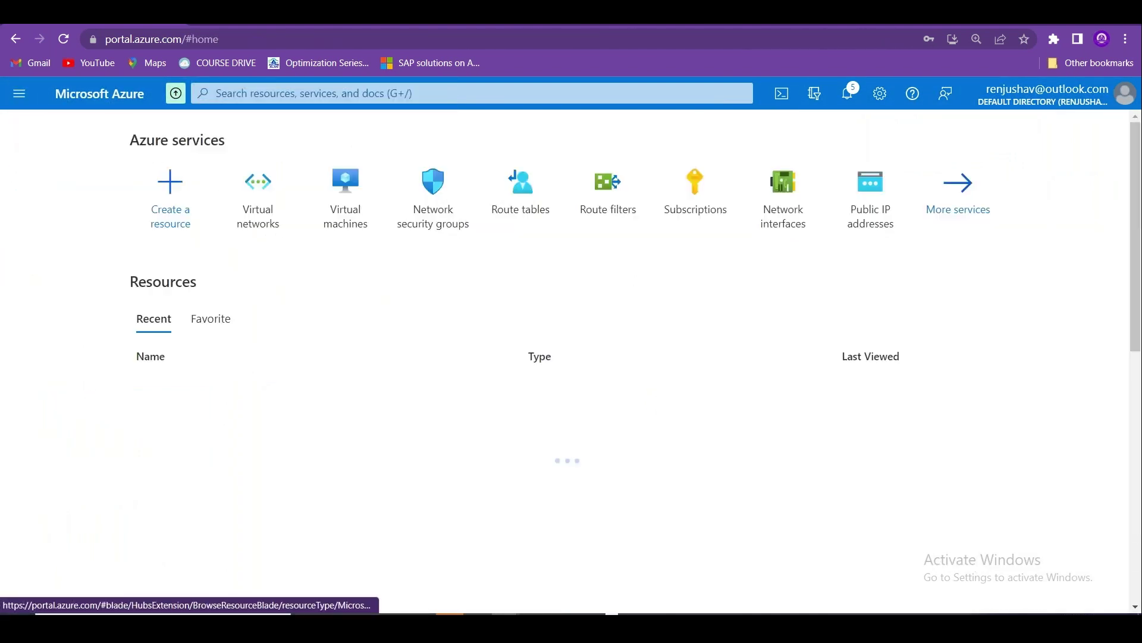
key(alt+Tab)
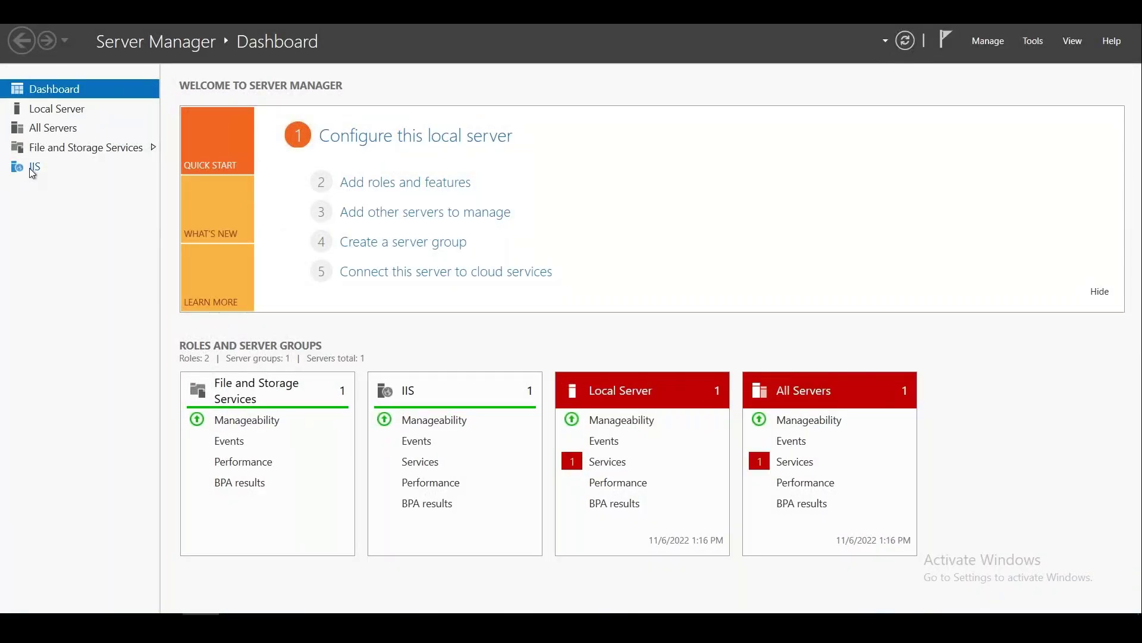
Browse File Explorer to C:\inetpub\wwwroot and bring up actions for the iisstart PNG file.
click(32, 169)
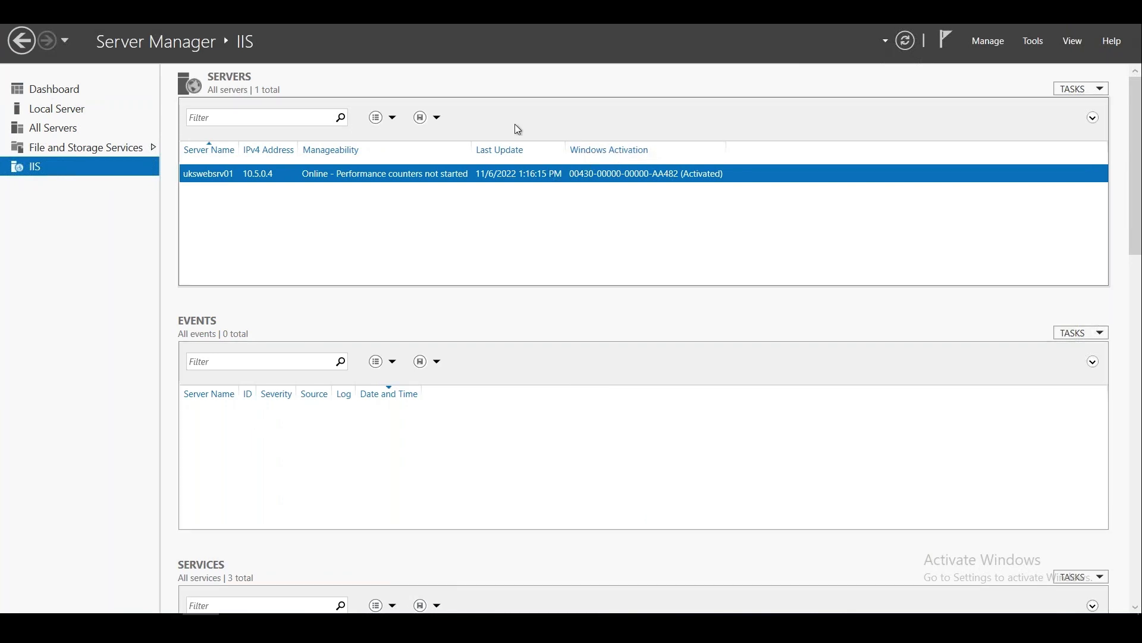
key(super+e)
click(218, 277)
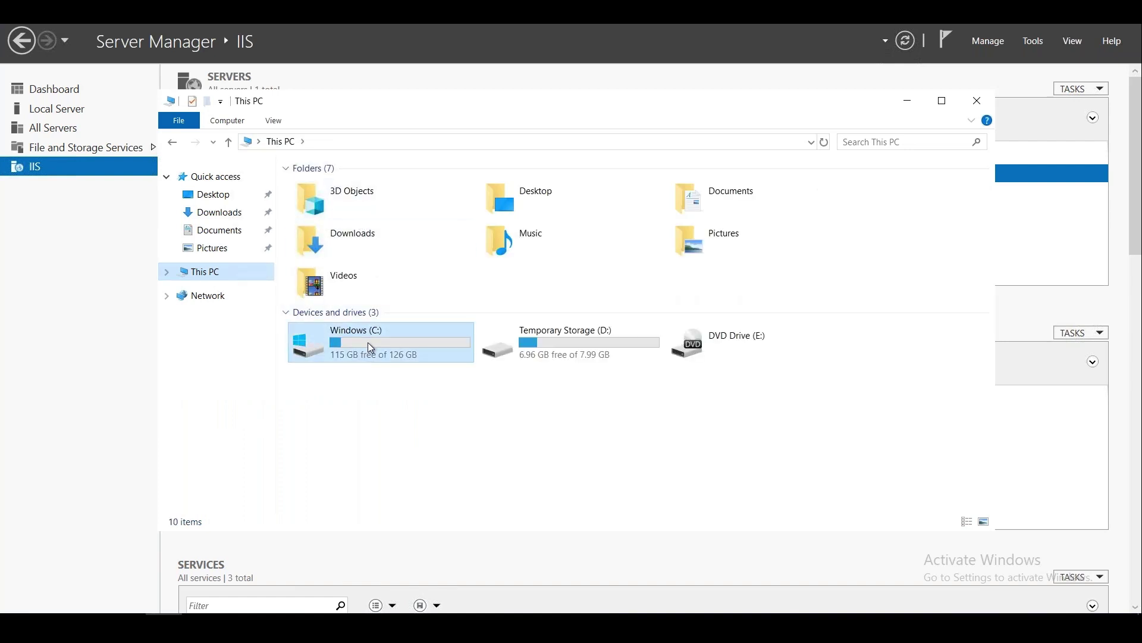
double_click(368, 341)
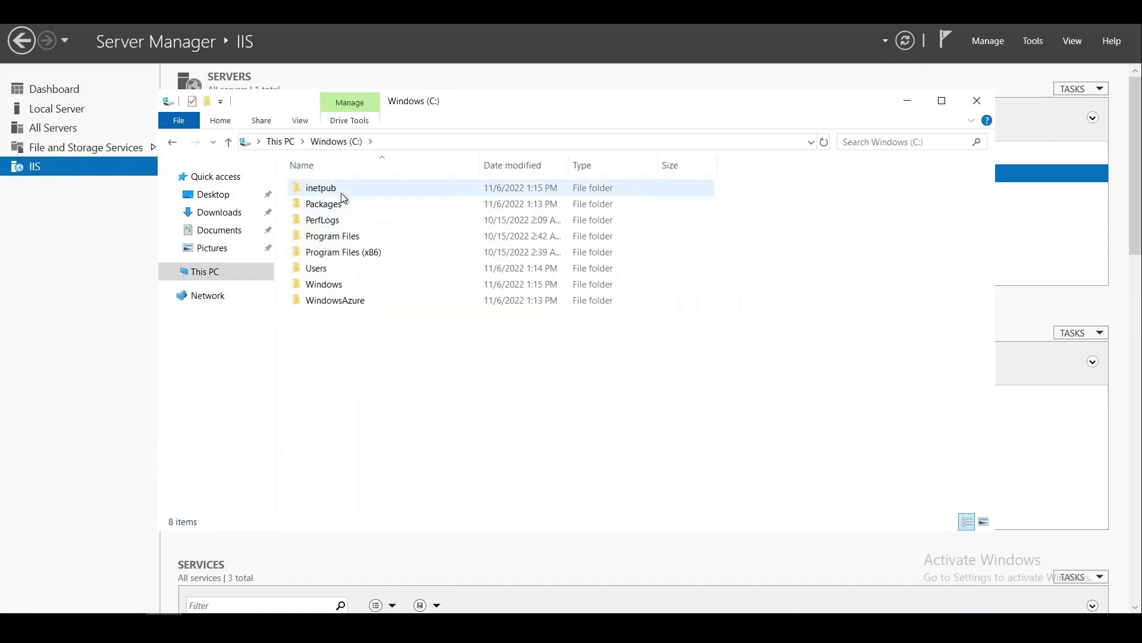
double_click(341, 192)
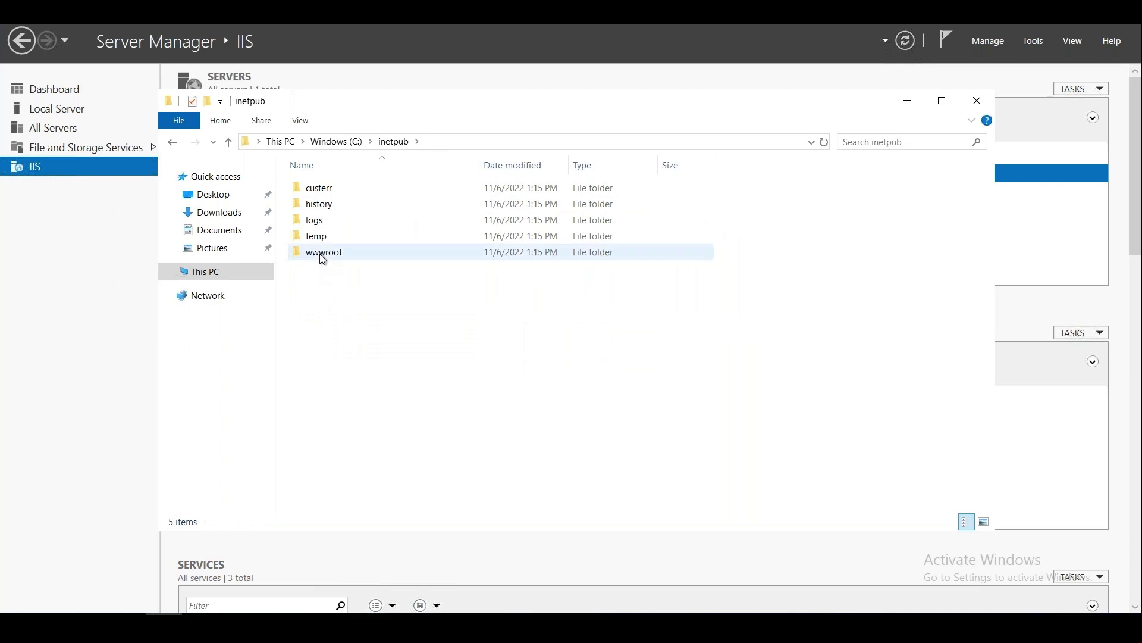
double_click(322, 257)
click(325, 205)
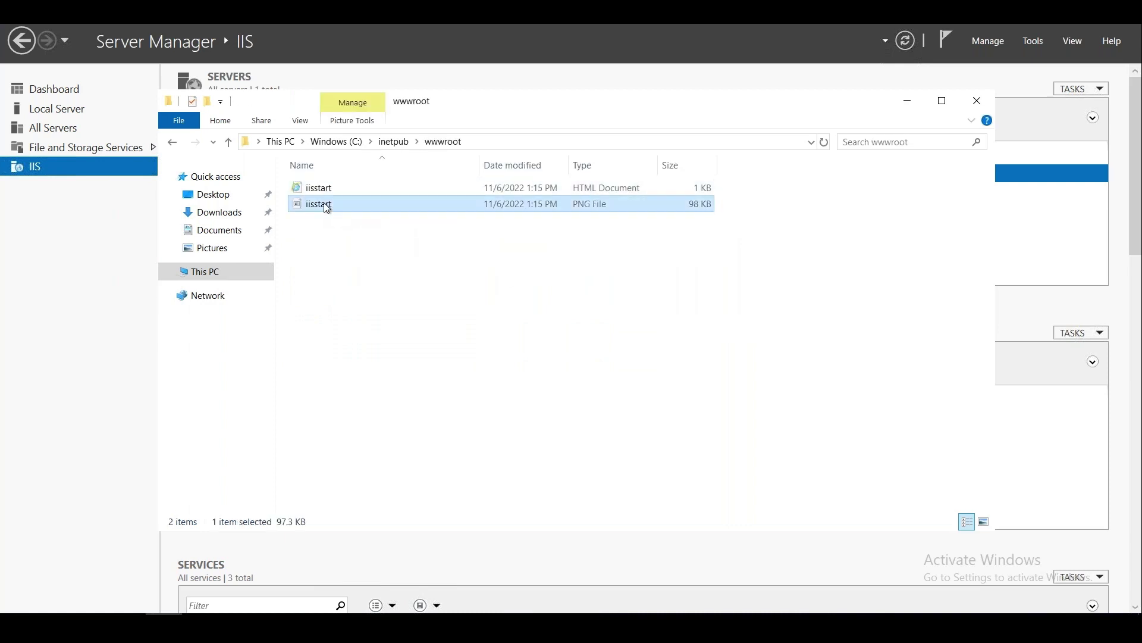
right_click(327, 207)
Edit iisstart.png in Paint, handwriting 'UK S Web' in orange on the image.
click(359, 214)
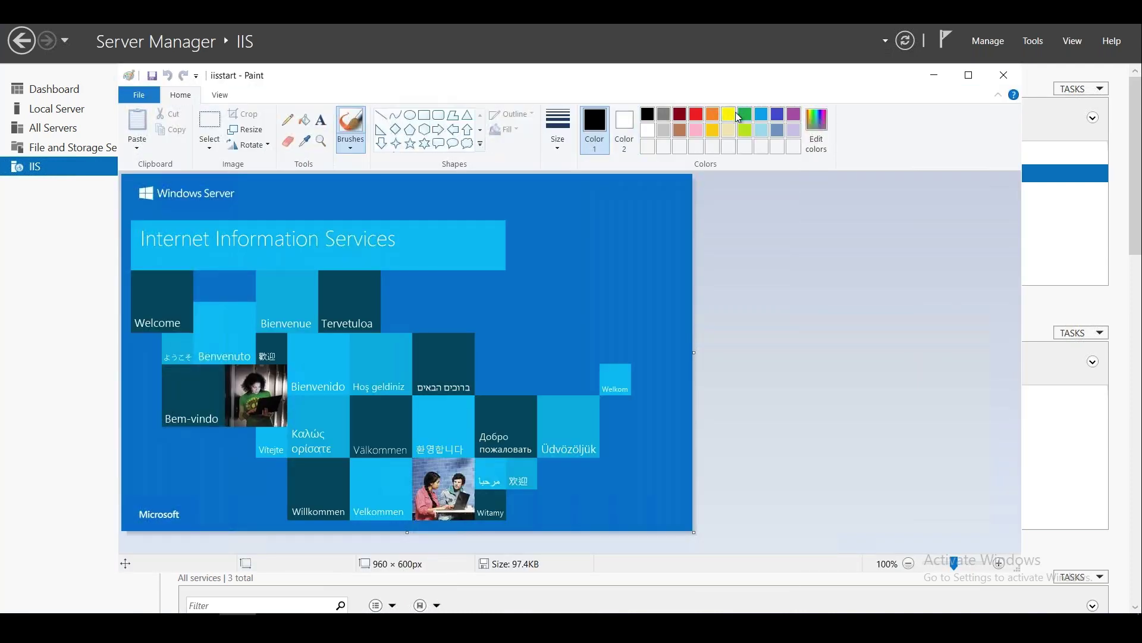
click(712, 117)
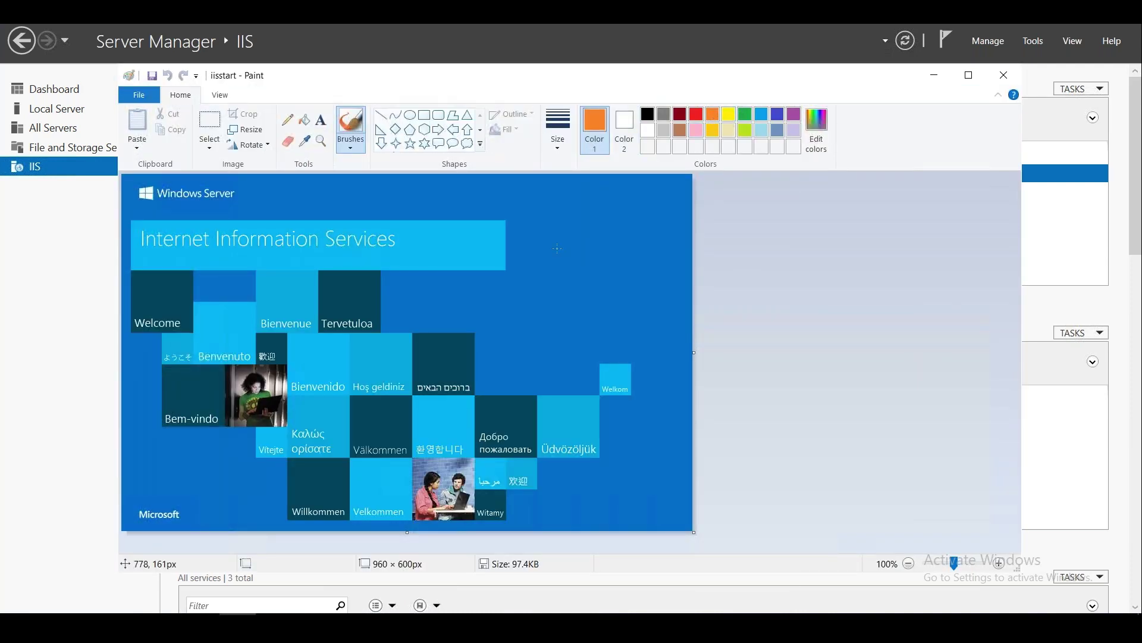
mouse_move(543, 238)
mouse_down()
mouse_move(558, 285)
mouse_move(571, 239)
mouse_move(589, 274)
mouse_move(590, 258)
mouse_move(611, 269)
mouse_up()
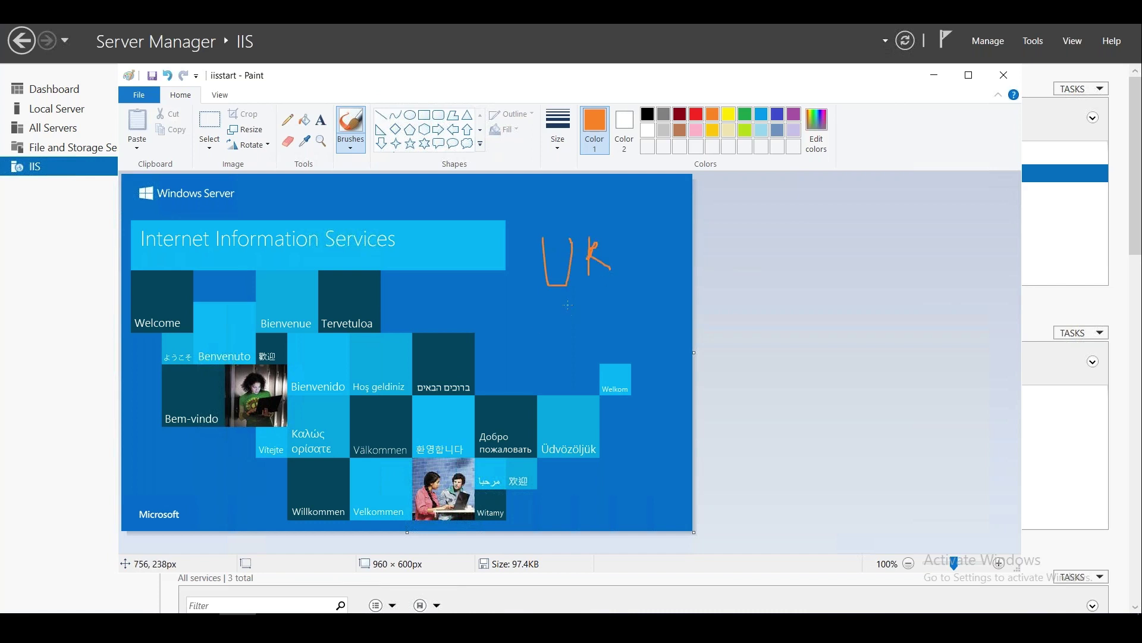
mouse_move(567, 305)
mouse_down()
mouse_move(540, 378)
mouse_move(549, 364)
mouse_move(569, 374)
mouse_up()
drag(569, 354, 570, 376)
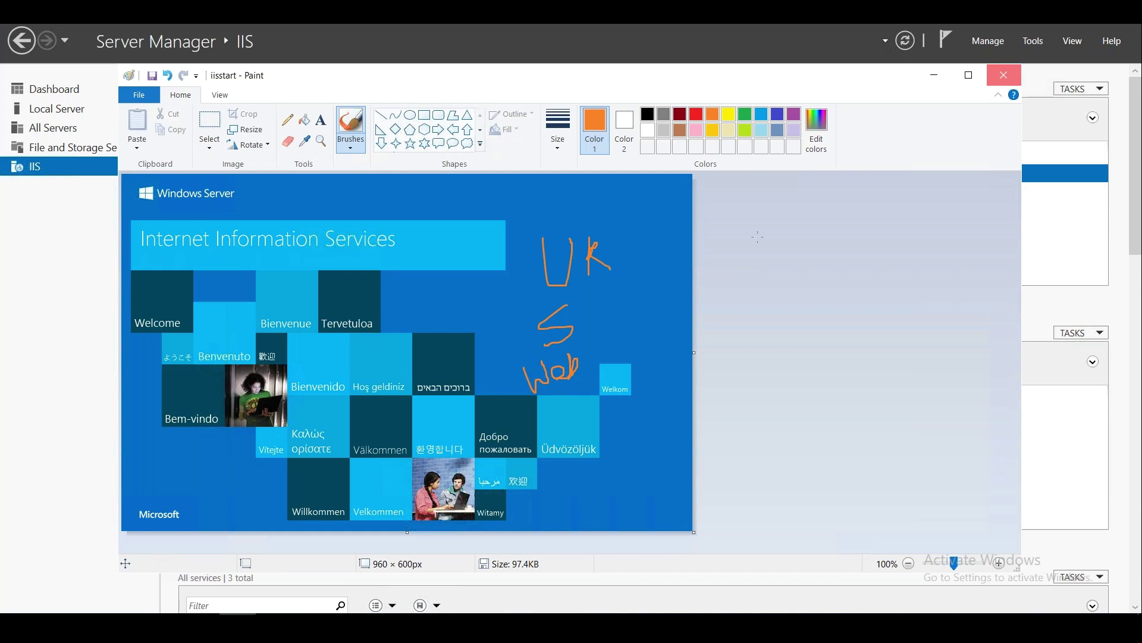
Close Paint saving the changes to iisstart, then close the wwwroot folder window.
click(1003, 75)
click(539, 337)
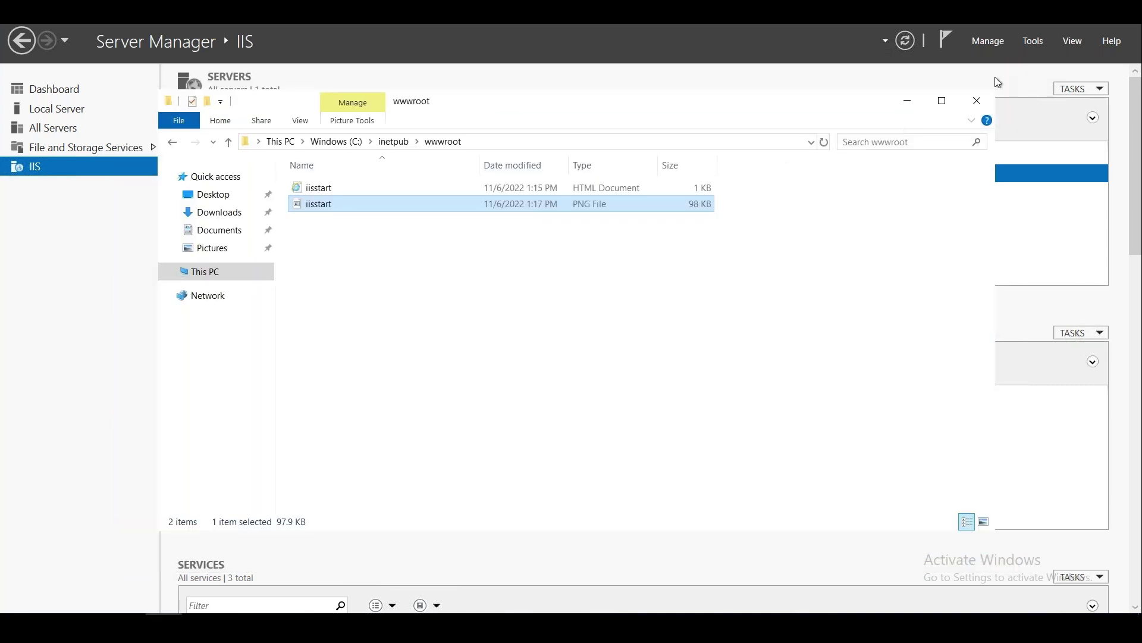
click(977, 100)
Maximize Internet Explorer and decline the recommended browser settings.
key(super+d)
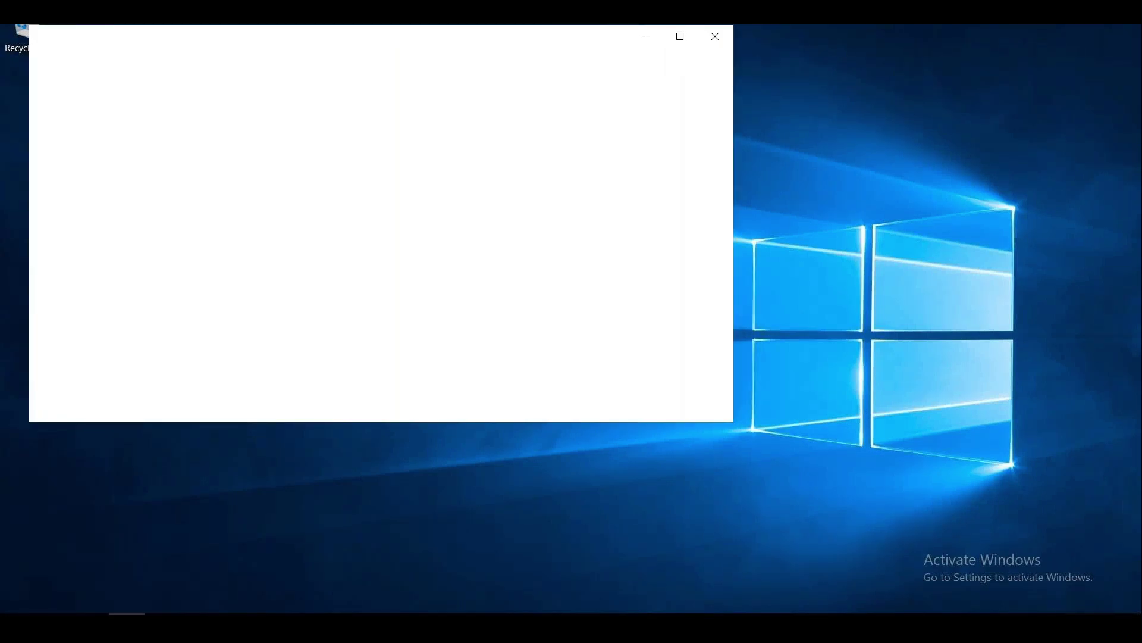
click(680, 35)
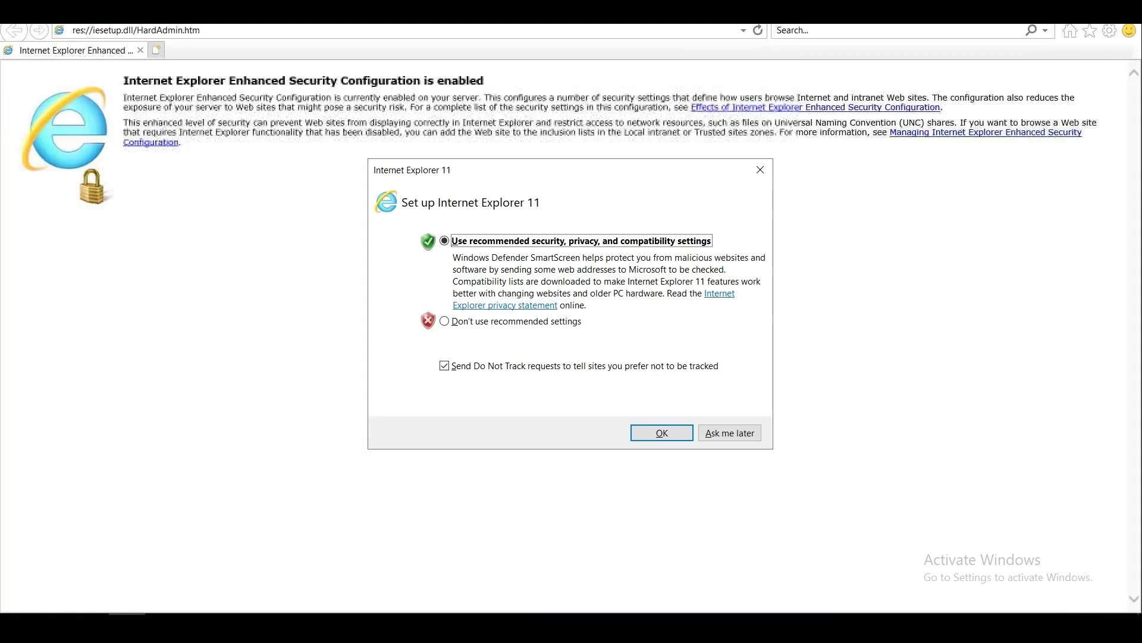
click(452, 323)
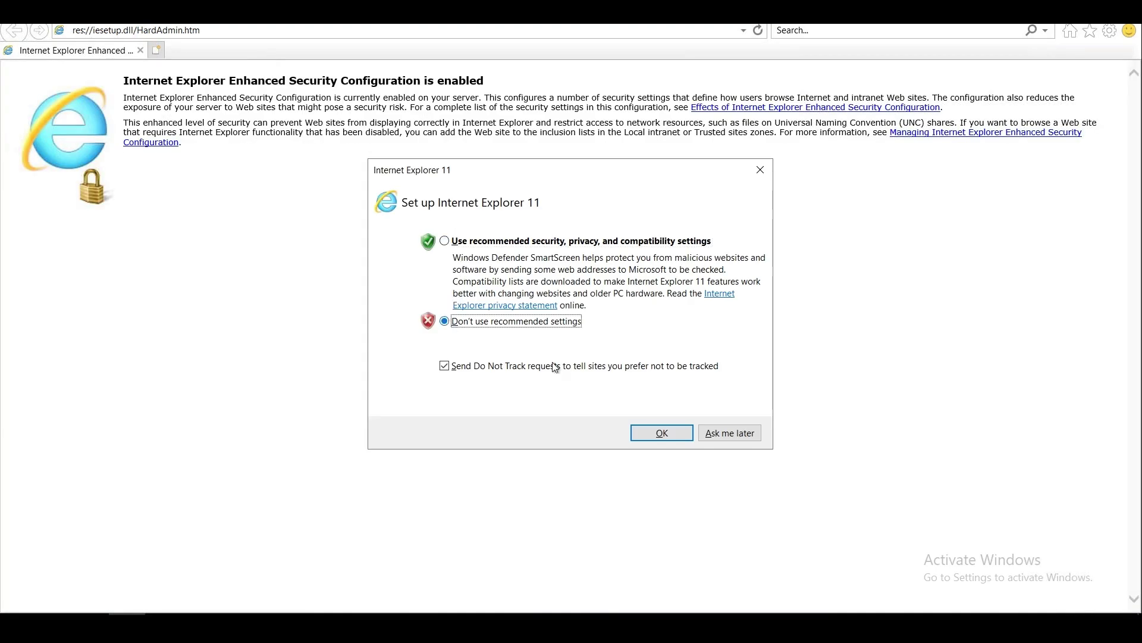
click(637, 431)
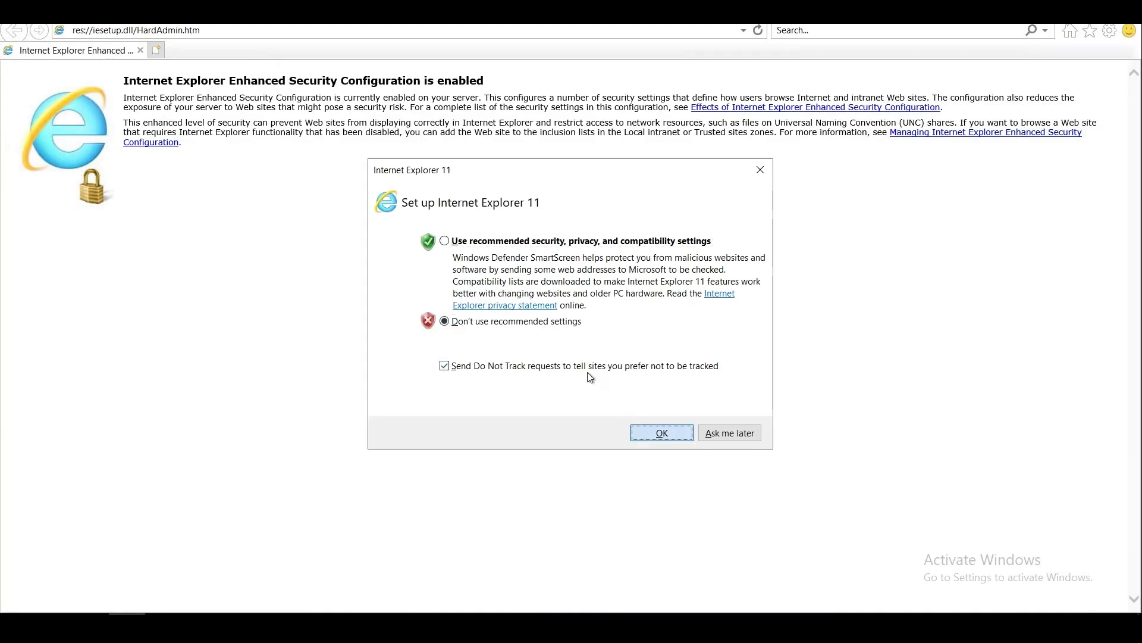
Browse to 127.0.0.1 and then to localhost to load the IIS start page.
click(221, 33)
text(12)
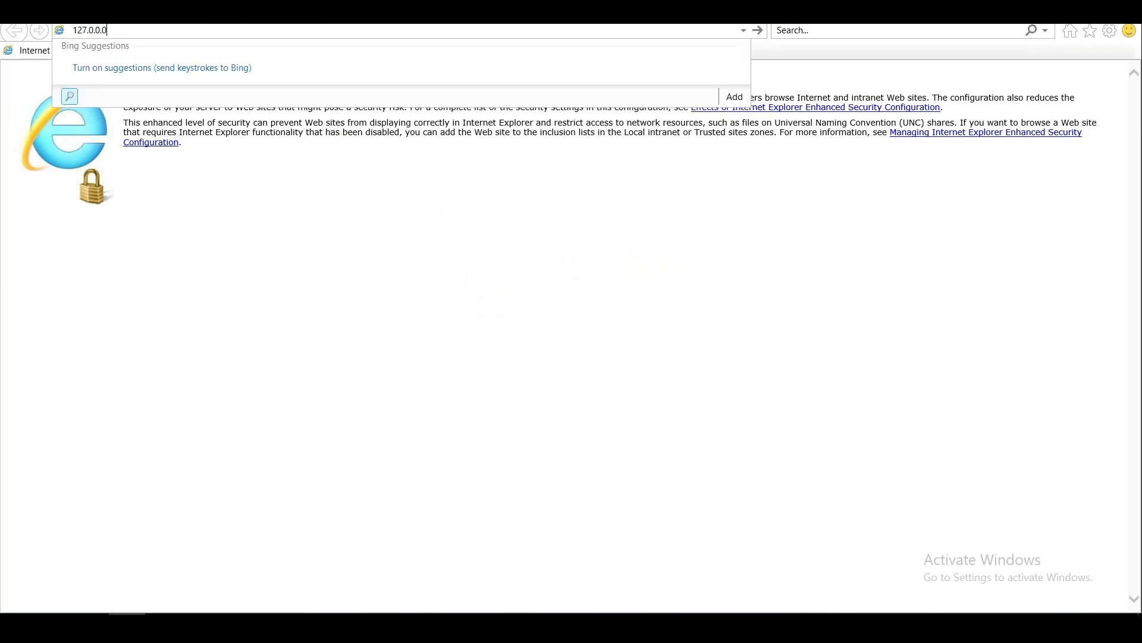
text(7.0.0.1)
key(Return)
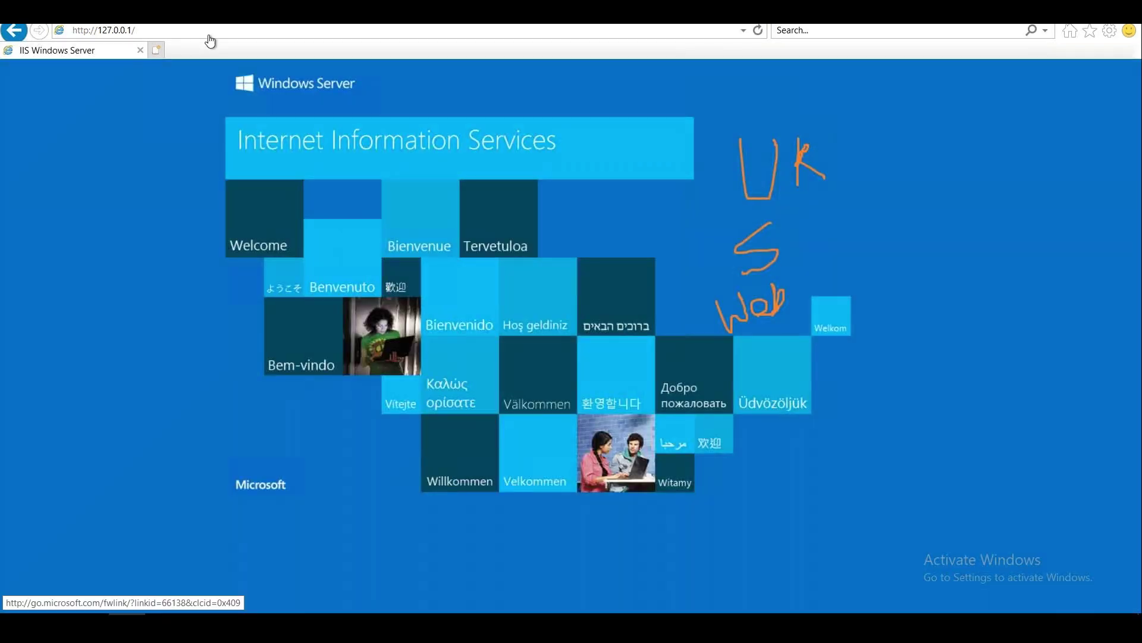
click(186, 30)
text(lo)
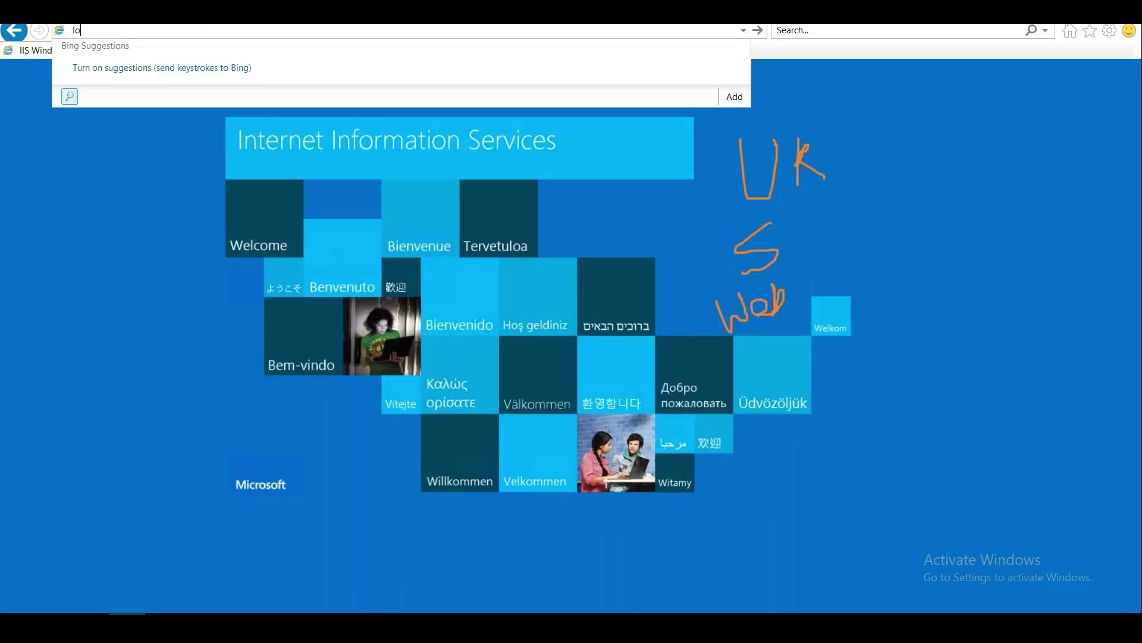
text(calhost)
key(Return)
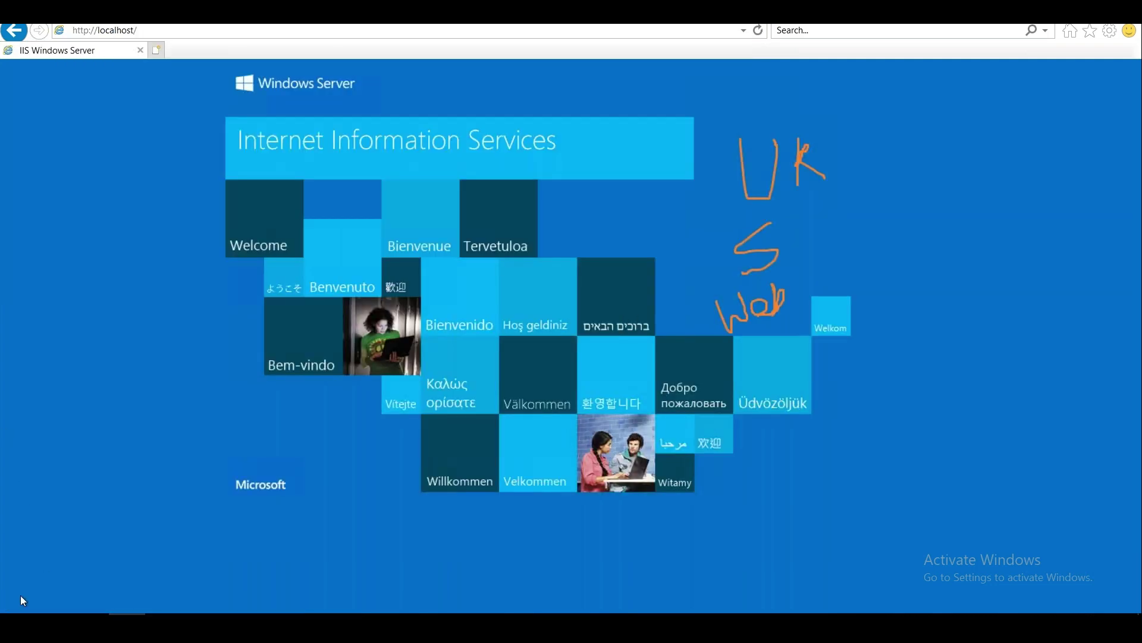
Open cmd from the Run box and run 'ping localhost'.
right_click(18, 612)
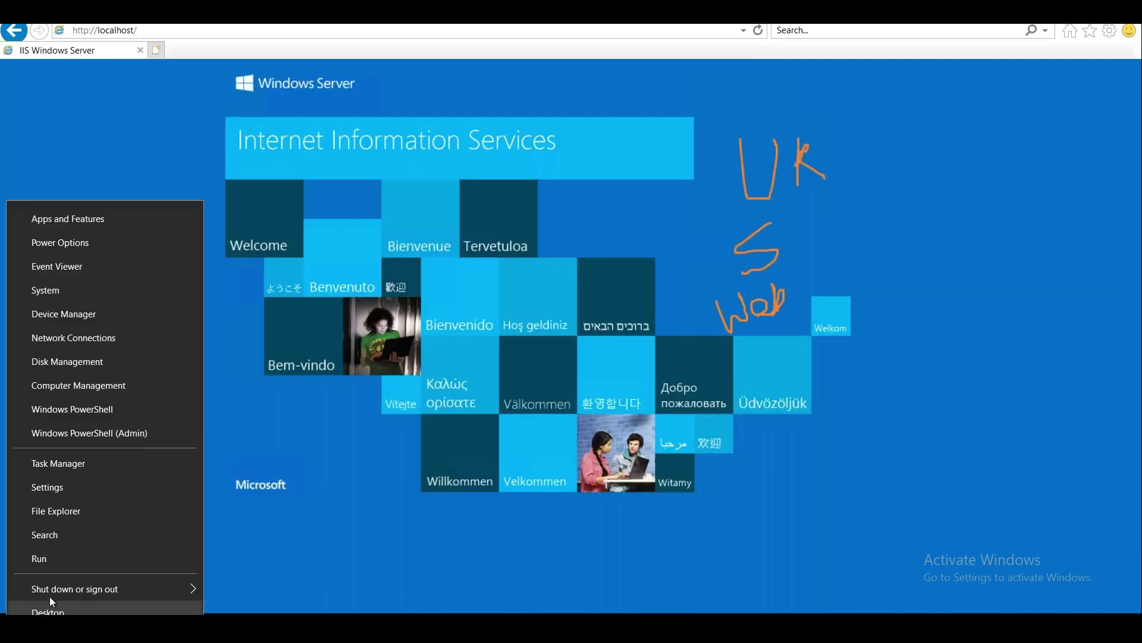
click(80, 557)
text(cmd)
key(Return)
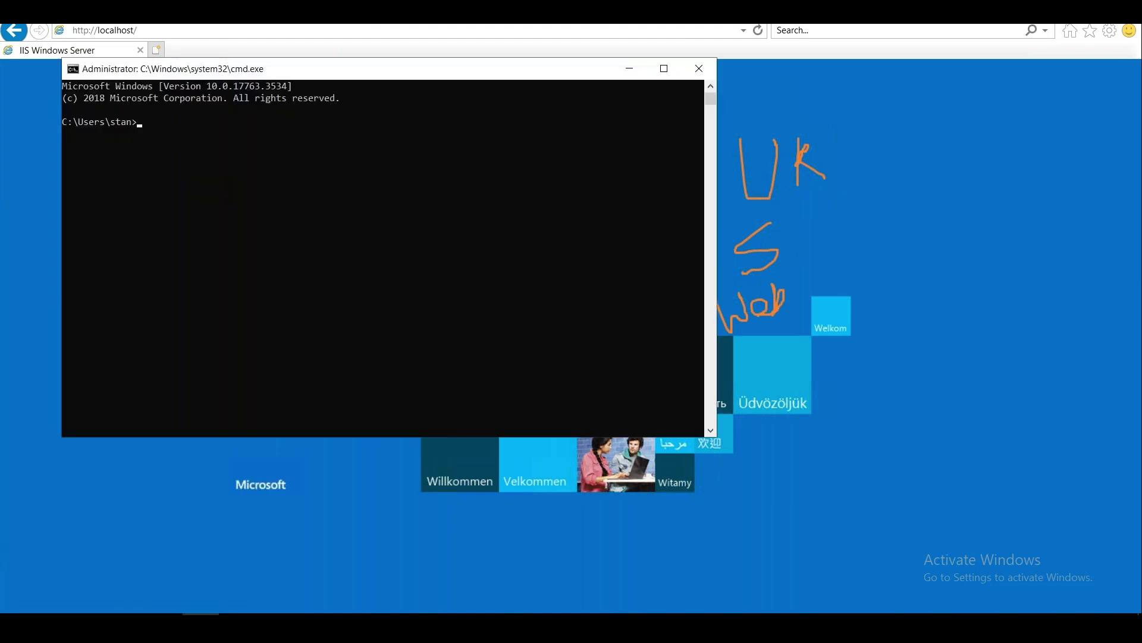
text(ping loc)
text(alho)
text(st)
key(Return)
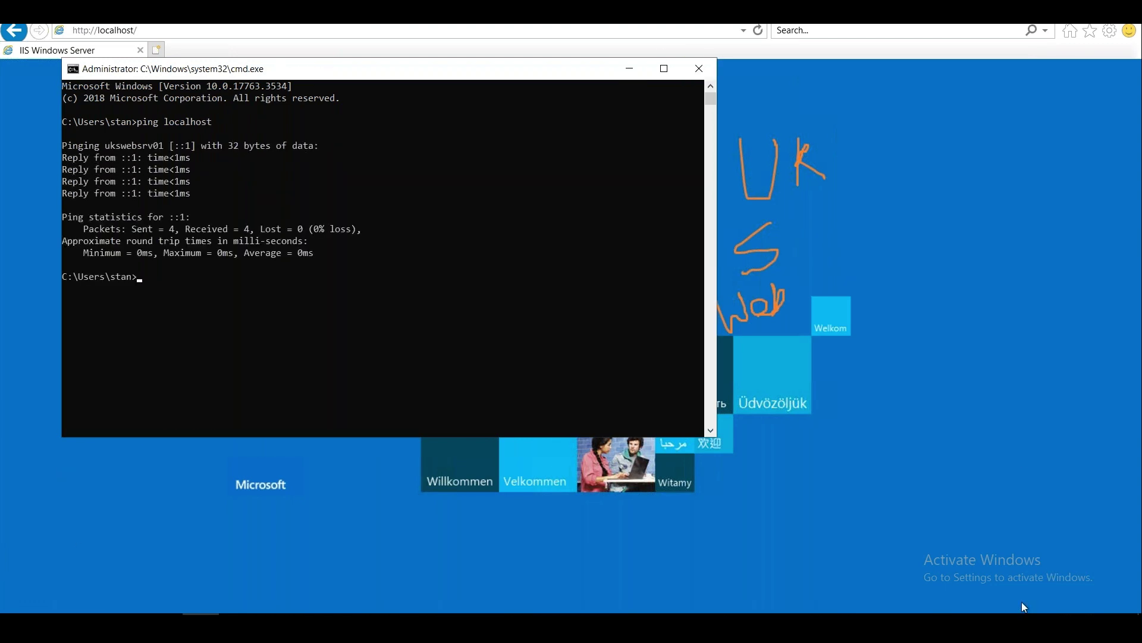
Close Command Prompt and open ukswebsrv01's overview from the Azure virtual machines list.
click(700, 69)
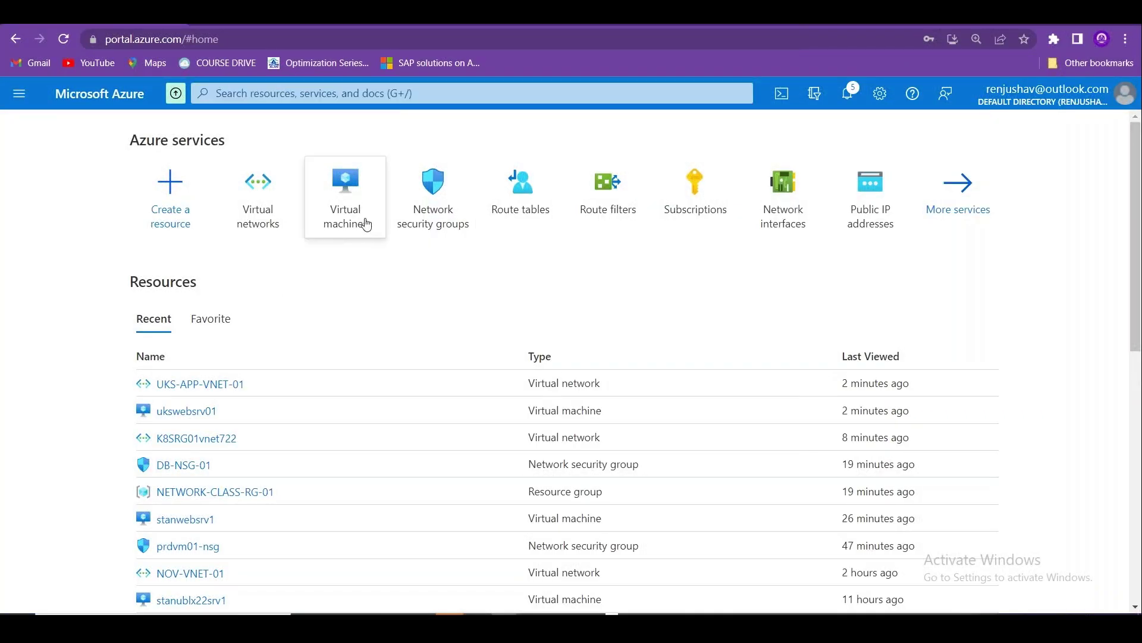
click(366, 224)
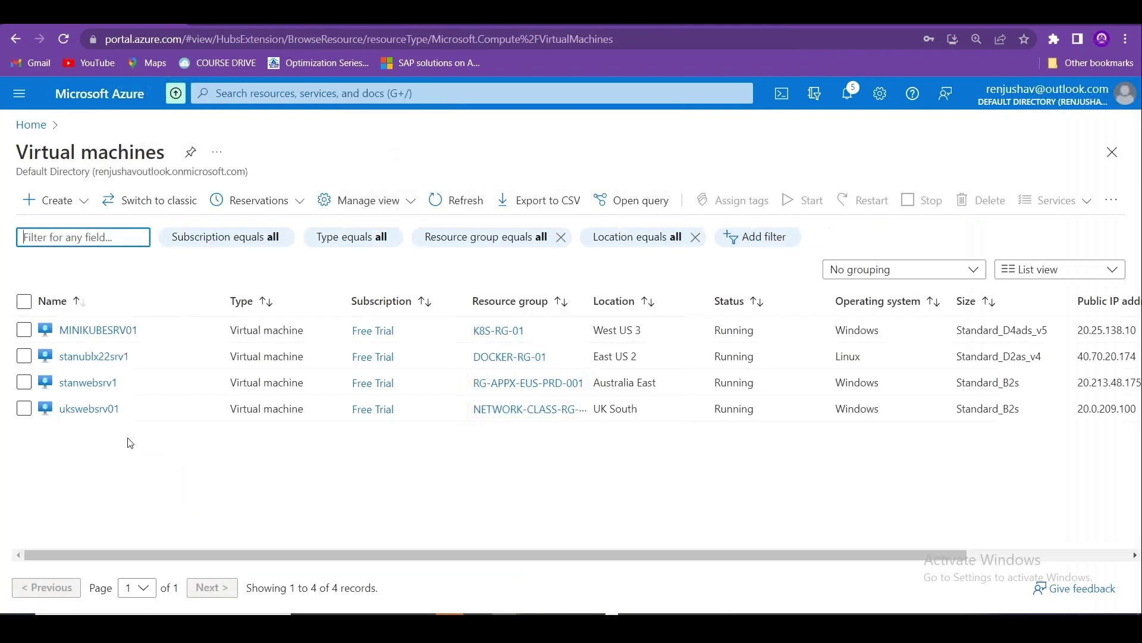
click(89, 409)
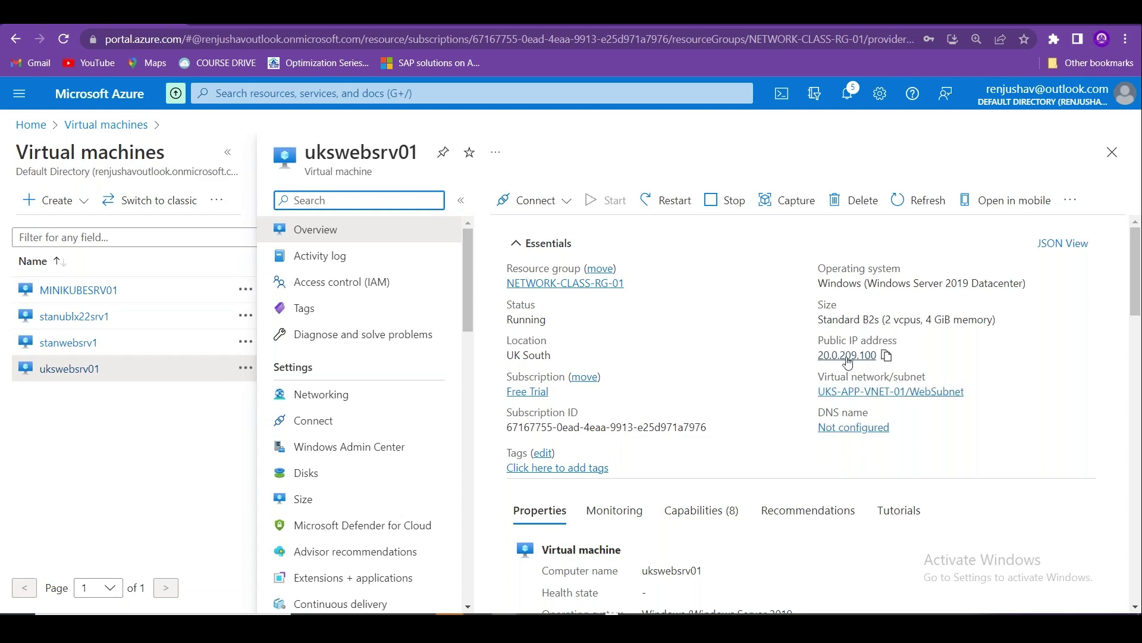
Copy the VM's public IP 20.0.209.100 and browse to it in a new tab.
click(886, 355)
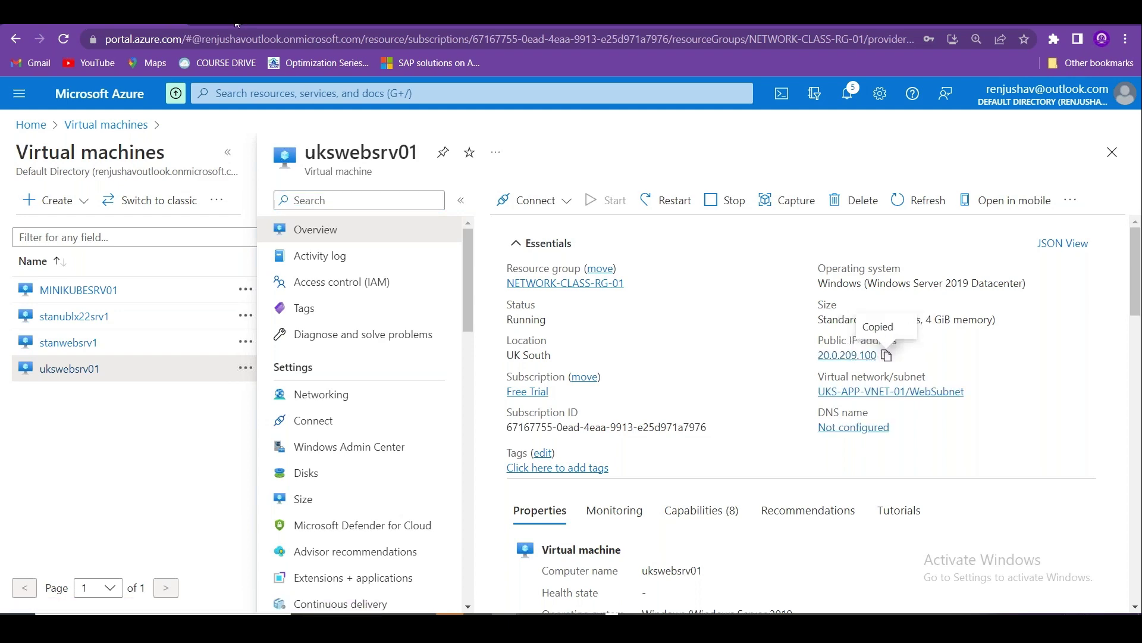
key(ctrl+t)
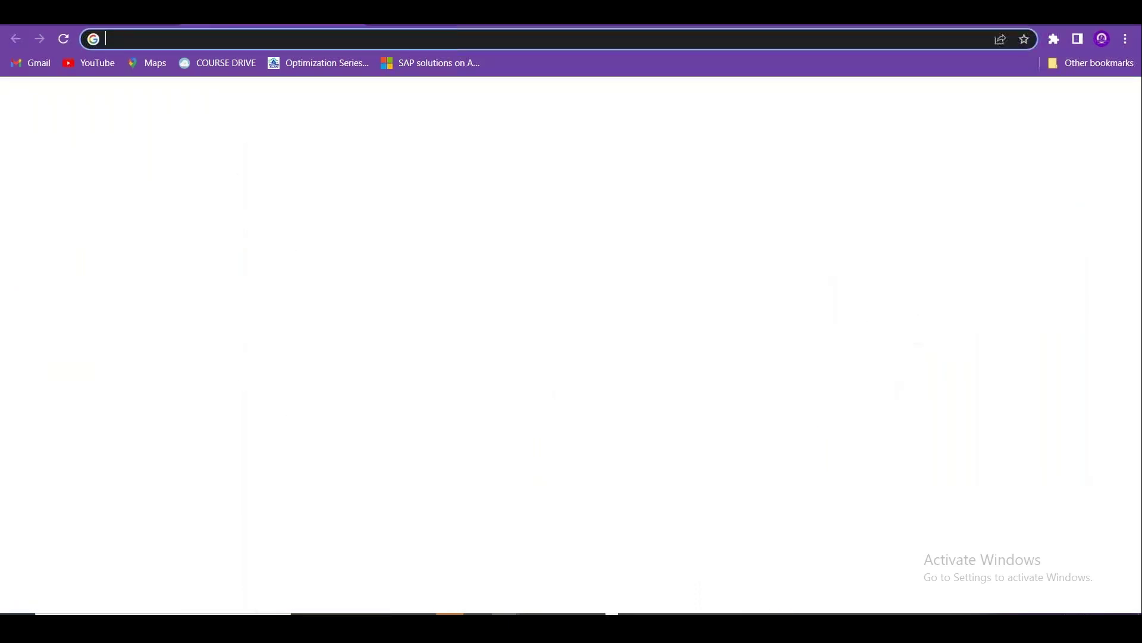
key(ctrl+v)
key(Return)
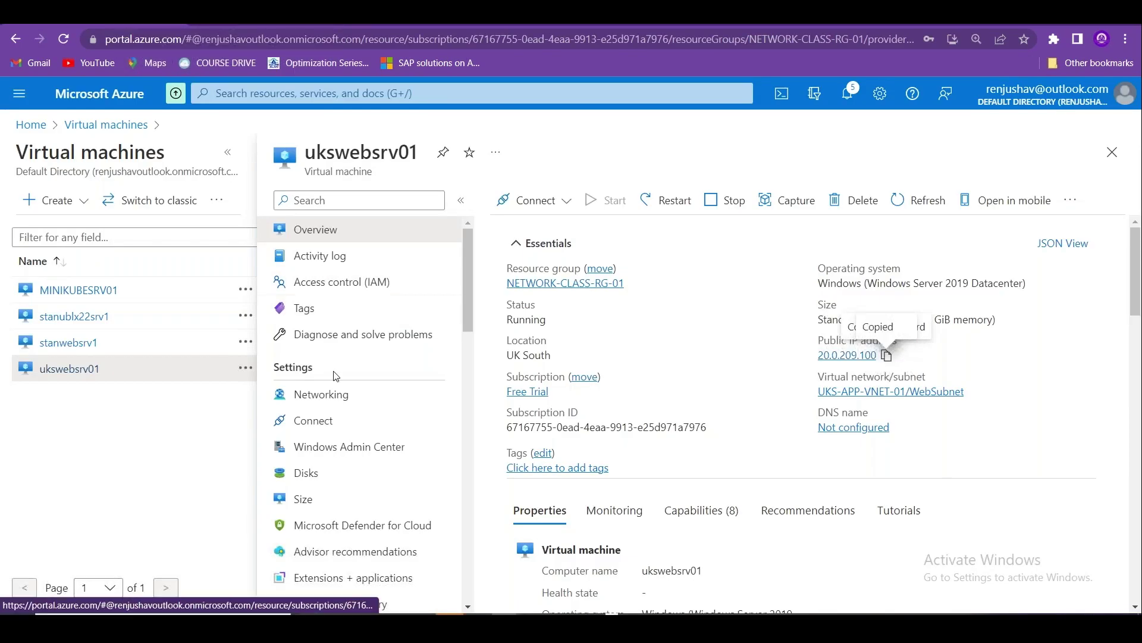
In ukswebsrv01's Networking, locate ukswebsrv01-nsg and begin adding an inbound port rule.
click(332, 393)
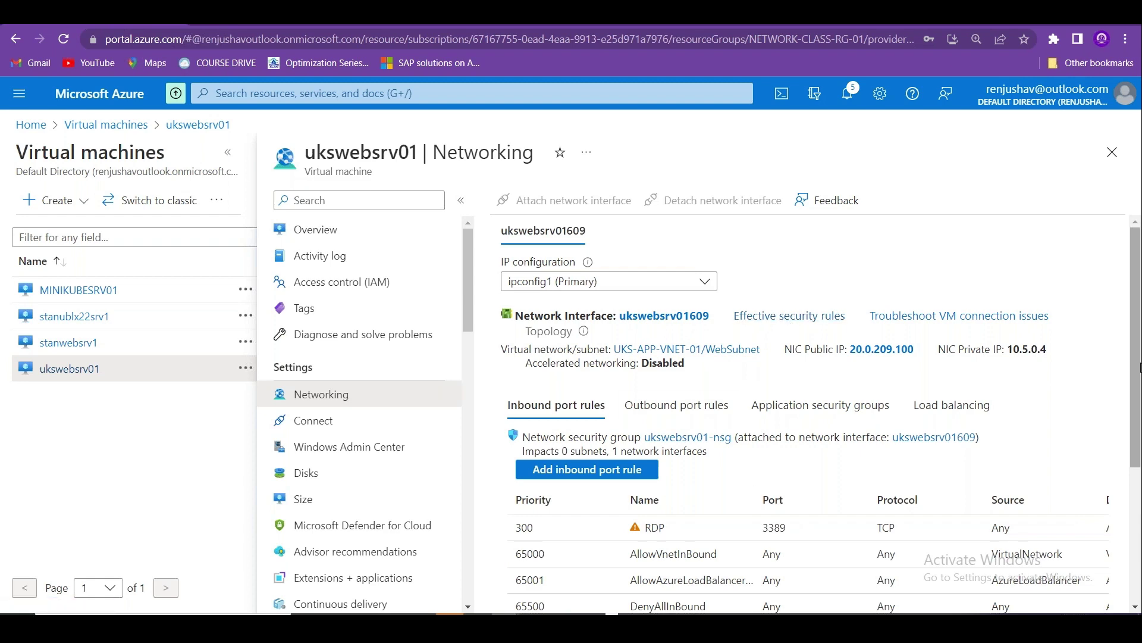
scroll(713, 328, down, 2)
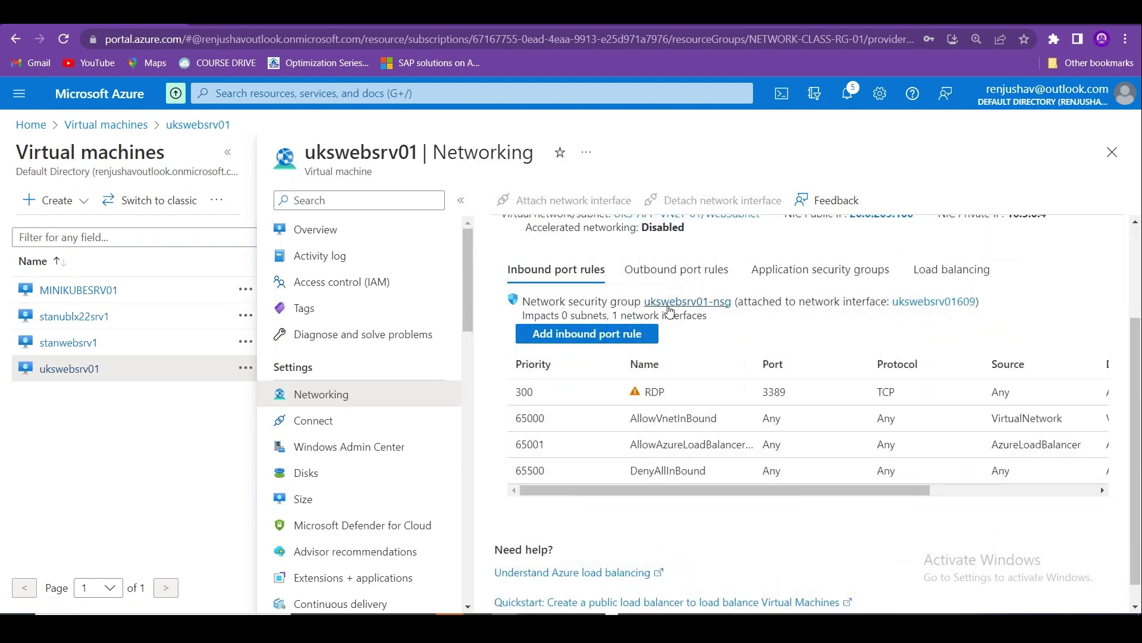
drag(642, 301, 740, 302)
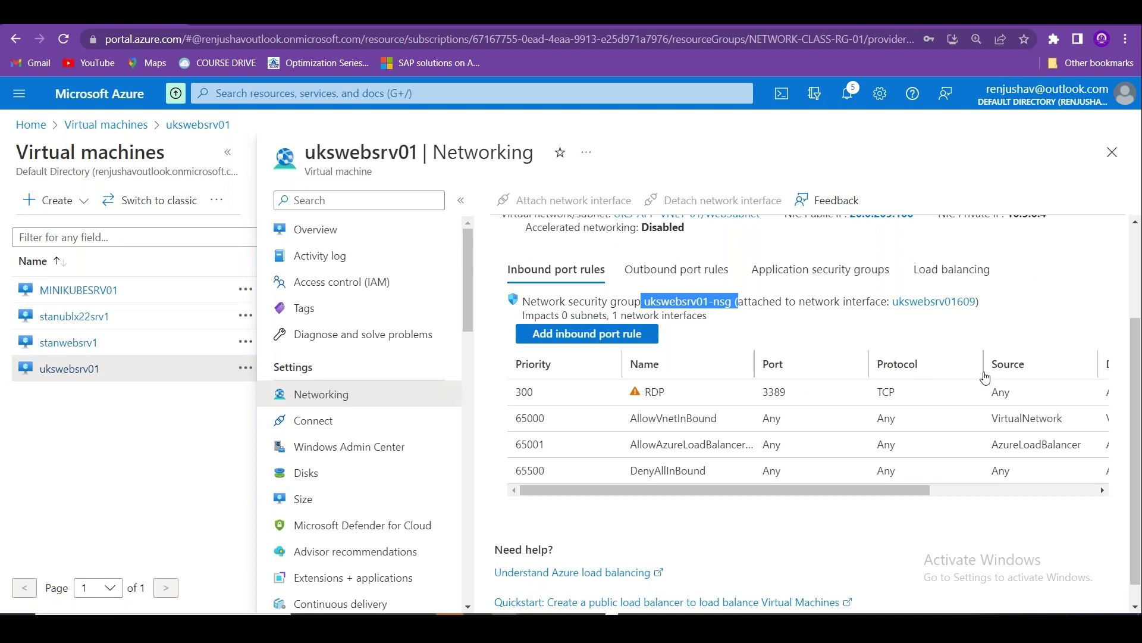
click(586, 335)
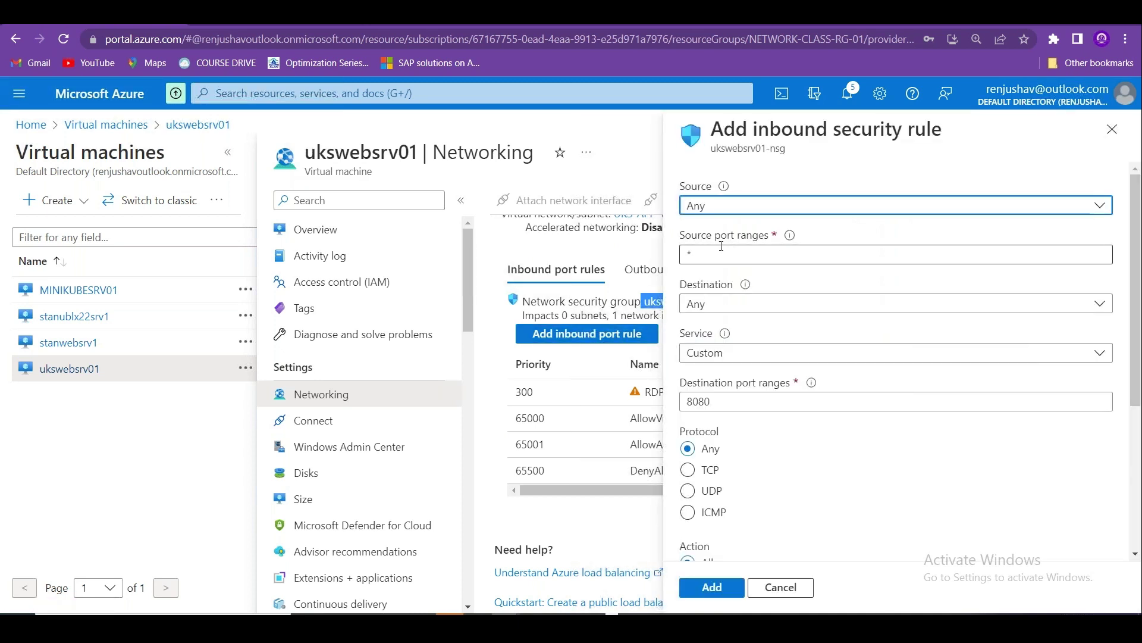
Keep the rule source as Any and change the destination port from 8080 to 80.
click(724, 304)
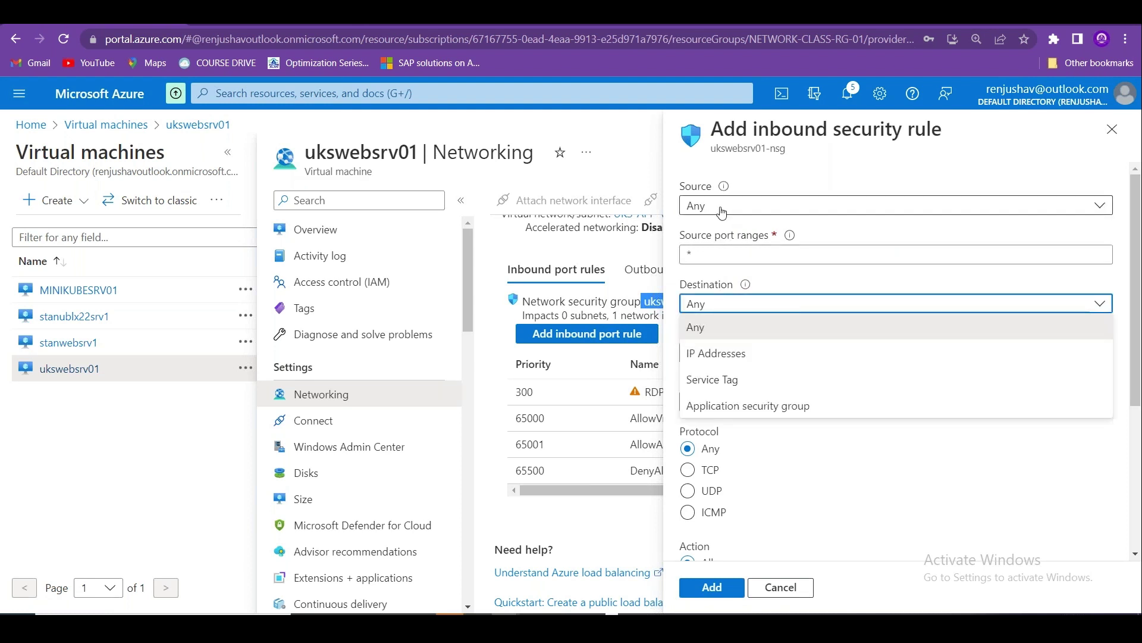
click(722, 212)
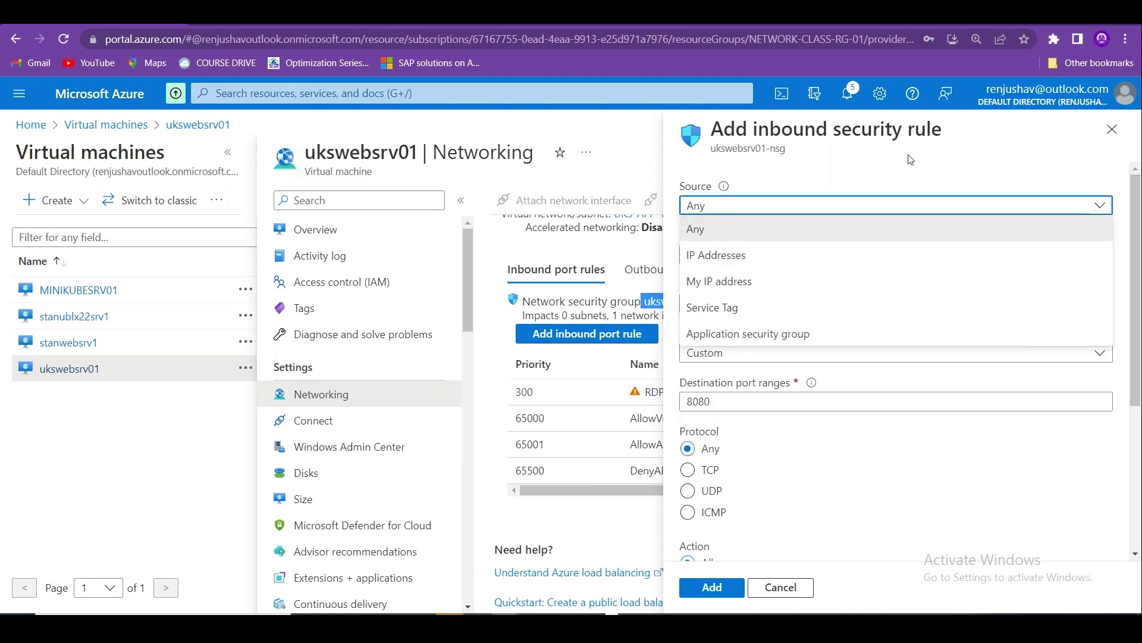
click(727, 203)
double_click(743, 397)
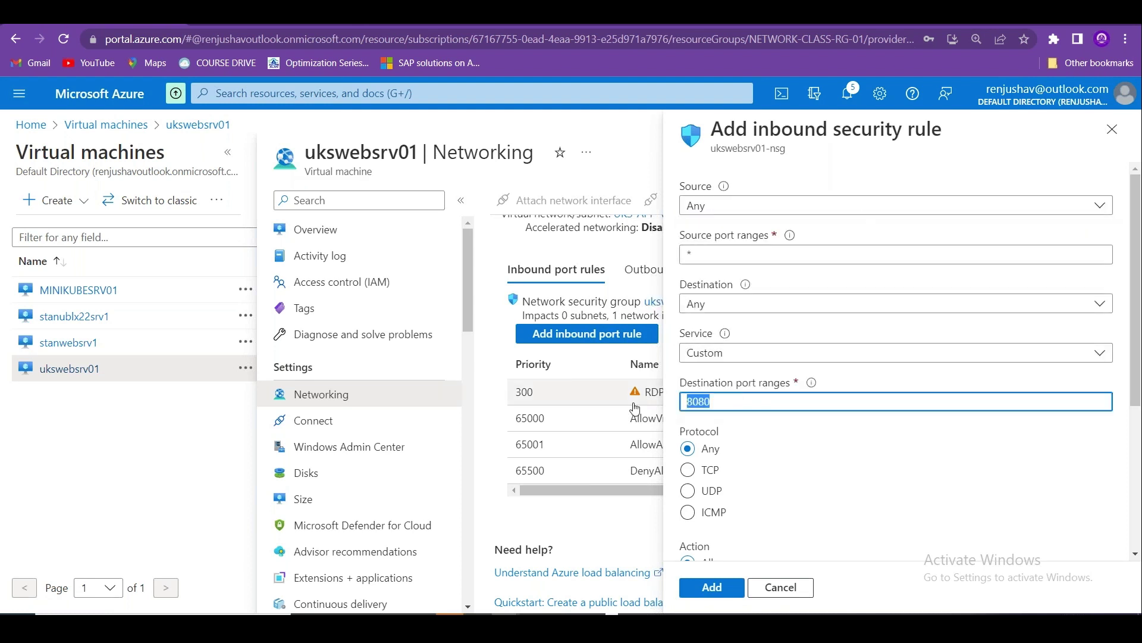
text(8)
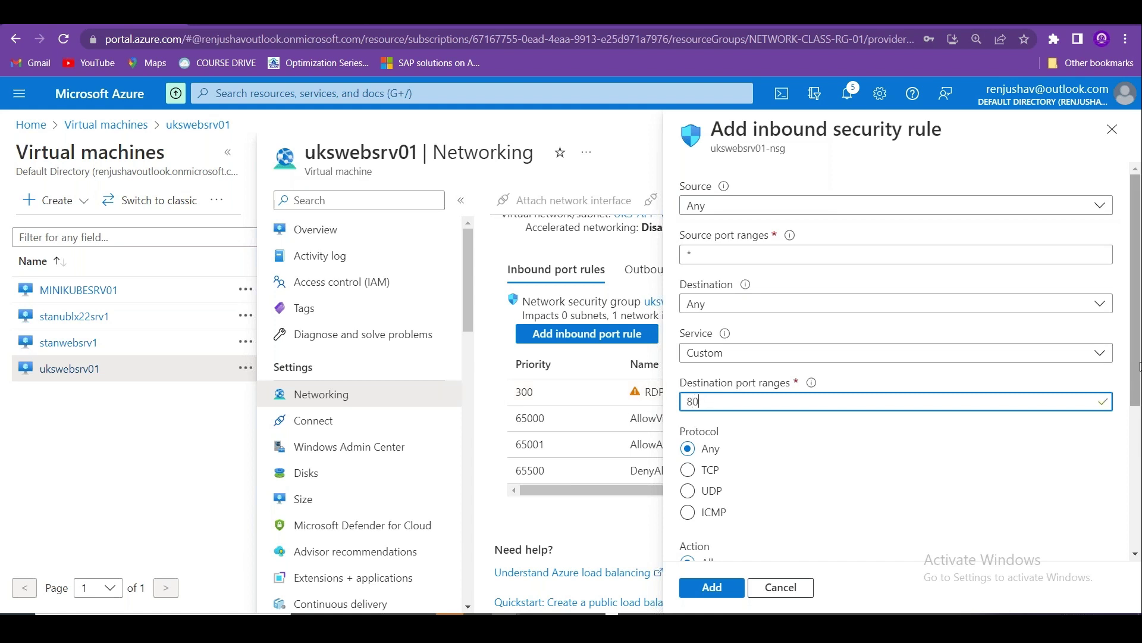
drag(1137, 367, 1138, 512)
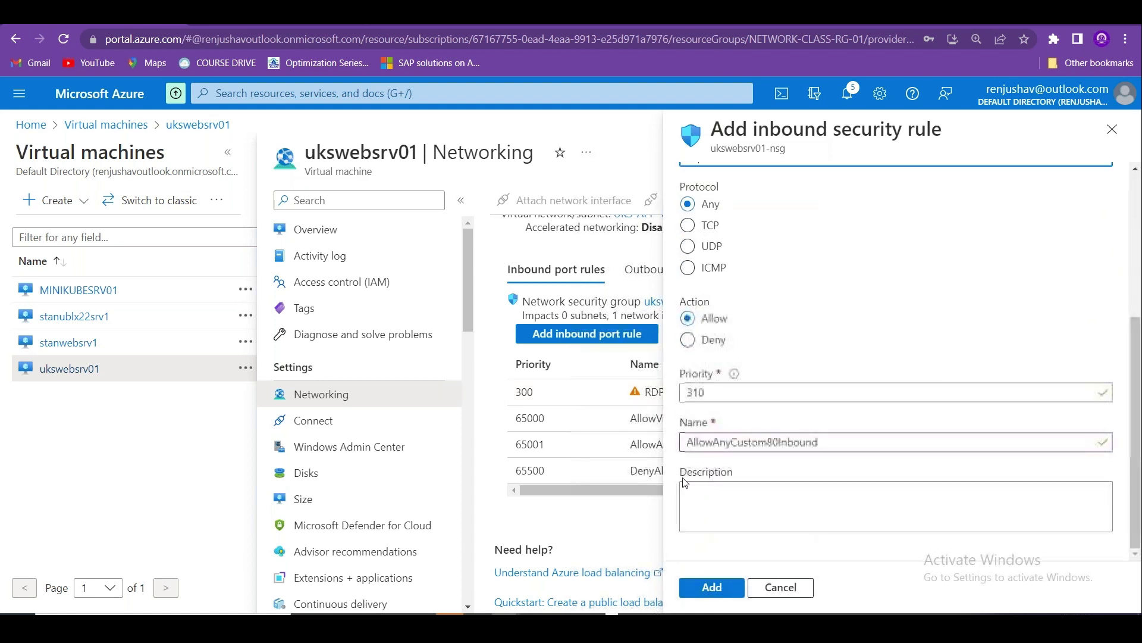
Name the rule AllowHTTPTraffic at priority 310, describe it 'Allowing HTTP from Internet', and add it.
double_click(824, 442)
text(AllowHTTPTraff)
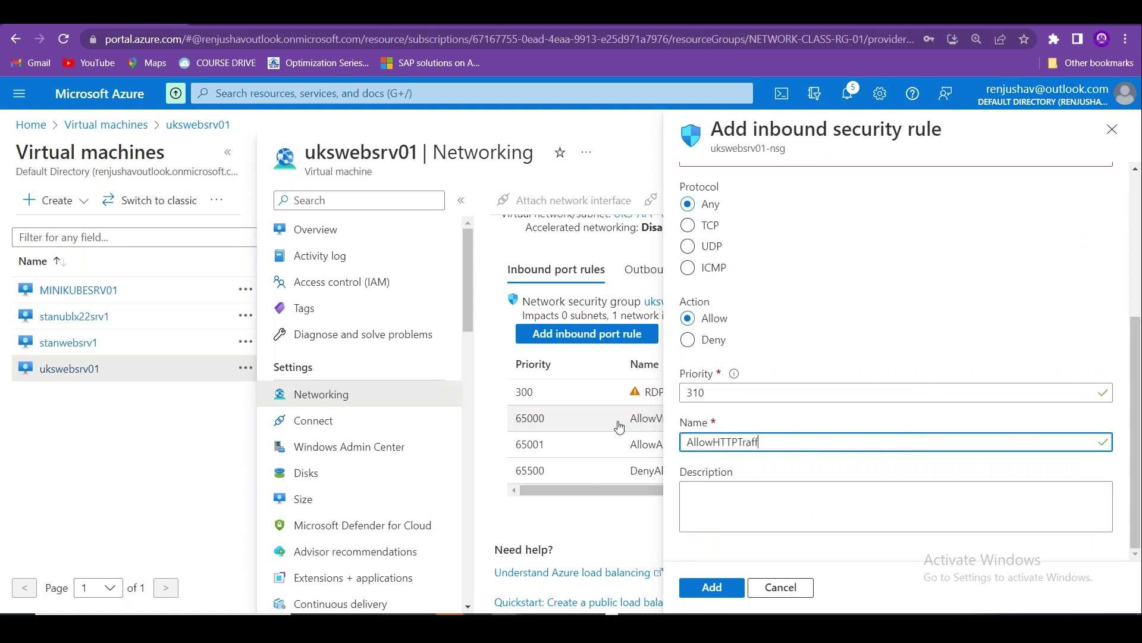
text(ic)
double_click(678, 394)
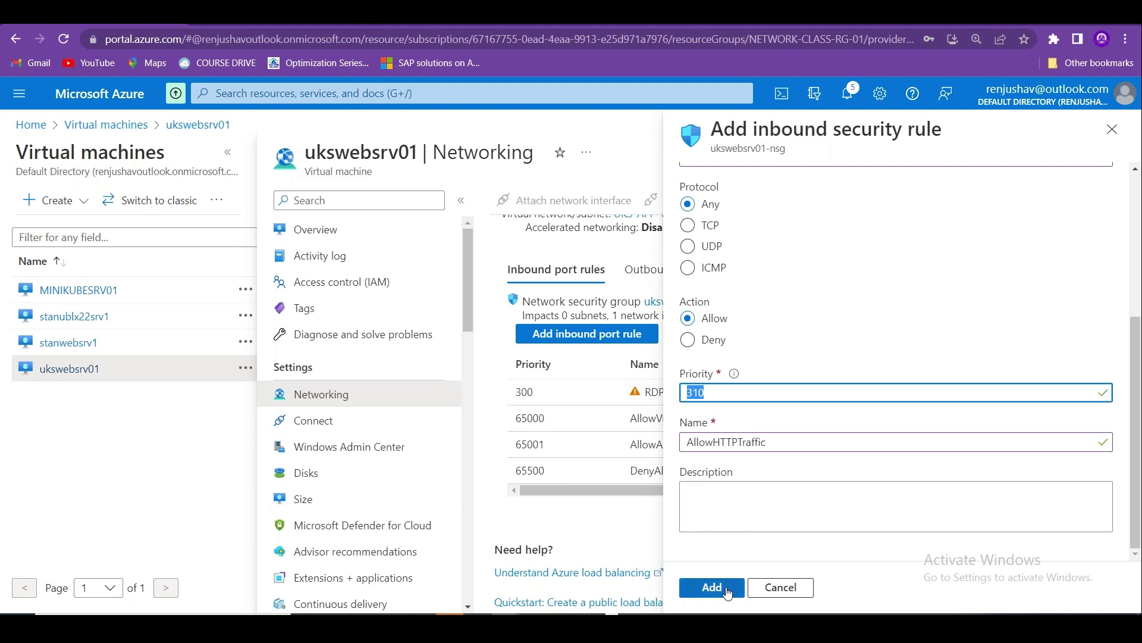
click(730, 498)
text(Allowing HTTP from Internet)
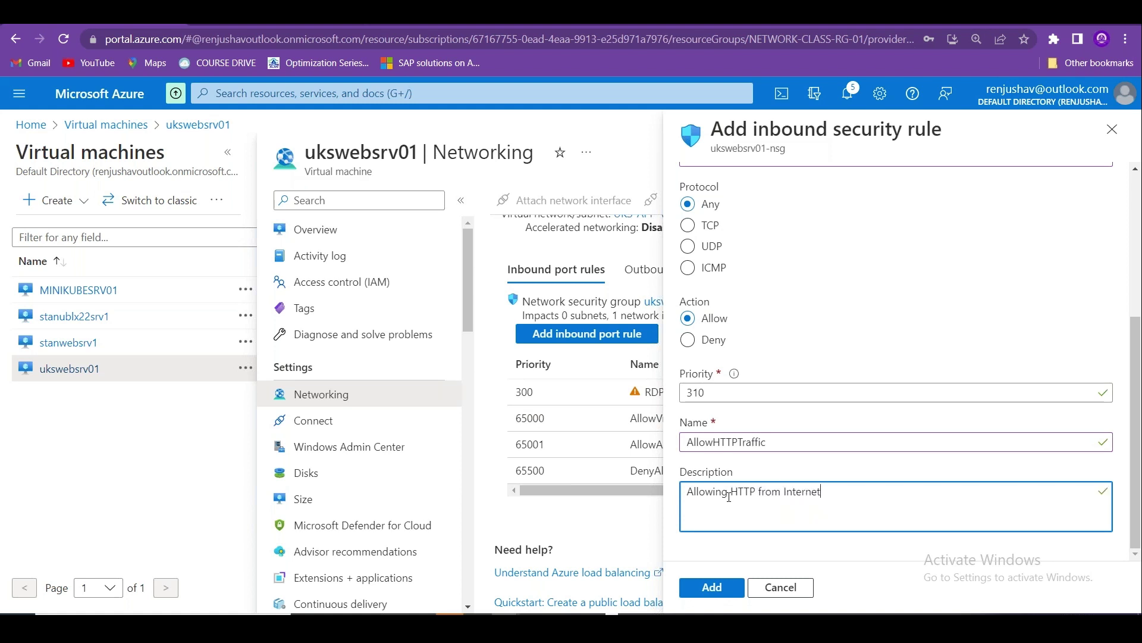
scroll(1137, 297, up, 5)
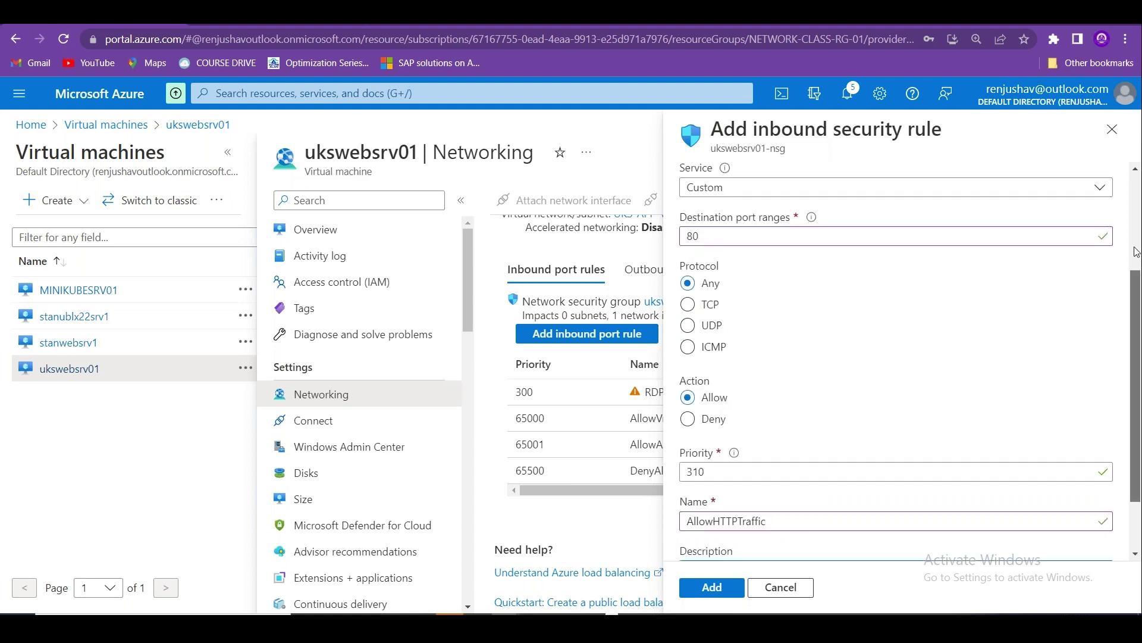
click(710, 589)
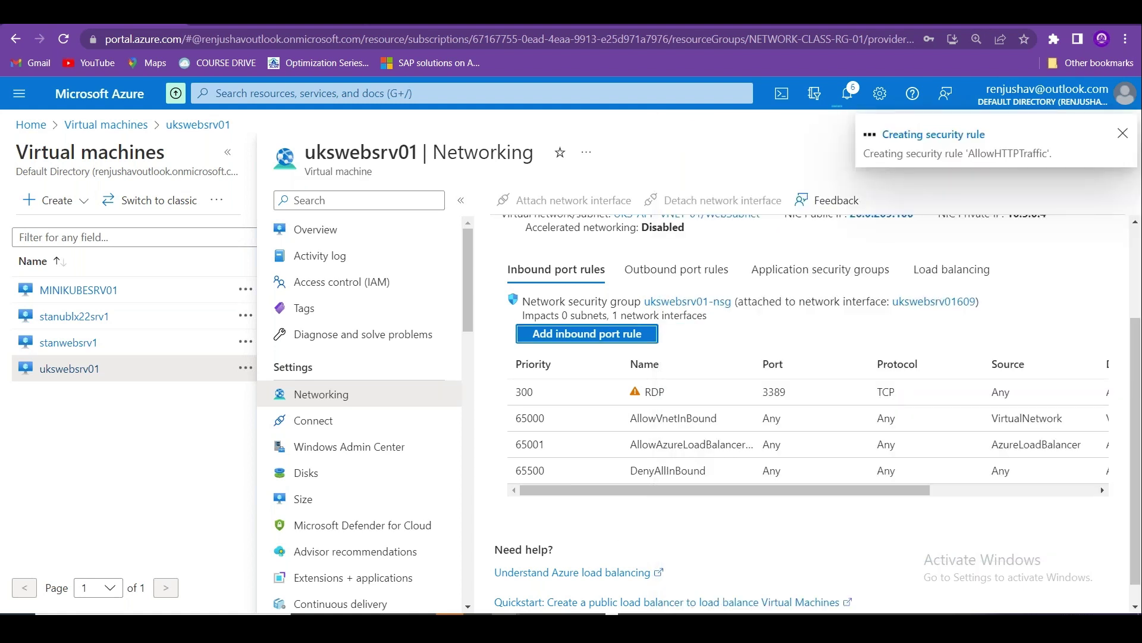
Confirm the IIS page loads at 20.0.209.100, disconnect Remote Desktop, and reopen ukswebsrv01's overview.
key(ctrl+Tab)
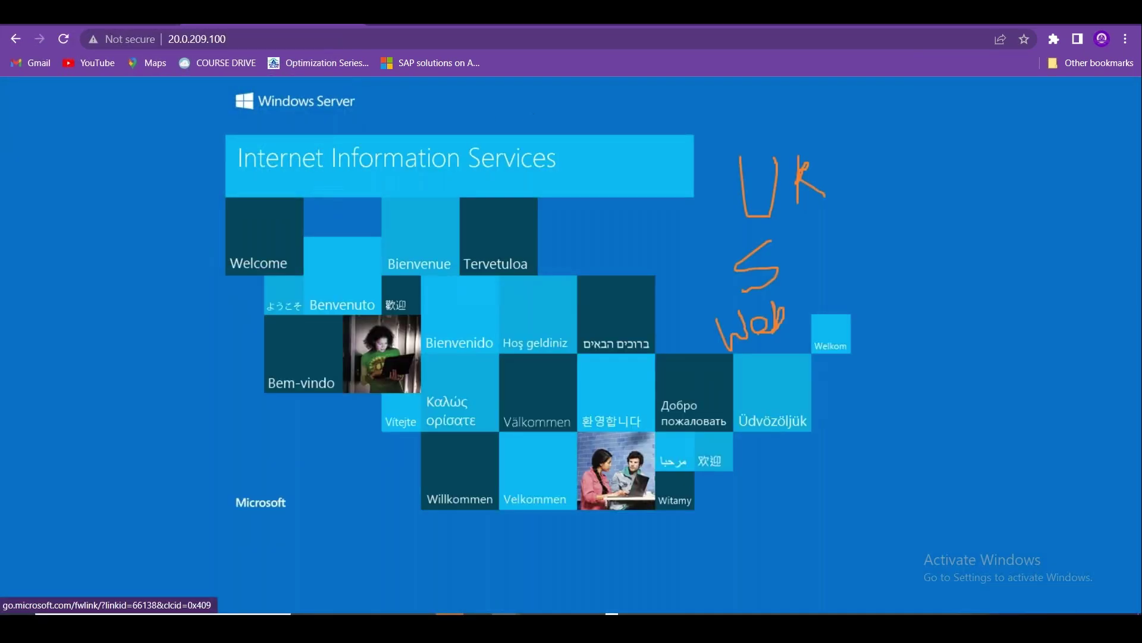
key(ctrl+Tab)
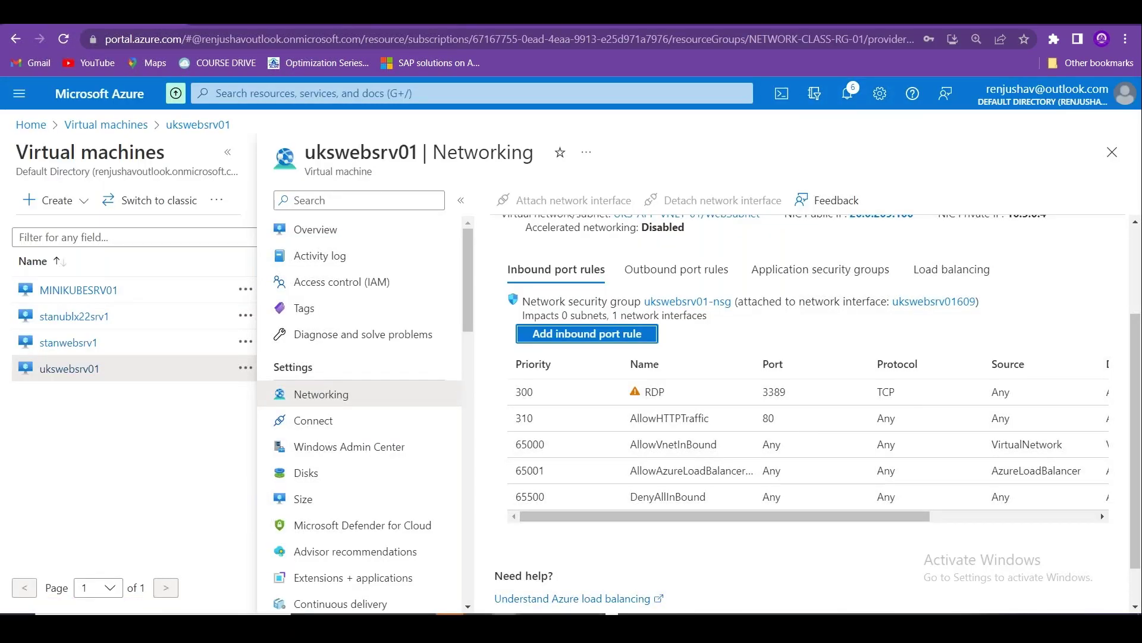
click(612, 571)
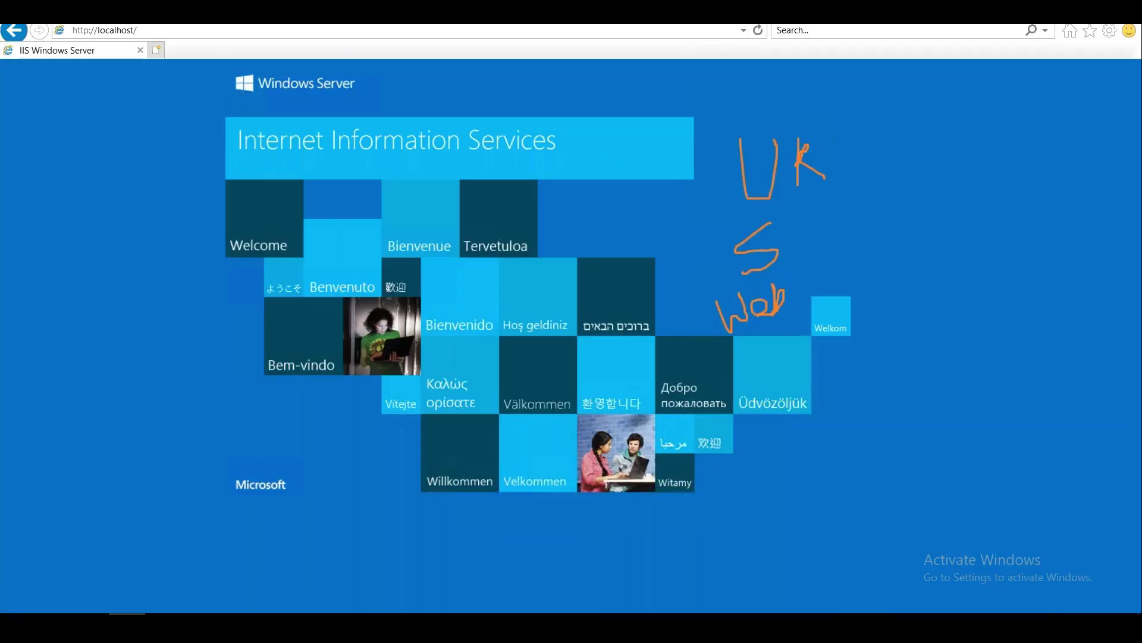
click(619, 347)
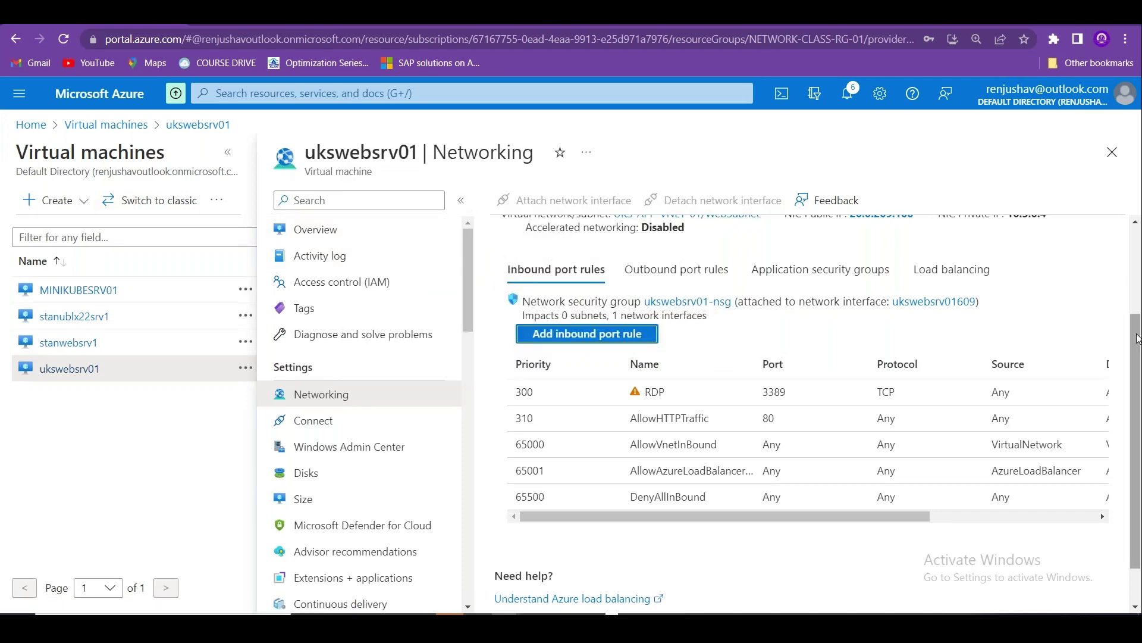
scroll(1094, 233, up, 3)
click(363, 228)
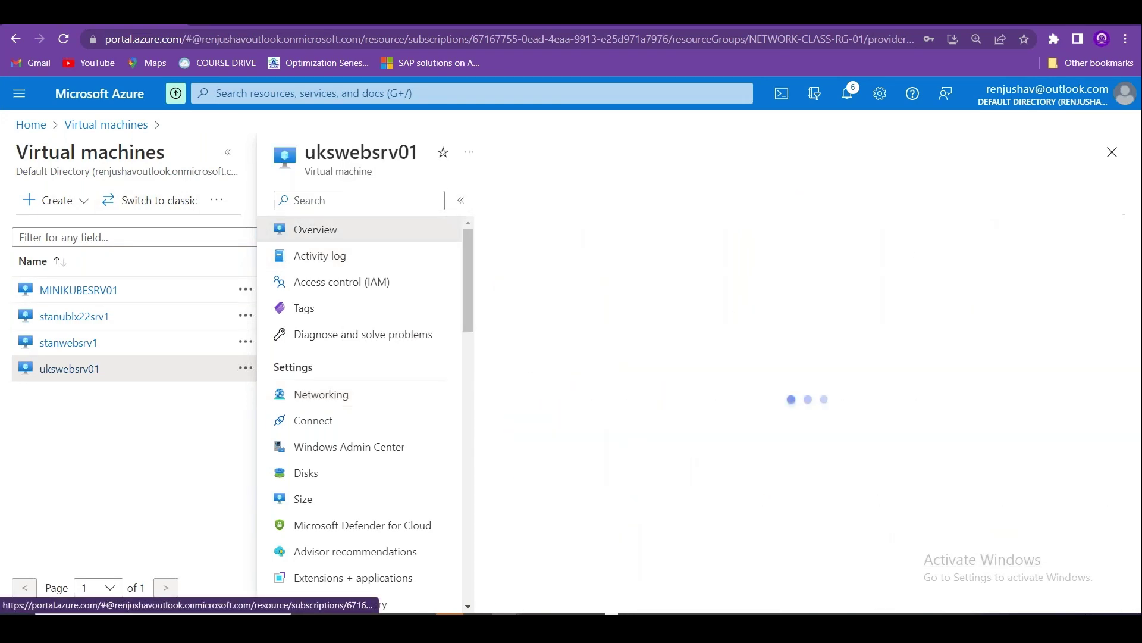
Stop ukswebsrv01, confirming with Yes, then return to the portal home page.
click(725, 205)
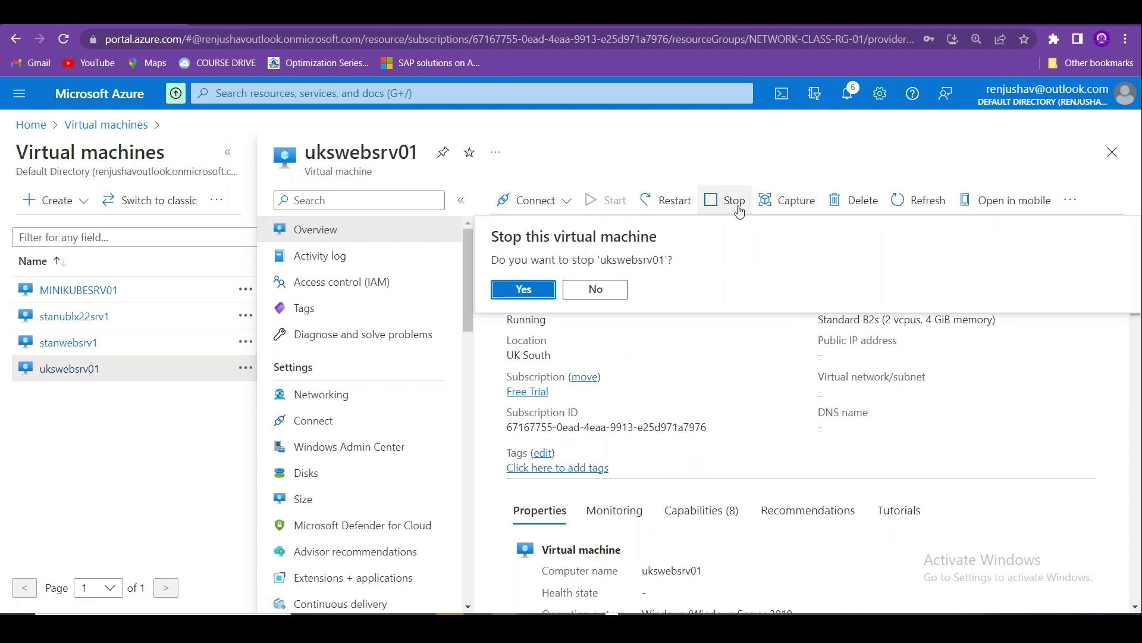
click(541, 292)
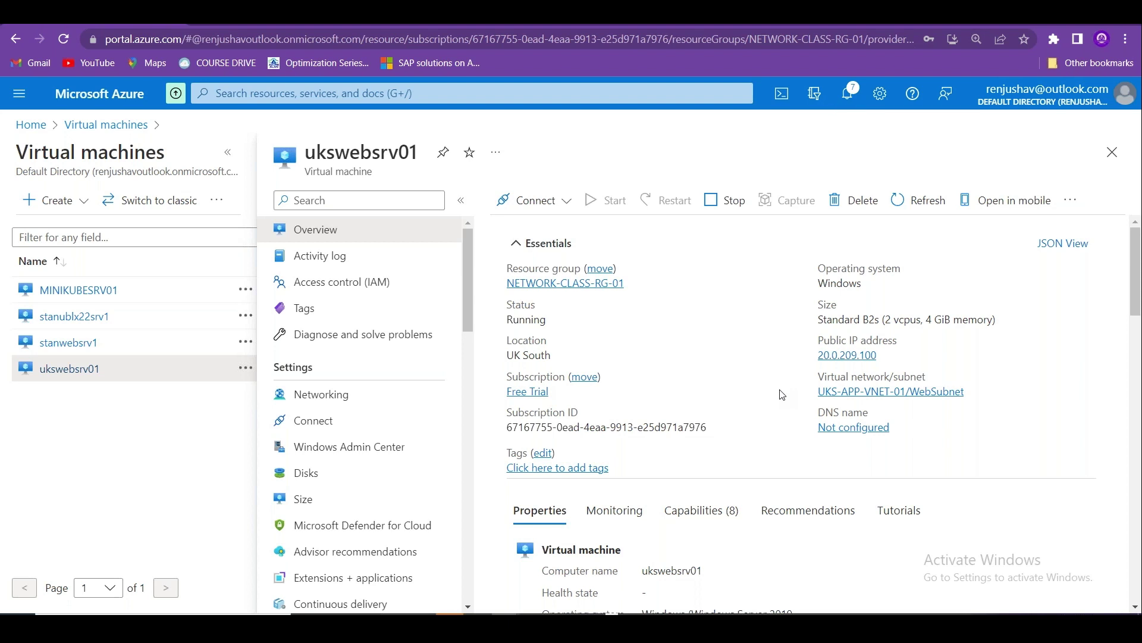
click(30, 125)
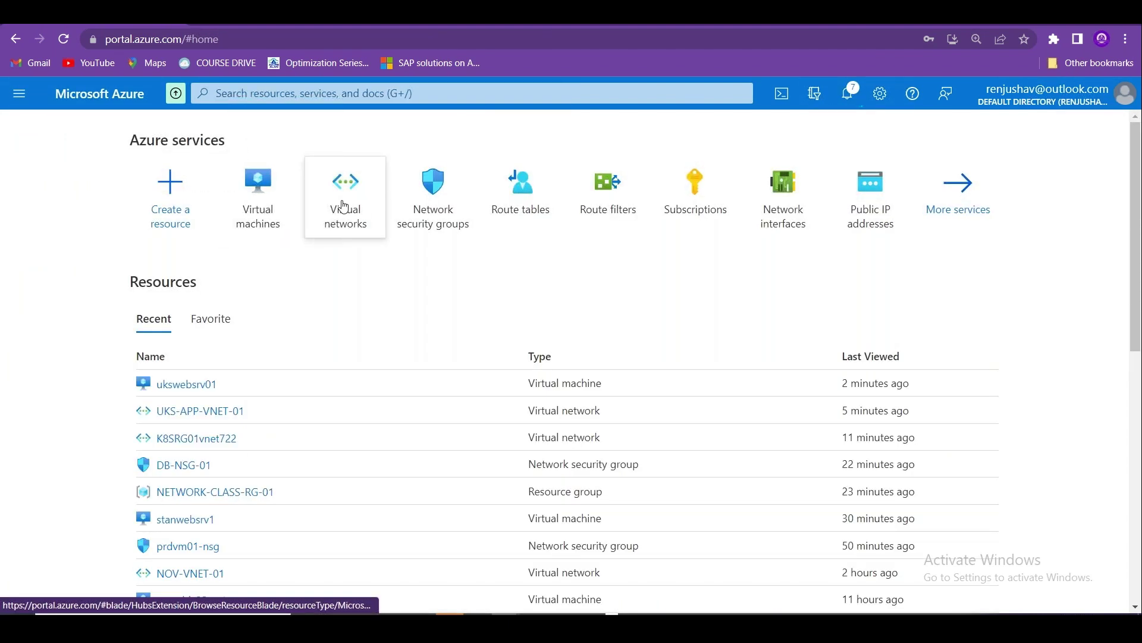
Enter 10.100.0.0/24 in UKS-APP-VNET-01's address space, save, review subnets, then go Home.
click(344, 205)
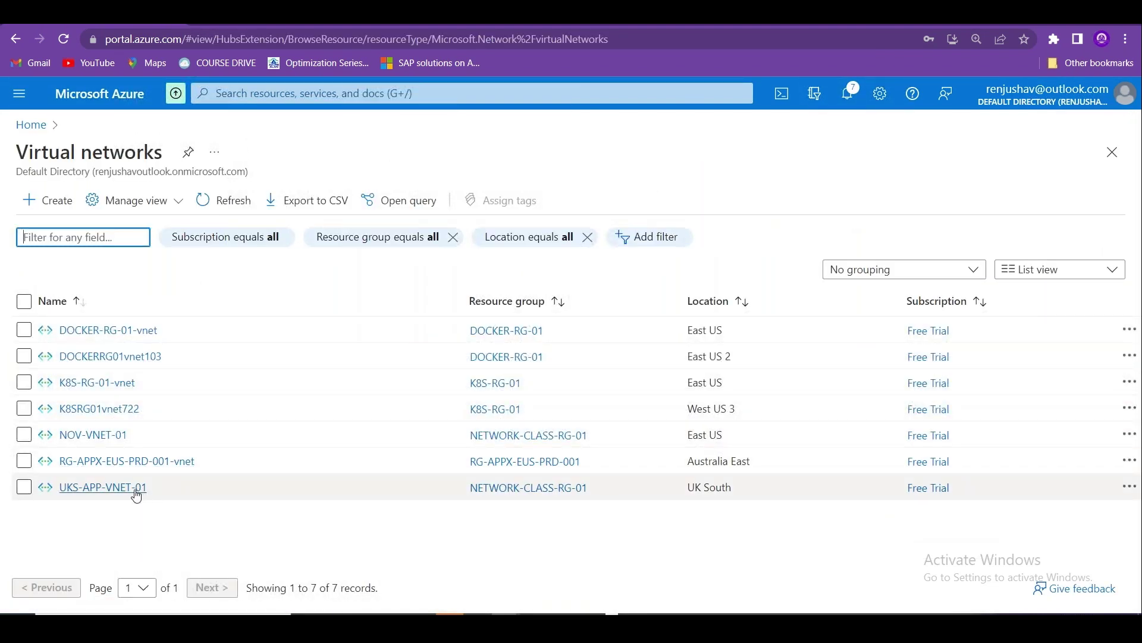
click(105, 487)
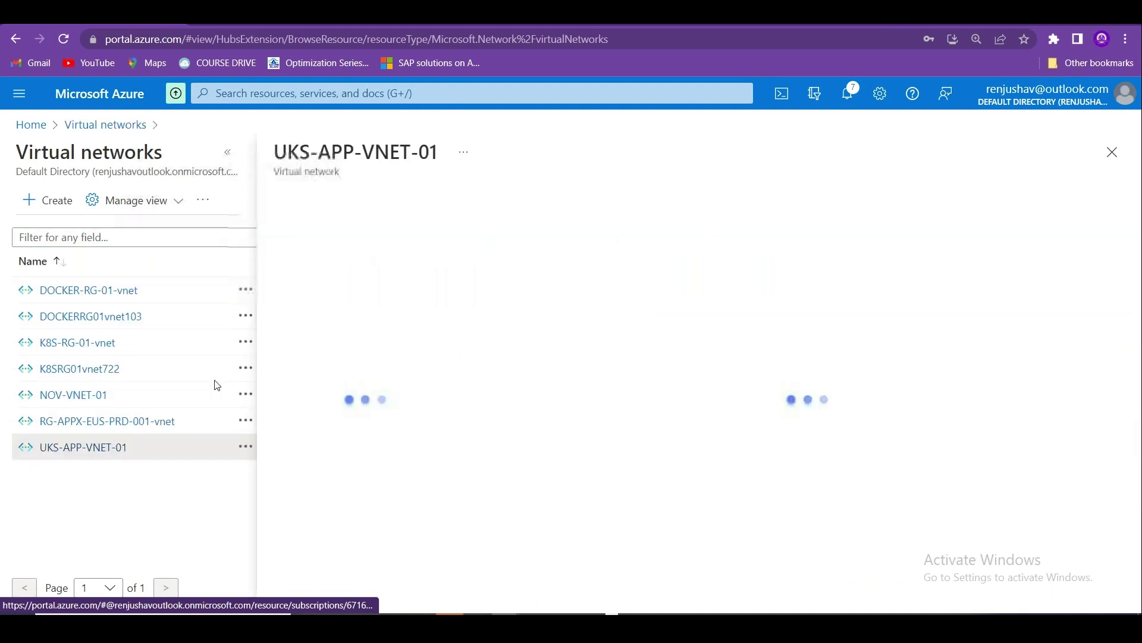
click(230, 161)
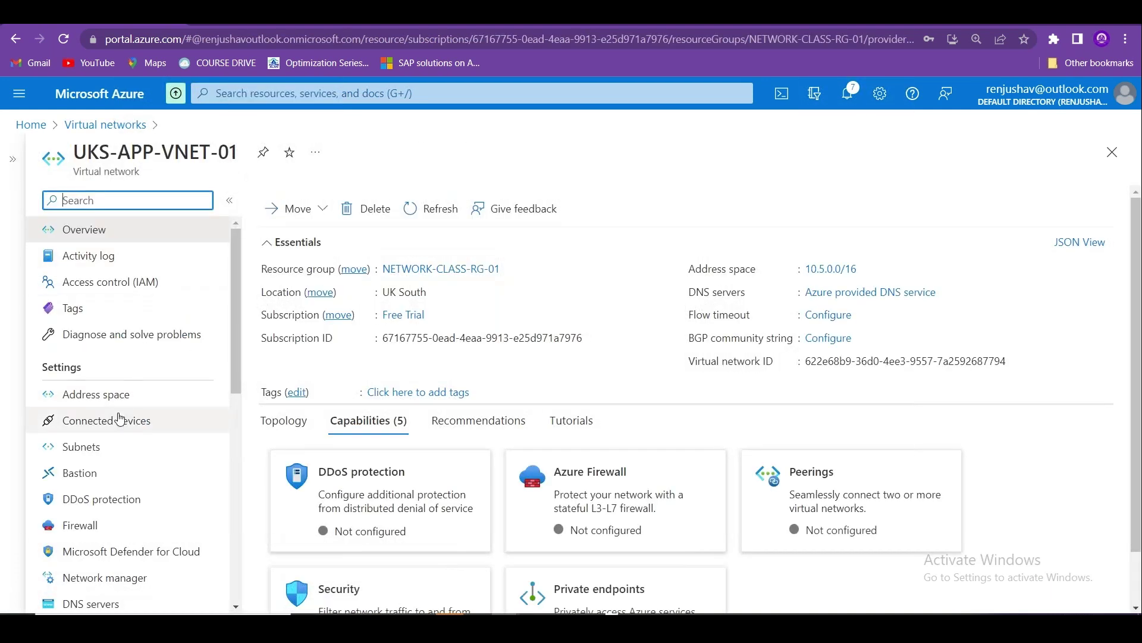
click(104, 395)
click(306, 297)
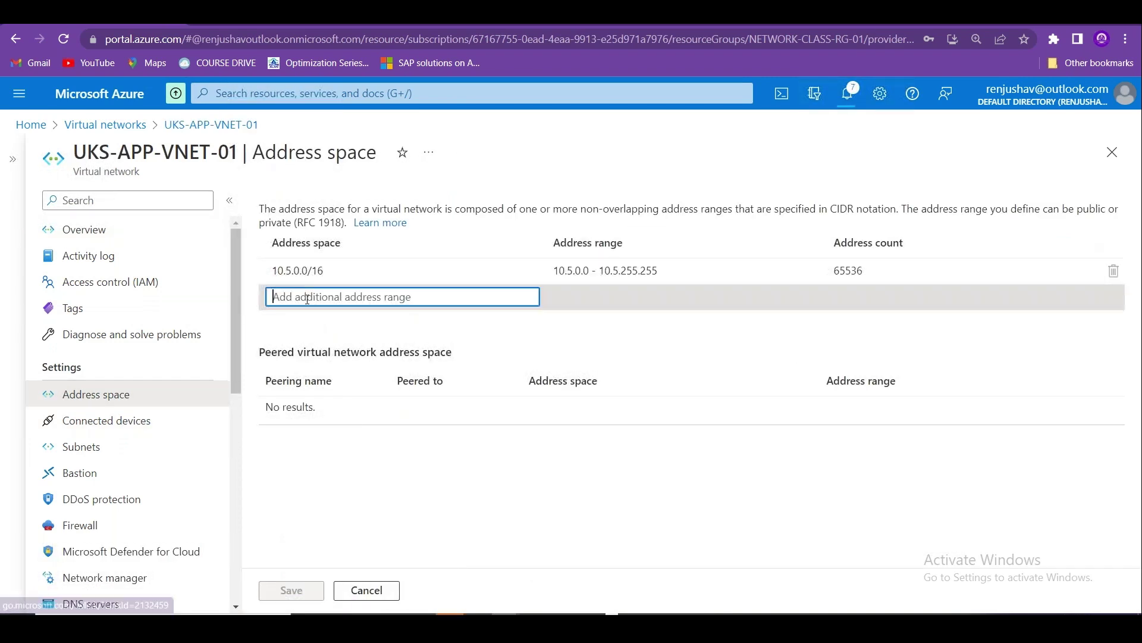
text(10.)
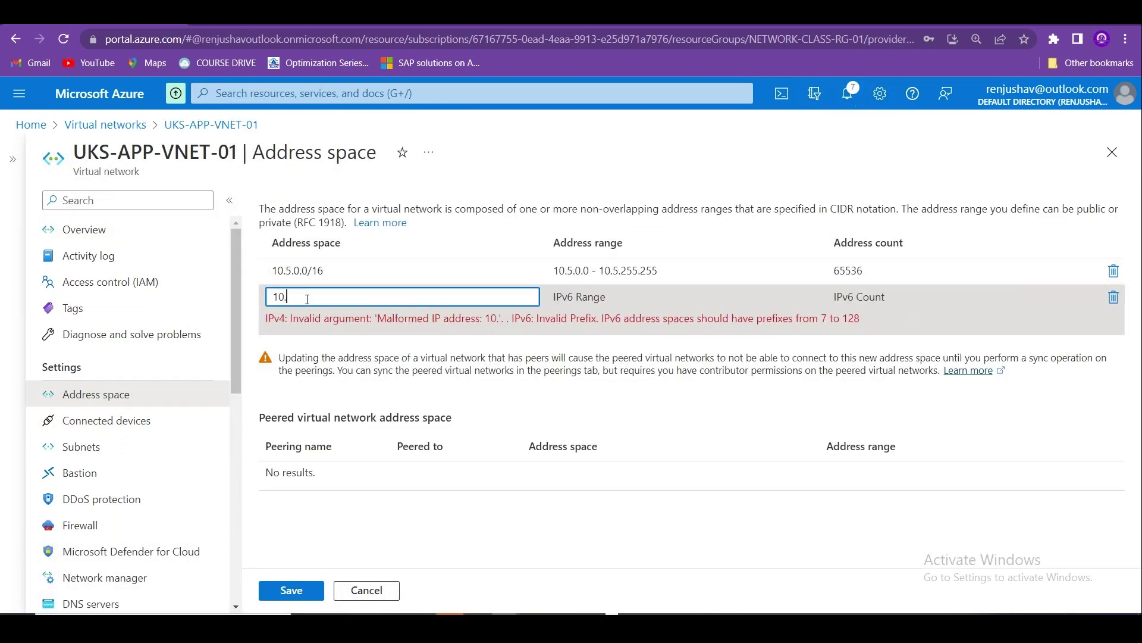
text(100.0.0/24)
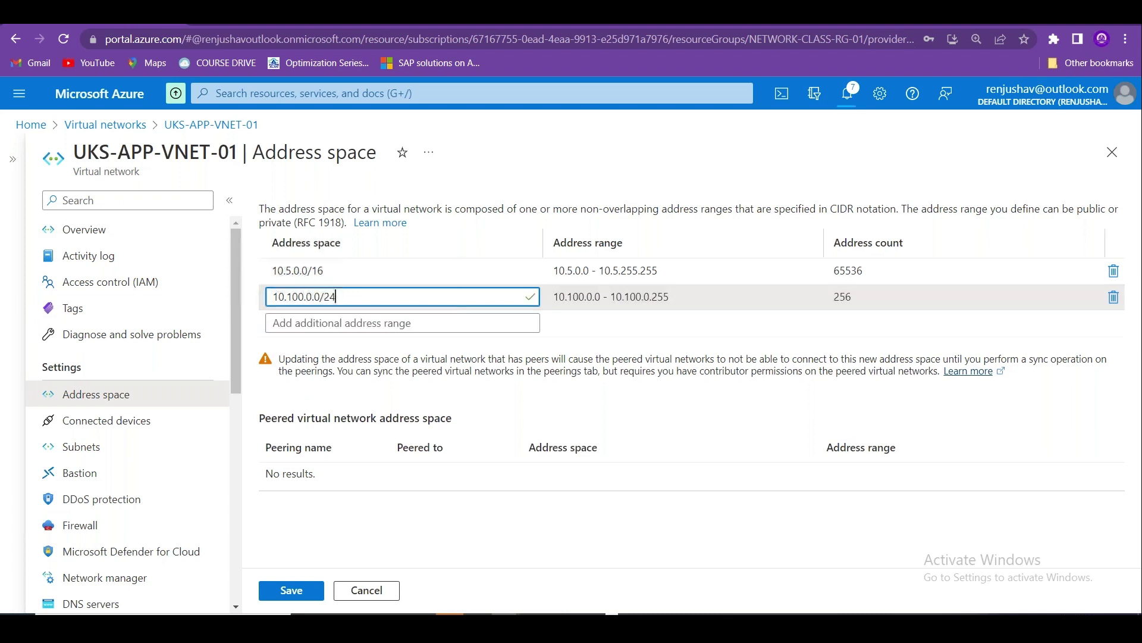
click(294, 589)
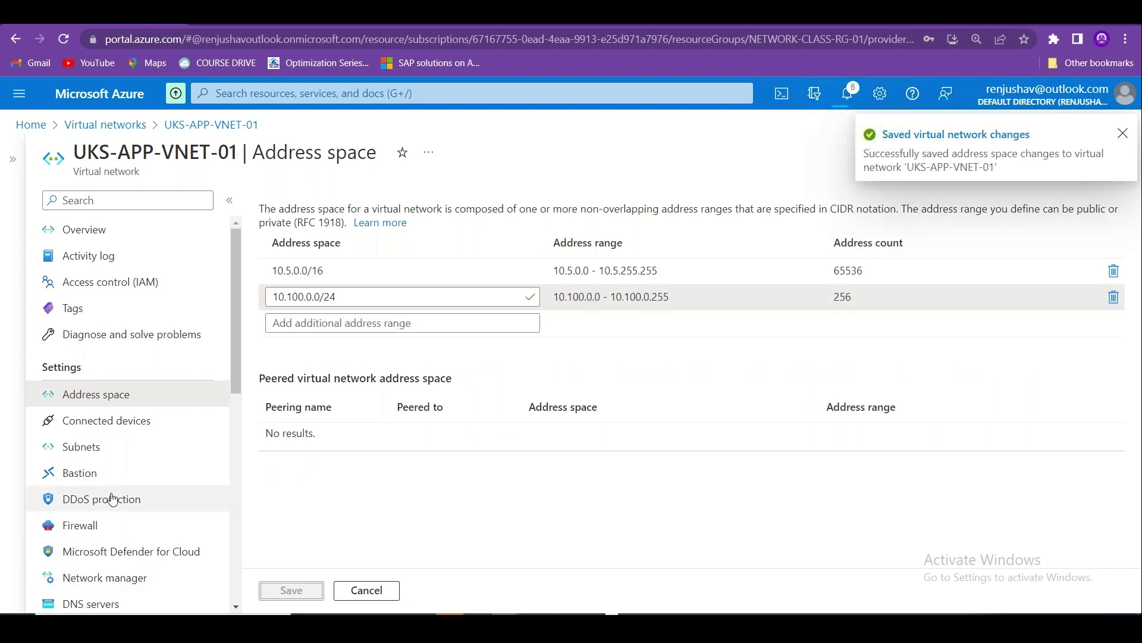
click(104, 451)
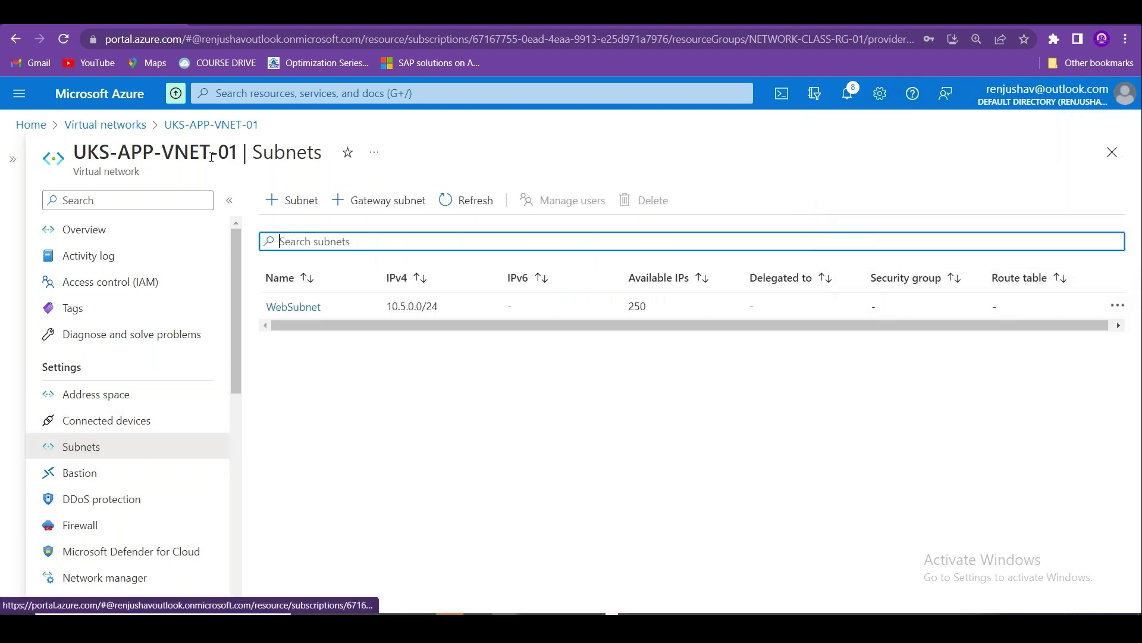
click(42, 128)
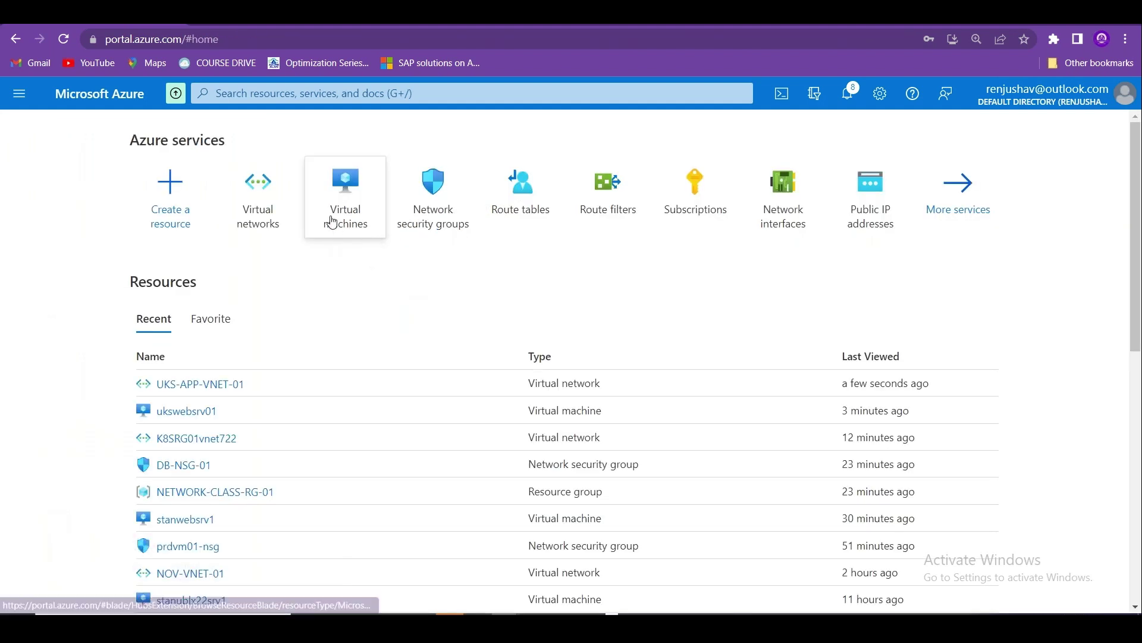
From ukswebsrv01's Networking, start creating and attaching a new network interface.
mouse_move(339, 202)
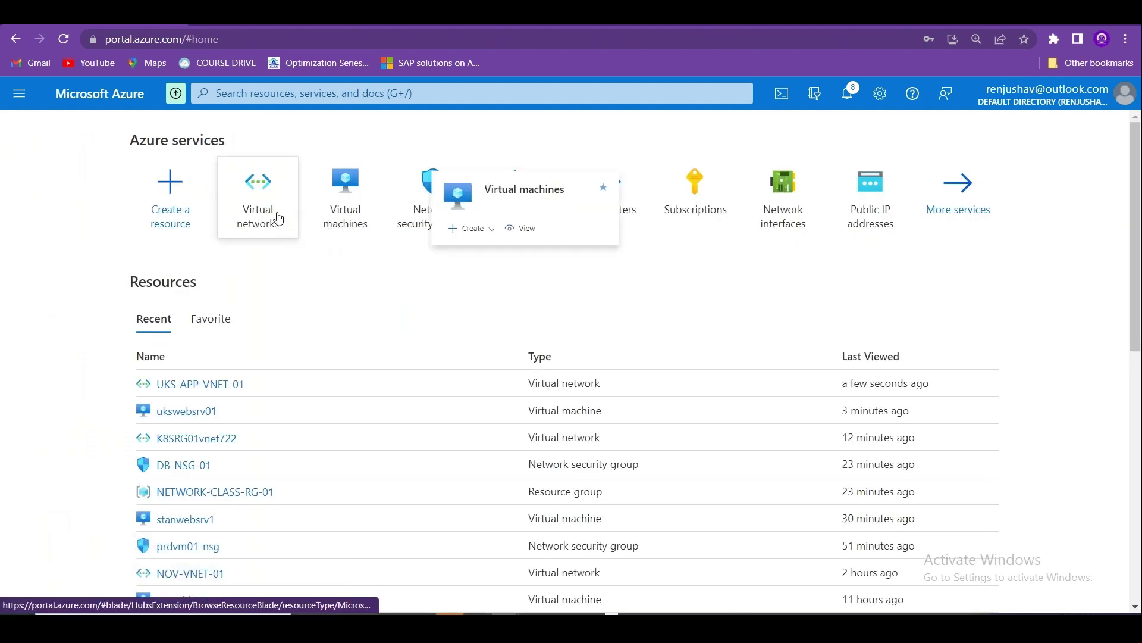
click(350, 210)
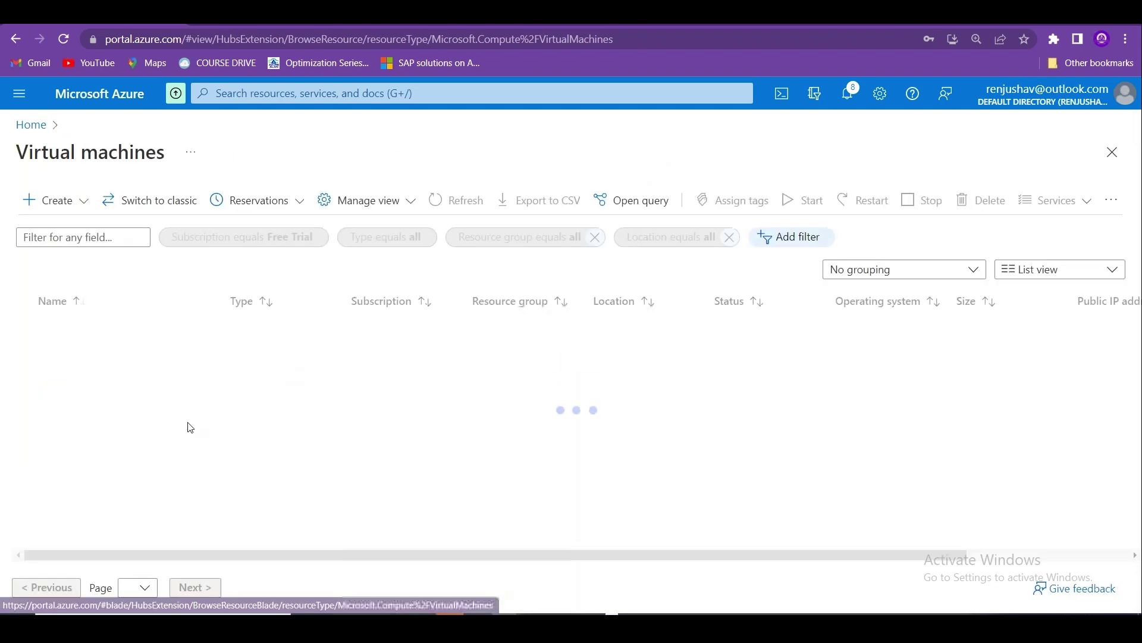
click(95, 413)
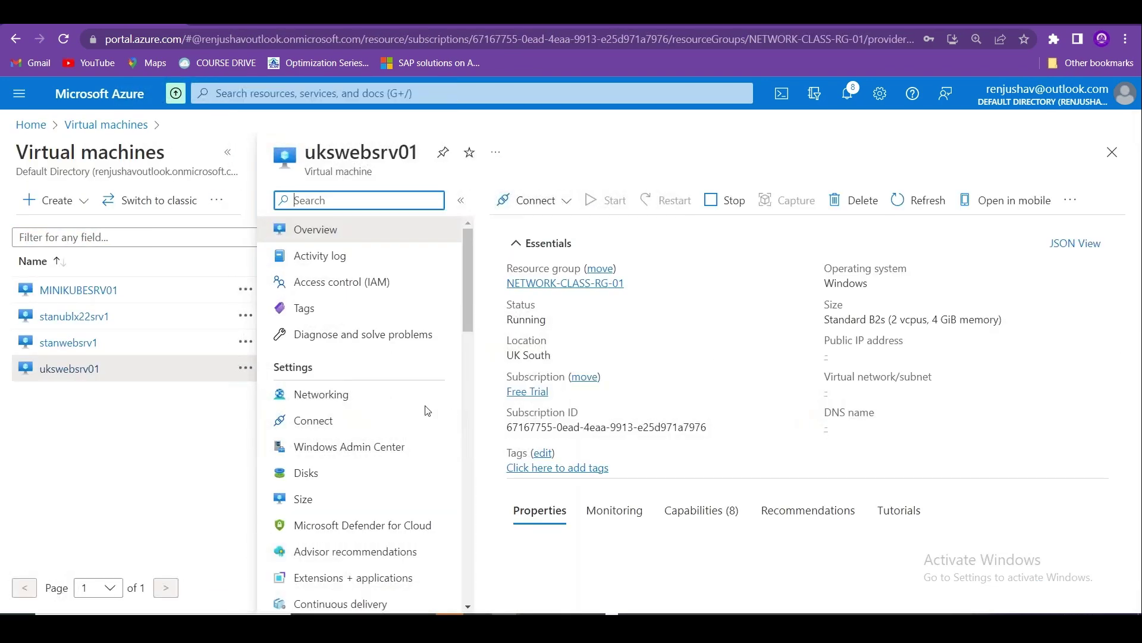
click(388, 404)
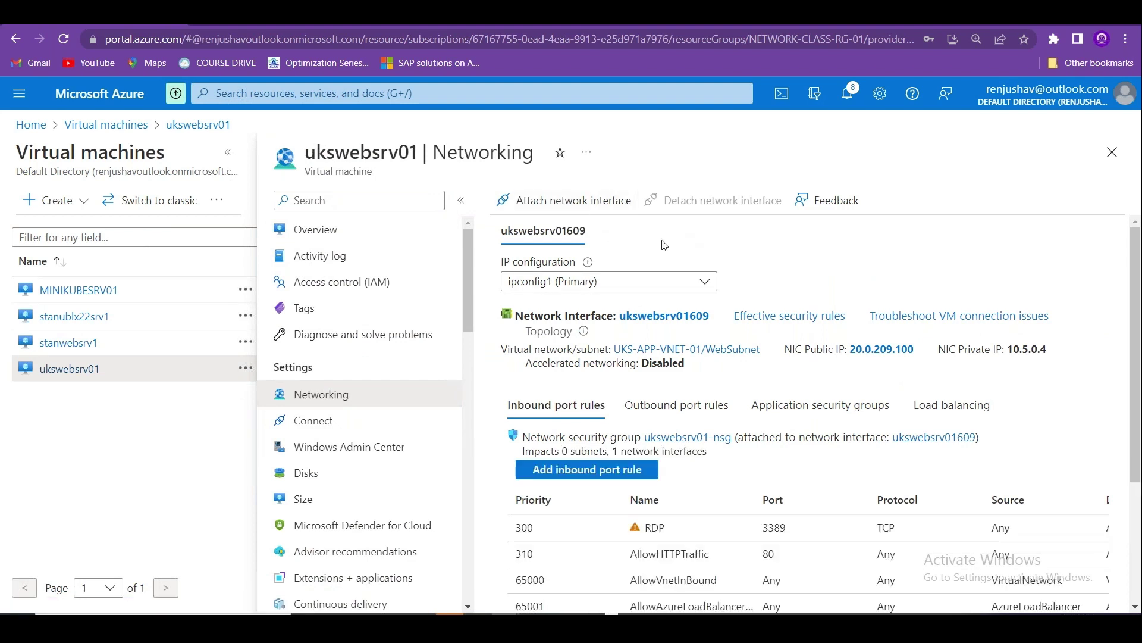
click(590, 201)
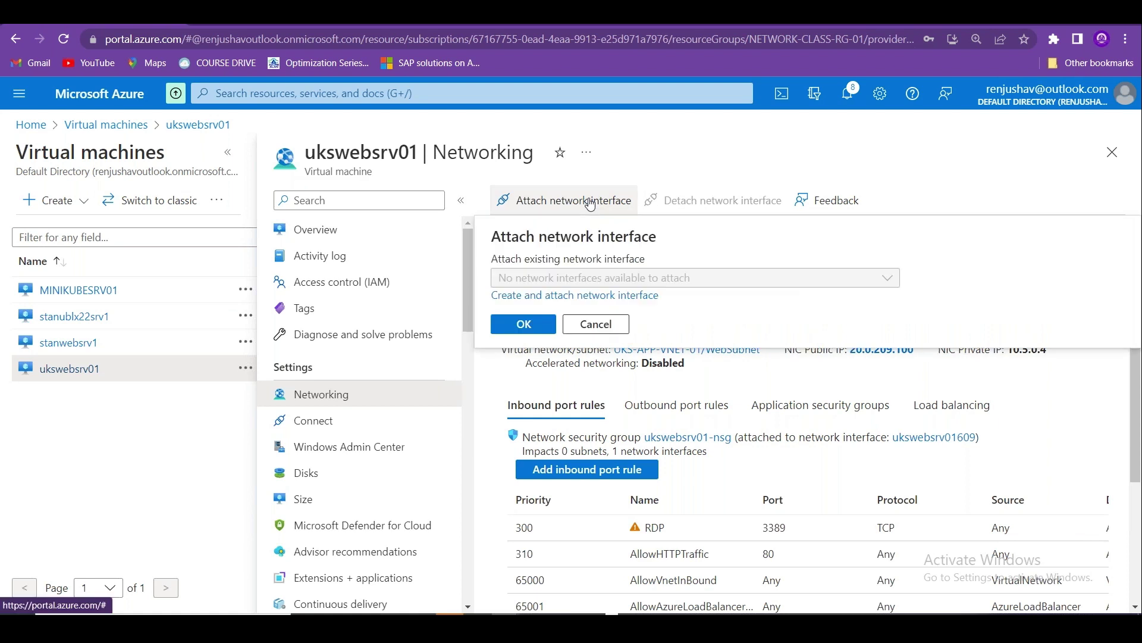
click(594, 293)
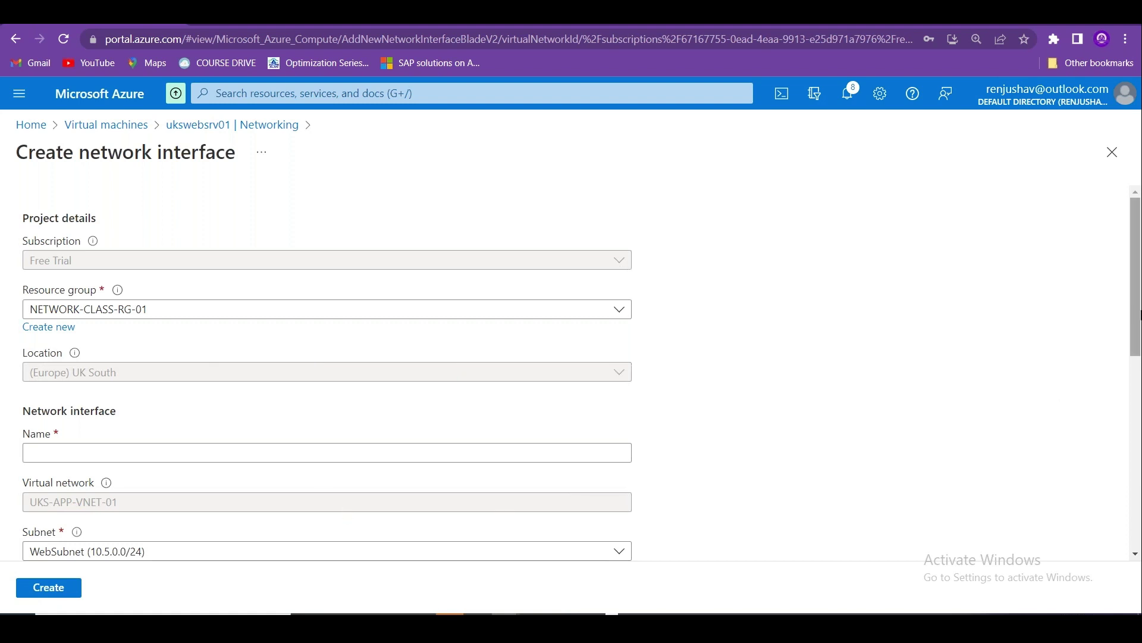
Check the Subnet dropdown, leave it on WebSubnet, and go back to the virtual machines list.
scroll(1138, 306, down, 2)
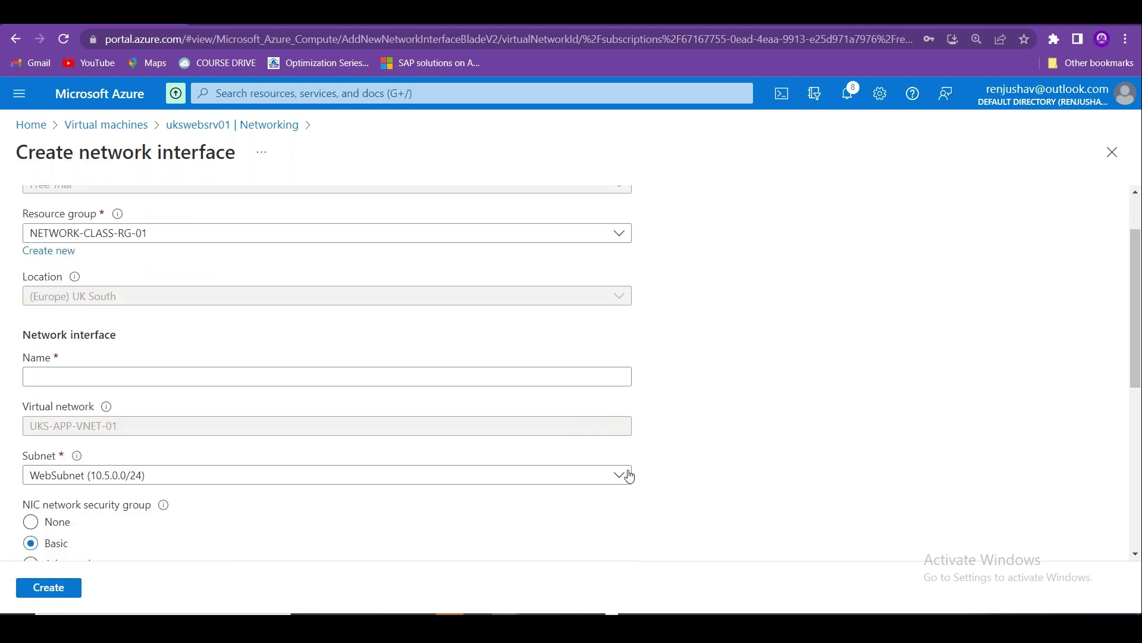
click(627, 475)
click(497, 506)
click(125, 126)
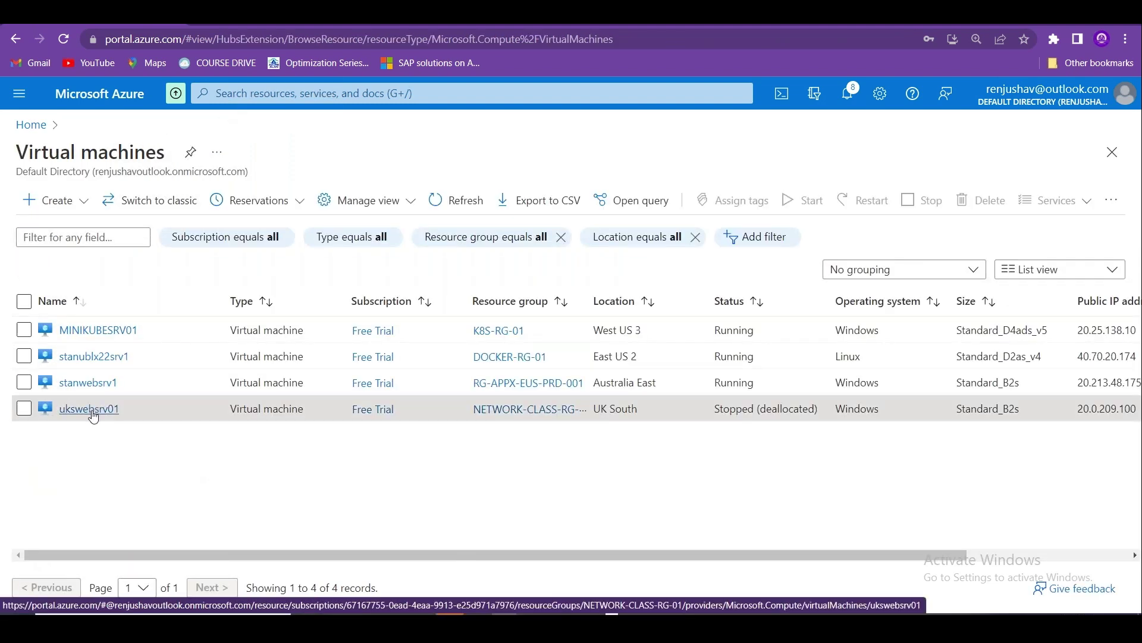
Go to ukswebsrv01's Networking page and open its network interface ukswebsrv01609.
click(89, 409)
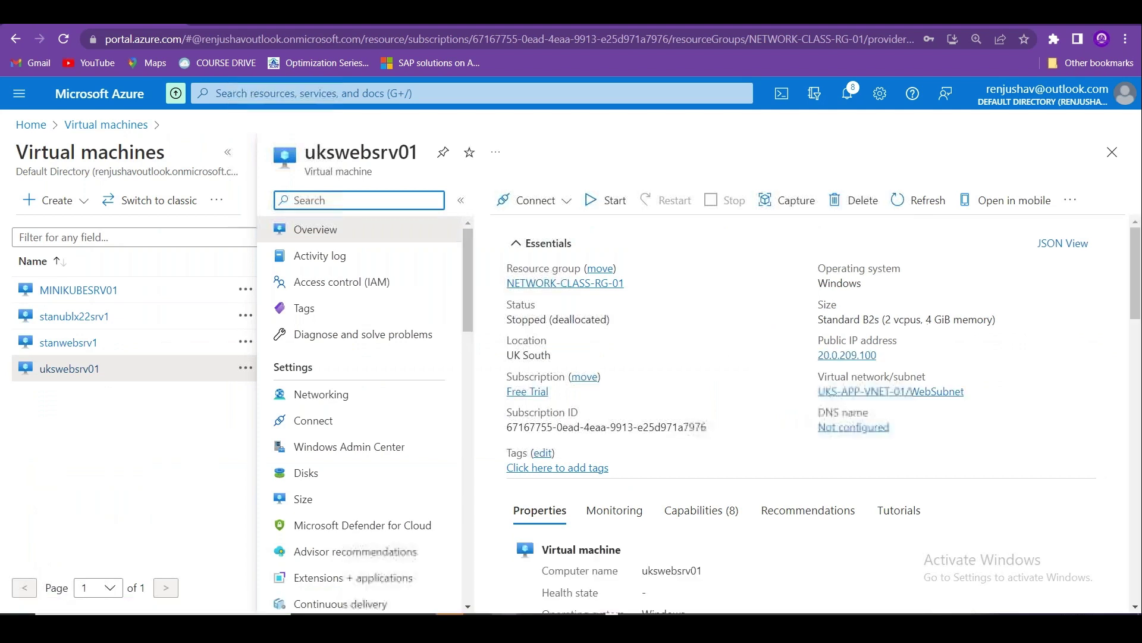
click(351, 403)
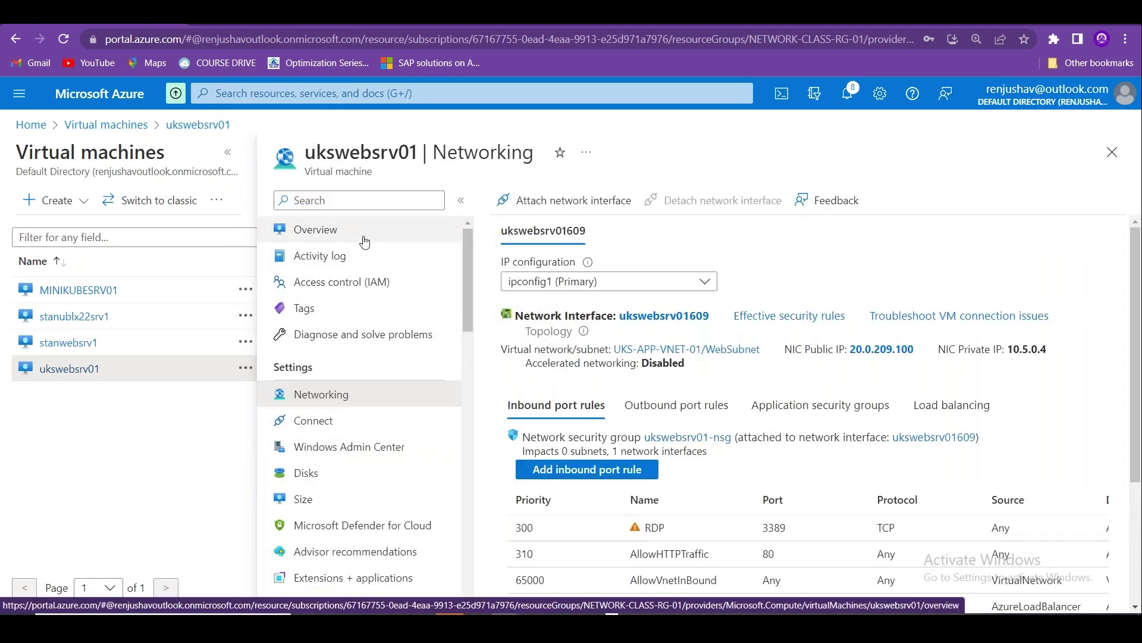
click(670, 316)
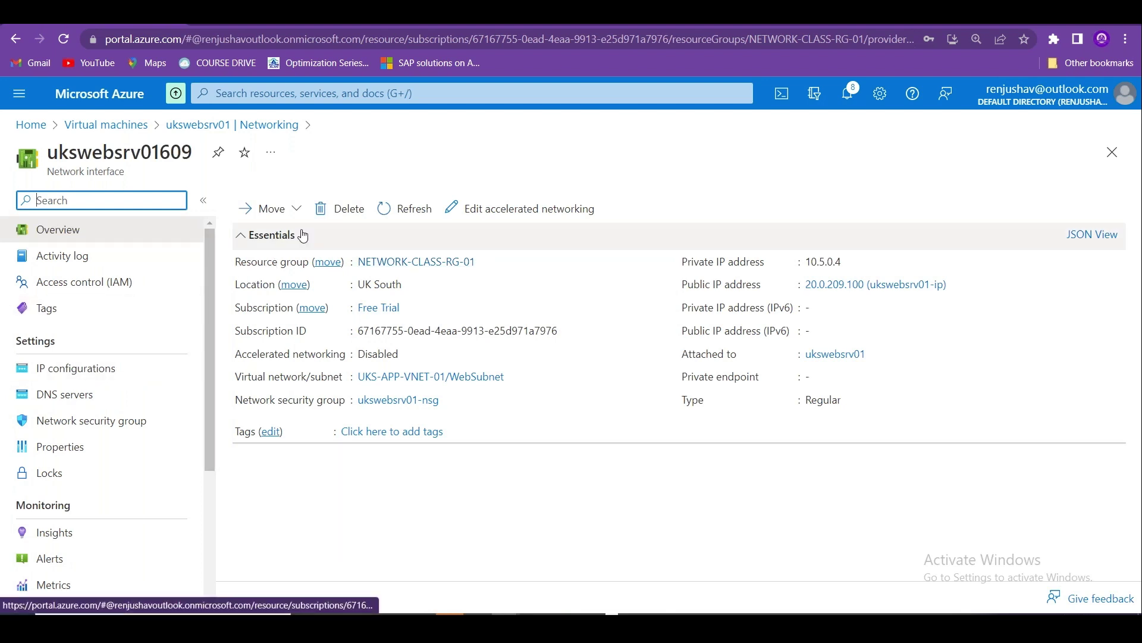
Attempt to delete network interface ukswebsrv01609 and dismiss the failure error.
click(337, 209)
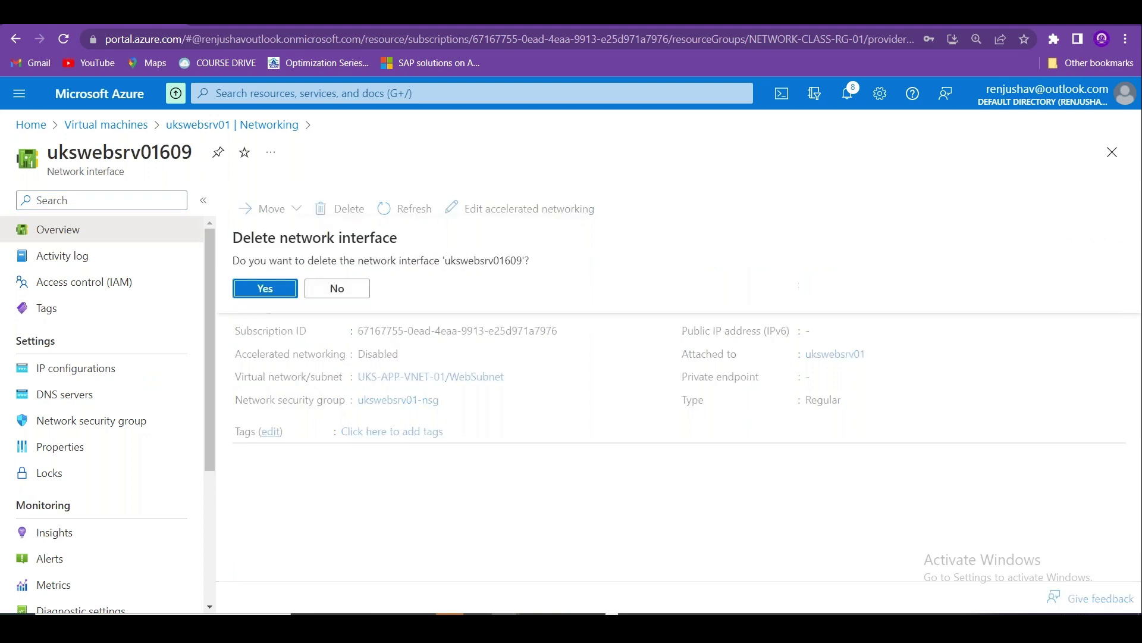
click(265, 289)
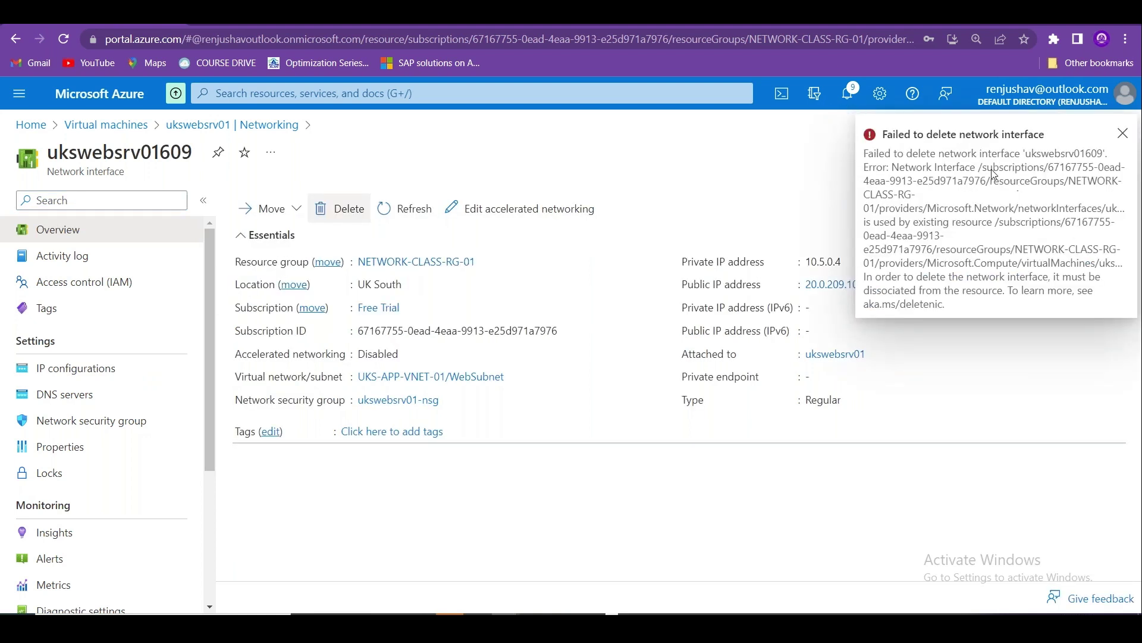
click(1121, 134)
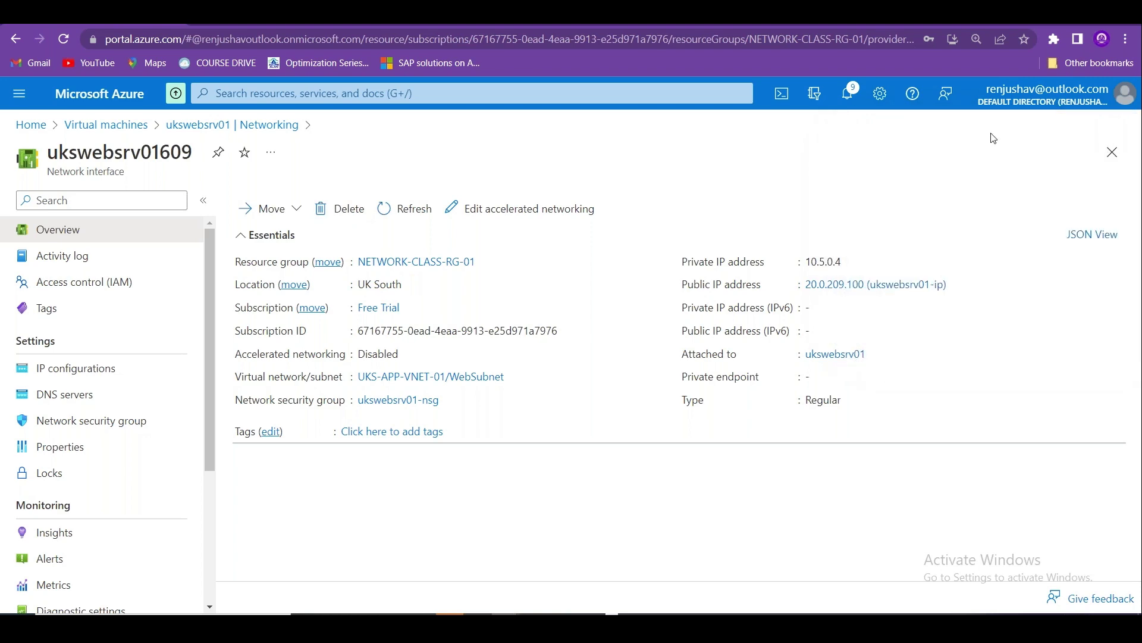
Navigate via Home and Virtual networks to the UKS-APP-VNET-01 virtual network.
click(128, 129)
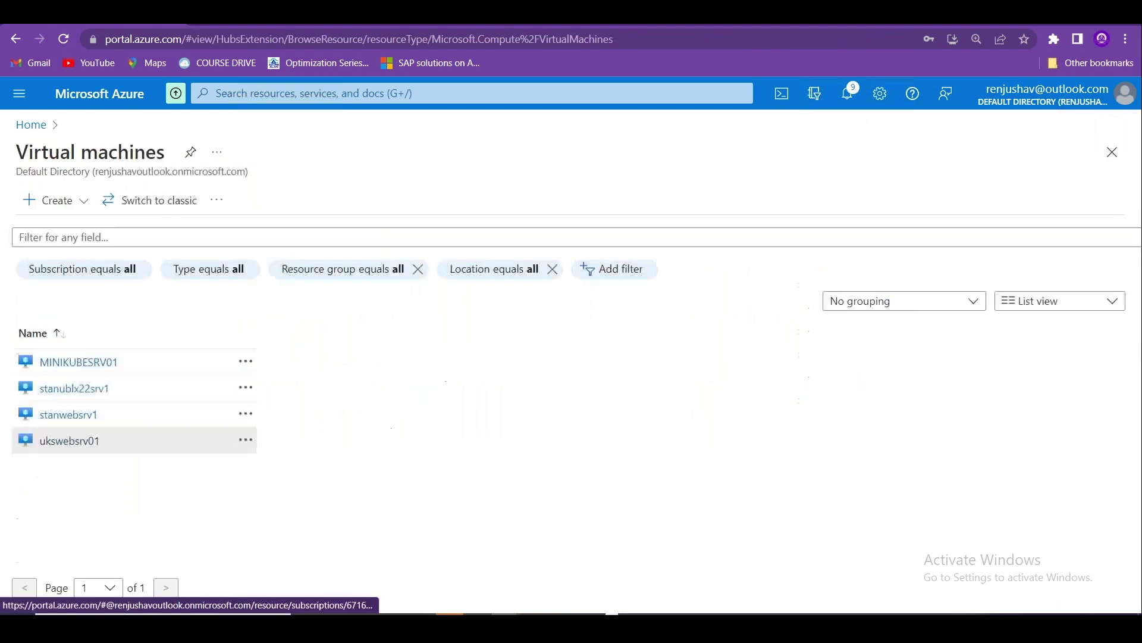
click(102, 413)
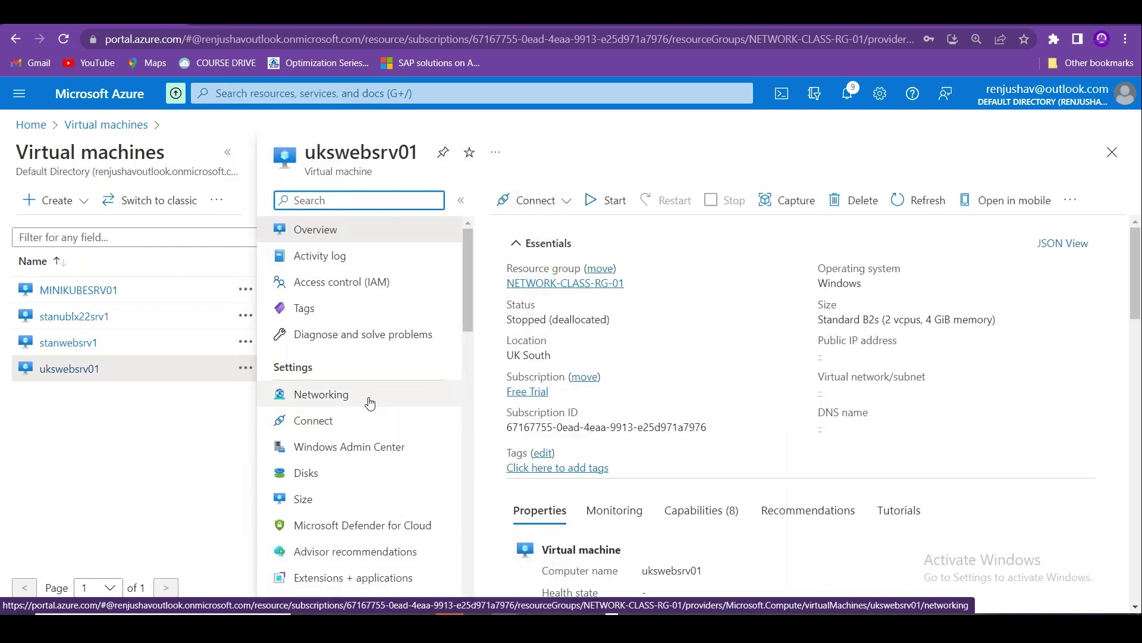
click(34, 125)
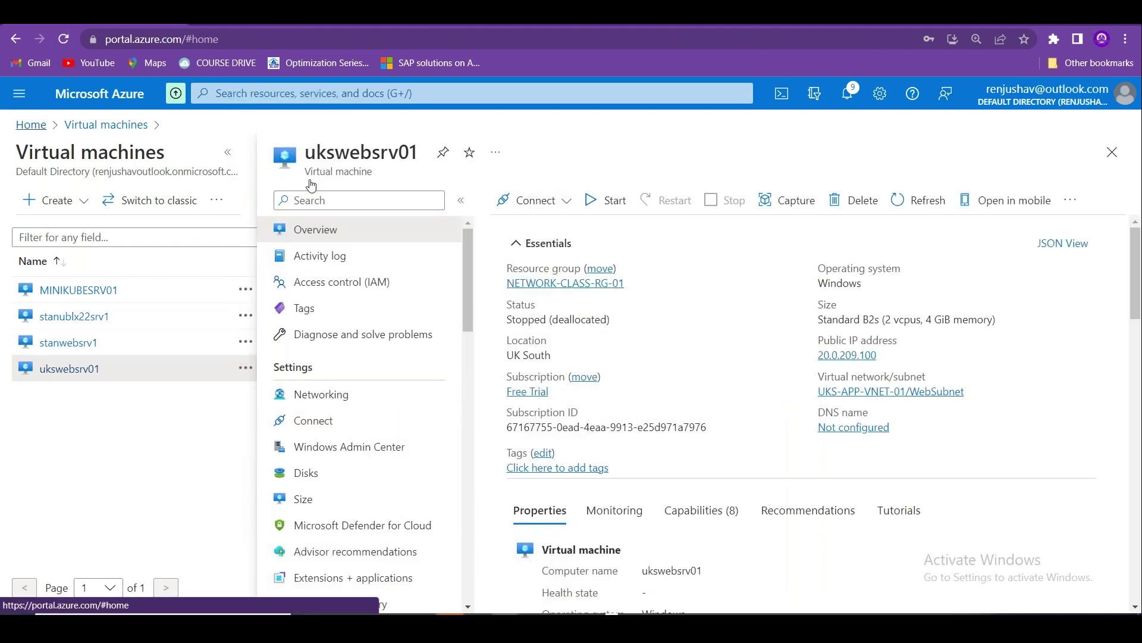
click(336, 210)
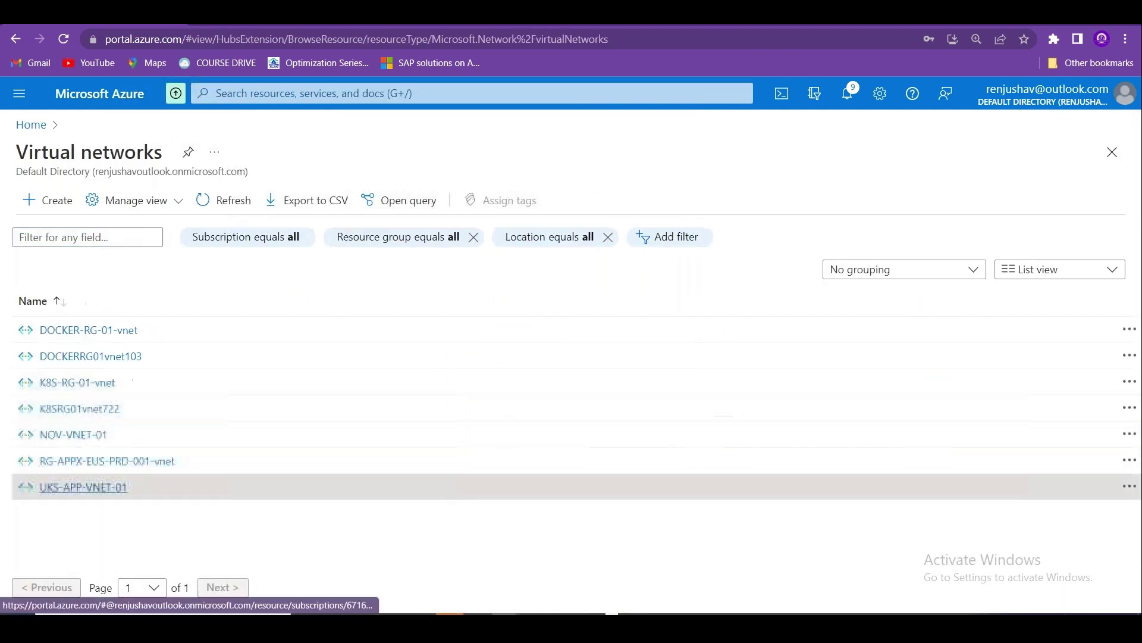
click(111, 485)
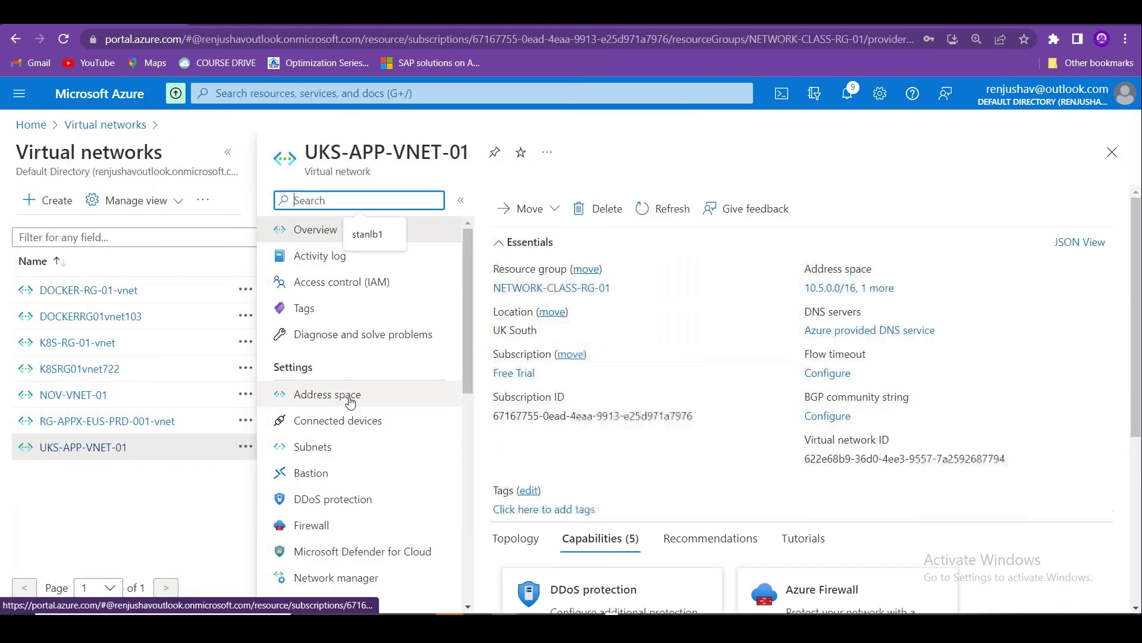
Add subnet WebSubnet2 with range 10.5.1.0/24 and no network security group.
click(359, 447)
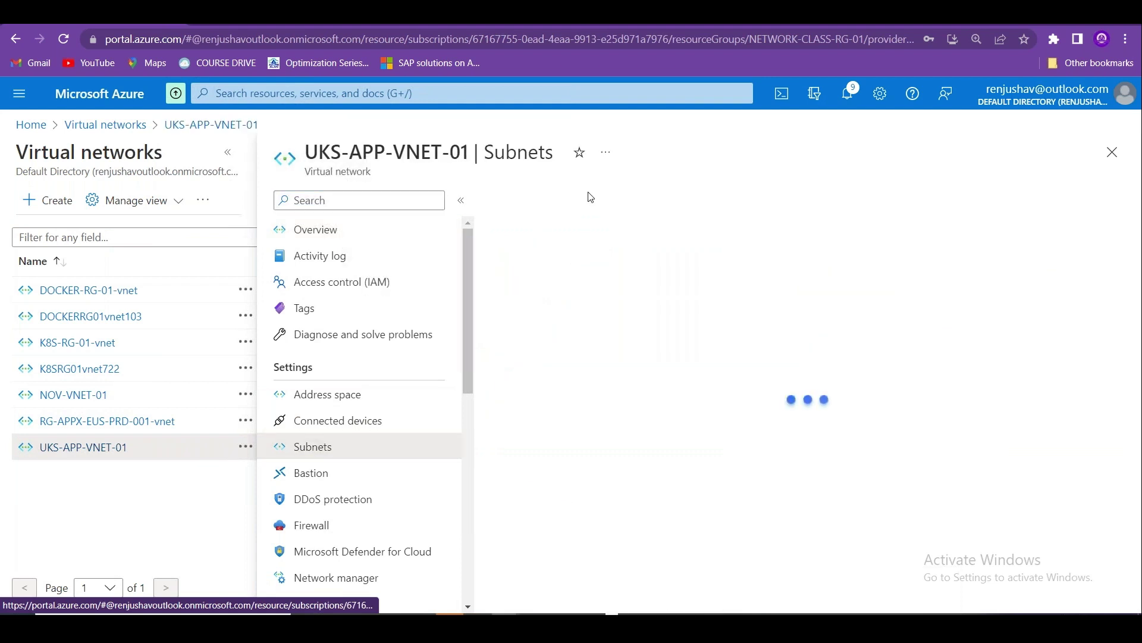
click(525, 201)
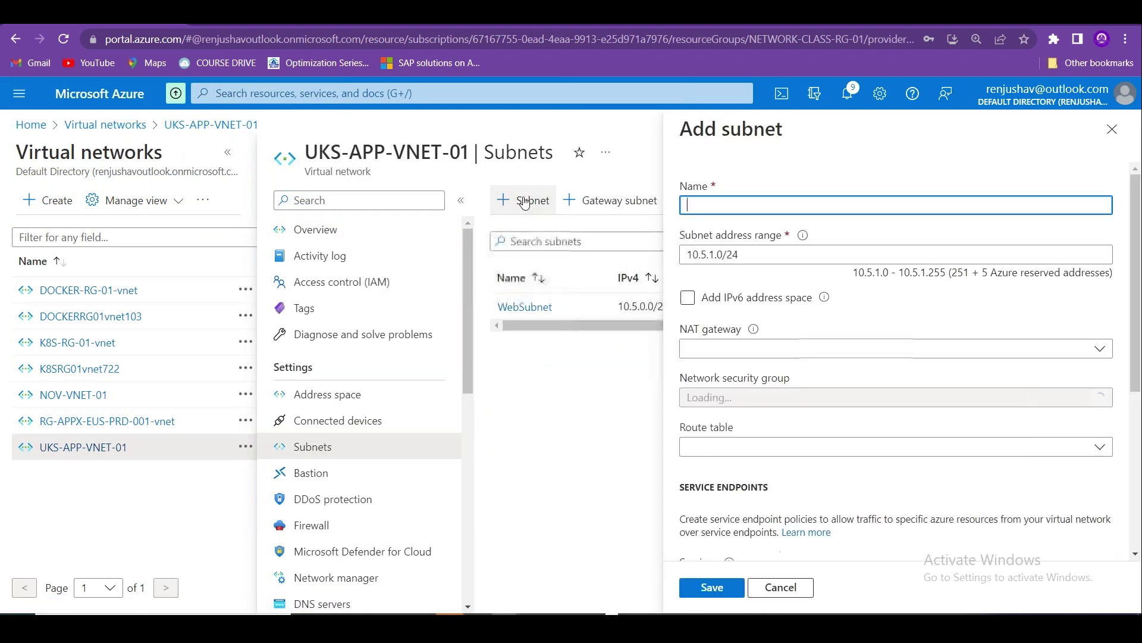
text(WebSubnet2)
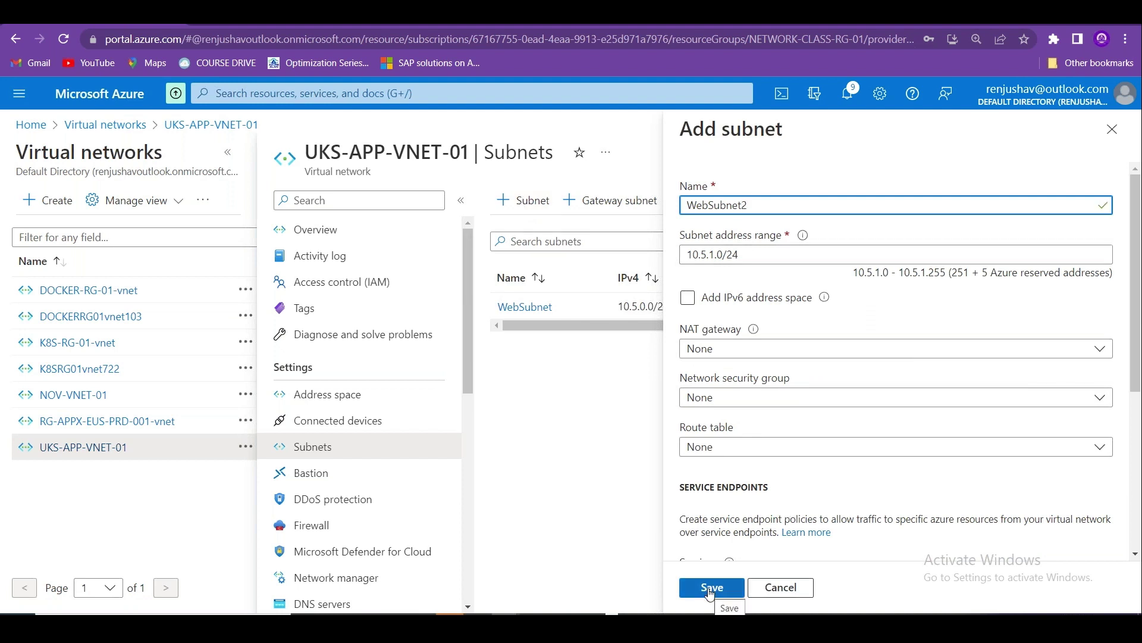
drag(1137, 369, 1139, 540)
scroll(853, 400, up, 5)
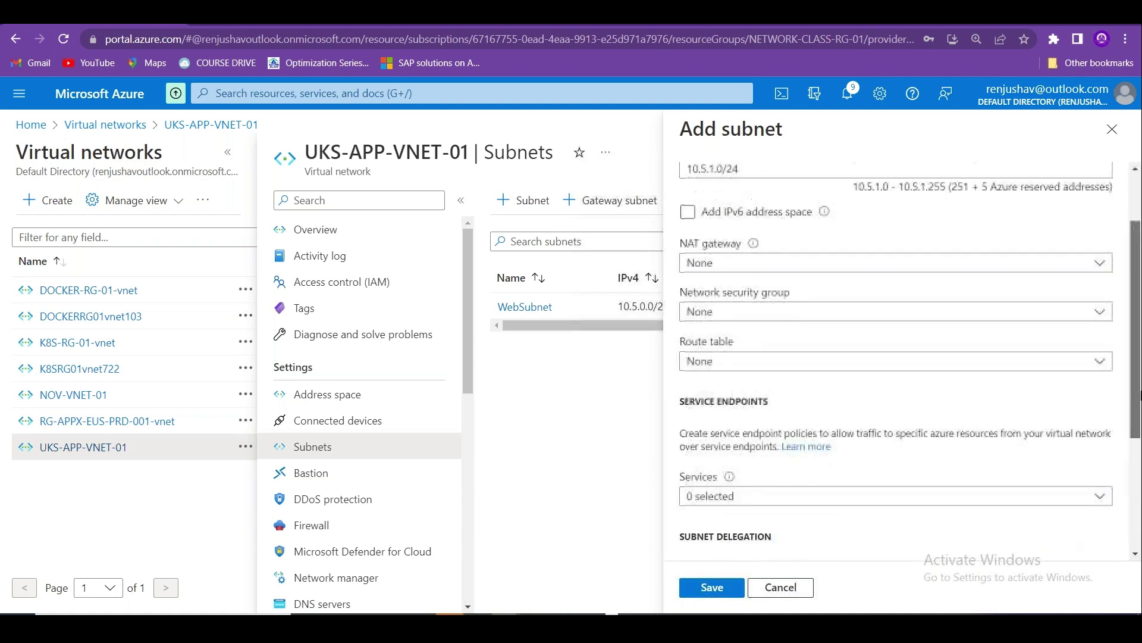
click(853, 398)
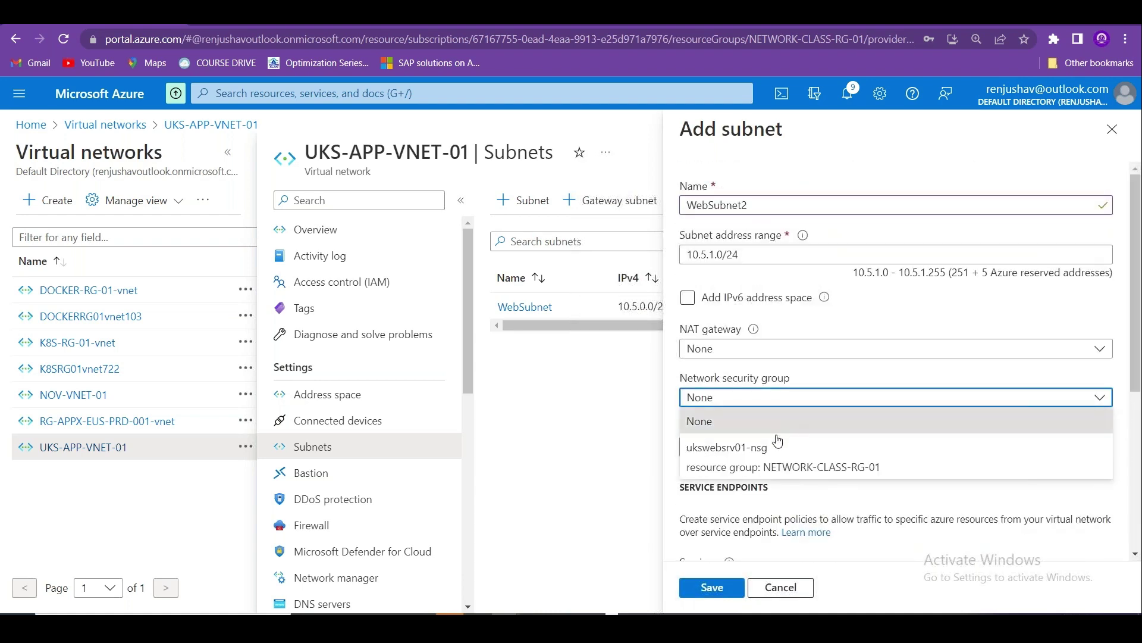
click(956, 154)
click(698, 589)
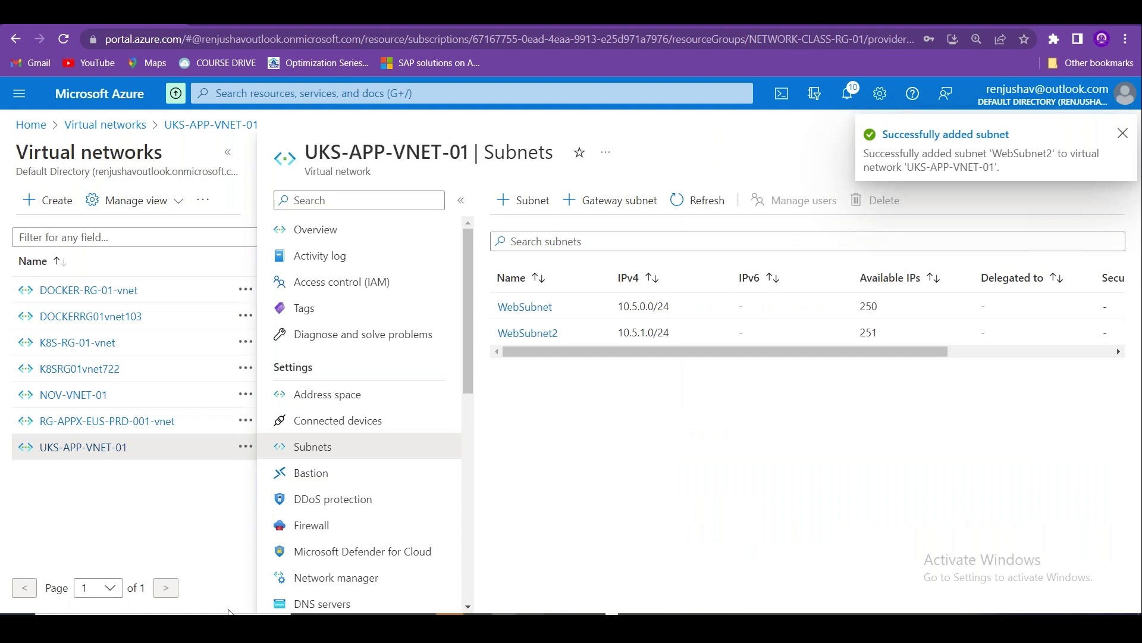
click(31, 124)
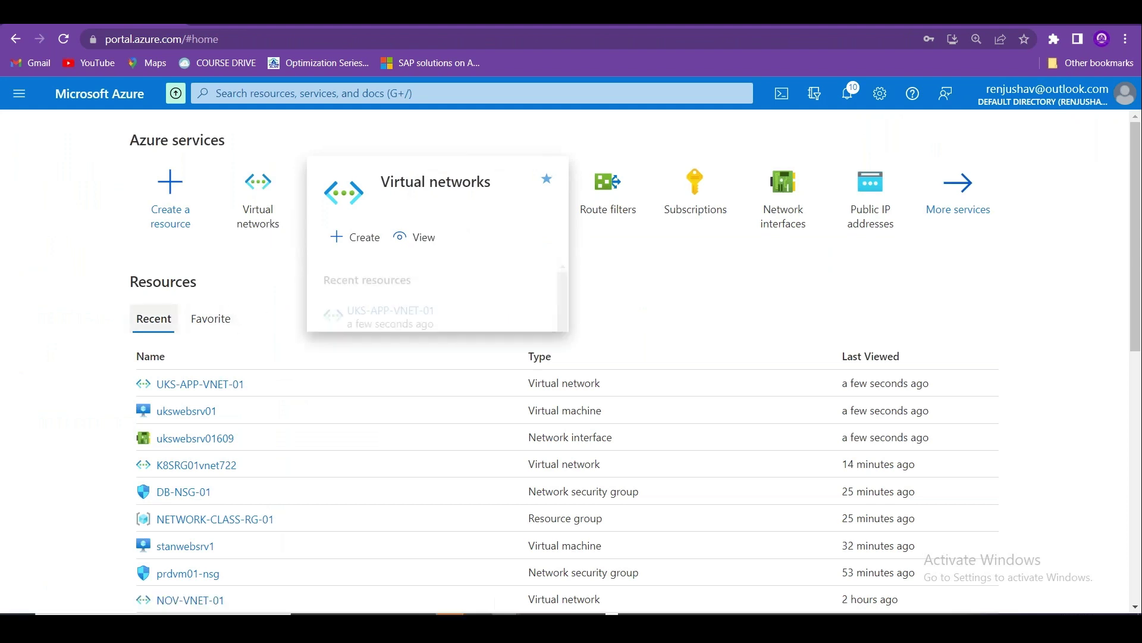
Start creating and attaching a new network interface from ukswebsrv01's Networking page.
click(356, 193)
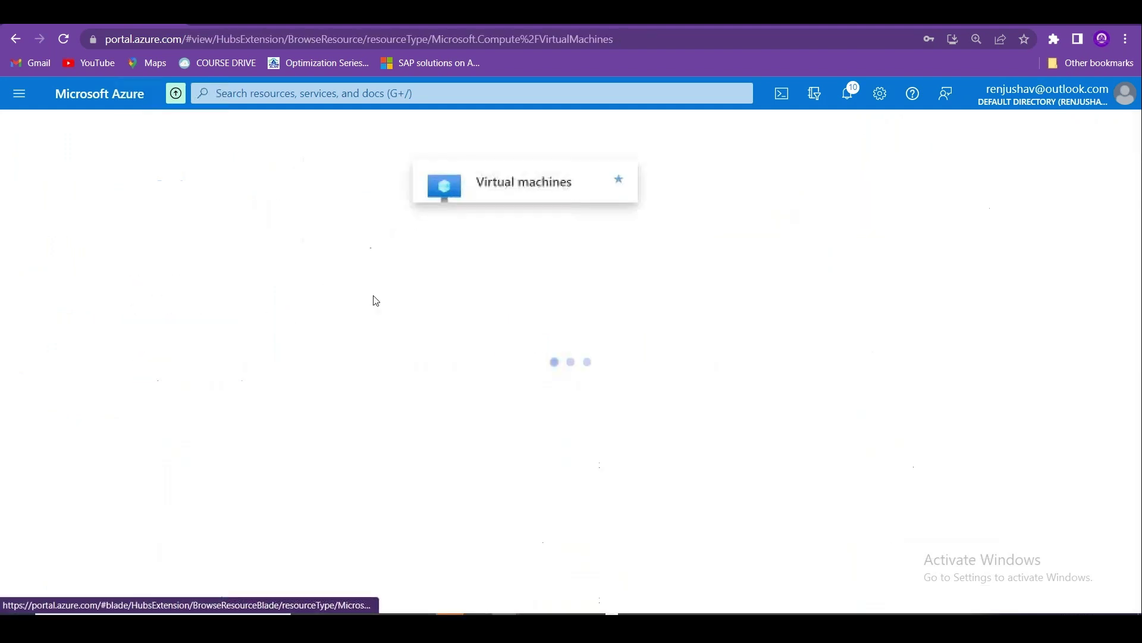
click(103, 404)
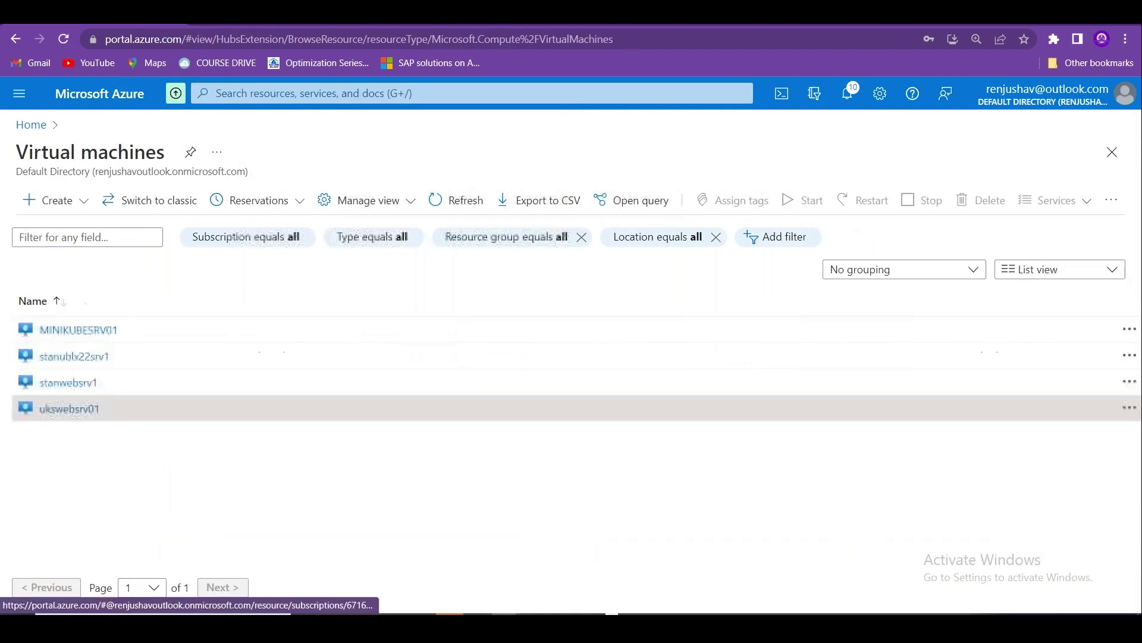
click(408, 394)
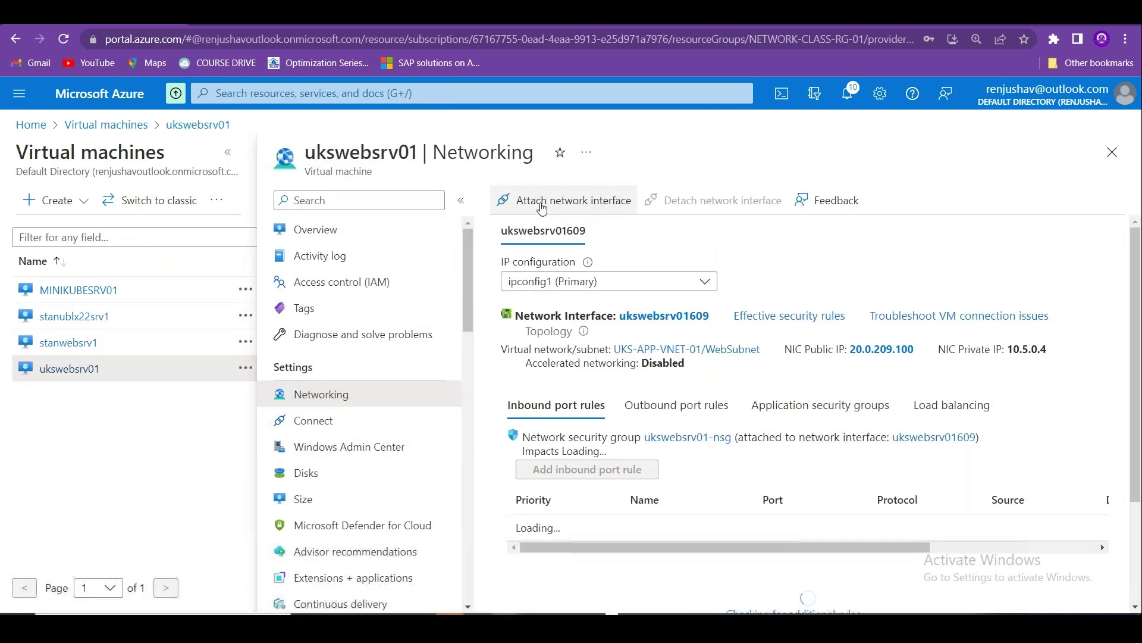
click(616, 208)
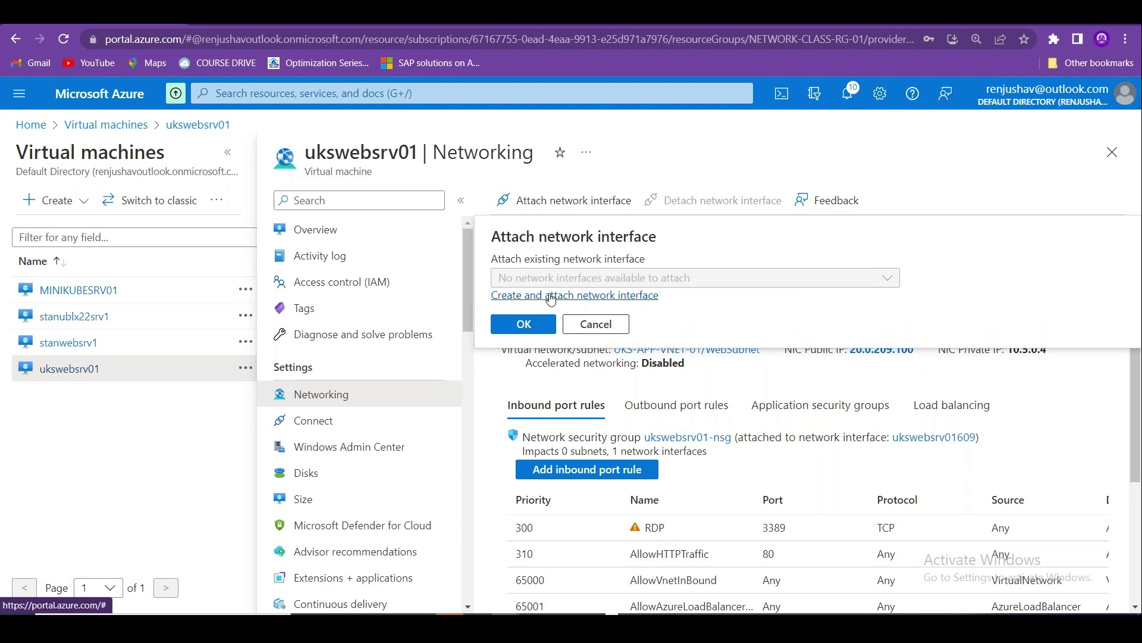
click(551, 296)
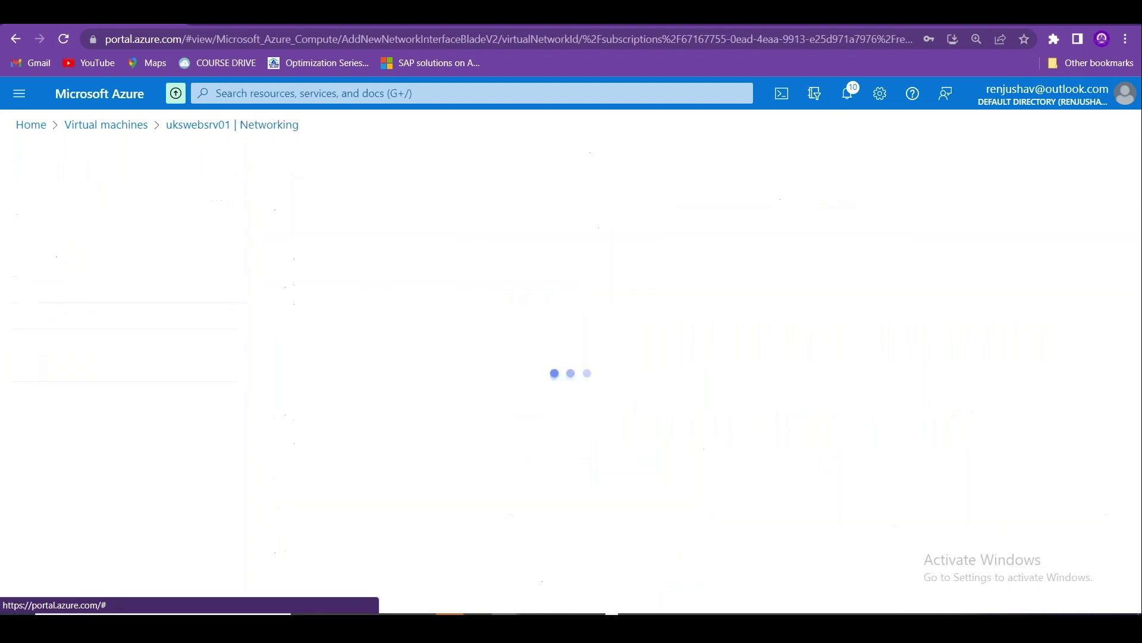
Name the new interface webnic02, place it on WebSubnet2 (10.5.1.0/24), and create it.
click(135, 452)
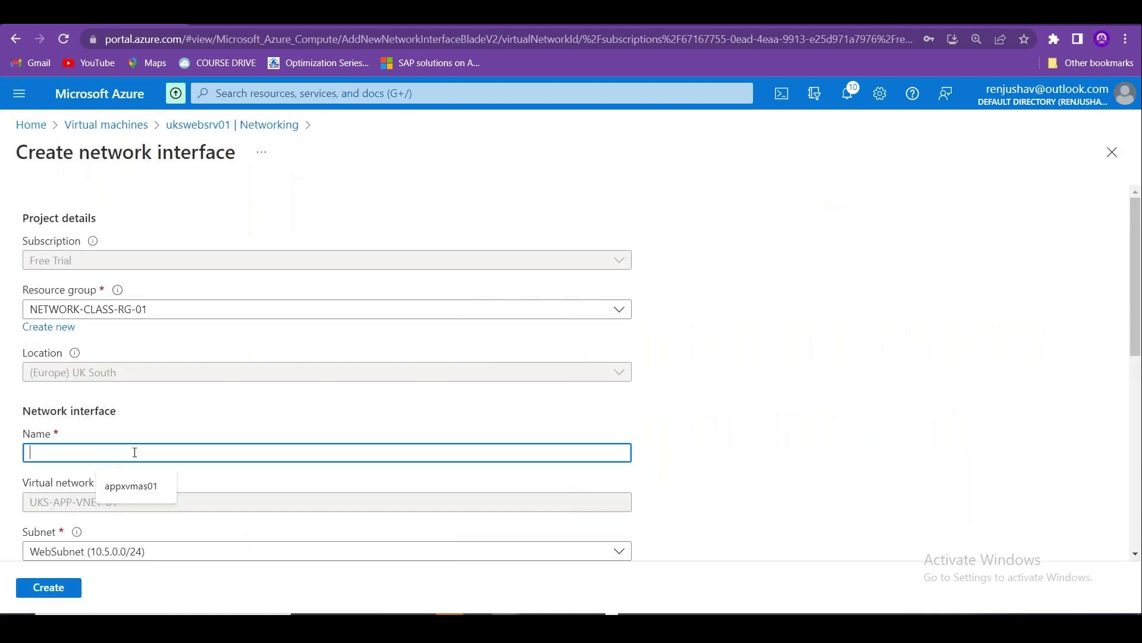
text(webnic02)
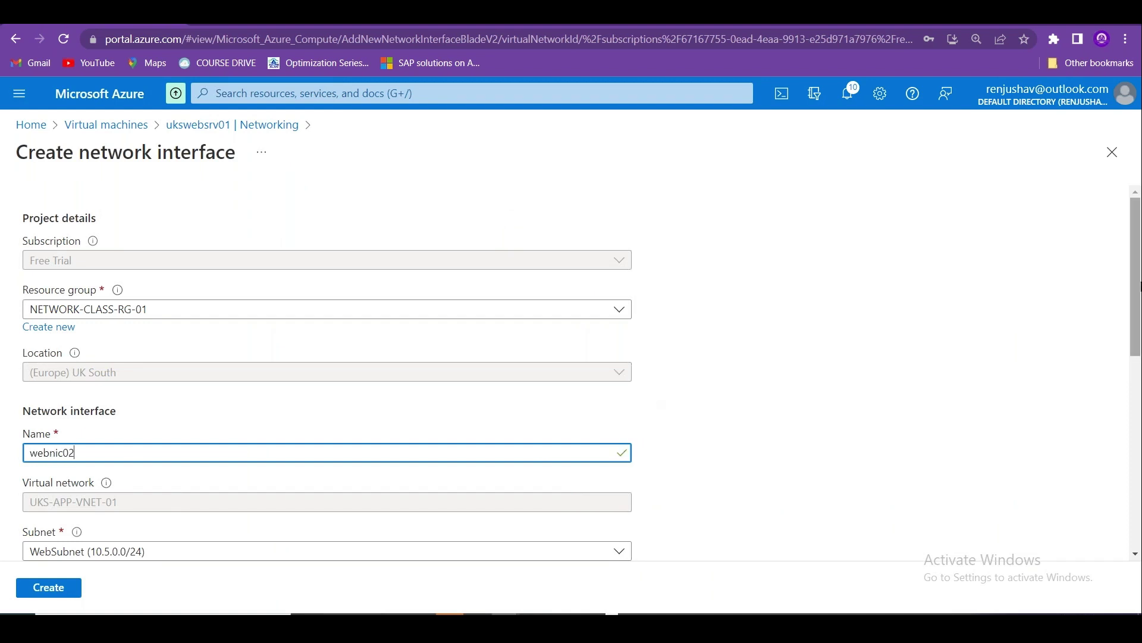
scroll(1138, 295, down, 4)
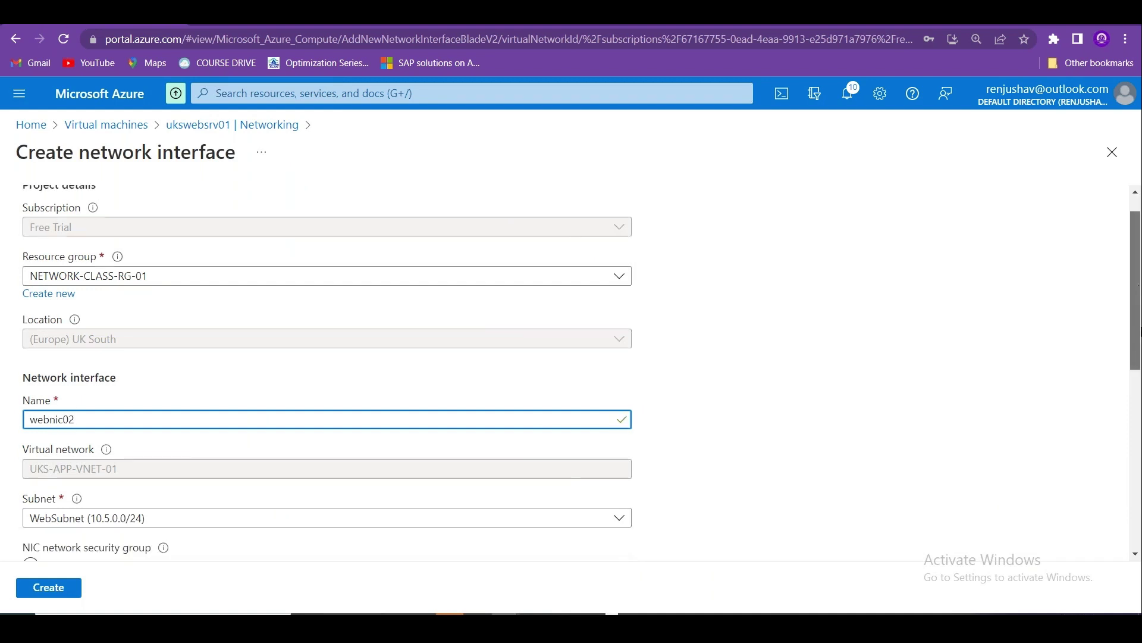
click(446, 298)
click(315, 344)
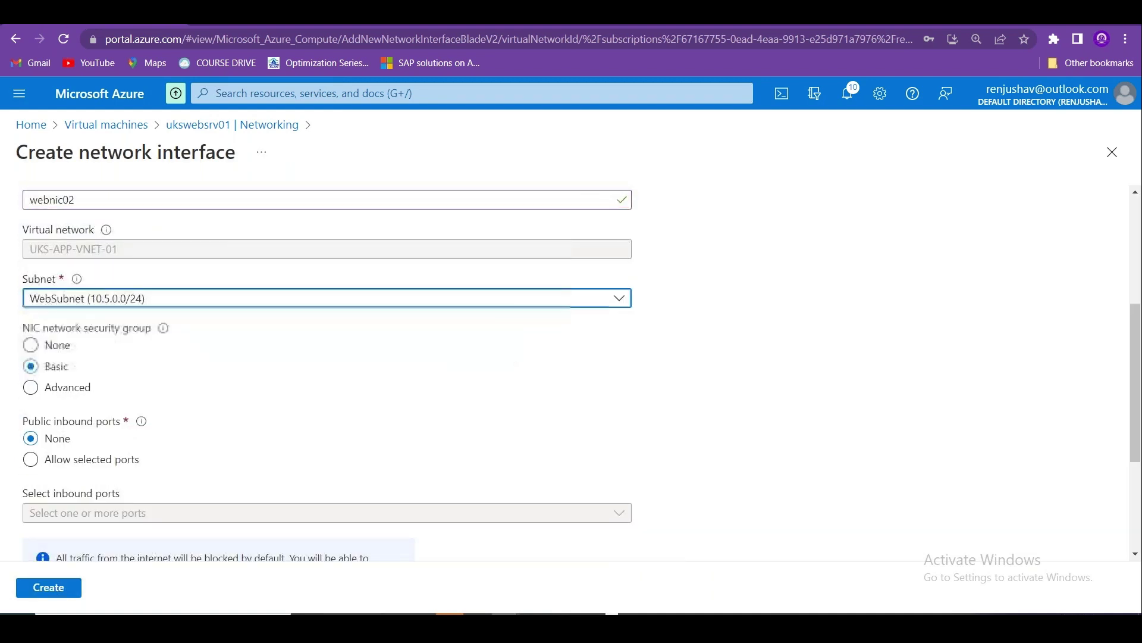
click(69, 586)
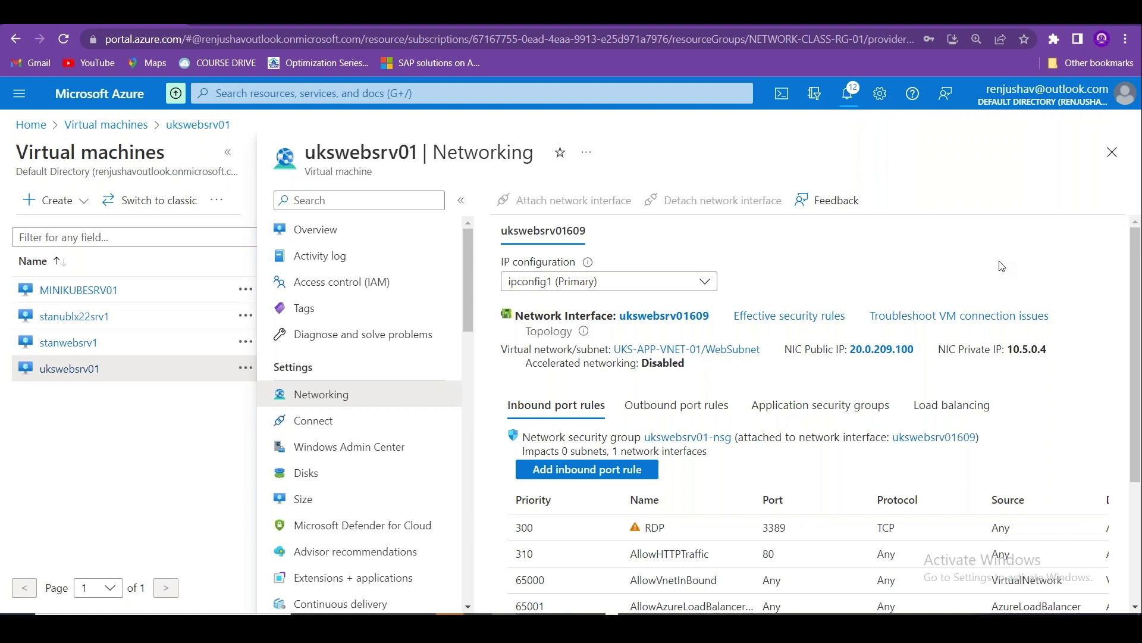
In Excel's NSG sheet, enter 'Physical Firewall' in cell B6.
key(alt+Tab)
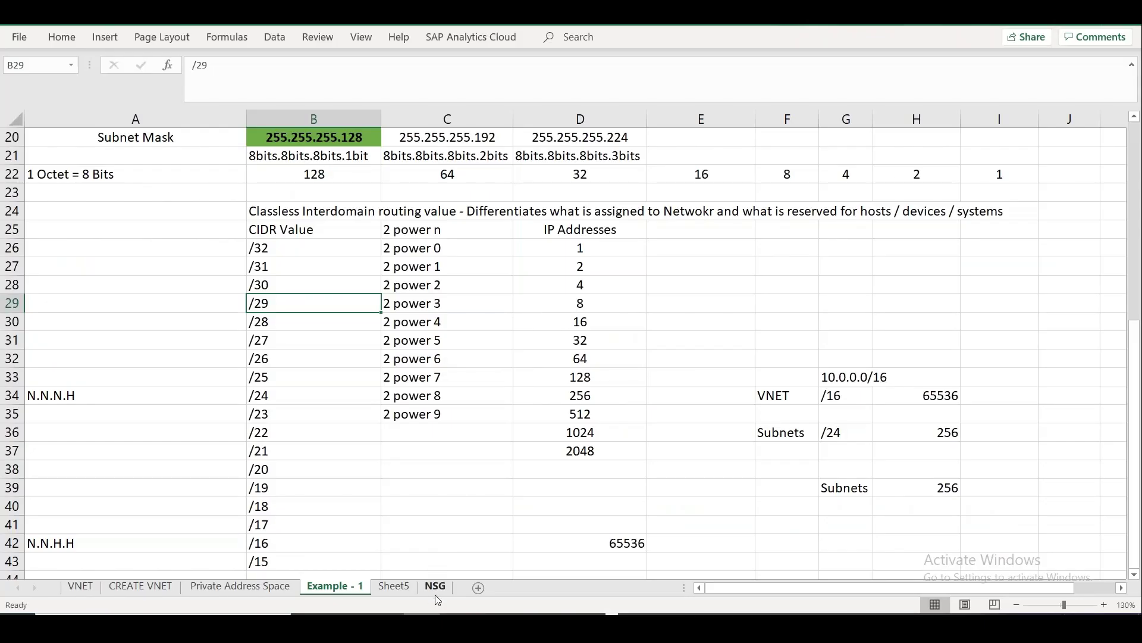
click(435, 586)
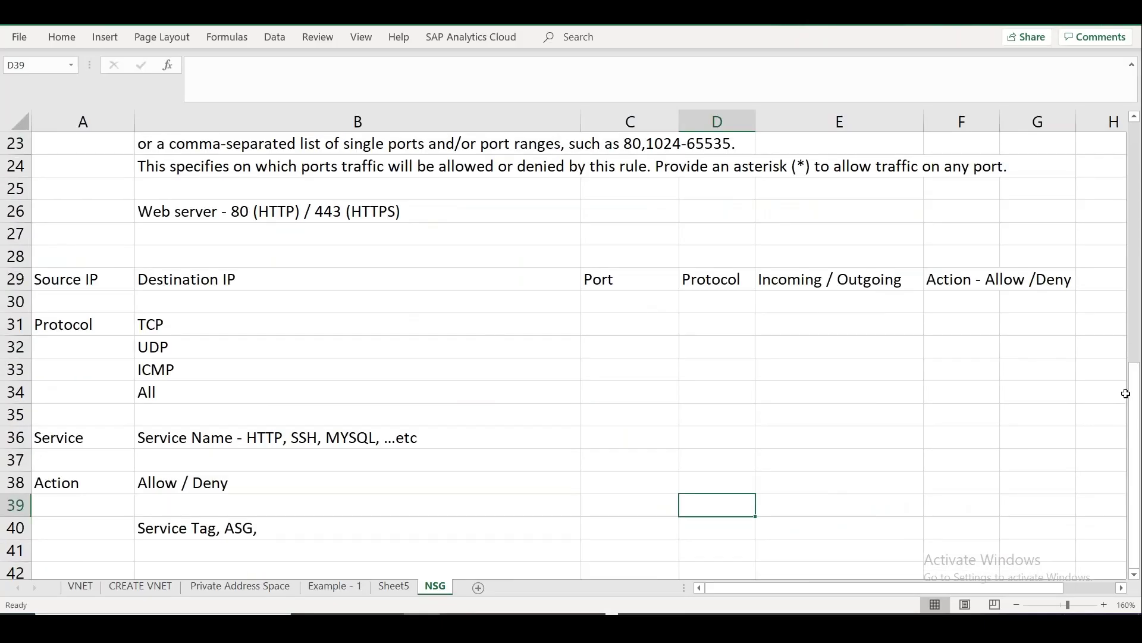
drag(1134, 394, 1137, 119)
click(98, 147)
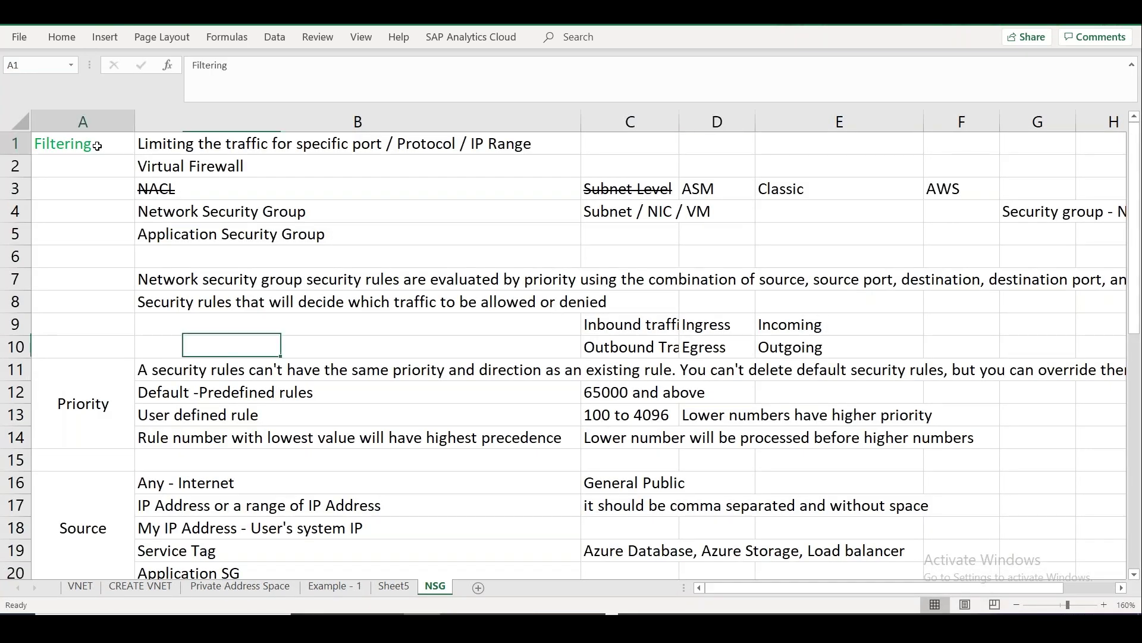
click(240, 170)
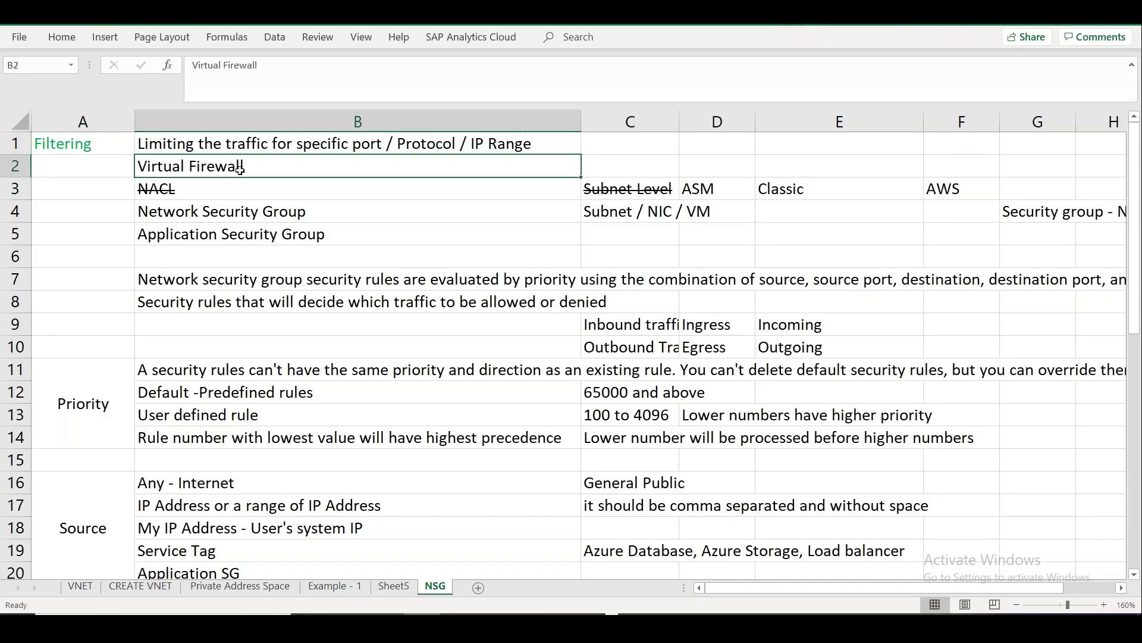
click(244, 260)
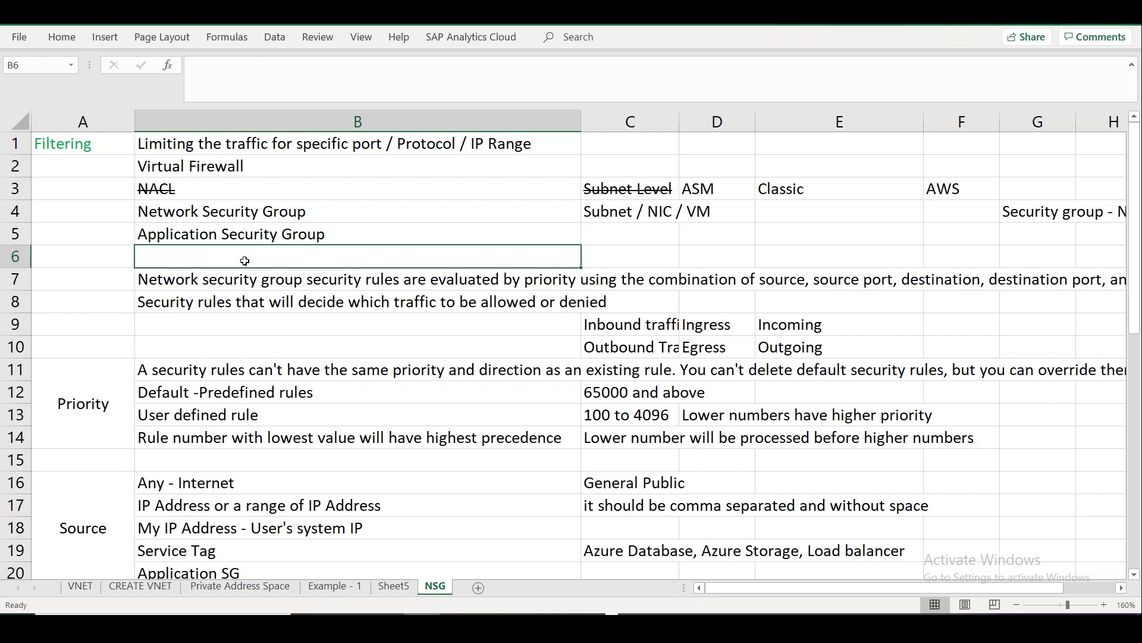
text(Physical )
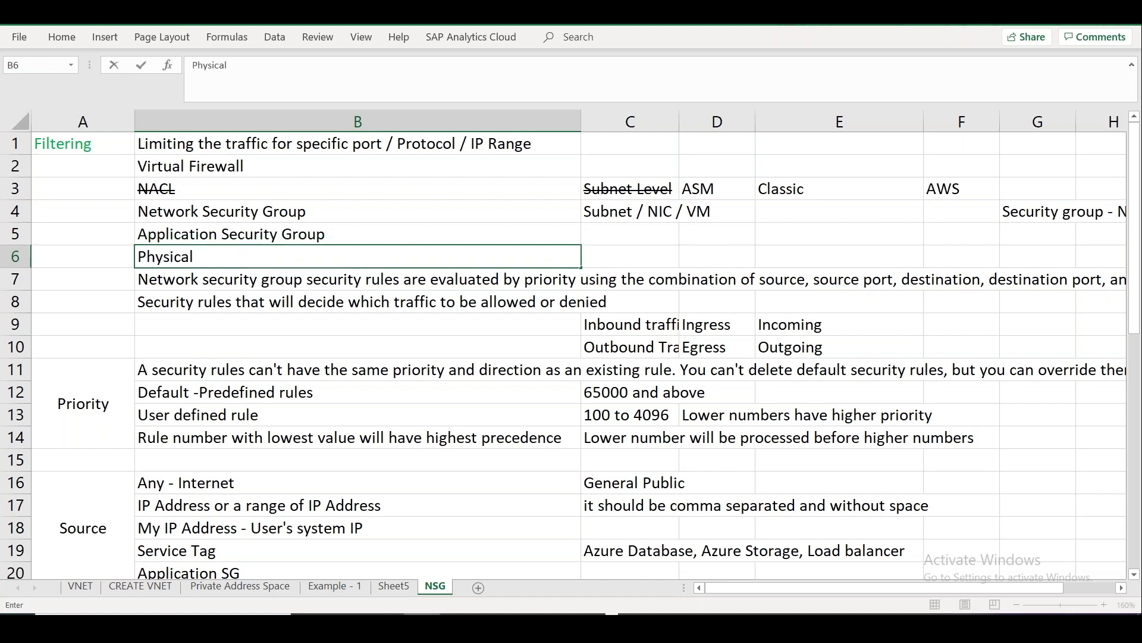
text(Firewall)
click(15, 279)
Insert a row 7 with 'Network Virtual Appliance' in B7 and 'marketplace' in C7.
right_click(16, 280)
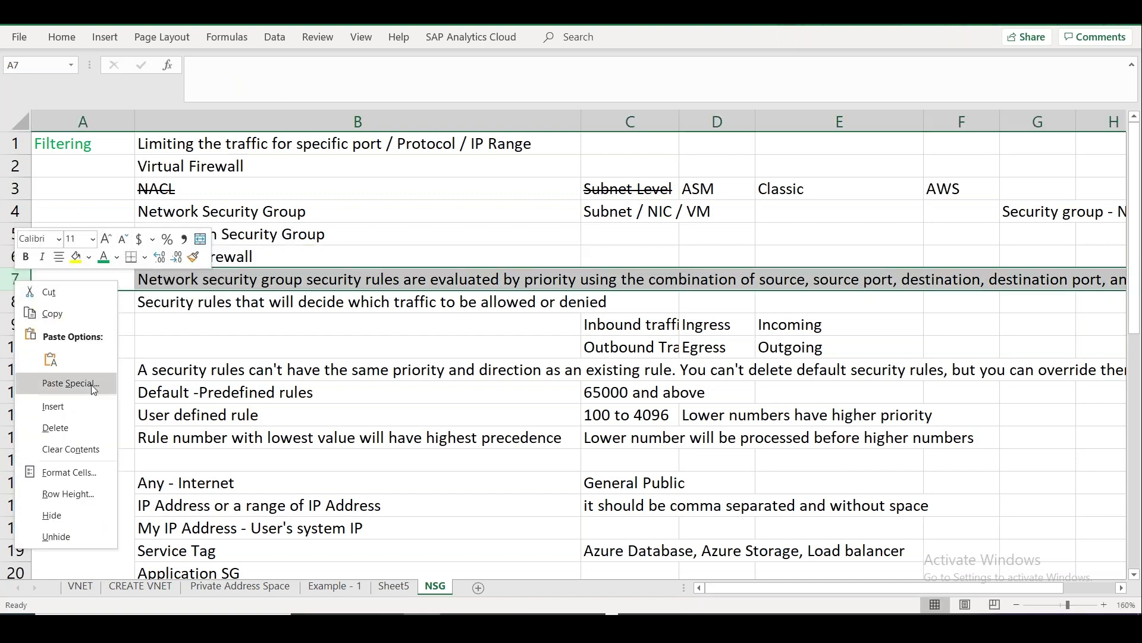
click(52, 406)
click(230, 282)
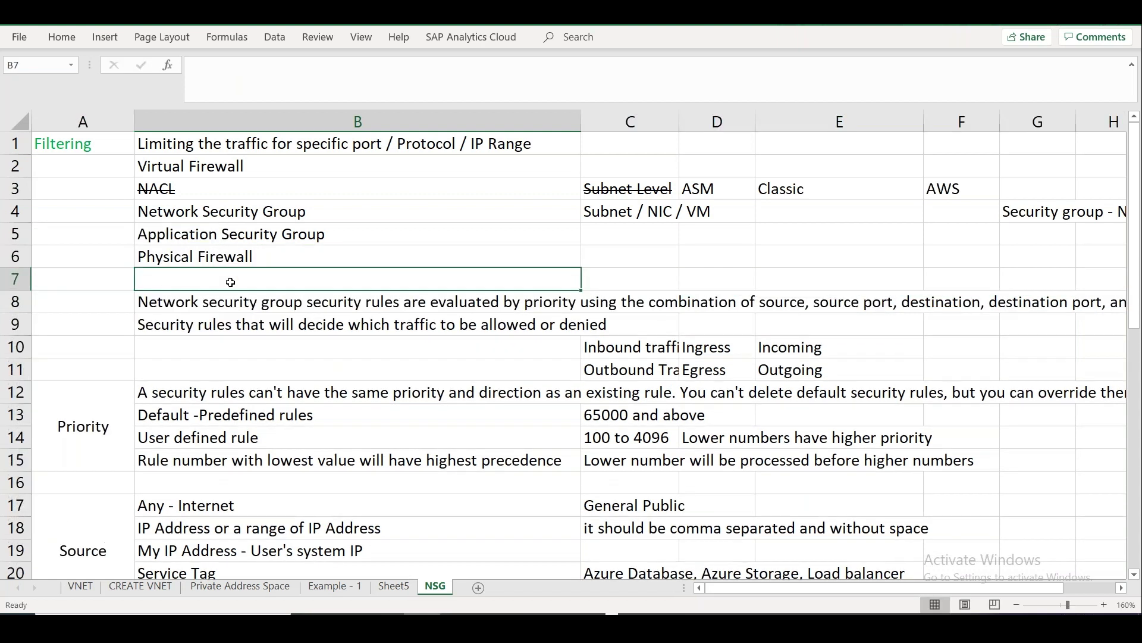
text(Network Virtual A)
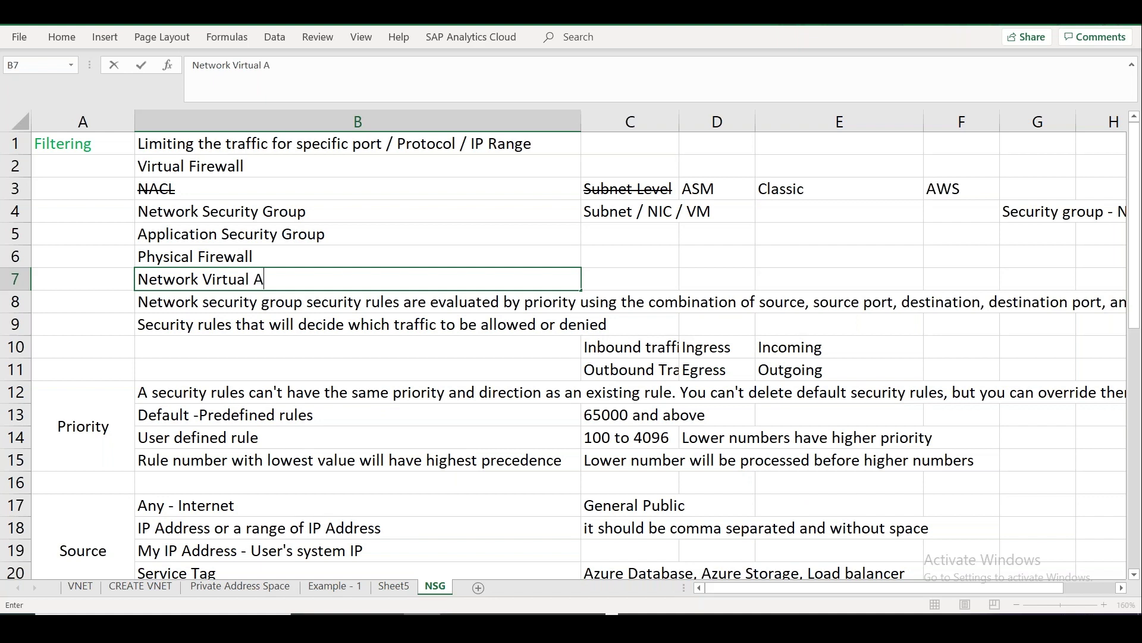
text(ppliance)
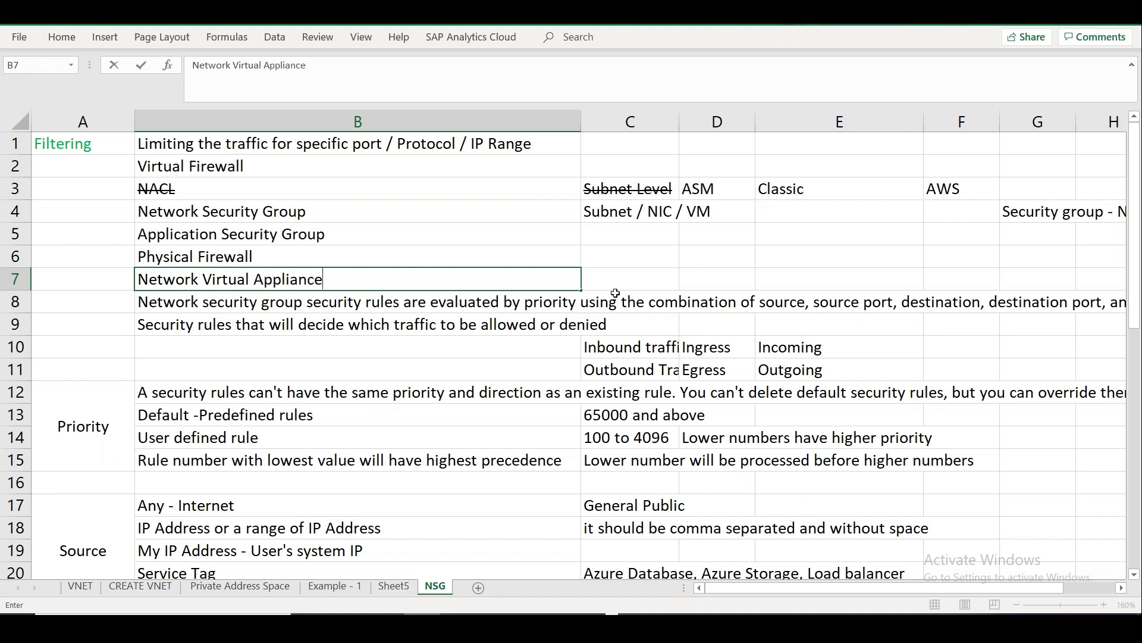
click(630, 286)
text(marketplace)
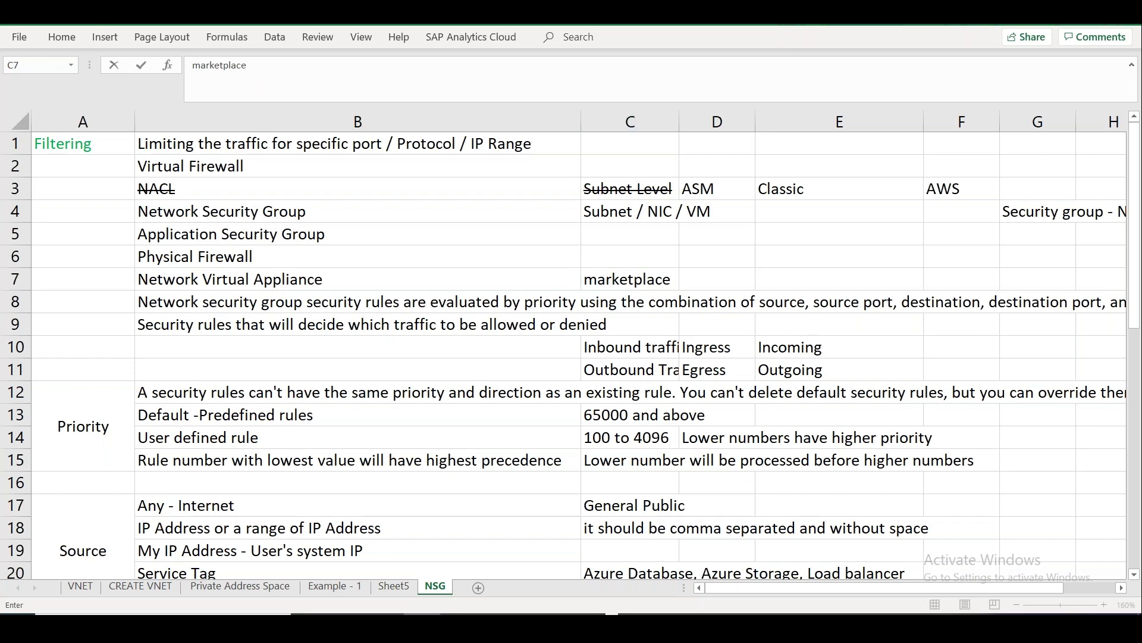
key(alt+Tab)
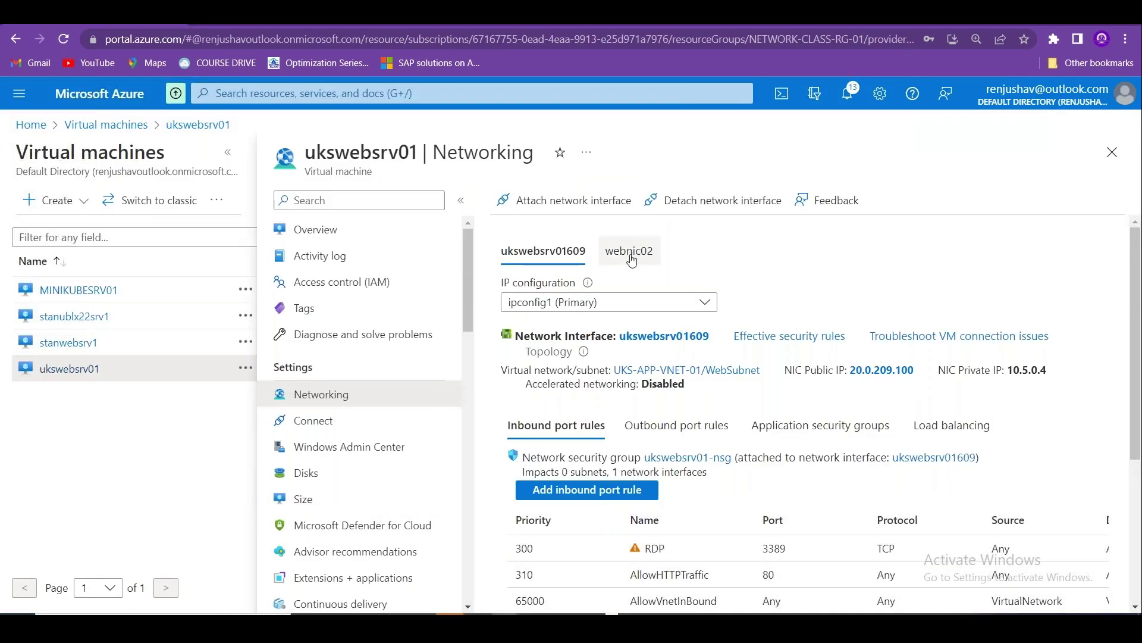
Detach ukswebsrv01609 from ukswebsrv01, leaving webnic02 as its only interface.
click(629, 251)
click(573, 257)
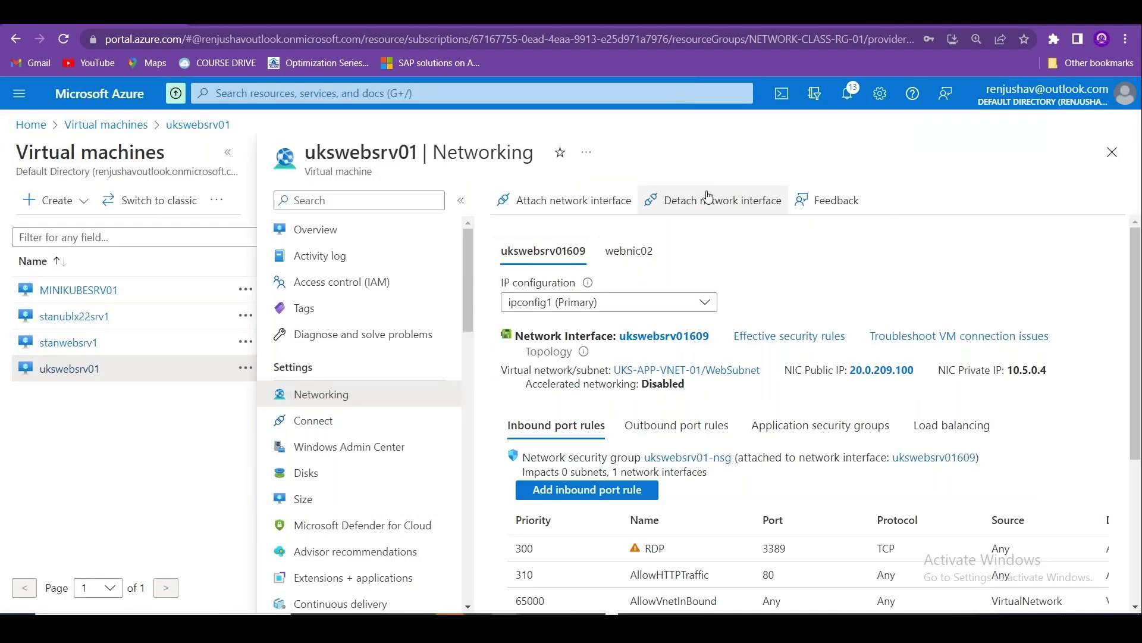
click(696, 203)
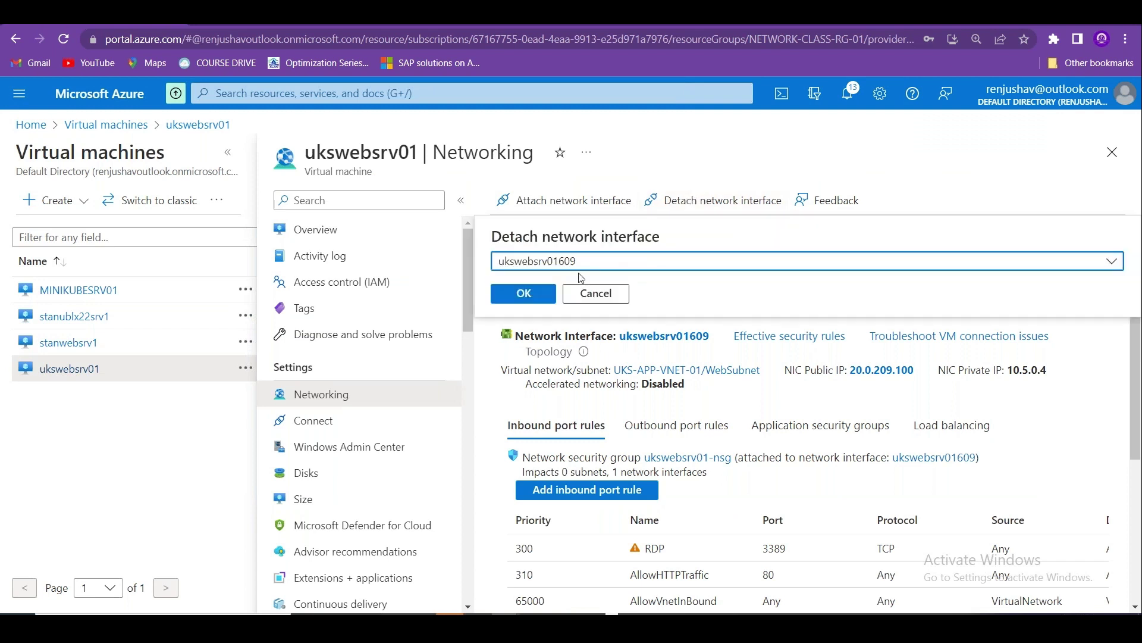
click(534, 295)
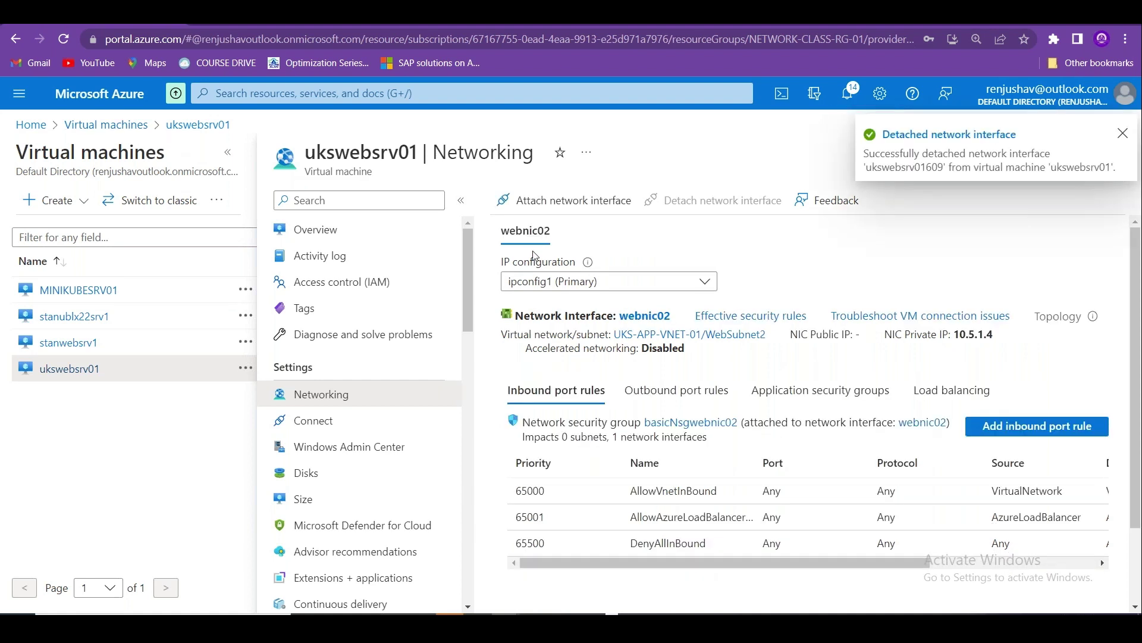
click(261, 97)
Find ukswebsrv01609 under Network interfaces and delete it.
text(network)
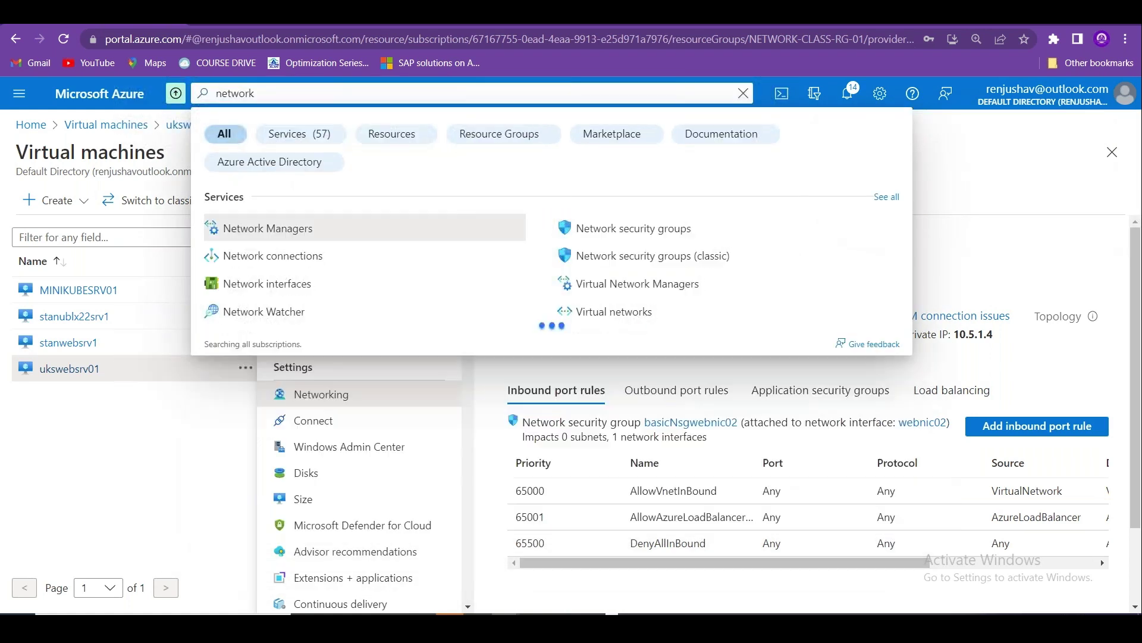
click(267, 283)
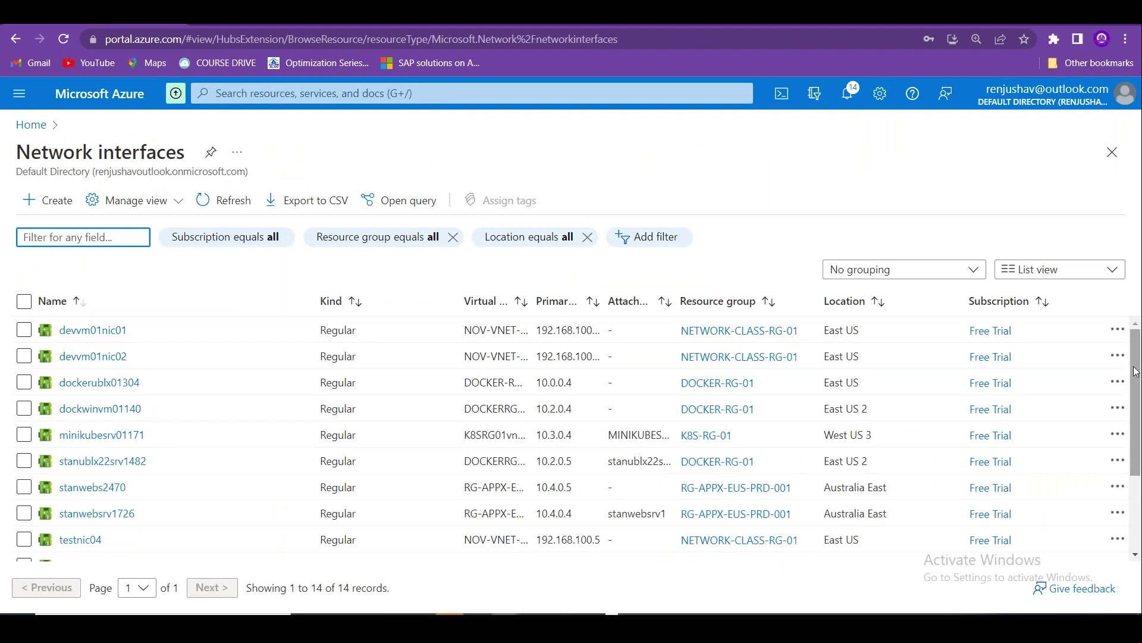
scroll(1137, 372, down, 3)
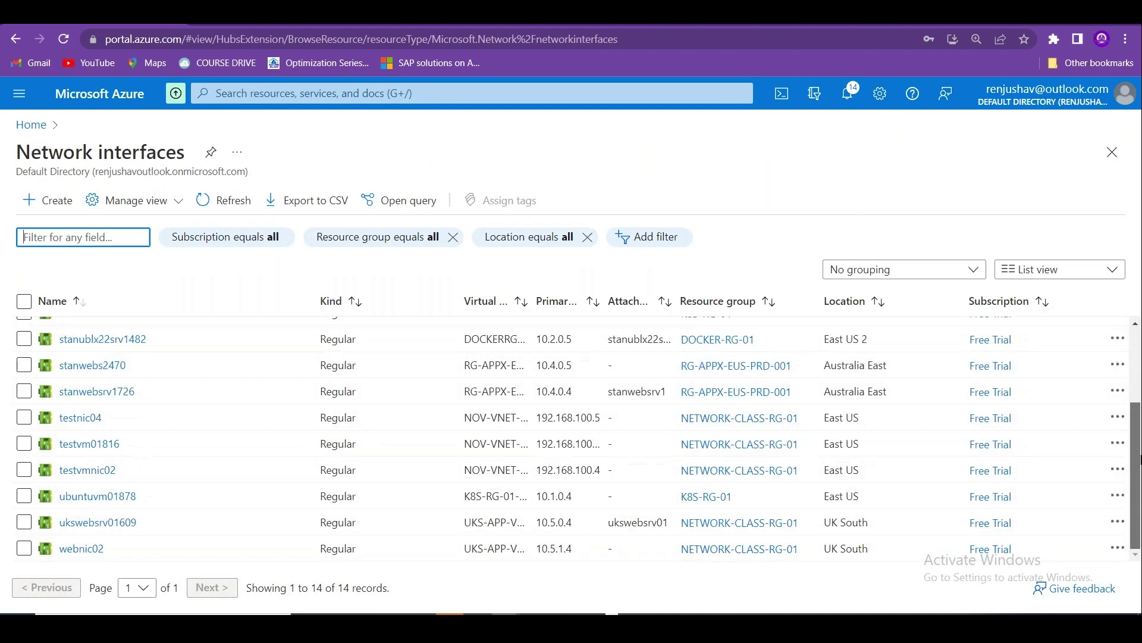
click(92, 523)
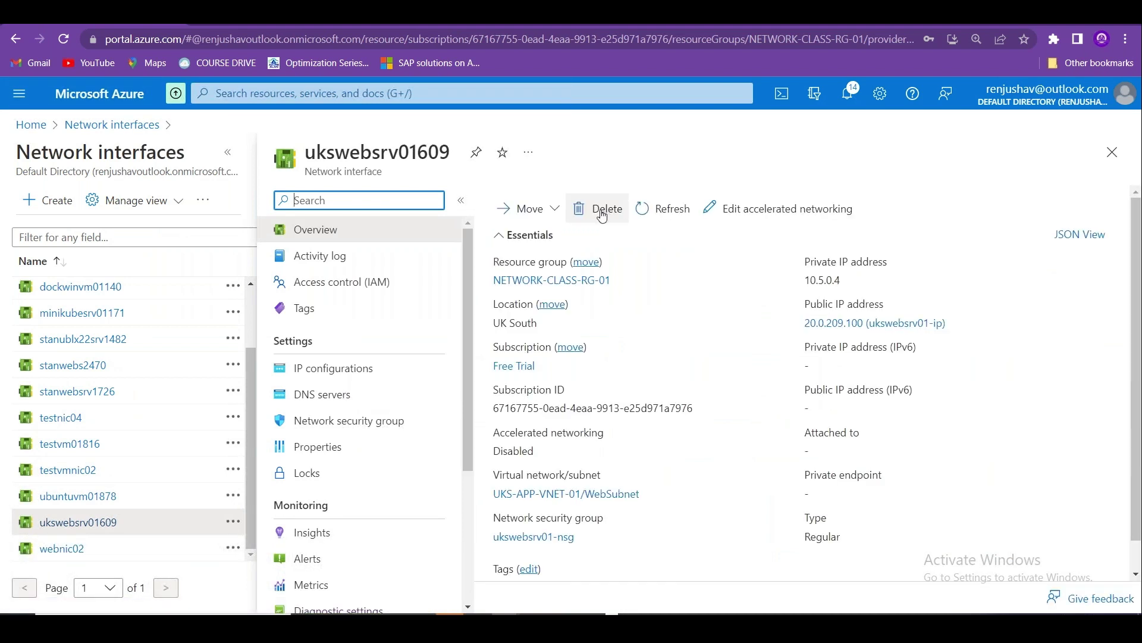
click(602, 216)
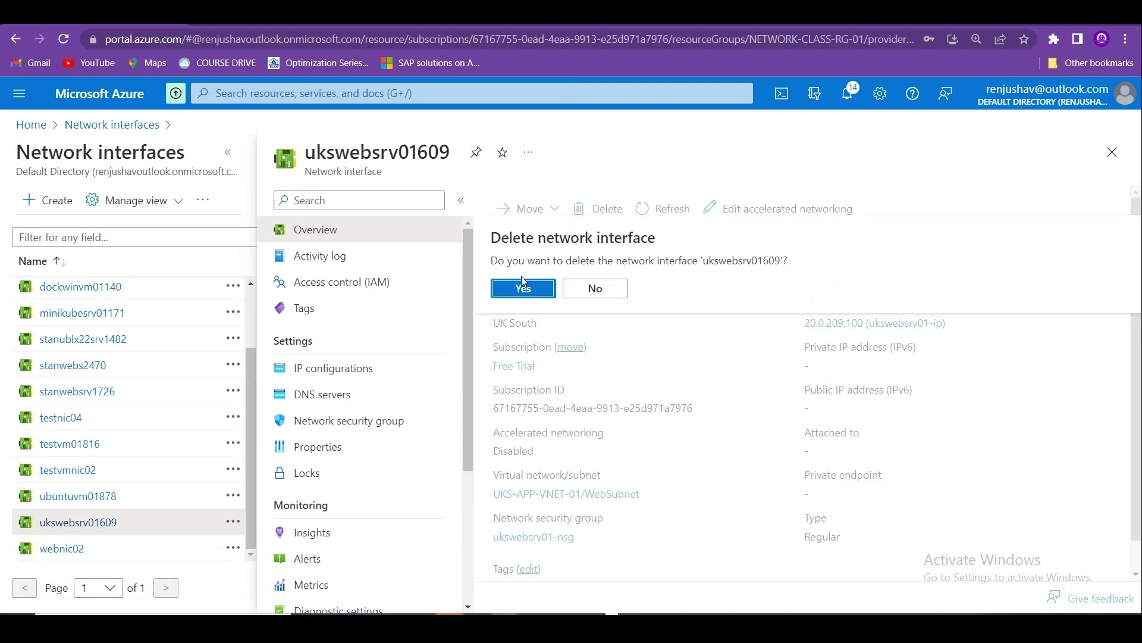
click(523, 289)
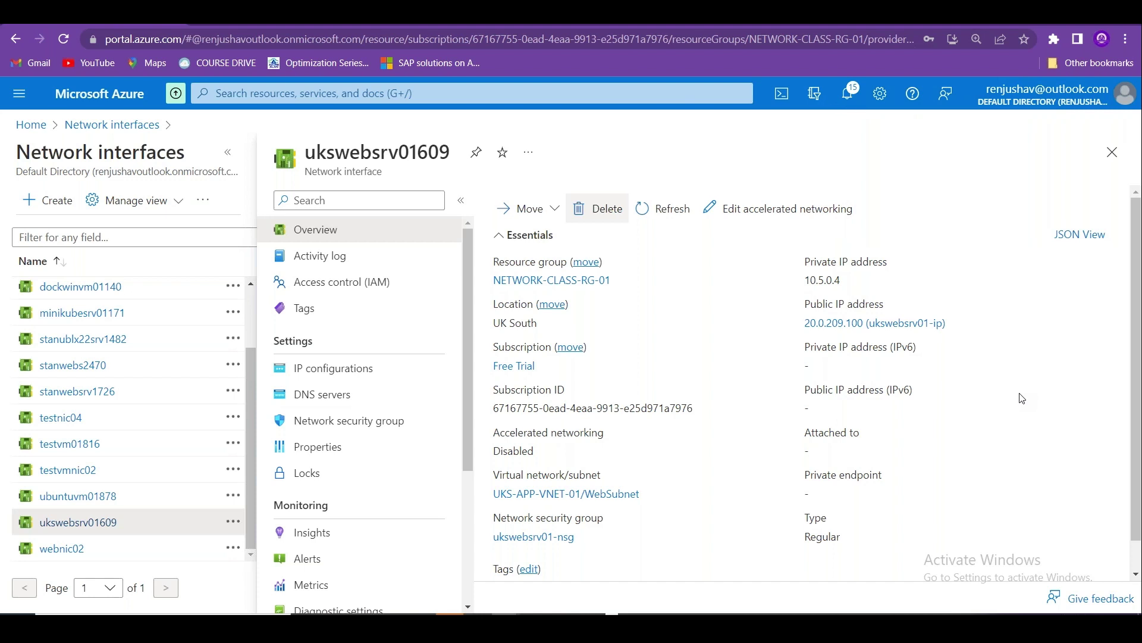
click(31, 125)
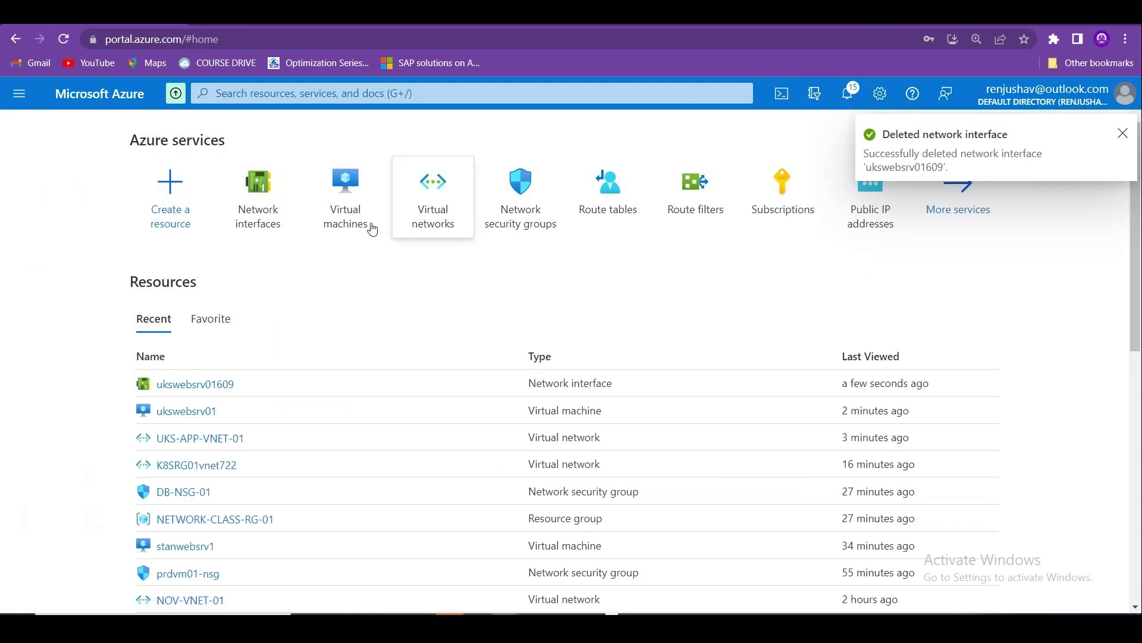
Open UKS-APP-VNET-01's subnets and bring up WebSubnet's edit pane (10.5.0.0/24).
click(445, 216)
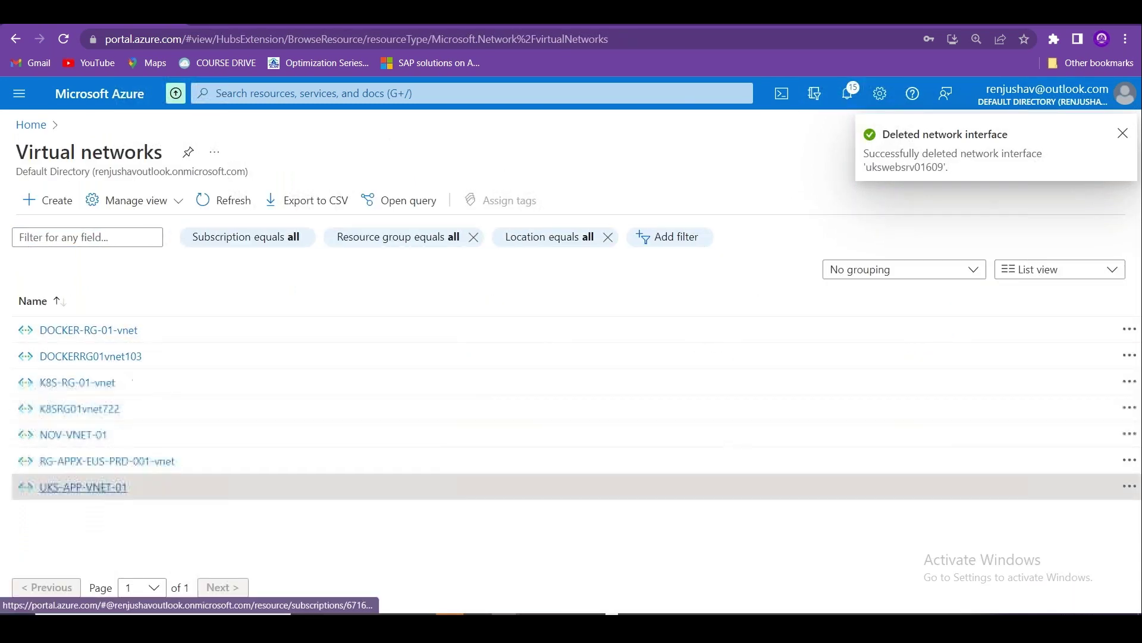
click(83, 487)
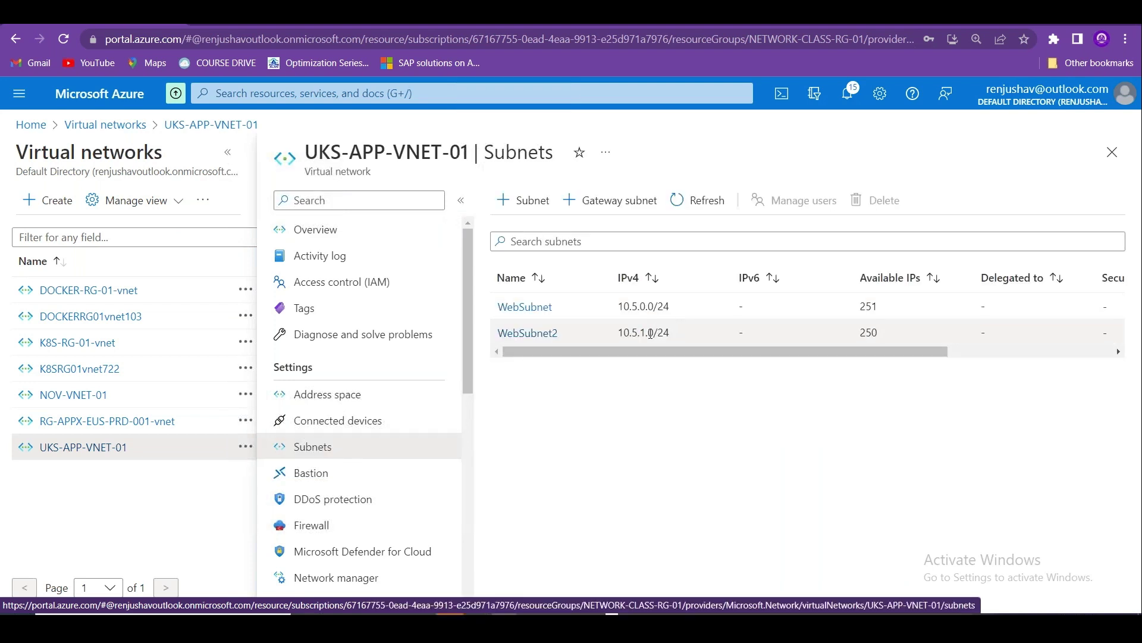
drag(633, 334, 671, 334)
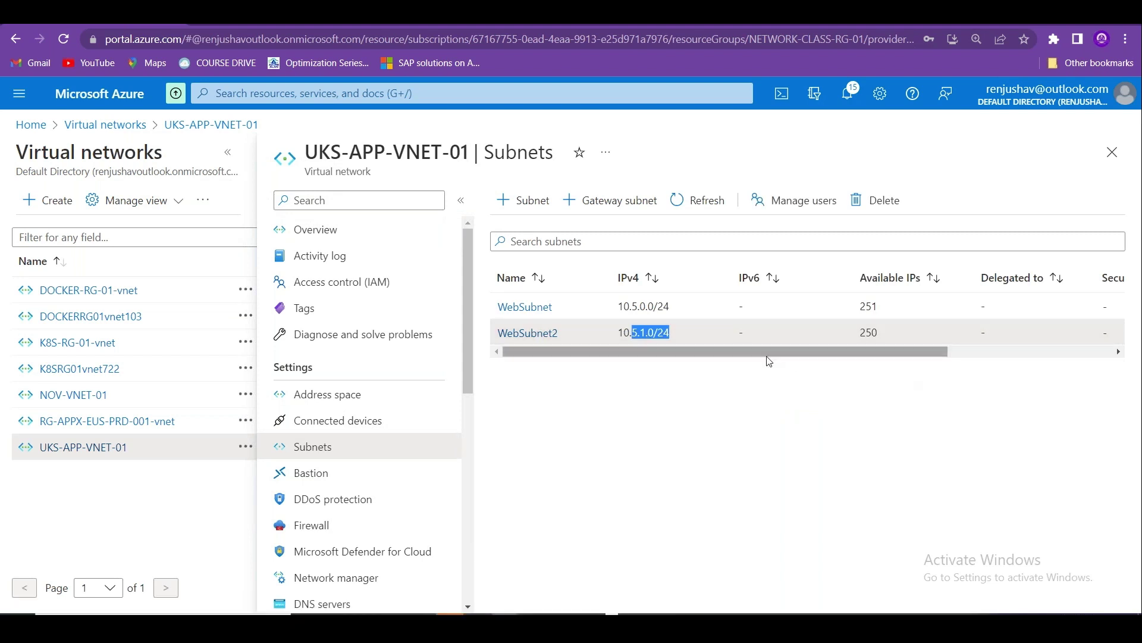
drag(760, 355, 1062, 347)
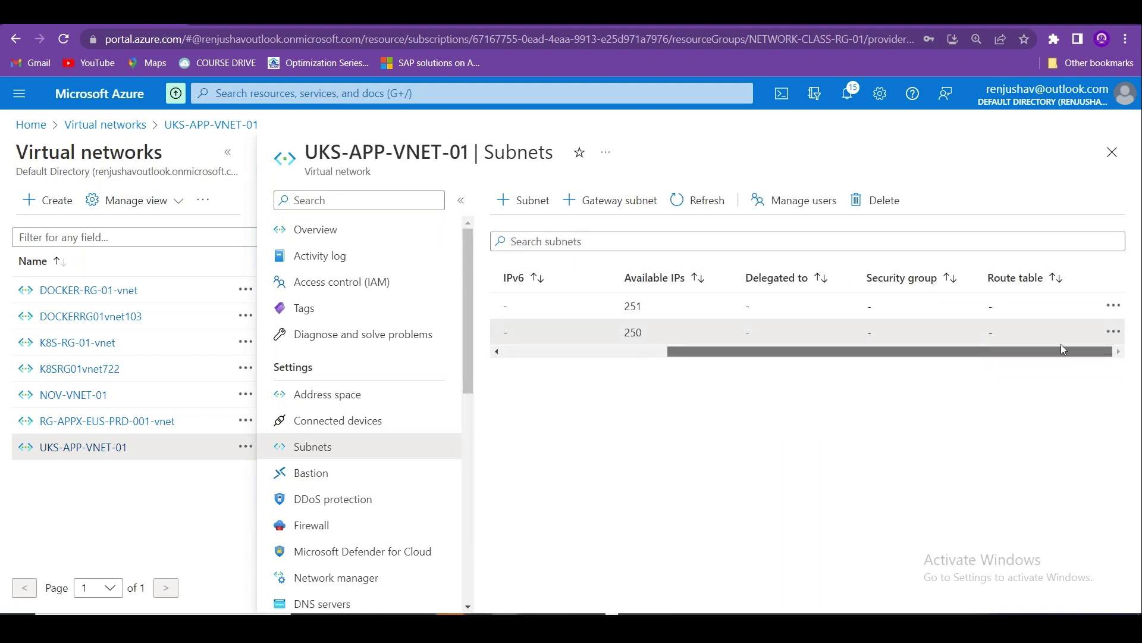
drag(934, 351, 1026, 336)
click(1113, 305)
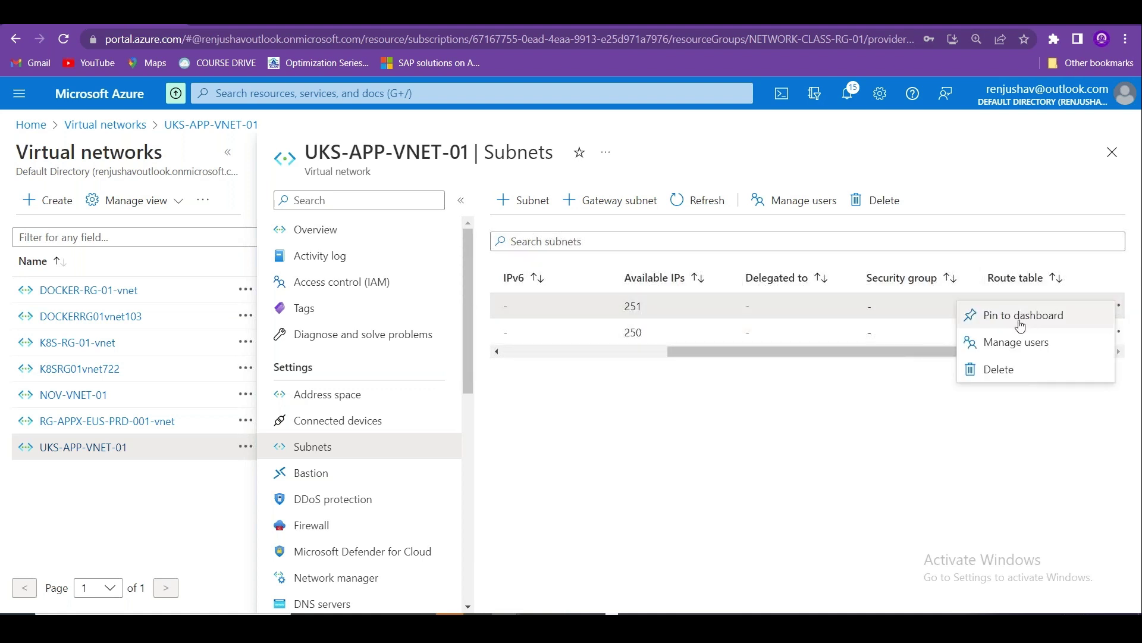
drag(842, 346, 533, 348)
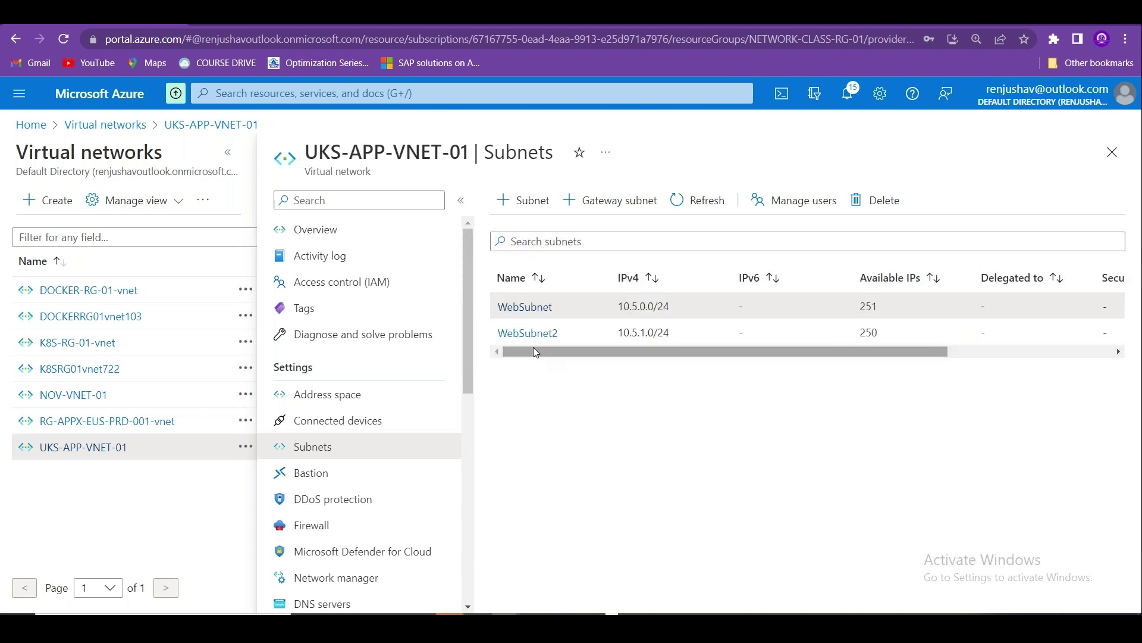
click(524, 308)
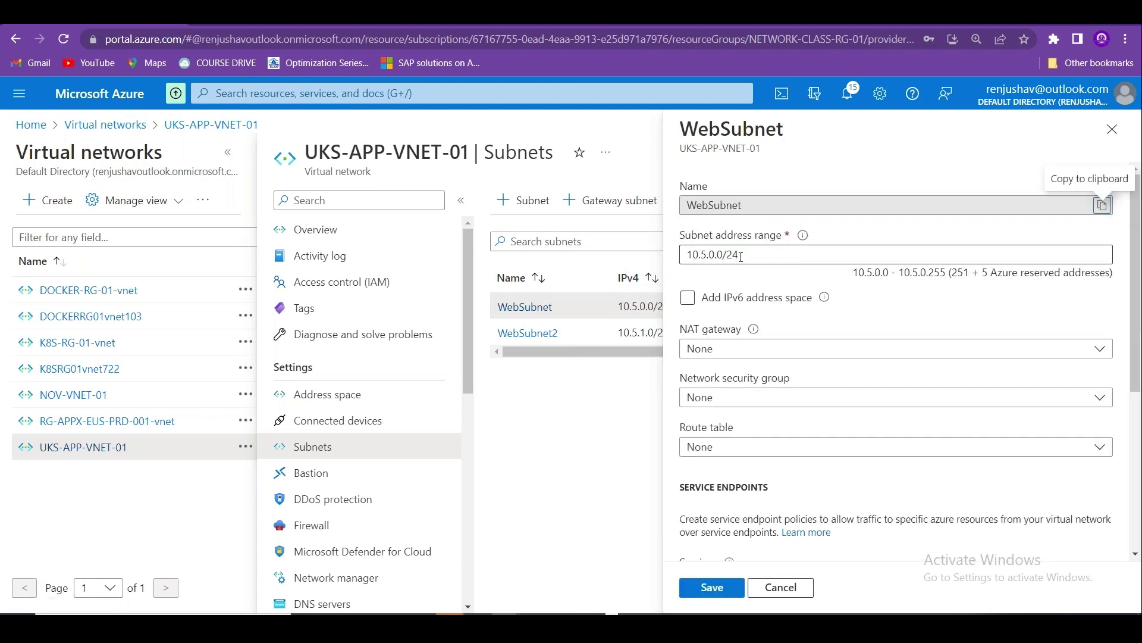
Try /25 and /23 prefixes on WebSubnet's address range, then discard the changes.
click(752, 254)
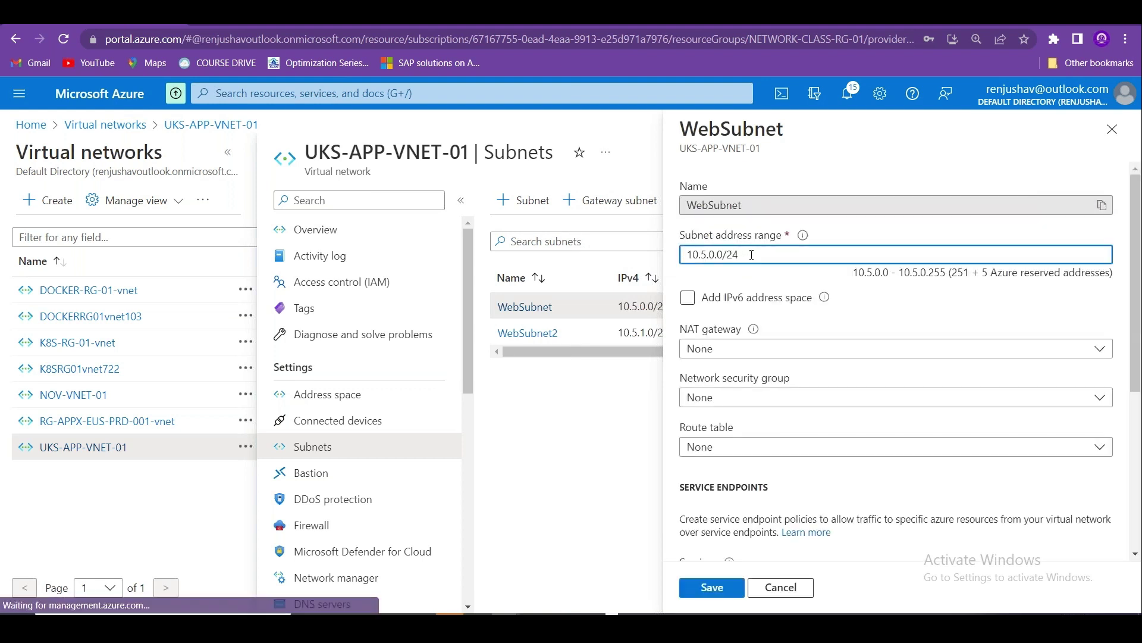
key(BackSpace)
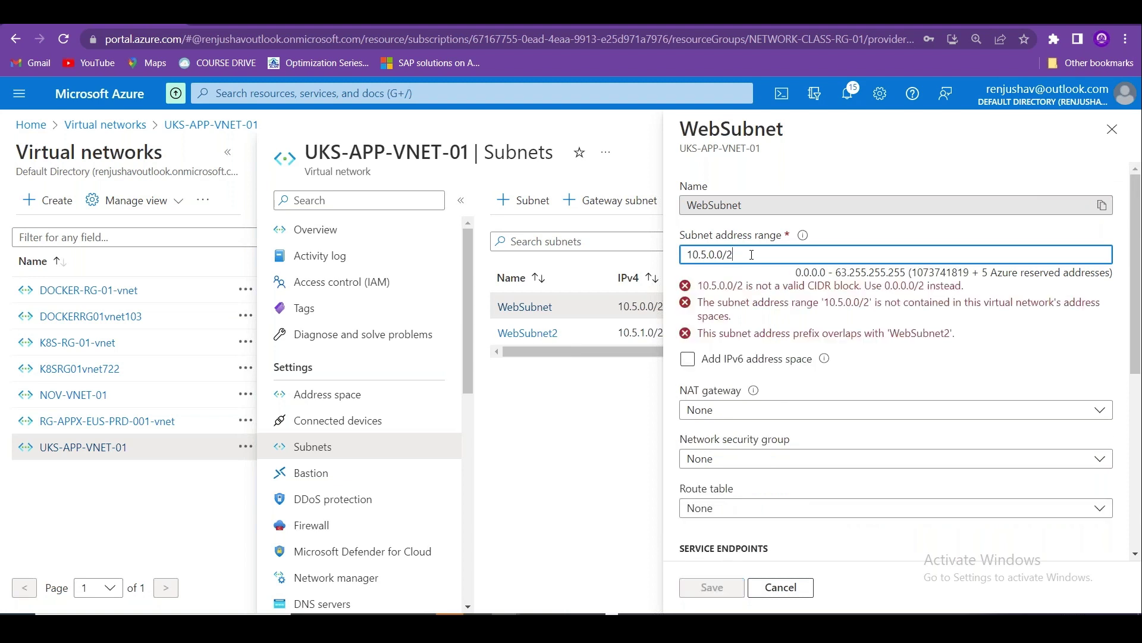
text(5)
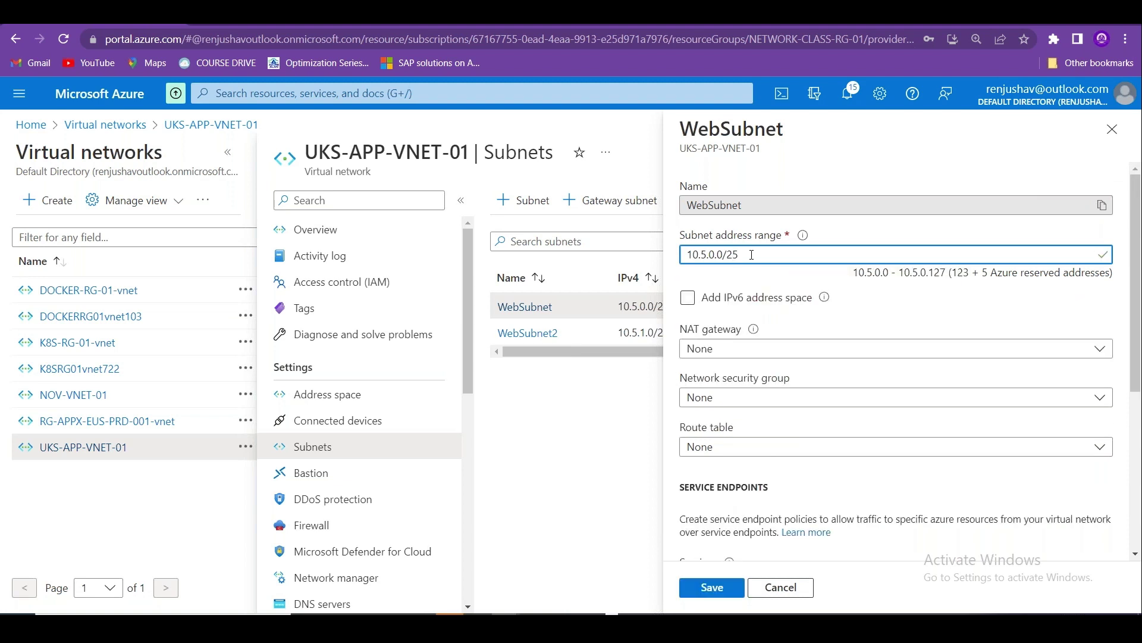
key(BackSpace)
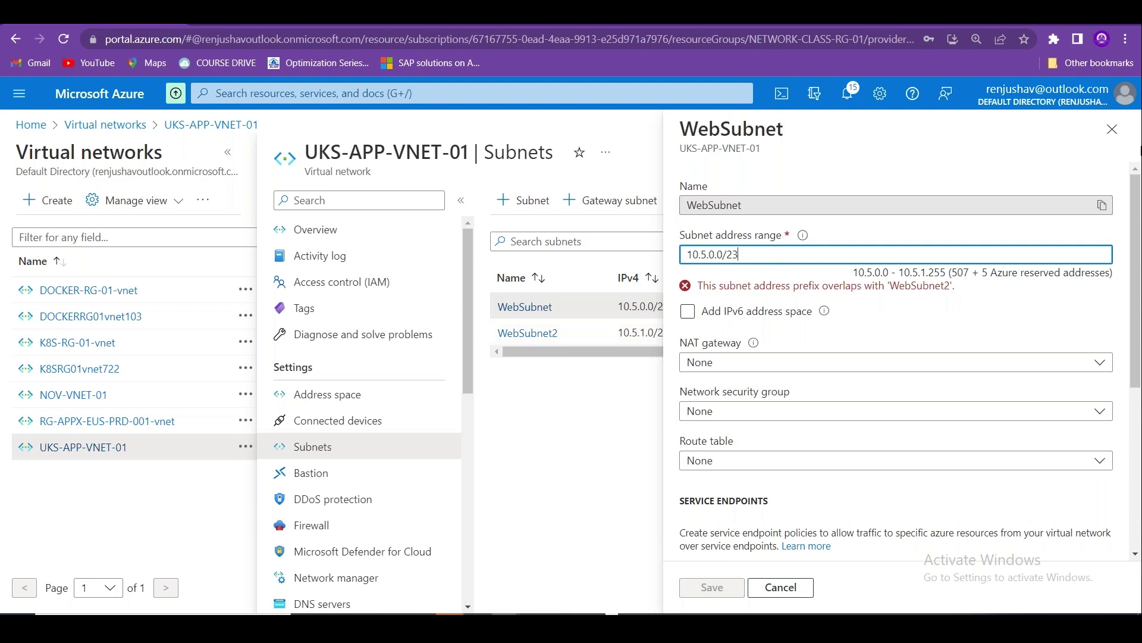
click(1107, 136)
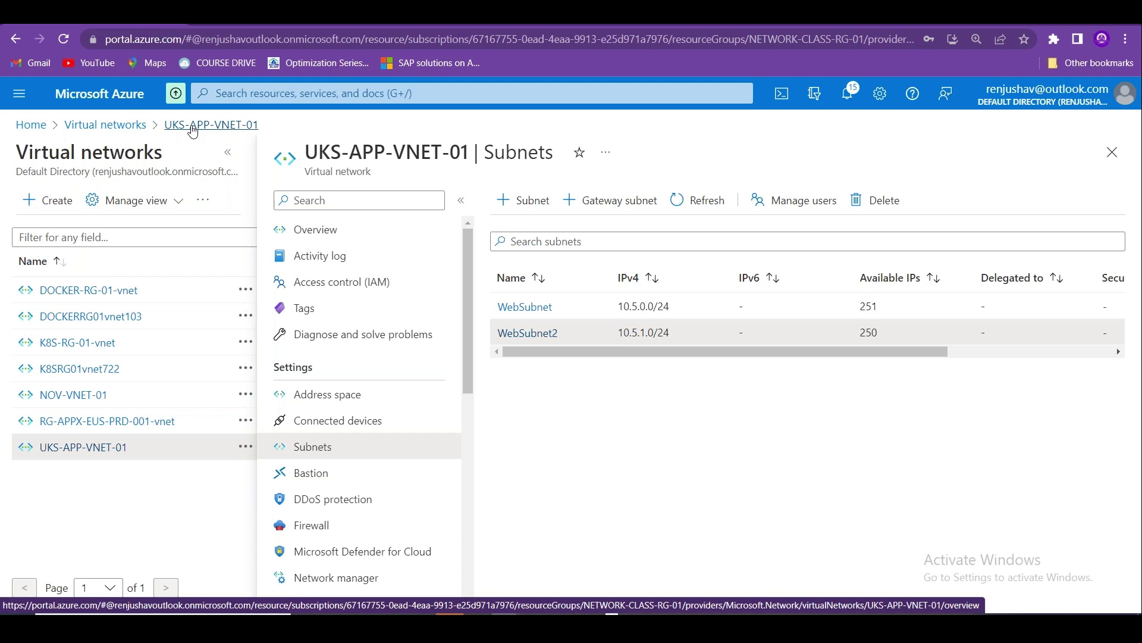
Return to UKS-APP-VNET-01's Subnets and start a new subnet, proposed range 10.5.2.0/24.
click(192, 126)
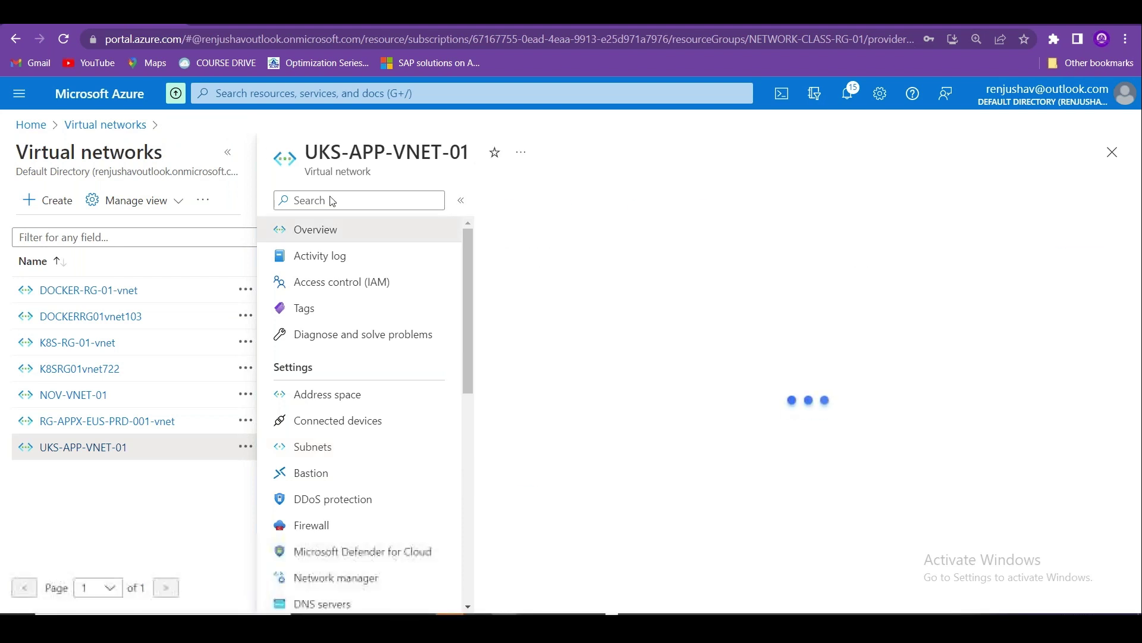
click(76, 126)
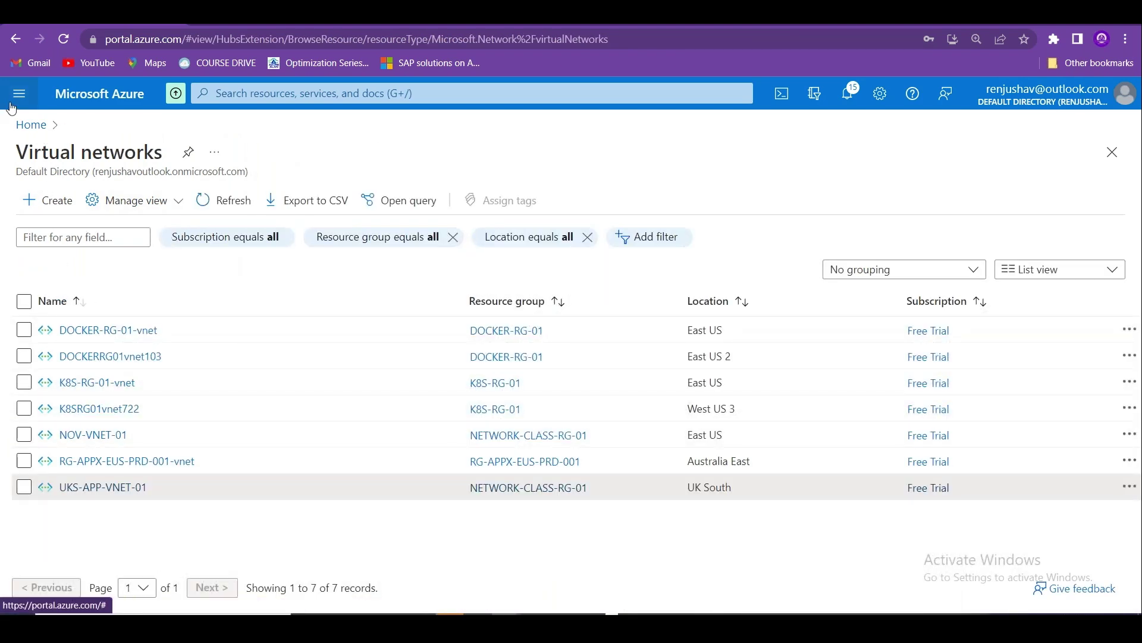
click(17, 126)
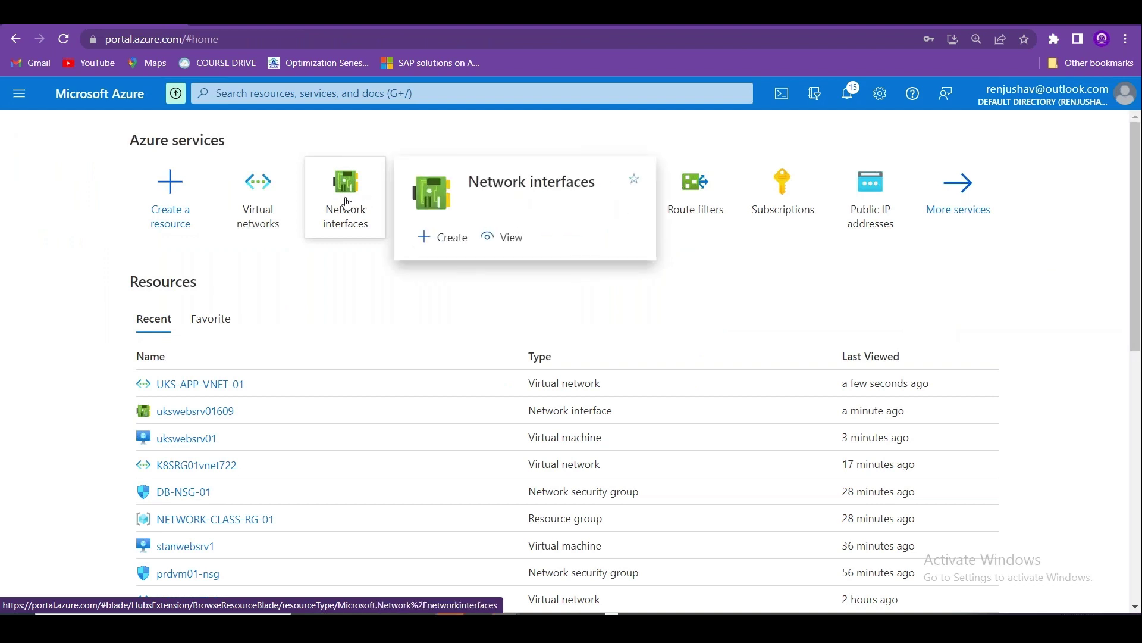
click(266, 216)
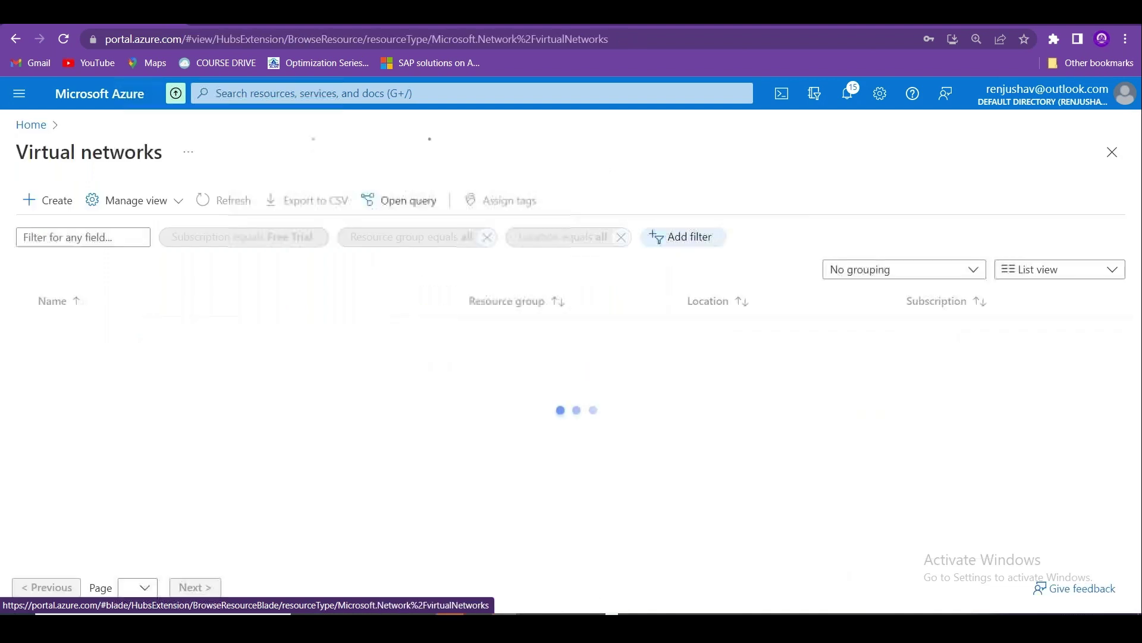
click(111, 489)
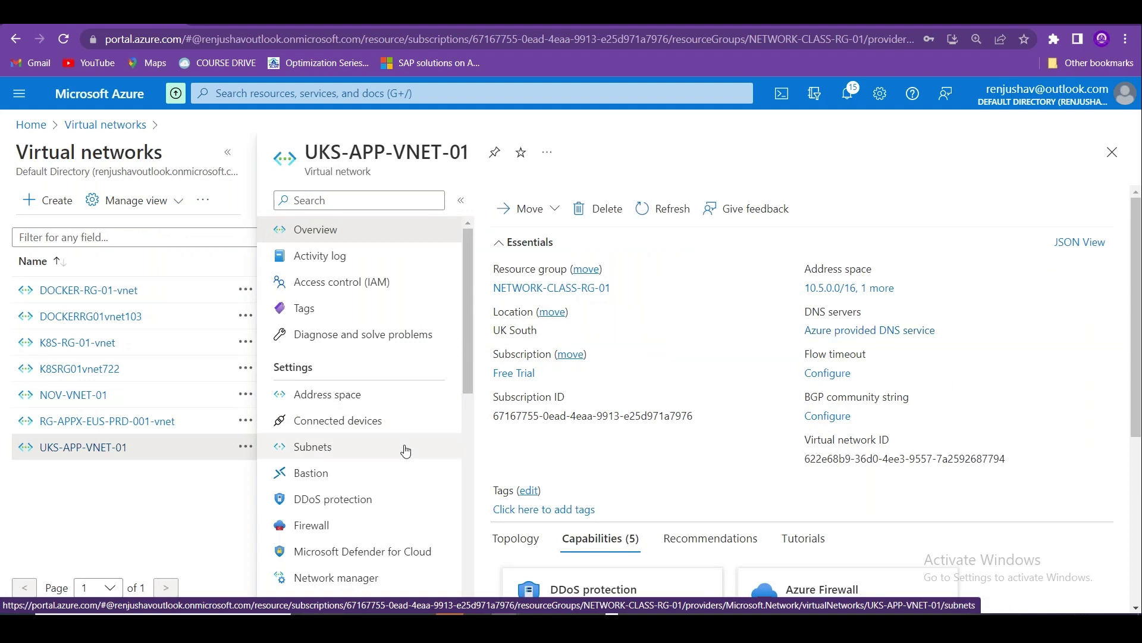
click(384, 454)
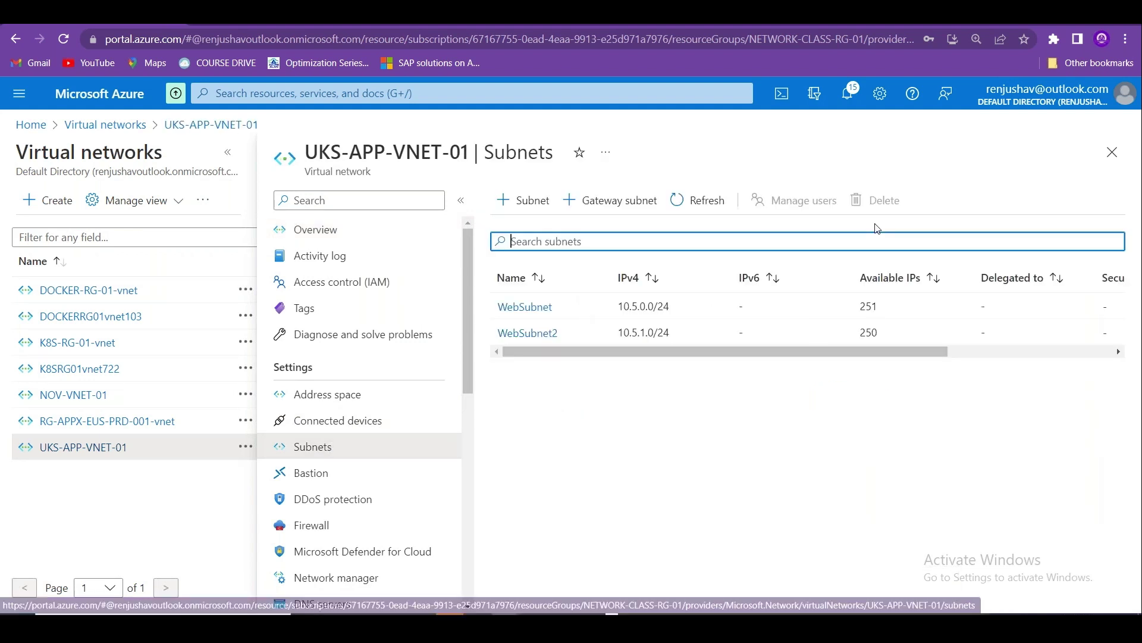
click(522, 205)
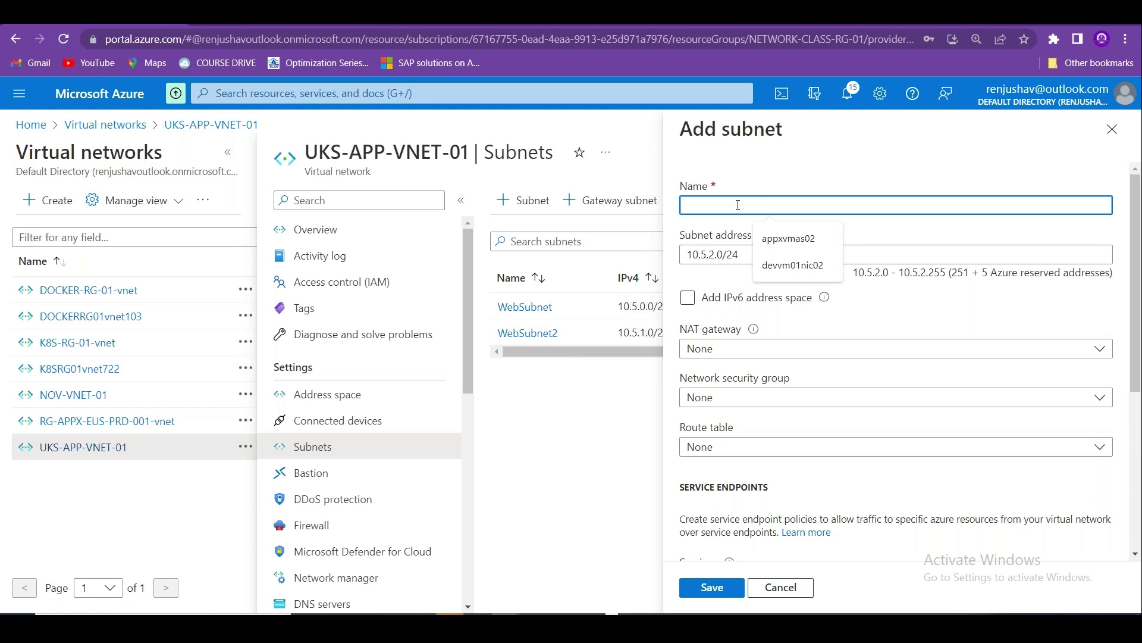
Name the new subnet DBSubnet and change its address range to 10.5.5.0/25.
text(DBSubnet)
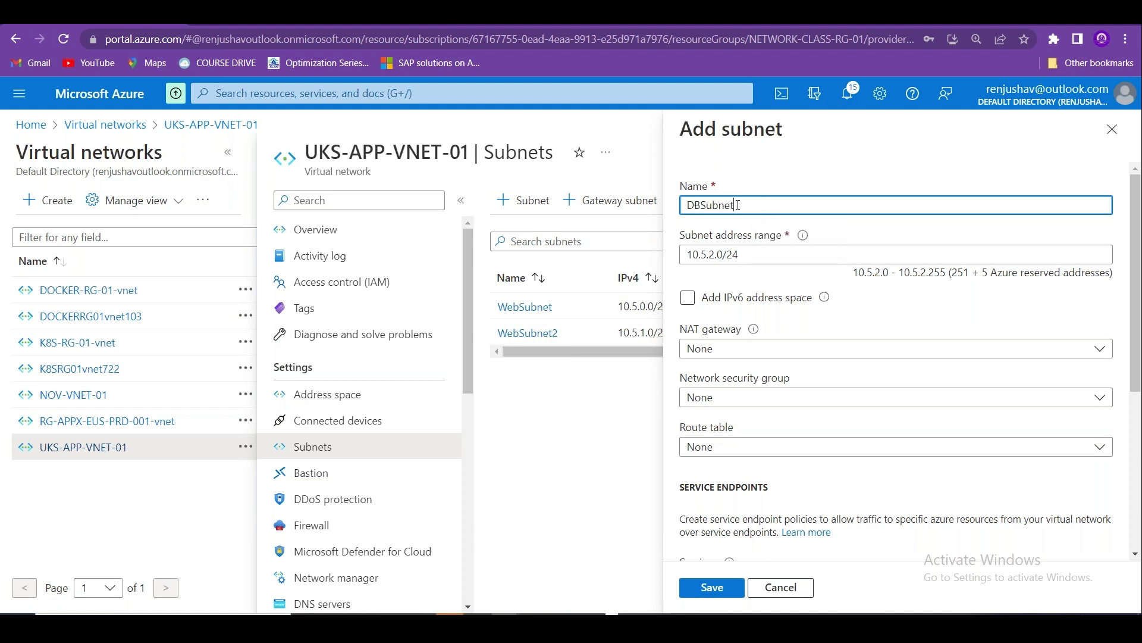
click(719, 255)
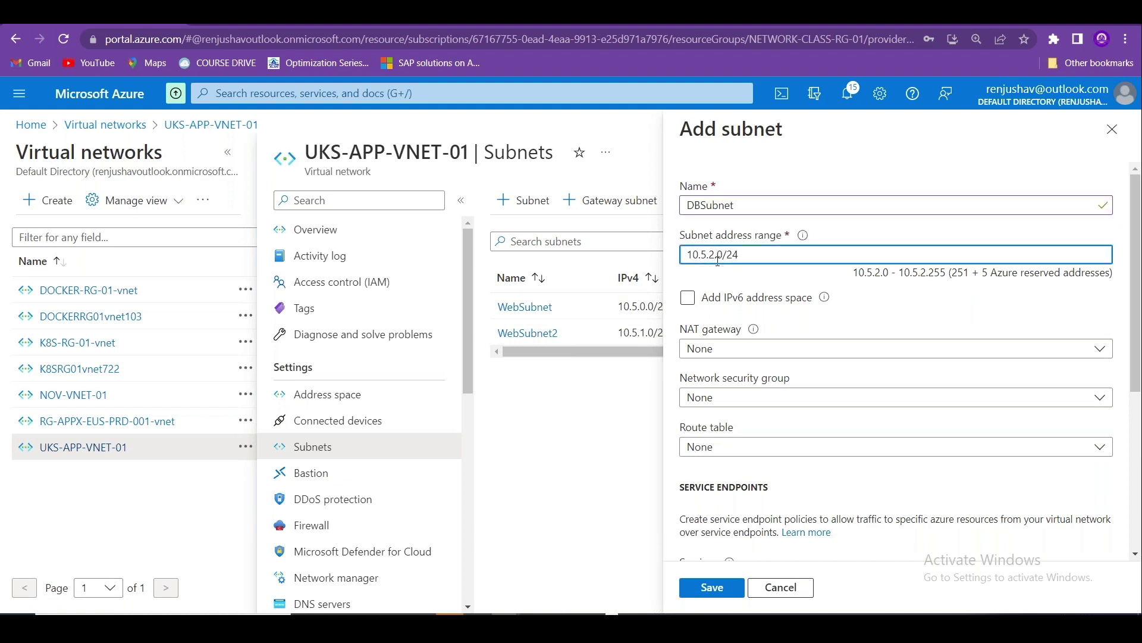
key(BackSpace)
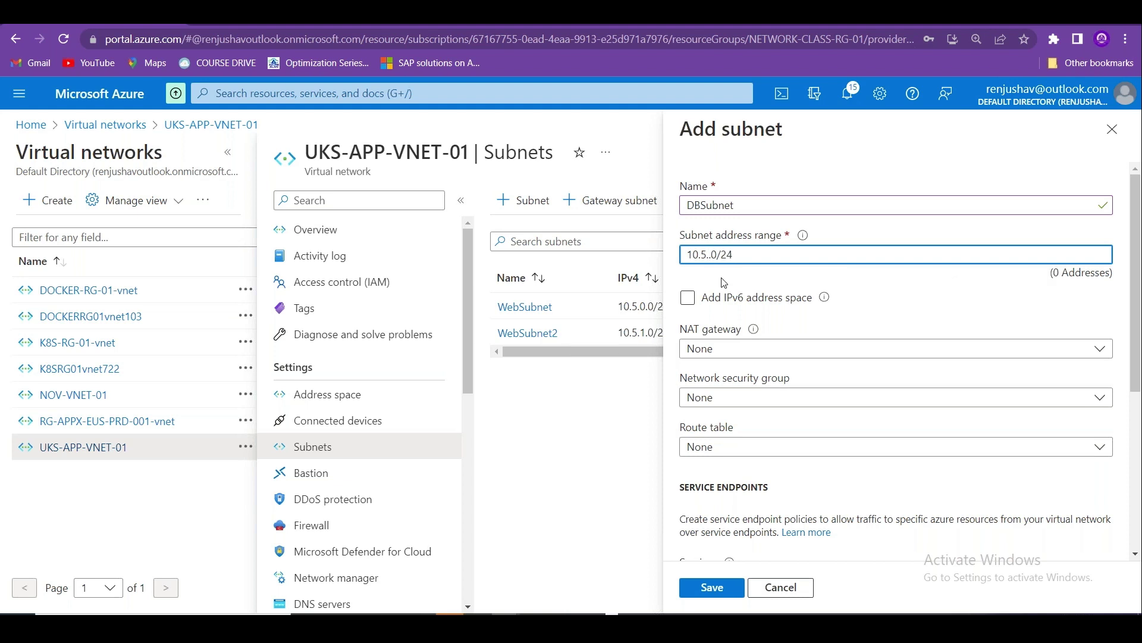
text(5)
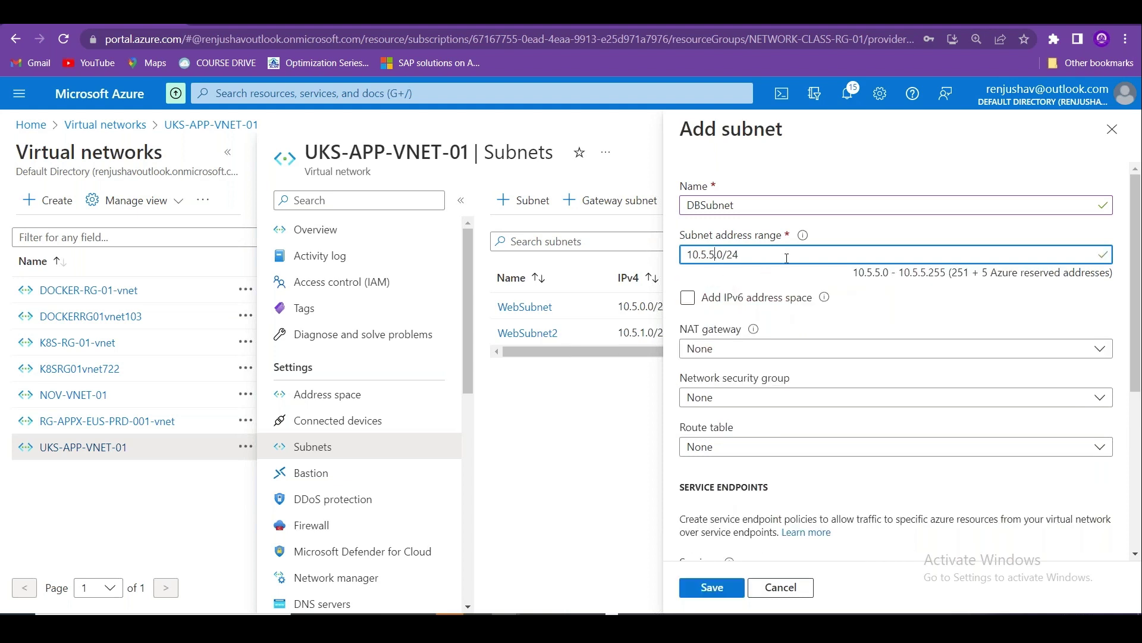
key(BackSpace)
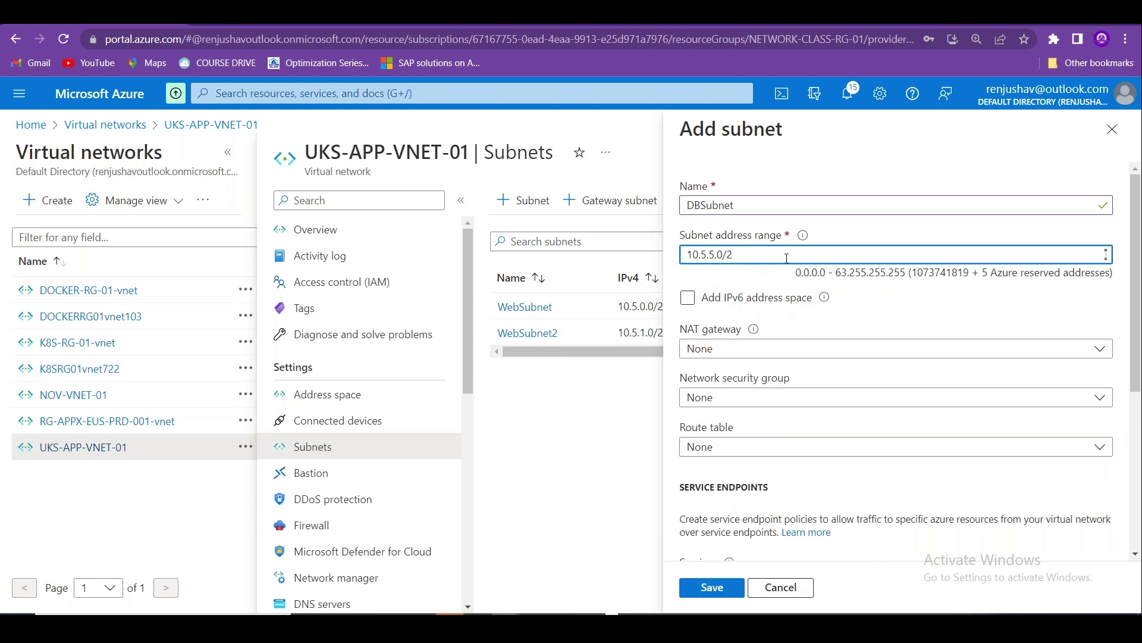
text(5)
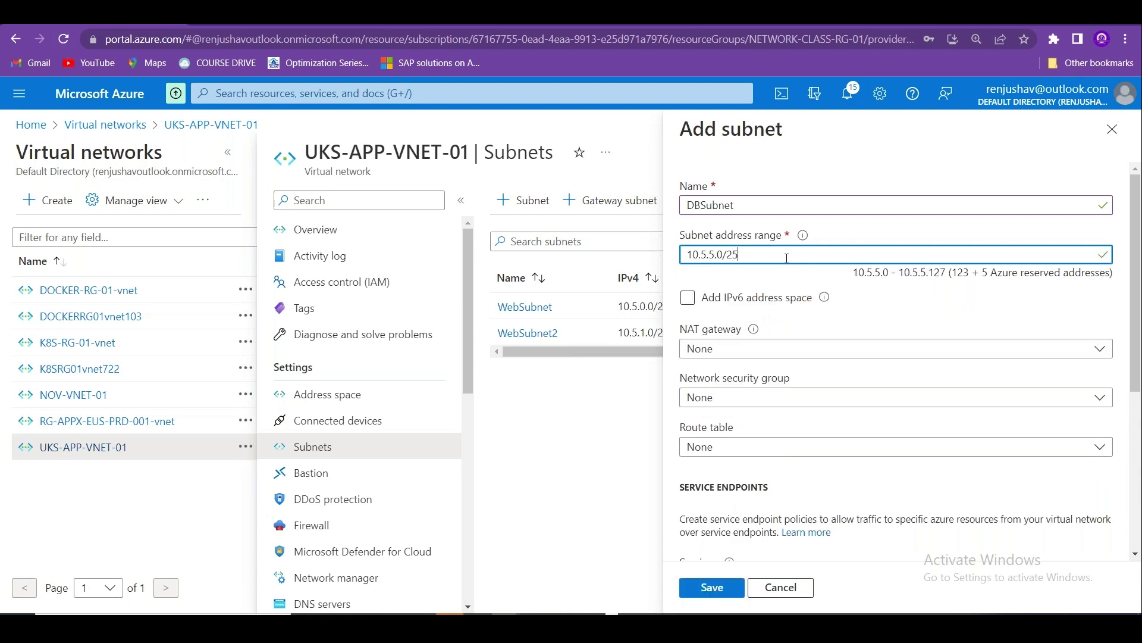
Leave DBSubnet without a network security group and save it.
click(1060, 397)
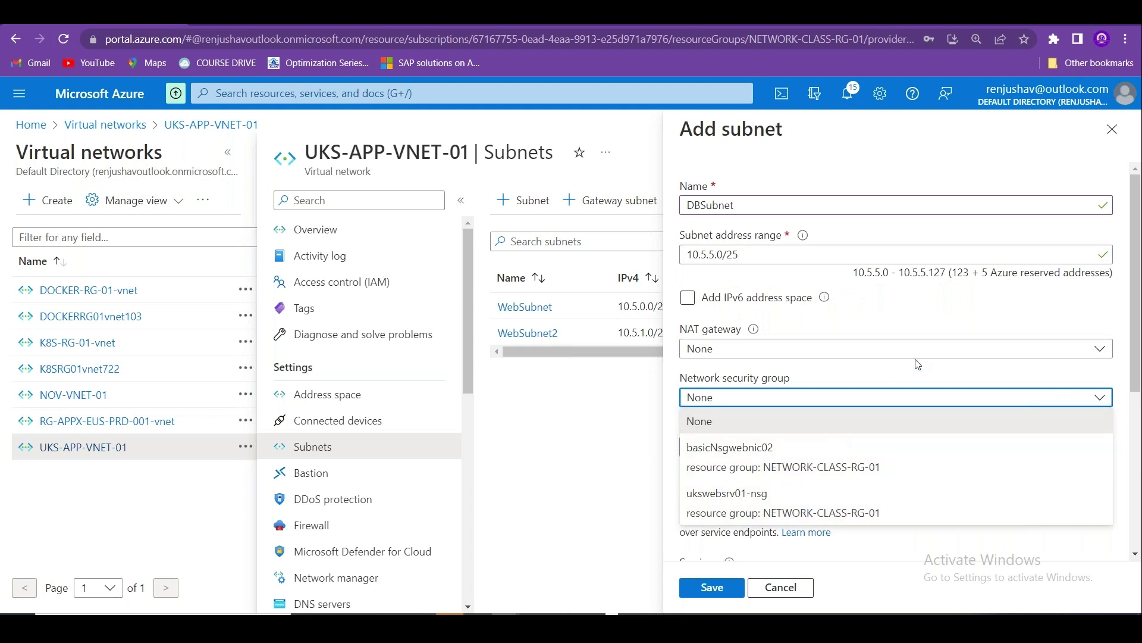
click(948, 332)
scroll(1135, 329, down, 1)
scroll(1135, 329, down, 5)
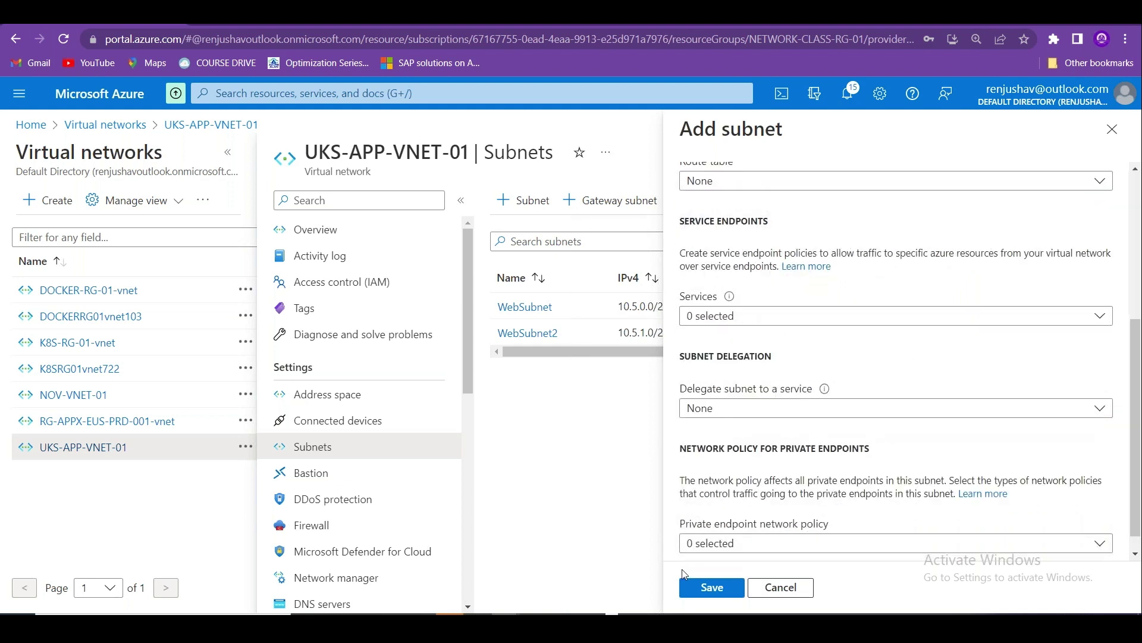
click(712, 586)
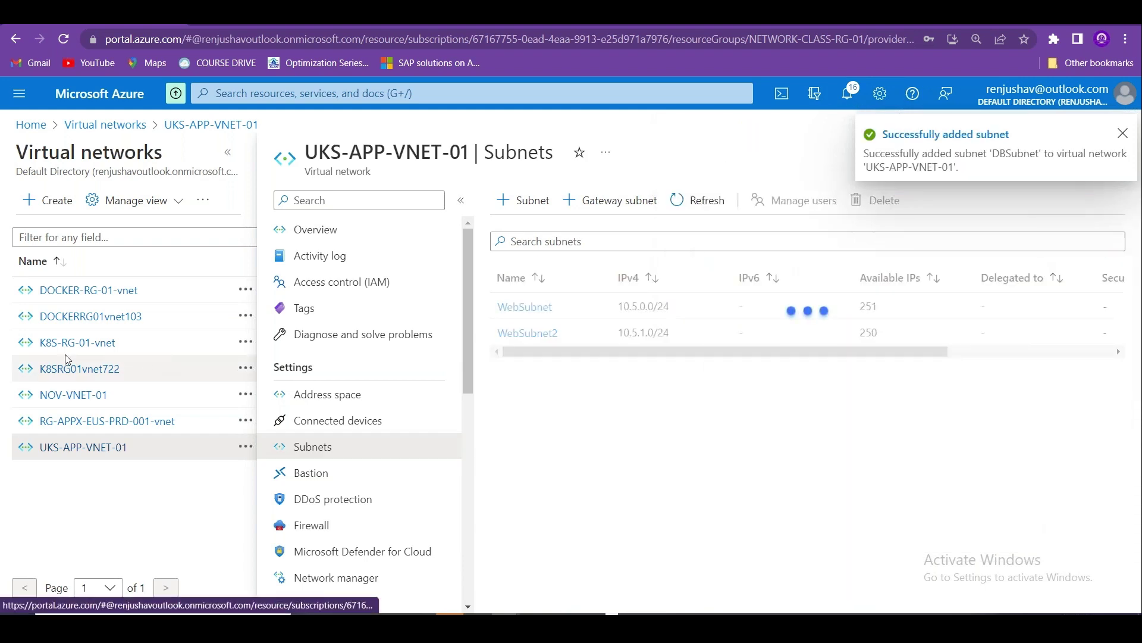
From Home, go to ukswebsrv01's Networking page and choose to create and attach a new network interface.
click(29, 124)
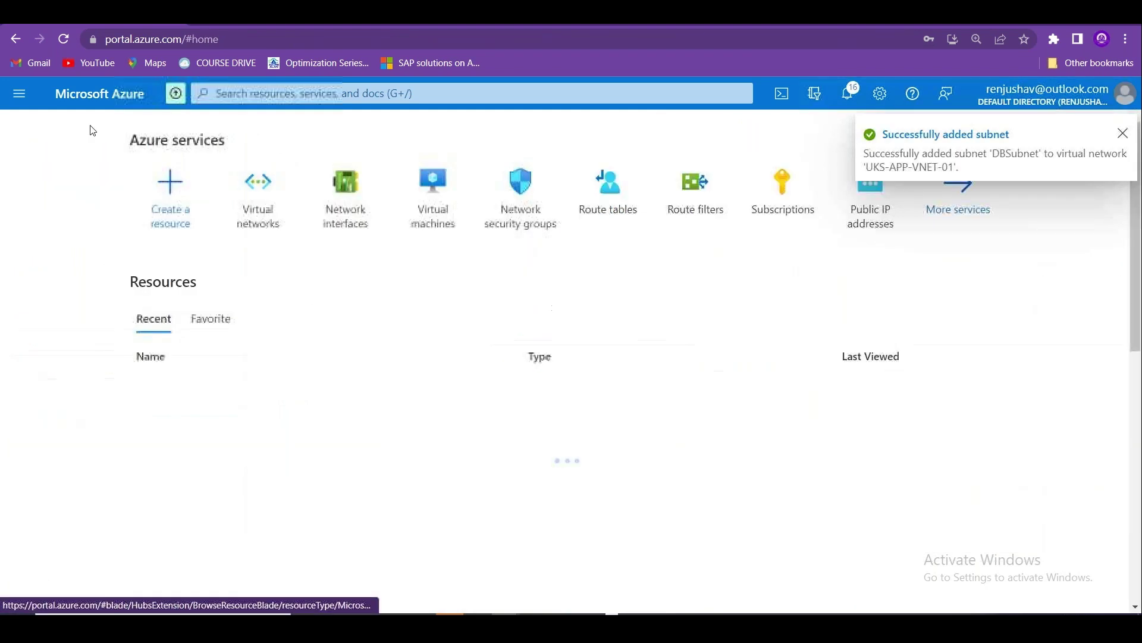
click(433, 190)
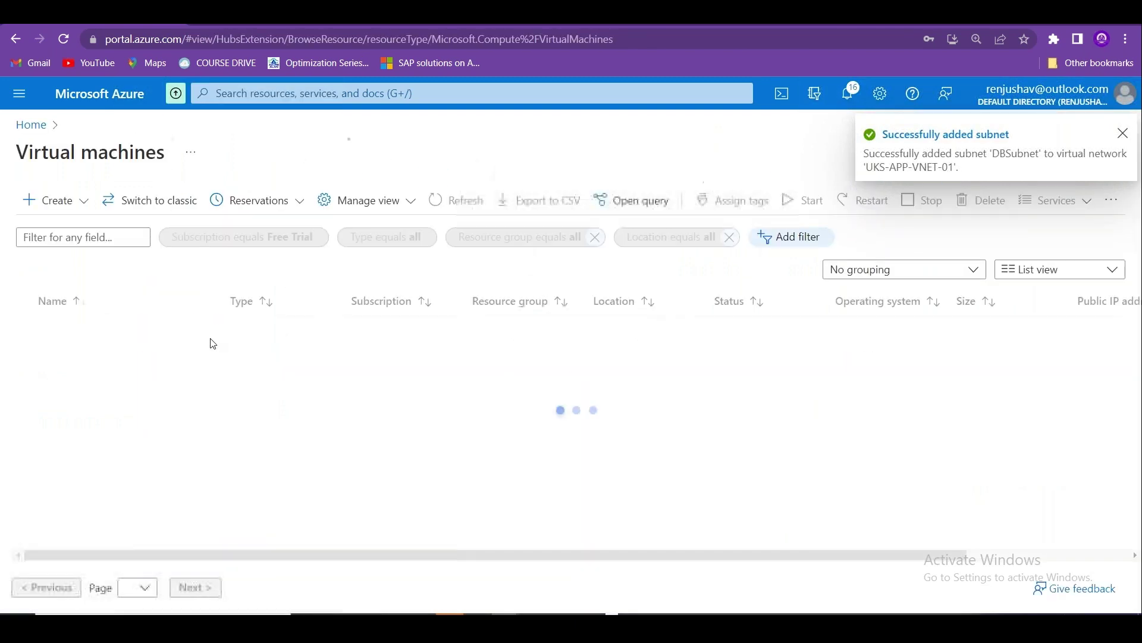
click(95, 409)
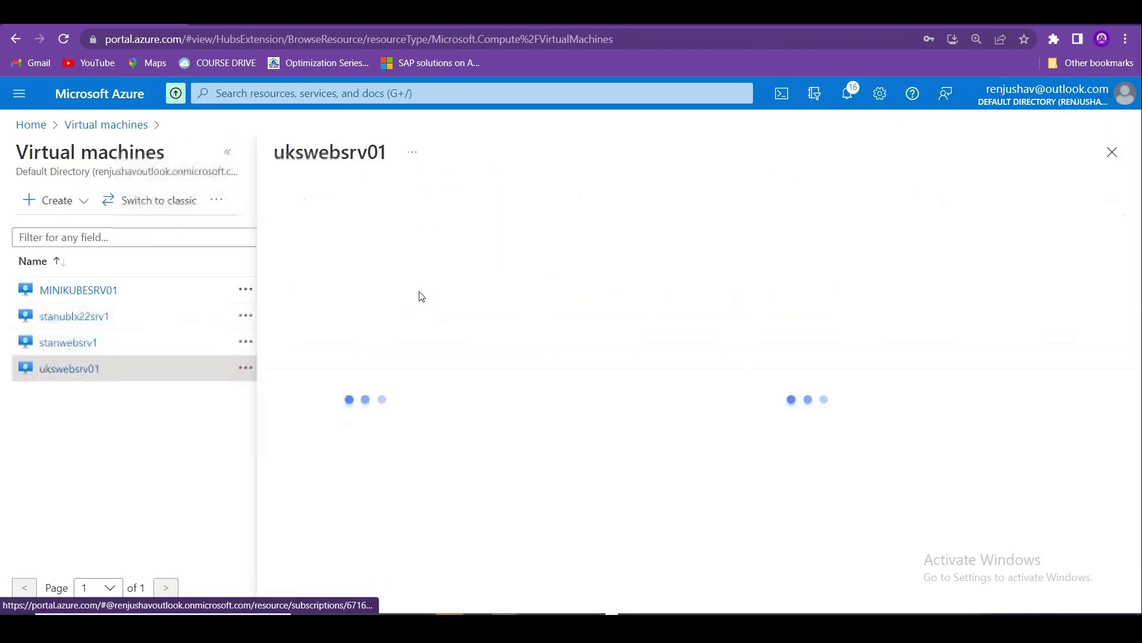
click(357, 398)
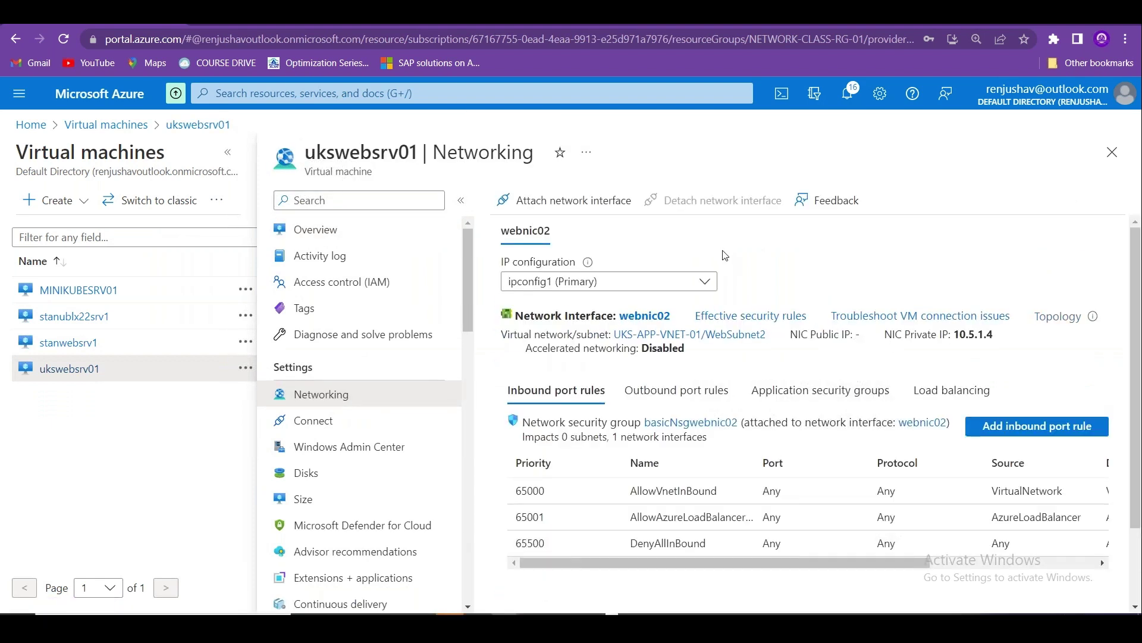
click(612, 207)
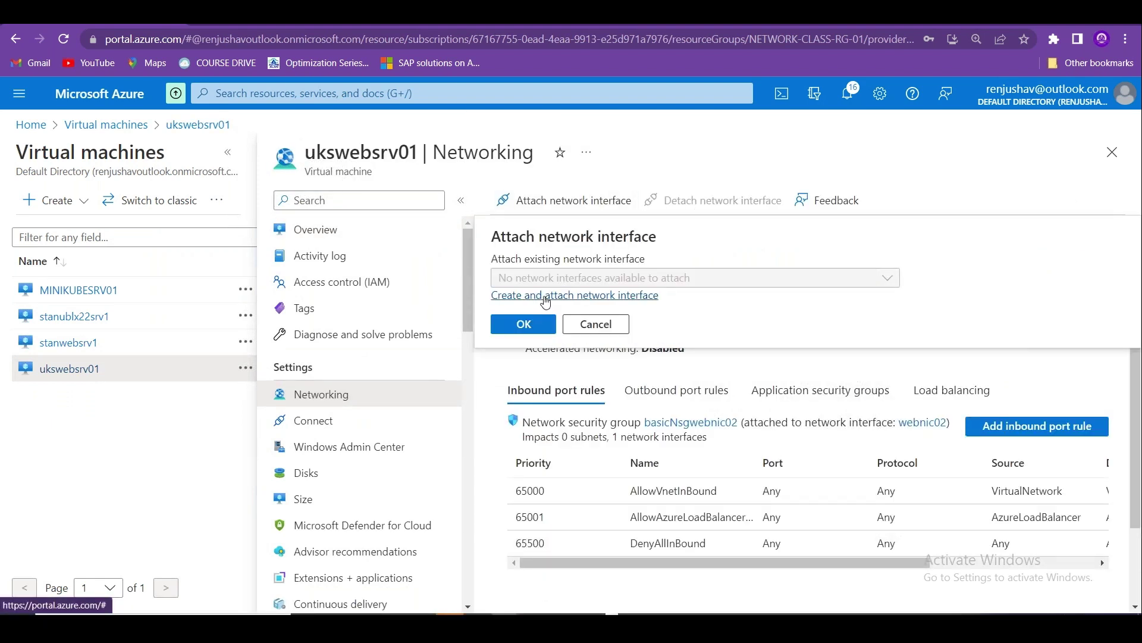
click(545, 299)
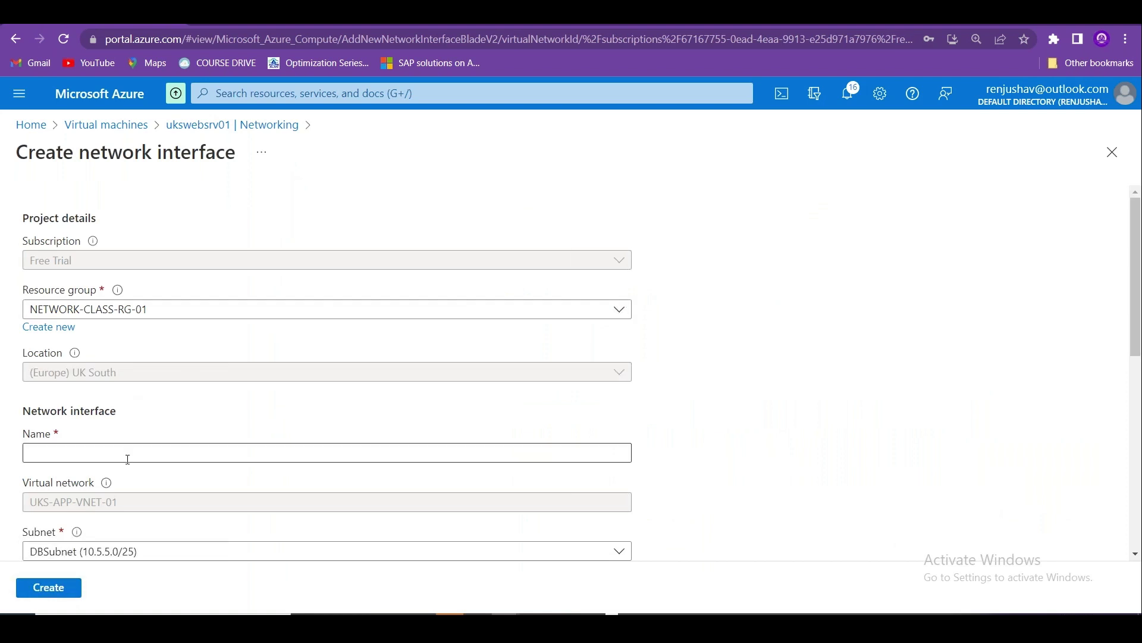
Name the network interface dbnic01, keep the Basic NSG with no inbound ports, and create it.
click(128, 459)
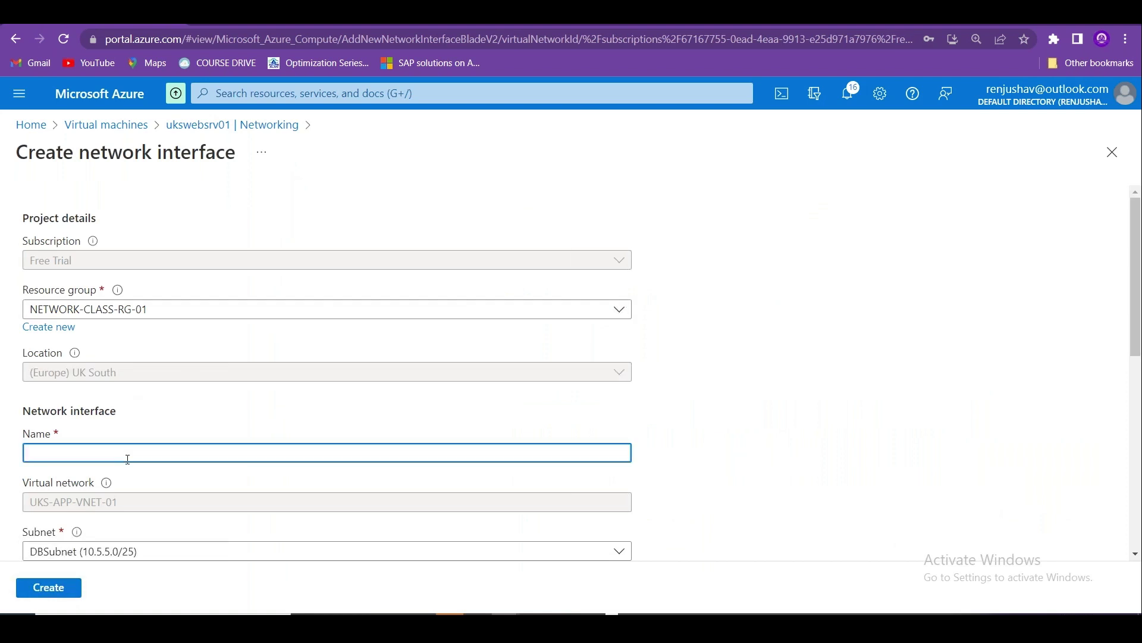
text(dbnic01)
drag(1139, 292, 1140, 448)
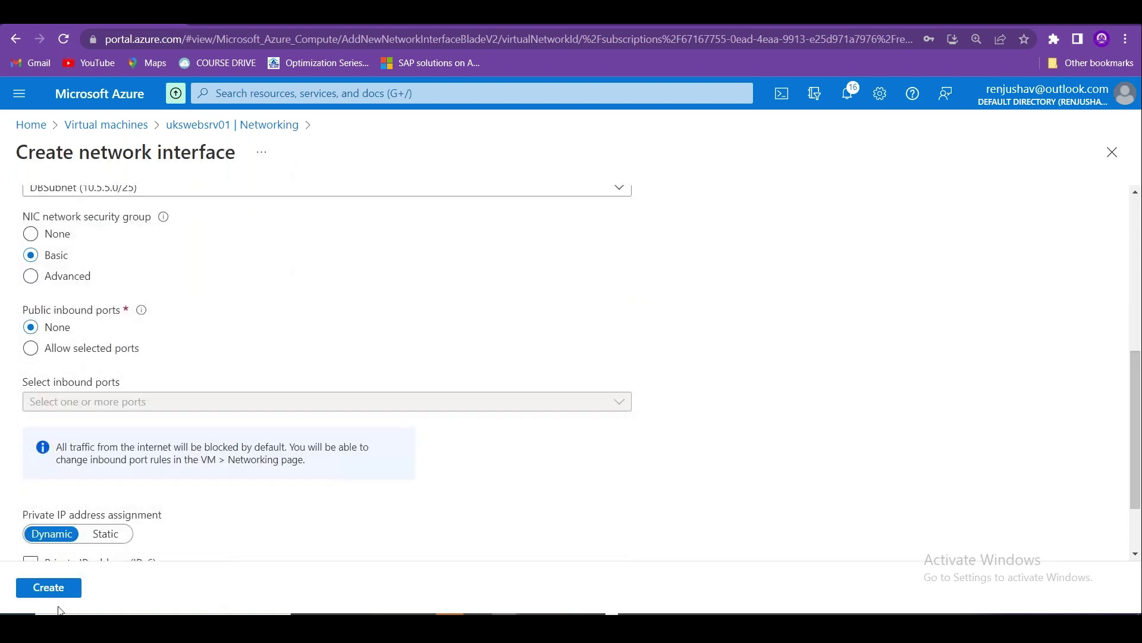
click(36, 589)
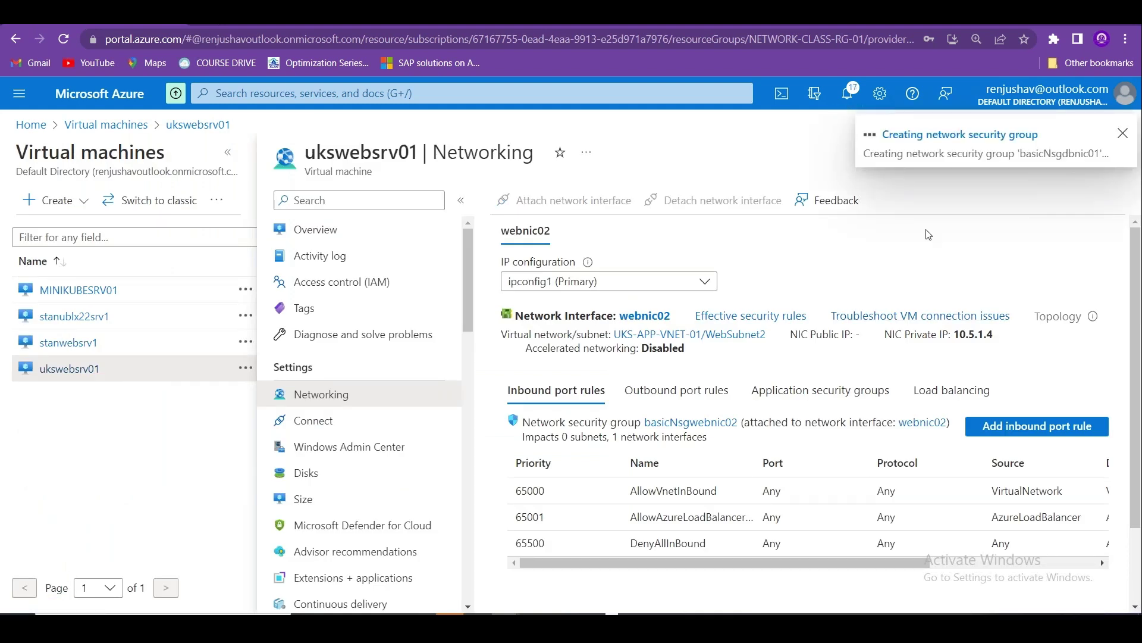
key(g)
key(n)
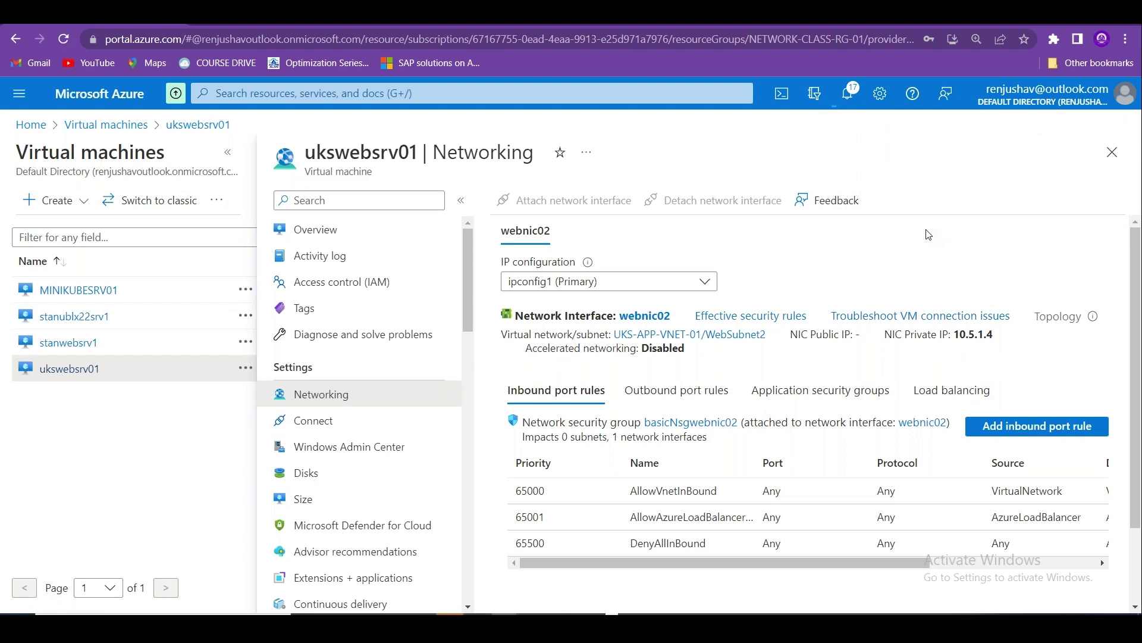
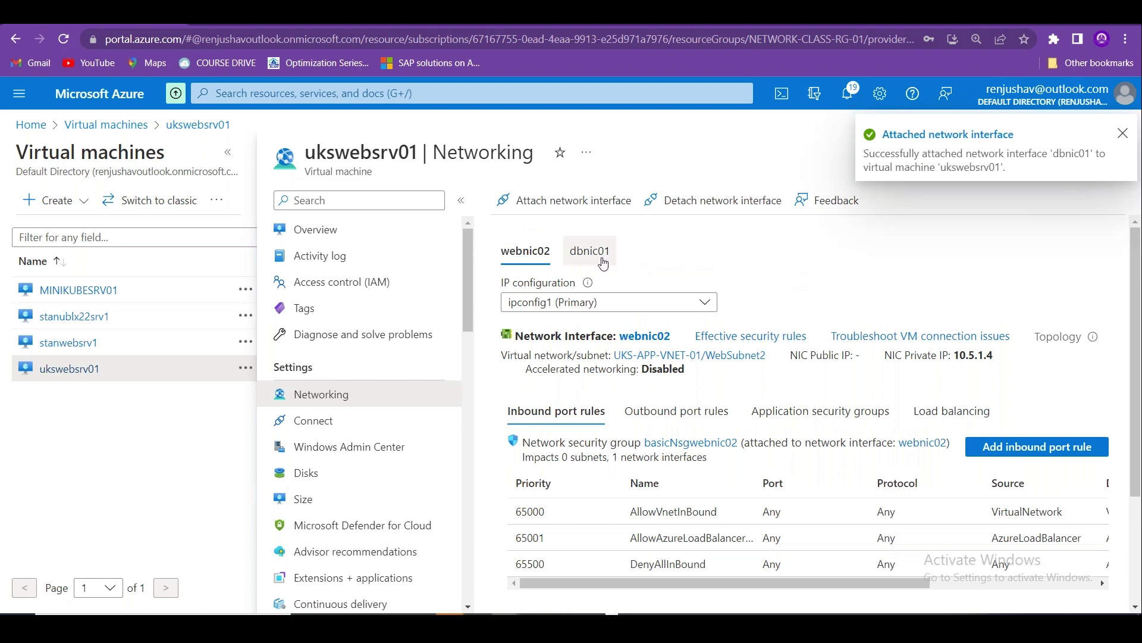
On ukswebsrv01's Networking page, detach the webnic02 interface and confirm.
click(668, 202)
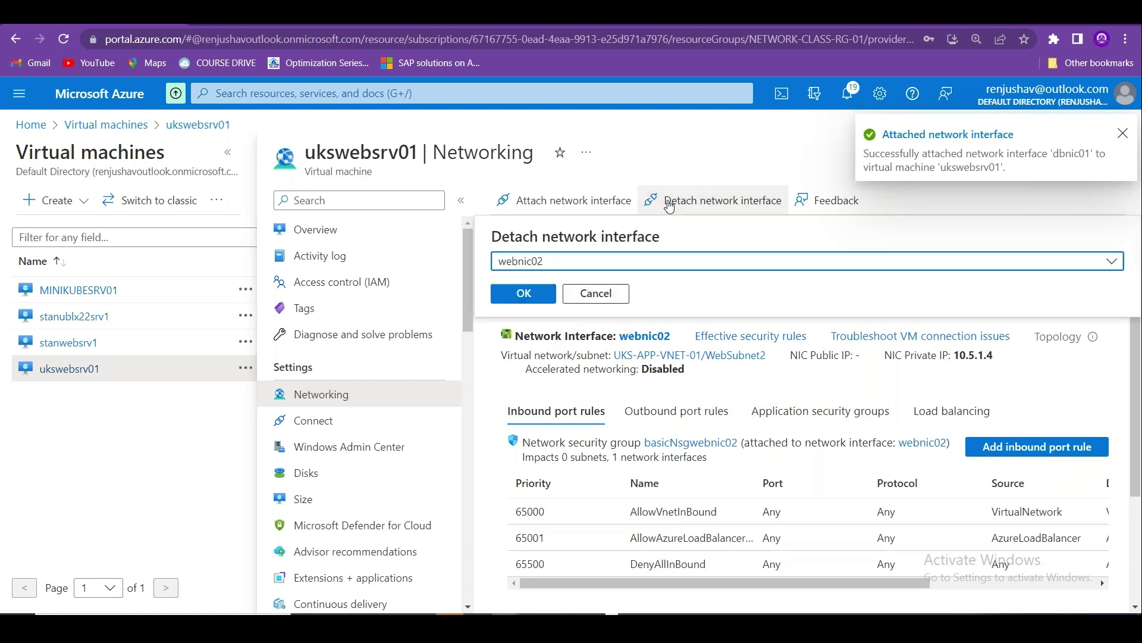
click(625, 263)
click(673, 283)
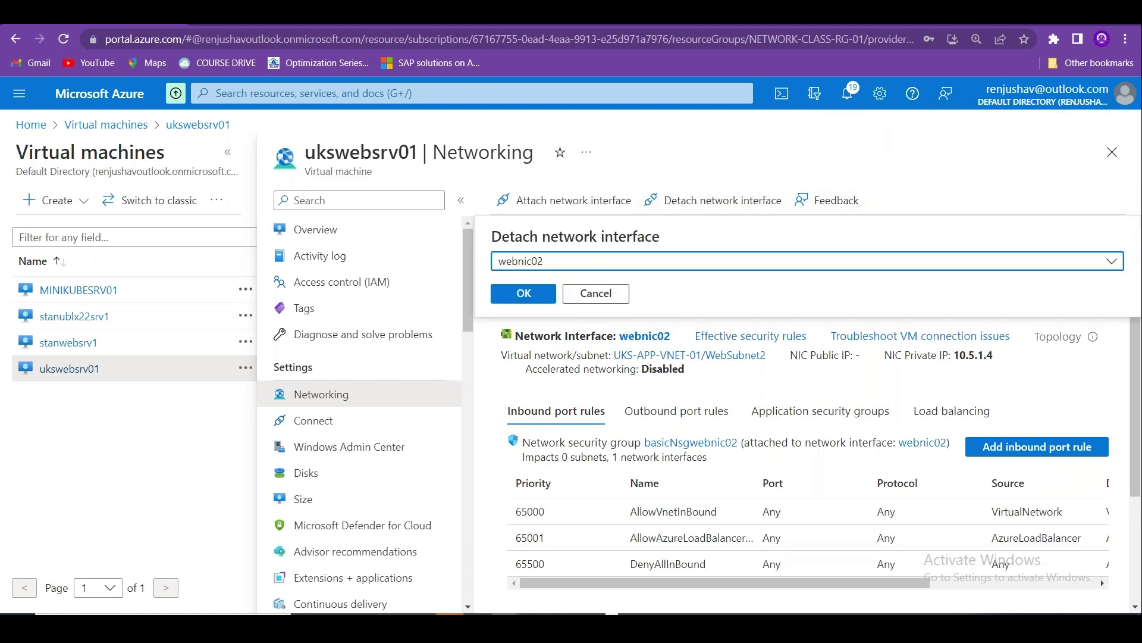
click(522, 292)
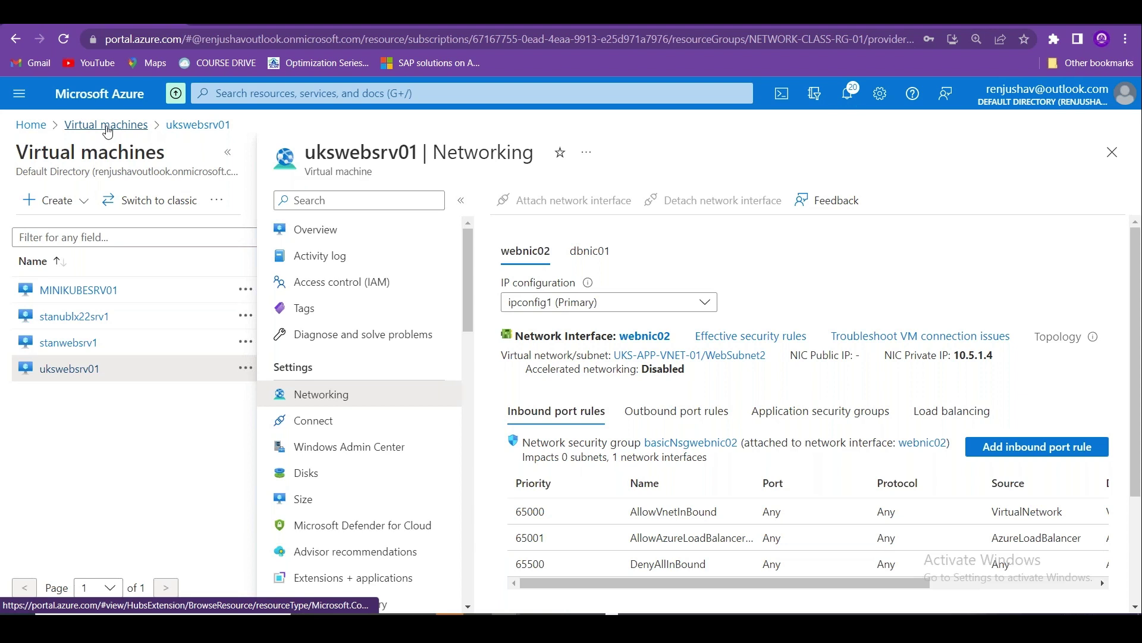
Open the Subnets page of the UKS-APP-VNET-01 virtual network.
click(30, 124)
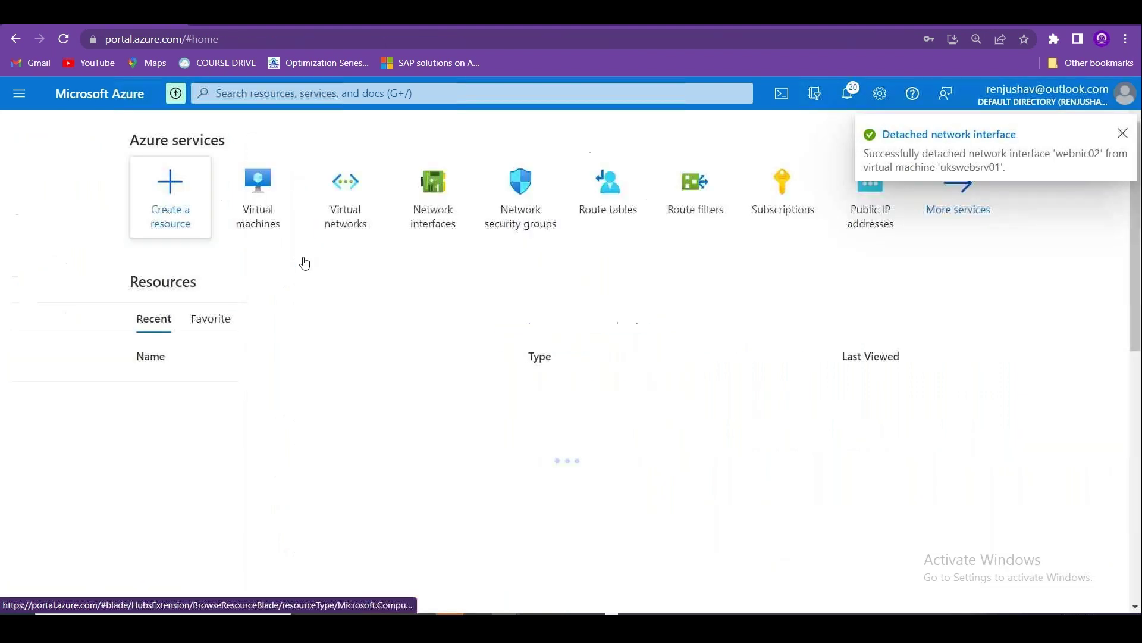
click(379, 221)
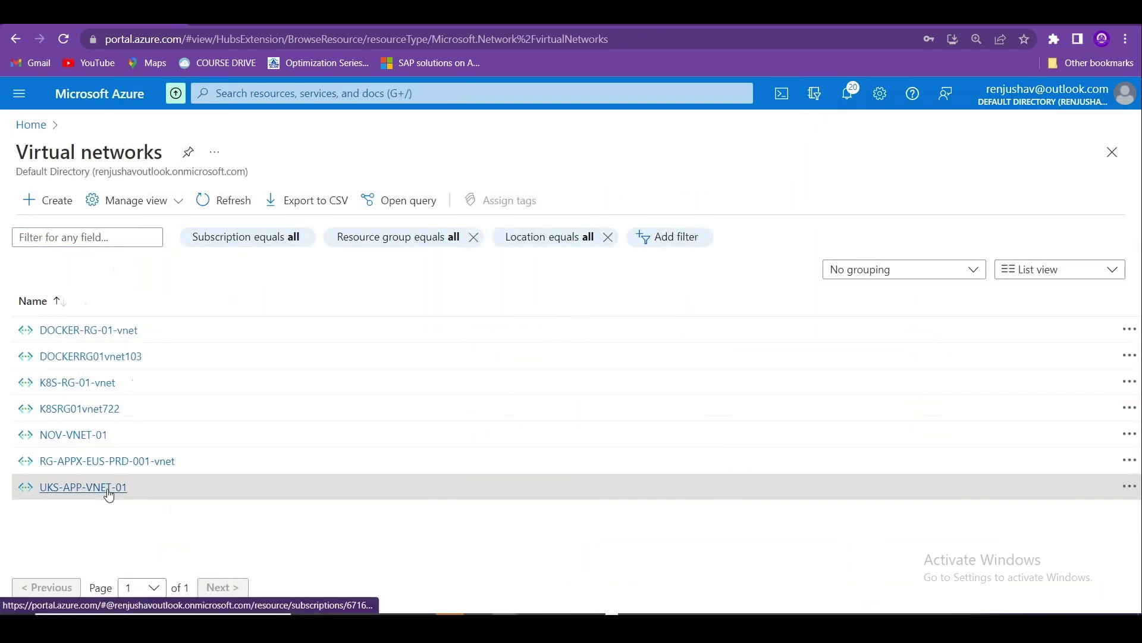
click(105, 487)
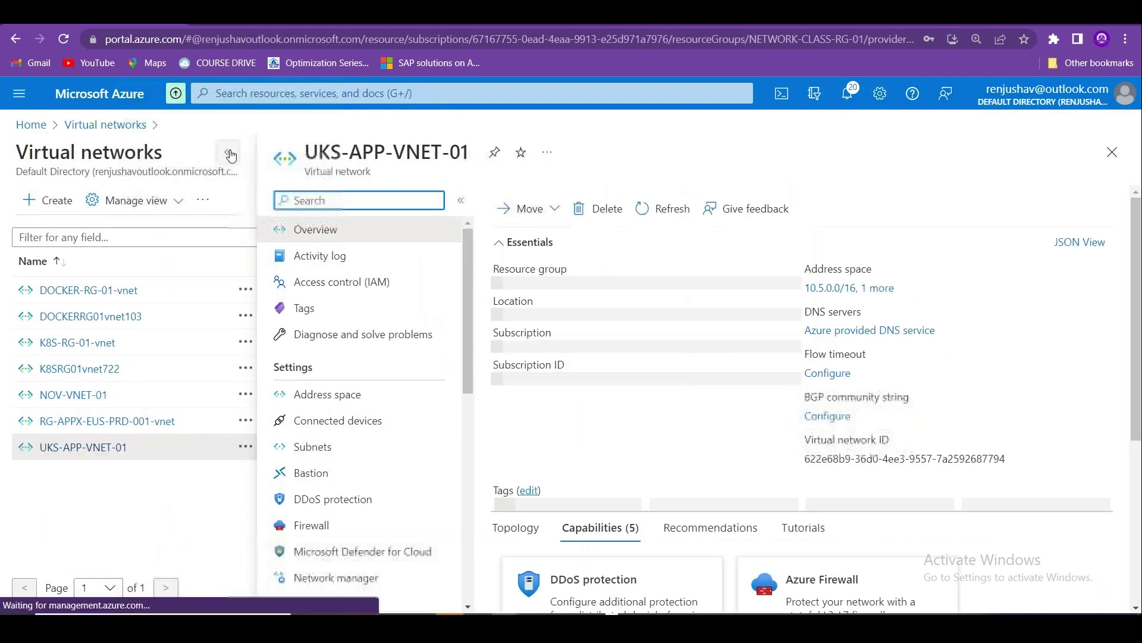
click(233, 153)
scroll(236, 367, down, 2)
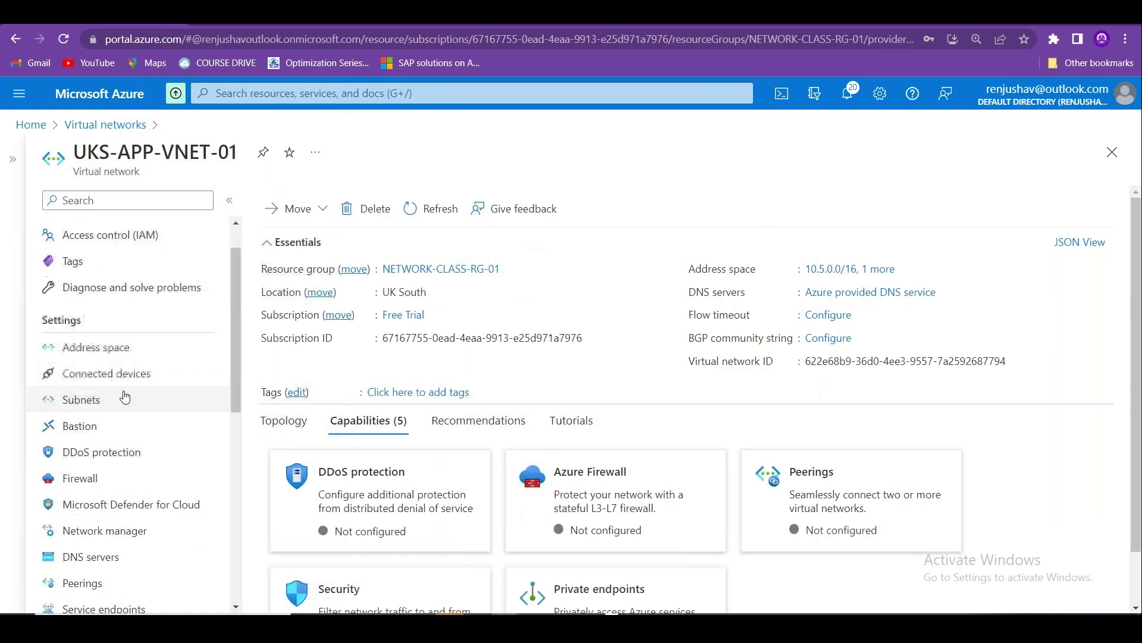
click(122, 397)
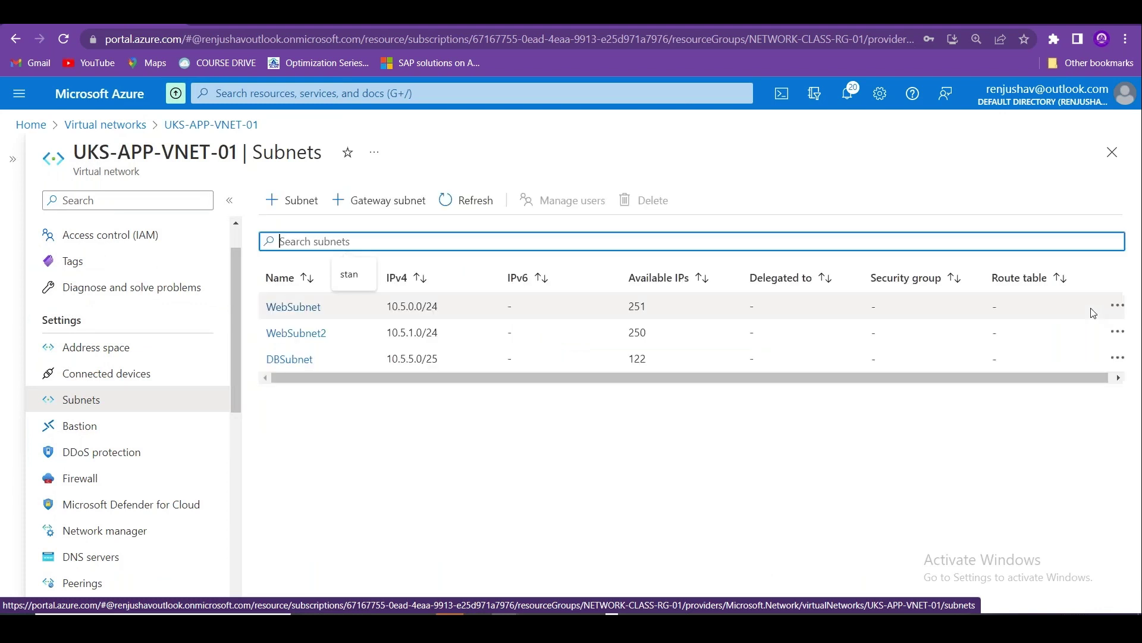
Attempt to delete WebSubnet2, which fails because a network interface still uses it.
click(1117, 333)
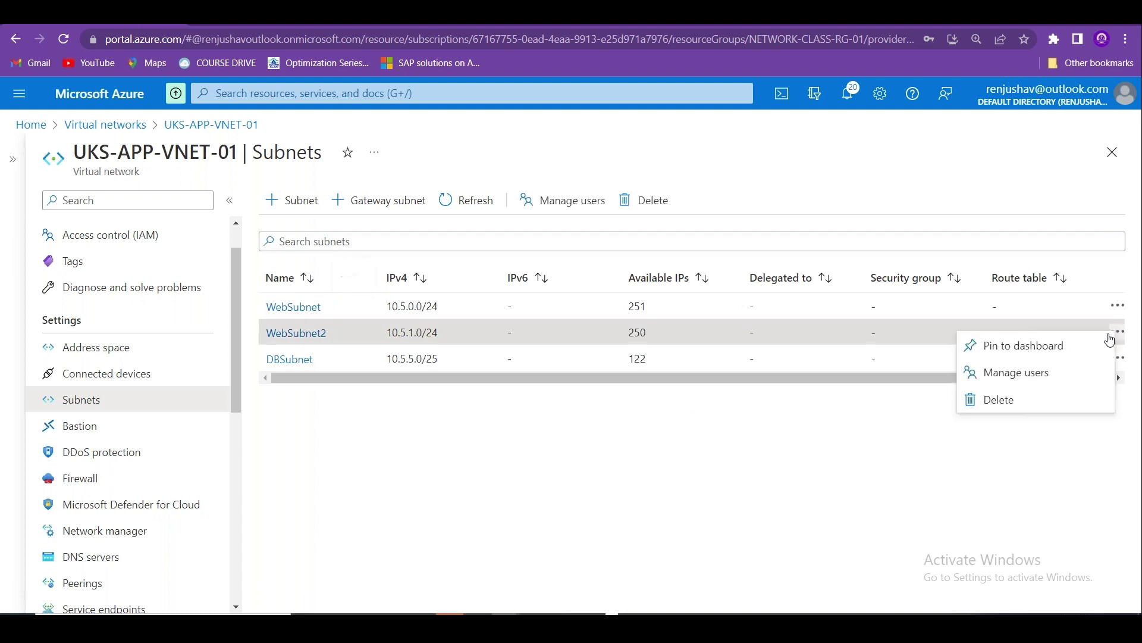
click(1011, 401)
click(886, 423)
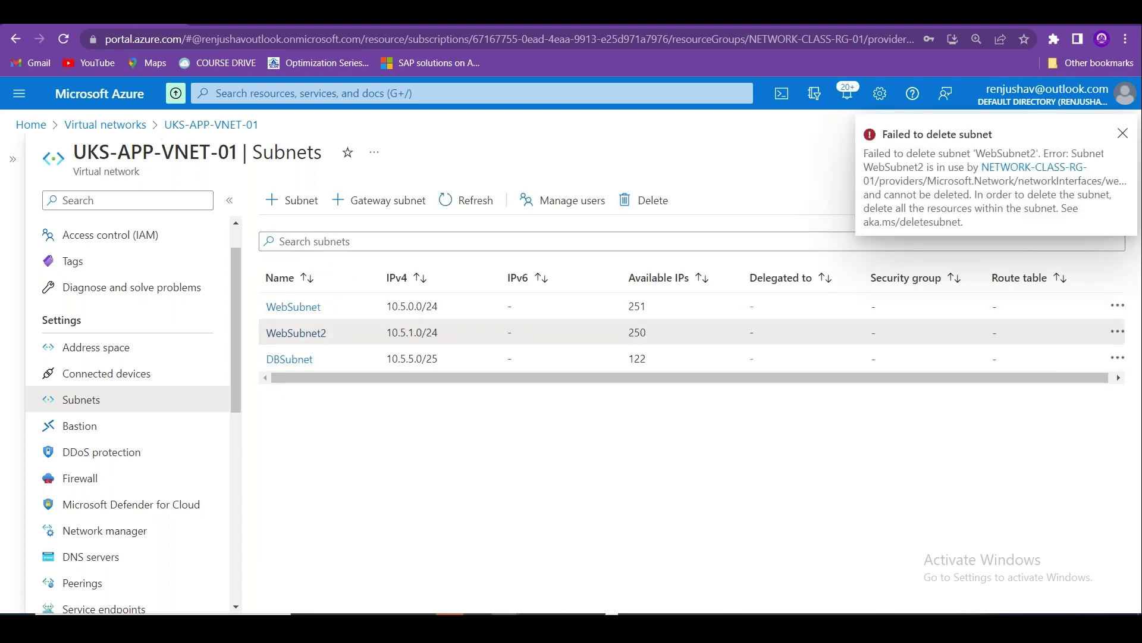
click(237, 94)
Search 'network' to reach Network interfaces and open webnic02.
text(network)
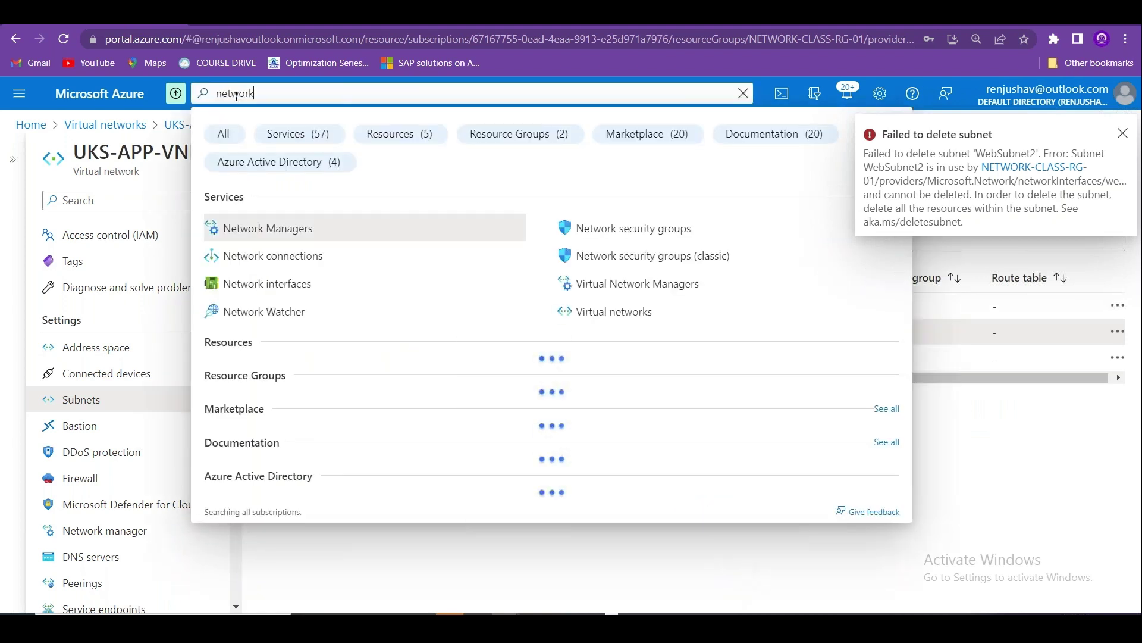
click(276, 282)
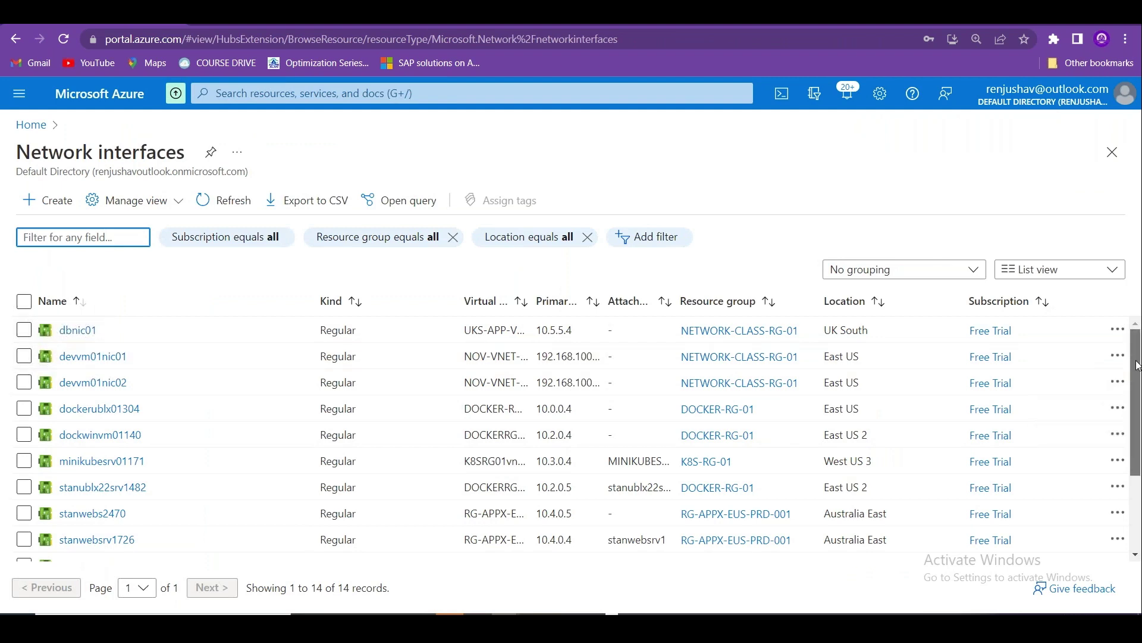
scroll(267, 476, down, 3)
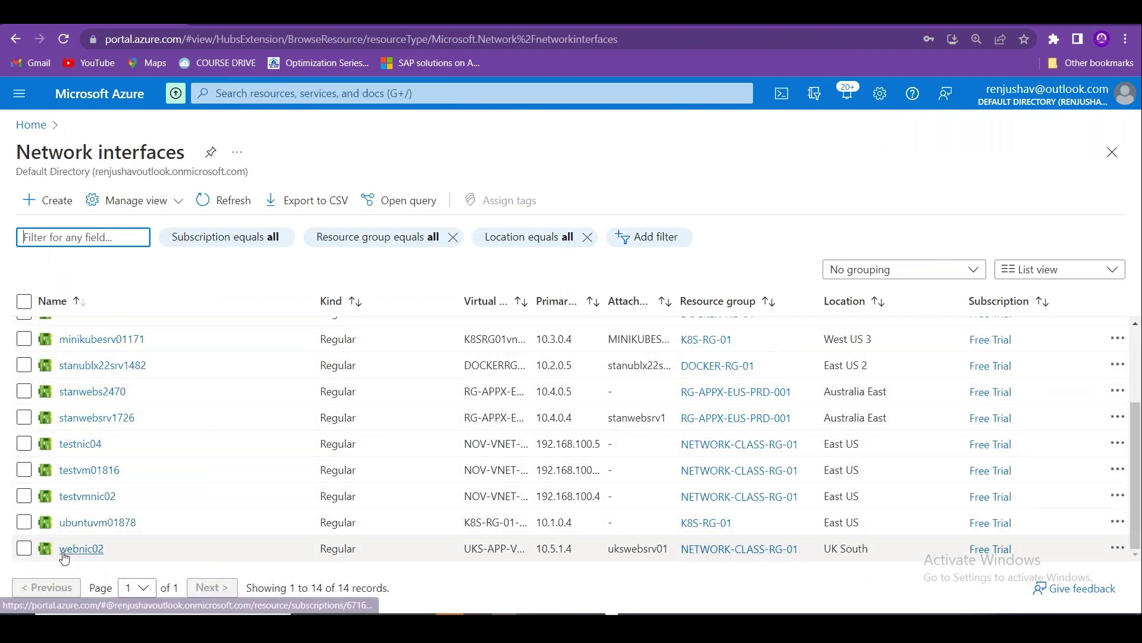
click(23, 548)
click(72, 555)
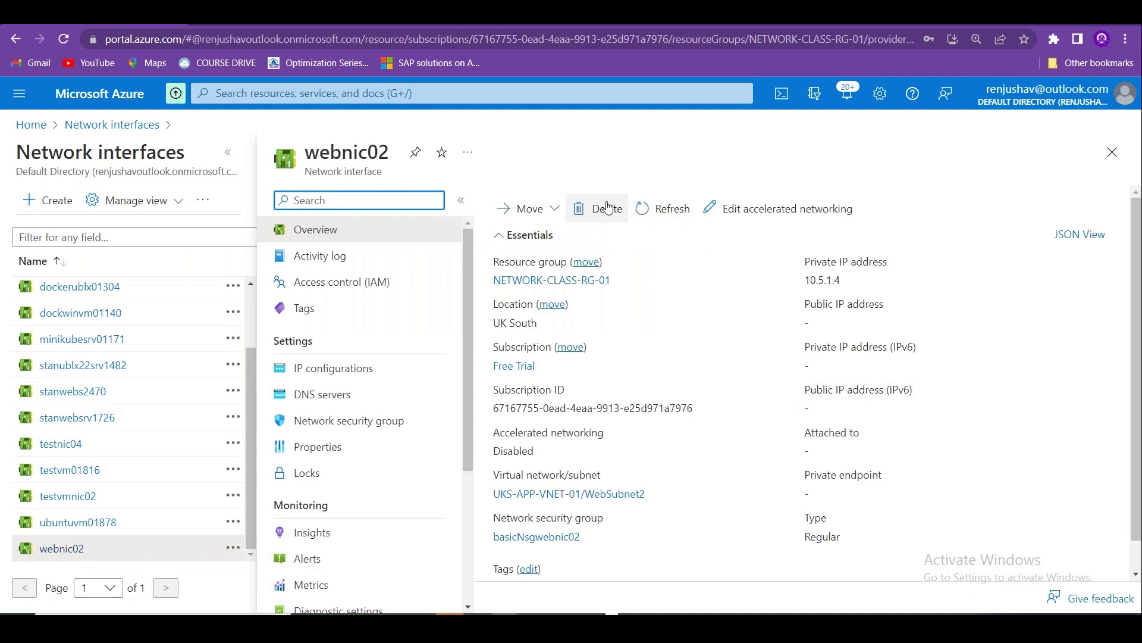
Delete the webnic02 interface and return to the Azure home page.
click(607, 208)
click(524, 289)
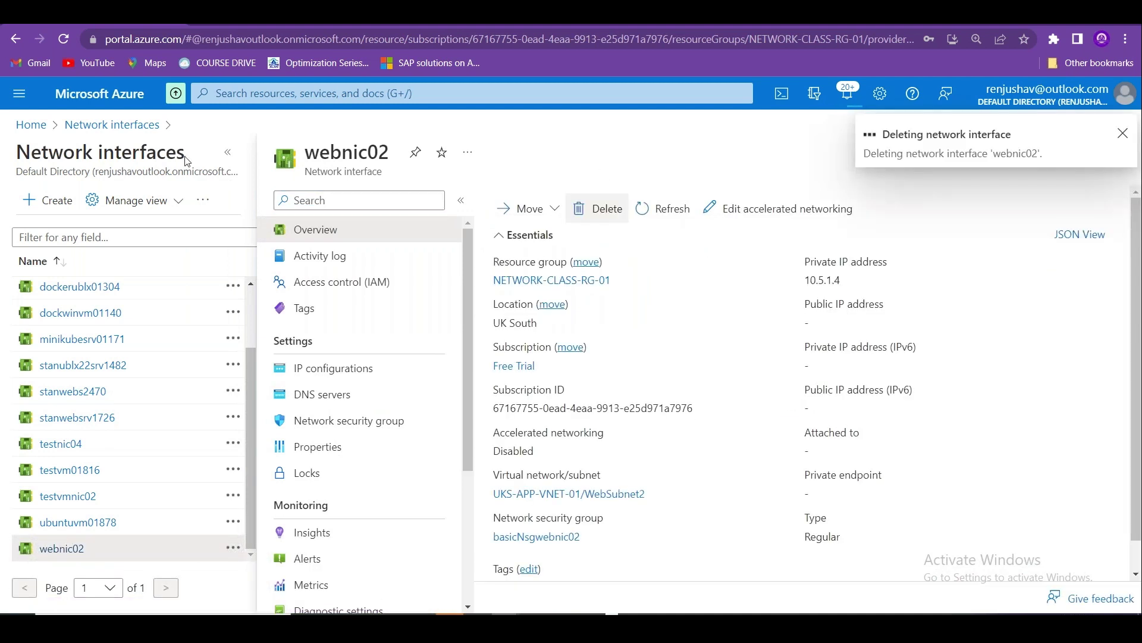
click(112, 124)
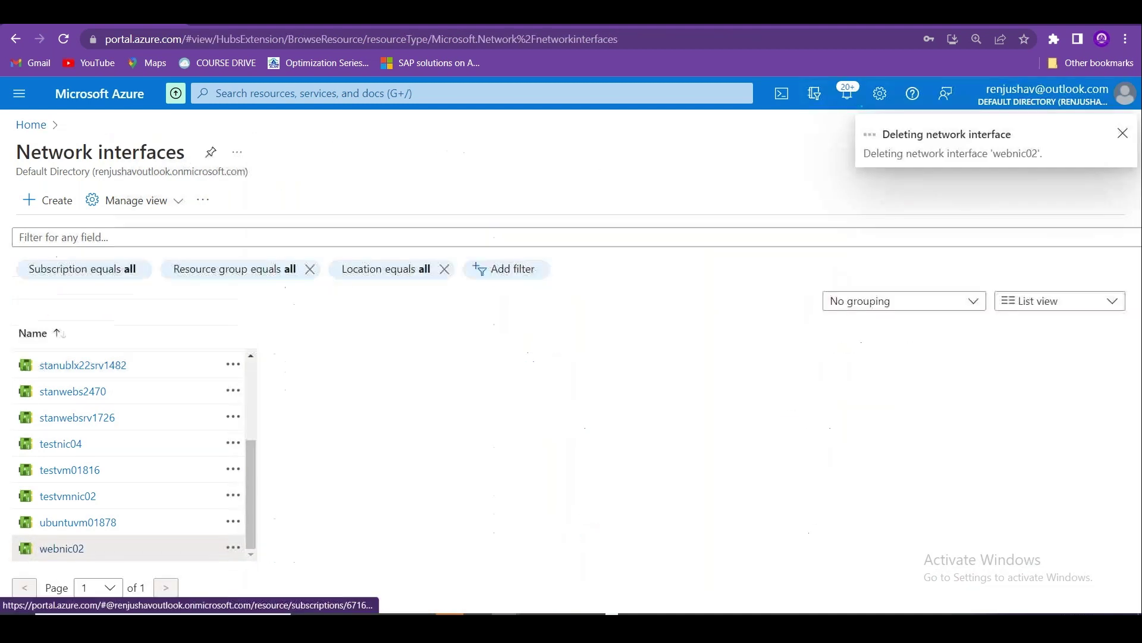
click(31, 124)
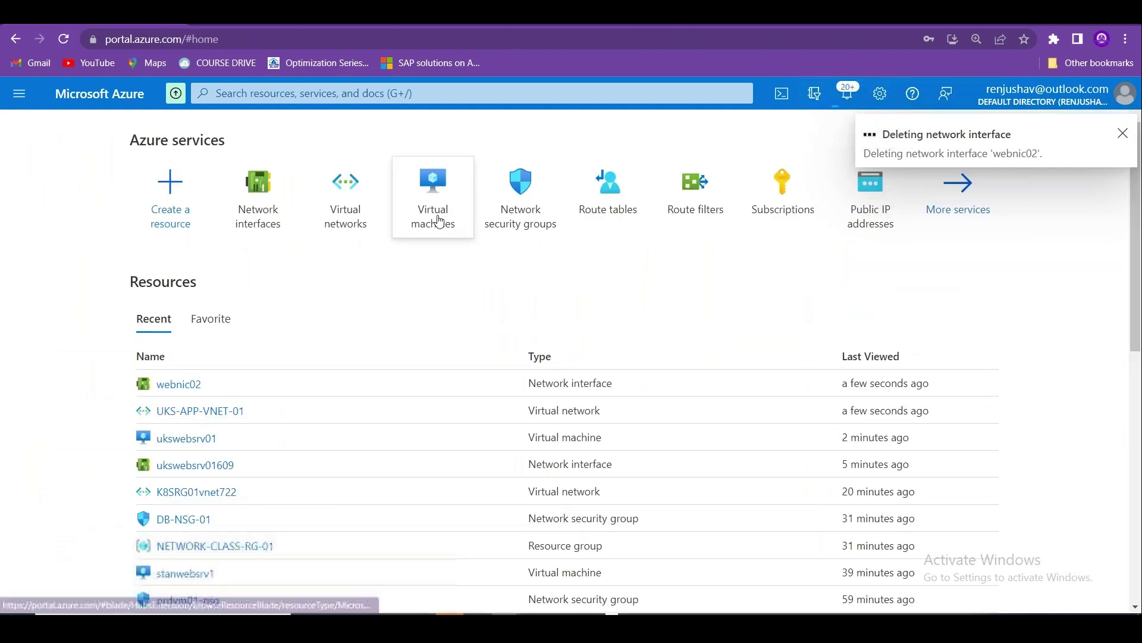
mouse_move(360, 217)
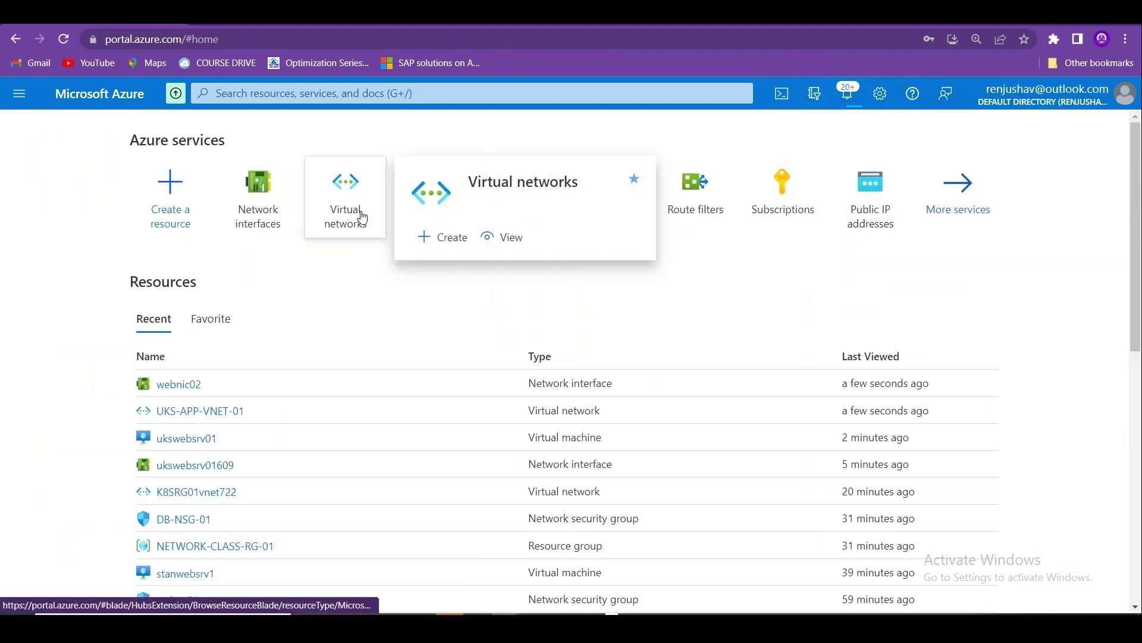
Go to the Subnets page of UKS-APP-VNET-01 again.
click(362, 216)
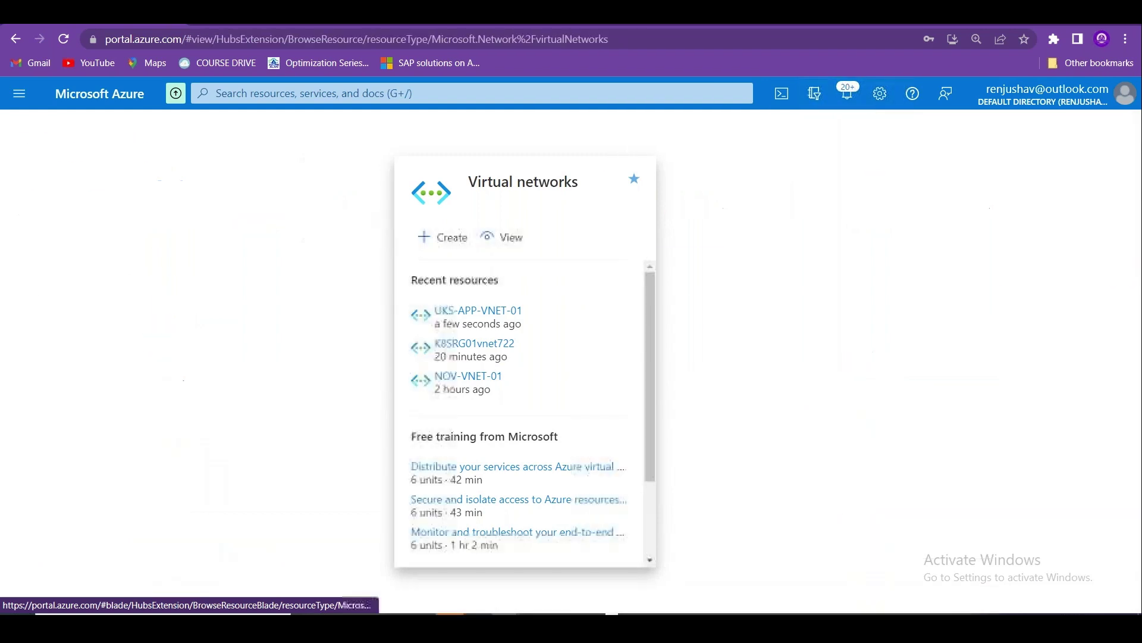
click(119, 486)
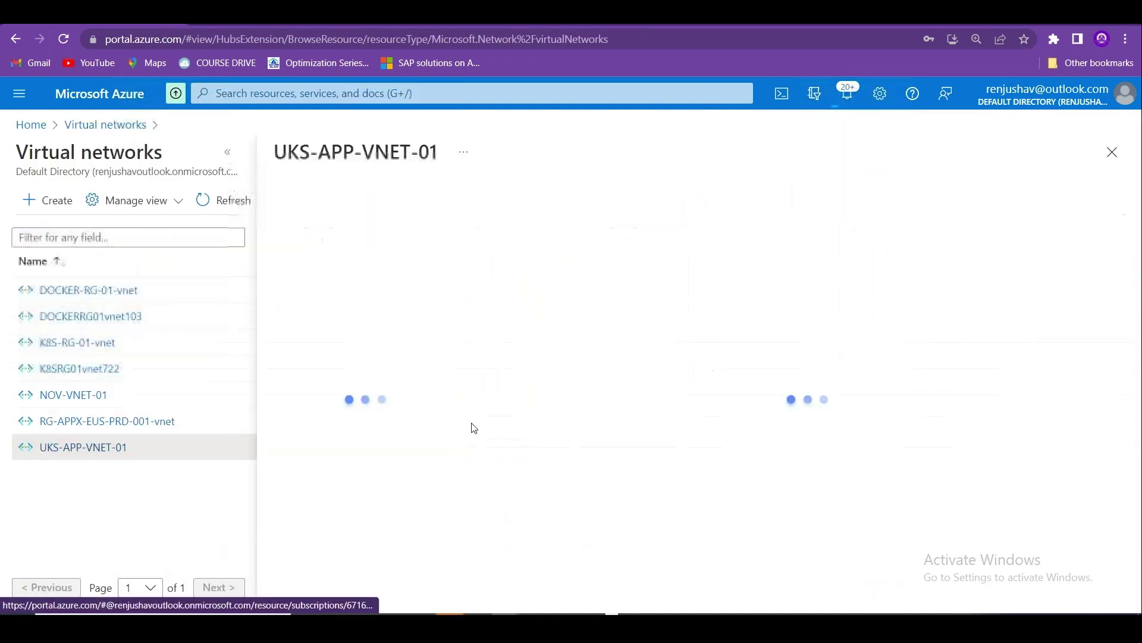
click(225, 156)
click(140, 446)
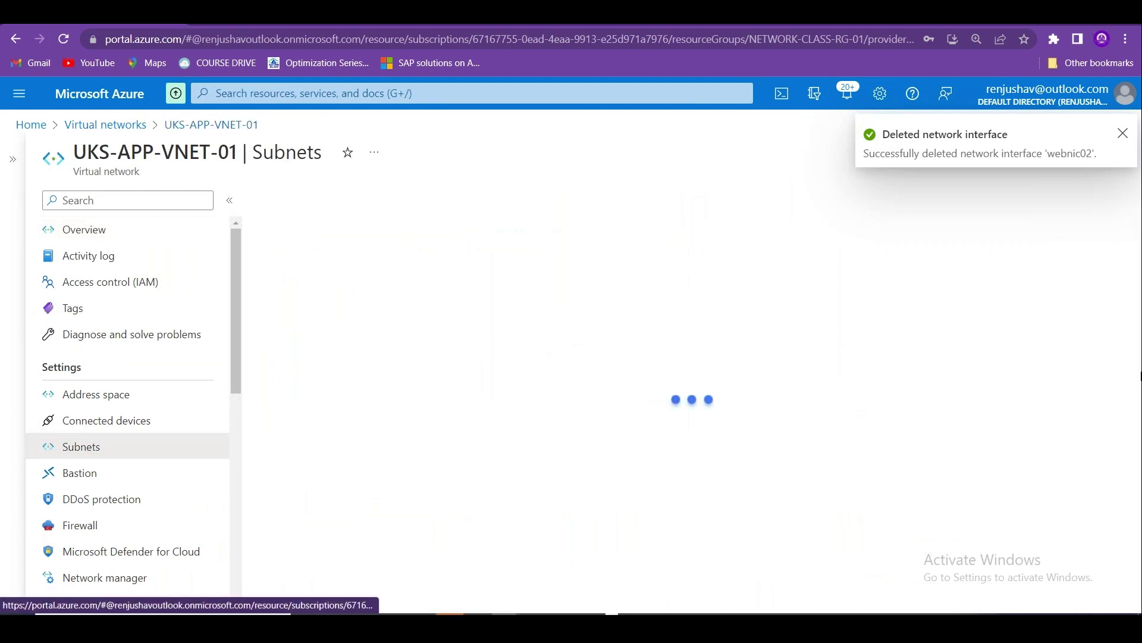
Delete WebSubnet2, confirm success in Notifications, and open WebSubnet's settings.
click(1117, 331)
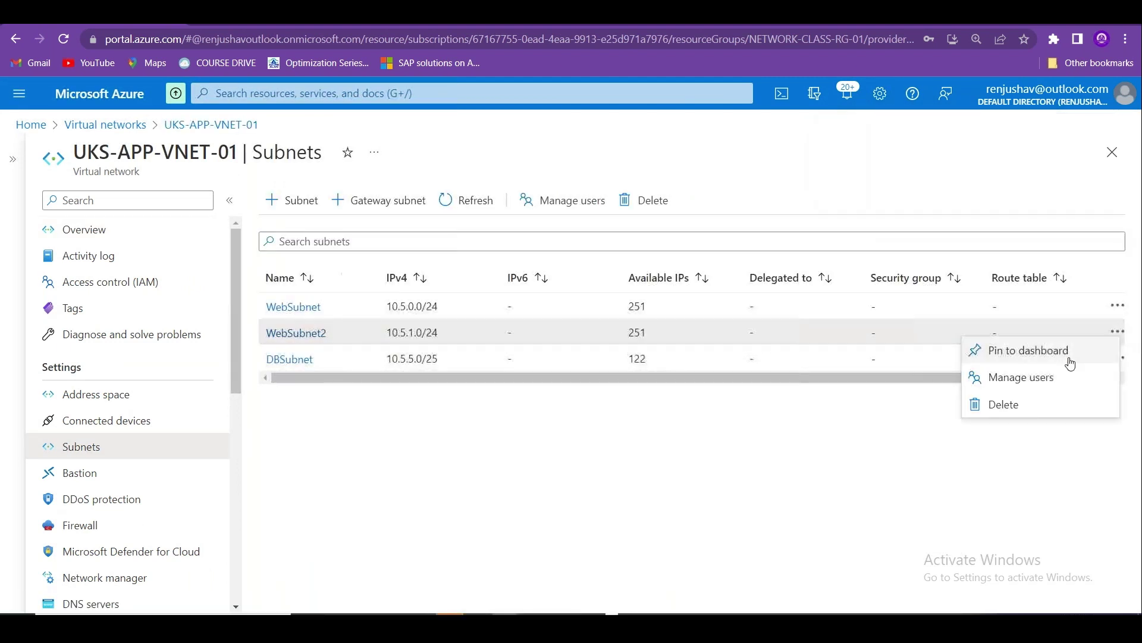
click(1005, 405)
click(885, 422)
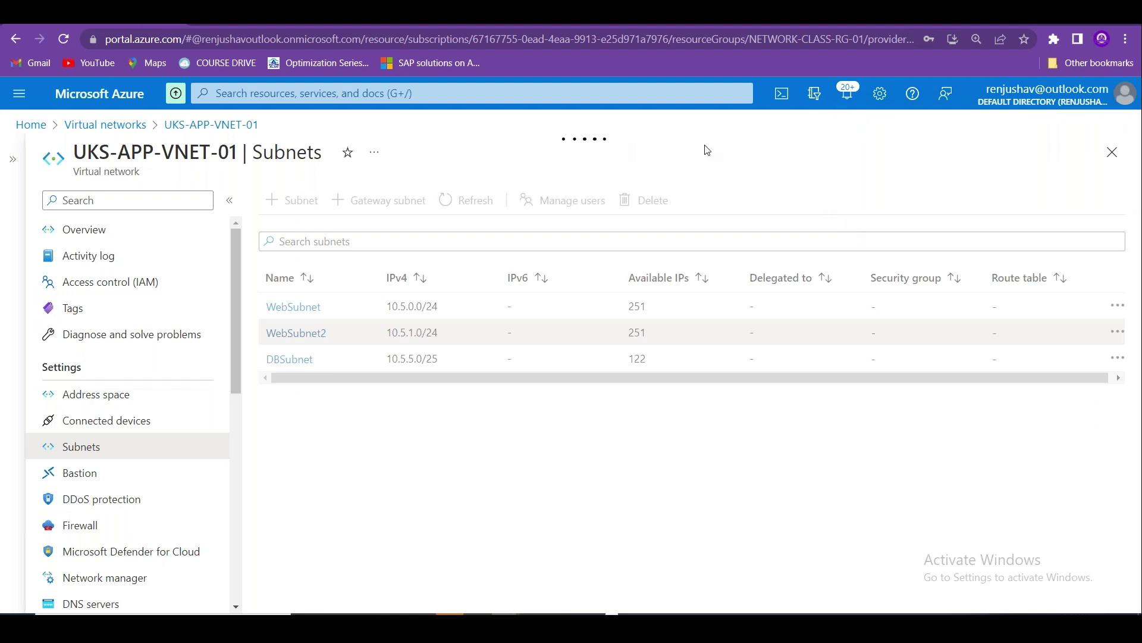
click(847, 94)
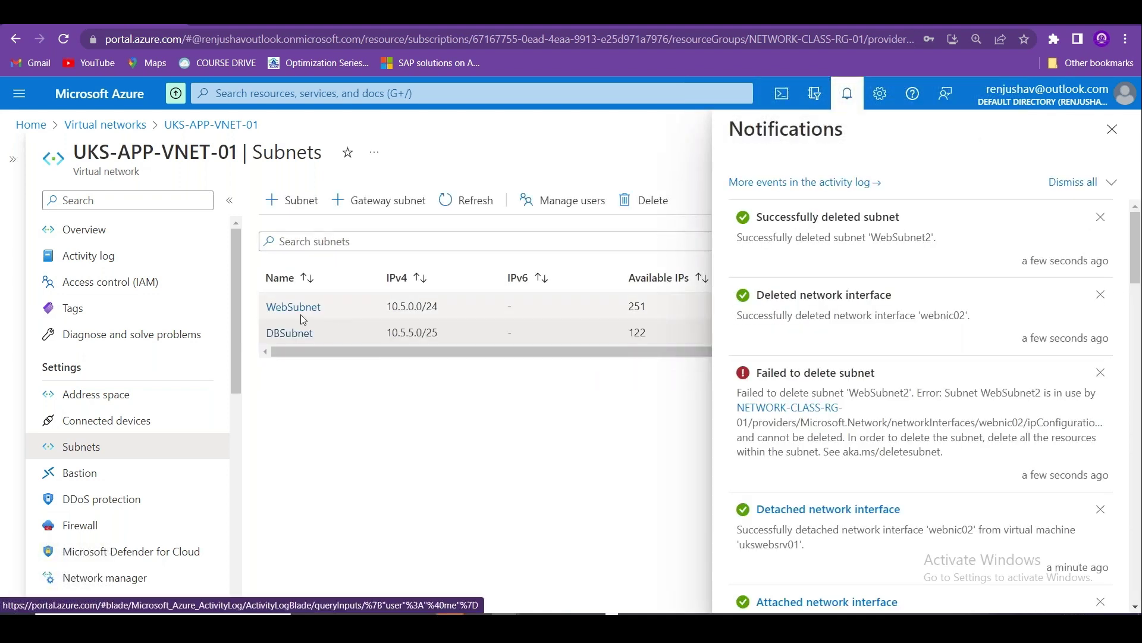
click(293, 307)
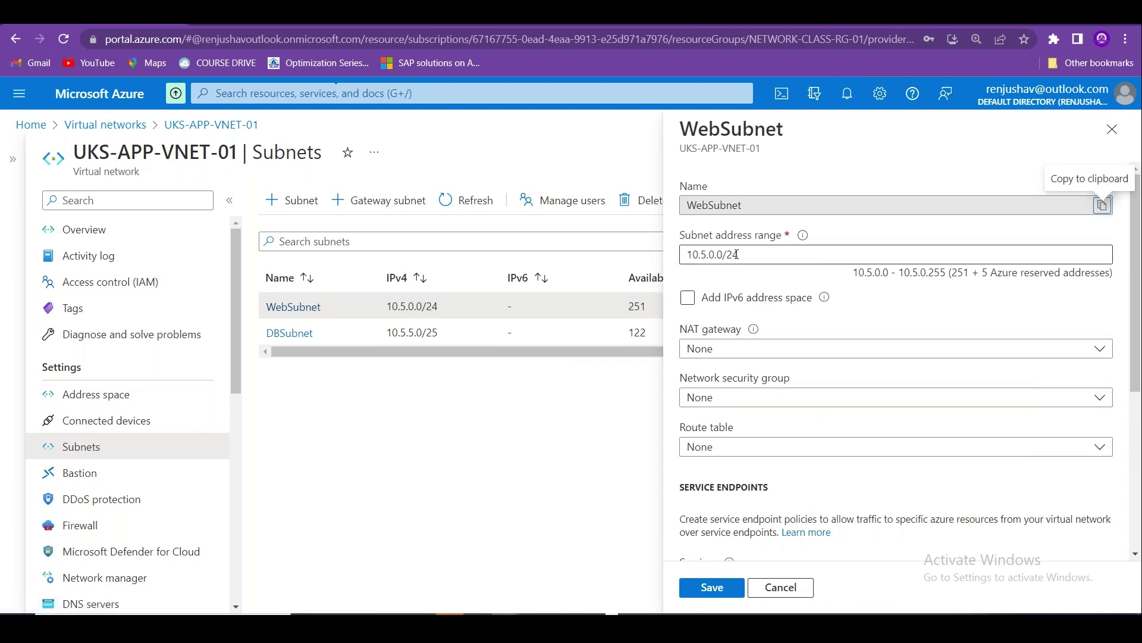
Change WebSubnet's prefix to /23 (507 usable addresses) and save it.
click(775, 258)
key(BackSpace)
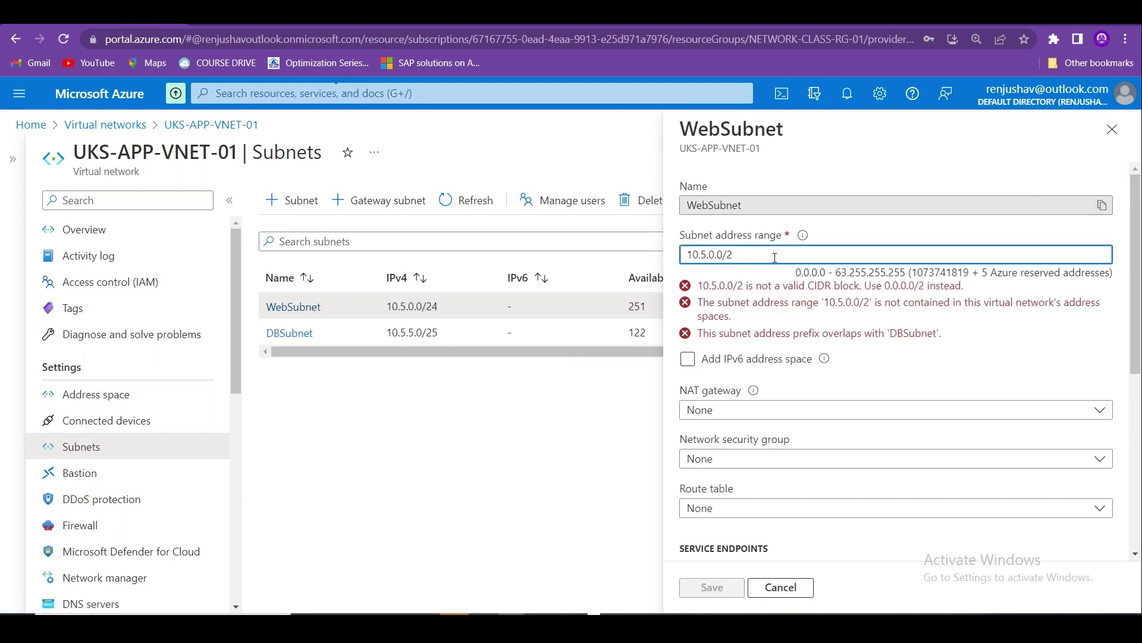
text(3)
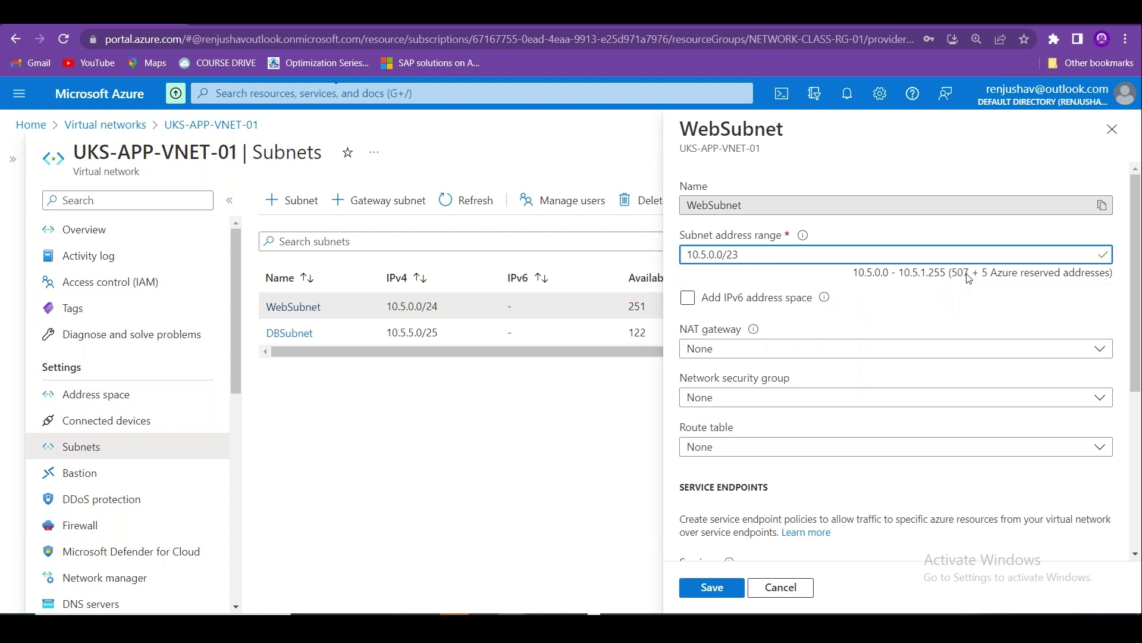
drag(989, 273, 930, 277)
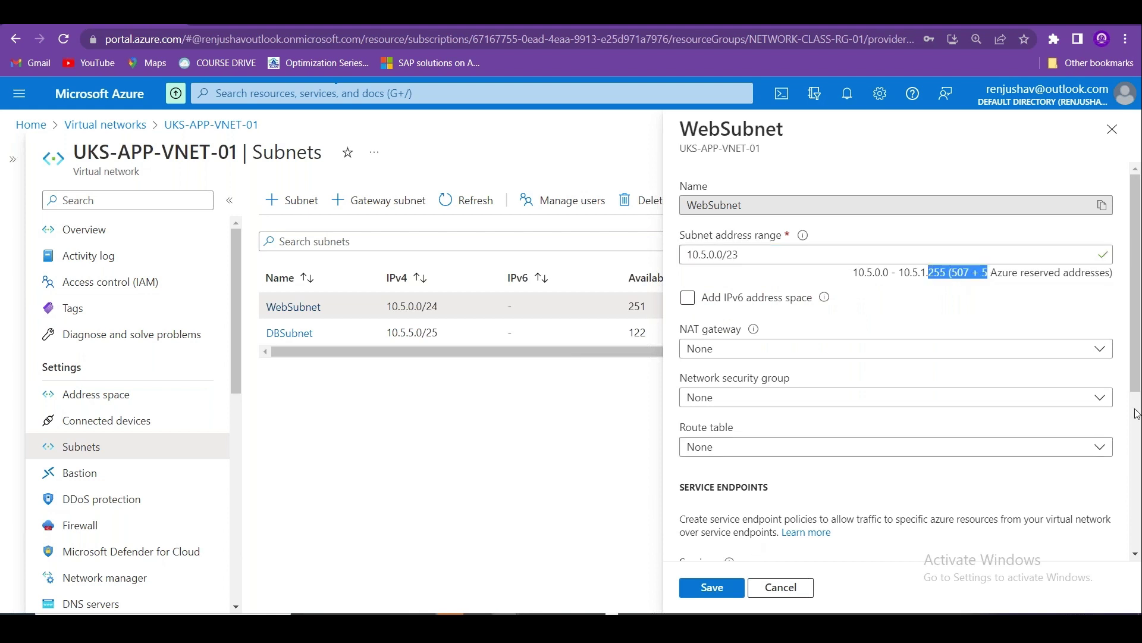
click(708, 587)
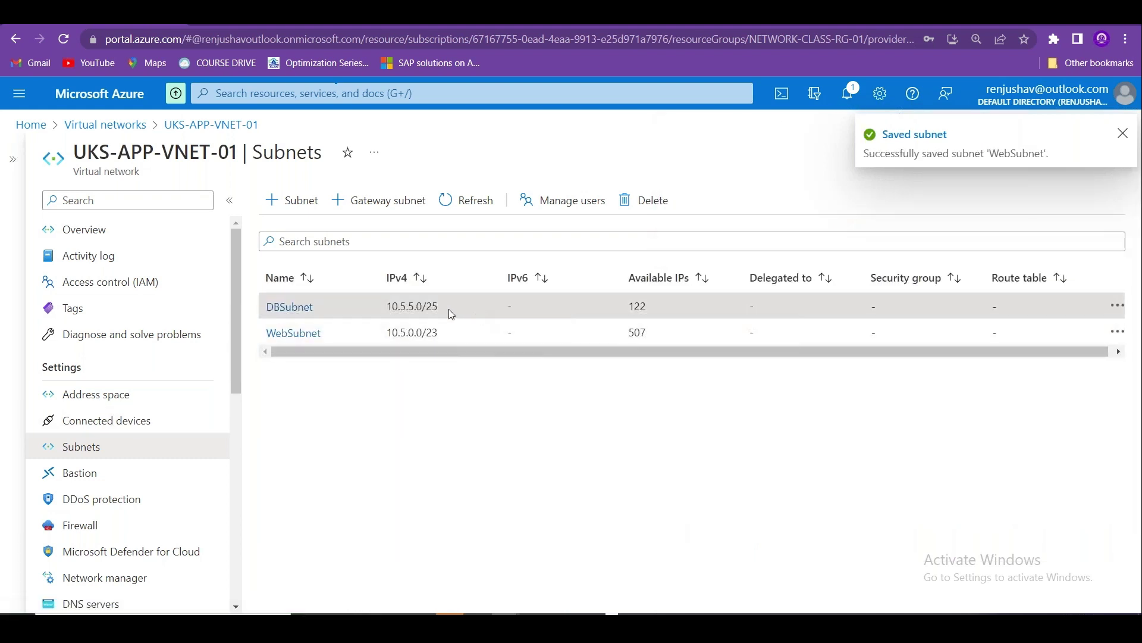
Review the DBSubnet and WebSubnet address ranges, then return to the Virtual networks list.
click(298, 307)
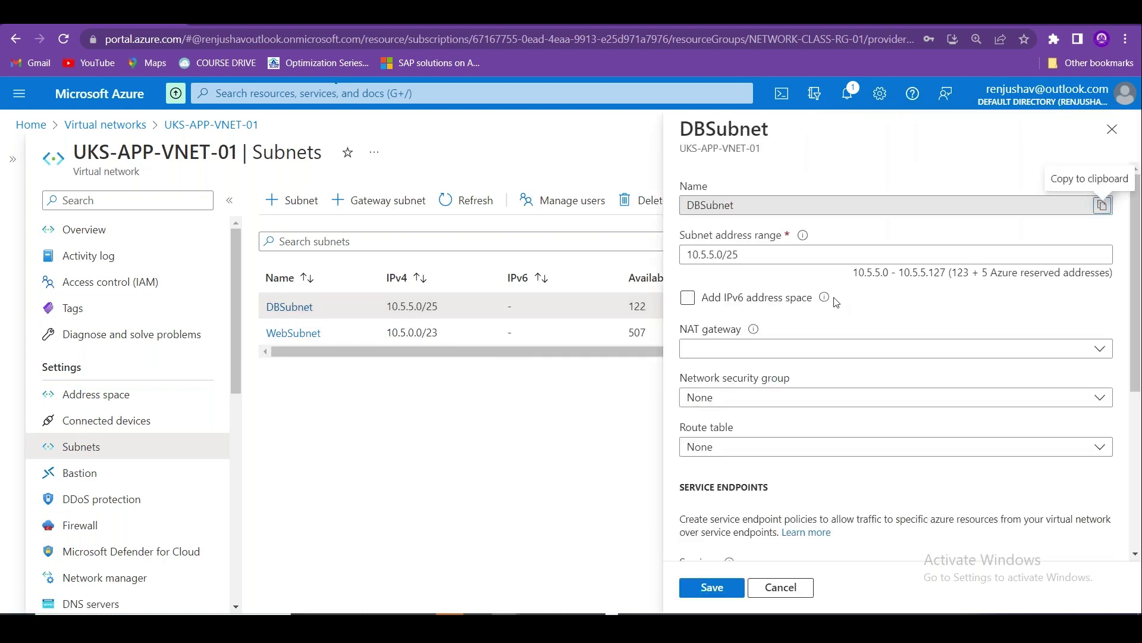
drag(874, 273, 902, 275)
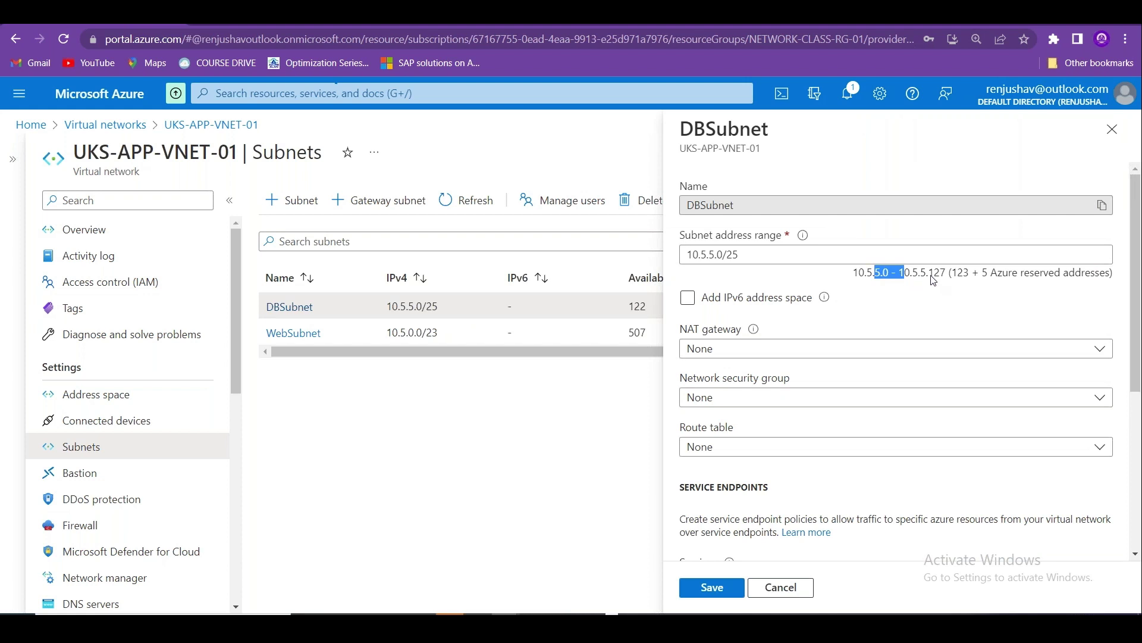
click(295, 333)
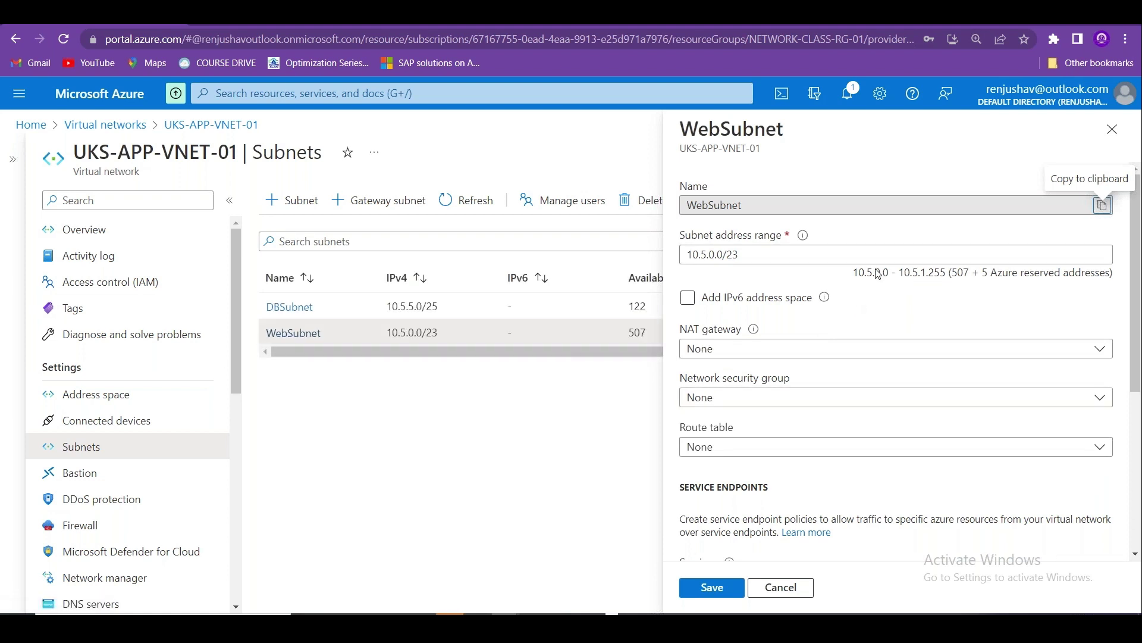
drag(876, 273, 947, 279)
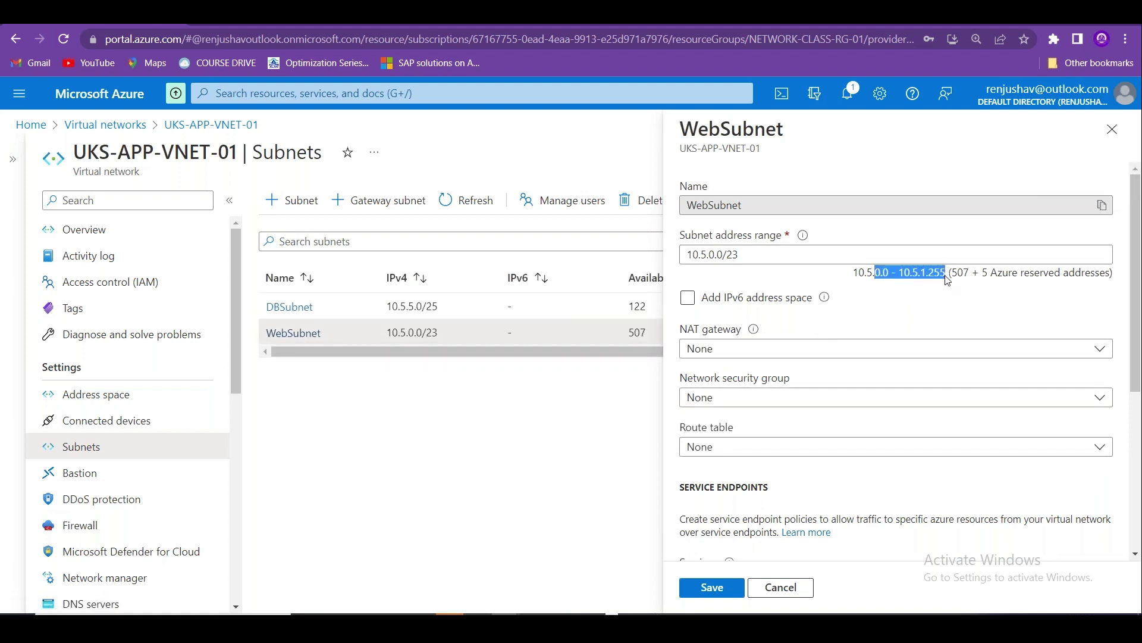
click(1112, 129)
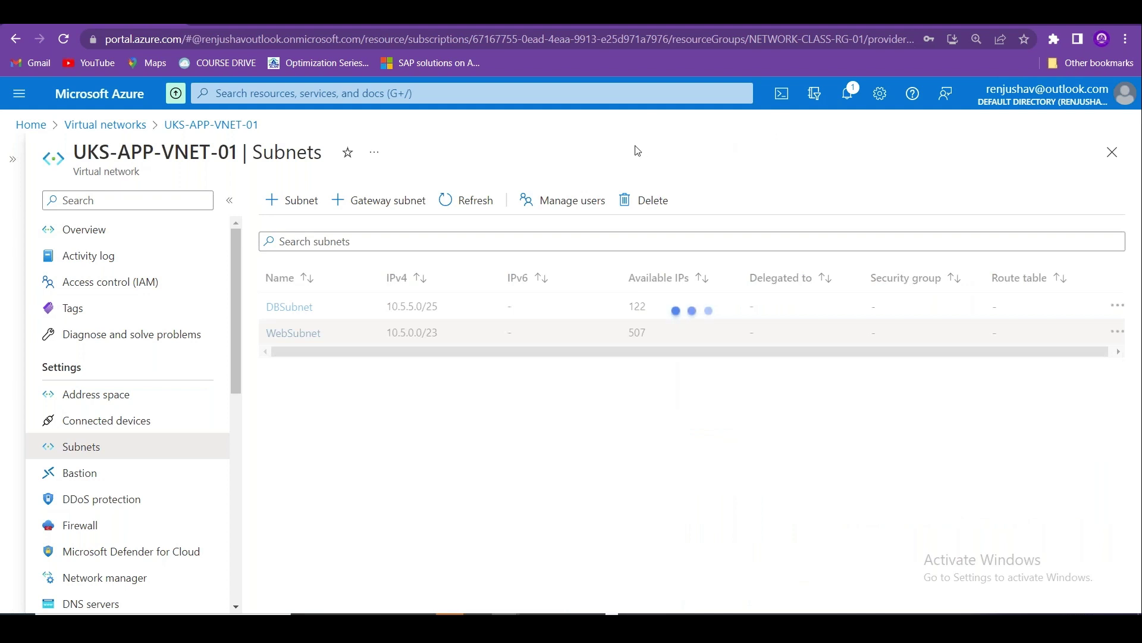
click(120, 126)
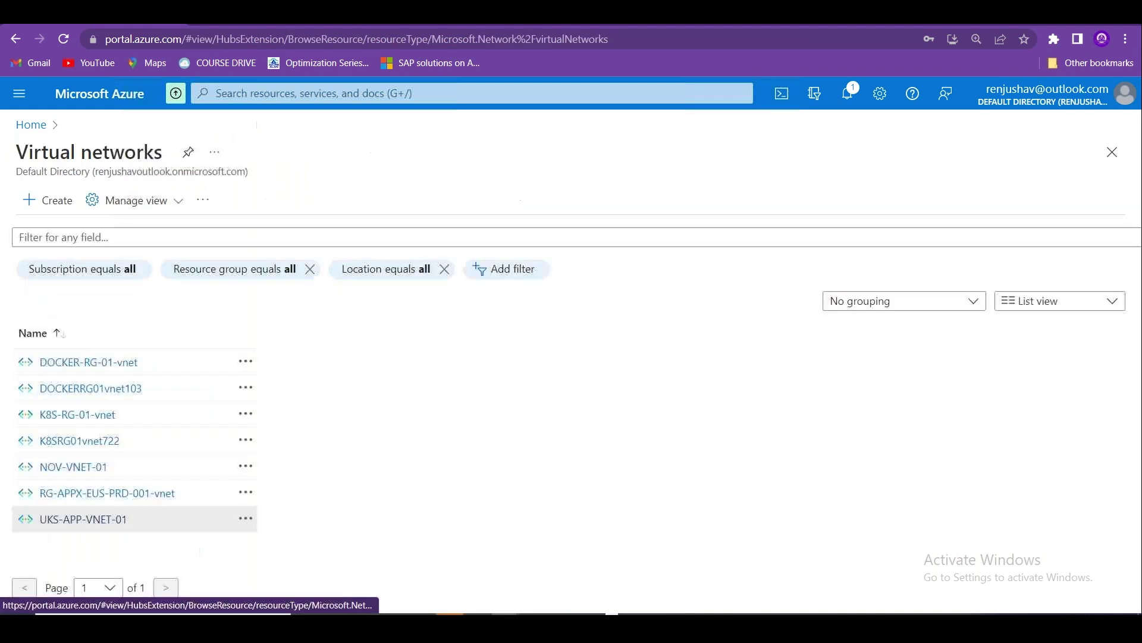
Start a new network interface in resource group NETWORK-CLASS-RG-01.
click(31, 123)
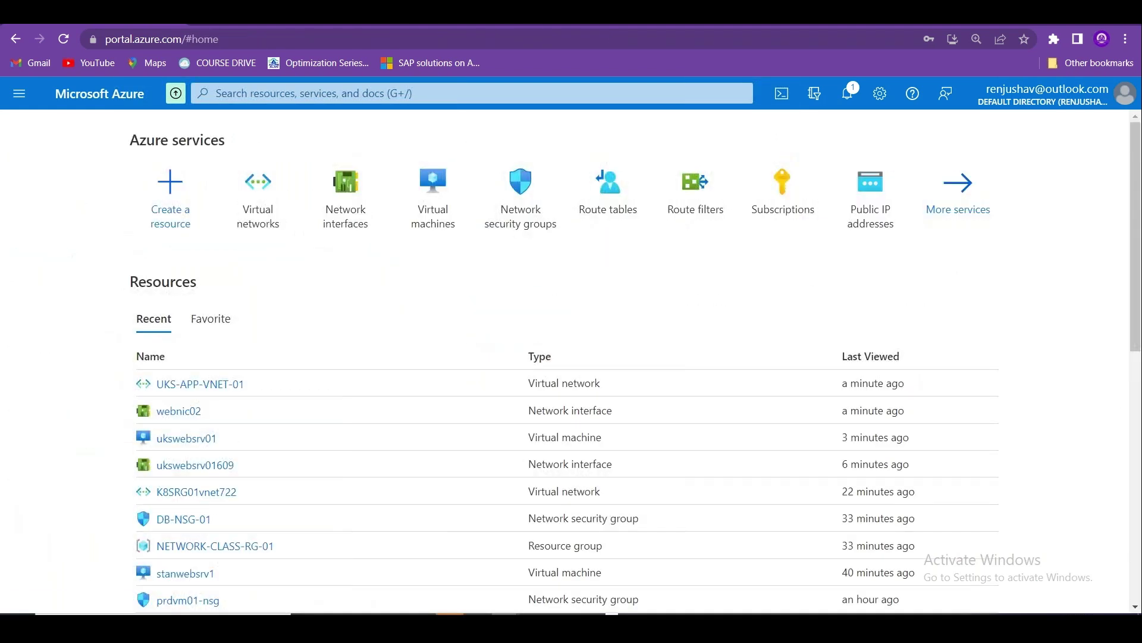
click(353, 206)
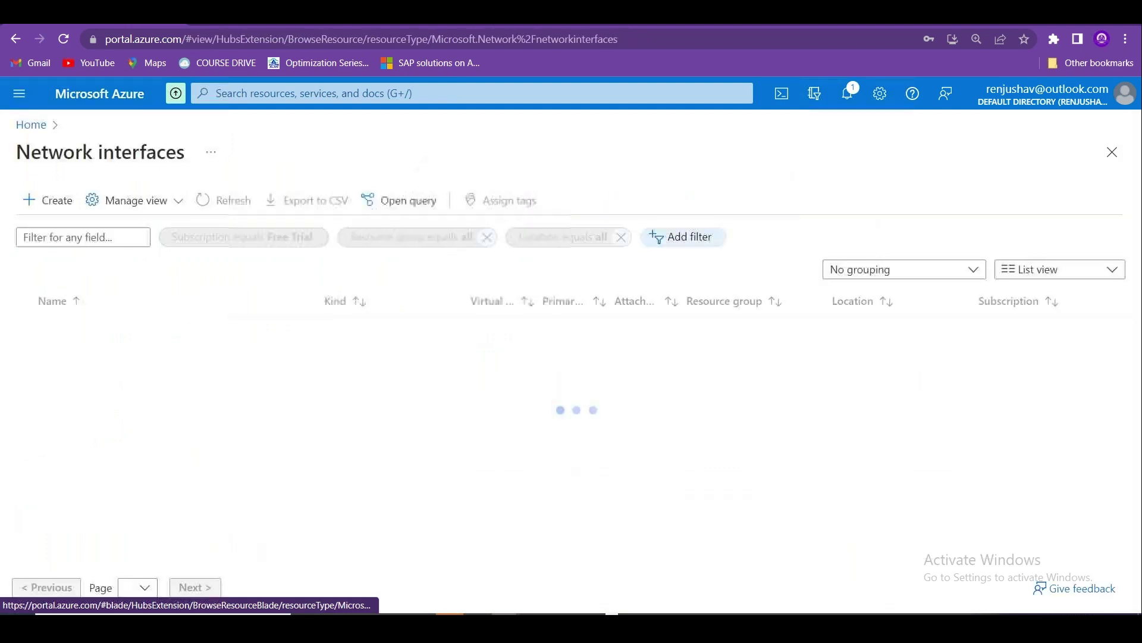
click(68, 207)
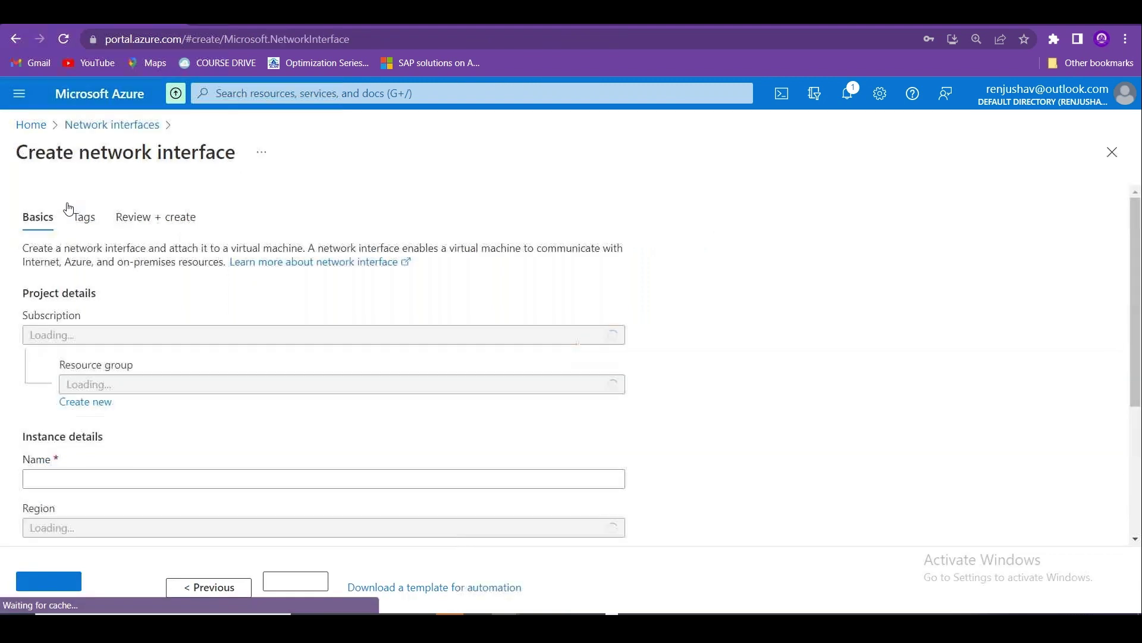
click(369, 351)
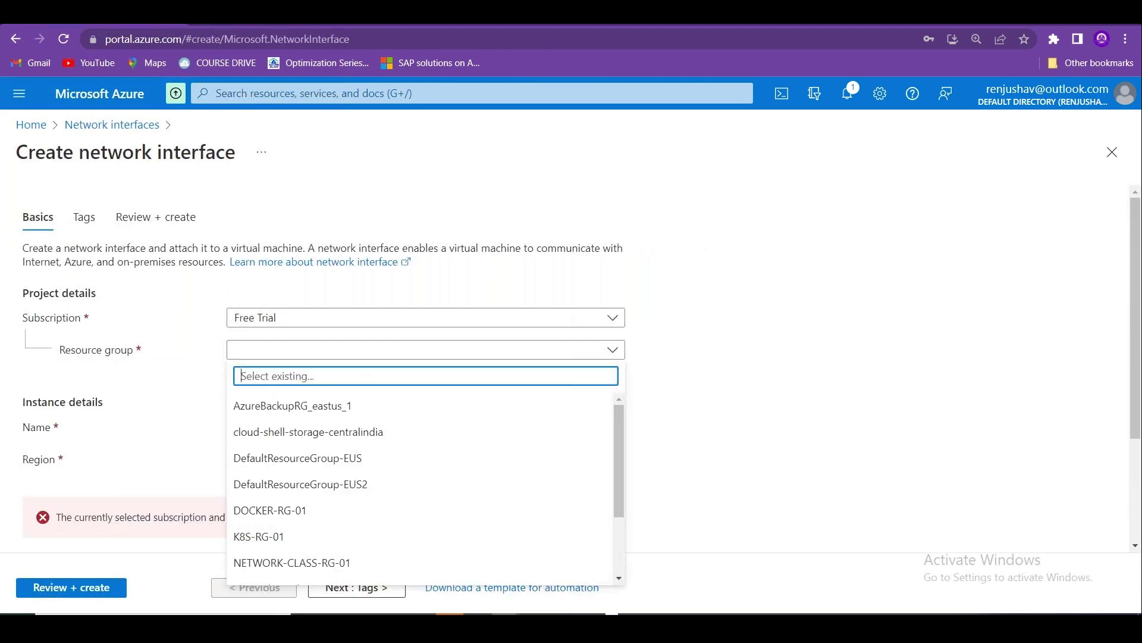
click(401, 562)
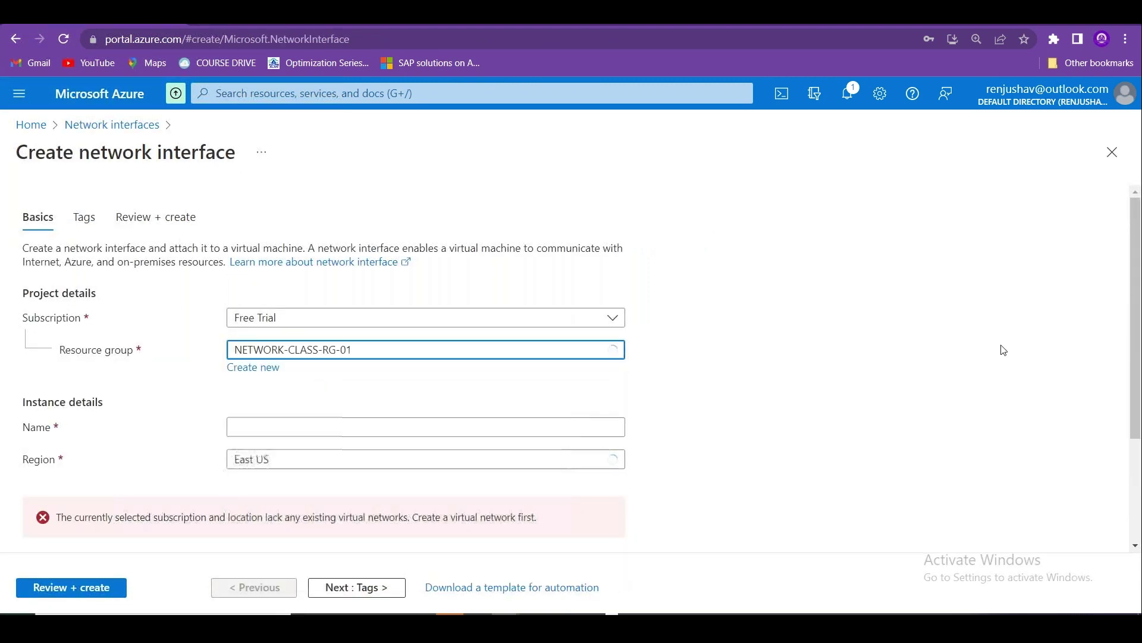
Name the interface ukswebsrvnic01 and set its region to UK South.
scroll(1138, 298, down, 2)
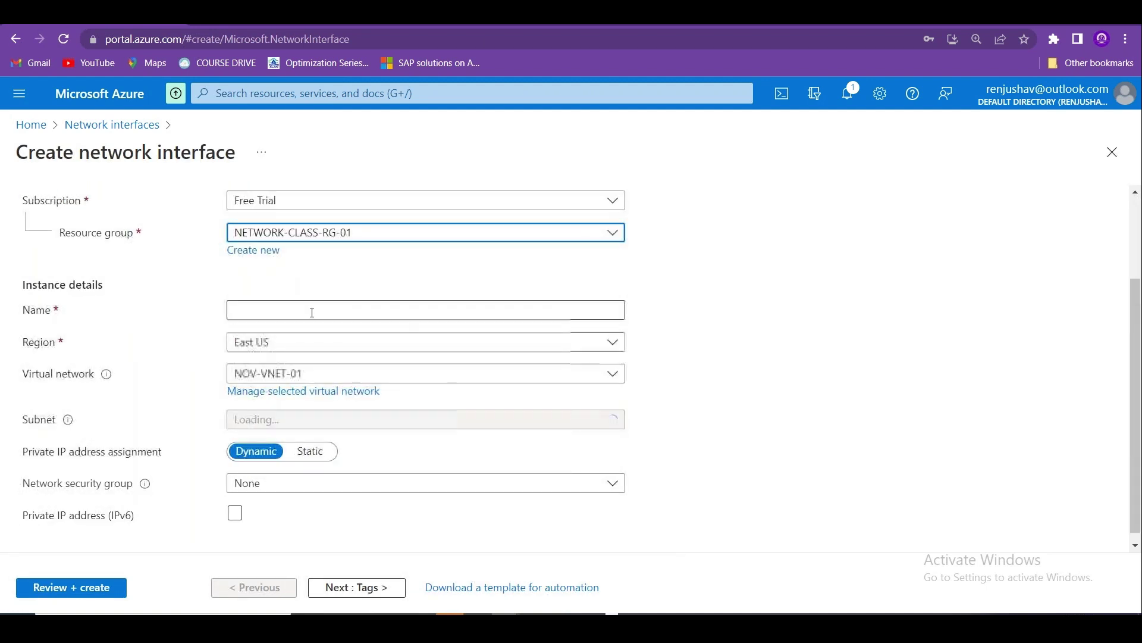
click(312, 308)
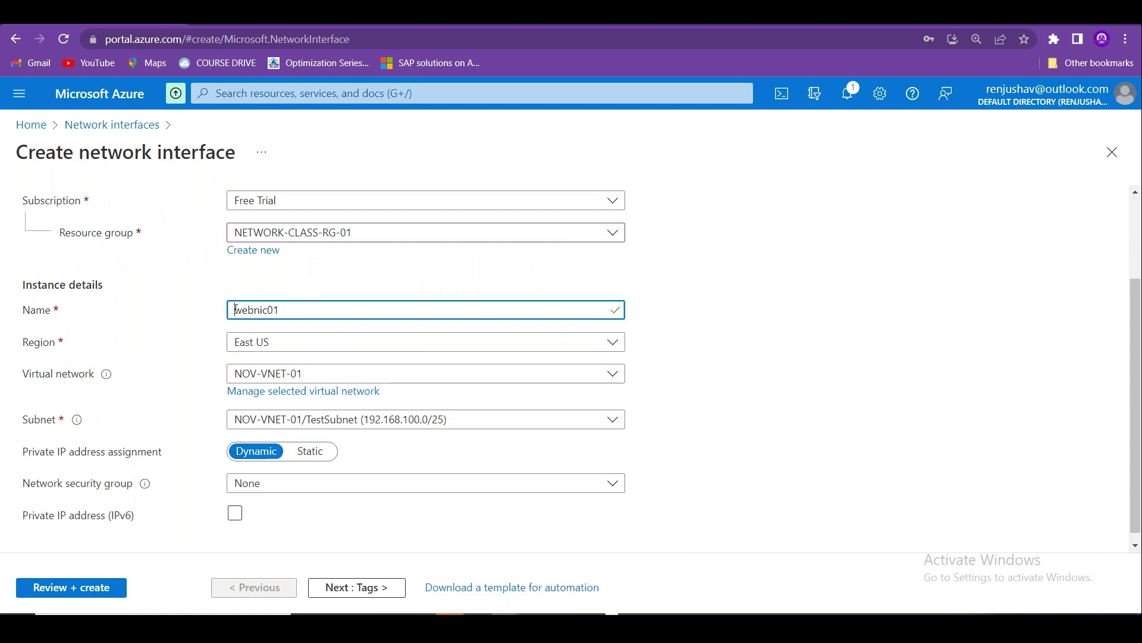
text(liks)
click(272, 310)
text(srv)
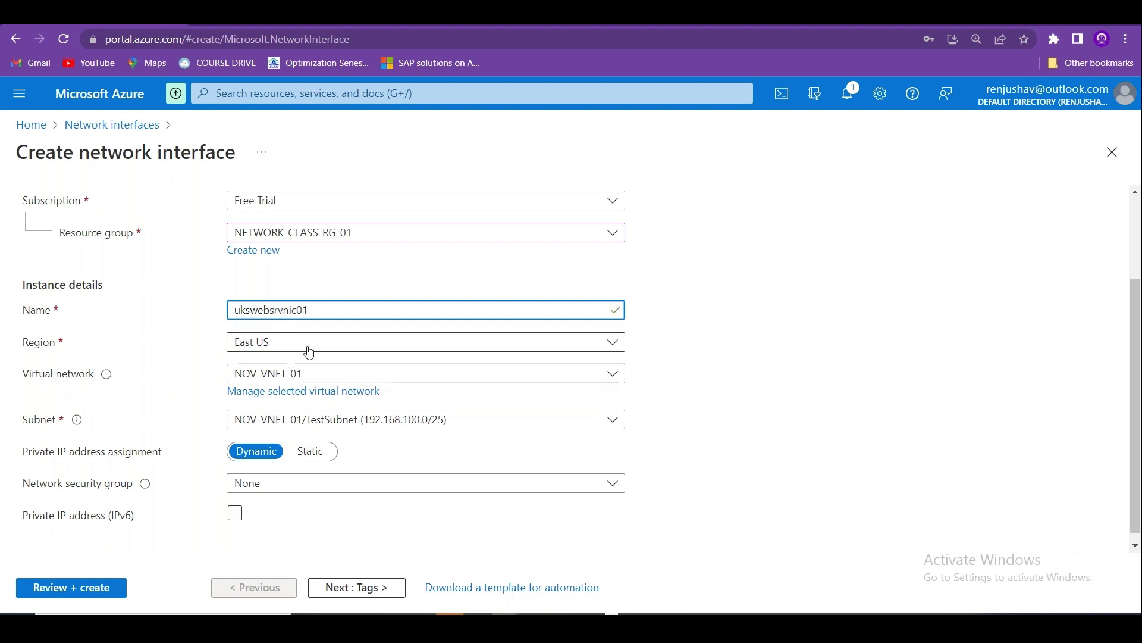
click(304, 345)
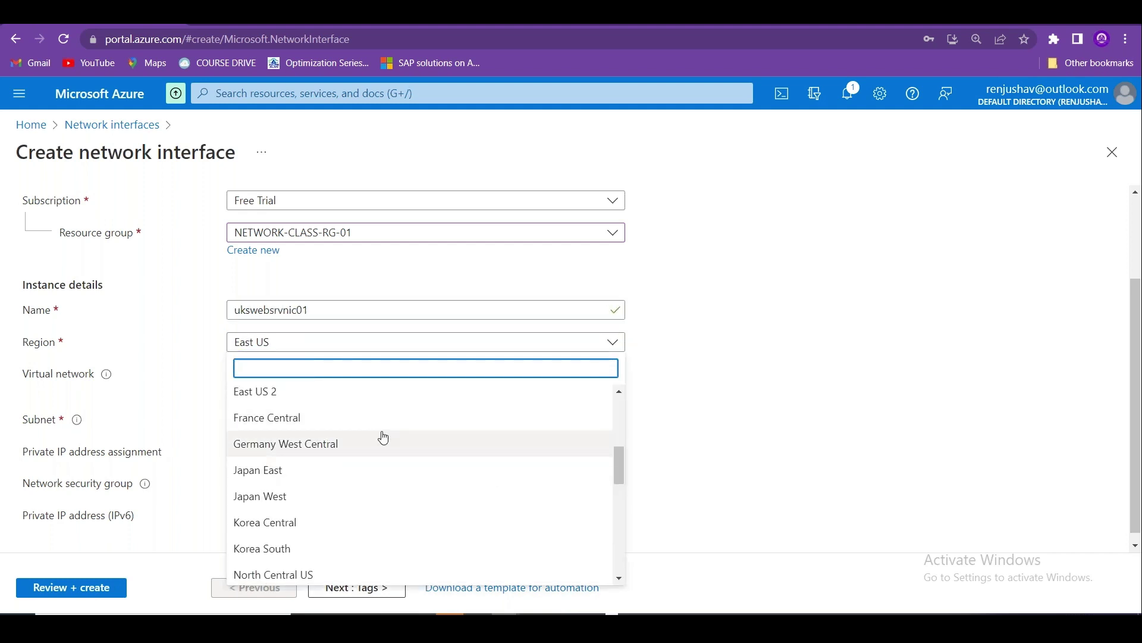
text(UK)
click(303, 397)
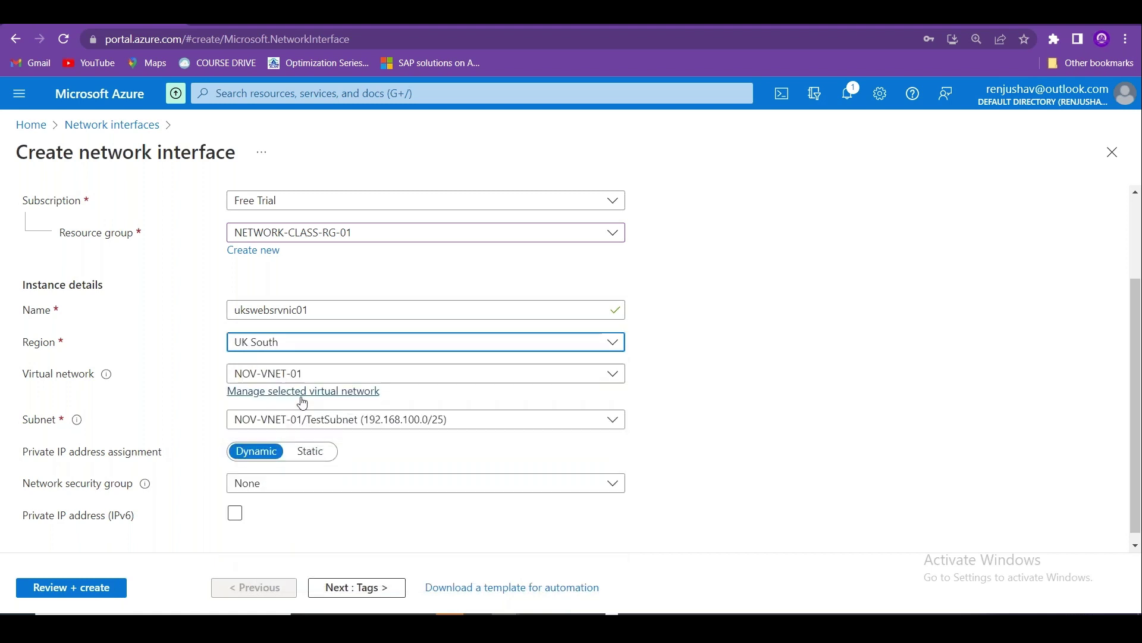
Place it on WebSubnet with static private IP 10.5.1.0.
click(357, 420)
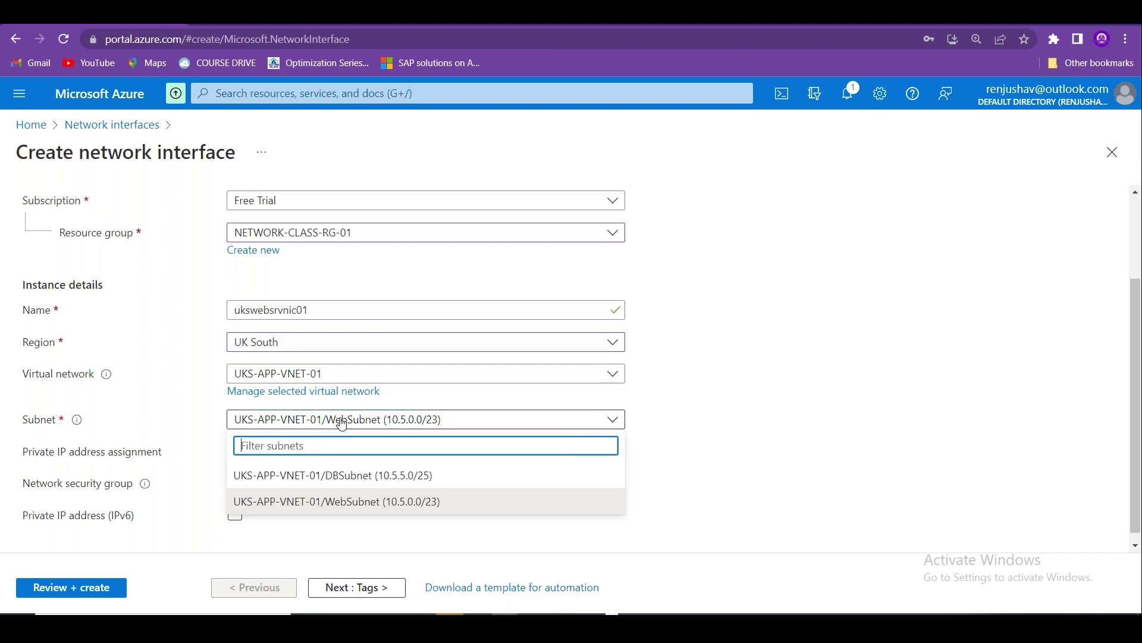
click(357, 501)
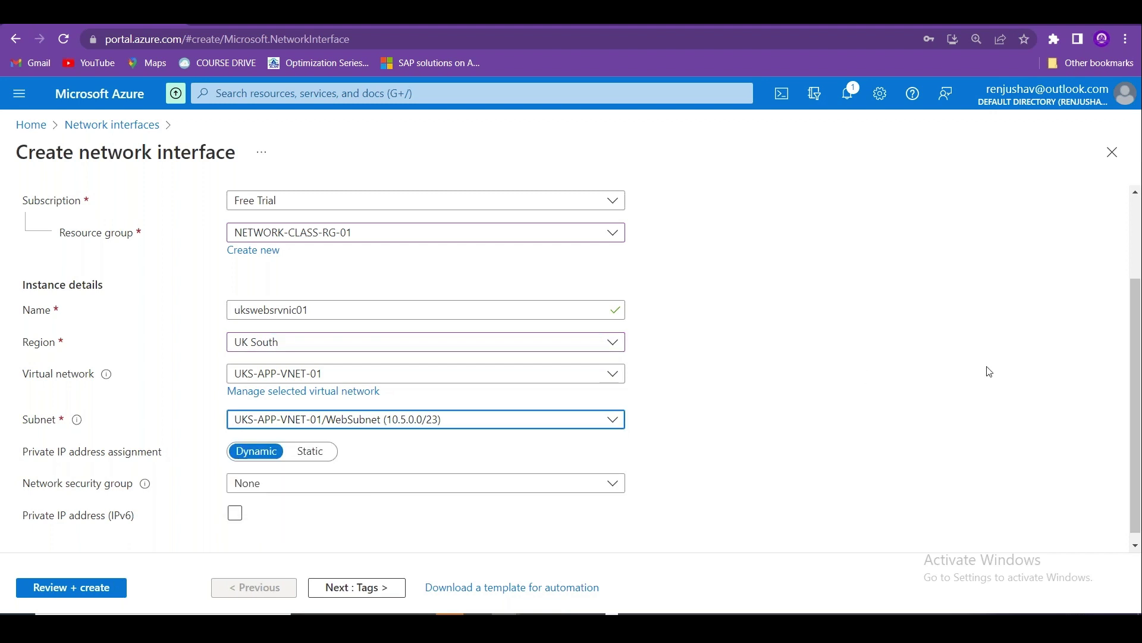
scroll(1137, 315, down, 1)
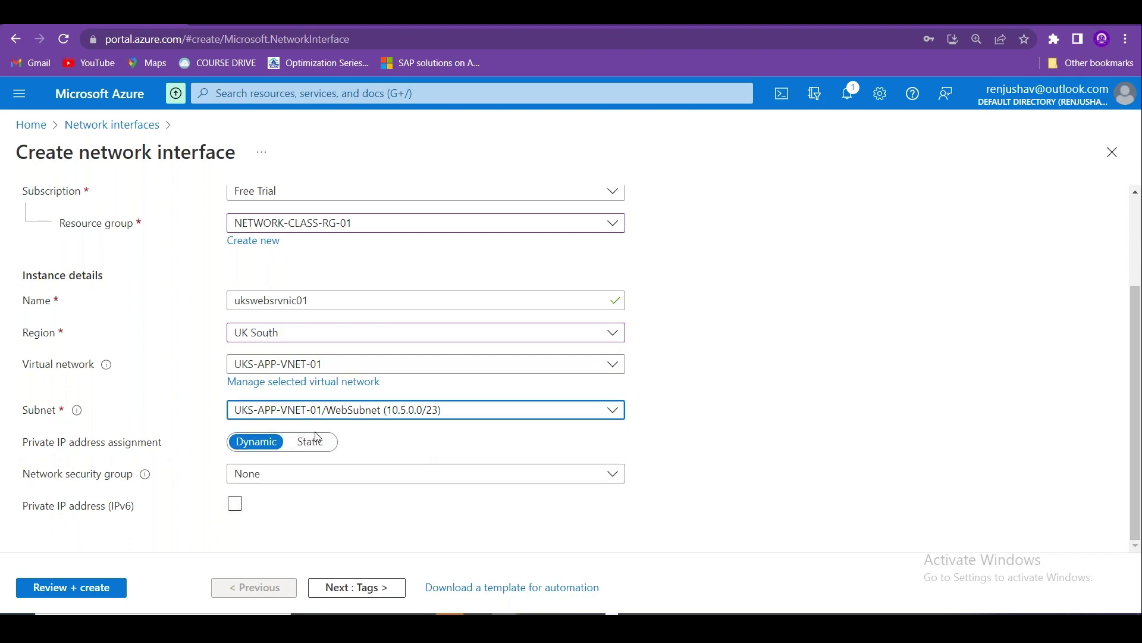
click(322, 448)
click(292, 473)
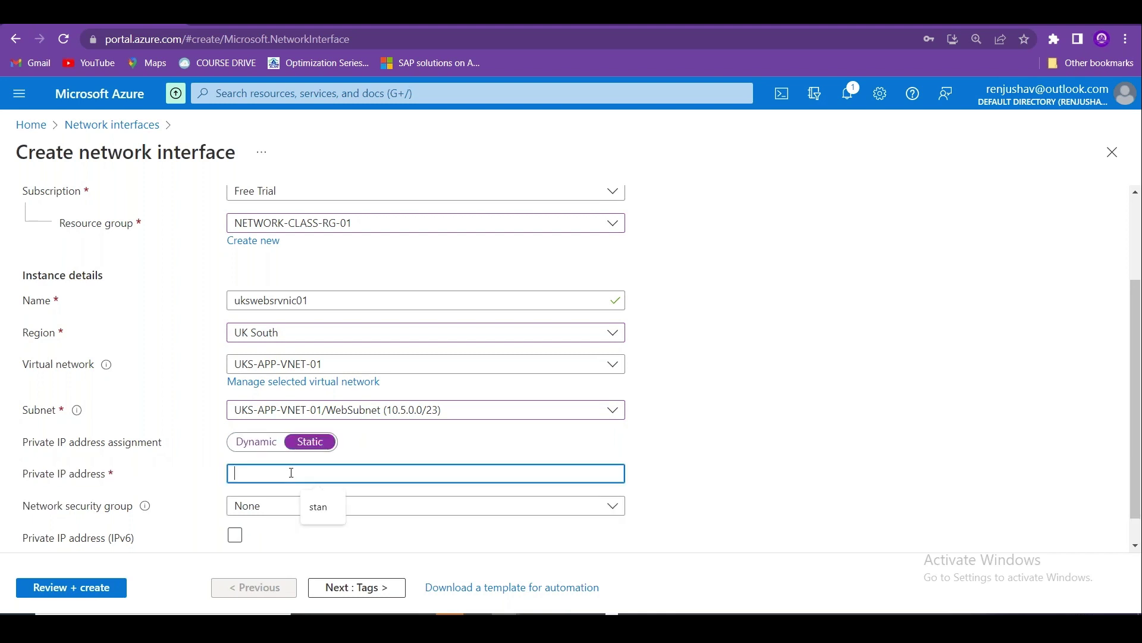
text(10.5.1.0)
scroll(294, 467, down, 1)
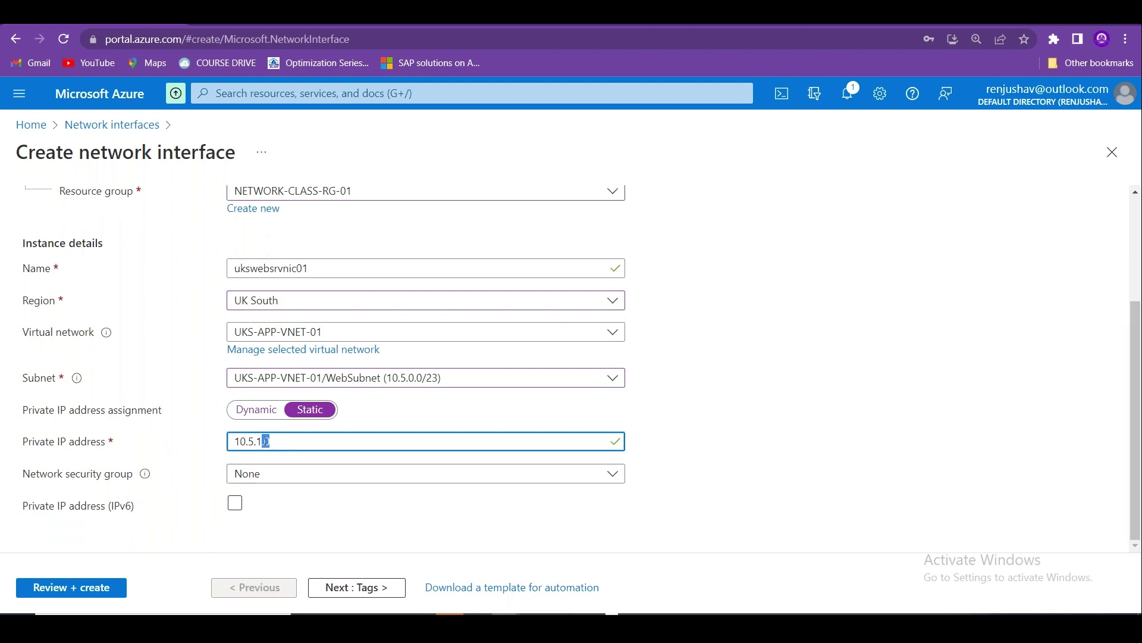
Attach the ukswebsrv01-nsg security group, validate, and create the interface.
click(301, 474)
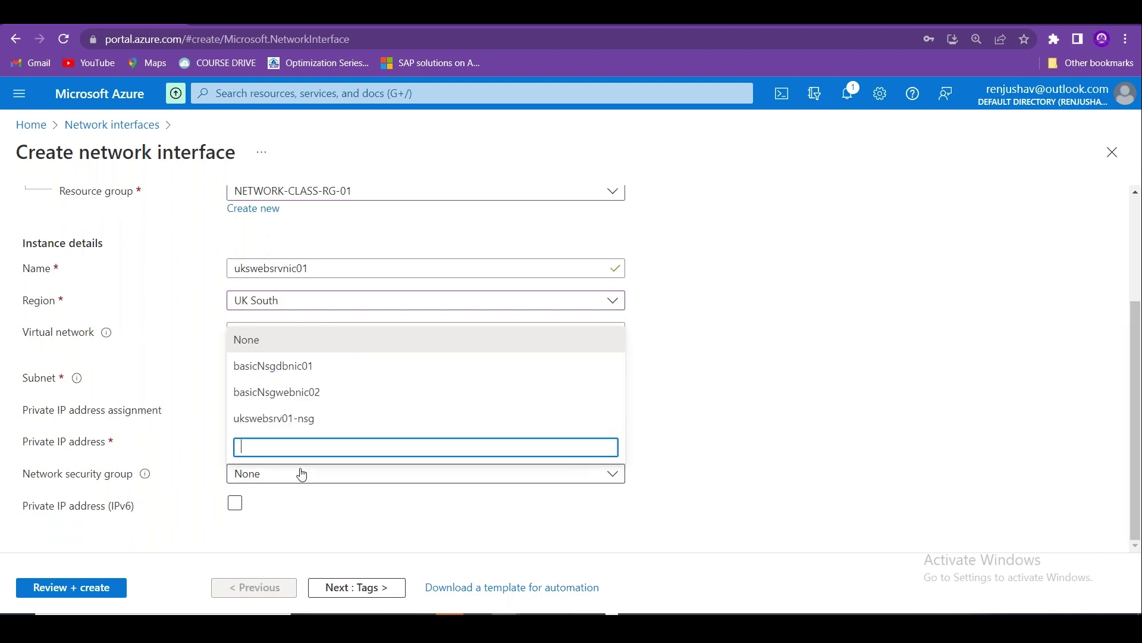
click(303, 419)
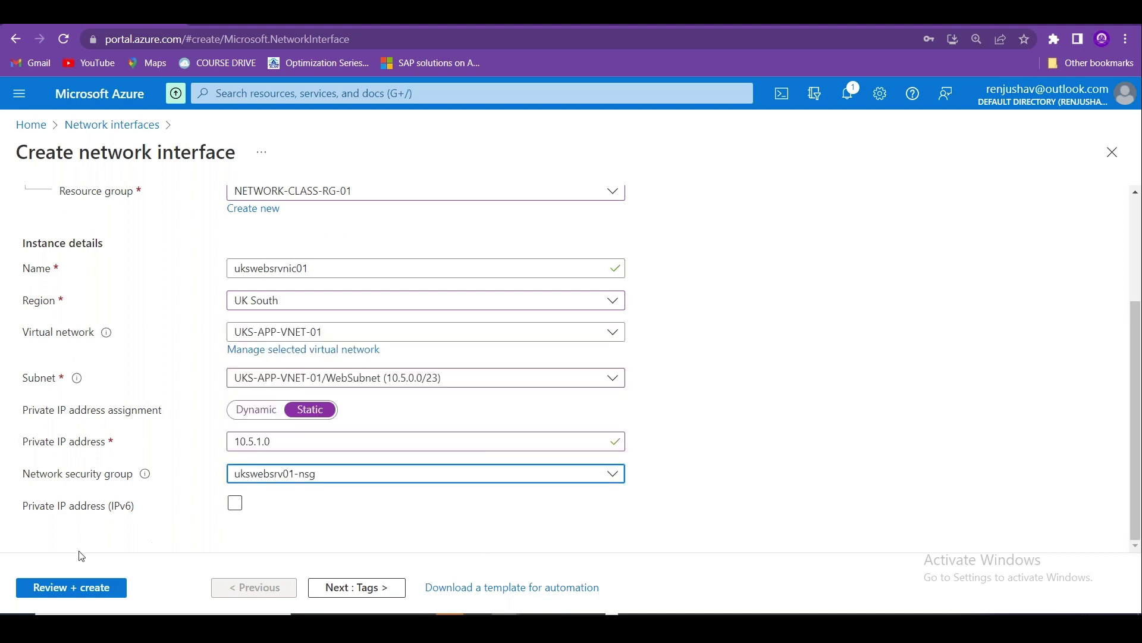
click(72, 589)
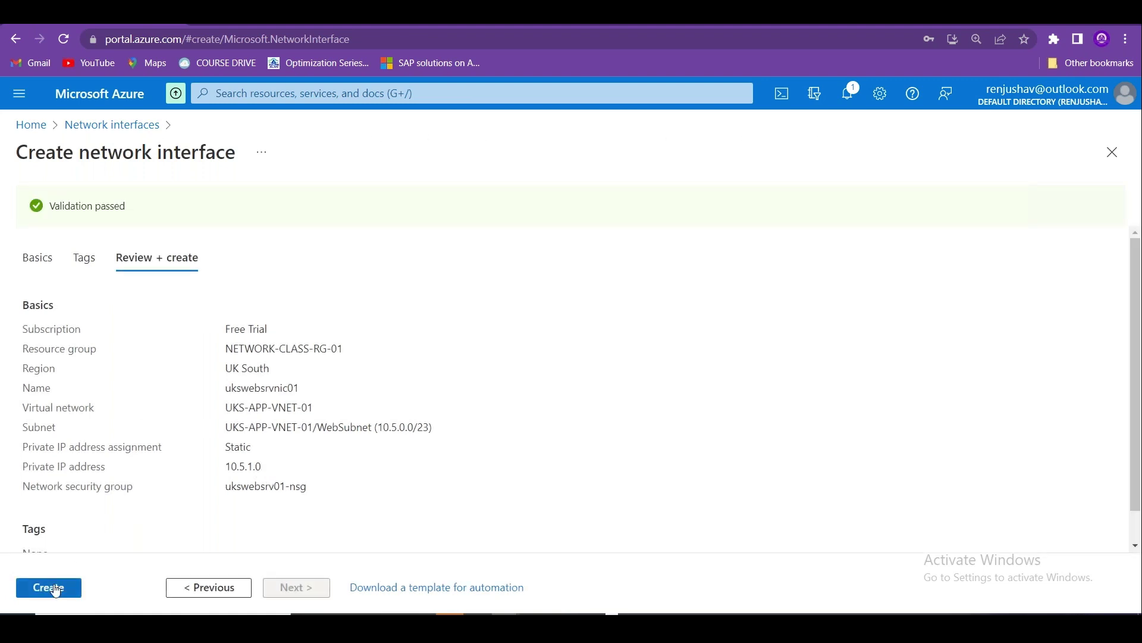
click(56, 591)
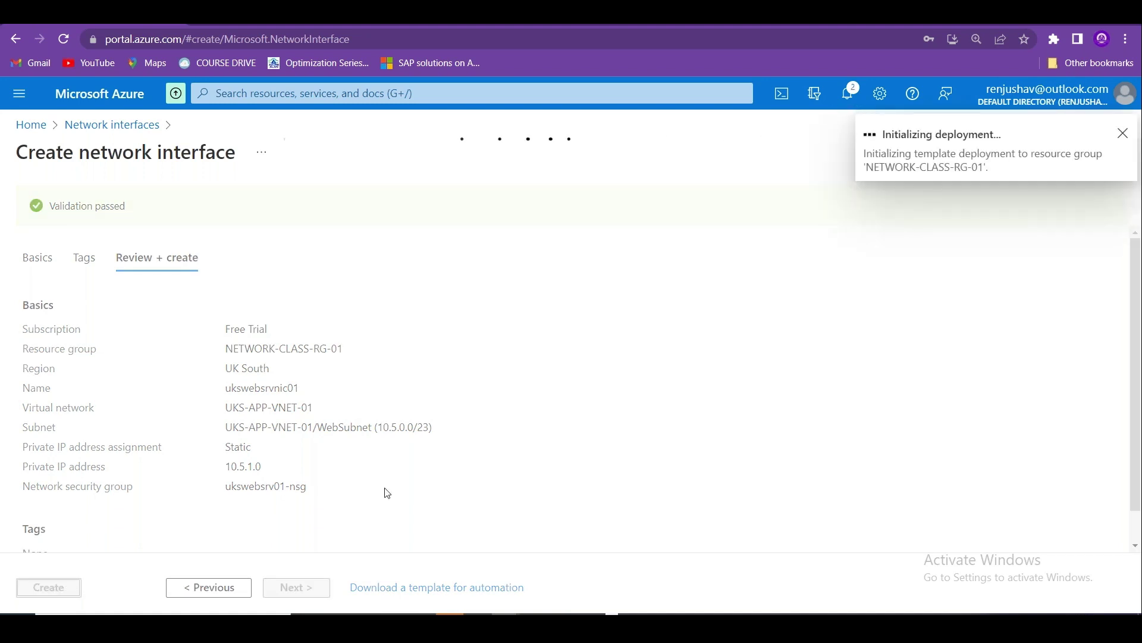
key(alt+Tab)
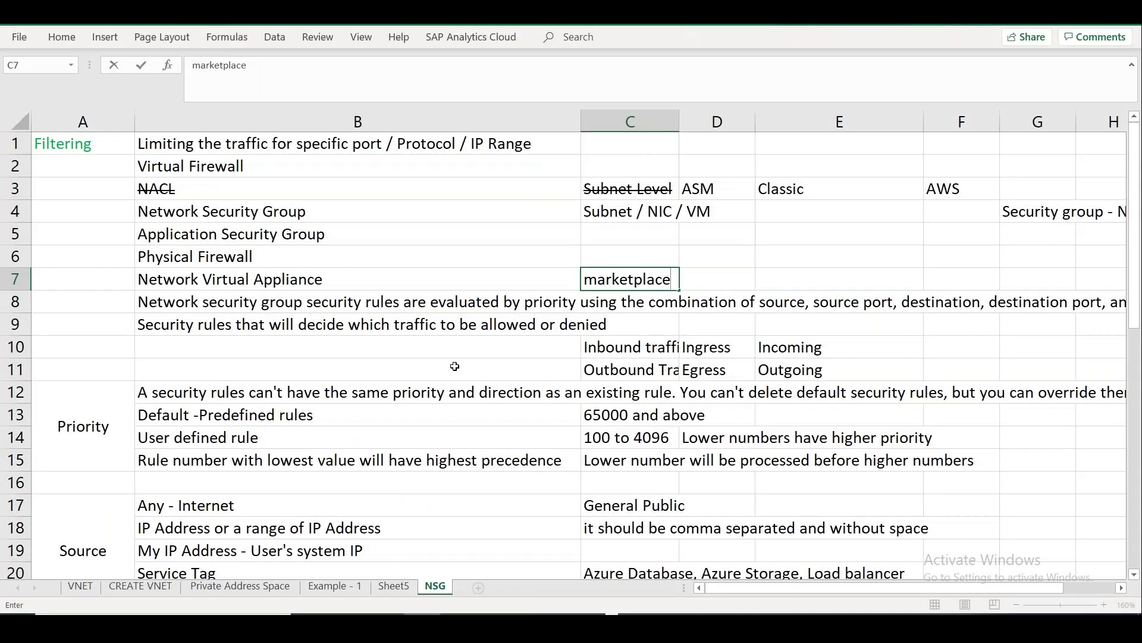
On the NSG sheet, enter subnet 10.5.5.0/23 with 512 addresses in B48:C48.
click(441, 370)
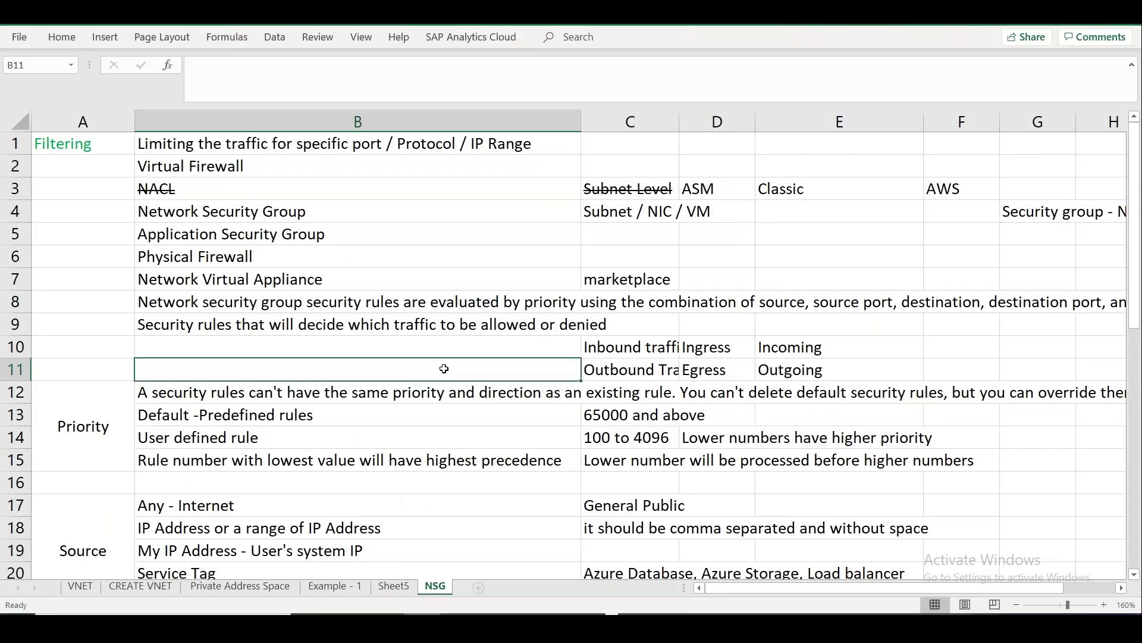
key(Down)
key(Down)
key(Down)
key(Down)
key(Down)
key(Down)
key(Down)
key(Down)
key(Down)
key(Down)
key(Down)
key(Down)
key(Down)
key(Down)
key(Down)
key(Down)
key(Down)
key(Down)
key(Down)
key(Down)
key(Down)
key(Down)
key(Down)
key(Down)
key(Down)
key(Down)
key(Down)
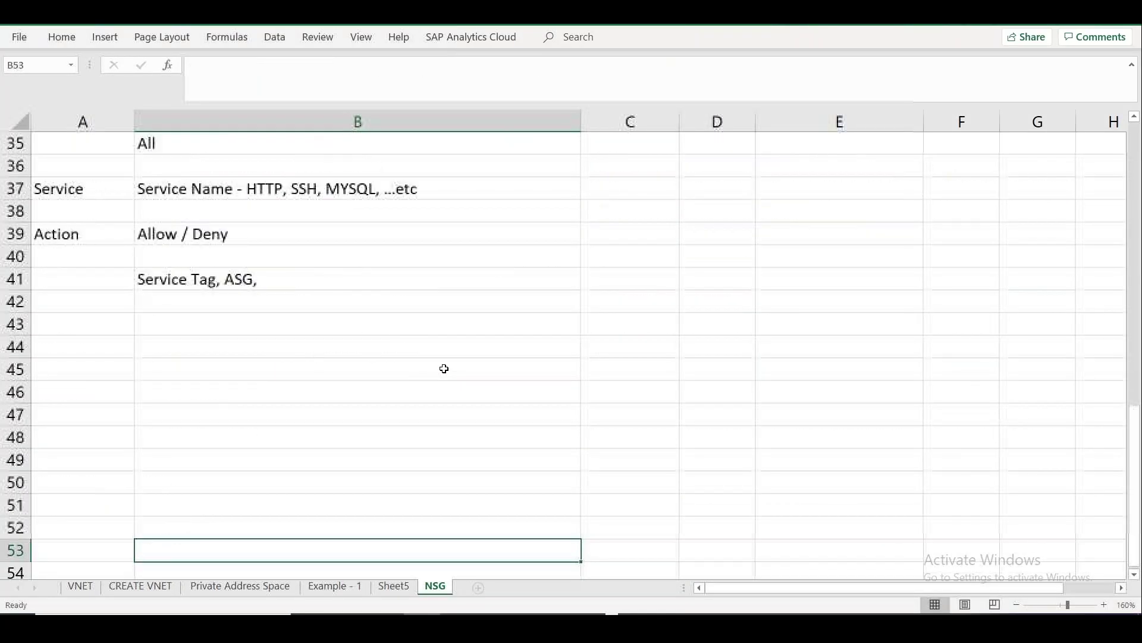
key(Up)
key(Up)
key(Up)
key(Up)
key(Up)
text(10)
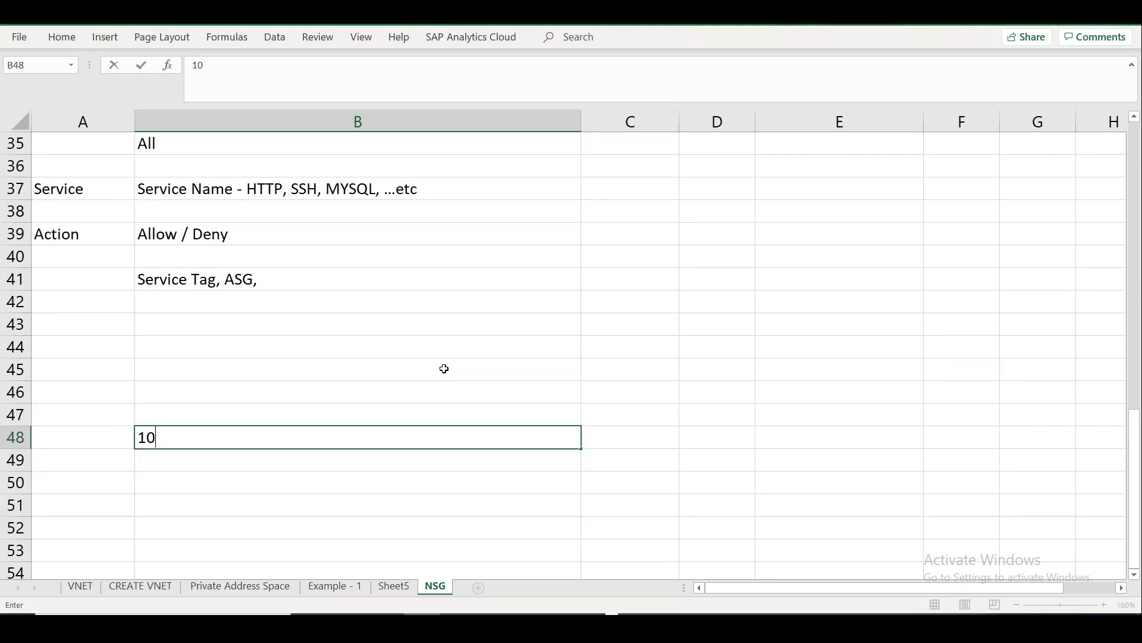
text(5/)
key(BackSpace)
key(BackSpace)
key(Return)
text(10.5.5.0/23)
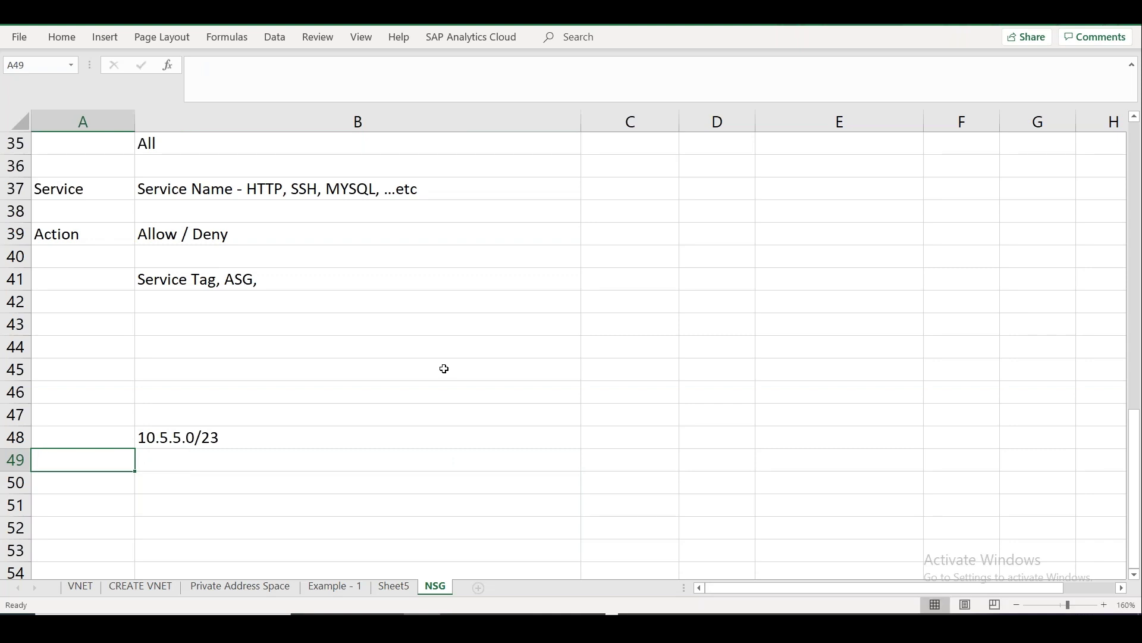
key(Up)
key(Right)
key(Right)
text(512)
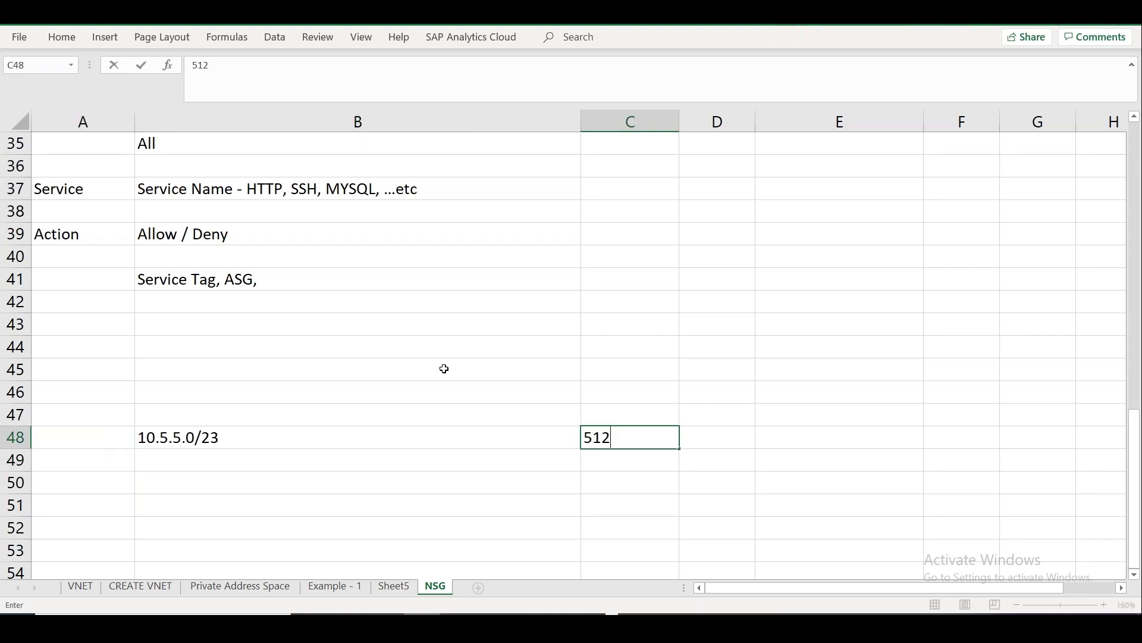
key(Return)
Add range '10.5.0.0 to 10.5.0.255' with 256 addresses in row 49.
key(Left)
text(10.5)
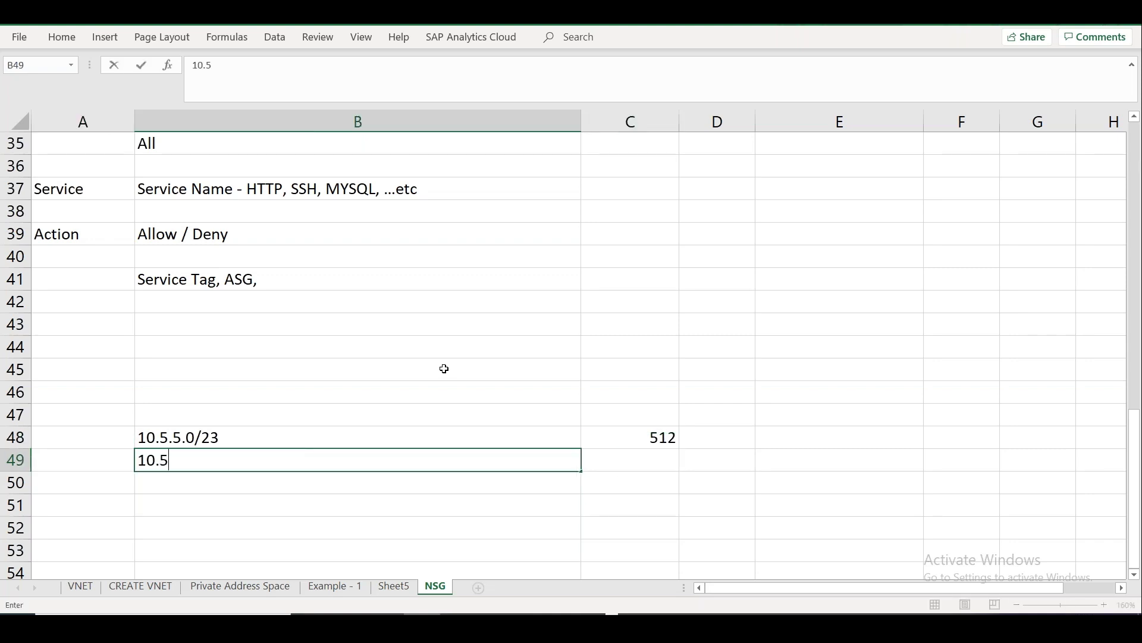
text(.0.0 to 10.5.)
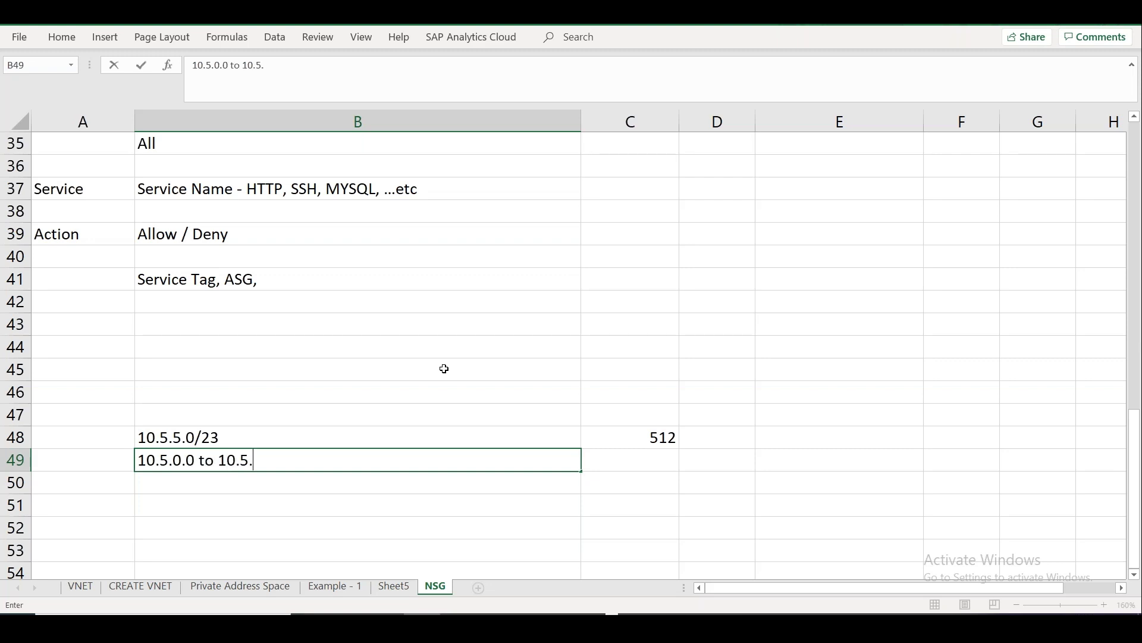
text(0.255)
key(Tab)
text(256)
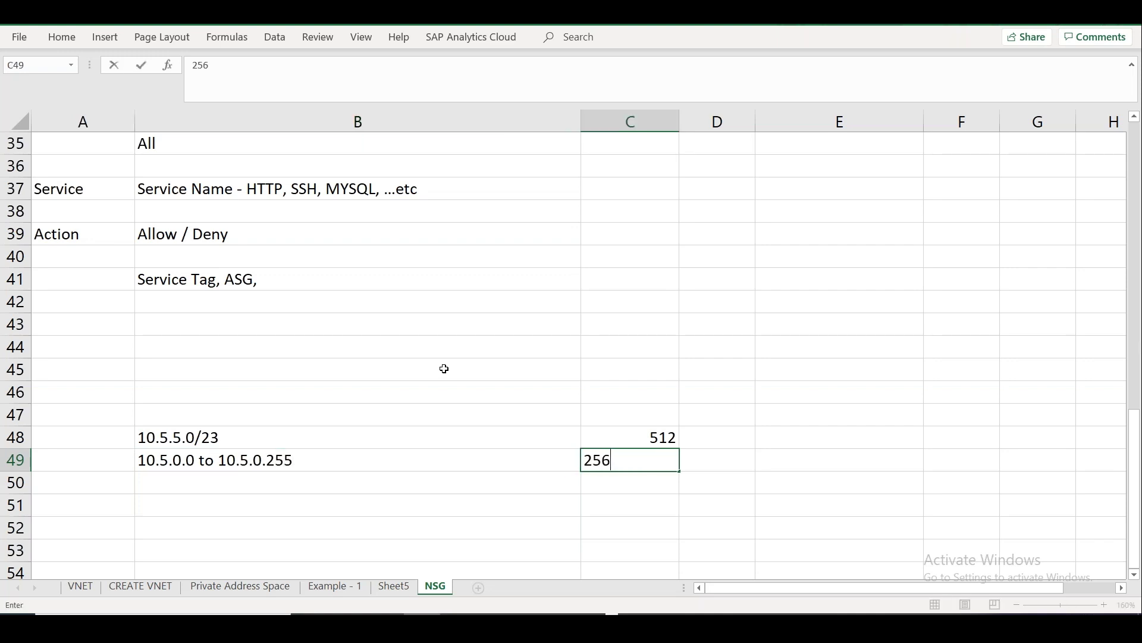
key(Return)
Add range '10.5.1.0 to 10.5.1.255' with 256 addresses in row 50.
text(10.51)
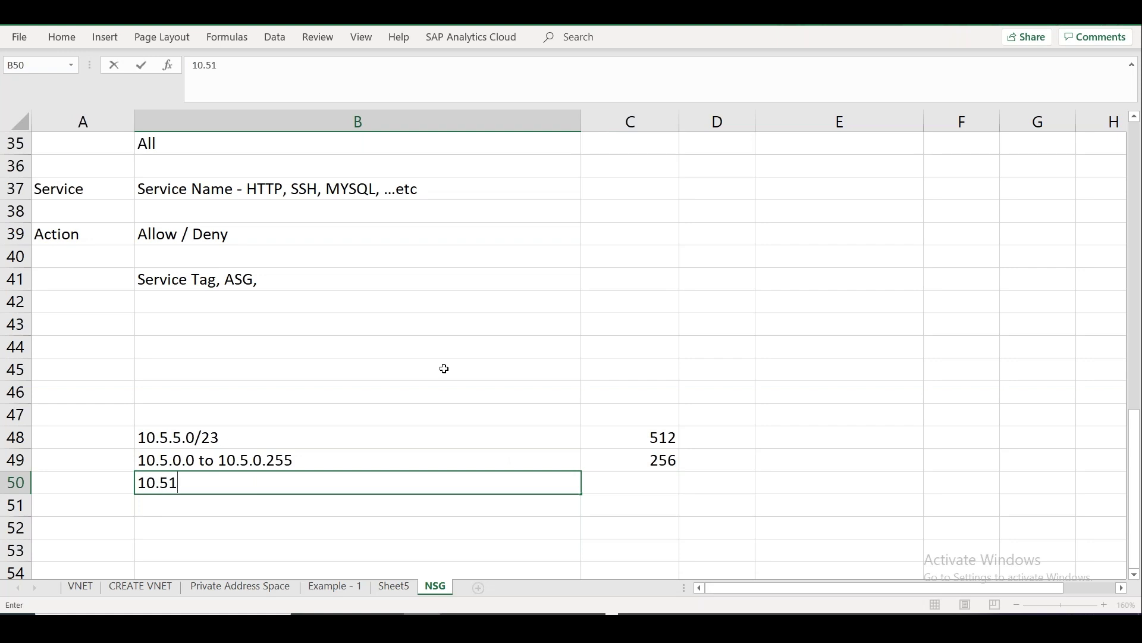
key(BackSpace)
text(.1.0)
key(BackSpace)
text(.0 to 10.5.1.)
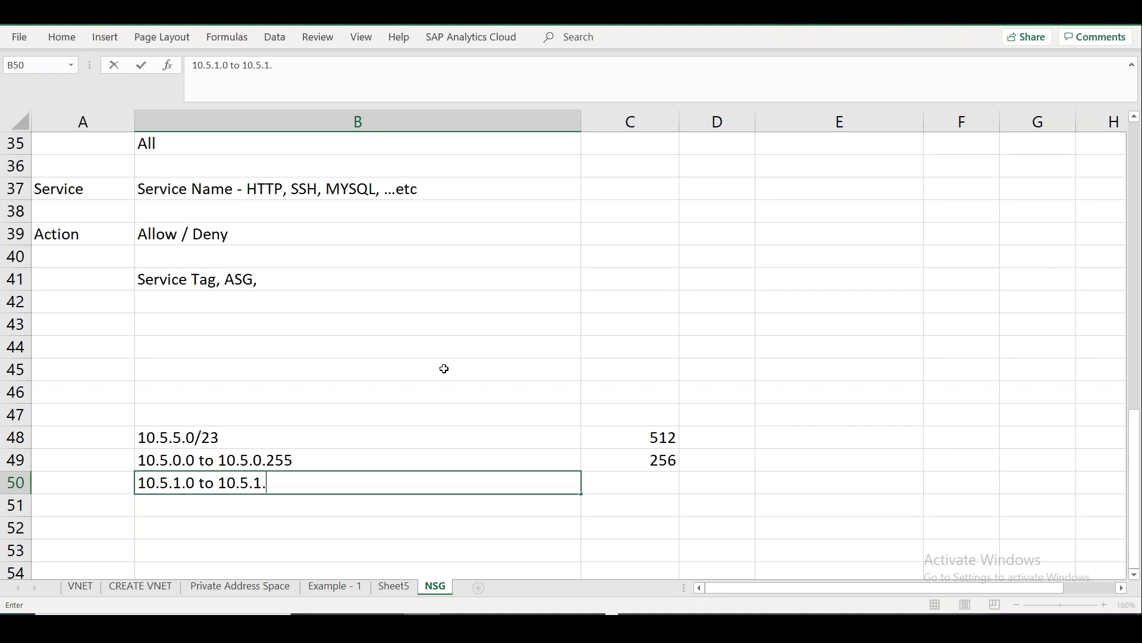
text(255)
key(Tab)
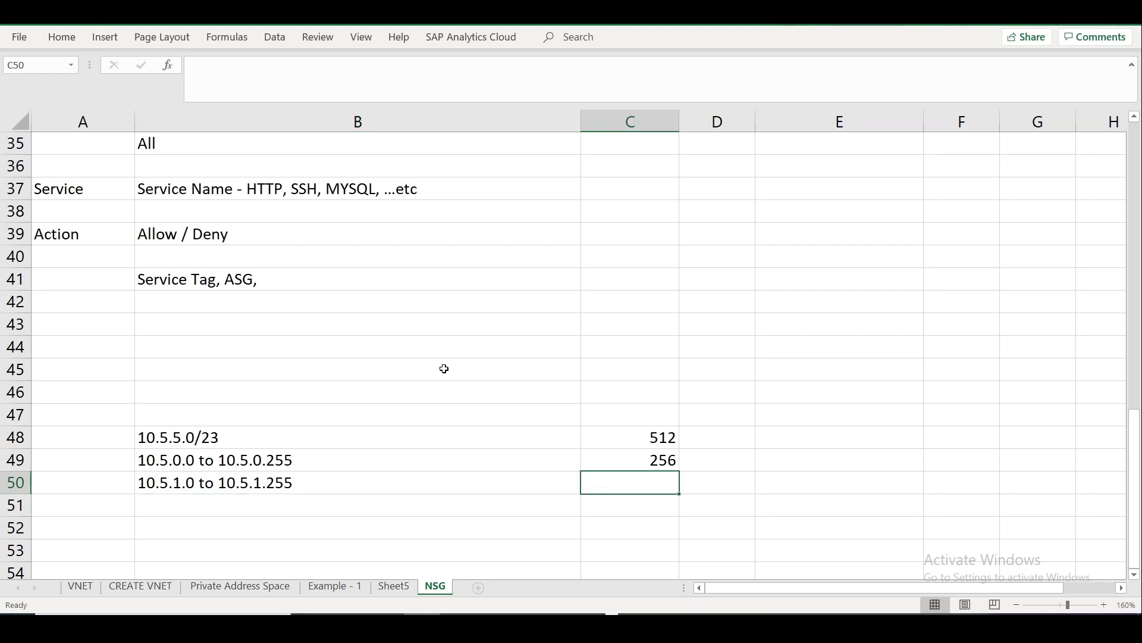
text(256)
key(Return)
key(Return)
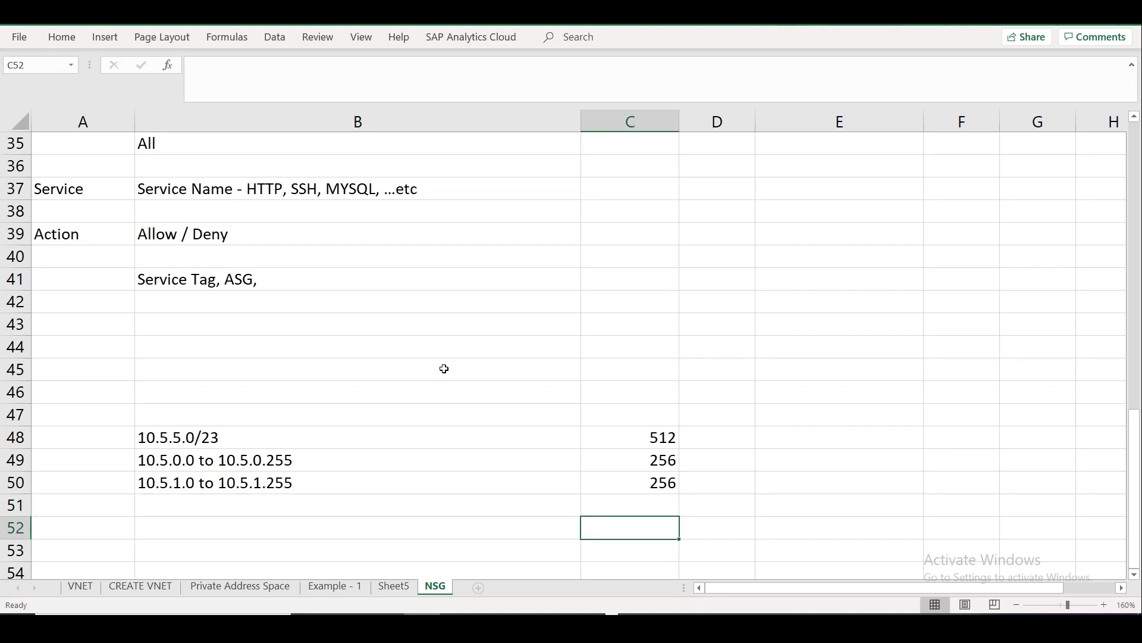
key(Up)
key(Left)
key(Down)
key(Down)
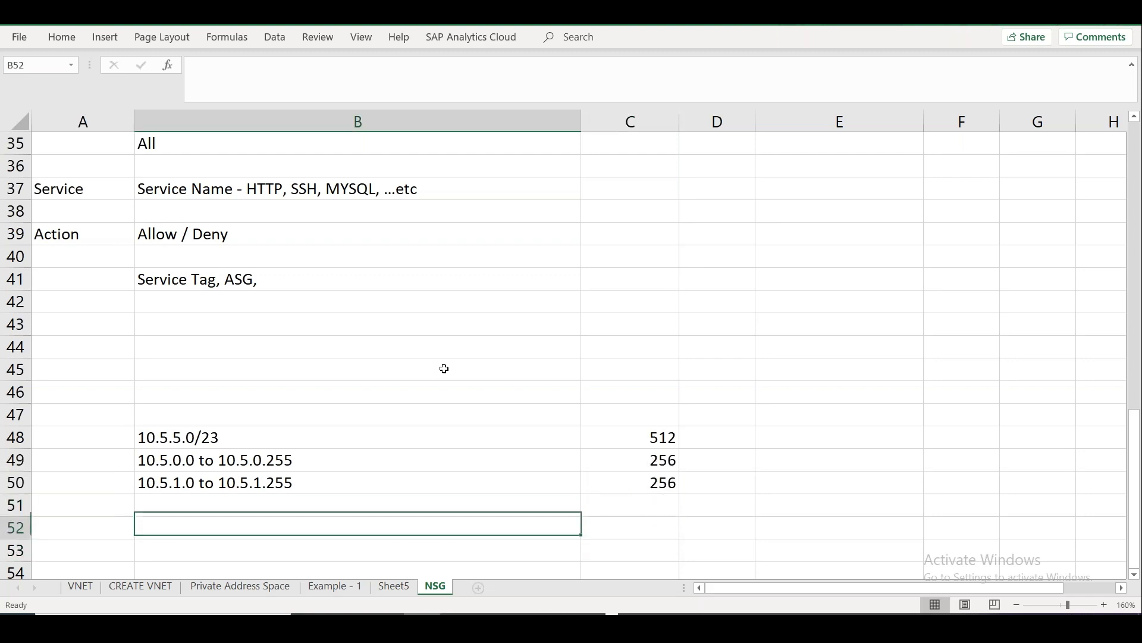
key(Down)
key(Down)
key(Down)
key(Up)
key(Up)
key(Up)
key(Up)
key(Up)
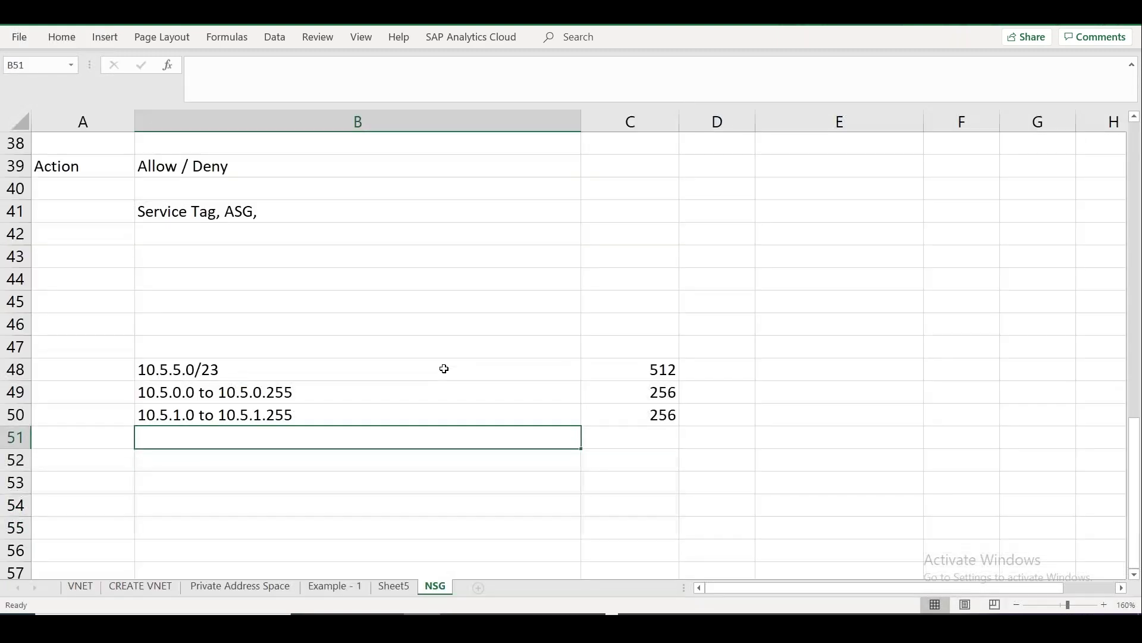
key(alt+Tab)
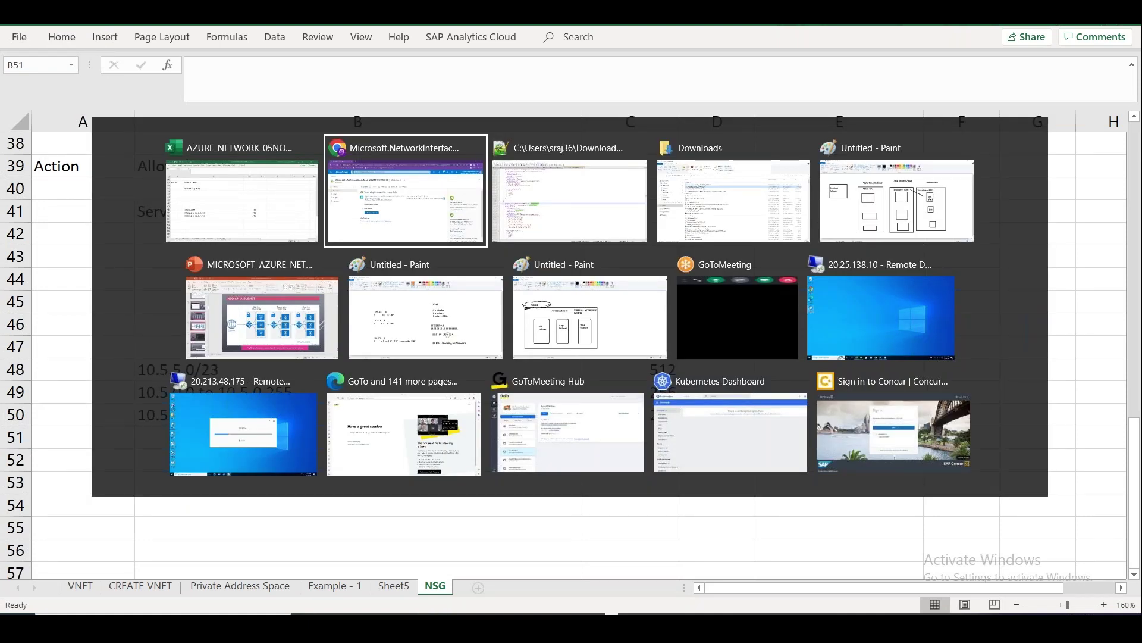
Review the subnet and range entries, highlighting start address 10.5.1.0 in B50.
key(Escape)
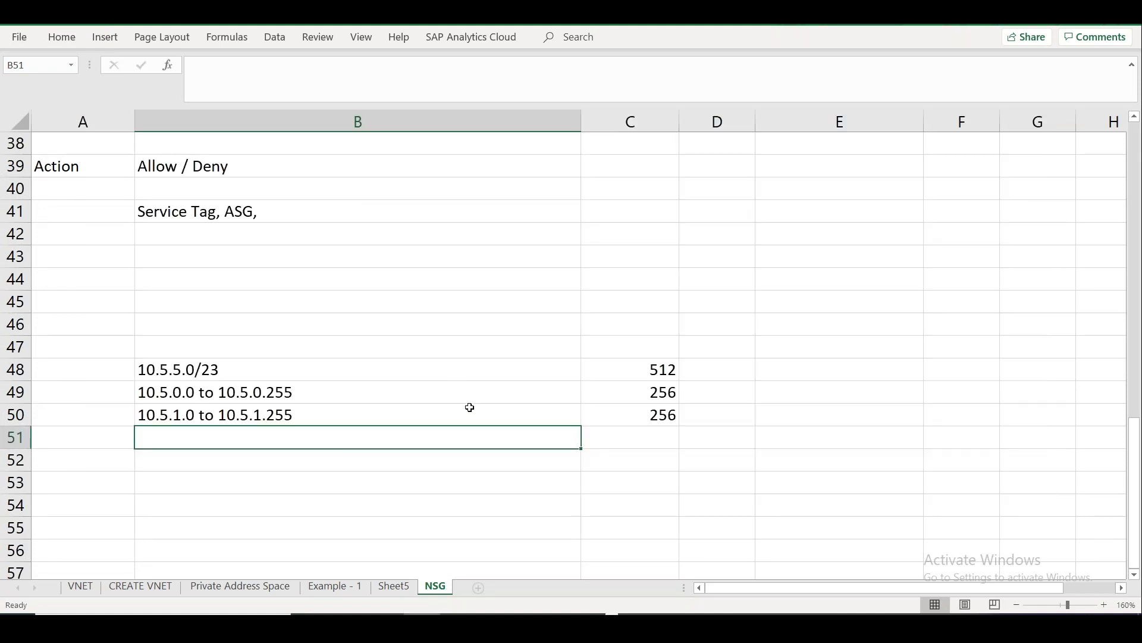
drag(318, 388, 323, 407)
click(178, 371)
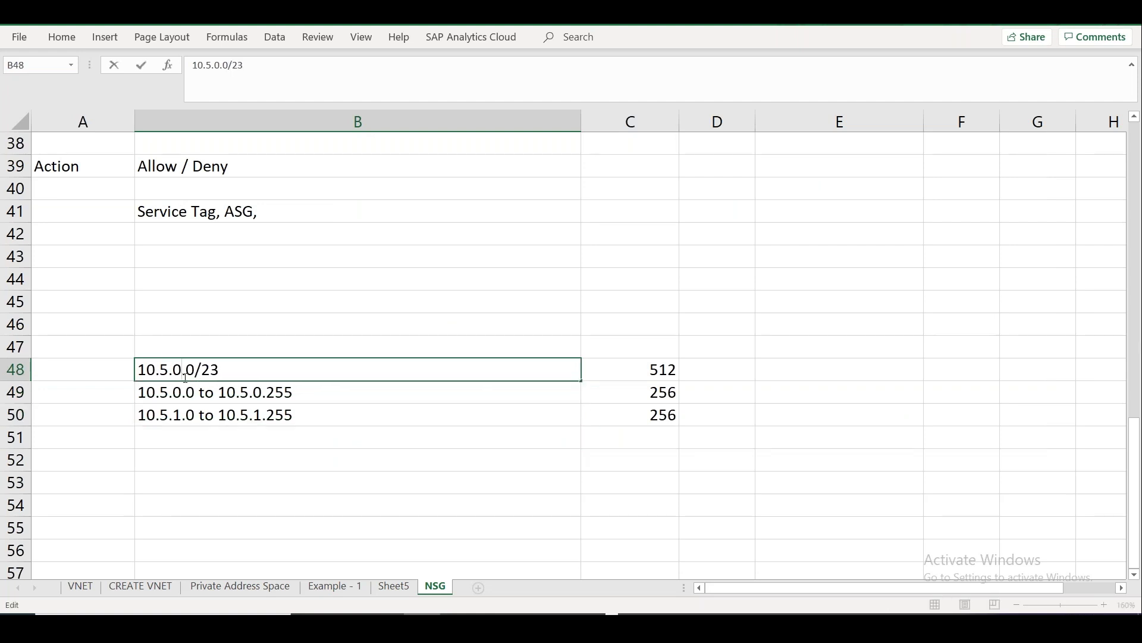
click(224, 470)
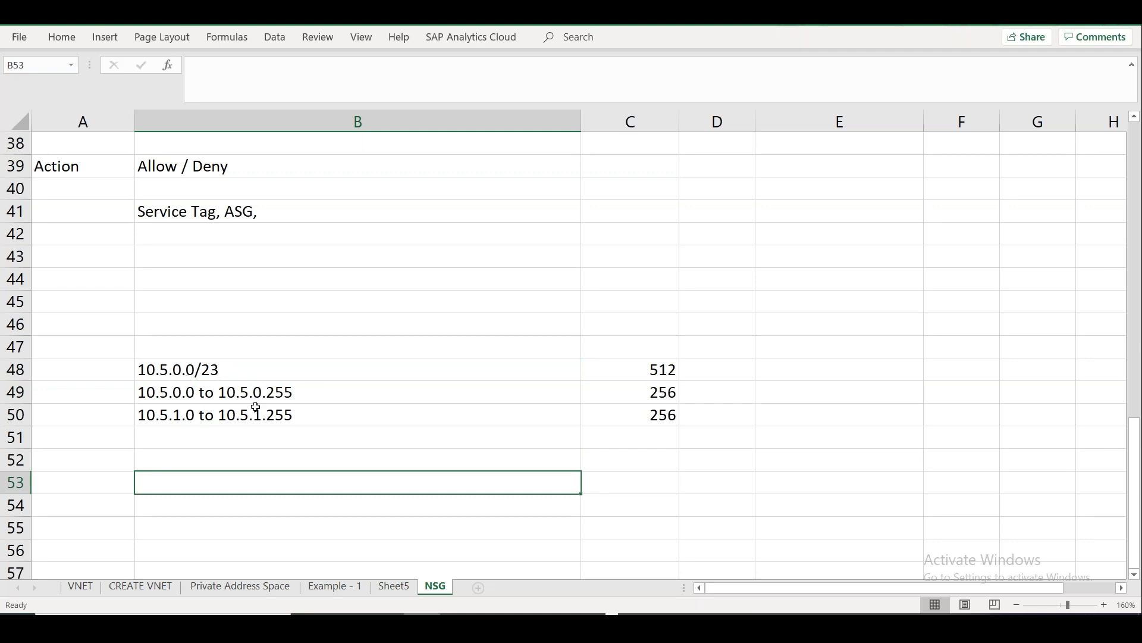
click(232, 459)
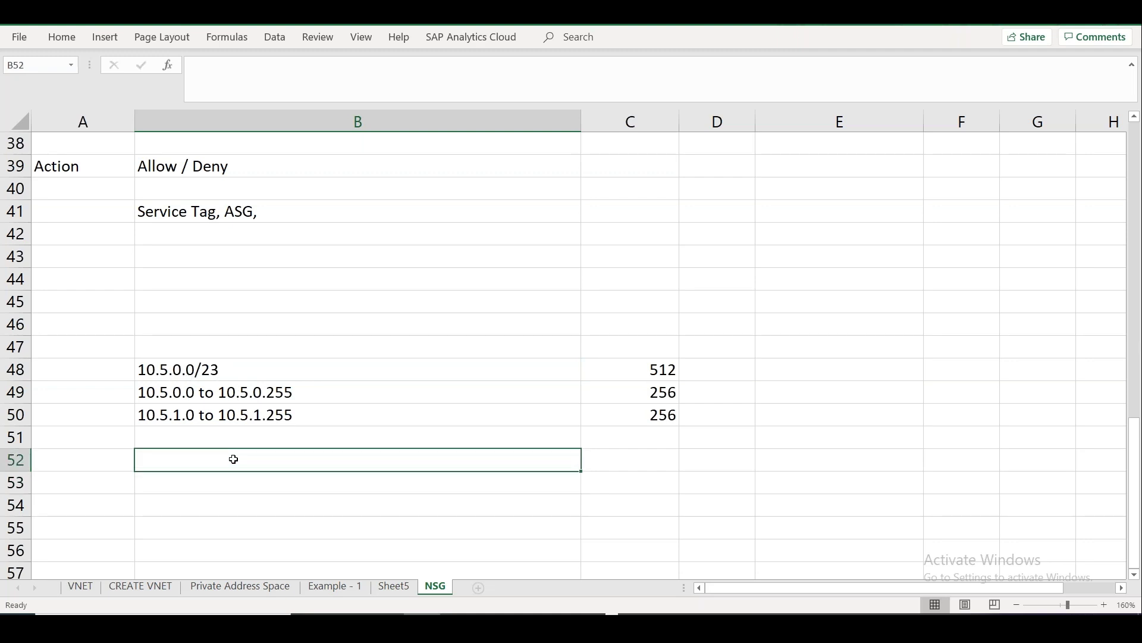
double_click(195, 415)
drag(195, 414, 143, 415)
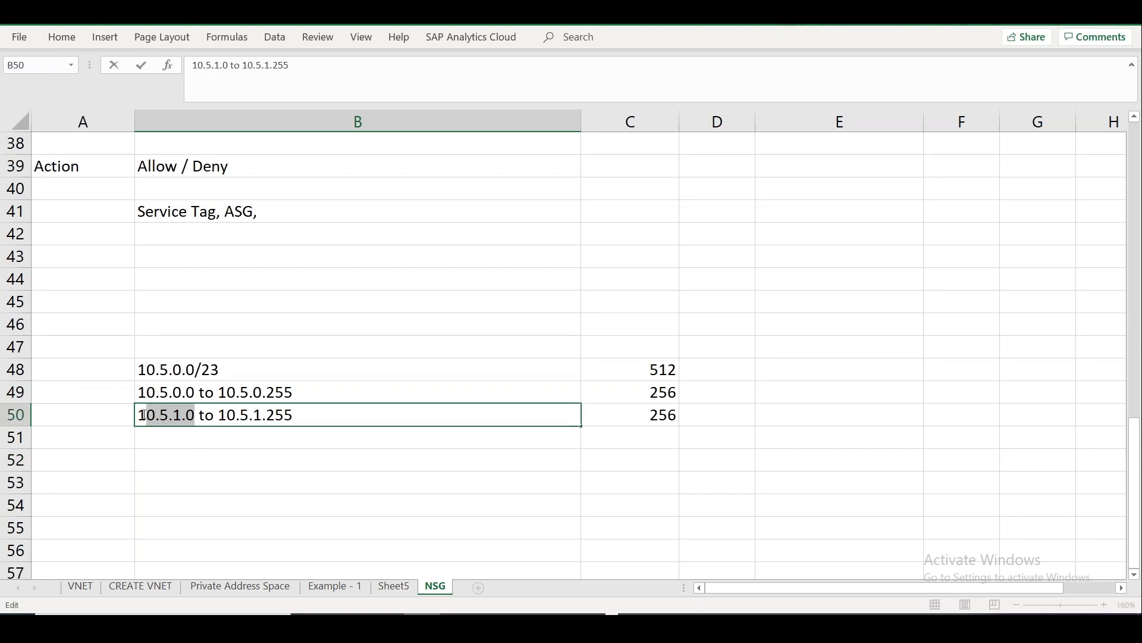
Note '10.5.0.0 - Network ID' in cell B52.
click(163, 456)
text(10.6)
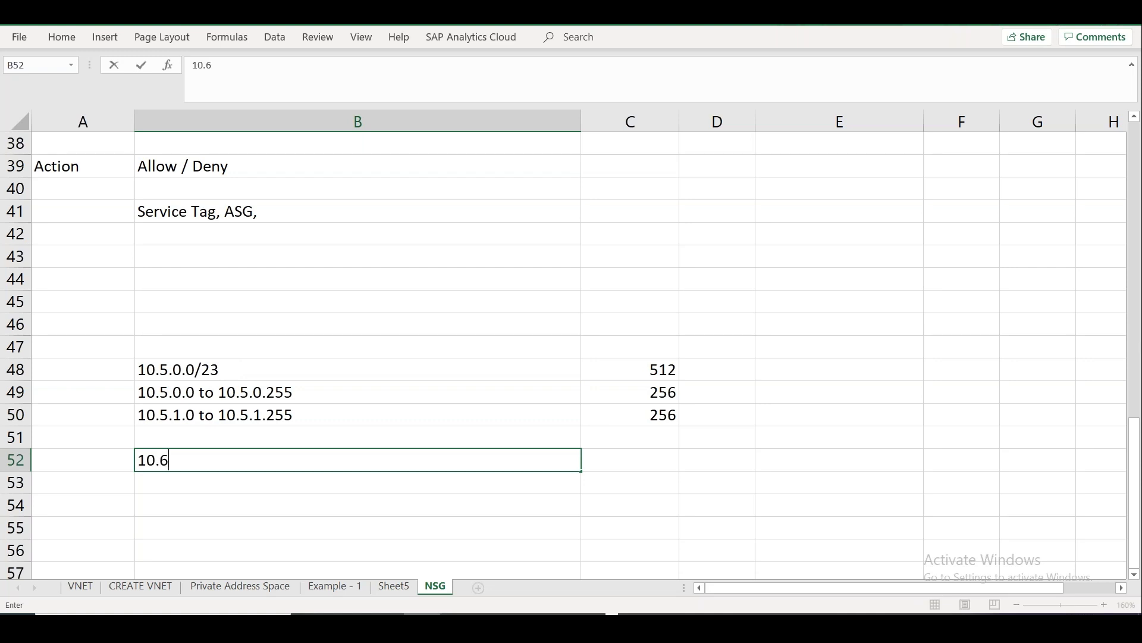
key(BackSpace)
text(5.0.0 - Nework)
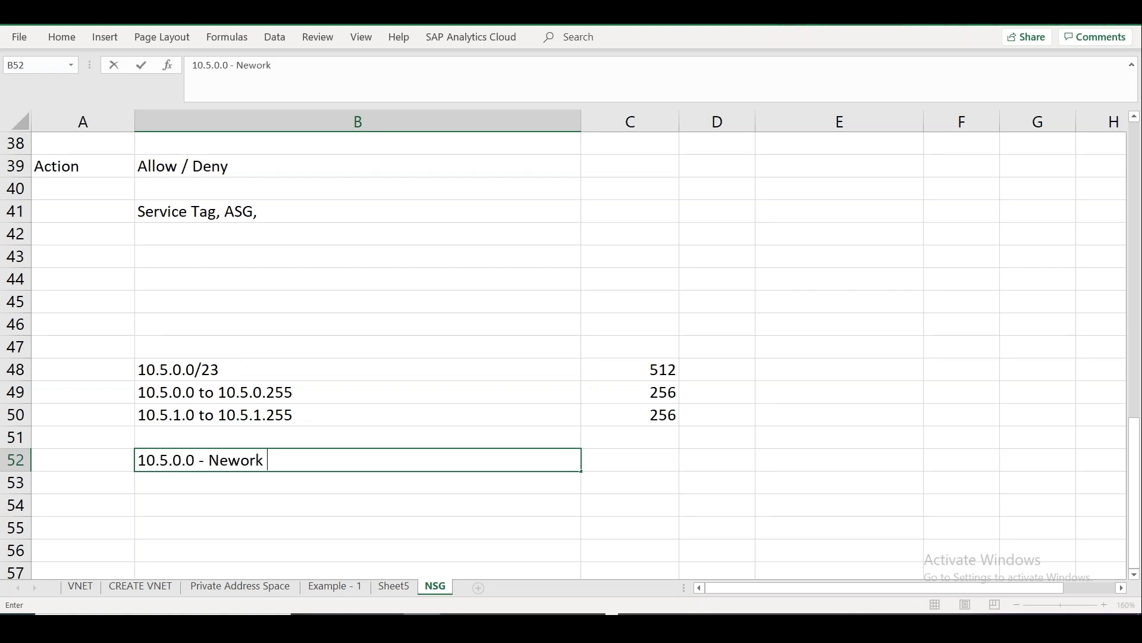
key(BackSpace)
key(BackSpace)
key(BackSpace)
key(BackSpace)
text(twork ID)
click(293, 416)
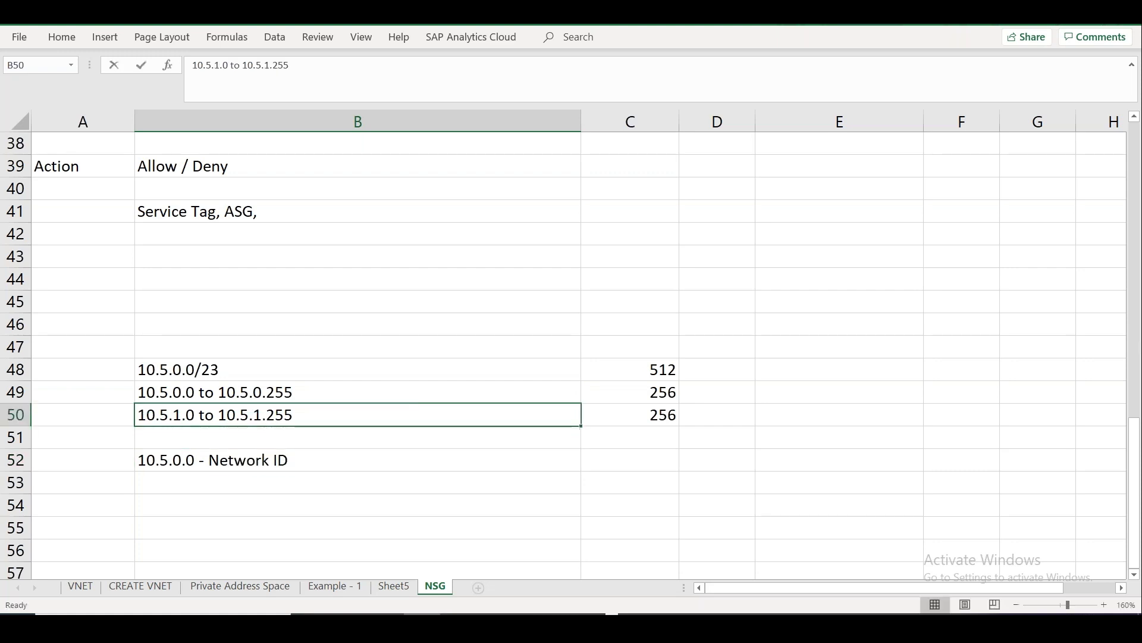
Copy 10.5.1.255 into B53 and label it '- Broadcast ID / IP'.
double_click(293, 414)
drag(293, 414, 225, 415)
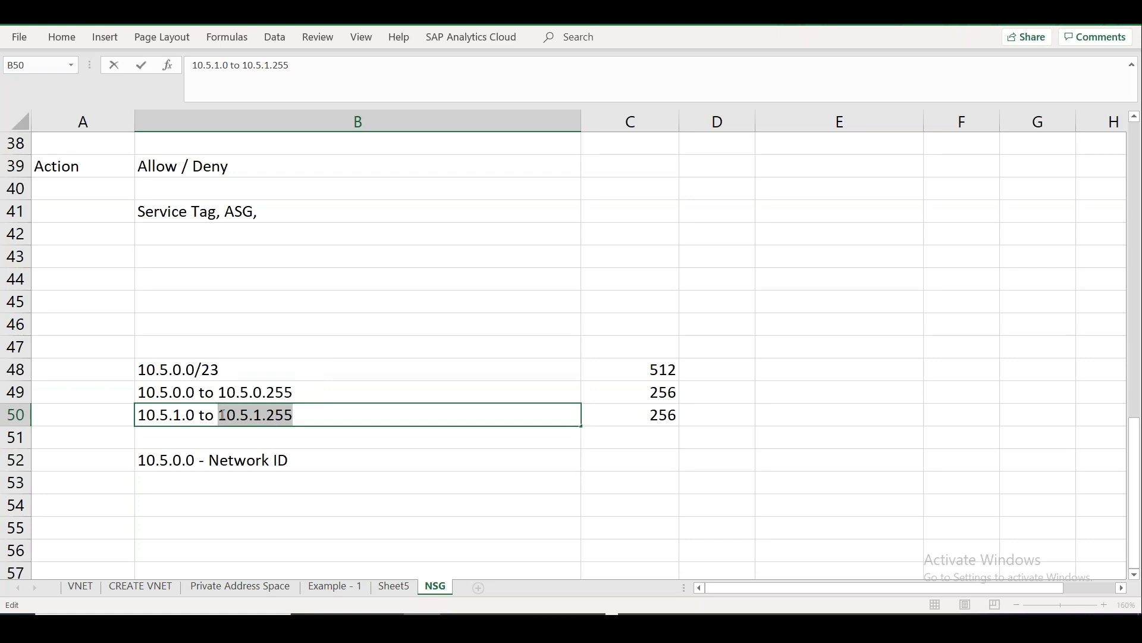
double_click(194, 480)
text(10.5.1.255)
text(- Bro)
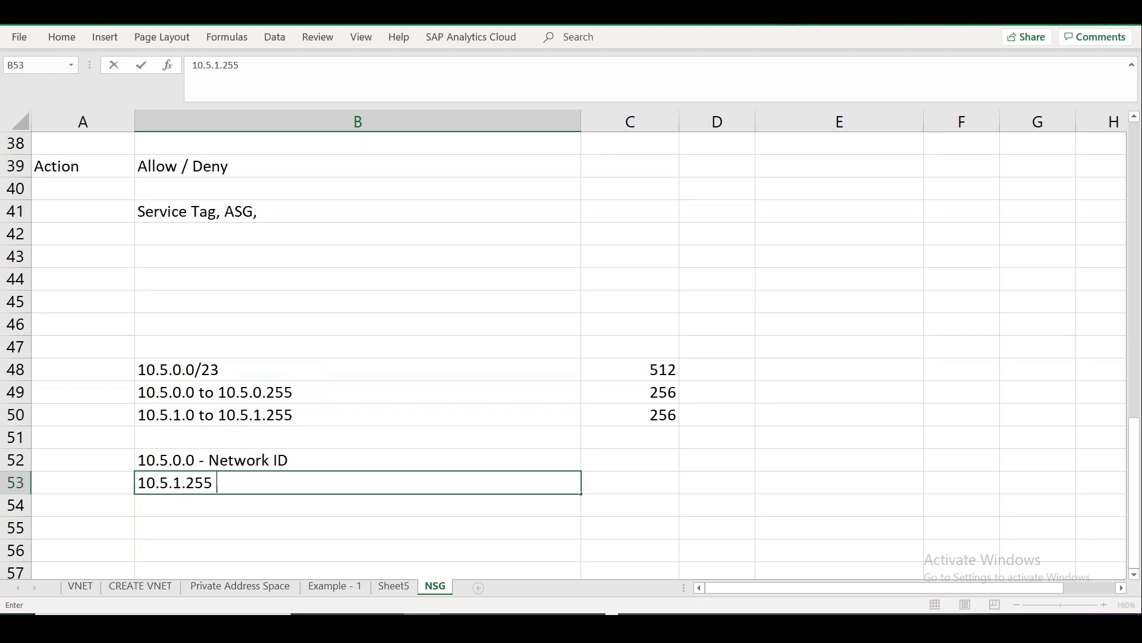
text(adcas)
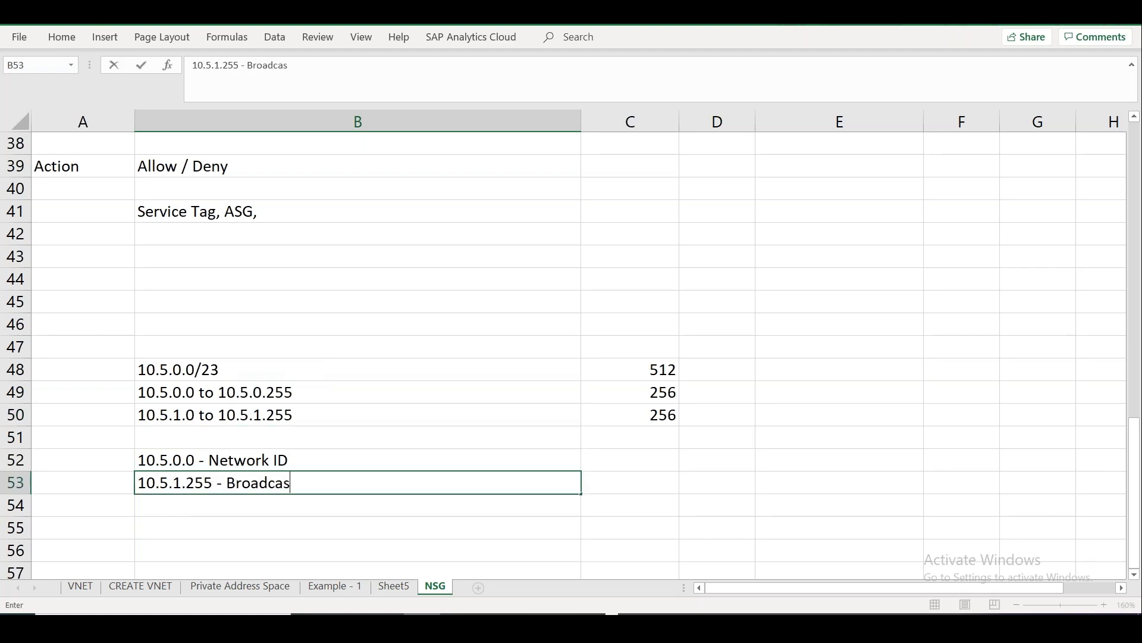
text(t ID / IP)
click(322, 392)
Highlight the boundary addresses 10.5.0.255 and 10.5.1.0 in B49 and B50.
double_click(297, 393)
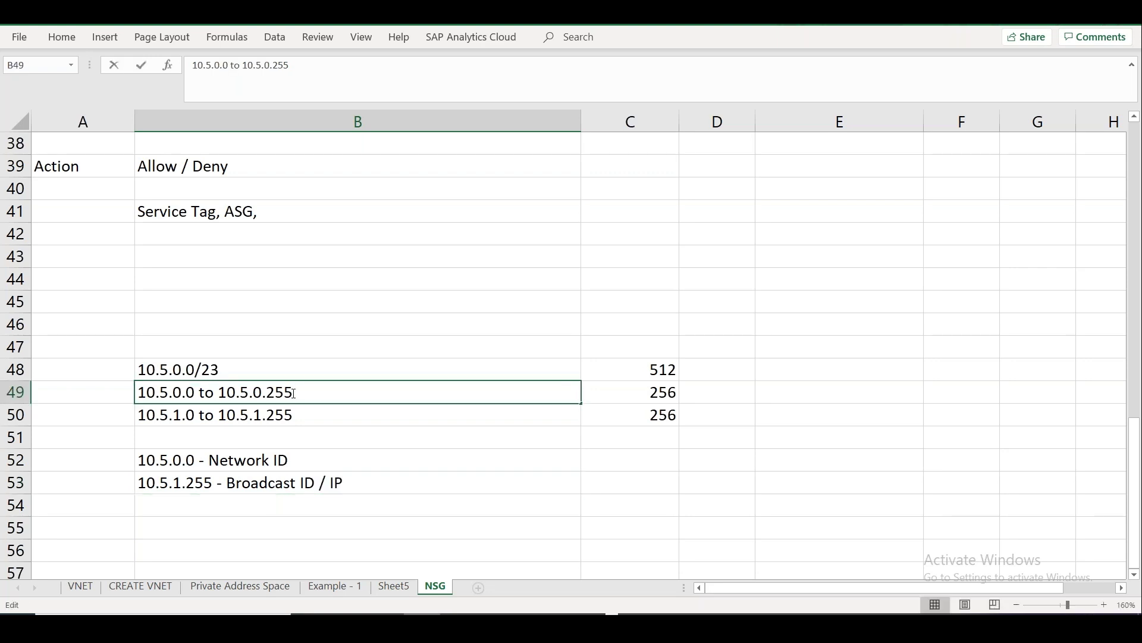
drag(298, 393, 138, 413)
click(197, 415)
double_click(196, 415)
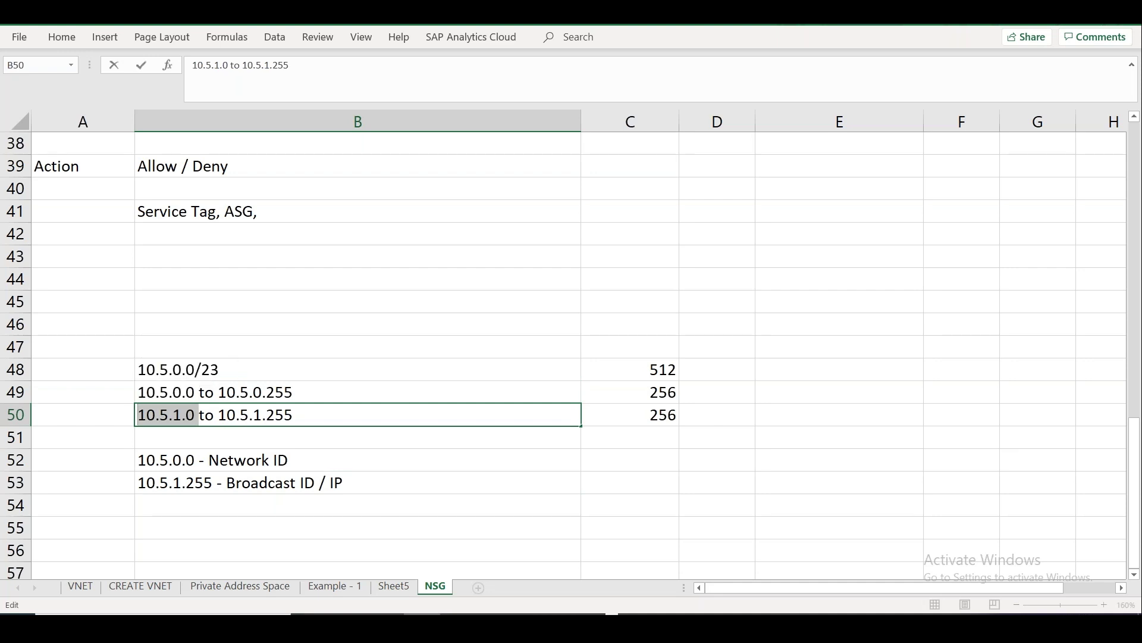
key(alt+Tab)
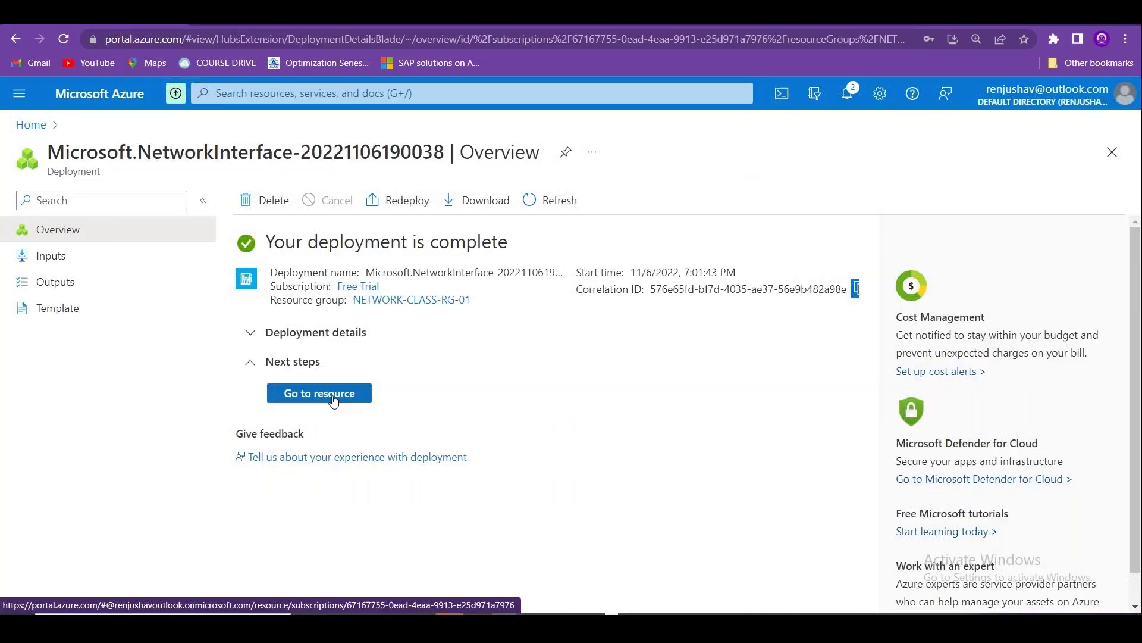
Check the deployed ukswebsrvnic01, then open ukswebsrv01's Networking page from Virtual machines.
click(291, 397)
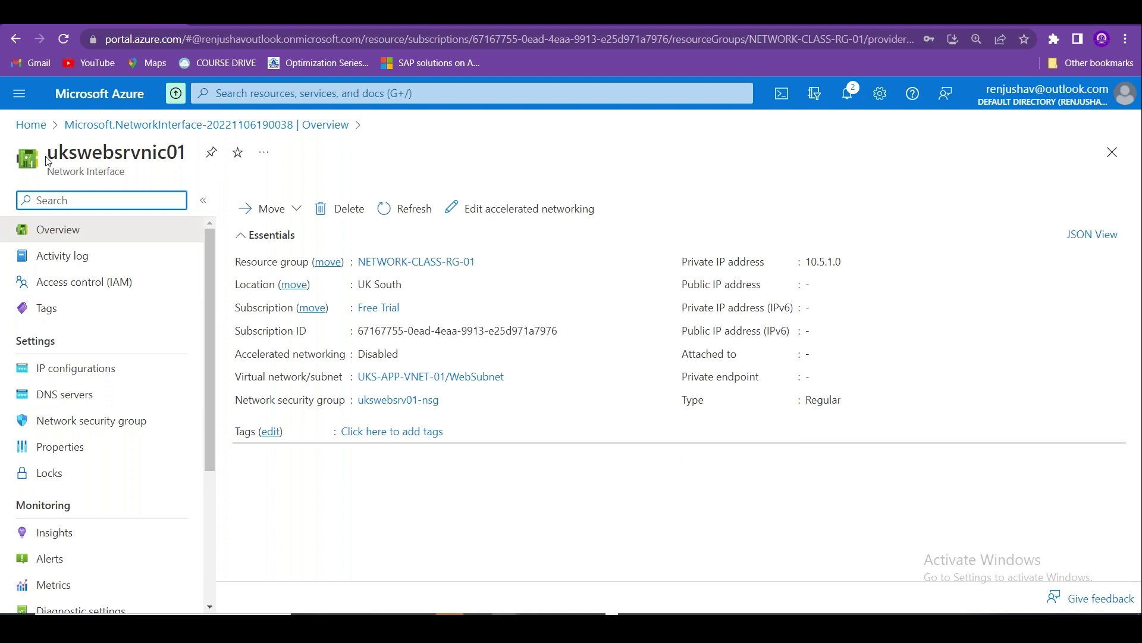
click(30, 125)
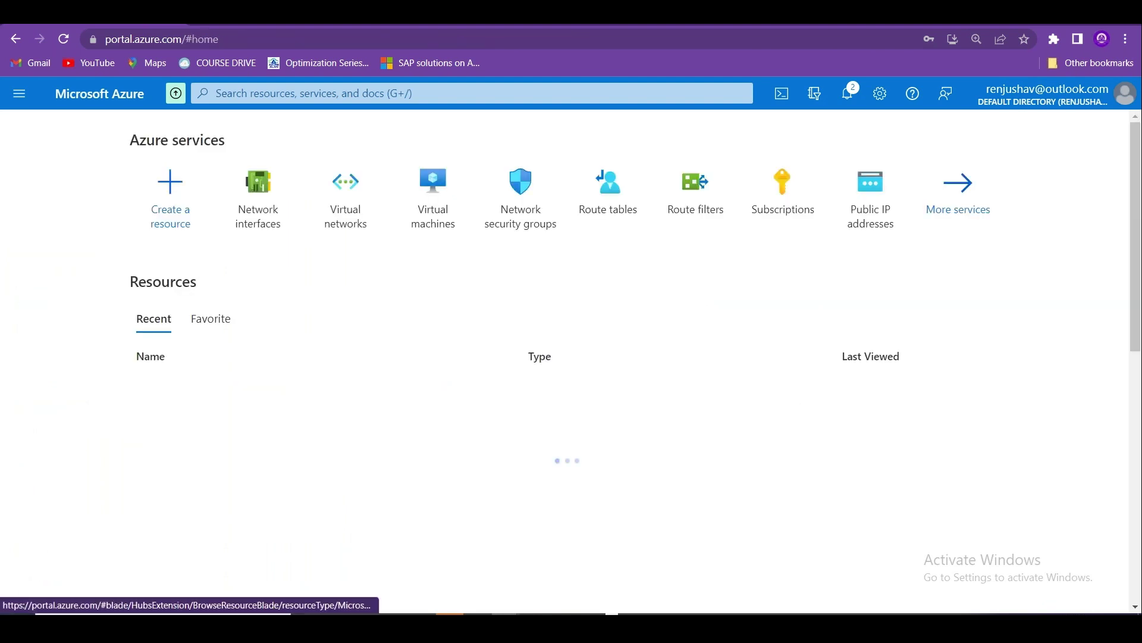
click(433, 189)
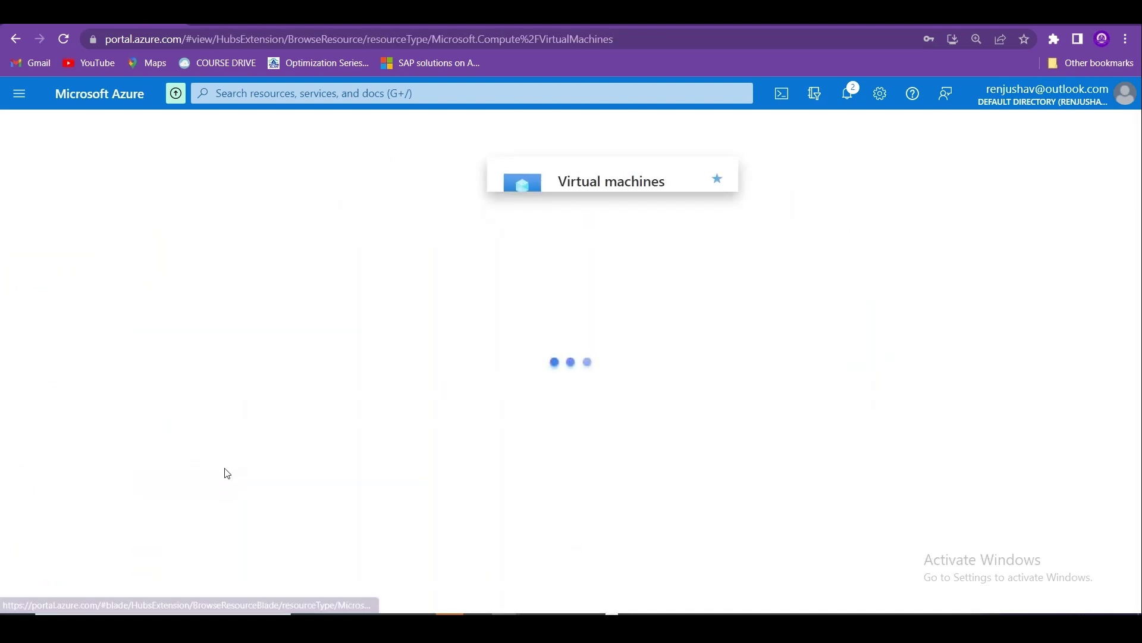
click(88, 409)
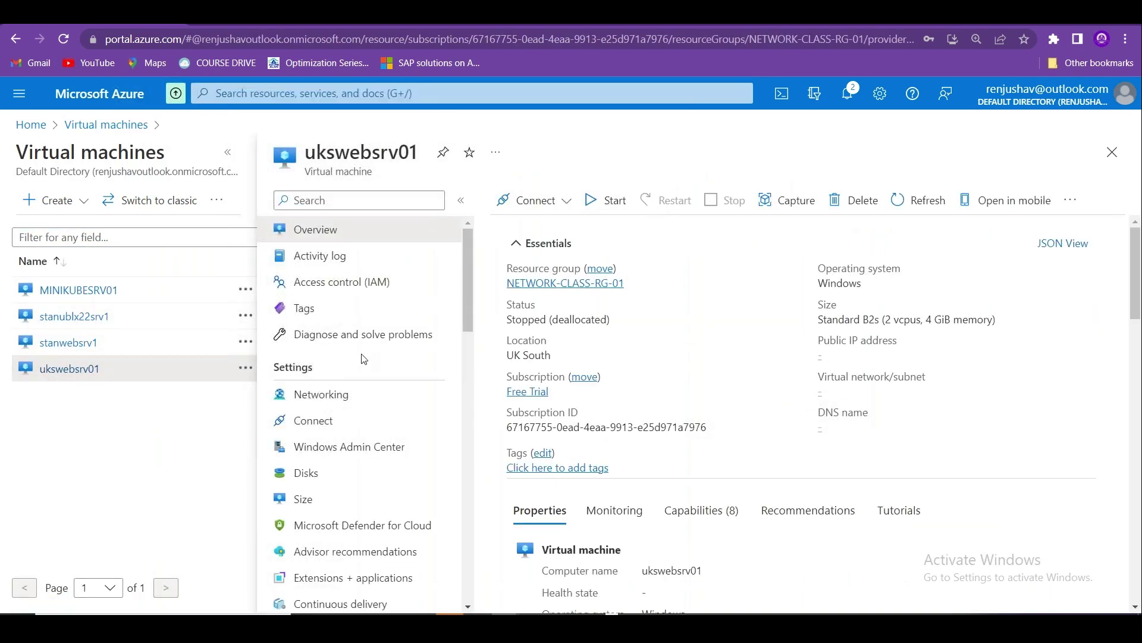
click(359, 400)
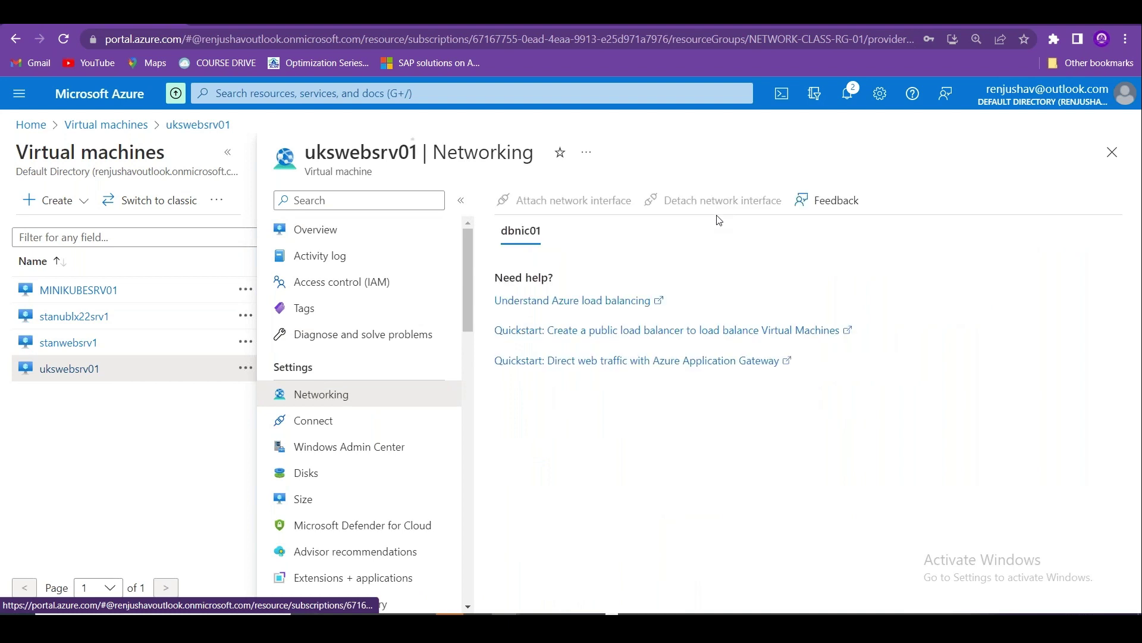
Swap the VM's interfaces: attach ukswebsrvnic01, then detach dbnic01, confirming each.
click(564, 205)
click(562, 278)
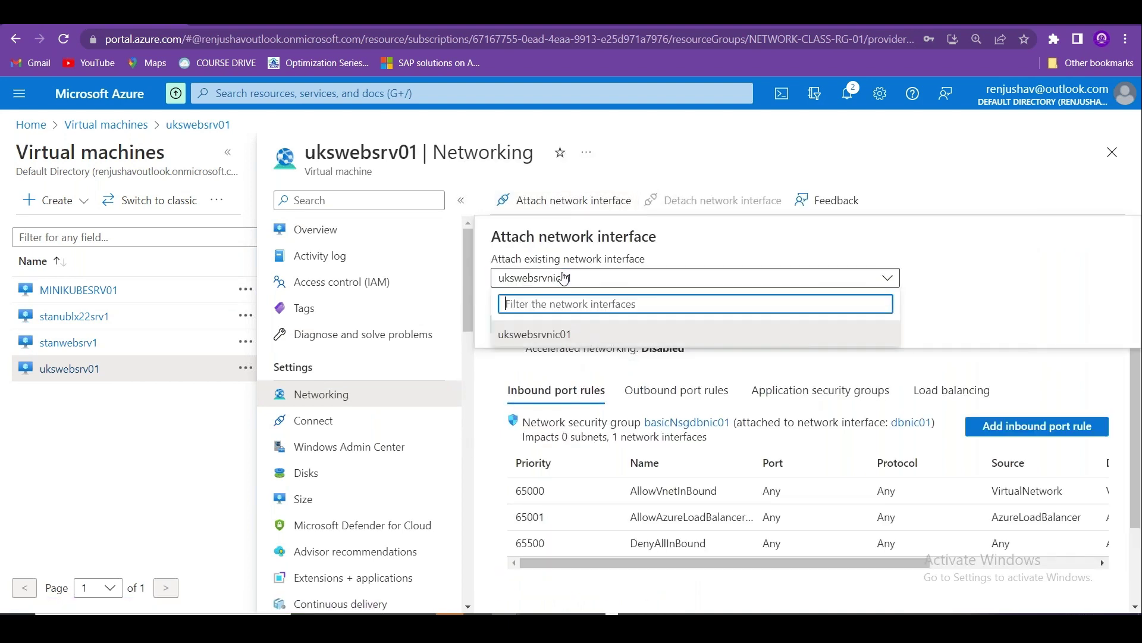
click(533, 334)
click(522, 323)
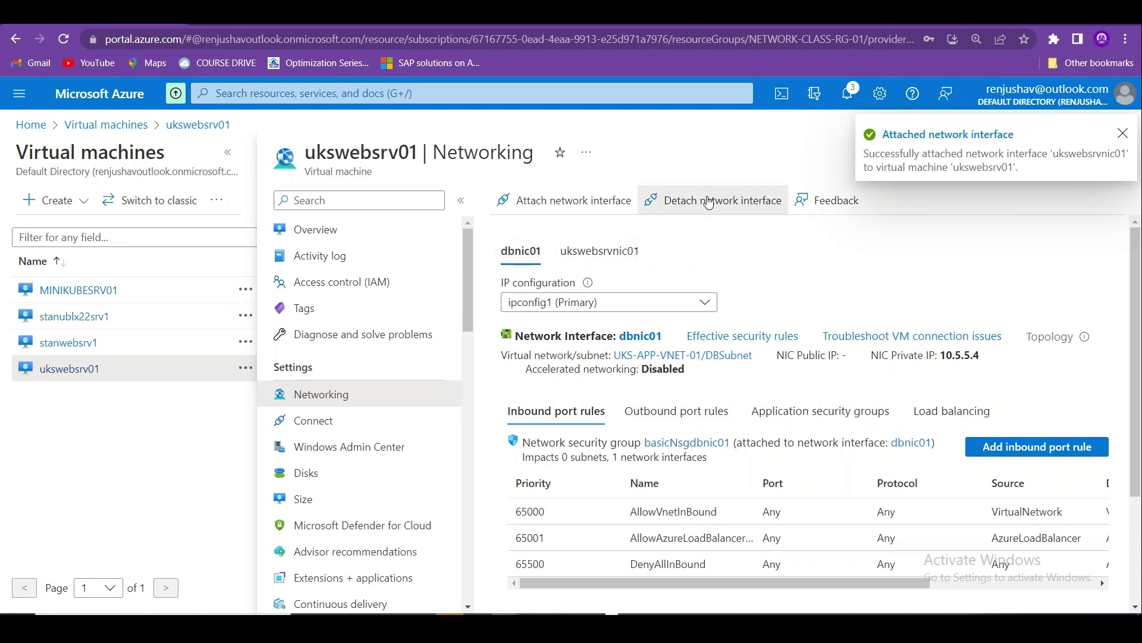
click(708, 200)
click(524, 293)
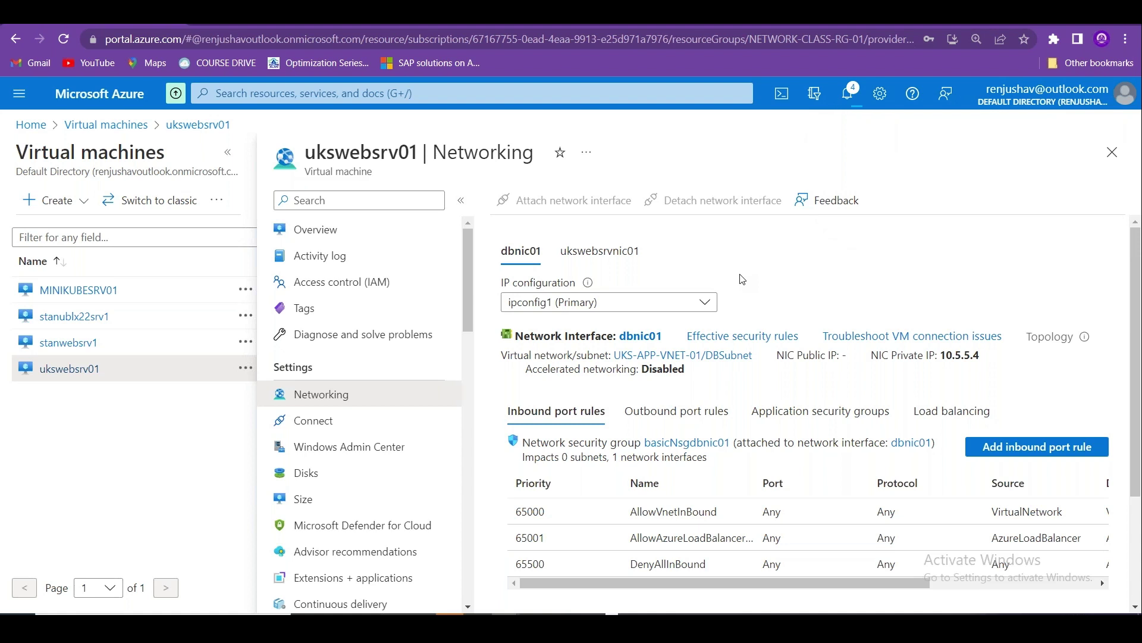
Confirm ukswebsrvnic01 (private IP 10.5.1.0) is the sole interface, then return to ukswebsrv01's overview.
click(625, 252)
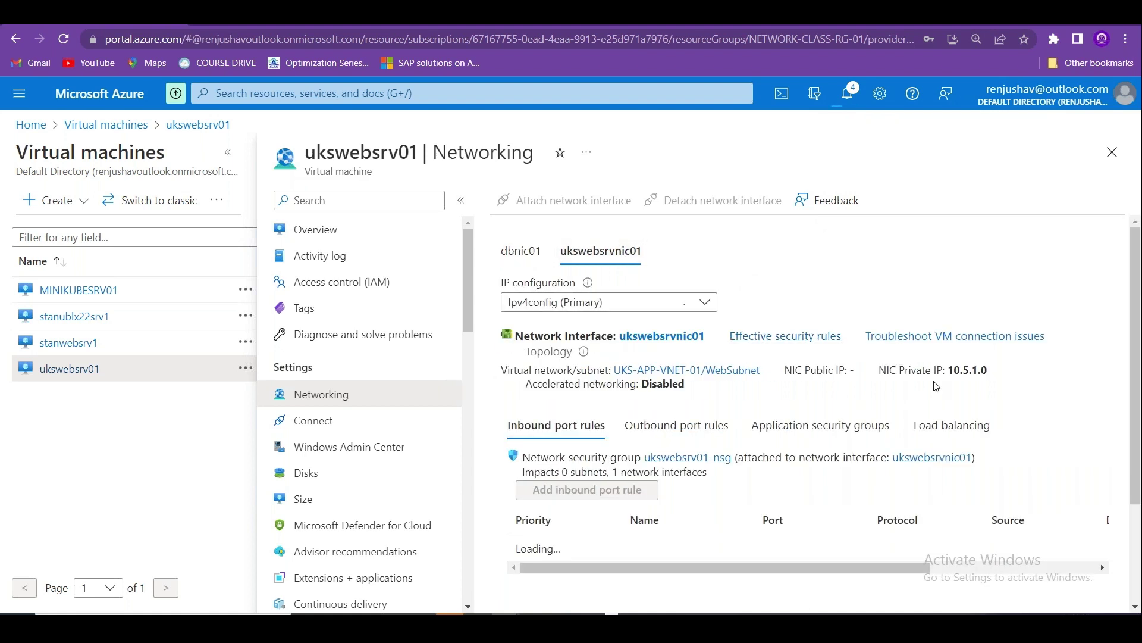
drag(935, 381, 1007, 372)
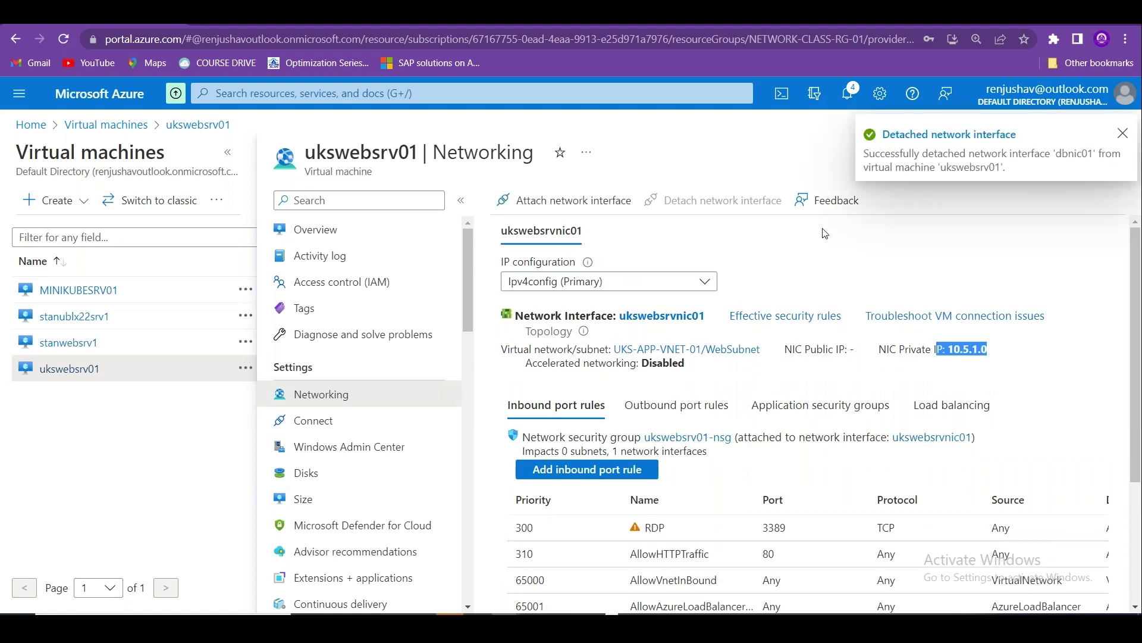
click(1122, 133)
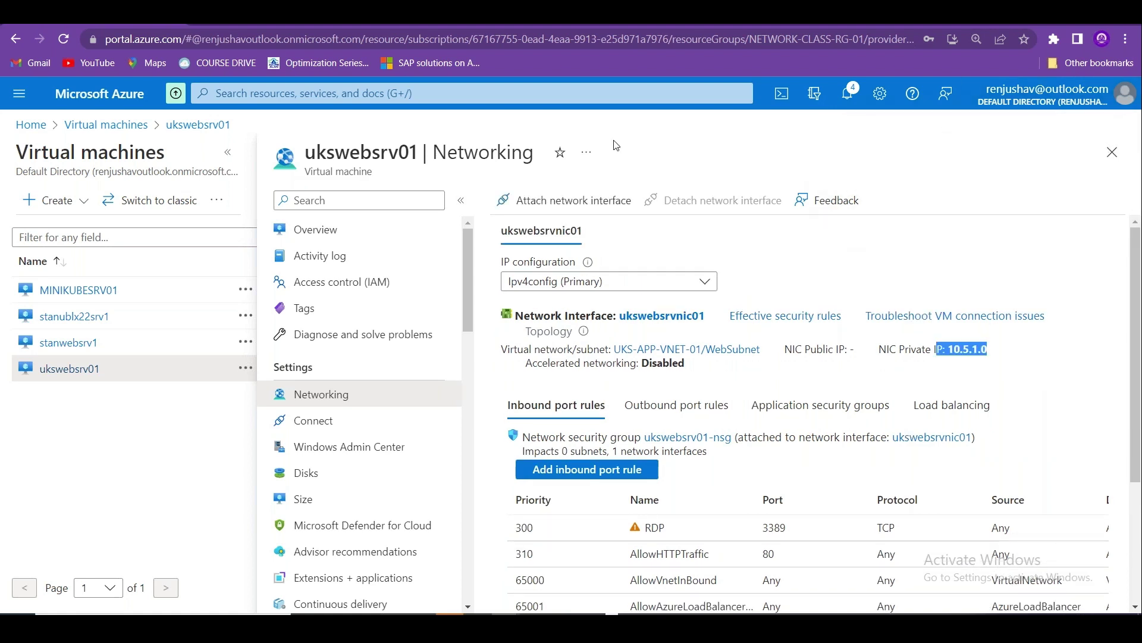
click(355, 230)
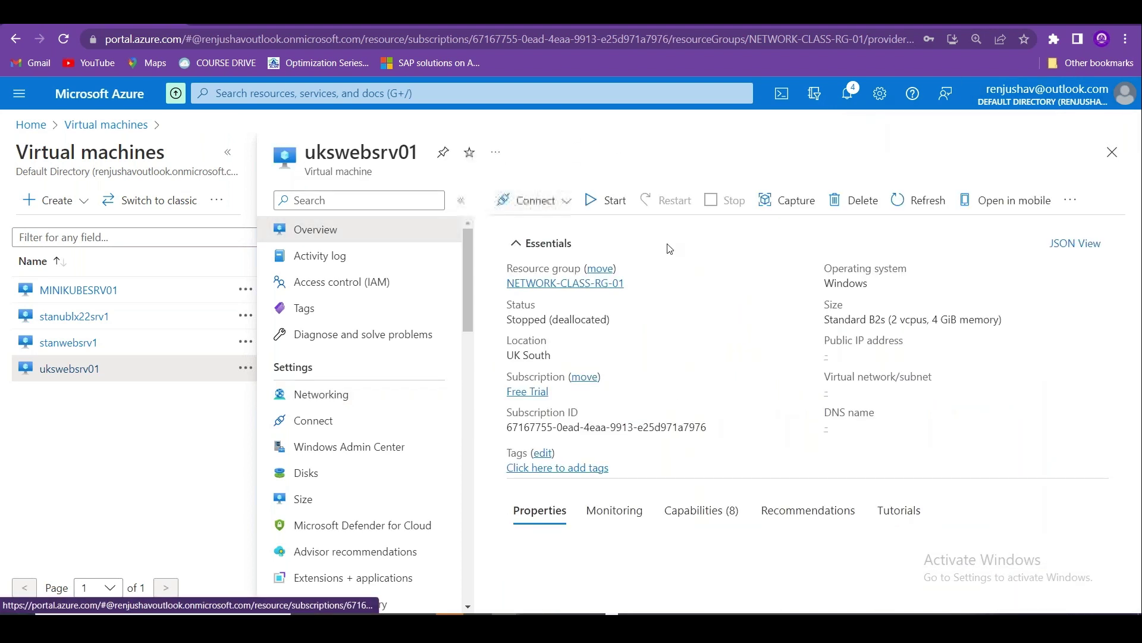
Start ukswebsrv01, then briefly open stanwebsrv1 and close it to show the VM list.
click(608, 201)
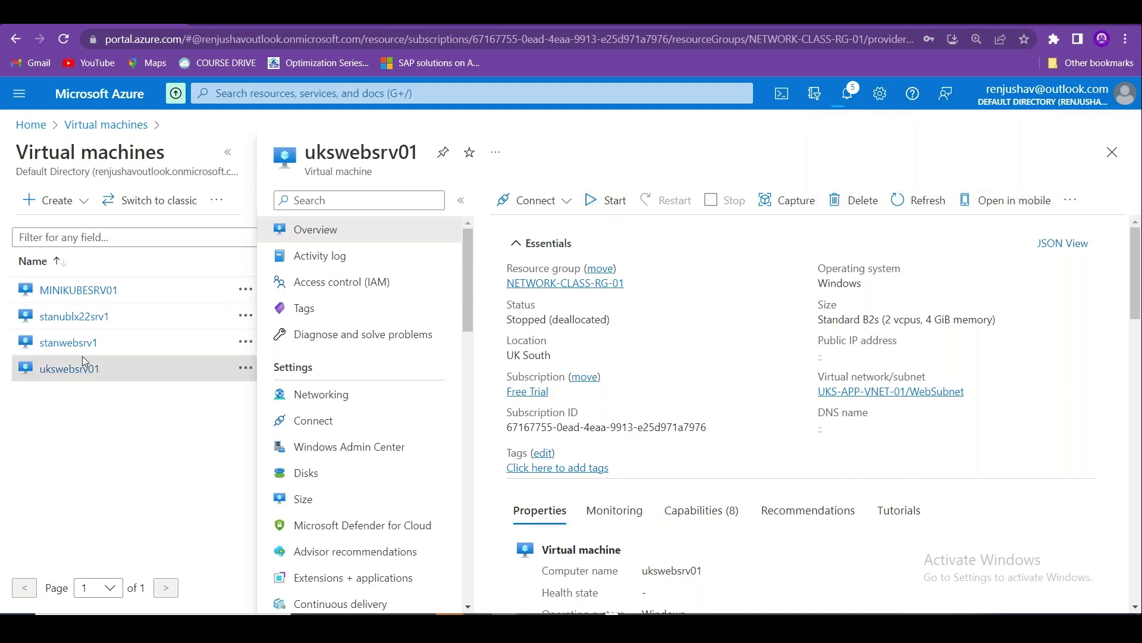
click(69, 344)
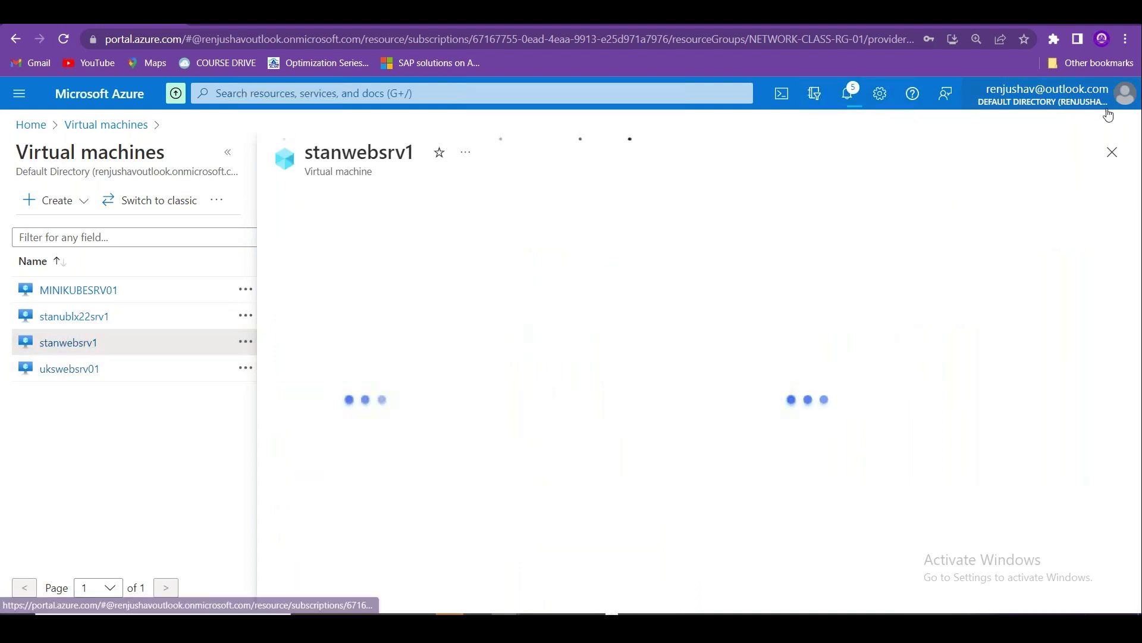
key(Escape)
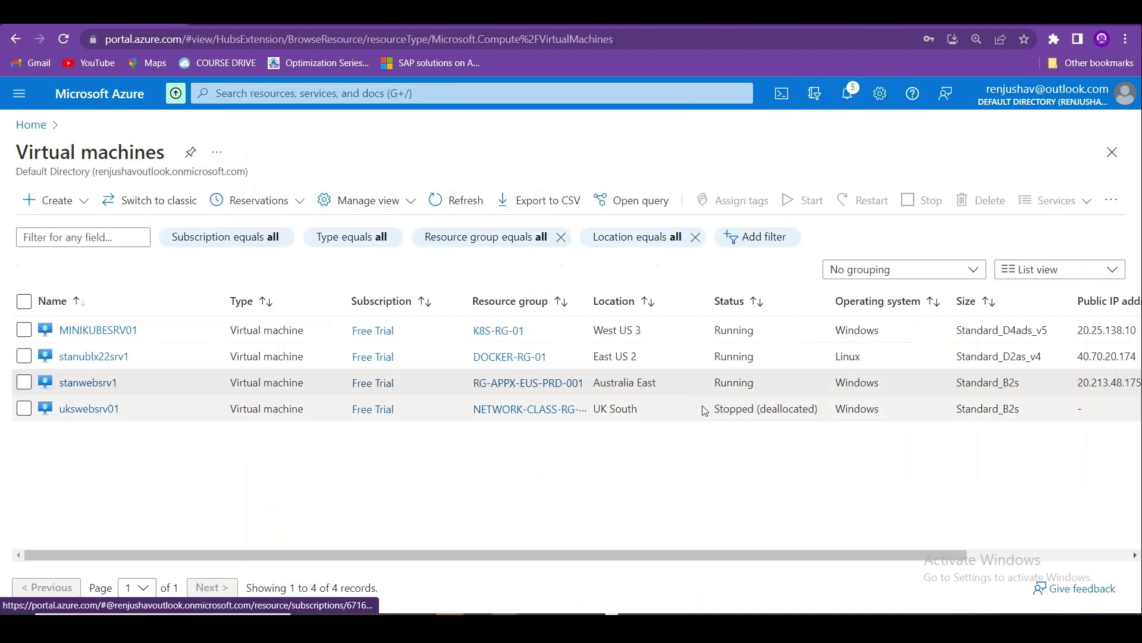
Compare locations: ukswebsrv01 in UK South versus MINIKUBESRV01 in West US 3.
drag(677, 389, 594, 415)
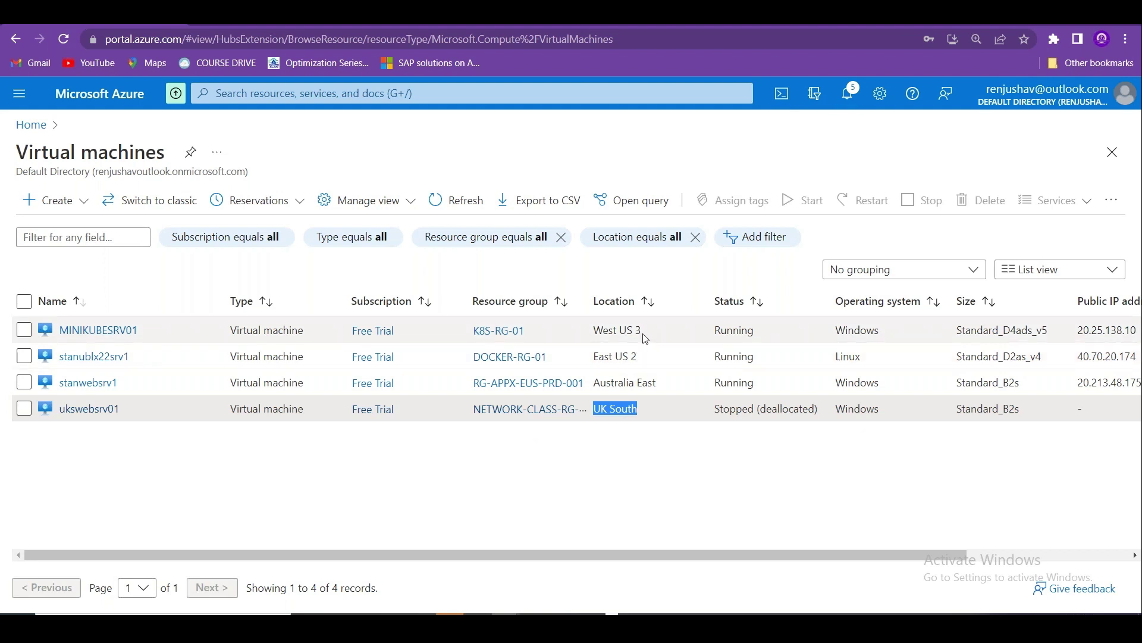
drag(643, 335, 593, 333)
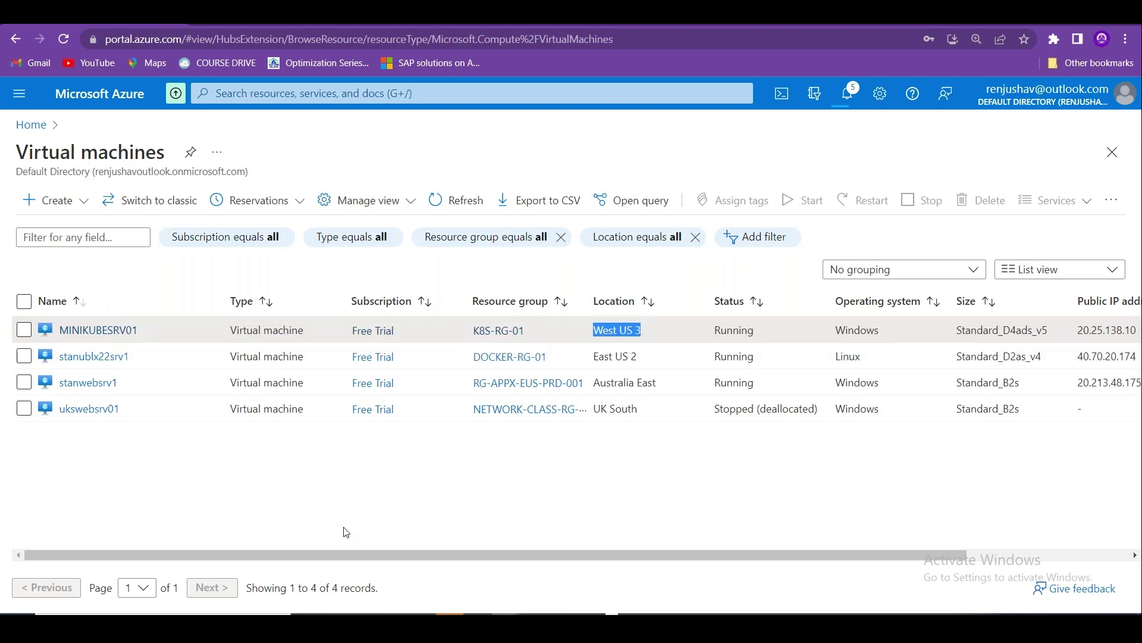
drag(145, 410, 41, 410)
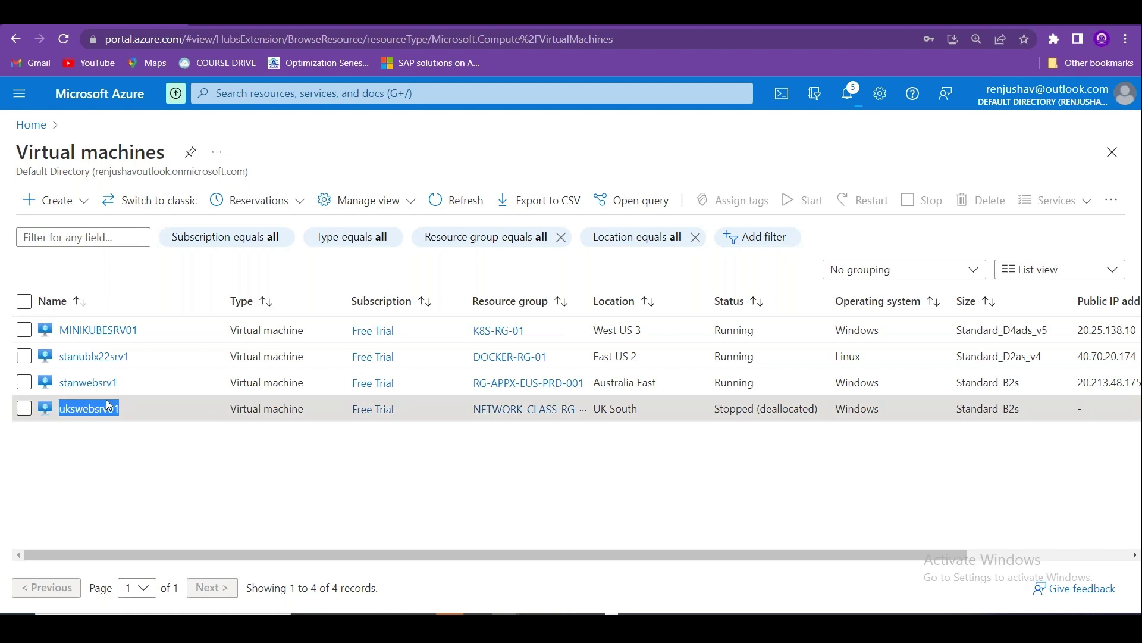
Open ukswebsrv01, refresh until it shows Running, and view its Networking page with ukswebsrvnic01.
click(89, 408)
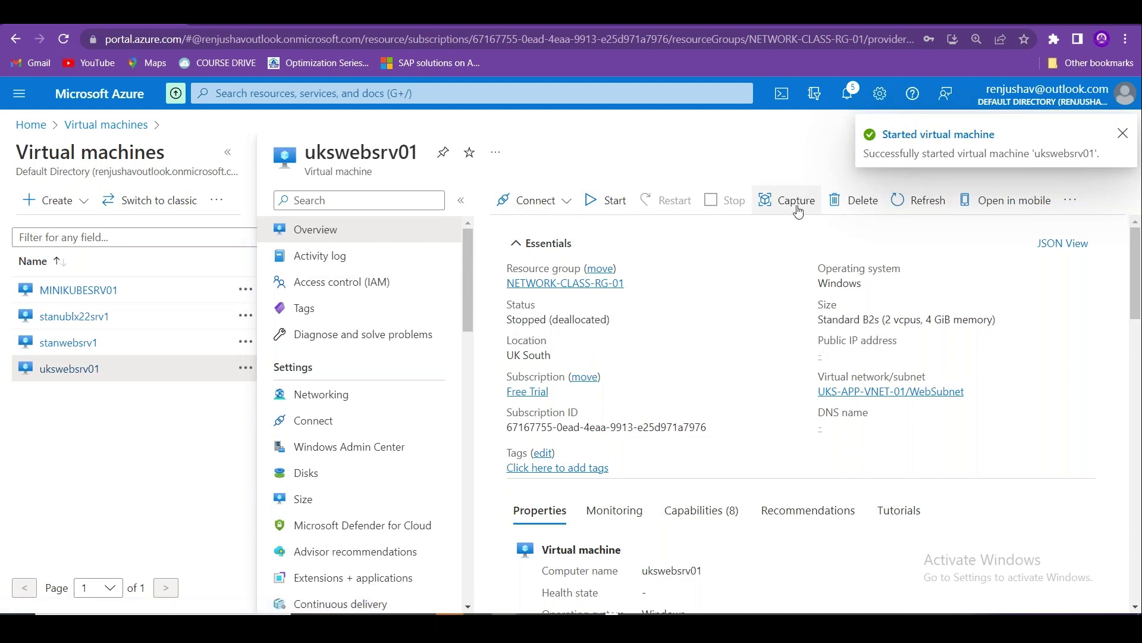
click(899, 201)
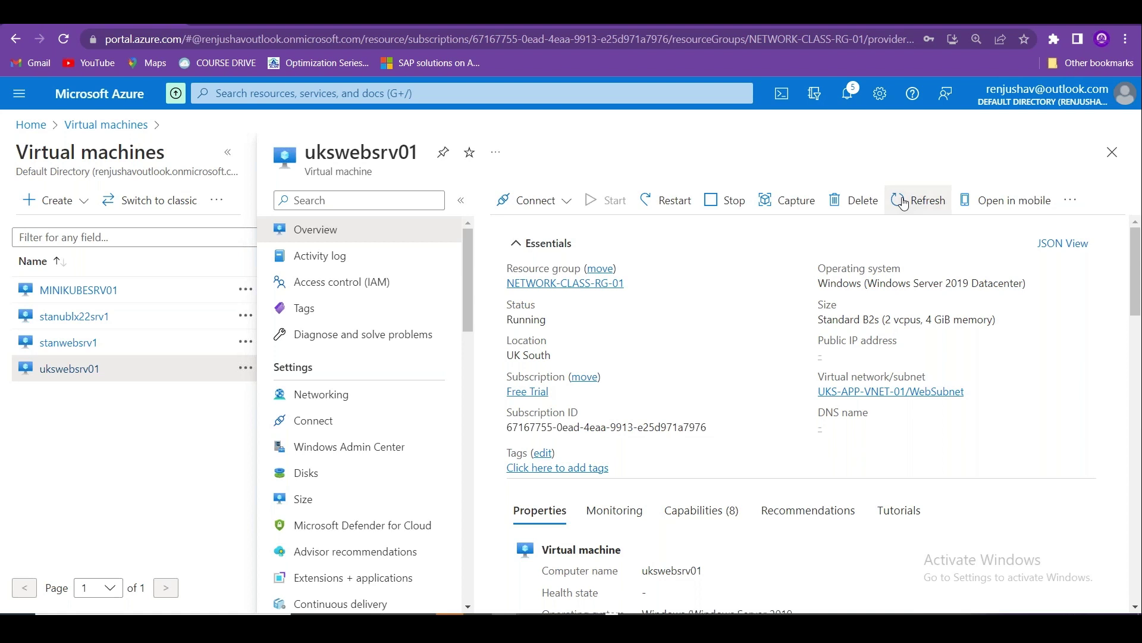
click(383, 402)
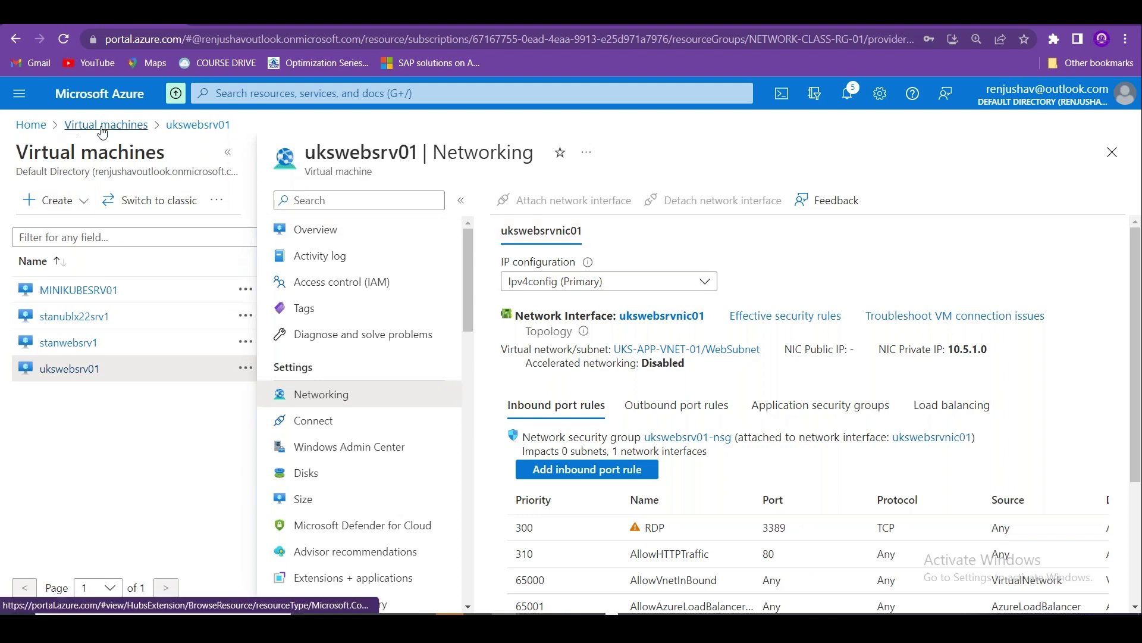
In ukswebsrvnic01's Ipv4config, associate public IP ukswebsrv01-ip (20.0.209.100) and save.
click(648, 315)
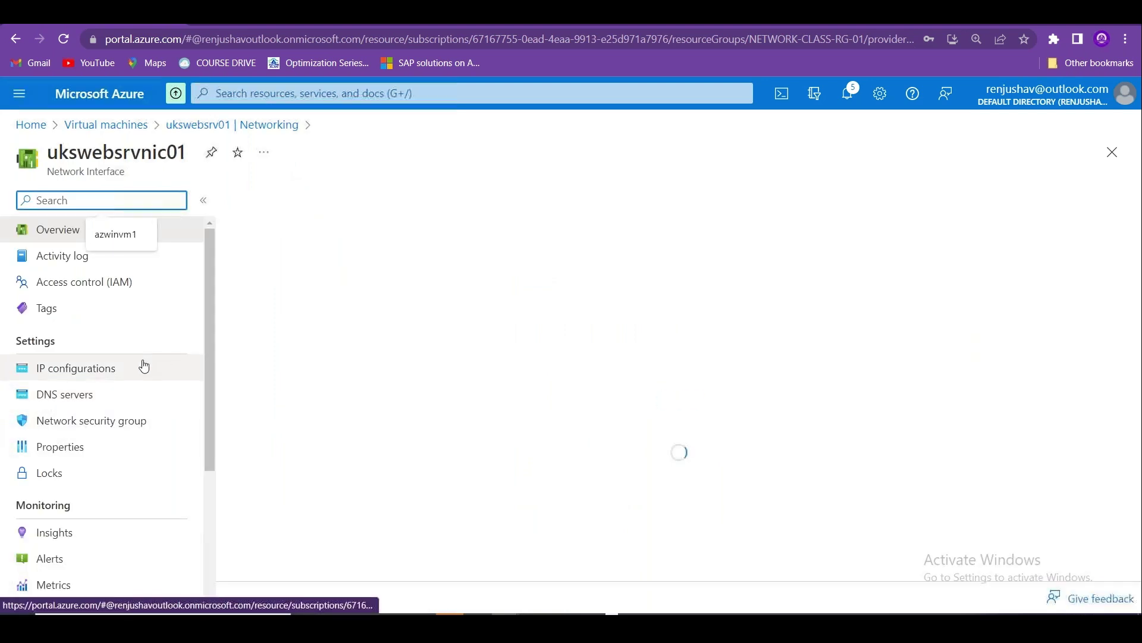
click(126, 370)
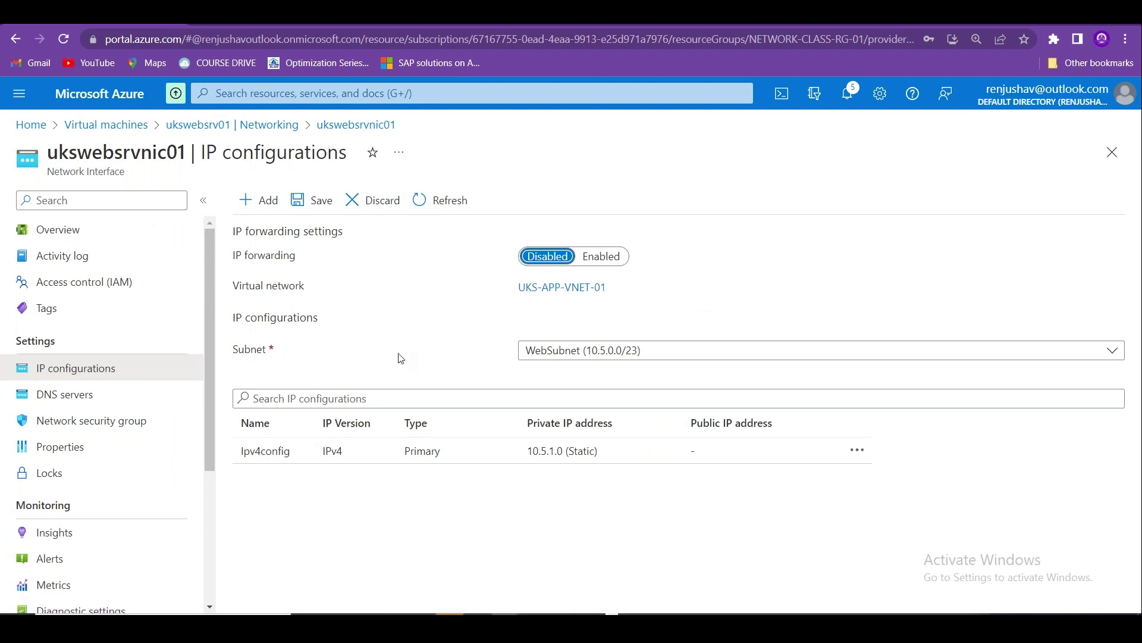
click(266, 451)
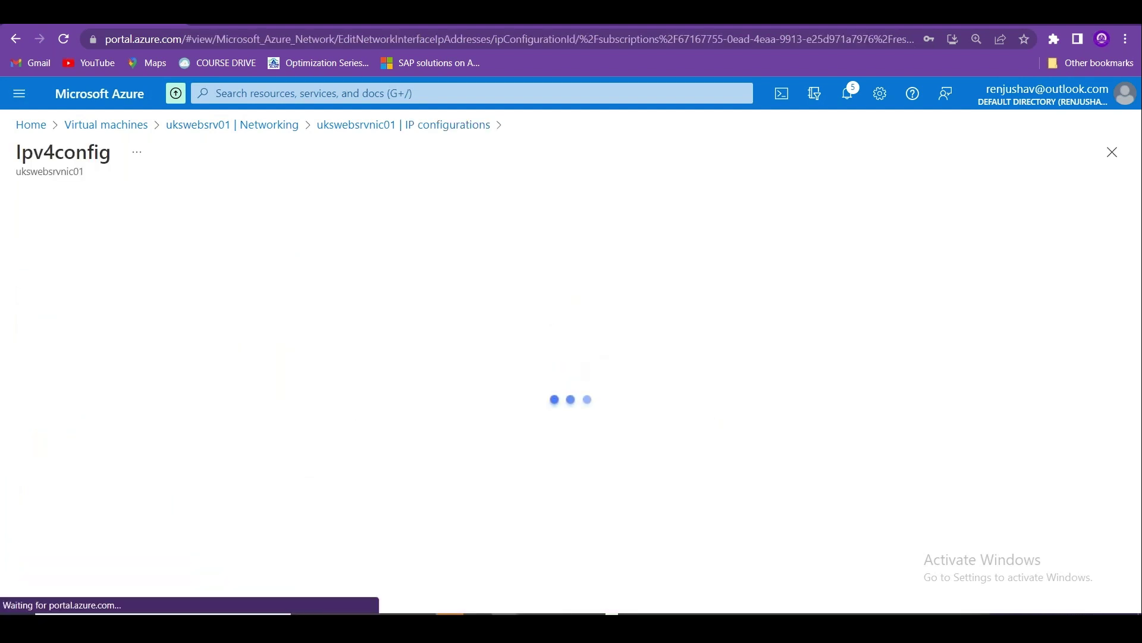
click(107, 288)
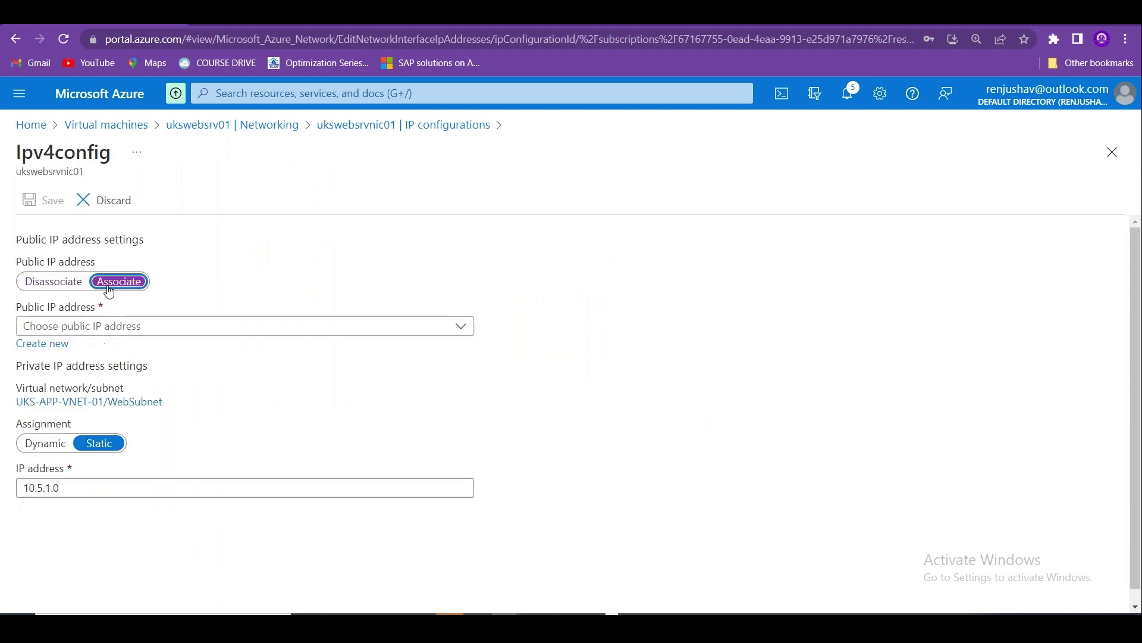
click(159, 329)
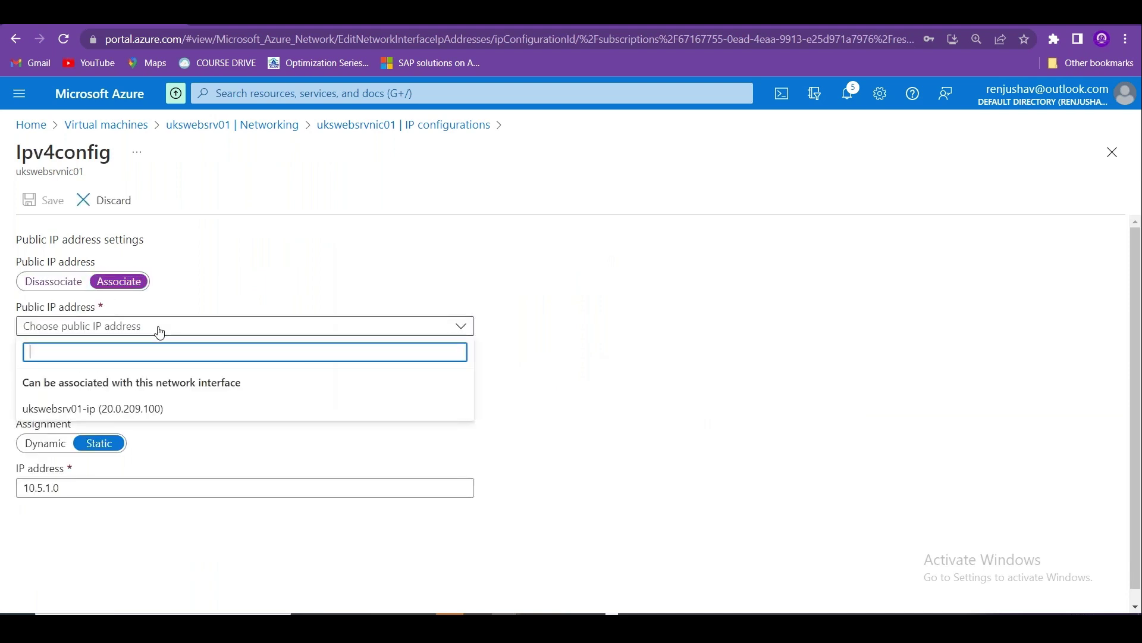
click(107, 408)
click(50, 204)
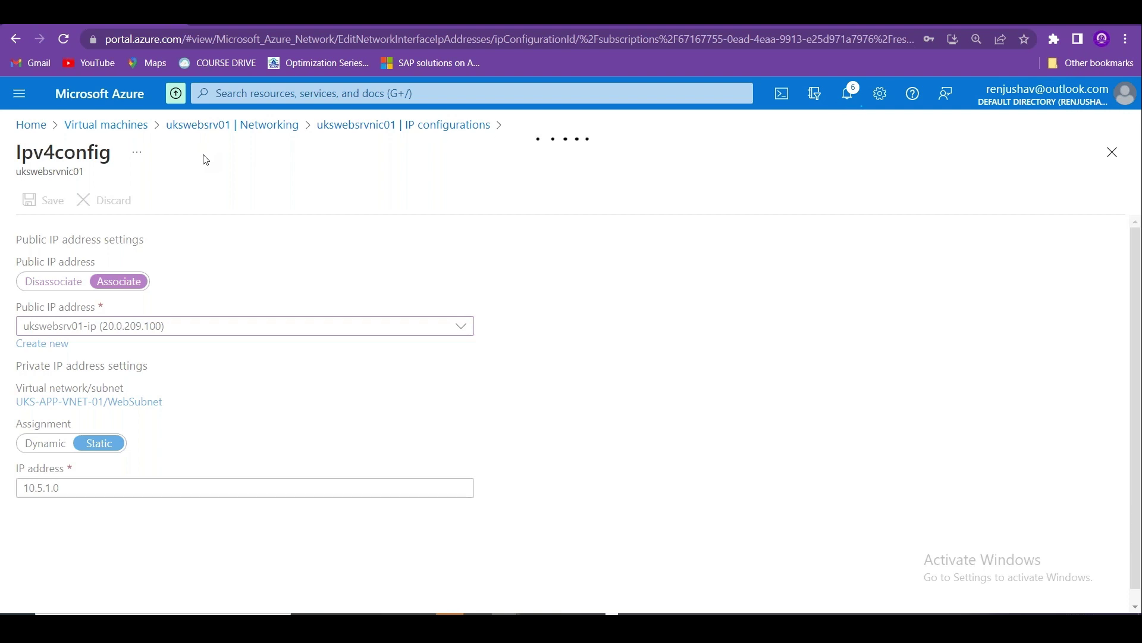
Check the save notification, then navigate back to ukswebsrv01's Networking page.
click(848, 97)
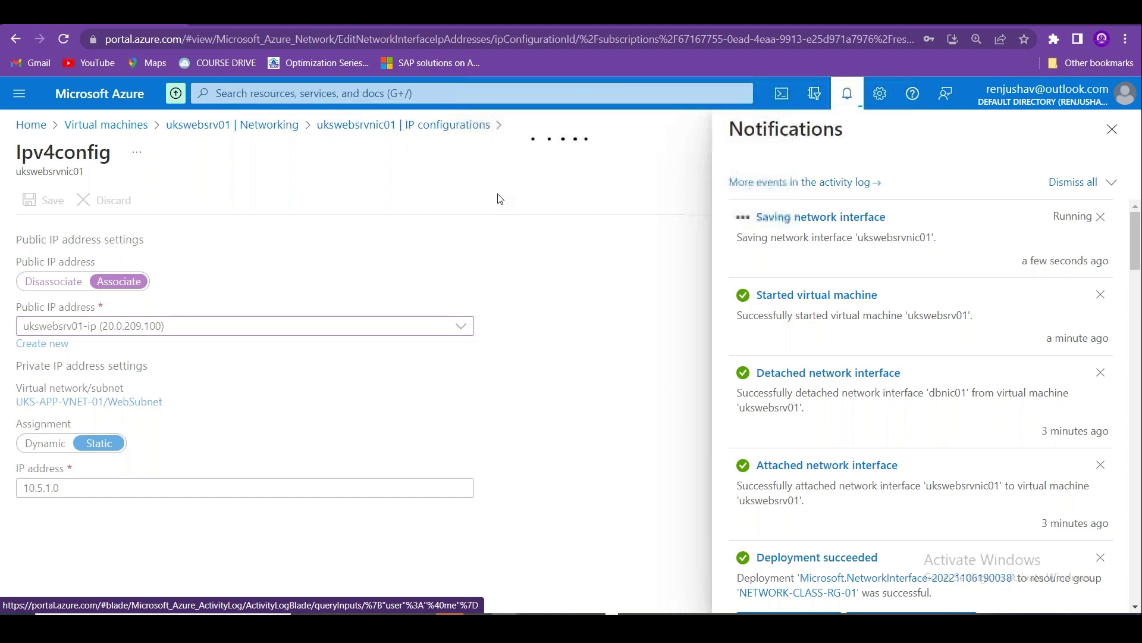
click(1112, 129)
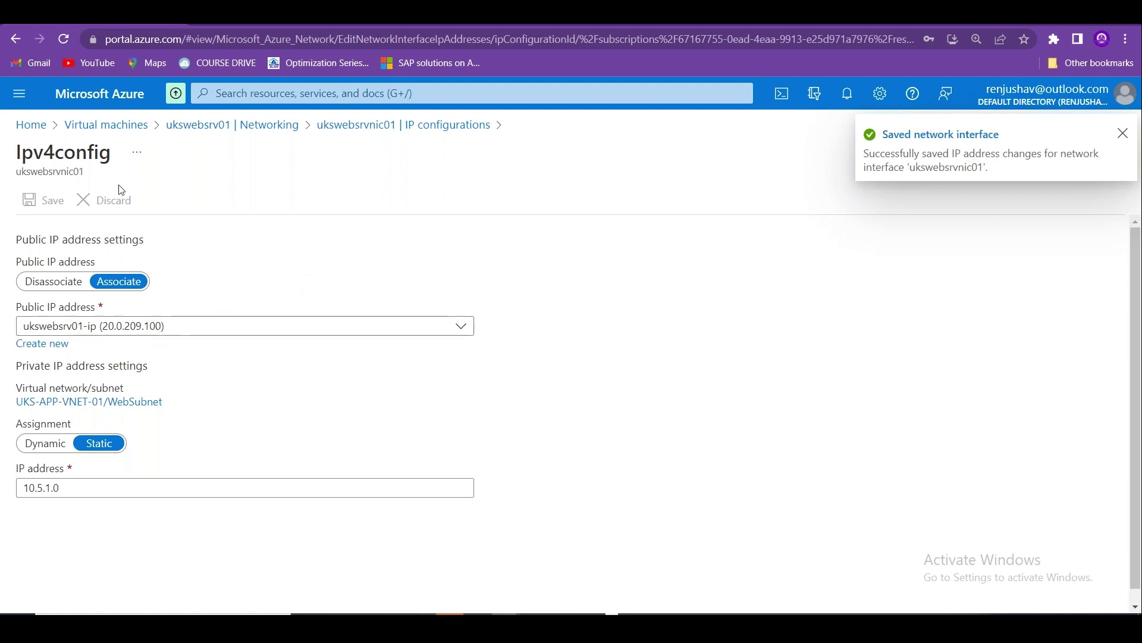
click(370, 123)
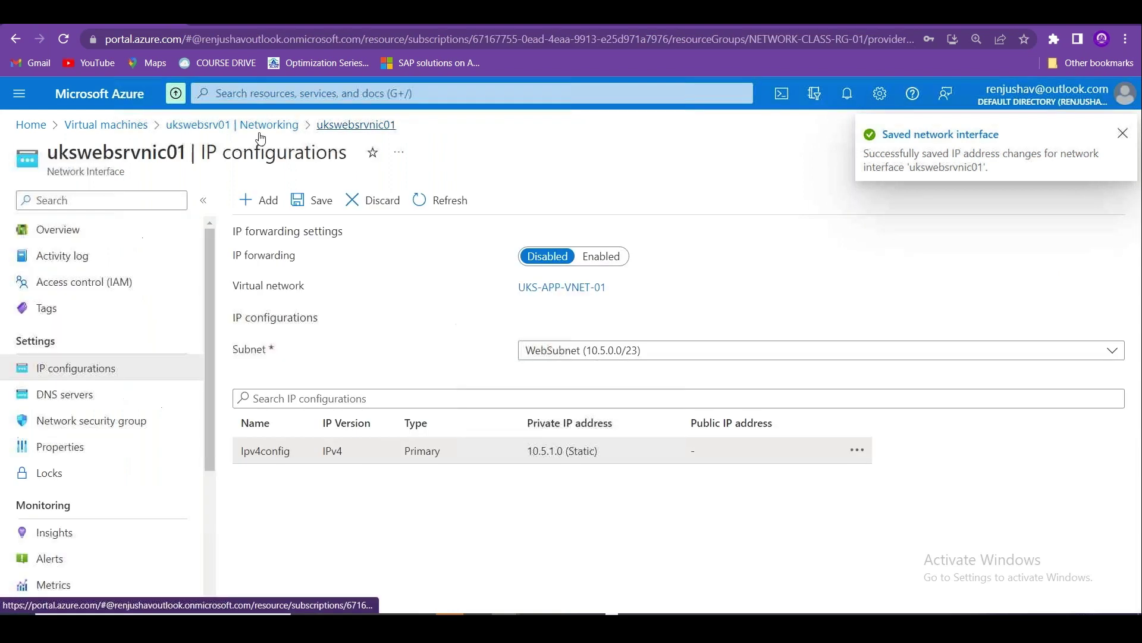
click(225, 125)
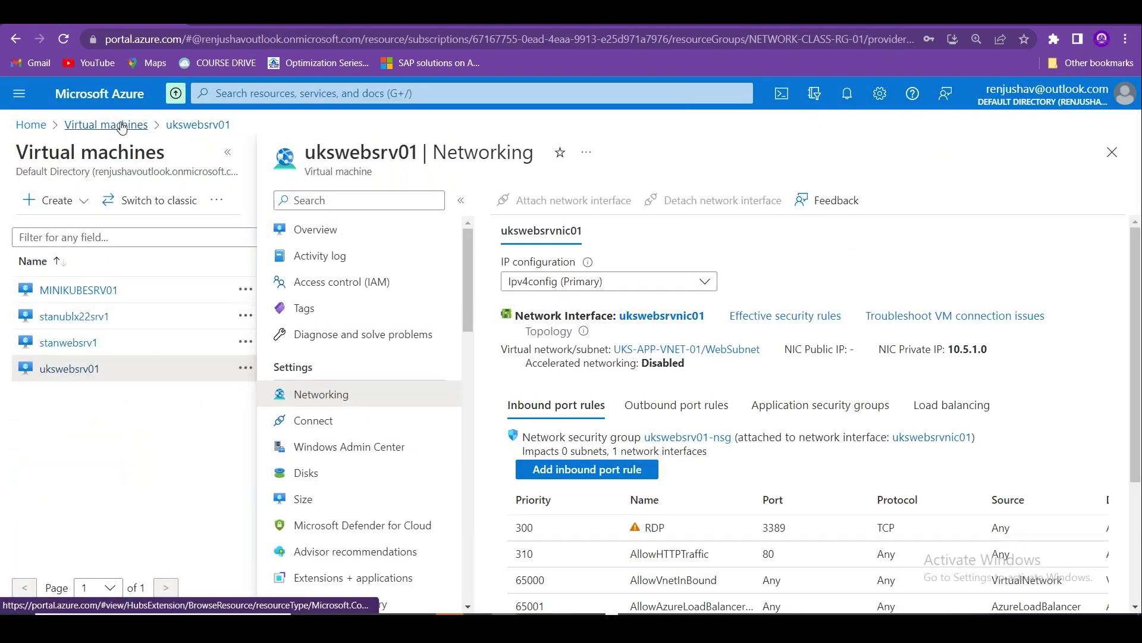
Open ukswebsrv01 from the Virtual machines list and copy its public IP 20.0.209.100.
click(122, 126)
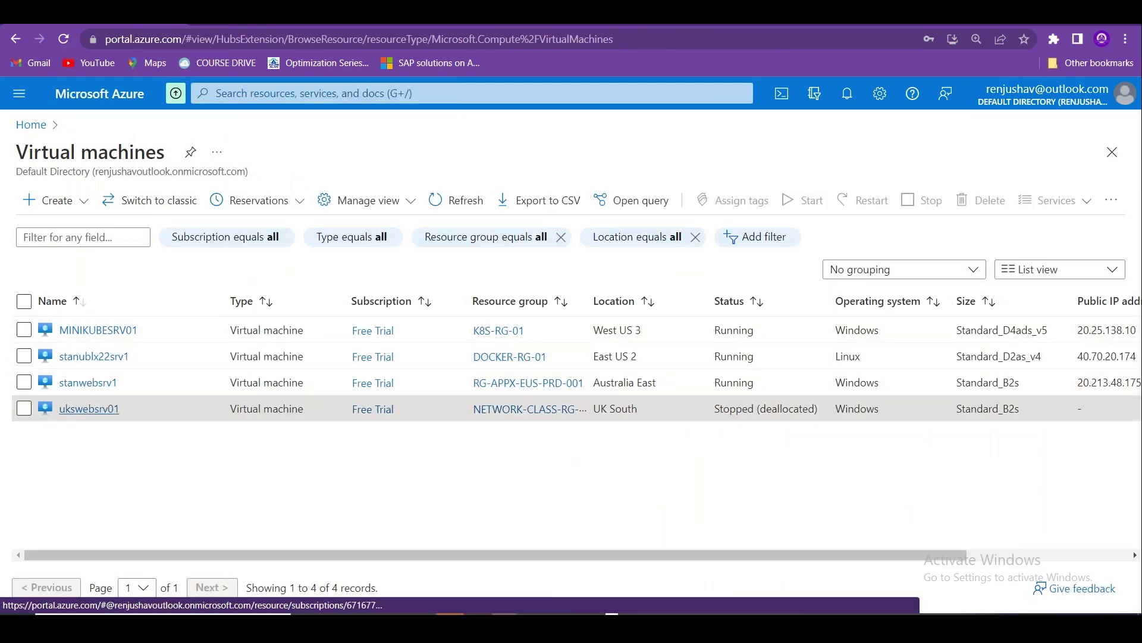
click(100, 409)
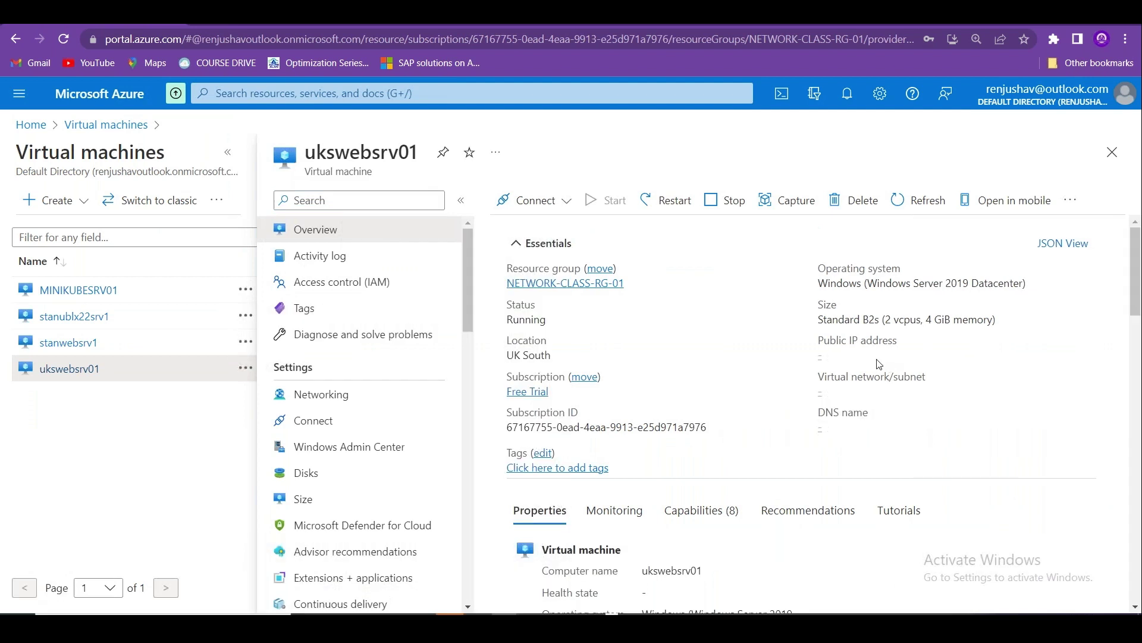
click(886, 356)
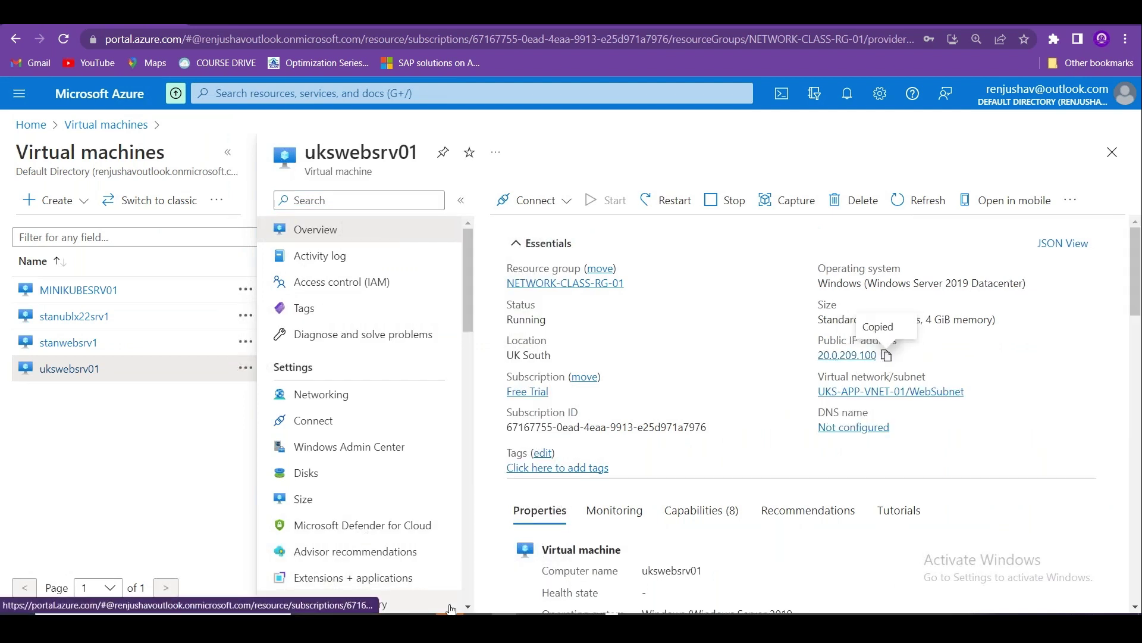
key(super+r)
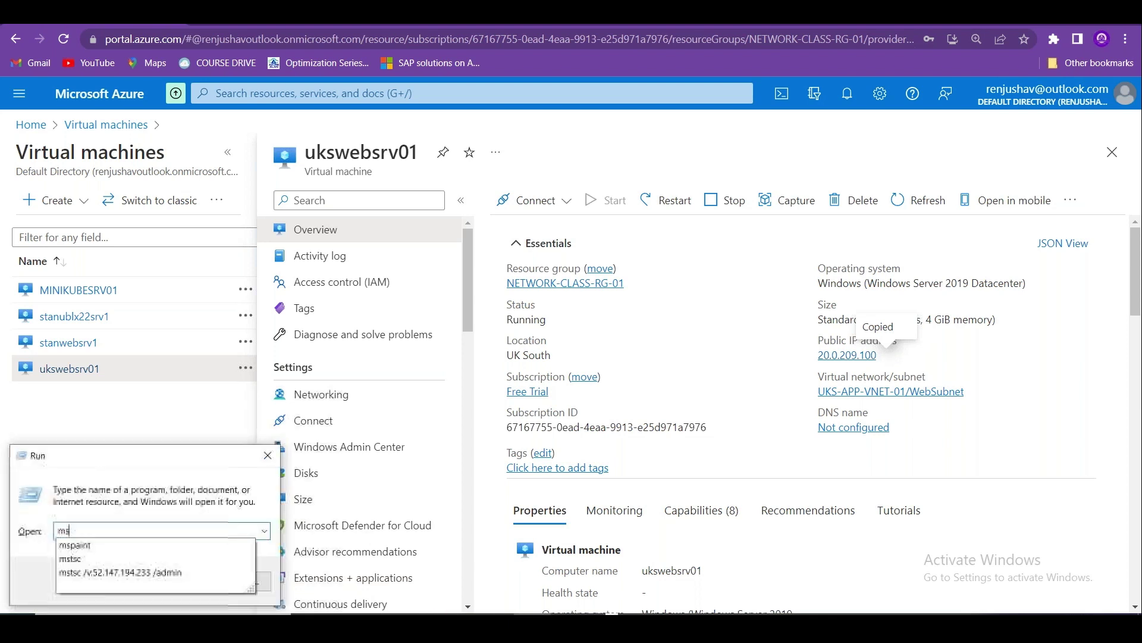
Connect via mstsc to 20.0.209.100, enter the account password, and accept the certificate warning.
key(Return)
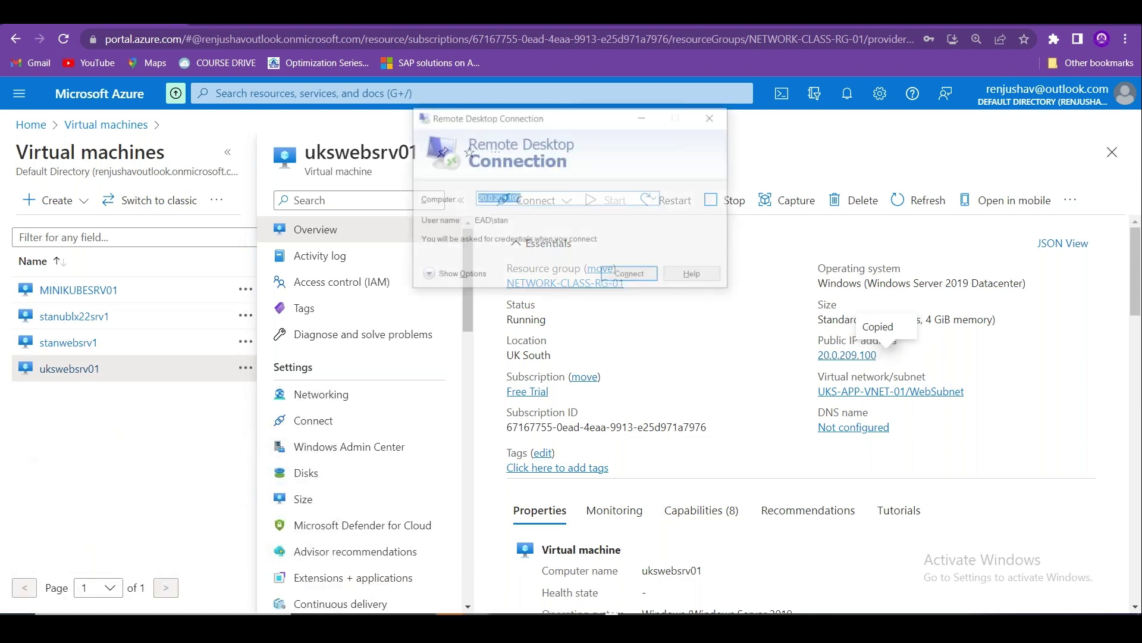
key(ctrl+v)
key(Return)
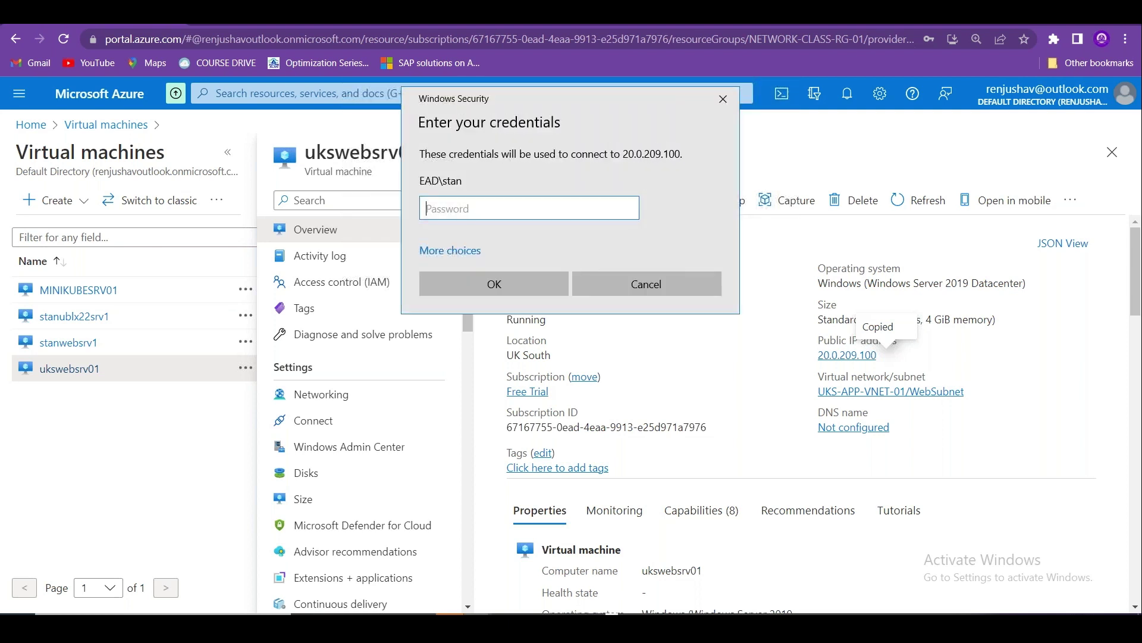
text(••••••••••)
key(Return)
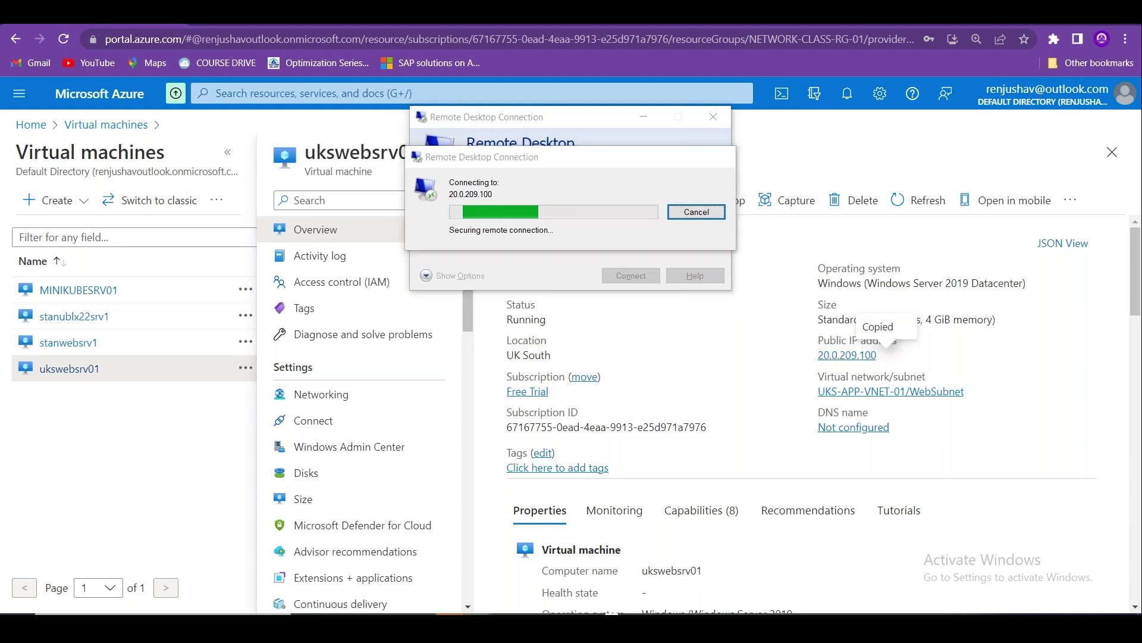
click(621, 330)
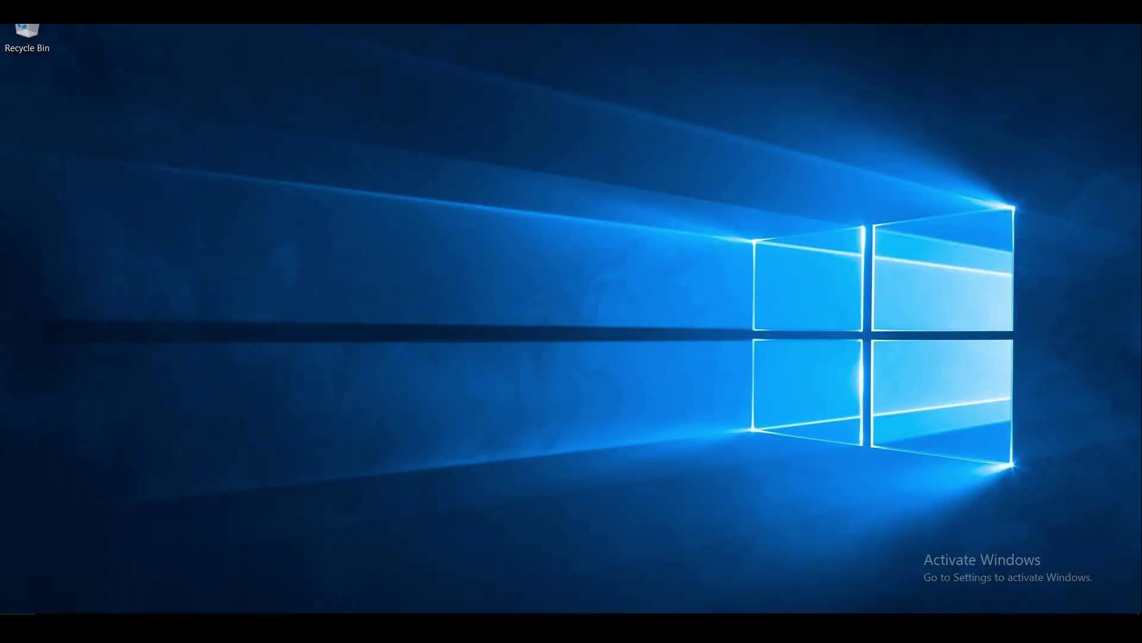
Open Command Prompt on the remote VM and run ipconfig.
right_click(14, 628)
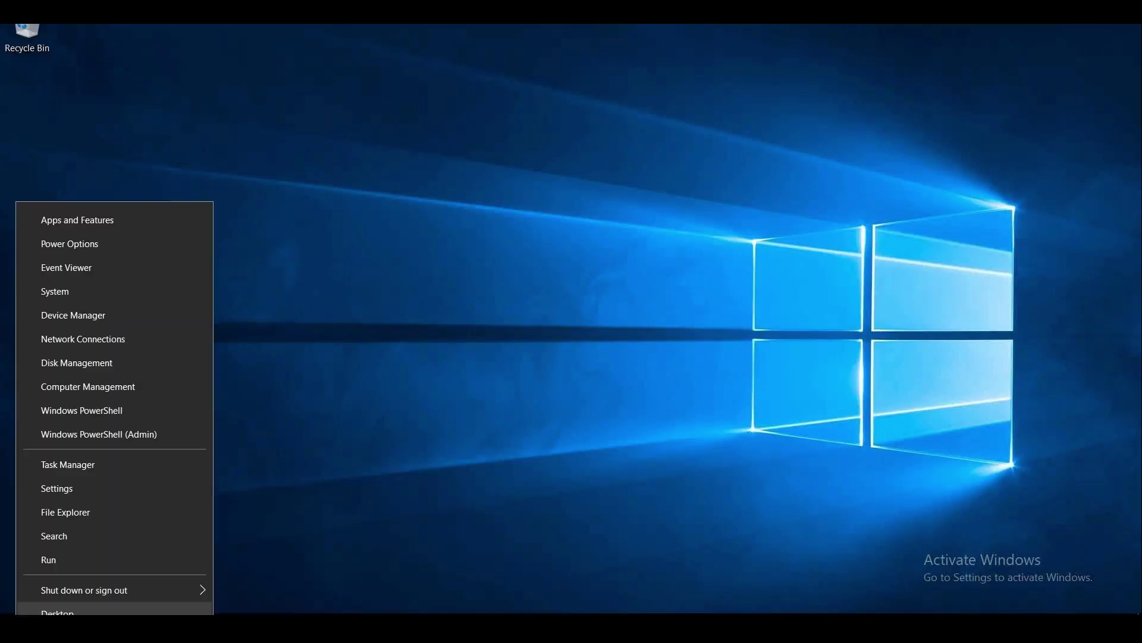
click(48, 560)
key(Return)
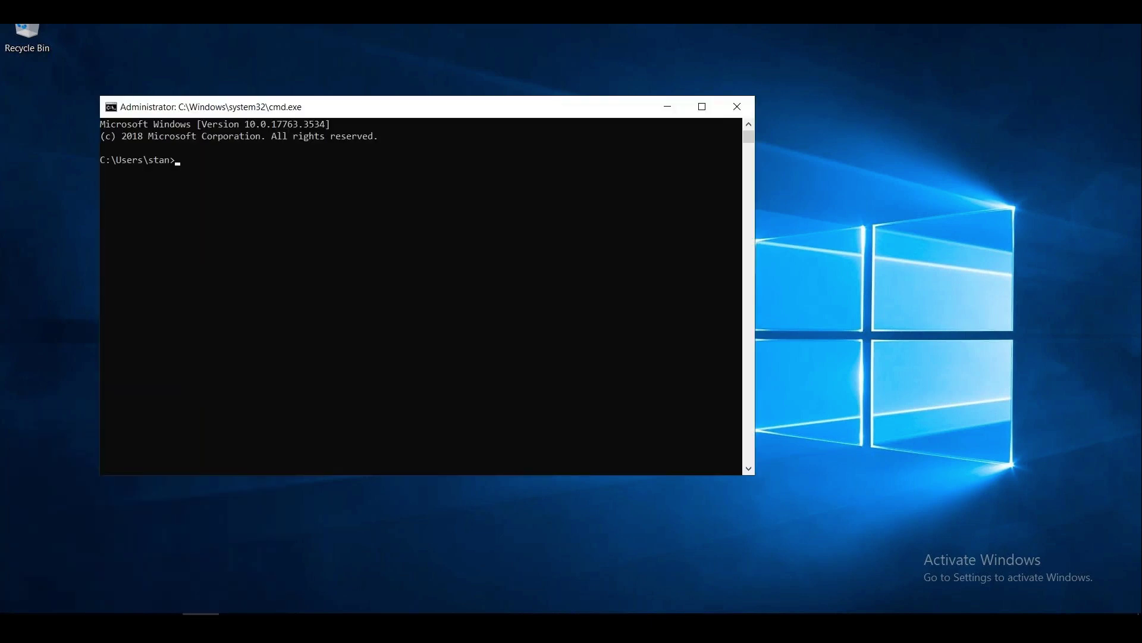
text(ipconfig)
key(Return)
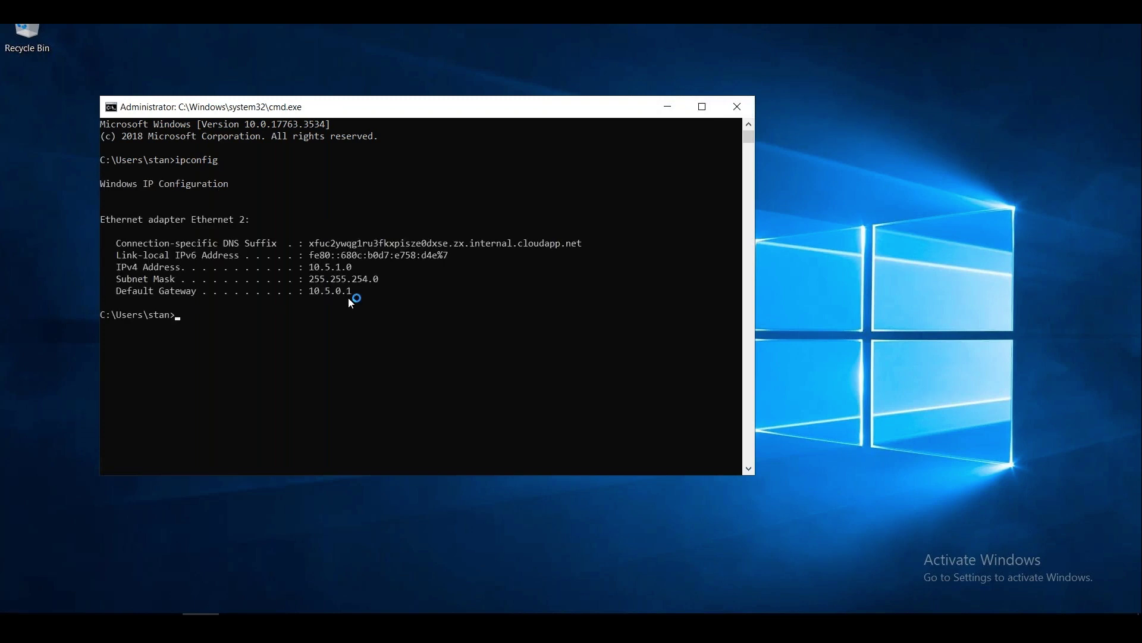
Note IPv4 address 10.5.1.0 and run ping 10.5.1.0.
drag(355, 267, 342, 266)
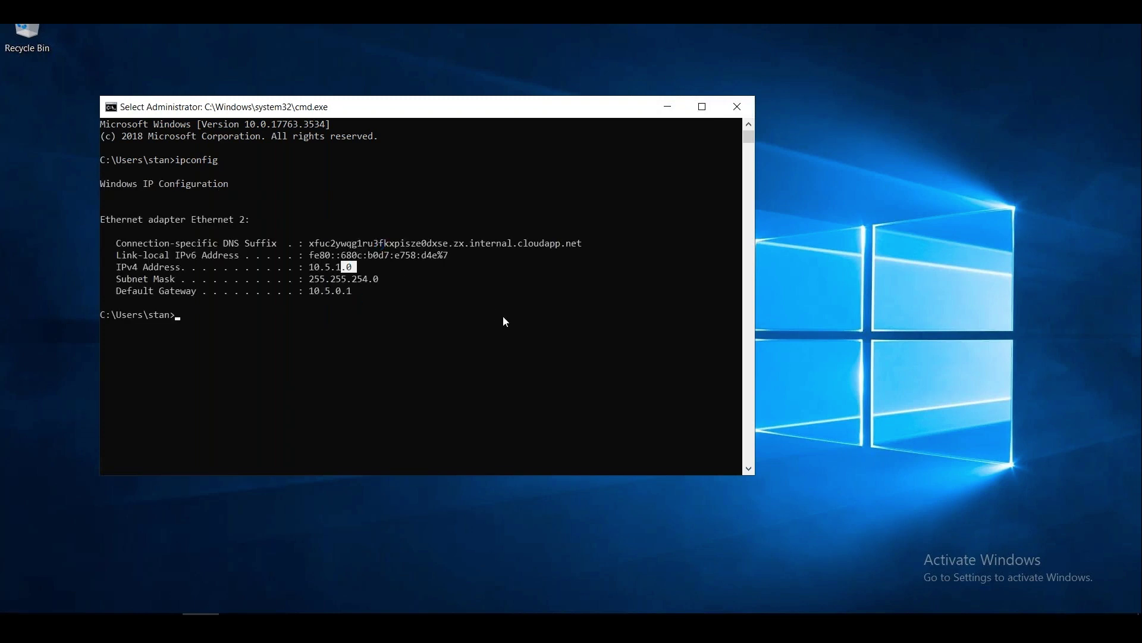
click(295, 408)
text(ping )
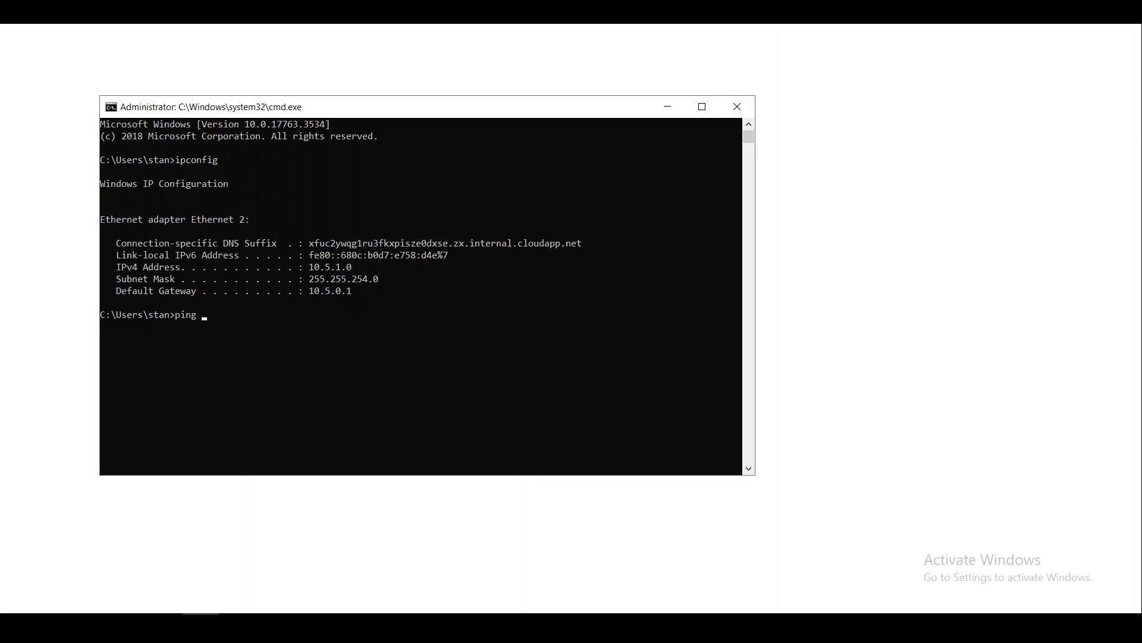
text(1)
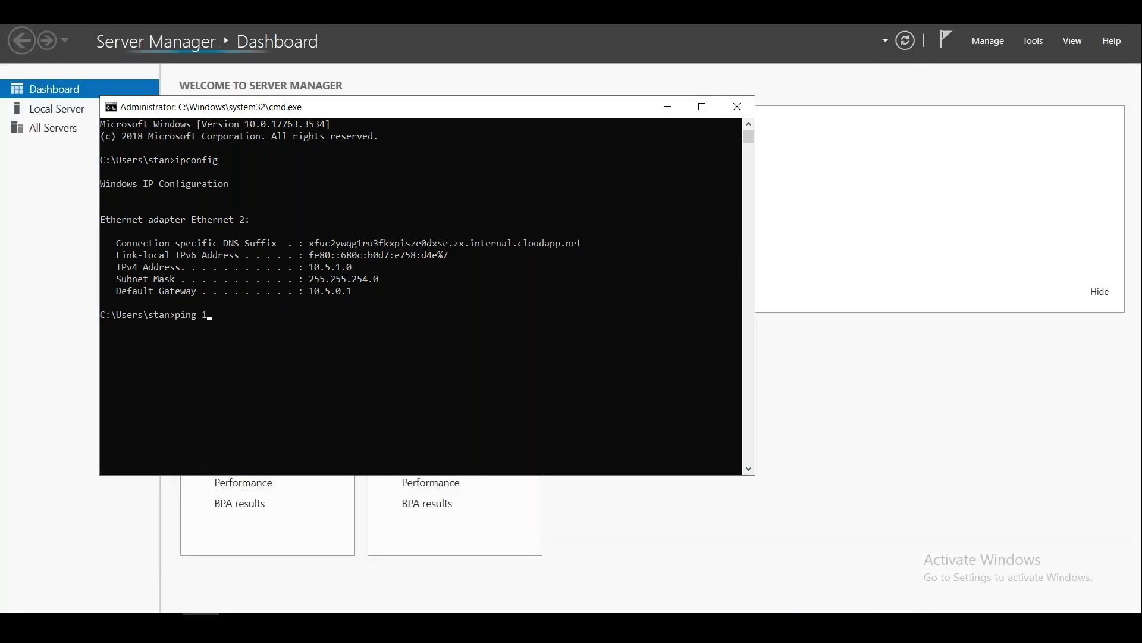
text(0.5.1.0)
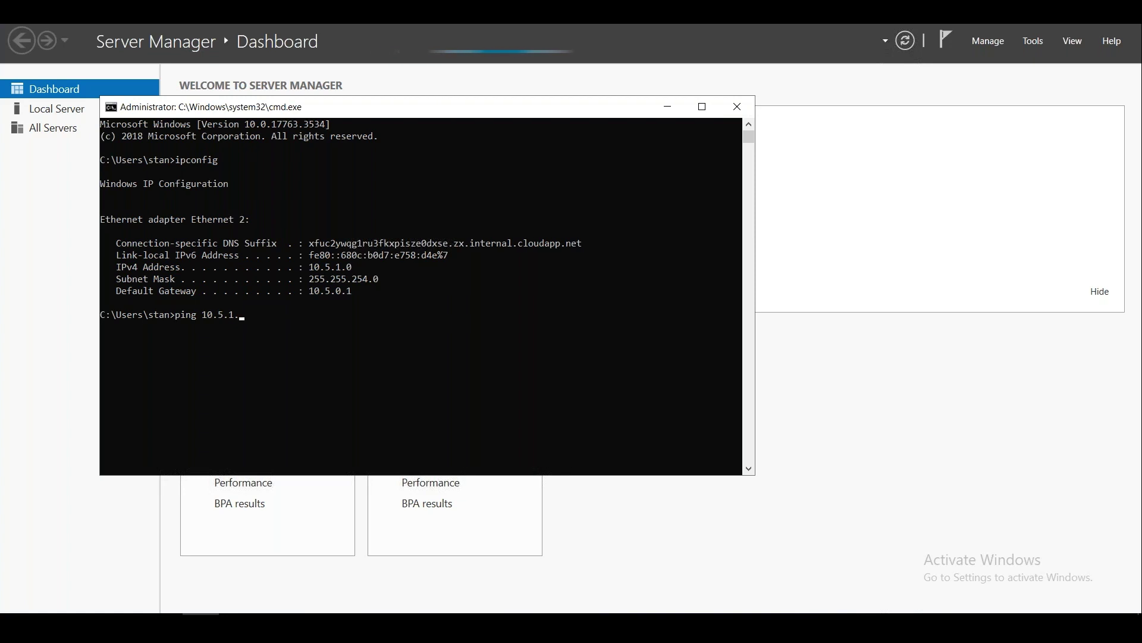
key(Return)
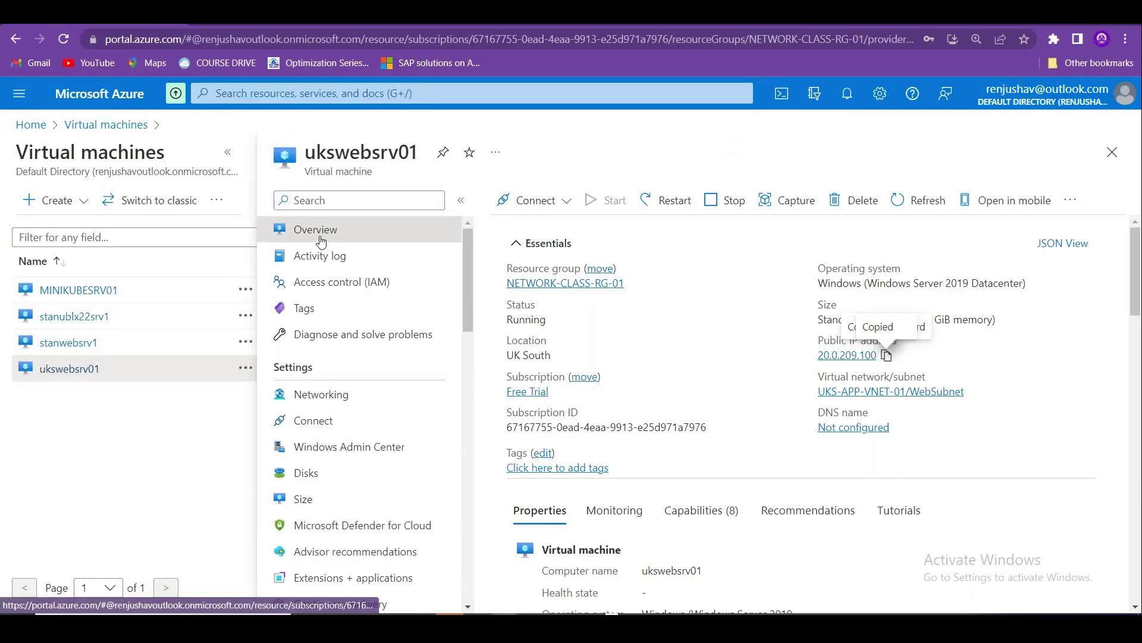
Open MINIKUBESRV01 and close its blade to get back to the Virtual machines list.
click(81, 293)
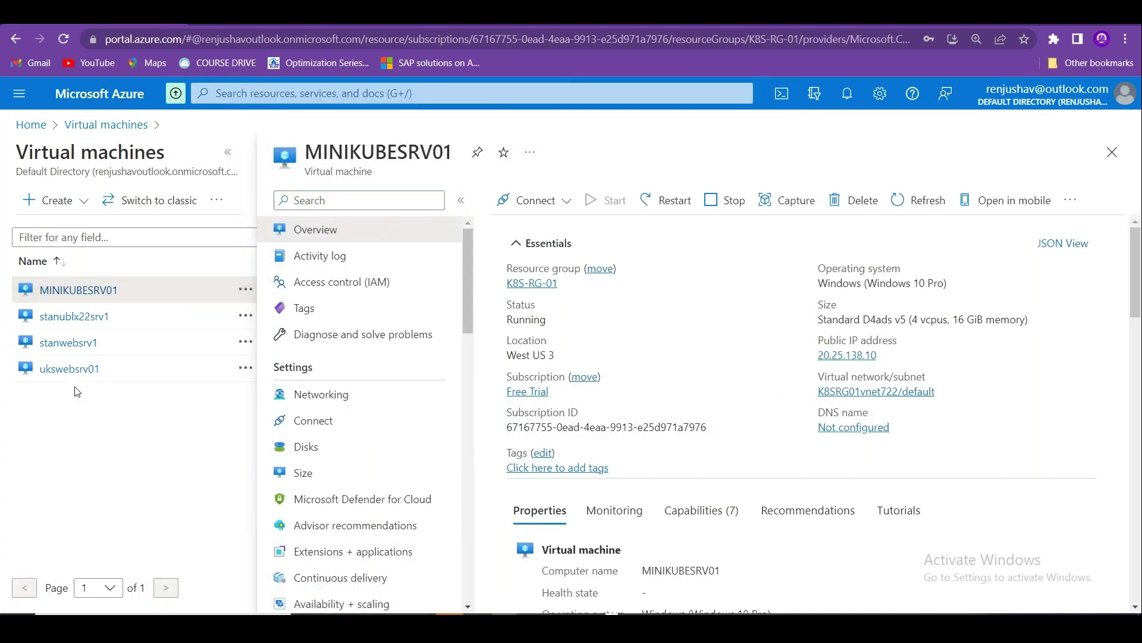
click(1112, 151)
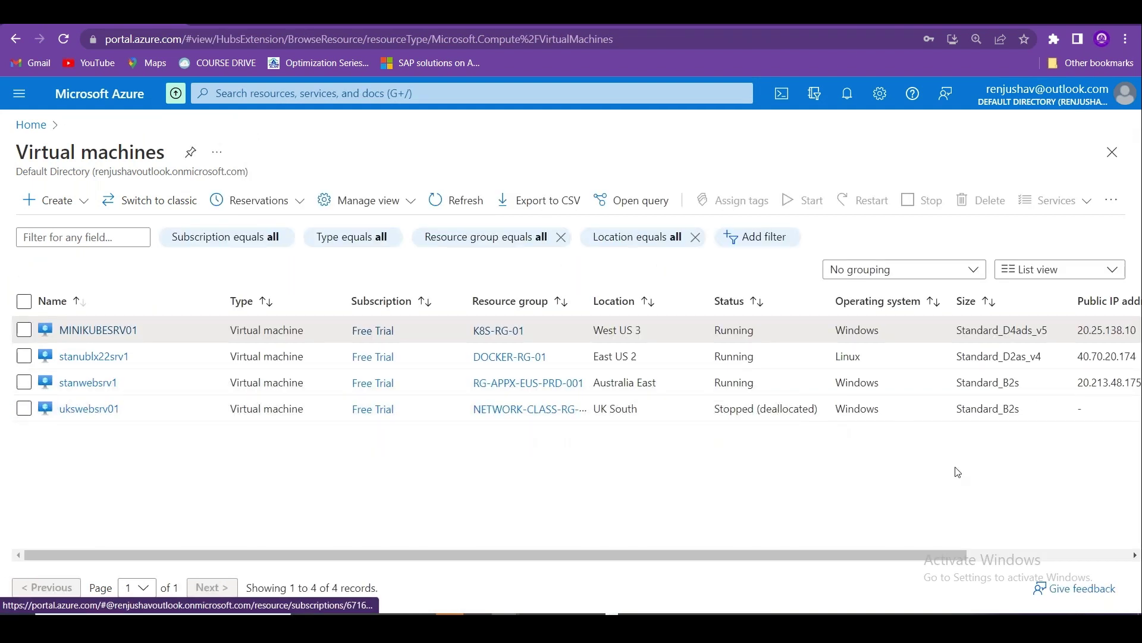